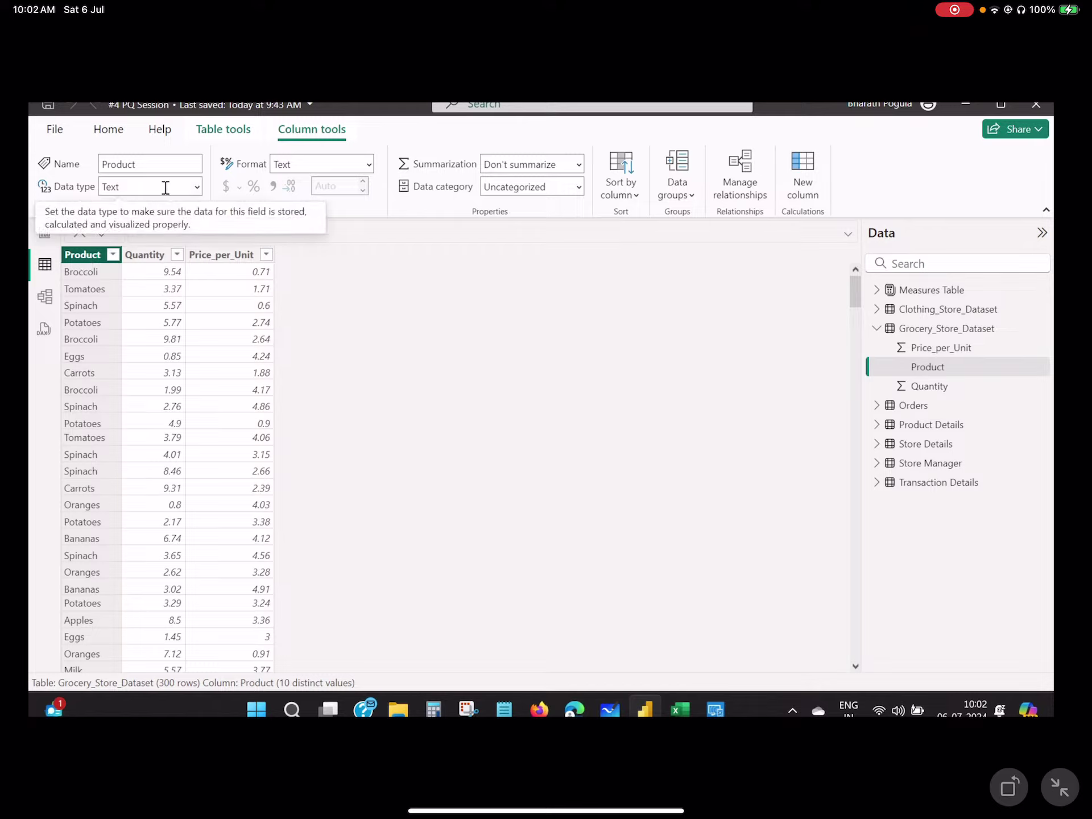
- Examine the Quantity column of Grocery_Store_Dataset and Clothing_Store_Dataset, including its values and the available data types
left_click(145, 256)
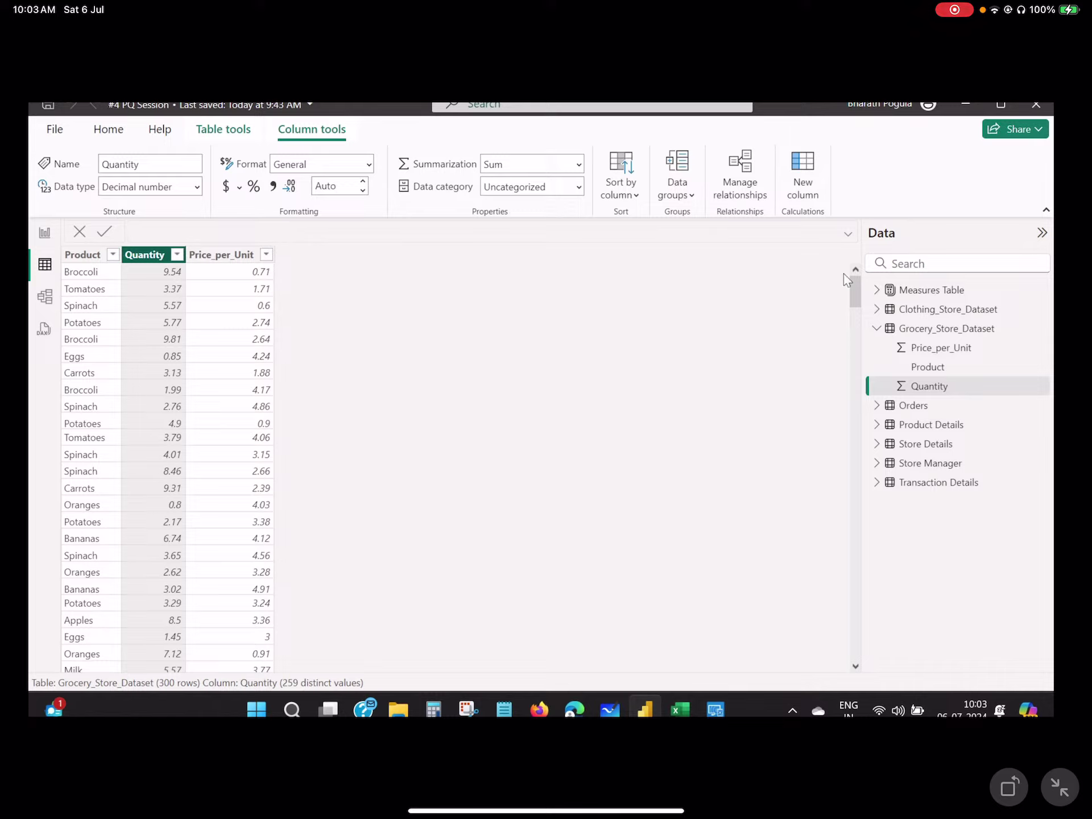
left_click(936, 310)
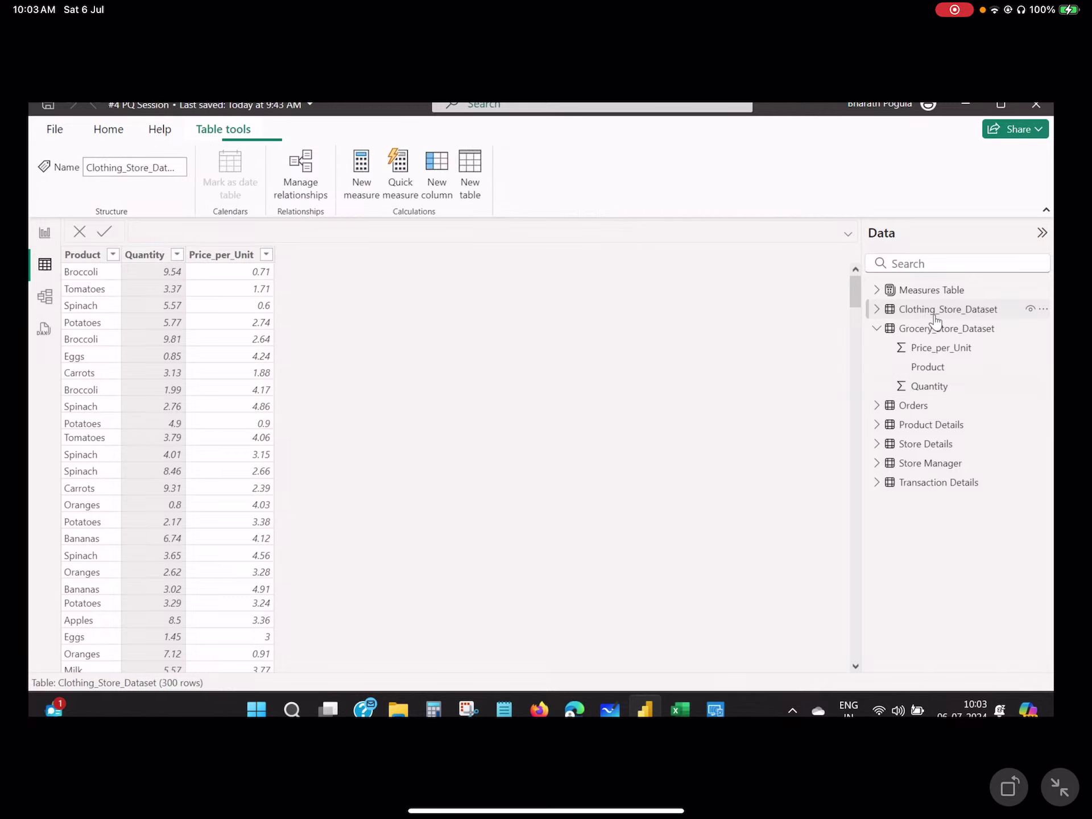
left_click(153, 254)
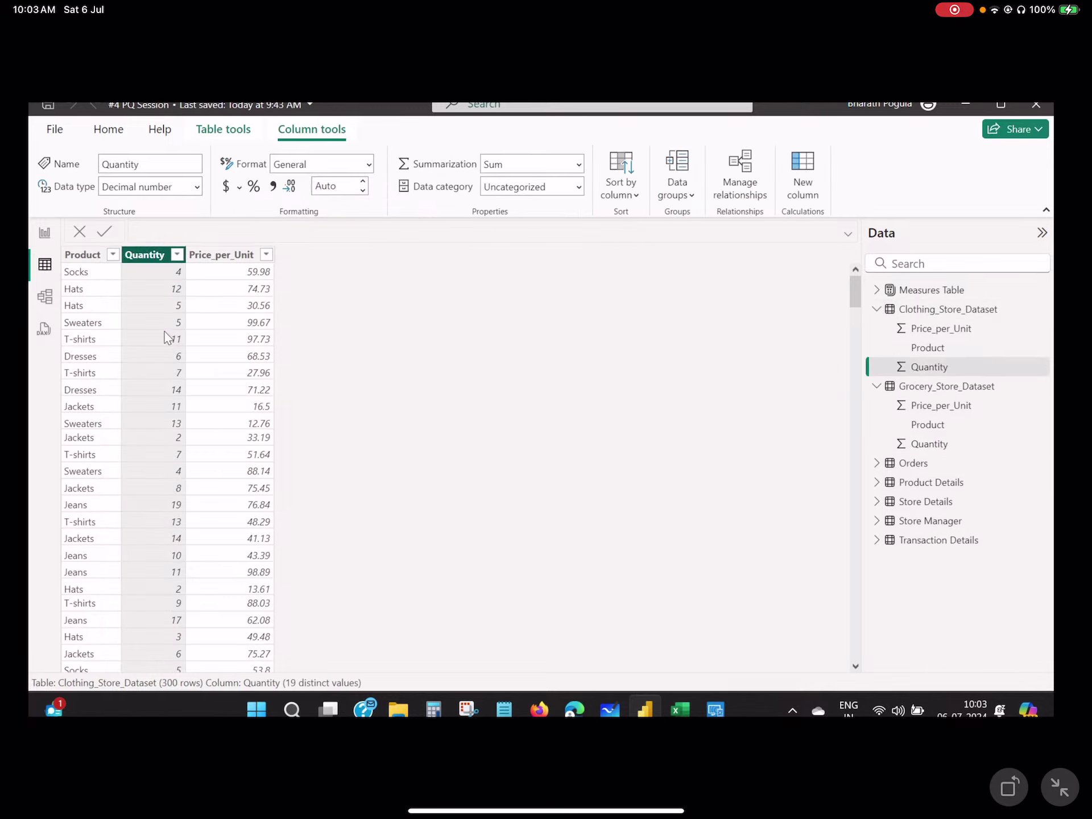
left_click(193, 190)
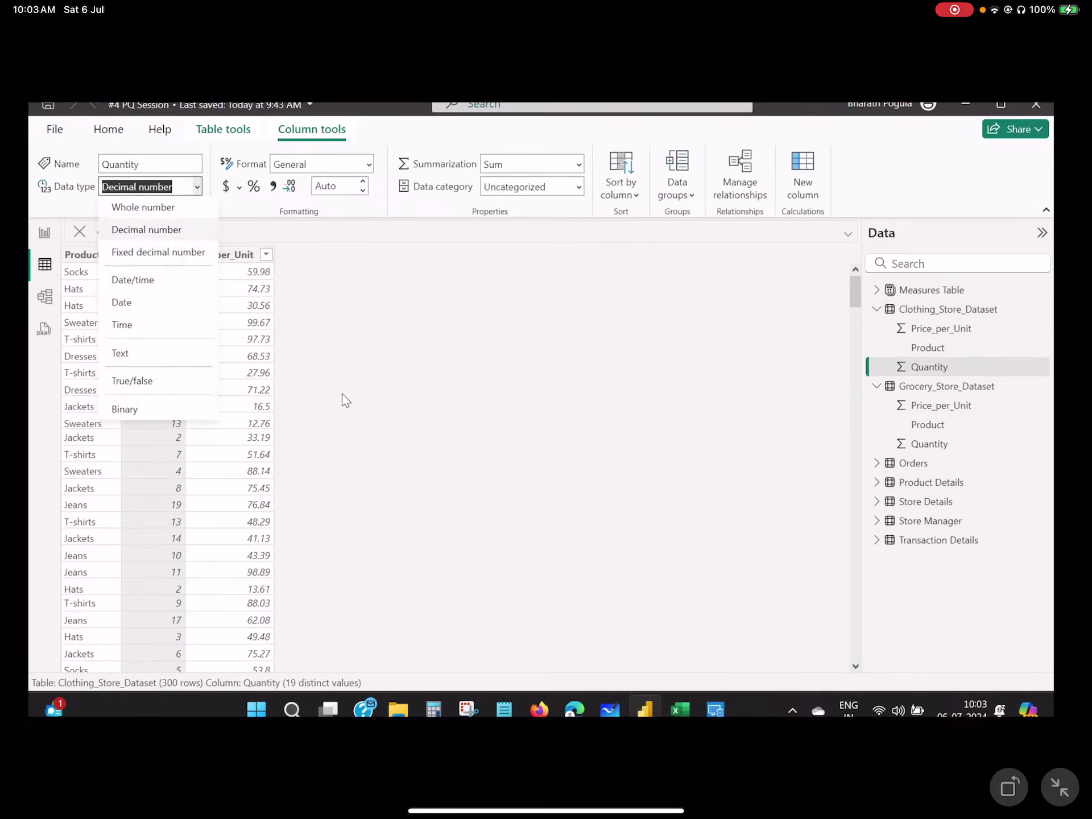
left_click(254, 302)
scroll(254, 302, "down", 20)
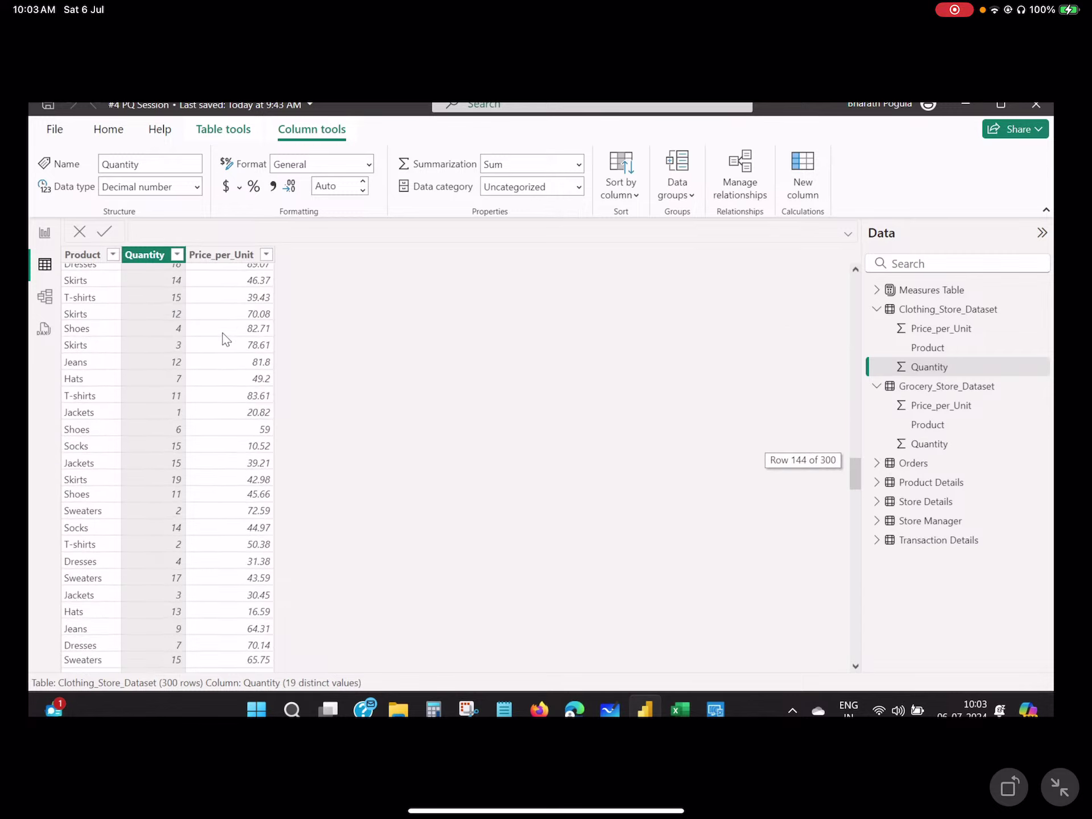
scroll(196, 361, "down", 20)
scroll(175, 376, "up", 20)
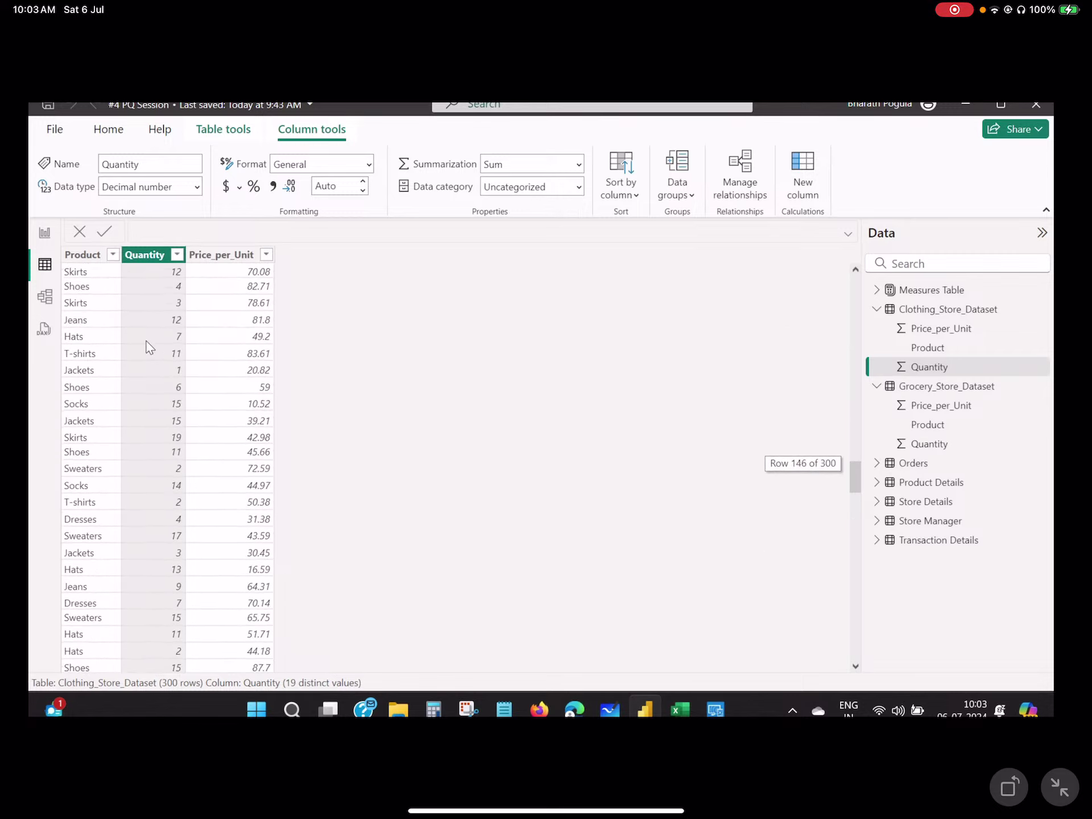
scroll(146, 338, "up", 20)
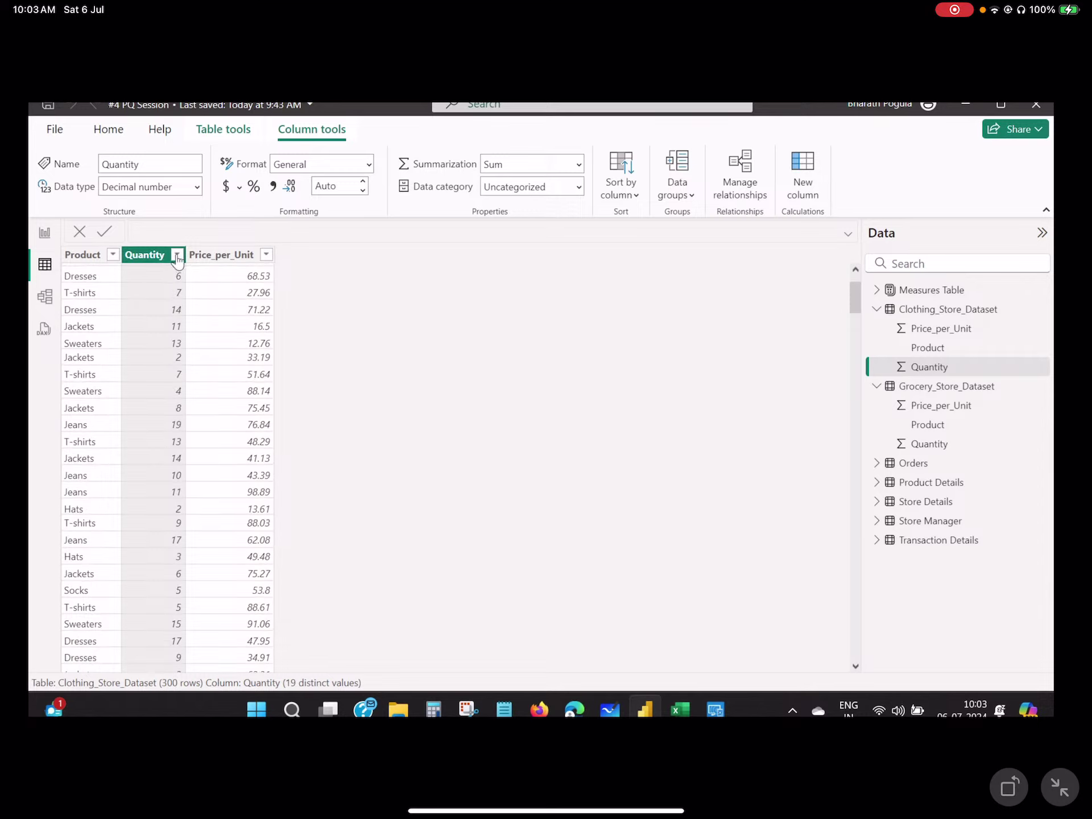
- Change the data type of the Quantity column in Clothing_Store_Dataset to Whole number and accept the conversion
left_click(197, 188)
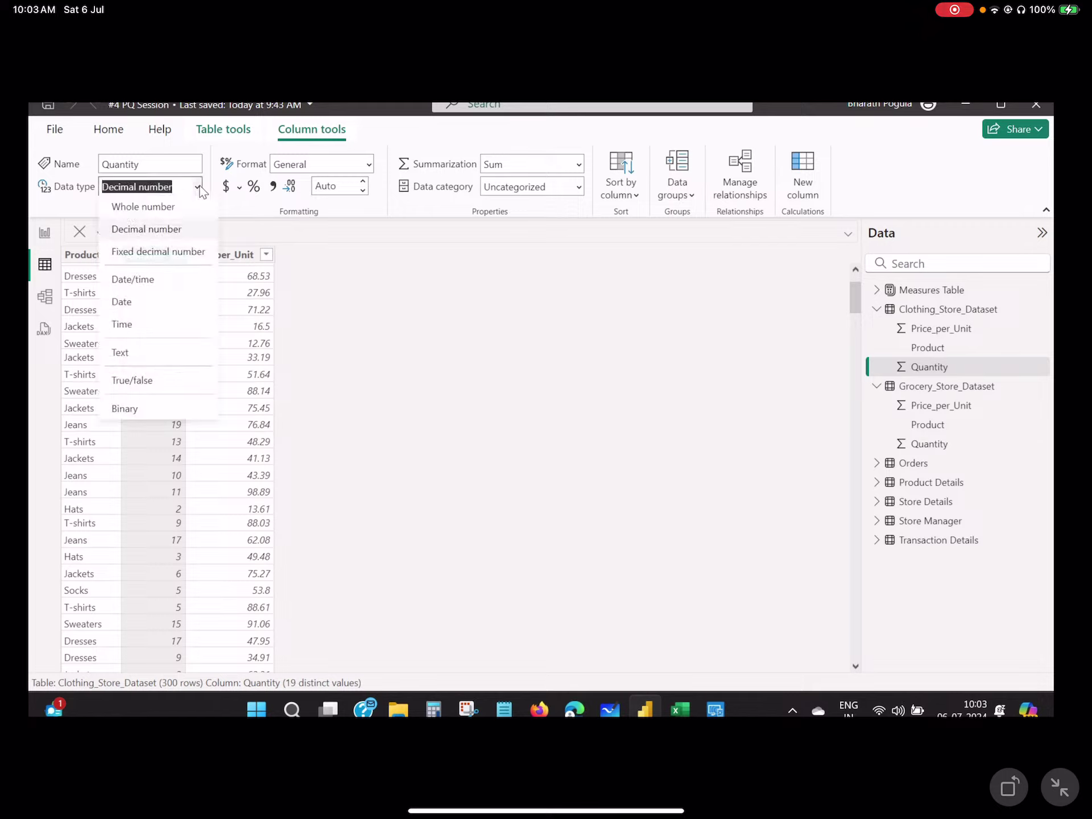
left_click(162, 207)
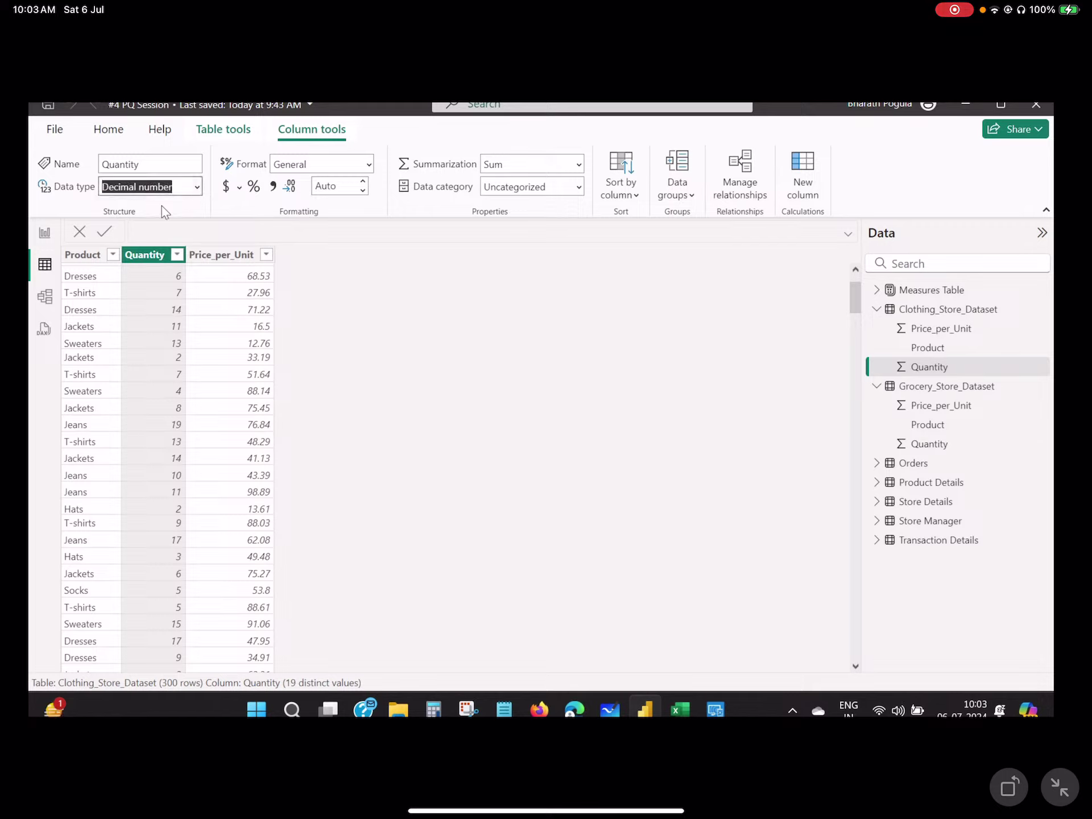
left_click(632, 466)
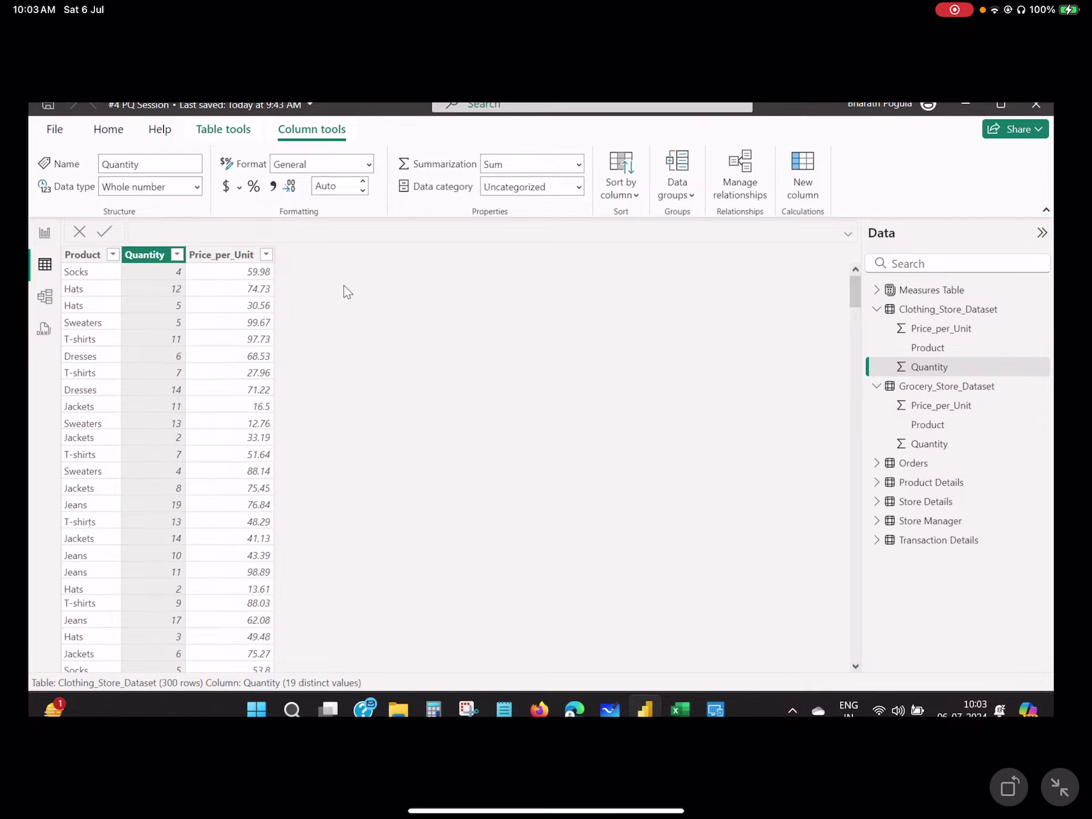
- Review the data type options for Quantity and Price_per_Unit in Clothing_Store_Dataset, and inspect the Quantity column of Grocery_Store_Dataset
left_click(201, 189)
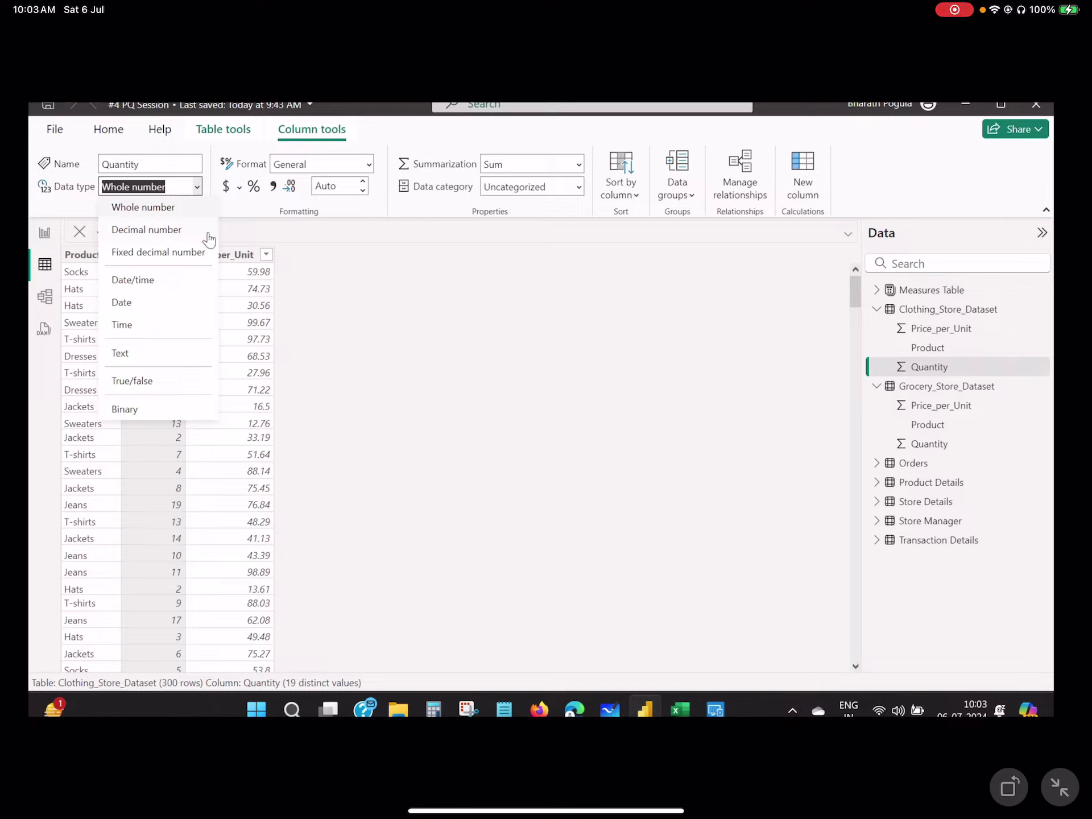
left_click(239, 255)
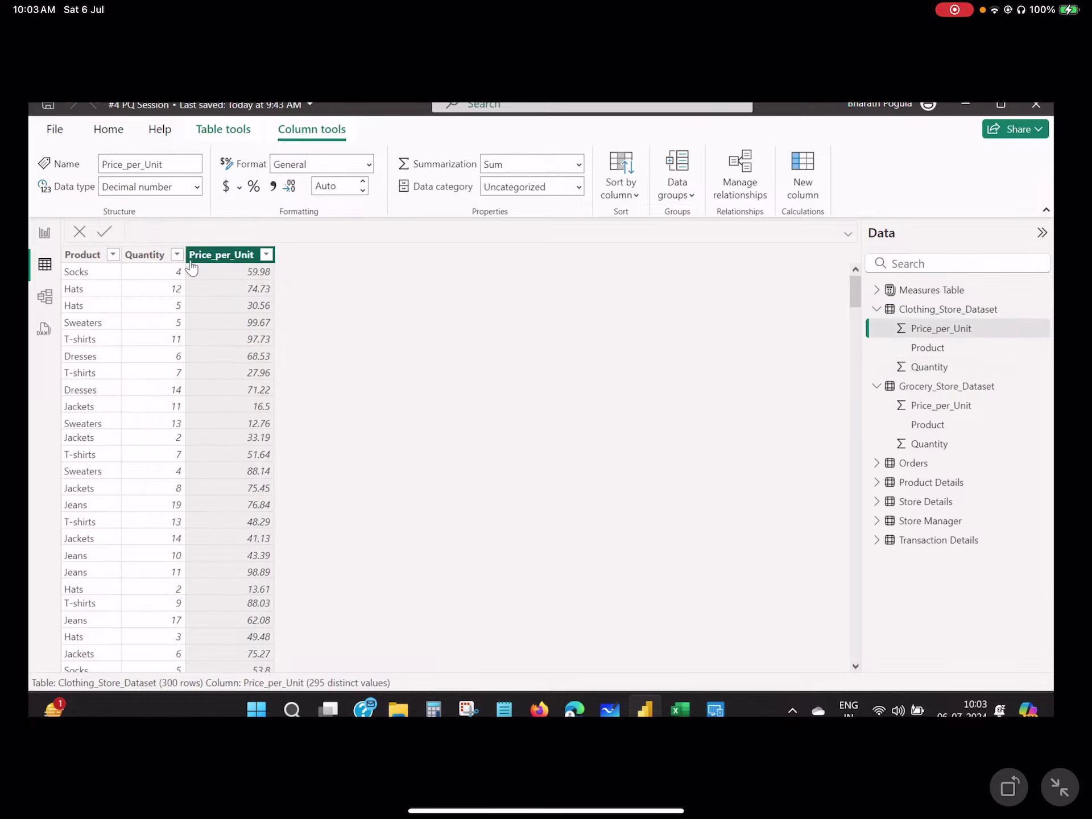
left_click(197, 188)
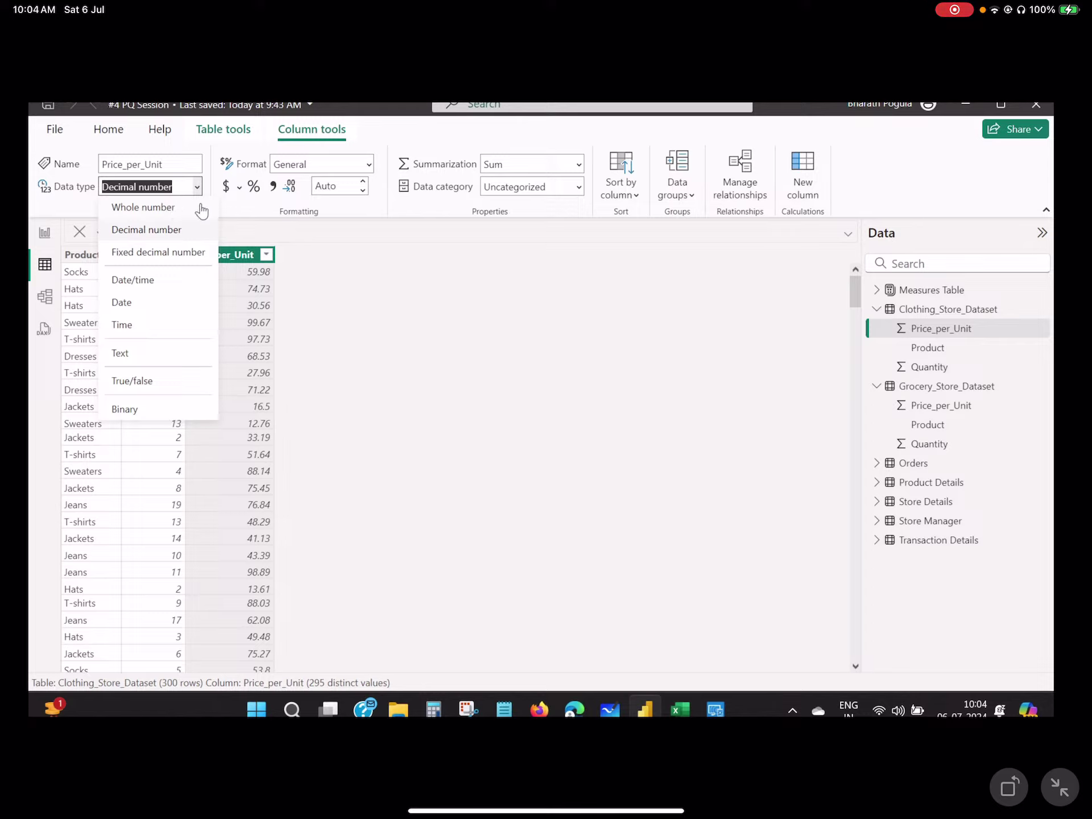
left_click(370, 292)
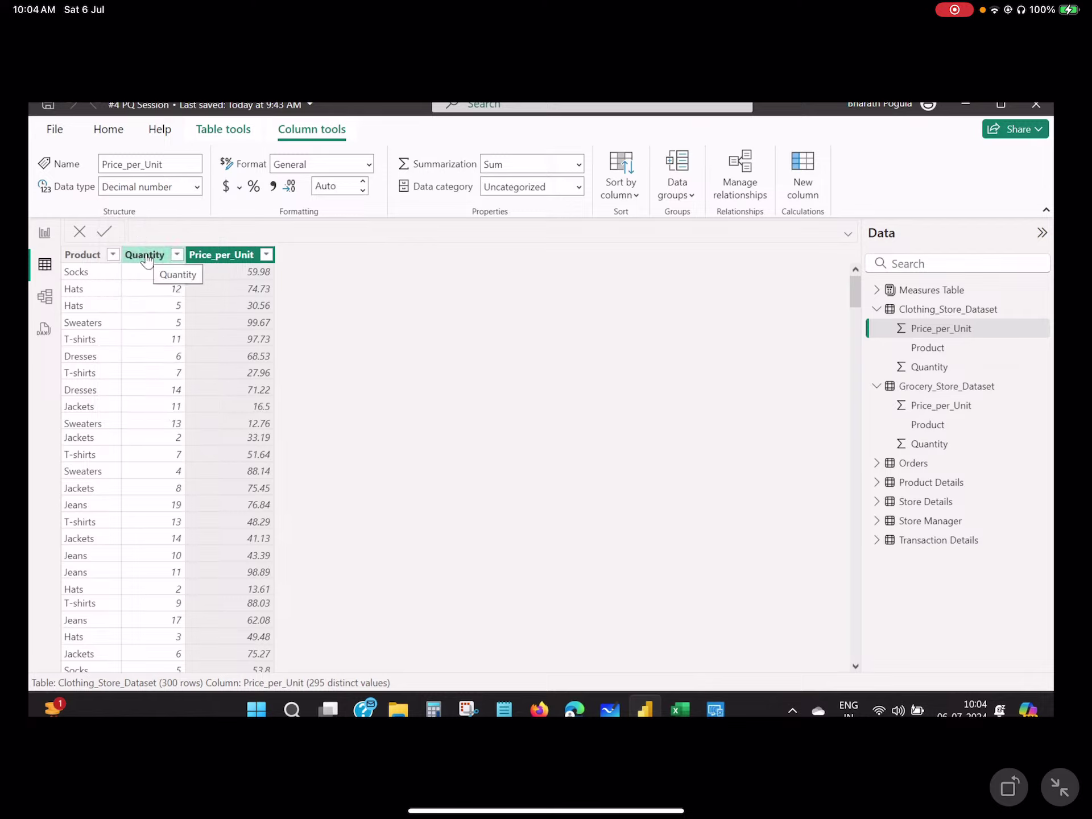
left_click(932, 387)
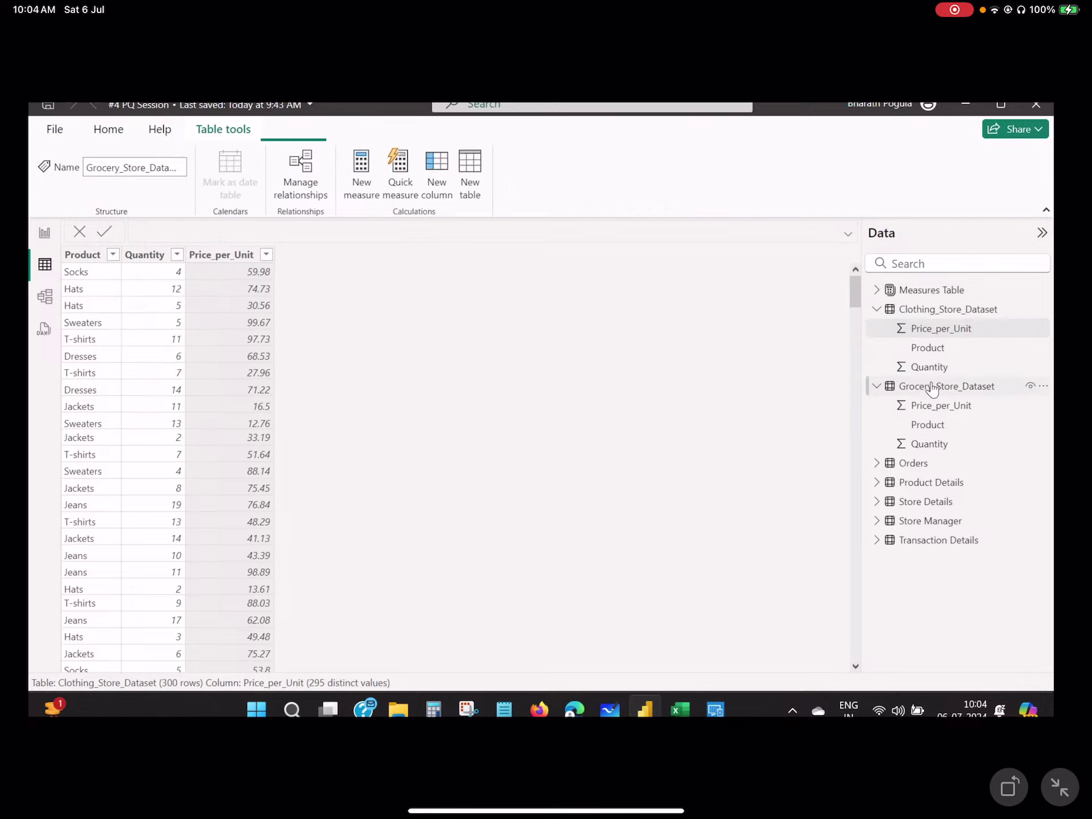
left_click(149, 255)
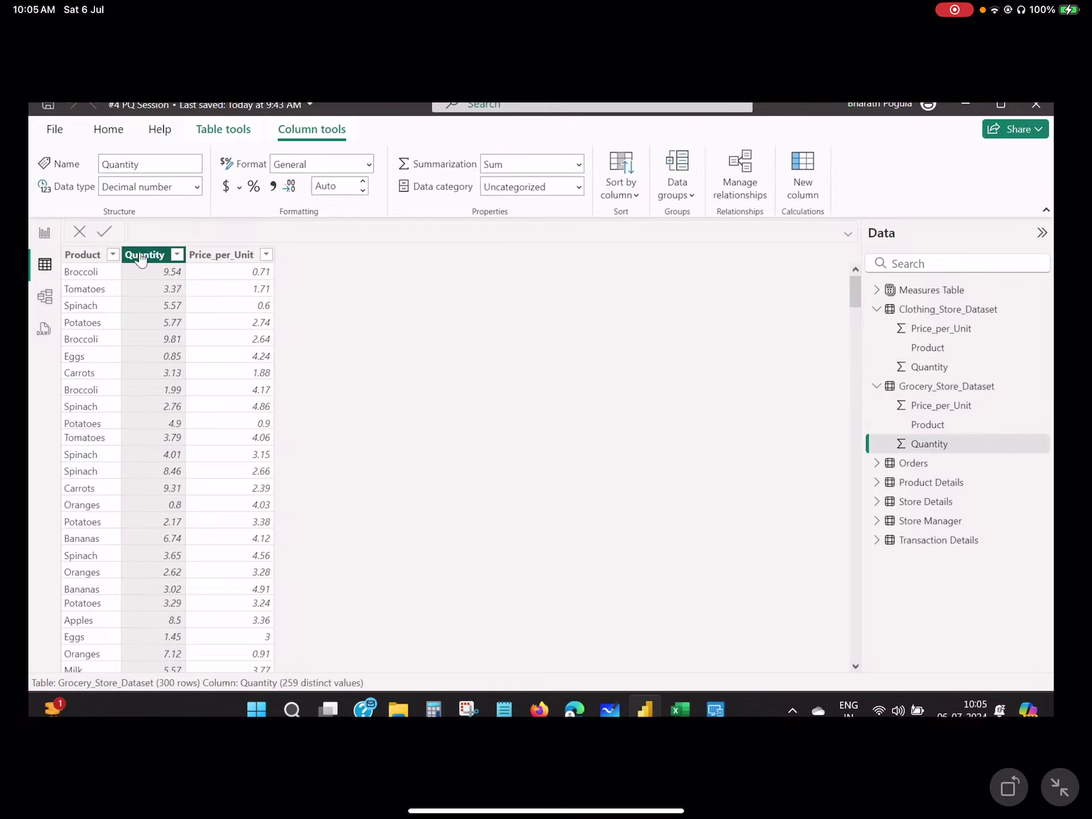
- Add a new report page with a card showing the sum of Quantity from Clothing_Store_Dataset, and widen the card slightly
left_click(45, 236)
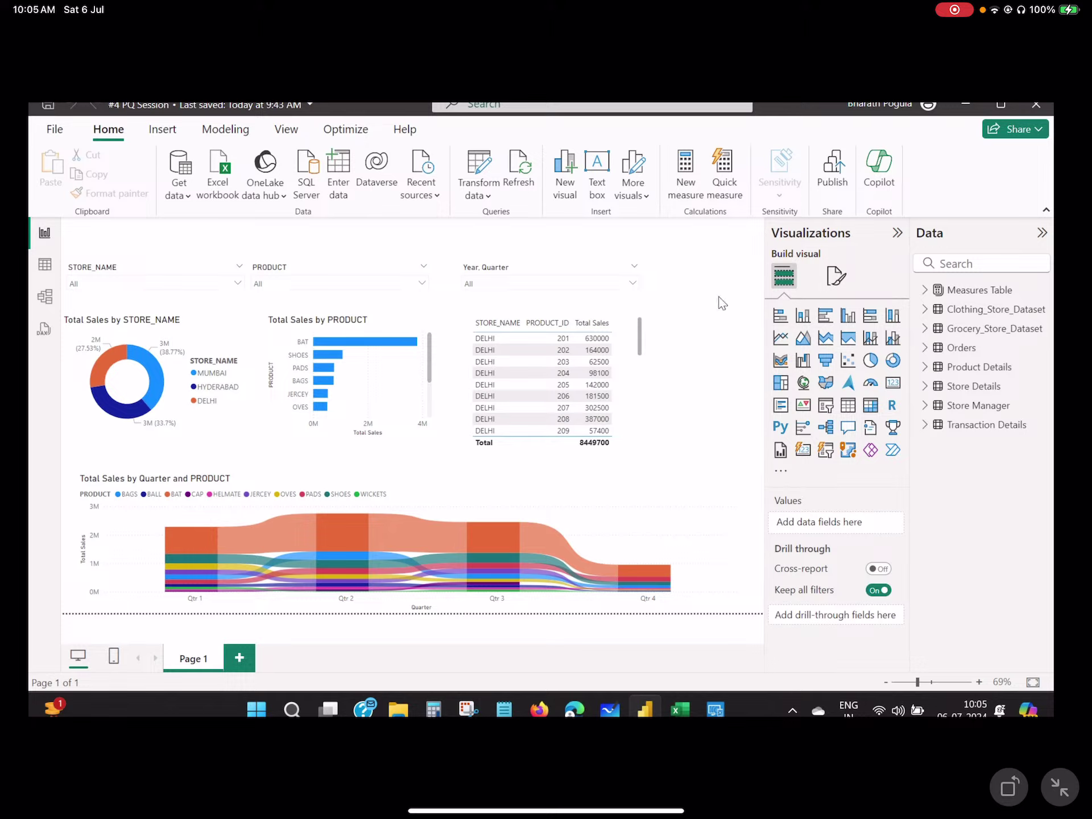
left_click(240, 658)
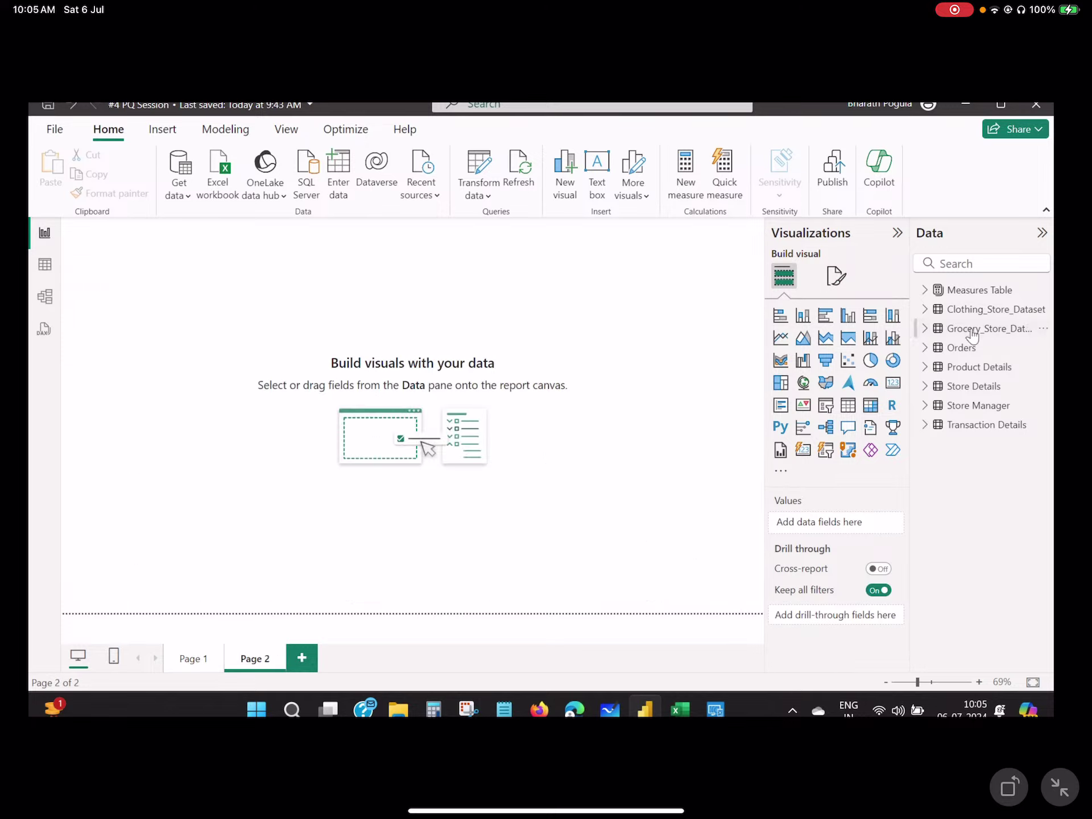
left_click(925, 310)
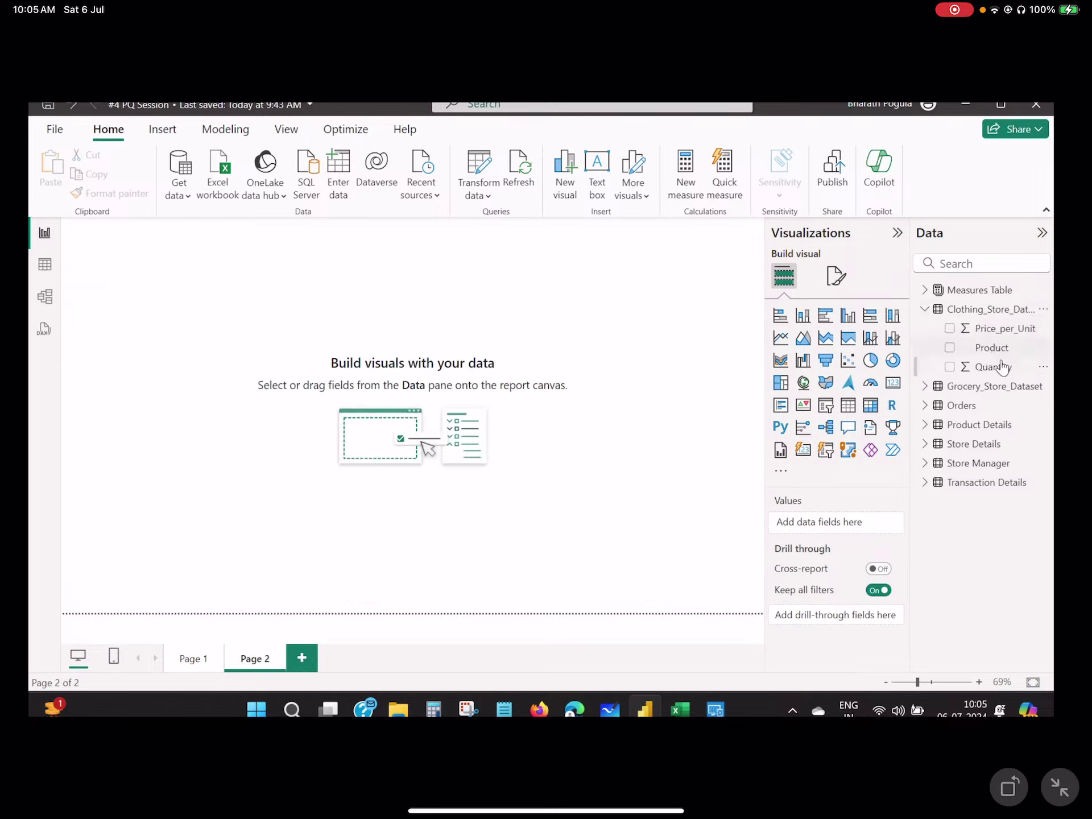
left_click_drag(994, 368, 290, 317)
left_click(892, 384)
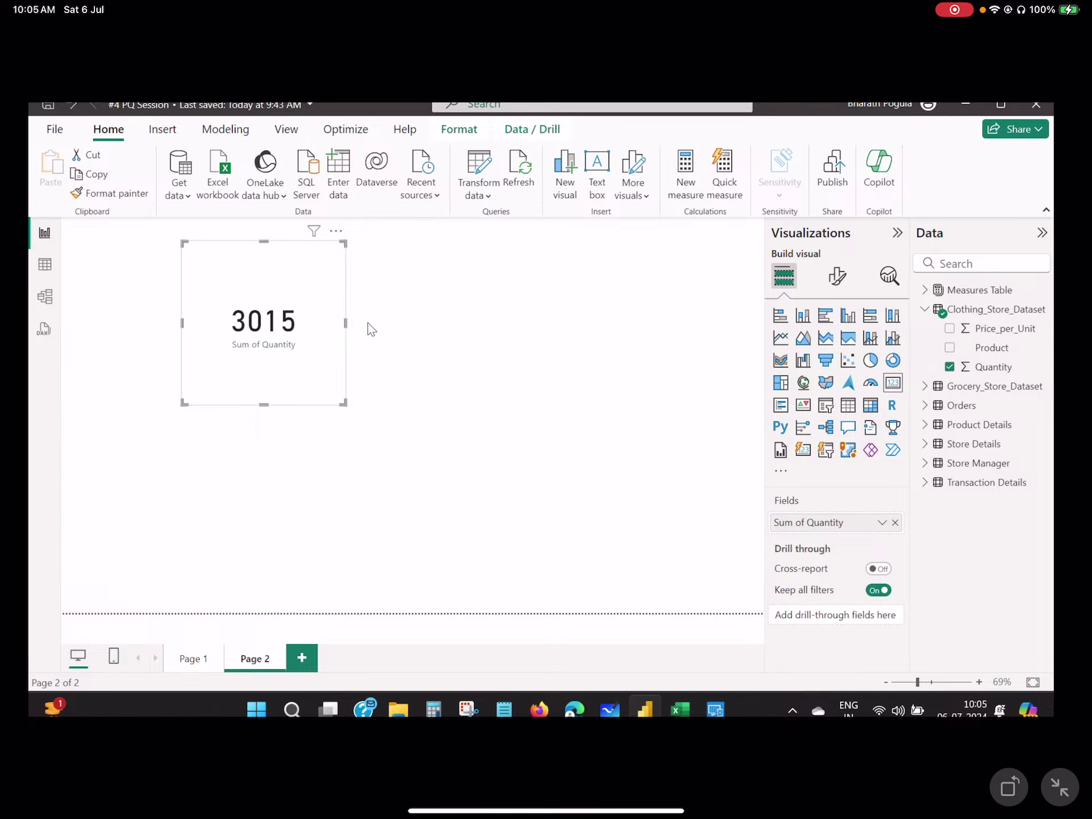
left_click_drag(346, 323, 385, 324)
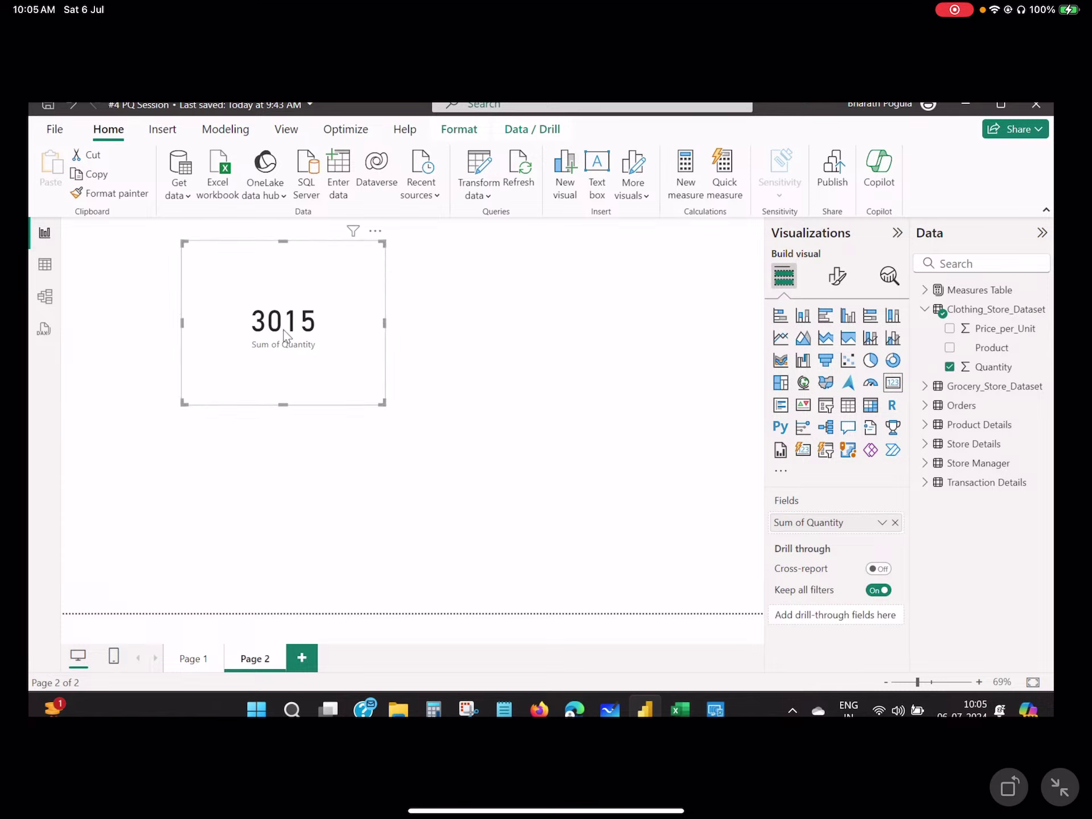
- Compare the Quantity columns and data types of the clothing and grocery tables, and check the card on the report page
left_click(48, 266)
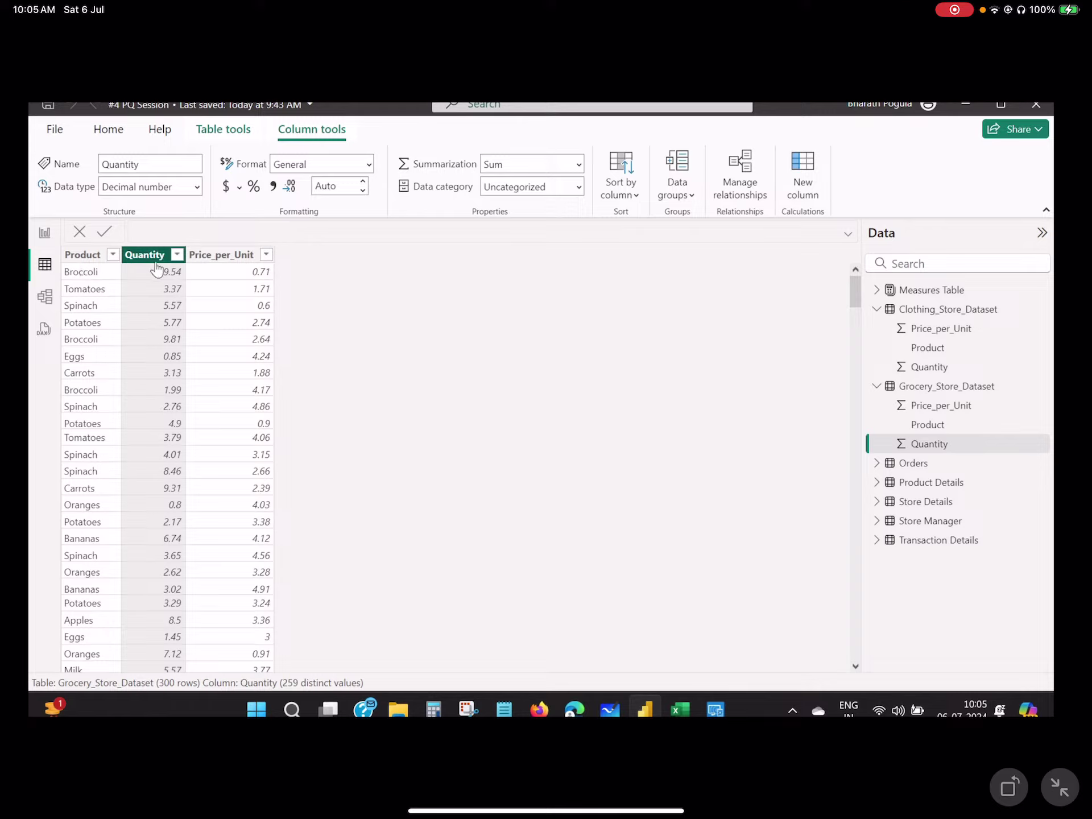
left_click(959, 307)
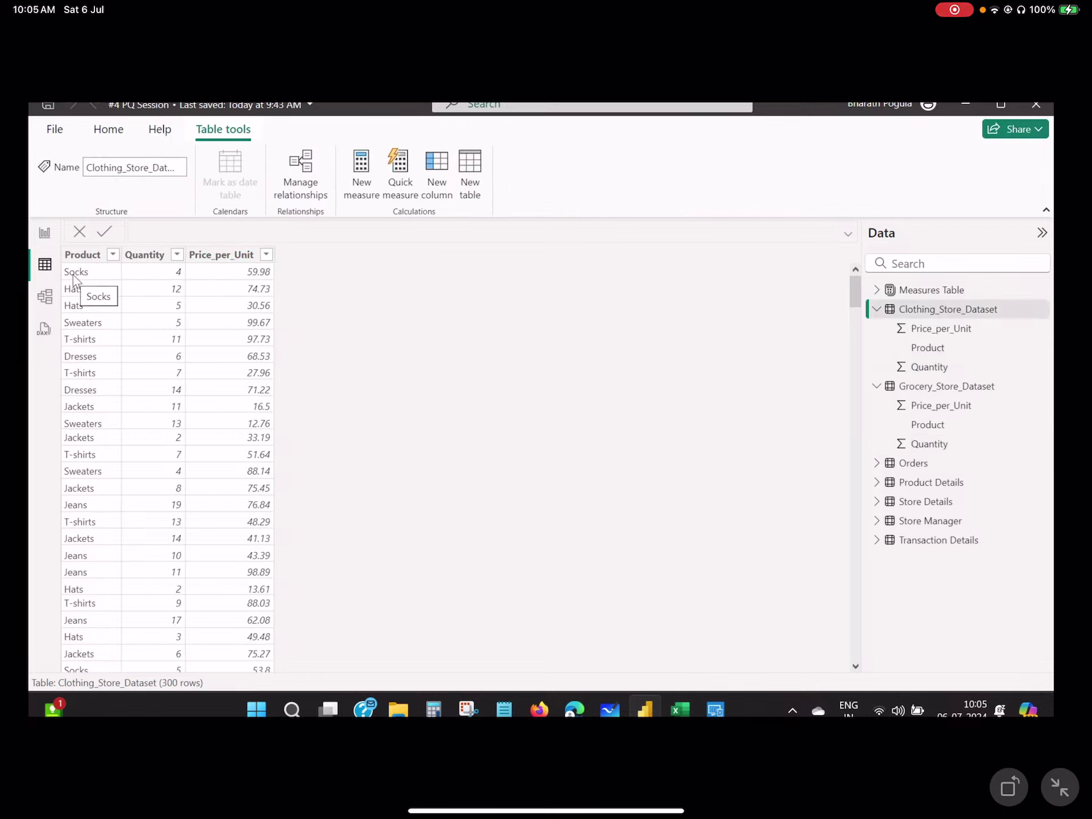
left_click(73, 275)
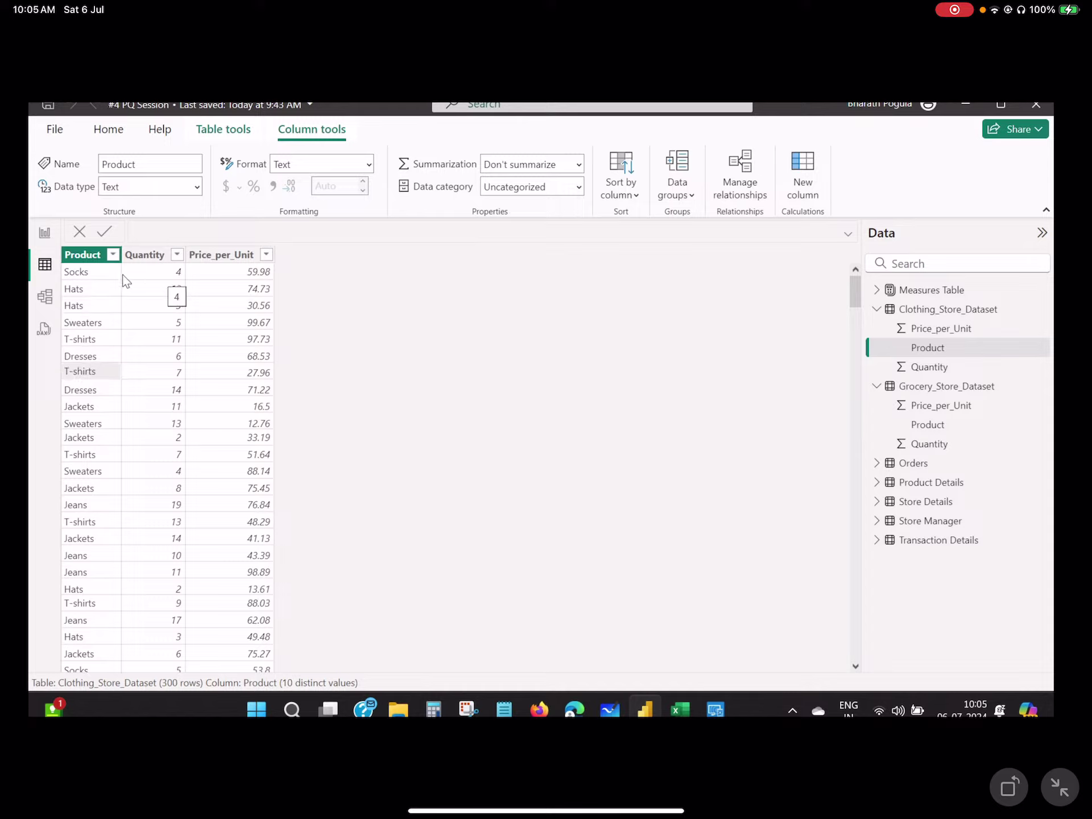
left_click(153, 278)
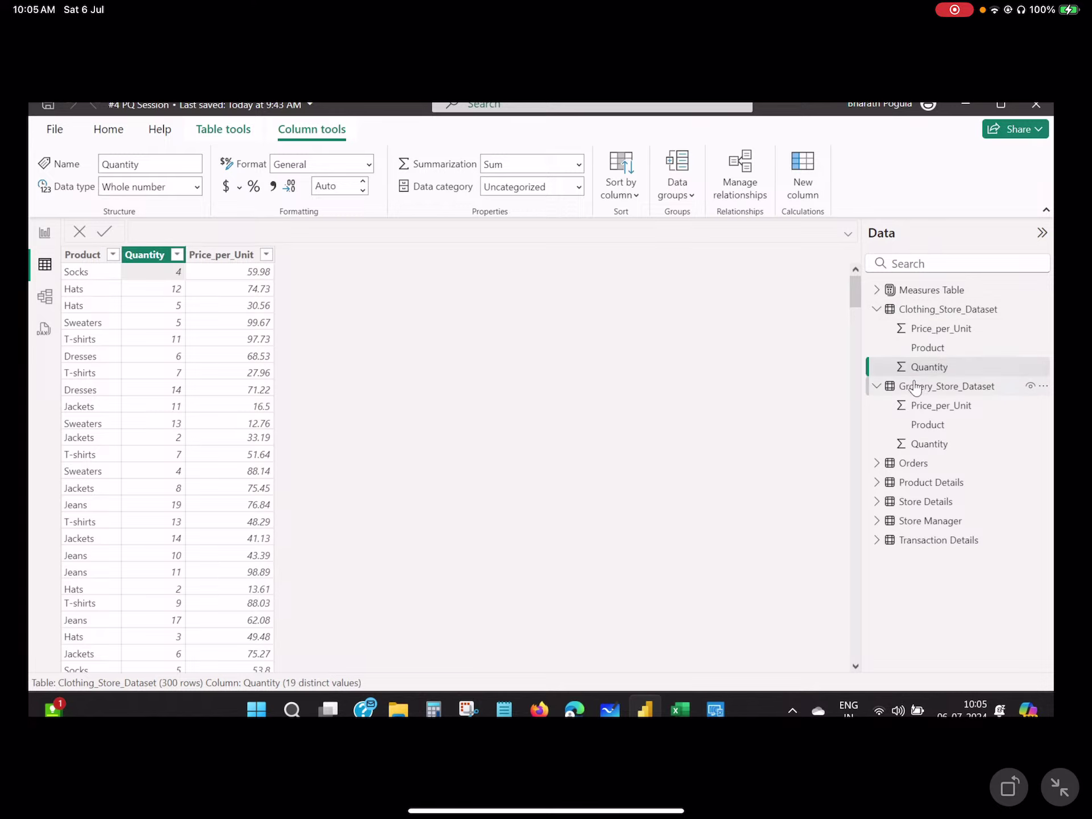
left_click(915, 387)
left_click(147, 256)
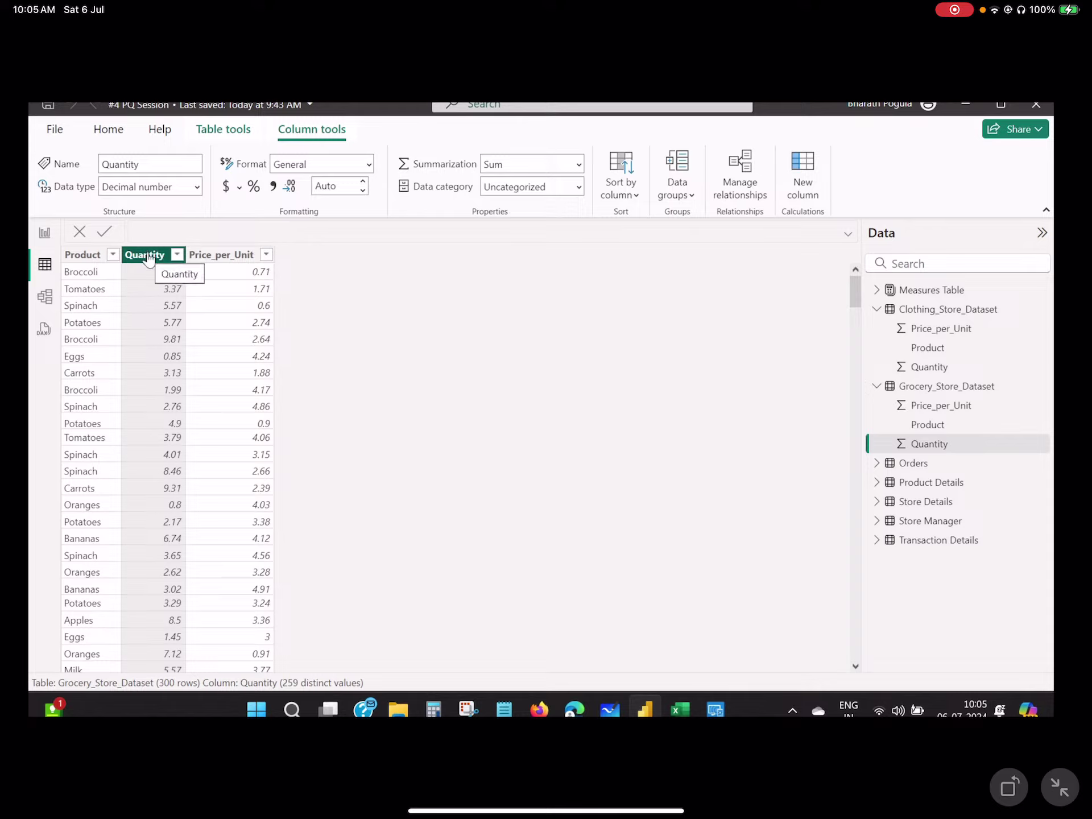
left_click(196, 187)
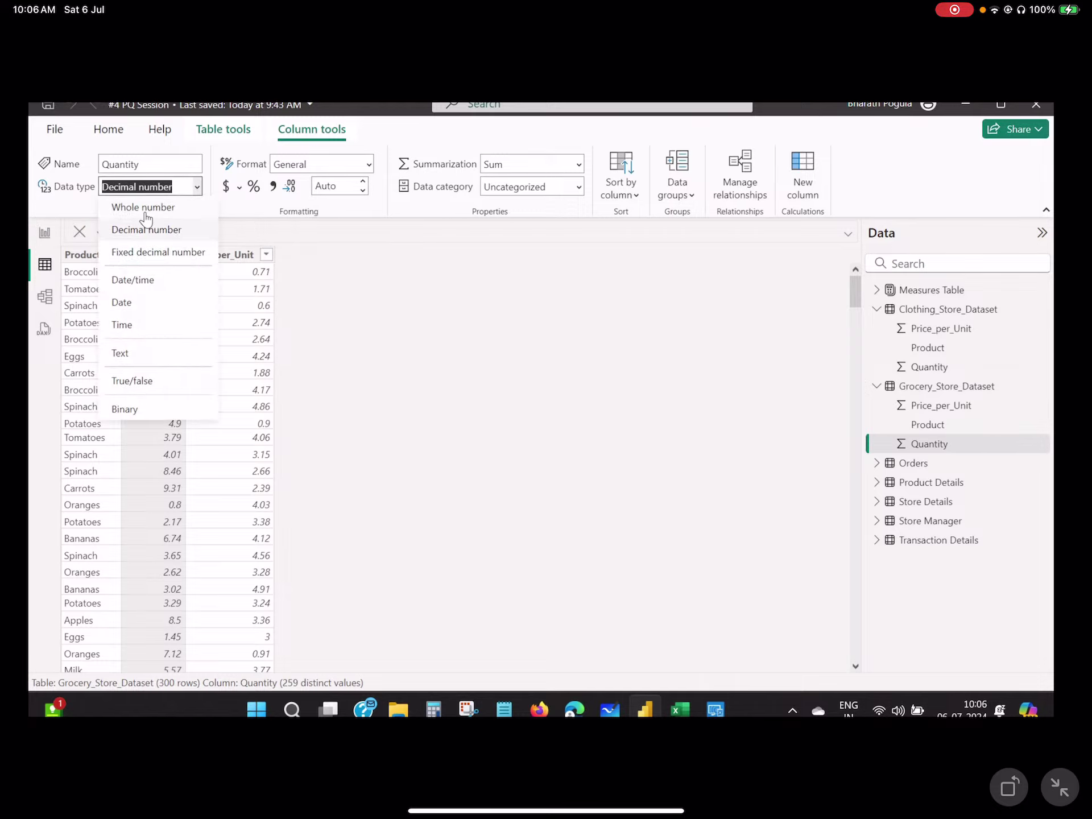
left_click(45, 232)
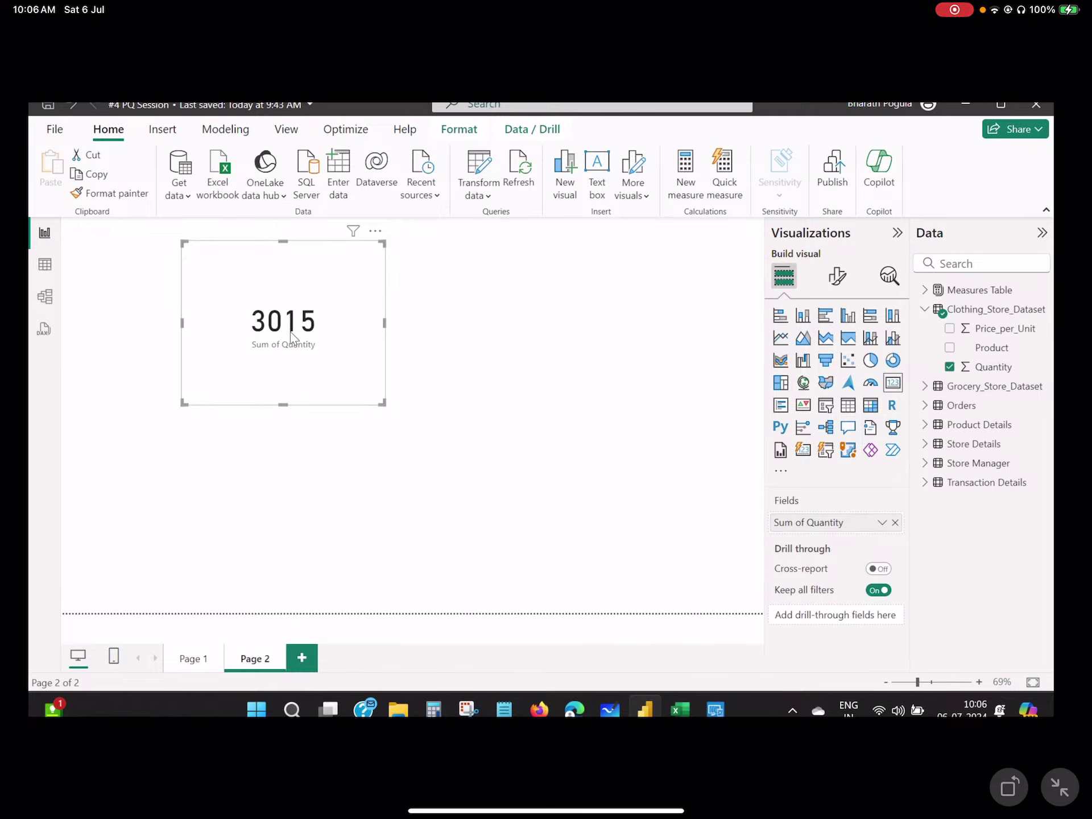
- Change the Quantity column in Grocery_Store_Dataset to Whole number, accept the conversion, and return to the report page
left_click(45, 264)
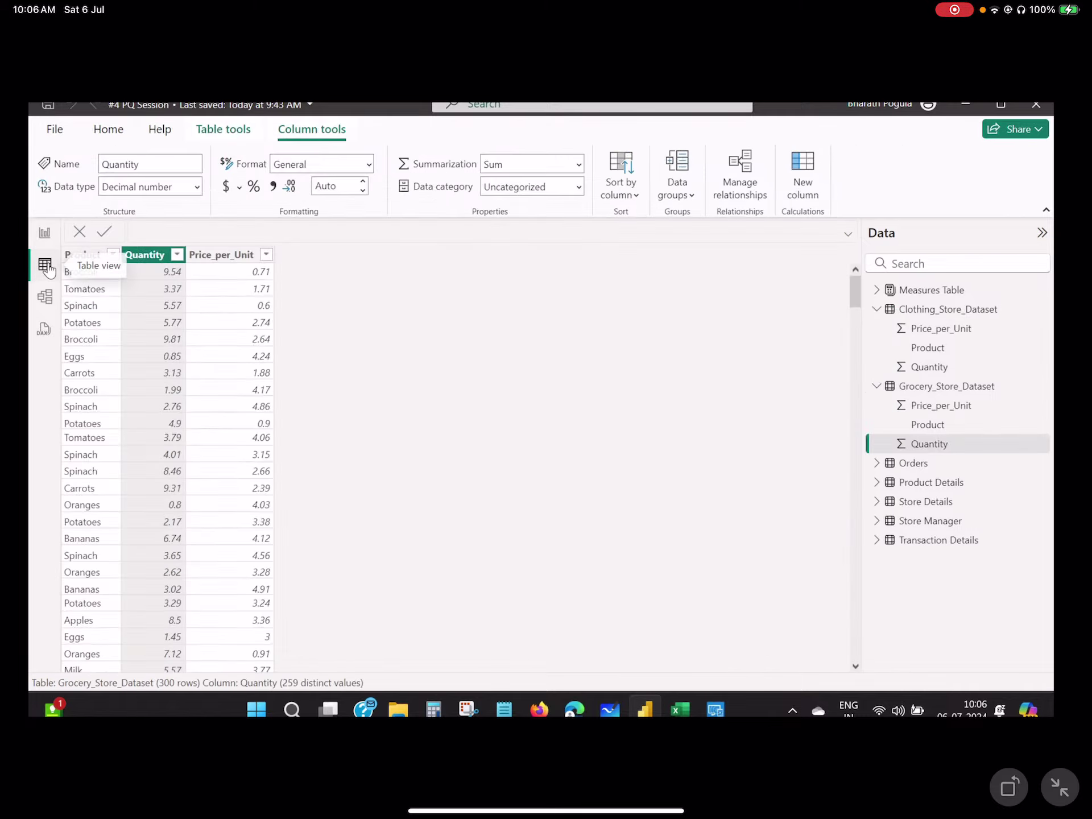
right_click(155, 257)
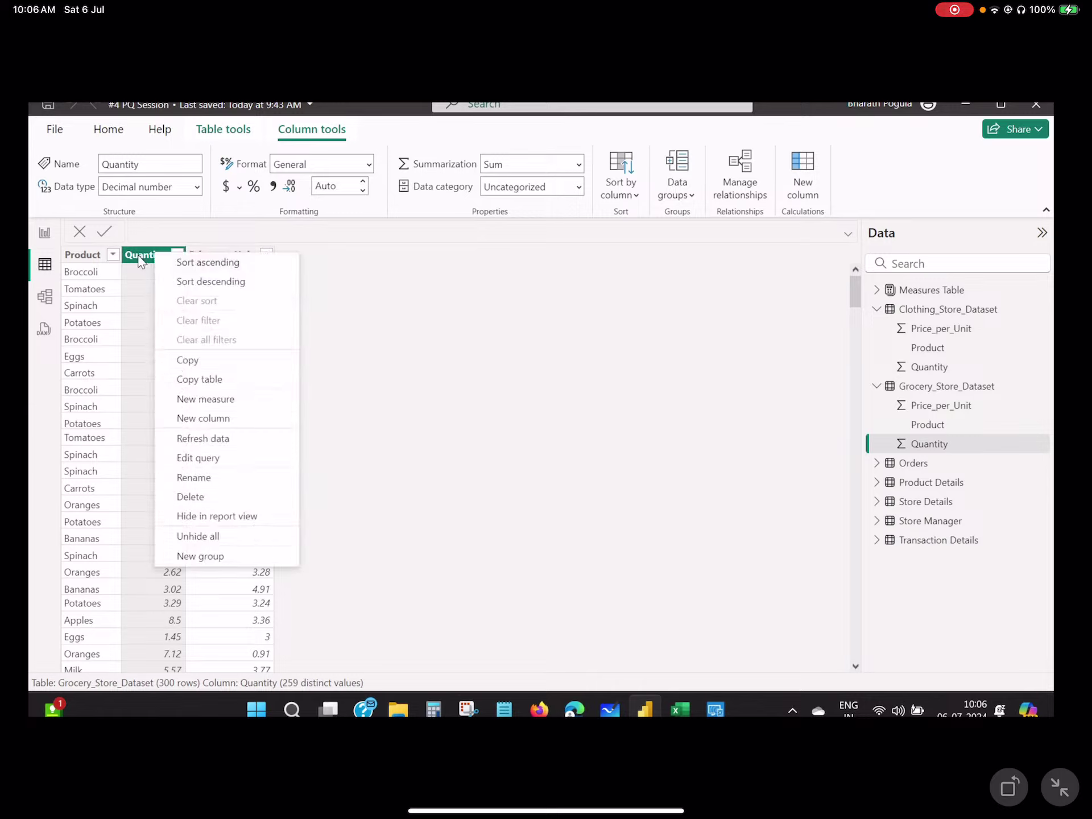
left_click(135, 256)
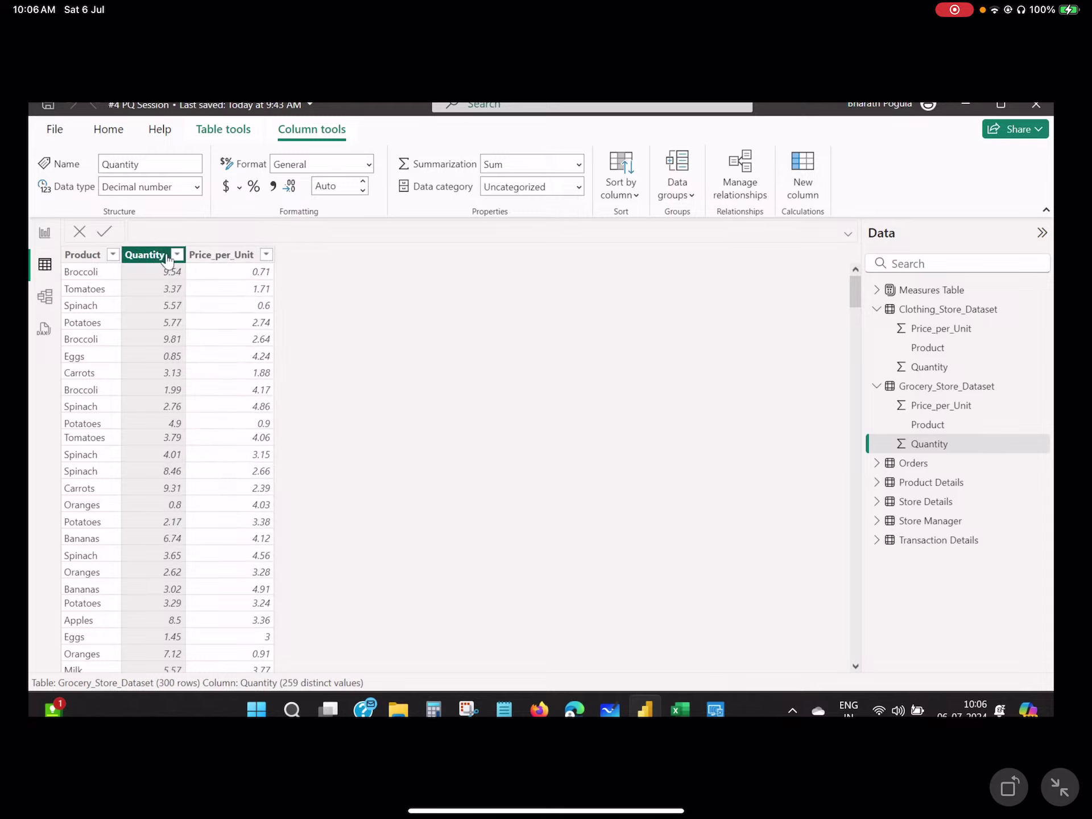
left_click(197, 188)
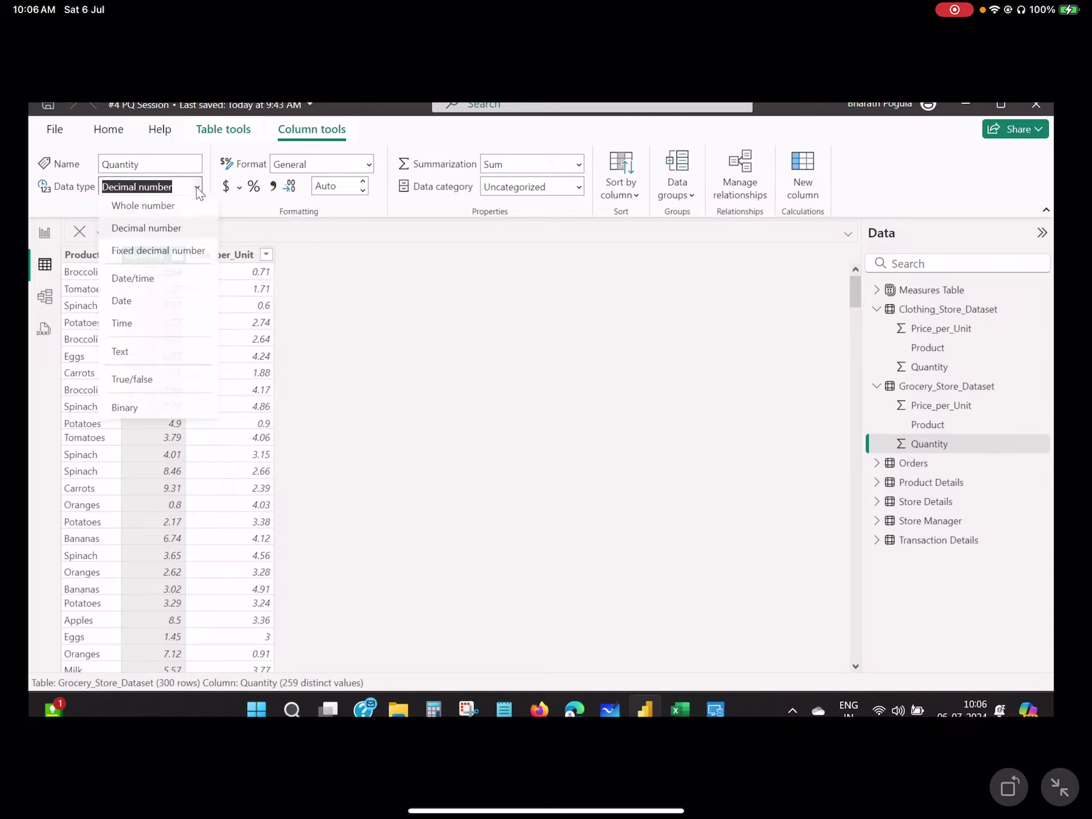
left_click(149, 208)
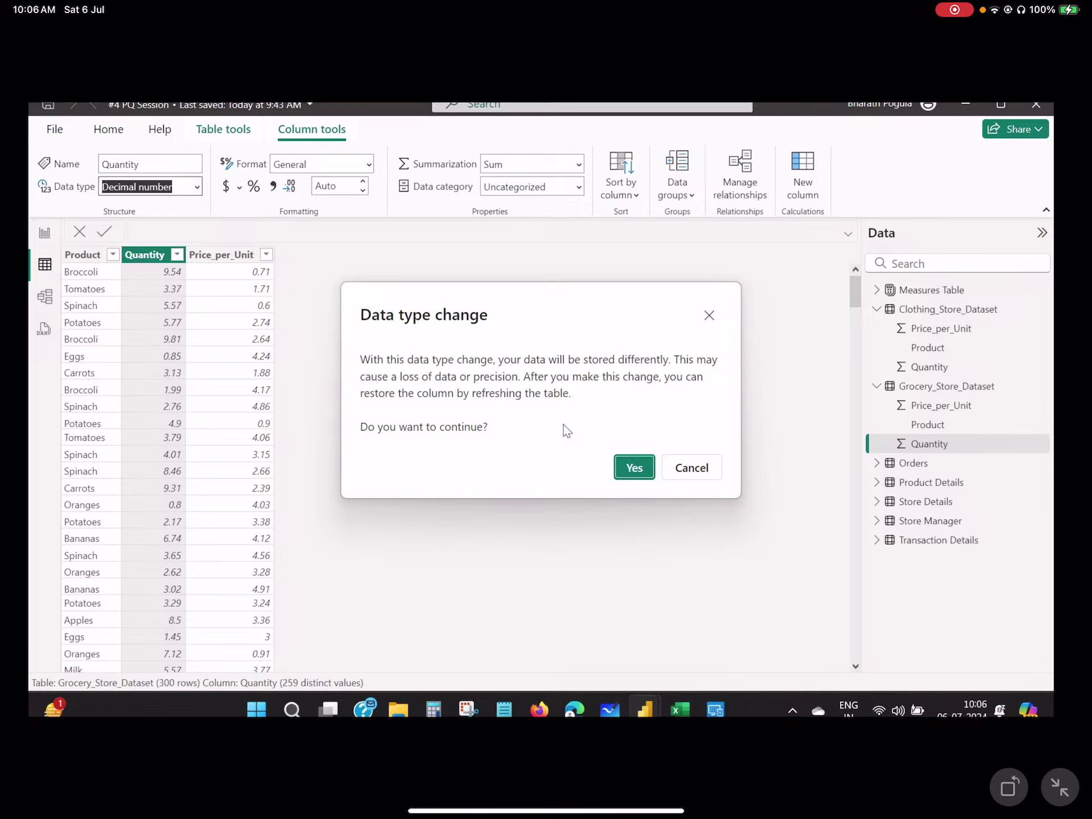
left_click(635, 471)
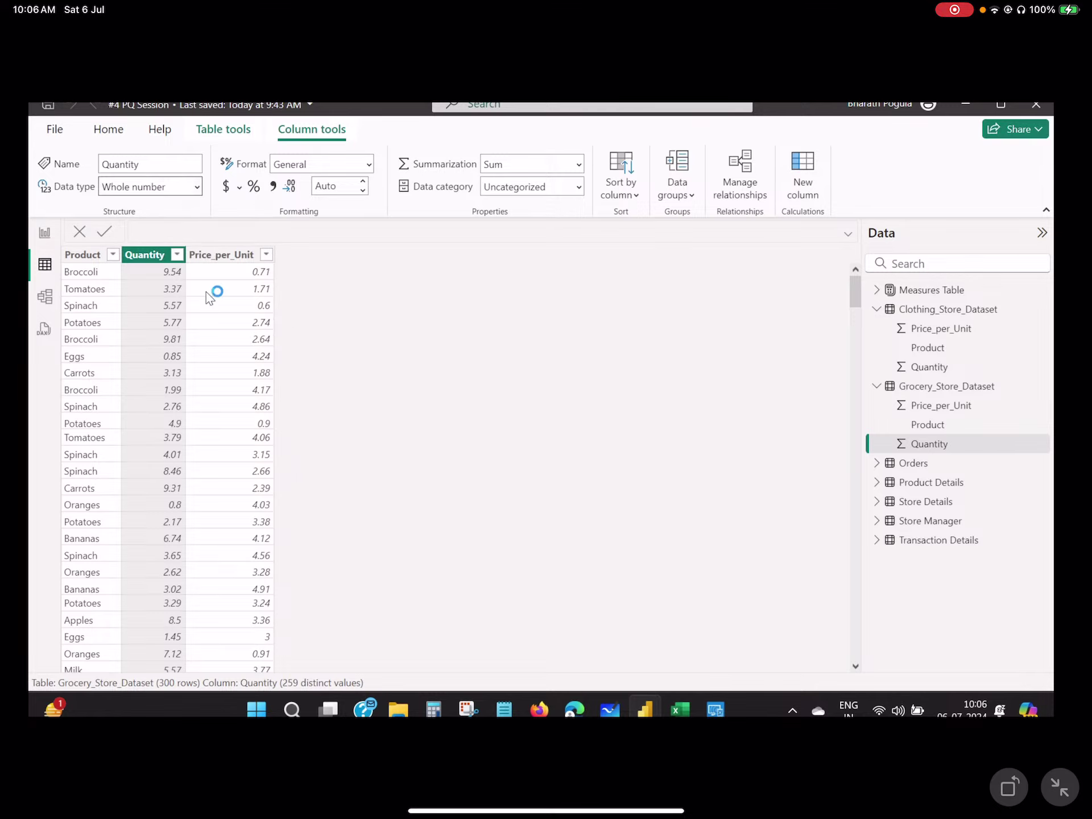
left_click(44, 232)
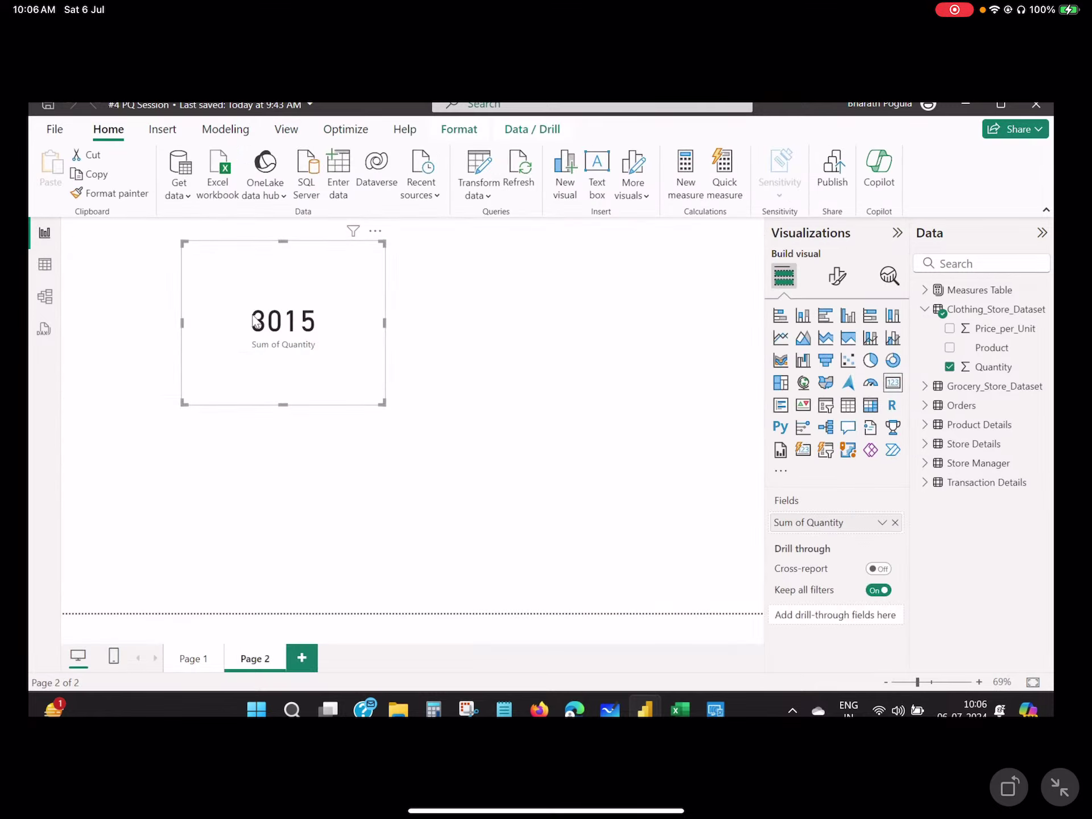
- Compare the Quantity column of Grocery_Store_Dataset with the report page's card, toggling the Clothing_Store_Dataset Quantity field off and on
left_click(45, 264)
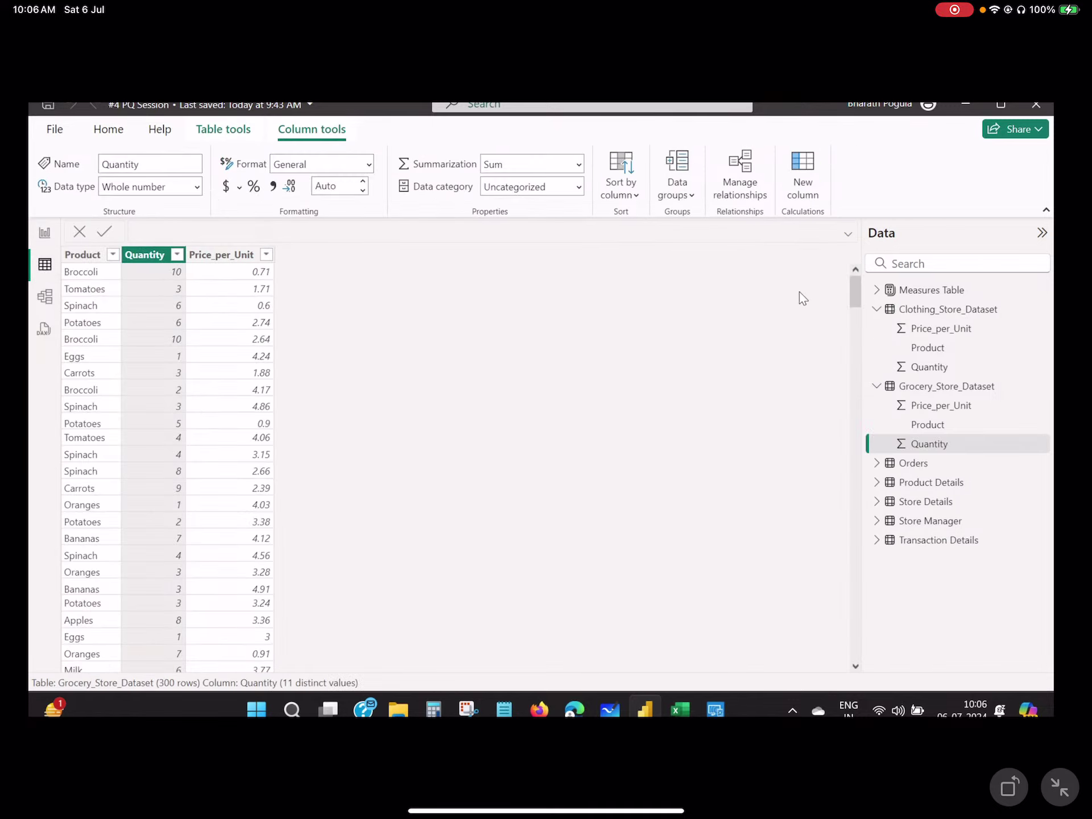
left_click(44, 232)
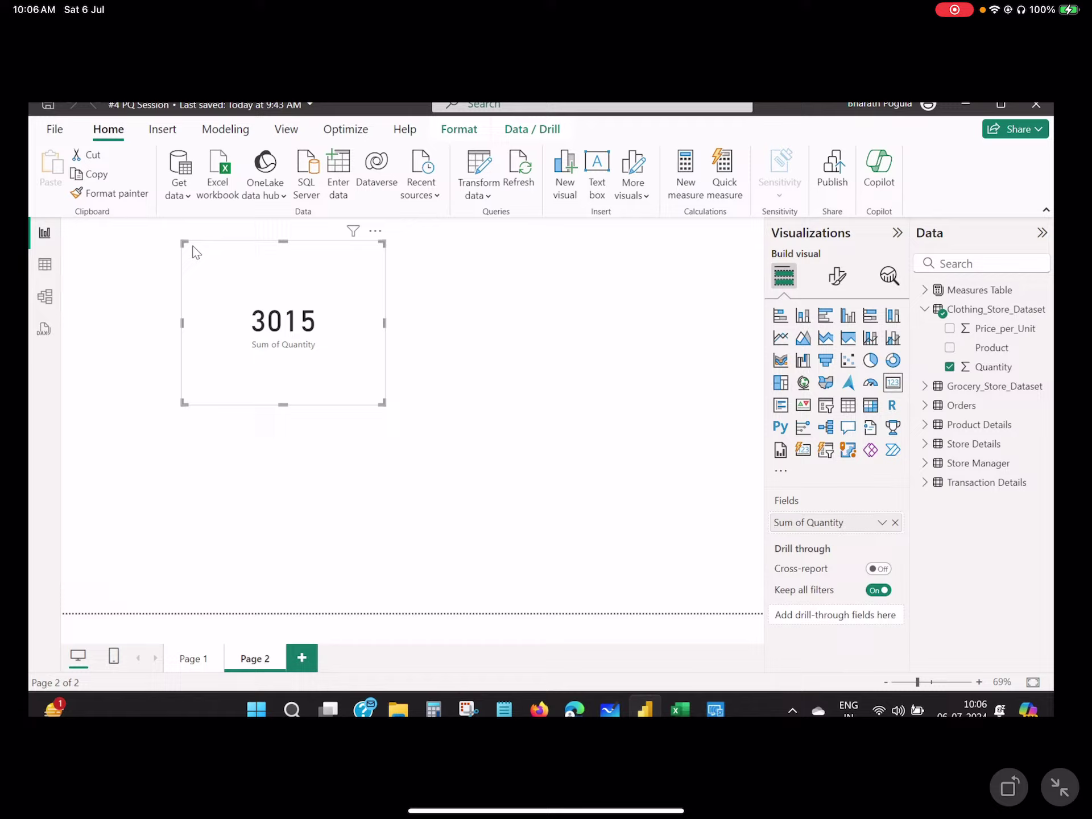
left_click(949, 367)
left_click(949, 367)
- Add a calculated column to Grocery_Store_Dataset named Sales that multiplies Quantity by Price_per_Unit
left_click(34, 274)
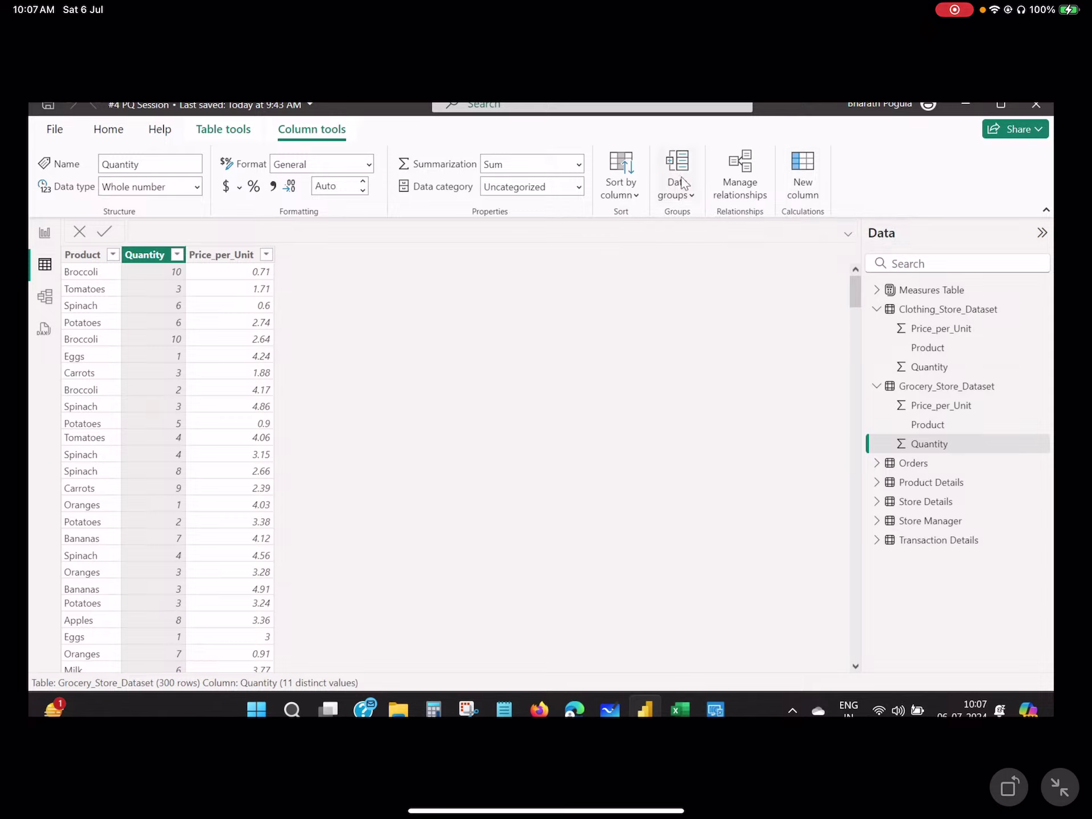
left_click(803, 179)
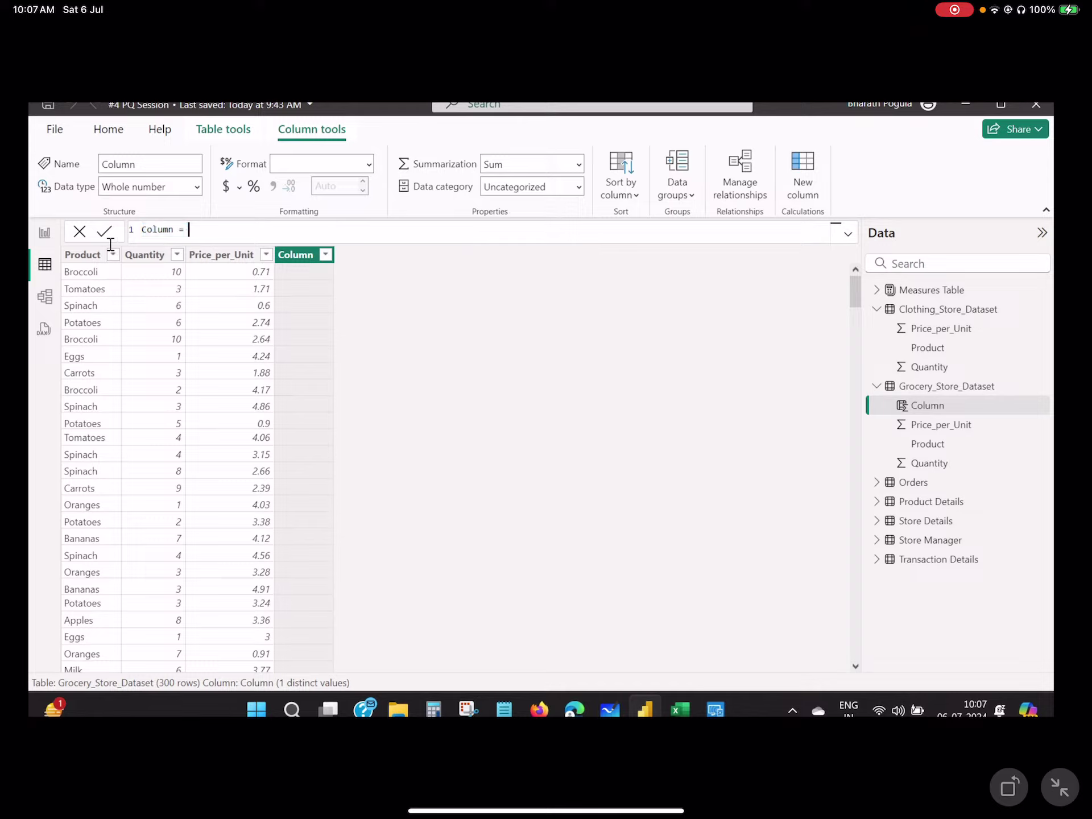
key("ctrl+a")
type("Sales=quant")
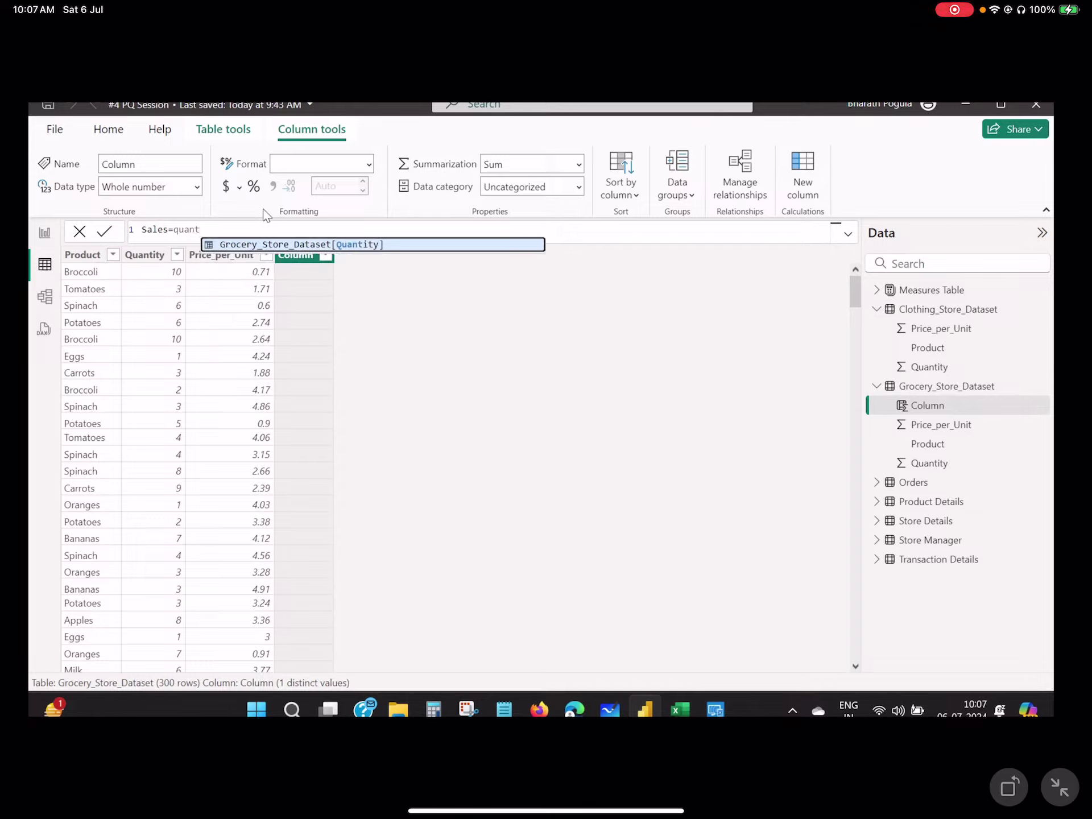
key("Tab")
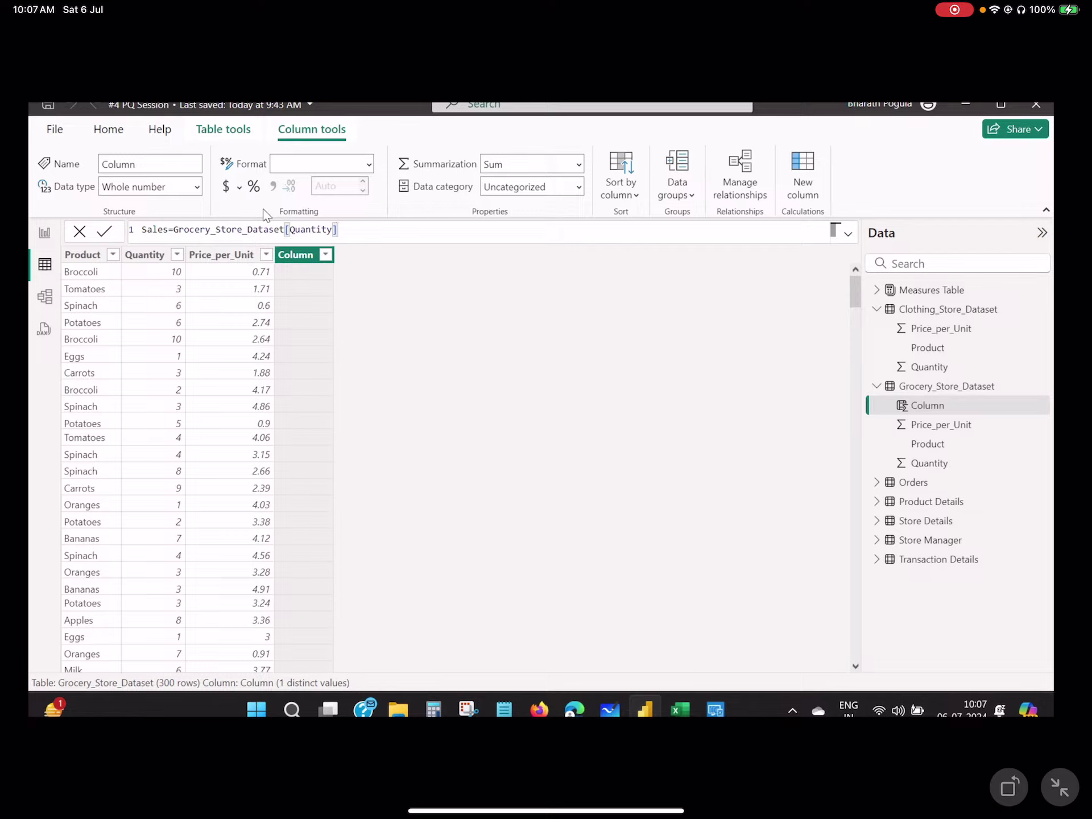
type("*price")
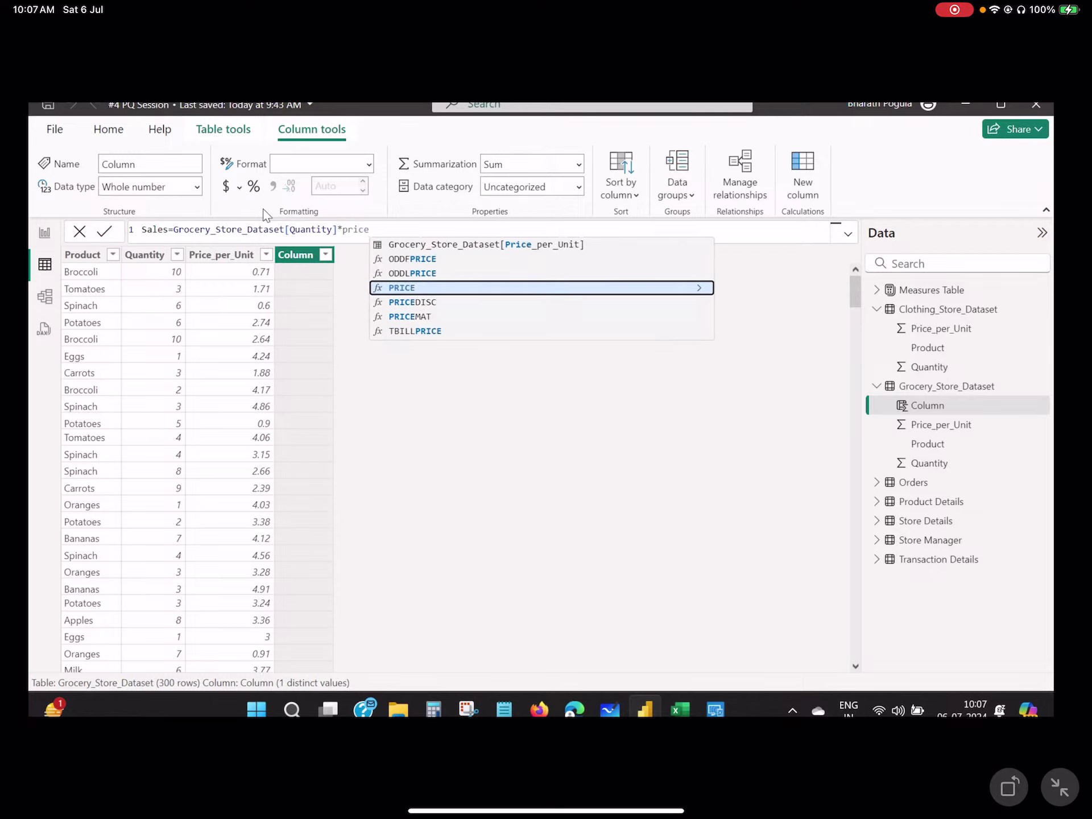
key("Up")
key("Up")
key("Up")
key("Tab")
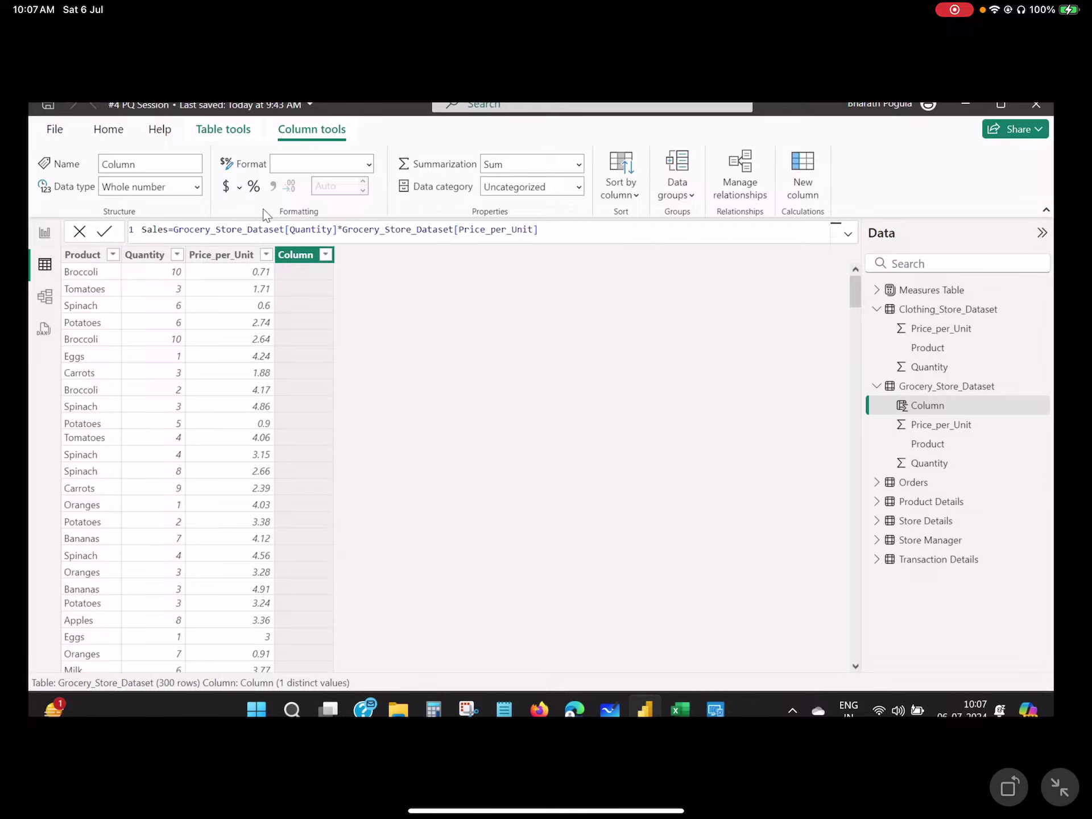
key("Return")
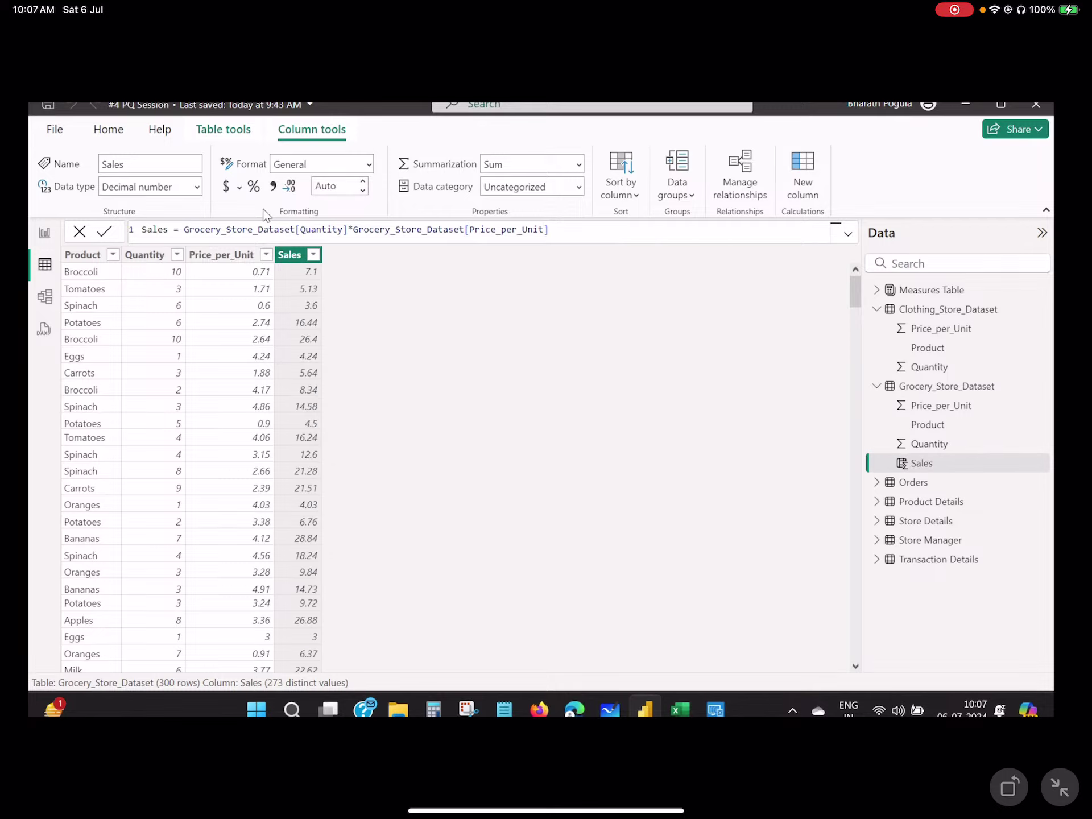
- Change the Quantity column's data type in Grocery_Store_Dataset to Decimal number and accept the conversion
left_click(174, 278)
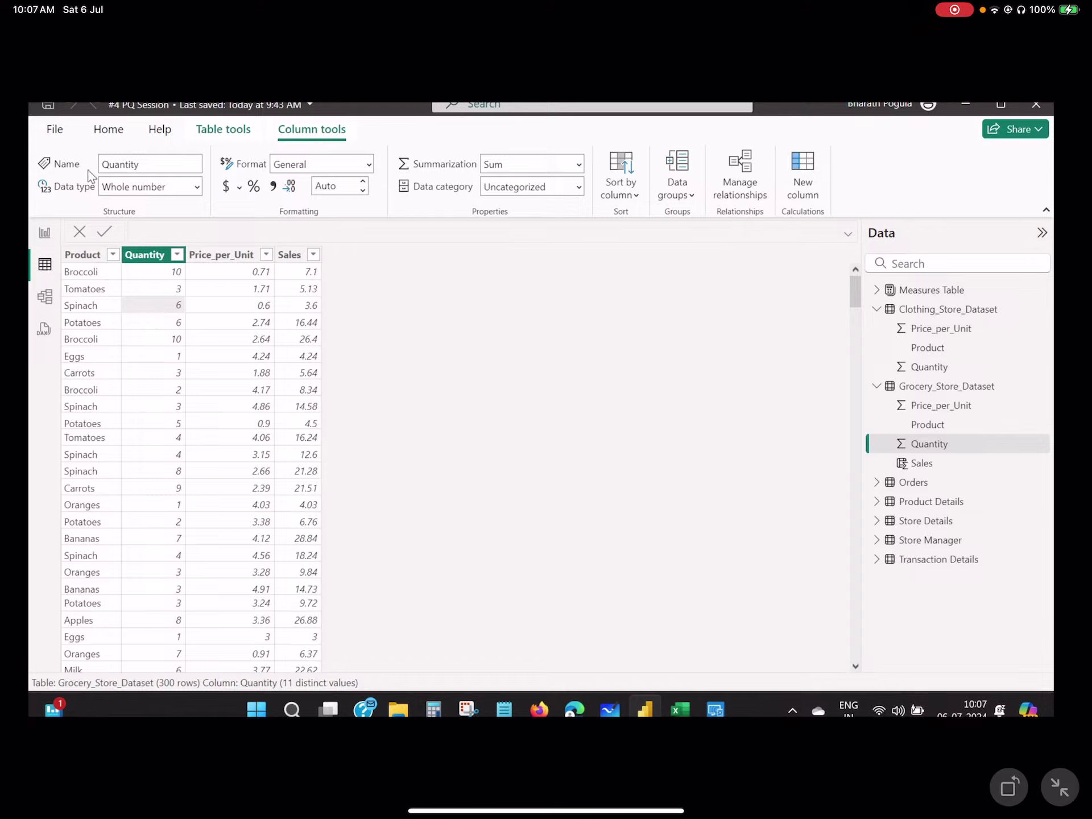
left_click(196, 189)
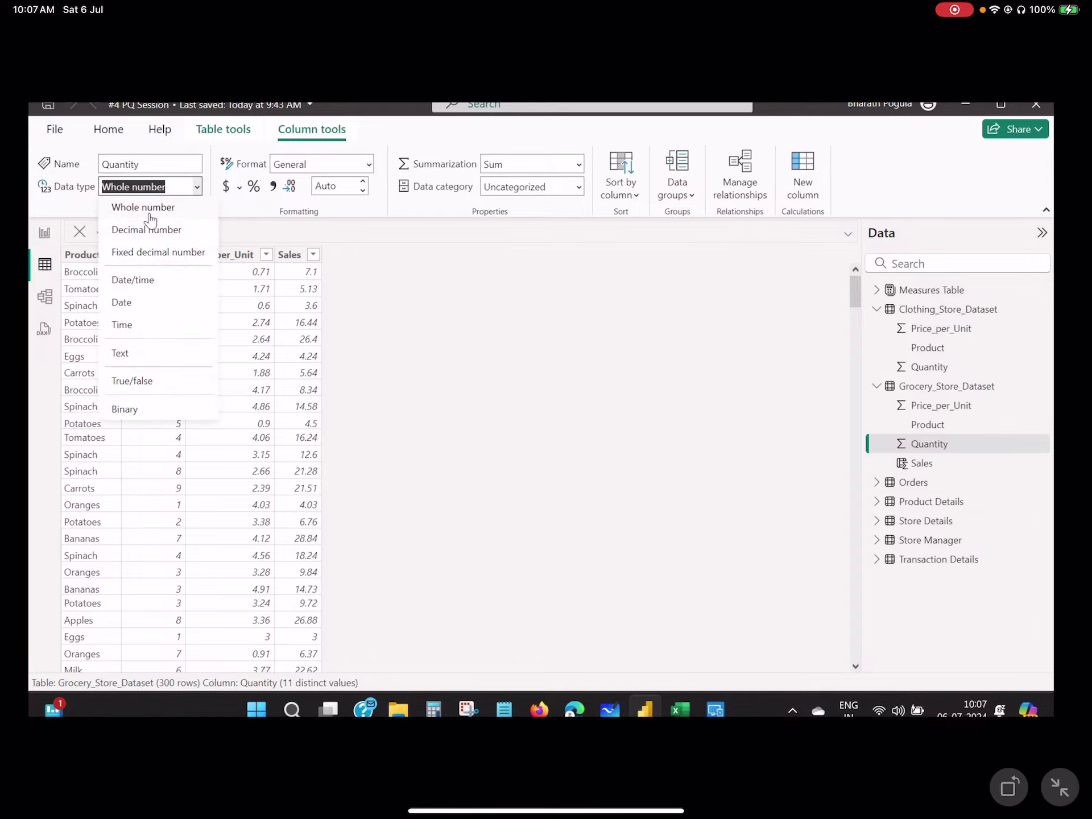
left_click(139, 231)
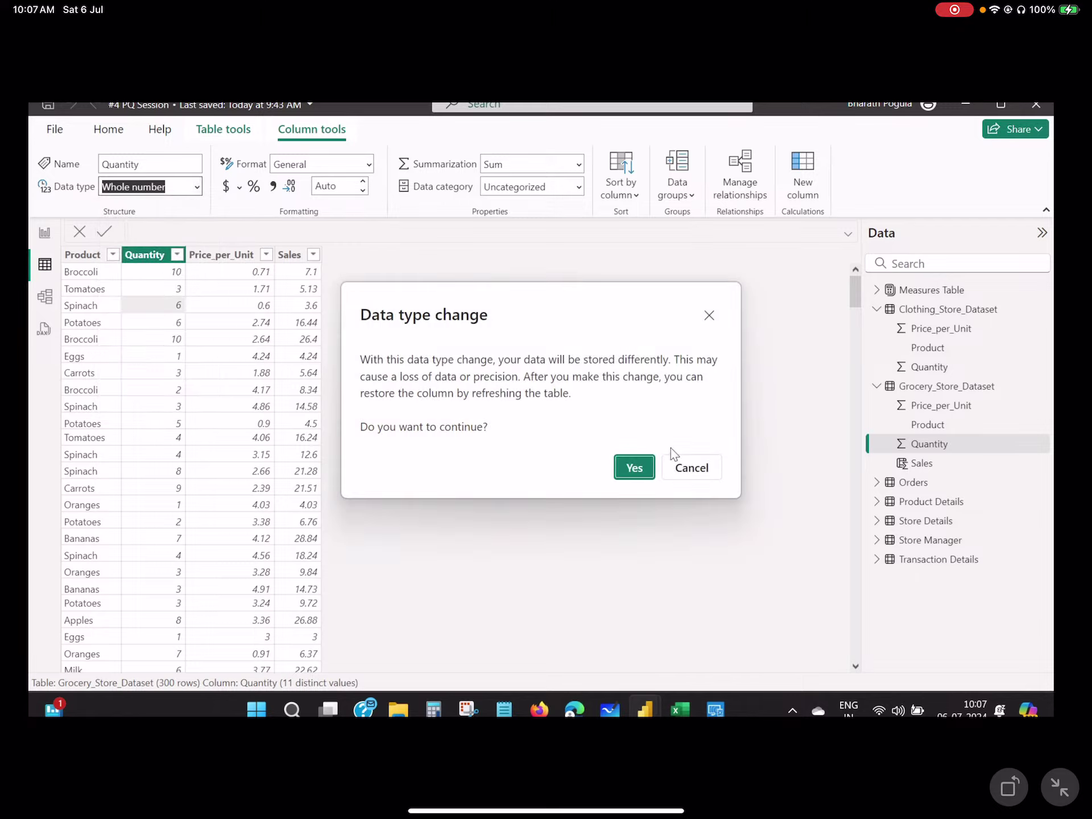
left_click(634, 467)
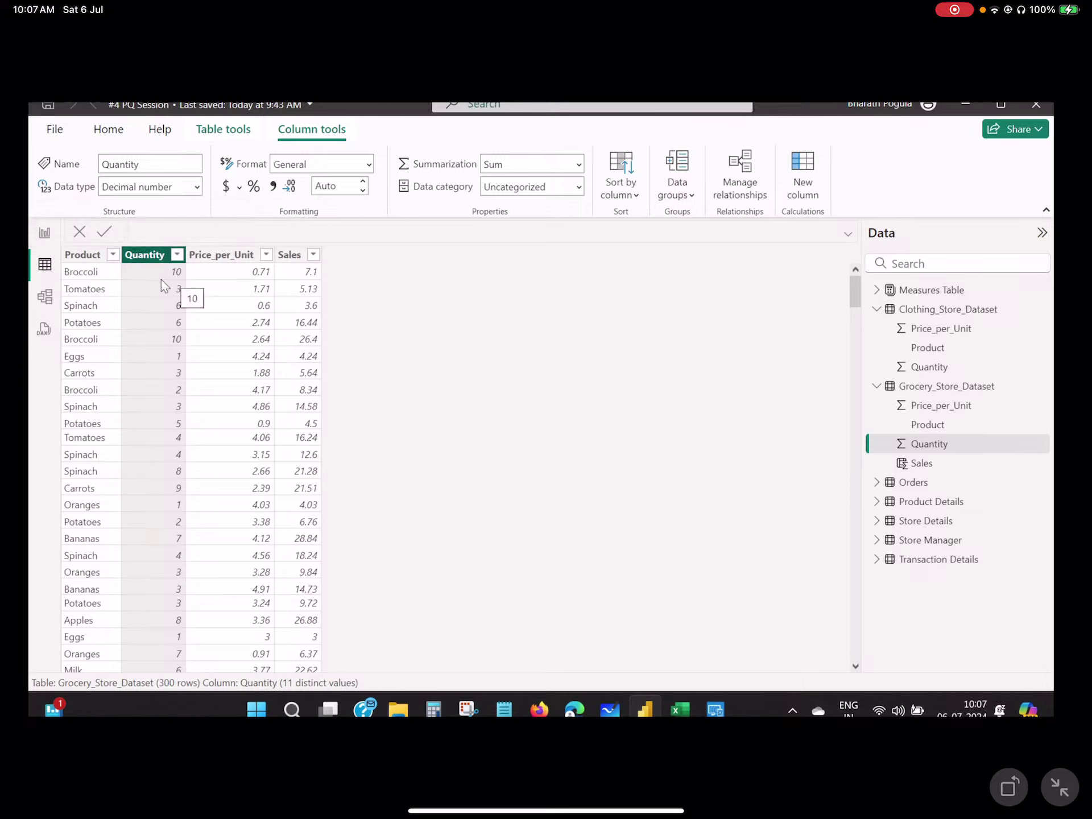
- Set the Quantity column to display 2 decimal places and check its values
left_click(342, 191)
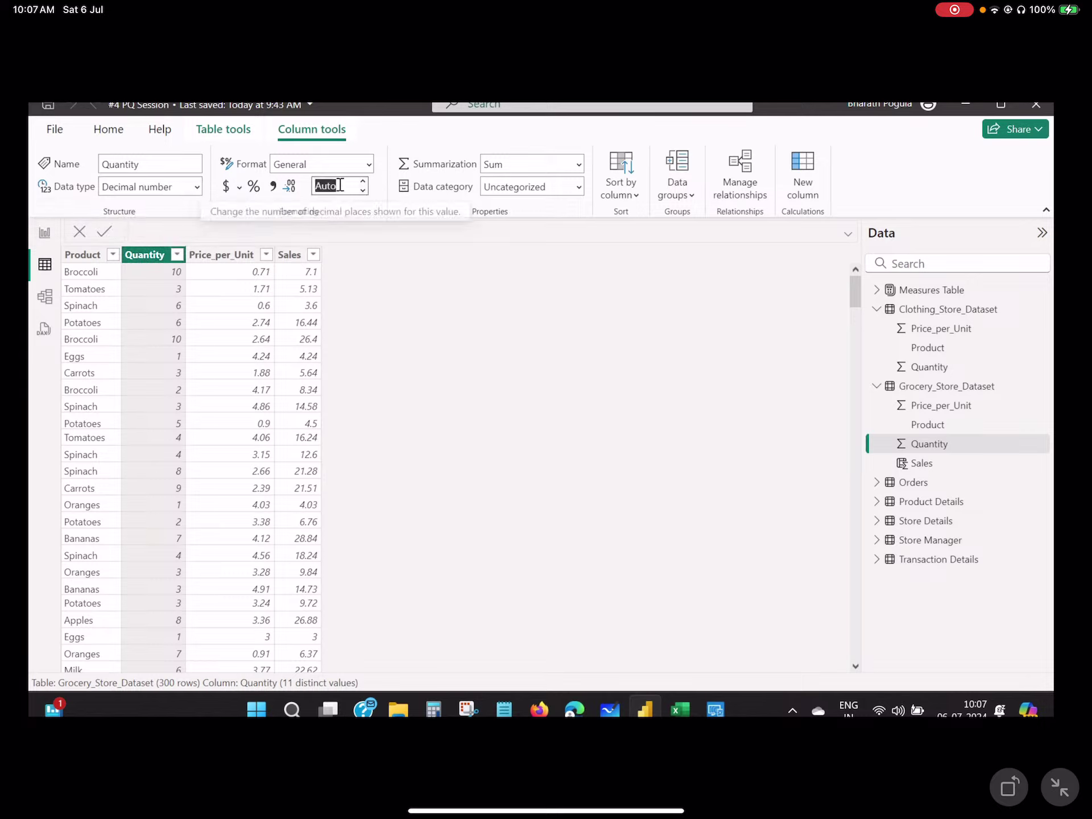
type("2")
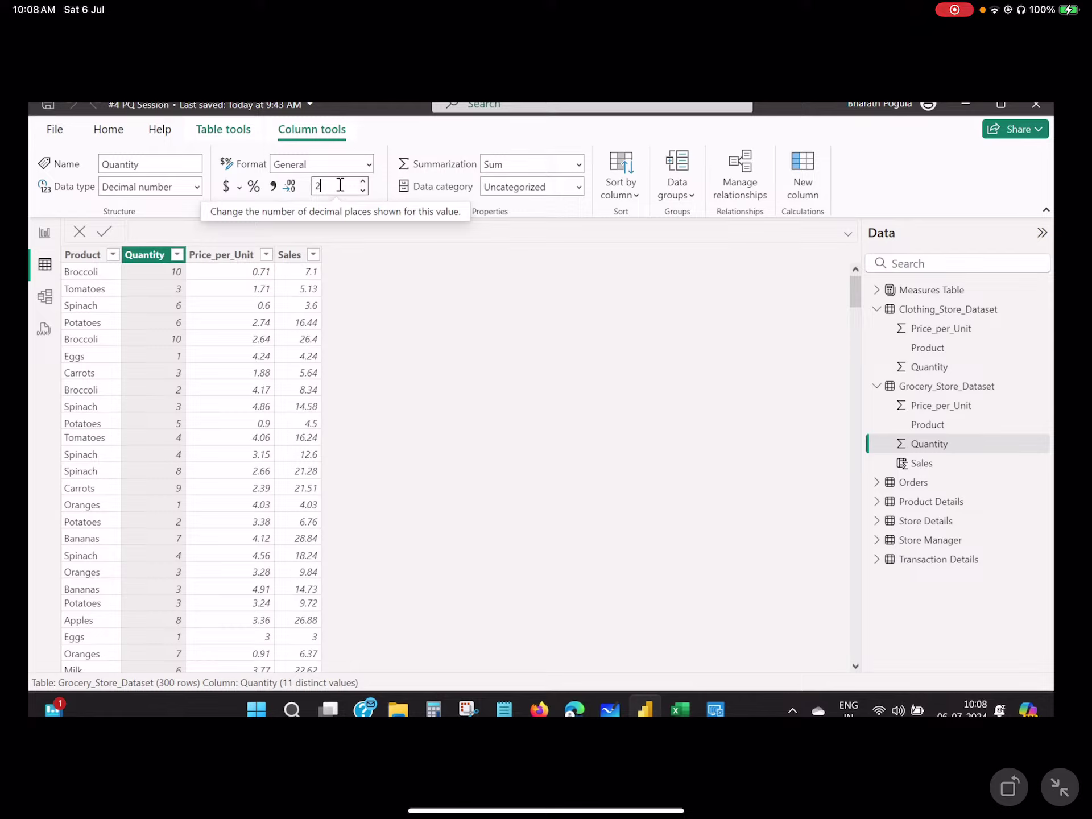
key("Return")
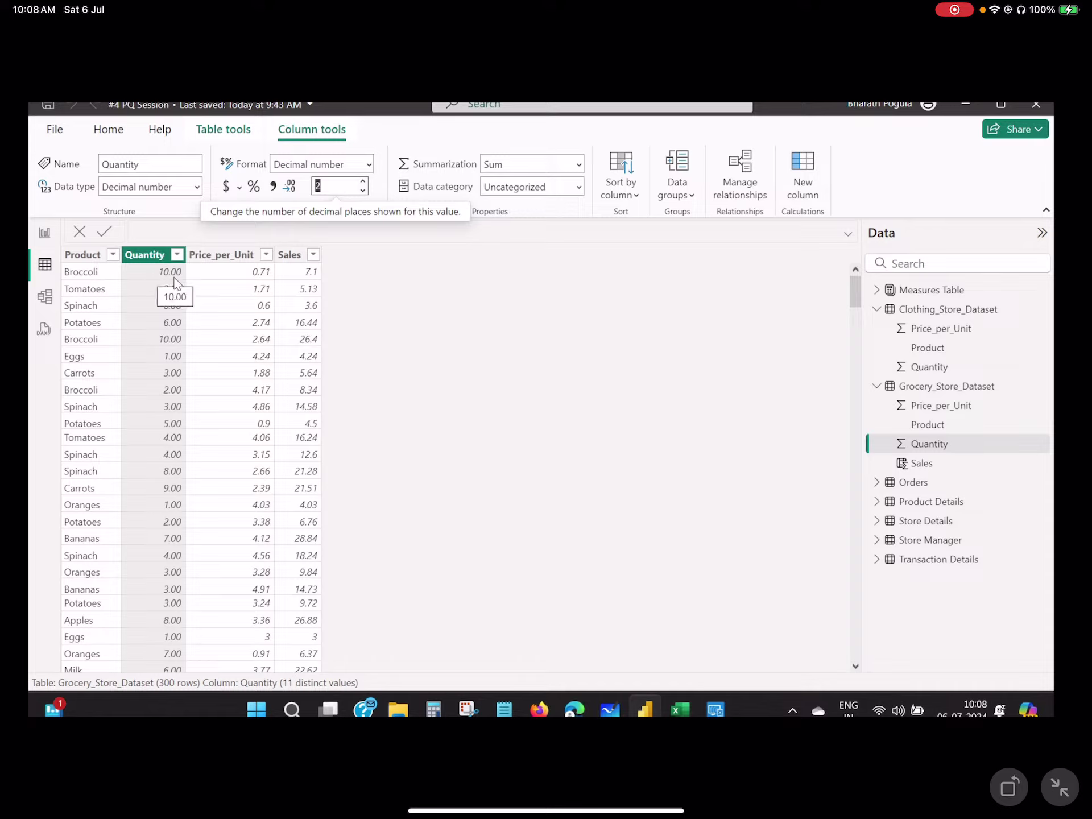
left_click(173, 279)
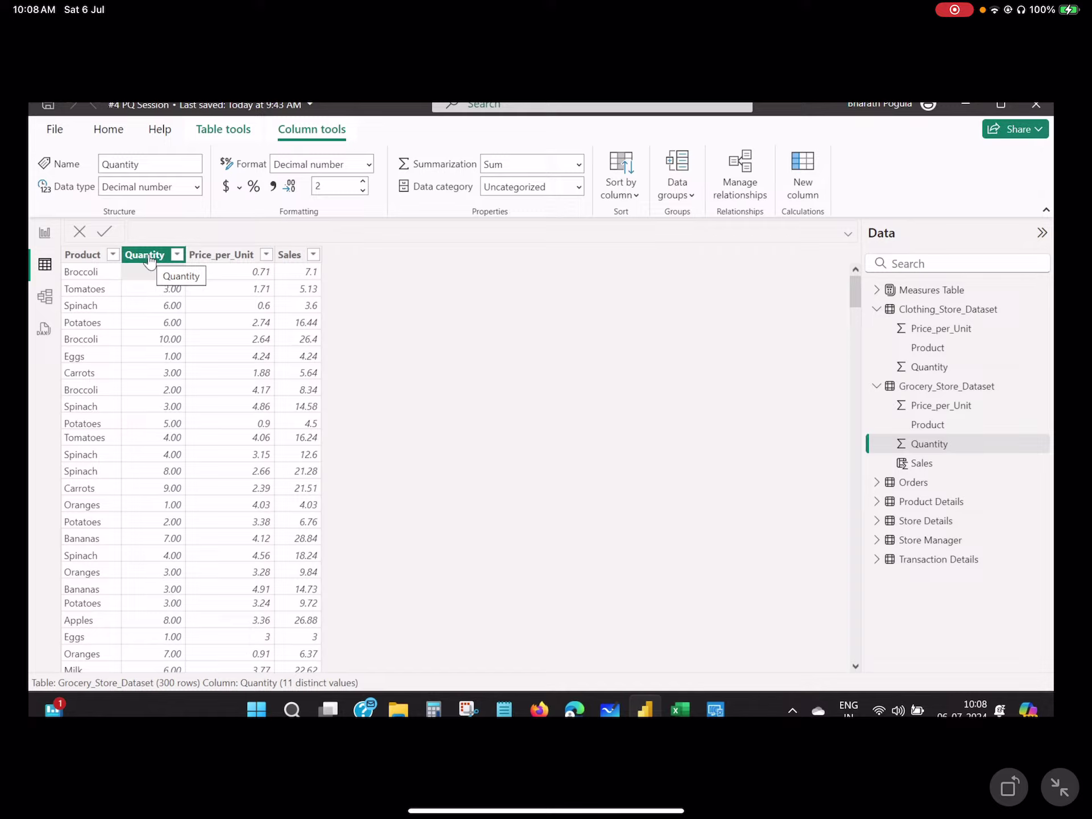
left_click(149, 259)
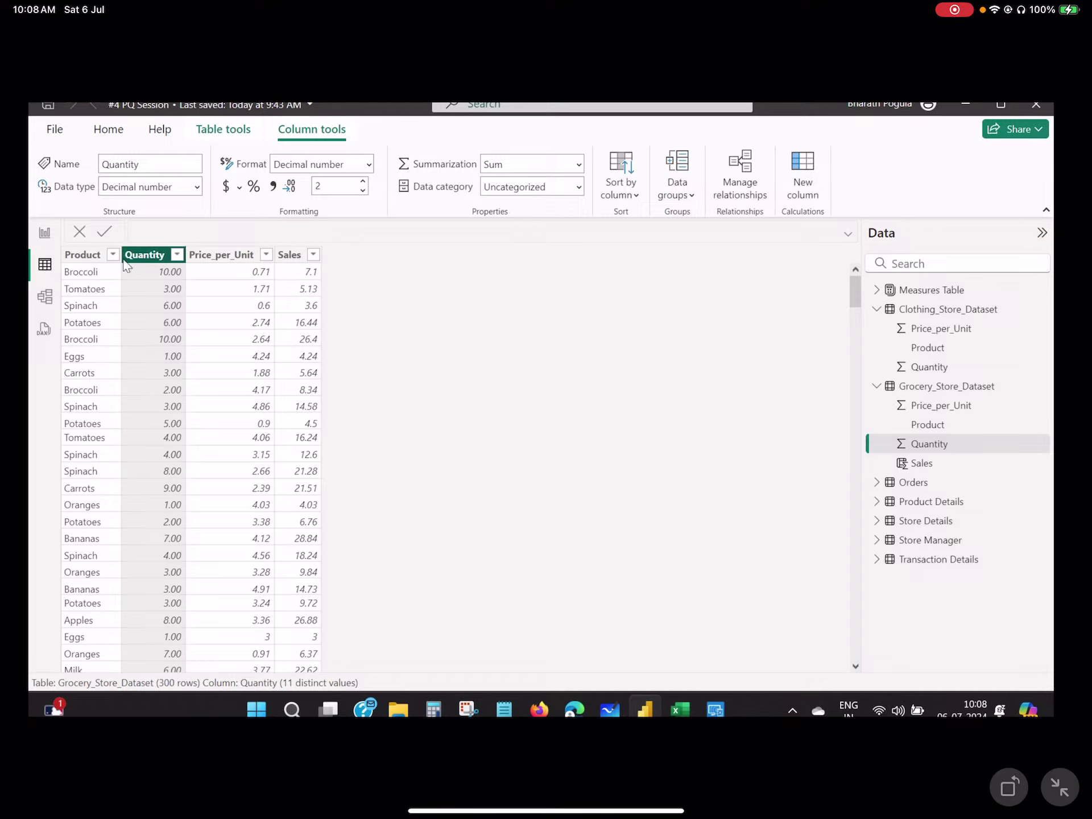
- Refresh the data of Grocery_Store_Dataset and inspect its Sales and Quantity columns, including Quantity's data type options
right_click(923, 389)
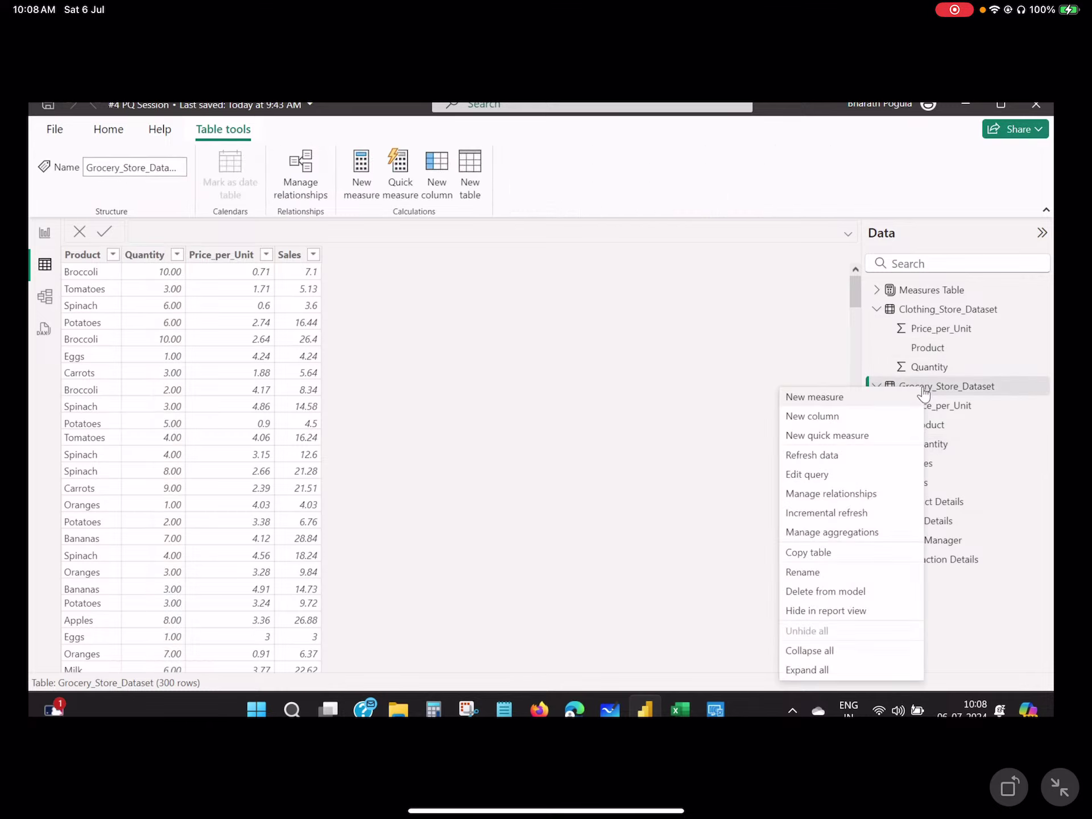
left_click(817, 457)
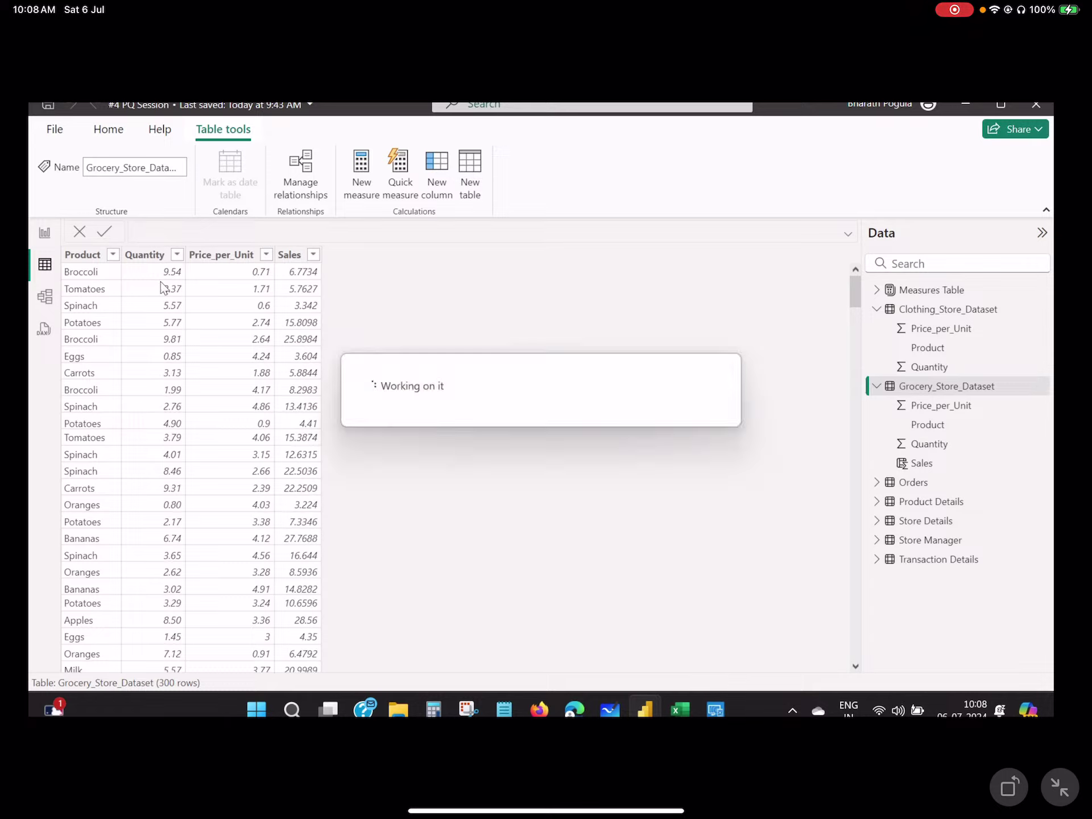
left_click(300, 277)
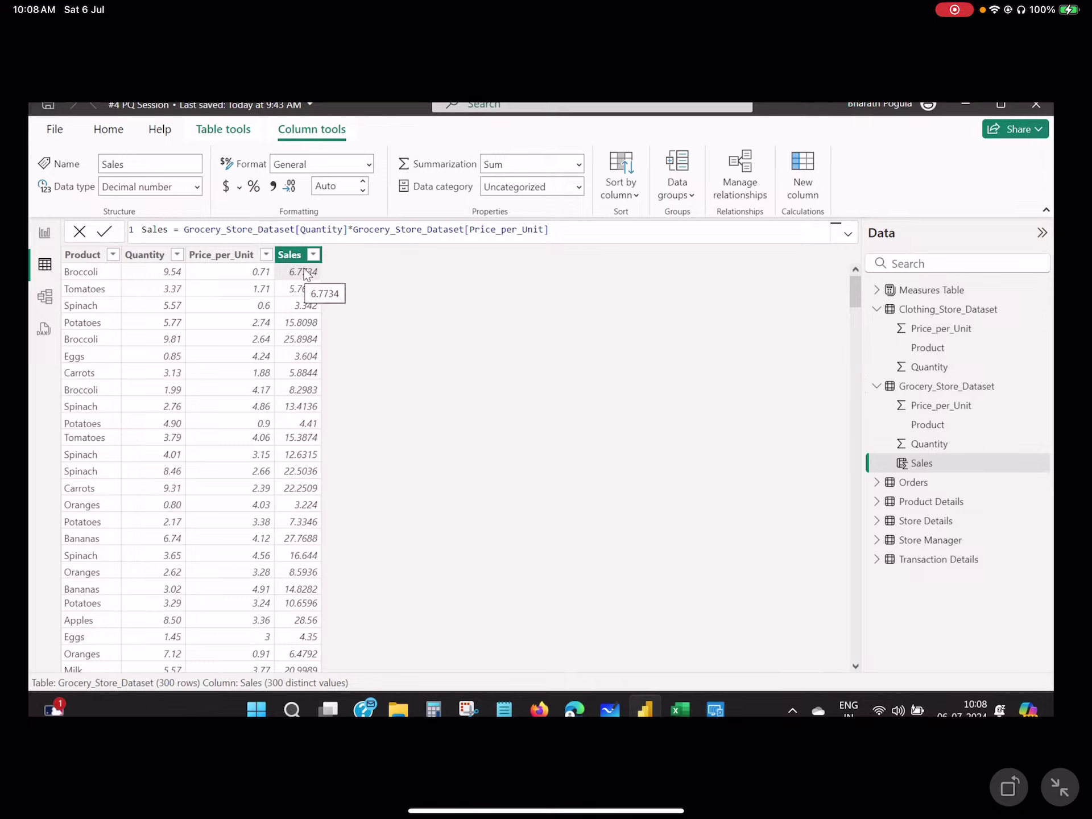
left_click(147, 257)
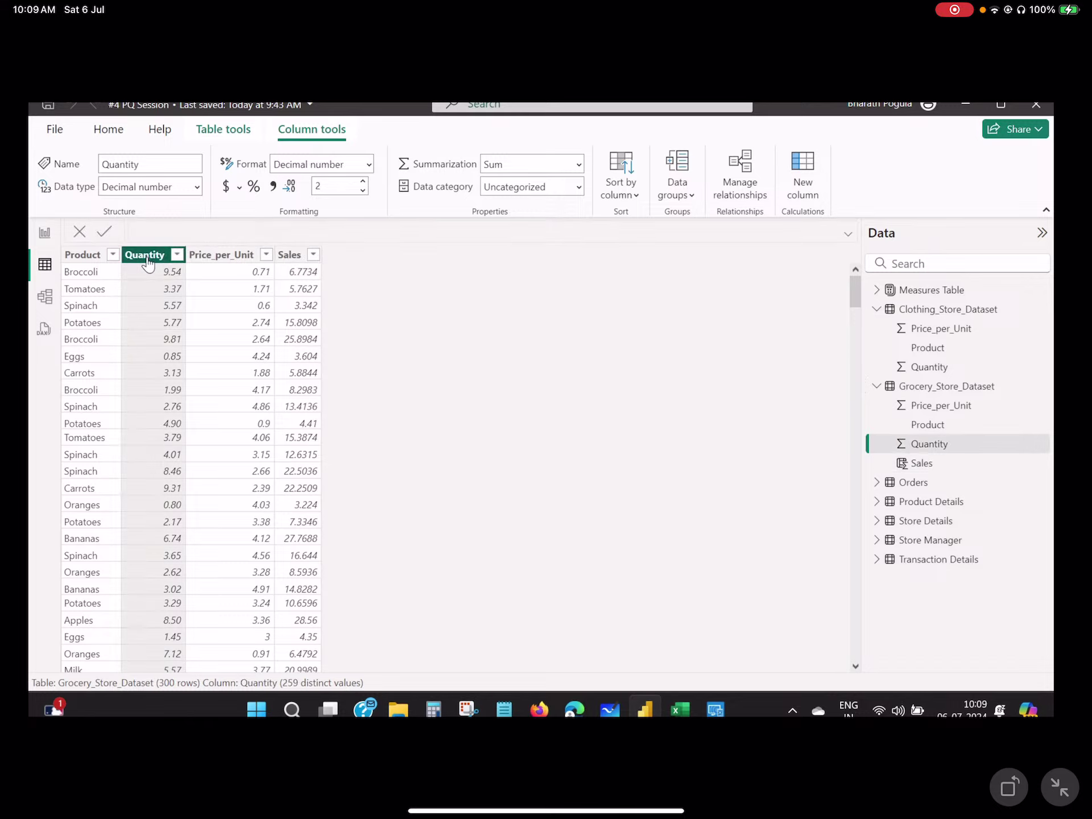
left_click(197, 186)
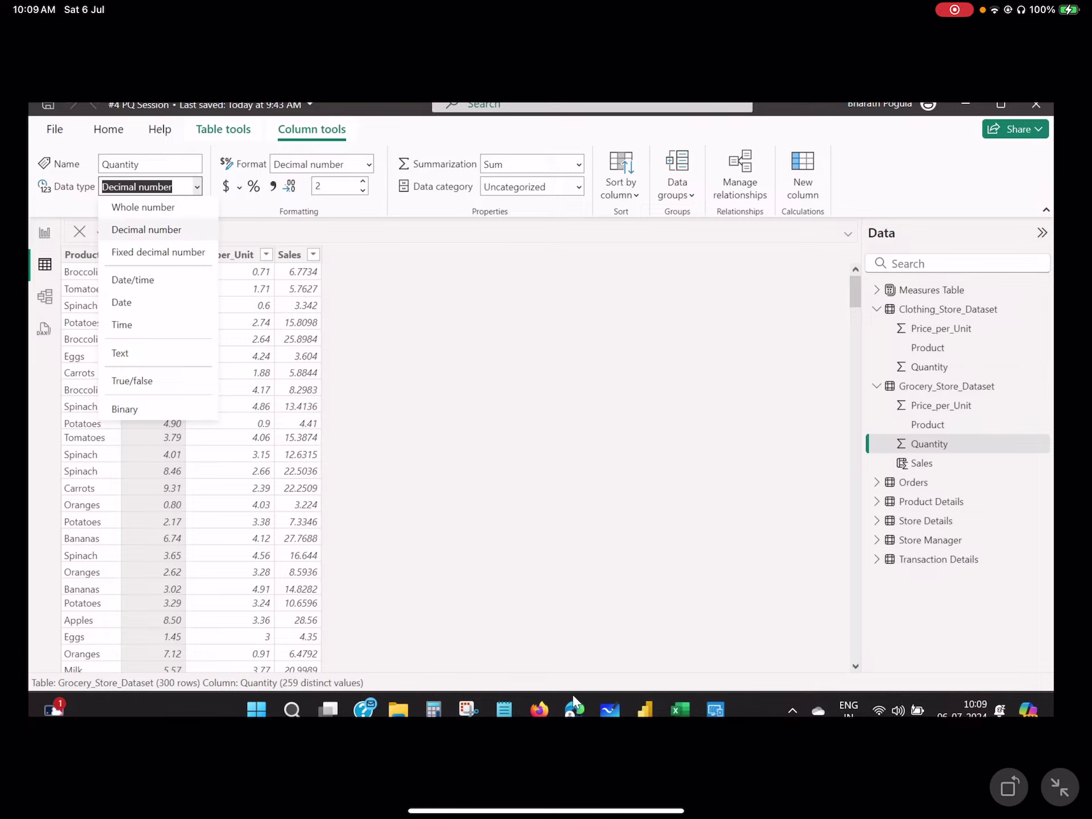
- Switch to the InPrivate Edge window, search for "python compiler" in a new tab, and open the Programiz online Python compiler
mouse_move(574, 705)
left_click(819, 632)
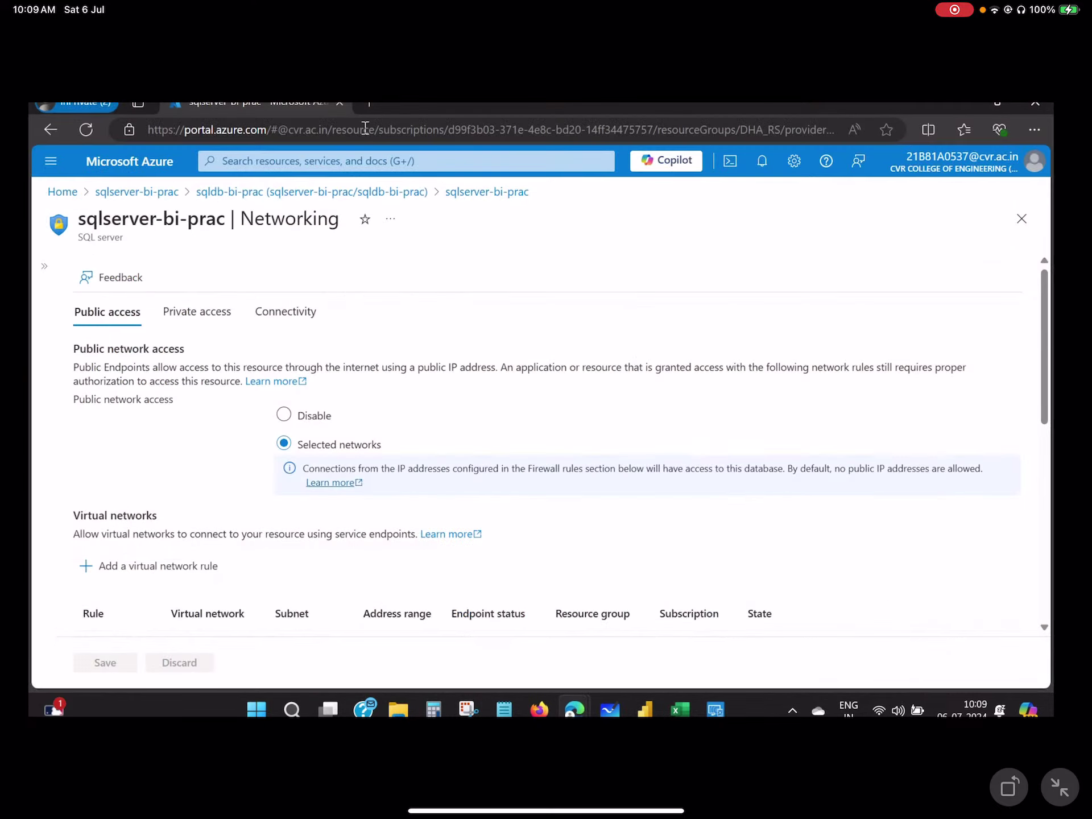
left_click(363, 107)
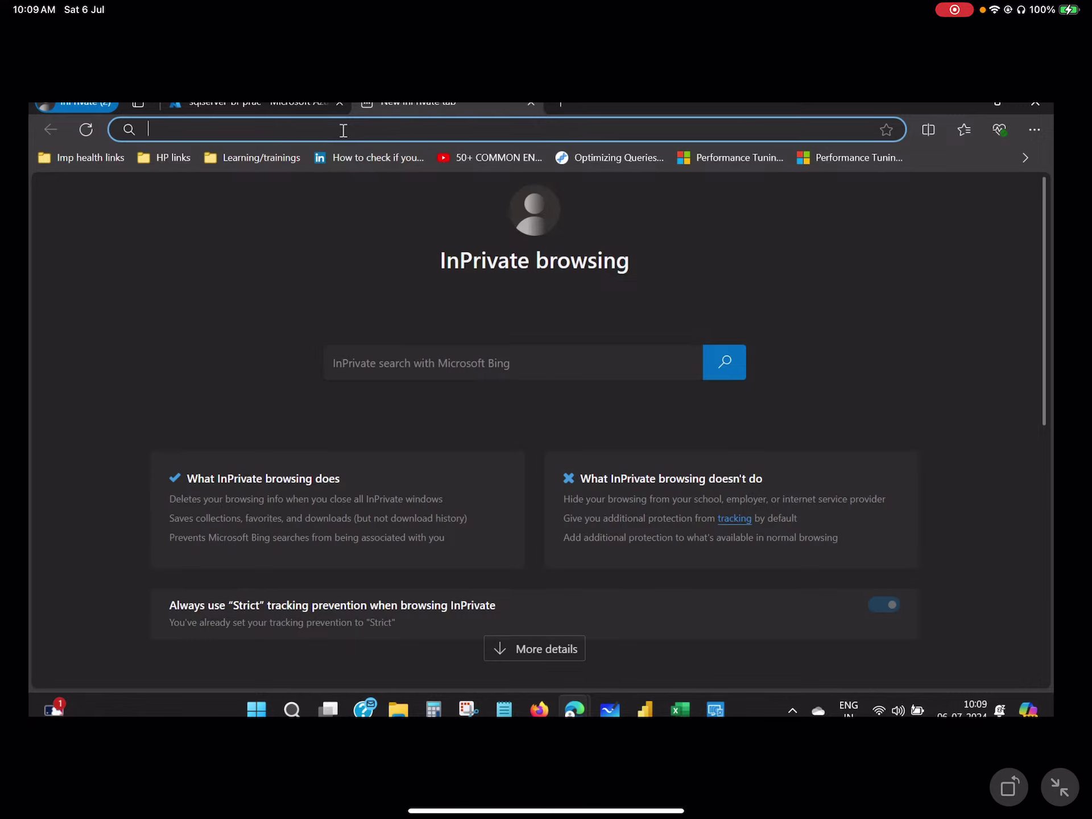
type("pyth")
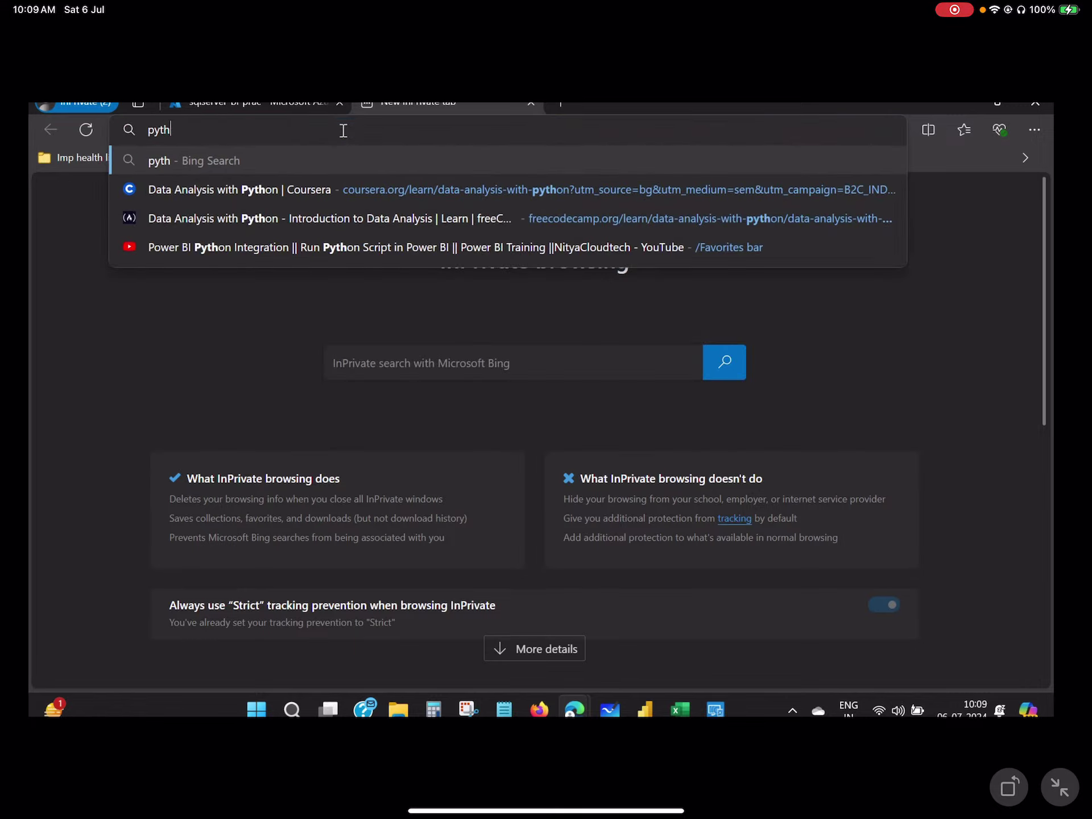
type("on")
type("compiler")
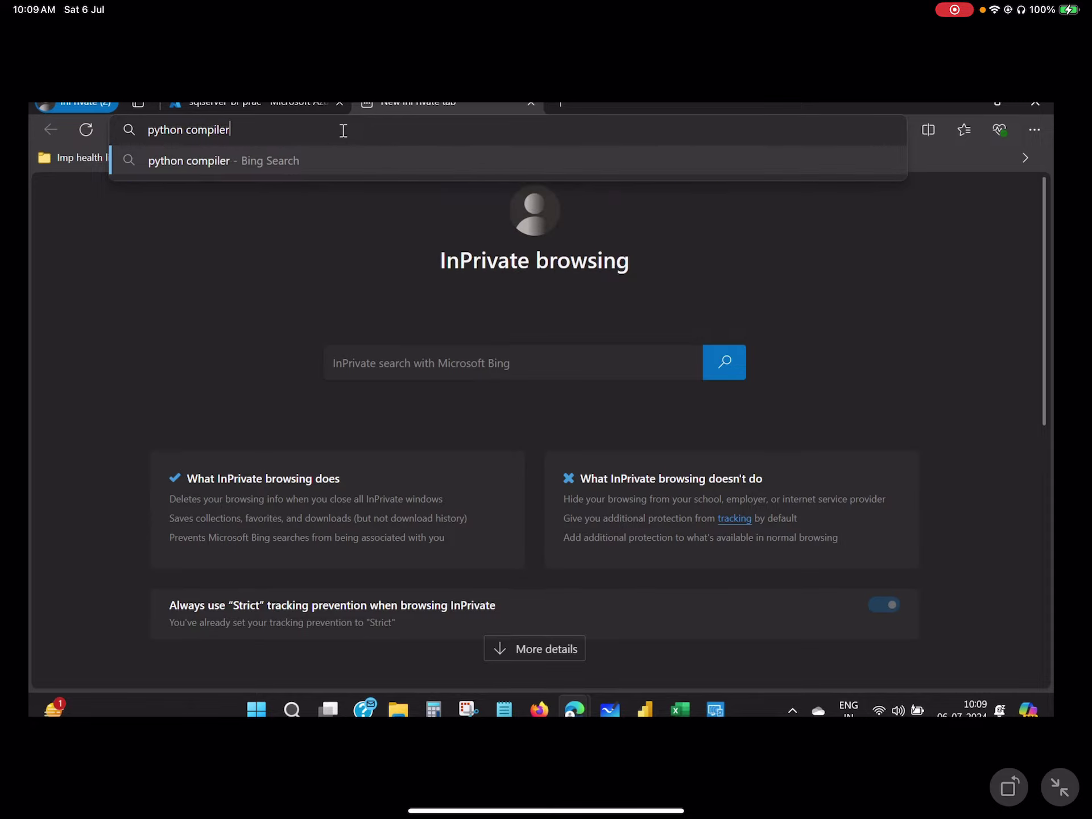
key("Return")
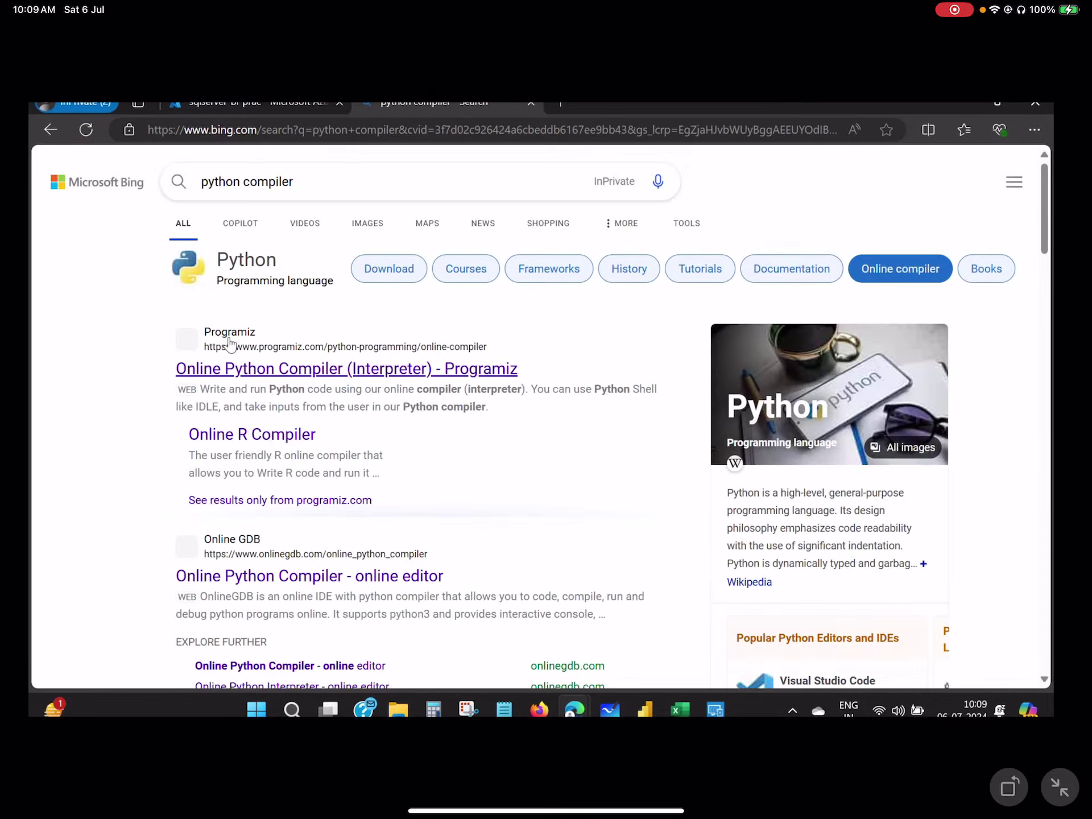
left_click(228, 371)
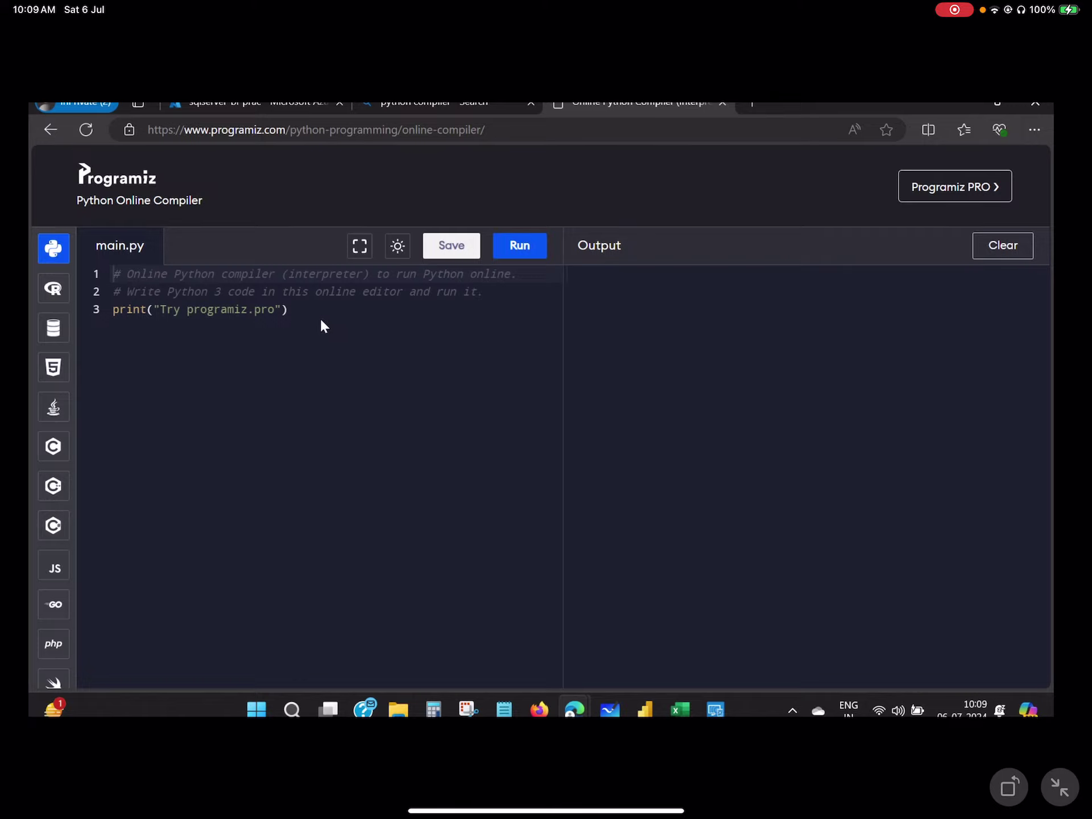
- Clear the sample code in main.py and start a new line with a=in
left_click(320, 314)
key("ctrl+a")
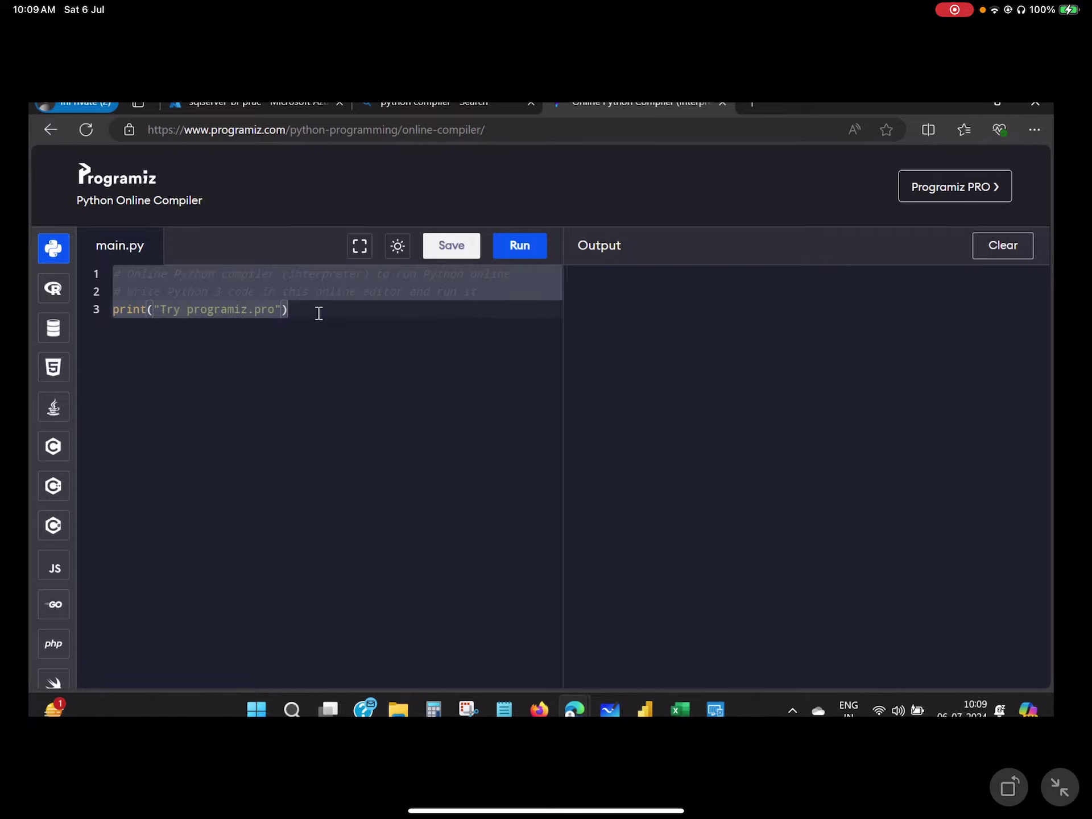
key("BackSpace")
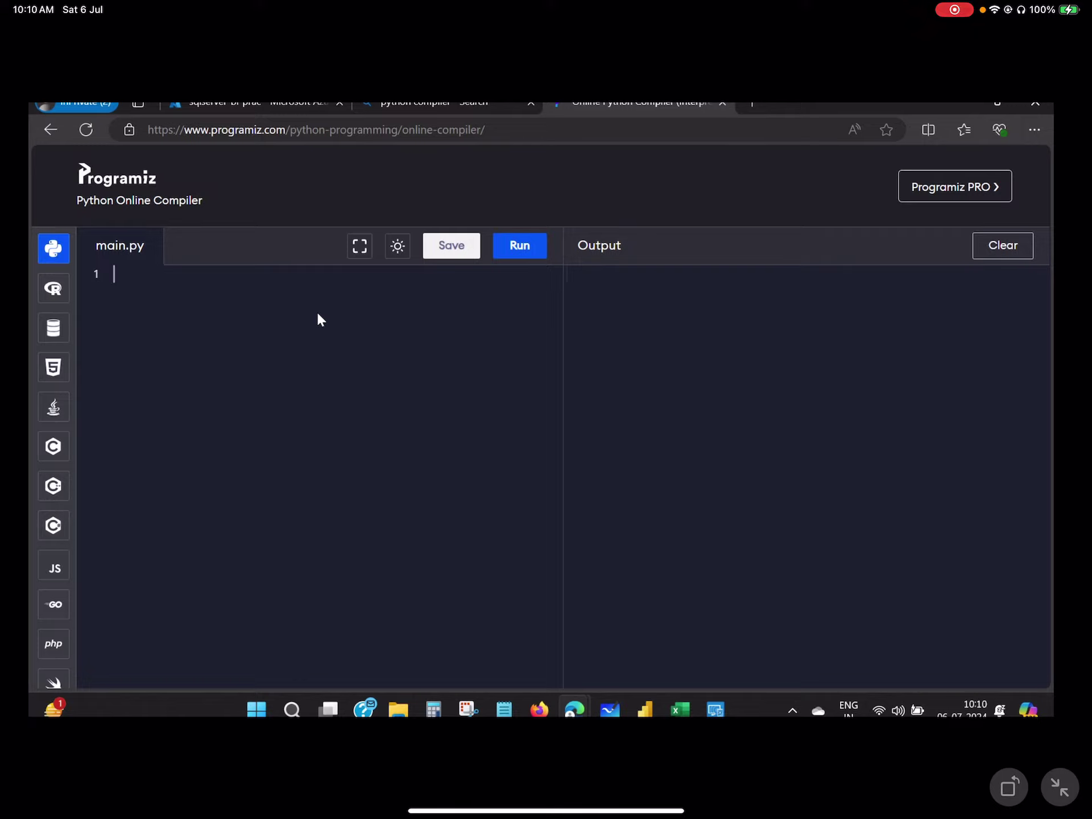
type("a=in")
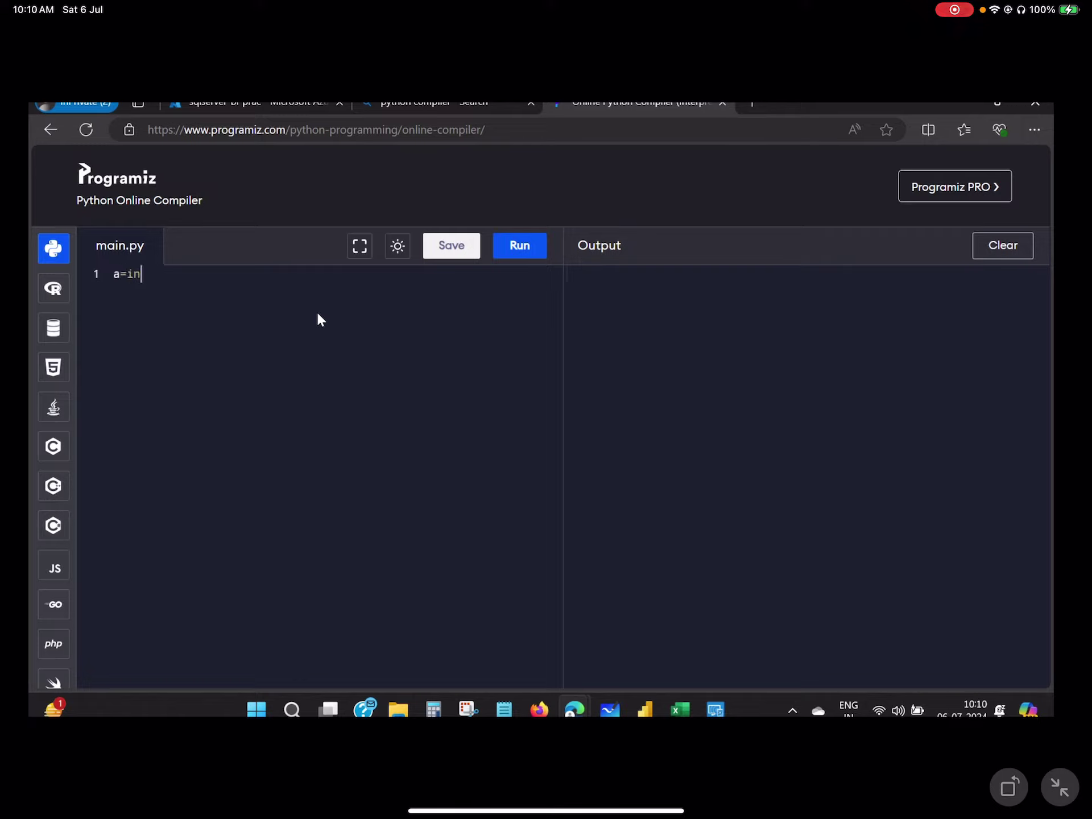
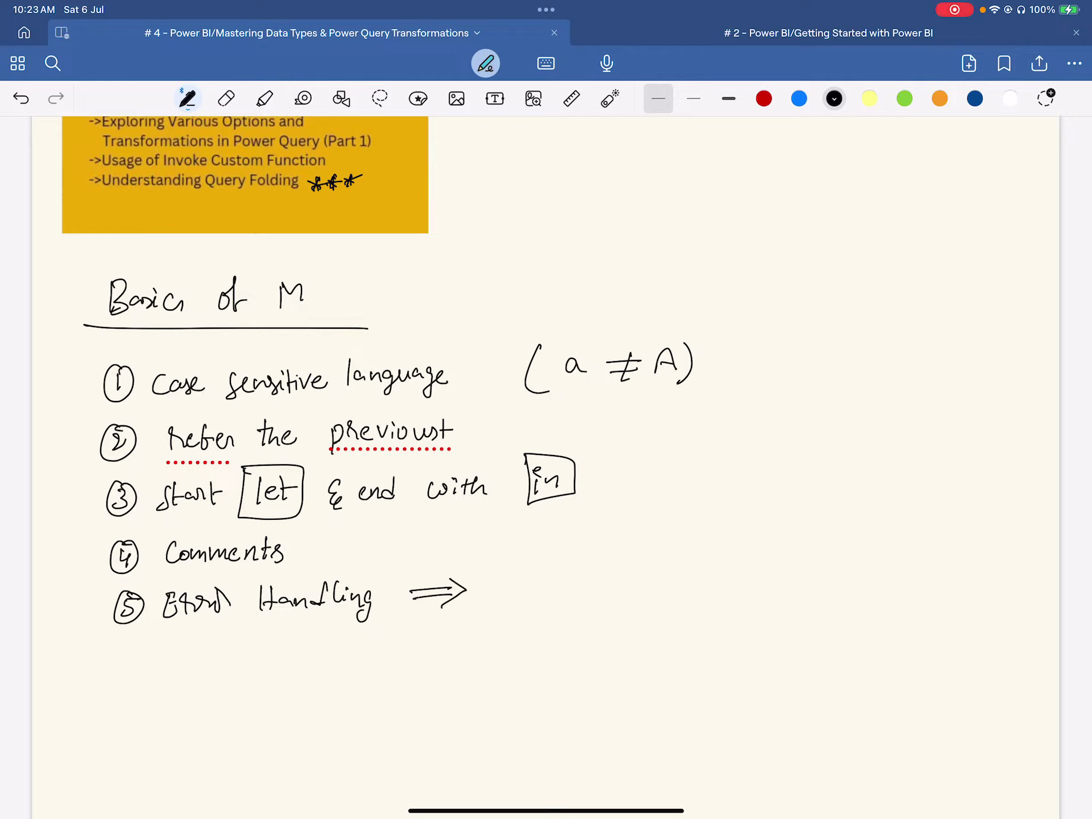
- Handwrite "Try — otherwise." after the Error Handling arrow in the Basics of M notes, and return to the Power Query screen
mouse_move(514, 585)
left_mouse_down()
mouse_move(506, 608)
mouse_move(516, 584)
left_mouse_up()
mouse_move(519, 595)
left_mouse_down()
mouse_move(528, 579)
mouse_move(539, 589)
left_mouse_up()
mouse_move(546, 586)
left_mouse_down()
mouse_move(537, 614)
mouse_move(606, 590)
left_mouse_up()
mouse_move(629, 583)
left_mouse_down()
mouse_move(625, 593)
mouse_move(631, 584)
left_mouse_up()
mouse_move(642, 569)
left_mouse_down()
mouse_move(638, 594)
mouse_move(648, 577)
left_mouse_up()
left_click_drag(645, 584, 669, 592)
mouse_move(668, 591)
left_mouse_down()
mouse_move(681, 578)
mouse_move(732, 582)
left_mouse_up()
left_click(736, 585)
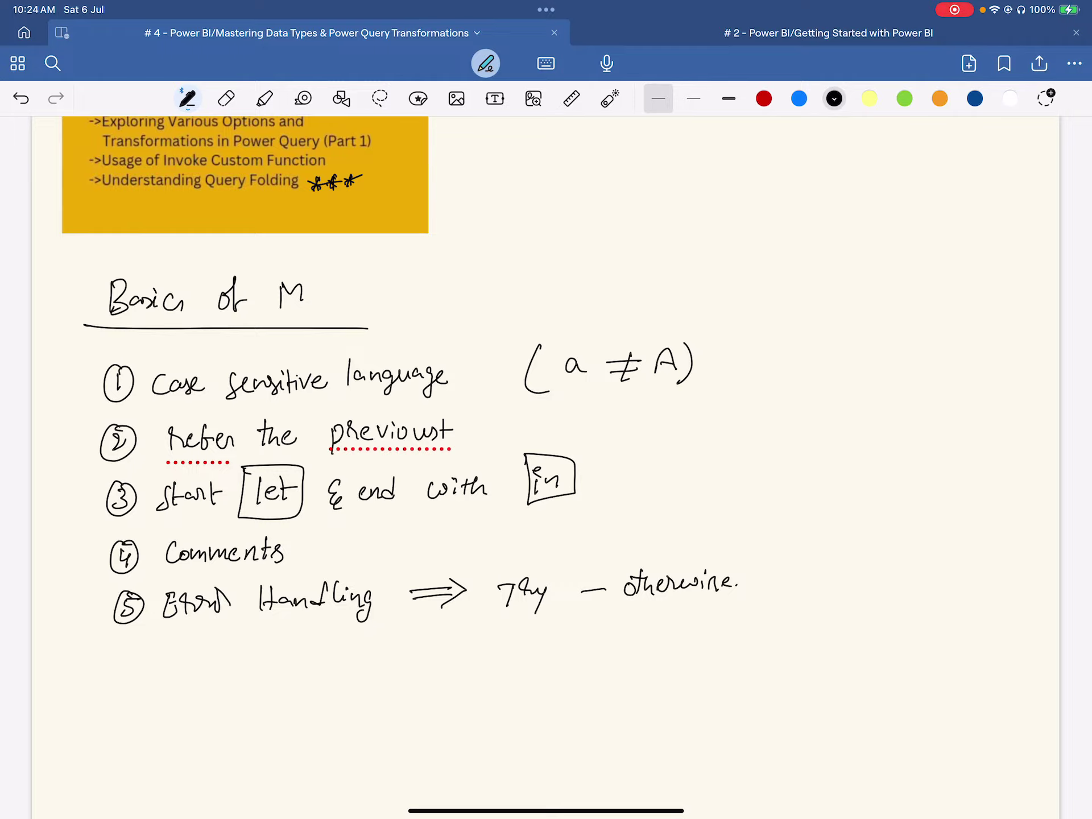
left_click_drag(432, 811, 660, 810)
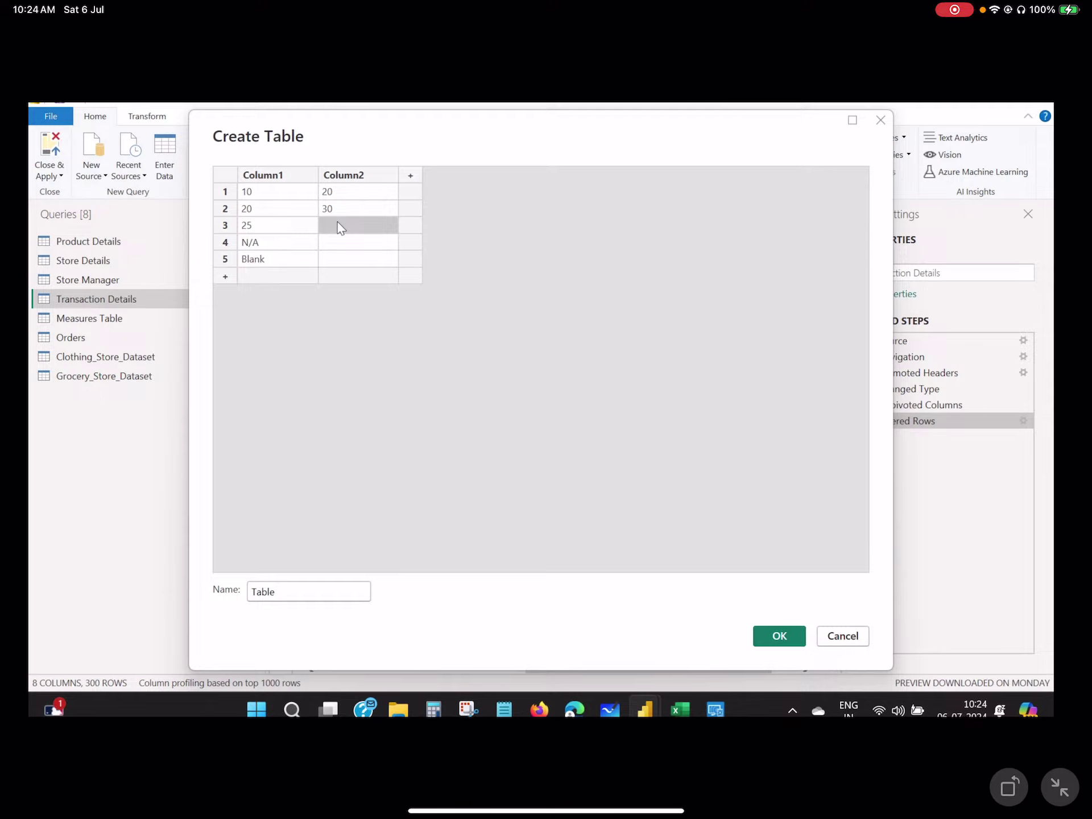
- Fill Column2 rows 3 to 5 with 40, 50 and 60, and create the table
type("40")
key("Return")
type("50")
key("Return")
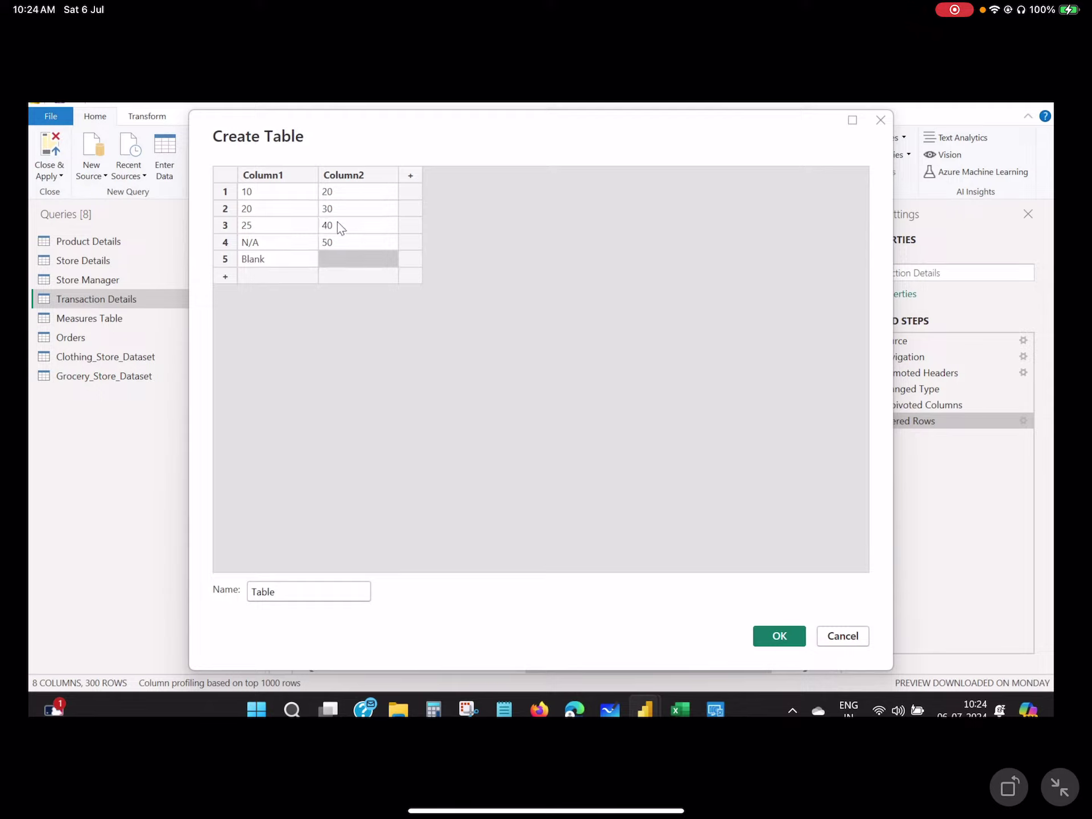
type("60")
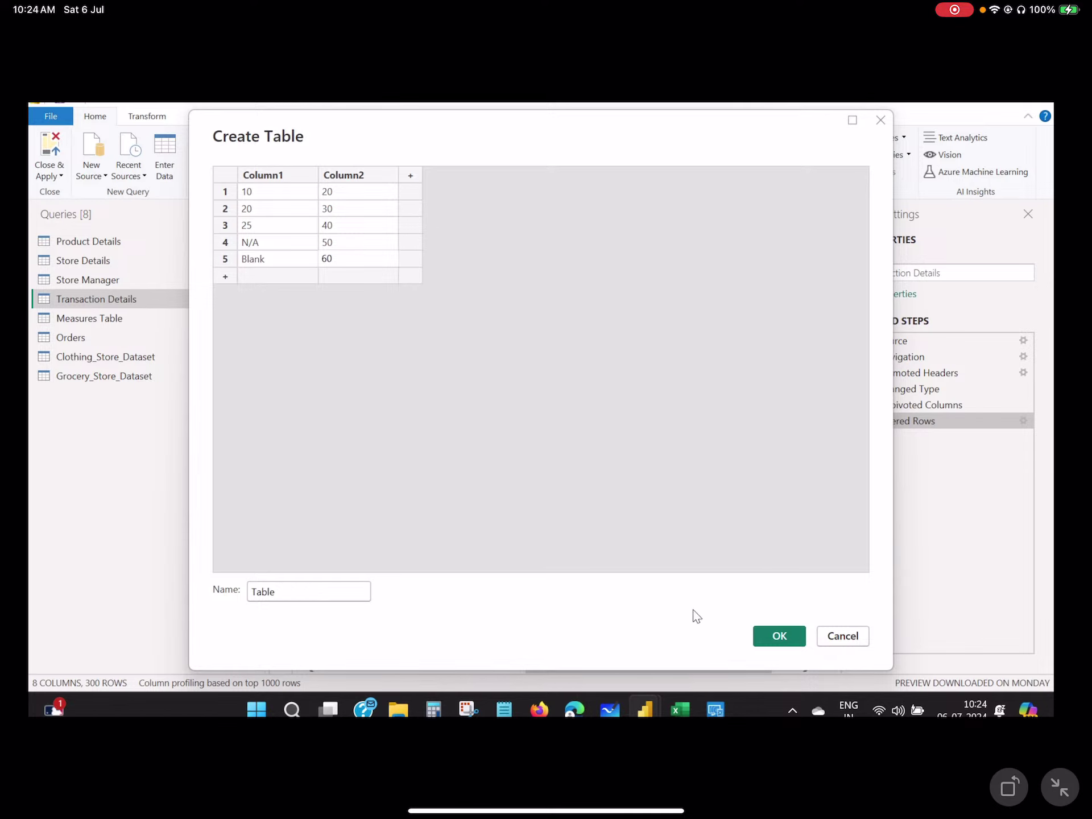
left_click(778, 636)
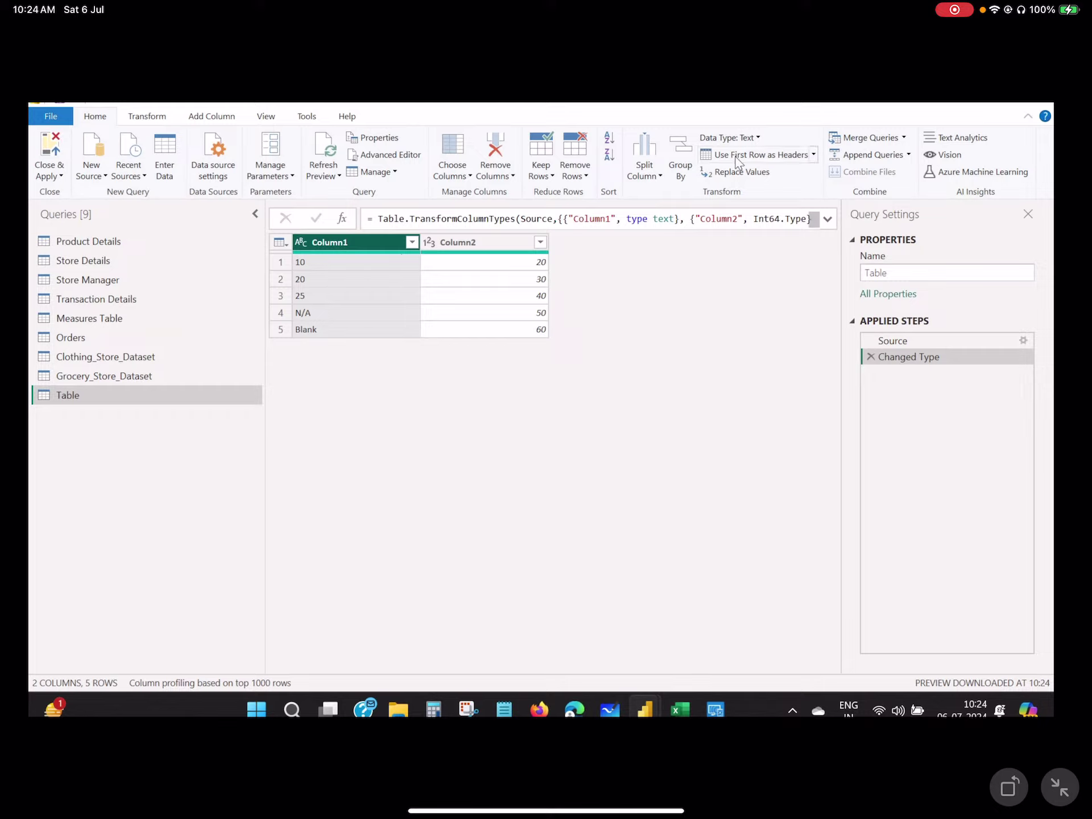
- Change Column1's data type to Whole Number, replacing the current type conversion
left_click(450, 249)
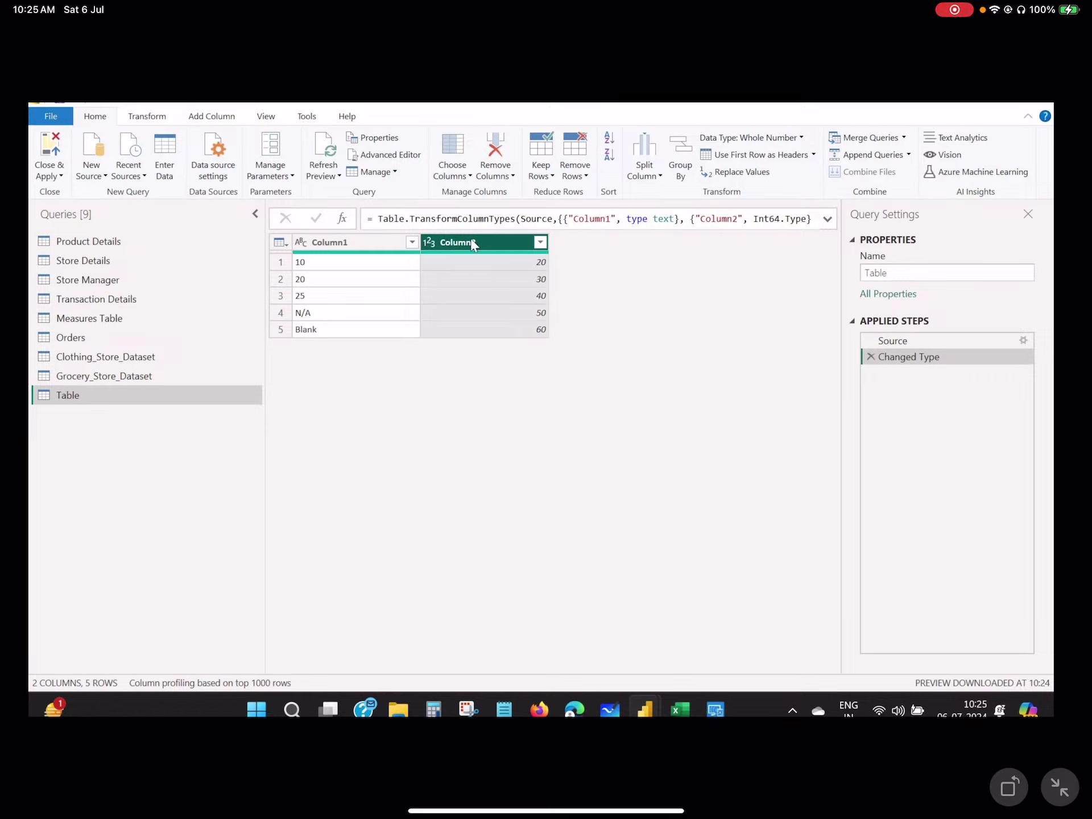
left_click(347, 246)
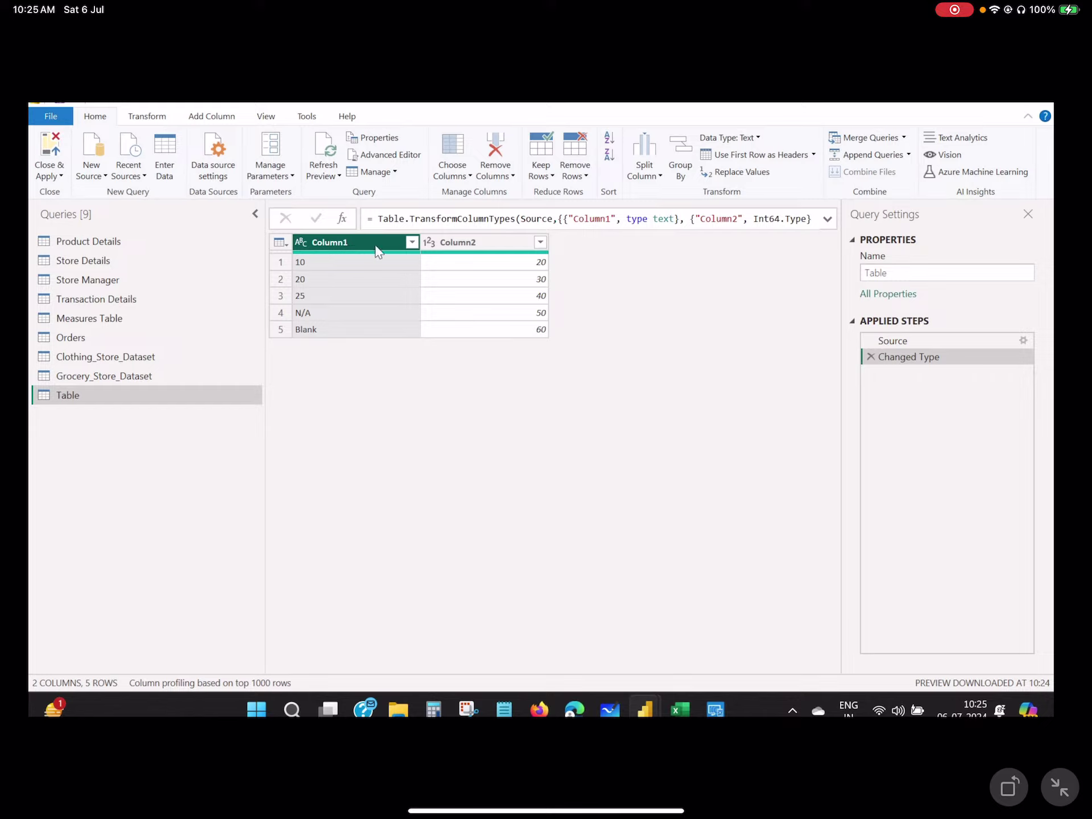
left_click(758, 139)
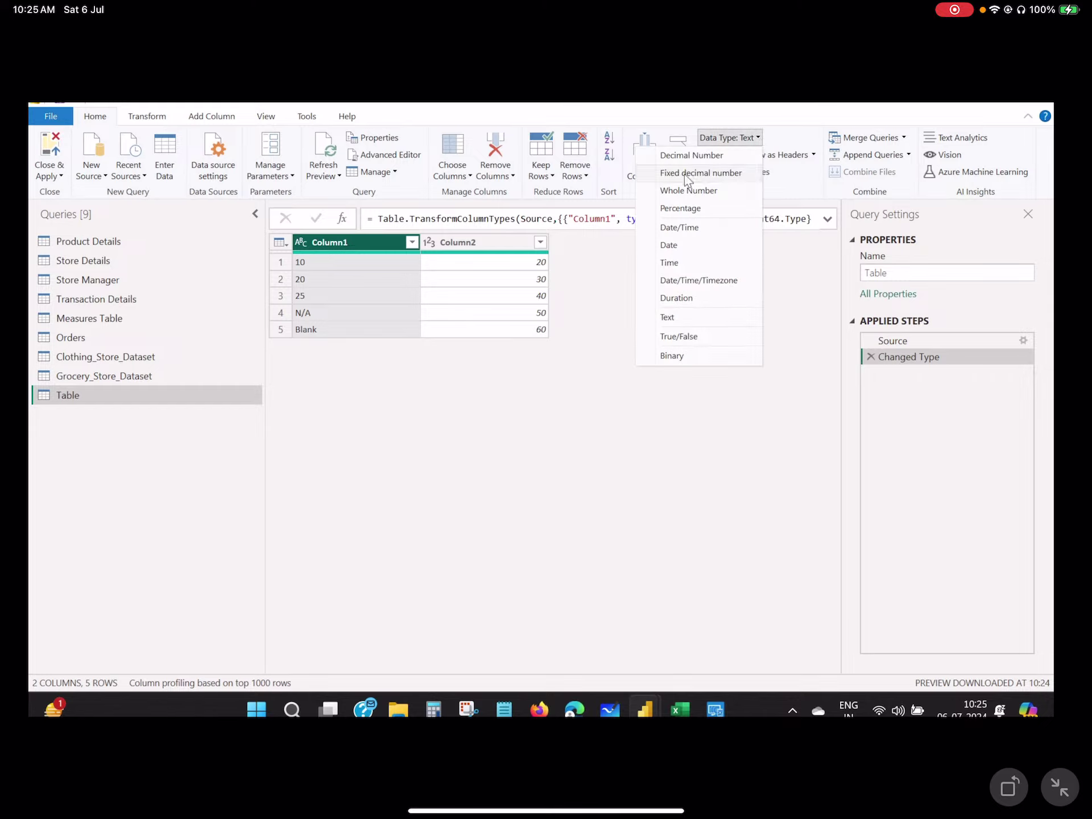
left_click(674, 188)
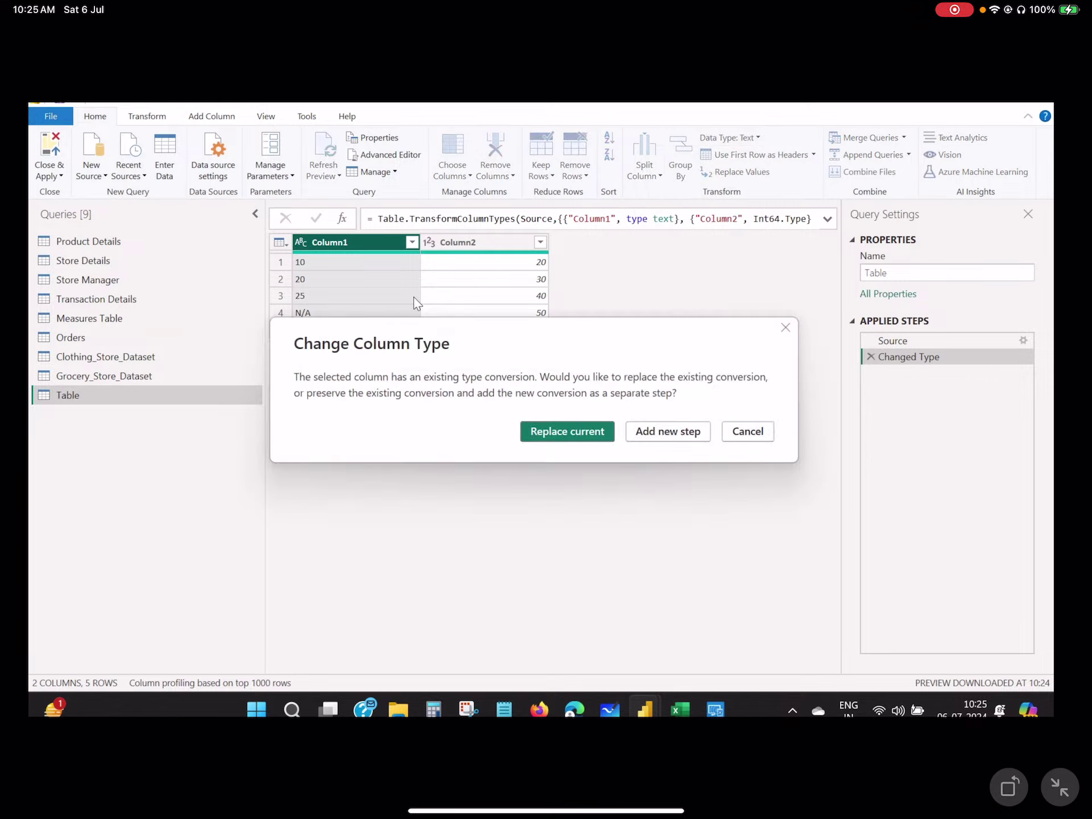
left_click(546, 431)
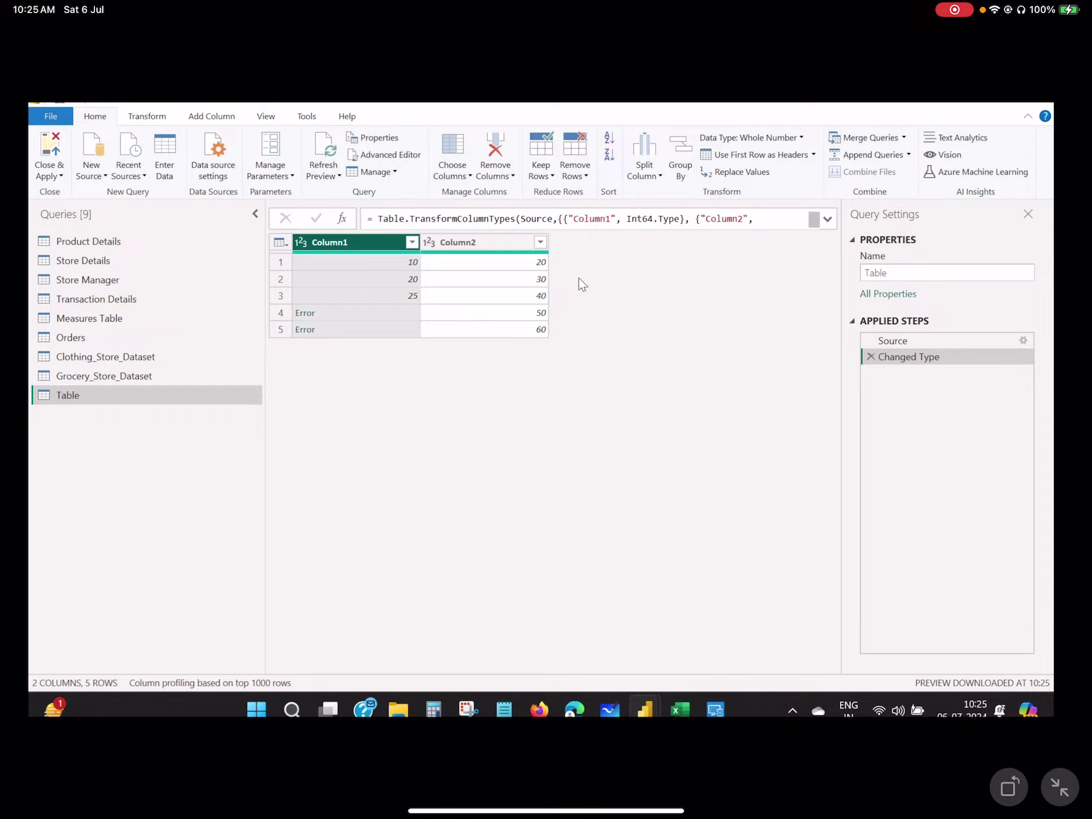
- Start a new custom column and name it "Sum with Errors"
left_click(161, 115)
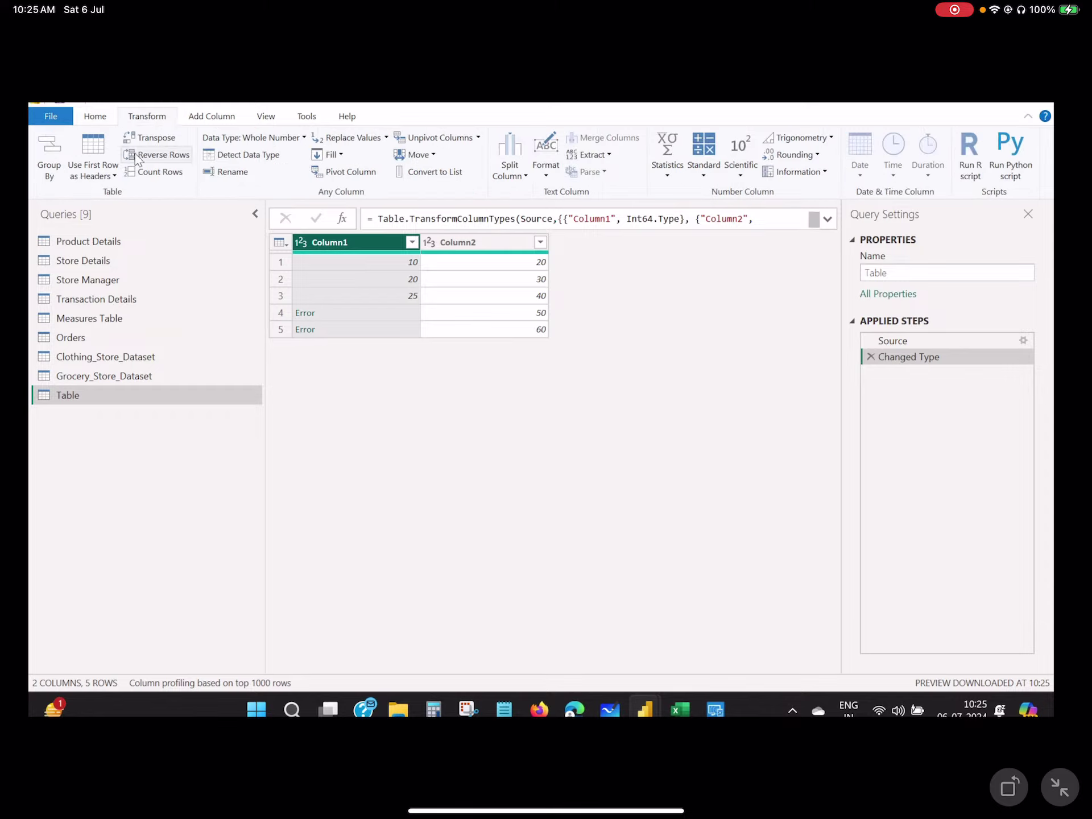
left_click(208, 119)
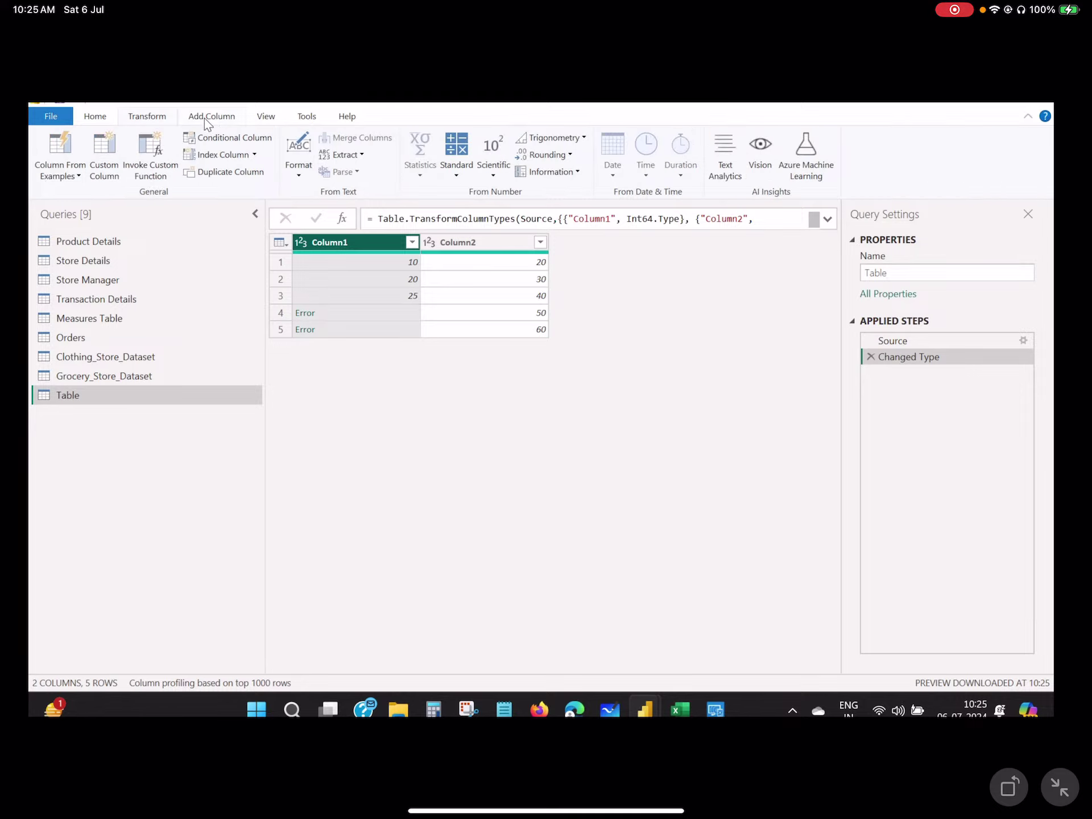
left_click(101, 148)
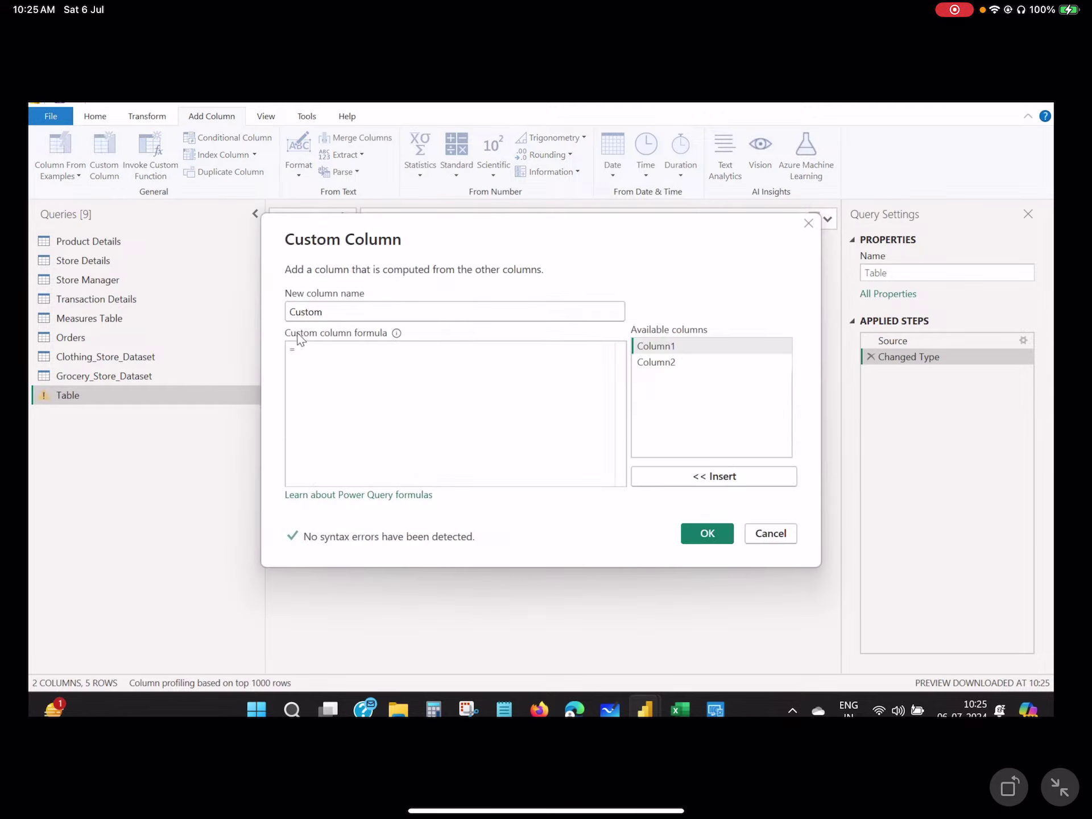
mouse_move(336, 314)
left_mouse_down()
mouse_move(266, 320)
mouse_move(316, 319)
left_mouse_up()
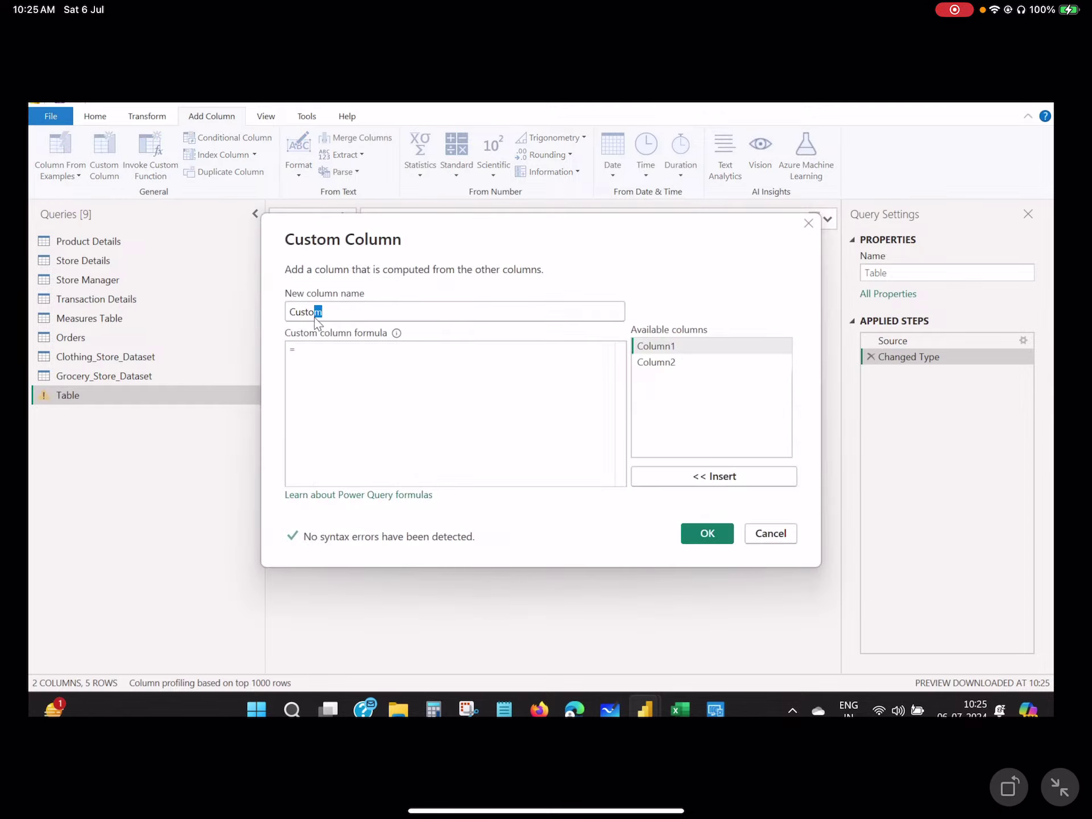
left_click(342, 307)
double_click(342, 308)
type("S")
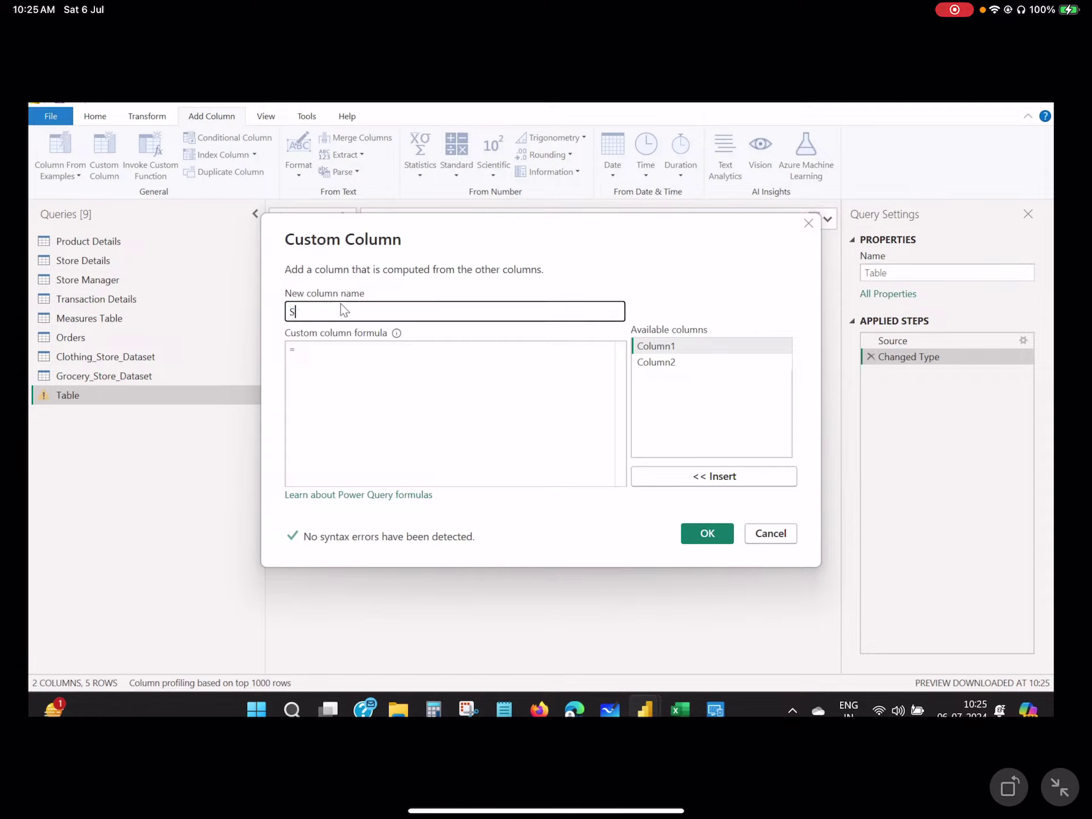
type("um with Errors")
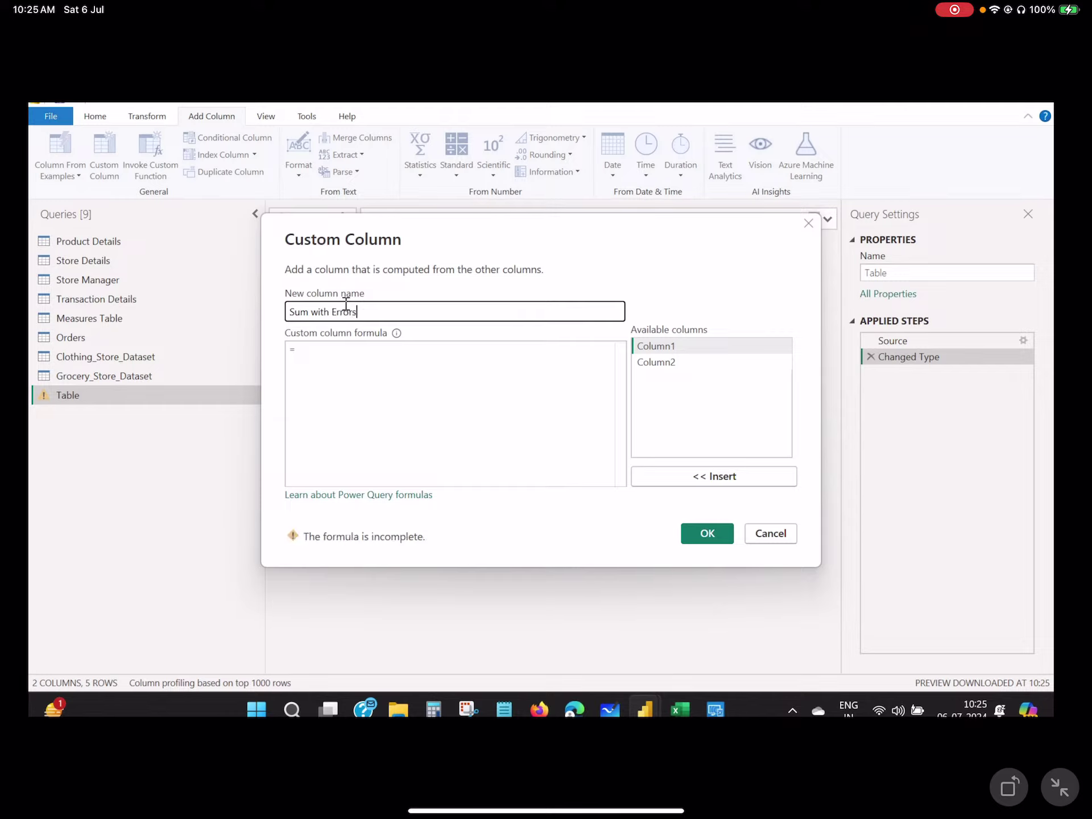
- Define the custom column's formula as [Column1]+[Column2] and add the column to the table
left_click(332, 353)
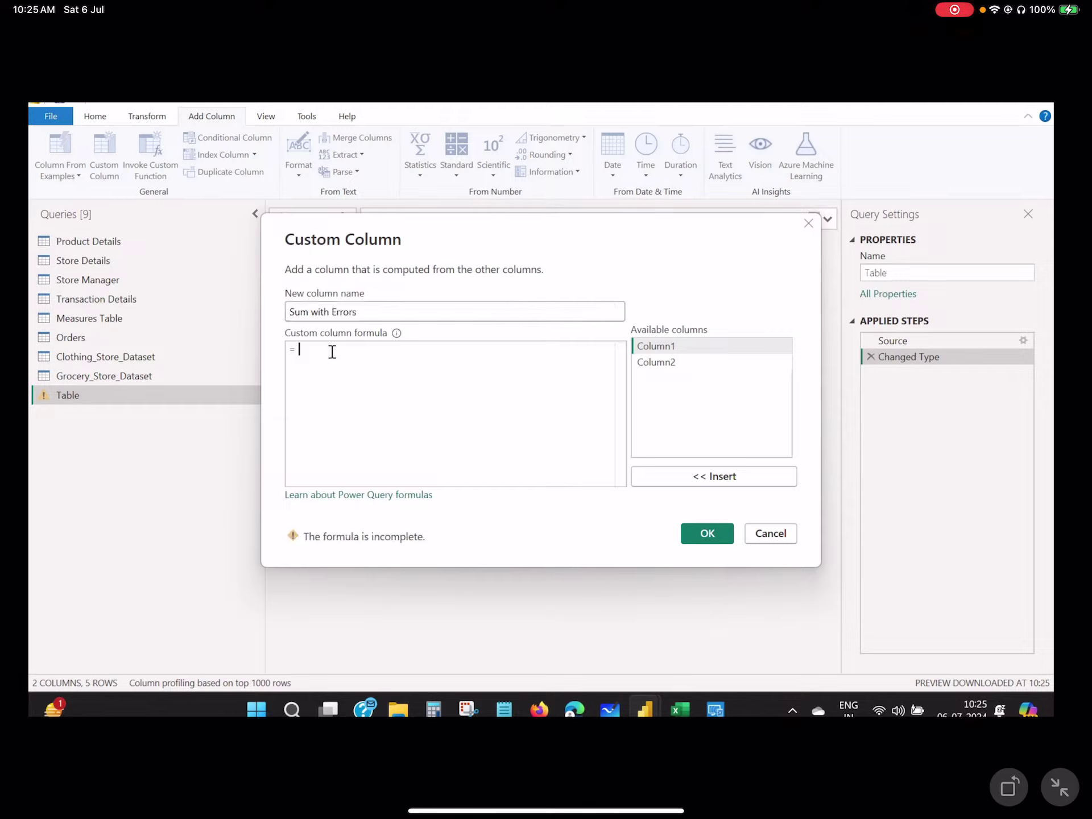
left_click(695, 346)
left_click(734, 472)
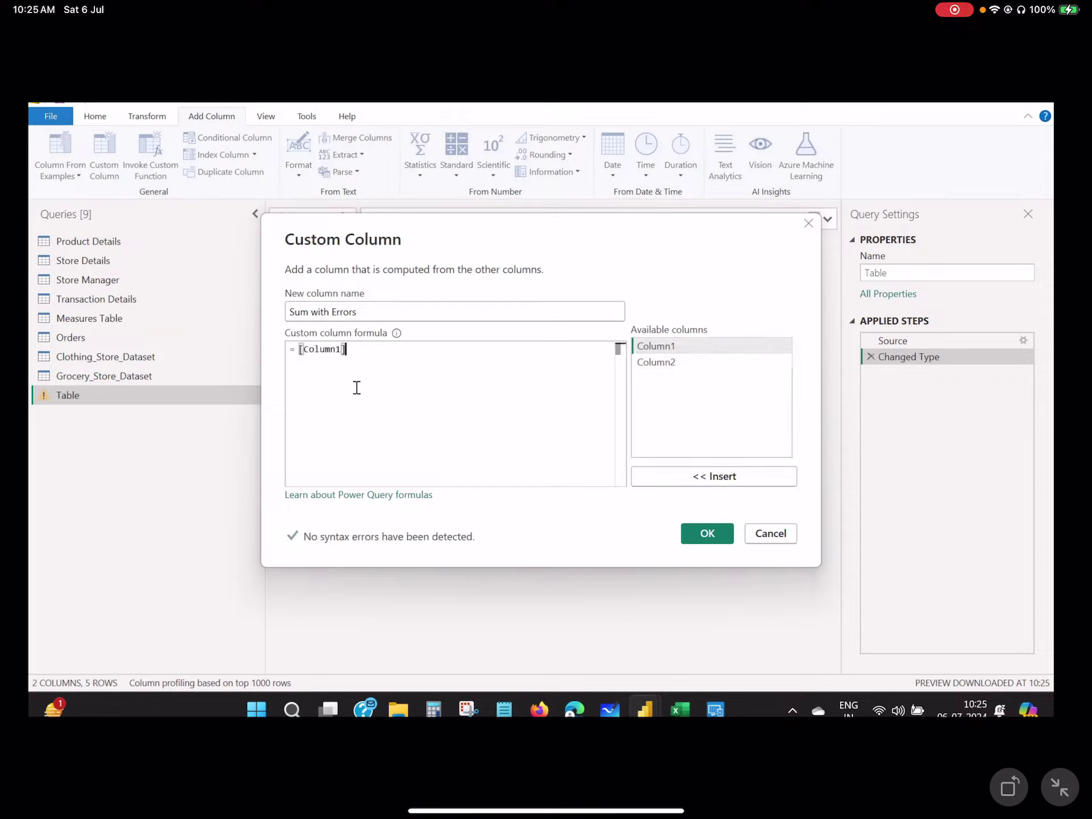
type("+")
left_click(683, 363)
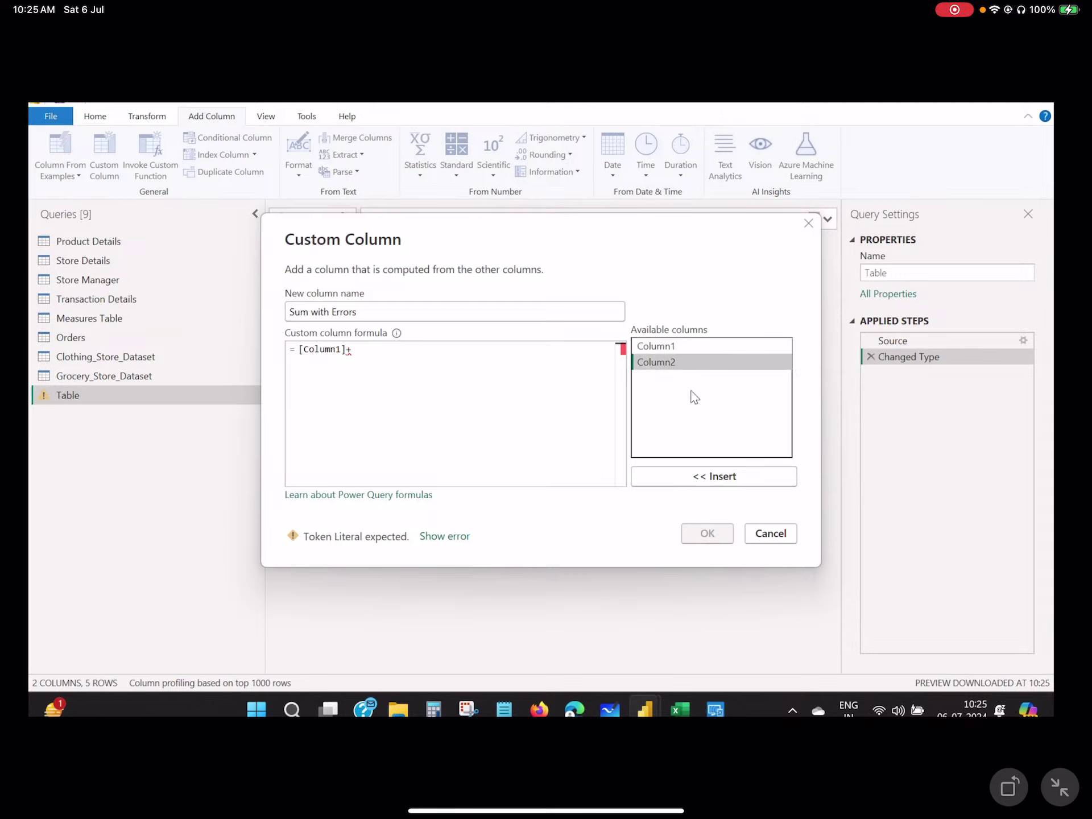
left_click(701, 479)
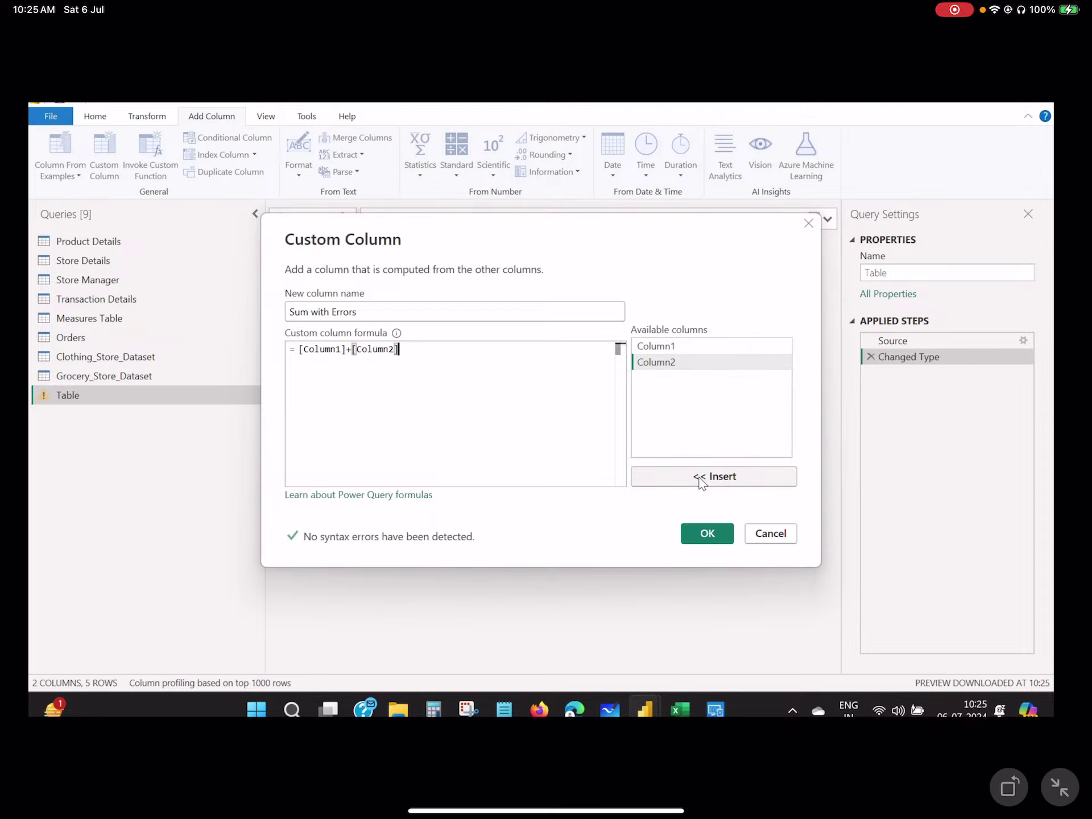
left_click(708, 533)
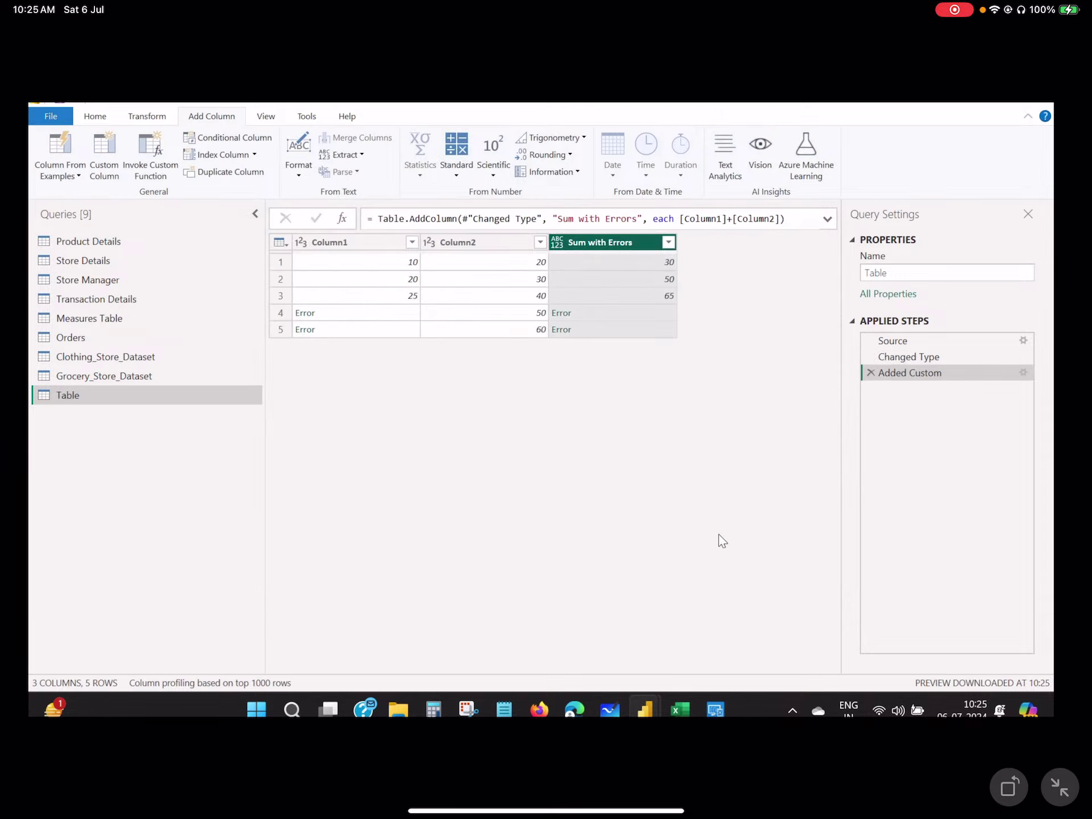
- Inspect the row 4 values in Sum with Errors and Column2, including the error details
left_click(319, 312)
left_click(597, 316)
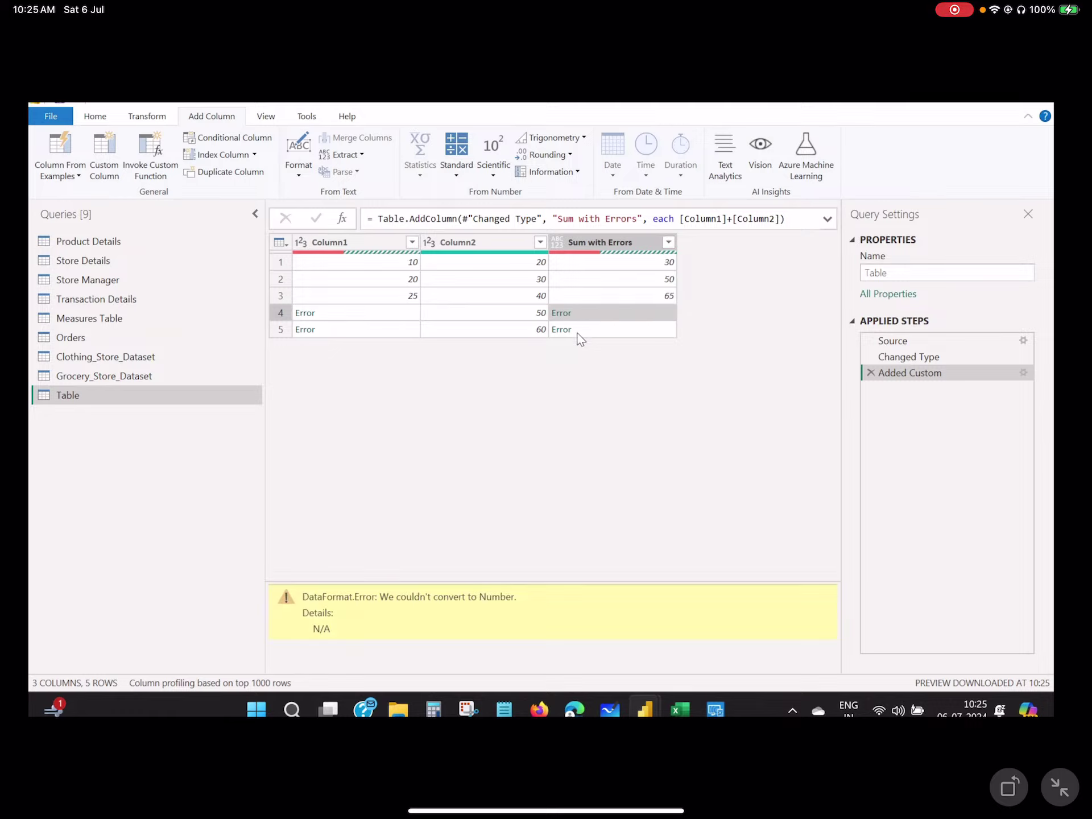
left_click(532, 313)
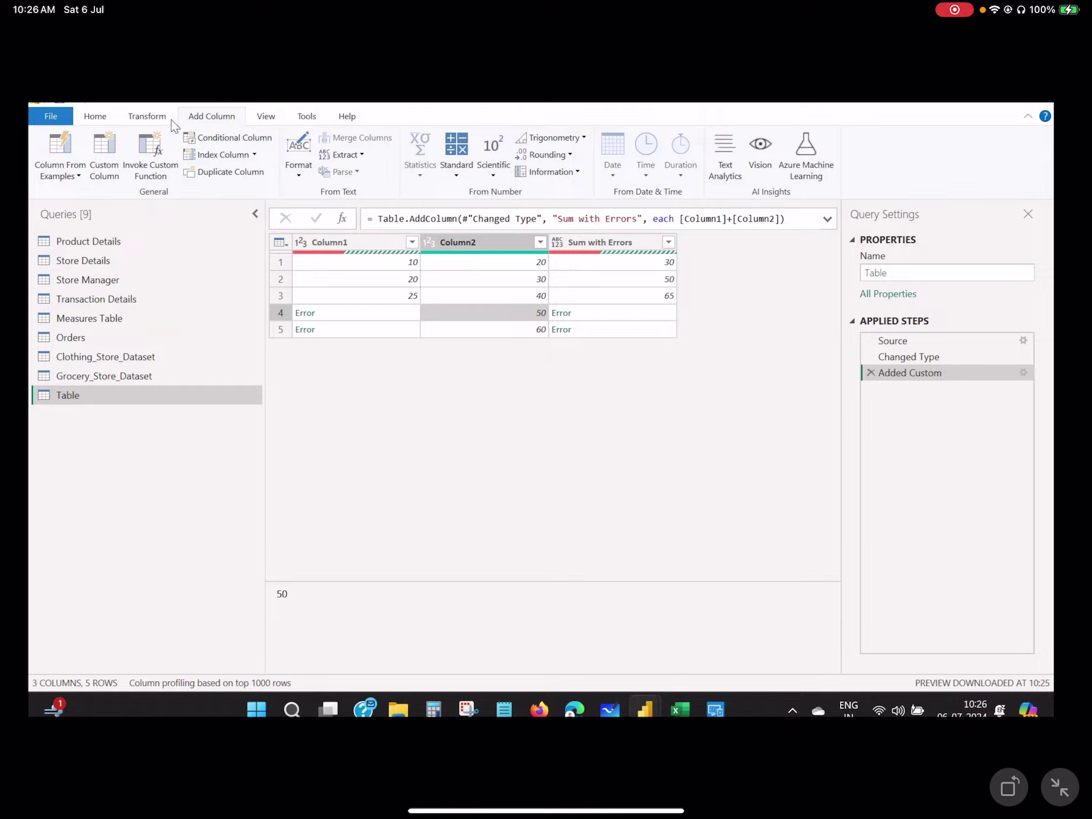
- Open the table query's M code in the Advanced Editor and add a comma and a new line after the #"Added Custom" step
left_click(154, 118)
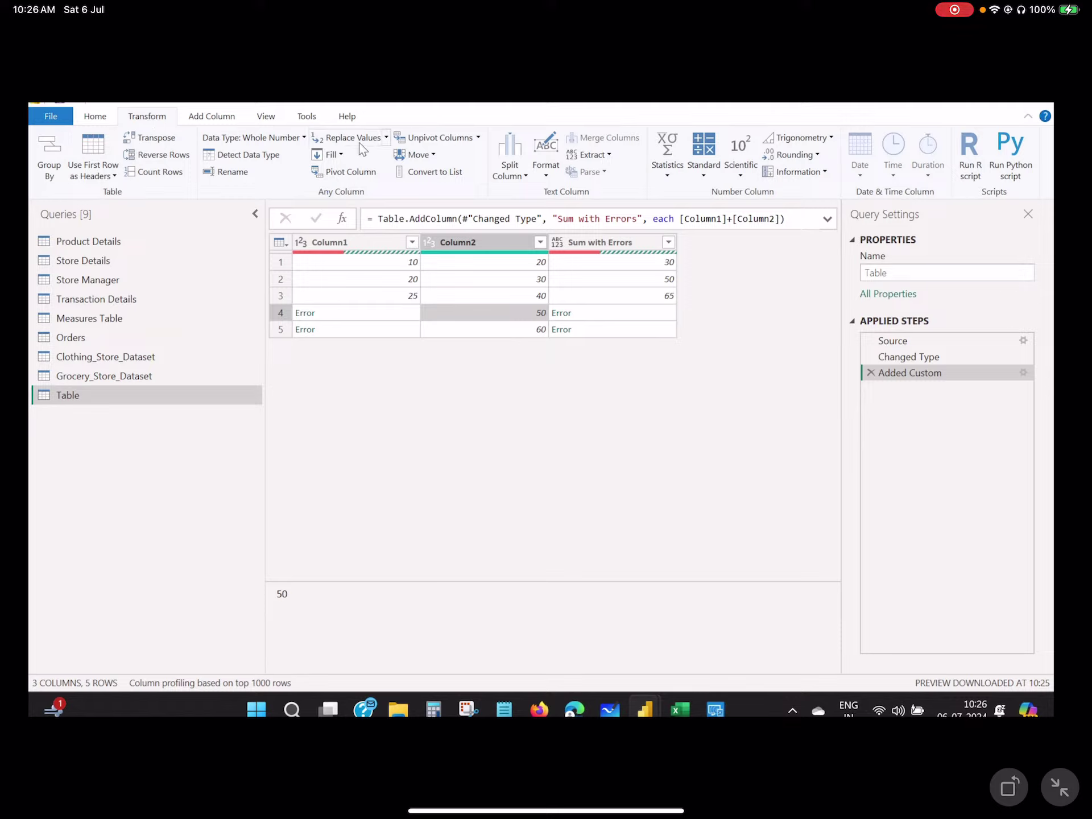
left_click(92, 117)
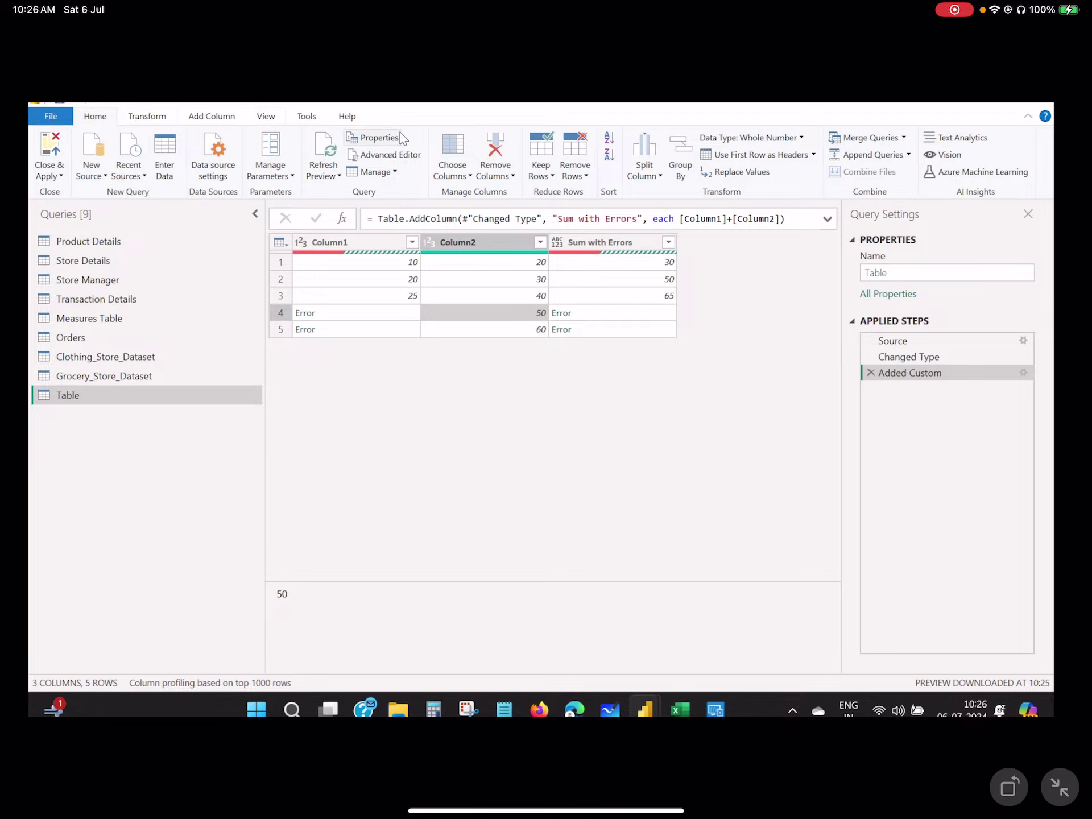
left_click(392, 157)
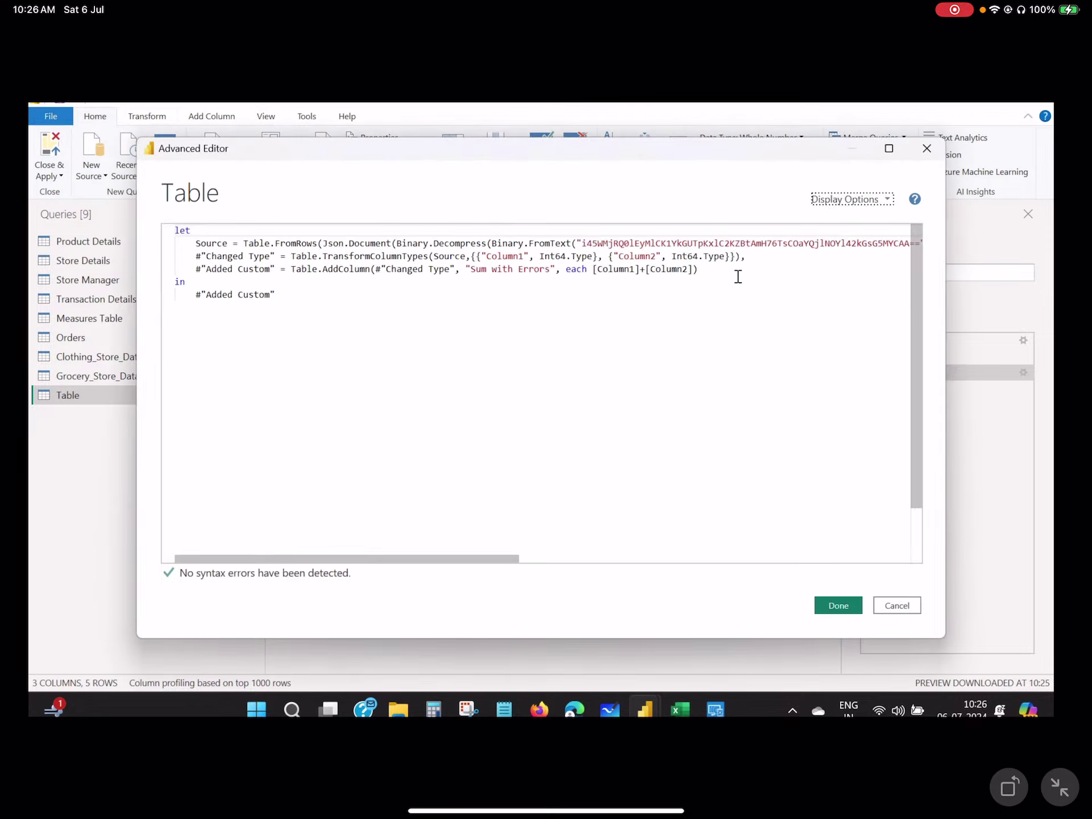
left_click(725, 272)
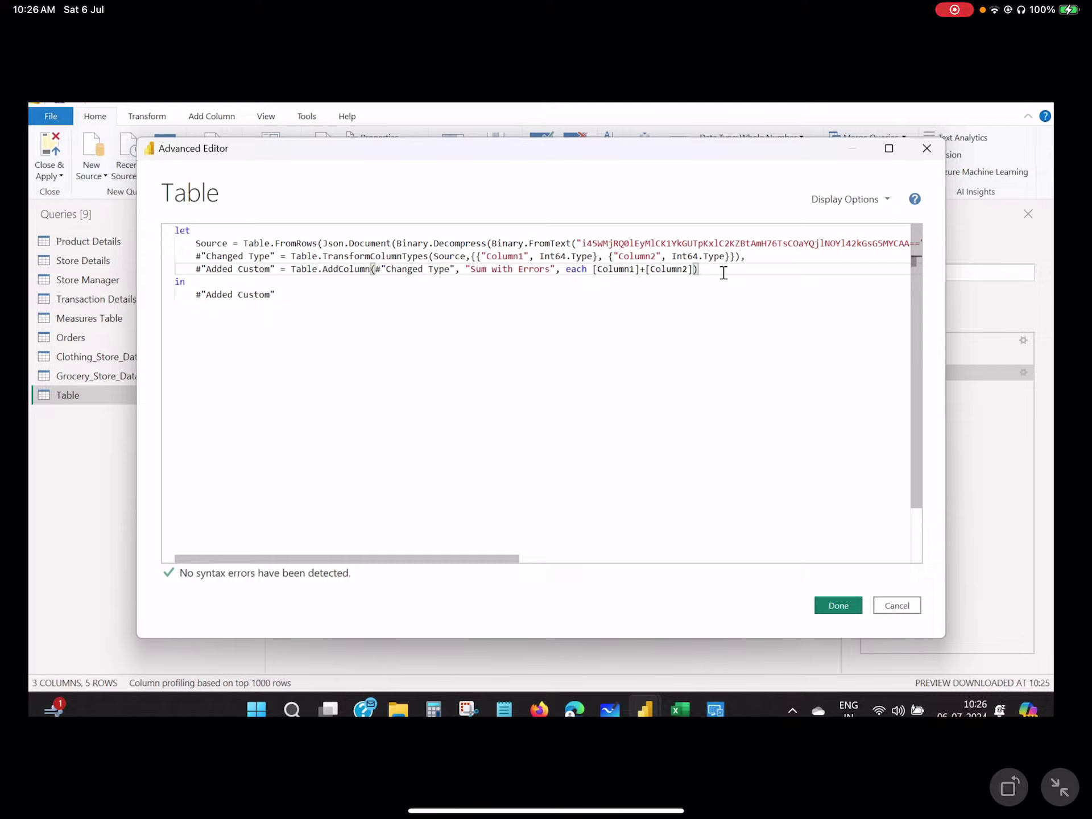
type(",")
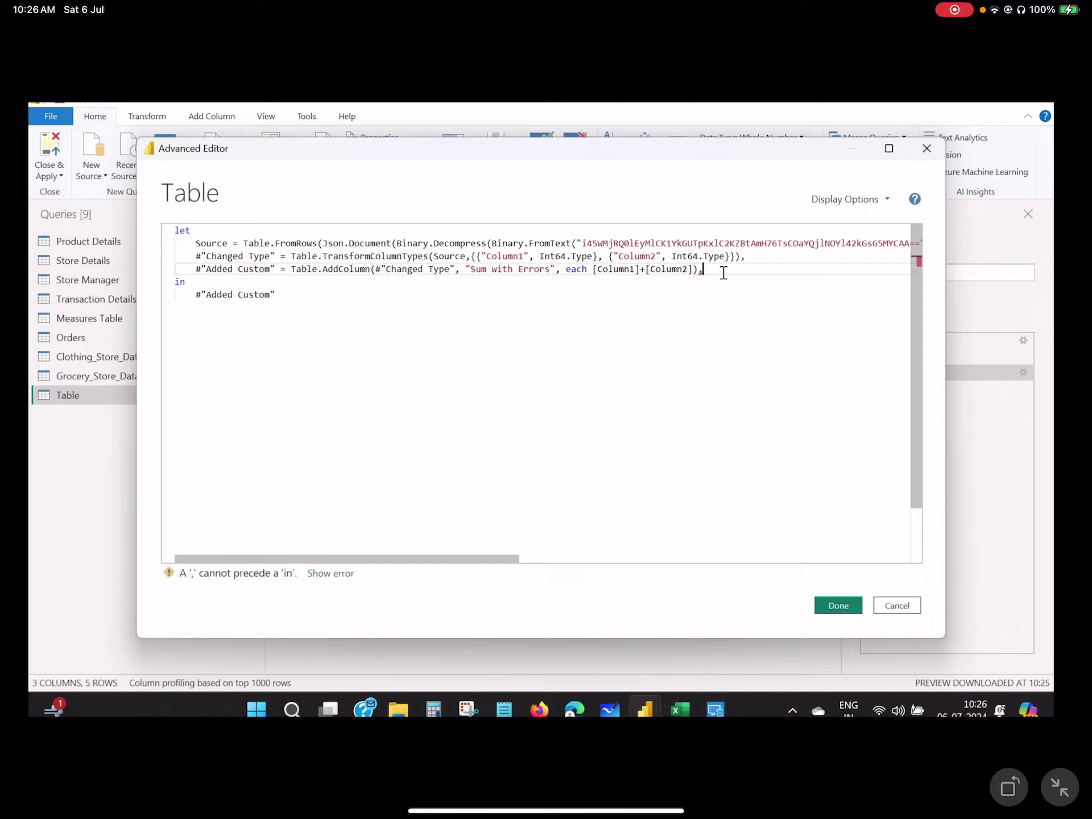
key("Return")
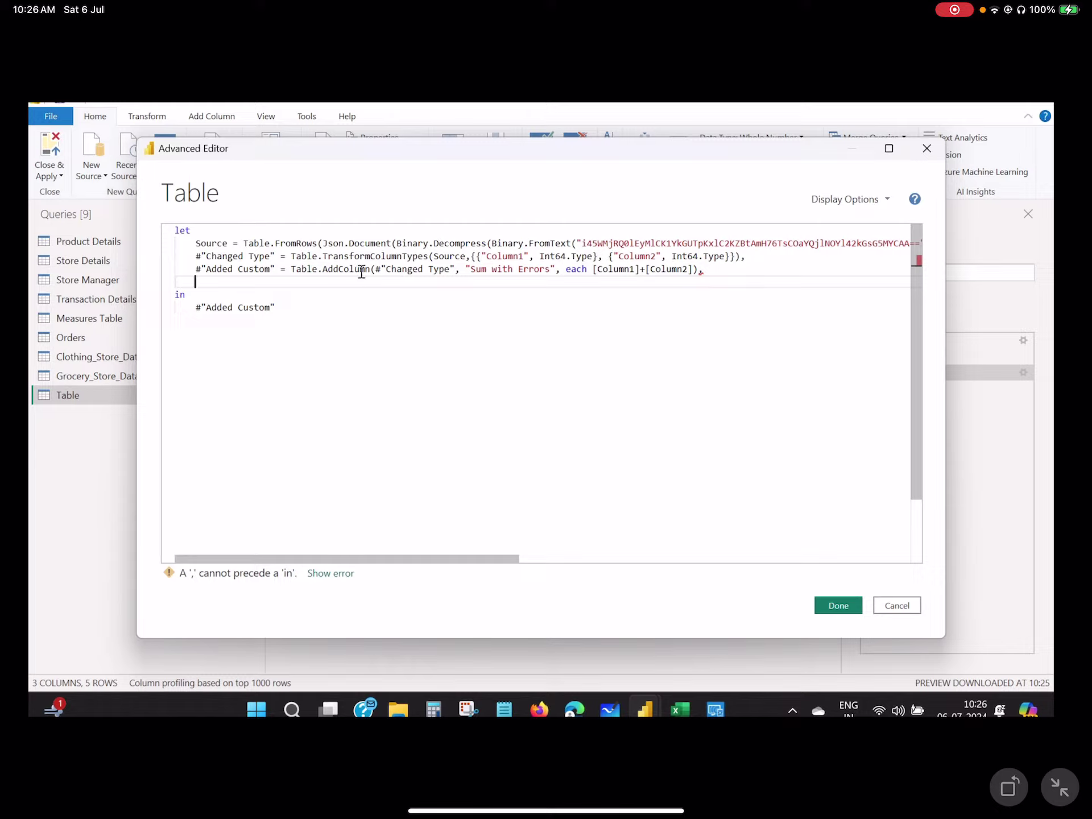
left_click_drag(280, 270, 200, 271)
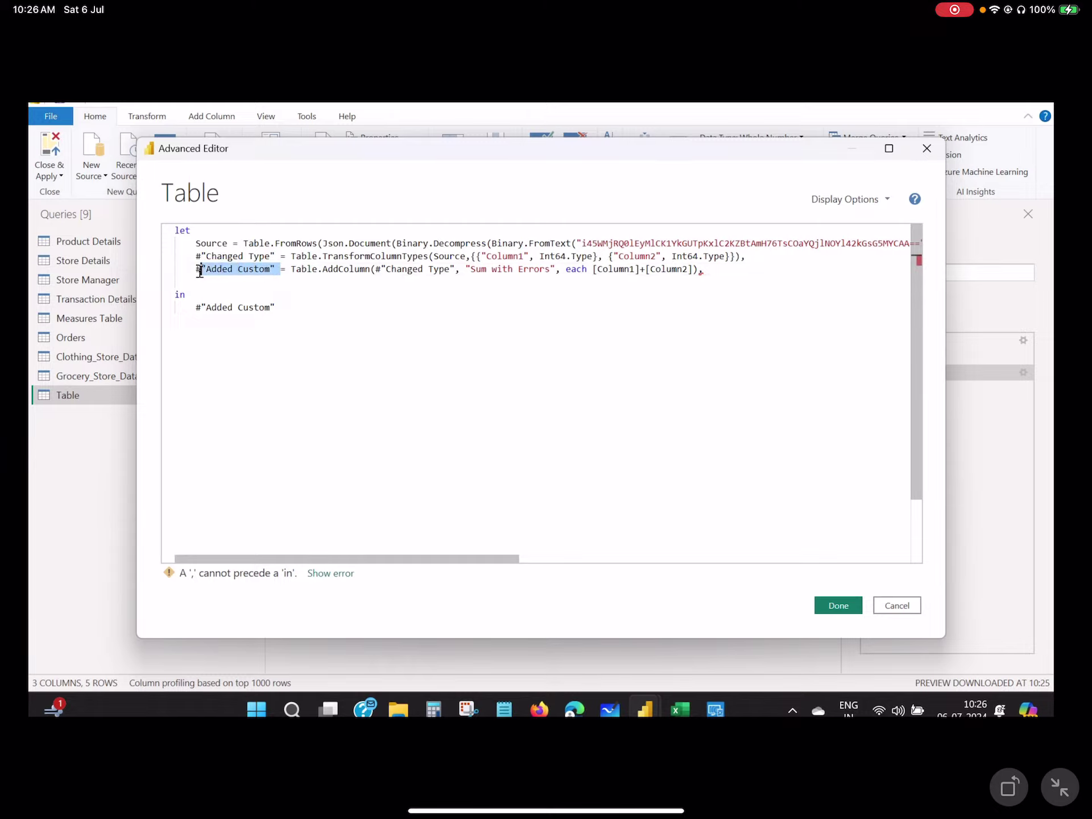
left_click(207, 284)
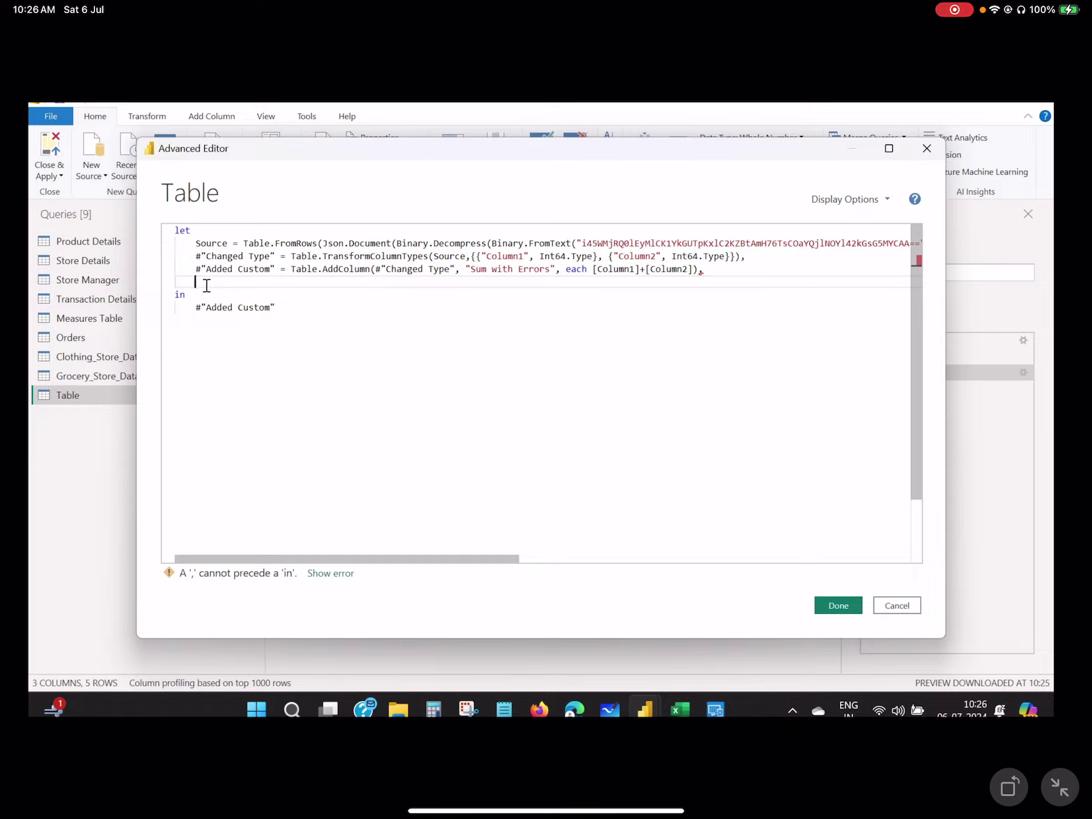
- Begin a new query step named CalculatingSum that calls the Table.AddColumn function
type("Calculat")
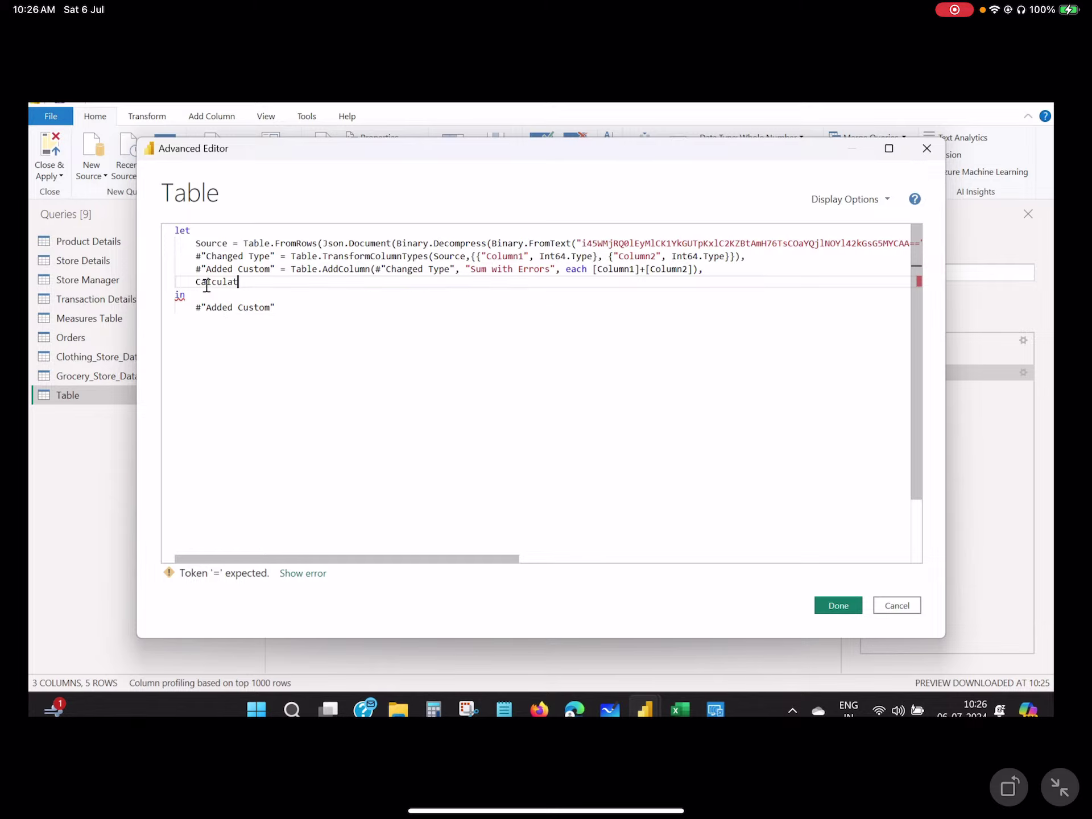
type("ingSum=")
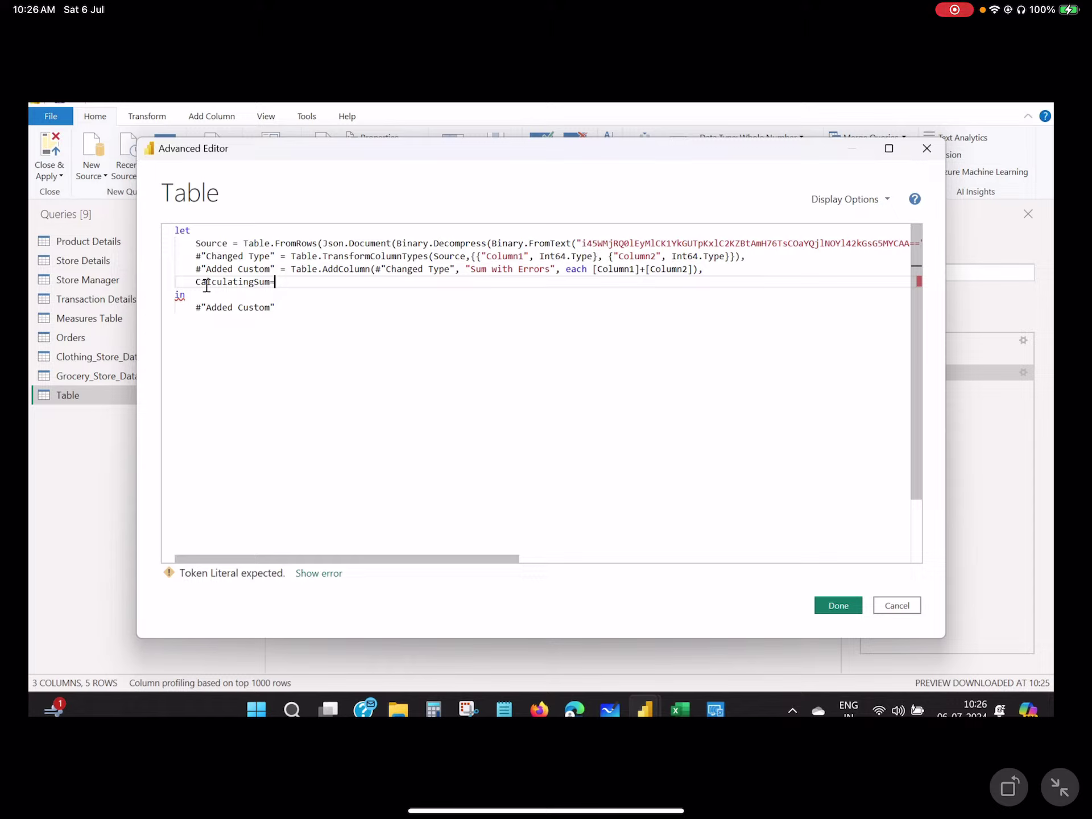
type("Table")
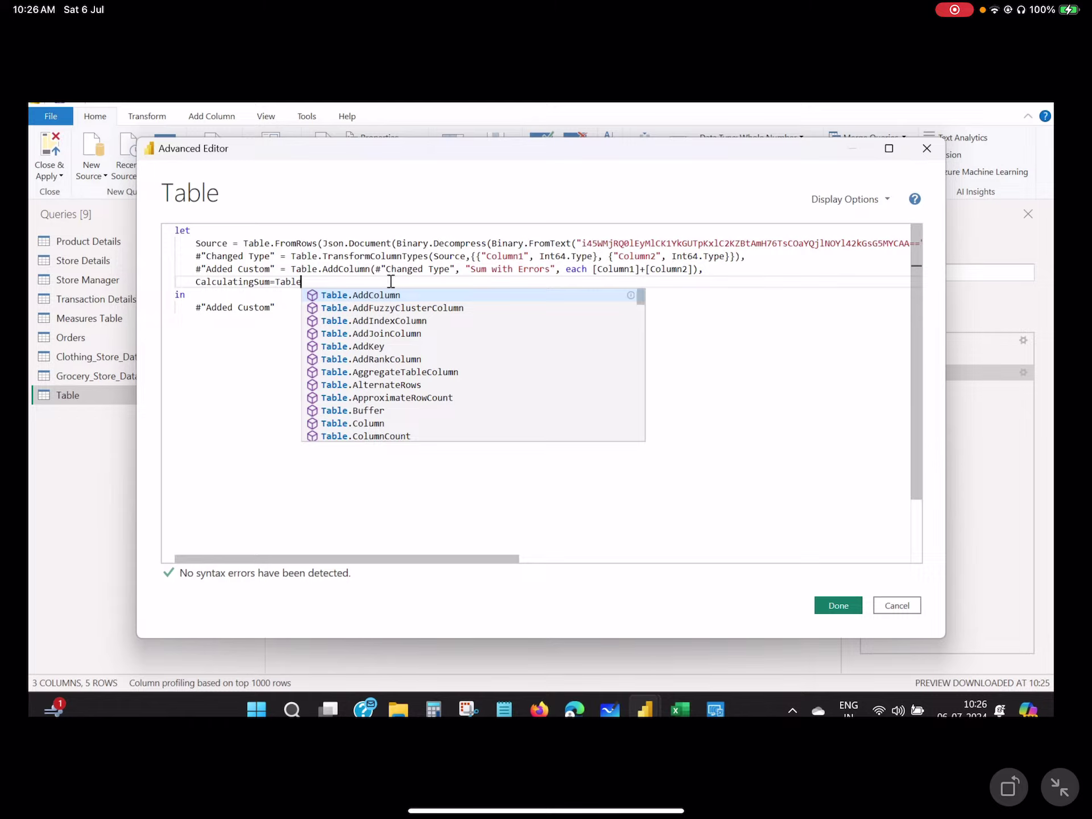
left_click(375, 295)
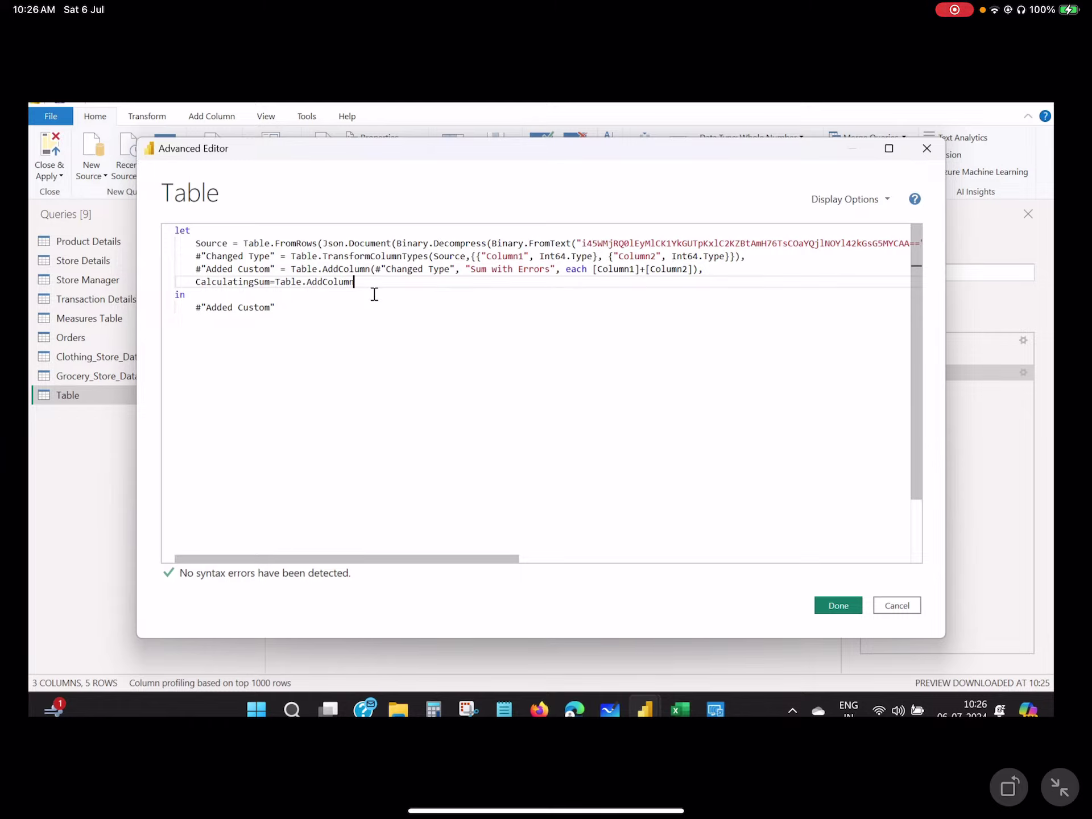
type("(")
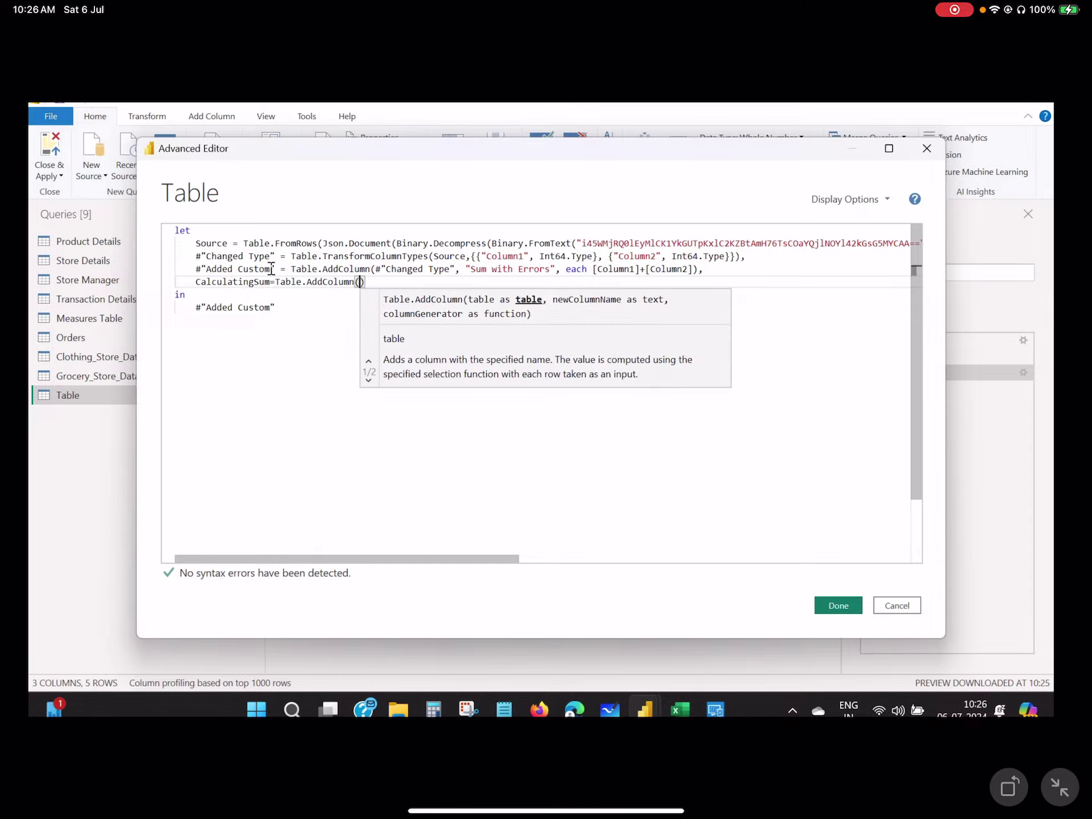
- Give Table.AddColumn the #"Added Custom" step as its table and "Sum" as the new column name, followed by a new line
left_click_drag(275, 268, 195, 269)
key("ctrl+c")
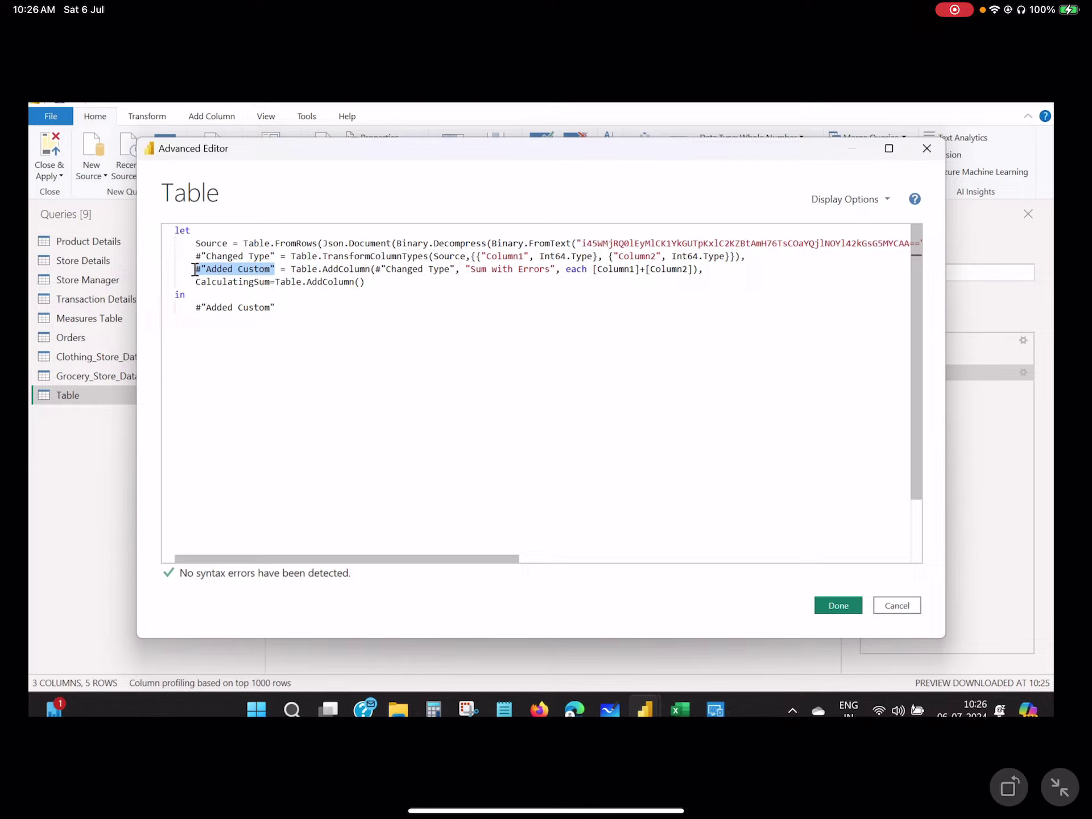
left_click(360, 283)
key("ctrl+v")
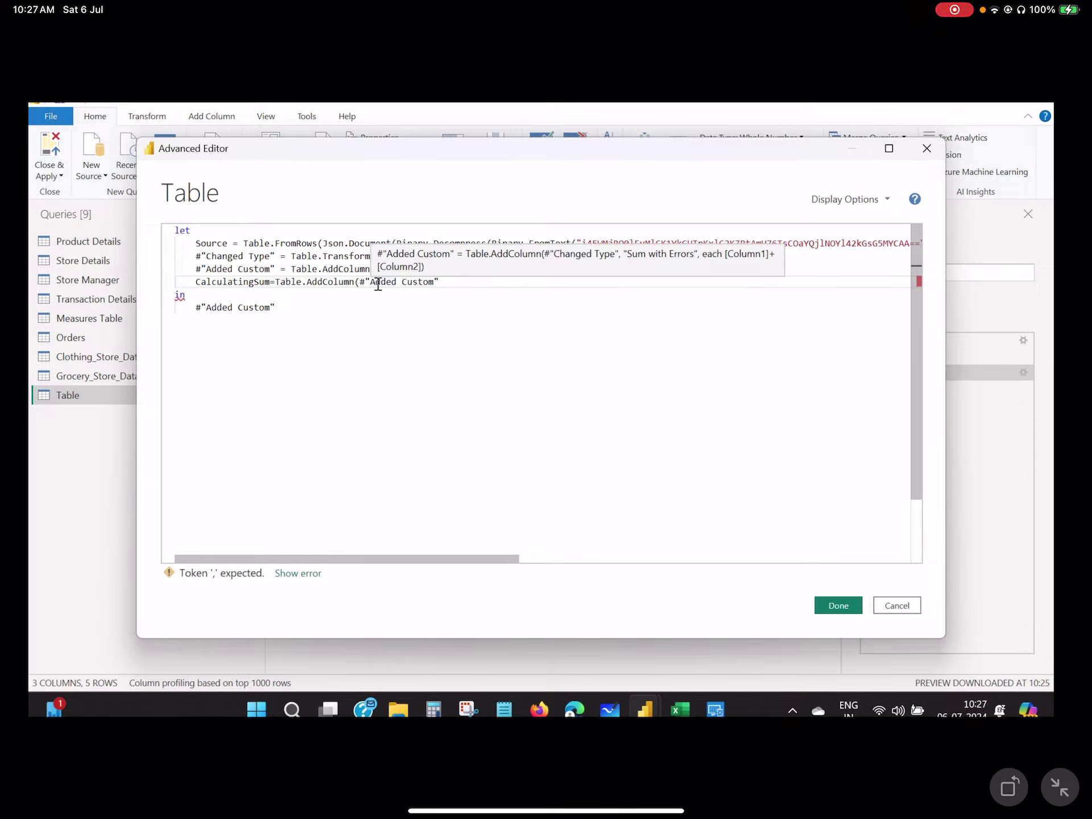
type(",")
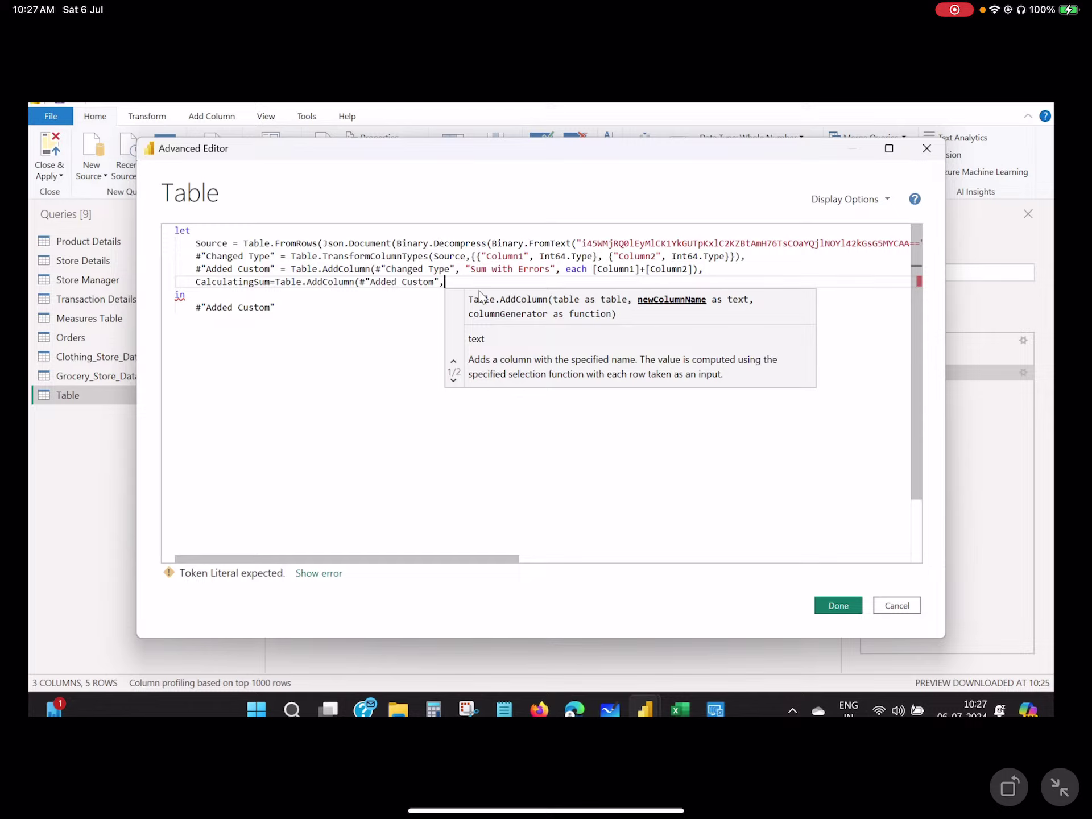
type("\"")
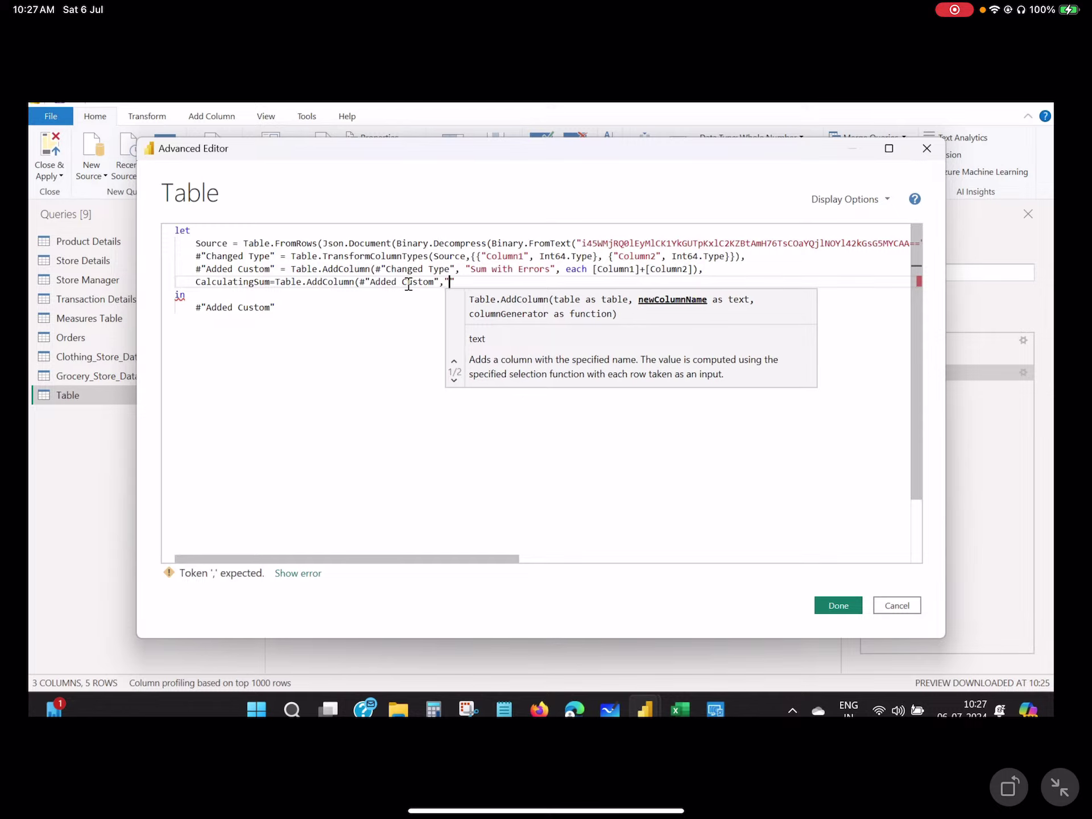
type("Sum\"")
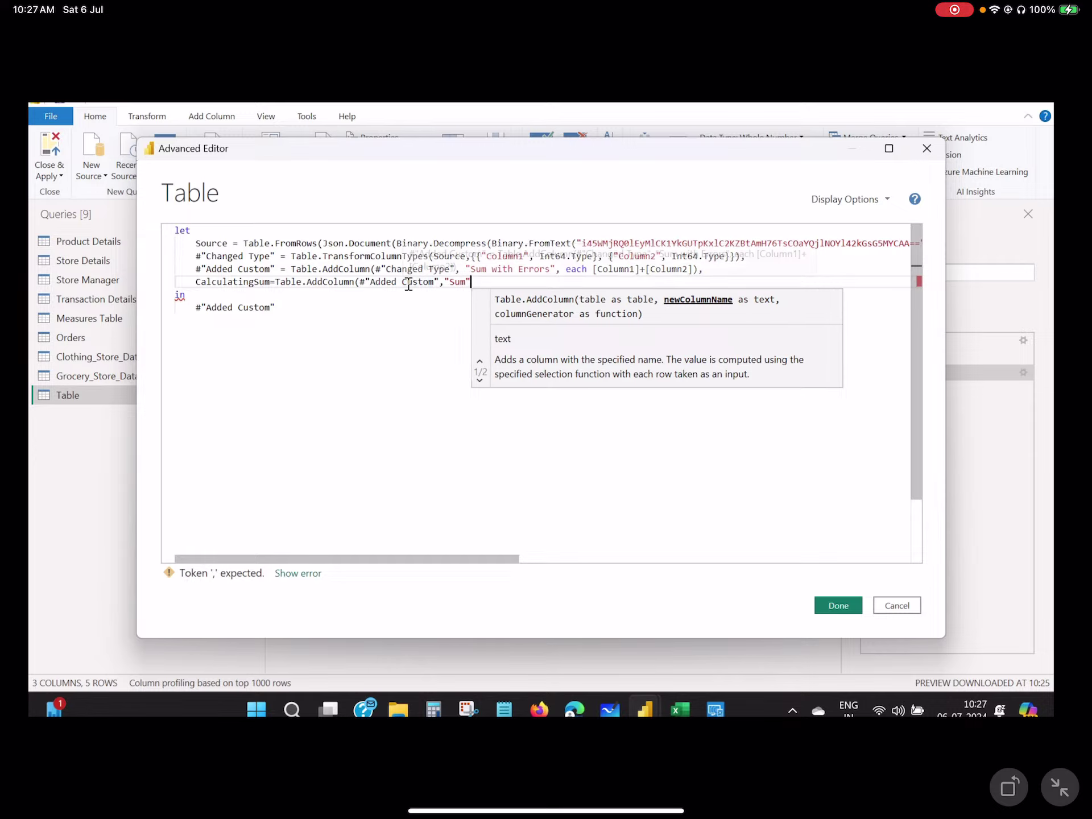
type("\",")
key("Return")
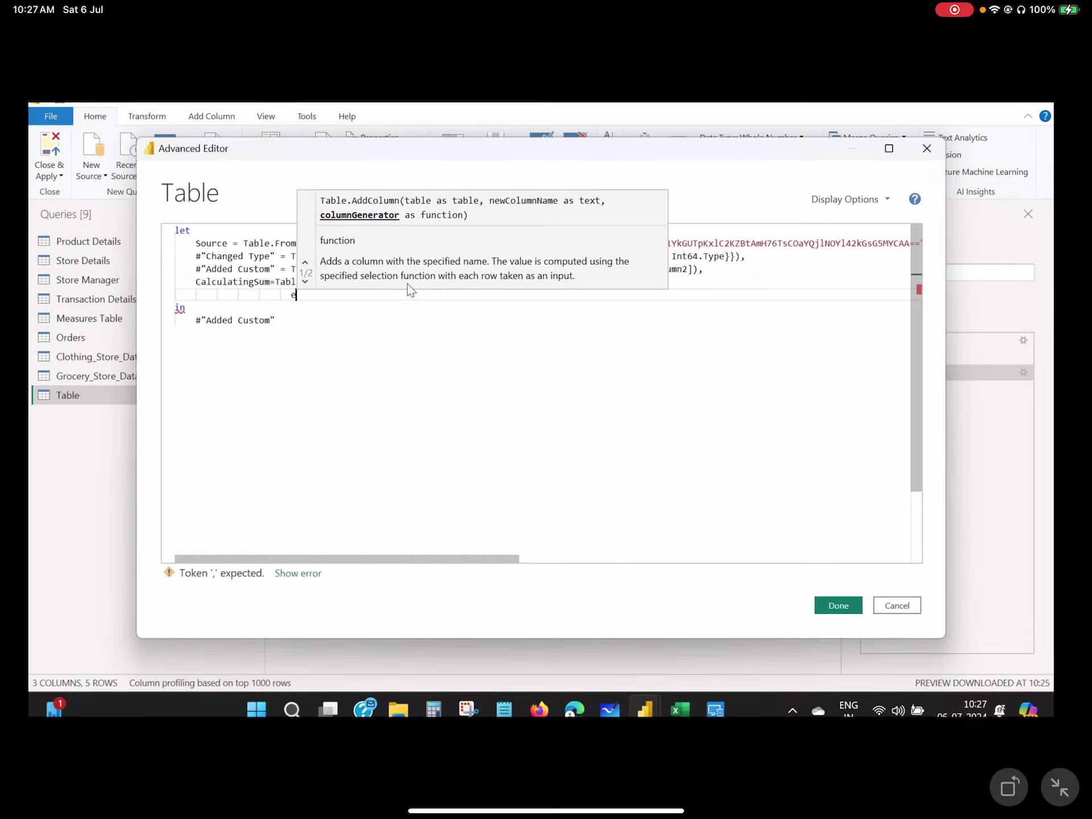
- Start the column generator of CalculatingSum with each, followed by a nested let on its own line
type("each")
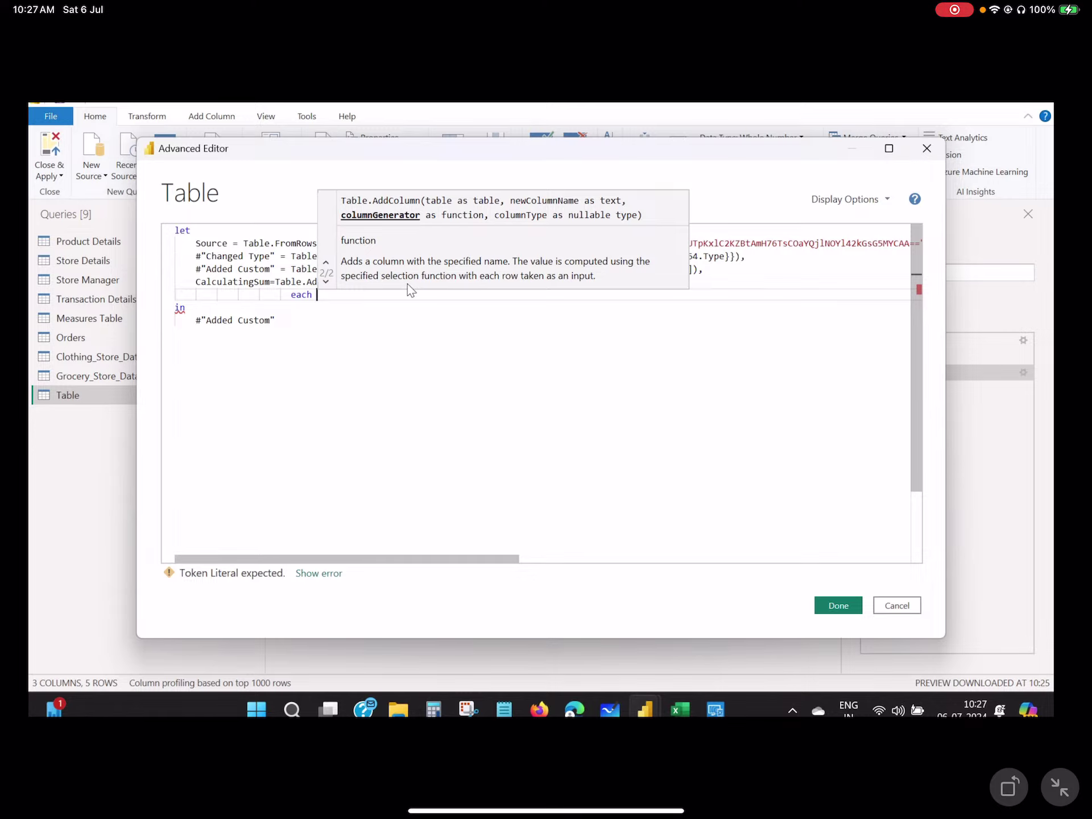
key("Return")
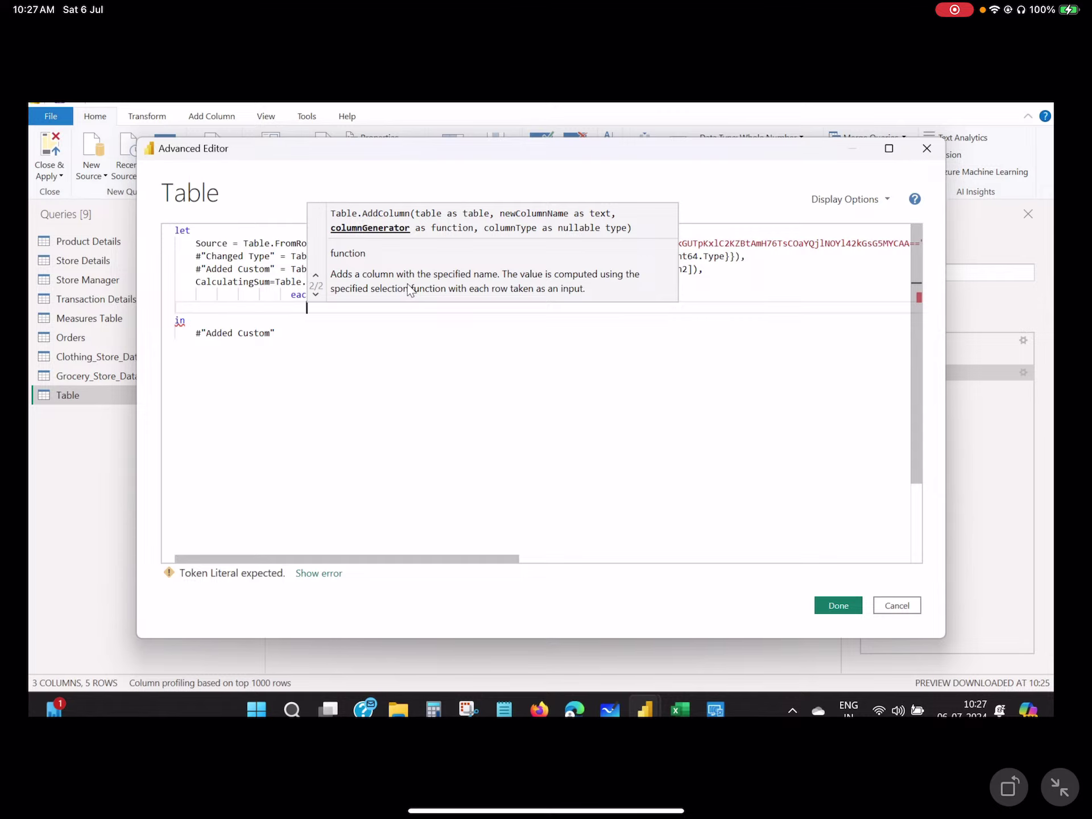
type("let")
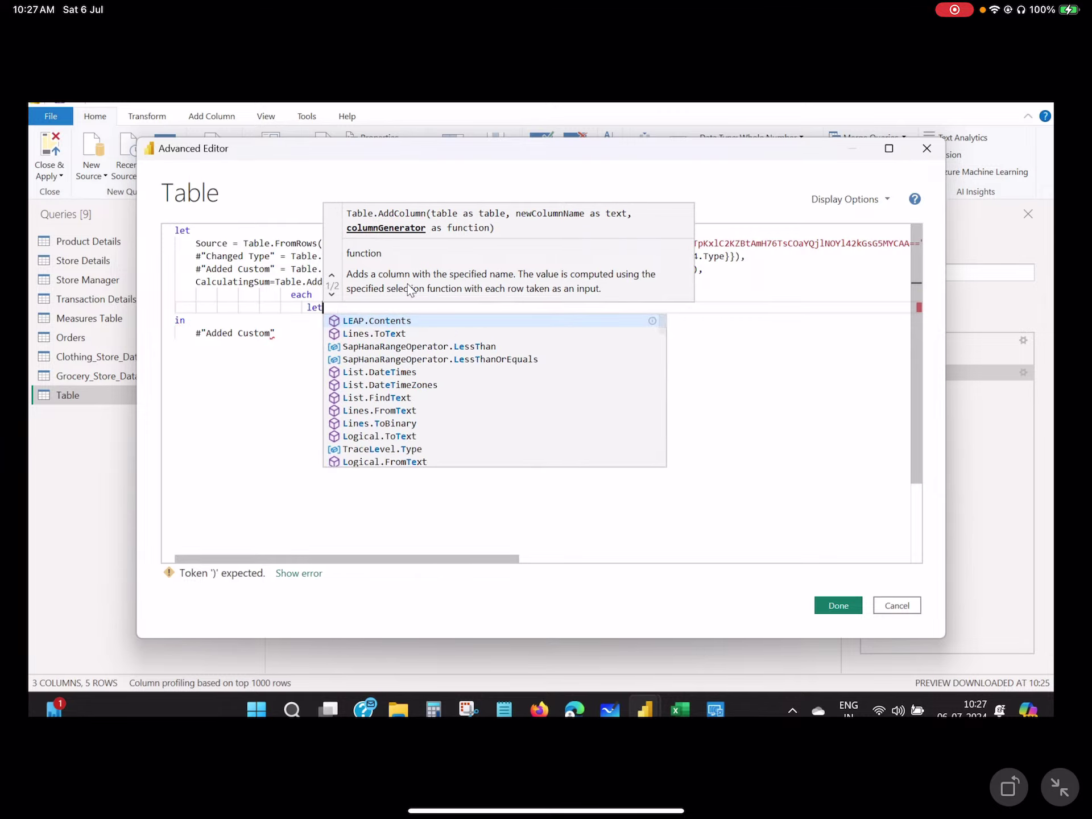
key("Escape")
key("Return")
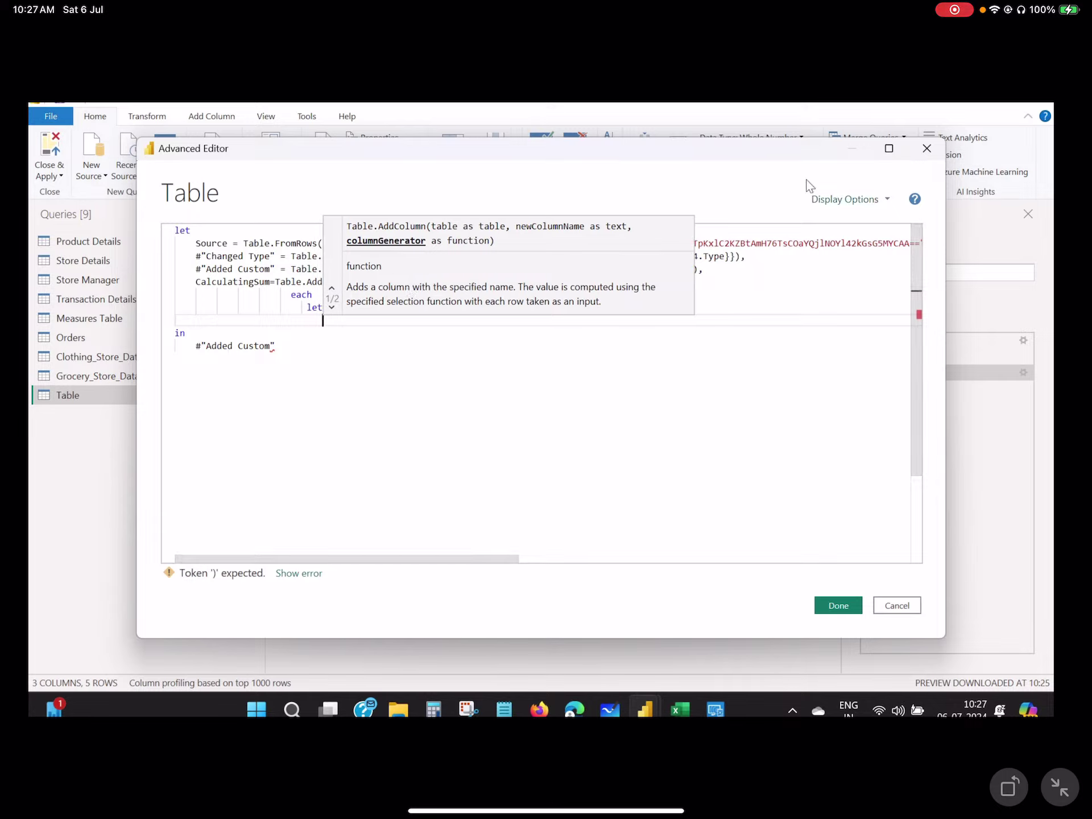
left_click(730, 275)
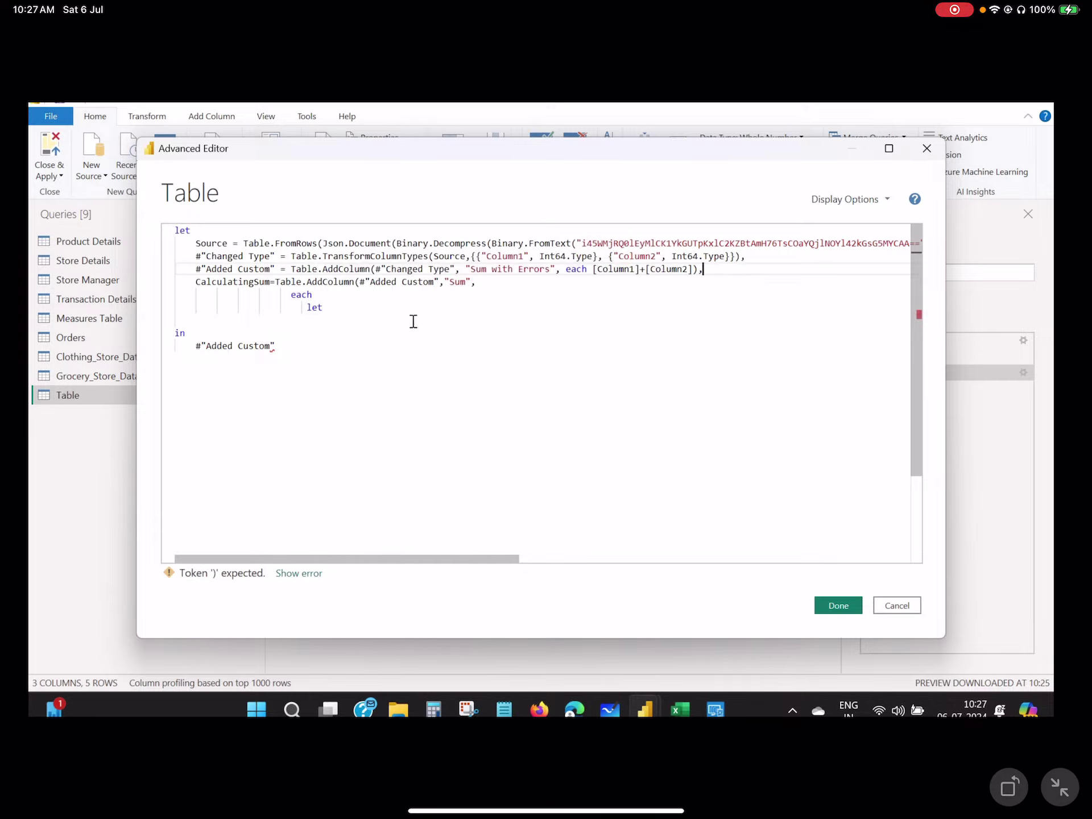
left_click(358, 317)
left_click(357, 309)
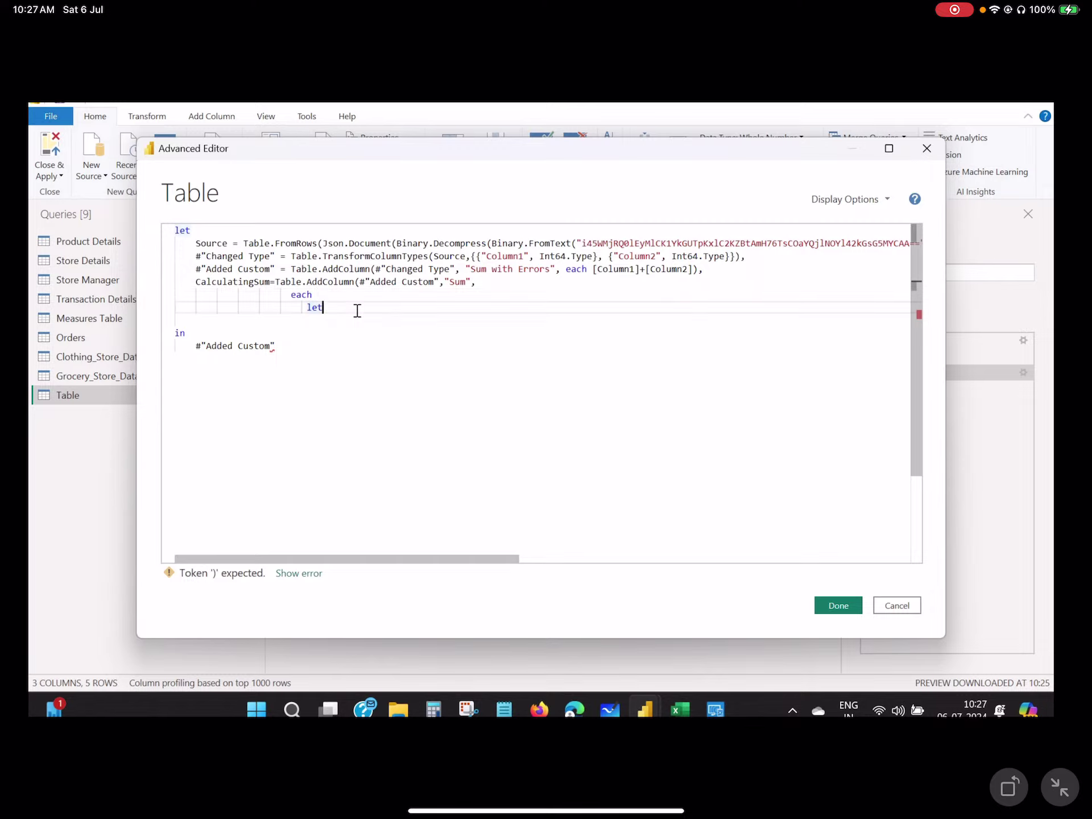
- Define the variable column1Var in the nested let as try [Column1] otherwise 0, ending with a comma
type("column")
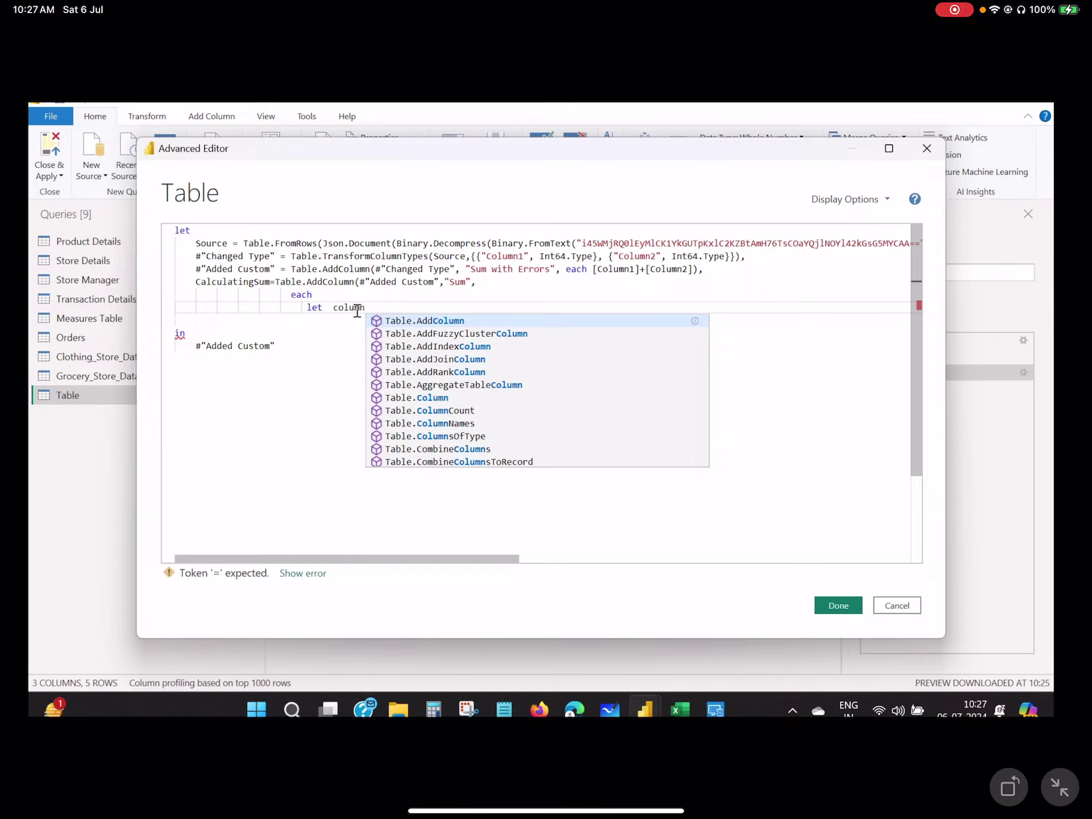
type("1Var")
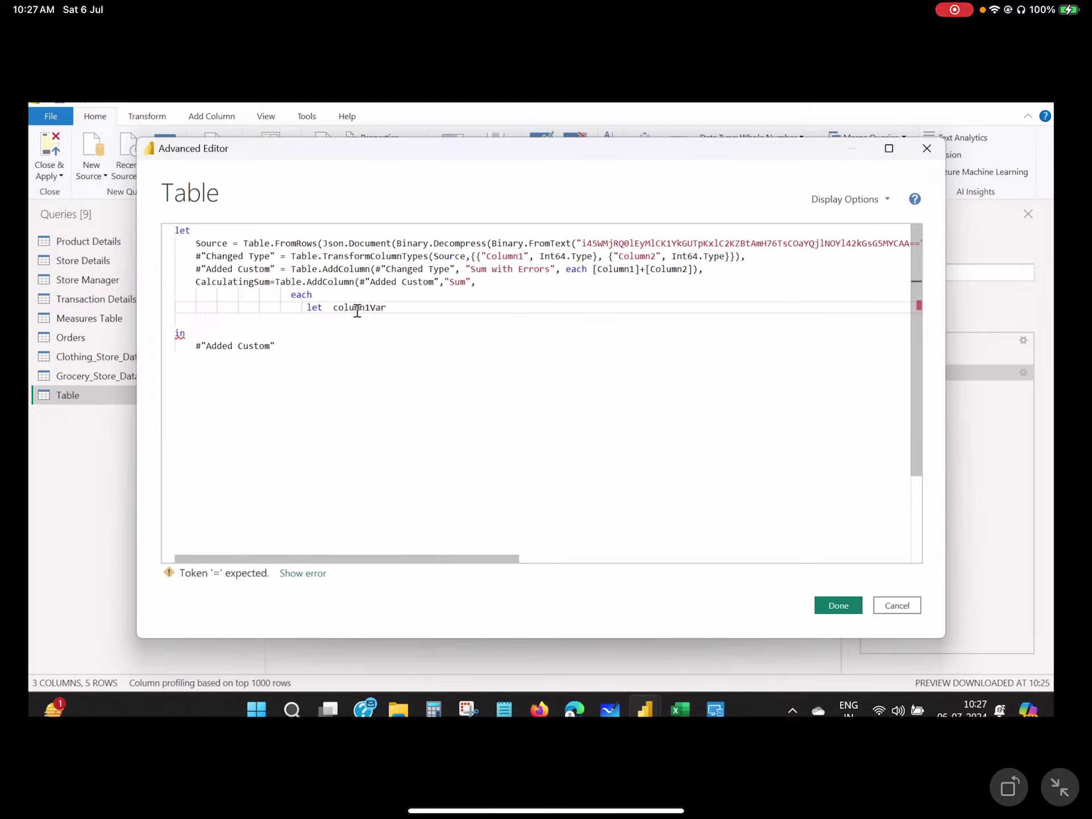
type("=")
left_click_drag(535, 152, 517, 330)
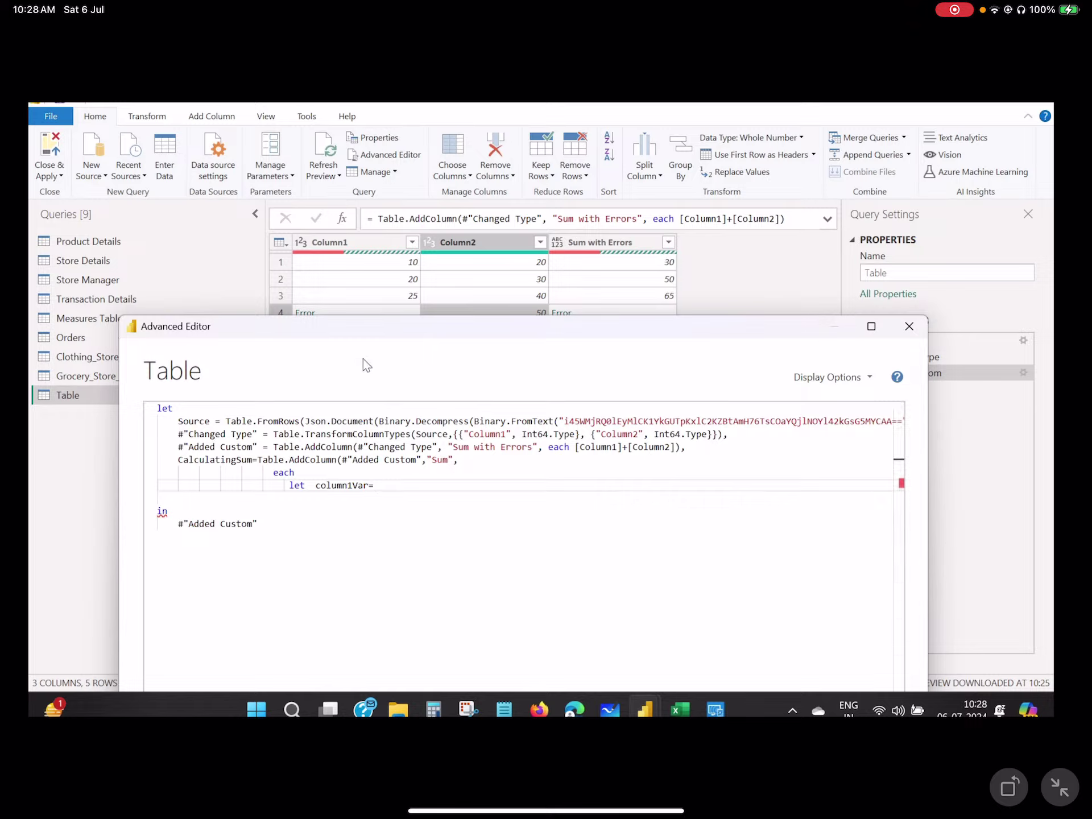
type("try")
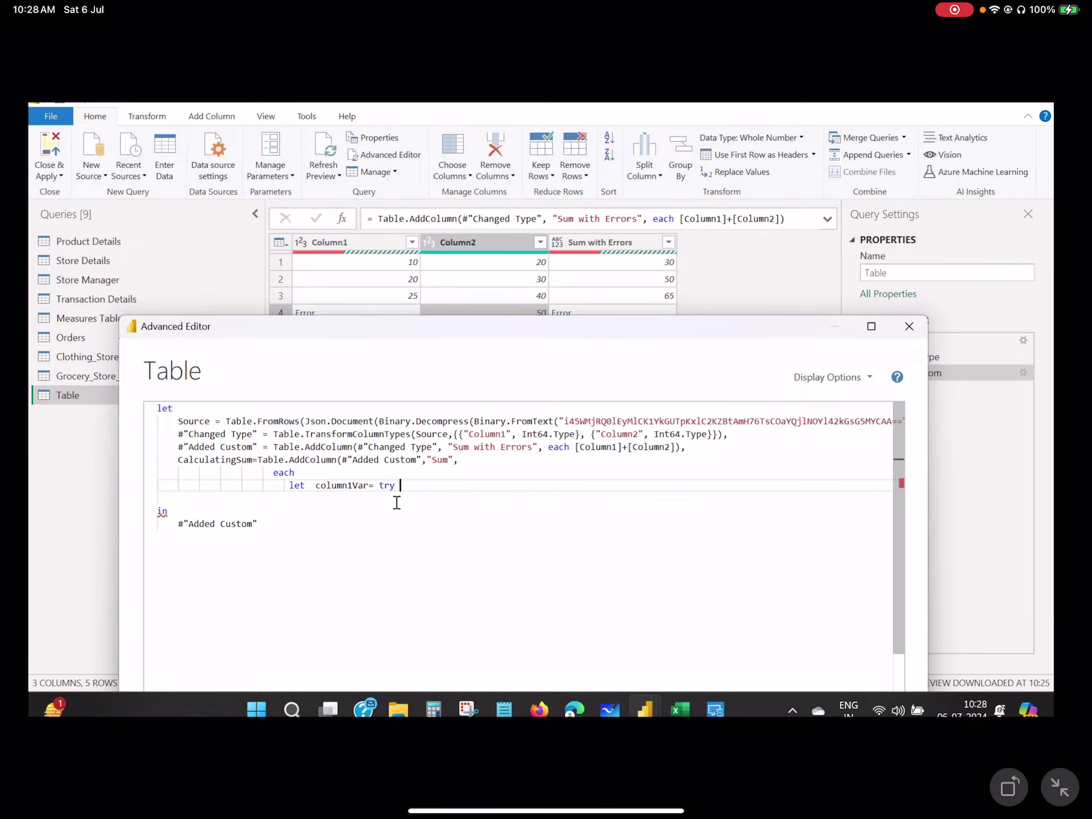
type(" [c")
key("BackSpace")
type("Column1] otherwise 0,")
key("Return")
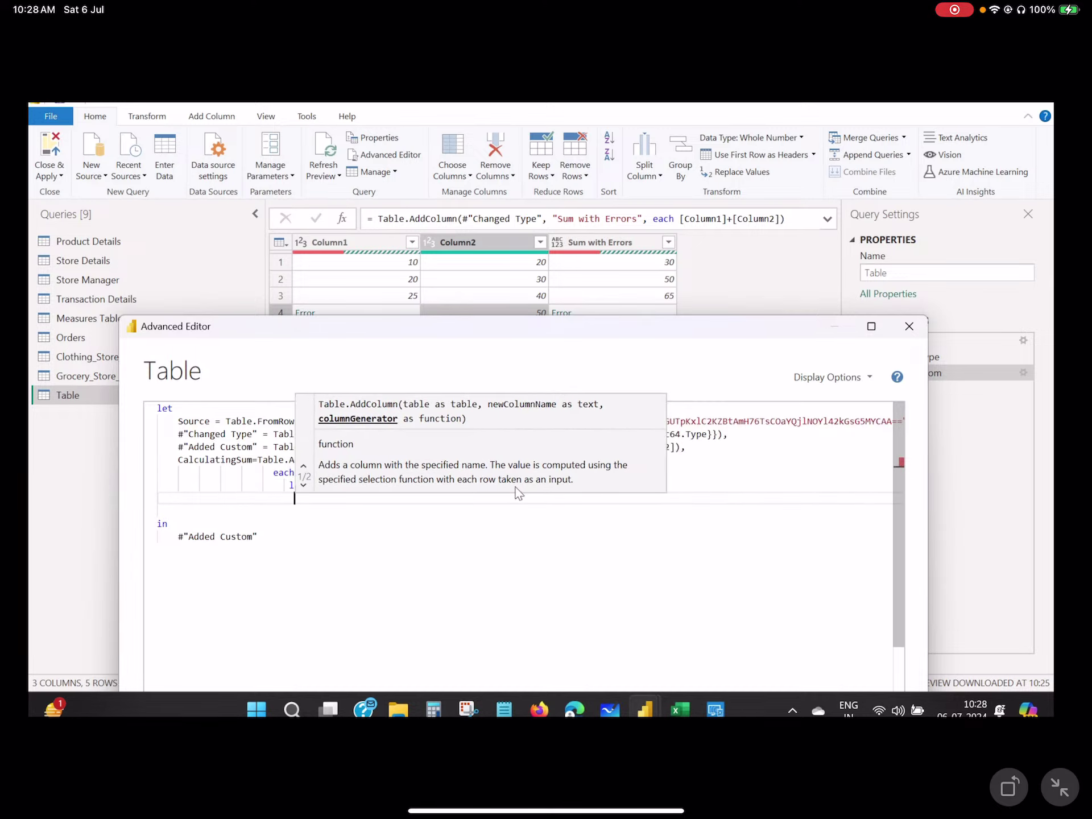
- Define a second variable column2Var as [Column2] below column1Var in the nested let
left_click(724, 435)
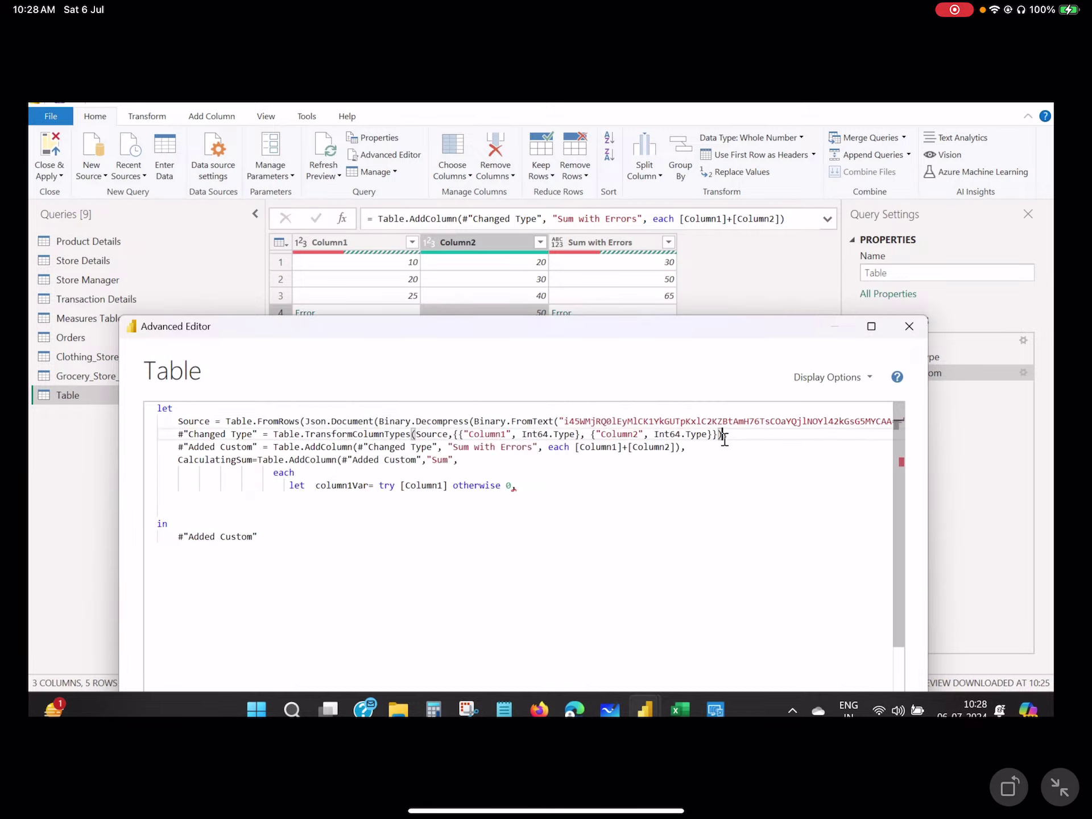
left_click(319, 485)
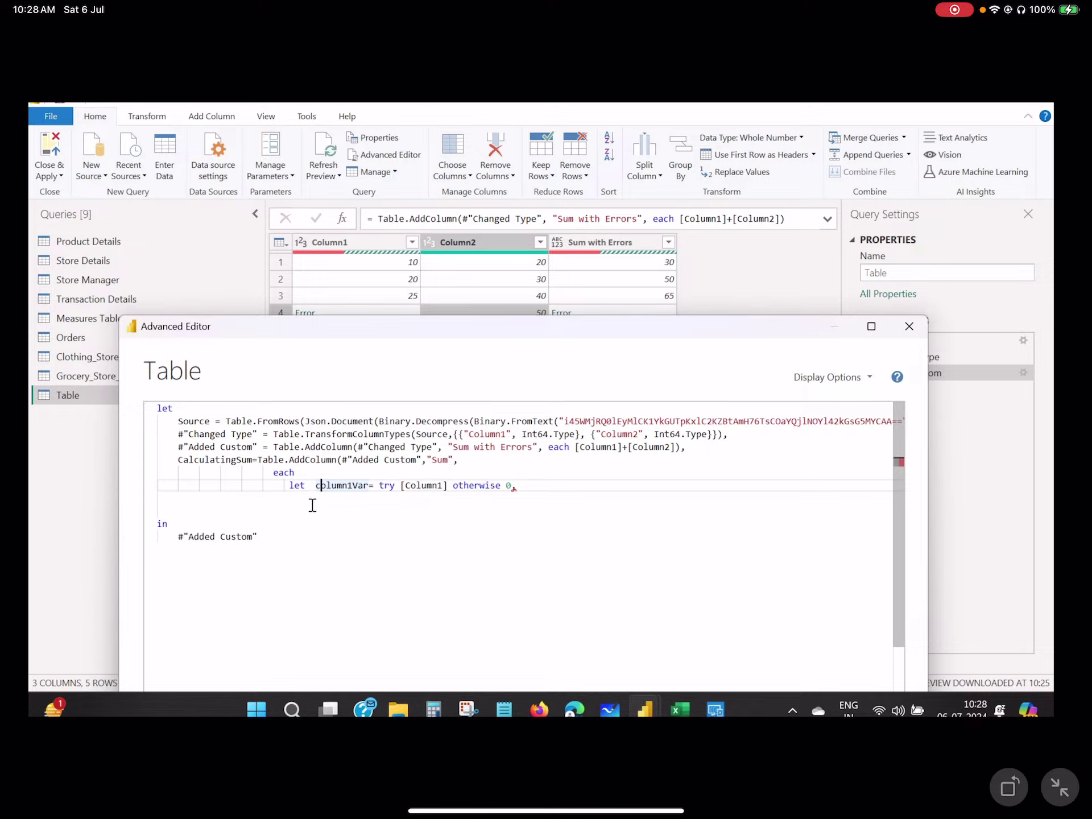
left_click(313, 505)
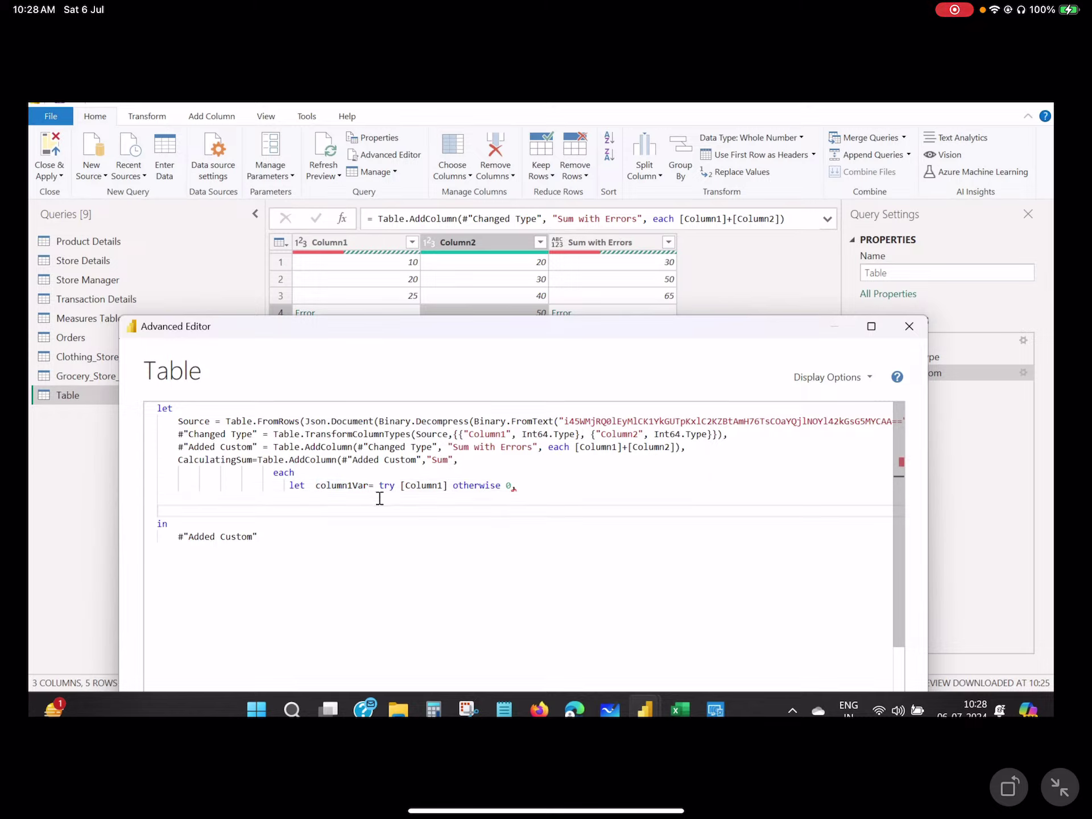
type("colum")
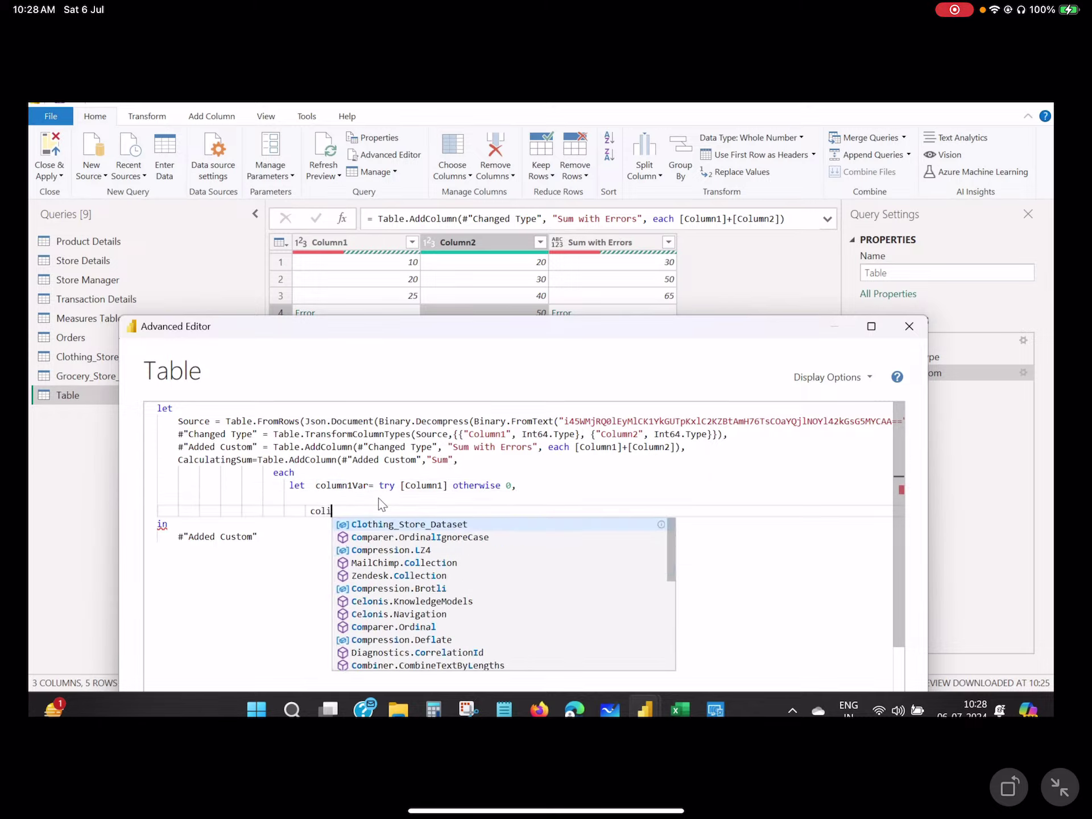
type("n2Var=")
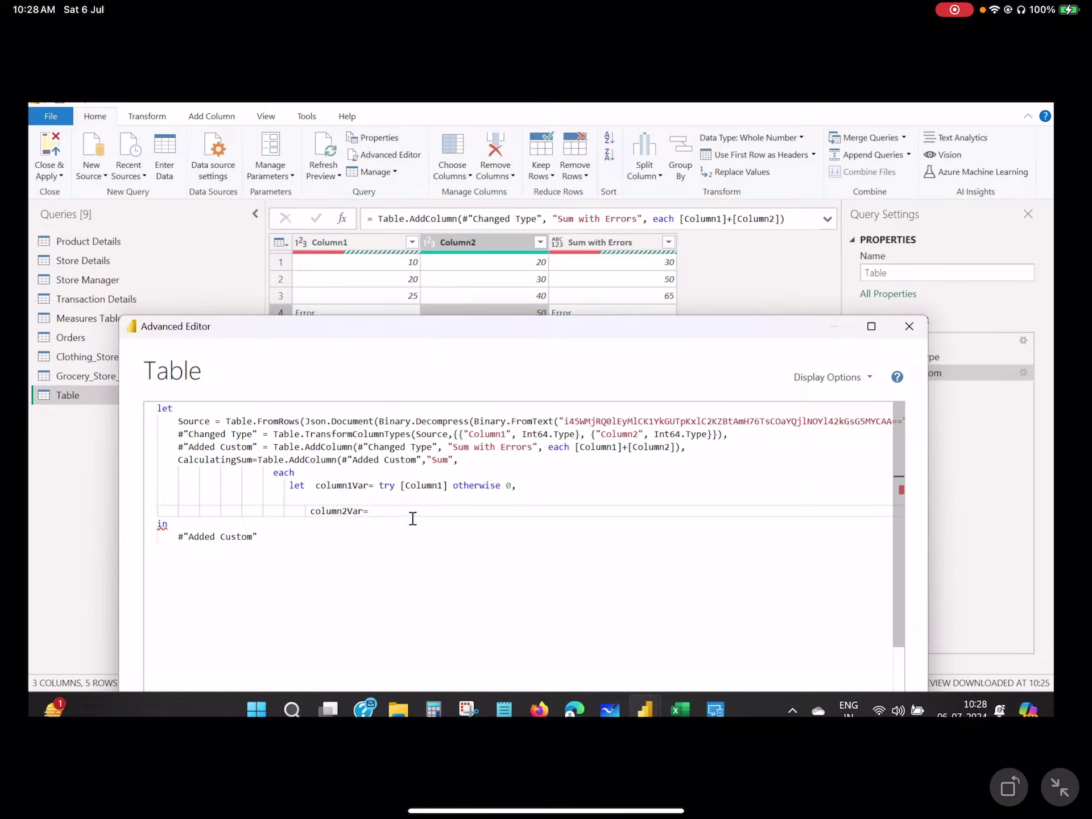
type("[Column2")
key("Return")
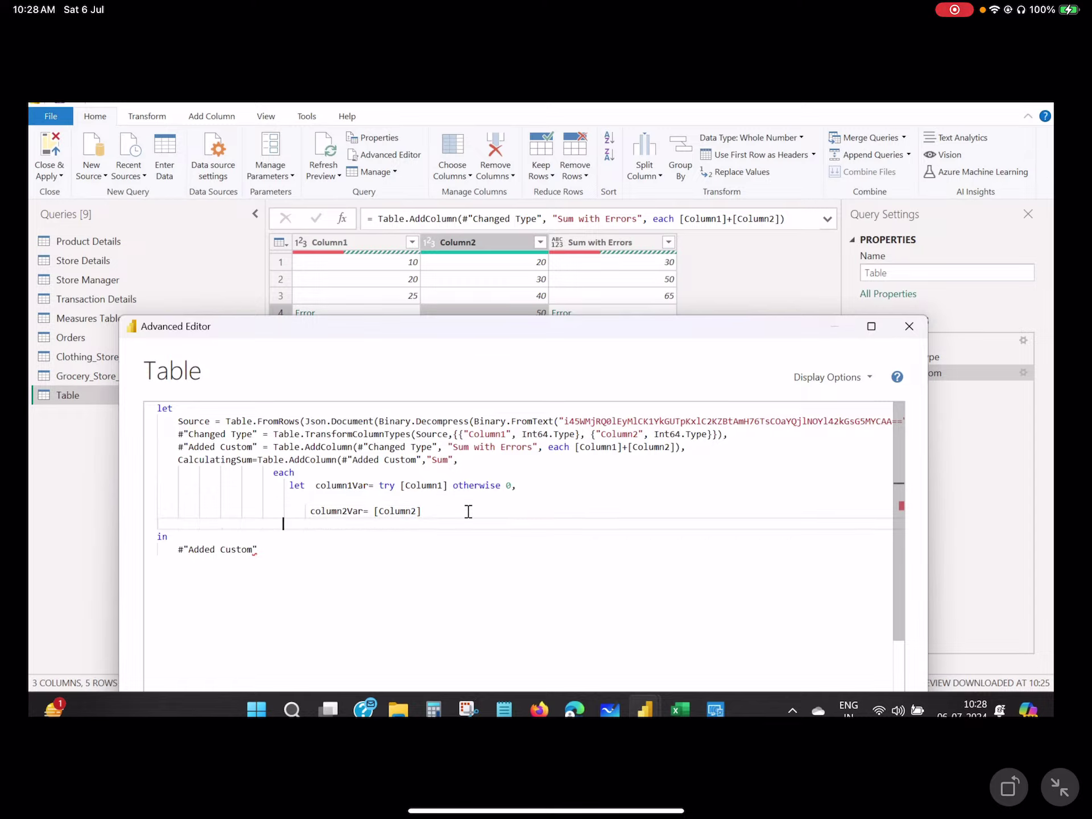
- Close the nested let with an in clause that returns column1Var+column2Var
type("in")
left_click(363, 487)
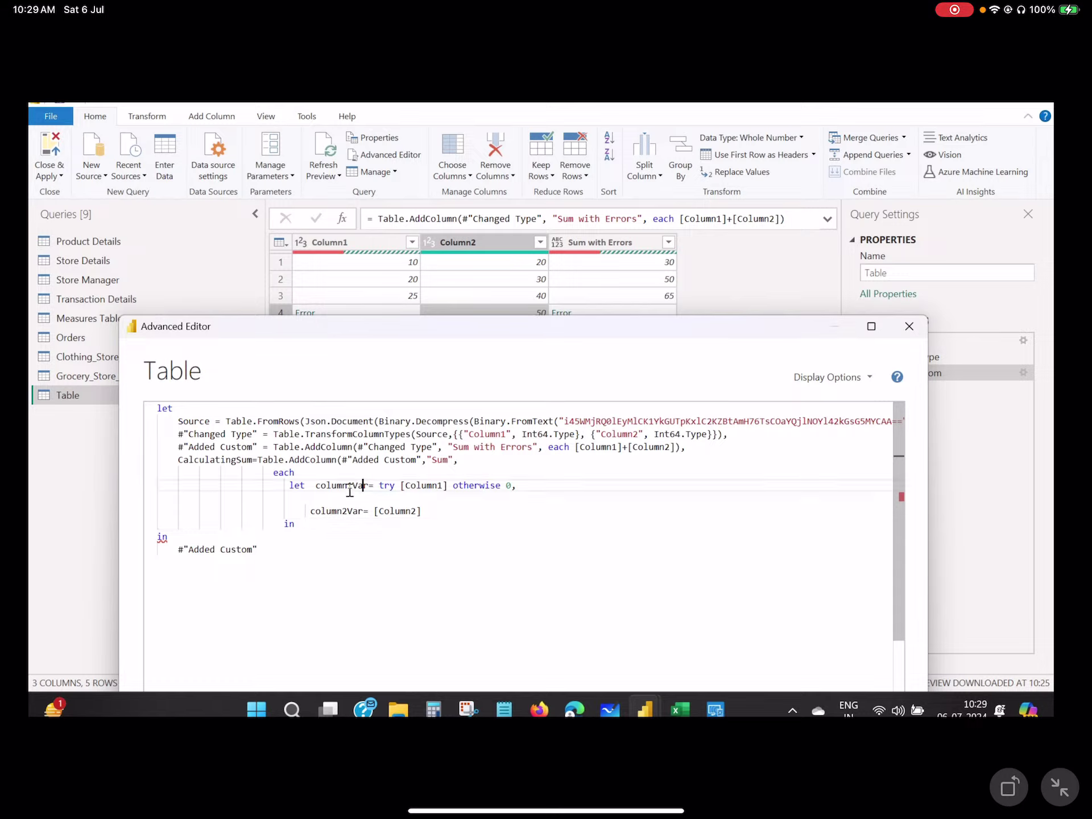
key("shift+Down")
left_click(369, 492)
left_click_drag(370, 488, 318, 492)
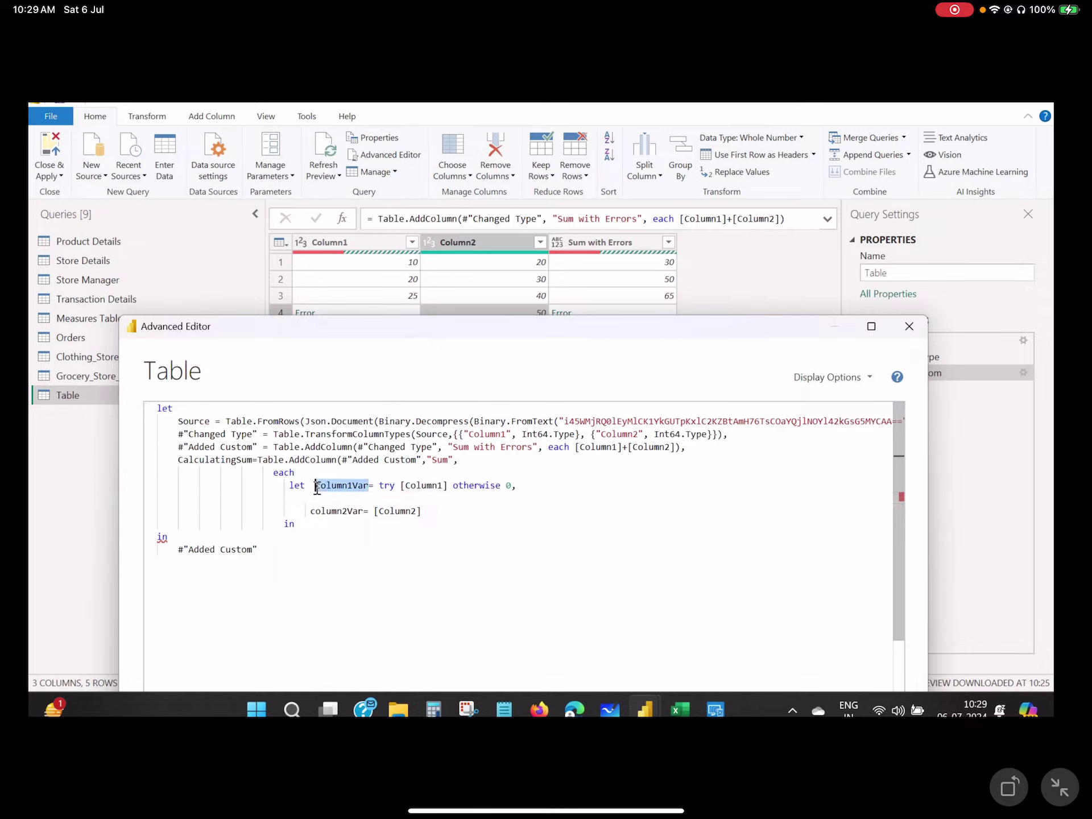
key("ctrl+c")
left_click(324, 524)
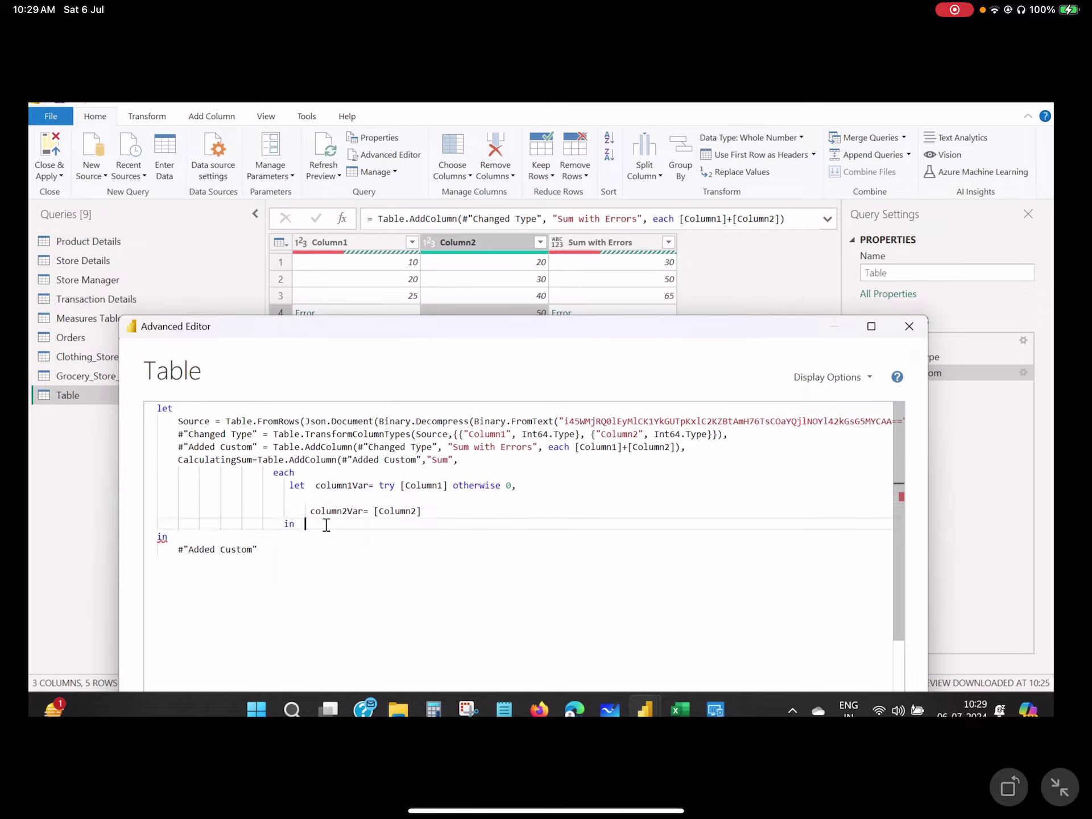
key("ctrl+v")
left_click_drag(363, 511, 310, 514)
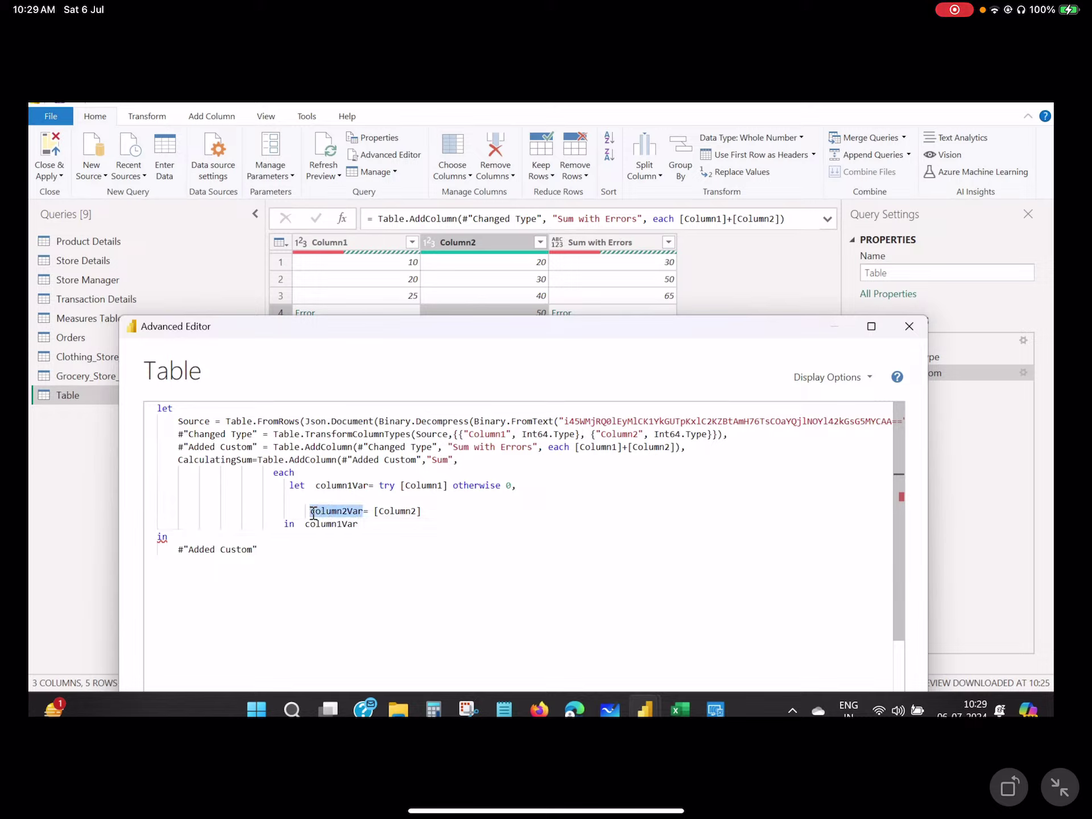
key("ctrl+x")
key("ctrl+z")
left_click(370, 522)
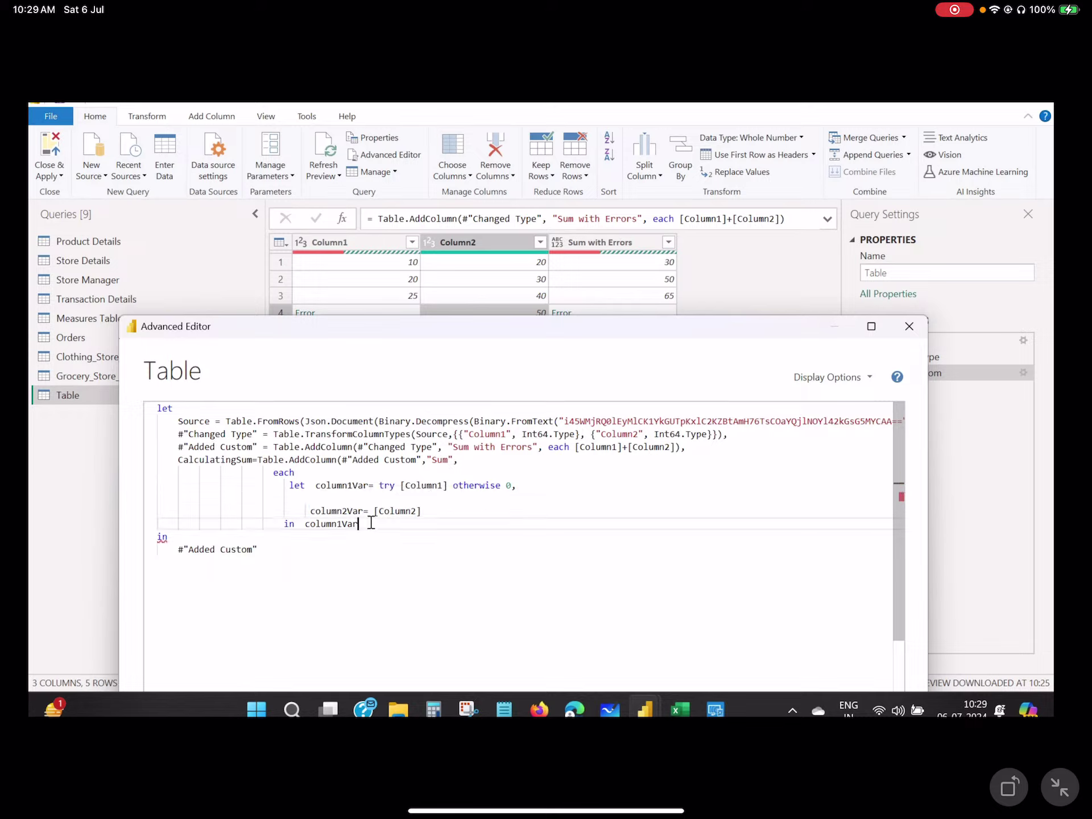
type("+column2Var")
- Replace the #"Added Custom" output after the final in with CalculatingSum, and apply the query code
left_click(253, 461)
left_click_drag(253, 462, 177, 462)
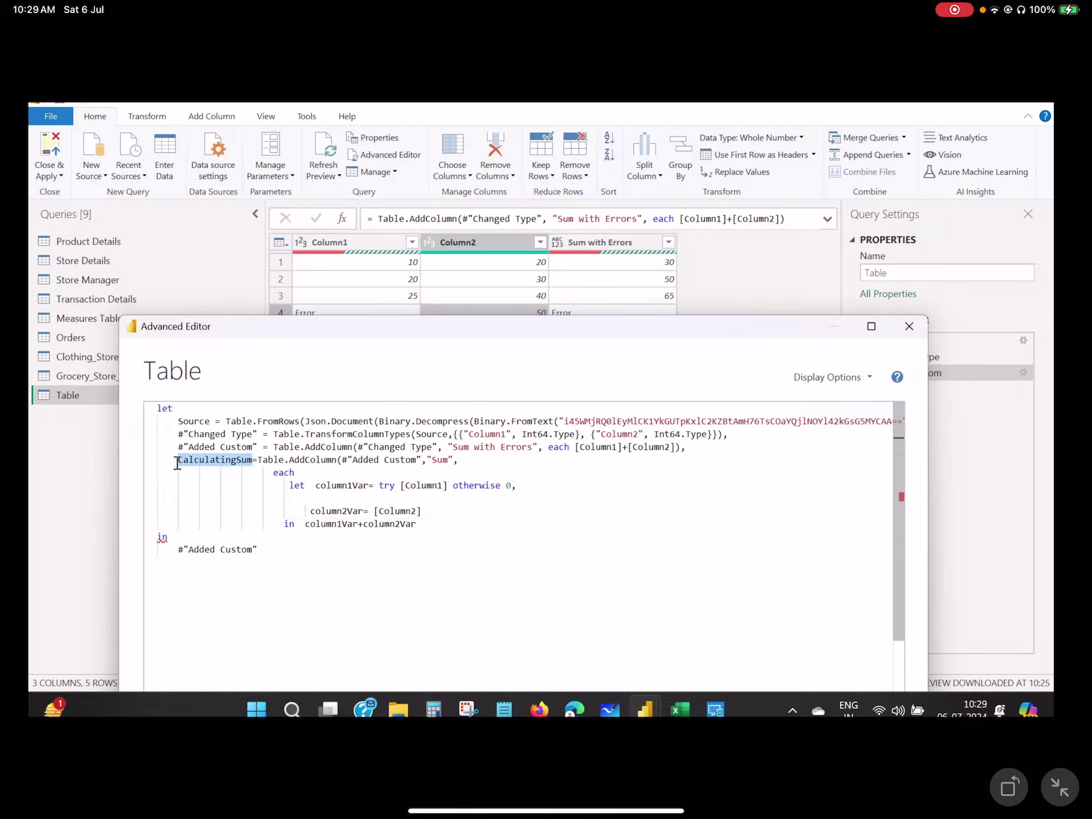
left_click_drag(274, 550, 177, 549)
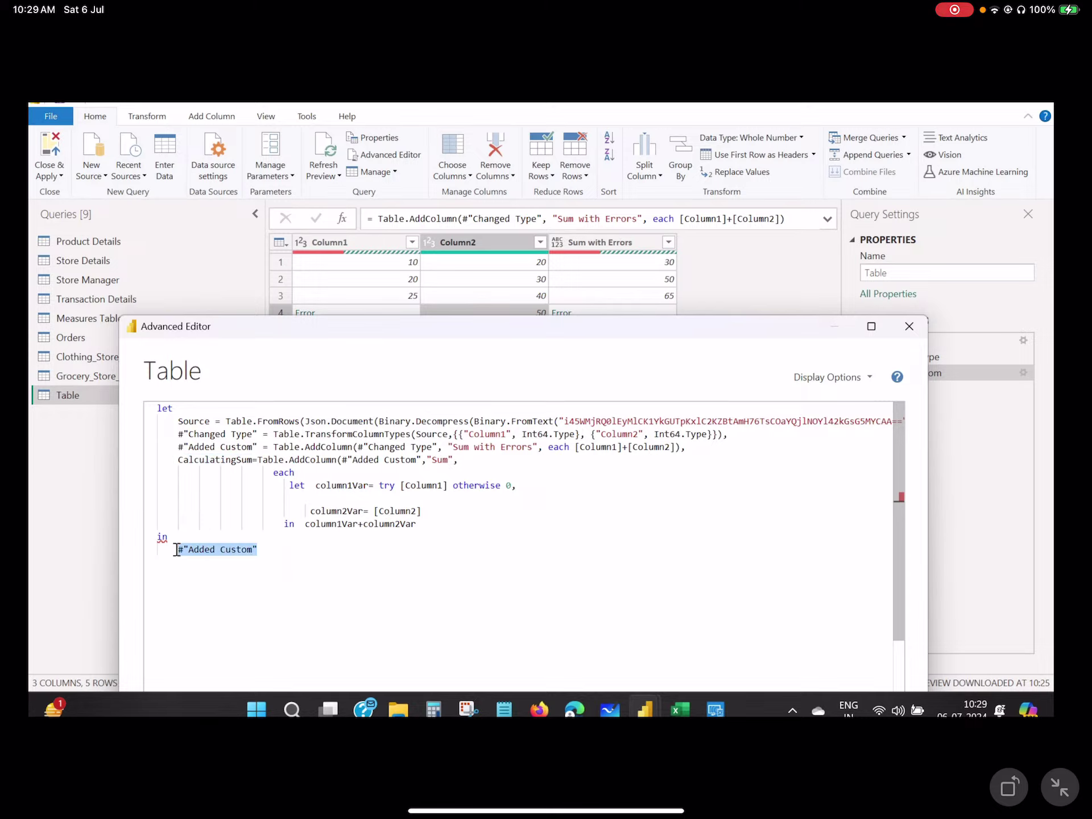
key("ctrl+v")
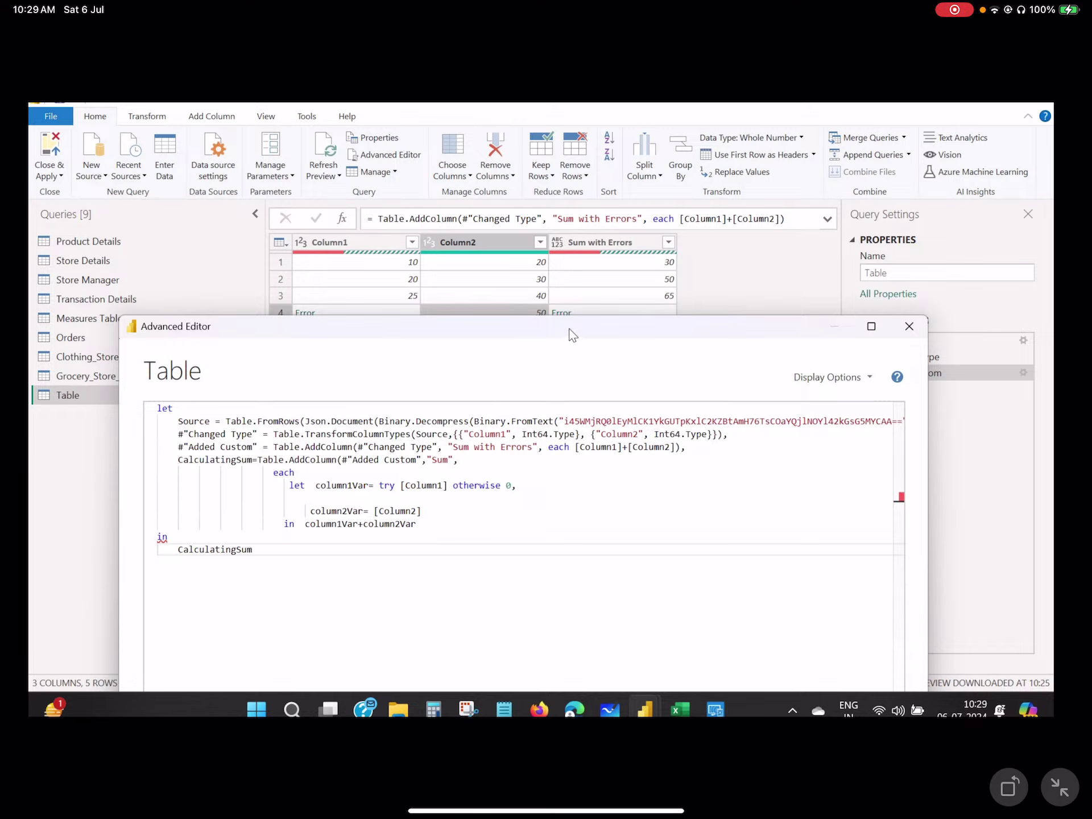
left_click_drag(572, 334, 565, 134)
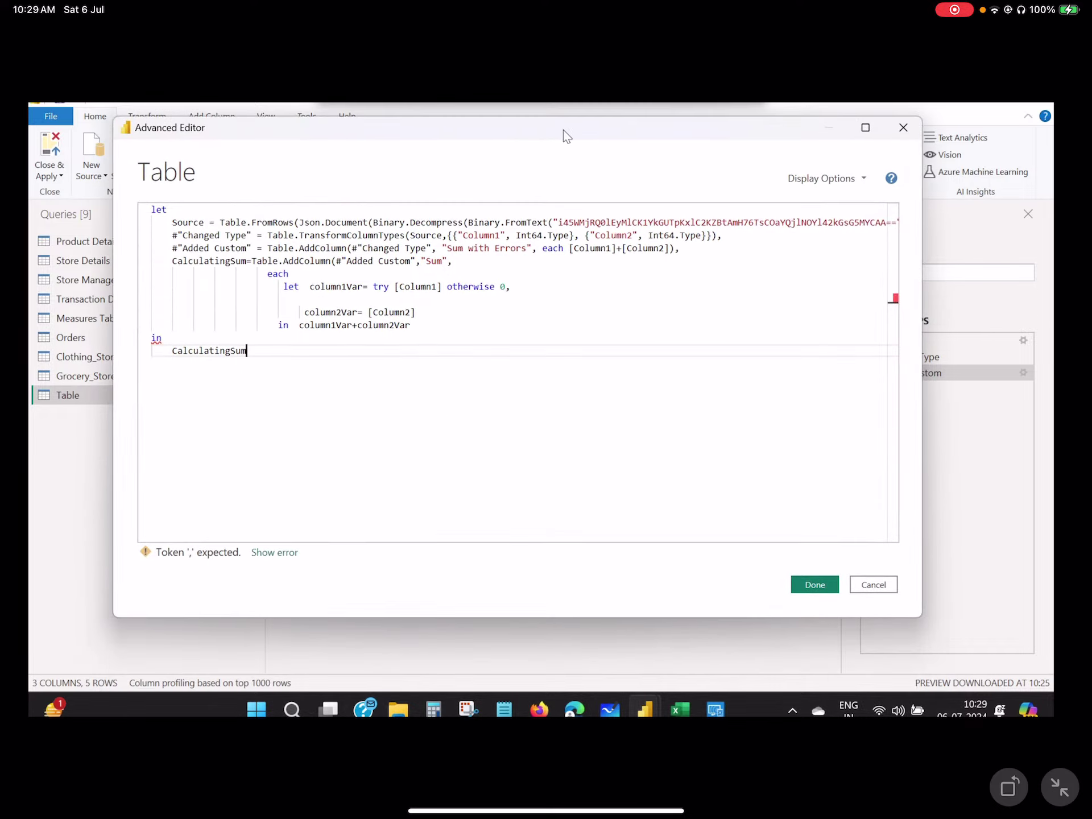
left_click(800, 583)
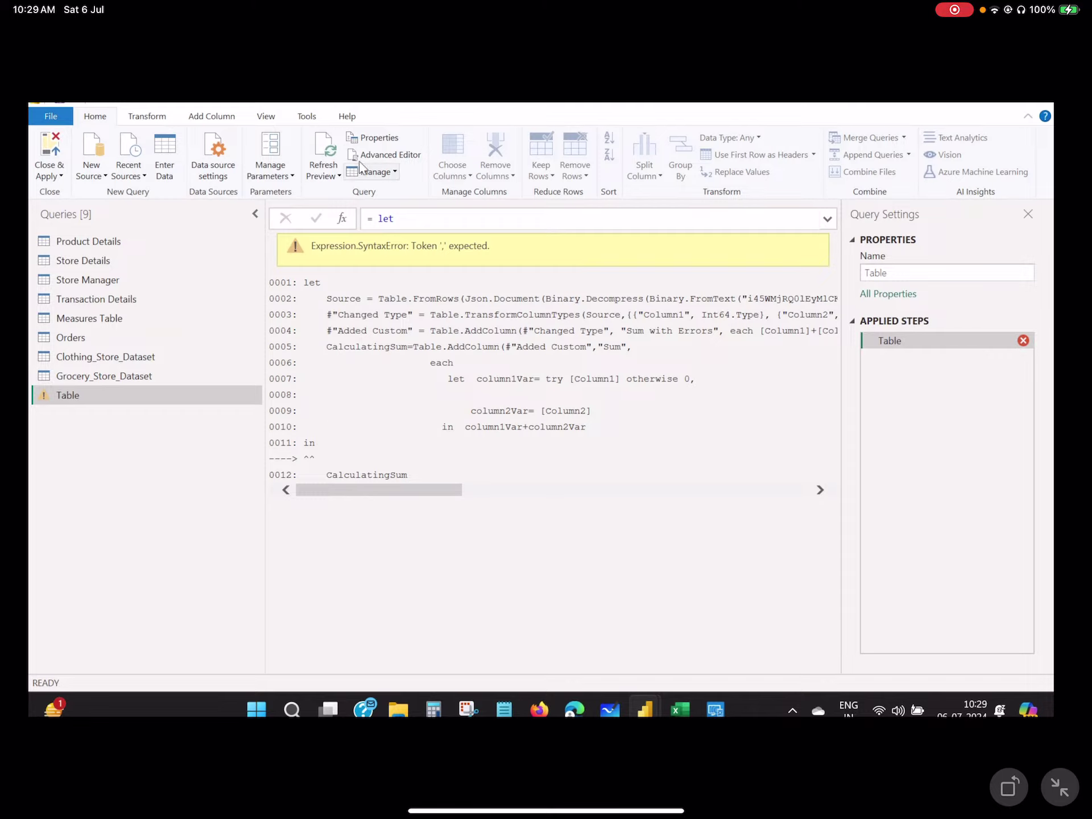
- Reopen the query's M code, add the closing parenthesis after column1Var+column2Var, and apply the code
left_click(387, 155)
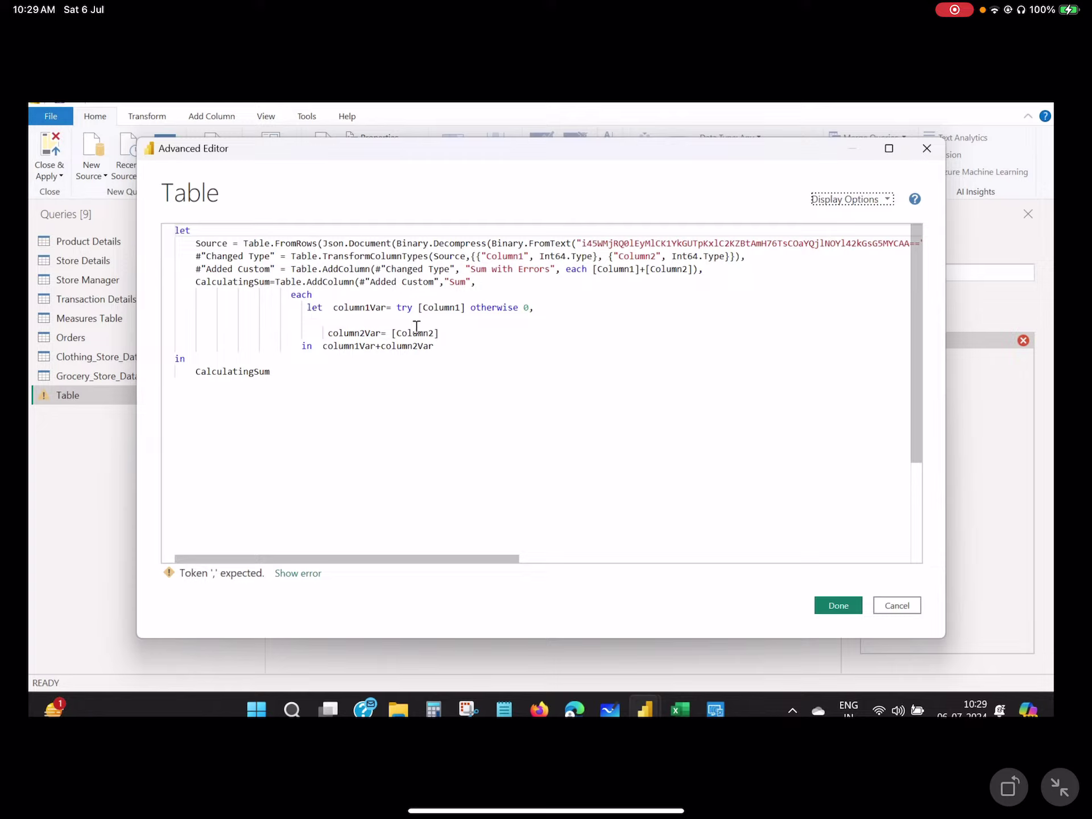
left_click(463, 348)
type(")")
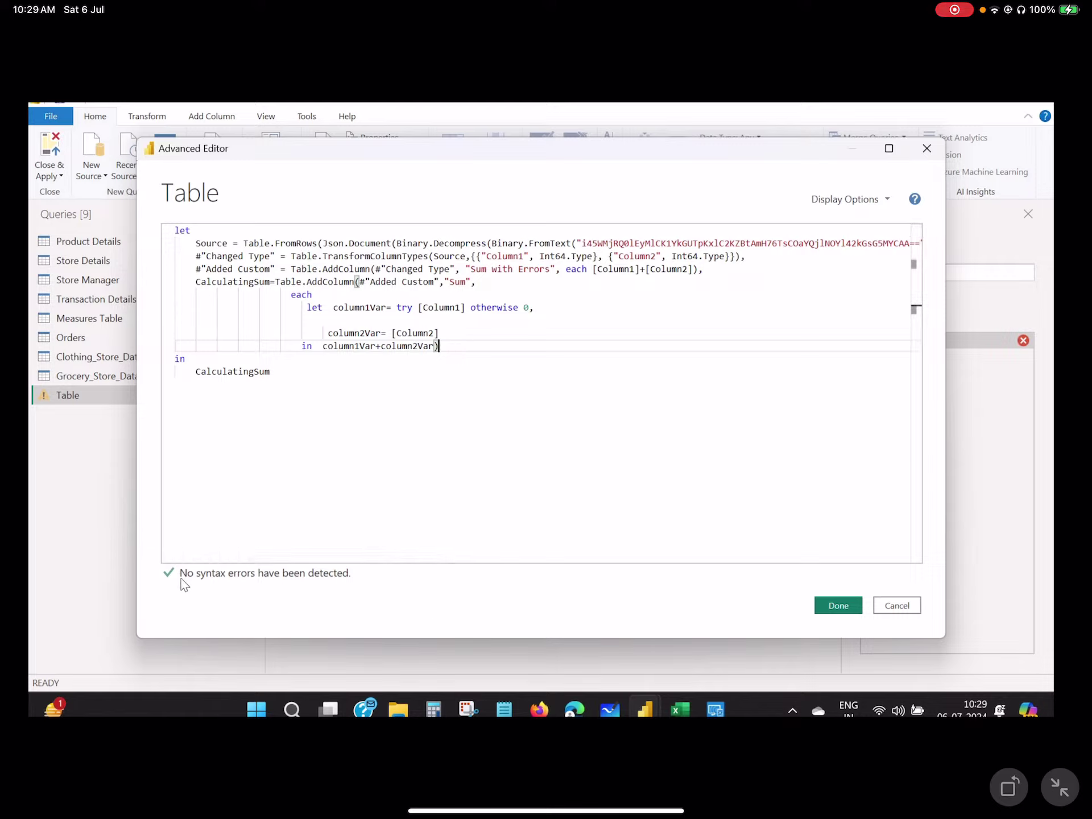
key("BackSpace")
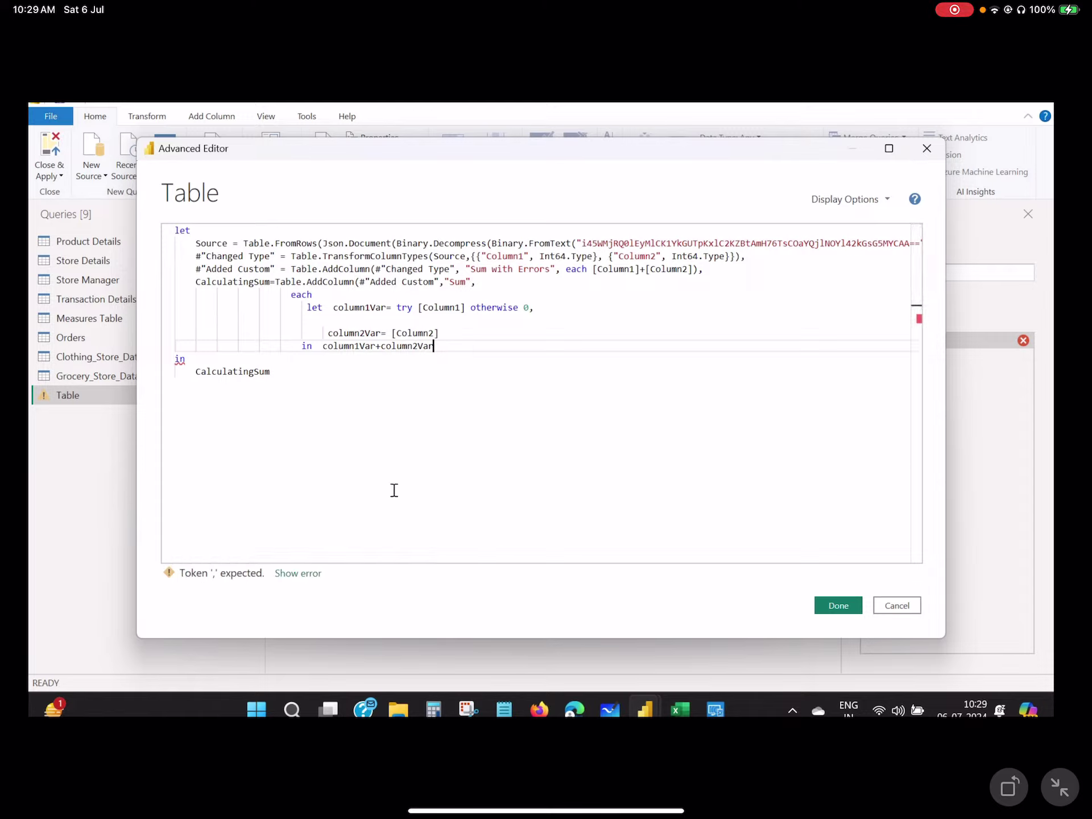
type(")")
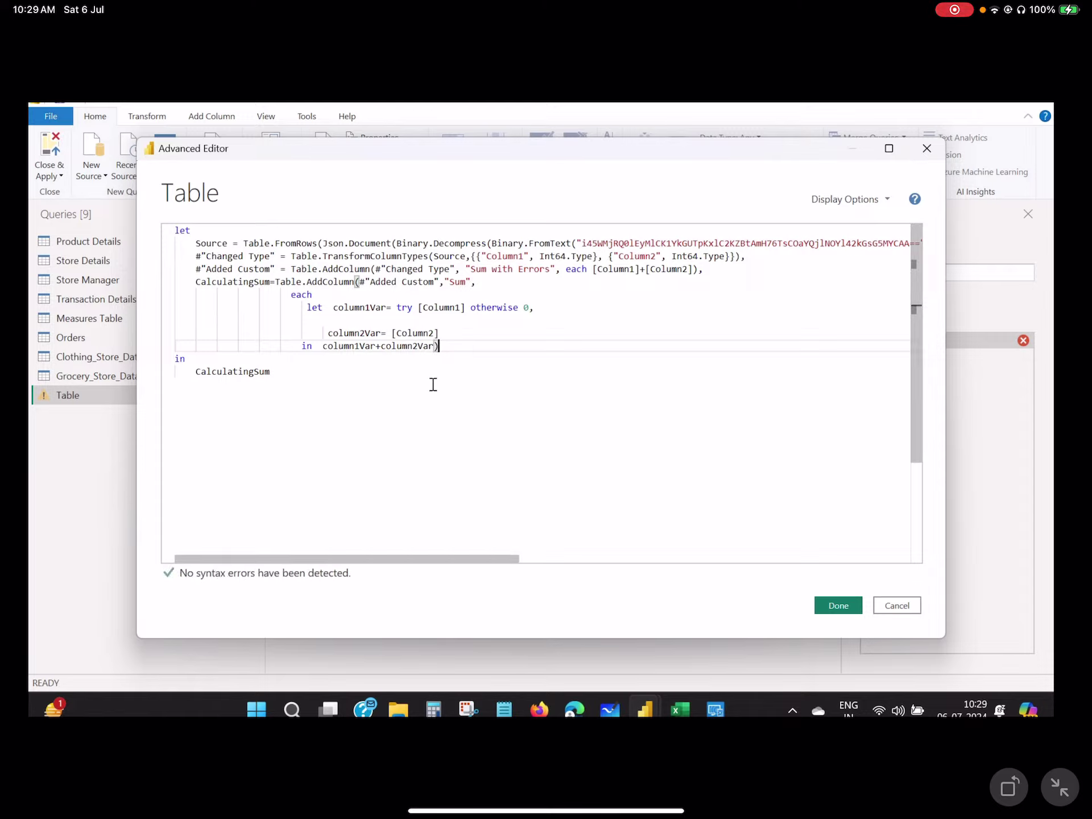
left_click(838, 607)
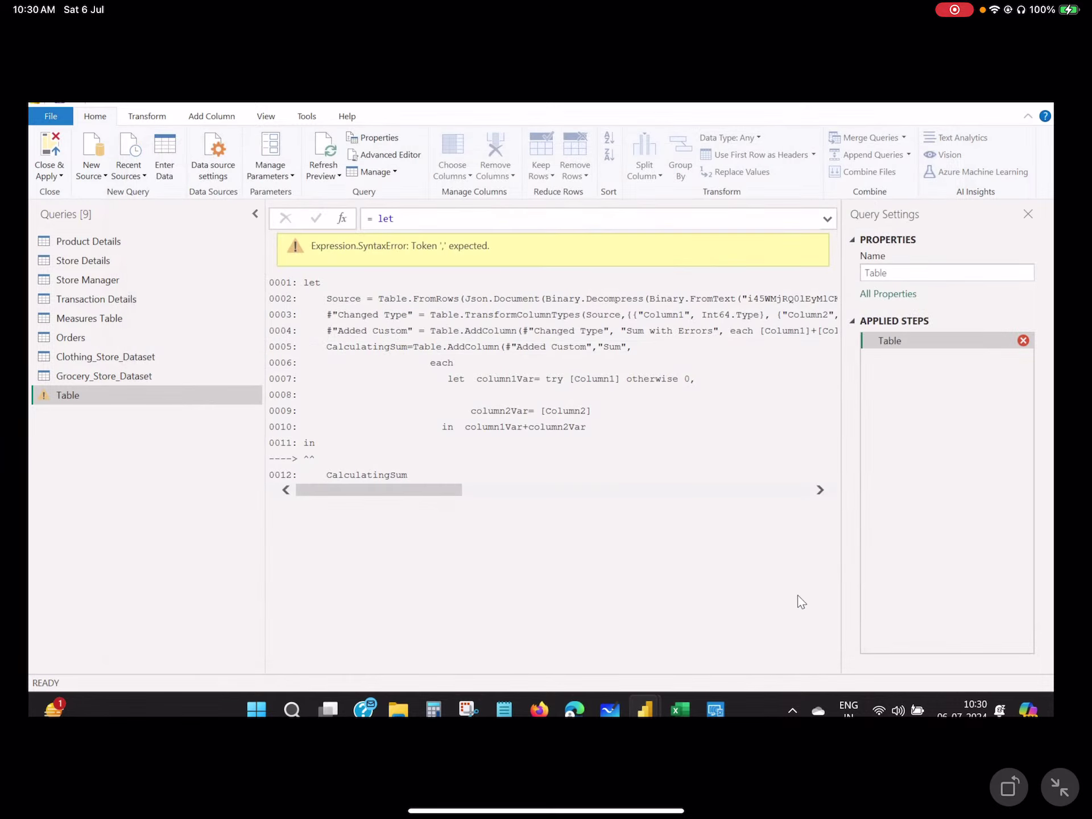
- Compare the values in the Sum column with those in the Sum with Errors column
left_click(710, 245)
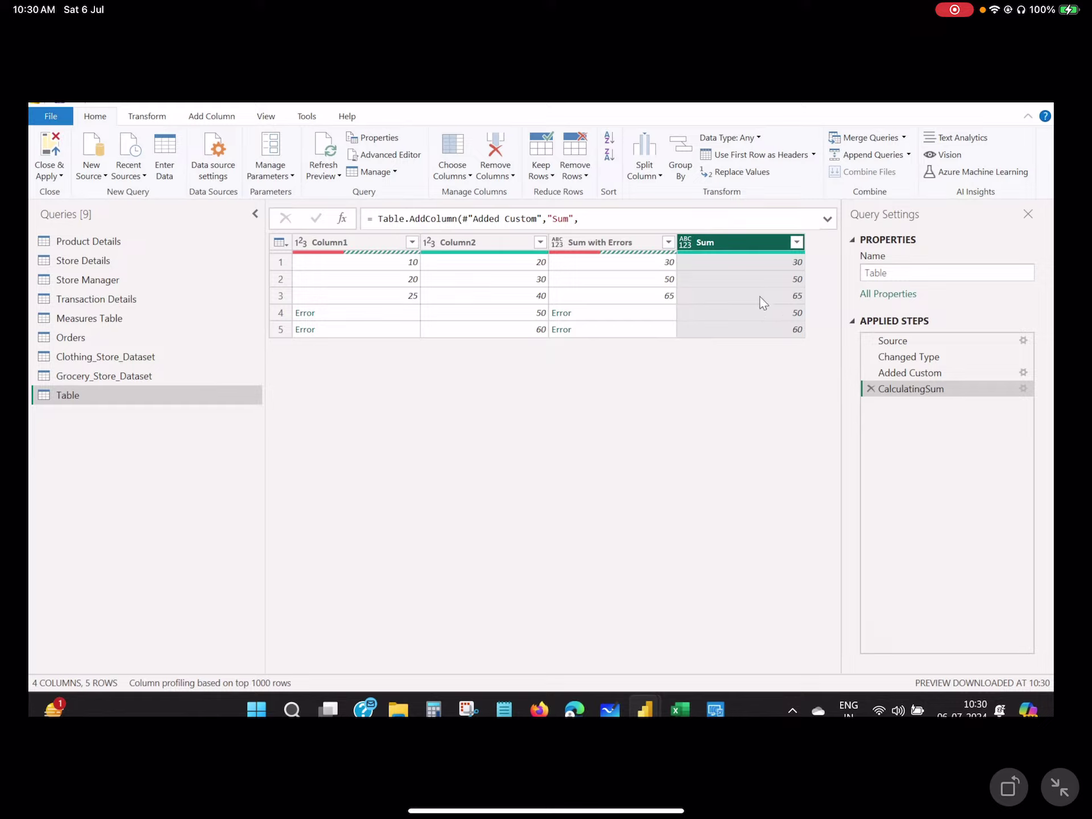
left_click(590, 245)
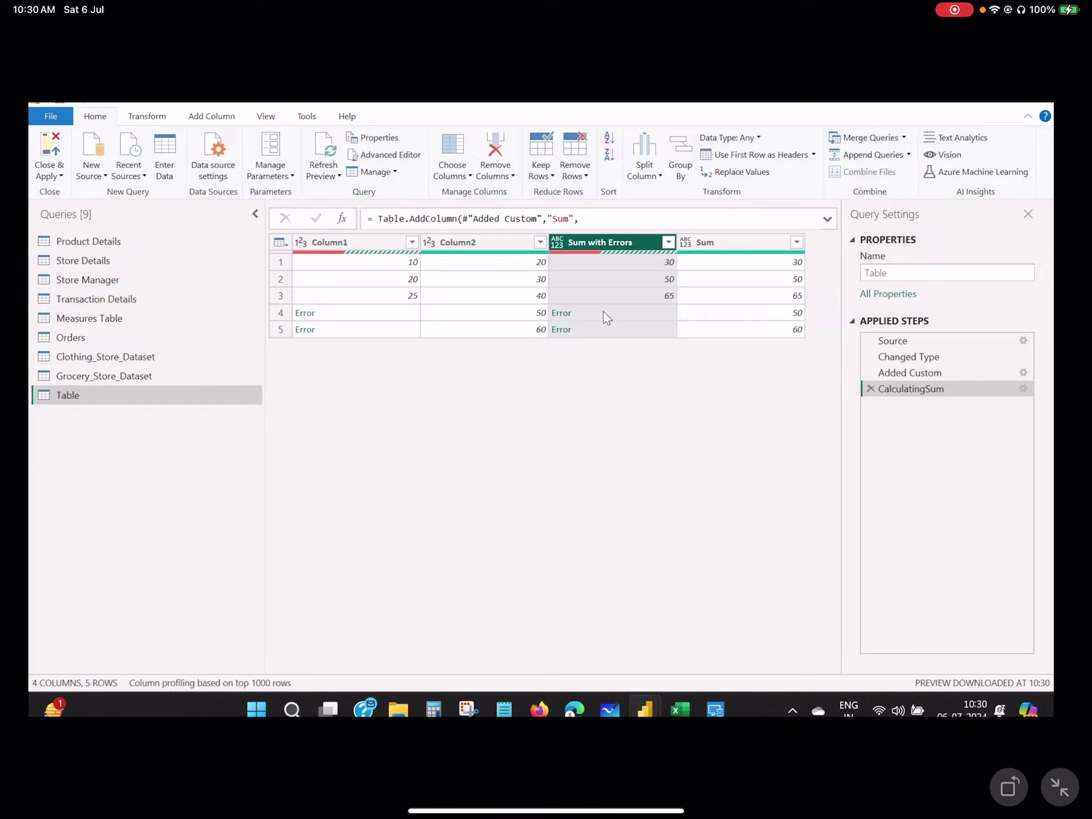
left_click(709, 244)
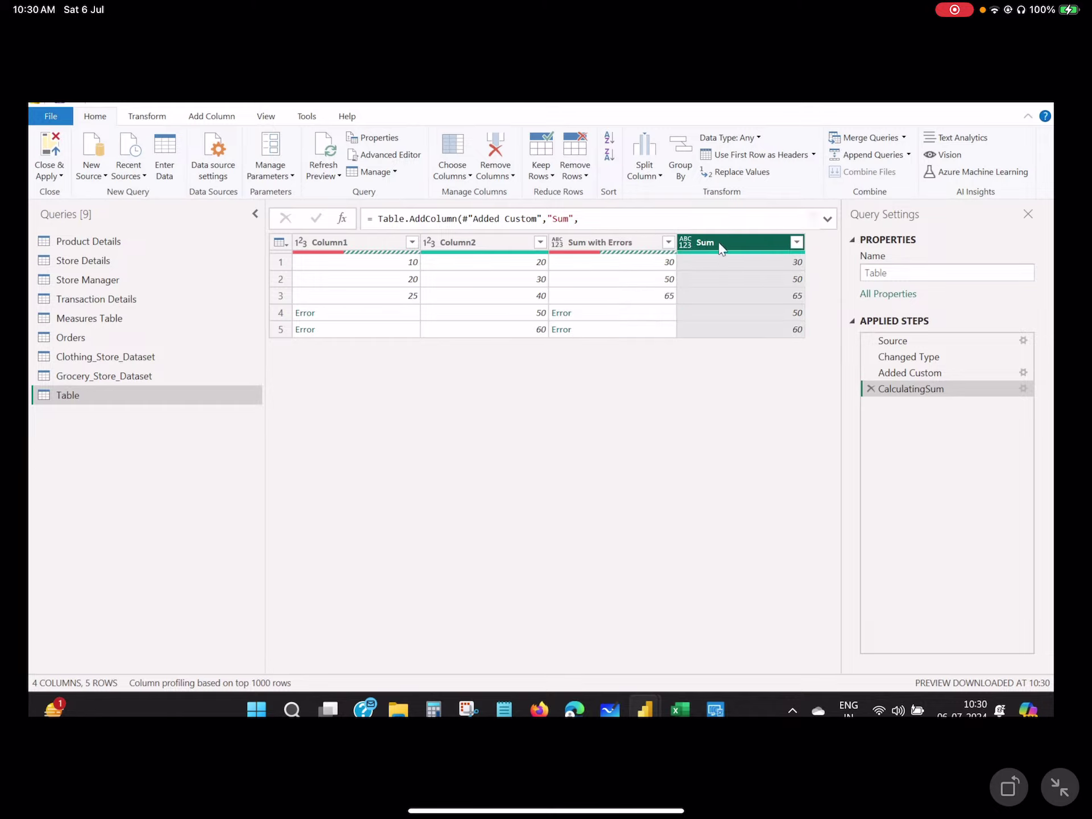
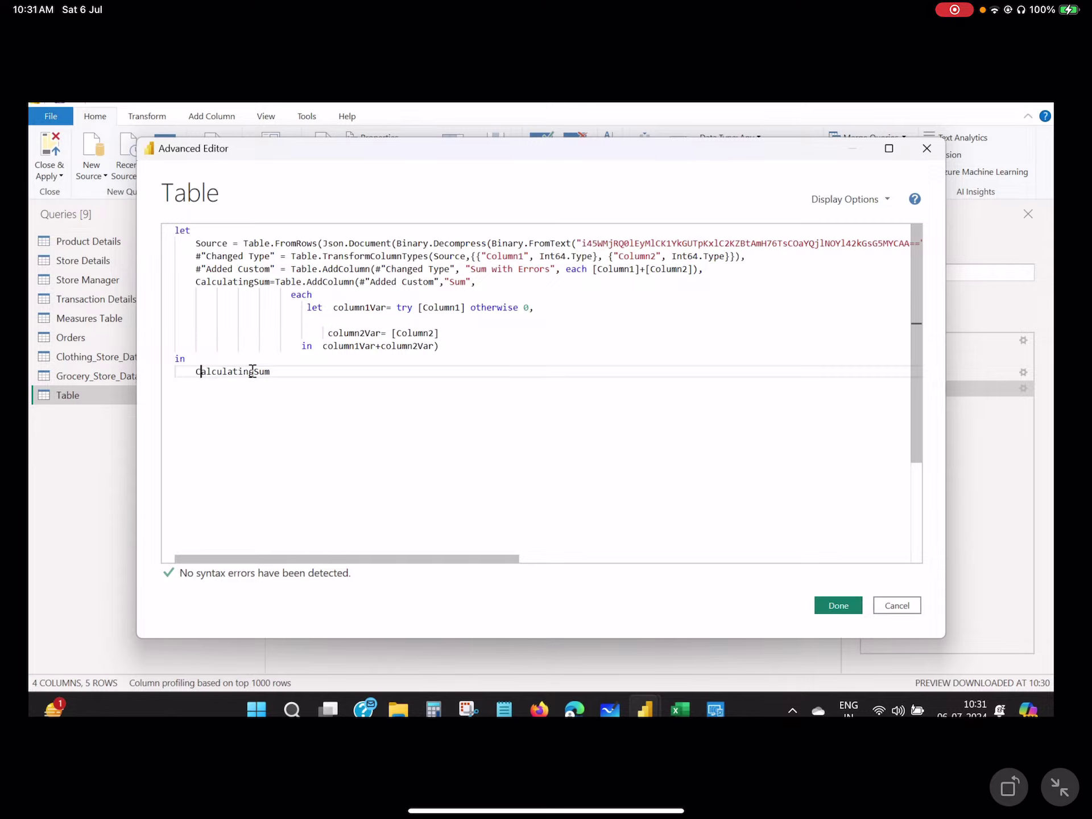
type("C")
key("Return")
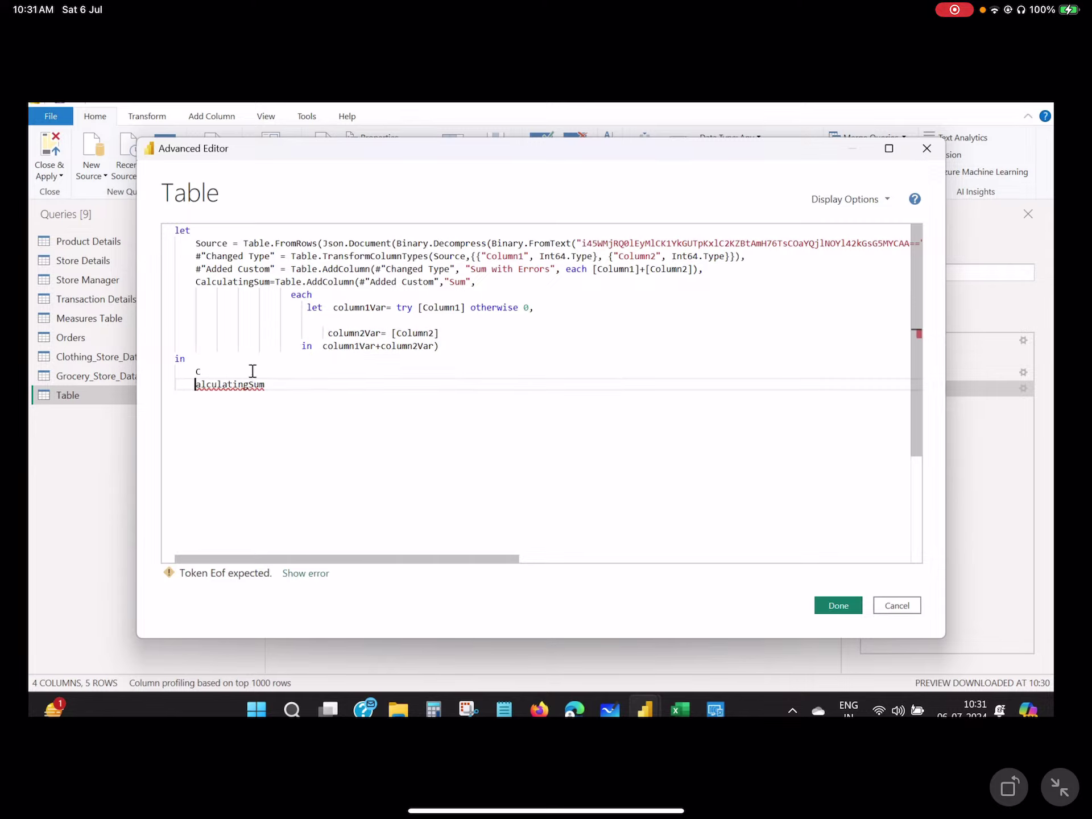
key("BackSpace")
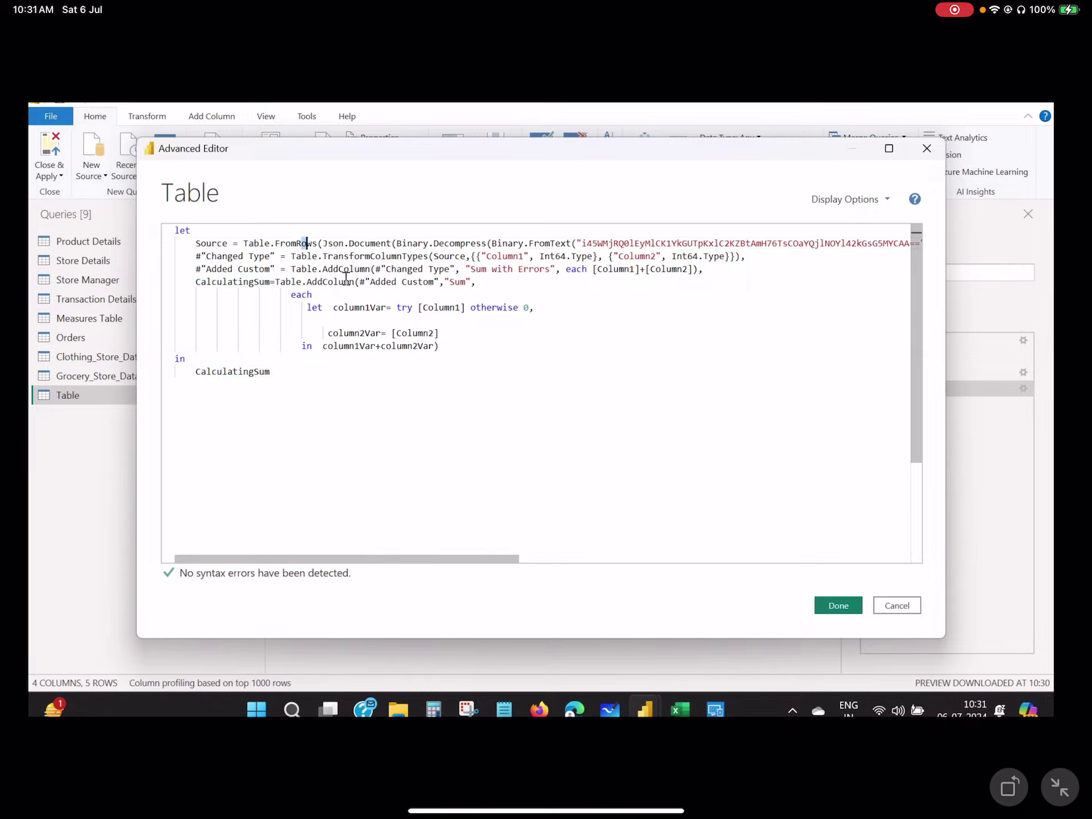
left_click_drag(301, 243, 395, 325)
left_click(284, 389)
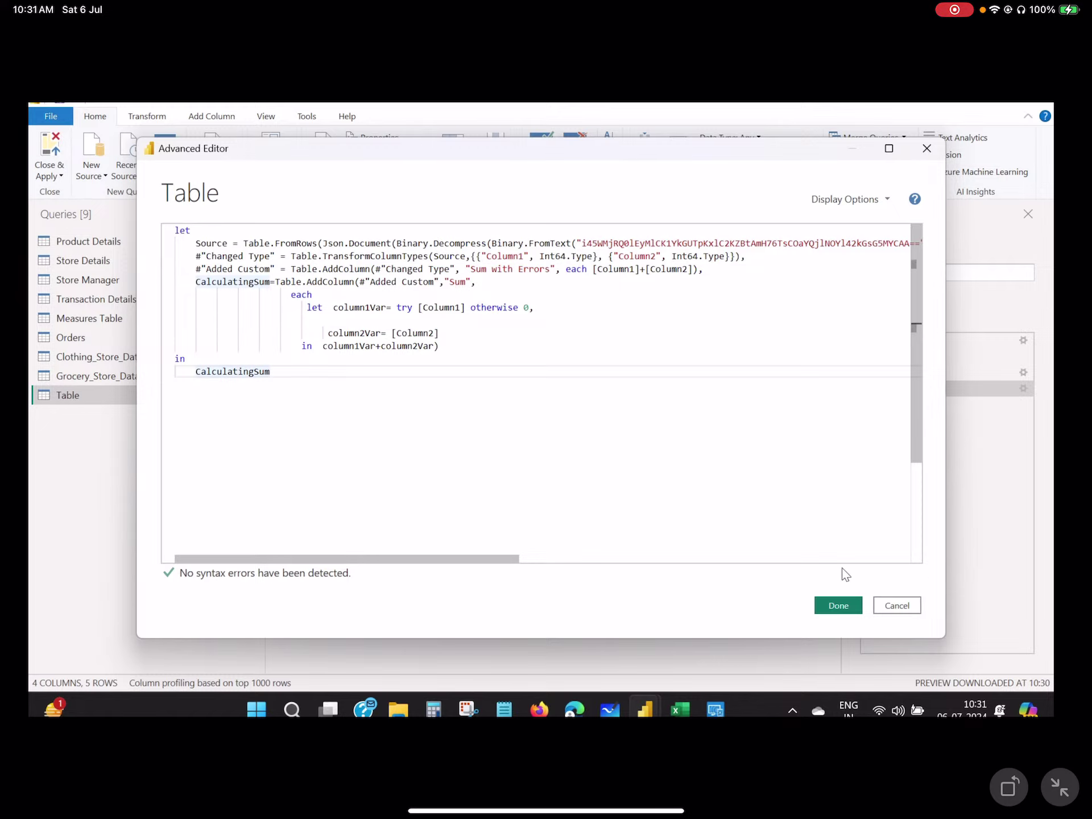
left_click(837, 607)
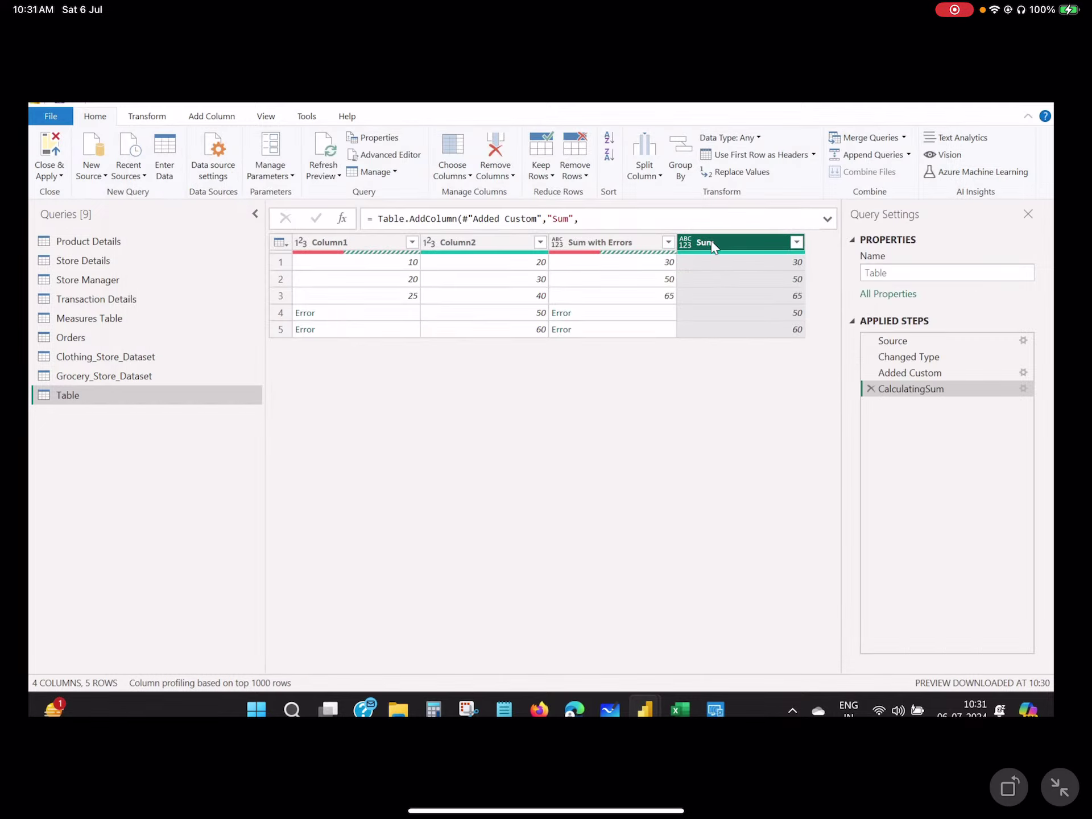
- Change the output name after the final in to calculatingSum with a lowercase c, and apply the query code
left_click(397, 153)
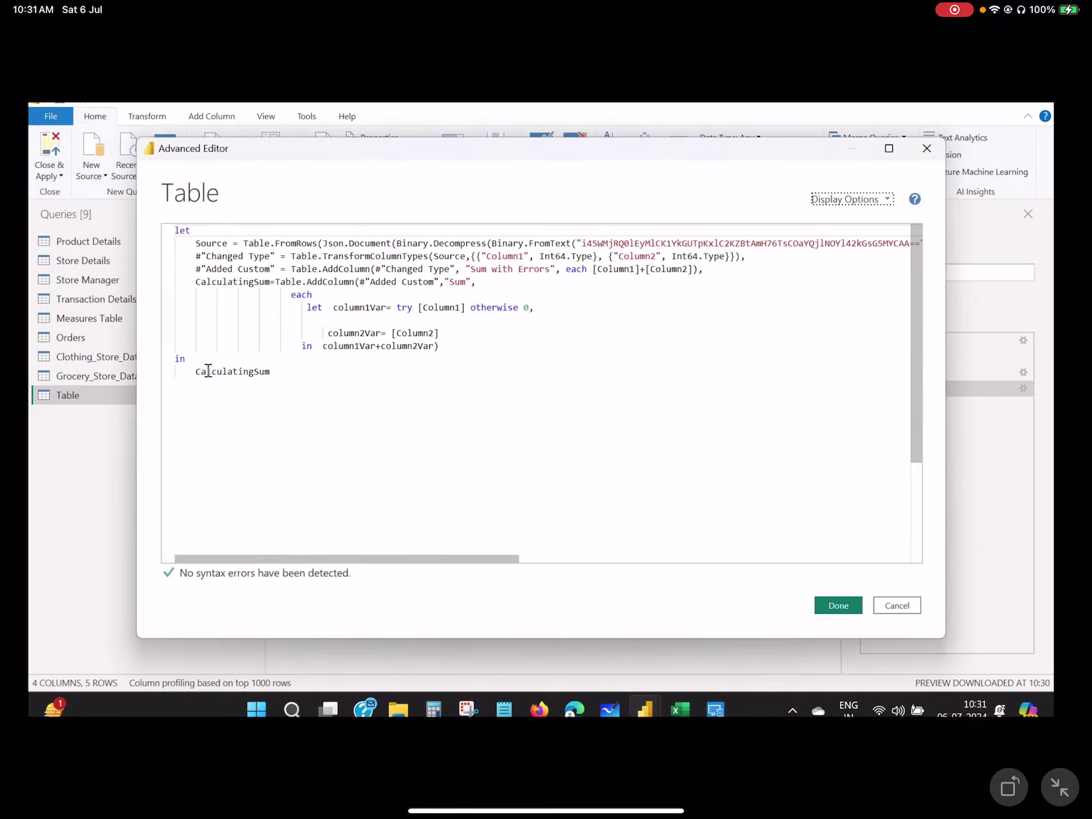
left_click(201, 373)
key("BackSpace")
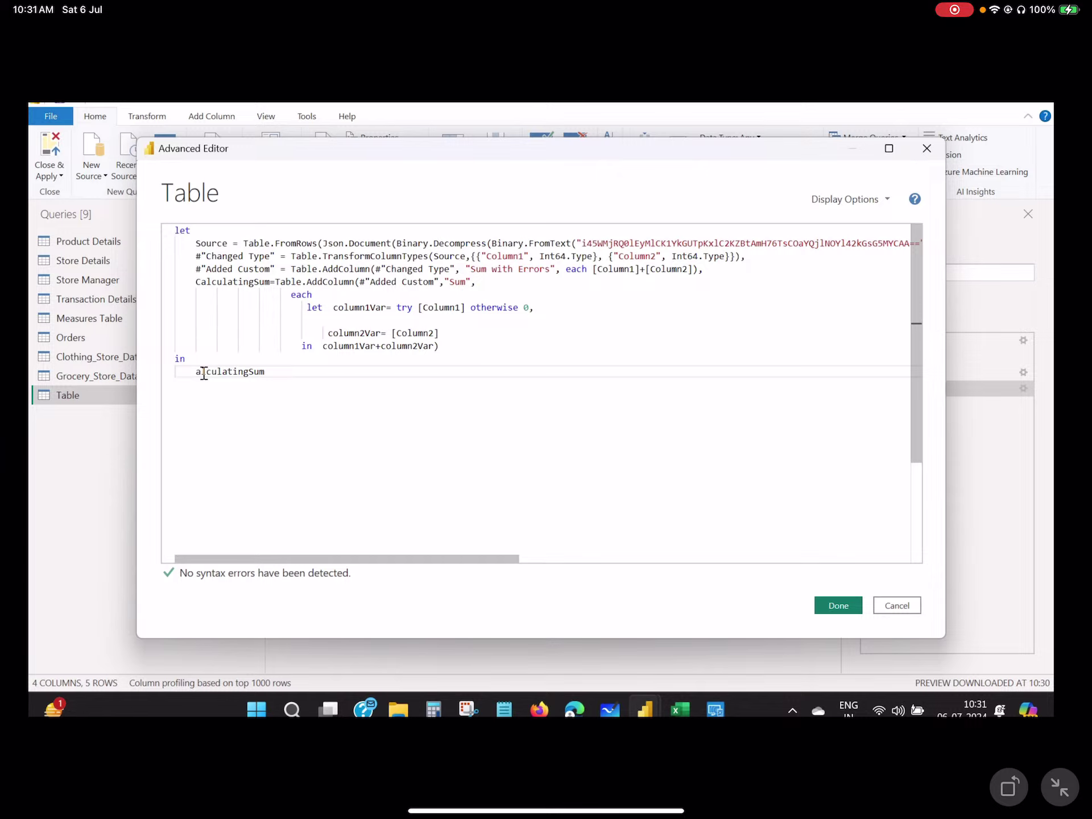
type("c")
left_click(825, 607)
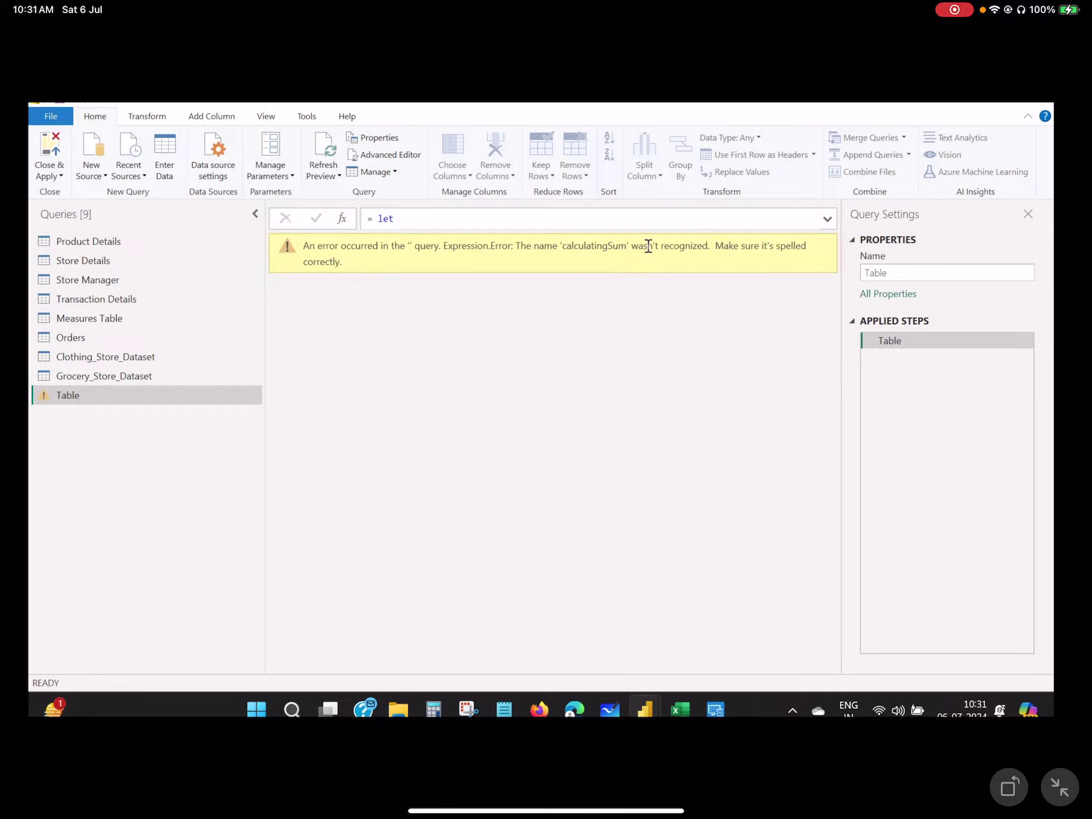
- Restore the capital C so the final in returns CalculatingSum, and apply the query code
left_click(390, 154)
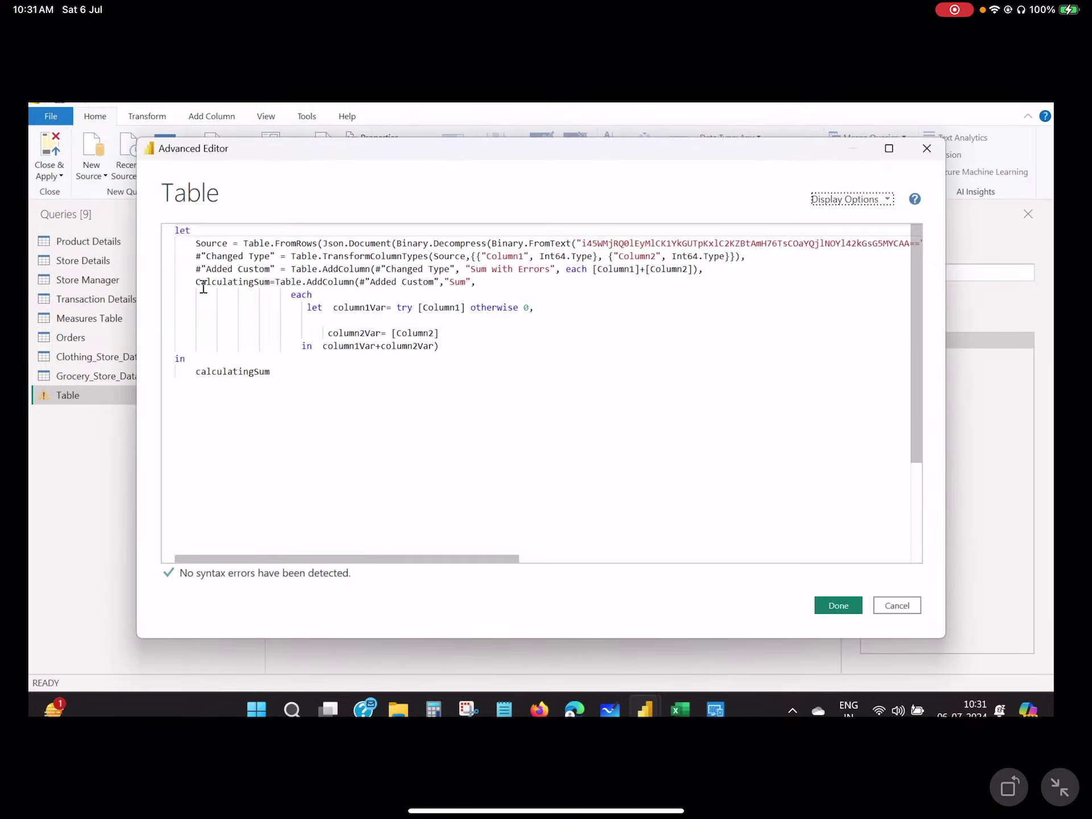
left_click(202, 376)
key("BackSpace")
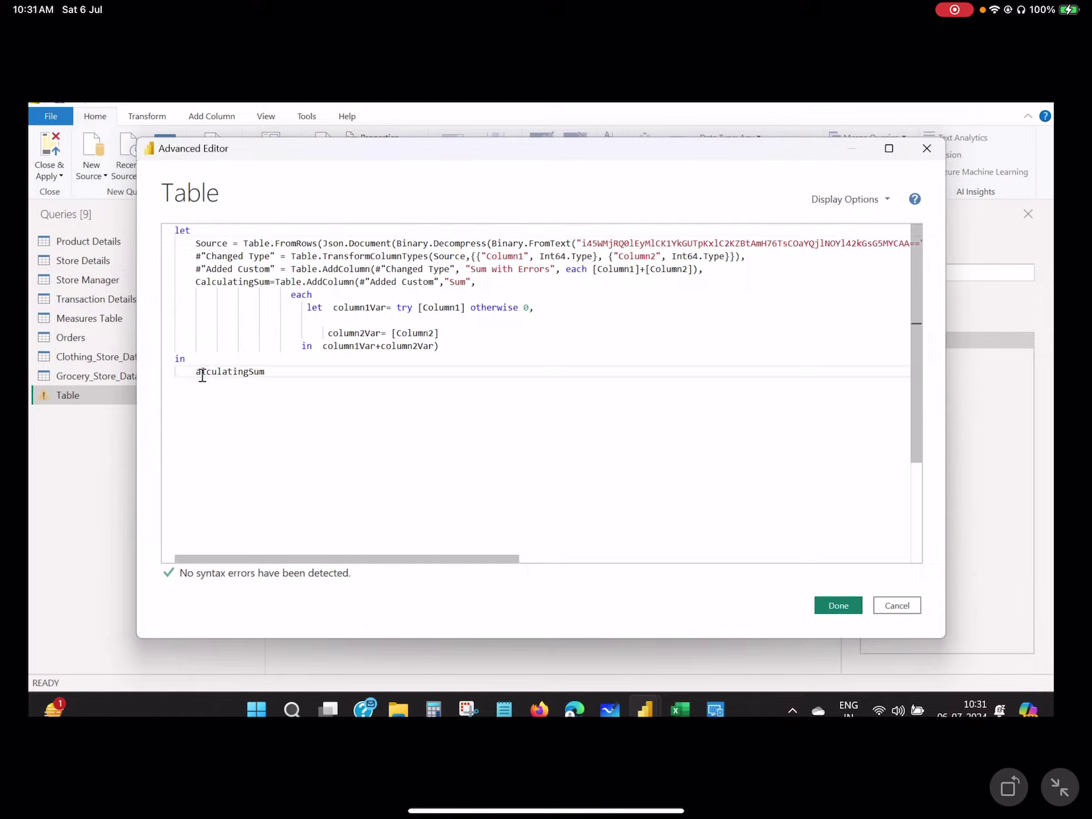
type("C")
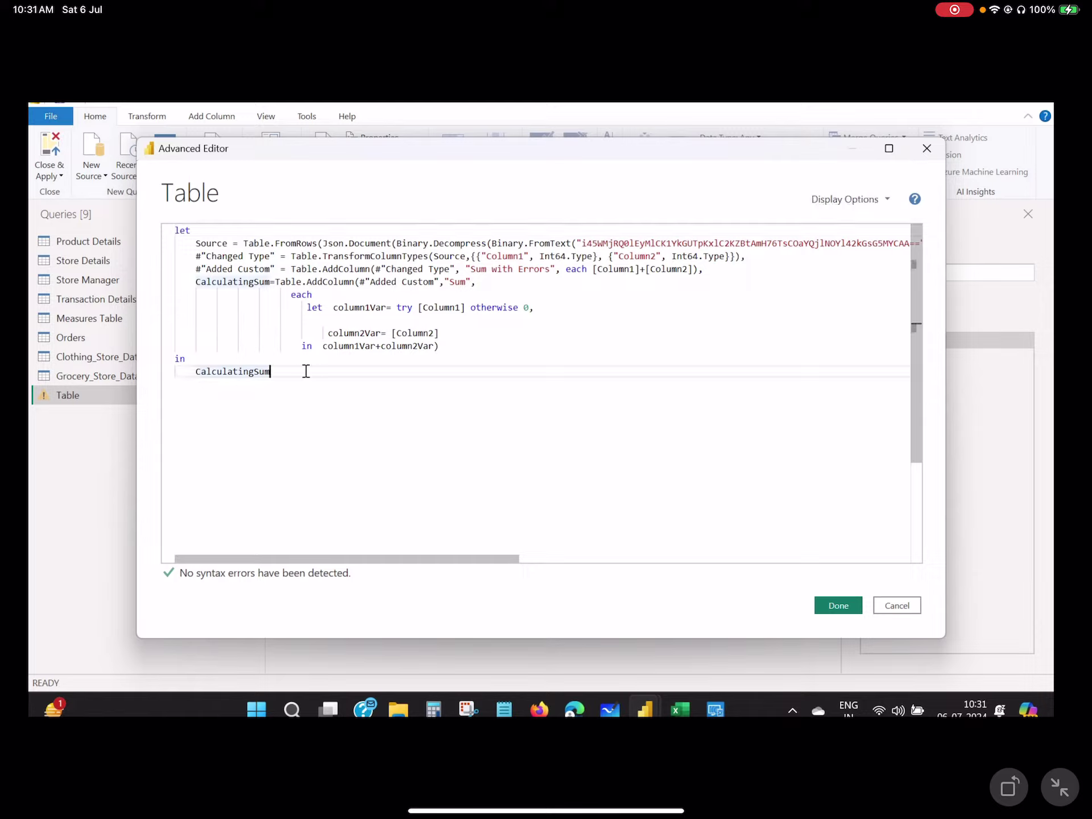
left_click(841, 608)
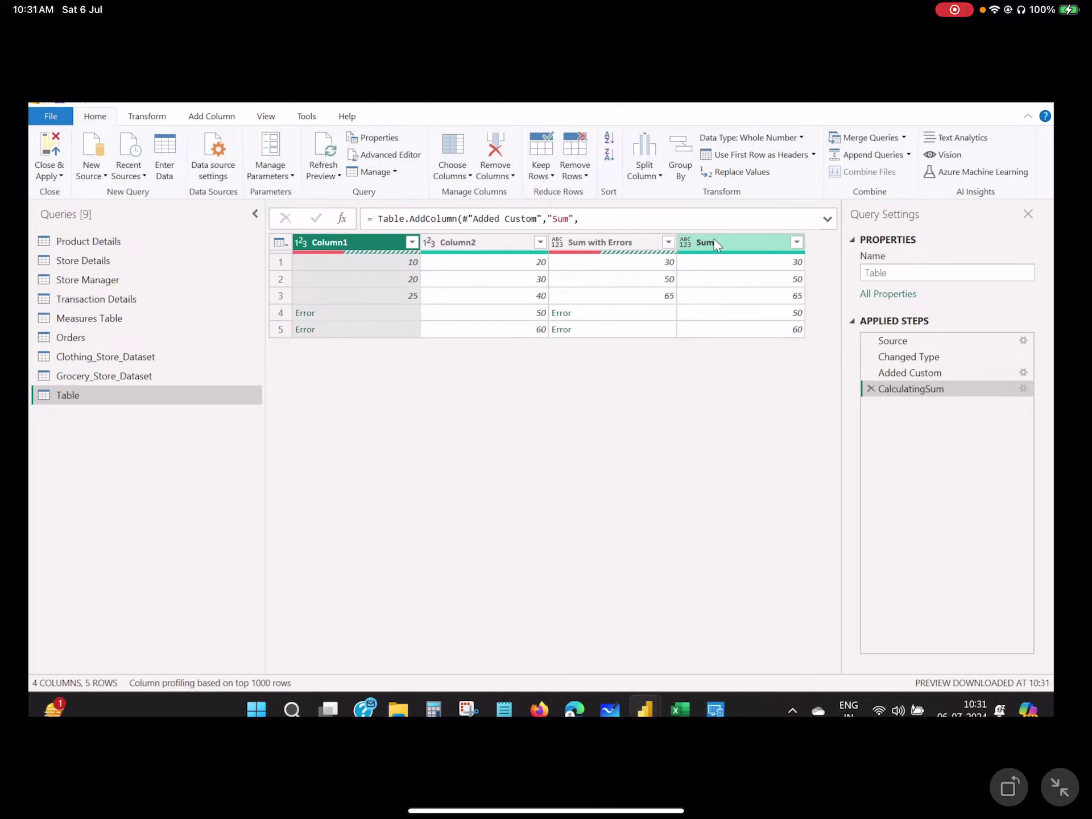
- Switch to the handwritten notes, tick "Case sensitive language" in green and underline the point about referring to the previous step
left_click_drag(398, 810, 740, 810)
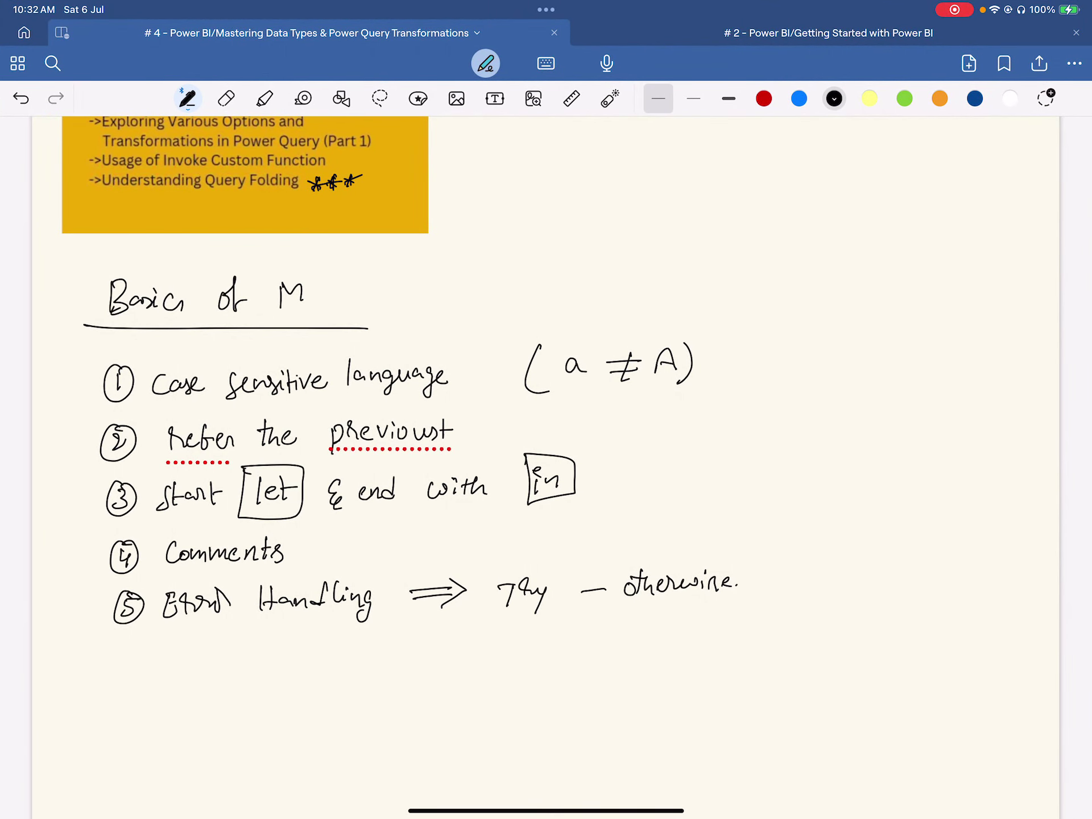
left_click(905, 98)
left_click_drag(160, 454, 414, 448)
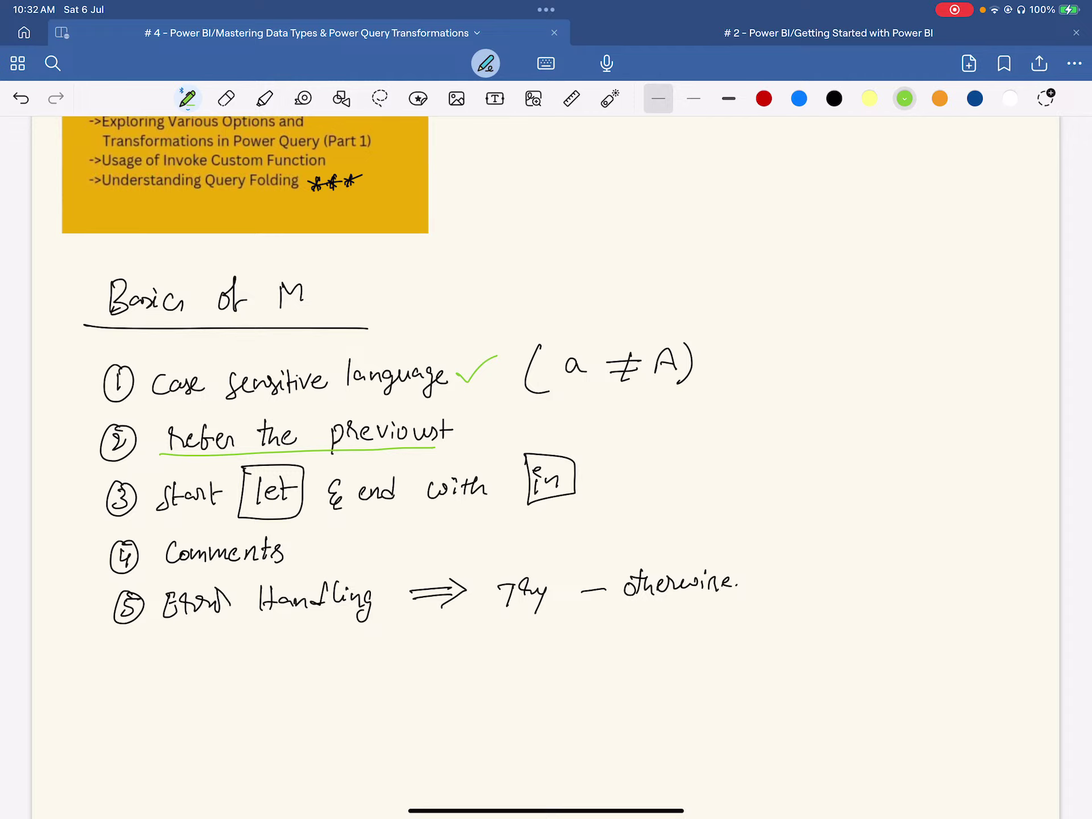
- Switch back to Power Query Editor and open the M code of the Transaction Details query
key("super+Tab")
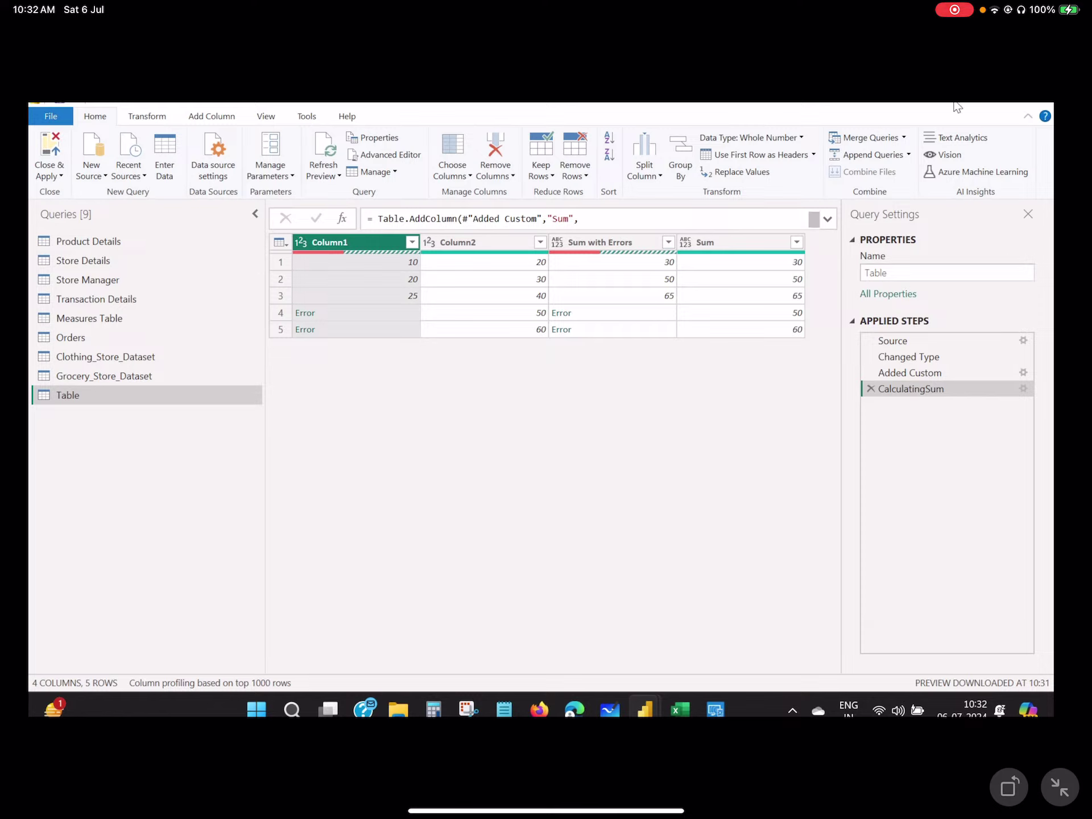
left_click(108, 300)
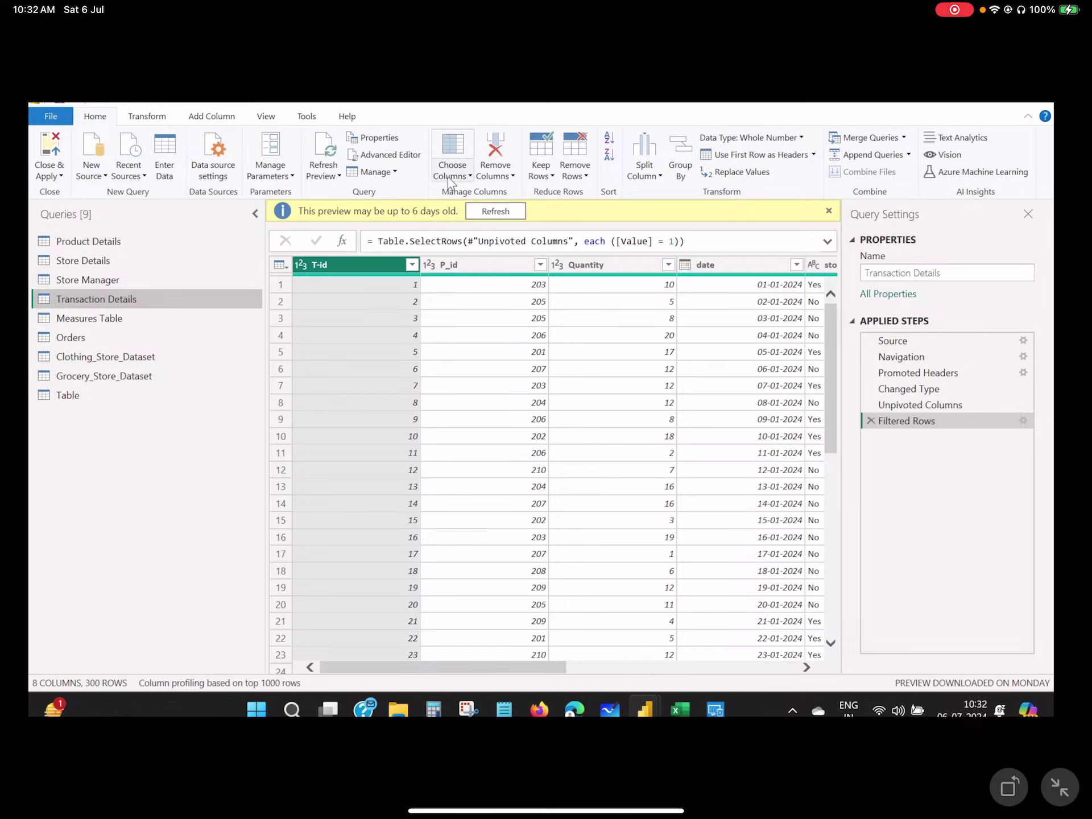
left_click(392, 154)
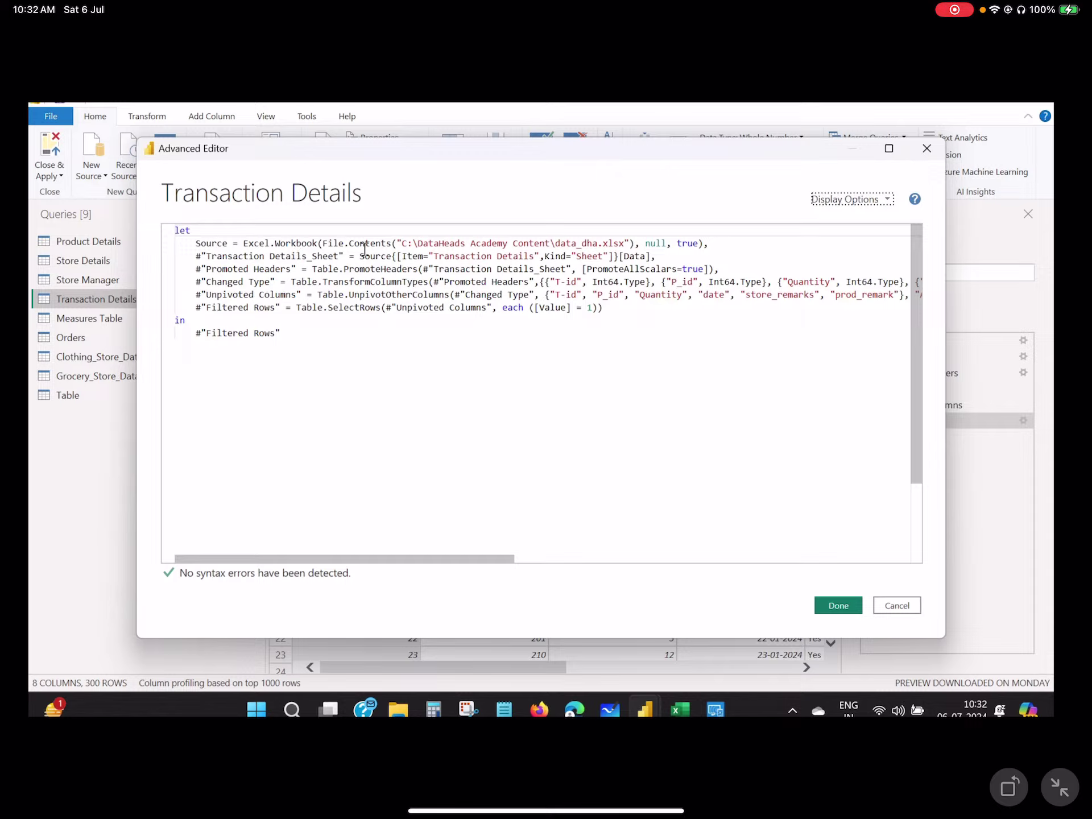
- Examine how the Transaction Details_Sheet and Promoted Headers steps each refer to the step before them in the code
left_click_drag(184, 244, 580, 245)
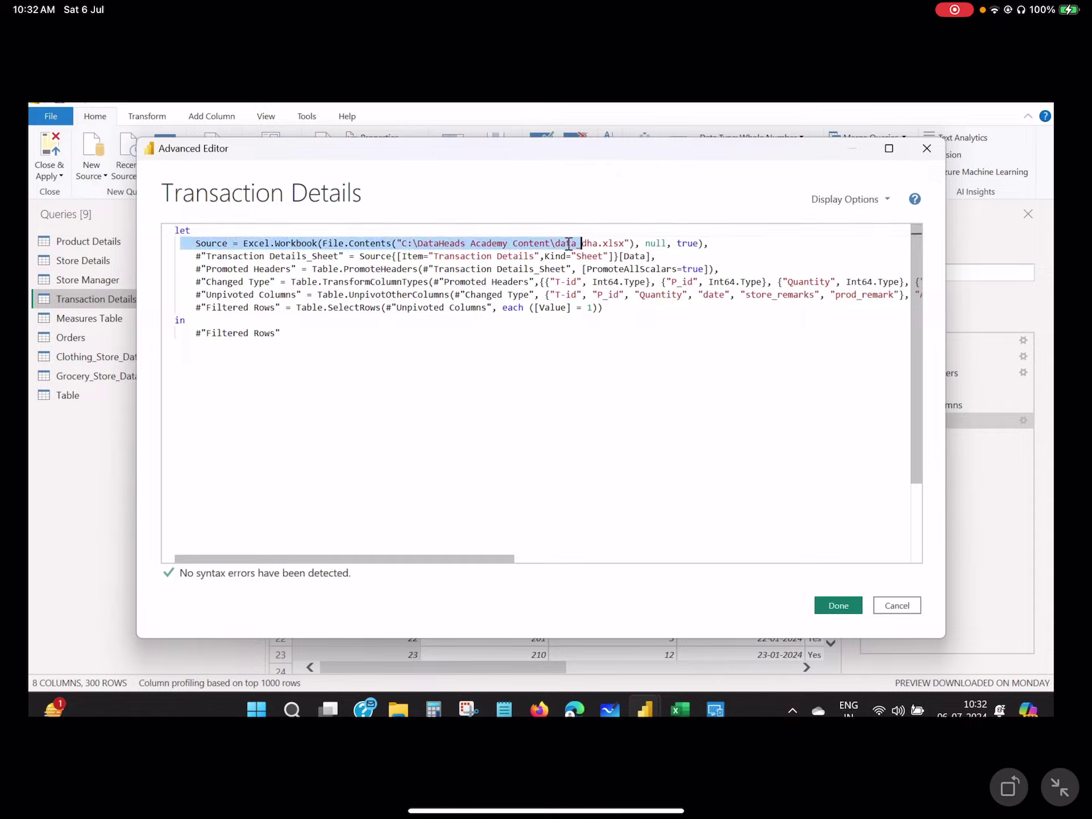
left_click(393, 257)
double_click(394, 258)
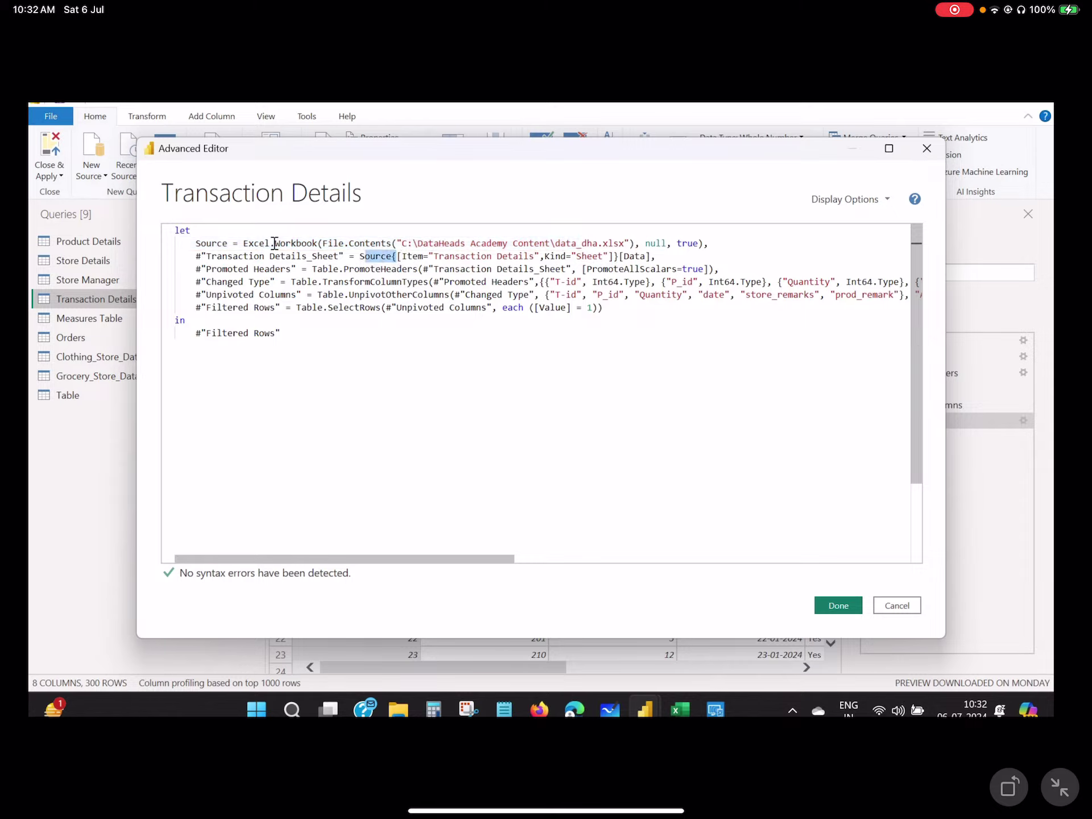
left_click(401, 257)
left_click_drag(402, 257, 476, 257)
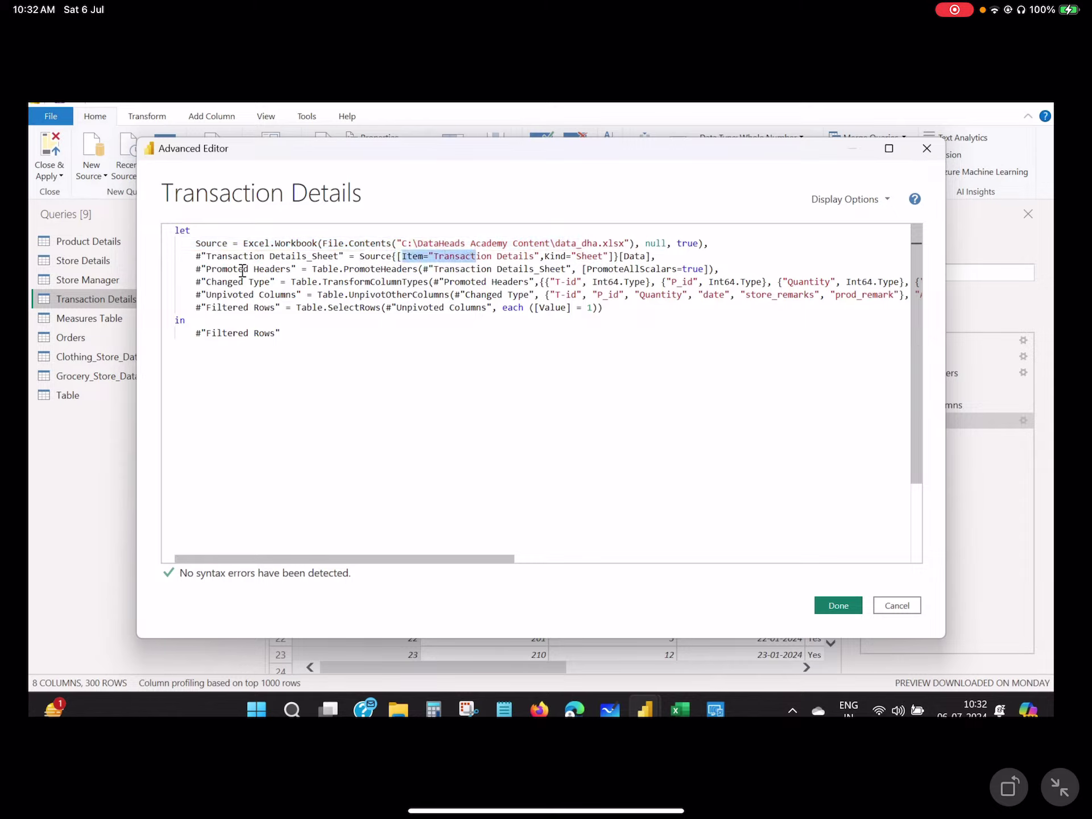
left_click(309, 269)
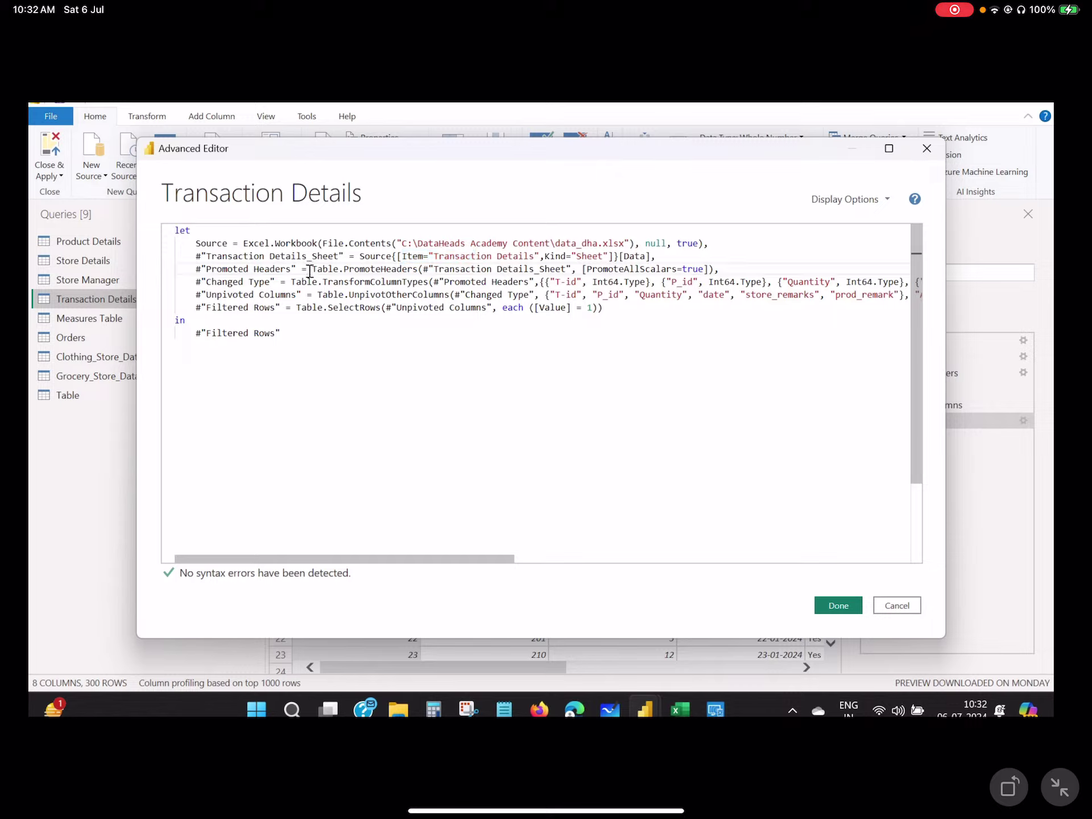
left_click_drag(573, 270, 423, 269)
double_click(309, 254)
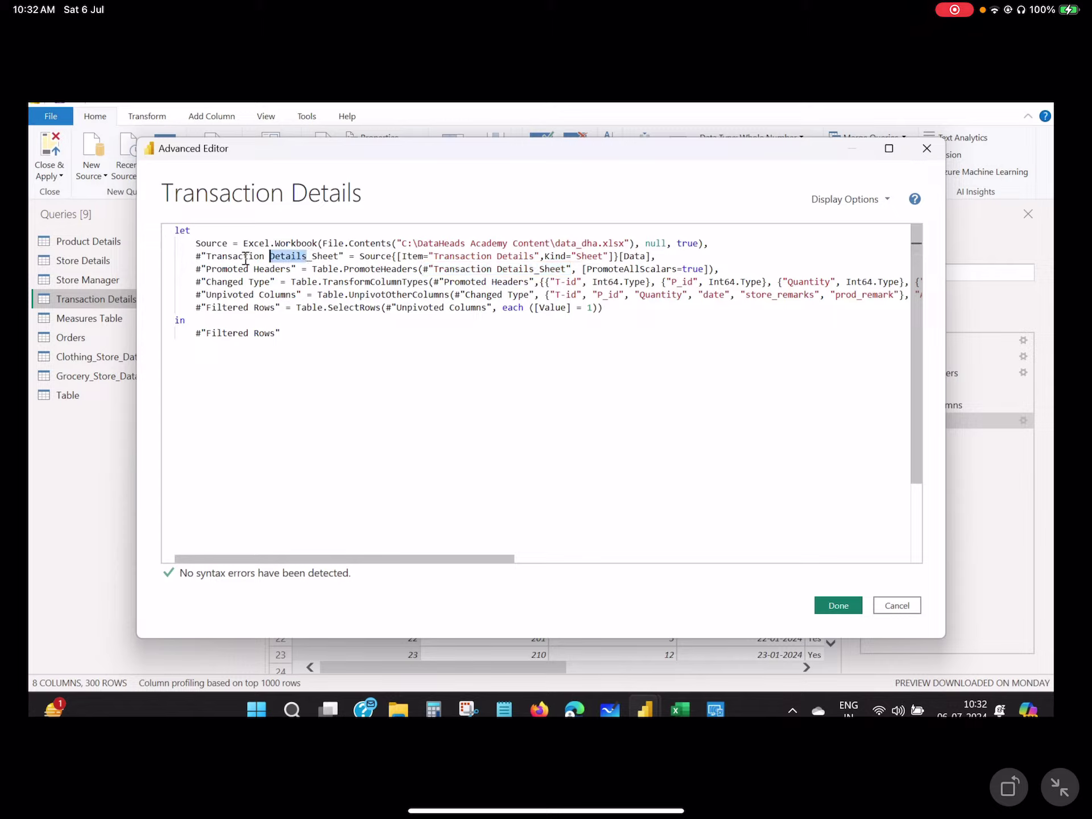
- Examine how the Changed Type step refers to Promoted Headers and the Unpivoted Columns step refers to Changed Type in the code
left_click_drag(309, 254, 181, 256)
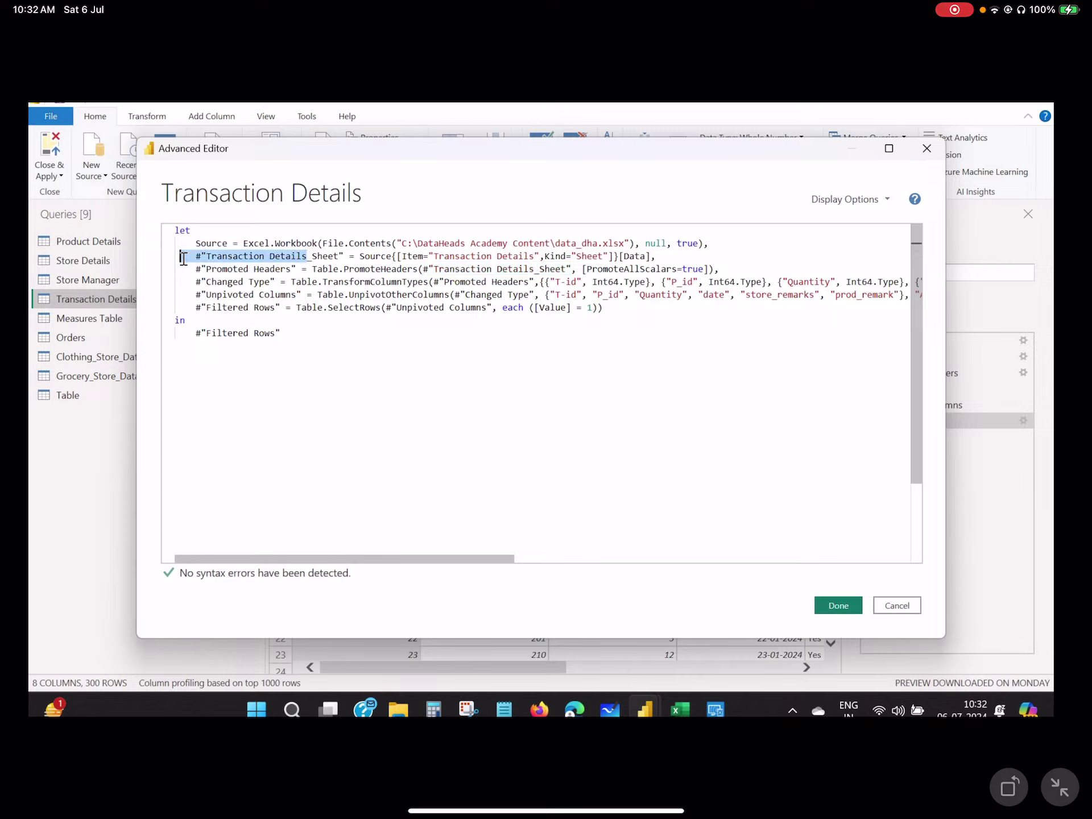
left_click(366, 282)
double_click(293, 272)
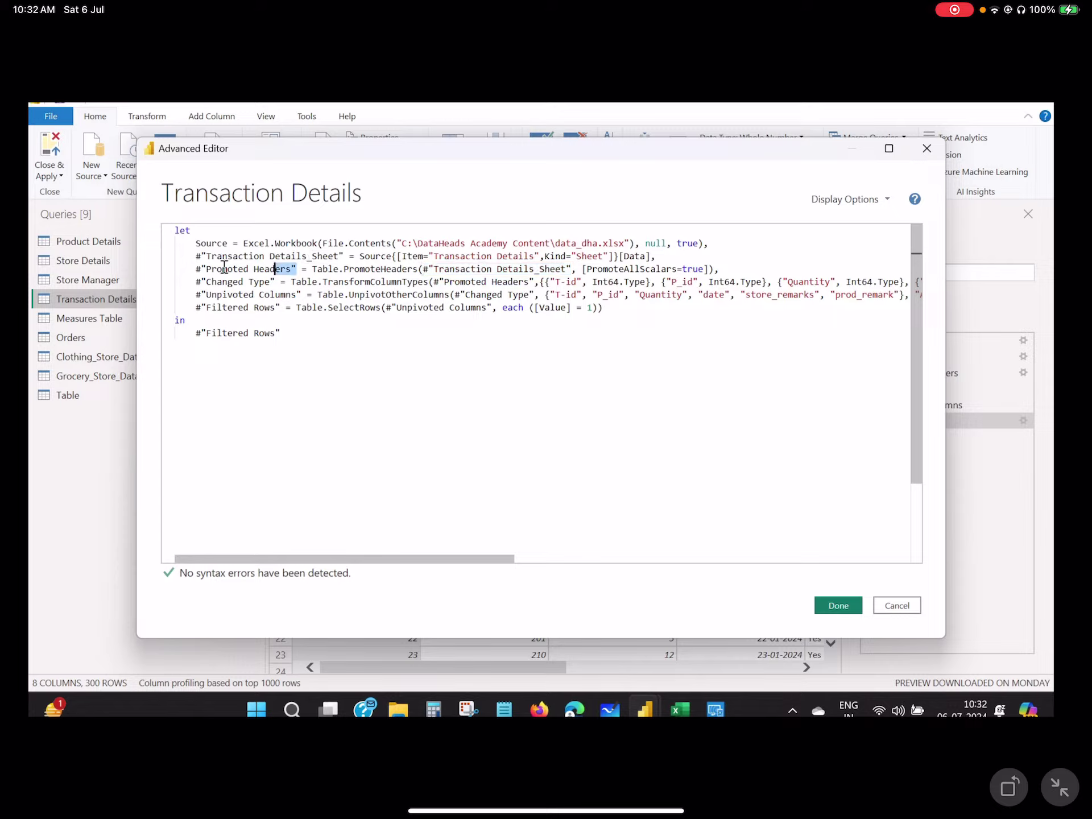
left_click_drag(293, 272, 194, 270)
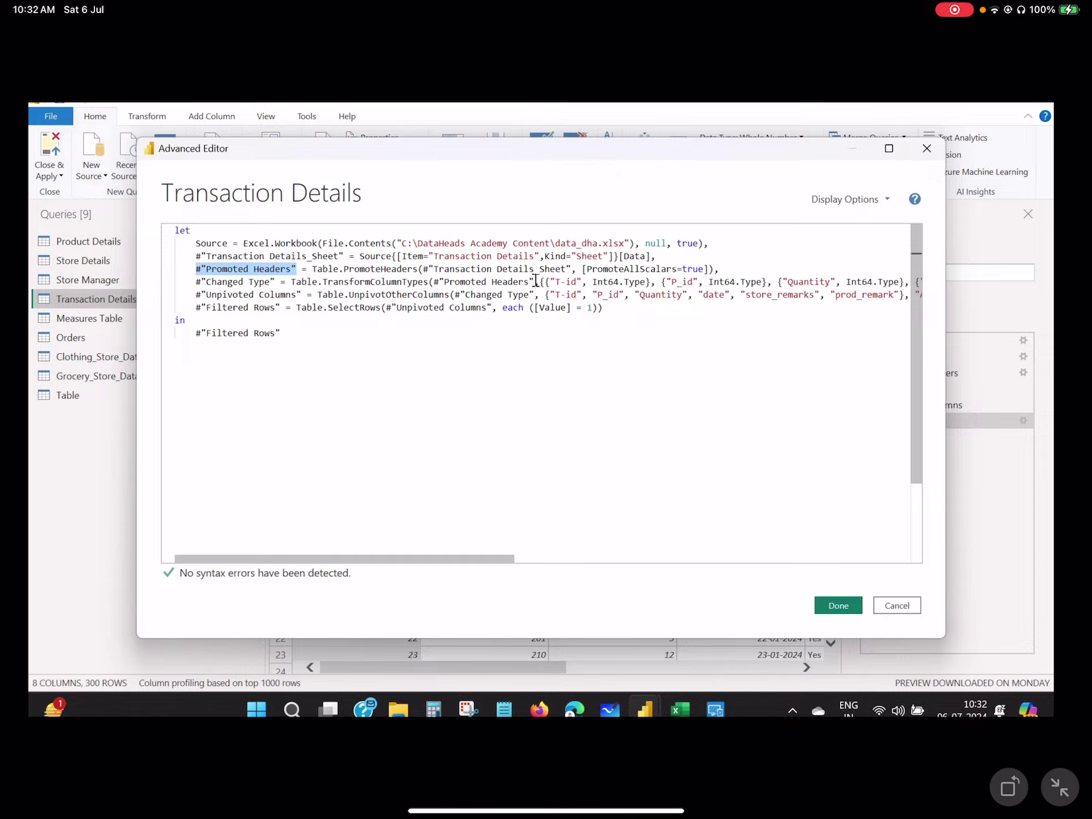
left_click_drag(539, 281, 423, 283)
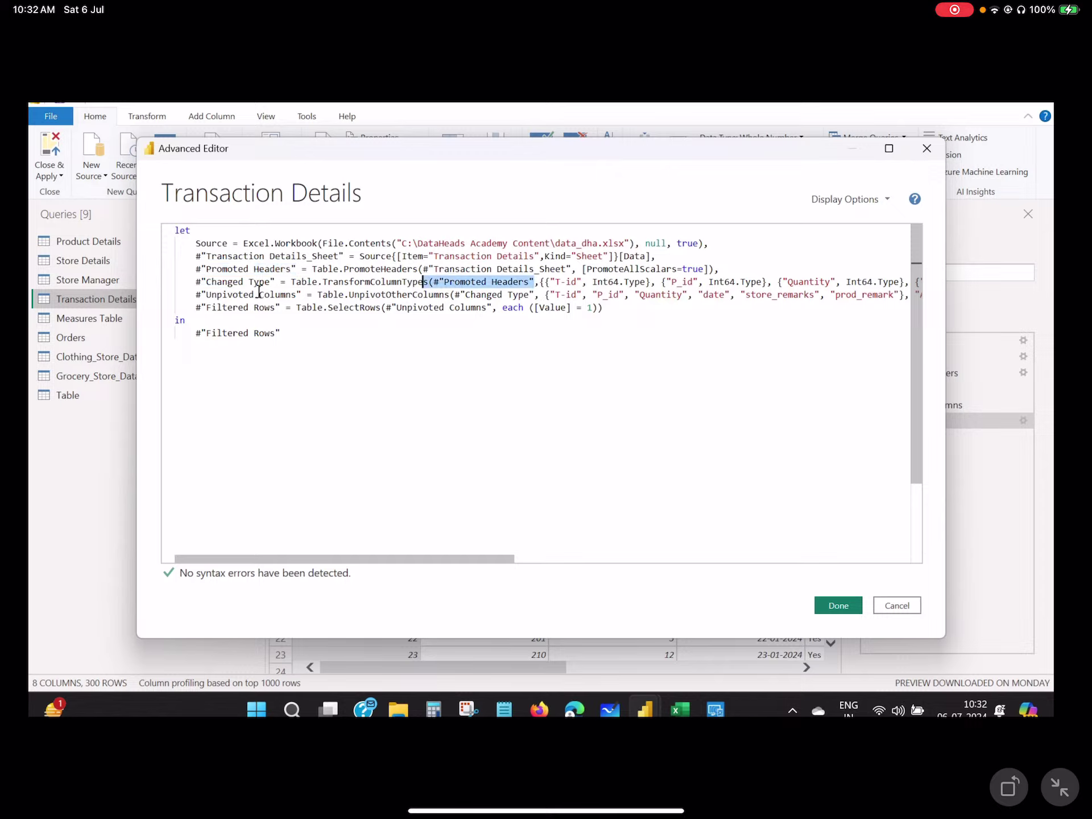
left_click(301, 296)
left_click_drag(302, 295, 291, 296)
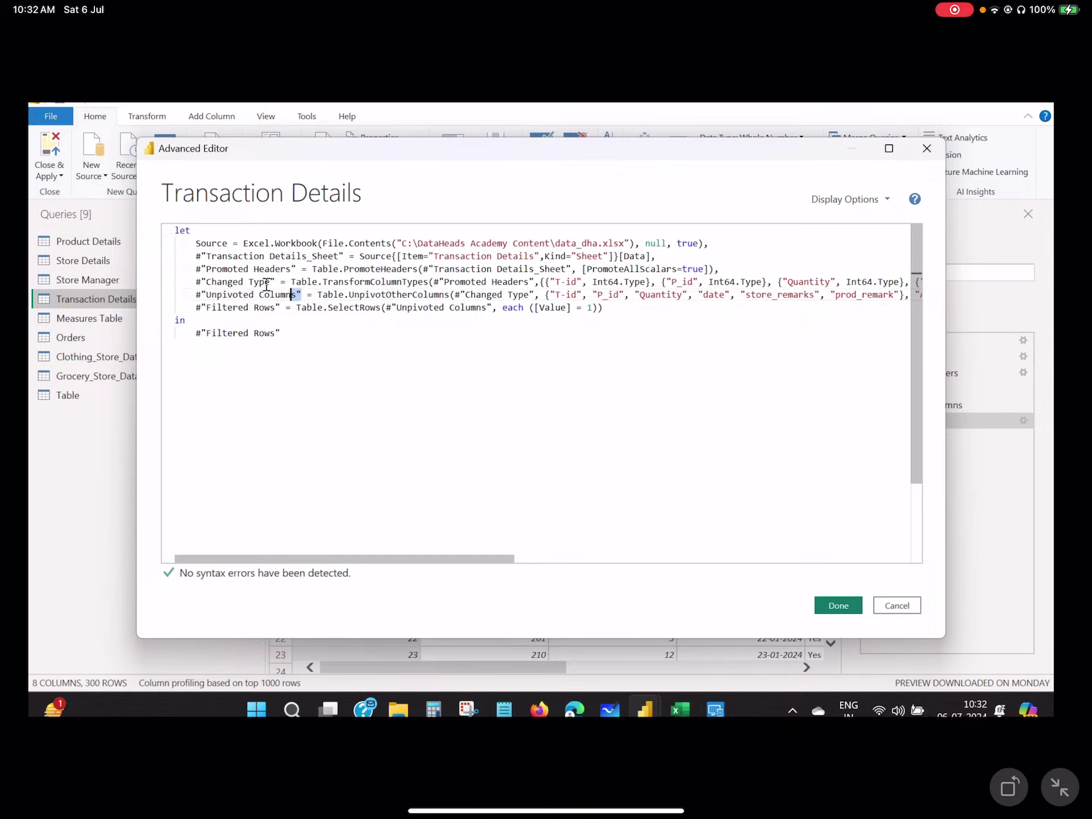
left_click_drag(531, 295, 460, 296)
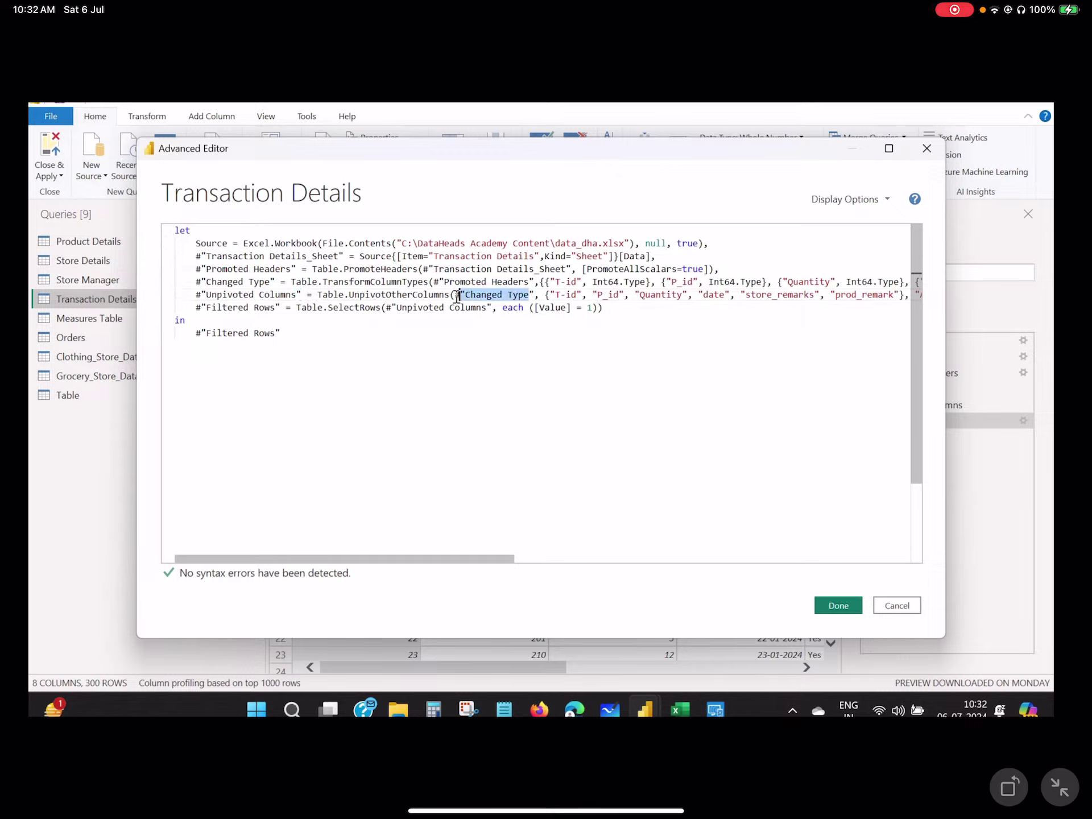
- Replace the step name after the final in with #"Changed Type" and apply the Transaction Details query code
left_click(217, 281)
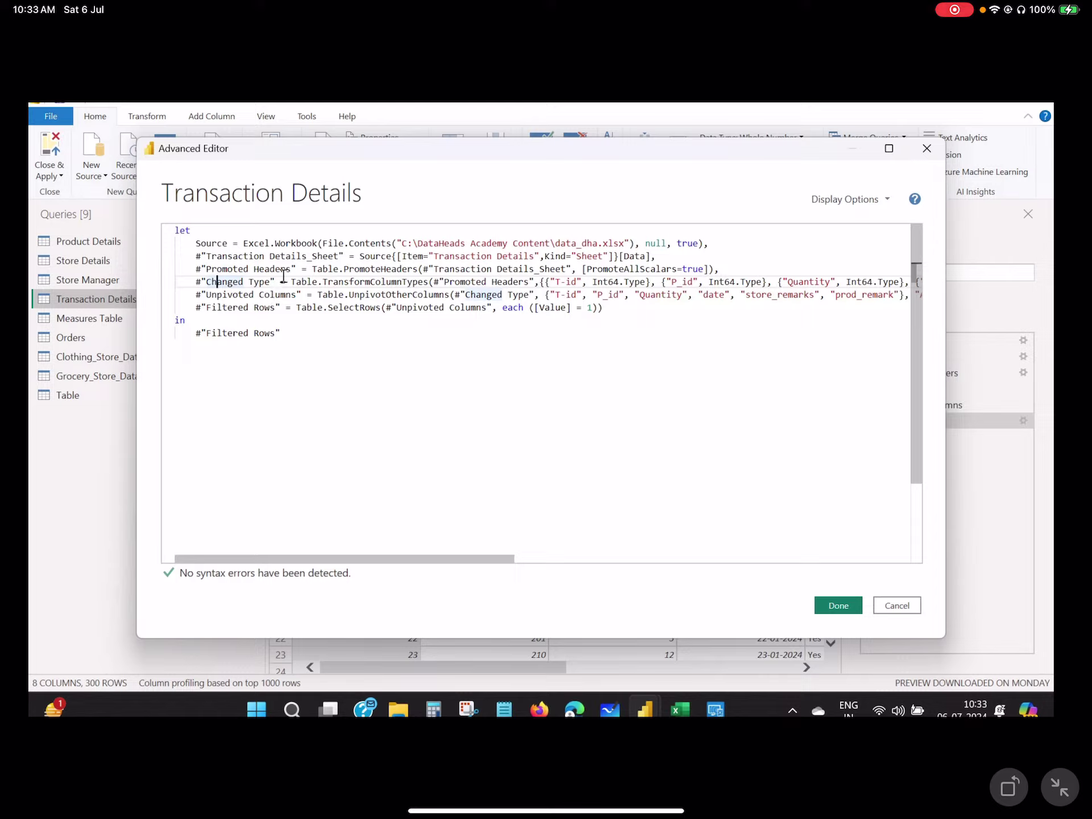
left_click_drag(280, 283, 190, 283)
key("ctrl+c")
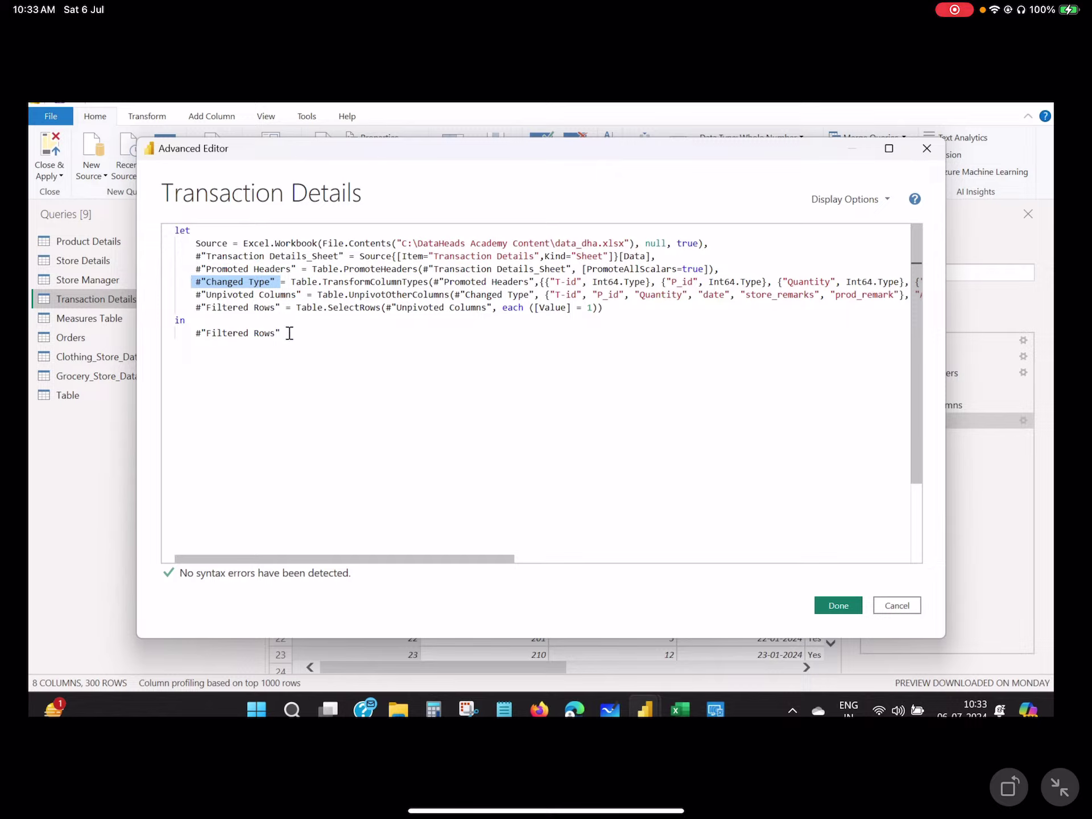
left_click_drag(288, 333, 190, 334)
key("ctrl+v")
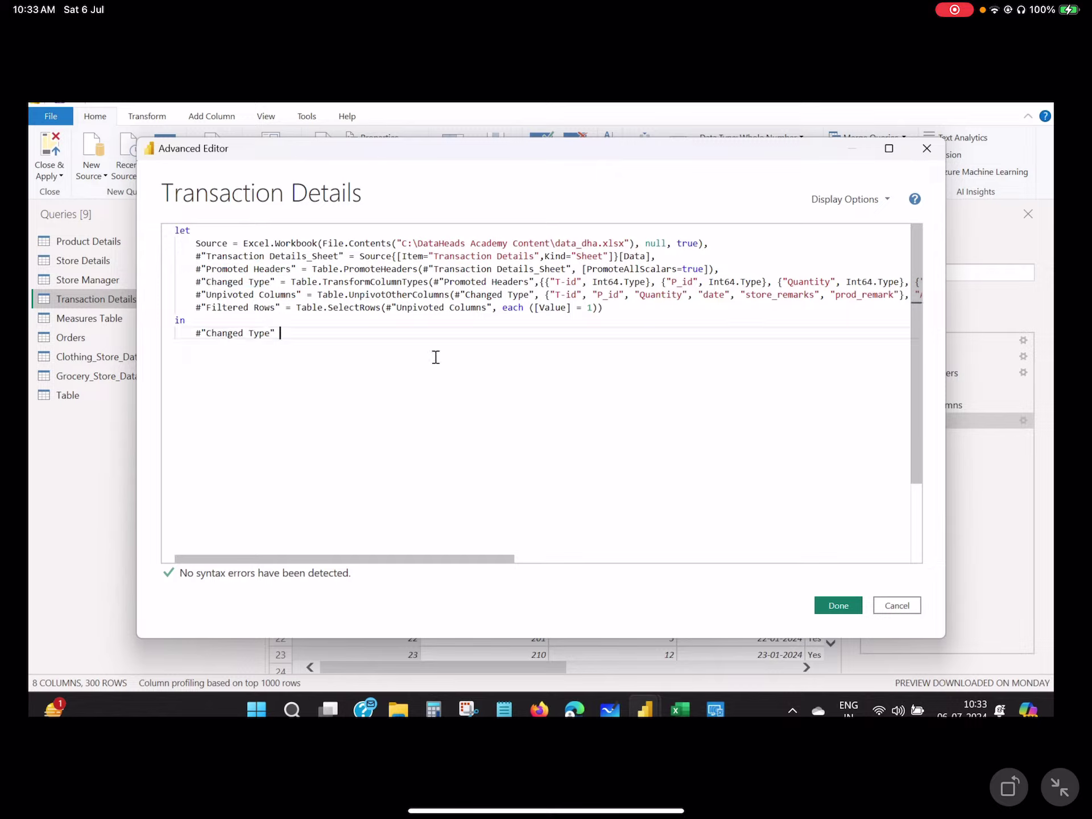
left_click(833, 604)
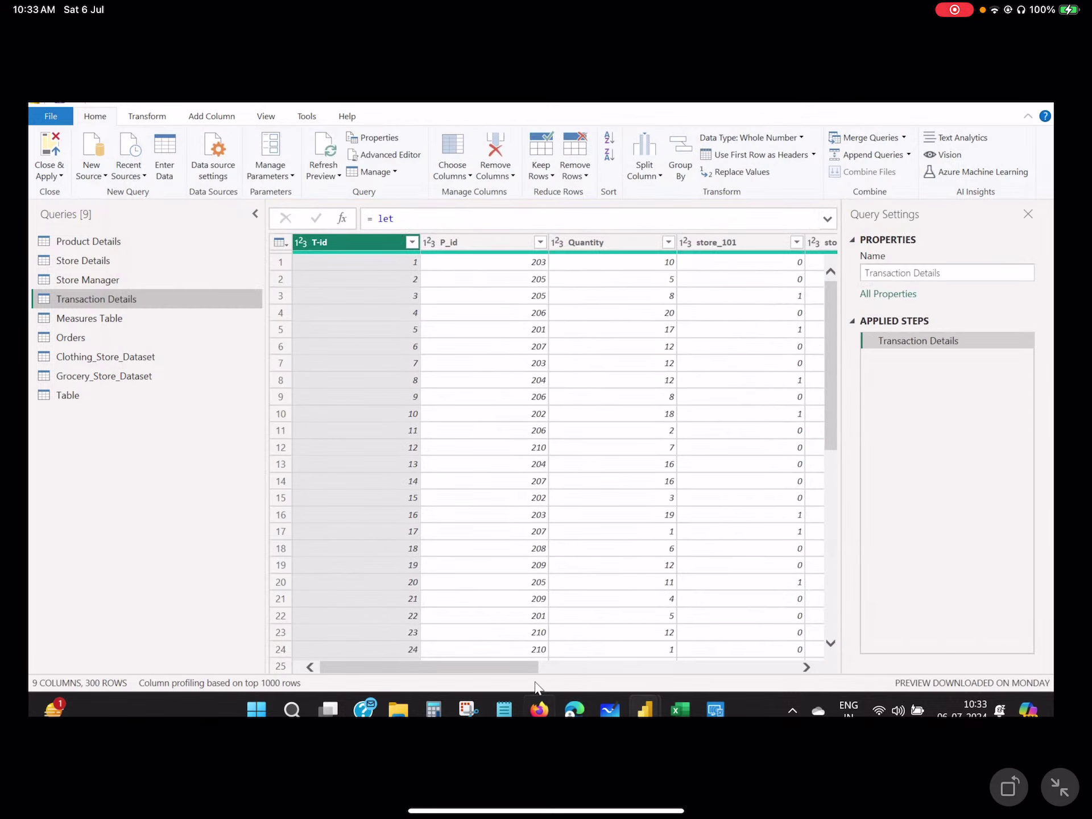
- Inspect the store_101, store_102 and store_103 columns in the Transaction Details preview
left_click_drag(517, 666, 809, 651)
left_click_drag(742, 663, 548, 660)
left_click(575, 250)
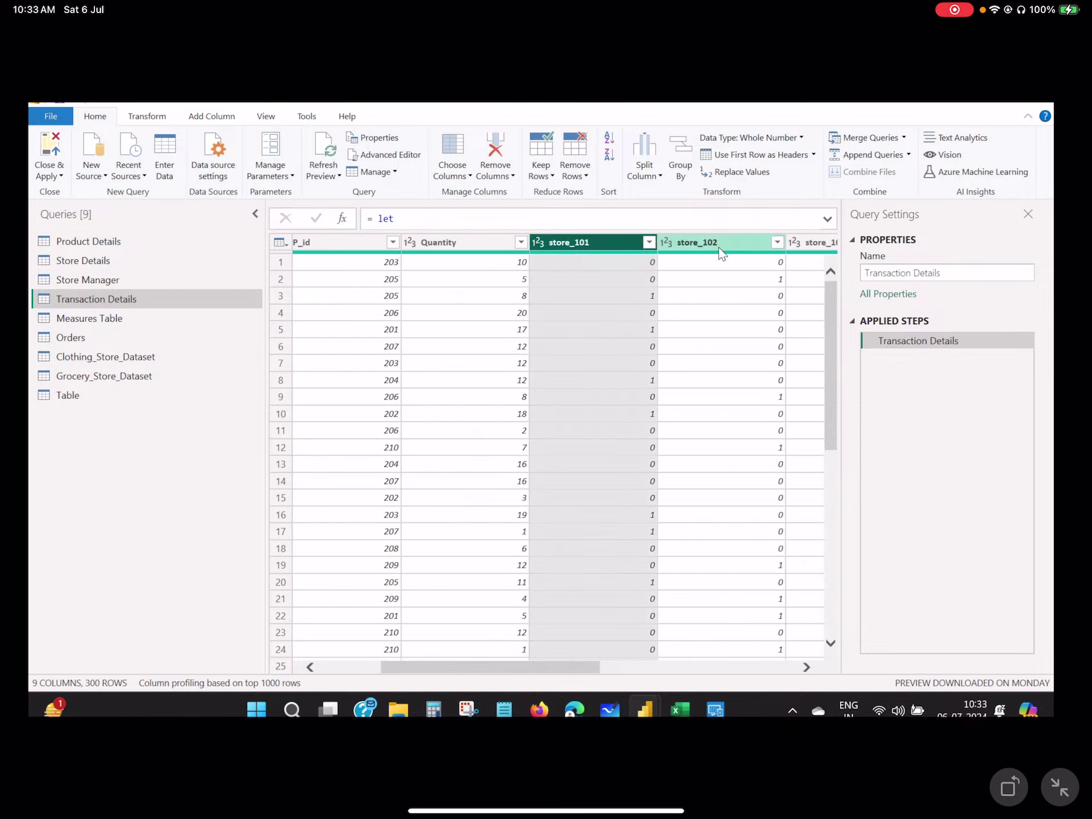
left_click(723, 246)
left_click_drag(553, 667, 615, 667)
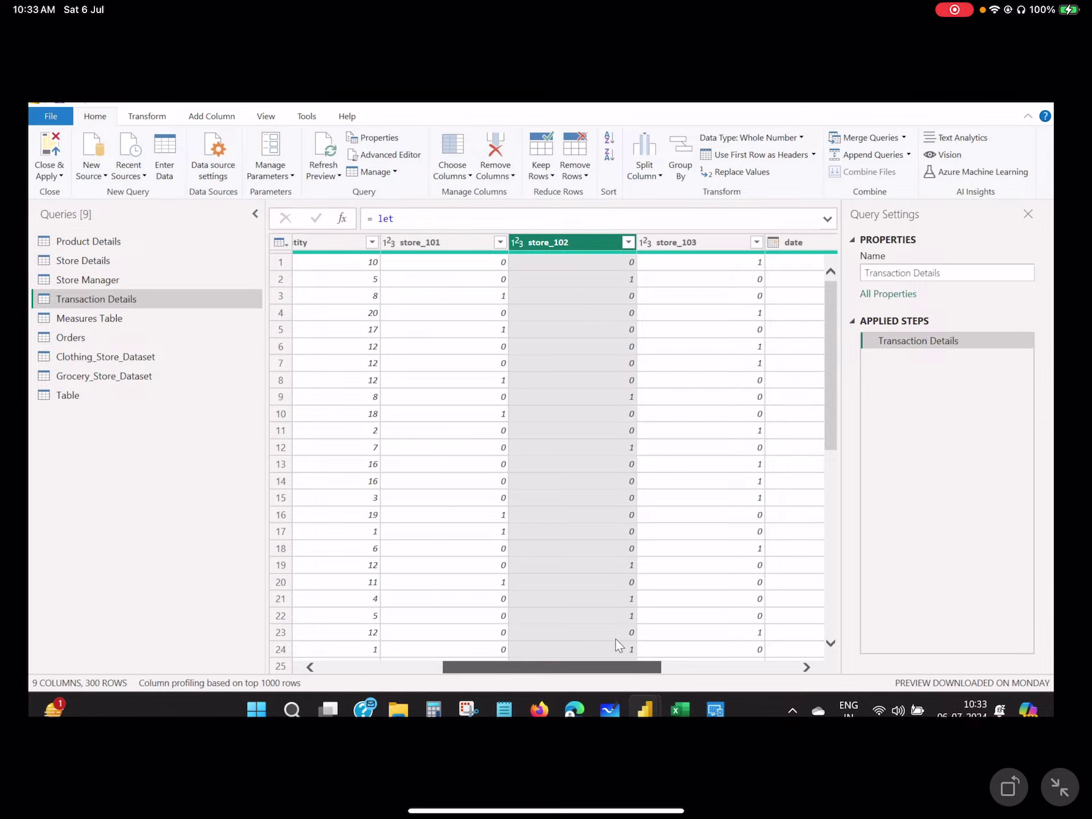
left_click(675, 242)
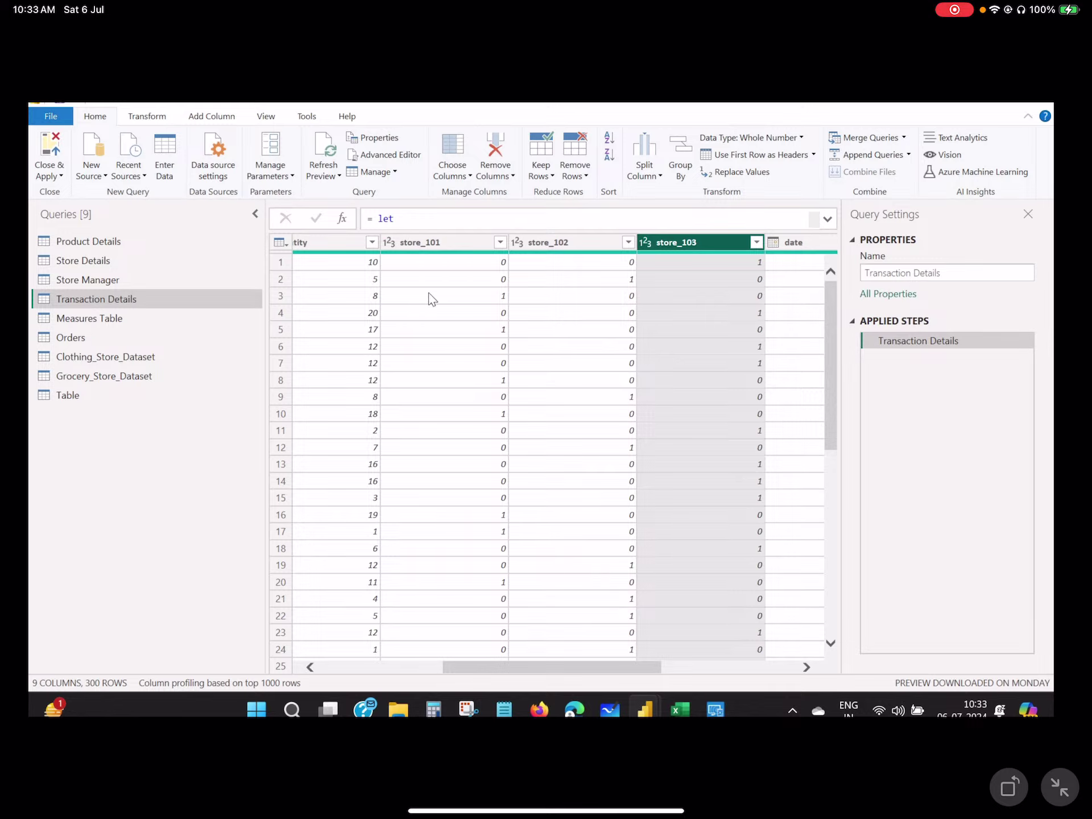
- Reopen the Transaction Details query code and copy the #"Unpivoted Columns" step name
left_click(390, 154)
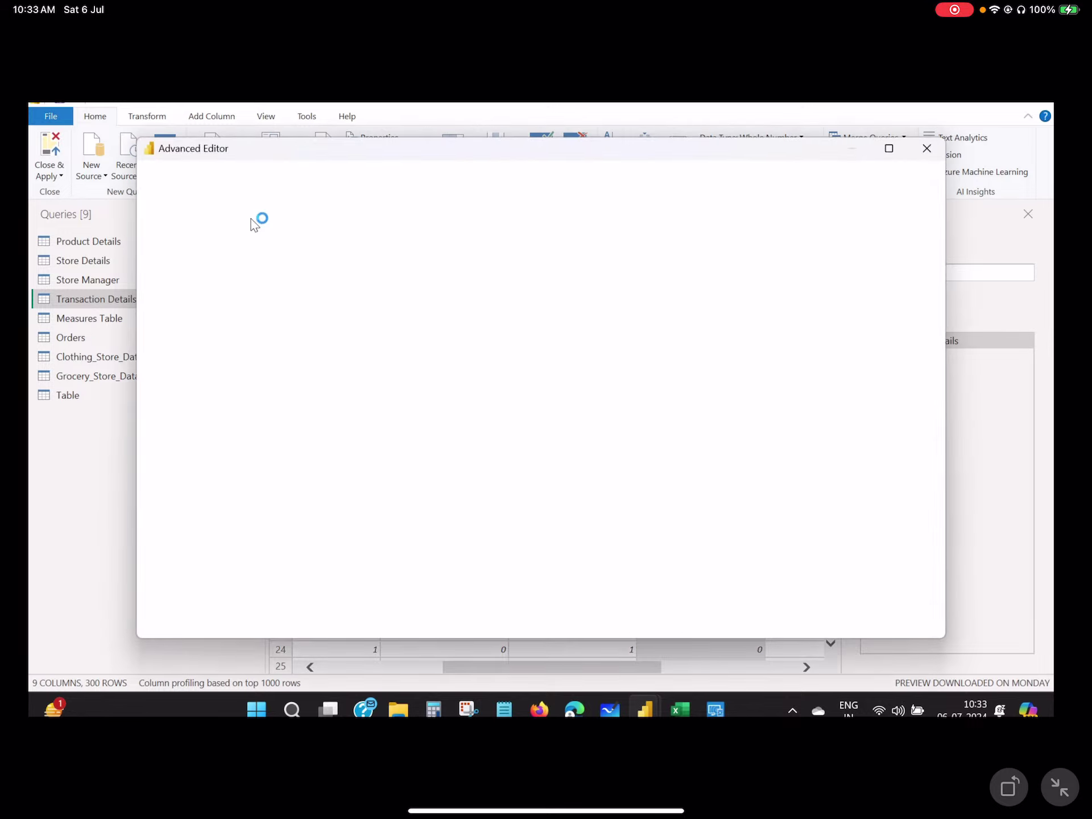
left_click_drag(203, 261, 196, 334)
left_click(285, 311)
left_click(217, 268)
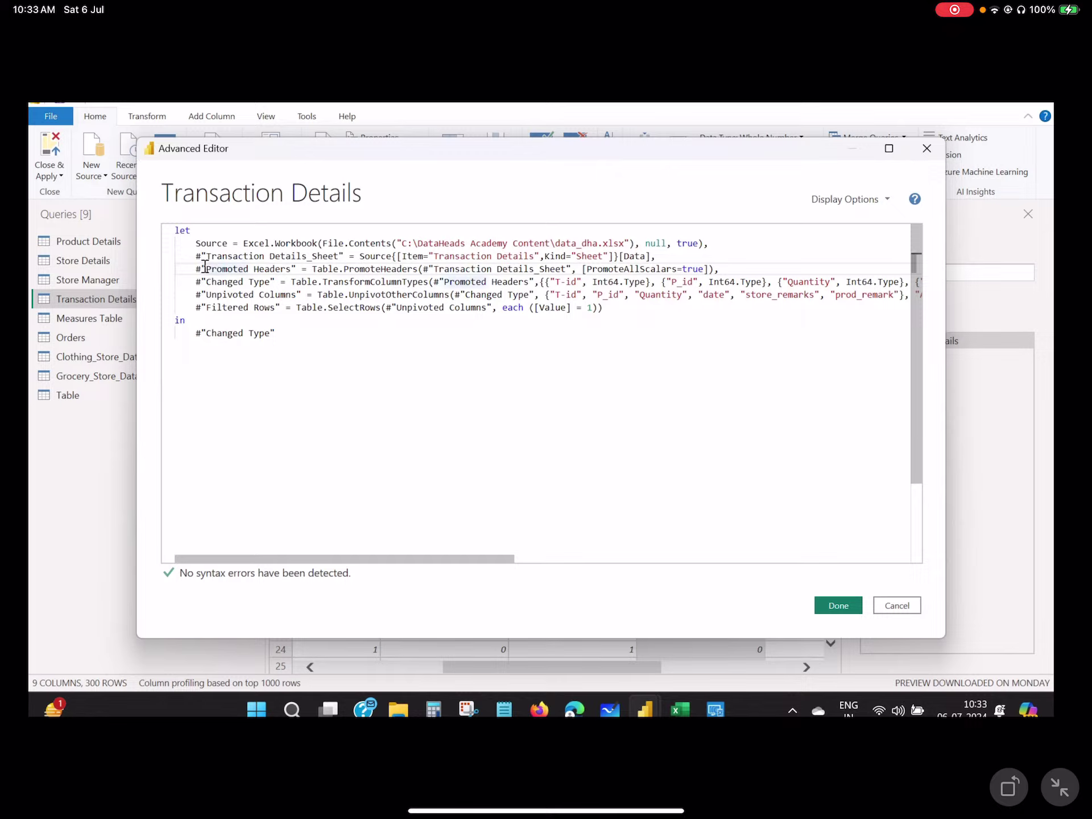
left_click_drag(196, 294, 302, 294)
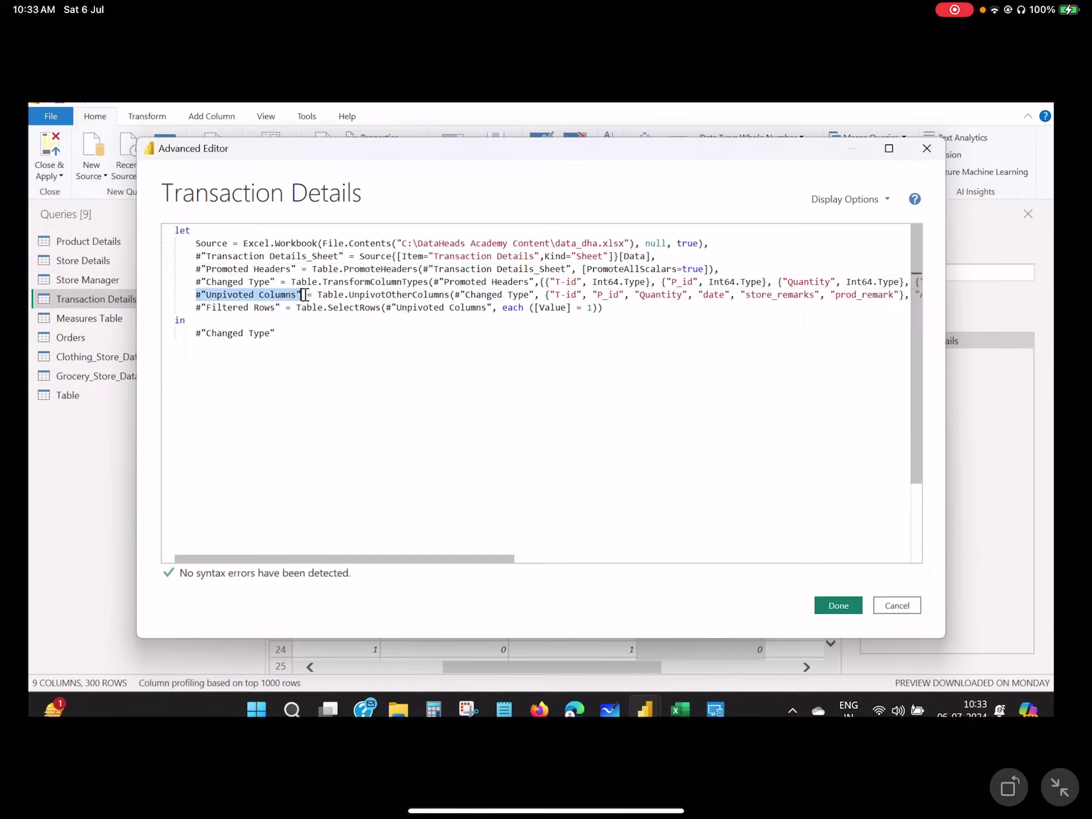
left_click(288, 335)
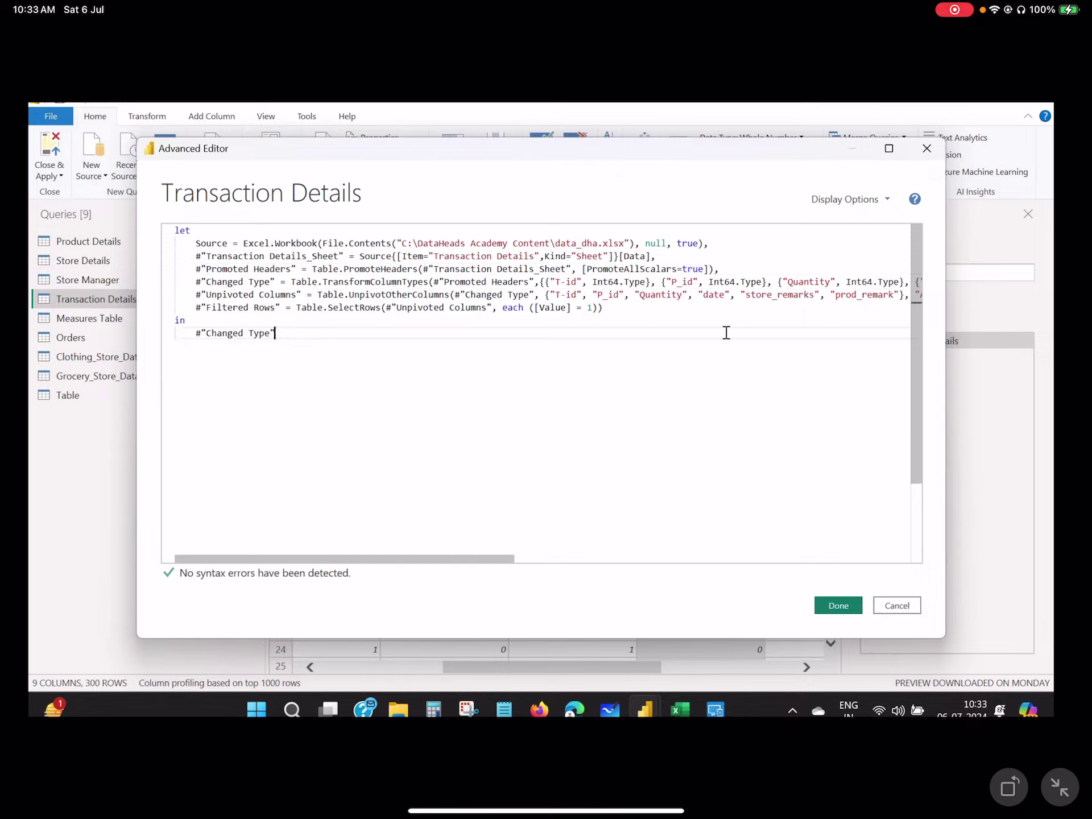
left_click(280, 308)
left_click_drag(271, 308, 197, 310)
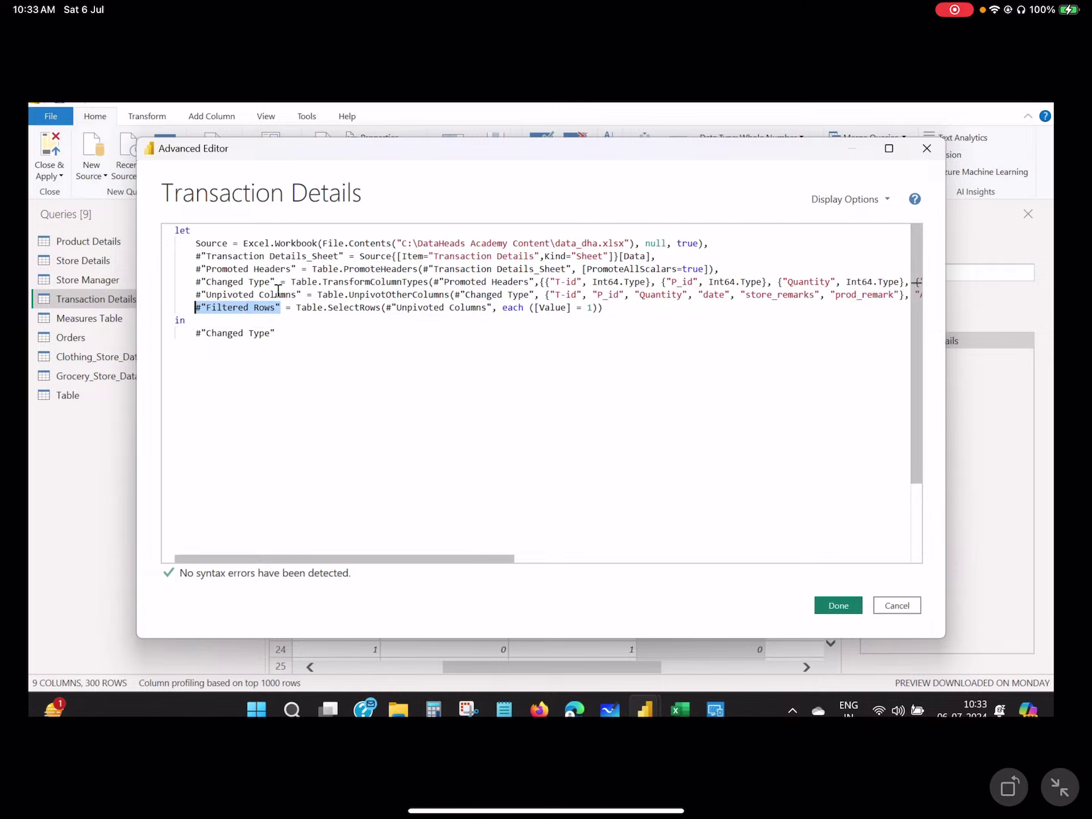
left_click(307, 295)
left_click(190, 297, "shift")
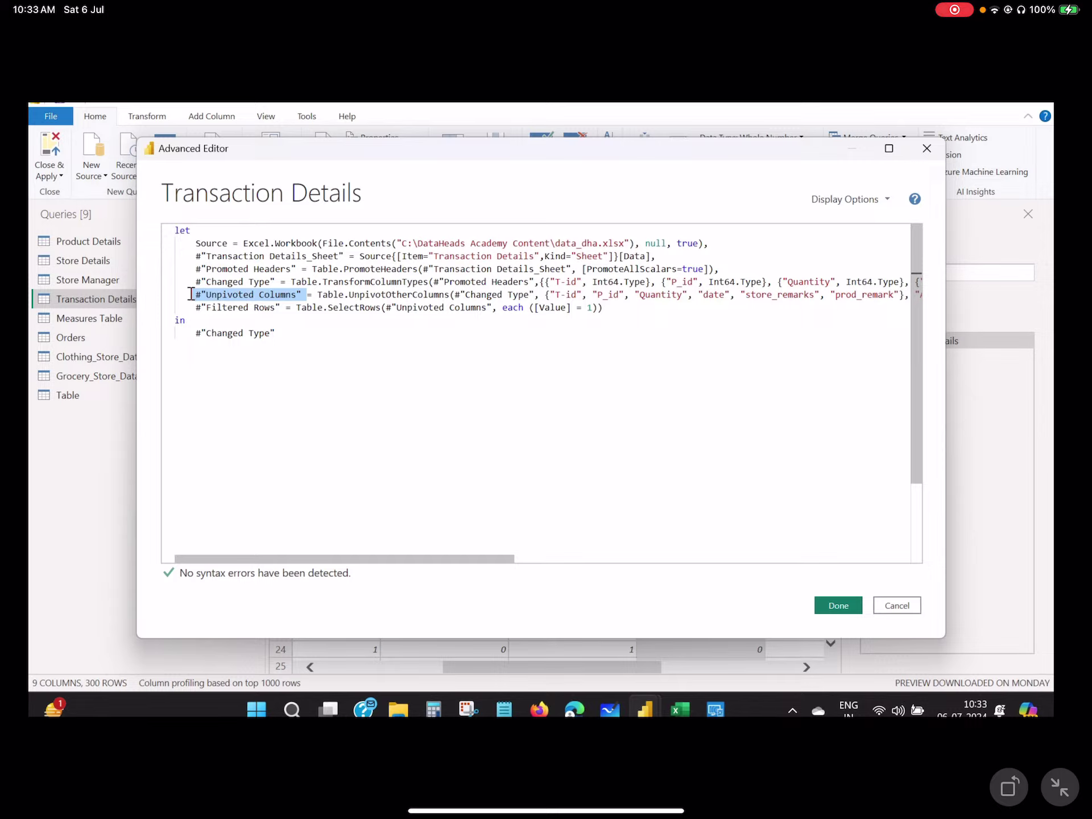
key("ctrl+c")
left_click_drag(302, 334, 195, 334)
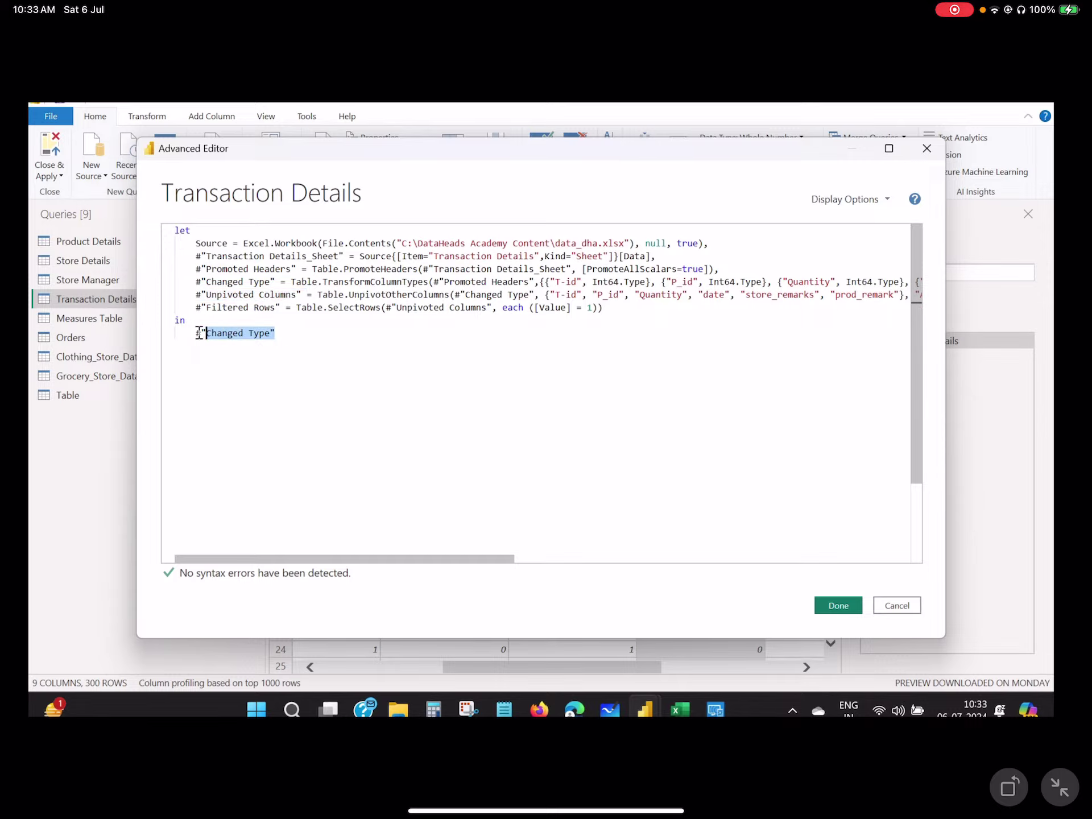
left_click(195, 332)
key("ctrl+v")
key("shift+End")
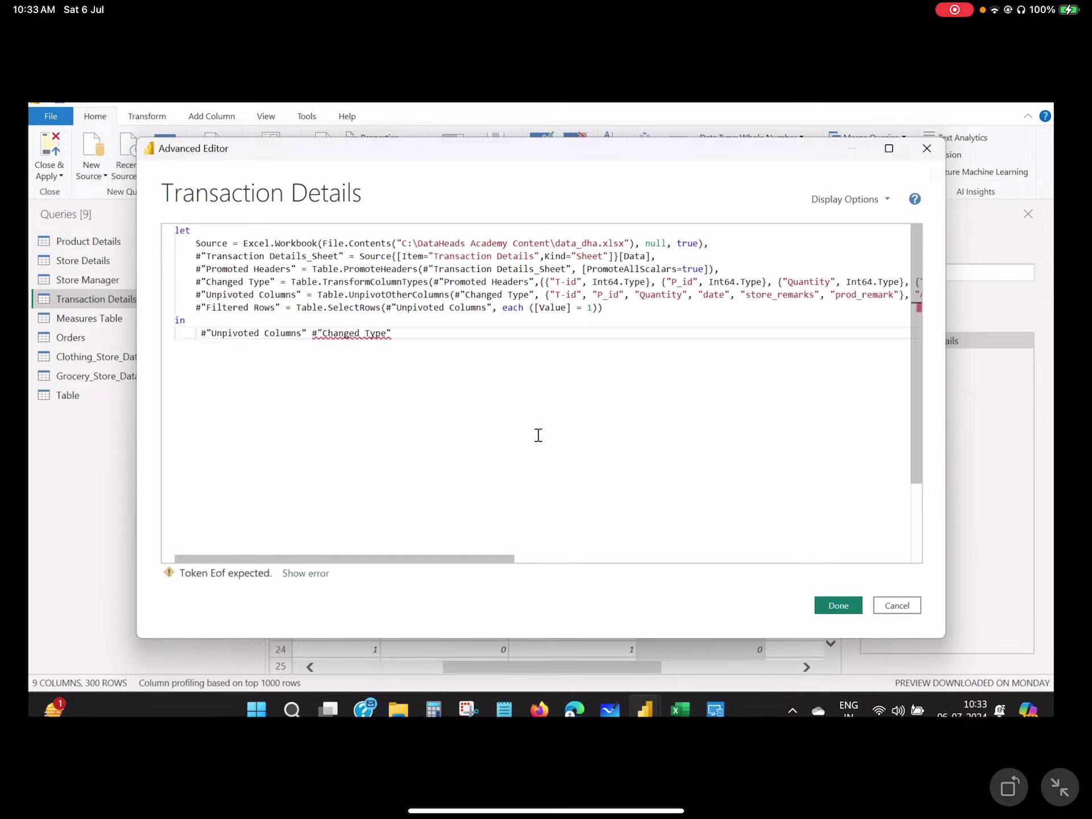
key("ctrl+z")
left_click_drag(294, 327, 196, 335)
- Make the final in return #"Unpivoted Columns" instead of #"Changed Type", apply the code and select the Attribute column in the preview
left_click(295, 337)
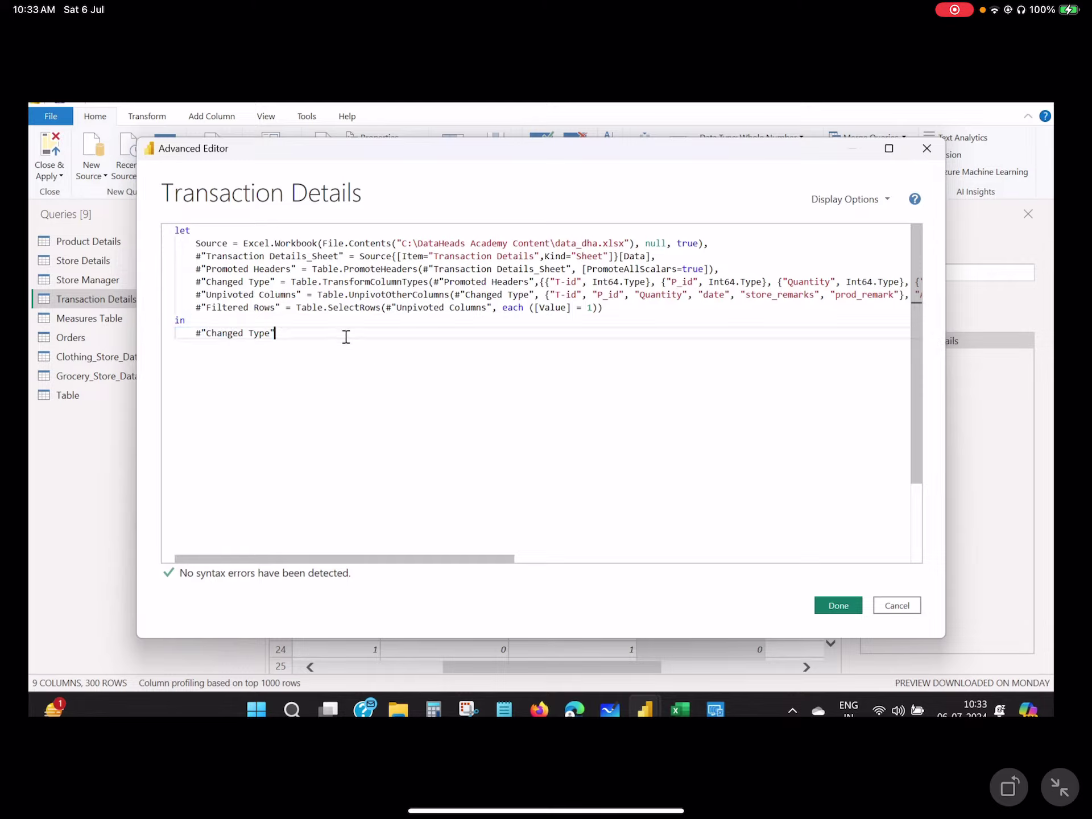
left_click(181, 333, "shift")
key("ctrl+v")
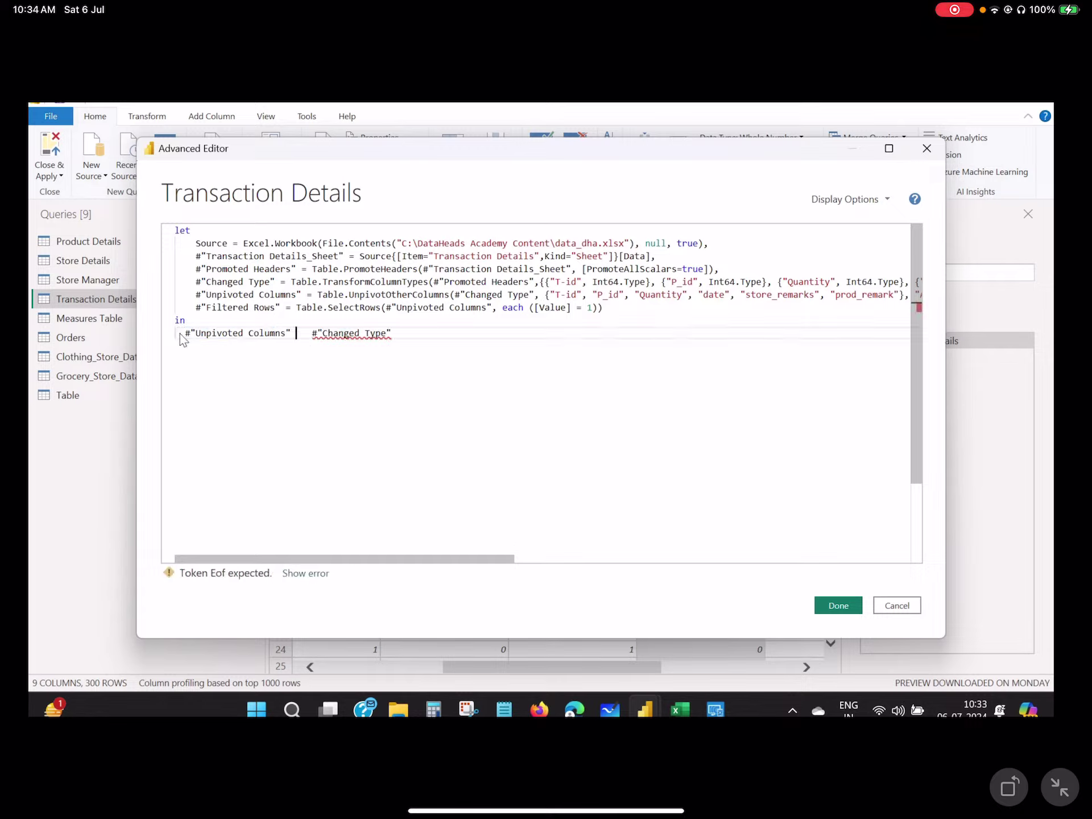
left_click(307, 334, "shift")
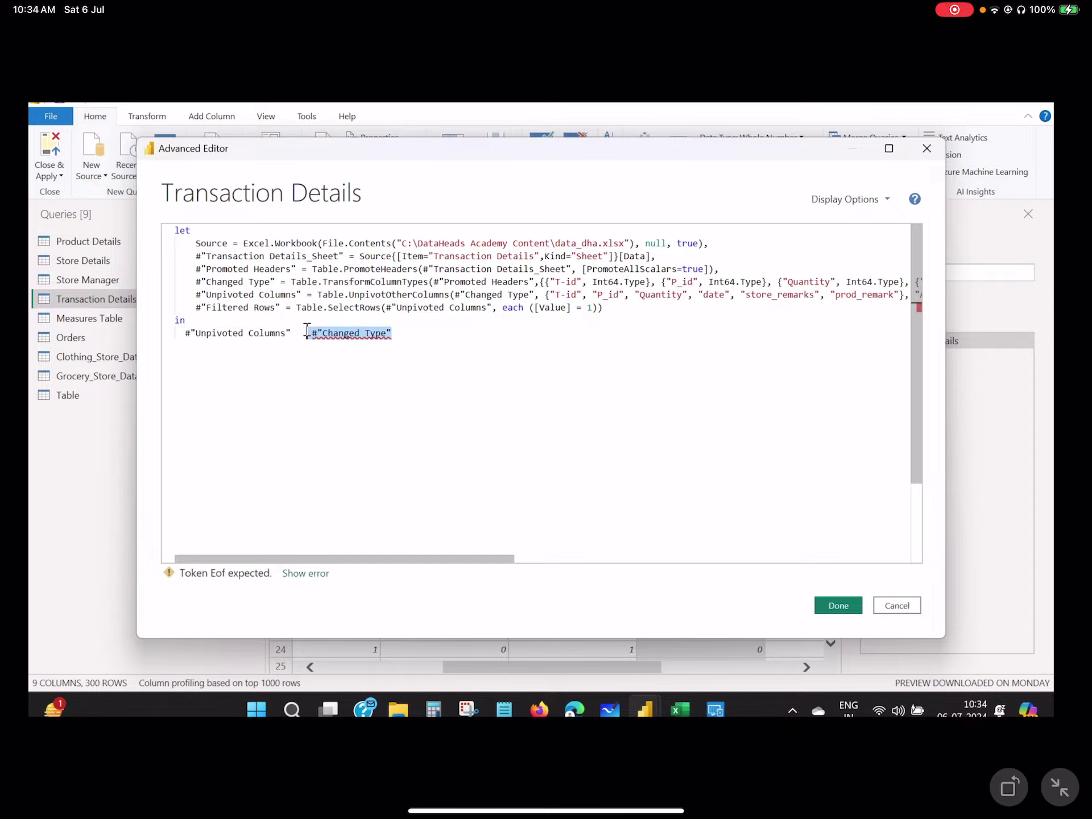
key("Delete")
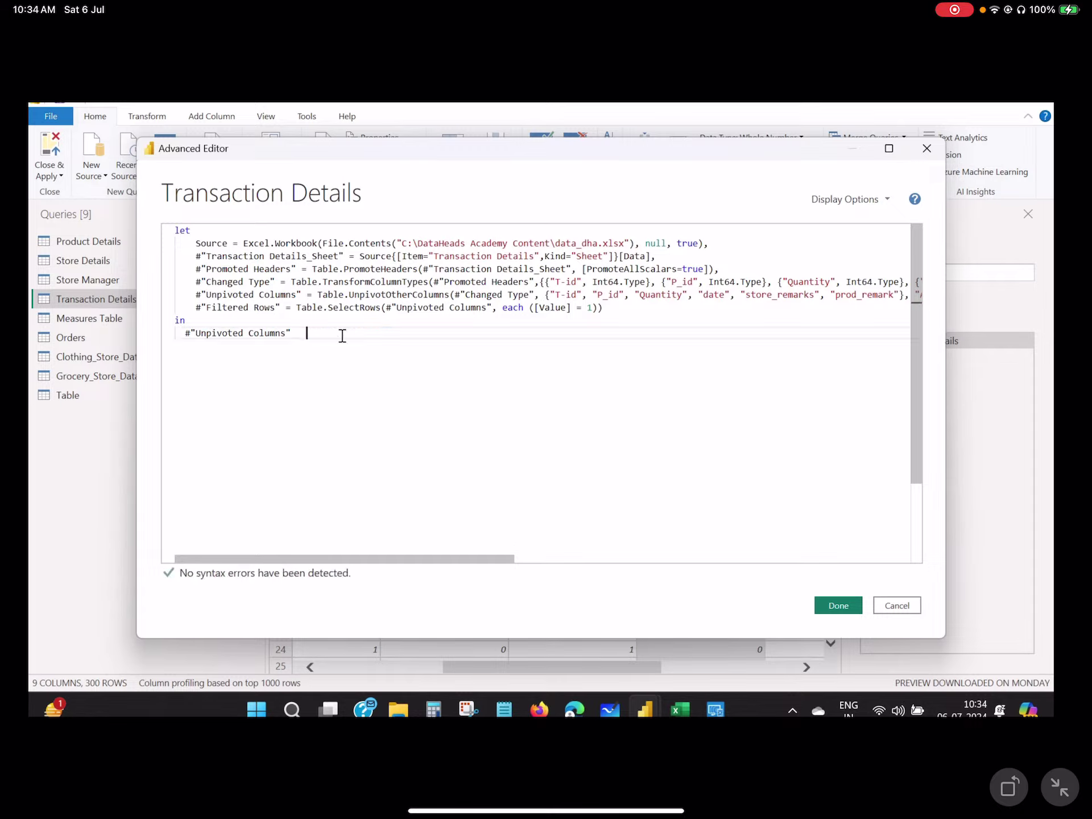
left_click(838, 606)
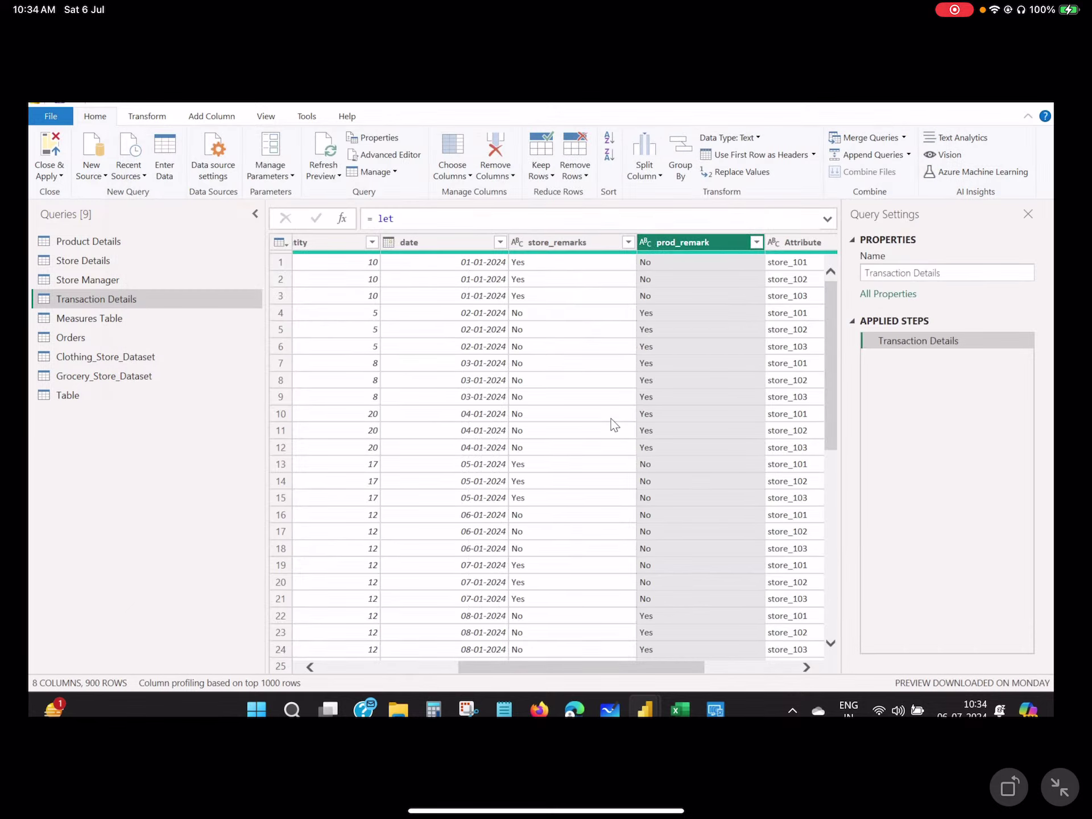
left_click_drag(551, 668, 643, 668)
left_click(601, 245)
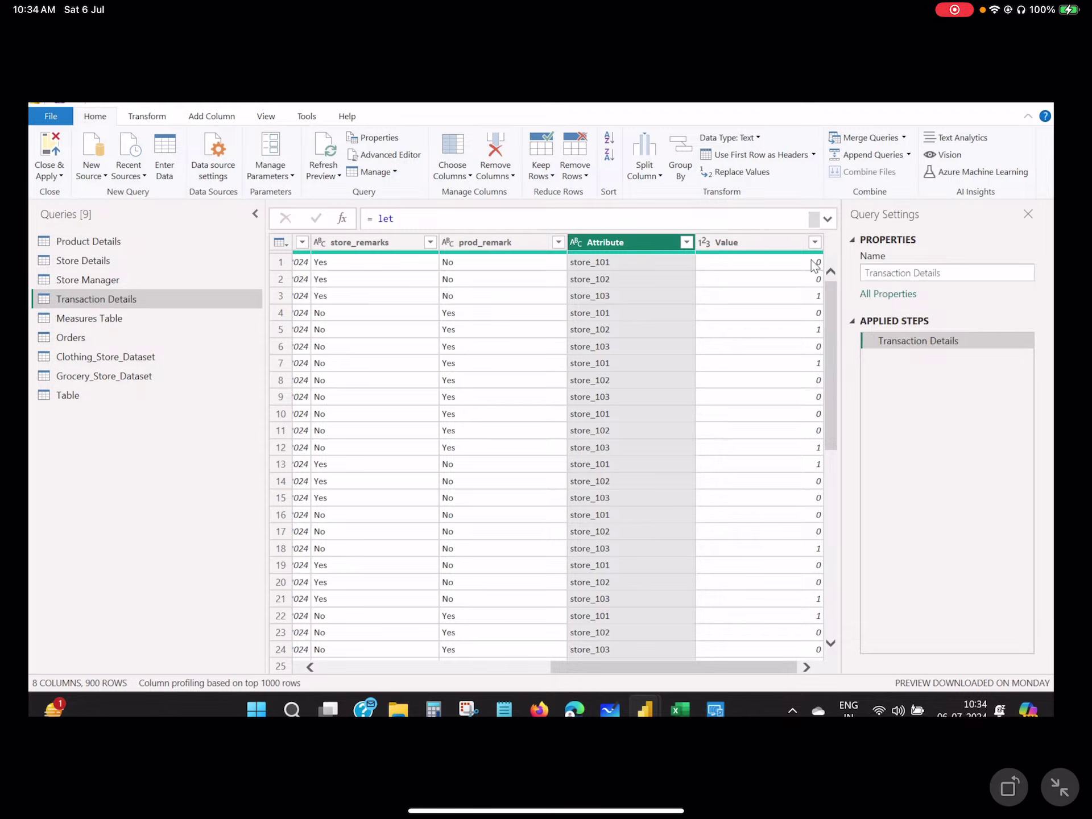
- Reopen the Transaction Details code, copy #"Filtered Rows" over the step name after the final in, and apply it
left_click(381, 155)
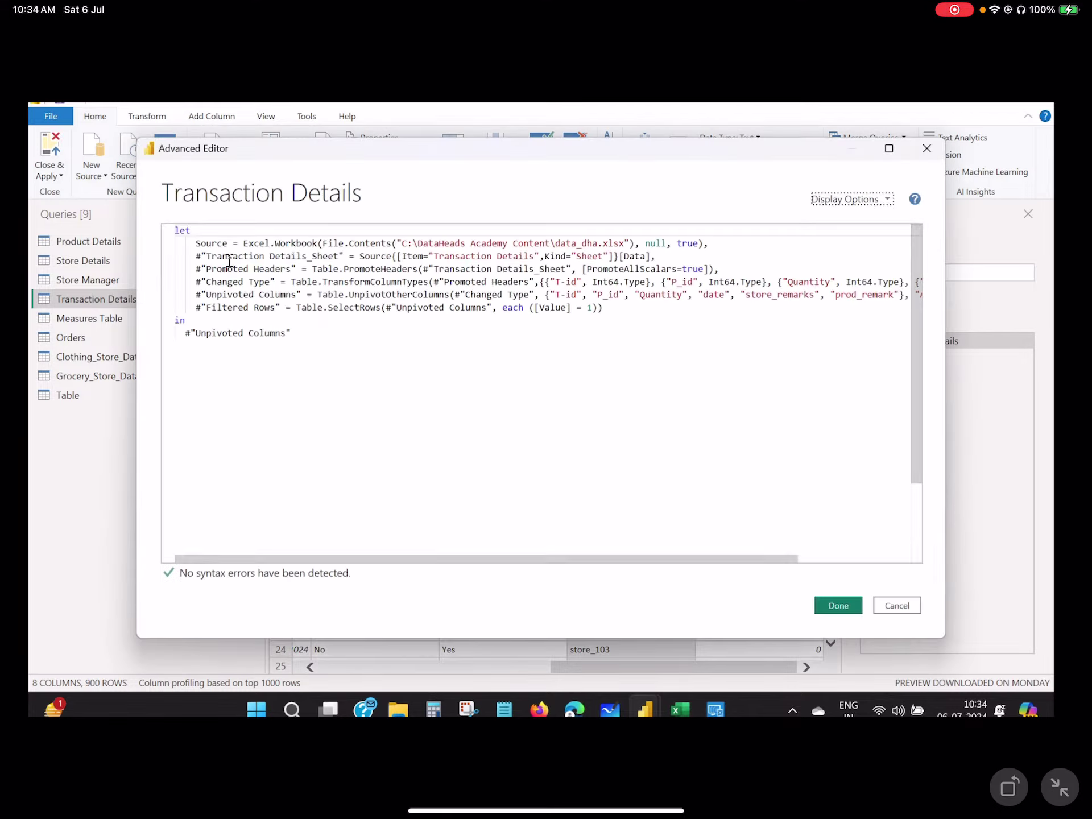
double_click(199, 310)
left_click(292, 320, "shift")
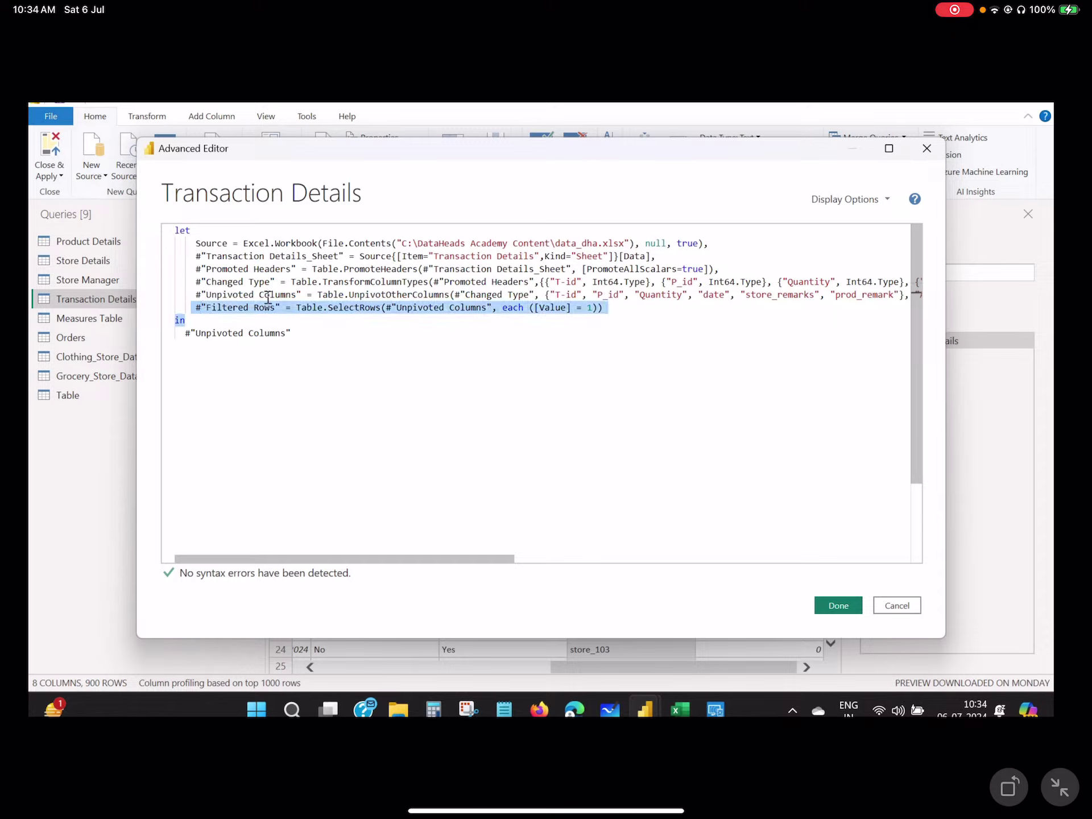
left_click(300, 310)
left_click_drag(311, 296, 179, 296)
left_click(286, 307)
left_click_drag(286, 307, 198, 309)
key("ctrl+c")
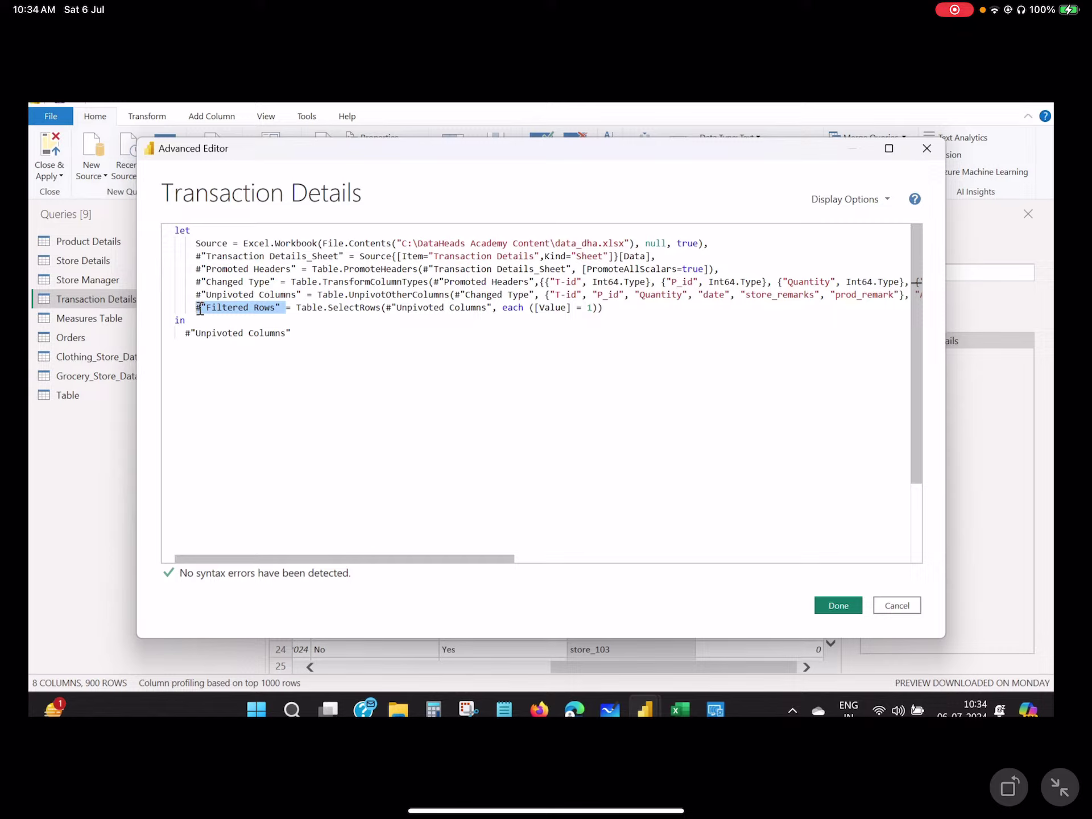
left_click(296, 333)
left_click(182, 335, "shift")
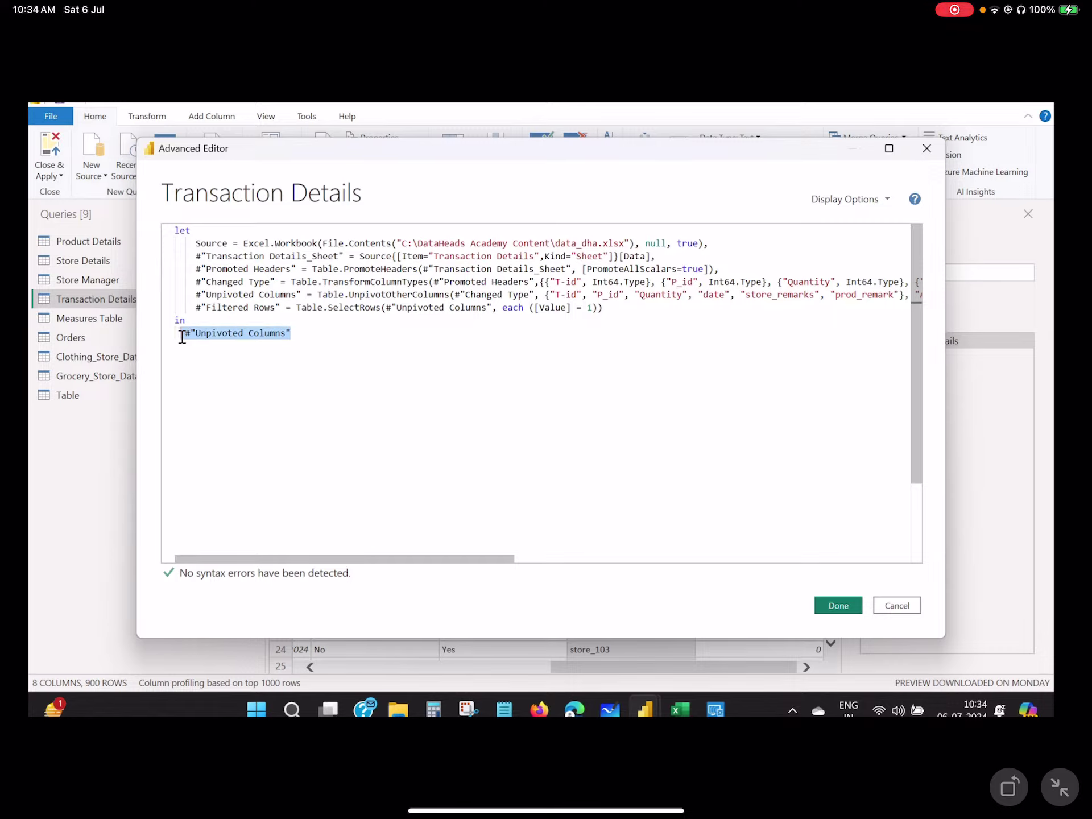
key("ctrl+v")
left_click(821, 607)
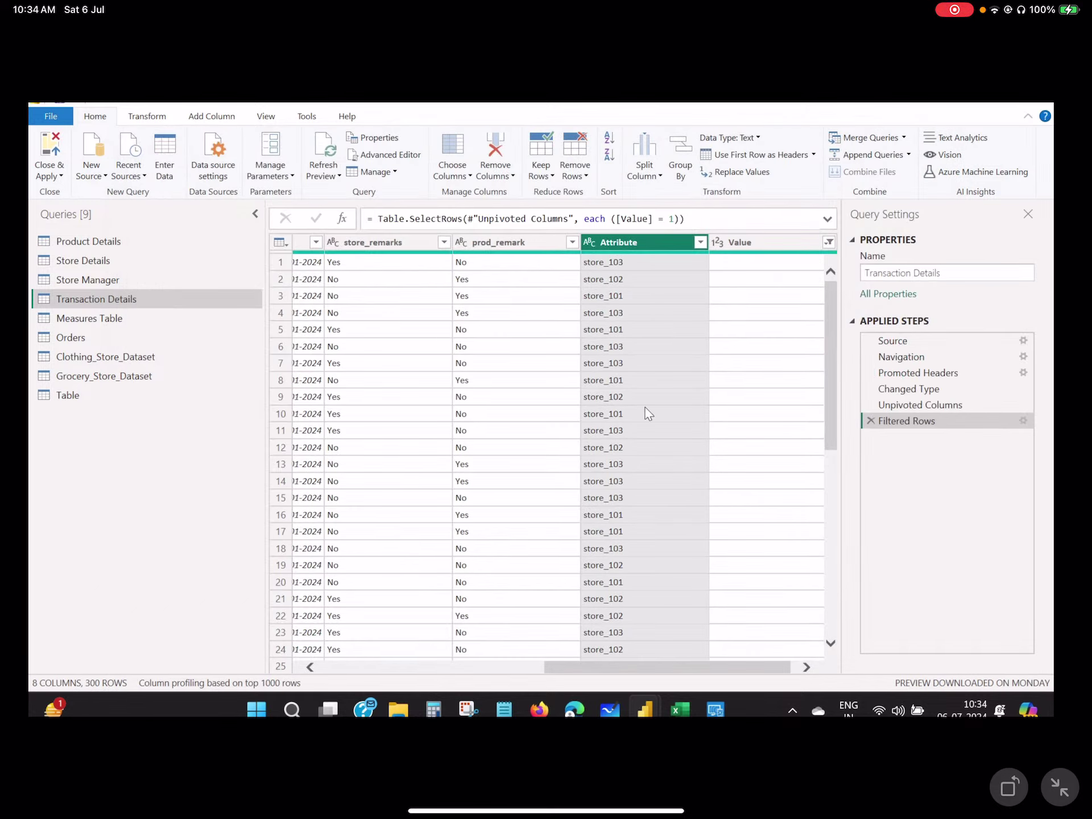
- Recheck the #"Filtered Rows" reference after in within the Transaction Details code, closing and reopening the code with no edits
left_click(387, 155)
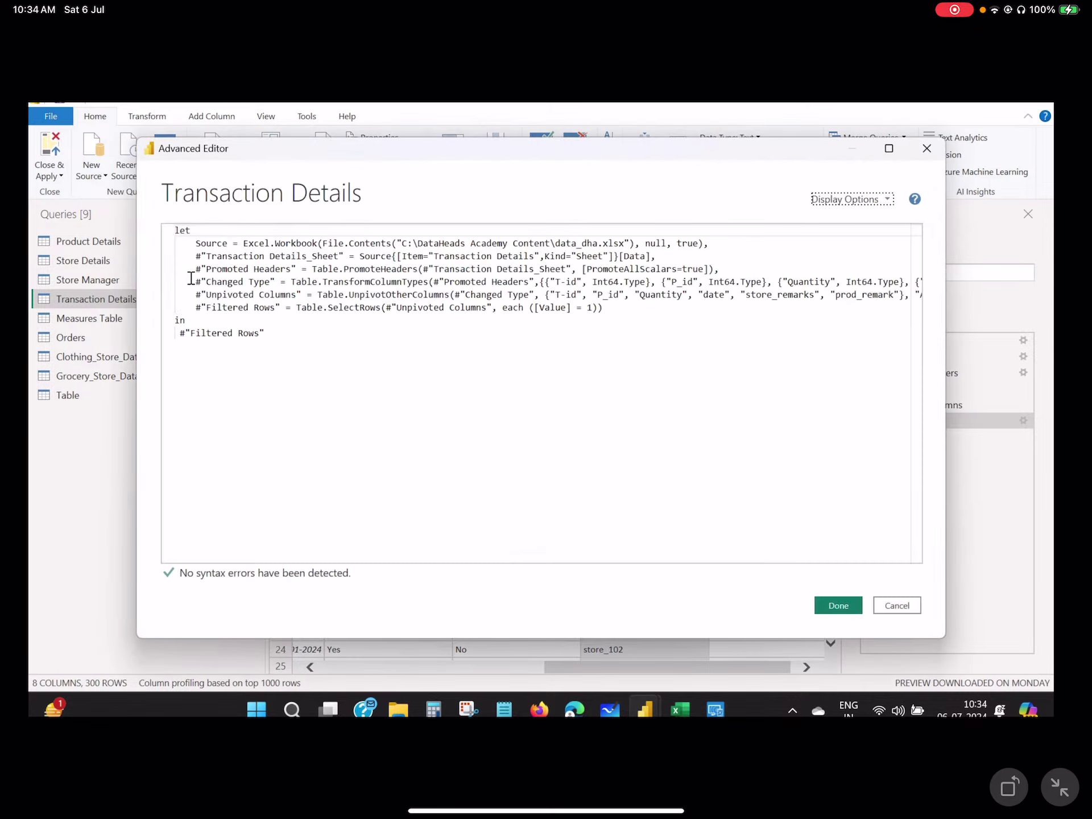
left_click_drag(196, 307, 169, 337)
left_click(264, 334)
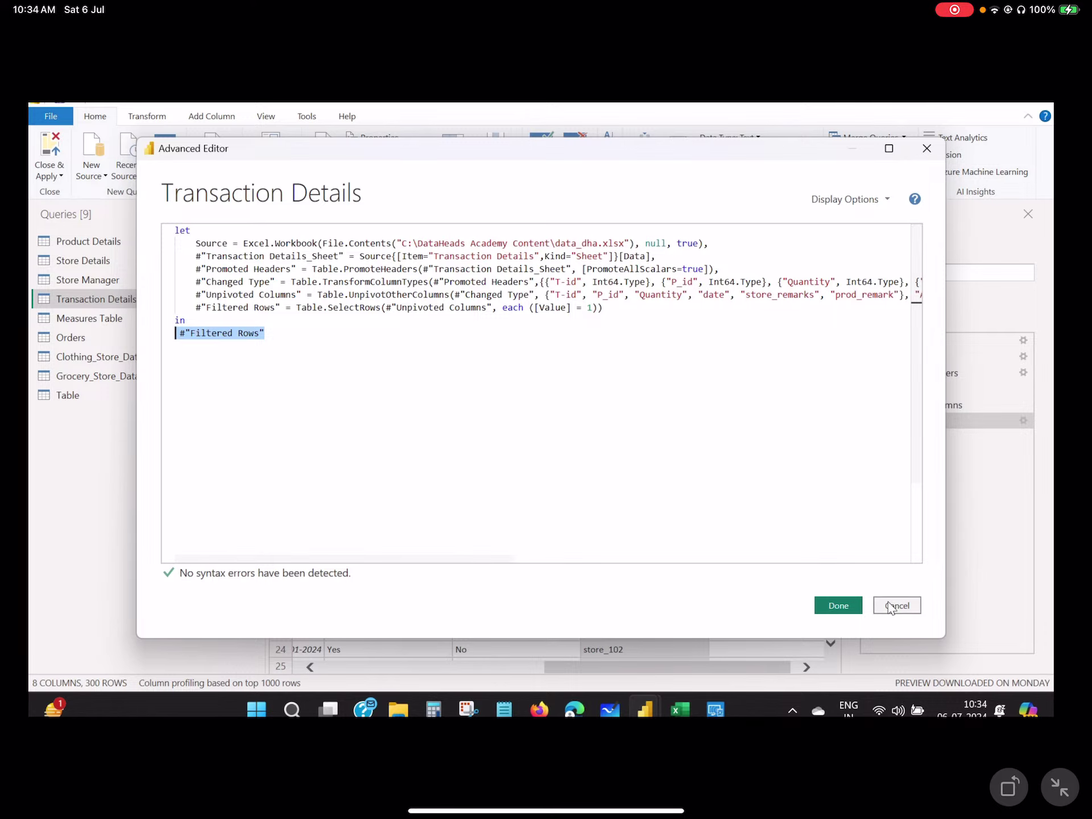
left_click(836, 605)
left_click(390, 154)
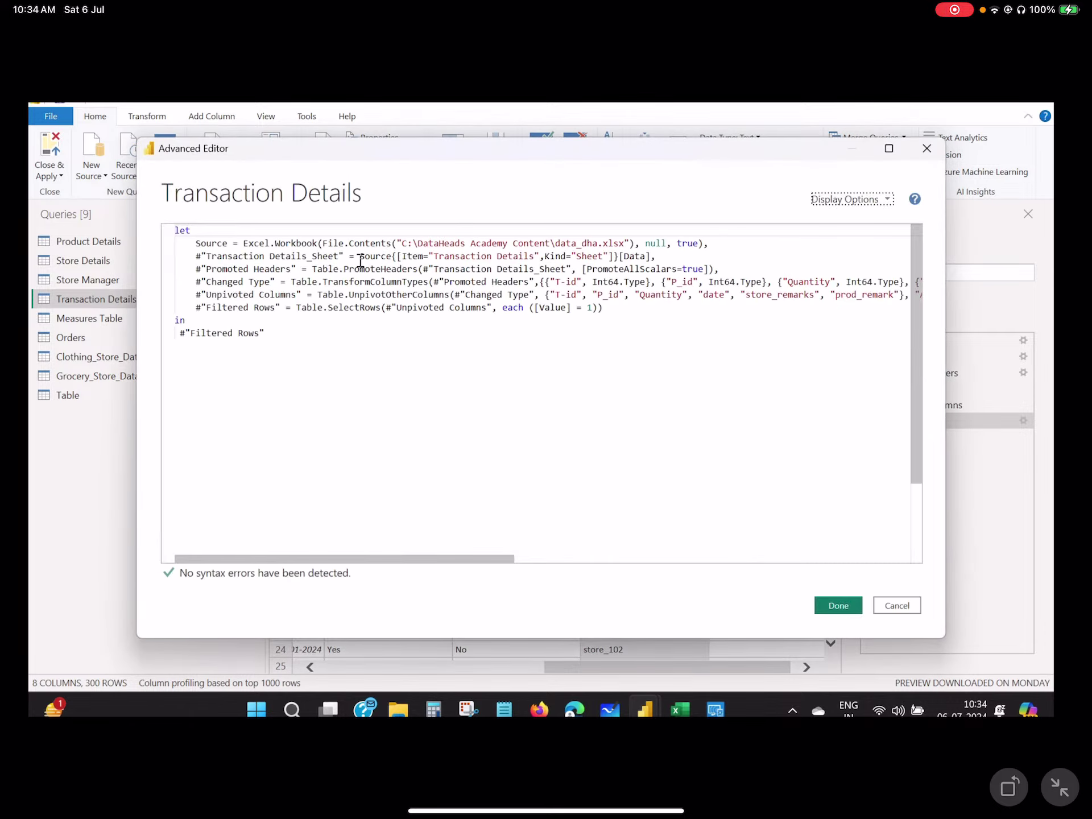
- Review the #"Transaction Details_Sheet" step name and the lines below it in the Transaction Details code, closing the code without changes
left_click_drag(192, 256, 355, 257)
left_click(470, 304)
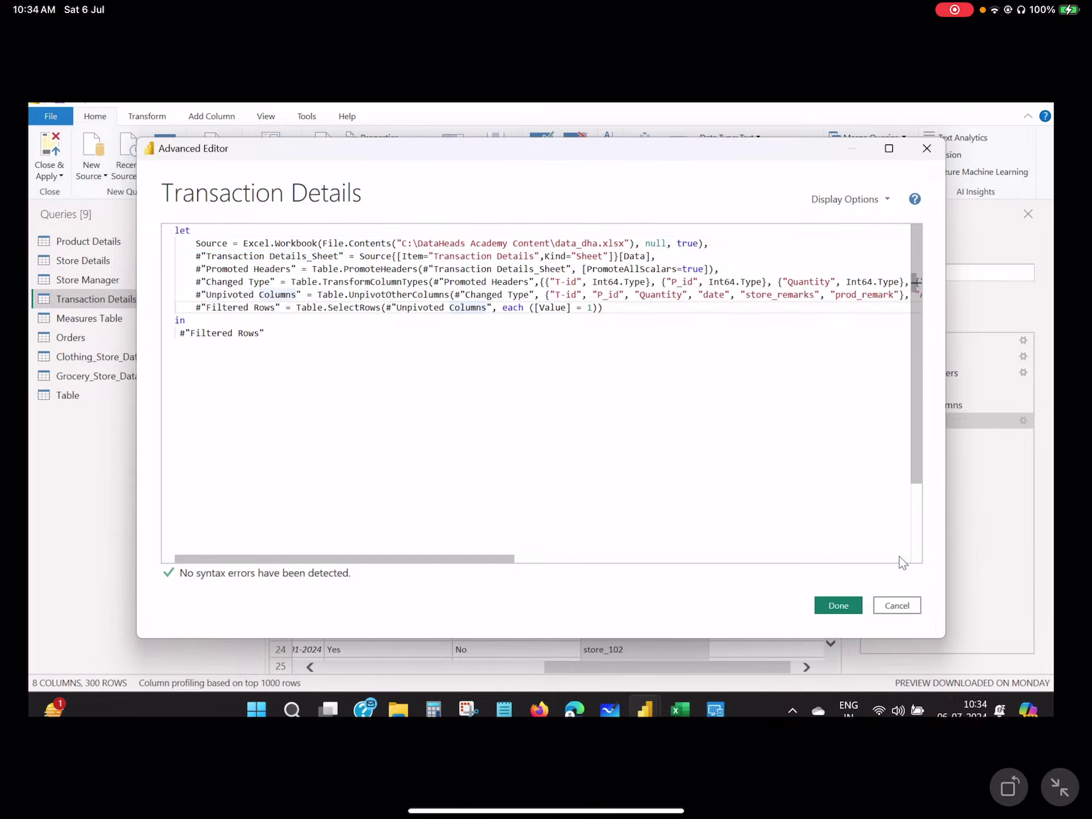
left_click(897, 606)
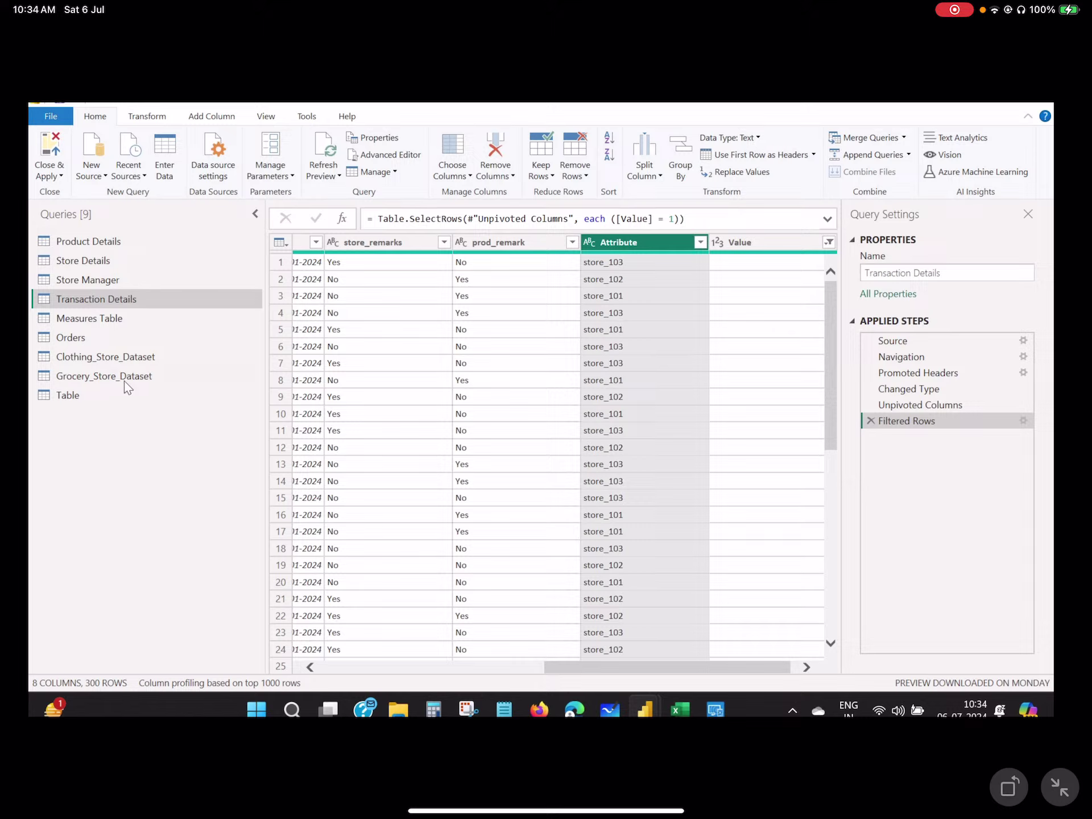
- Examine how CalculatingSum references the #"Added Custom" step in the Table query code, and close the code without changes
left_click(80, 395)
left_click(704, 244)
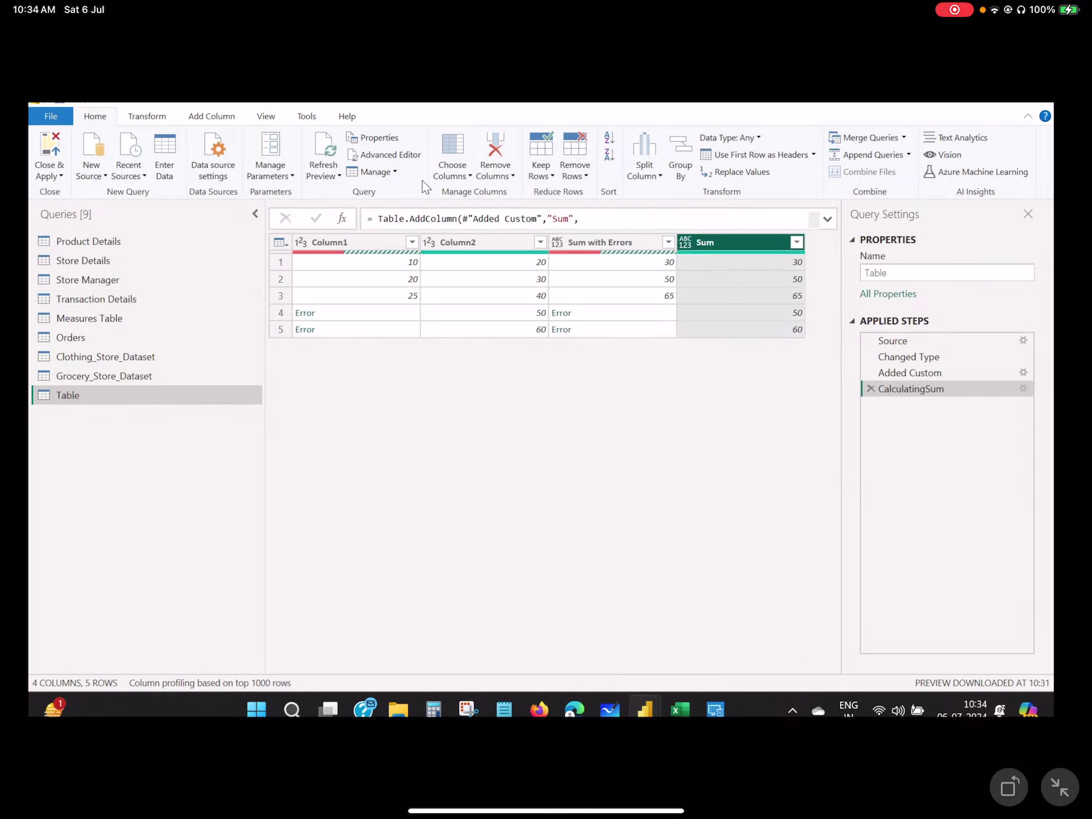
left_click(376, 155)
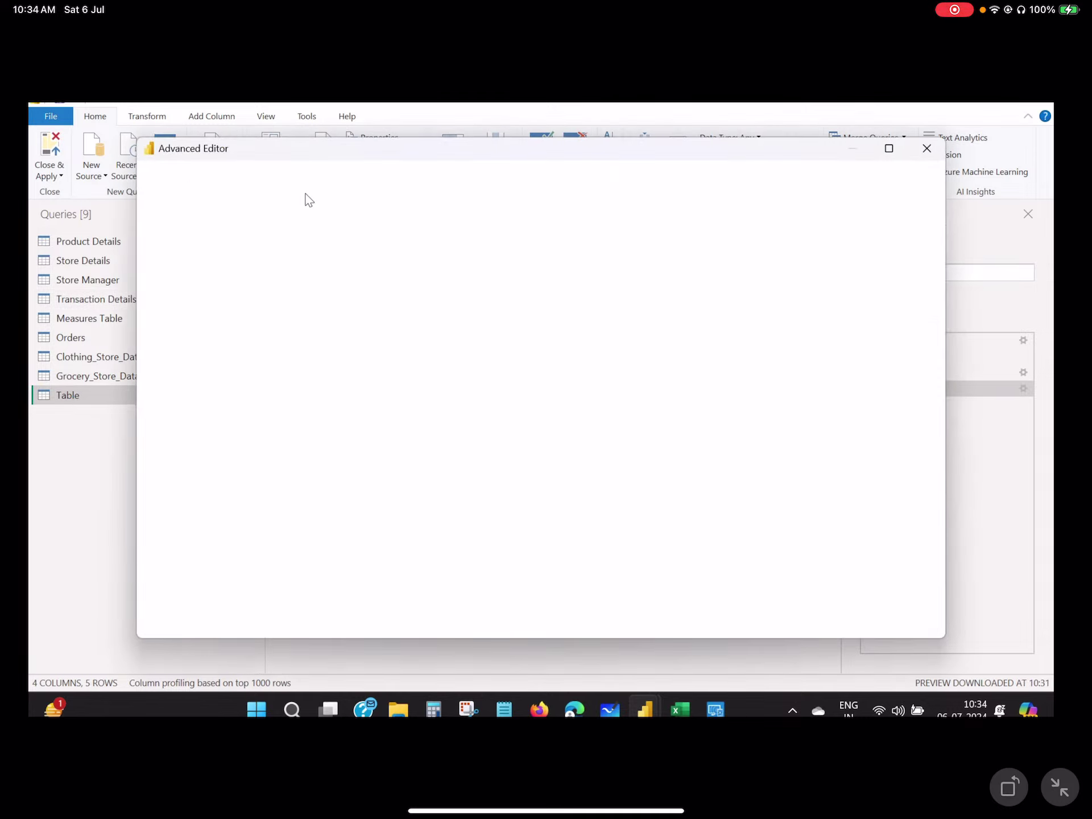
left_click_drag(282, 269, 192, 269)
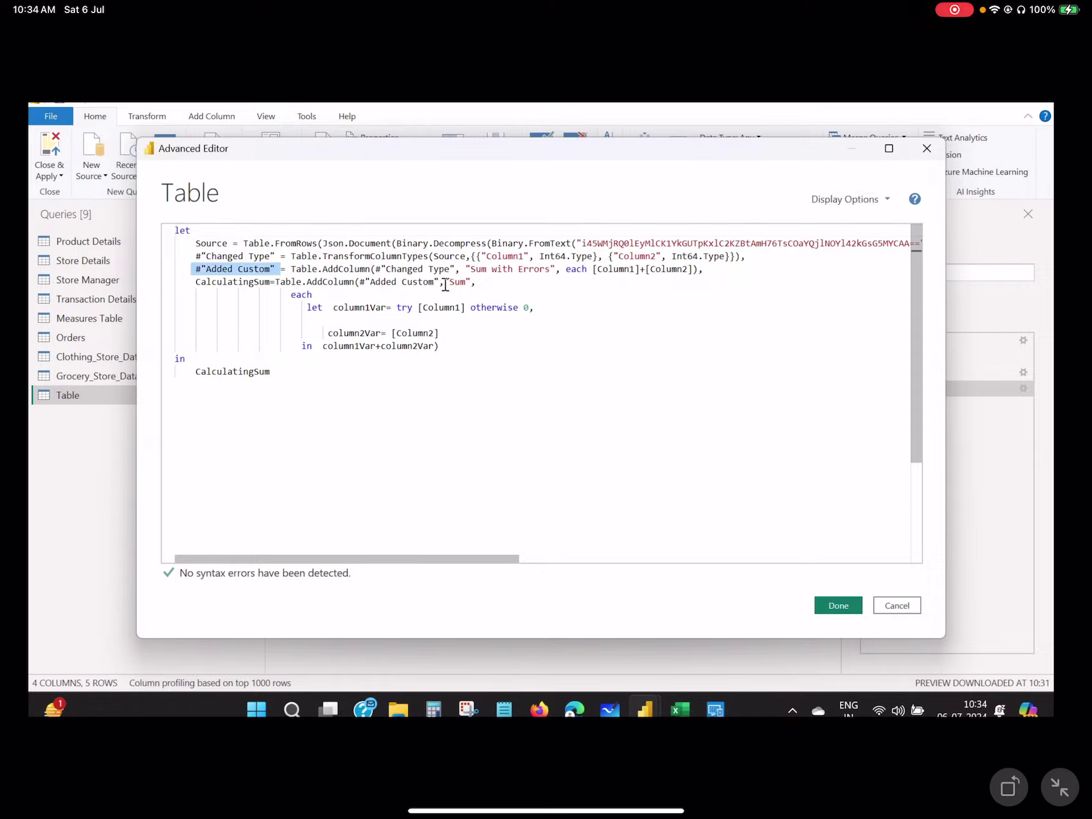
left_click_drag(445, 282, 376, 282)
left_click(478, 280)
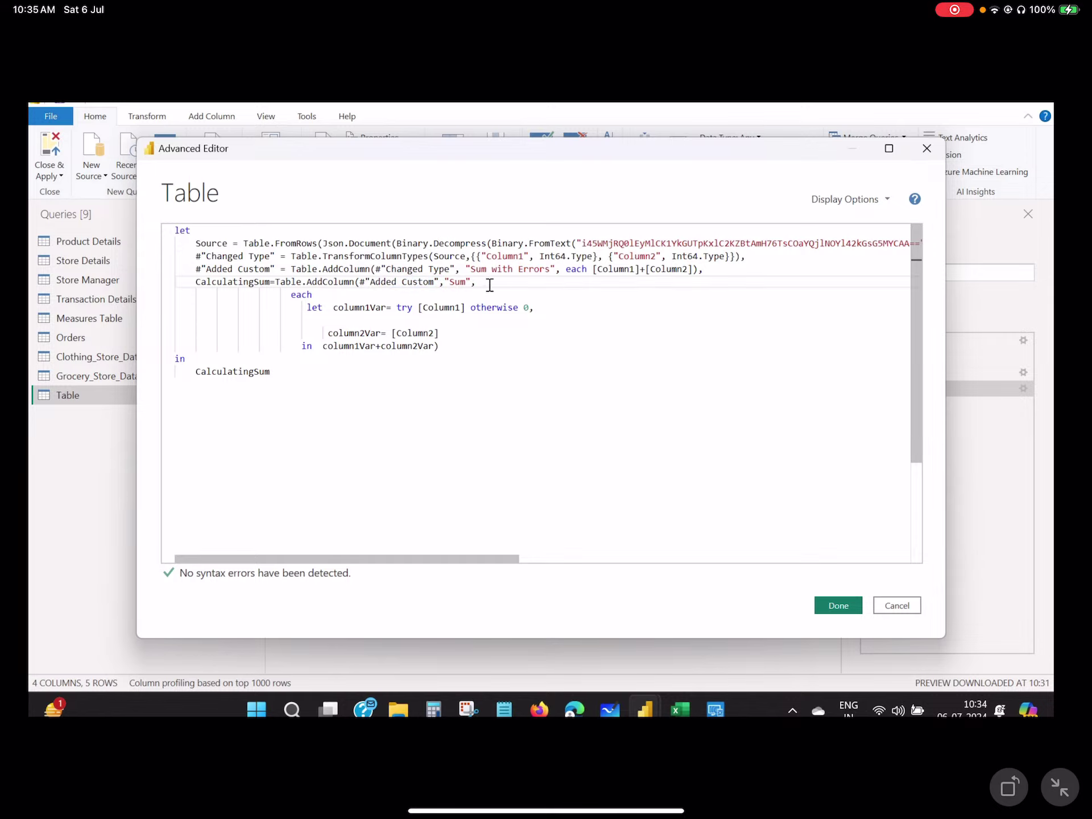
left_click(897, 606)
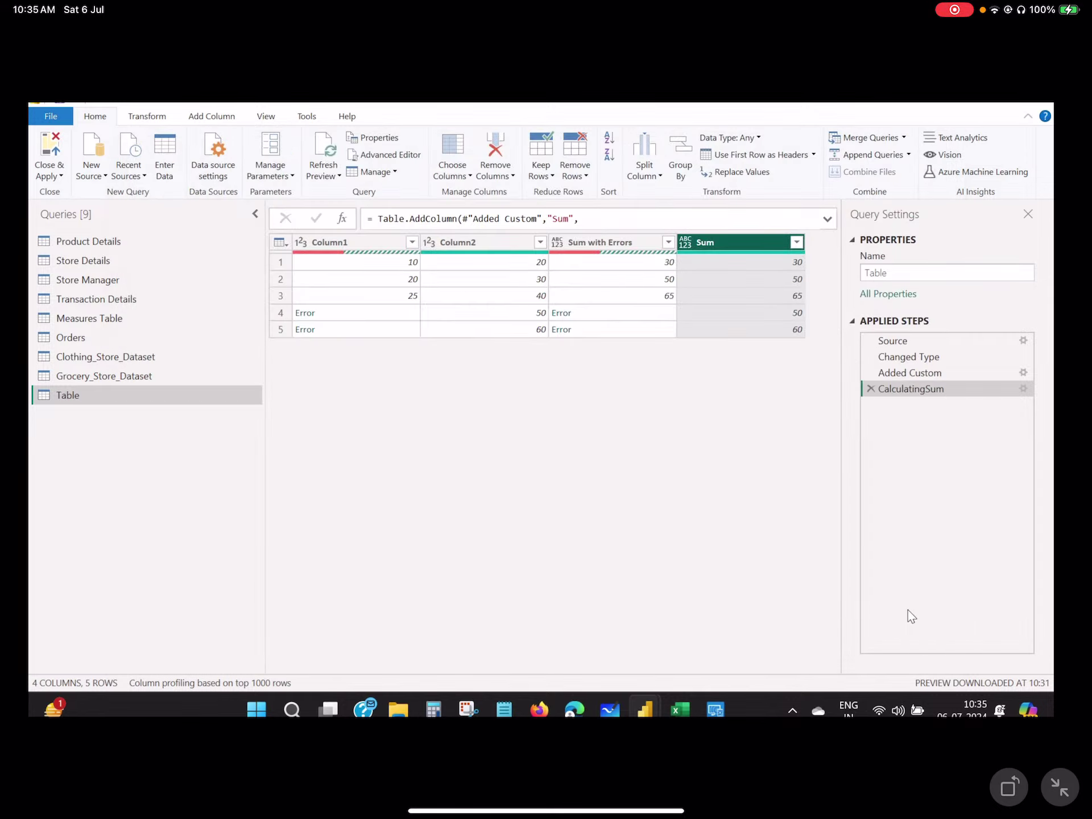
- Switch to the handwritten notes, add green ticks beside items 2 and 3 under Basics of M, and return to Power Query
left_click_drag(456, 811, 953, 811)
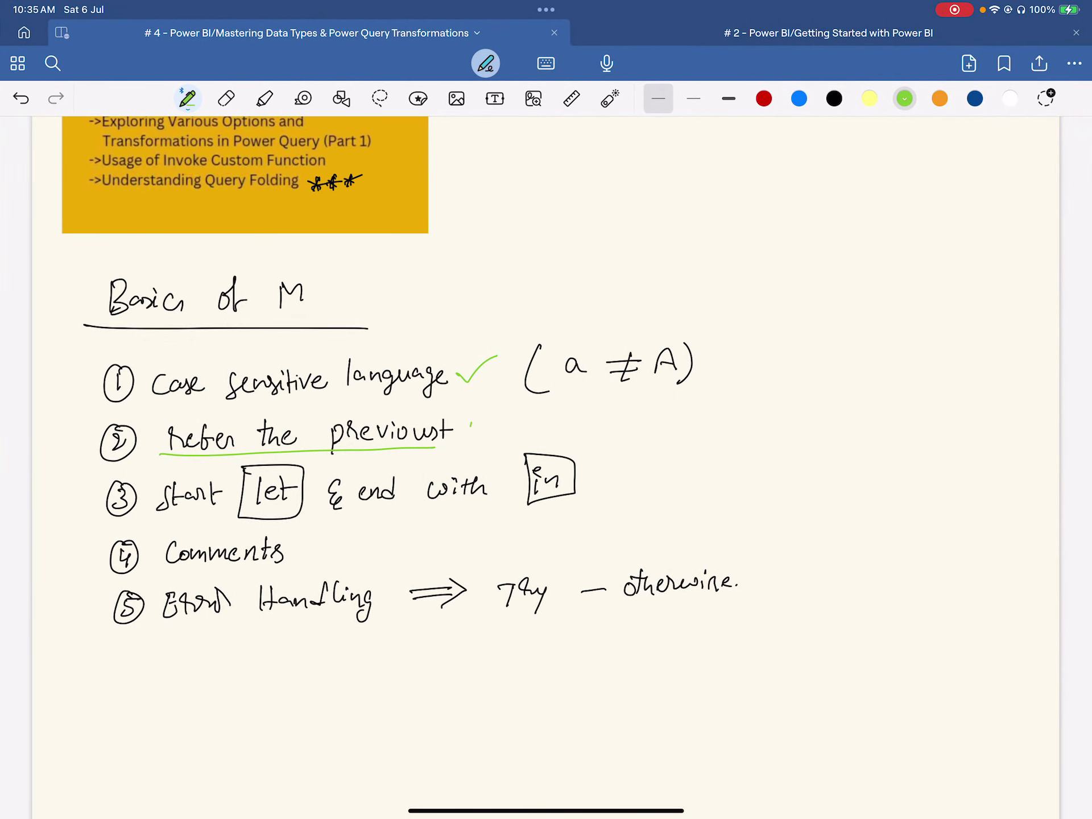
left_click_drag(471, 424, 515, 411)
left_click_drag(599, 484, 648, 456)
left_click_drag(444, 811, 888, 805)
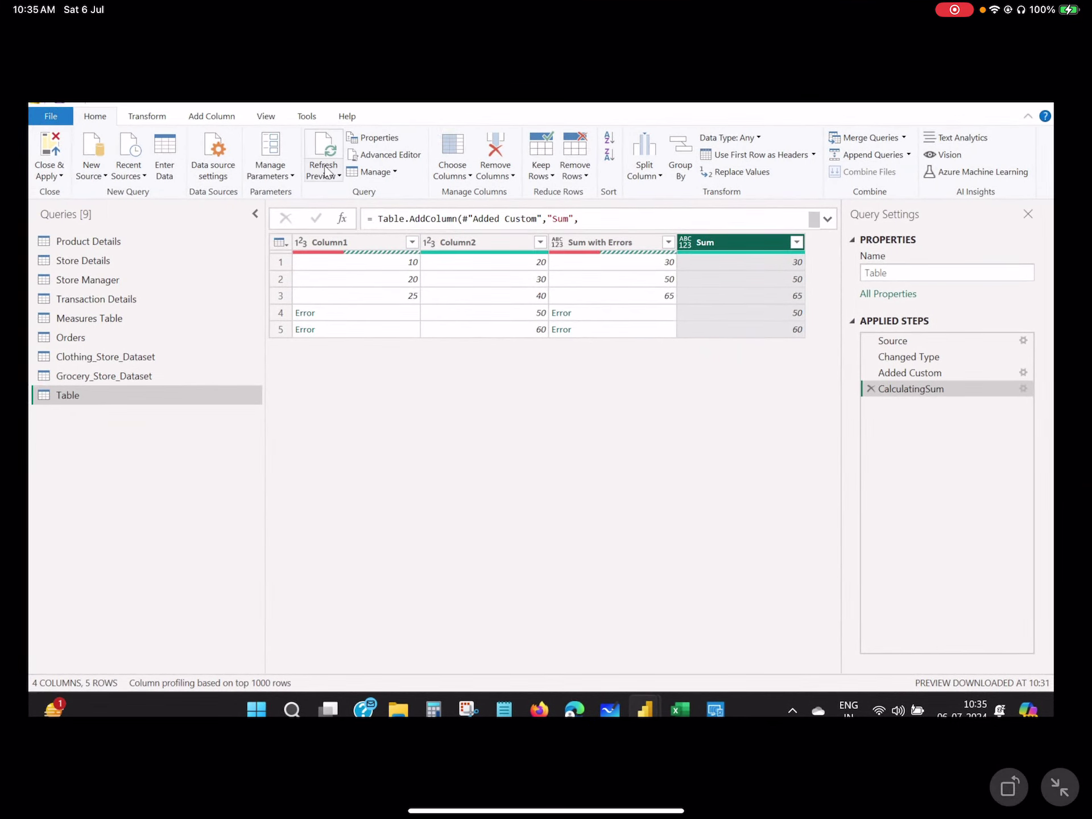
- Examine the outer let and the nested let…in block inside CalculatingSum in the Table query code, closing the code without changes
left_click(403, 158)
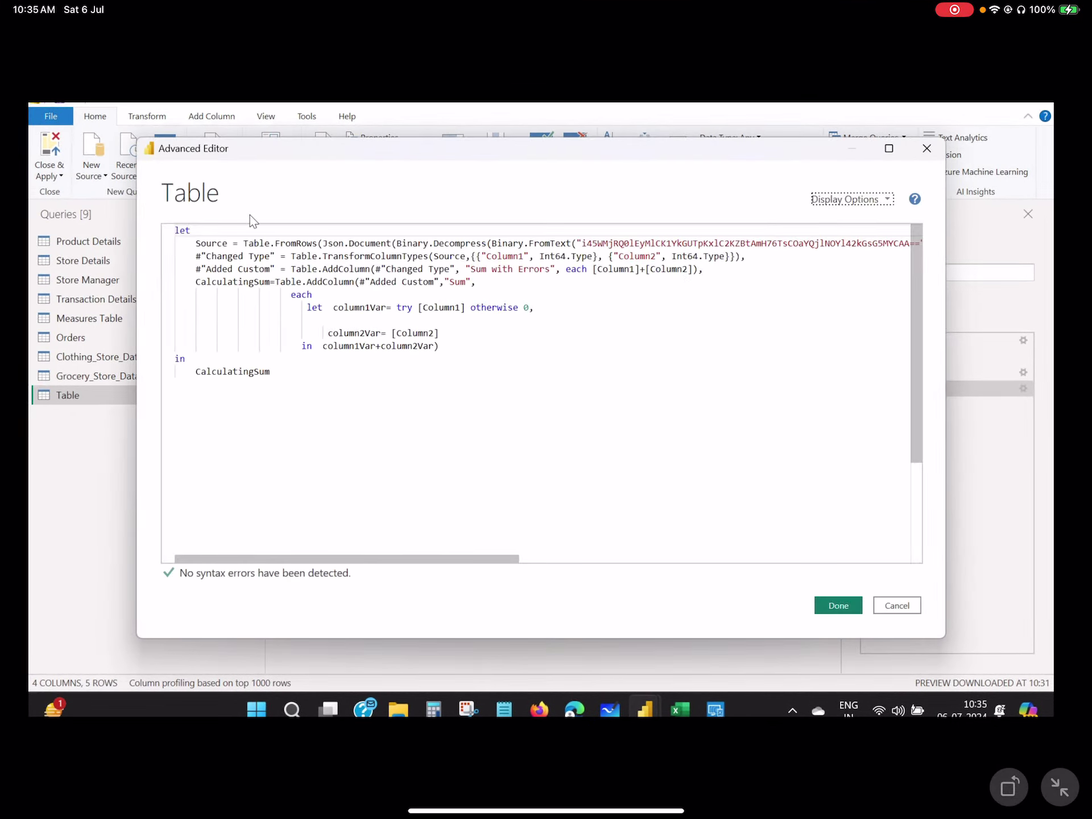
left_click_drag(192, 231, 175, 230)
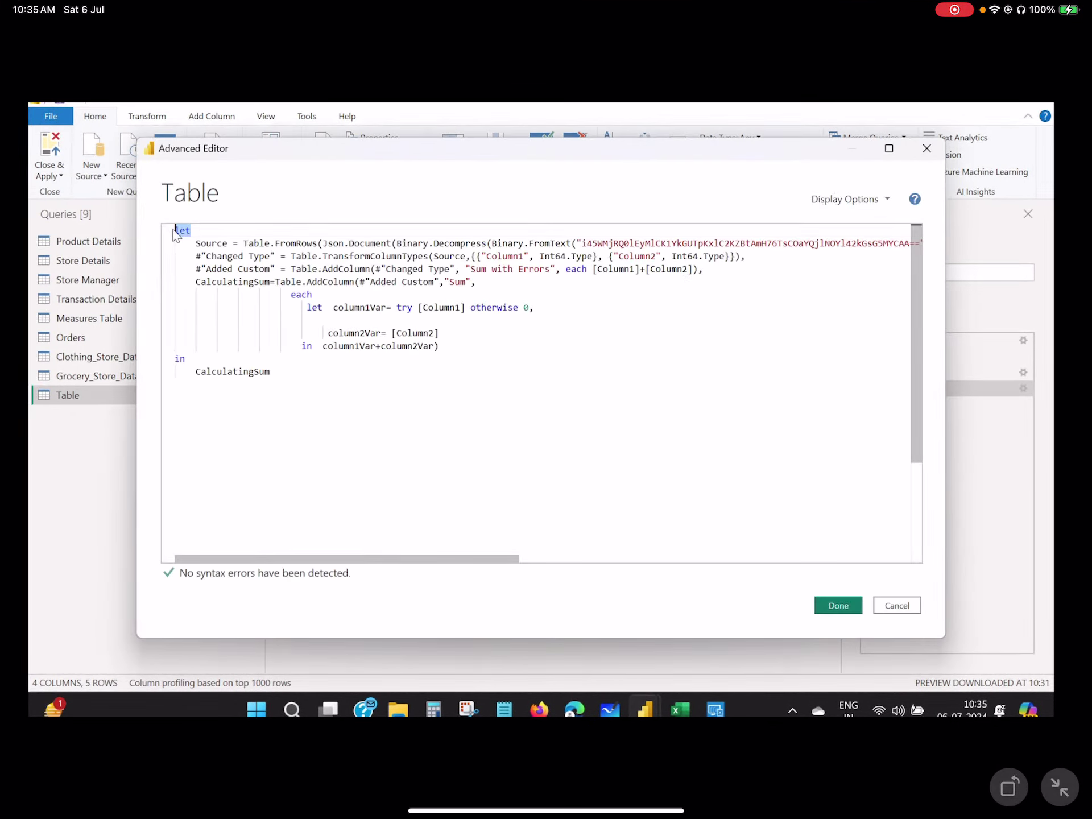
left_click(202, 231)
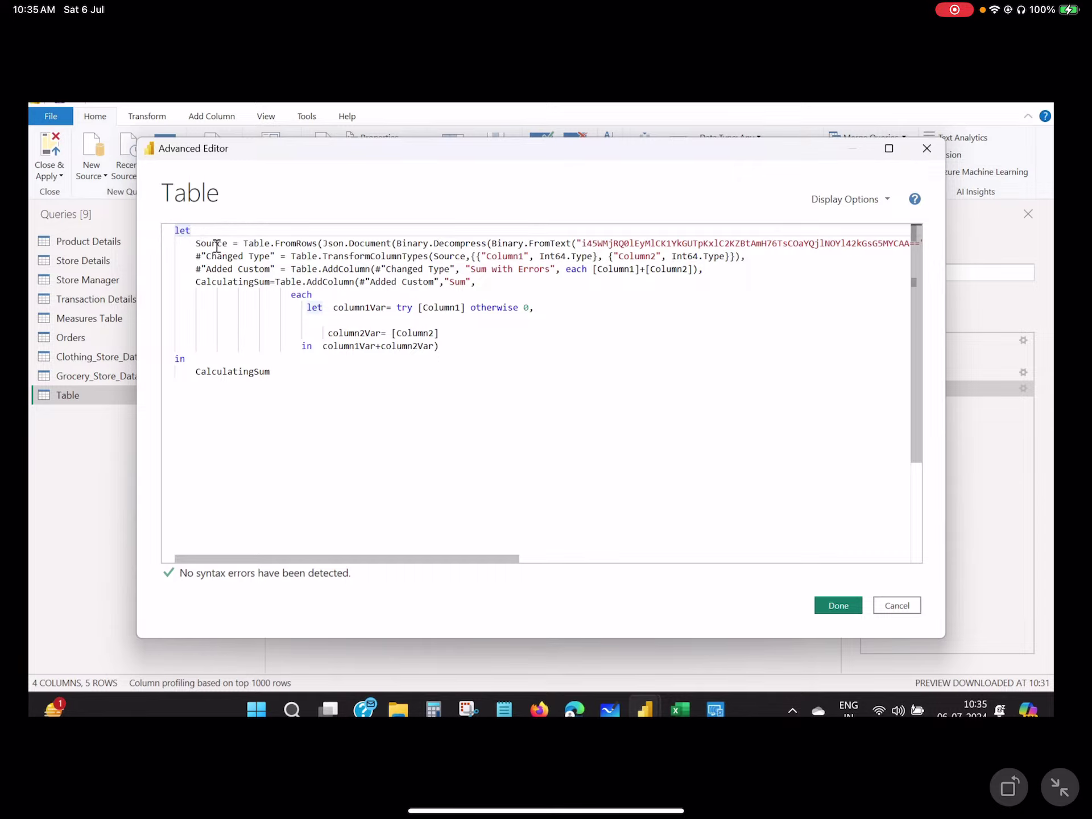
left_click(906, 604)
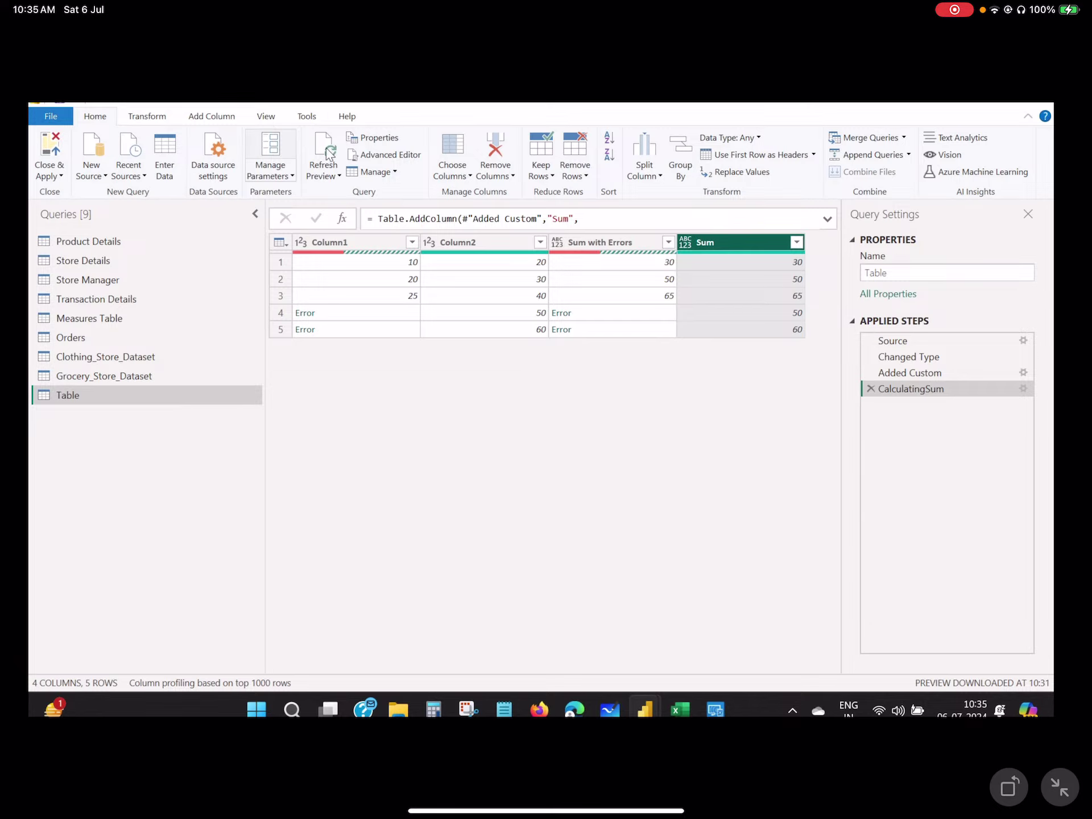
left_click(376, 155)
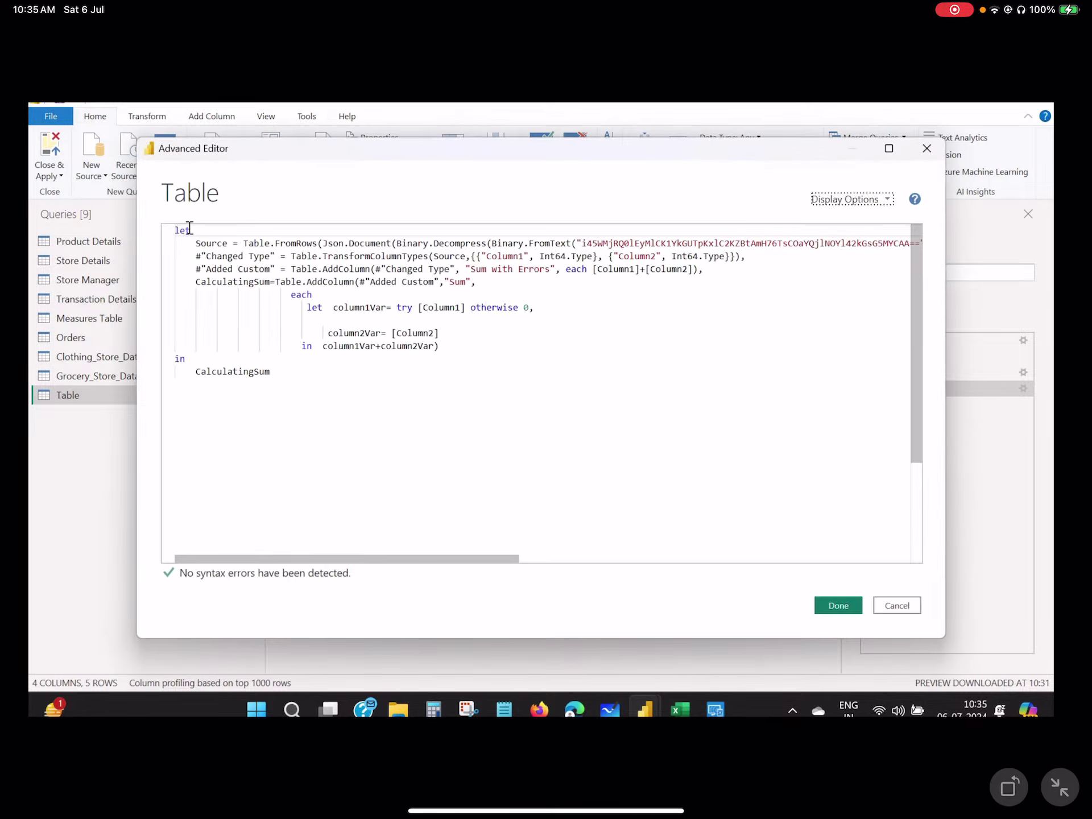
left_click_drag(196, 243, 175, 232)
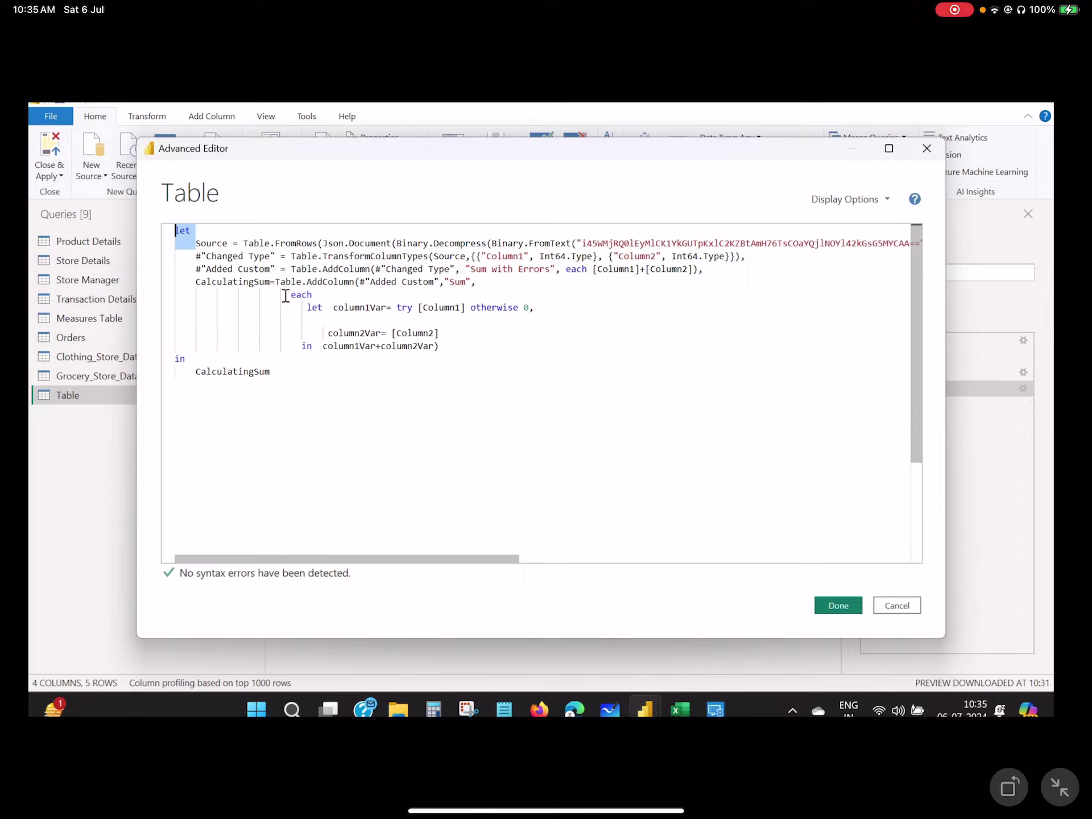
mouse_move(287, 308)
left_mouse_down()
mouse_move(456, 349)
mouse_move(341, 333)
mouse_move(290, 308)
left_mouse_up()
left_click(459, 348)
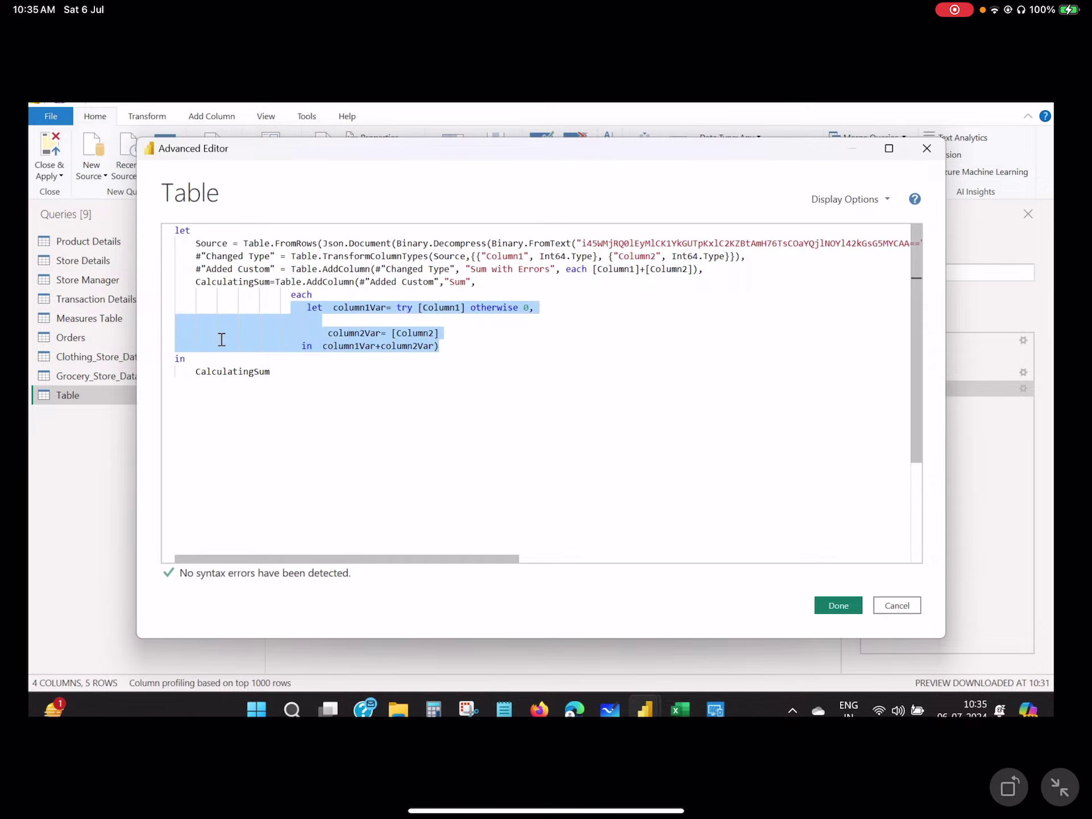
left_click(879, 607)
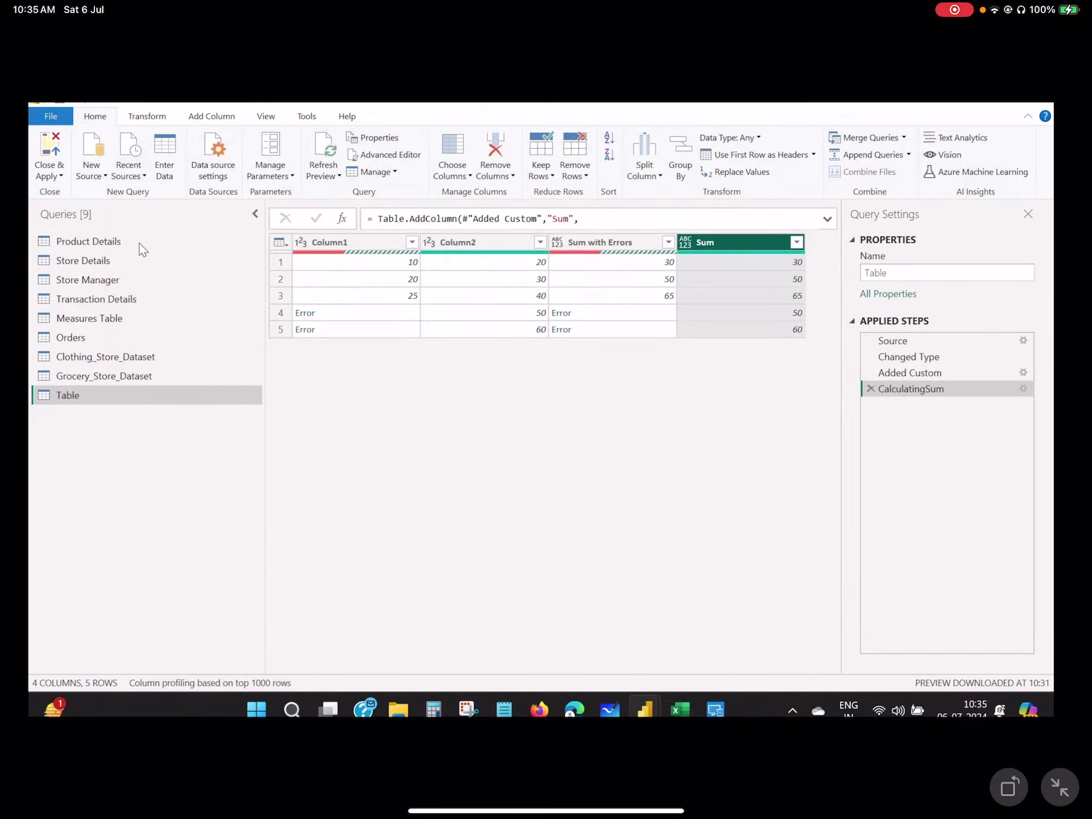
- Open the Transaction Details query code and highlight let, in and the #"Filtered Rows" output reference in turn
left_click(98, 301)
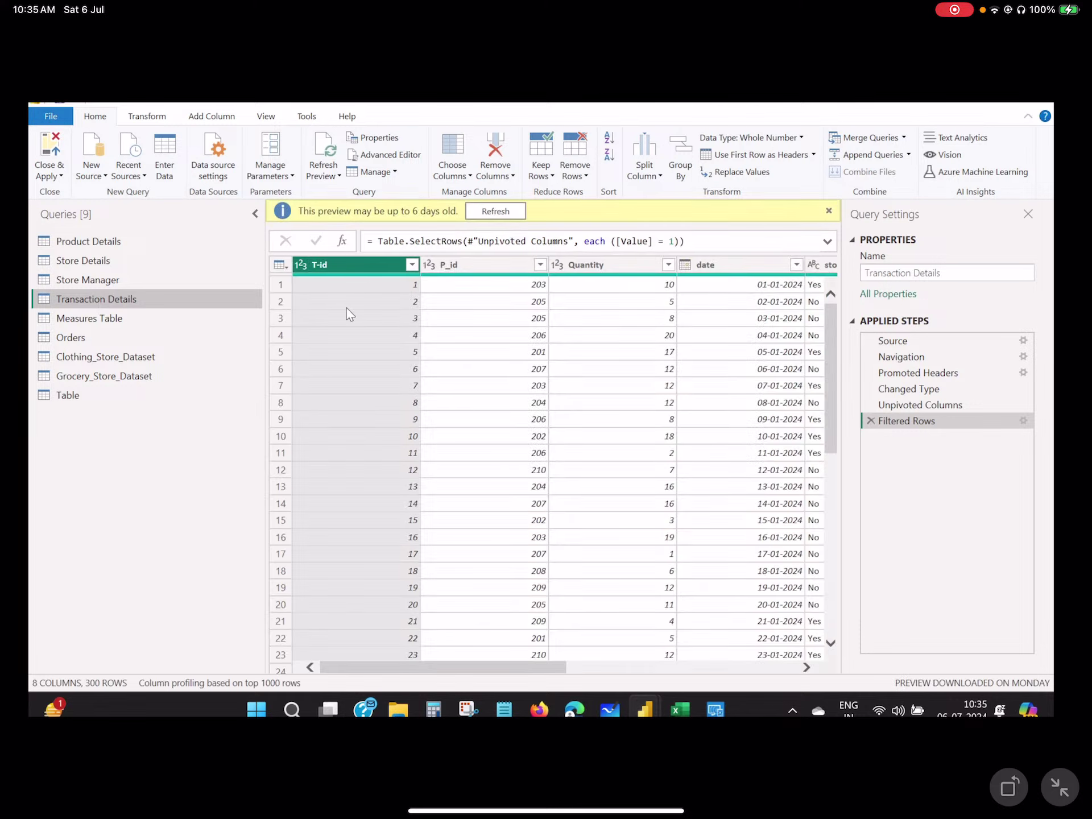
left_click(383, 154)
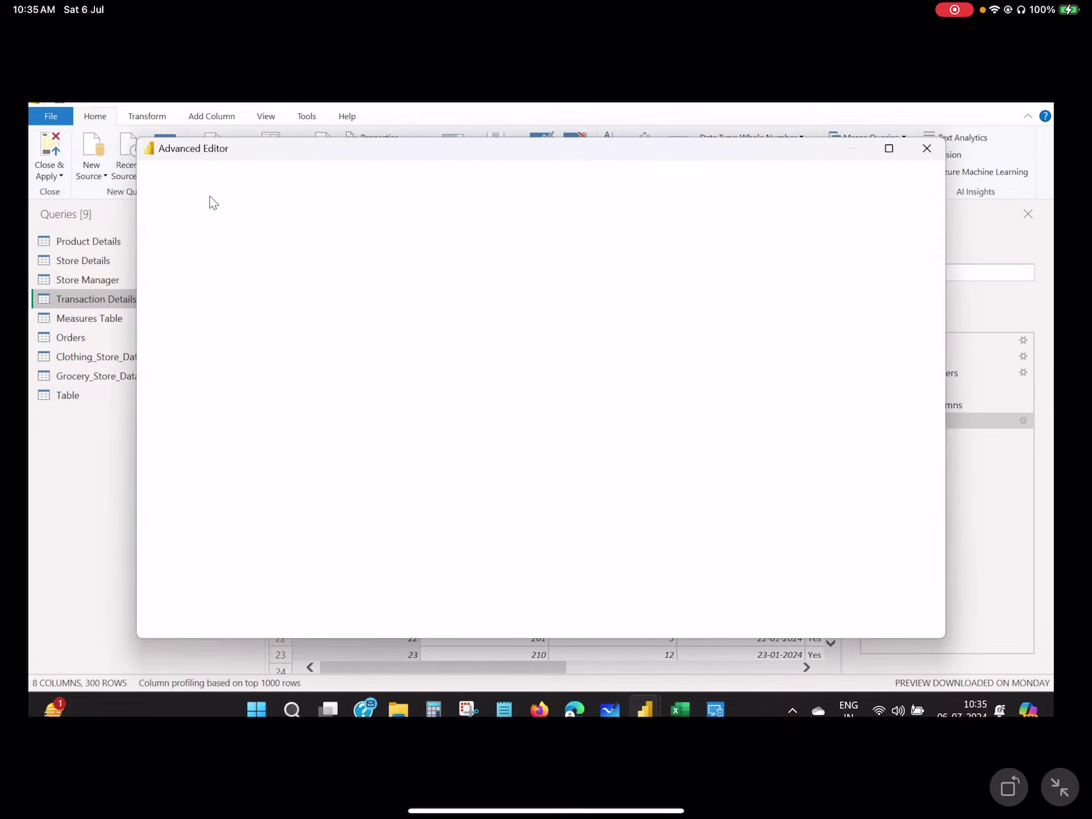
double_click(183, 229)
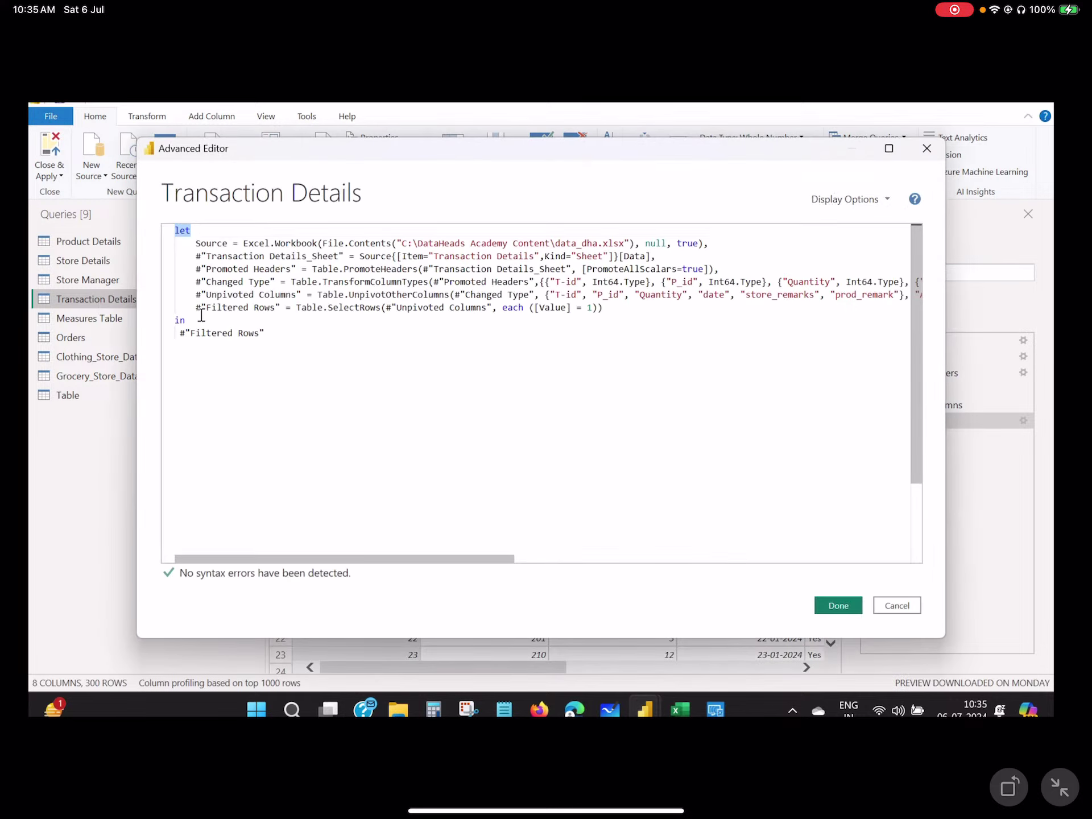
double_click(180, 320)
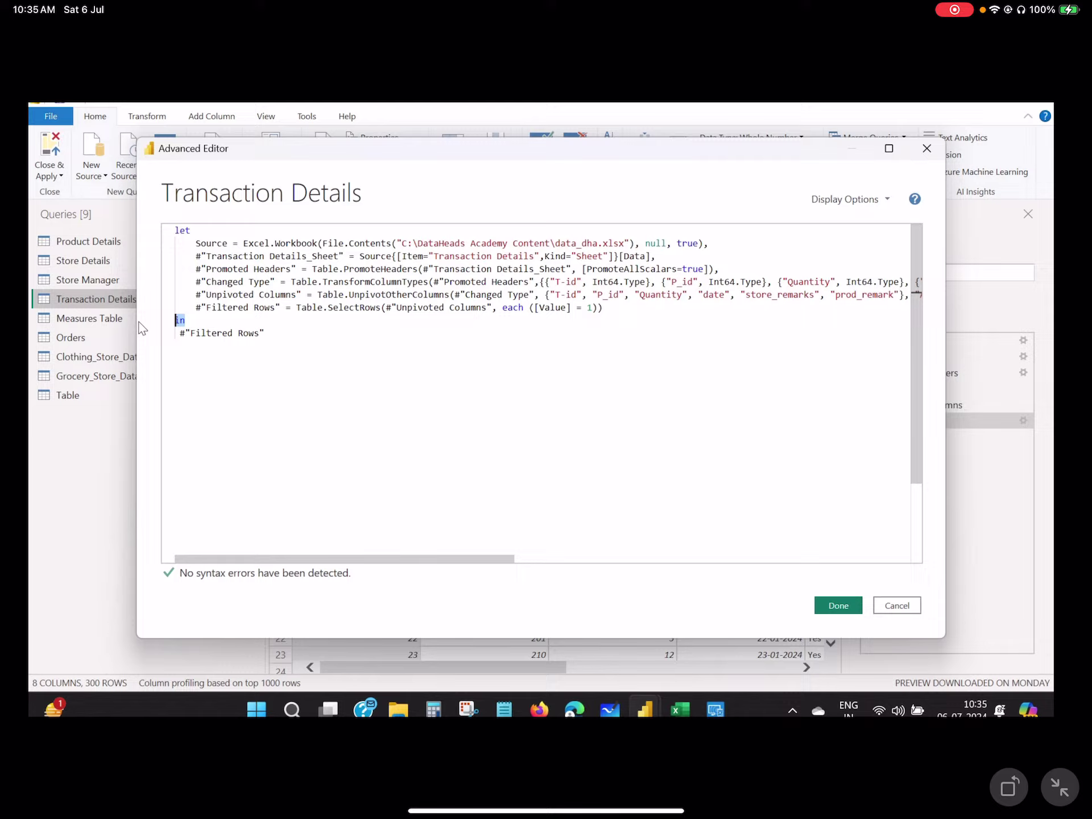
left_click(198, 320)
double_click(199, 320)
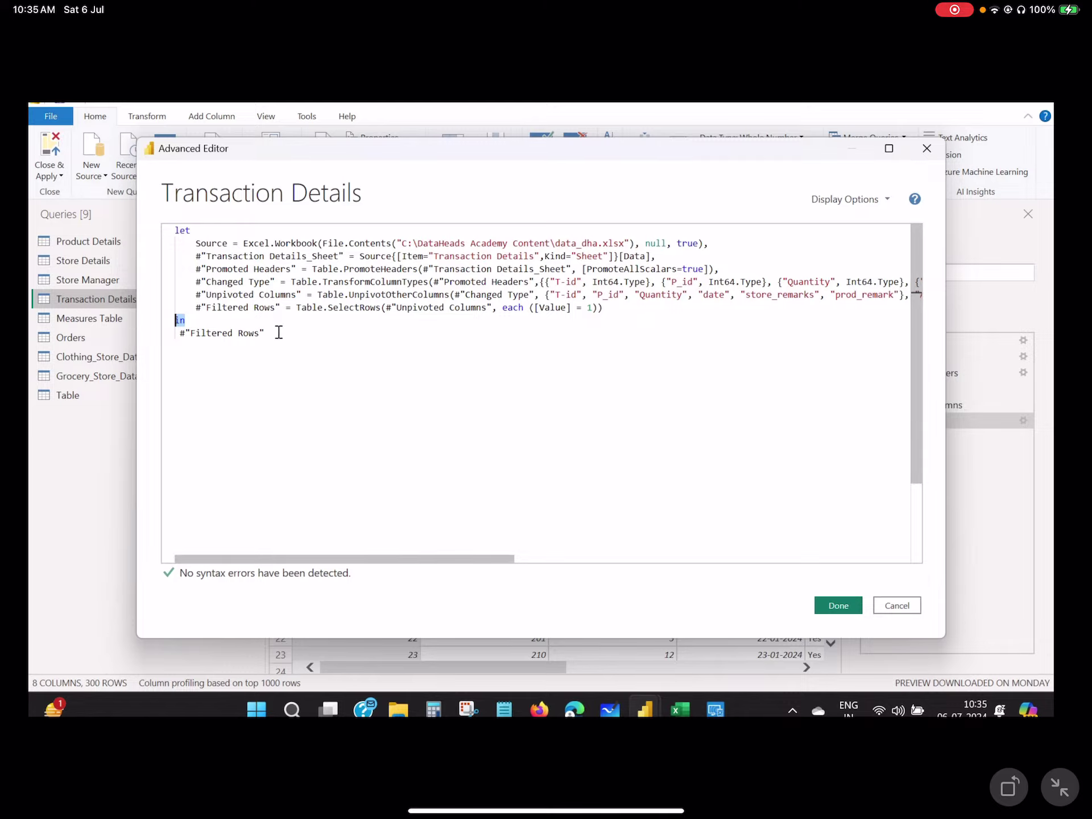
left_click_drag(283, 334, 170, 340)
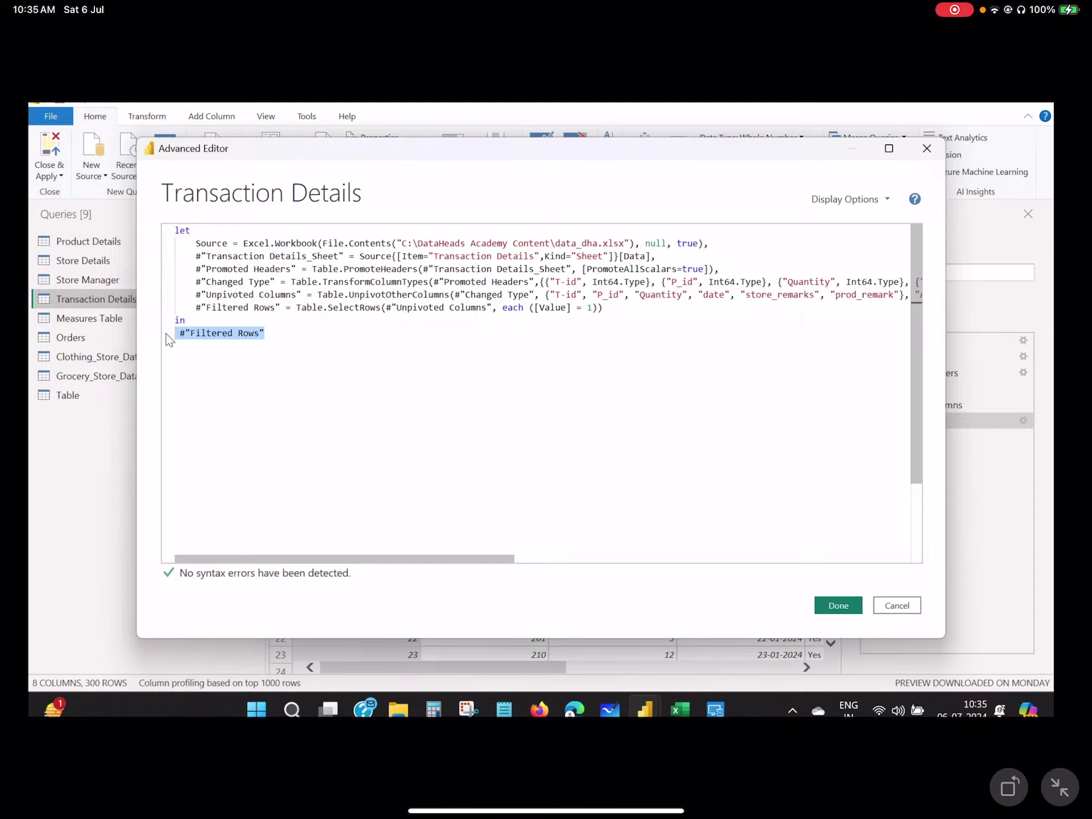
- Switch to the handwritten notes, add a green tick beside item 4, Comments, and return to Power Query
left_click_drag(456, 811, 796, 811)
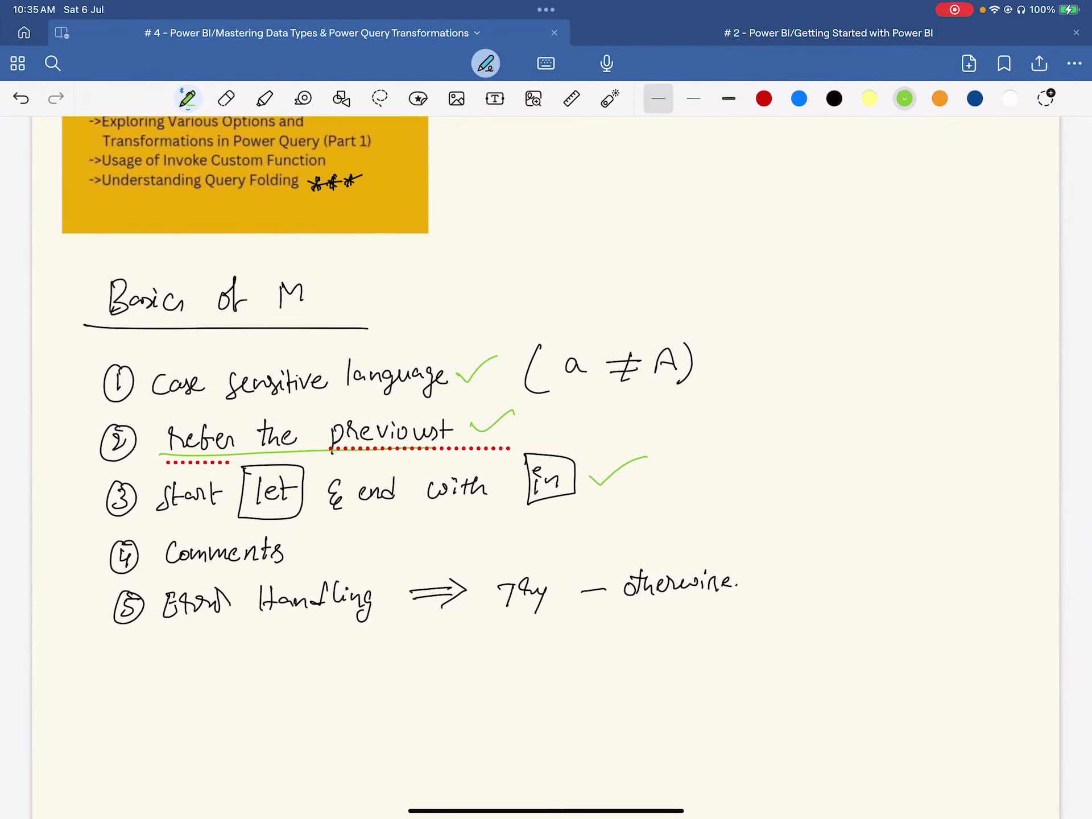
left_click_drag(309, 557, 342, 531)
left_click_drag(409, 811, 797, 811)
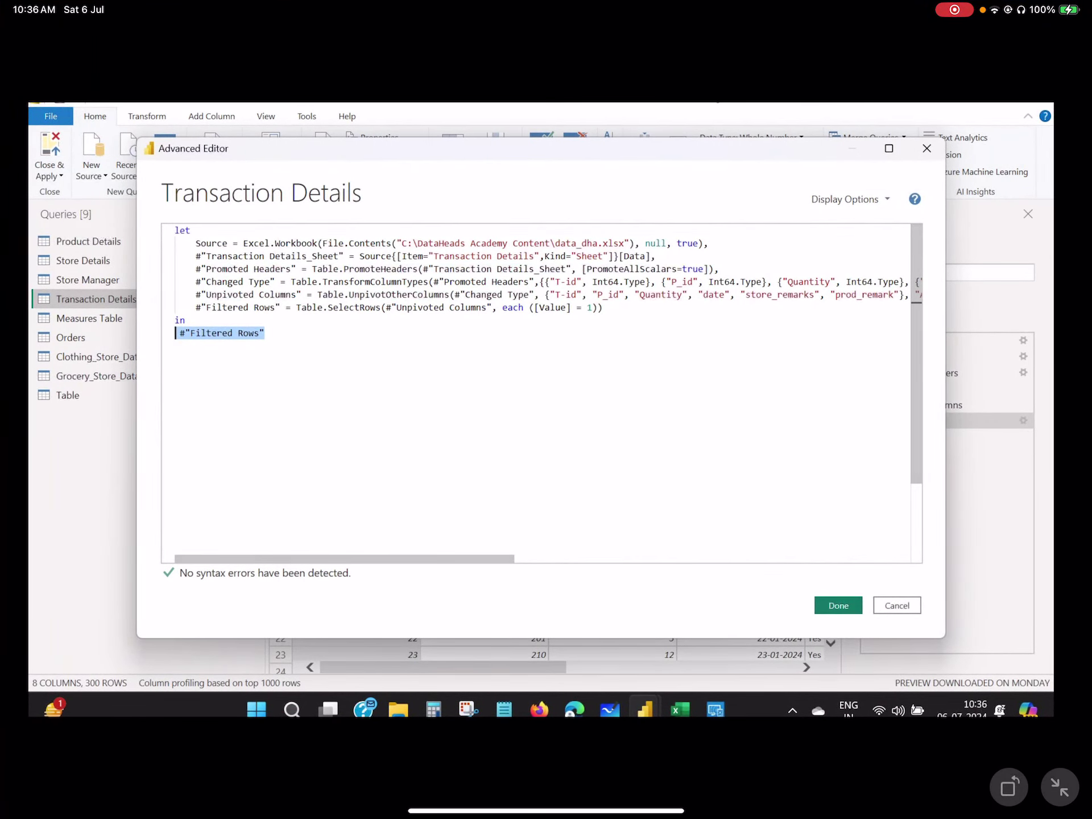
- Leave the Transaction Details code and insert the comment //Added this to explain Error Handling above CalculatingSum in the Table query code
left_click(899, 606)
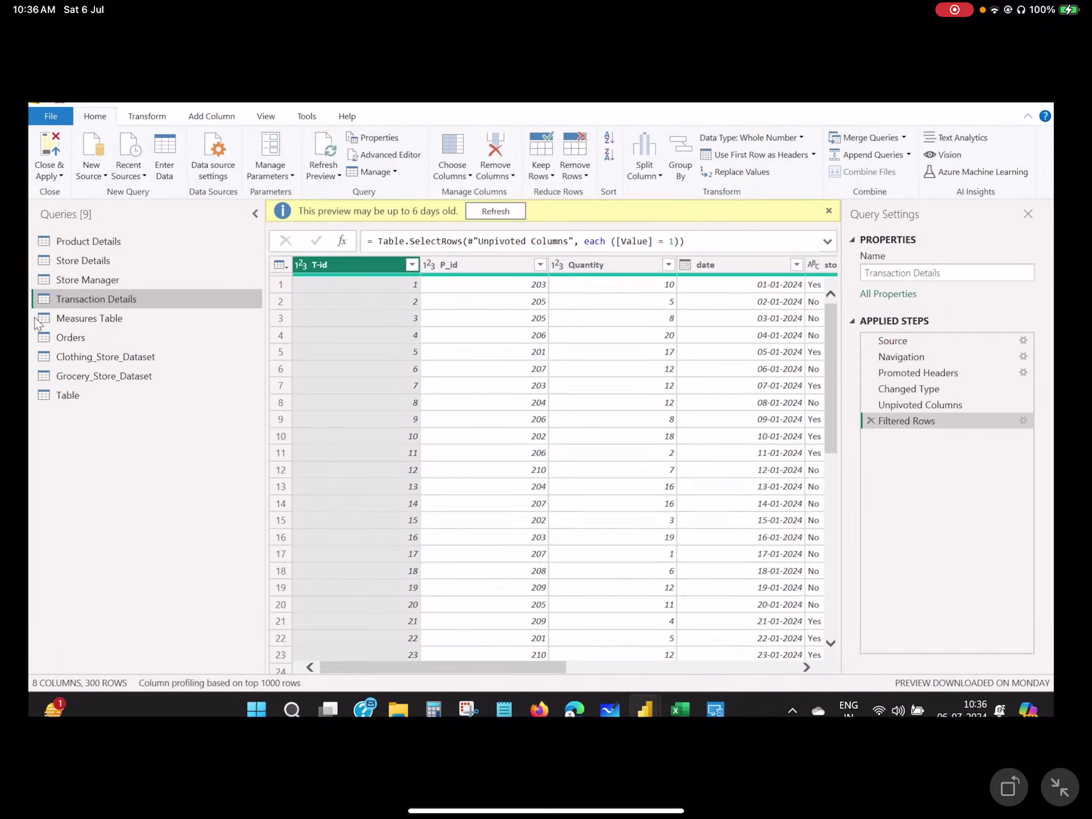
left_click(90, 395)
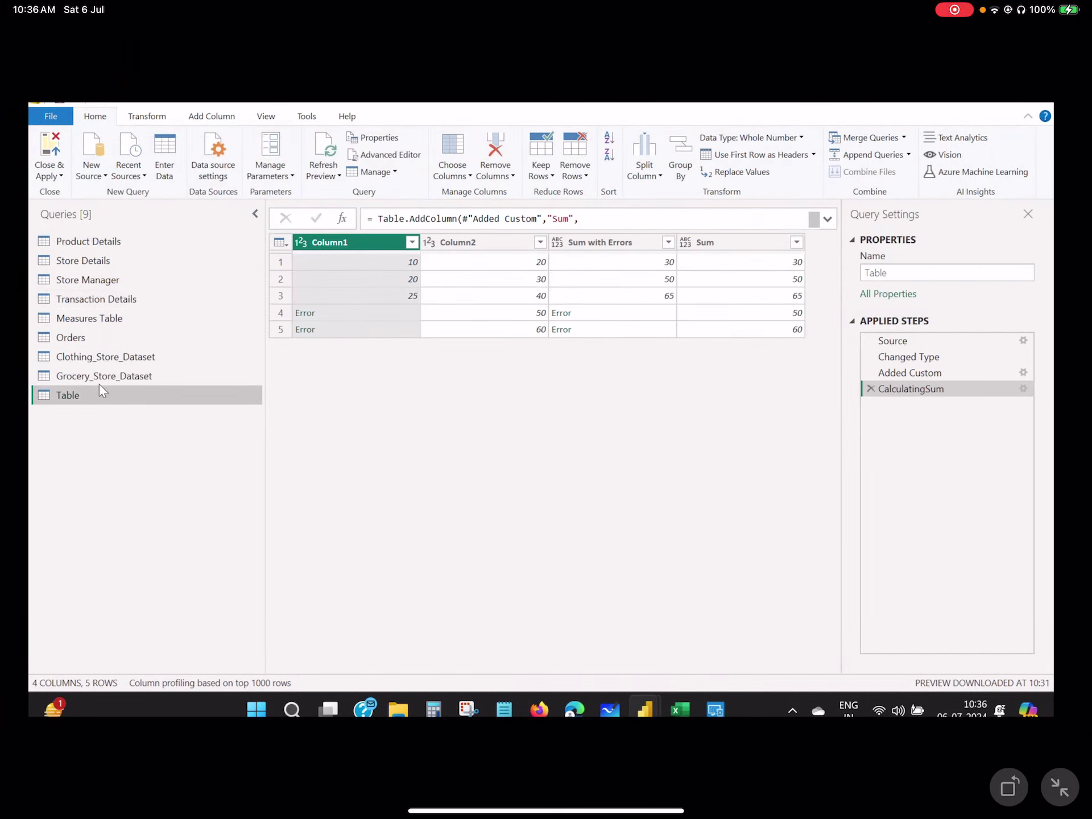
left_click(387, 155)
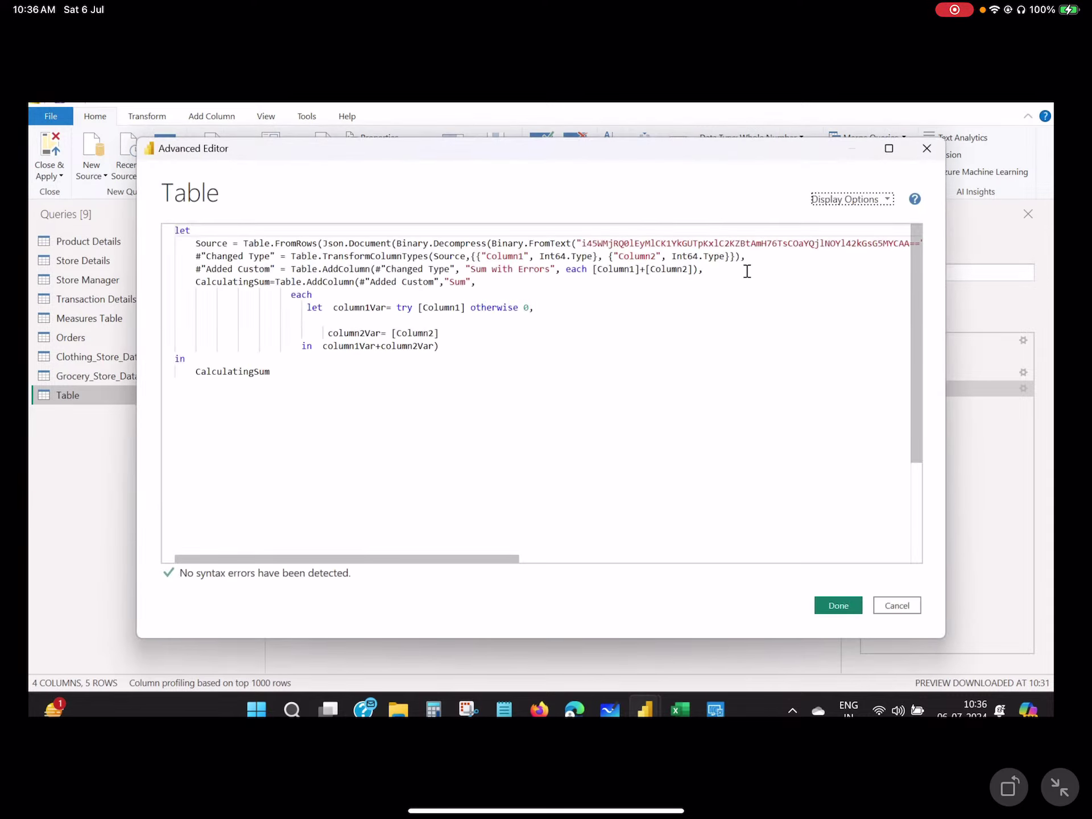
left_click(721, 273)
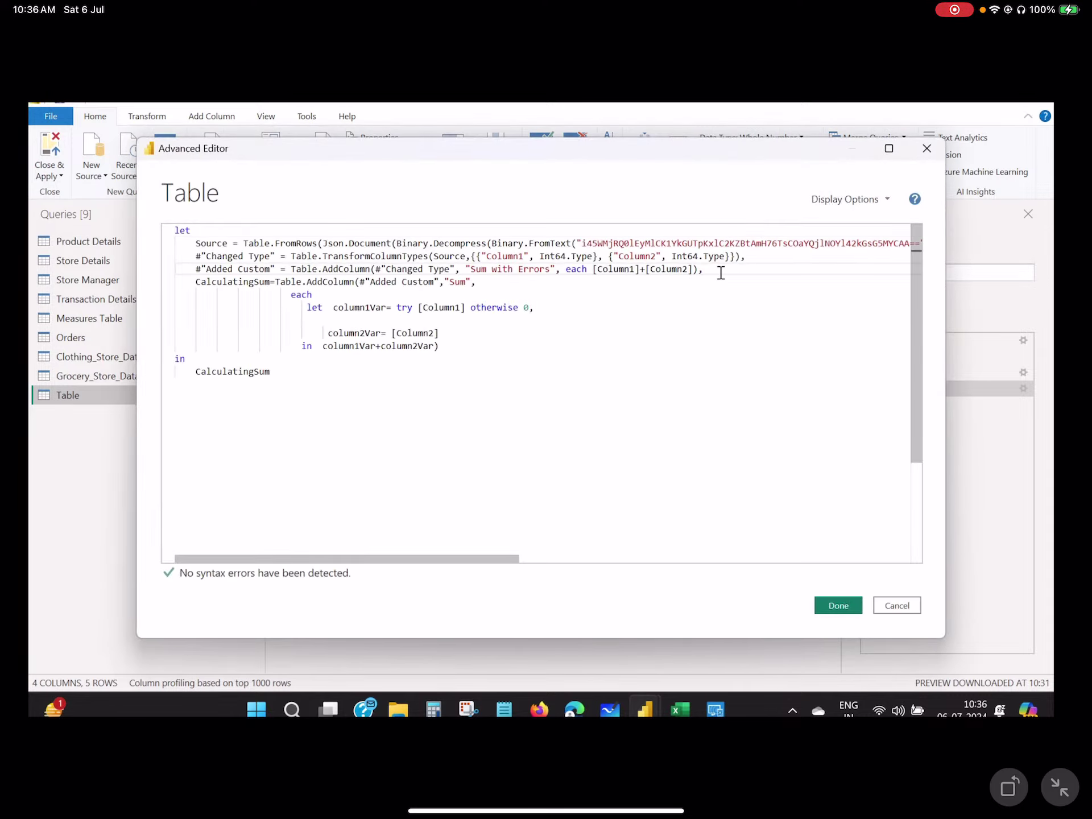
key("Return")
type("//")
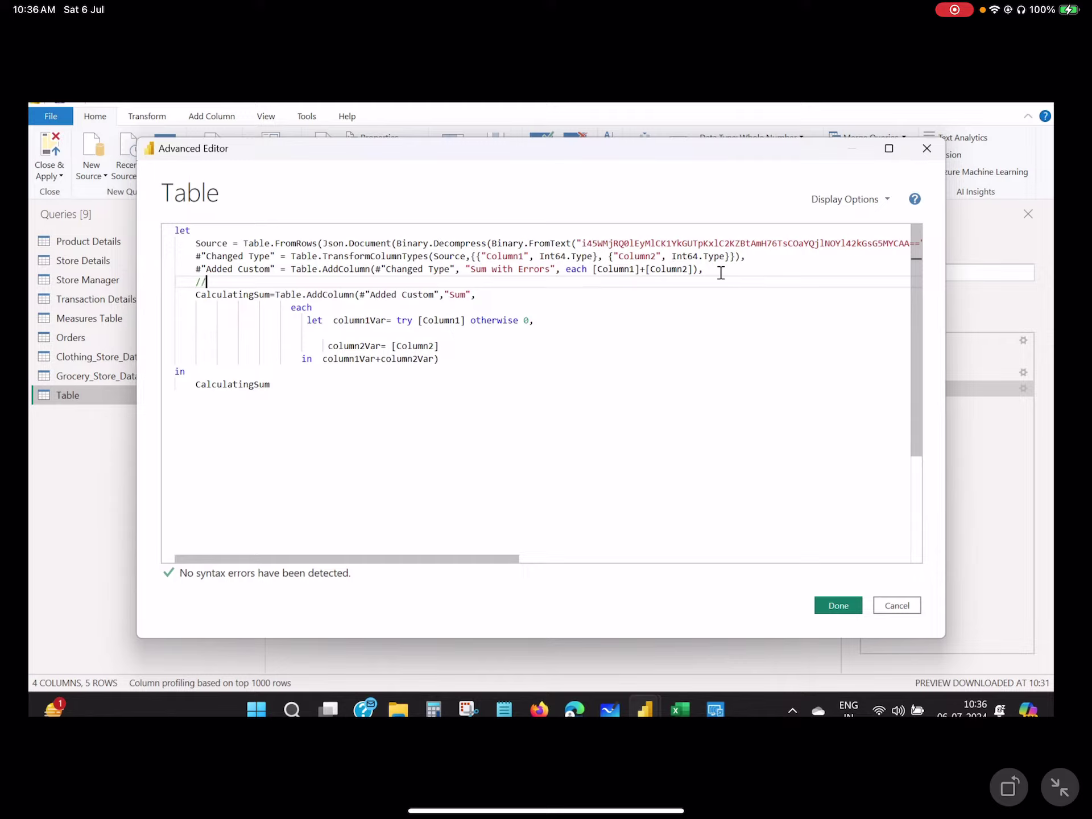
type("Added thids to explain Error Har")
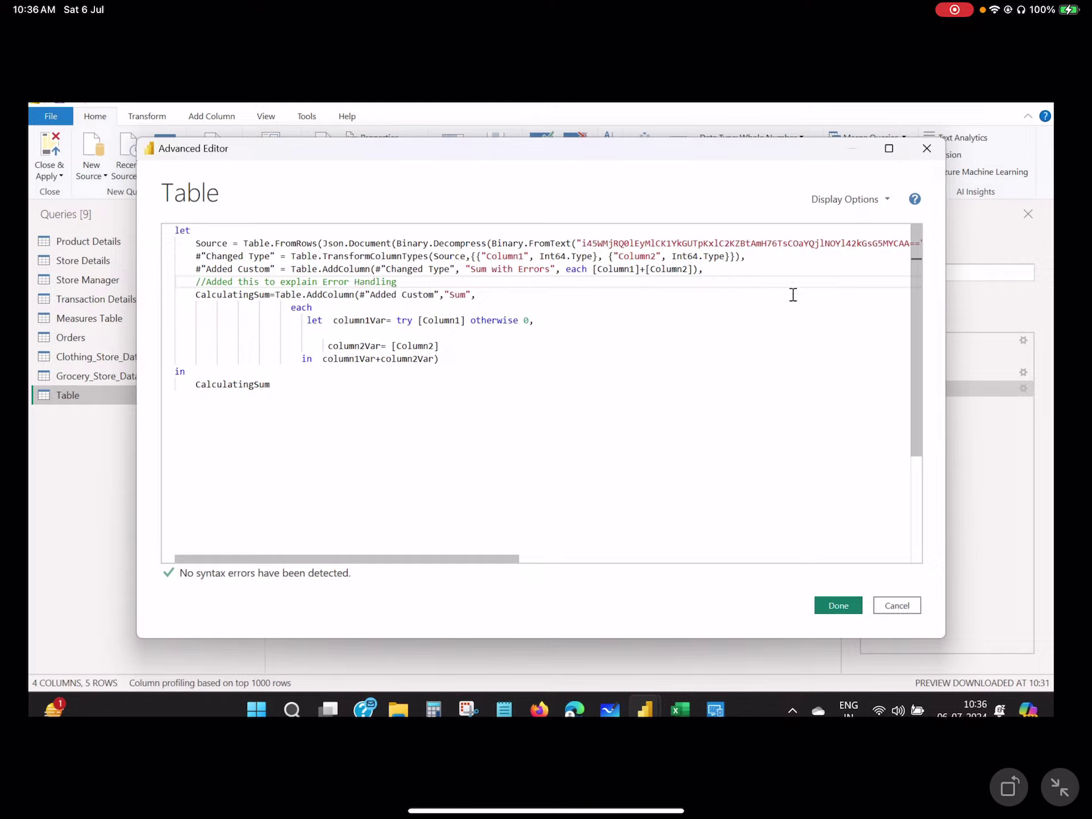
- Review the Table query code around the CalculatingSum block and highlight the new comment line
left_click(449, 346)
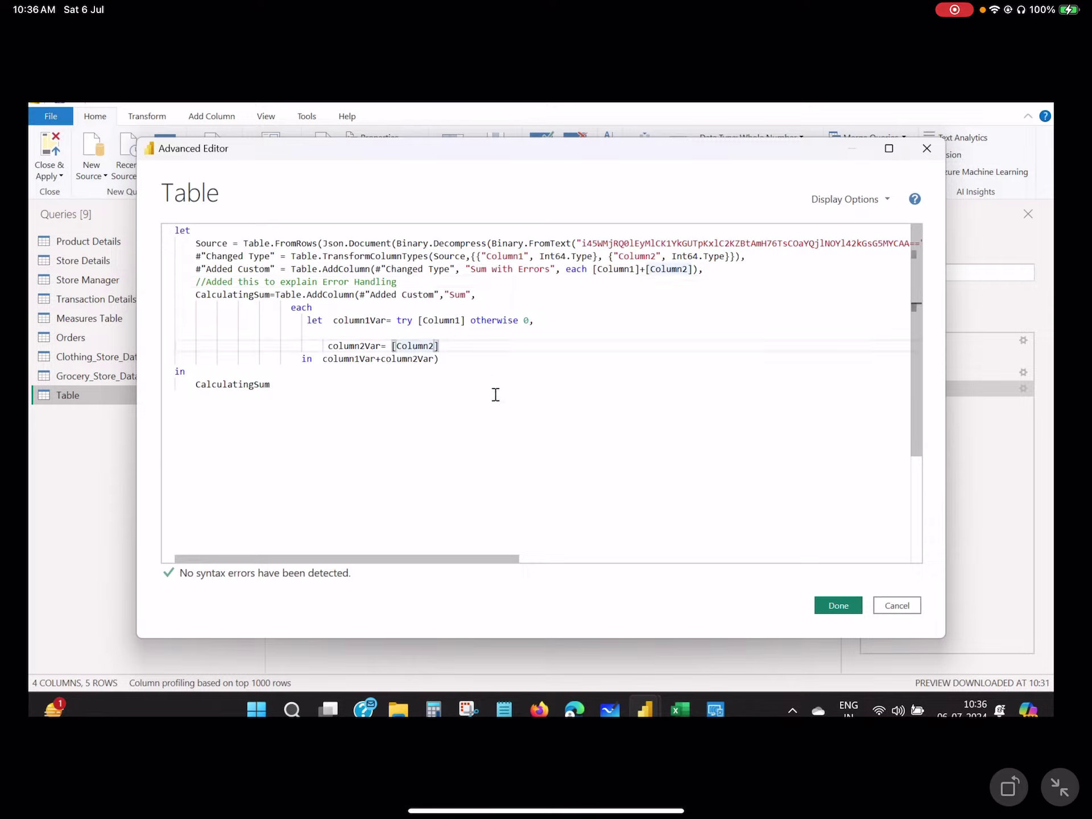
left_click(486, 371)
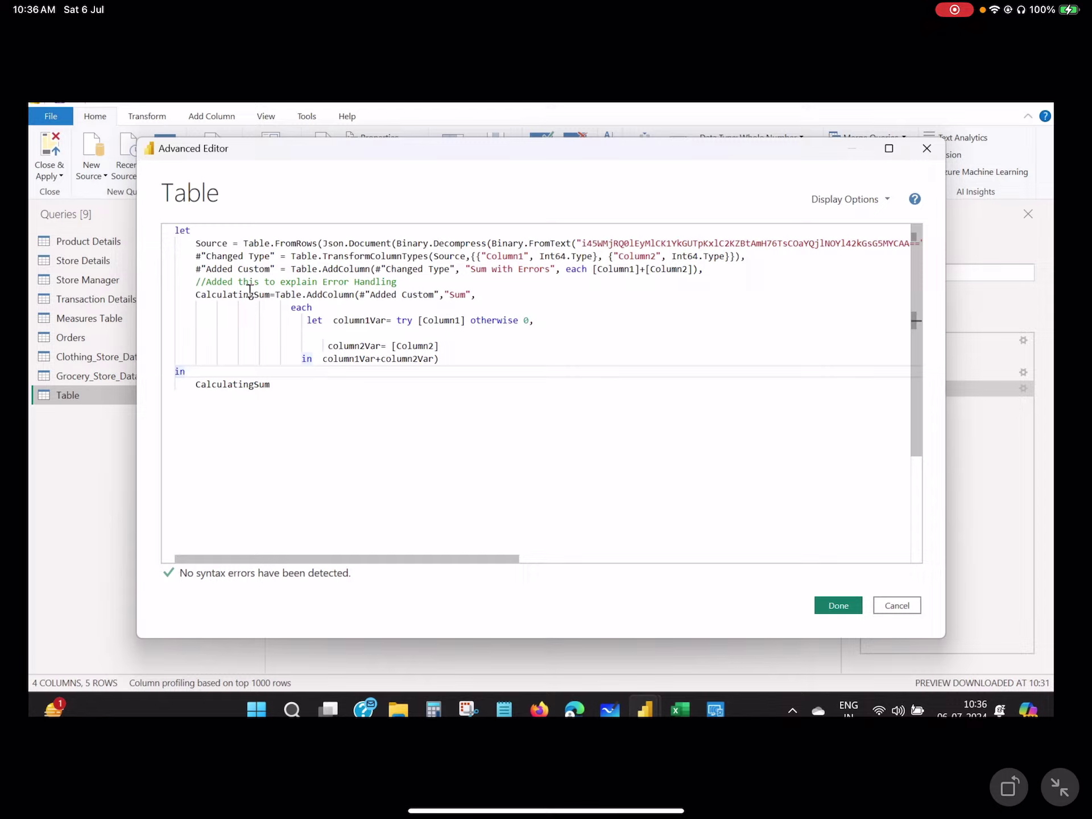
mouse_move(313, 271)
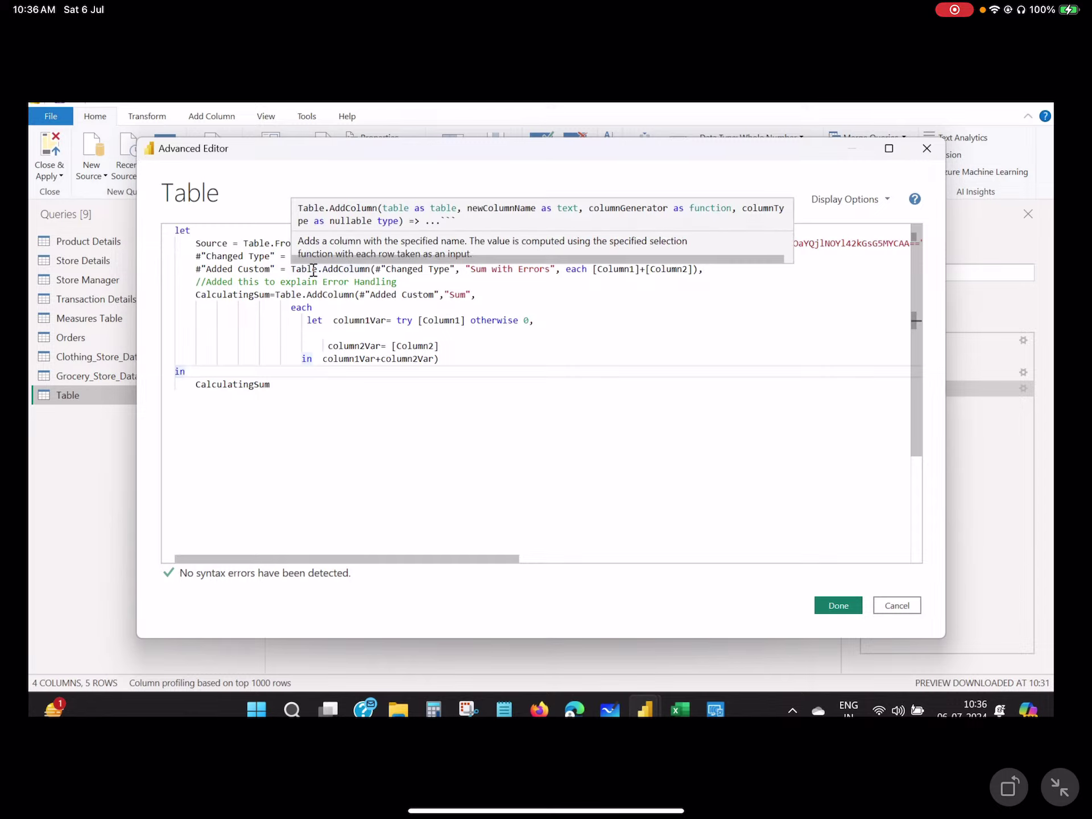
left_click_drag(398, 282, 181, 285)
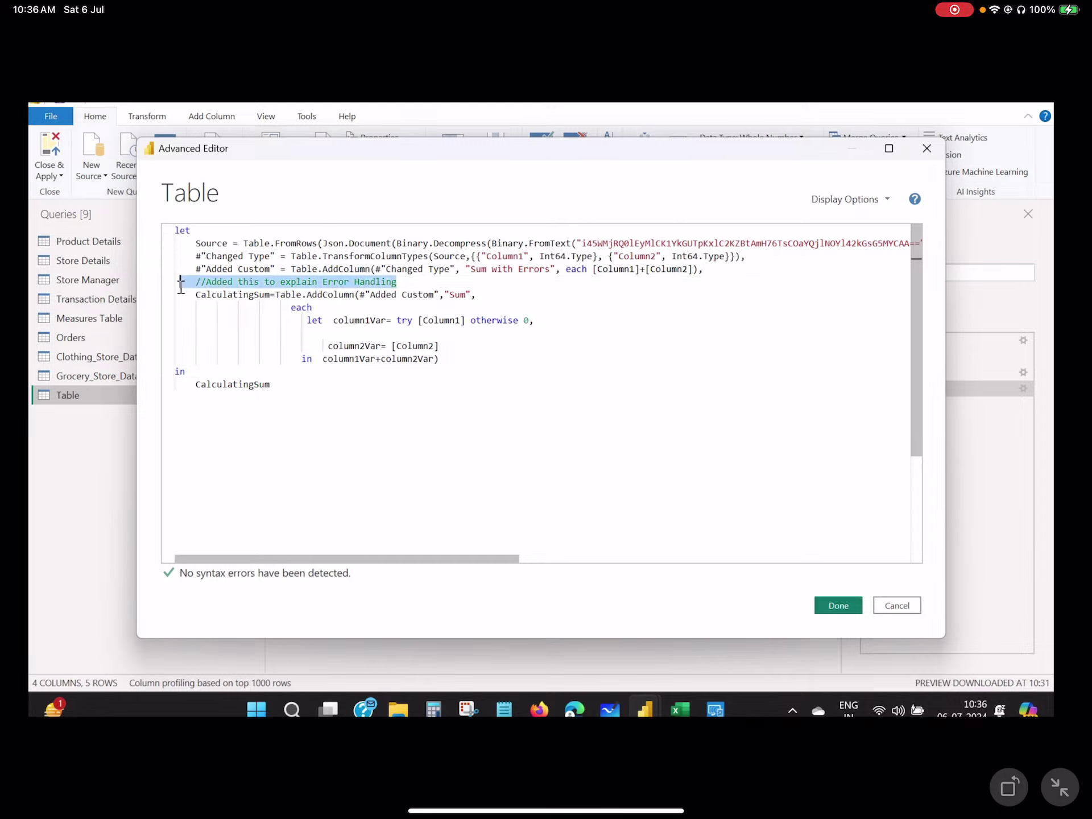
- Highlight the CalculatingSum block and the Error Handling comment line, and apply the Table query code
left_click(473, 287)
left_click_drag(454, 373, 260, 293)
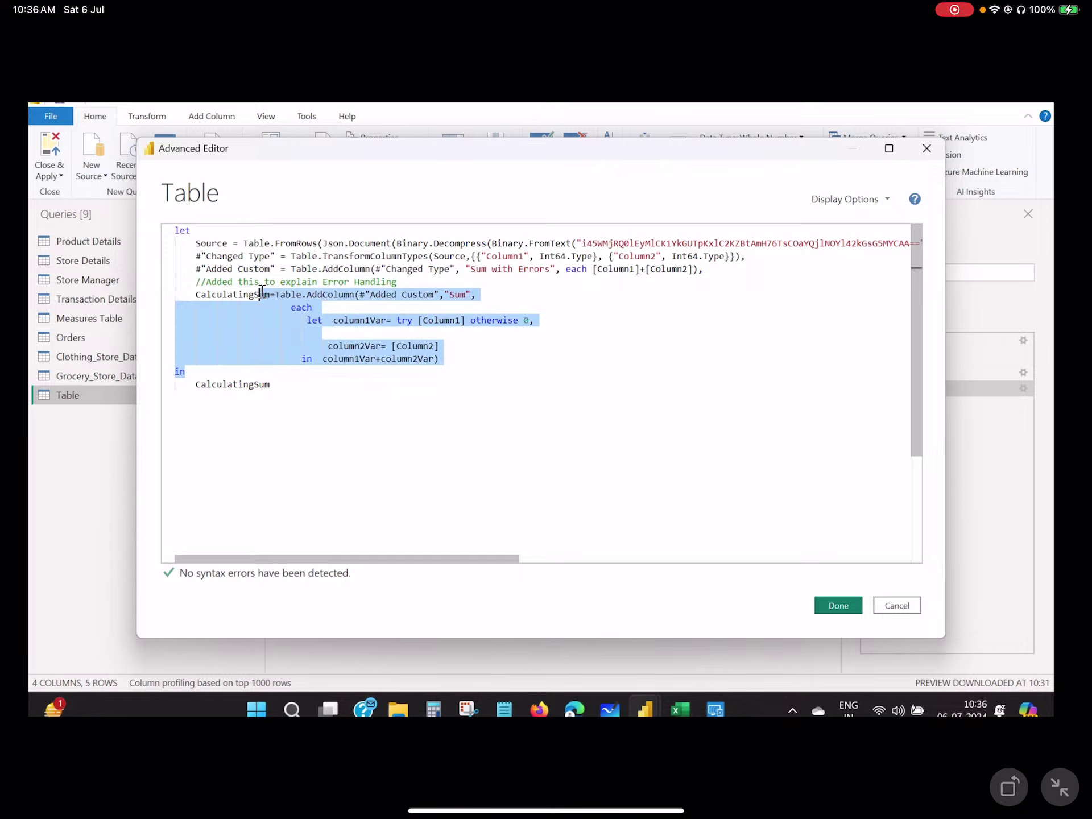
left_click(285, 281)
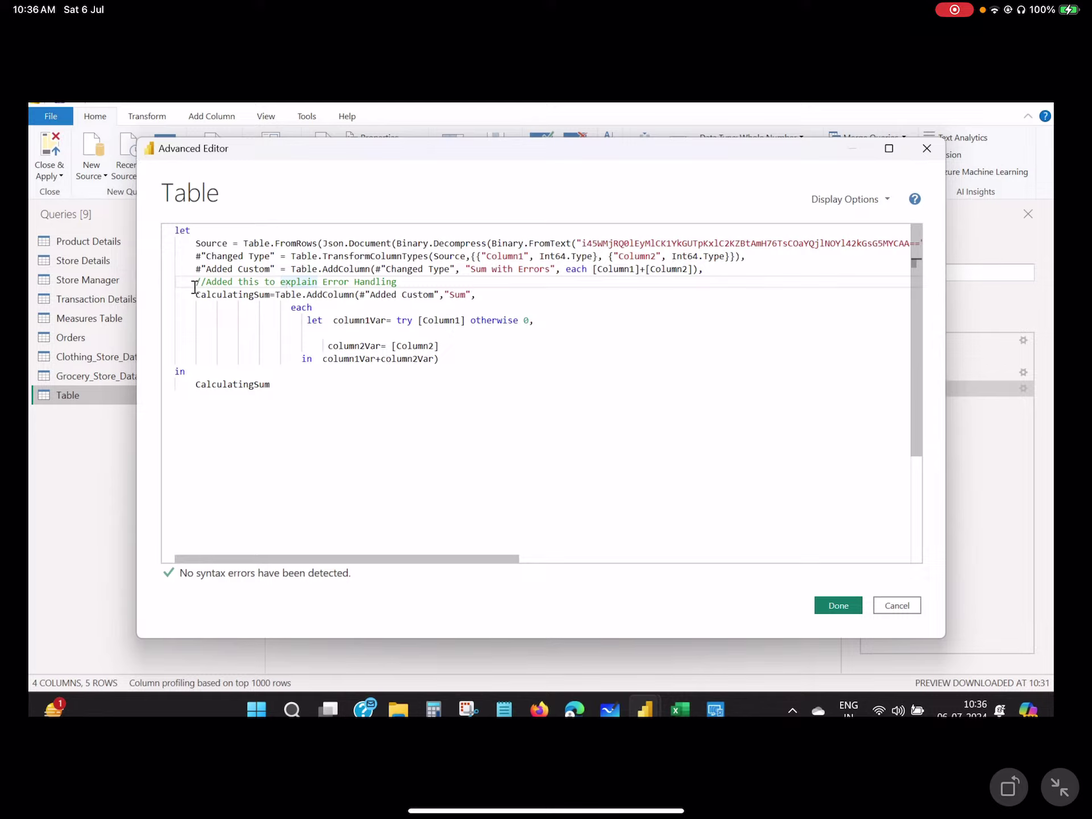
left_click_drag(195, 281, 421, 287)
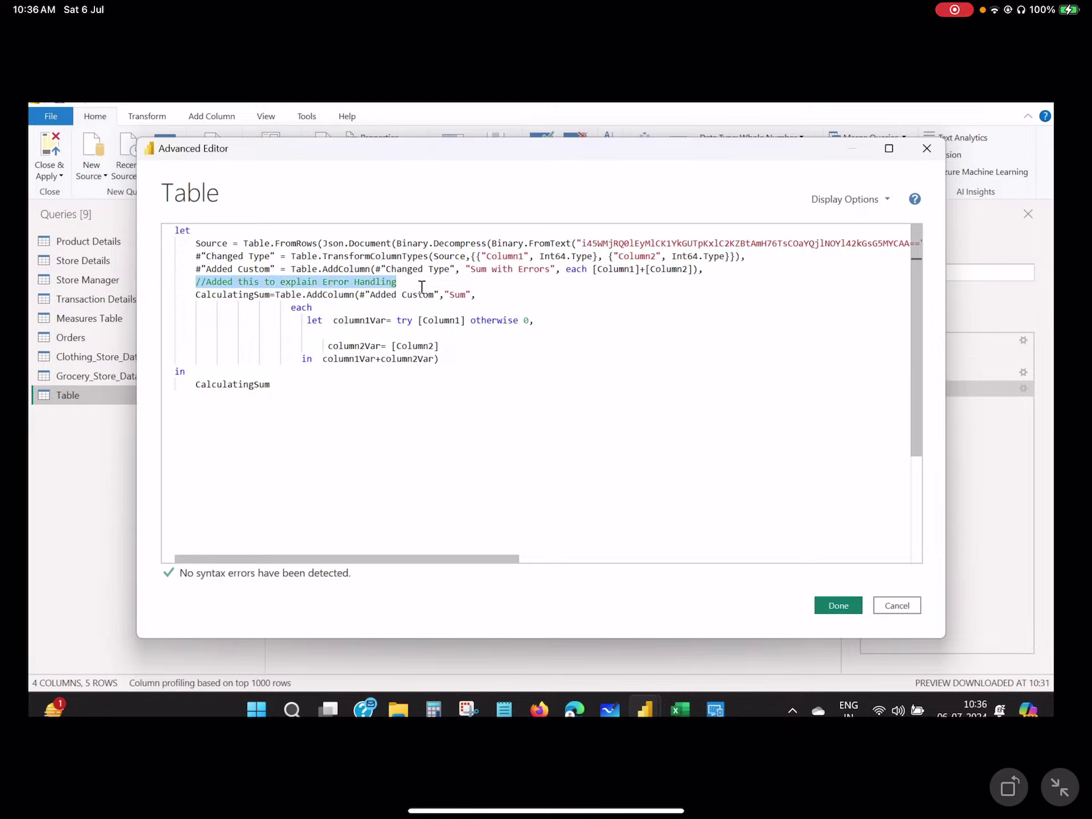
left_click(422, 288)
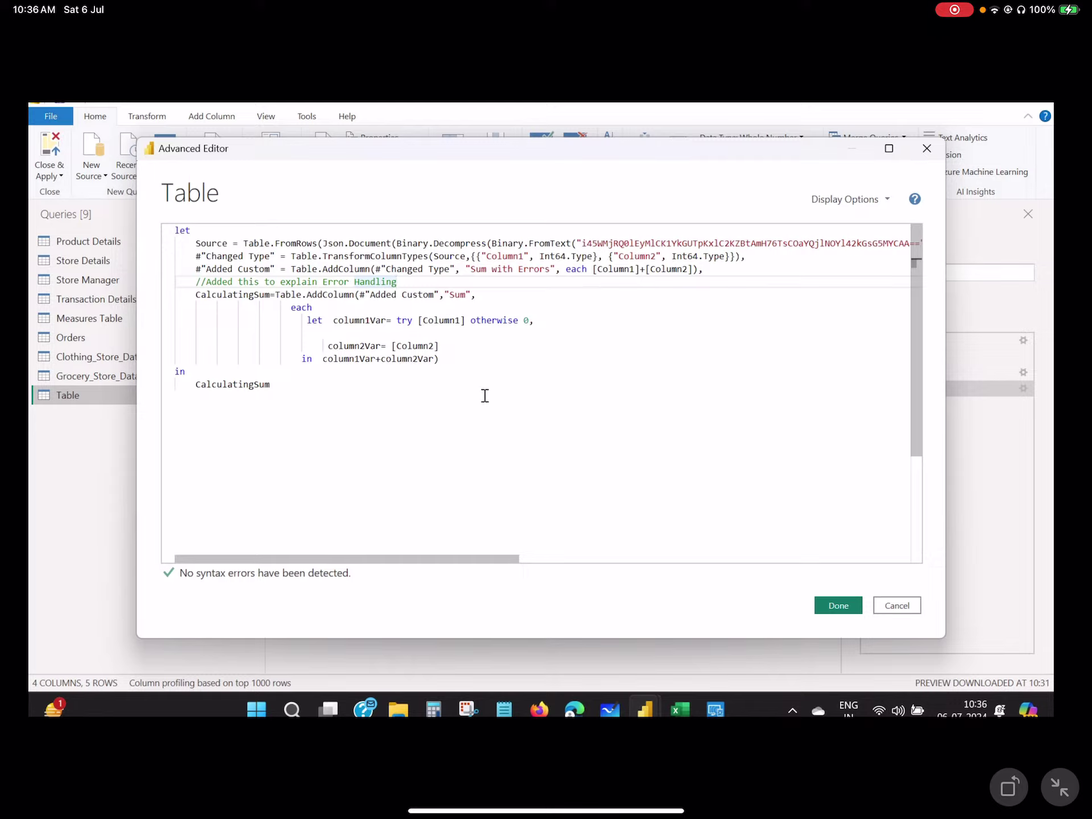
left_click(305, 392)
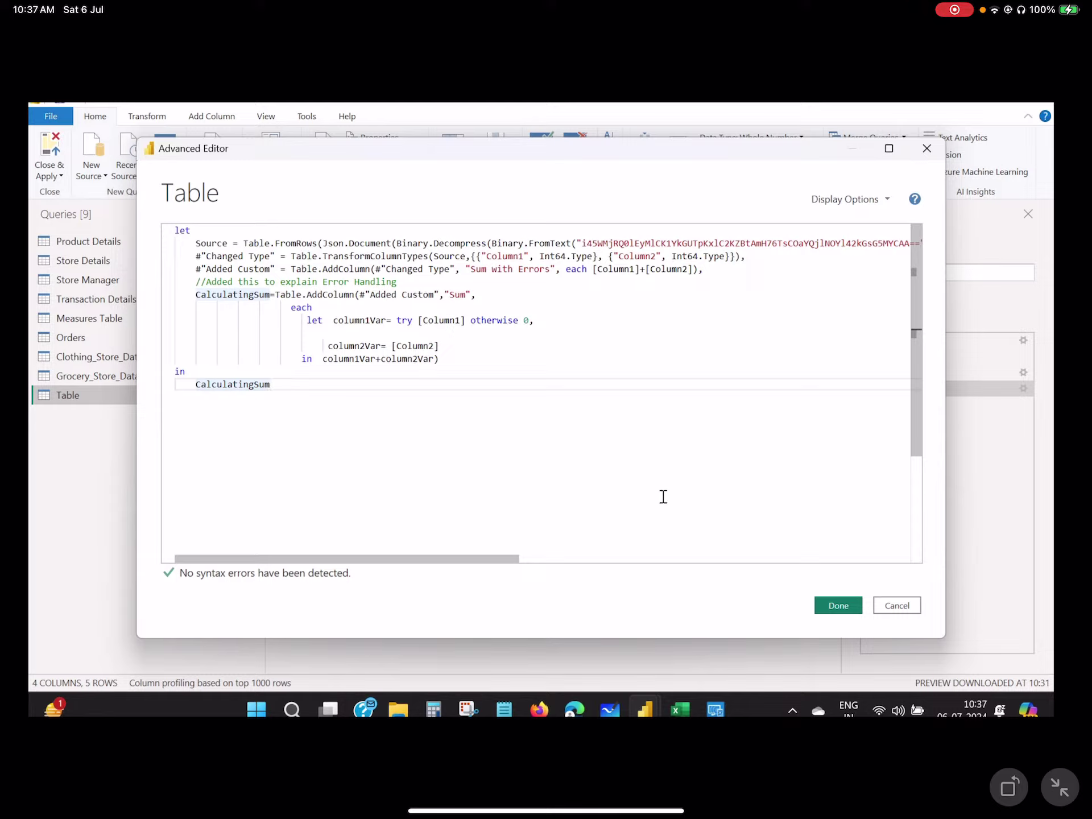
left_click(839, 607)
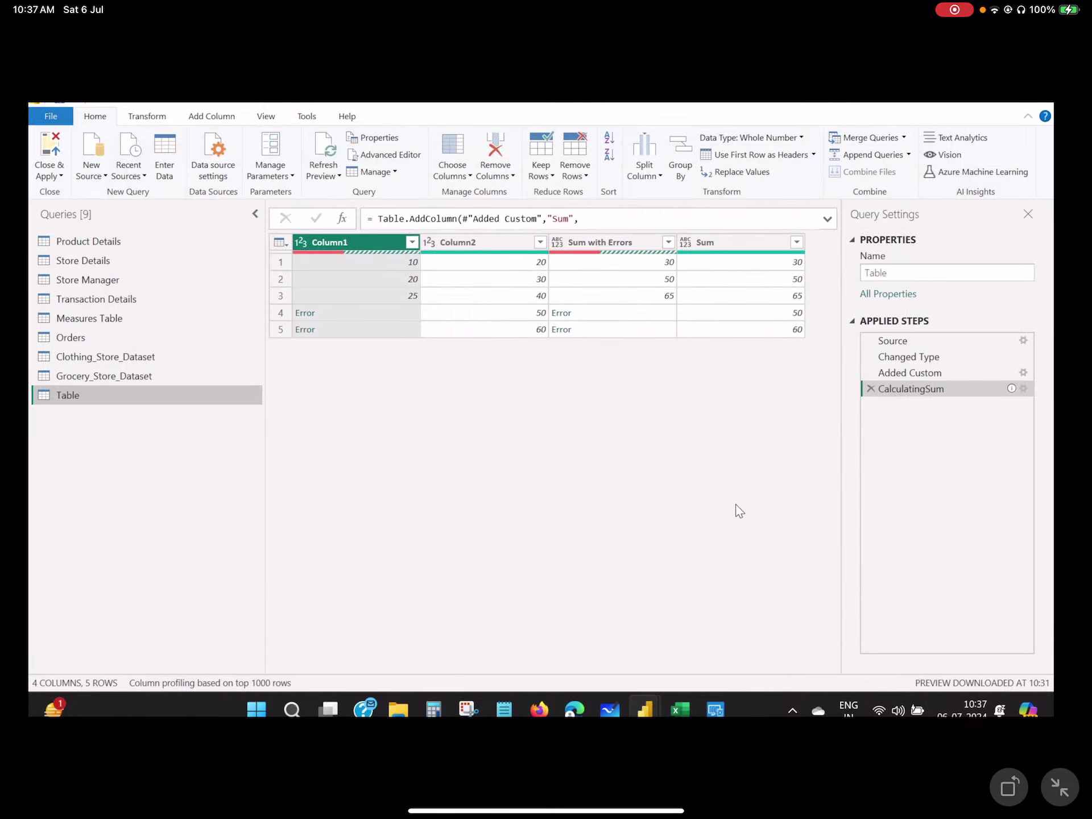
- Switch to the handwritten notes, add a green tick beside item 5, Error Handling, and return to Power Query
left_click_drag(654, 811, 284, 811)
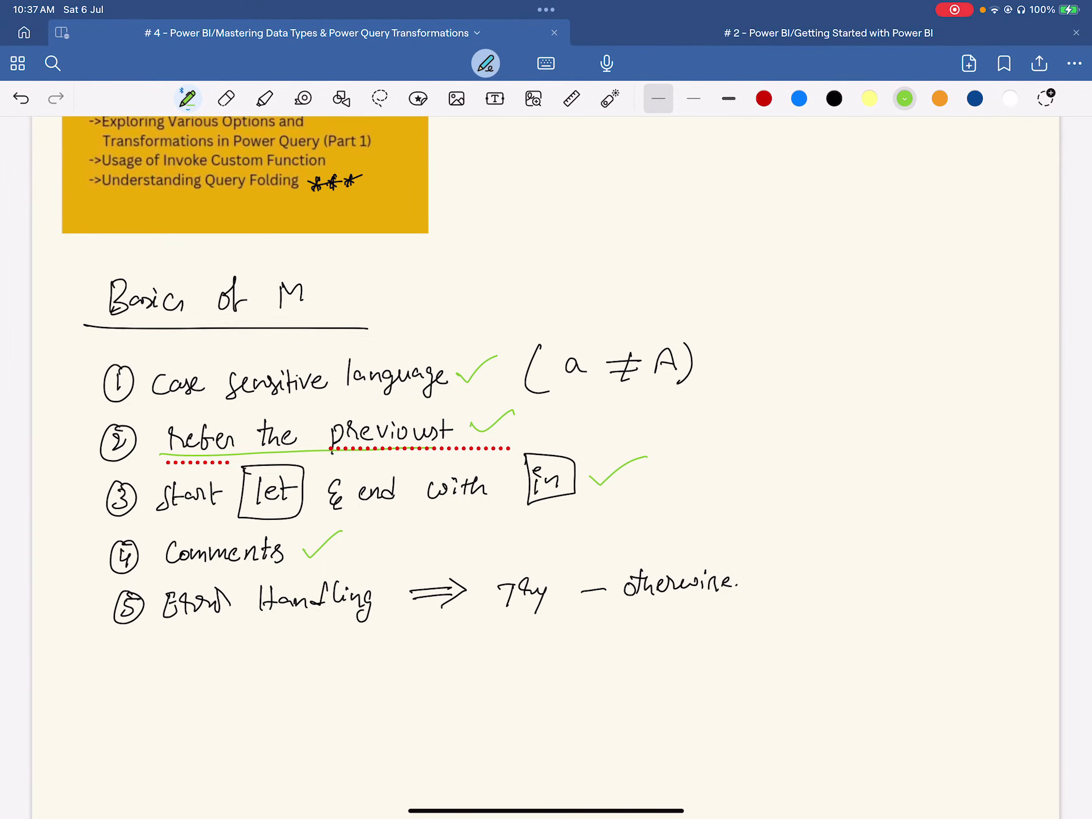
left_click_drag(741, 585, 794, 568)
key("super+Tab")
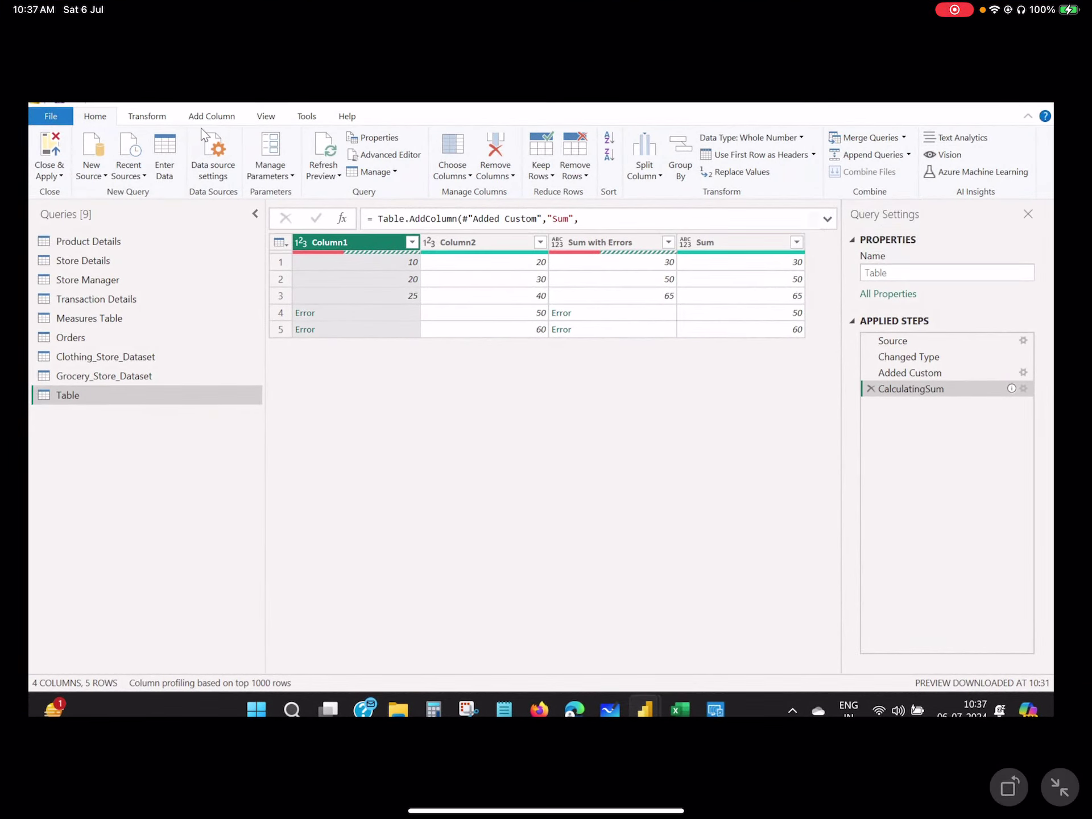
- Look through the Store Details and Transaction Details queries, including the options for the Filtered Rows step and the Transaction Details query
left_click(265, 177)
left_click(271, 176)
left_click(83, 260)
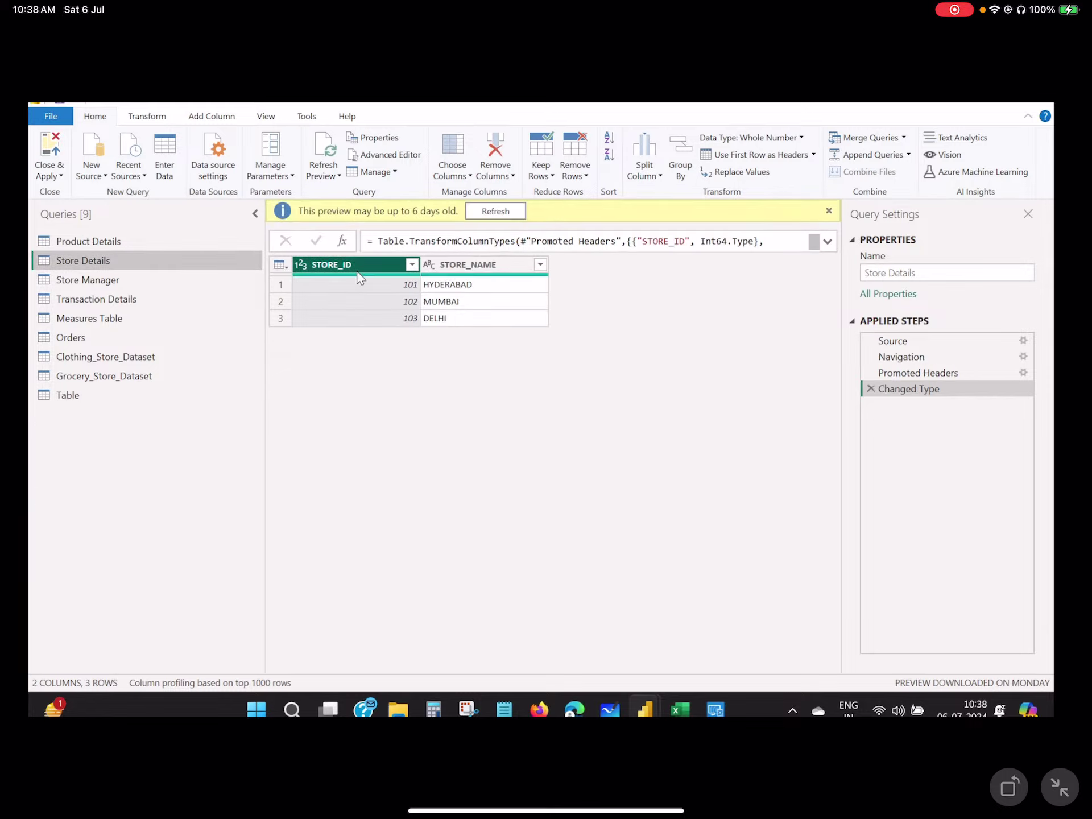
left_click(97, 299)
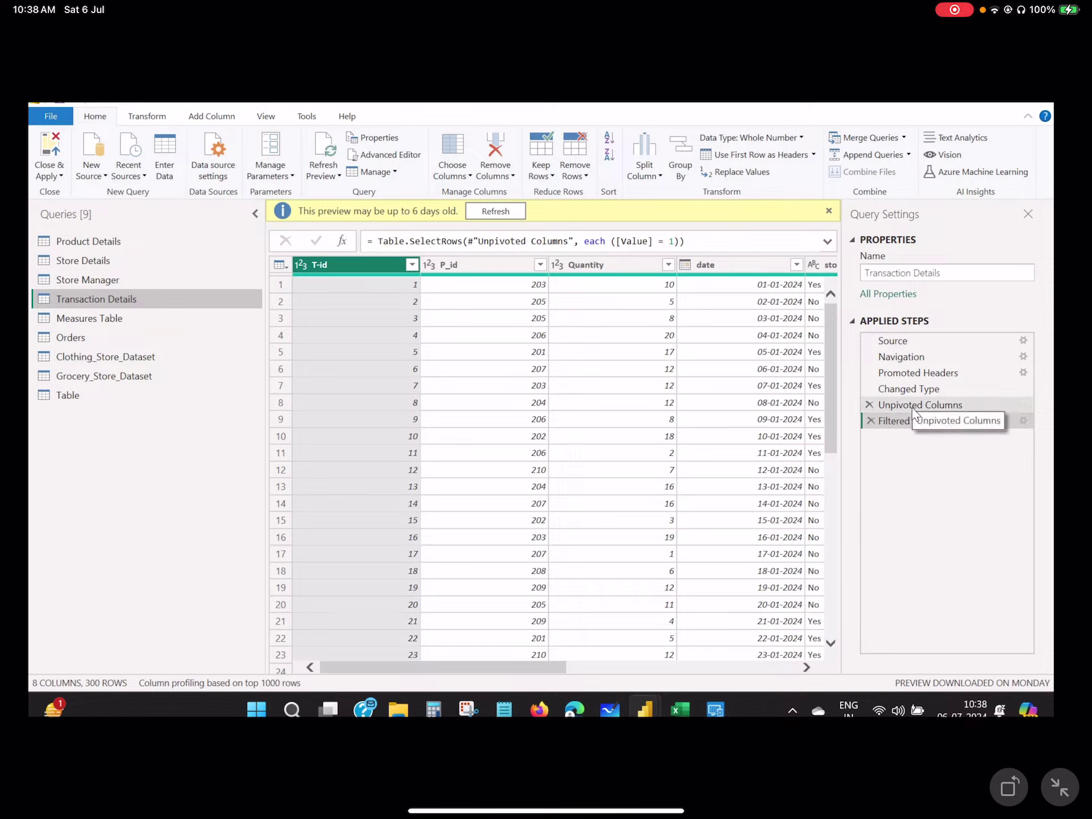
right_click(905, 426)
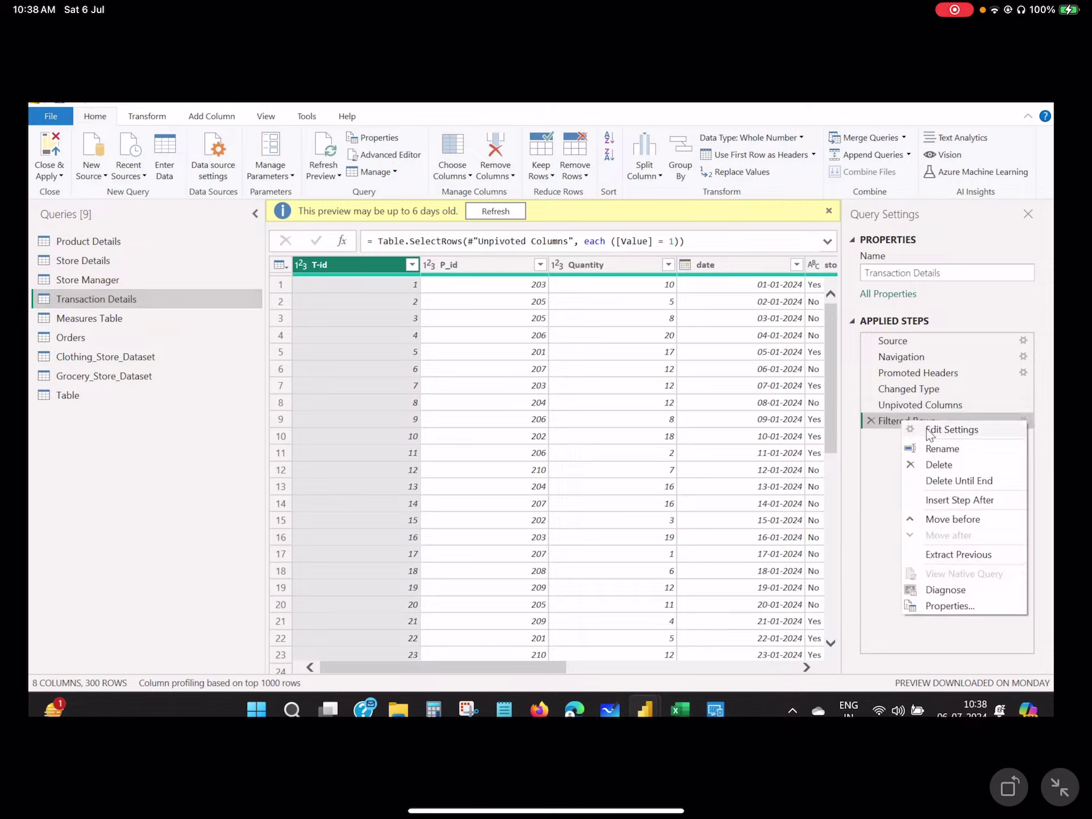
left_click(887, 478)
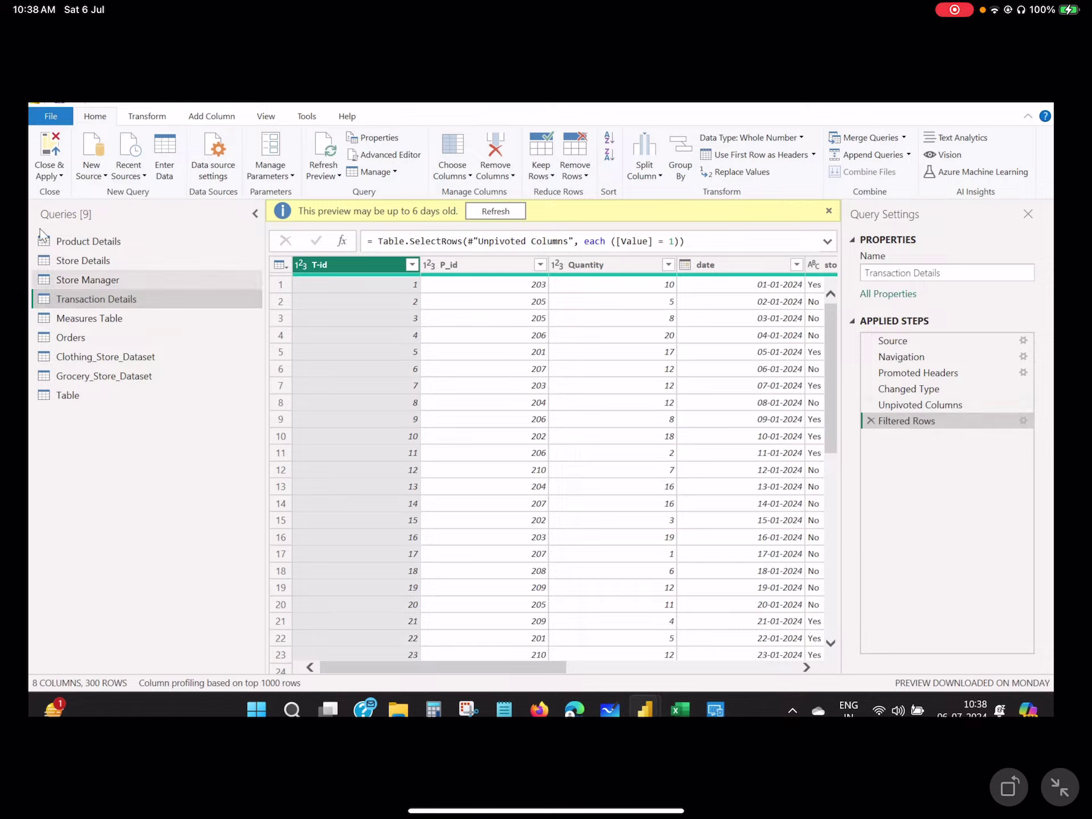
right_click(63, 296)
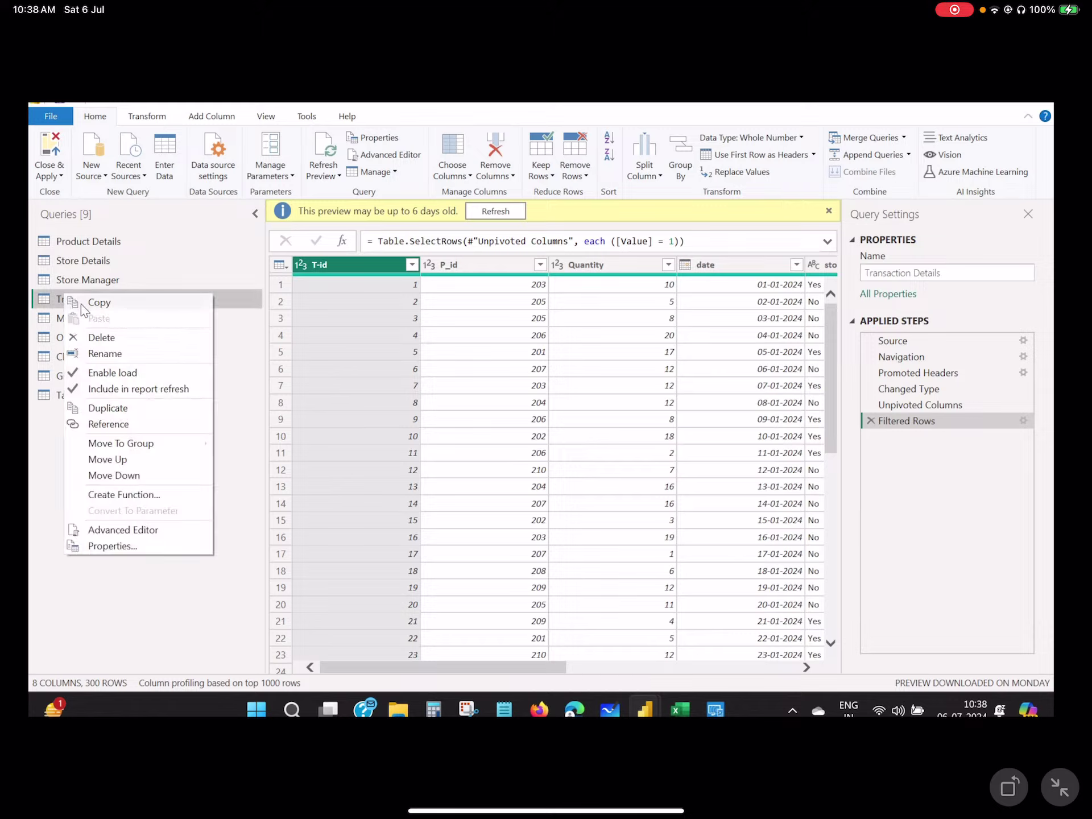
left_click(46, 428)
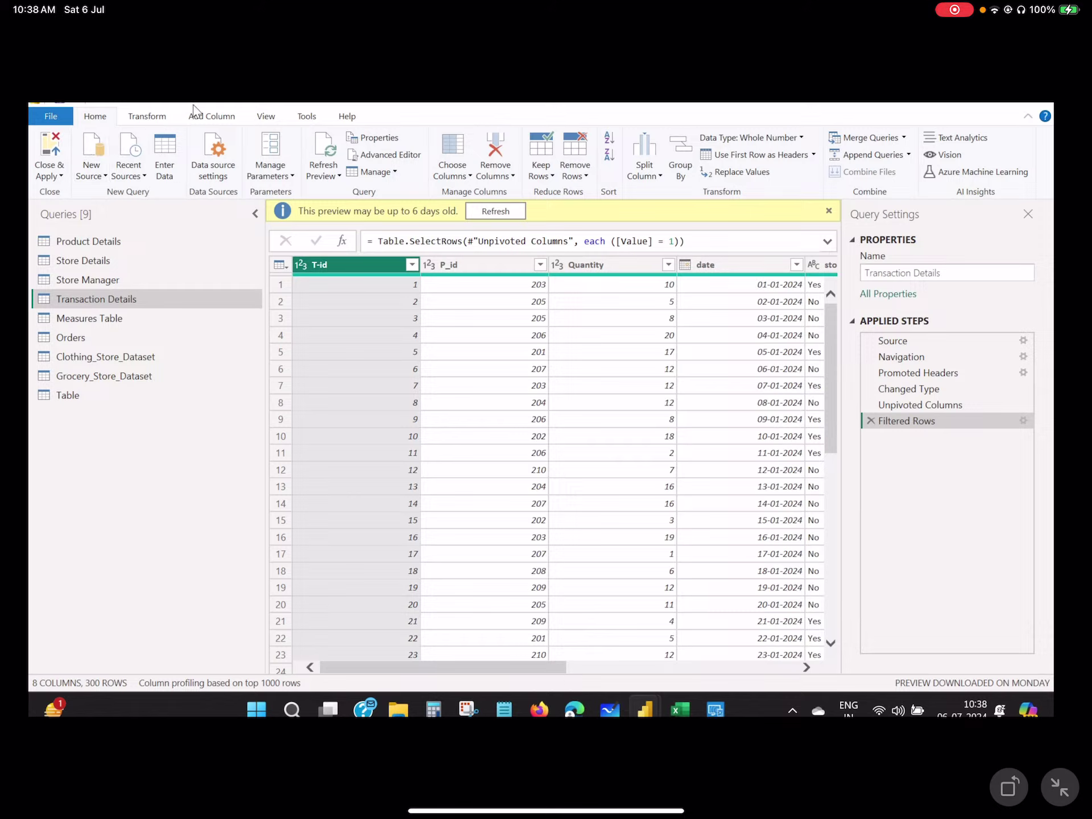
- Compare the Transform commands with the Add Column commands available for the Transaction Details query
left_click(146, 117)
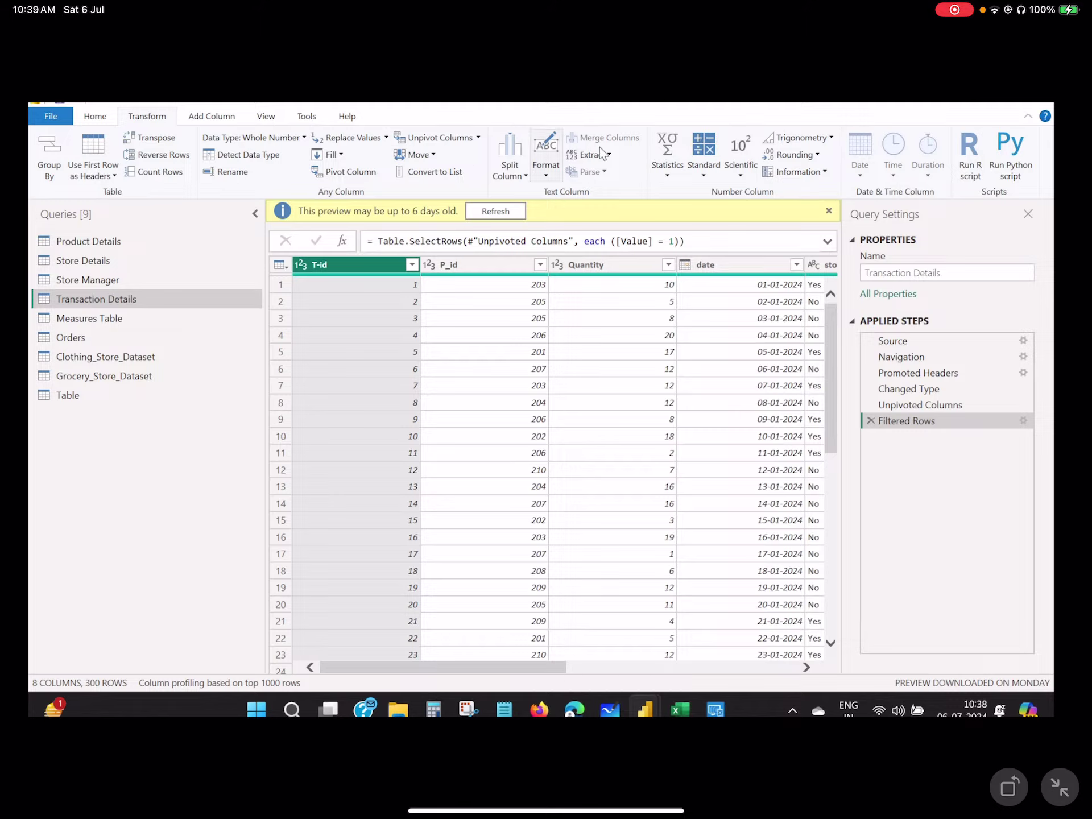
left_click(212, 117)
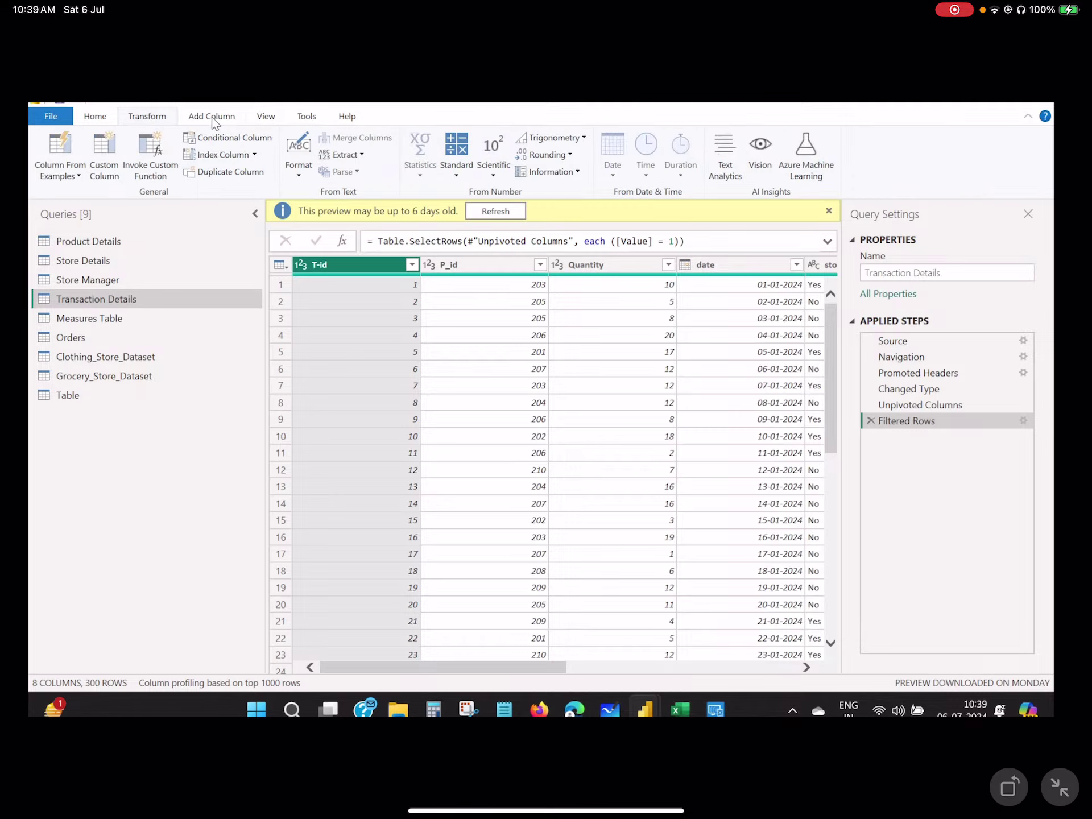
left_click(141, 118)
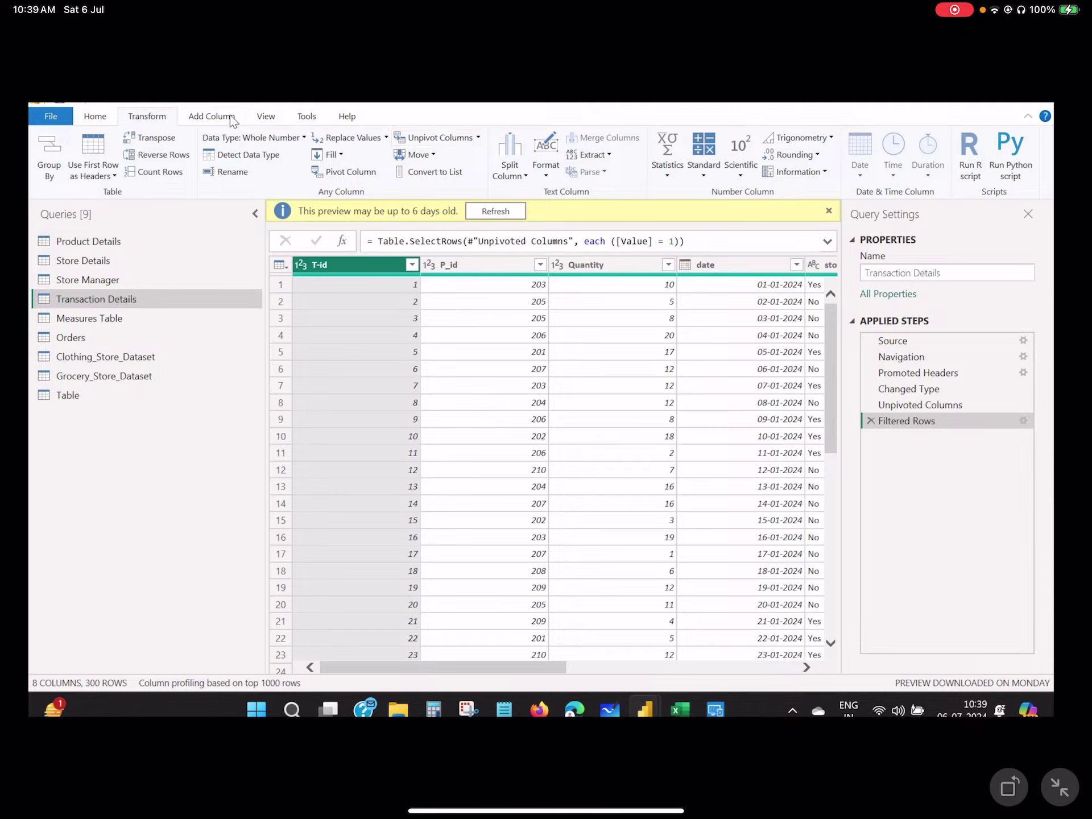
left_click(212, 116)
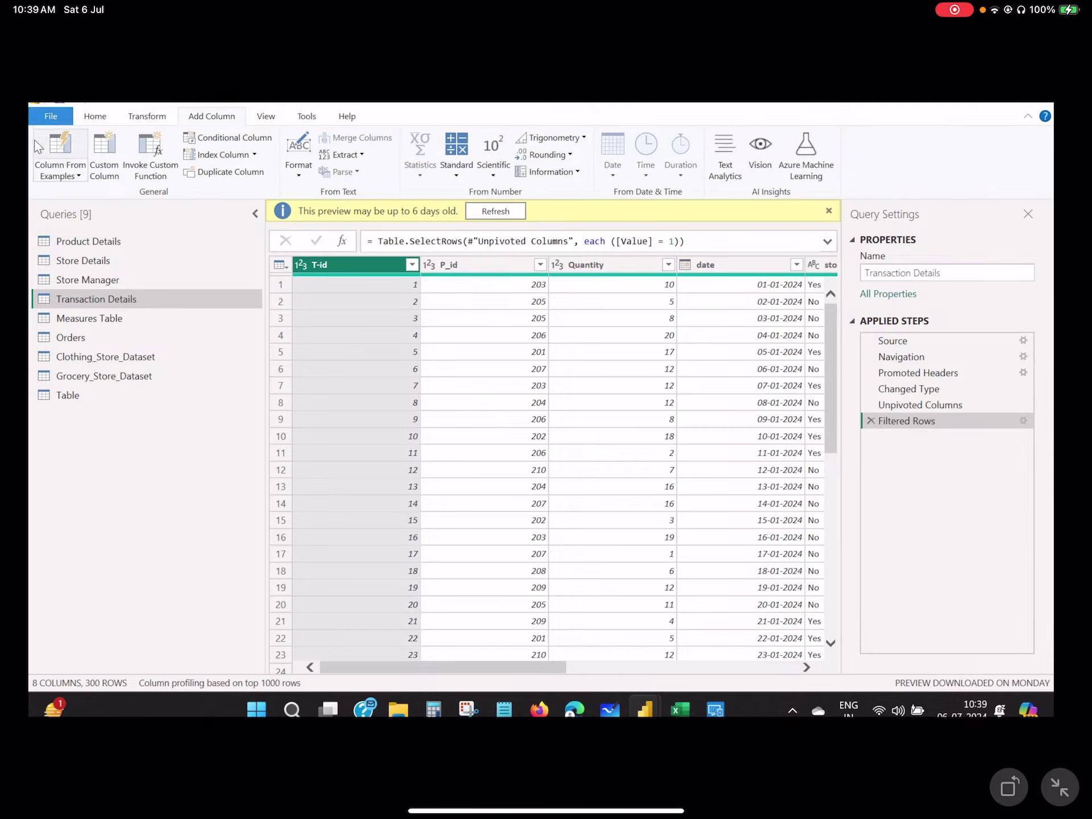
left_click(155, 121)
left_click(231, 118)
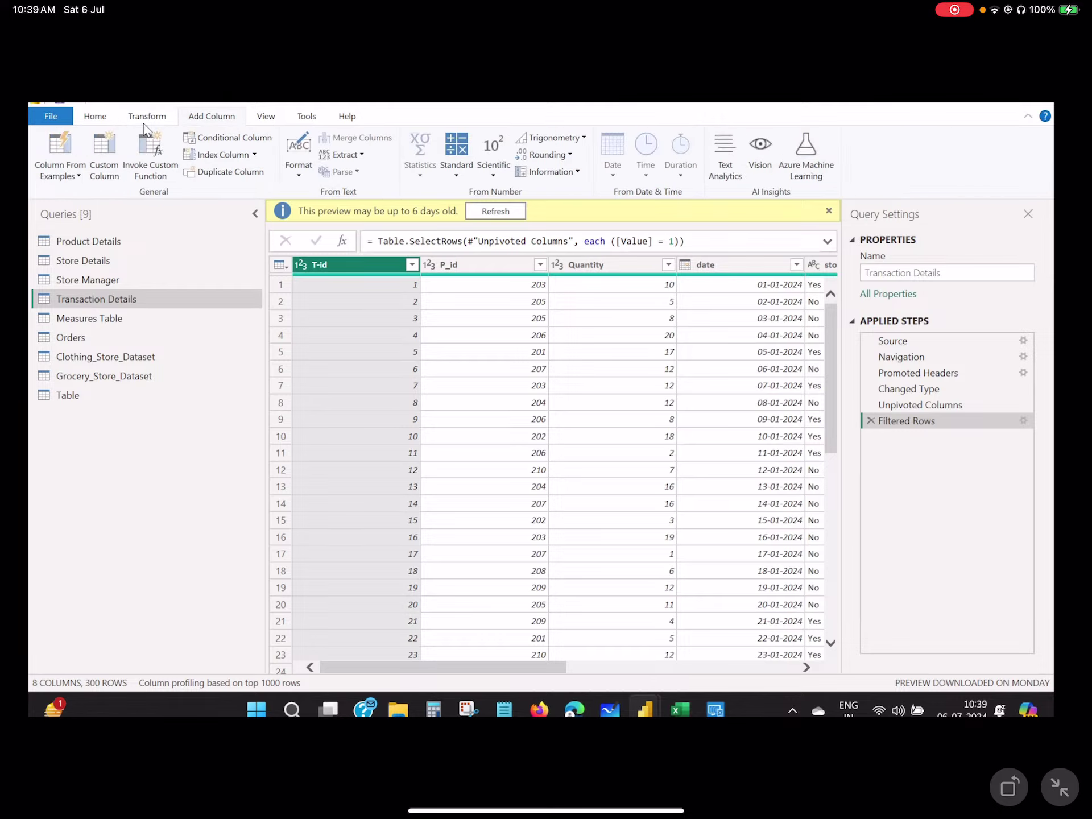
left_click(149, 118)
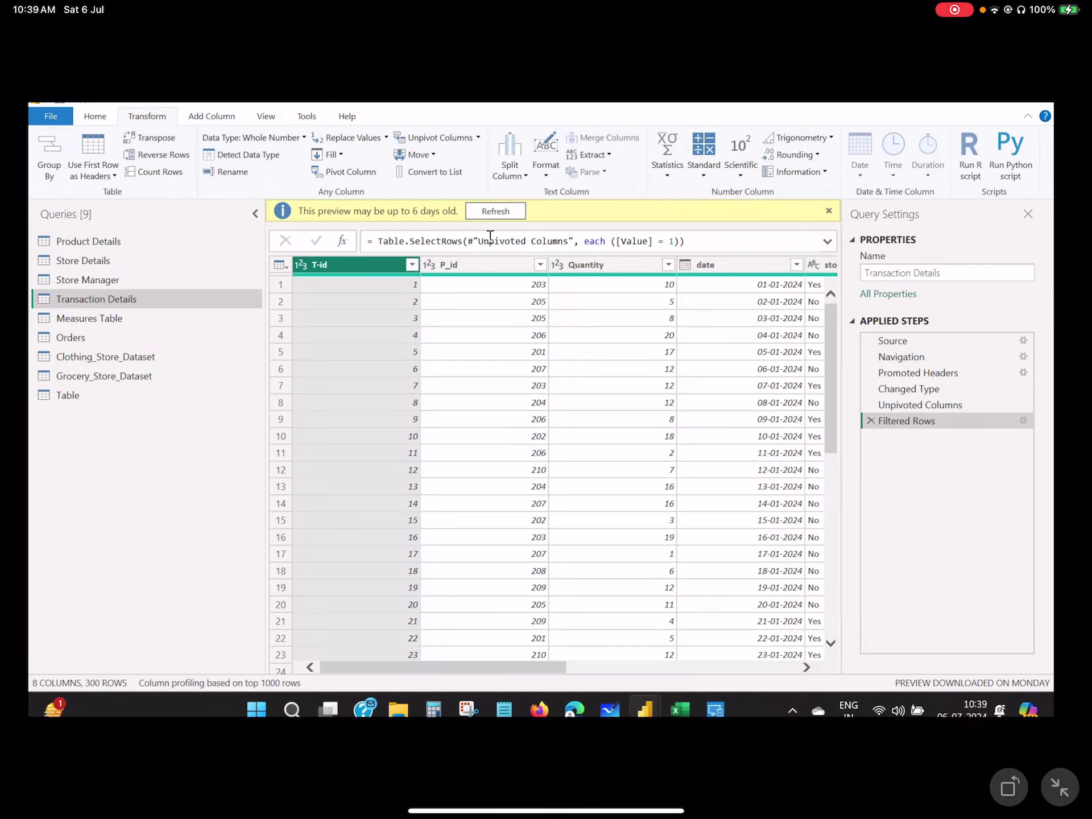
left_click(212, 116)
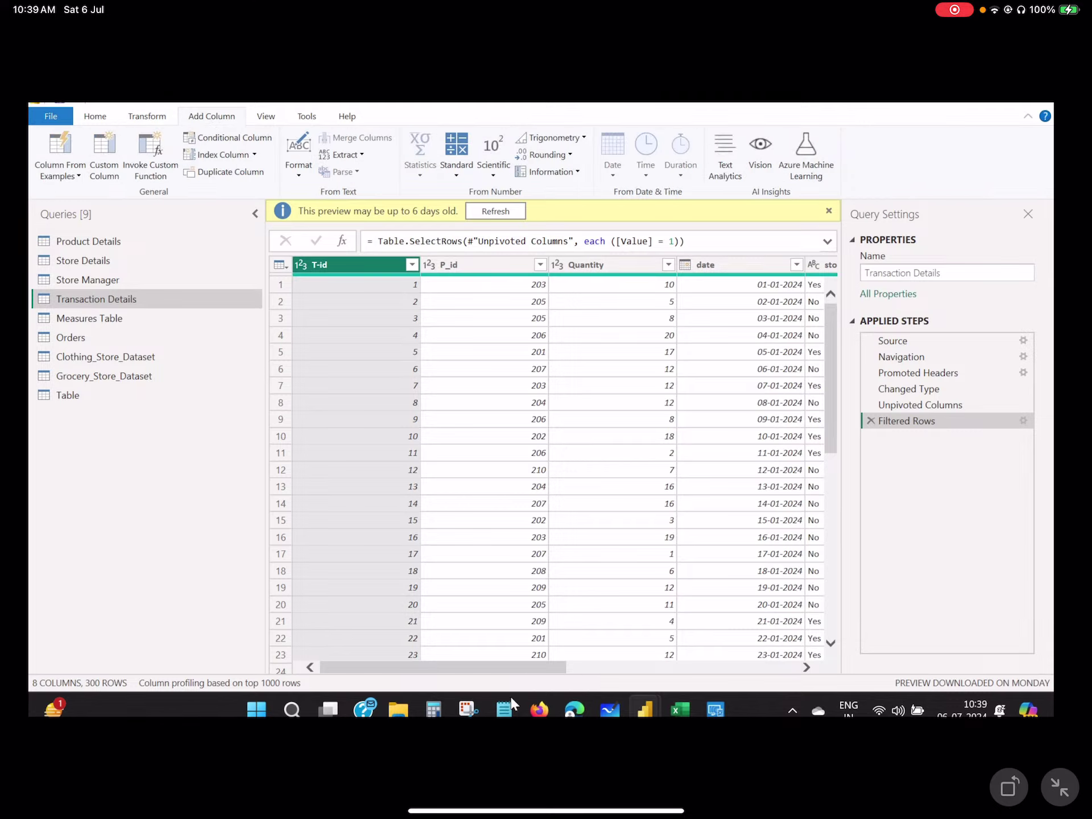
- Transform the Attribute column in place into its text length with Extract, and remove the Calculated Text Length step
left_click_drag(500, 663, 751, 661)
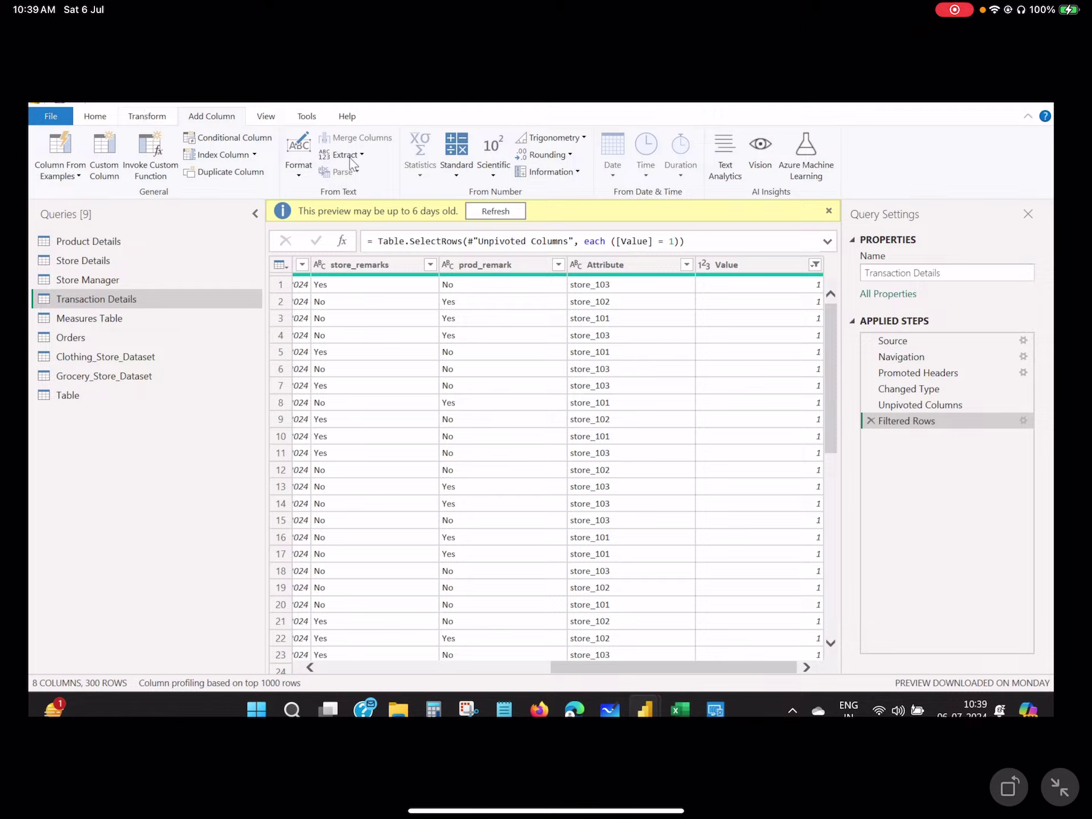
left_click(630, 267)
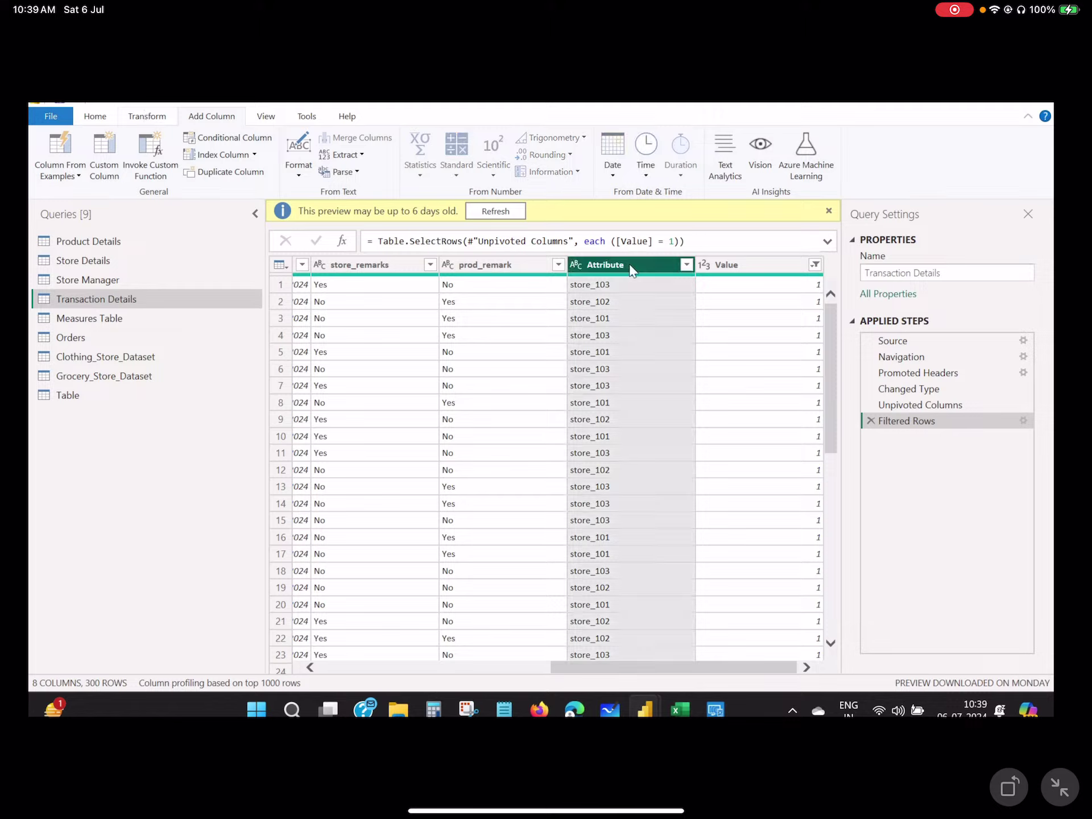
left_click(362, 155)
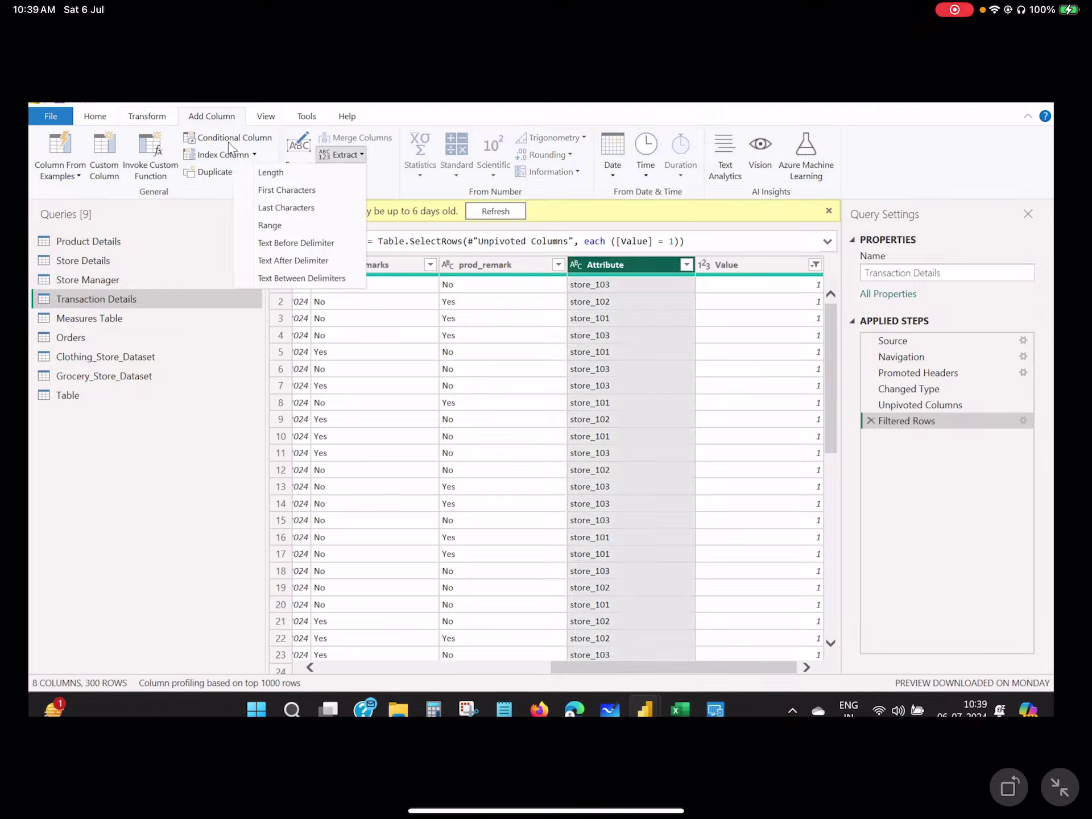
left_click(163, 122)
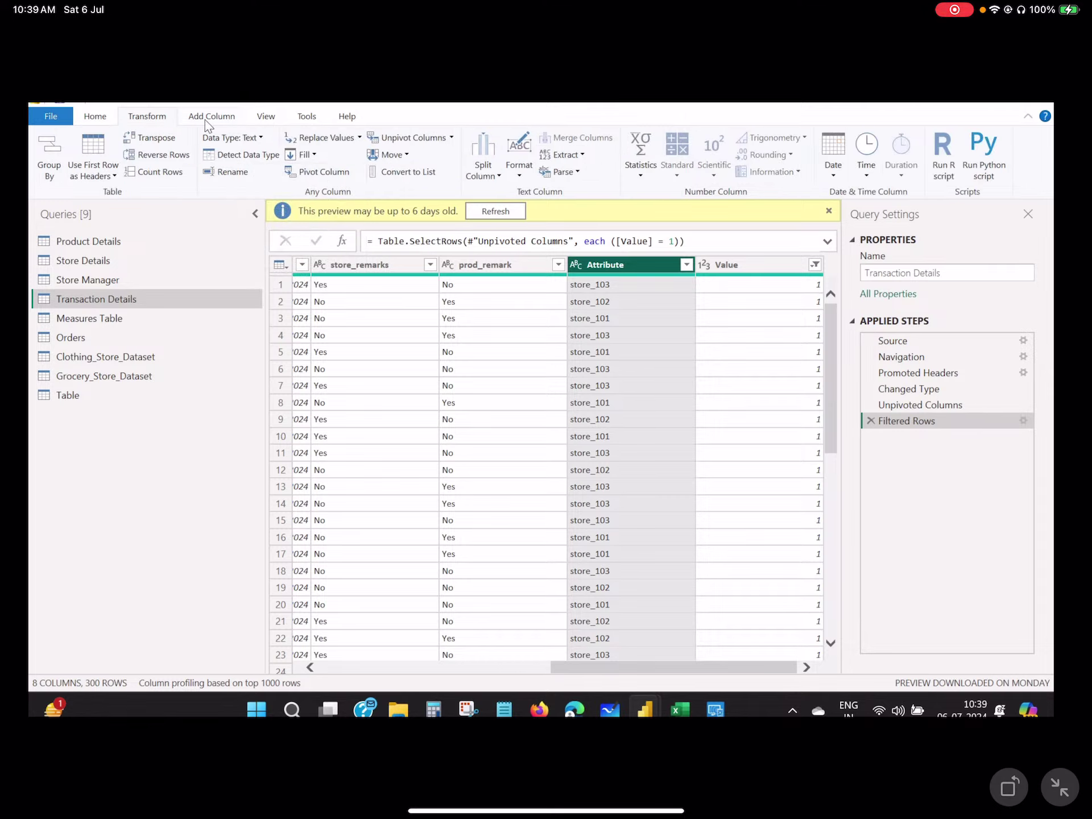
left_click(583, 155)
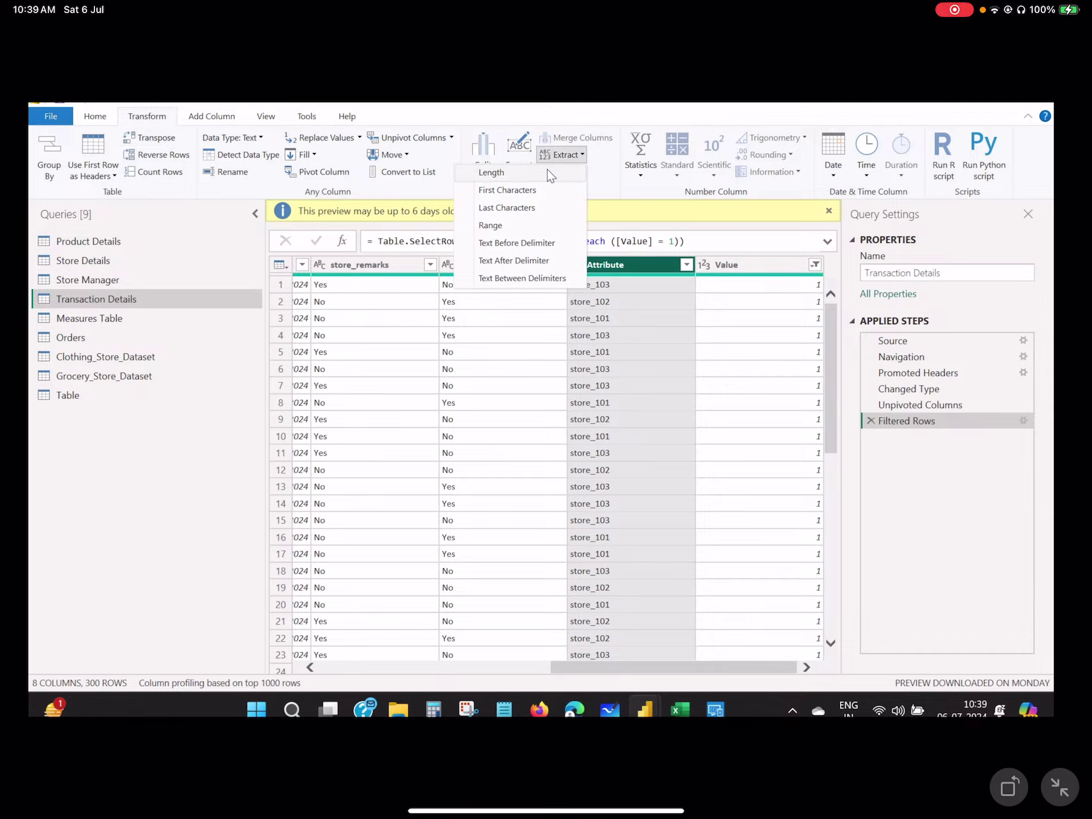
left_click(510, 177)
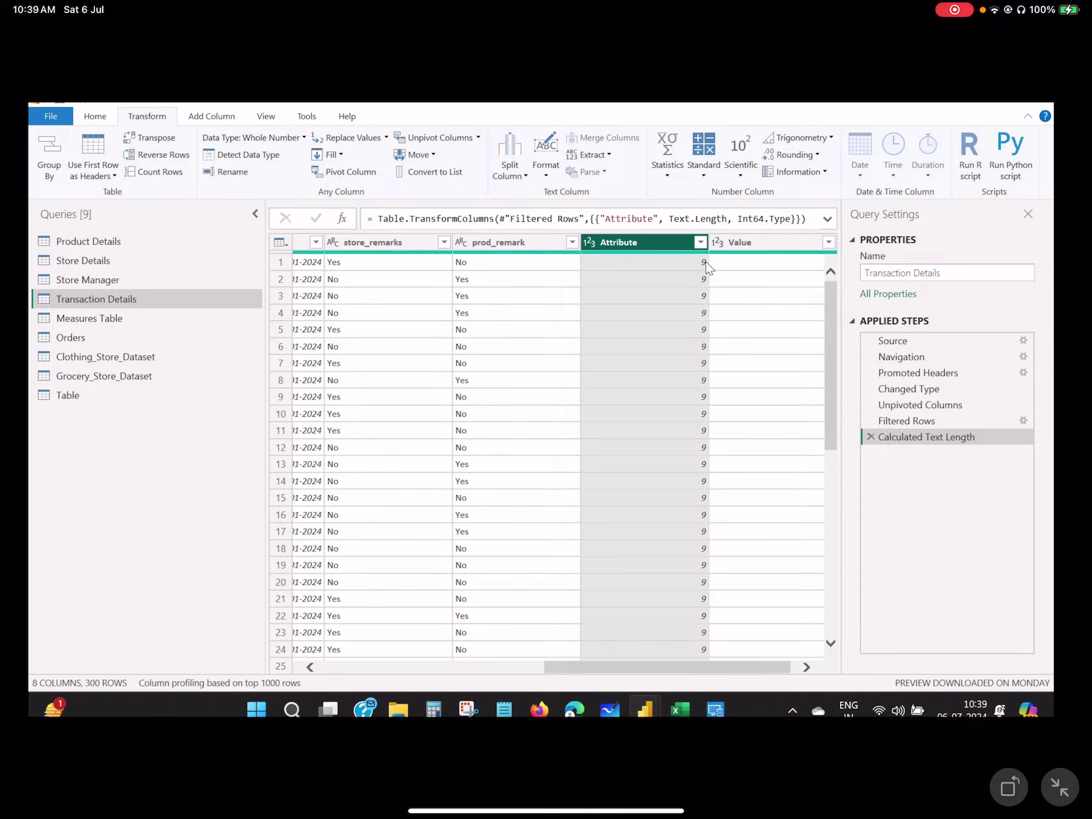
left_click_drag(761, 661, 785, 667)
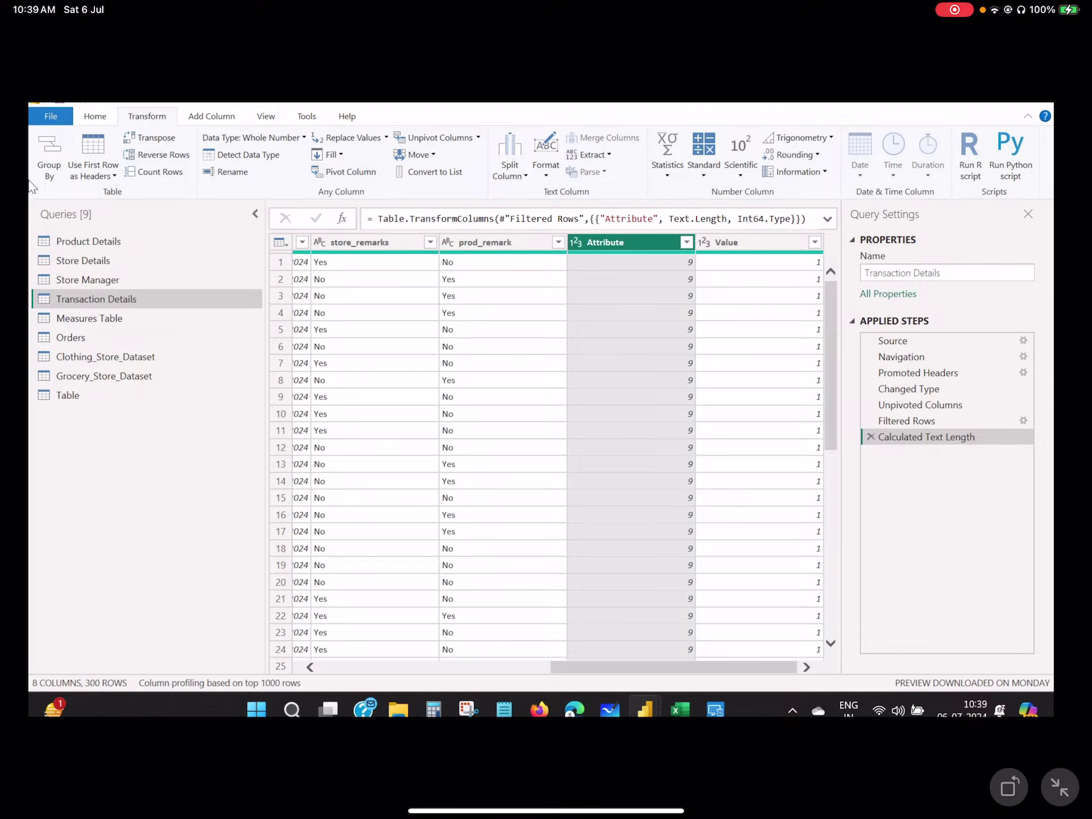
left_click(869, 437)
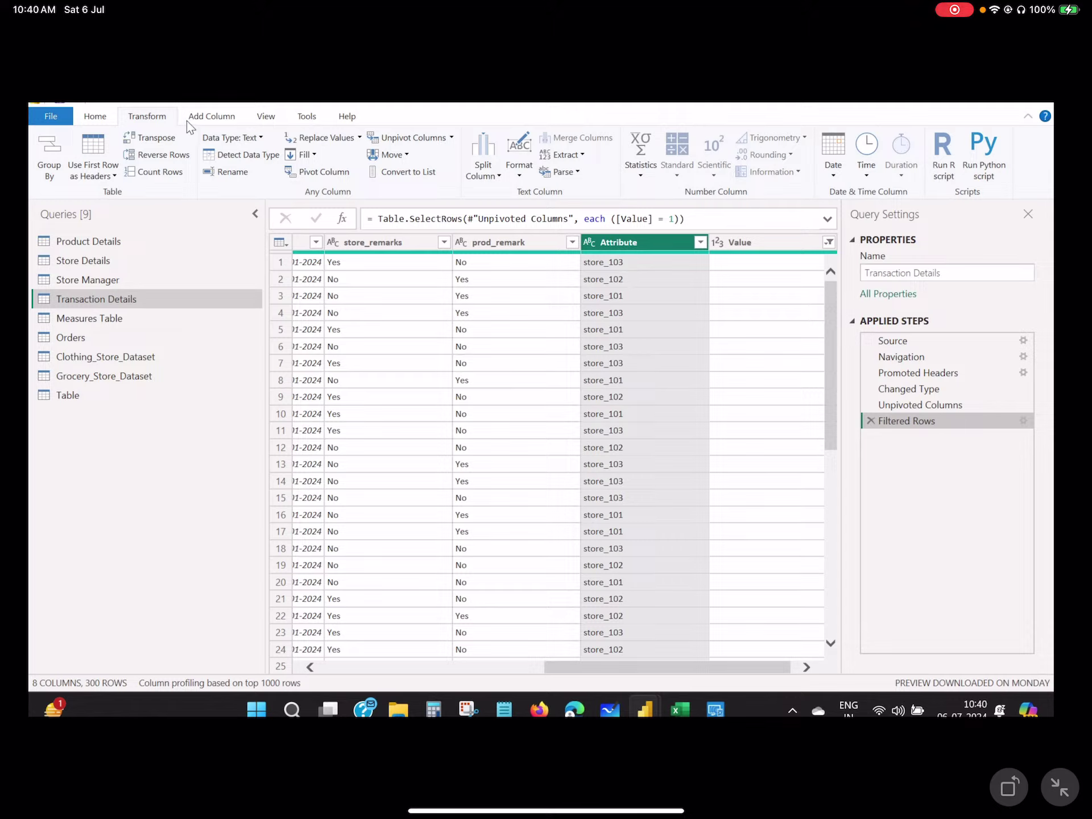
- Add a new Length column extracted from the Attribute column of Transaction Details and compare the two columns
left_click(210, 118)
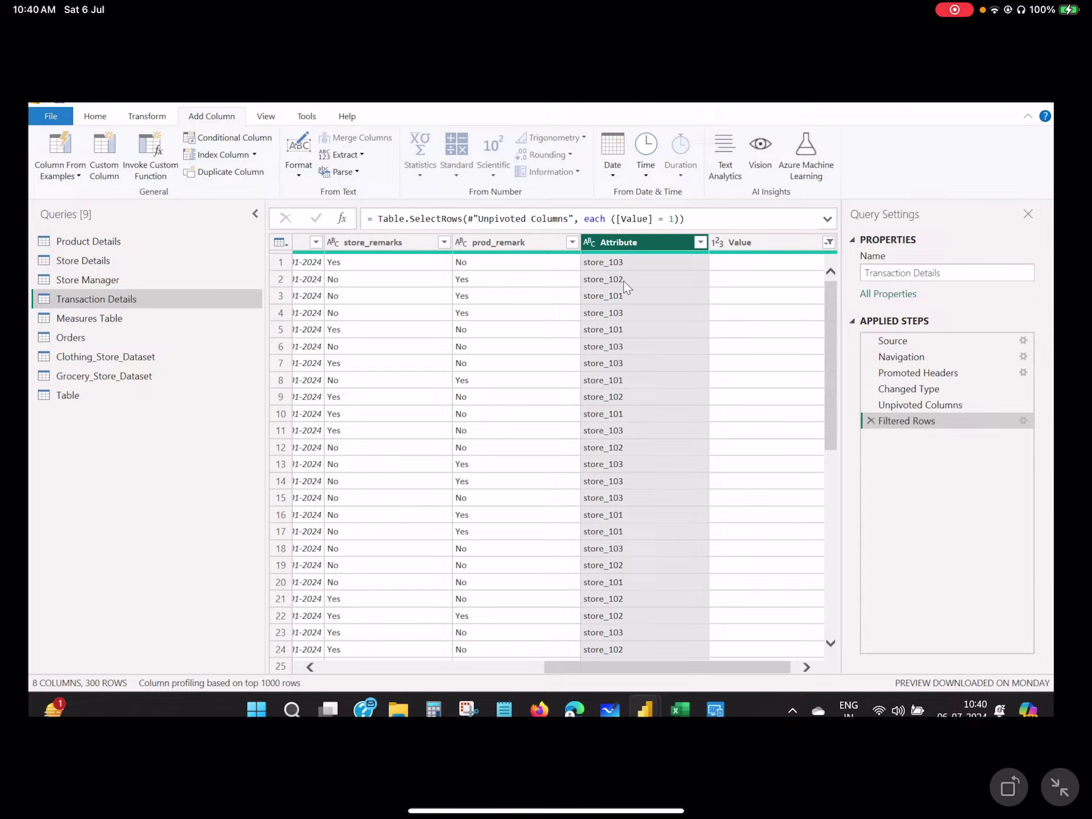
left_click(361, 151)
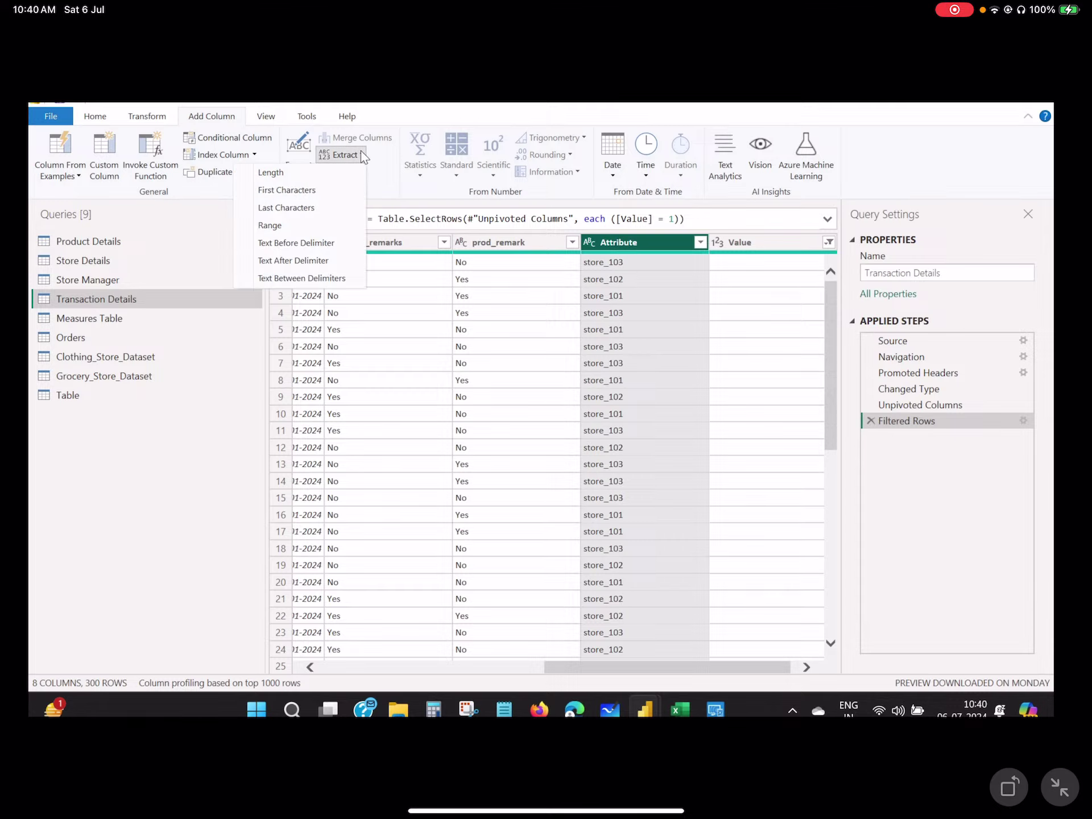
left_click(311, 173)
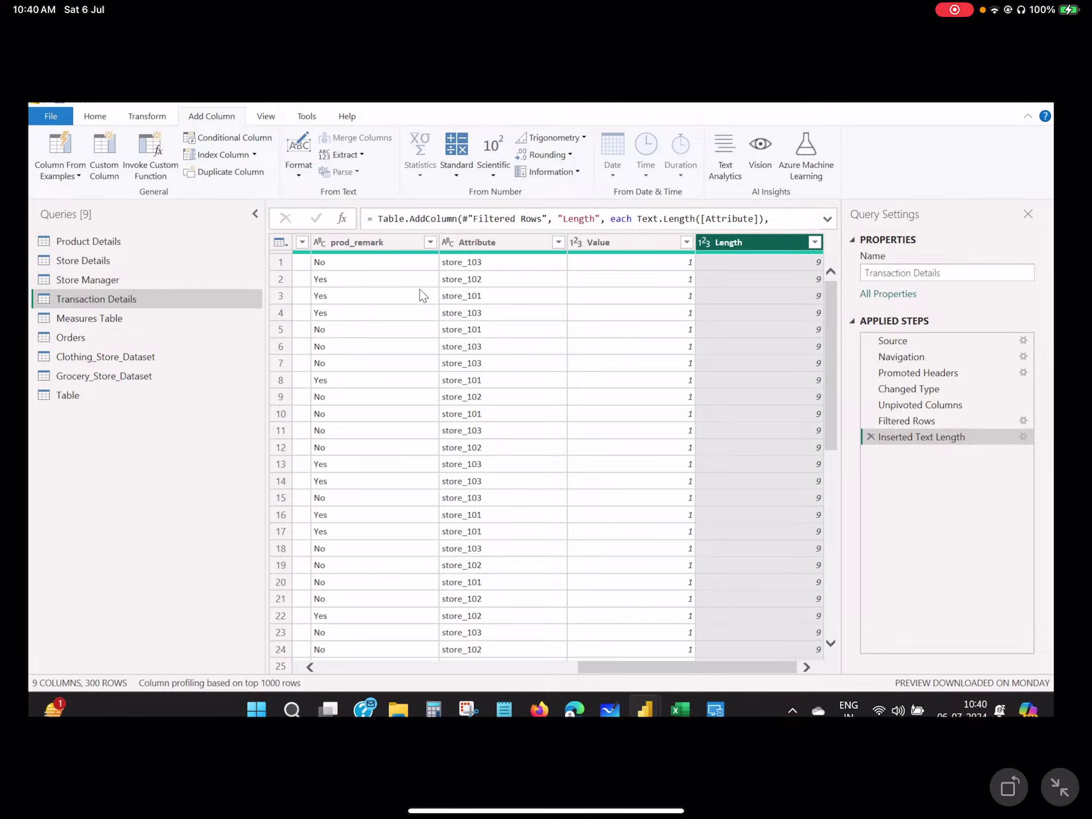
left_click(478, 241)
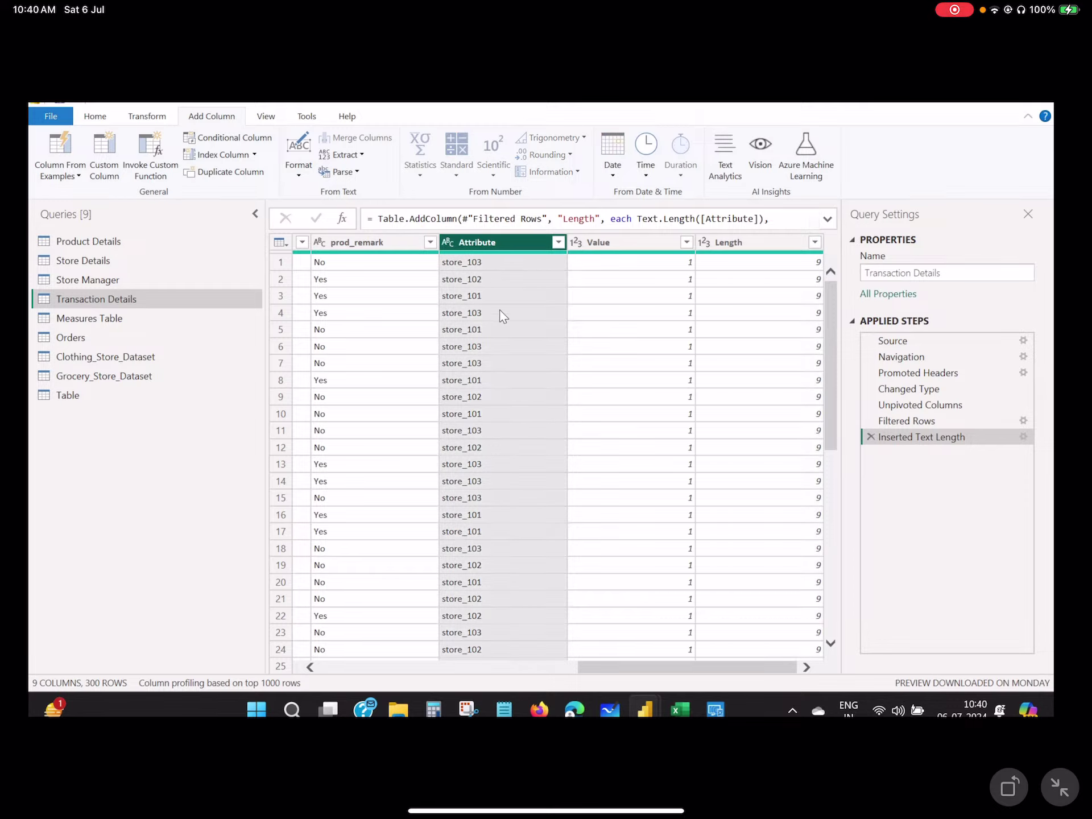
left_click(738, 243)
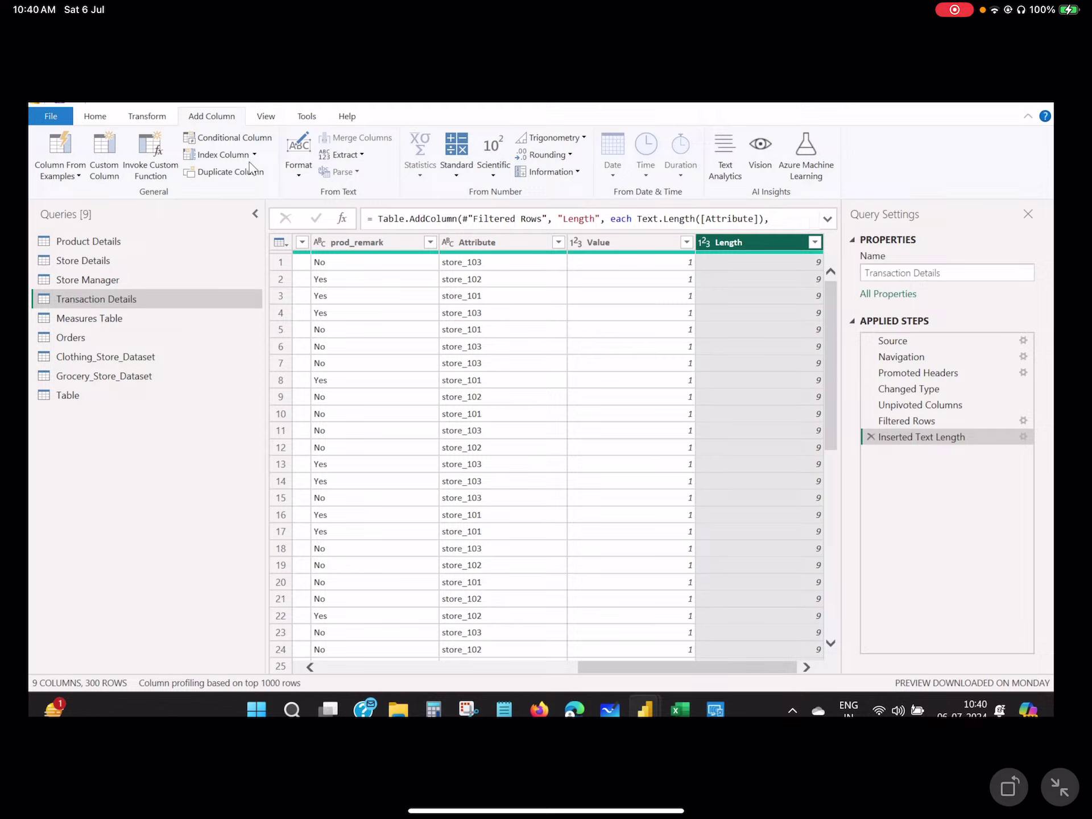
left_click(150, 114)
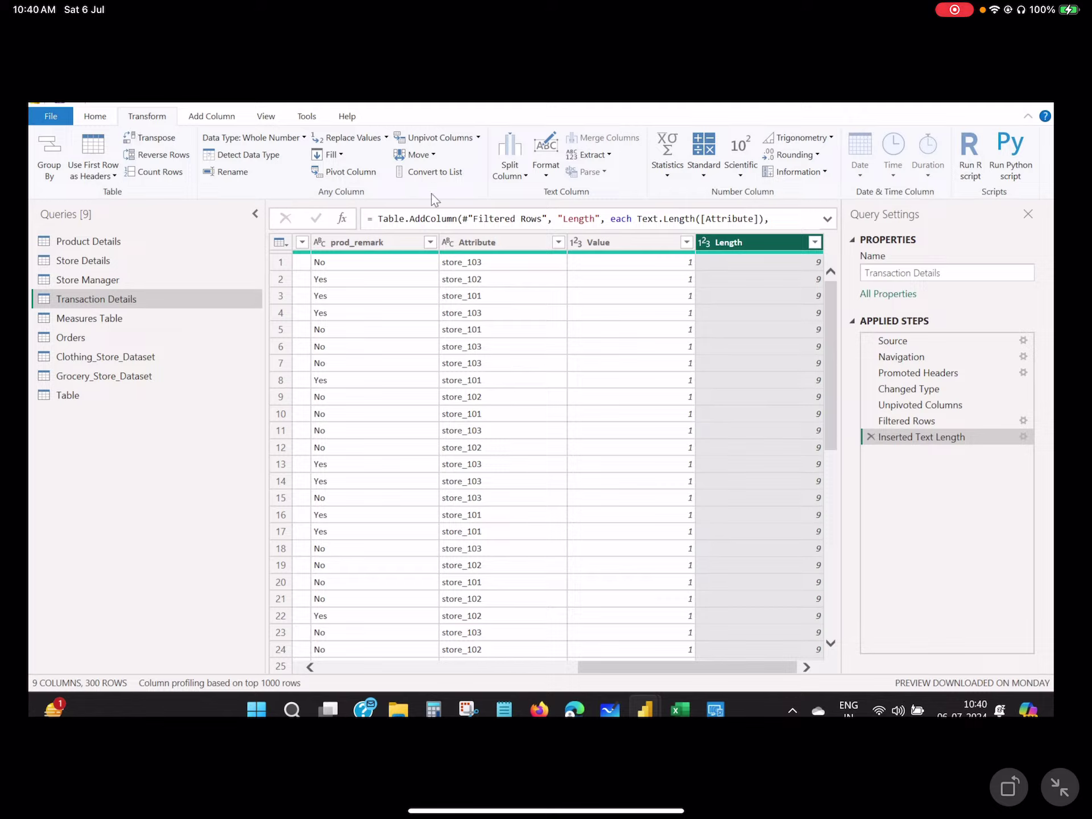
- Examine the original Attribute column alongside the added Length column in Transaction Details, including a single Attribute value
left_click(498, 244)
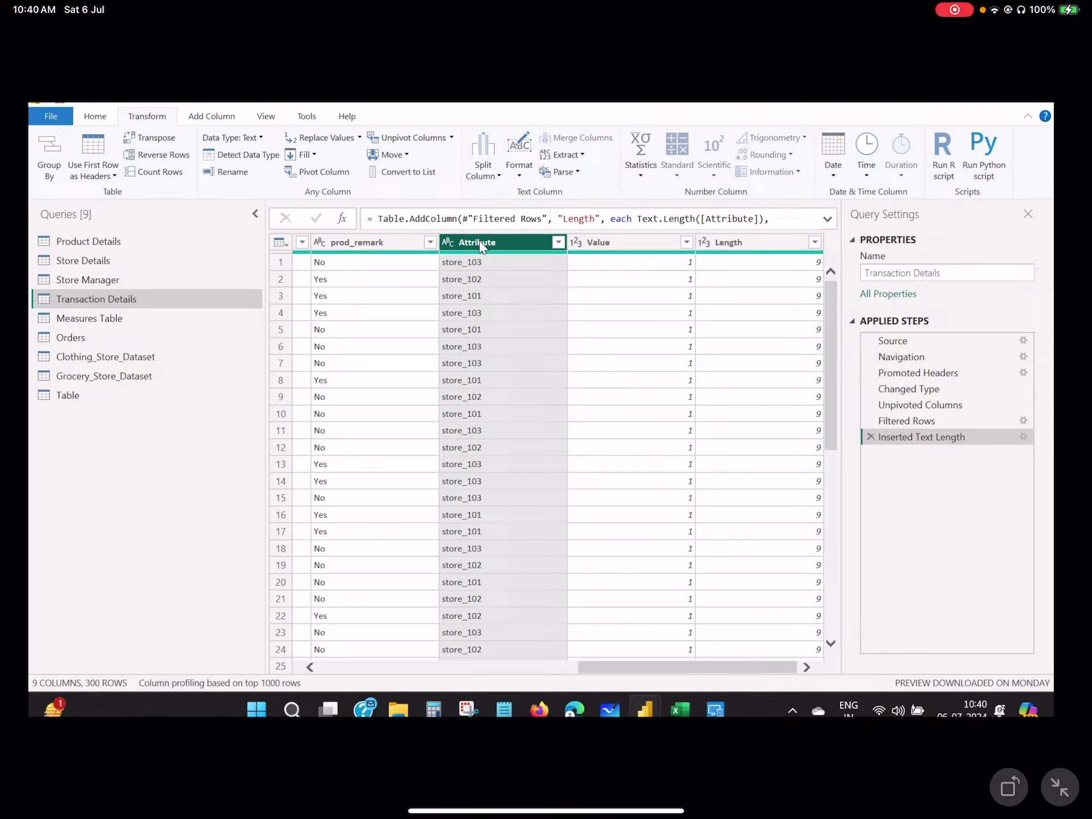
left_click(755, 242, "ctrl")
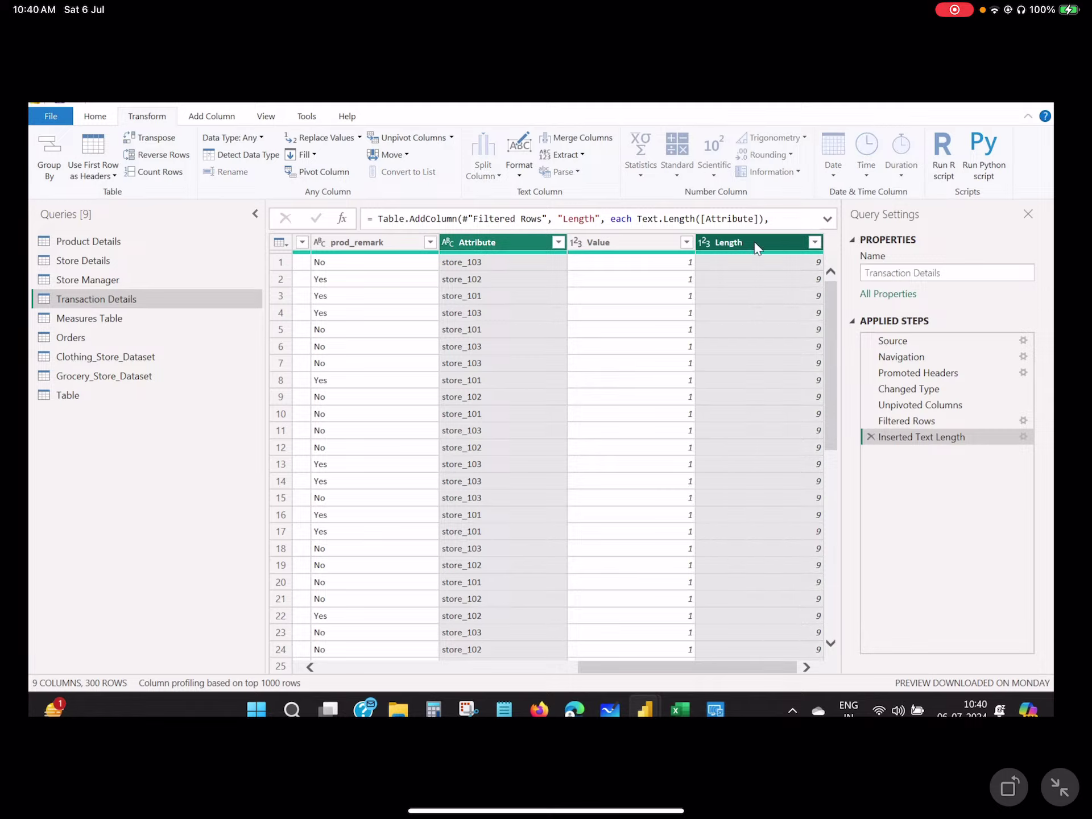
left_click(449, 262)
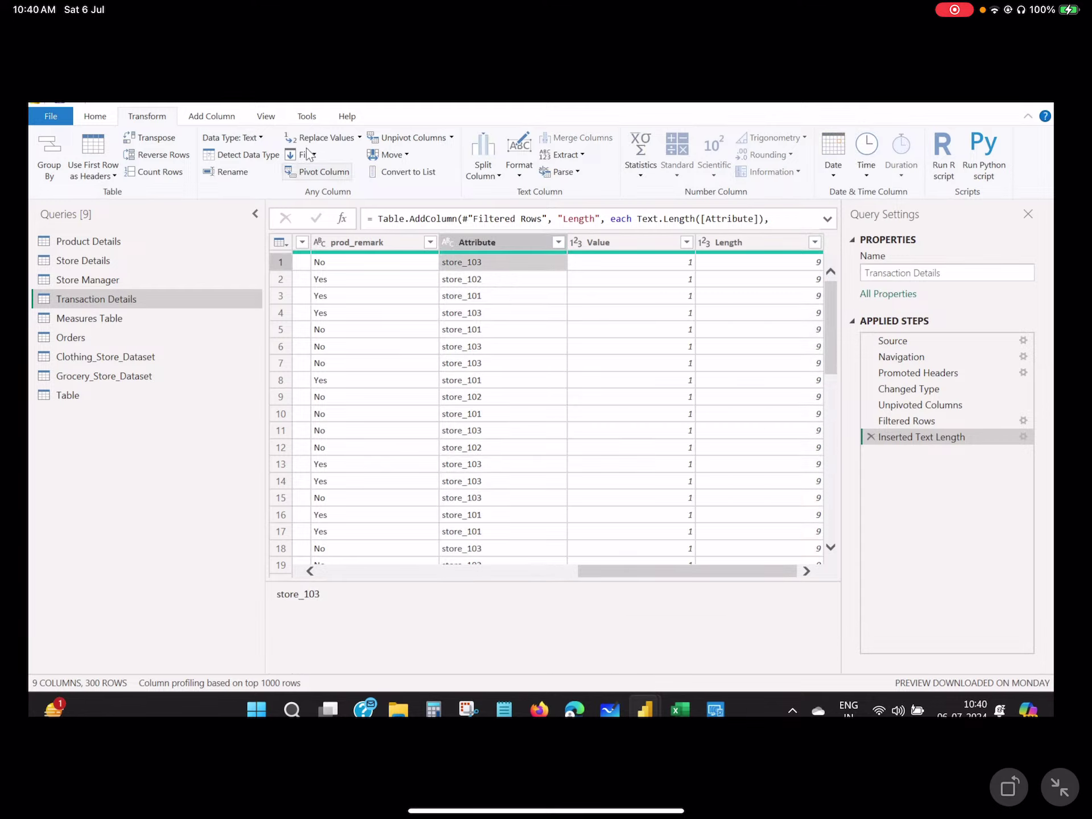
left_click(212, 116)
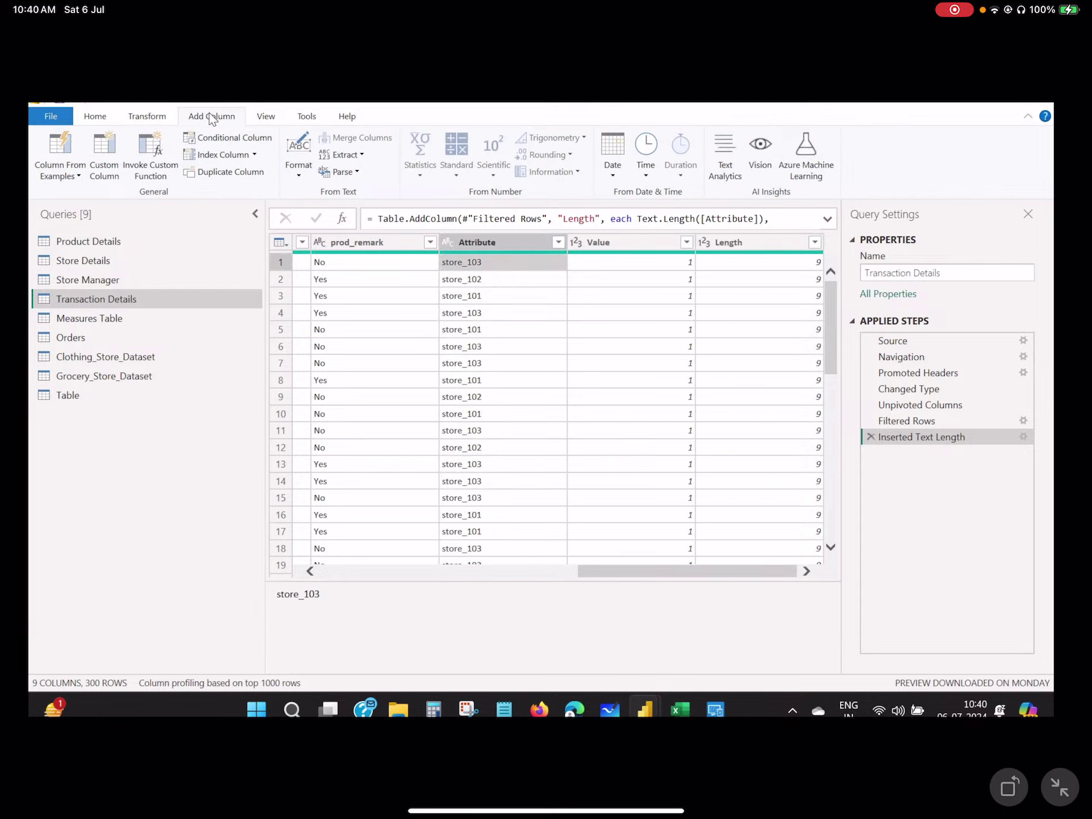
- Hide the Query Settings pane and show it again
left_click(274, 122)
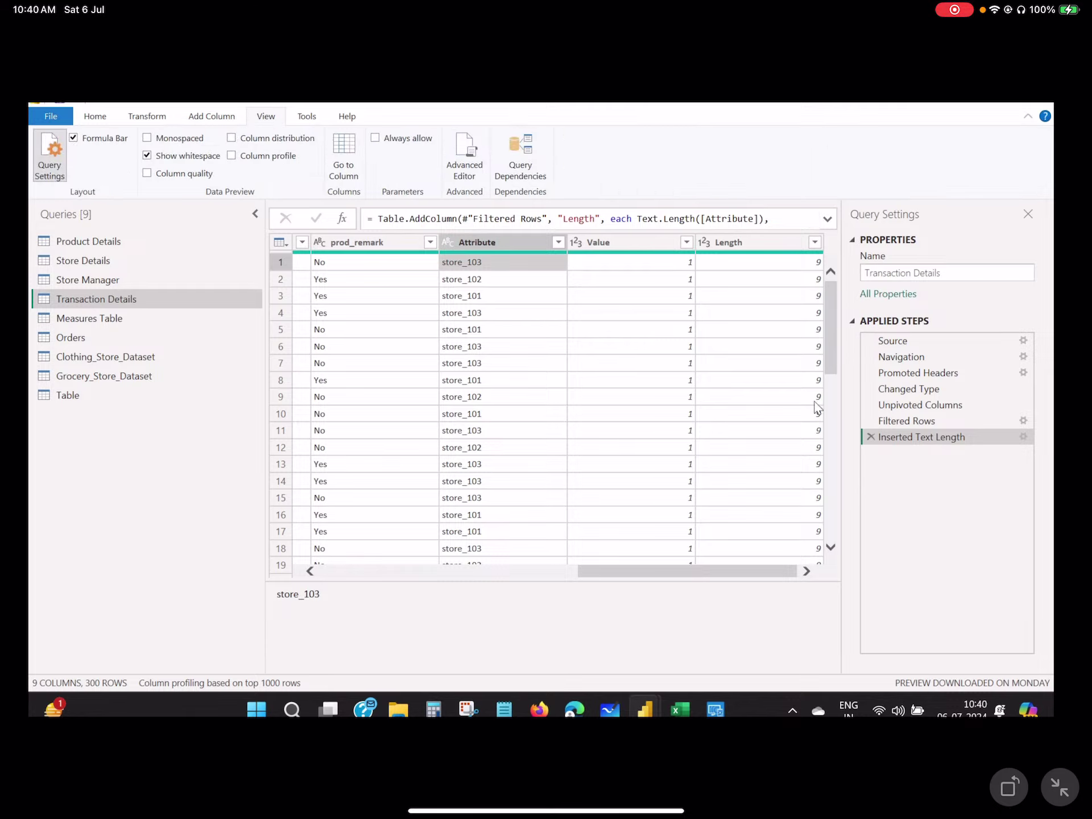
left_click(55, 178)
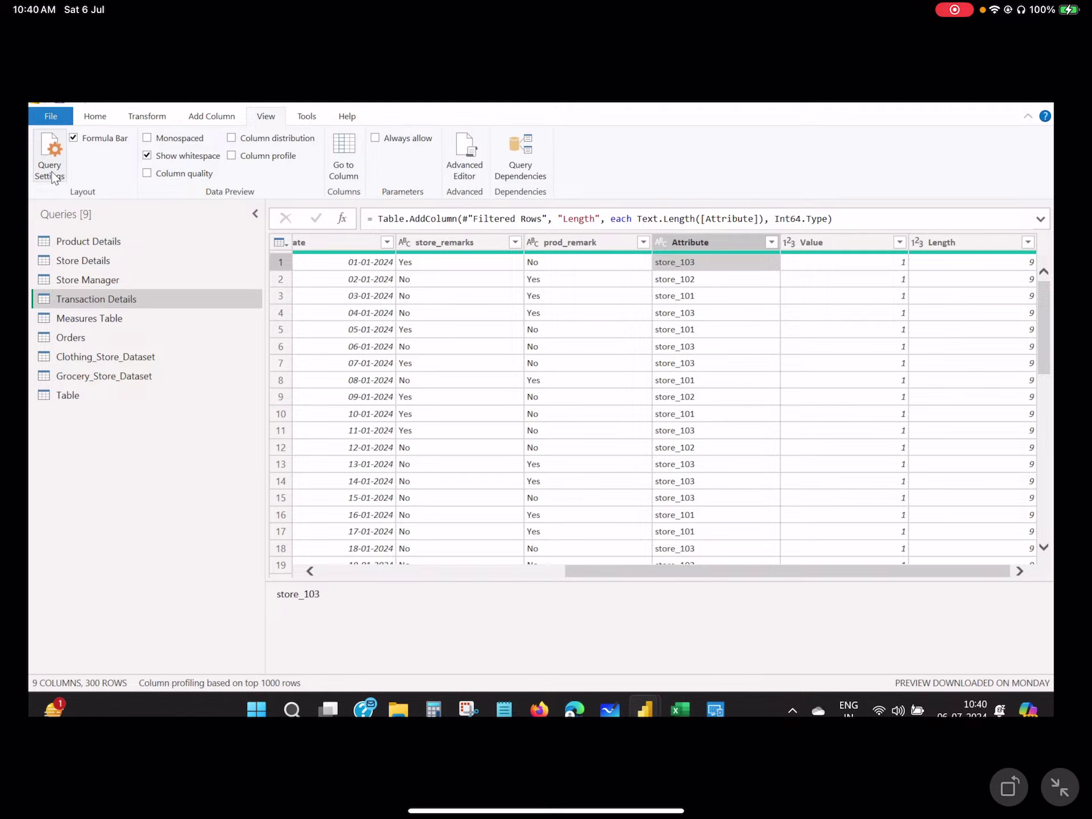
left_click(55, 174)
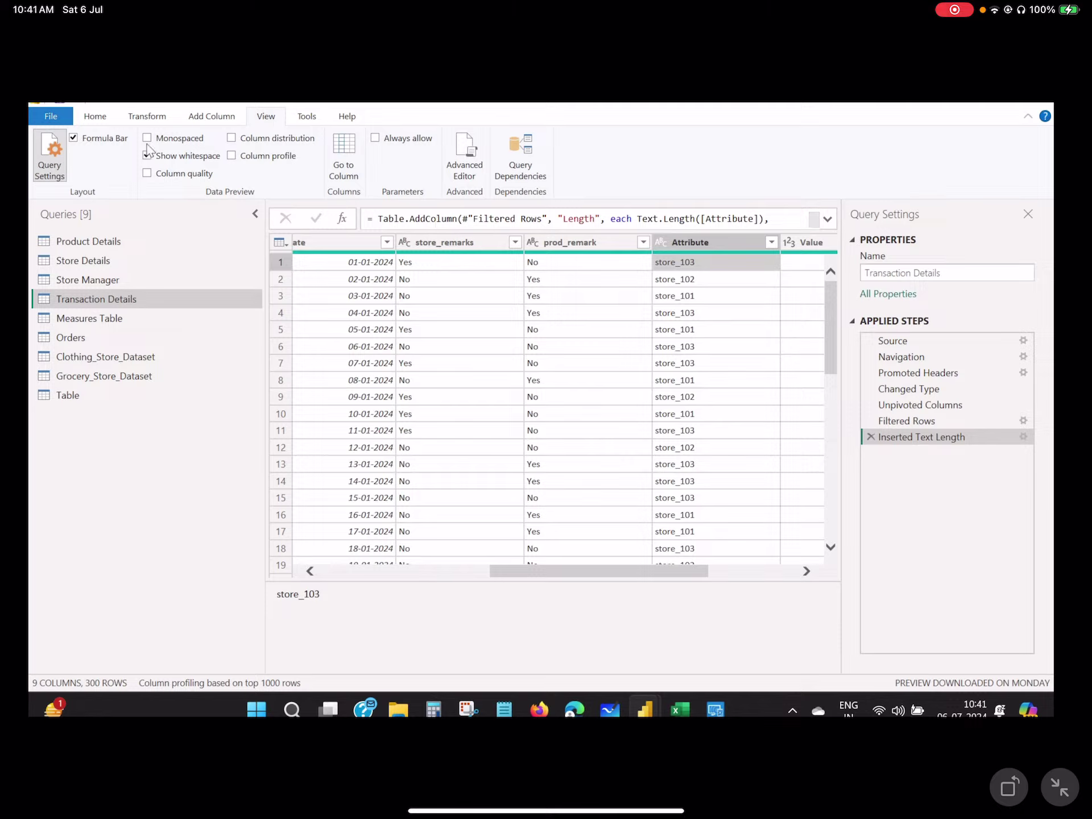
- Review the Table.AddColumn line of the Transaction Details query in the Advanced Editor and close it without changes
left_click(98, 117)
left_click(383, 157)
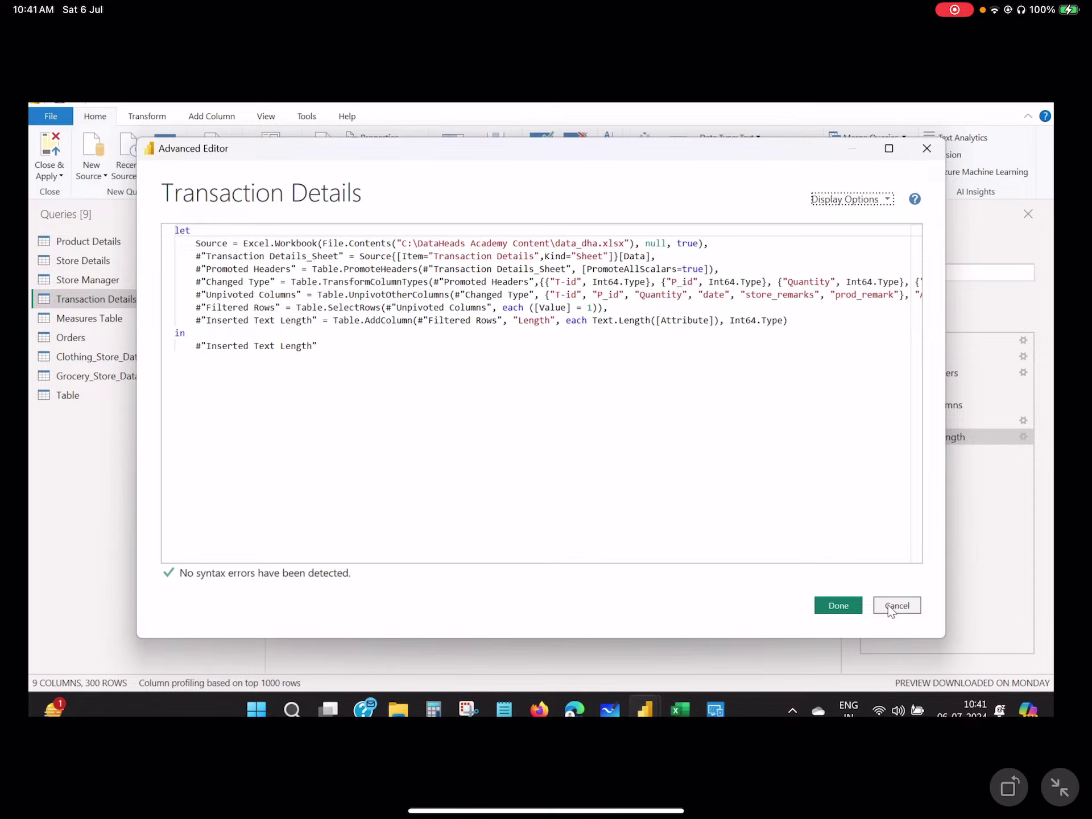
left_click_drag(333, 320, 438, 321)
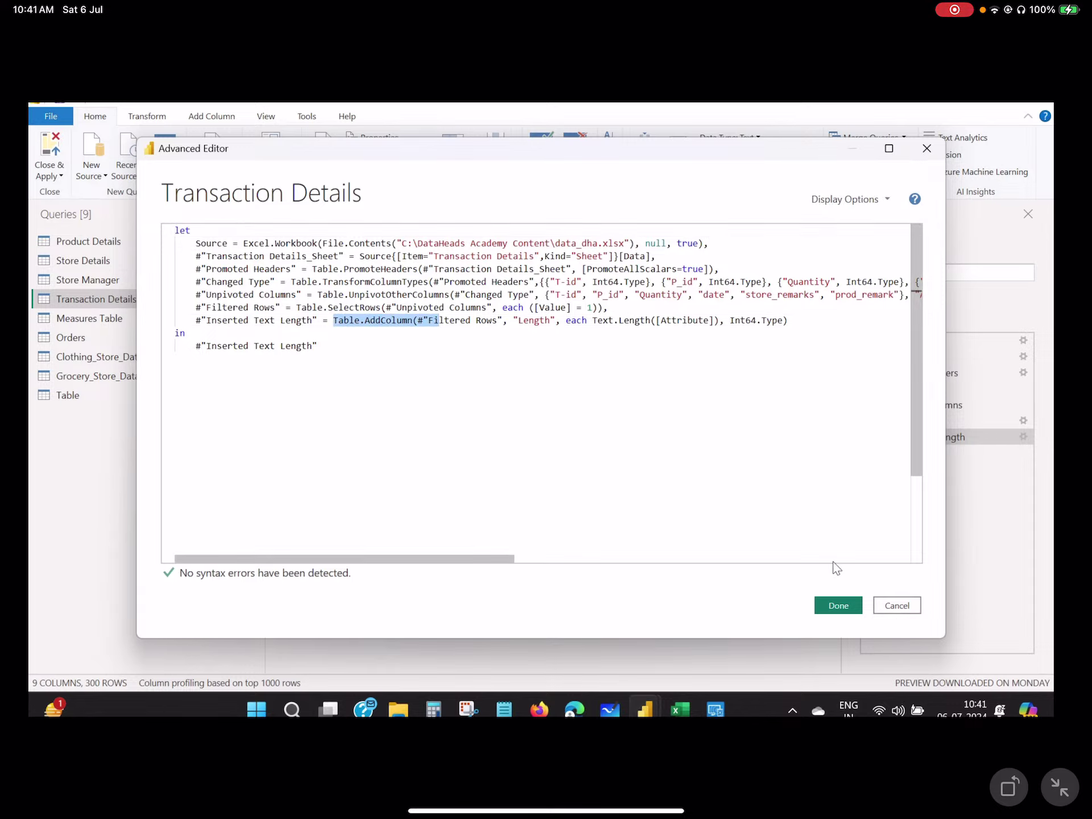
left_click(897, 606)
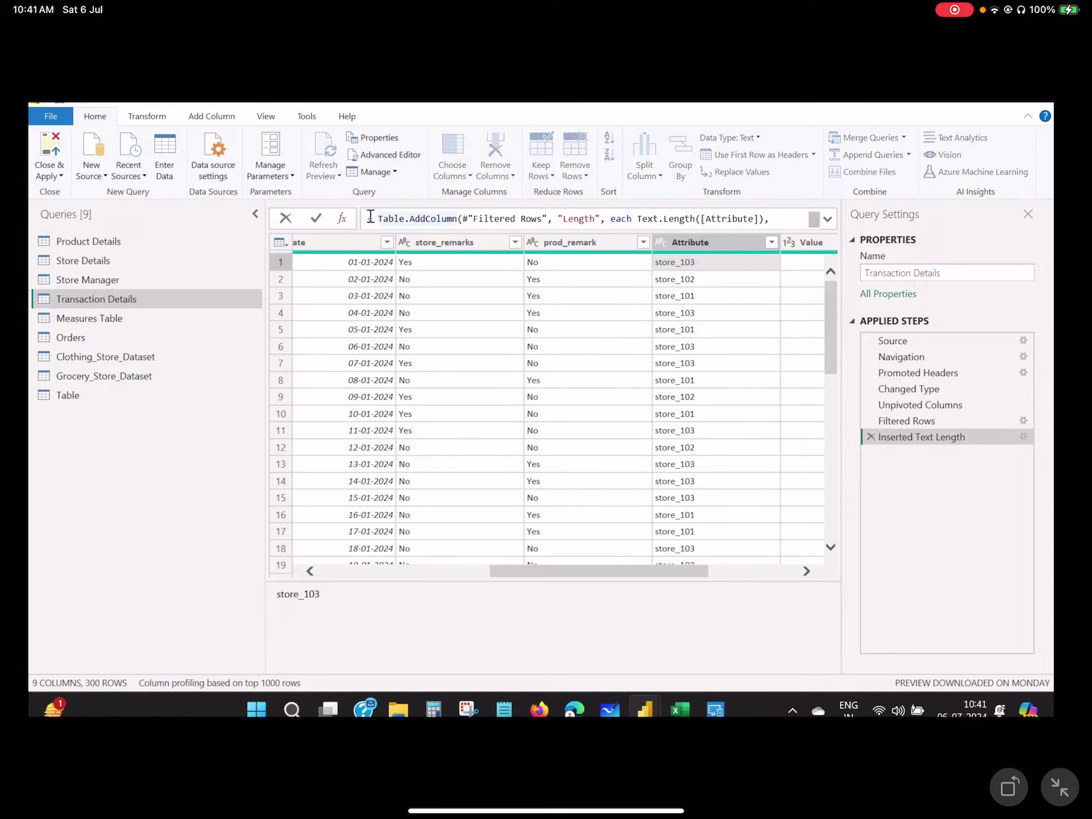
- Inspect the M formulas of the Inserted Text Length and Unpivoted Columns steps in the formula bar
left_click_drag(371, 216, 773, 219)
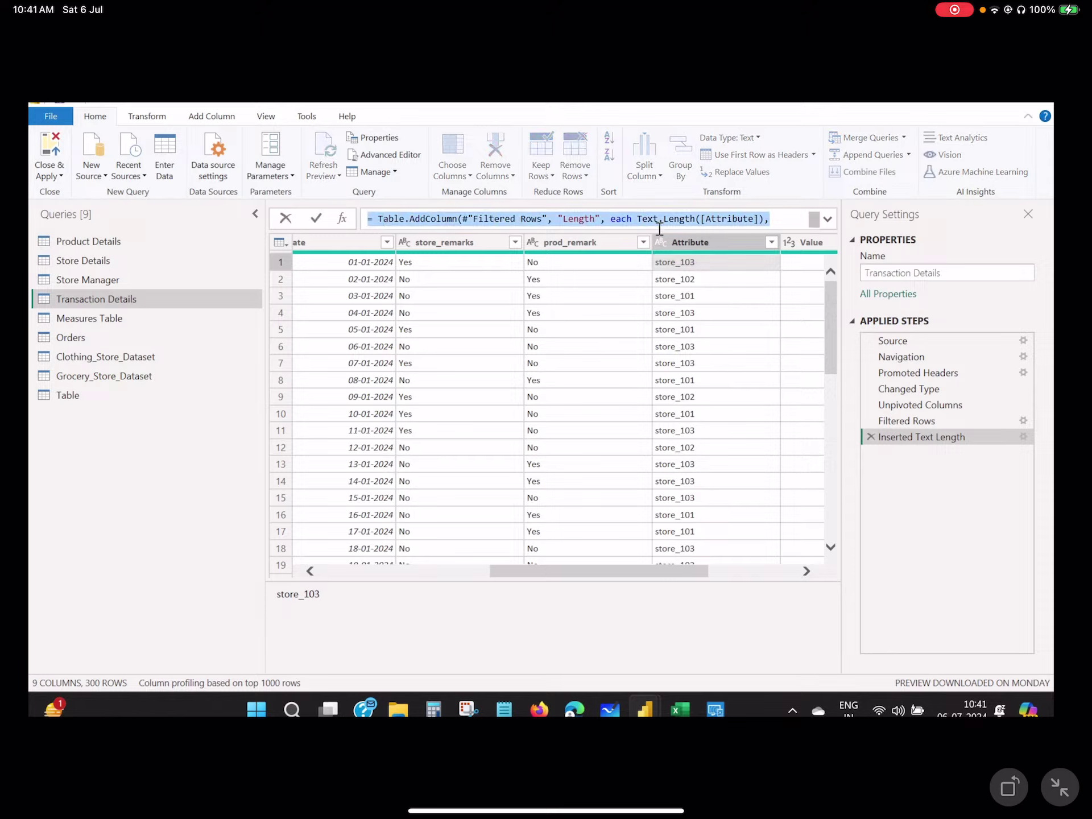
left_click(791, 222)
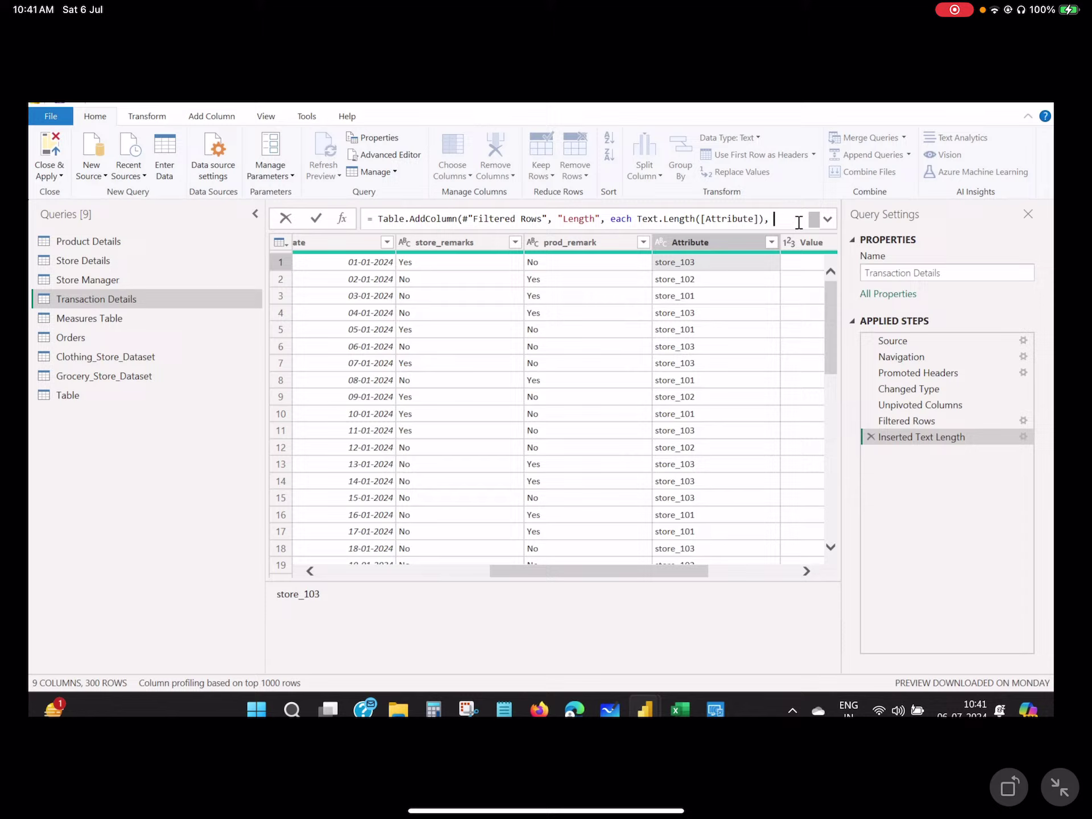
left_click(900, 424)
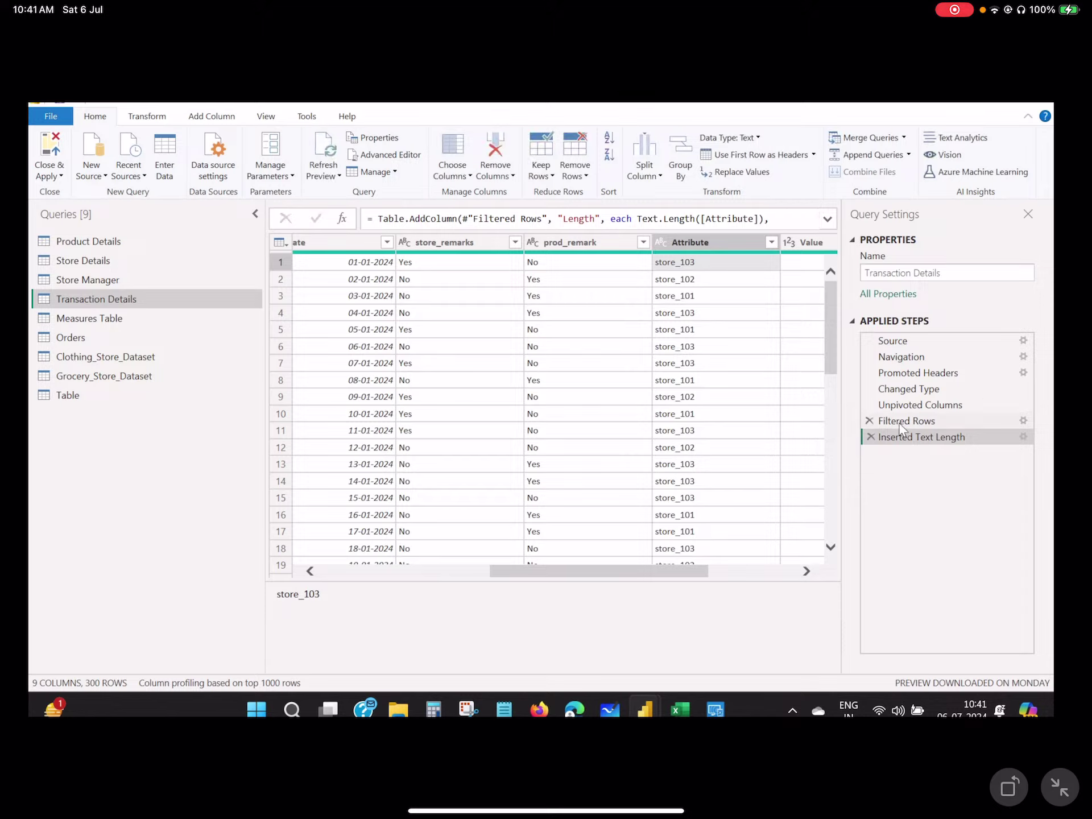
left_click(923, 405)
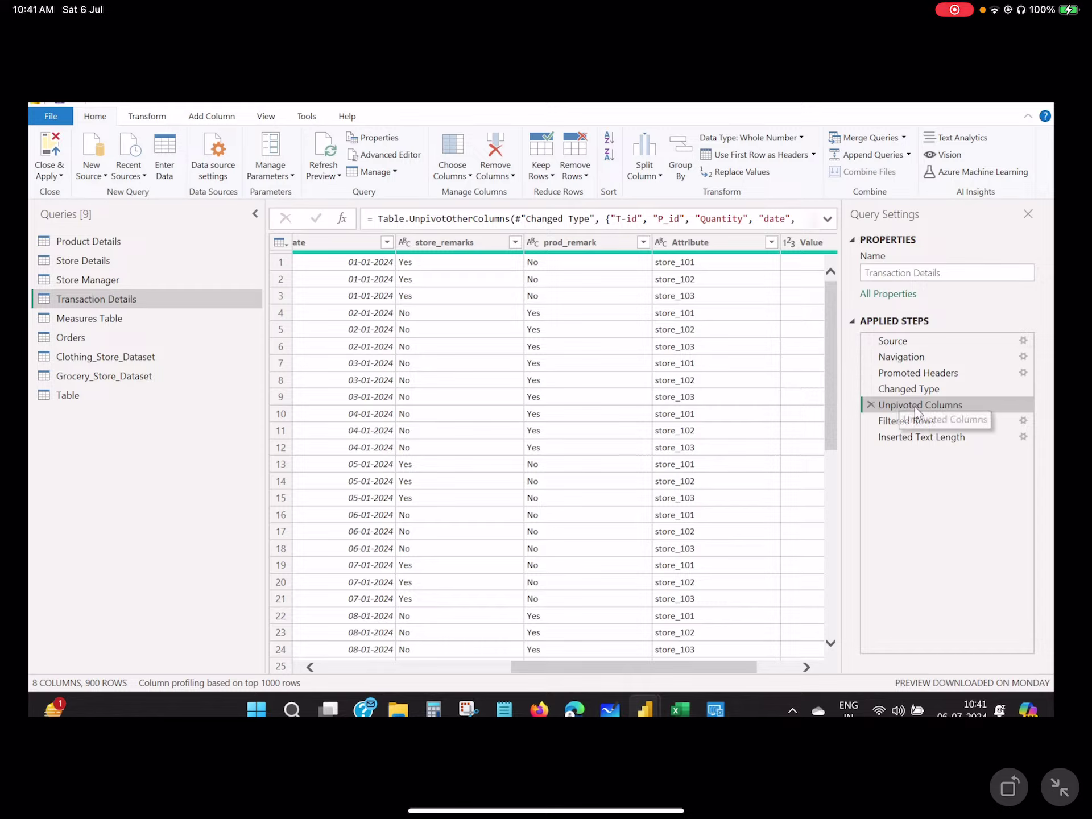
left_click_drag(382, 220, 669, 219)
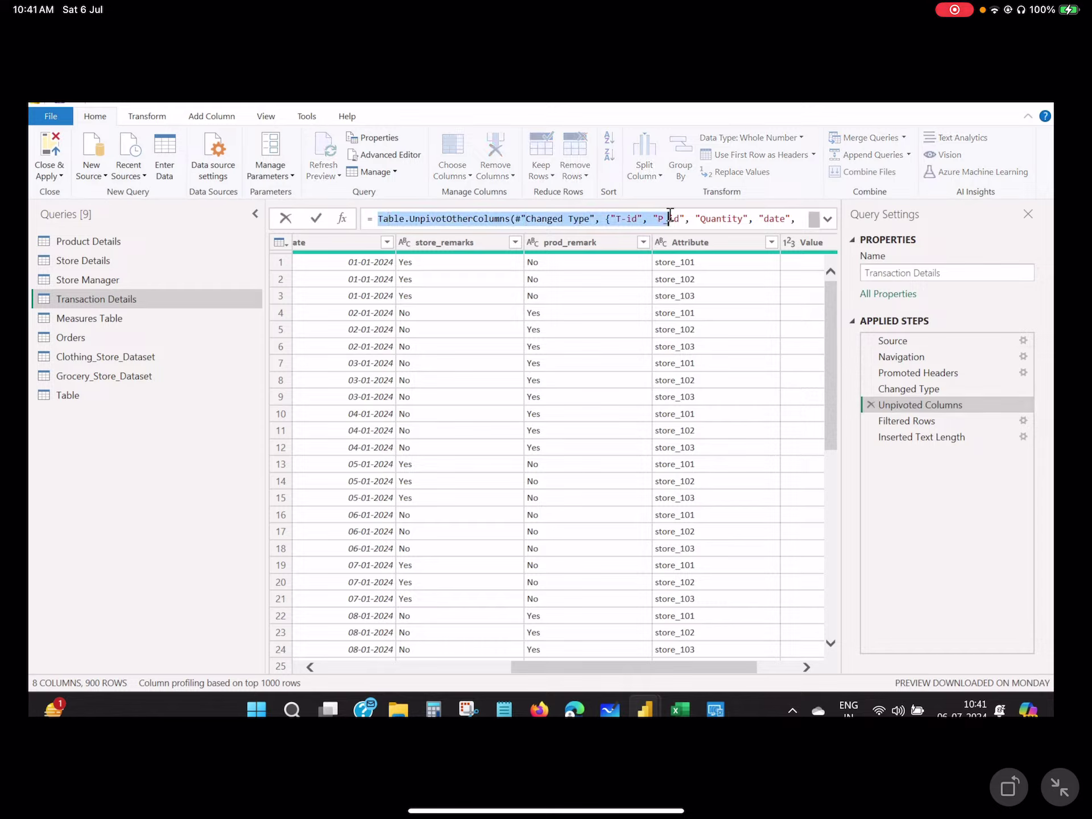
left_click(914, 390)
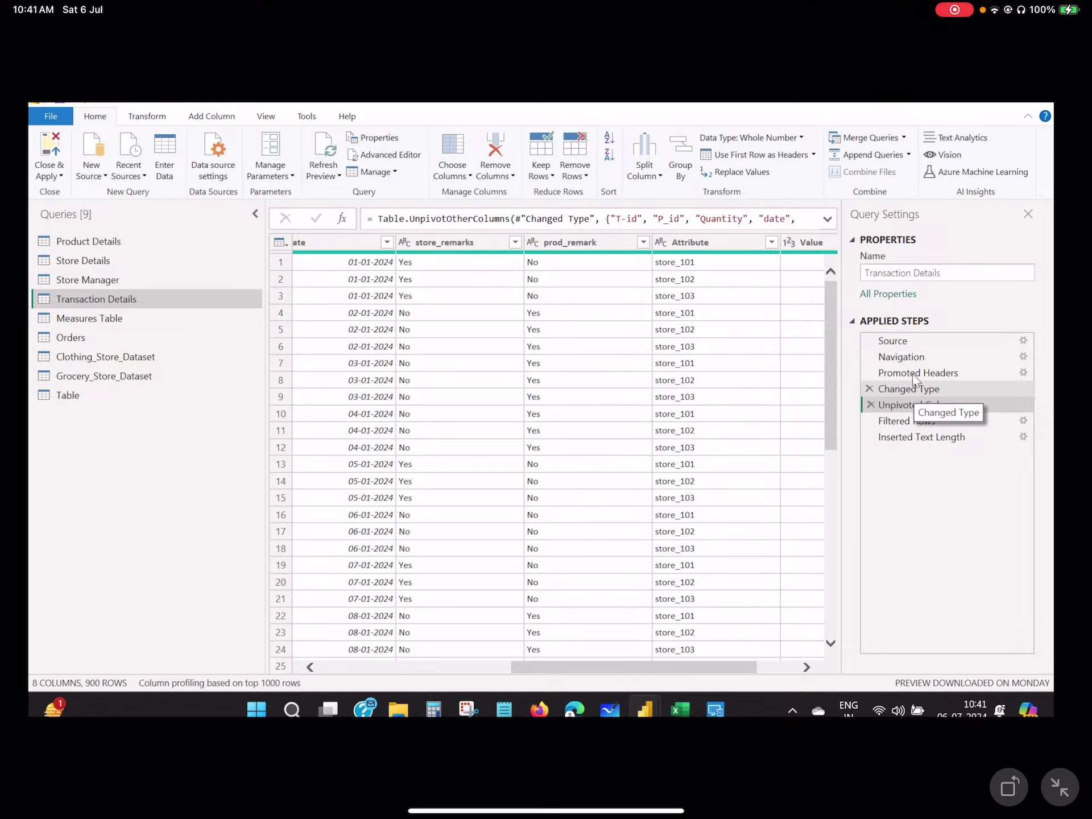
left_click_drag(371, 218, 599, 219)
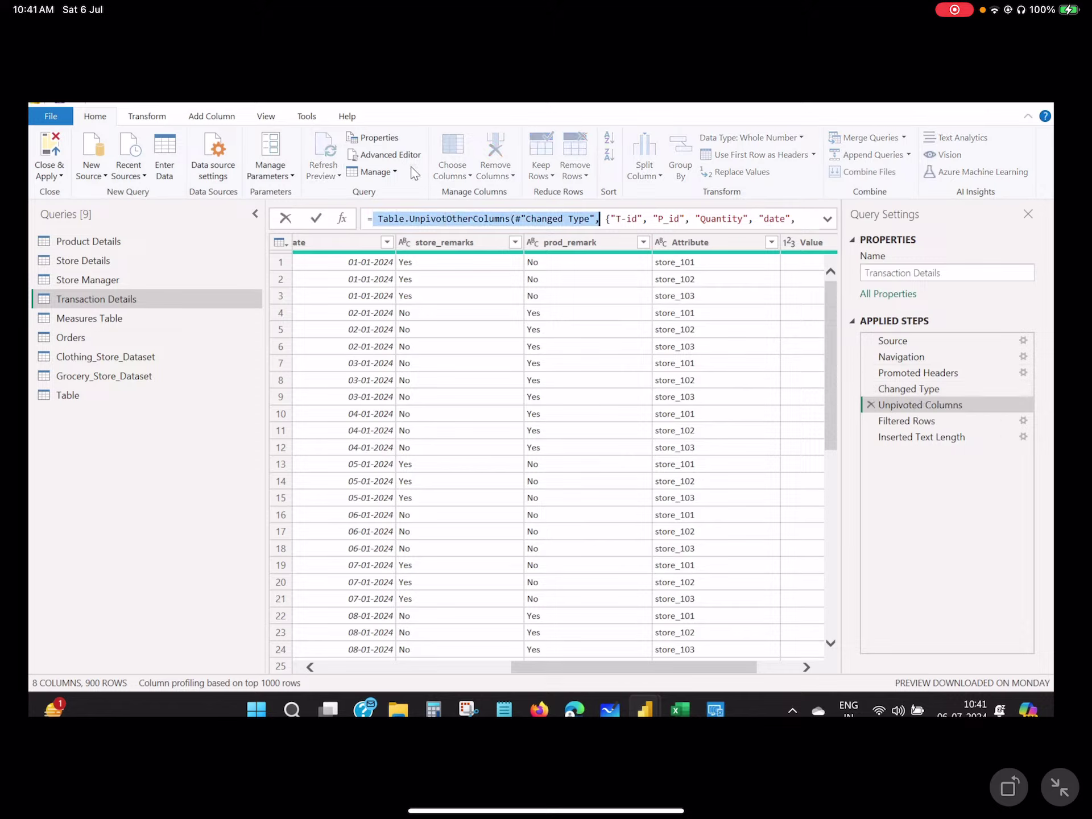
- Leave the formula unedited, then hide the formula bar and show it again
left_click(266, 116)
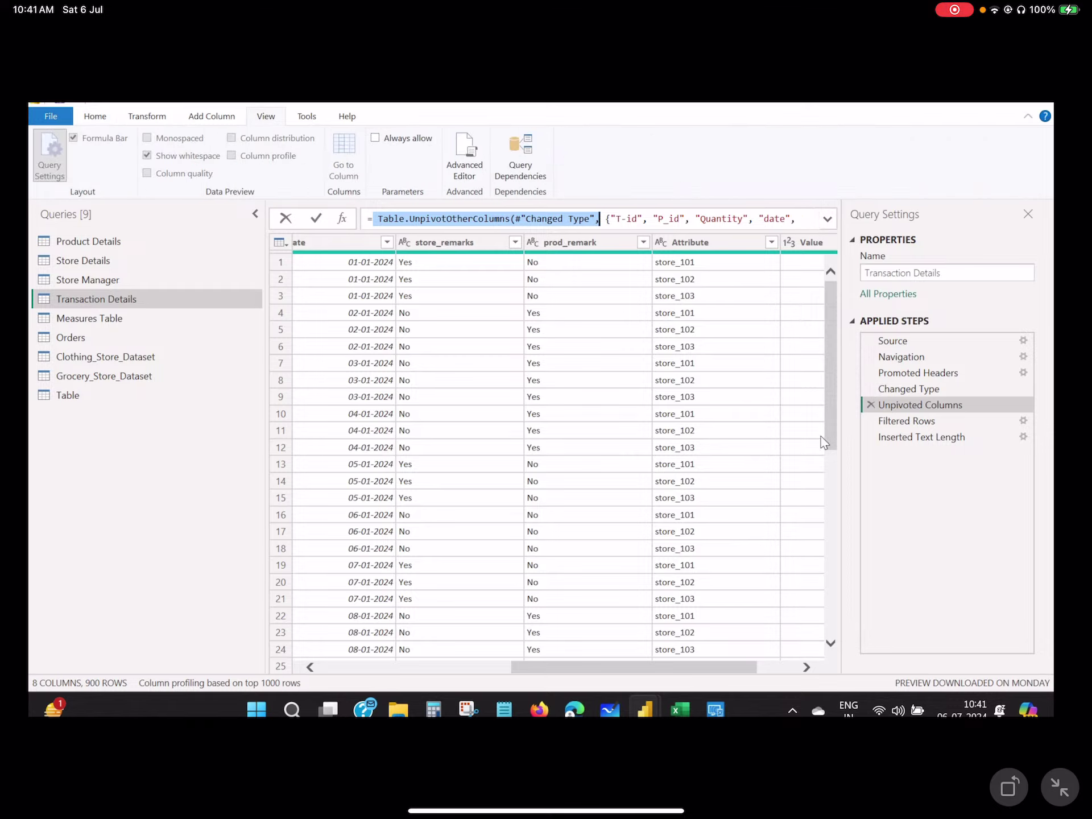
left_click(808, 498)
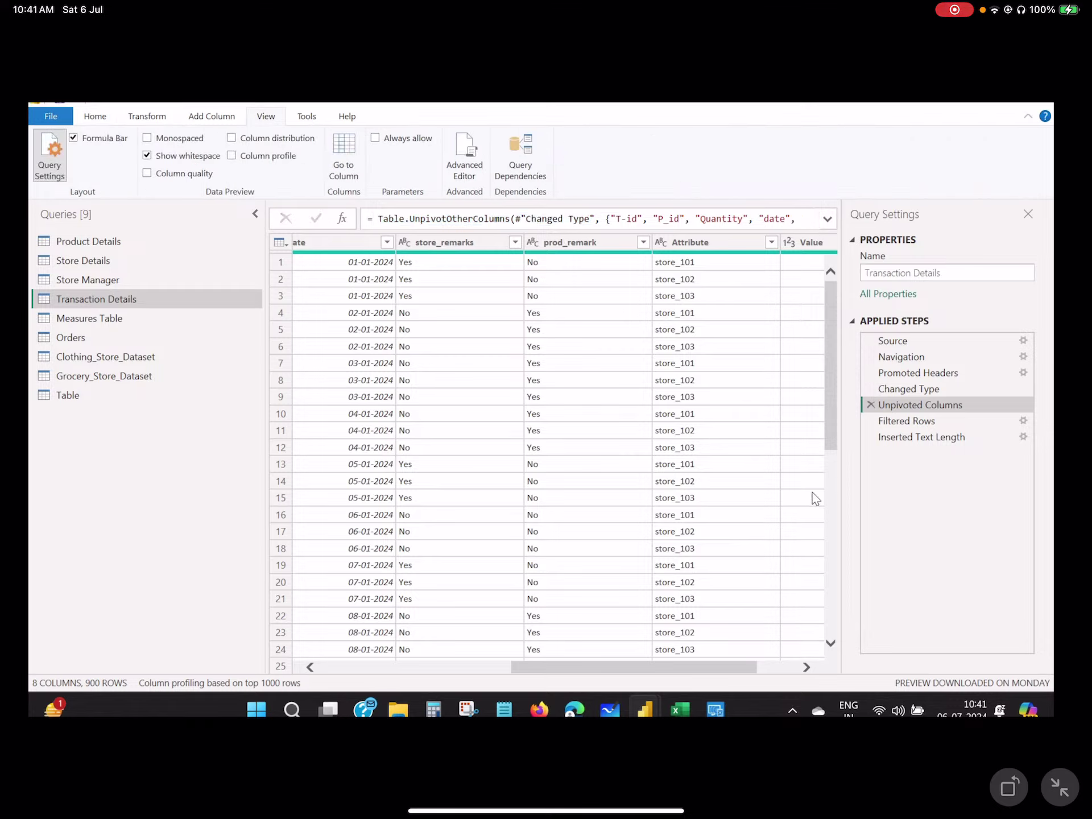
left_click(105, 140)
left_click(106, 140)
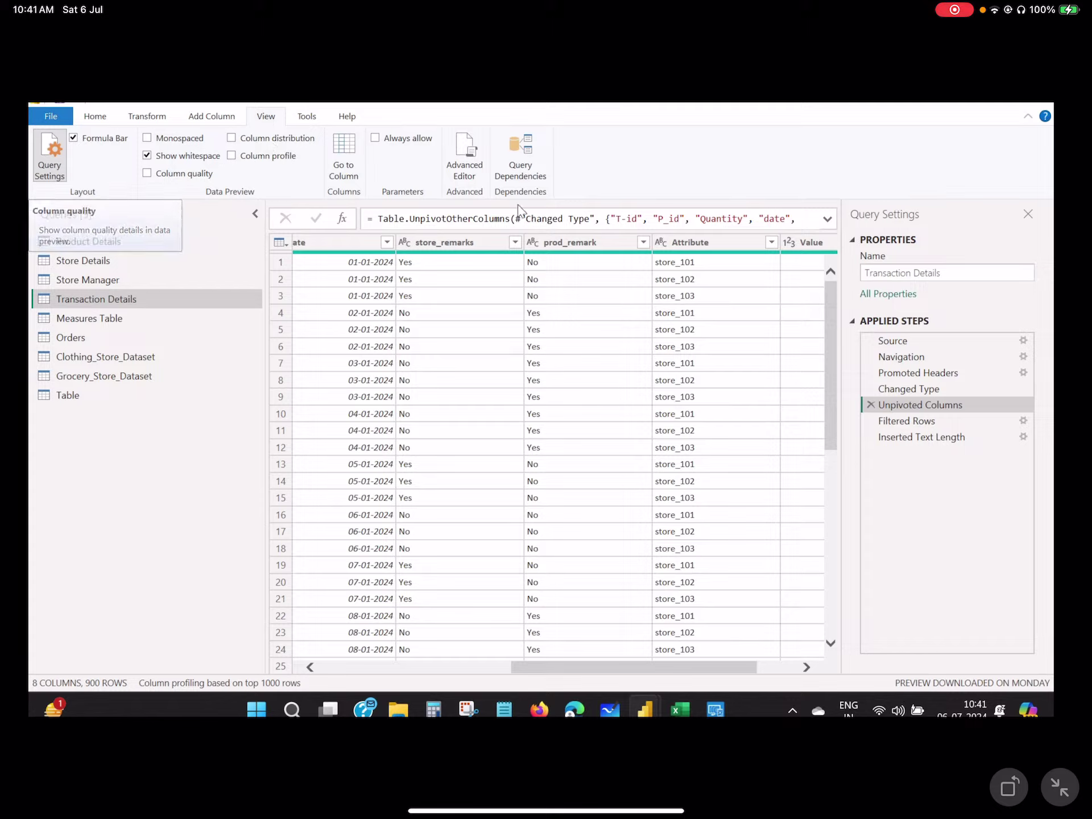
- Turn on Column quality and examine the valid, error and empty shares of the store_remarks column
left_click(445, 243)
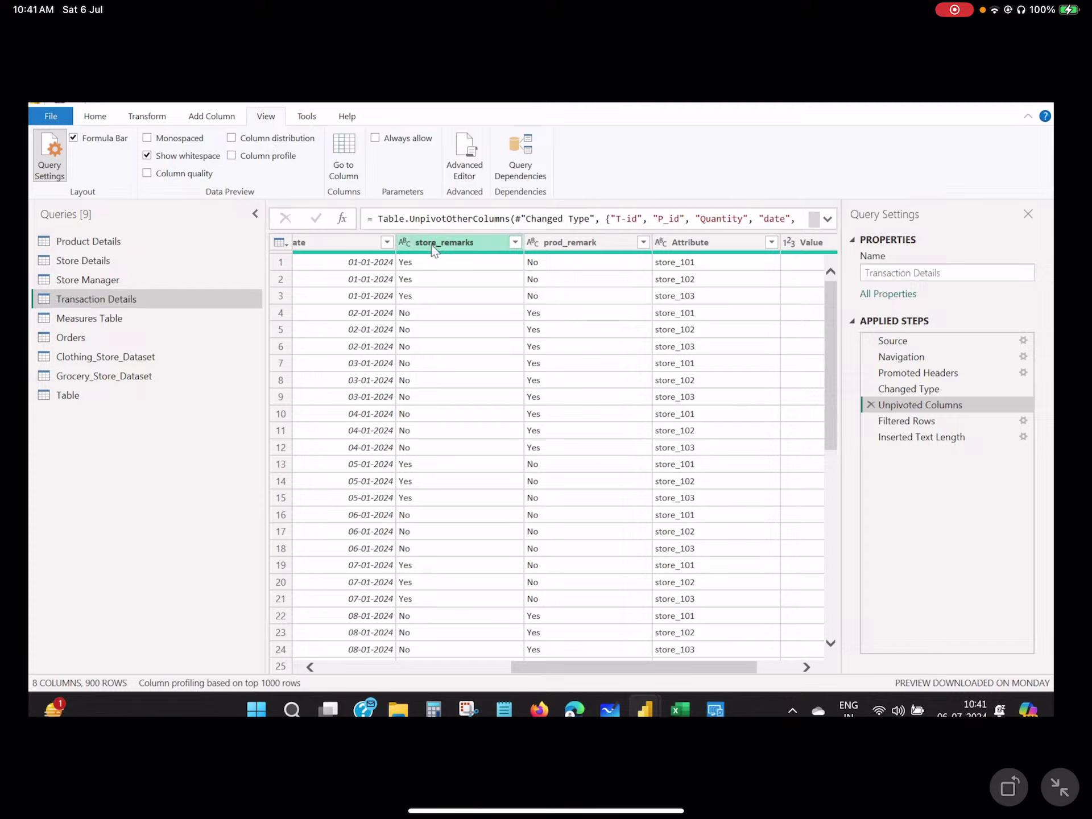
left_click(179, 177)
mouse_move(442, 258)
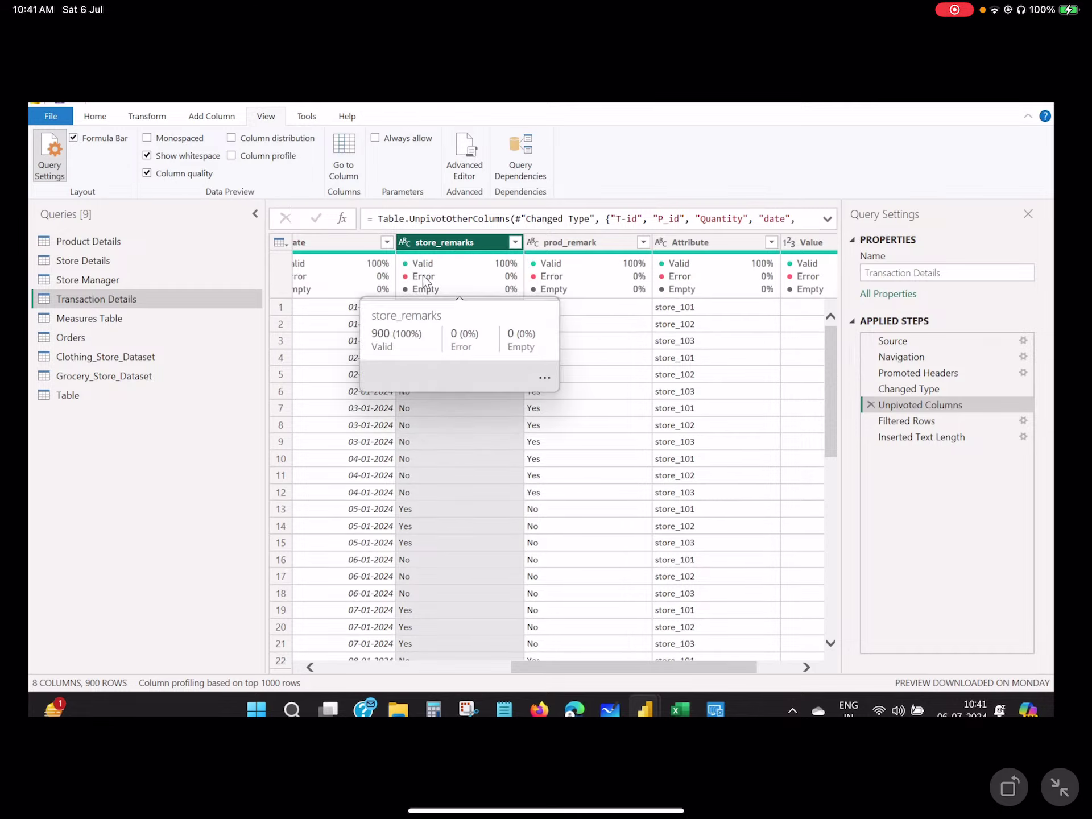
mouse_move(540, 287)
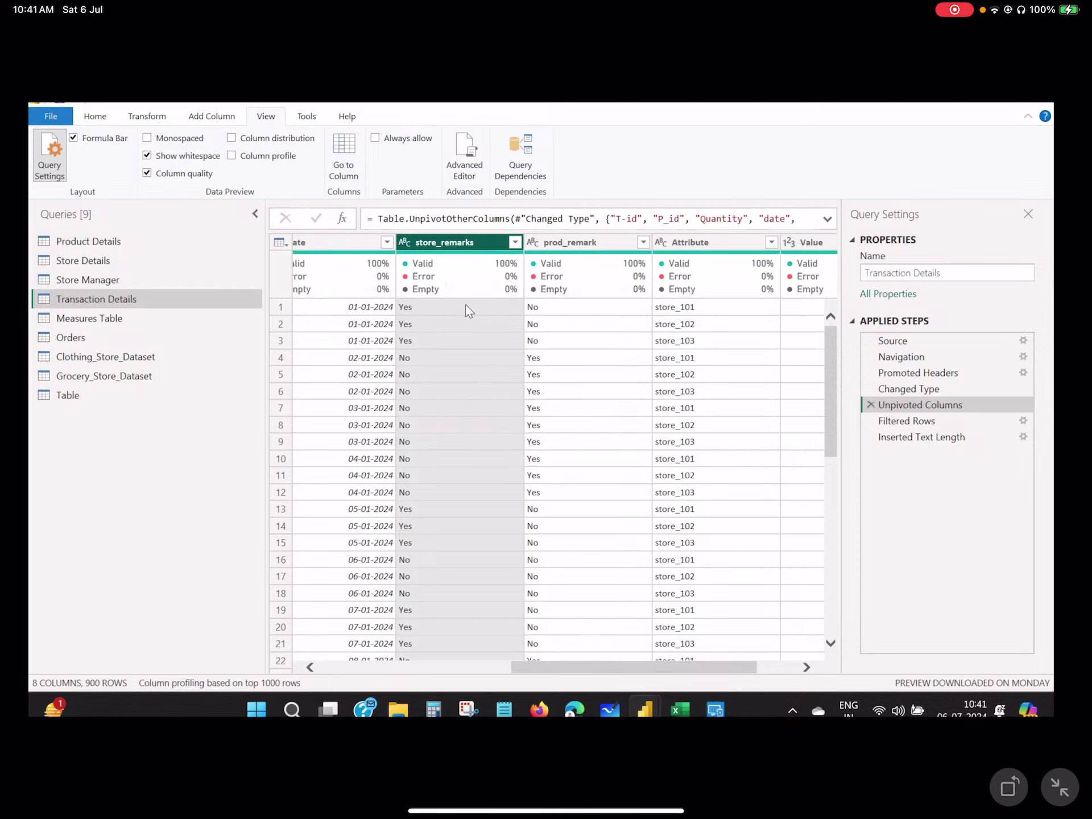
mouse_move(452, 284)
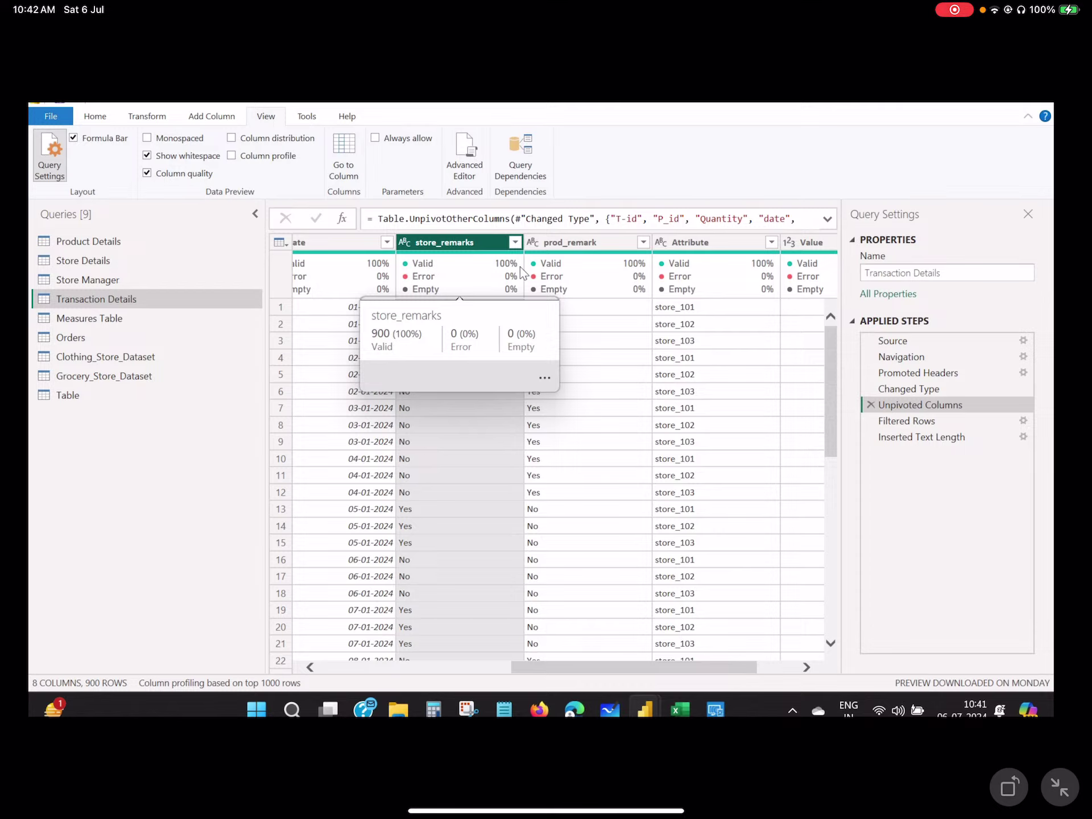
- Check the column quality of Column1 in the Table query, and turn Column quality off
left_click(83, 392)
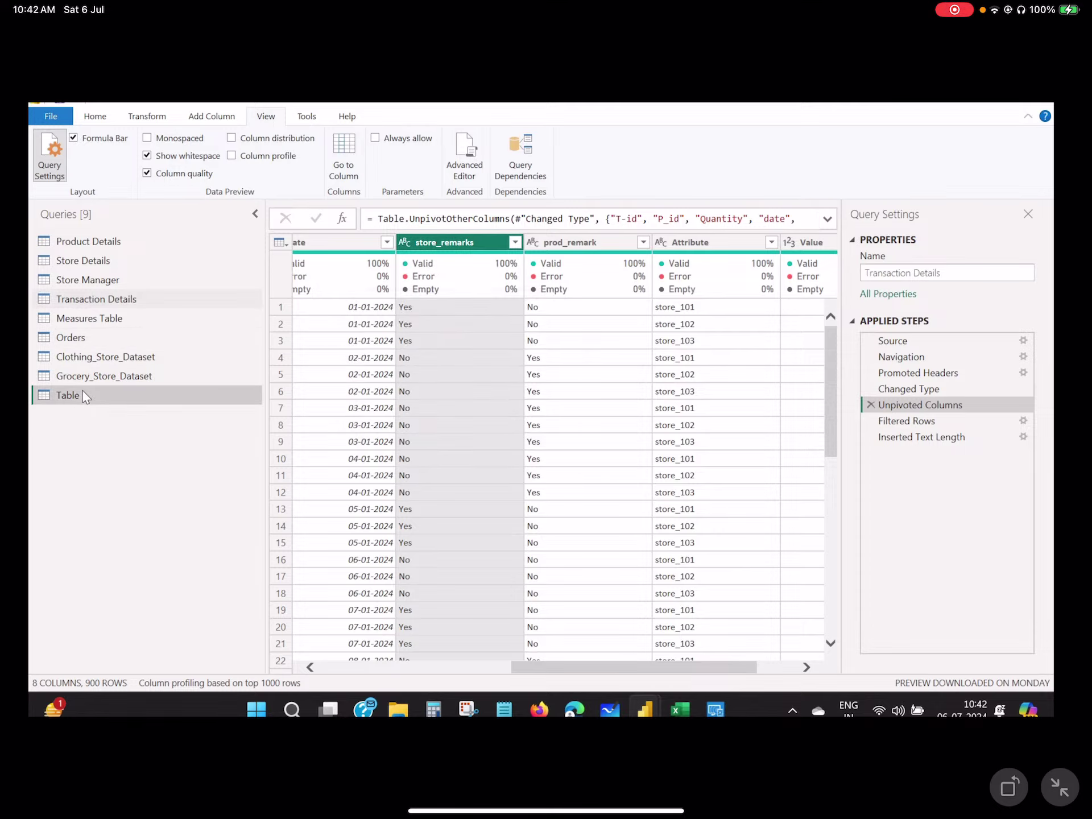
mouse_move(316, 288)
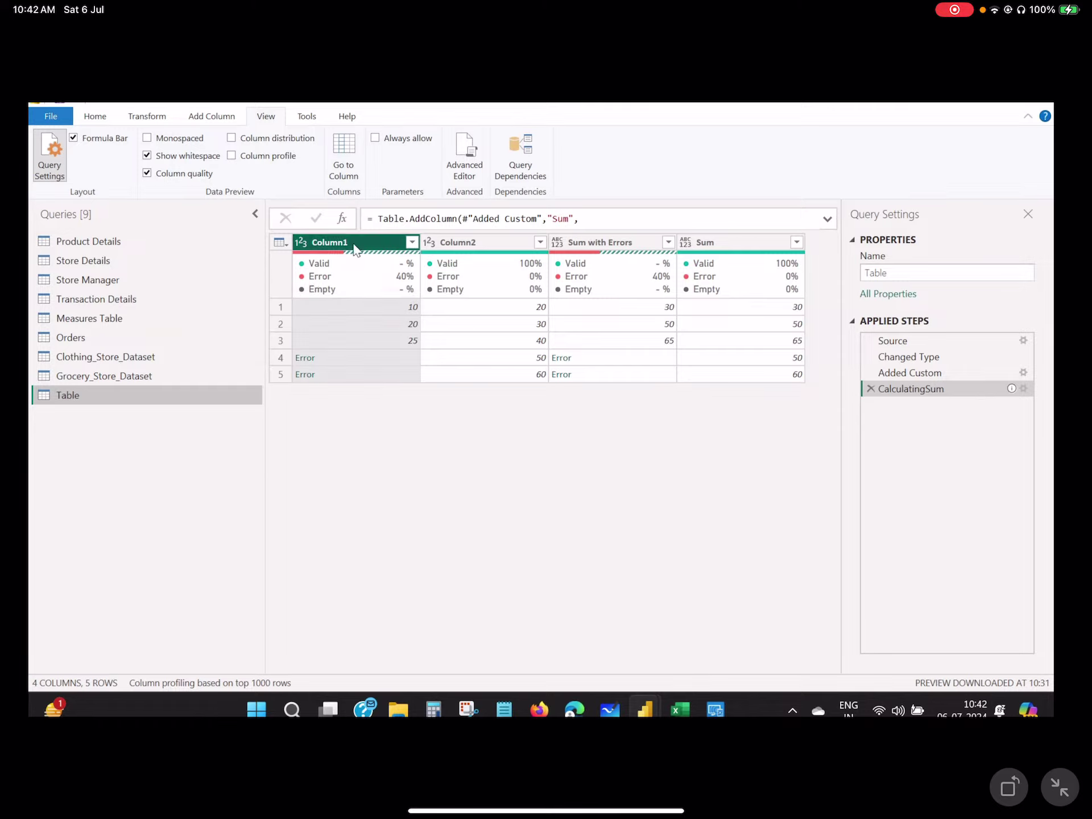
mouse_move(373, 278)
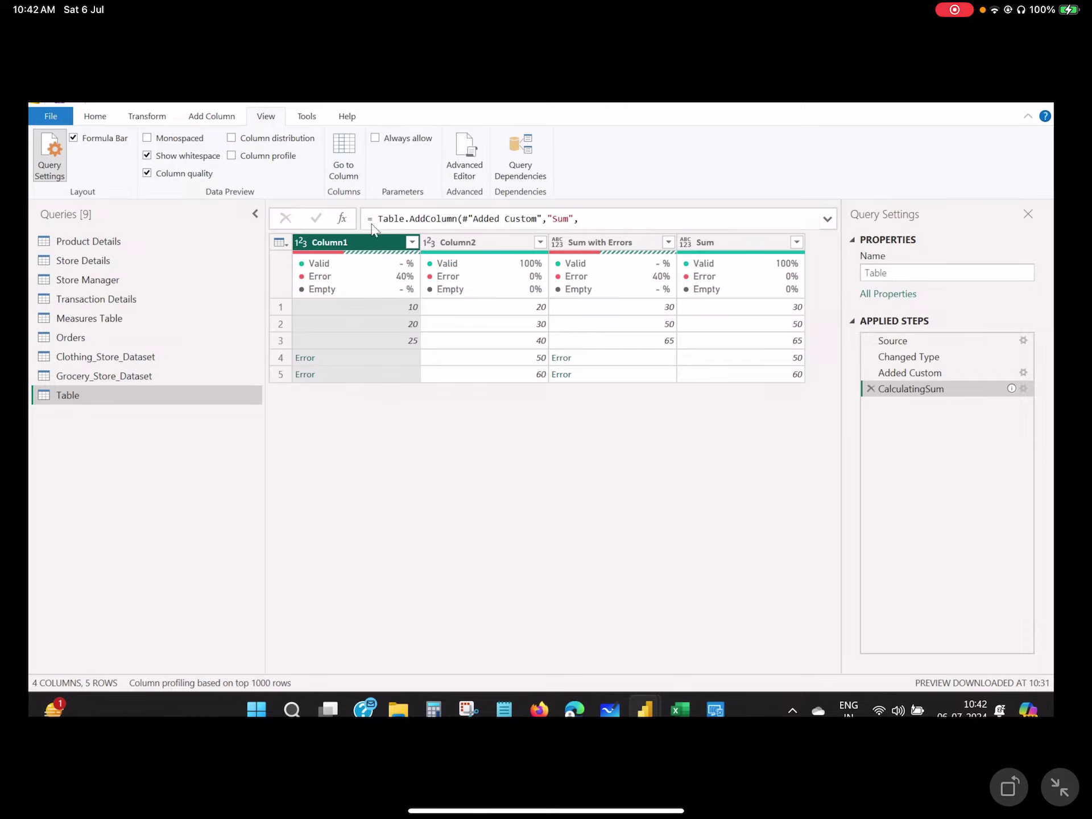
left_click(148, 173)
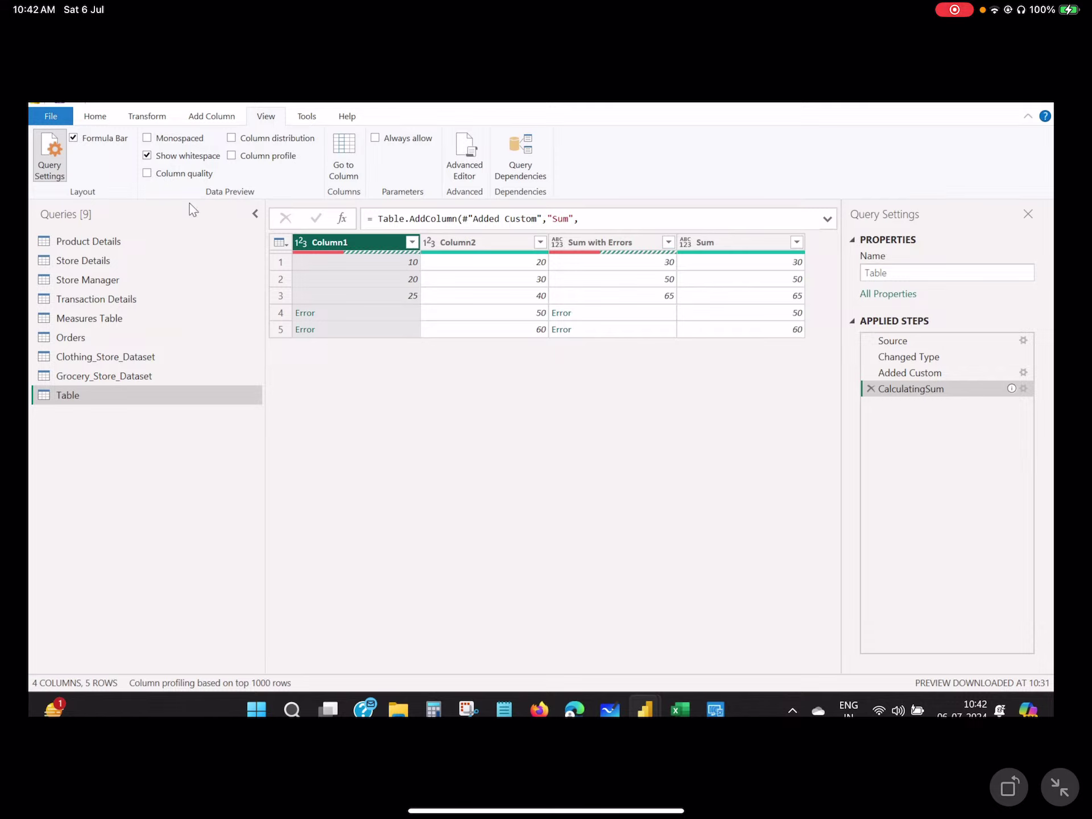
- Turn on Column distribution for the Transaction Details query and compare the distinct and unique values of P_id and T-id
left_click(115, 297)
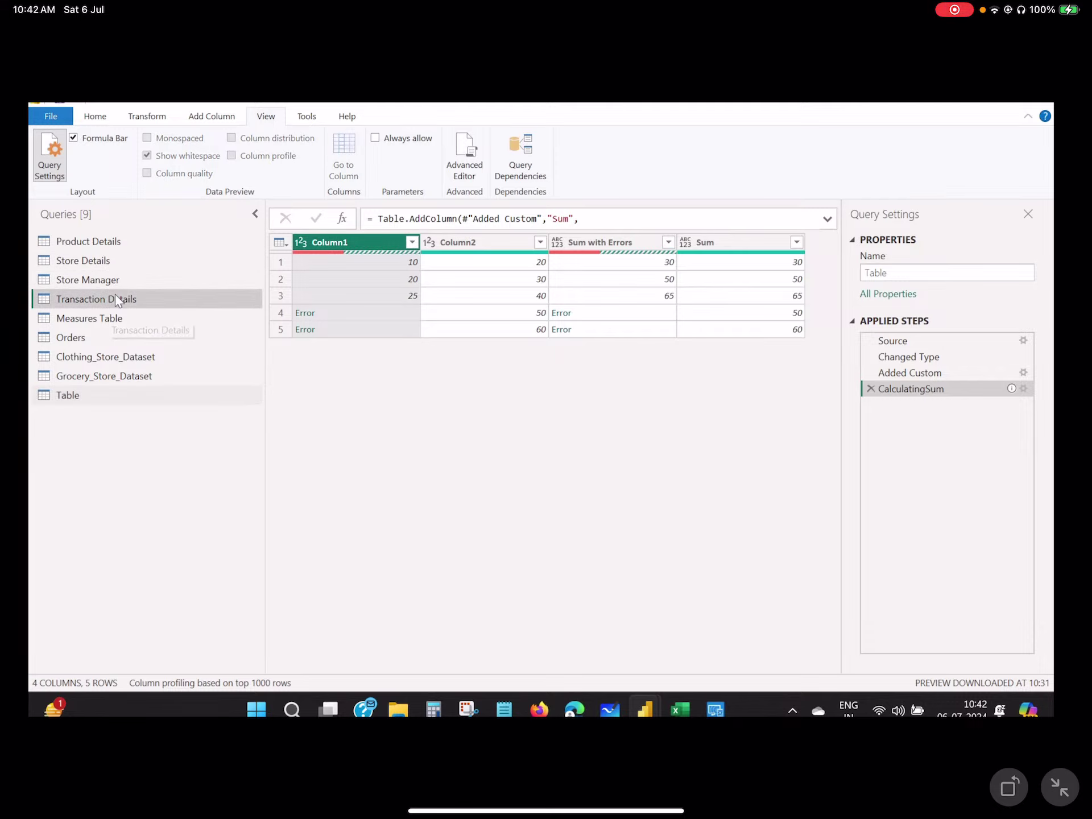
left_click(450, 265)
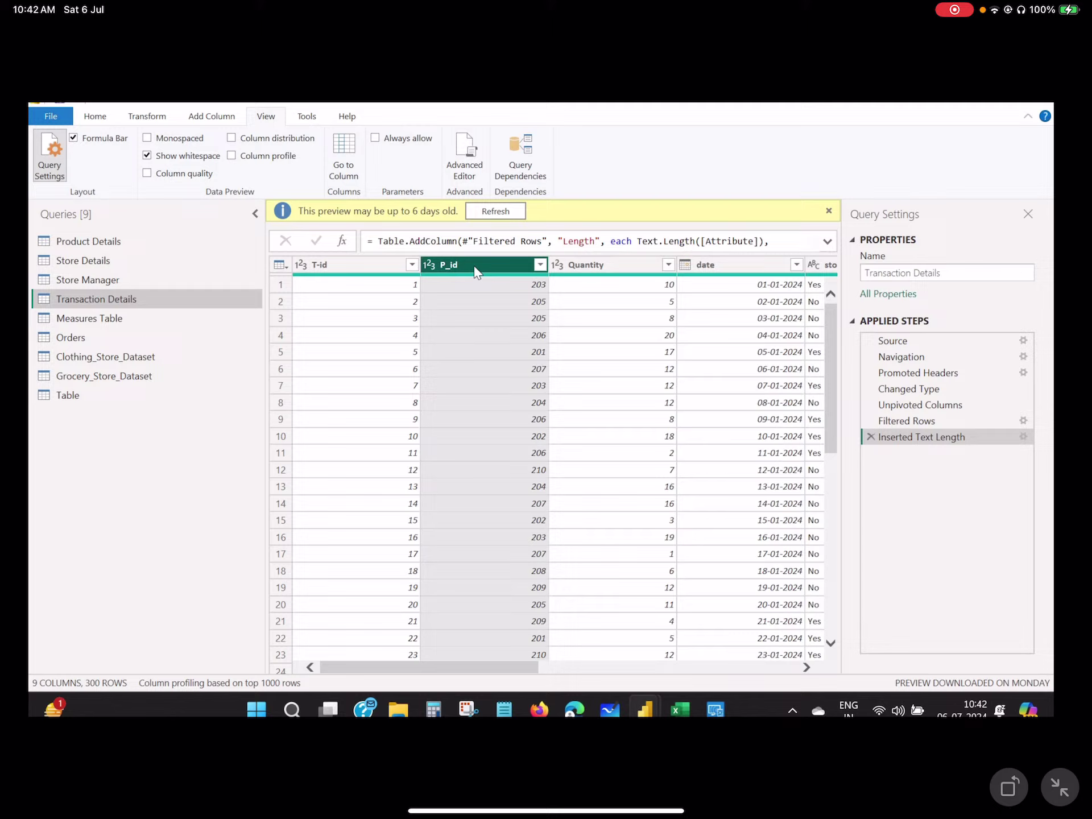
left_click(279, 139)
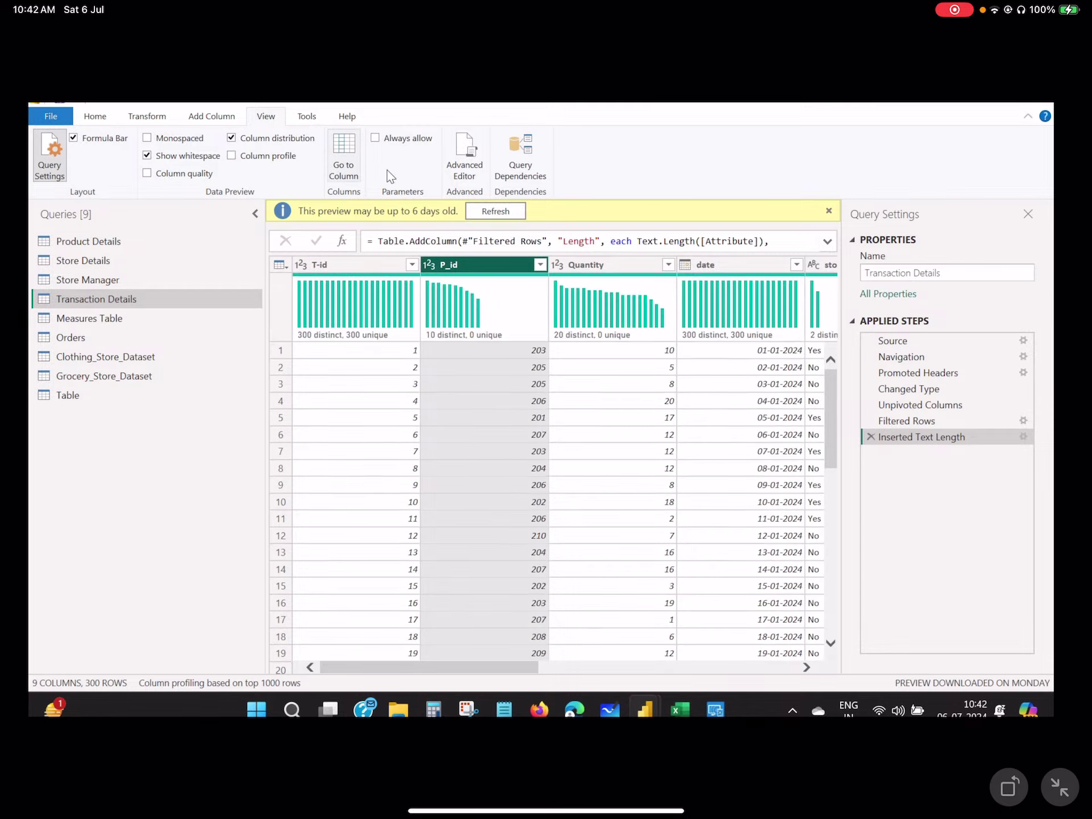
mouse_move(521, 309)
mouse_move(486, 323)
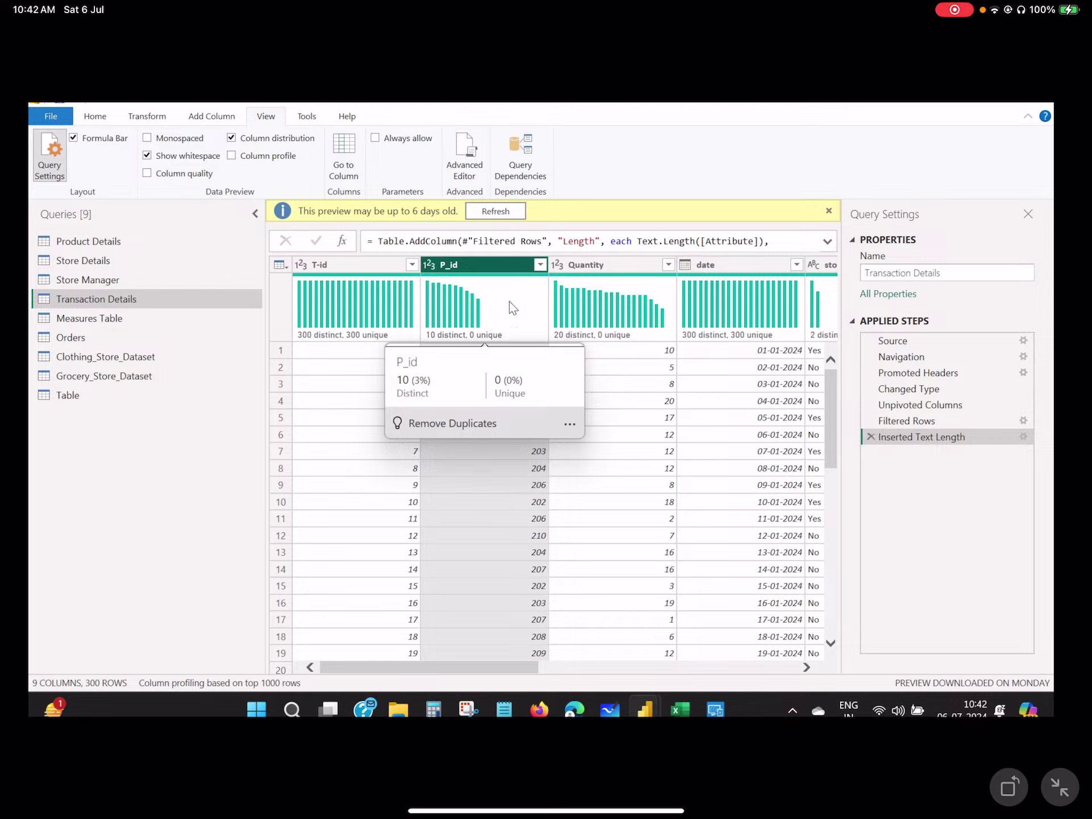
left_click(385, 315)
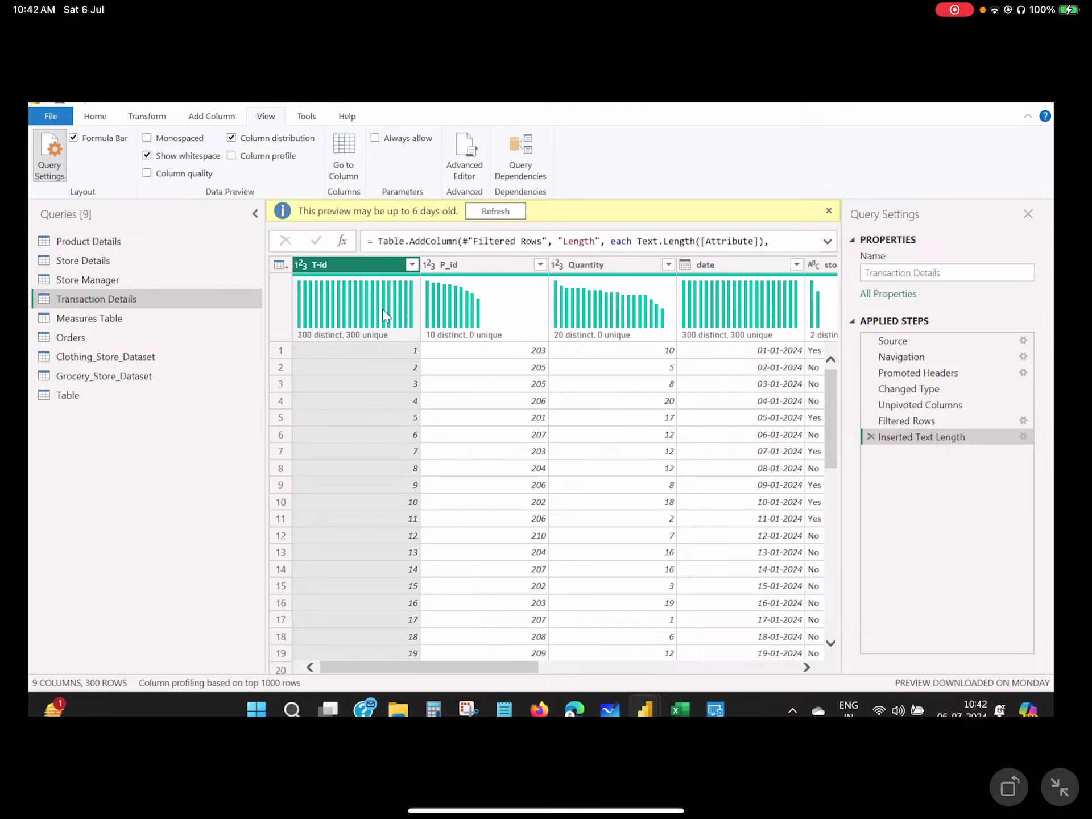
mouse_move(306, 340)
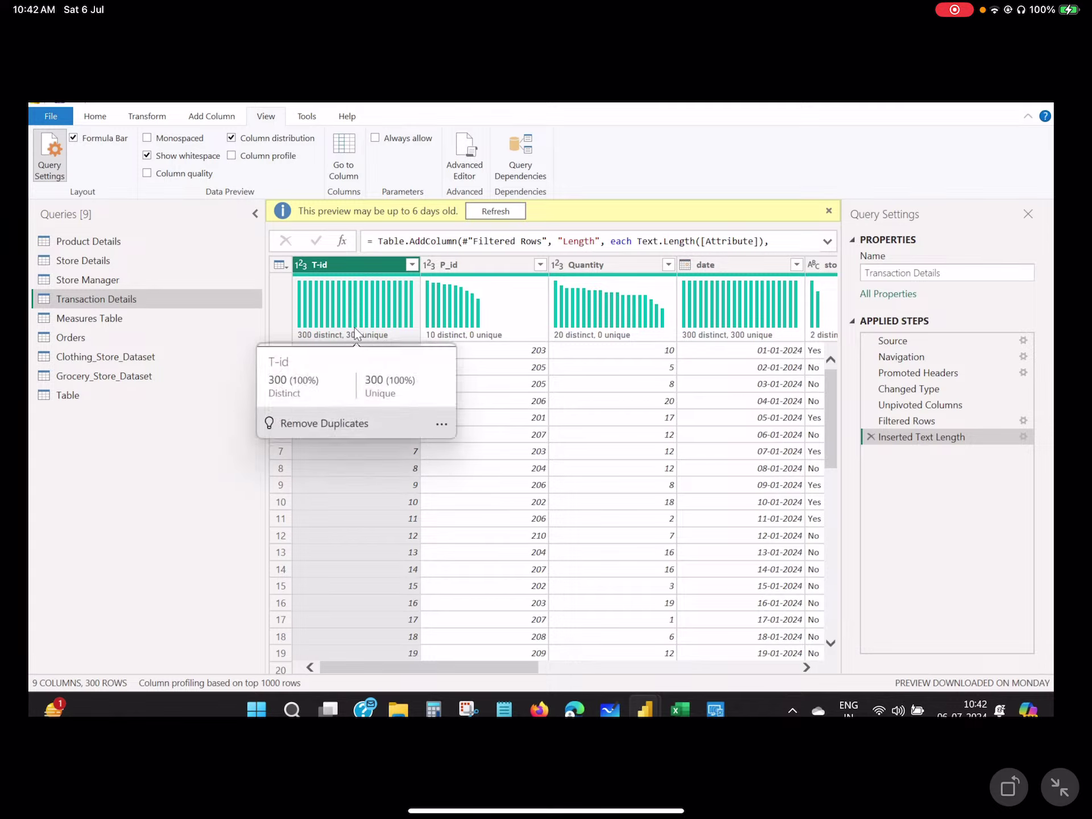
left_click(481, 308)
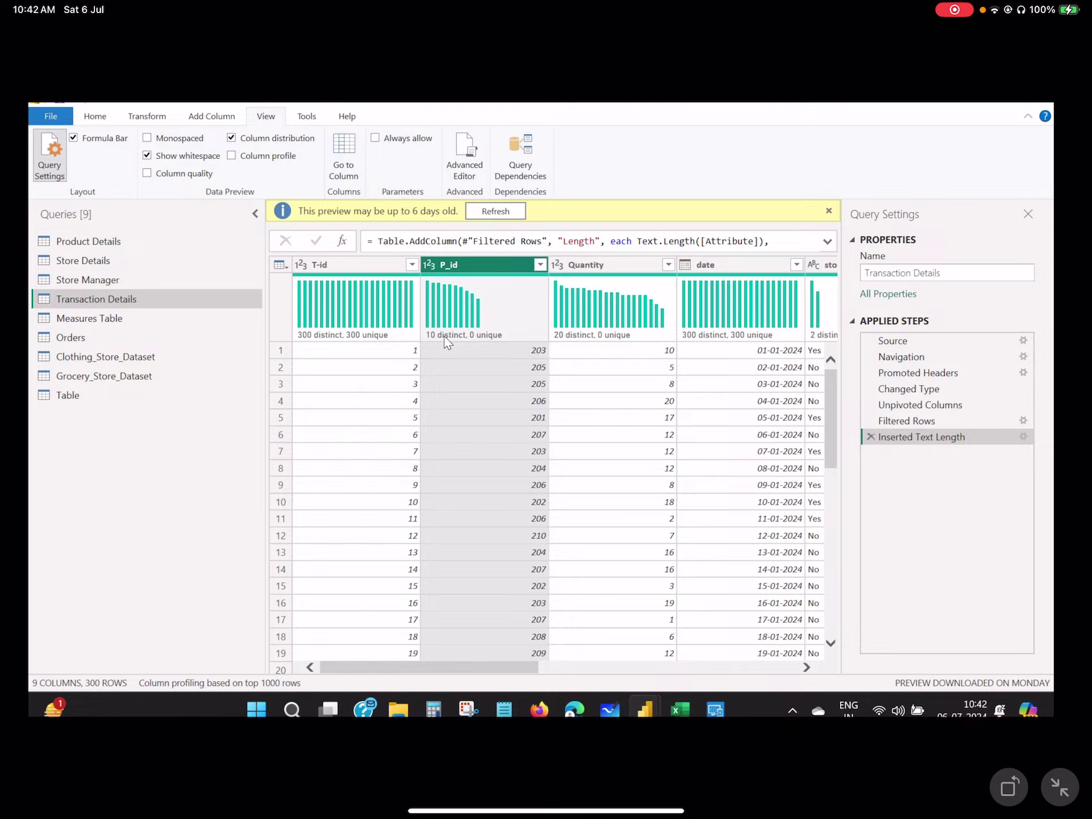
- Check the list of values in the P_id column's filter, leaving the filter unchanged
left_click(540, 265)
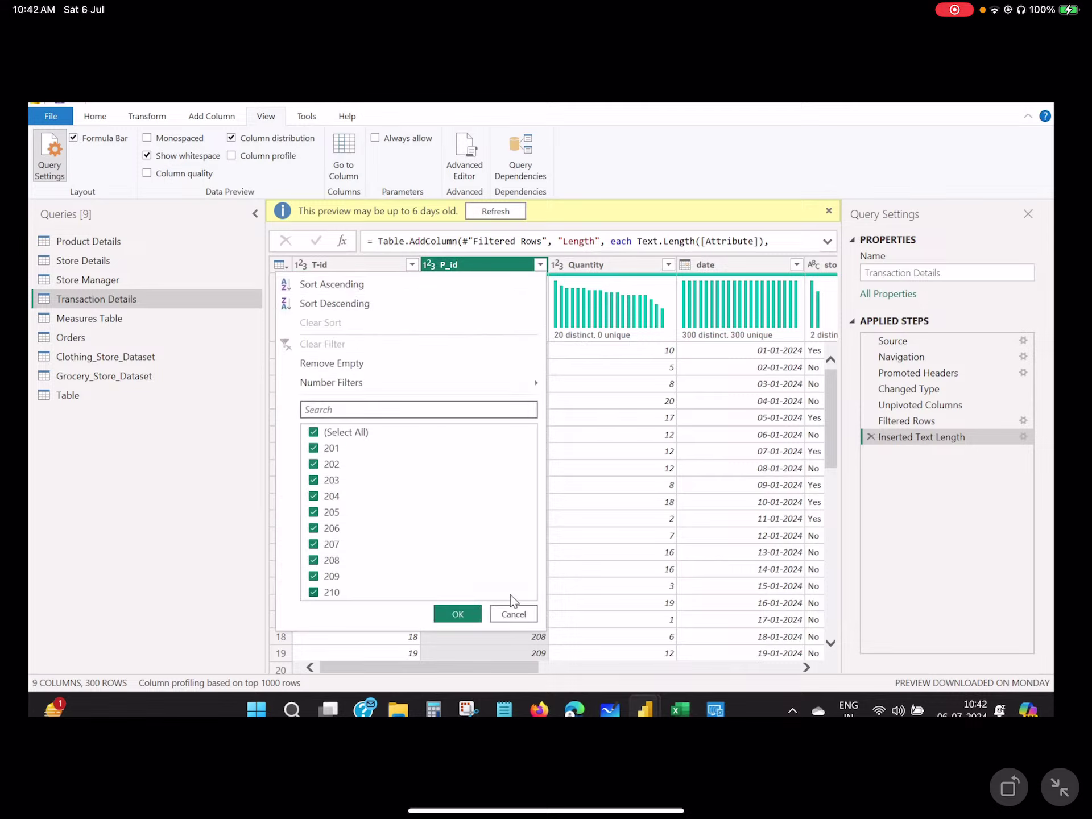
left_click(504, 614)
mouse_move(486, 310)
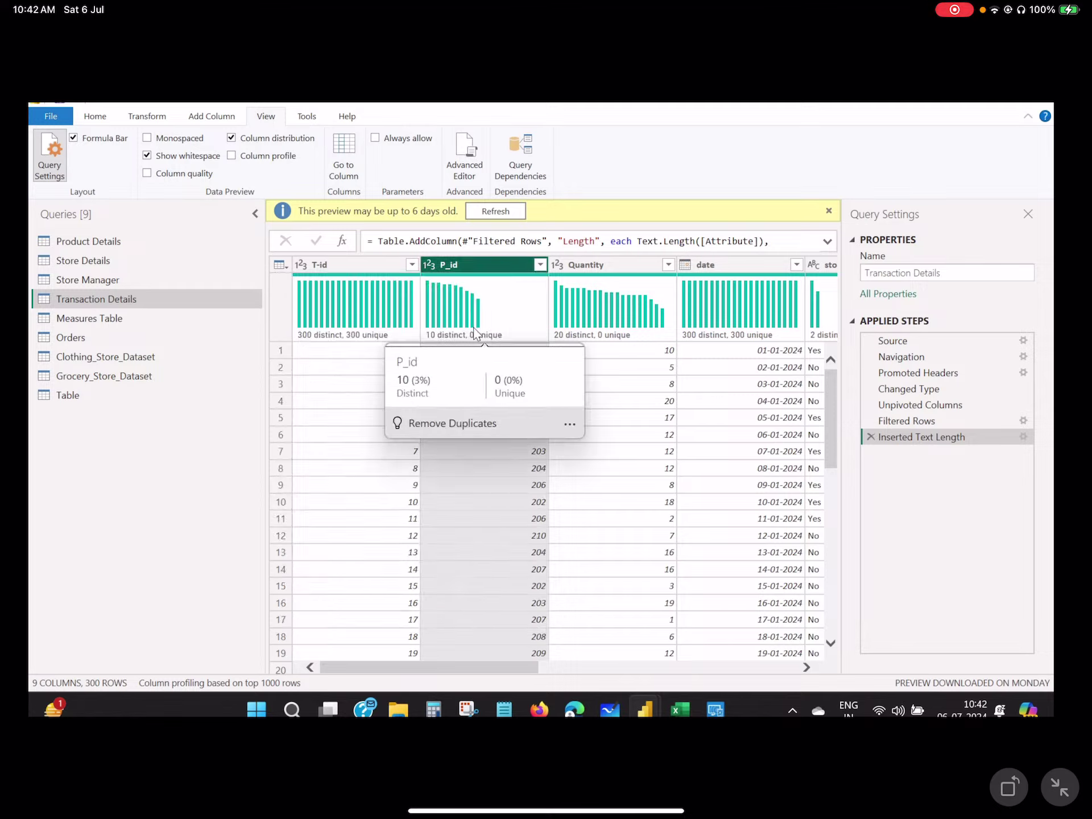
left_click(539, 265)
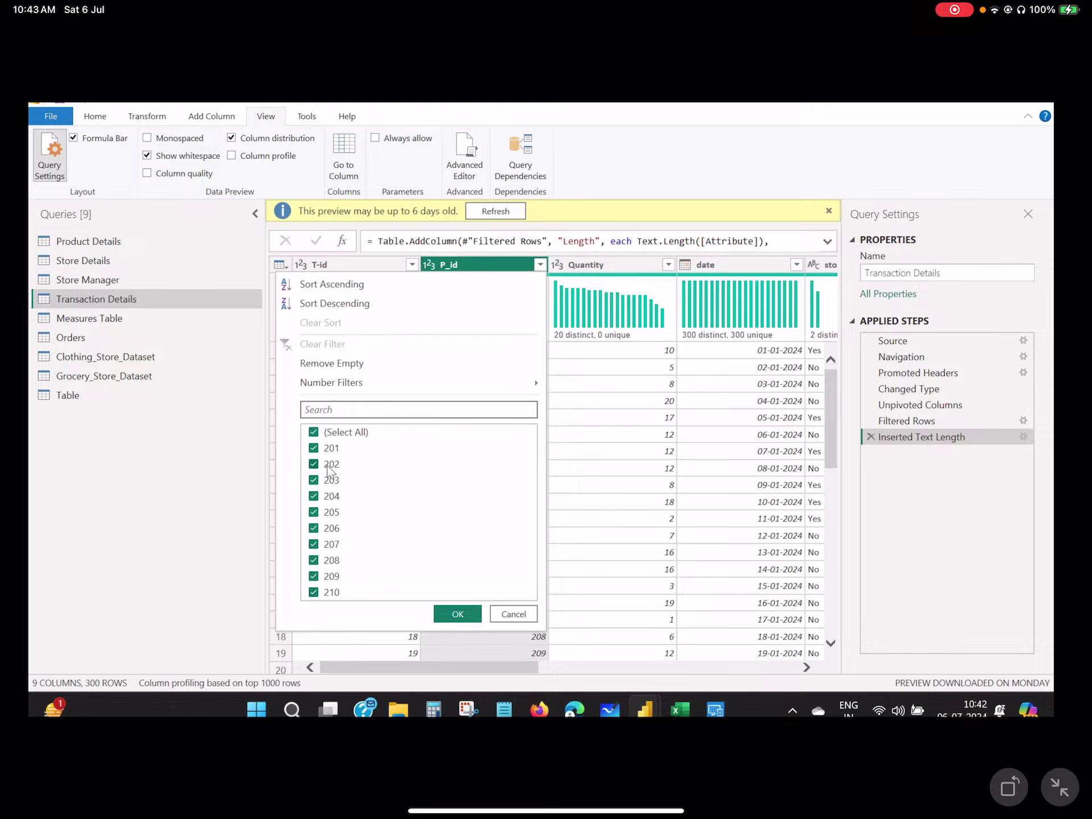
left_click(493, 272)
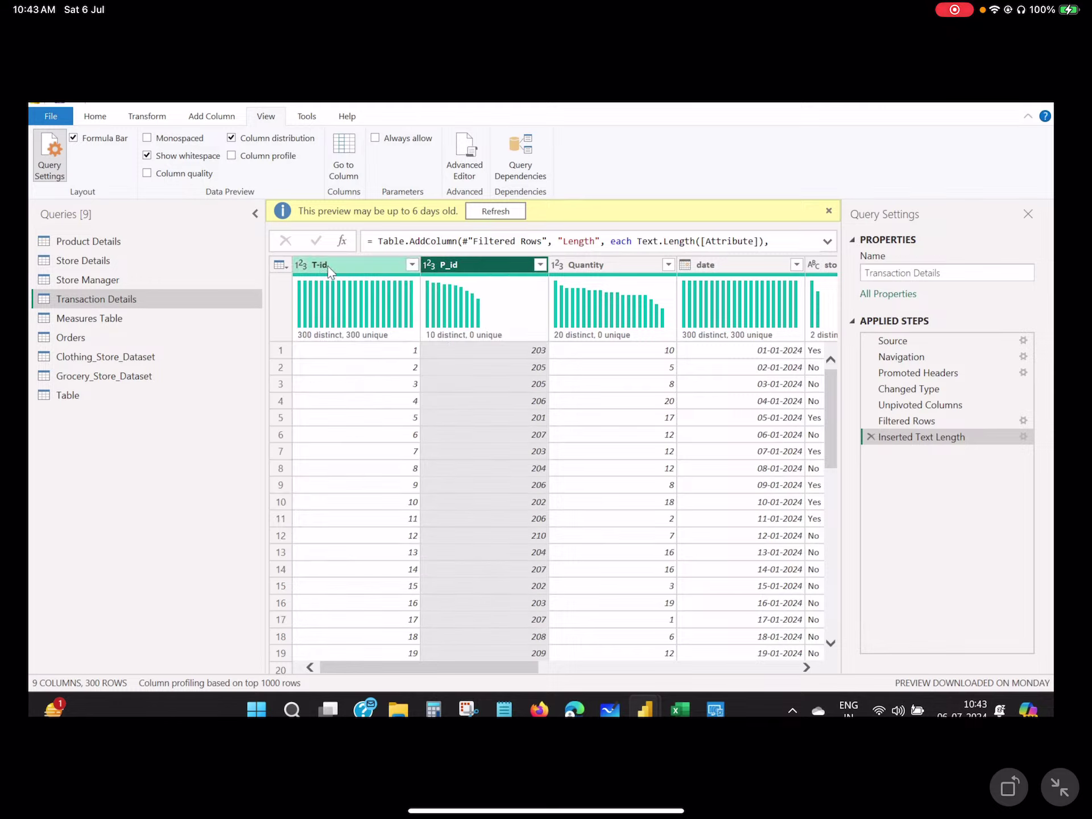
- Switch to the handwritten notes and write the underlined heading "Unique vs Distinct" in black below the Basics of M list
left_click_drag(432, 811, 740, 811)
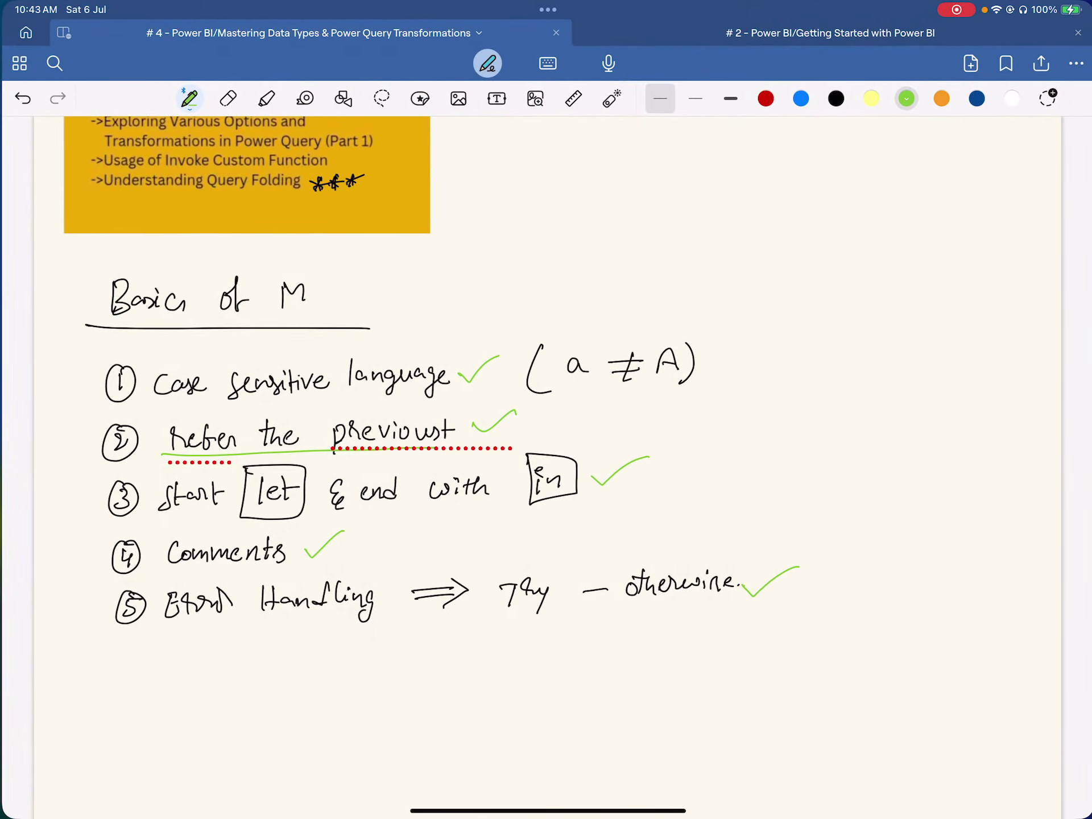
scroll(546, 455, "down", 4)
scroll(546, 455, "down", 3)
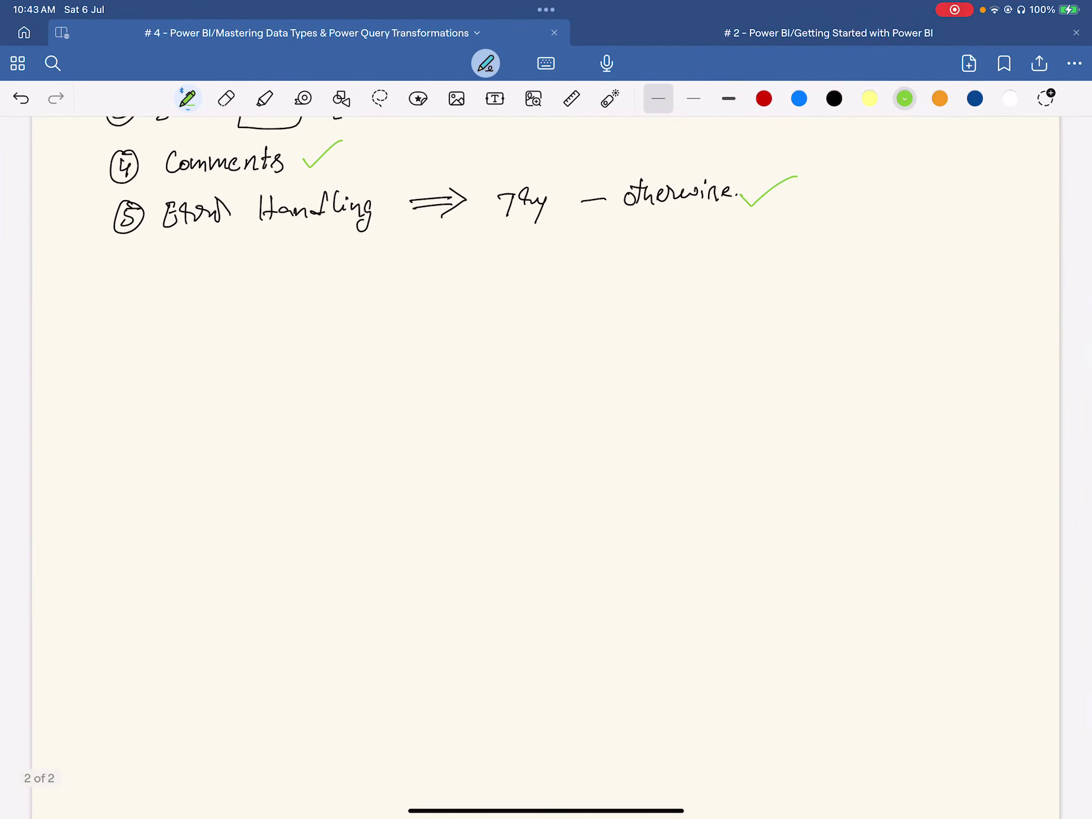
mouse_move(195, 306)
left_mouse_down()
mouse_move(223, 309)
mouse_move(220, 334)
left_mouse_up()
left_click(226, 98)
left_click(187, 98)
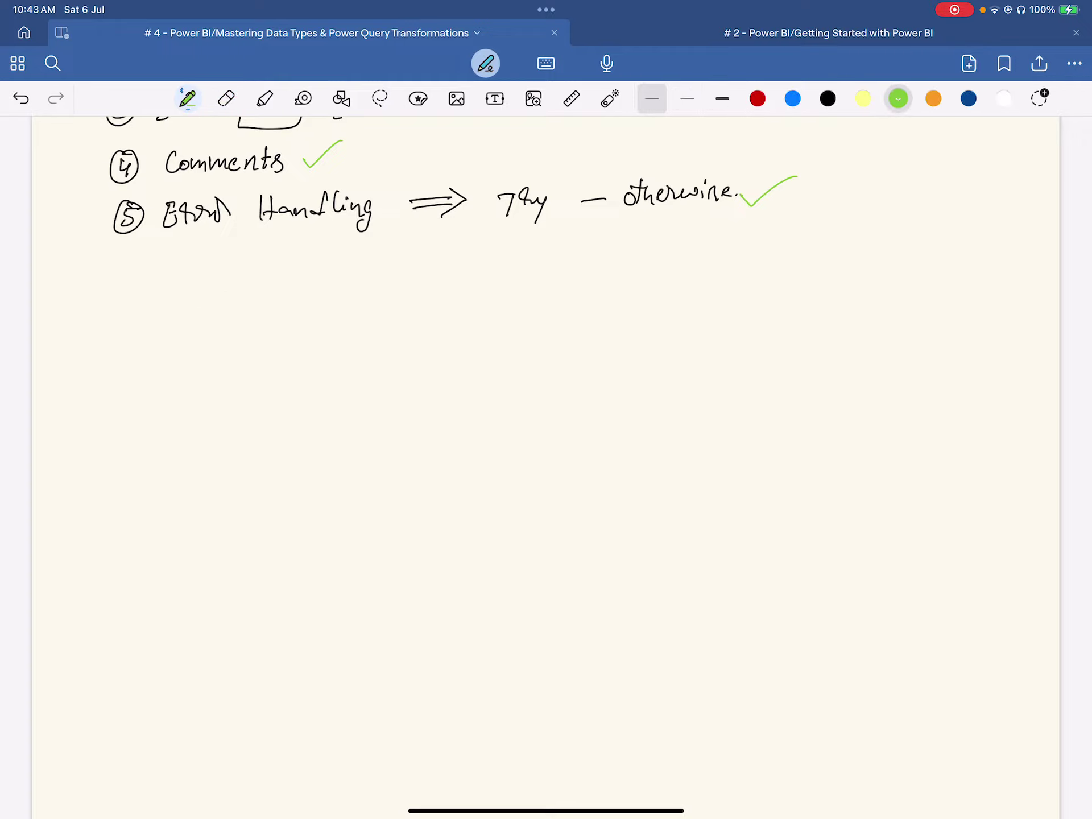
left_click(828, 99)
mouse_move(156, 322)
left_mouse_down()
mouse_move(230, 332)
mouse_move(333, 314)
left_mouse_up()
left_click(203, 311)
left_click_drag(341, 317, 334, 331)
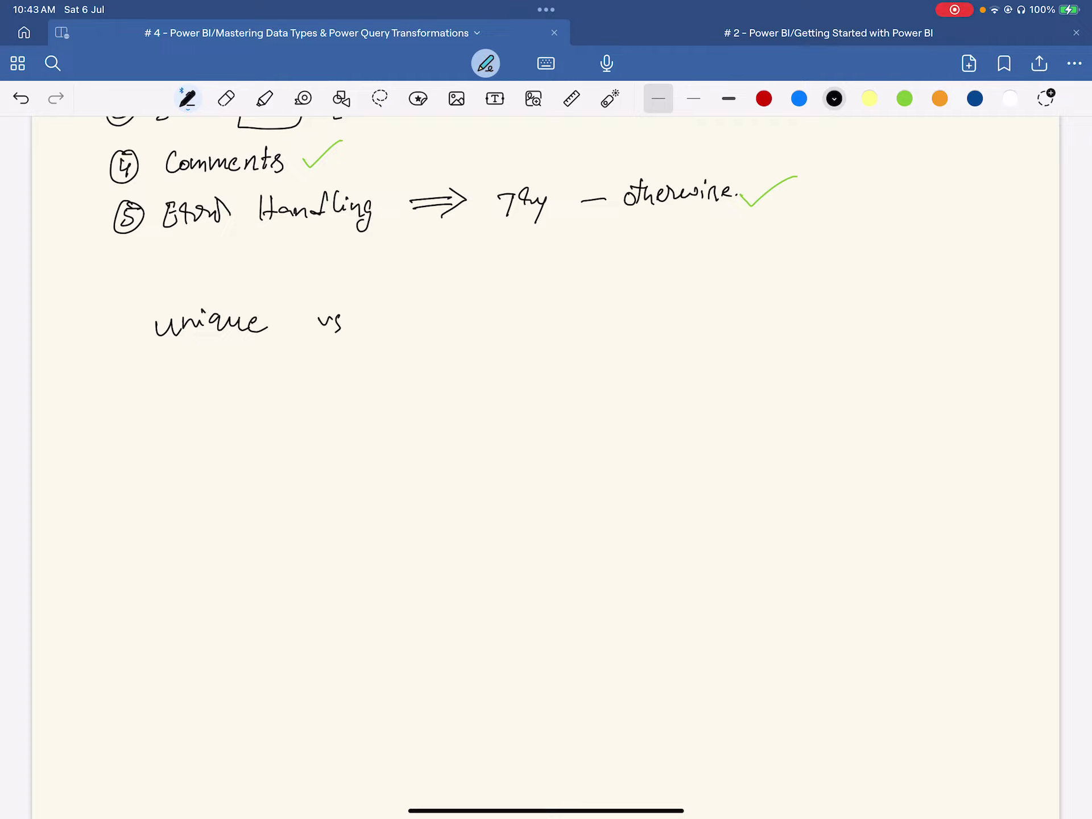
mouse_move(399, 309)
left_mouse_down()
mouse_move(405, 330)
mouse_move(436, 328)
left_mouse_up()
mouse_move(447, 301)
left_mouse_down()
mouse_move(448, 323)
mouse_move(480, 323)
left_mouse_up()
left_click_drag(490, 312, 491, 320)
left_click_drag(502, 300, 500, 324)
left_click_drag(137, 355, 608, 352)
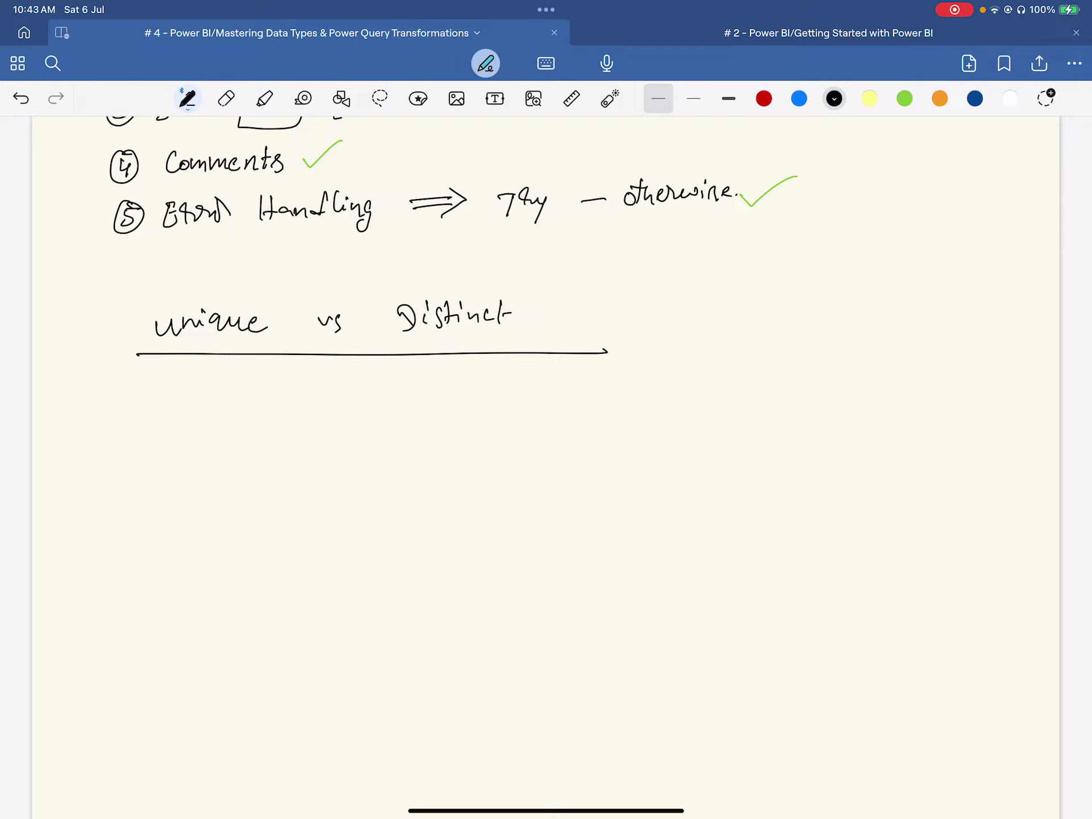
- Highlight the "Unique vs Distinct" heading with a straight yellow stroke
left_click(265, 98)
left_click(764, 99)
left_click_drag(127, 320, 688, 320)
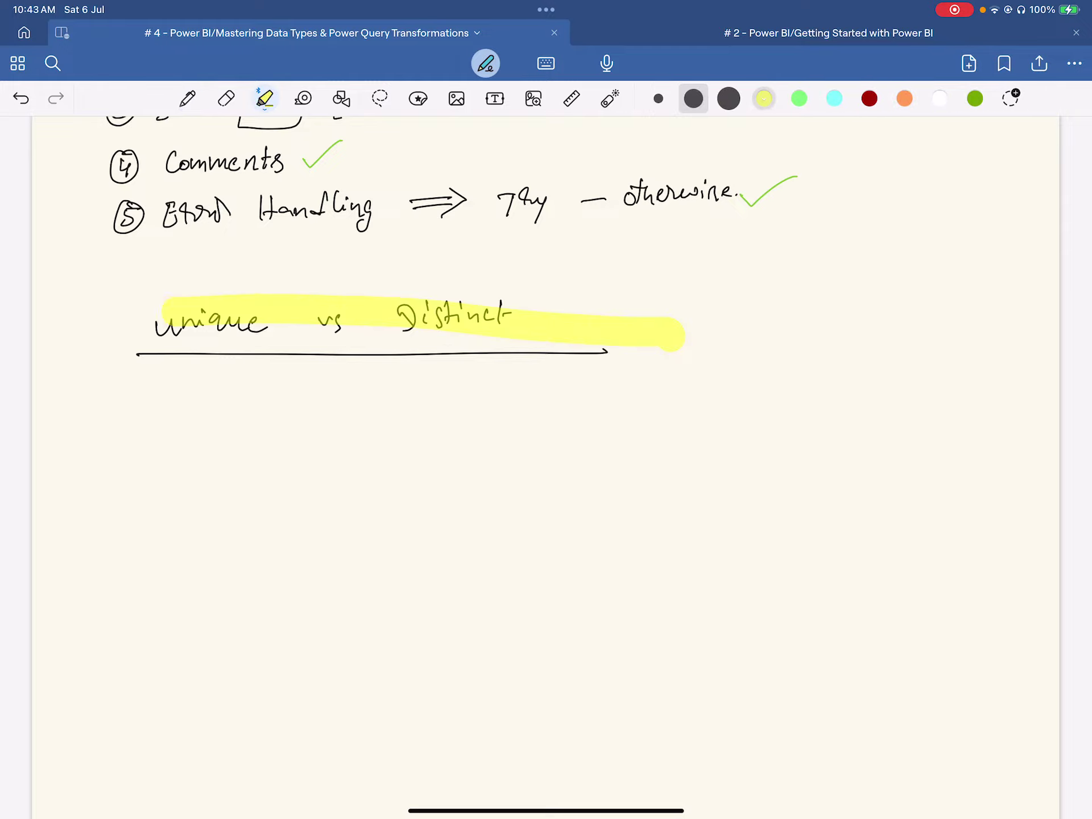
- Write two boxed example columns in black pen under the heading, one with 10, 20, 30 and one with 10, 10, 10
left_click(187, 99)
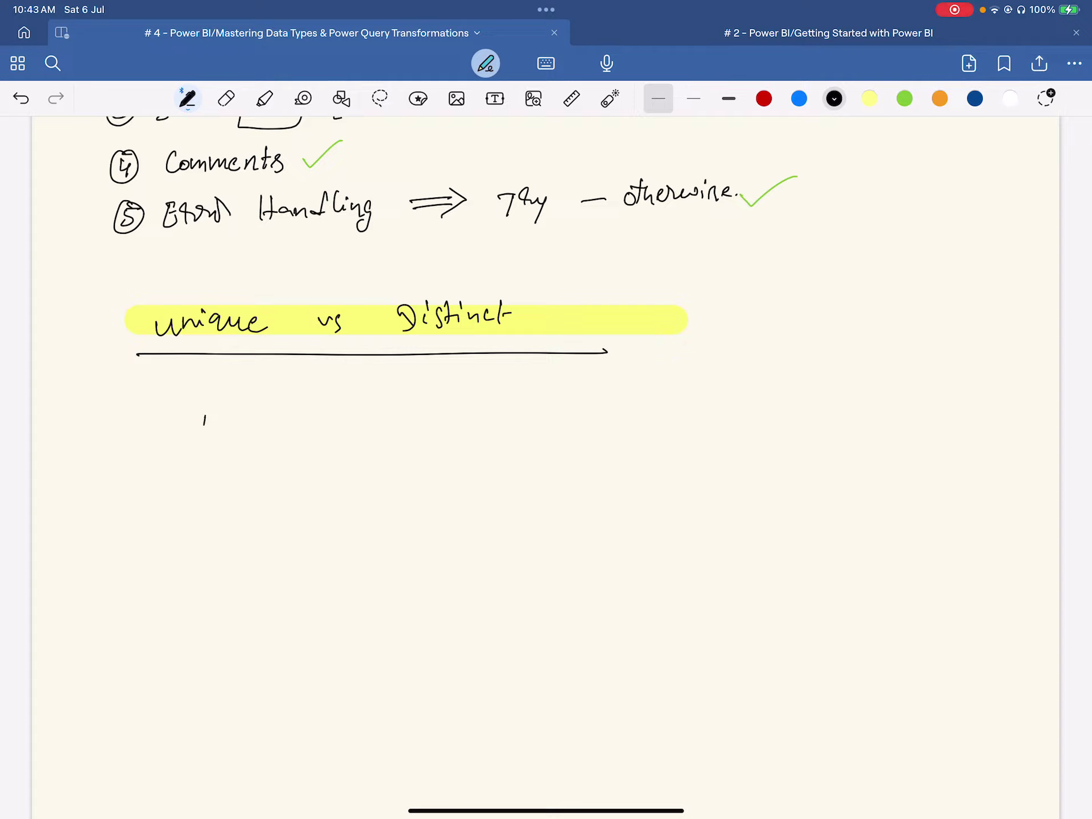
left_click_drag(204, 420, 202, 434)
mouse_move(224, 411)
left_mouse_down()
mouse_move(199, 476)
mouse_move(217, 472)
left_mouse_up()
mouse_move(230, 455)
left_mouse_down()
mouse_move(203, 517)
mouse_move(236, 502)
left_mouse_up()
mouse_move(173, 397)
left_mouse_down()
mouse_move(284, 488)
mouse_move(176, 427)
mouse_move(186, 402)
left_mouse_up()
mouse_move(484, 398)
left_mouse_down()
mouse_move(484, 417)
mouse_move(495, 413)
left_mouse_up()
mouse_move(504, 399)
left_mouse_down()
mouse_move(494, 453)
mouse_move(507, 435)
mouse_move(503, 478)
left_mouse_up()
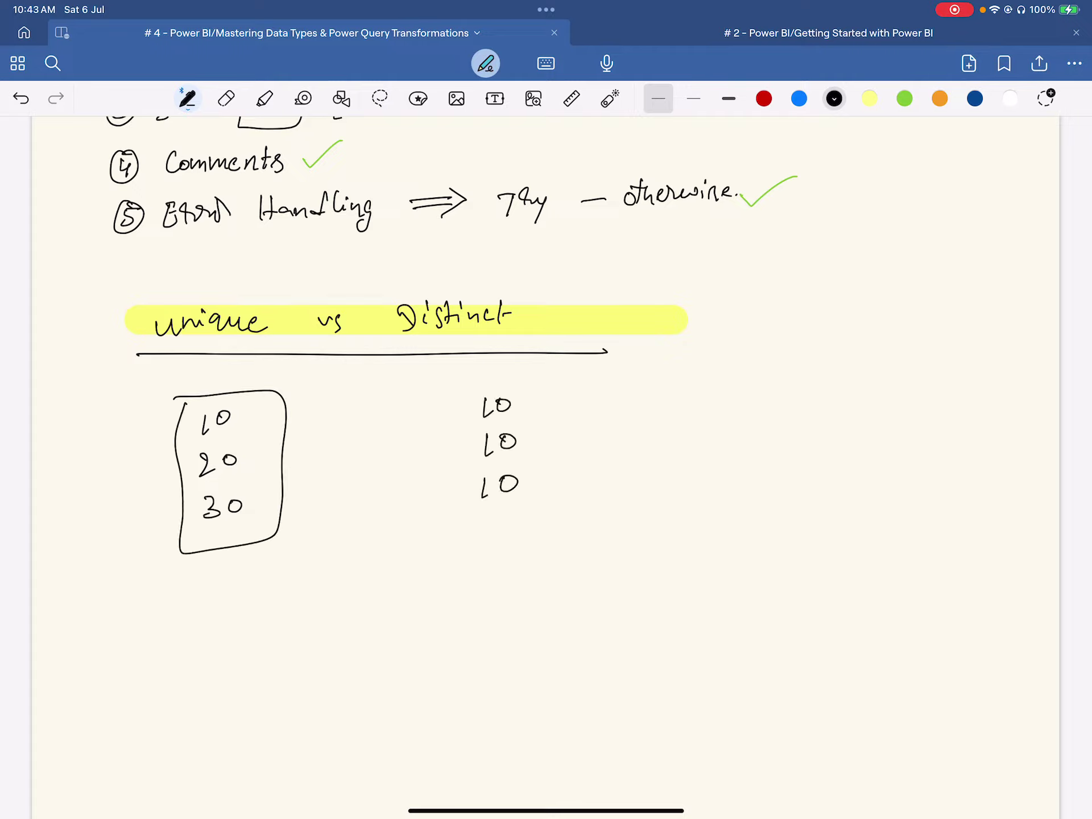
mouse_move(450, 388)
left_mouse_down()
mouse_move(555, 385)
mouse_move(440, 500)
mouse_move(431, 394)
left_mouse_up()
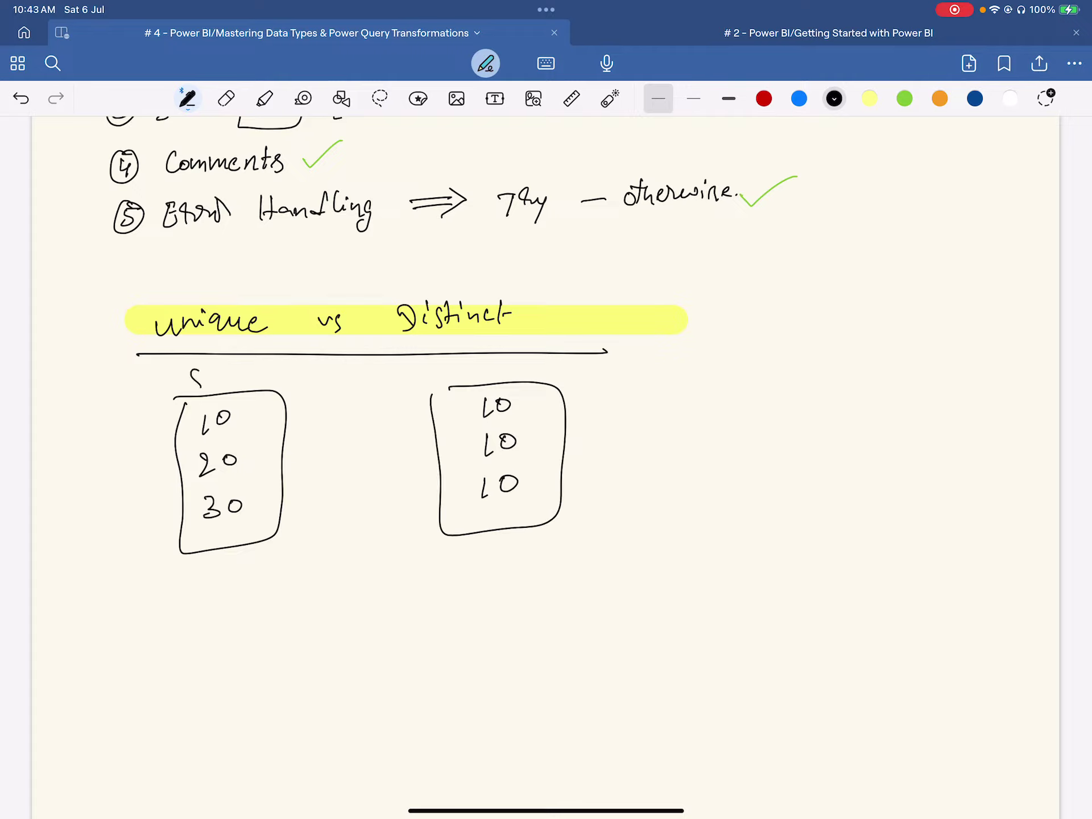
- Label the boxed columns "Set 1" and "Set 2"
left_click_drag(200, 380, 194, 389)
left_click_drag(206, 380, 215, 385)
mouse_move(219, 367)
left_mouse_down()
mouse_move(223, 386)
mouse_move(232, 375)
left_mouse_up()
left_click_drag(247, 371, 250, 384)
left_click_drag(249, 389, 249, 391)
left_click_drag(496, 369, 488, 385)
left_click_drag(501, 379, 517, 379)
left_click_drag(512, 374, 524, 374)
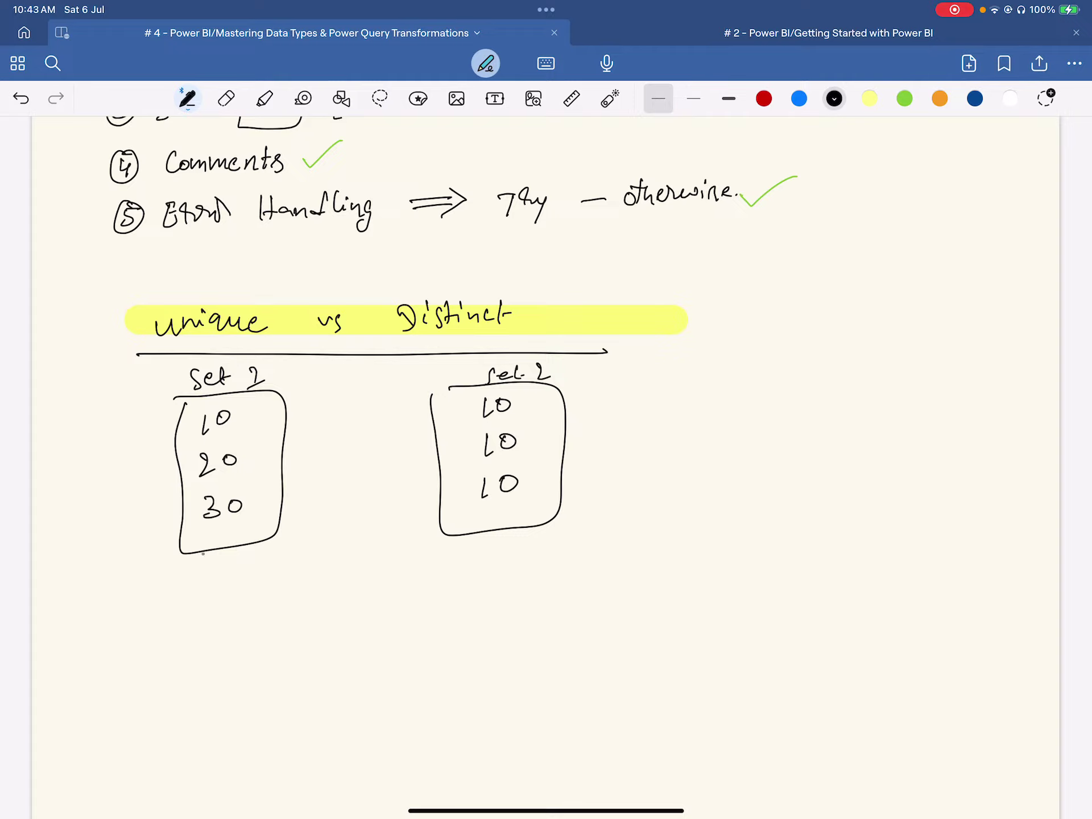
- Write "3 dist" with an arrow beneath Set 1 and underline each of its values
mouse_move(200, 539)
left_mouse_down()
mouse_move(191, 586)
mouse_move(206, 577)
mouse_move(174, 623)
mouse_move(214, 615)
left_mouse_up()
left_click_drag(218, 607, 221, 613)
left_click_drag(188, 440, 248, 439)
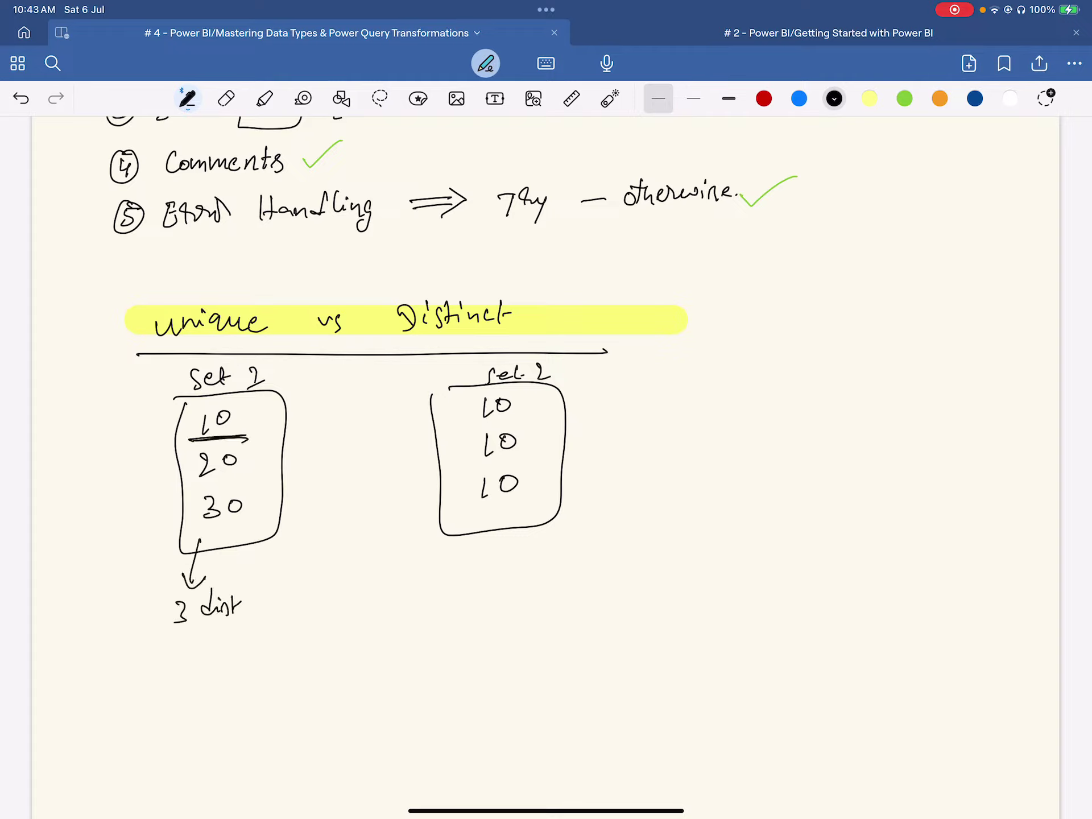
left_click_drag(194, 484, 256, 479)
left_click(268, 422)
left_click_drag(198, 530, 254, 528)
- Circle each value in Set 1, mark its occurrence as 1 in a unique column, and write "3 unique" beneath
left_click_drag(251, 438, 307, 422)
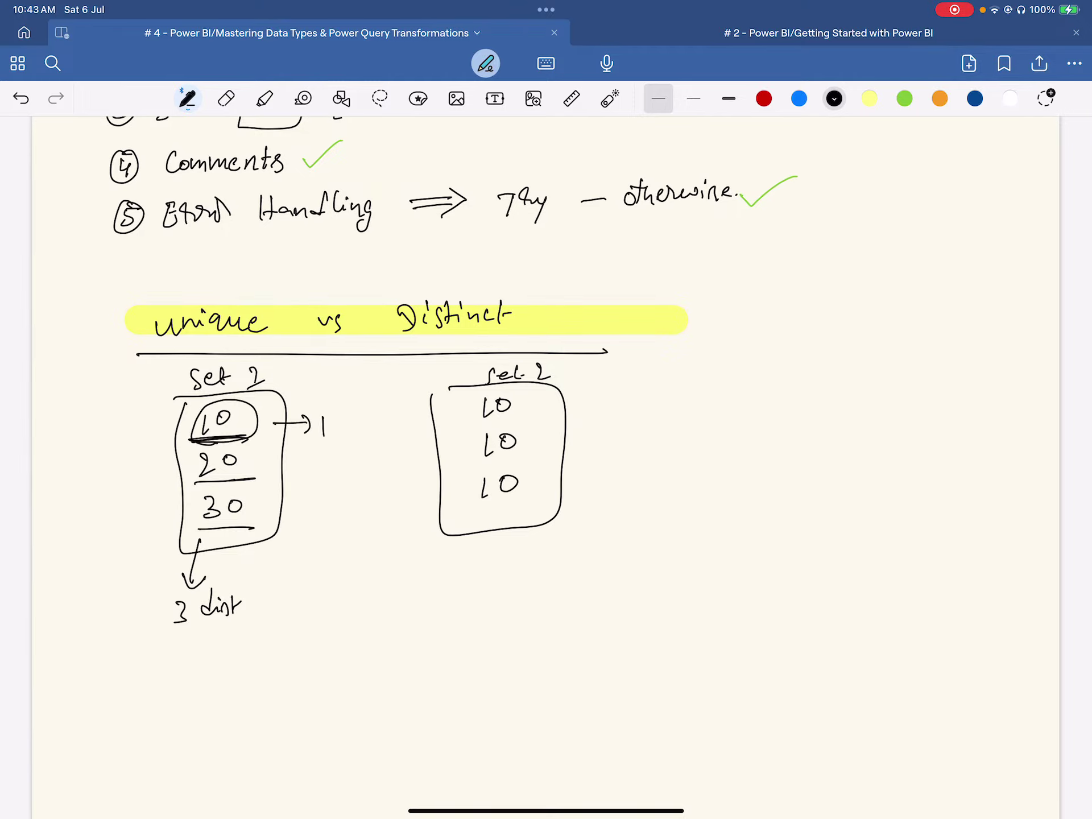
mouse_move(250, 449)
left_mouse_down()
mouse_move(194, 483)
mouse_move(254, 460)
mouse_move(295, 463)
left_mouse_up()
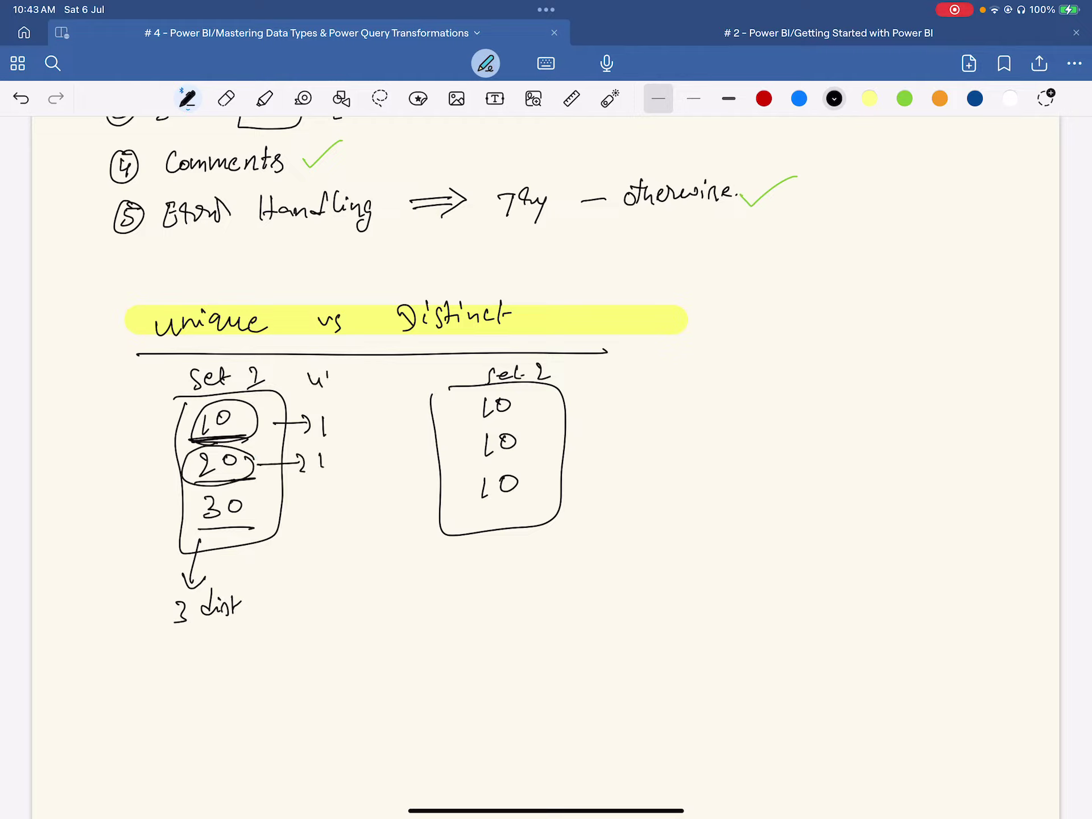
left_click_drag(349, 368, 357, 380)
left_click_drag(308, 393, 361, 390)
mouse_move(251, 491)
left_mouse_down()
mouse_move(244, 530)
mouse_move(255, 494)
mouse_move(325, 511)
left_mouse_up()
left_click_drag(272, 594, 279, 610)
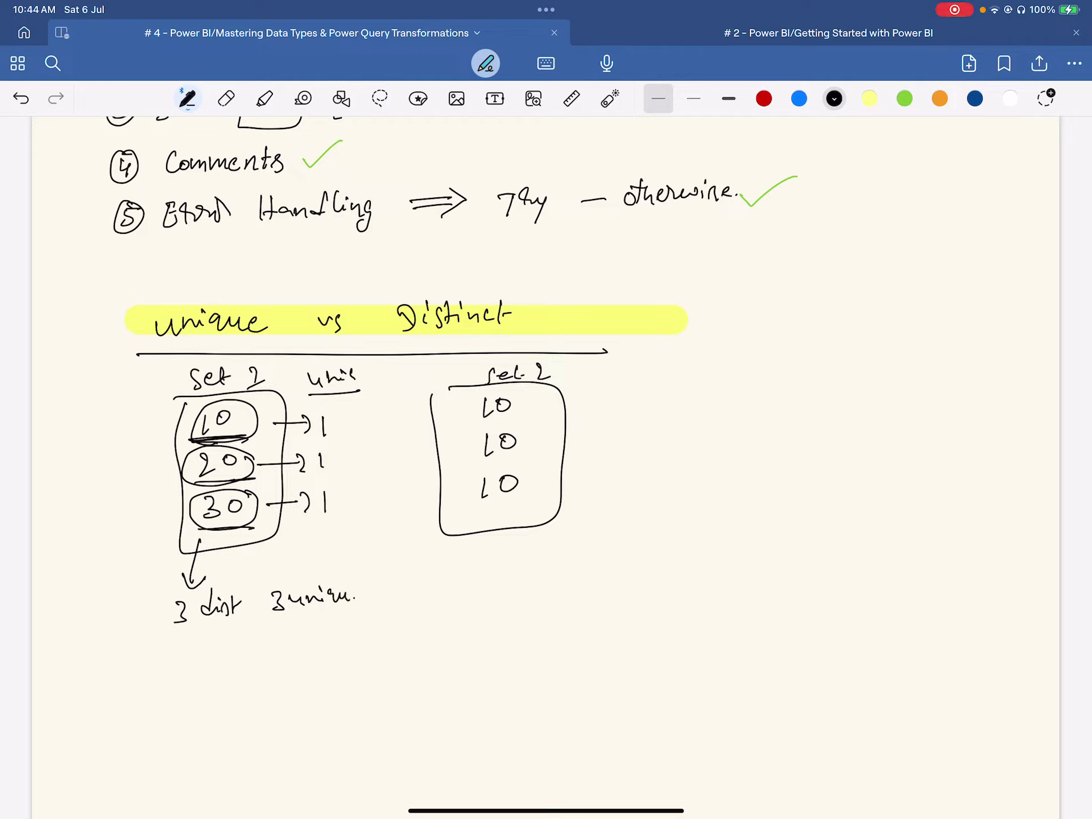
- Circle the repeated 10s in Set 2, write "1 distinct" beneath, and start a "unique →" note beside it
left_click_drag(470, 423, 518, 422)
mouse_move(524, 392)
left_mouse_down()
mouse_move(456, 445)
mouse_move(532, 474)
mouse_move(526, 397)
left_mouse_up()
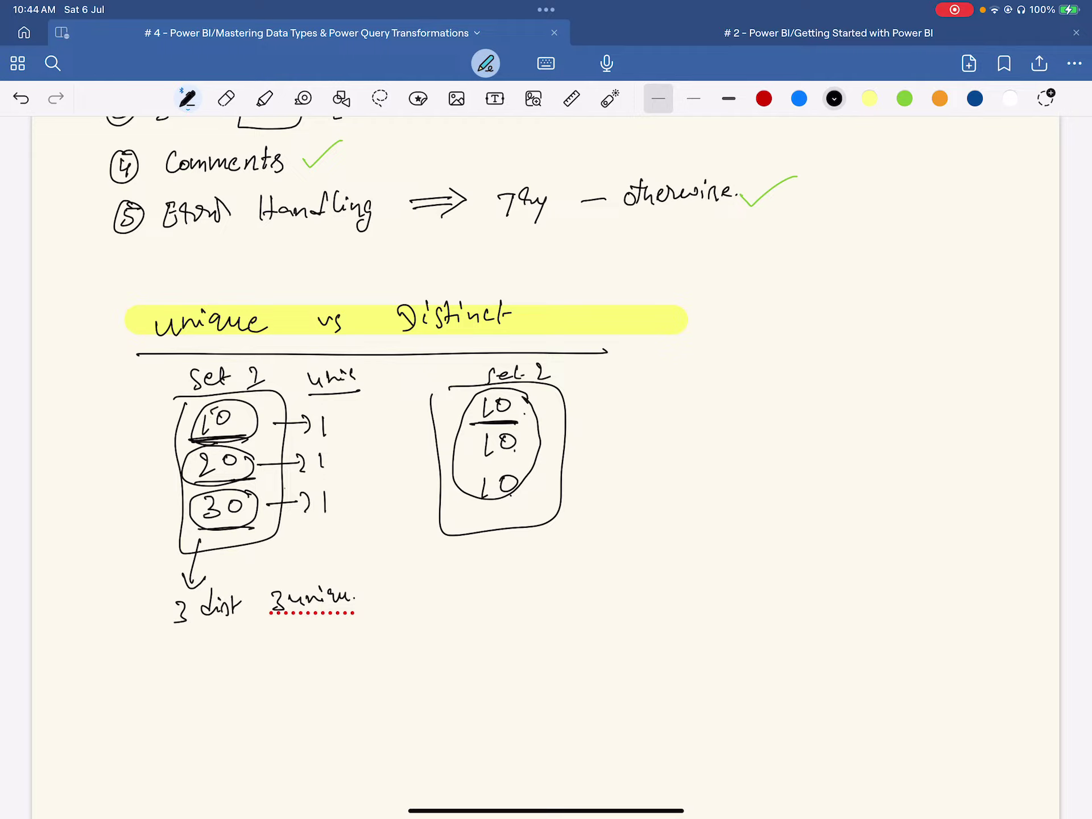
mouse_move(158, 635)
left_mouse_down()
mouse_move(229, 631)
mouse_move(173, 634)
mouse_move(222, 636)
left_mouse_up()
left_click_drag(477, 569, 479, 576)
left_click_drag(485, 568, 525, 574)
left_click_drag(533, 563, 532, 575)
left_click_drag(706, 401, 813, 400)
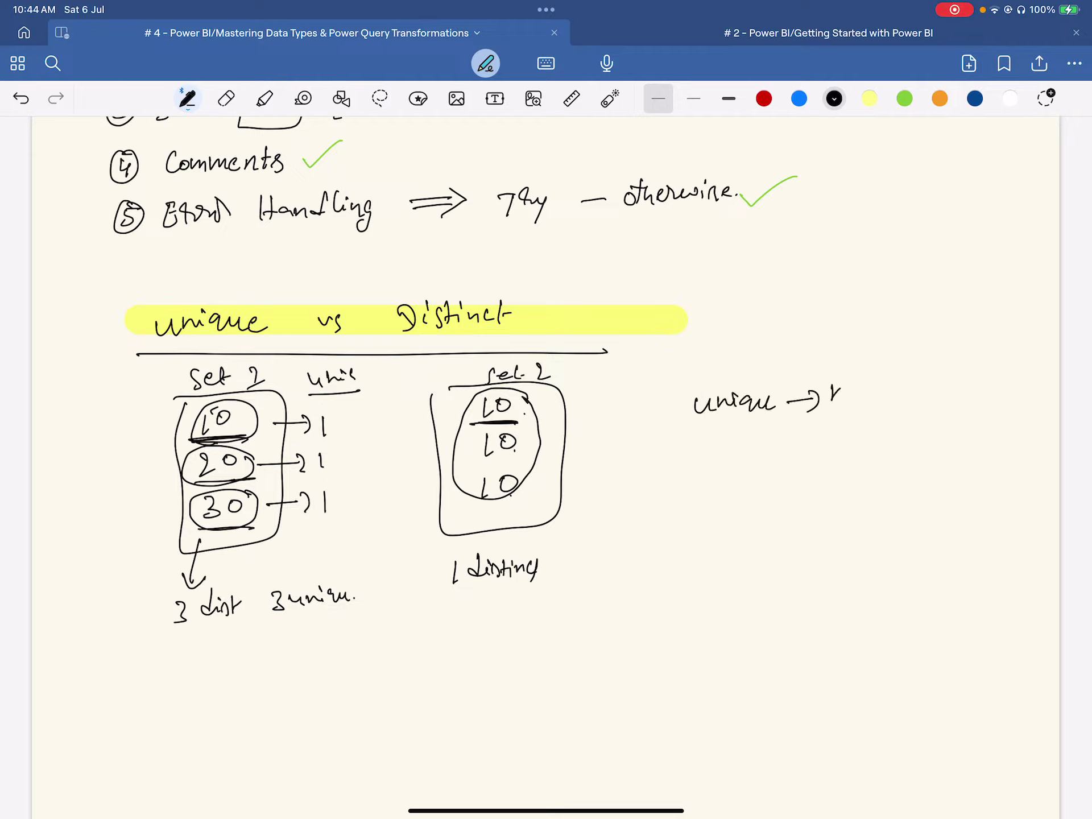
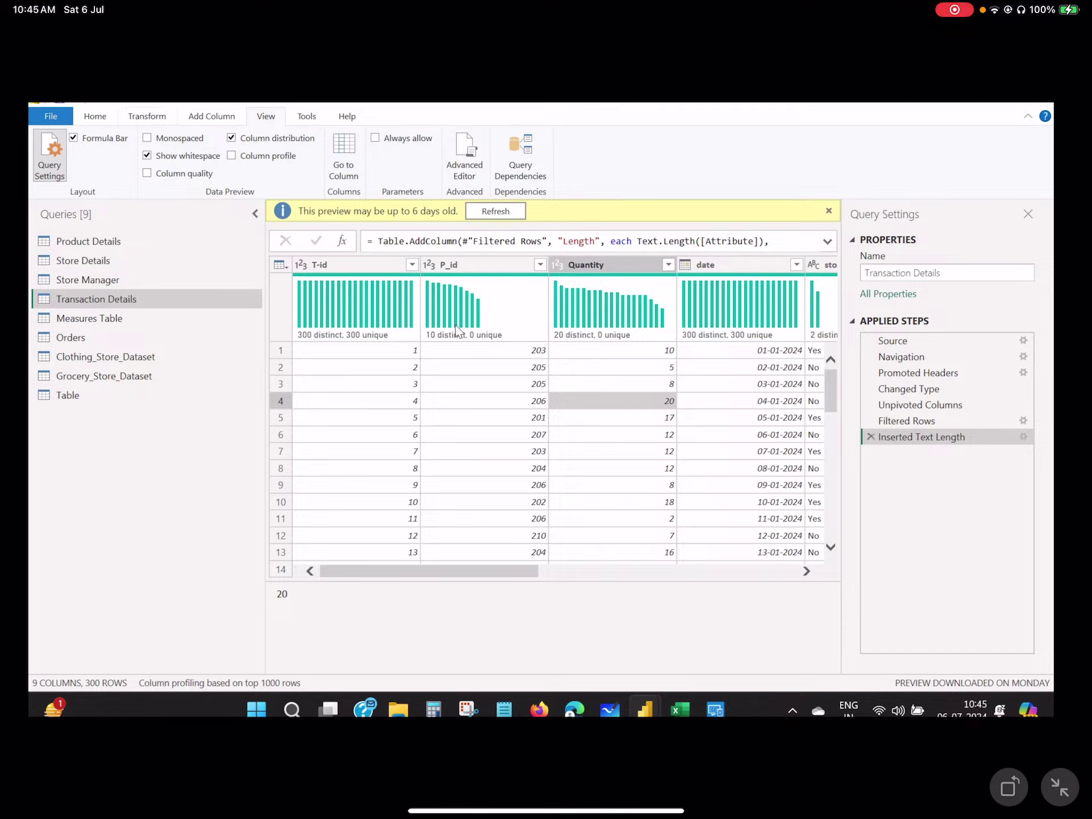
- Back in Power Query, replace Column distribution with Column profile and show the profile of P_id in Transaction Details
mouse_move(477, 316)
left_click(234, 140)
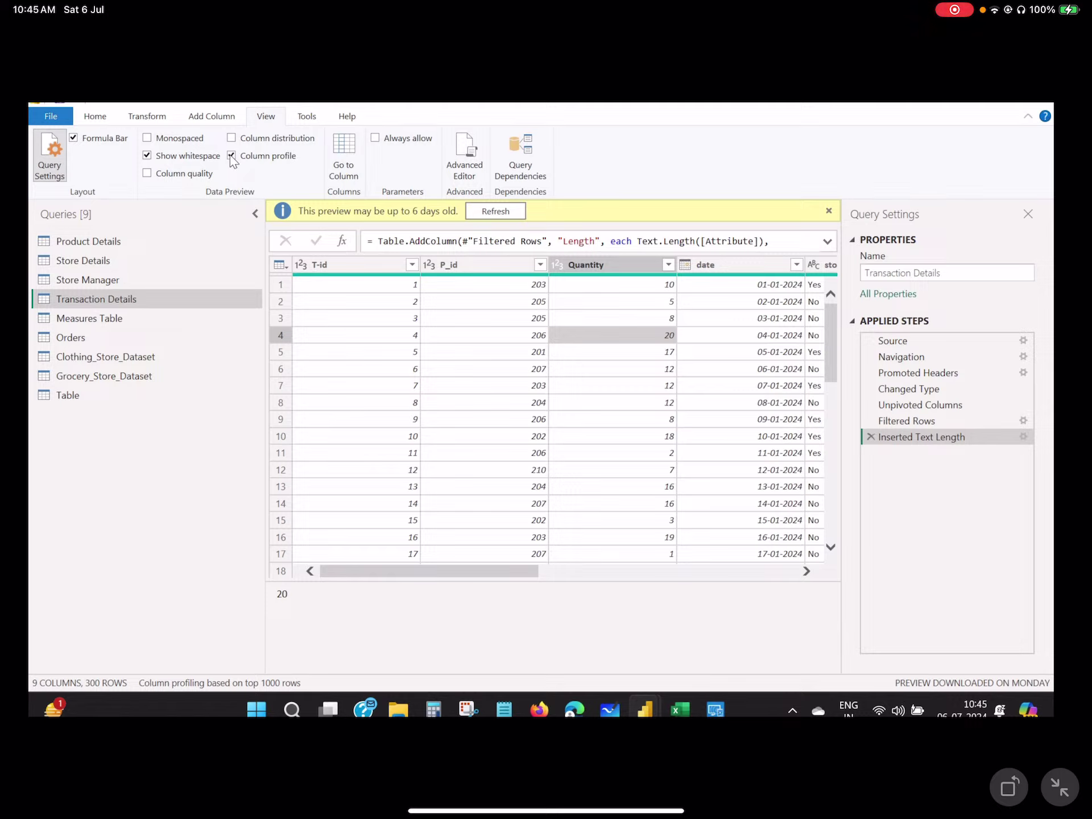
left_click(427, 367)
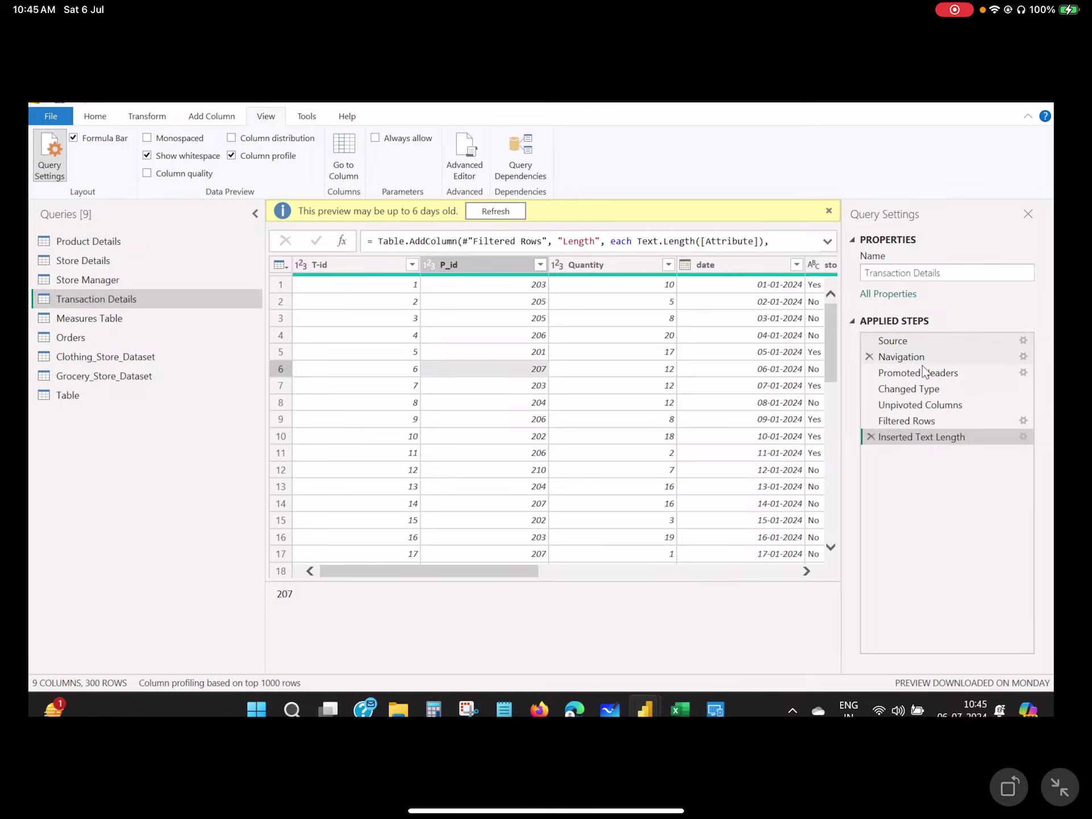
left_click(93, 320)
left_click(99, 301)
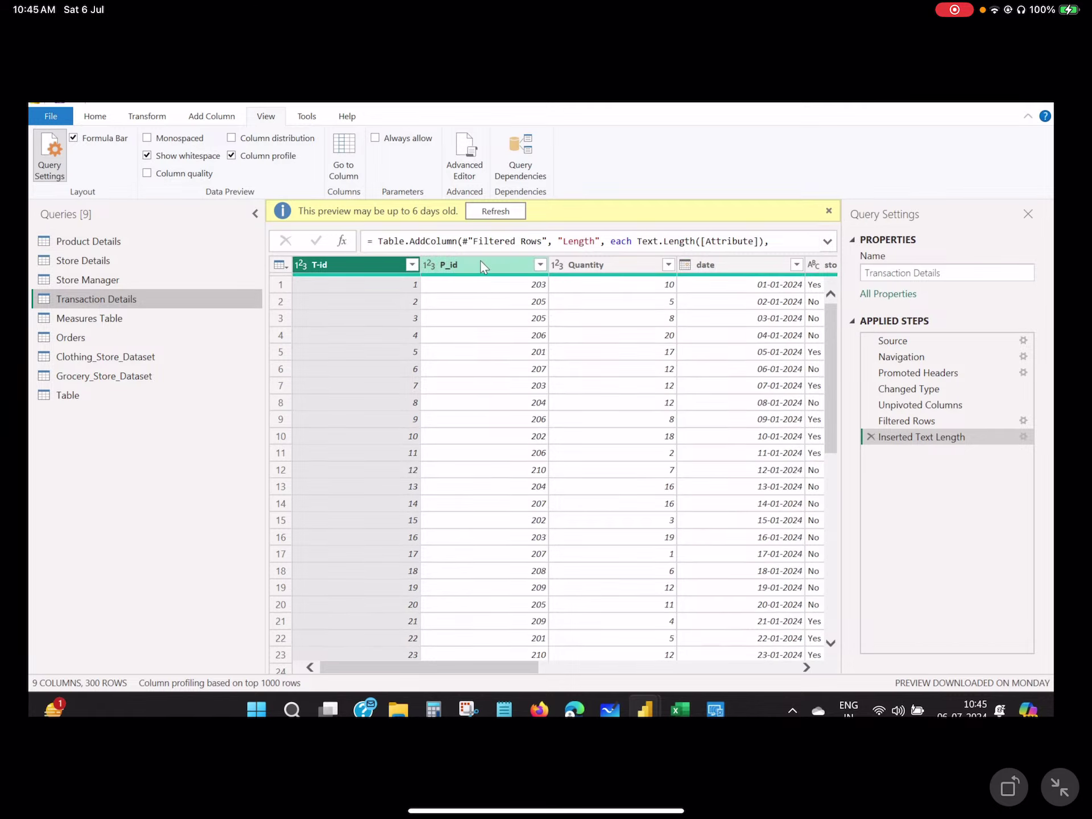
left_click(482, 263)
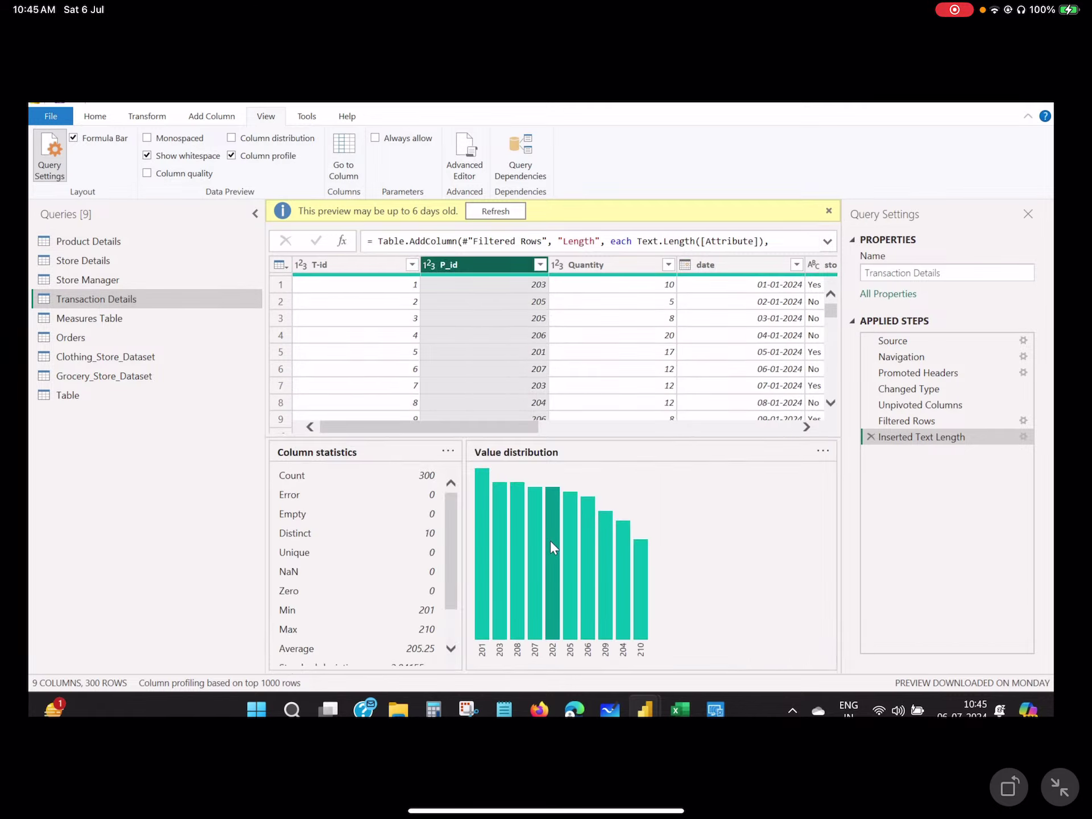
- Examine the full column statistics of P_id, and turn Column profile off
scroll(378, 530, "down", 2)
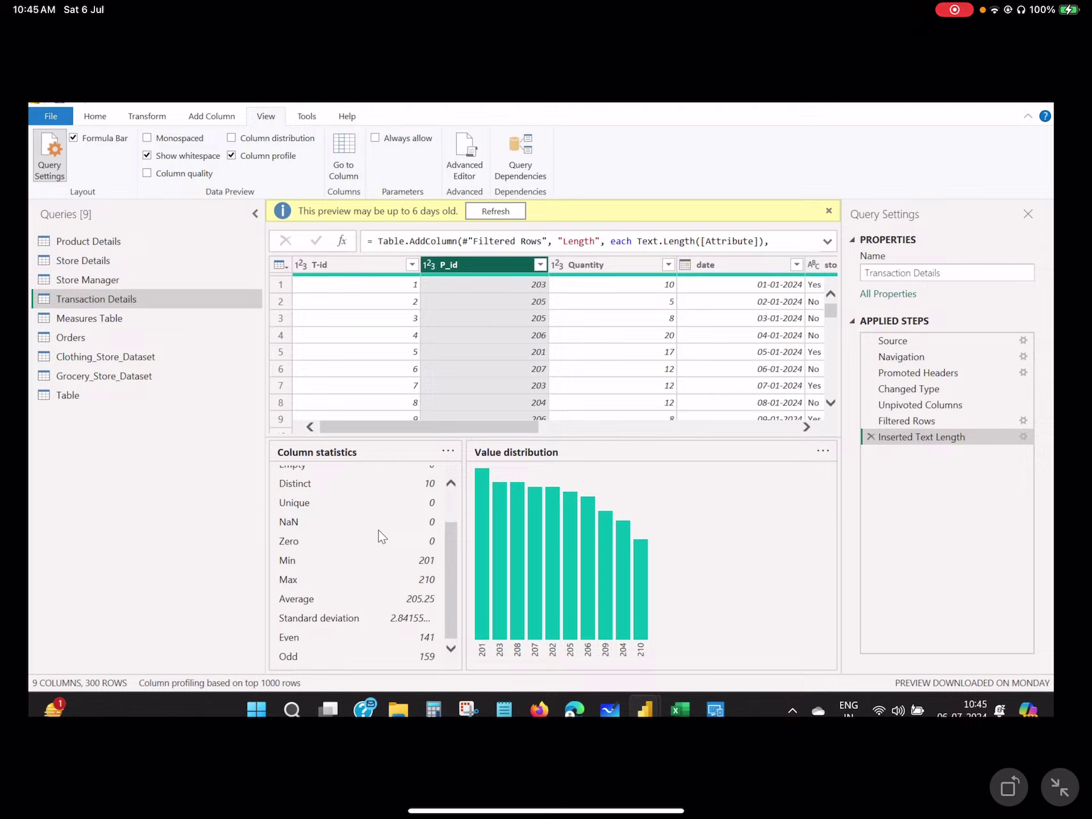
scroll(378, 530, "up", 2)
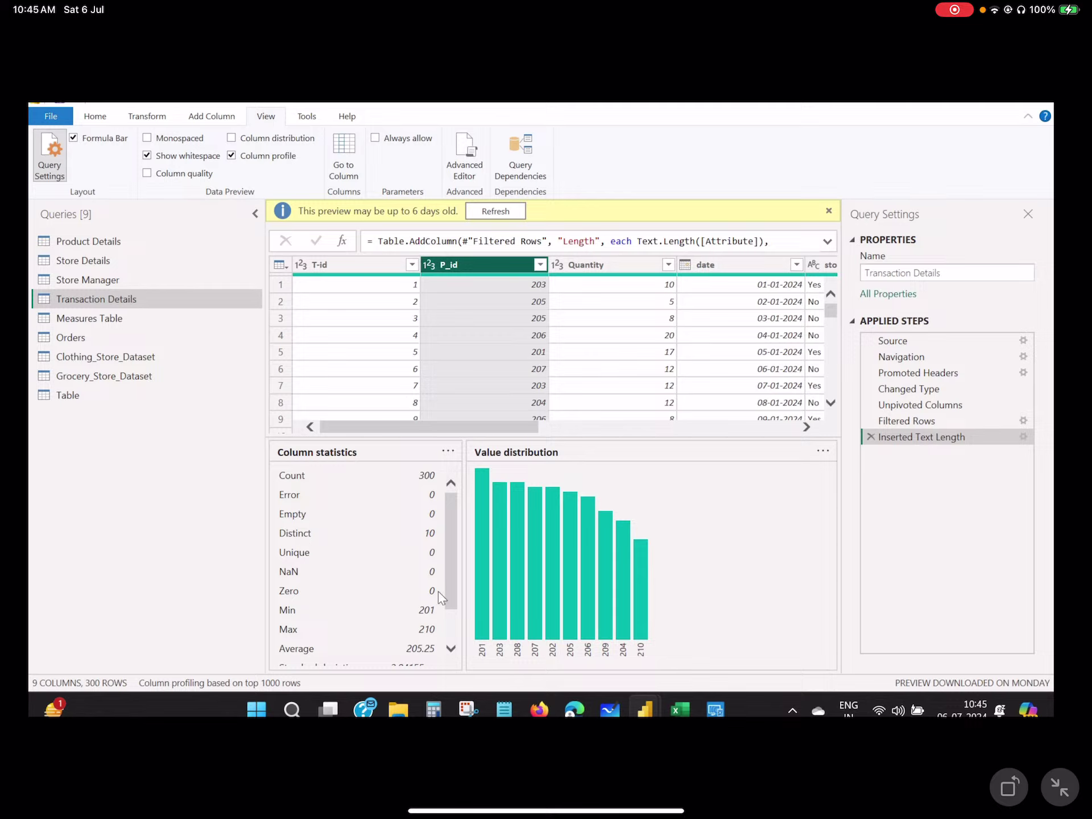
scroll(346, 644, "down", 2)
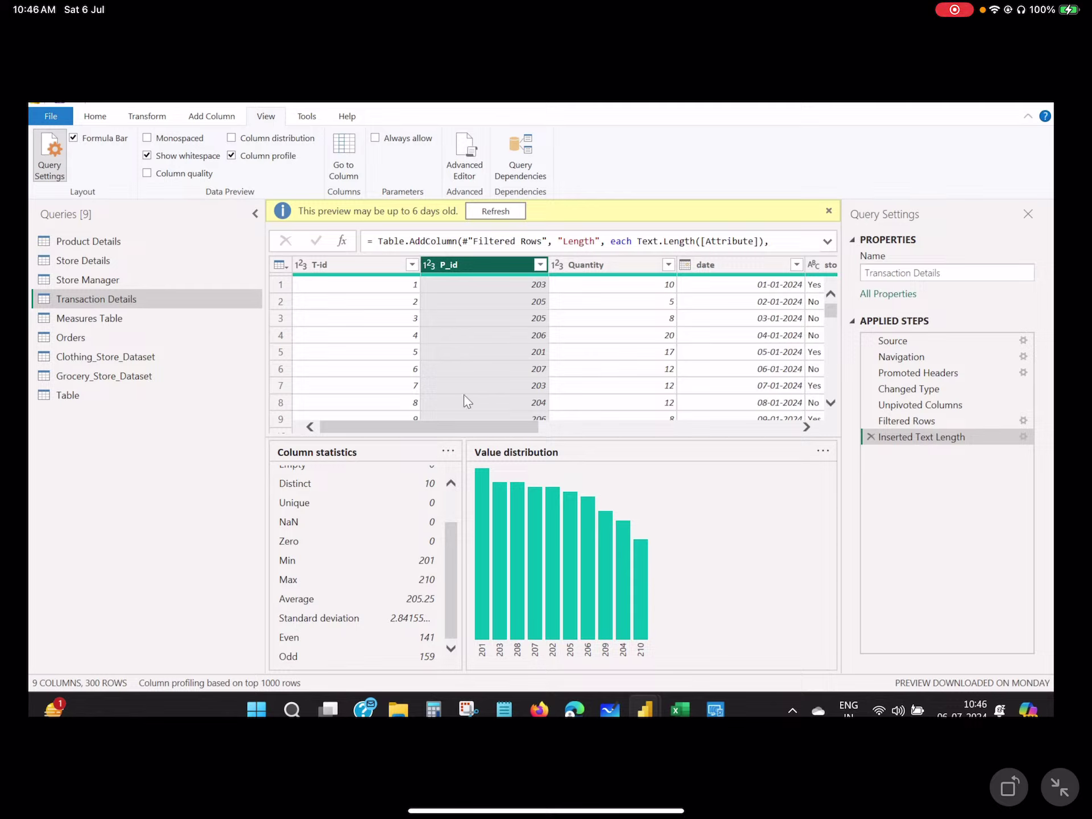
left_click(233, 158)
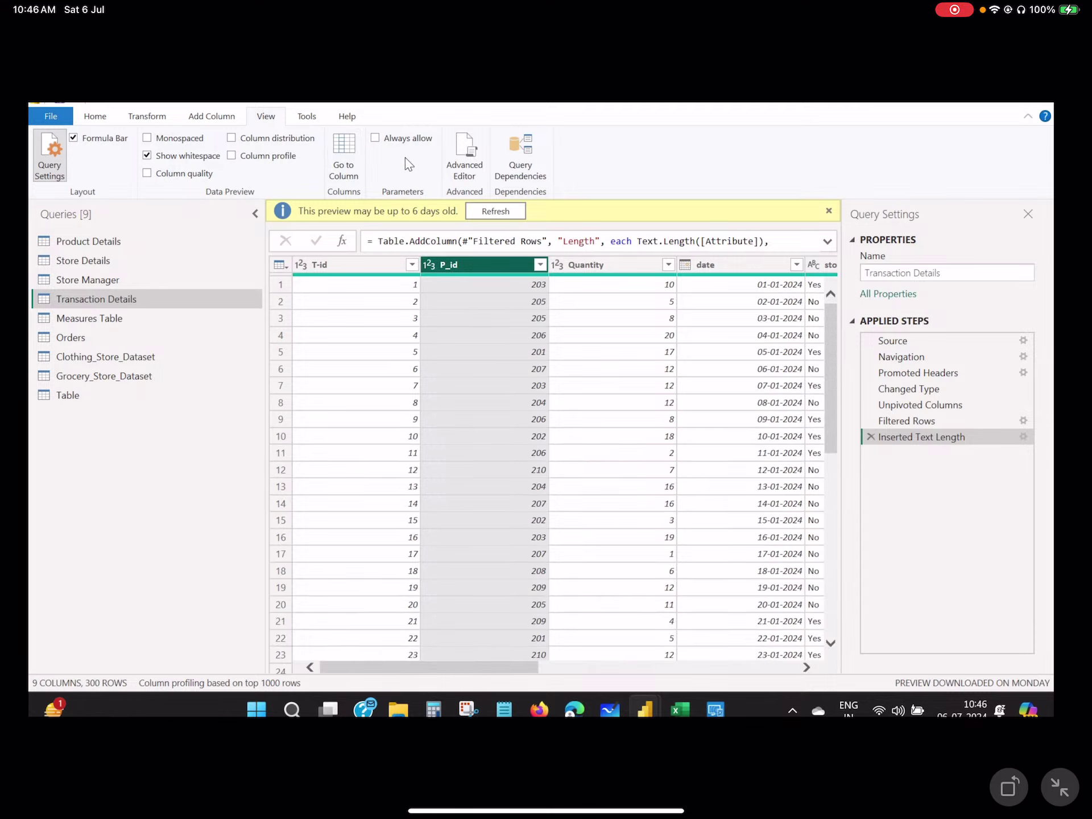
- Use Go to Column to jump to the Attribute column in the Transaction Details query
left_click_drag(444, 668, 418, 619)
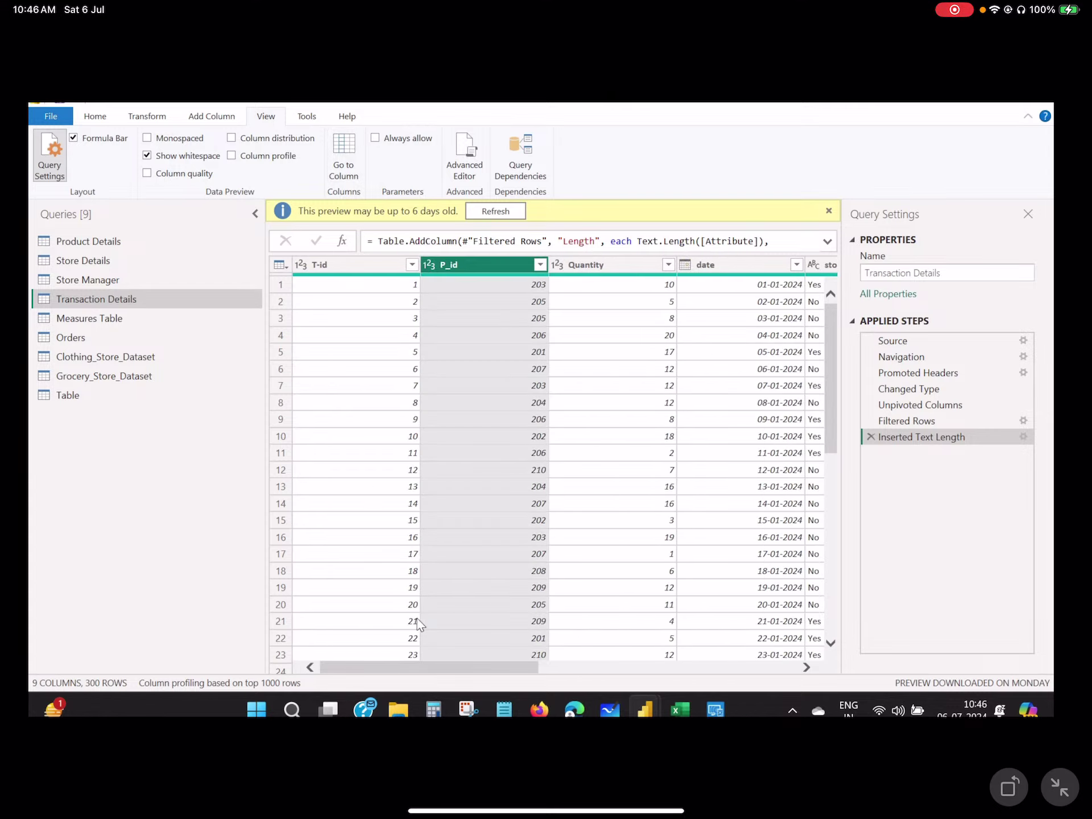
left_click(348, 165)
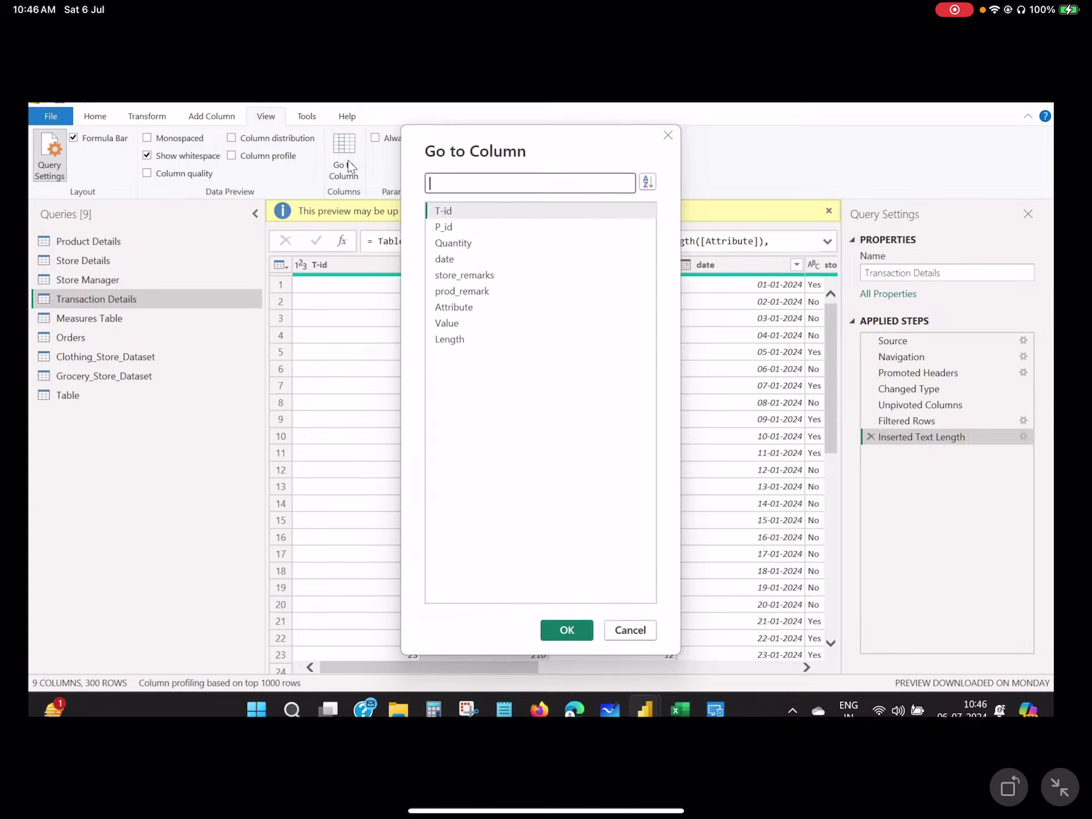
left_click(458, 310)
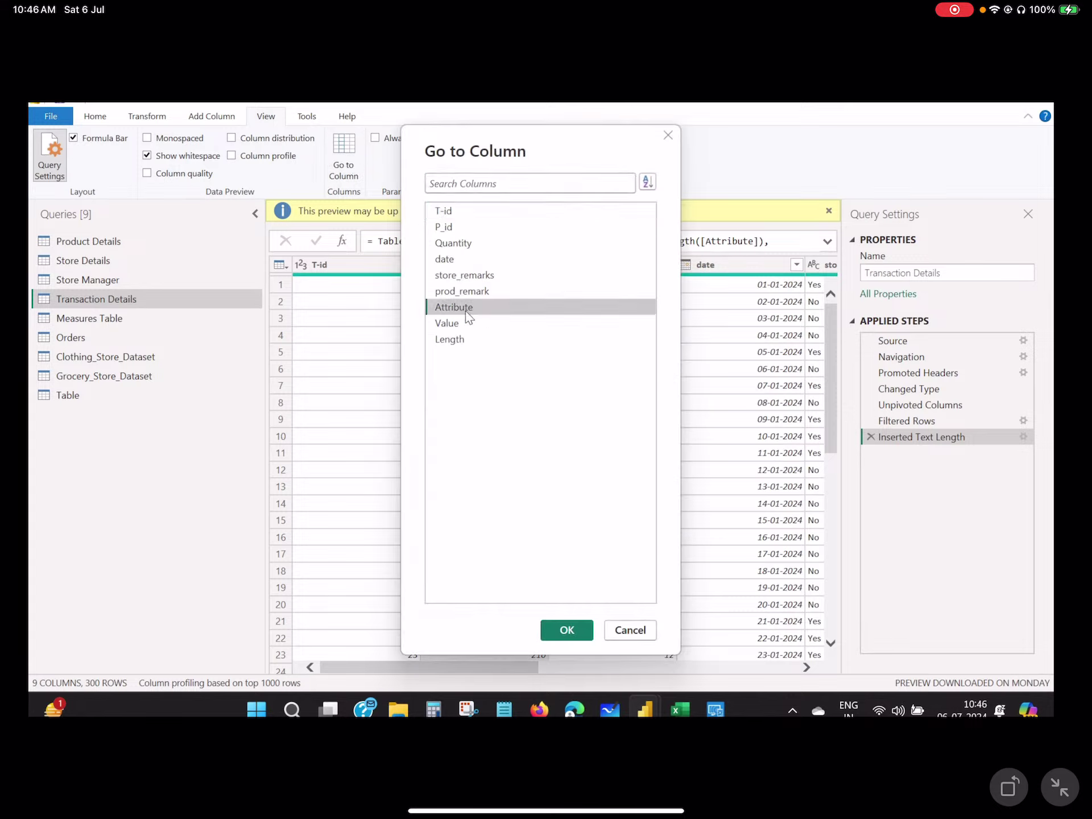
left_click(559, 640)
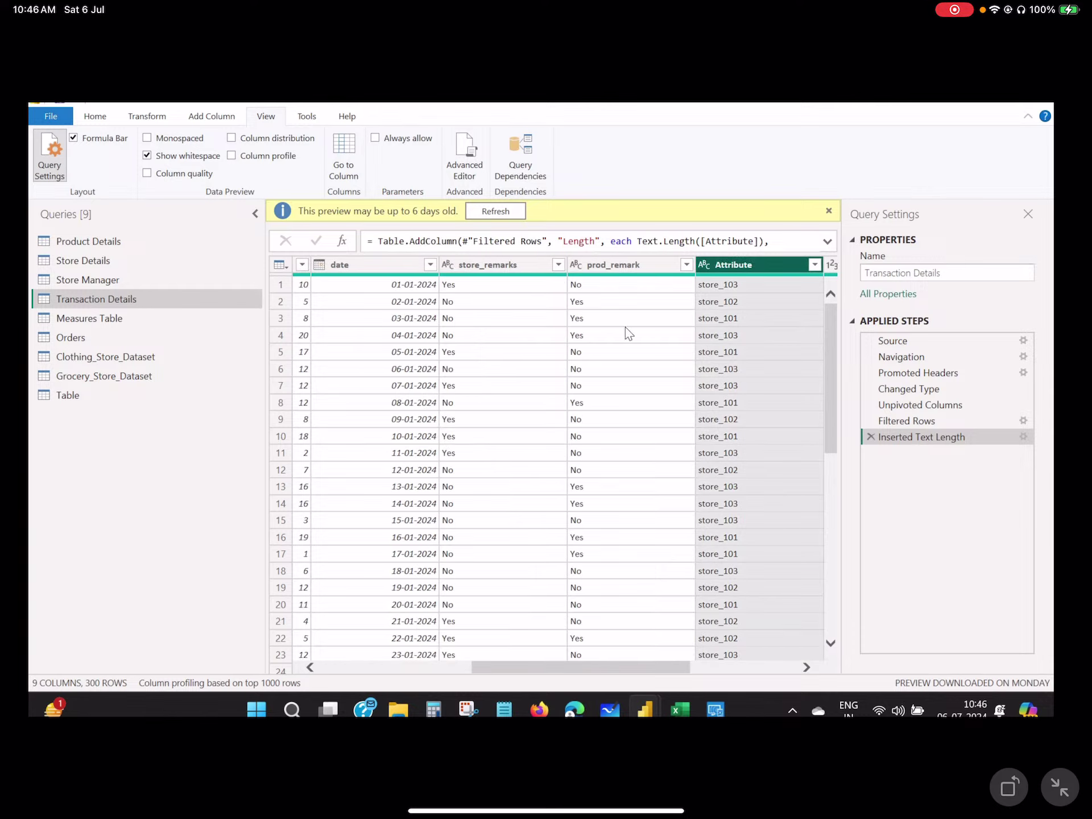
- Locate the Manage Parameters command for viewing and modifying the file's parameters
left_click(95, 116)
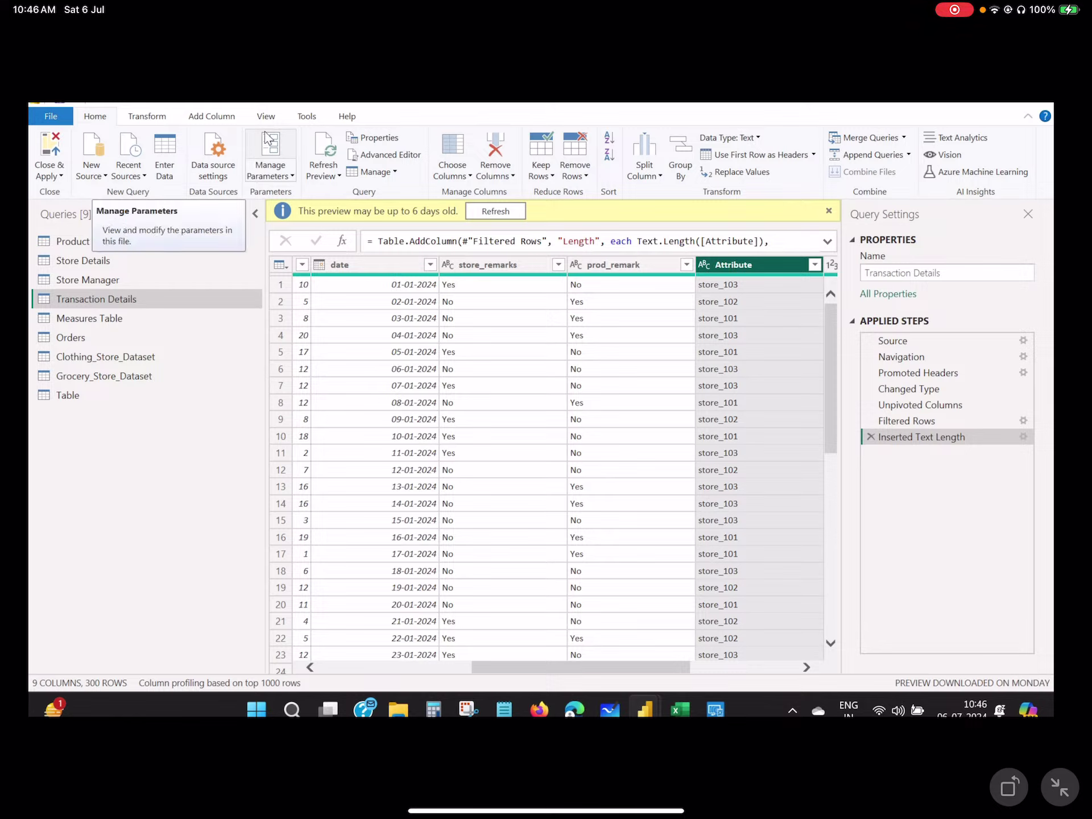
- Review the M code of the Transaction Details query in the Advanced Editor and close it without changes
left_click(266, 117)
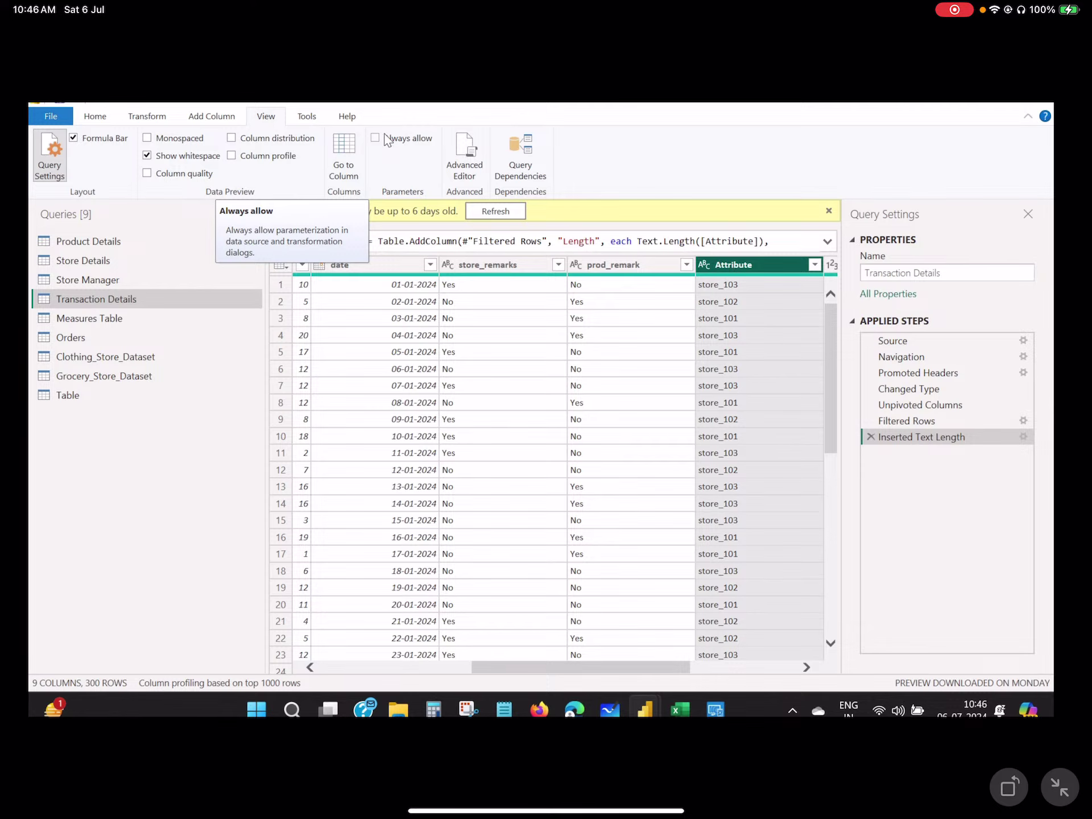
left_click(469, 155)
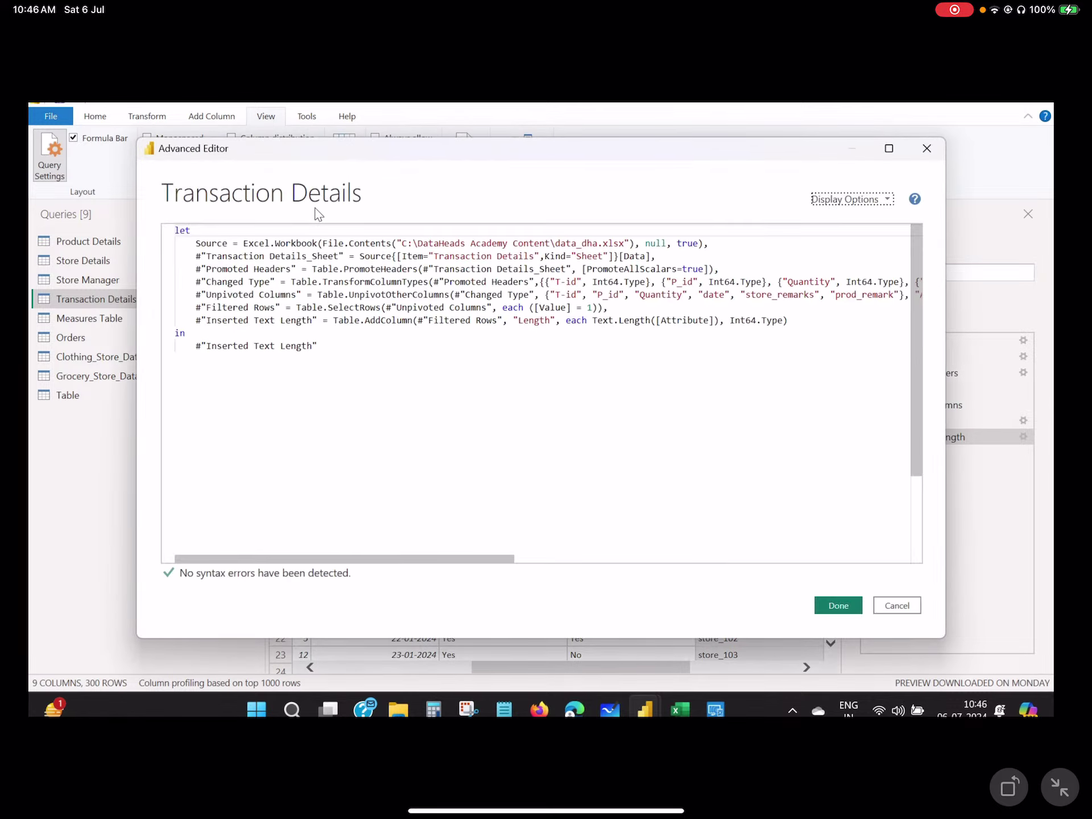
left_click(927, 148)
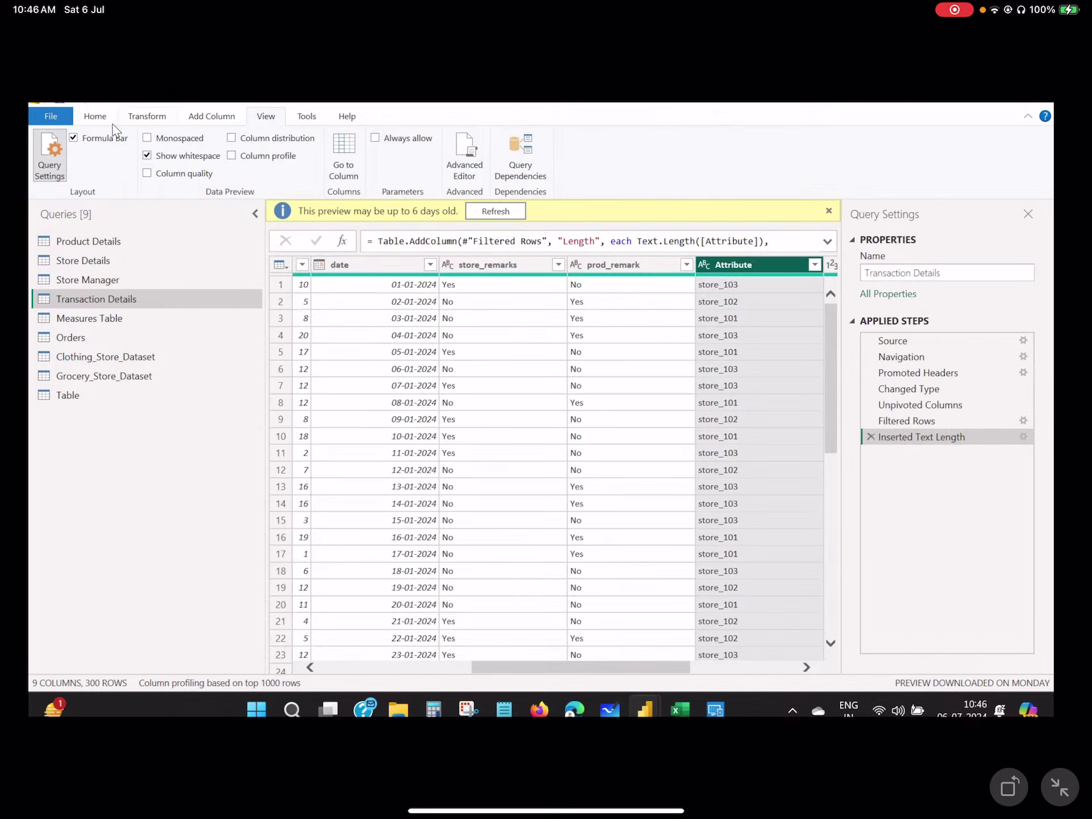
- Open the Query Dependencies diagram, enlarge it, and examine which queries depend on data_dha.xlsx and on the SQL Server database
left_click(521, 149)
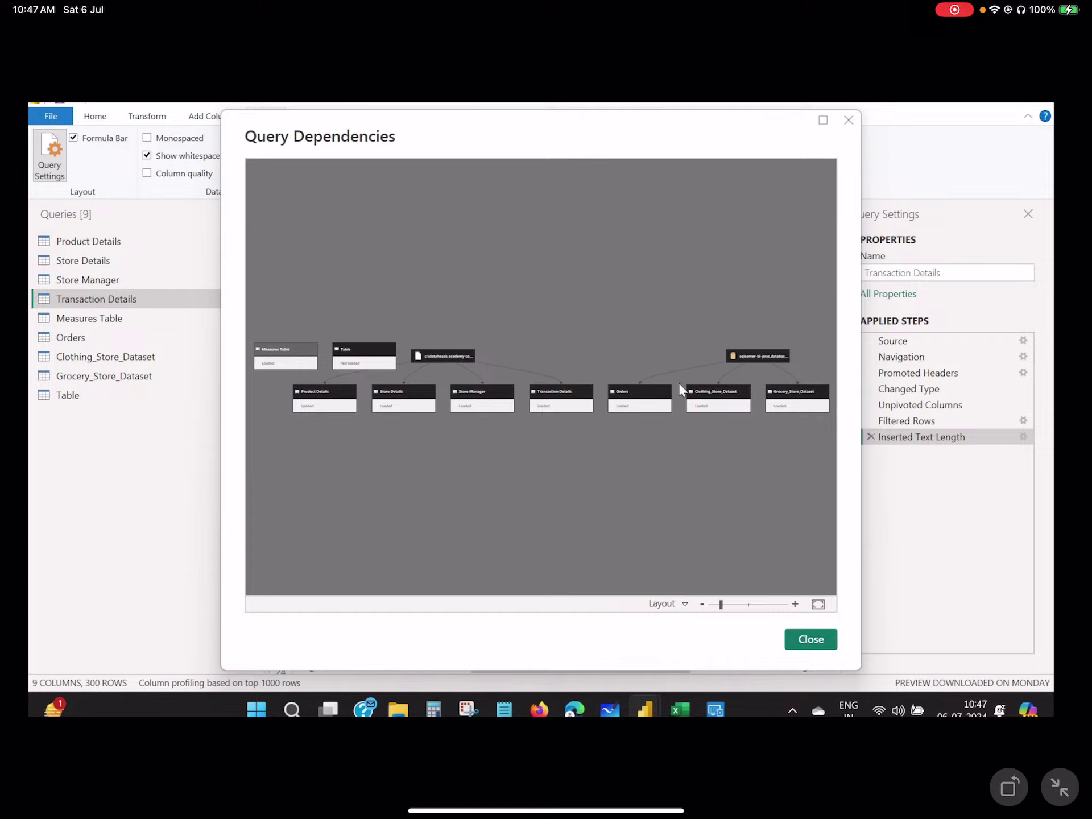
left_click(700, 607)
left_click_drag(606, 497, 608, 452)
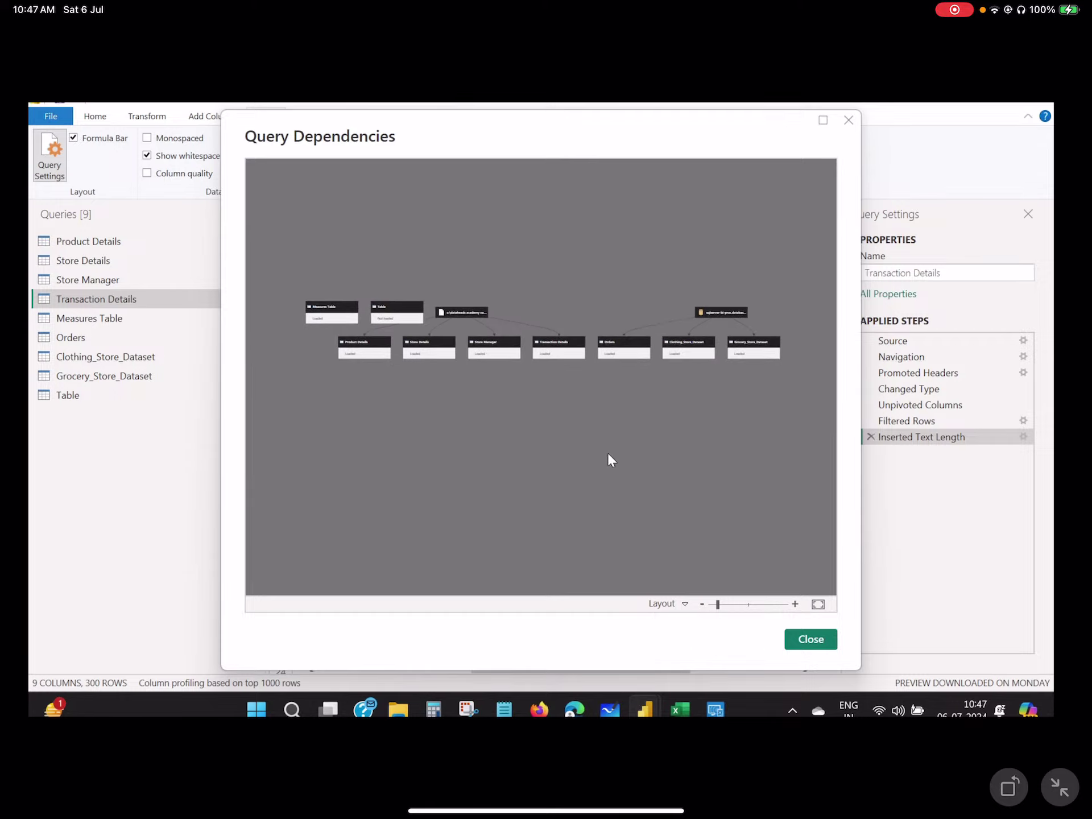
left_click(795, 604)
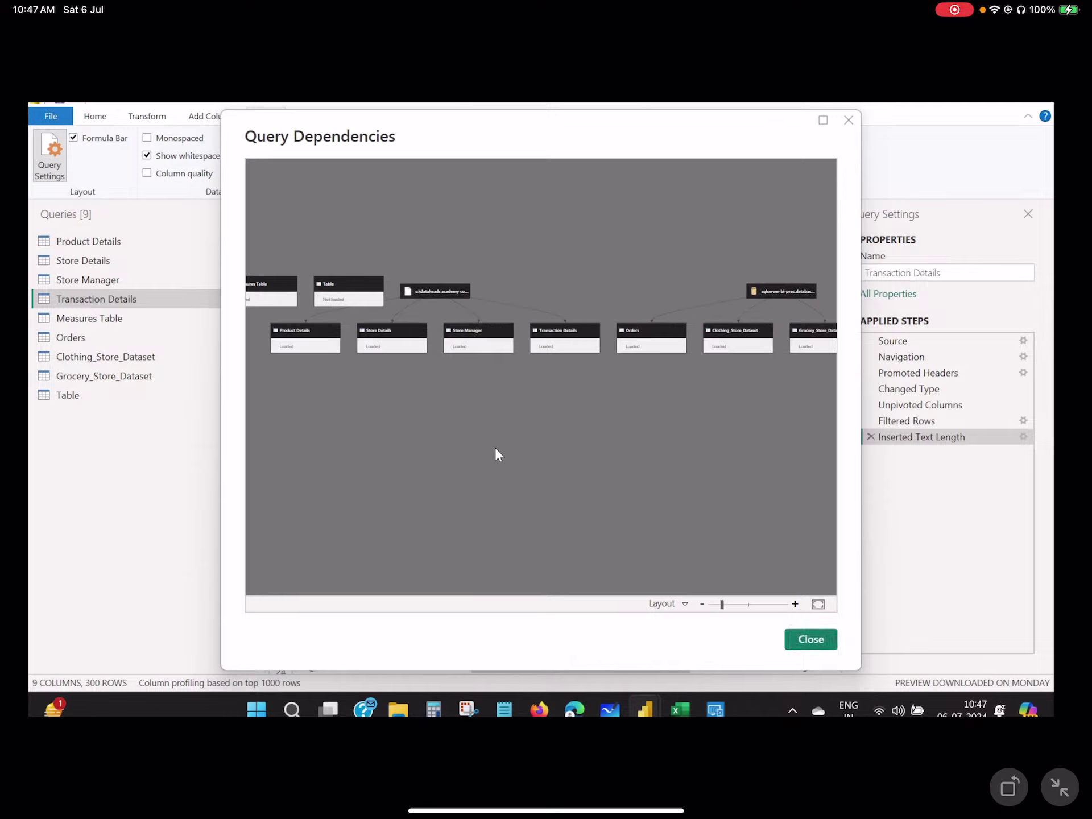
mouse_move(497, 454)
left_mouse_down()
mouse_move(427, 432)
mouse_move(476, 447)
left_mouse_up()
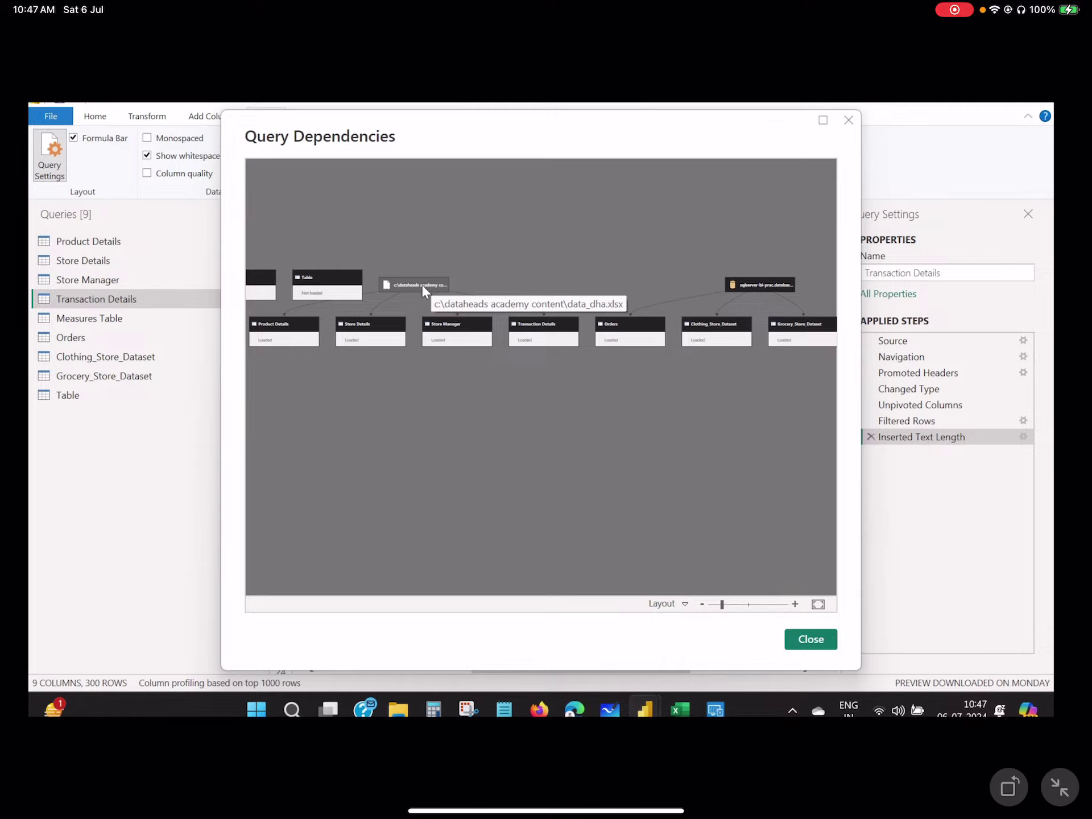
left_click_drag(401, 406, 501, 429)
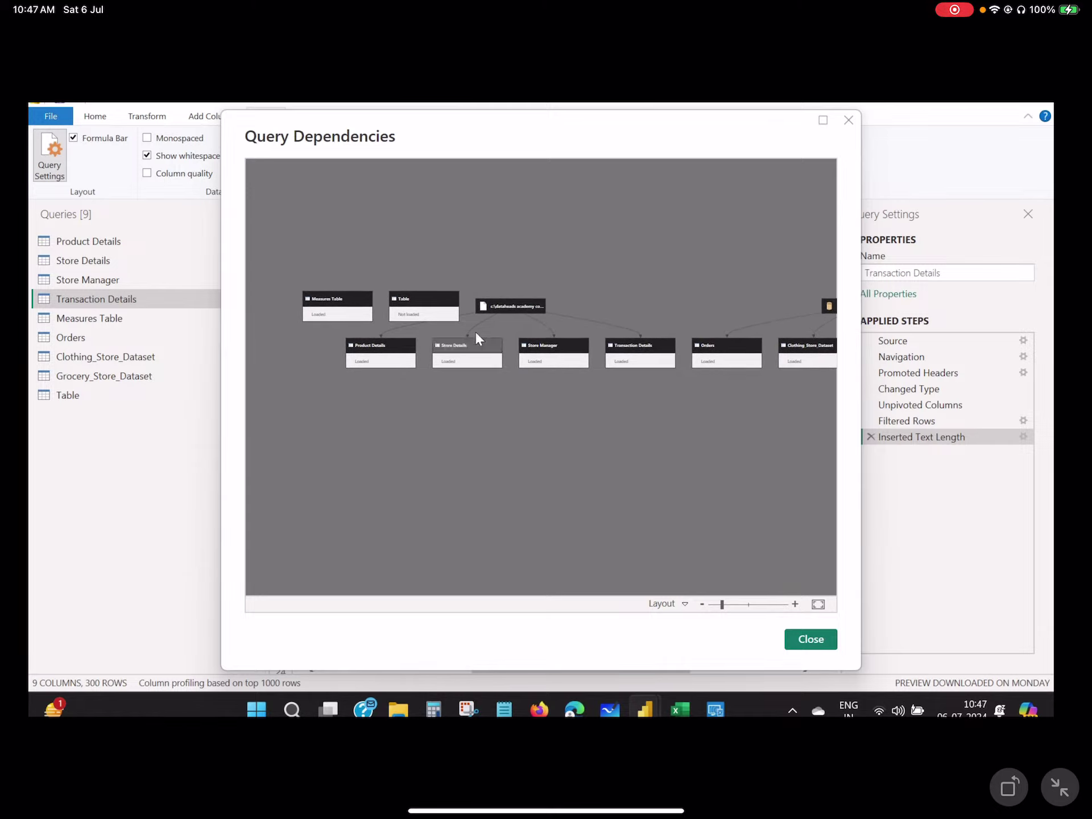
left_click_drag(585, 434, 346, 417)
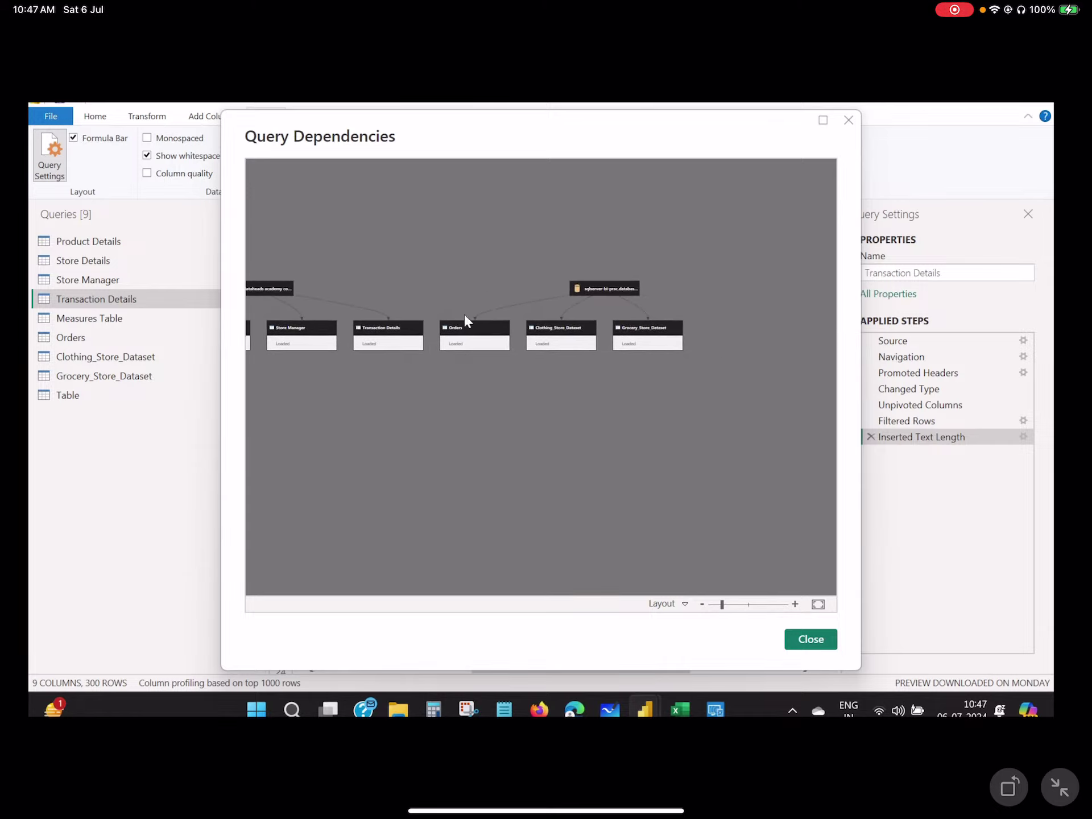
- Highlight the Measures Table node in the dependency diagram, check its links against the other queries, and close the diagram
scroll(527, 469, "left", 5)
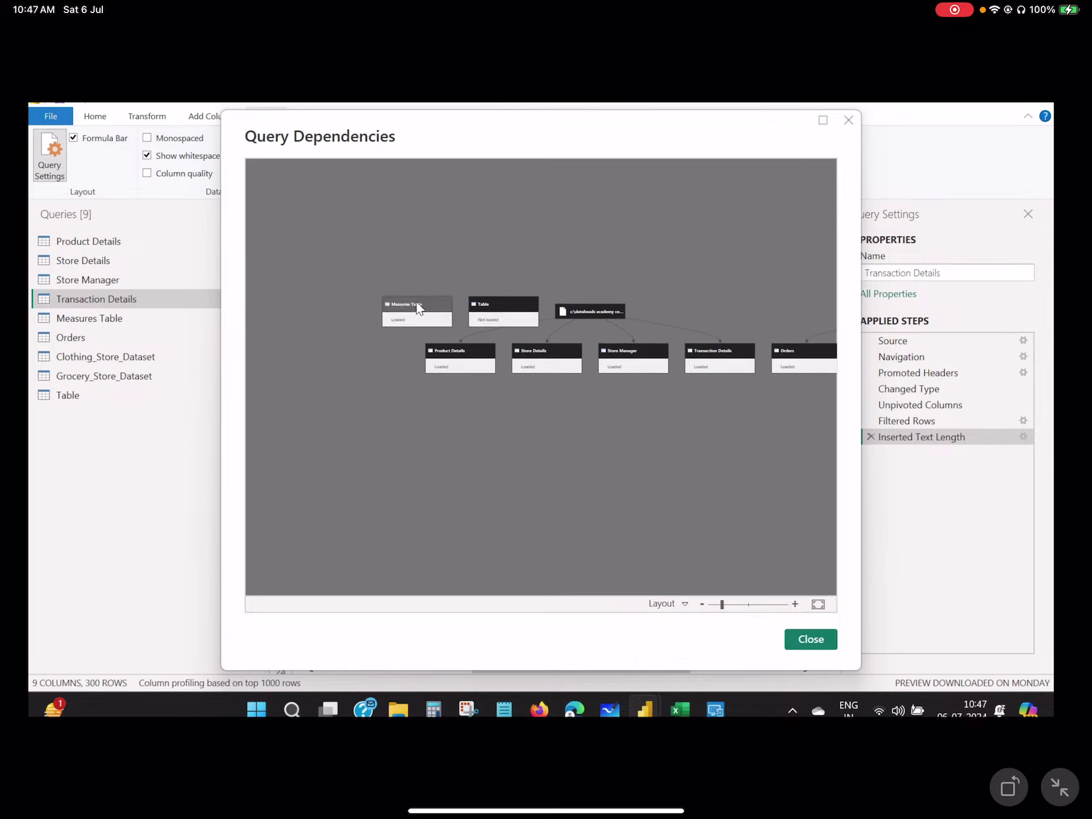
left_click_drag(419, 308, 368, 255)
left_click(369, 255)
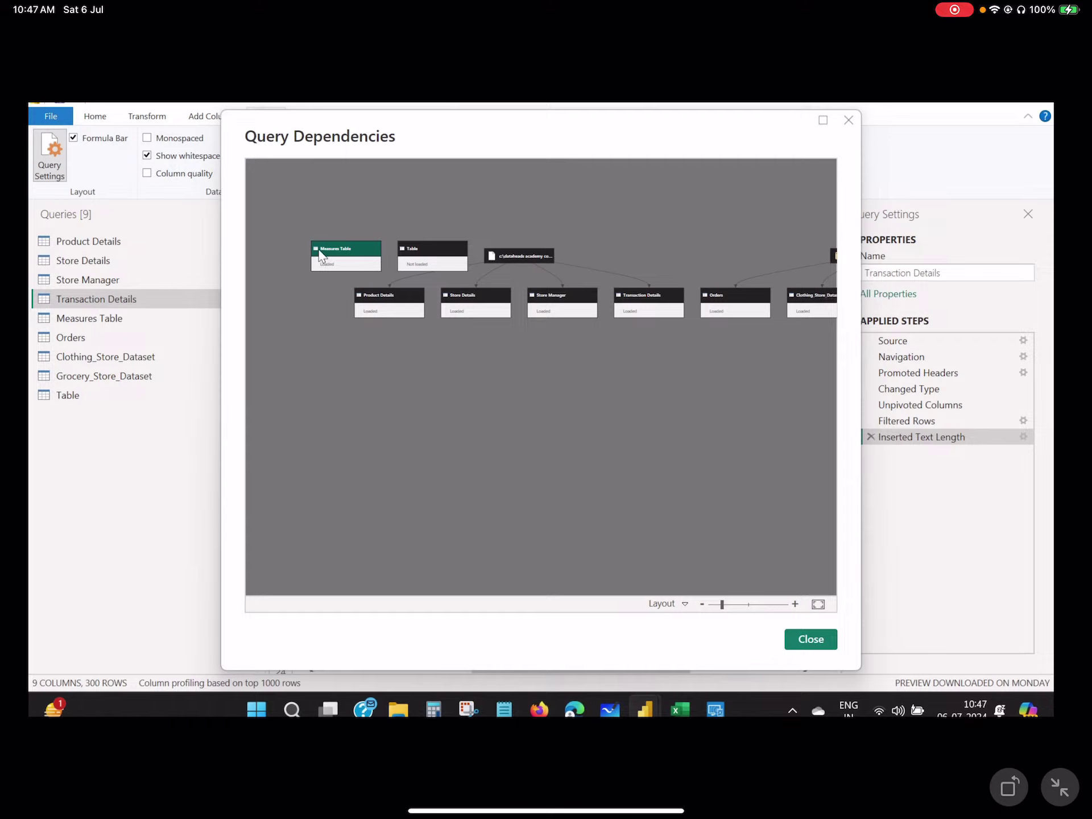
left_click_drag(481, 356, 345, 373)
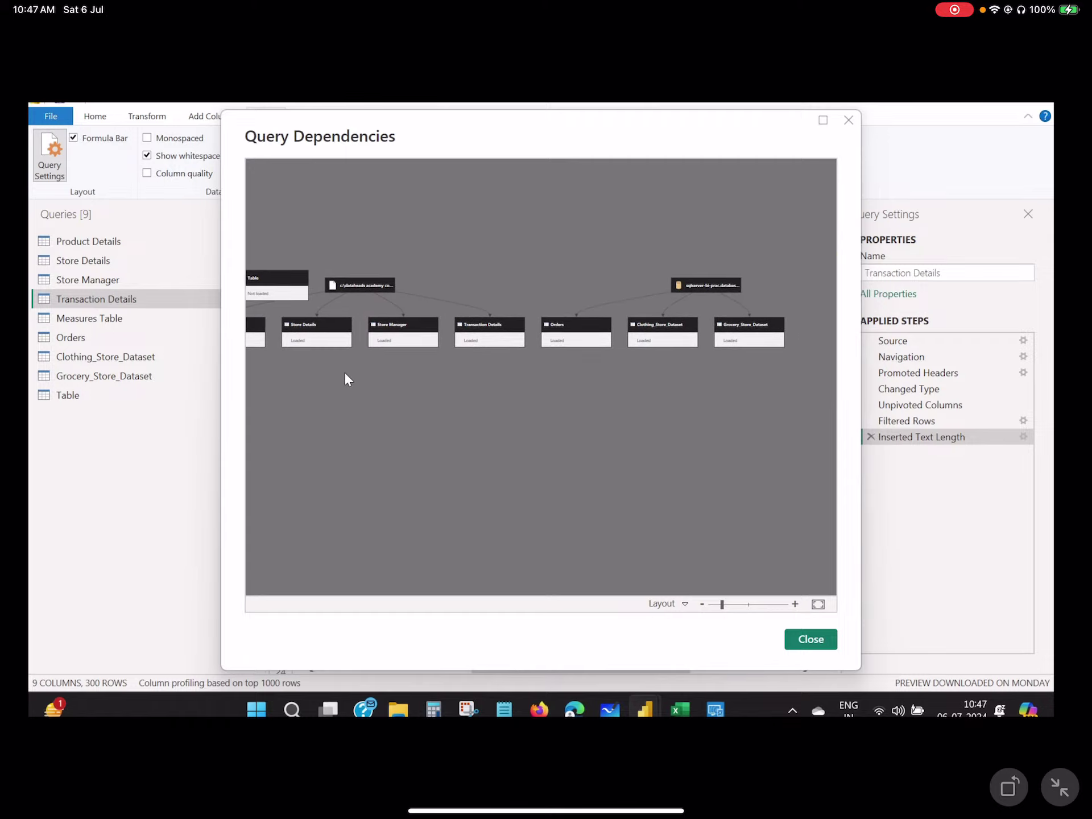
left_click_drag(405, 420, 424, 391)
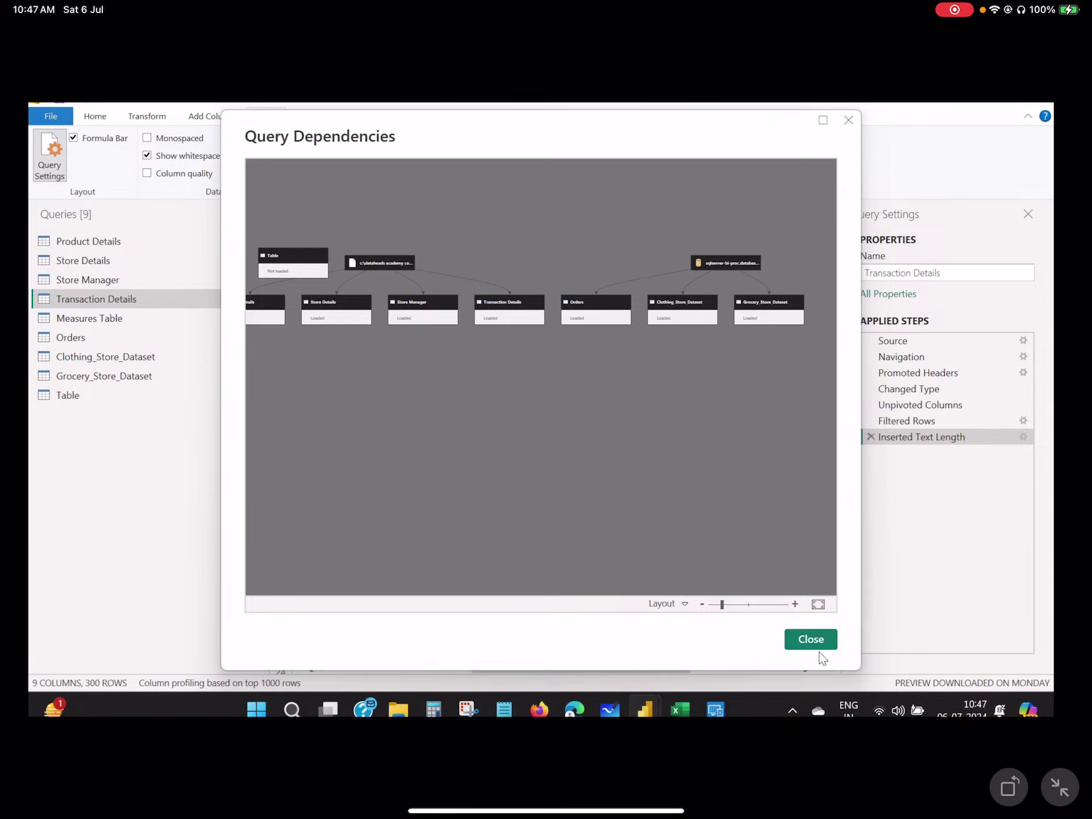
left_click(811, 640)
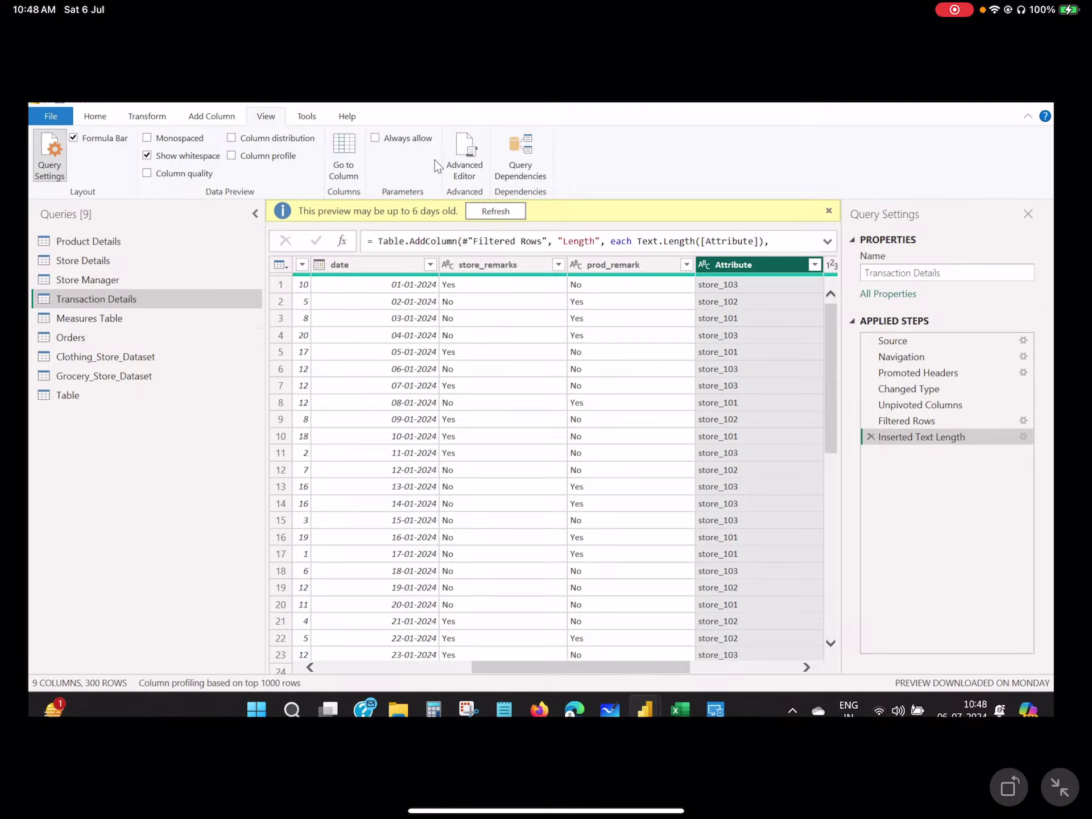
- Reopen the Query Dependencies diagram to recheck the links from both data sources to their queries, and close it
left_click(539, 170)
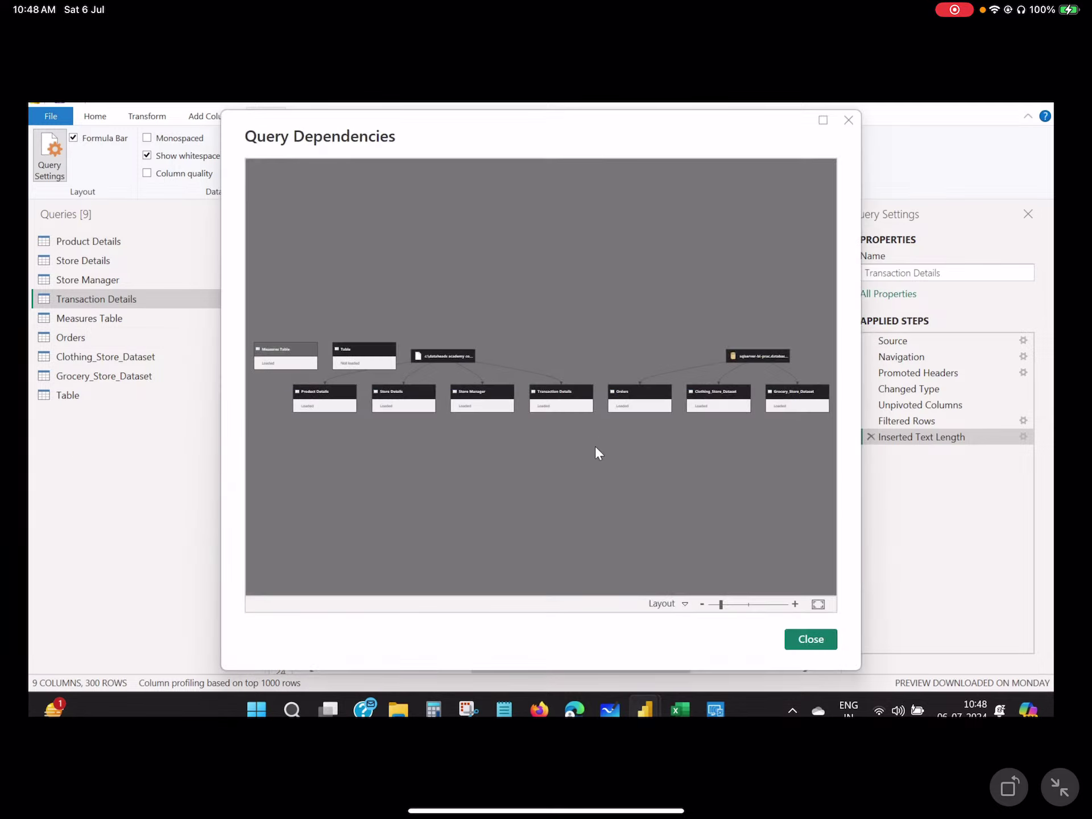
left_click_drag(675, 504, 491, 464)
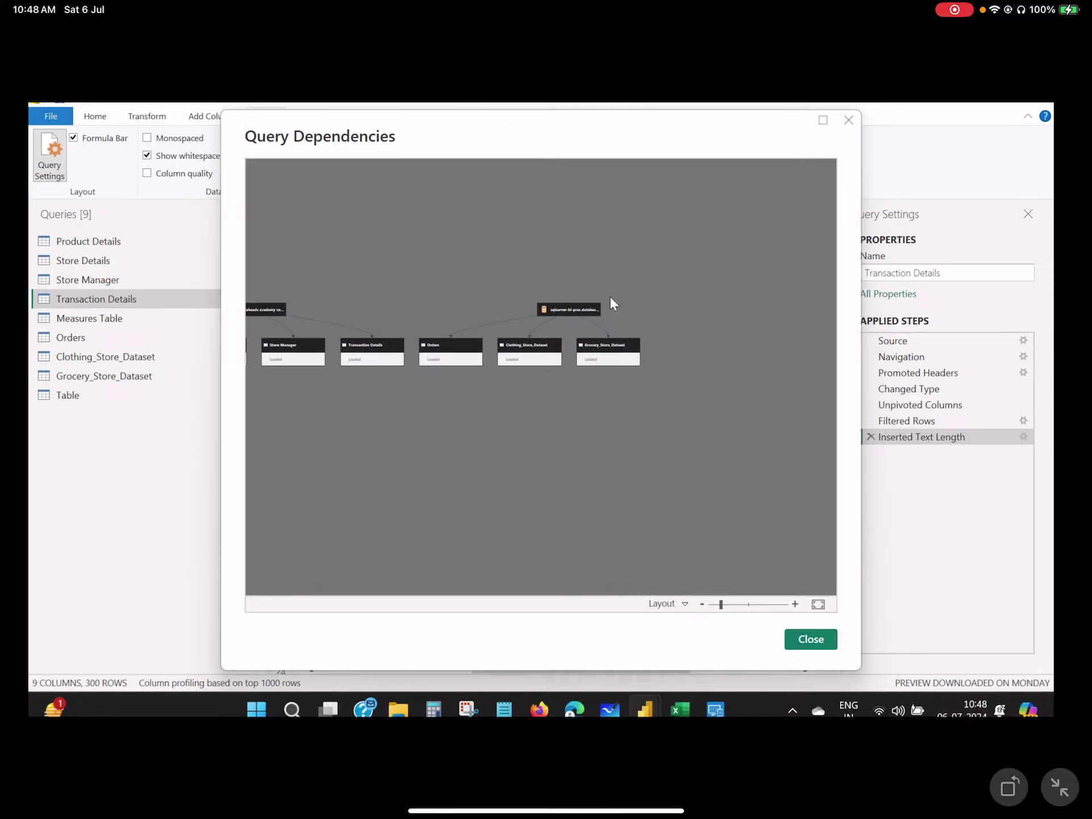
left_click_drag(414, 440, 681, 454)
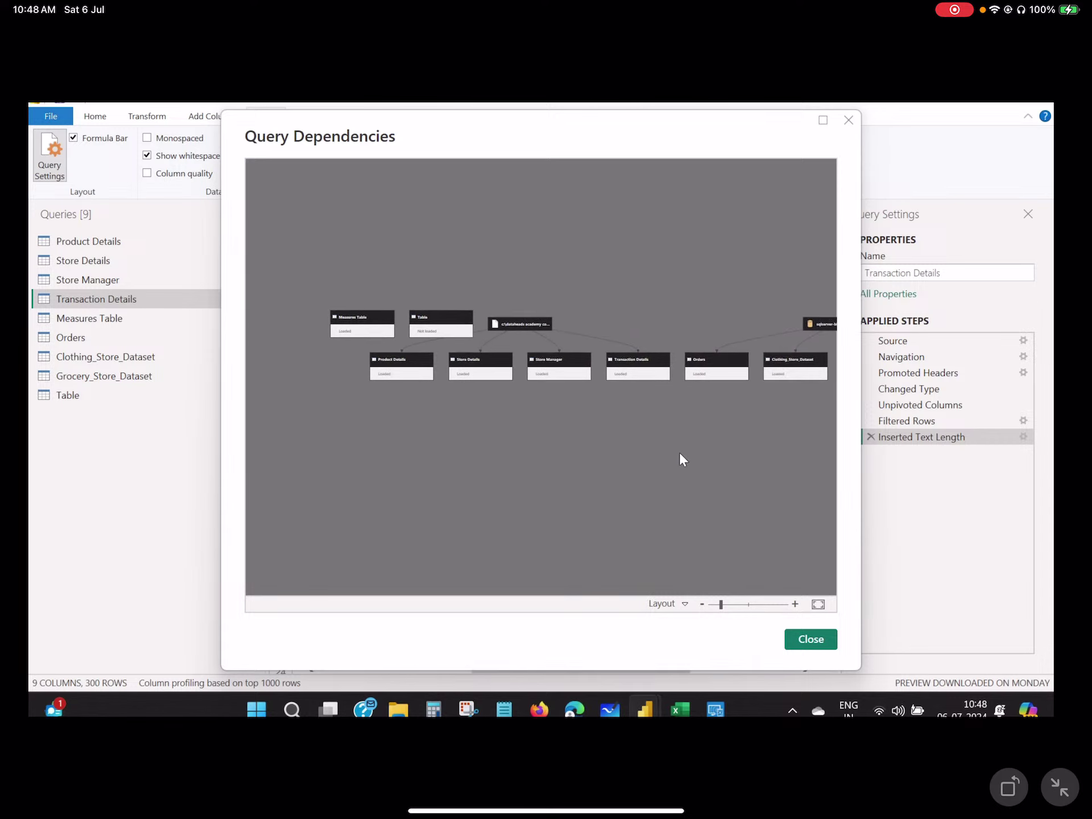
left_click(819, 639)
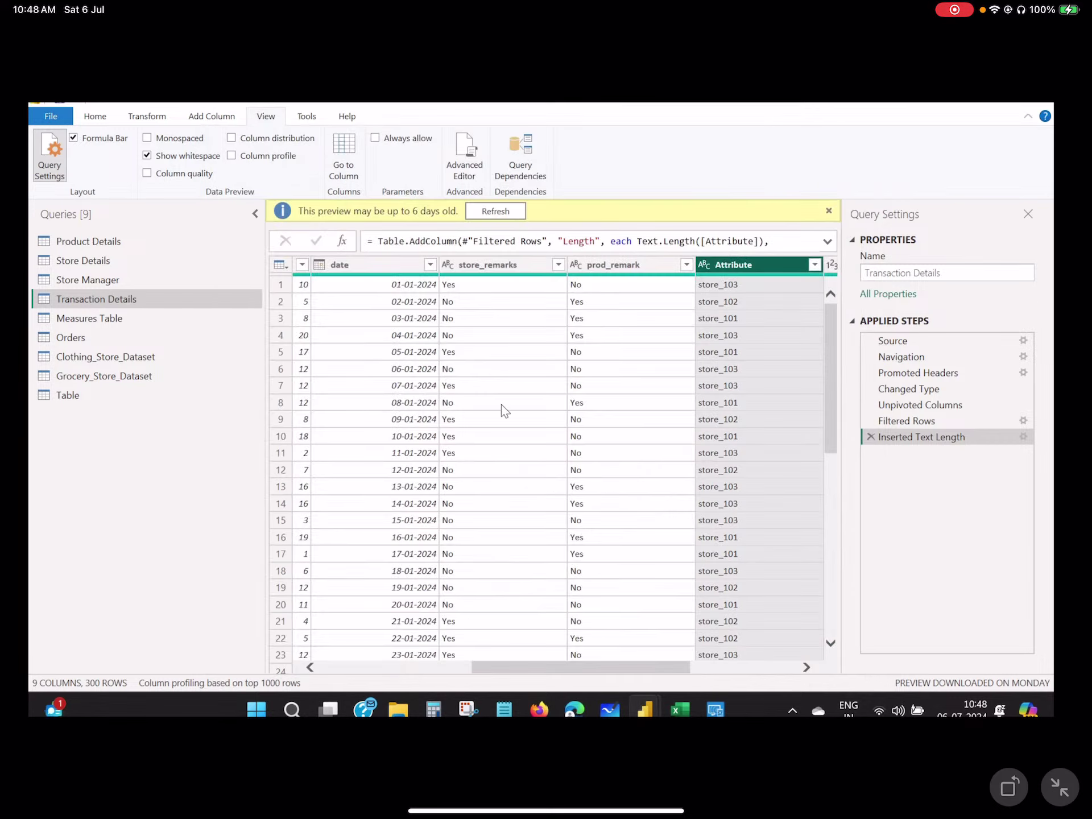
left_click(510, 158)
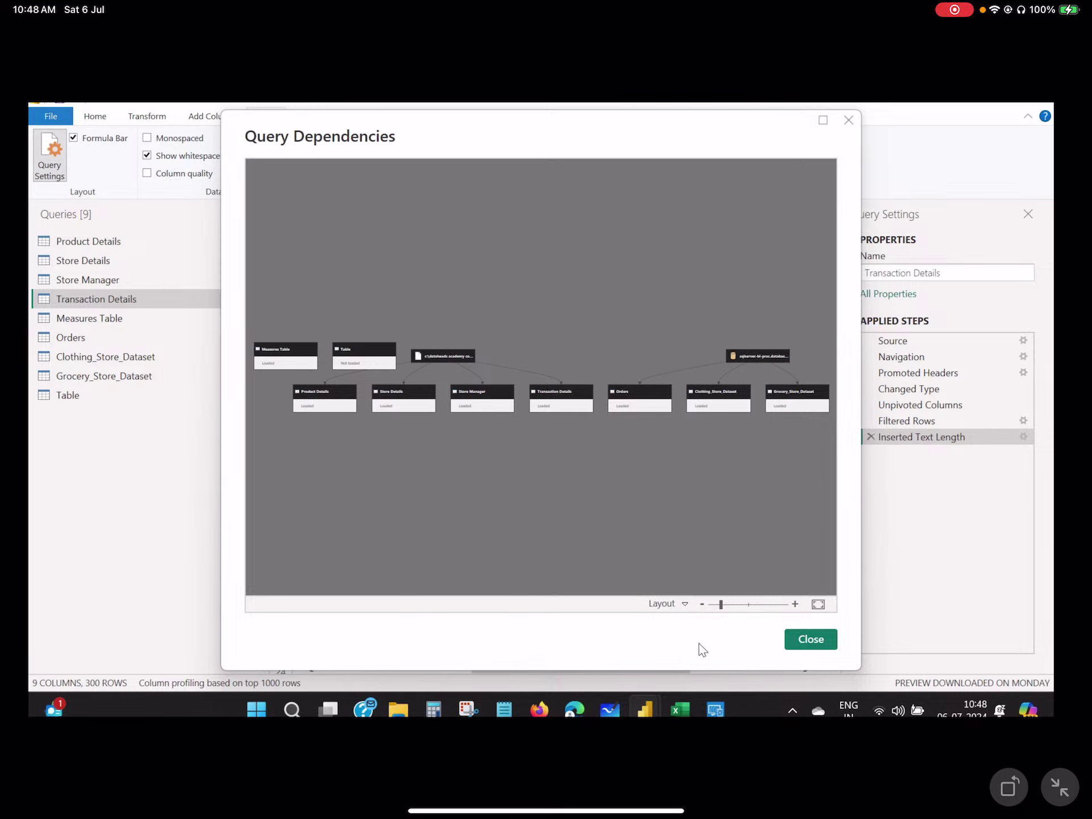
left_click(810, 639)
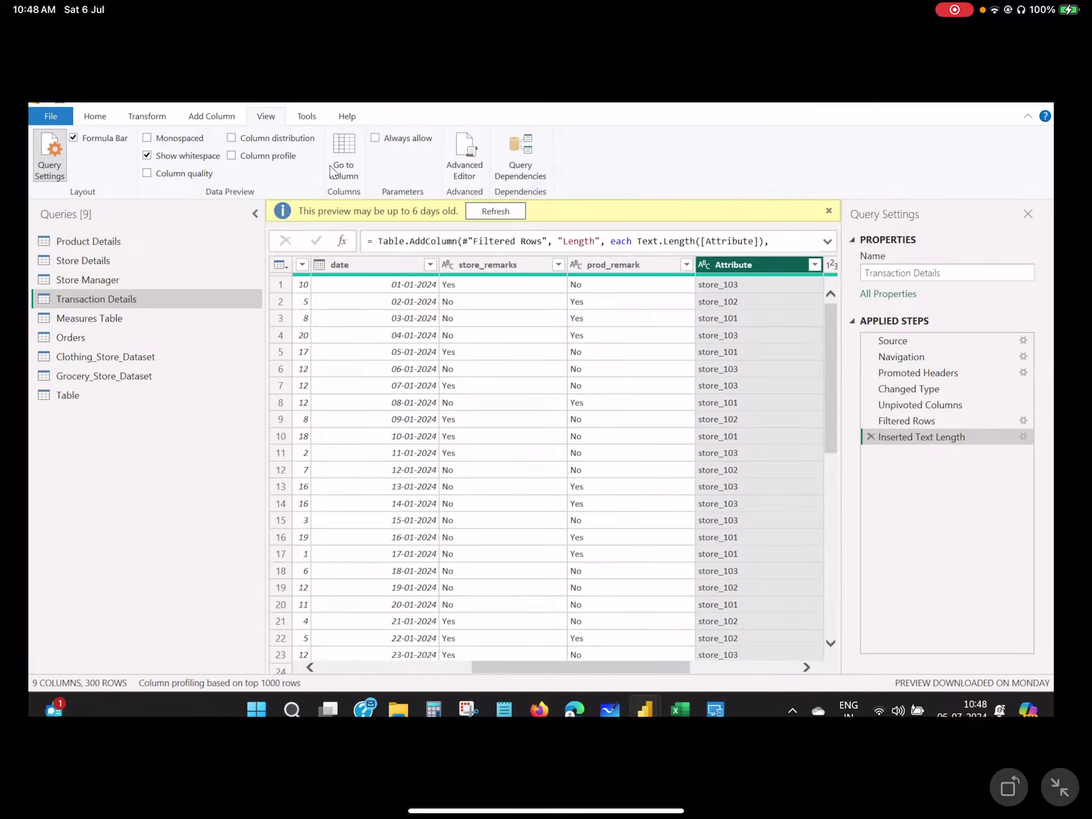
left_click(305, 120)
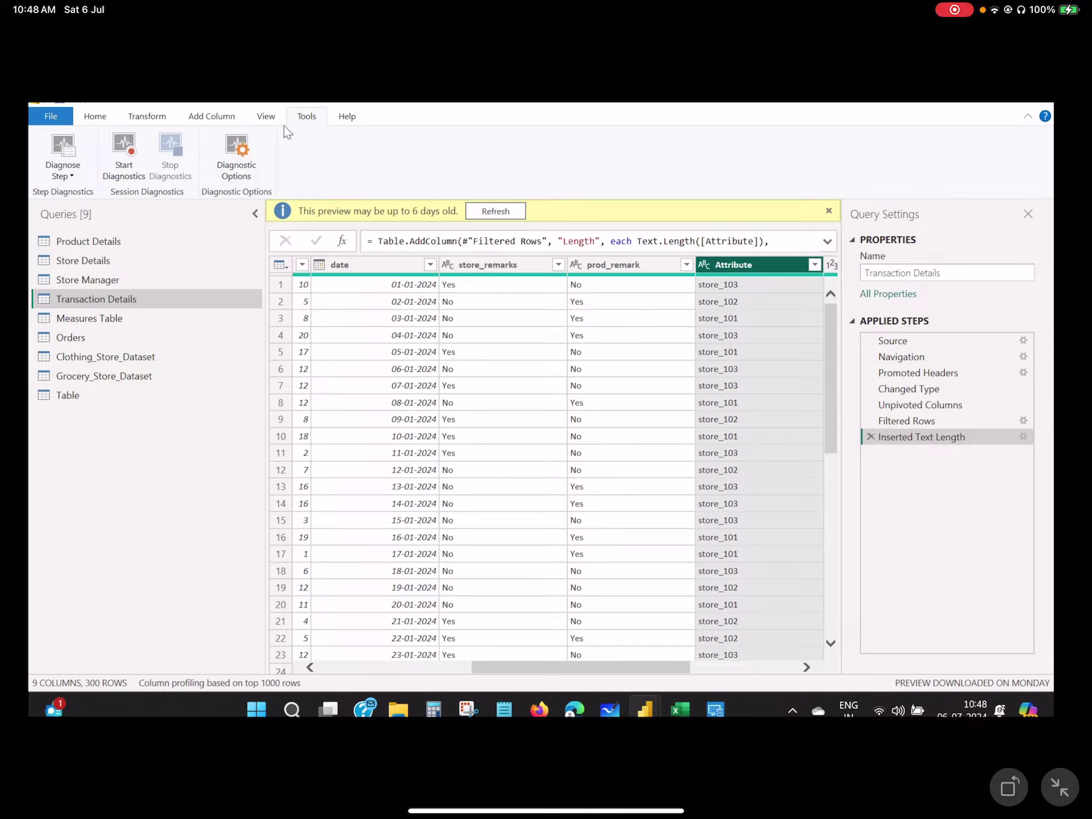
left_click(354, 119)
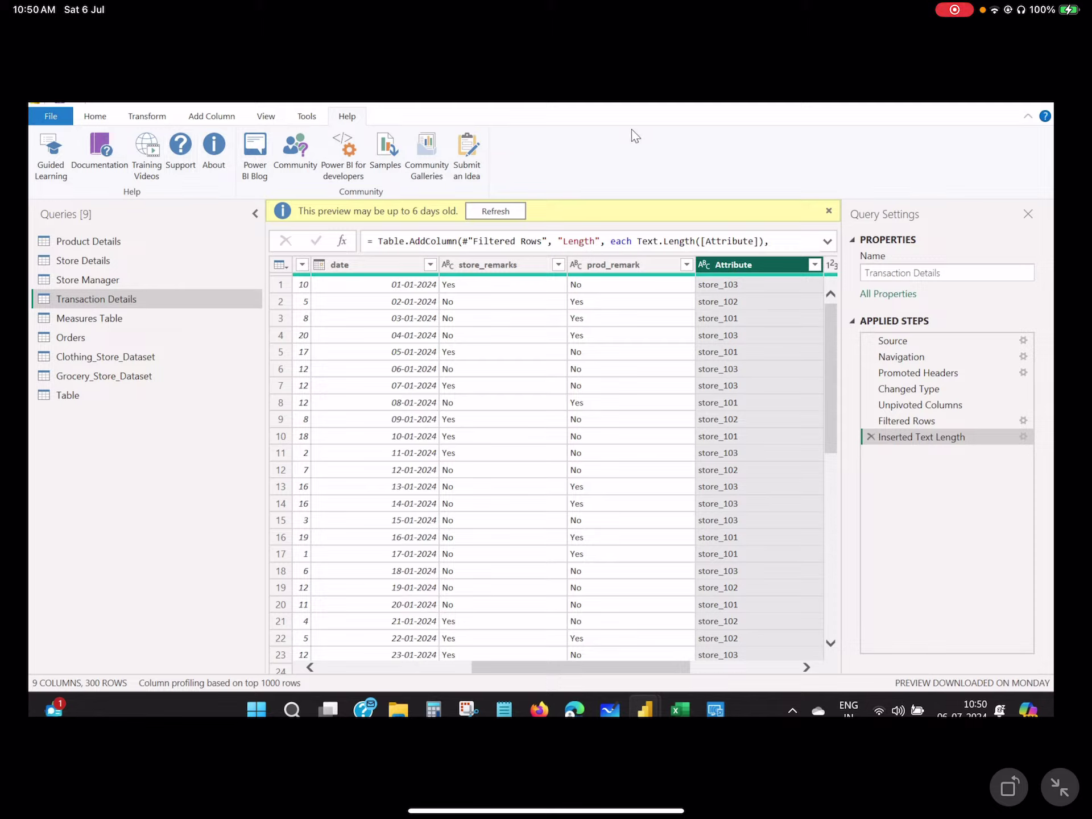
left_click(308, 117)
left_click(347, 117)
left_click(280, 117)
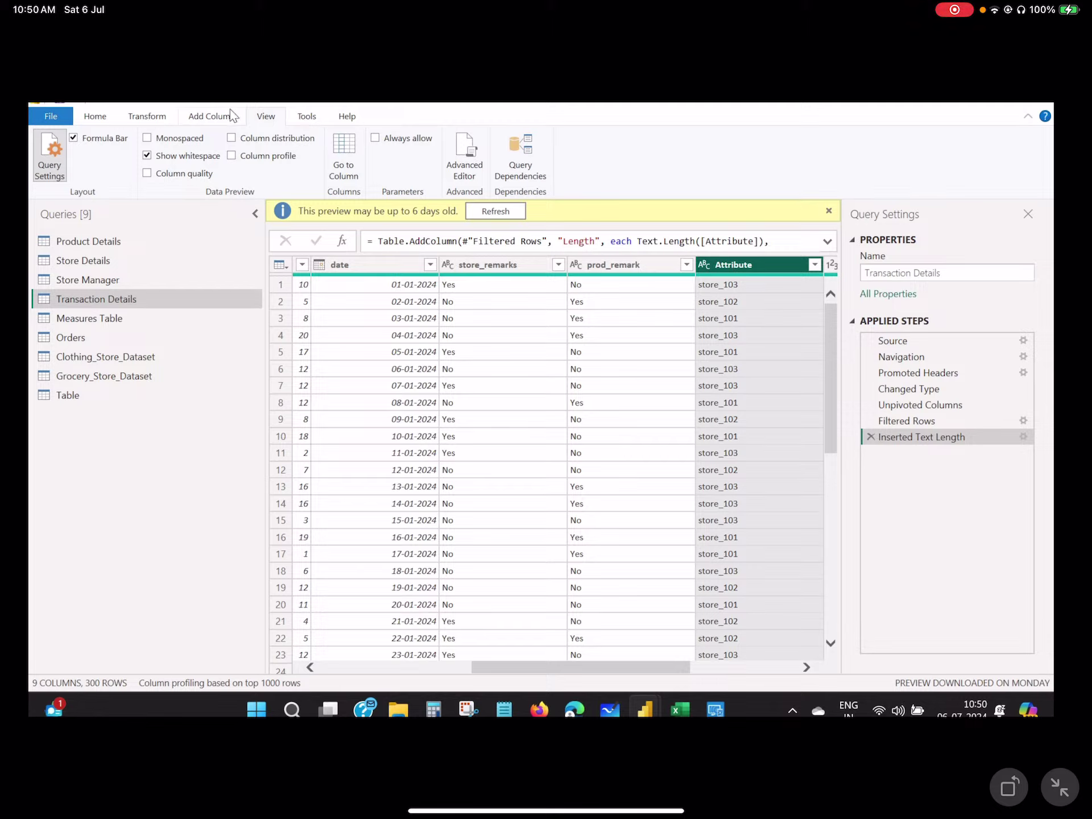
- Review the source types offered for a new query, checking them against the main report window's data options
left_click(93, 117)
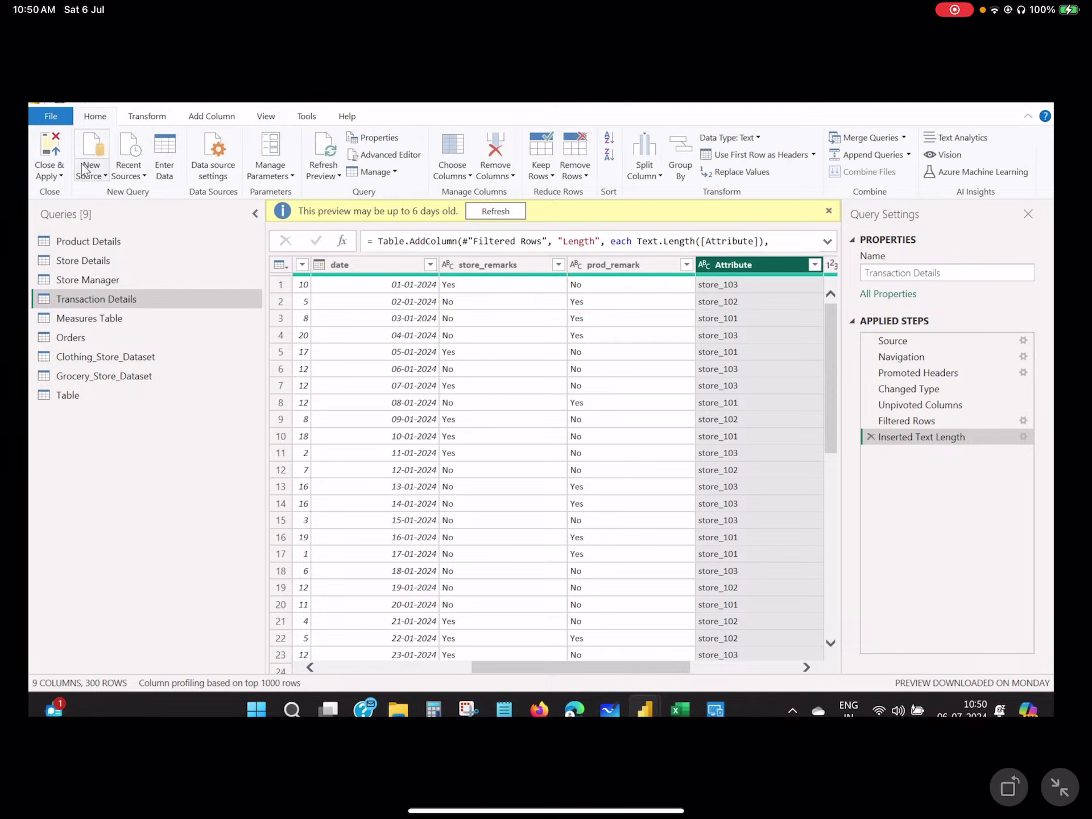
left_click(98, 178)
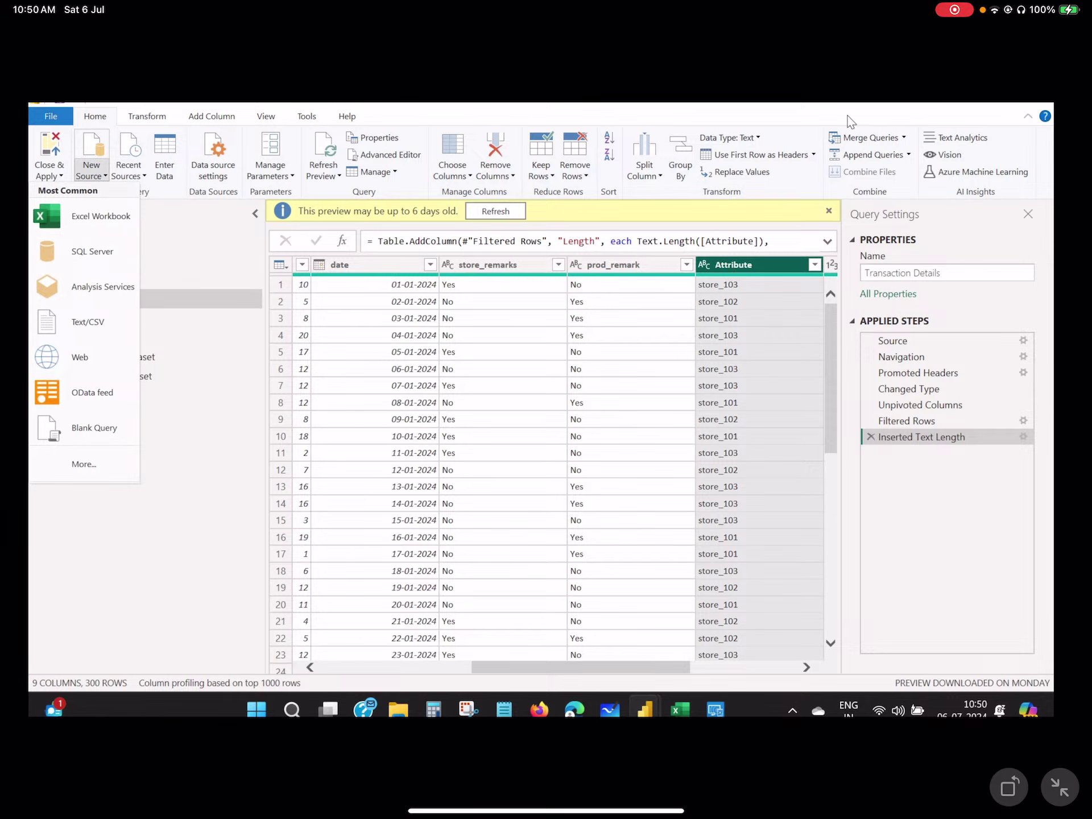
mouse_move(643, 710)
left_click(558, 623)
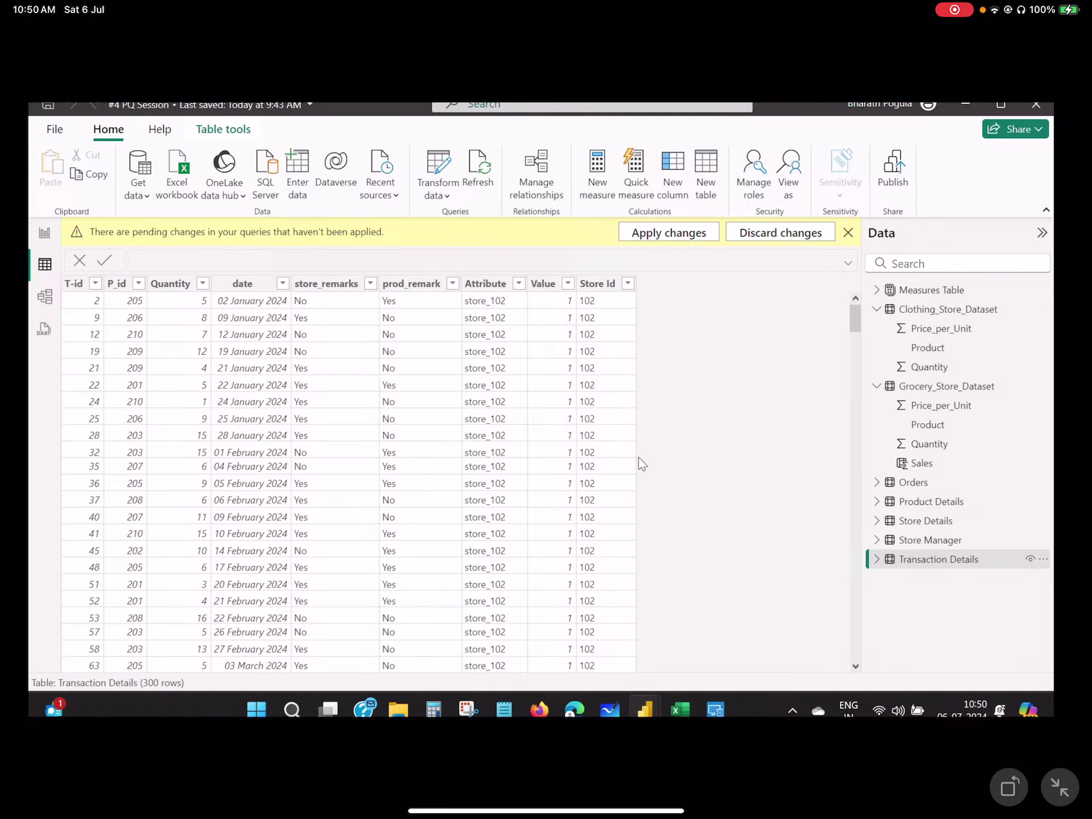
mouse_move(645, 710)
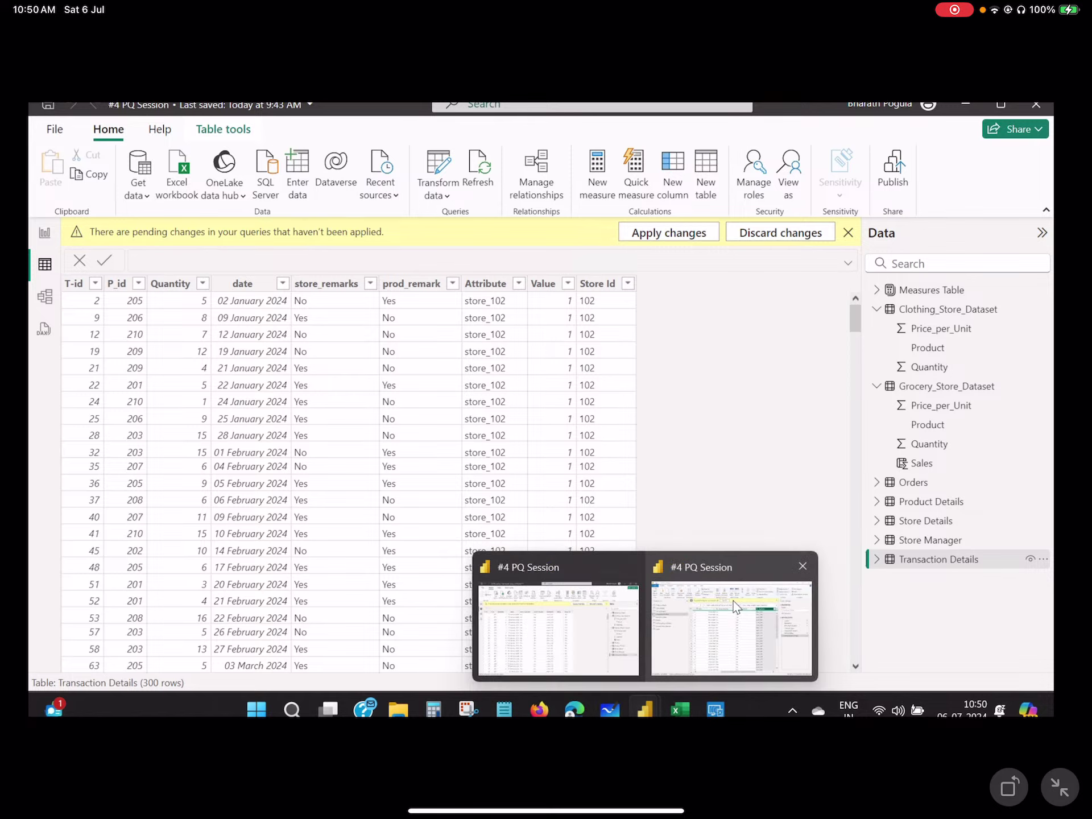
left_click(733, 620)
left_click(91, 168)
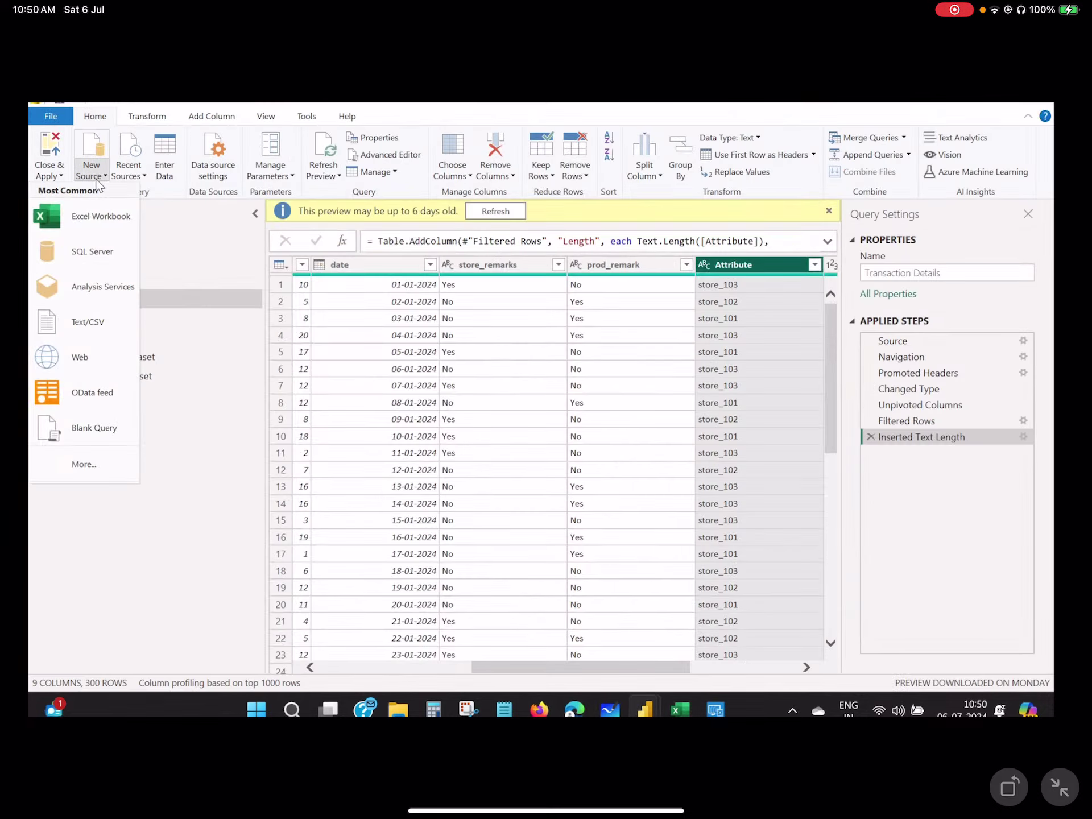
- View the tables available in the recently used sqldb-bi-prac SQL Server source, and cancel without loading any
left_click(137, 177)
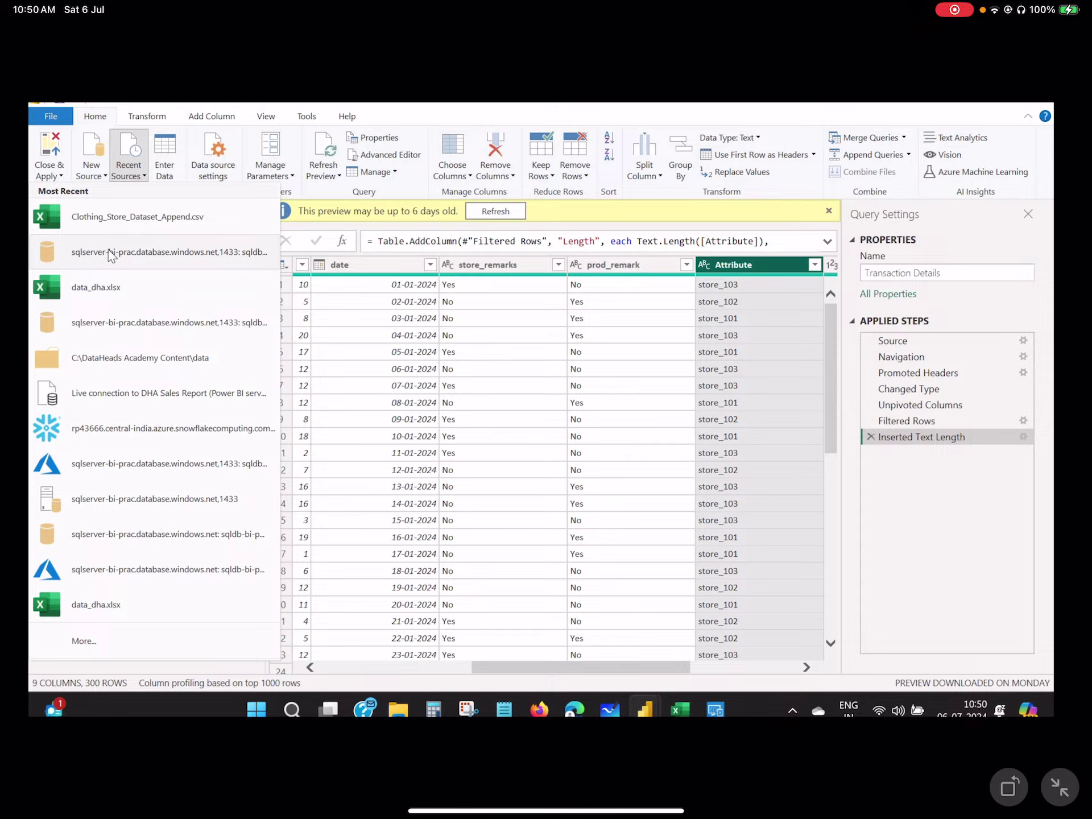
left_click(86, 248)
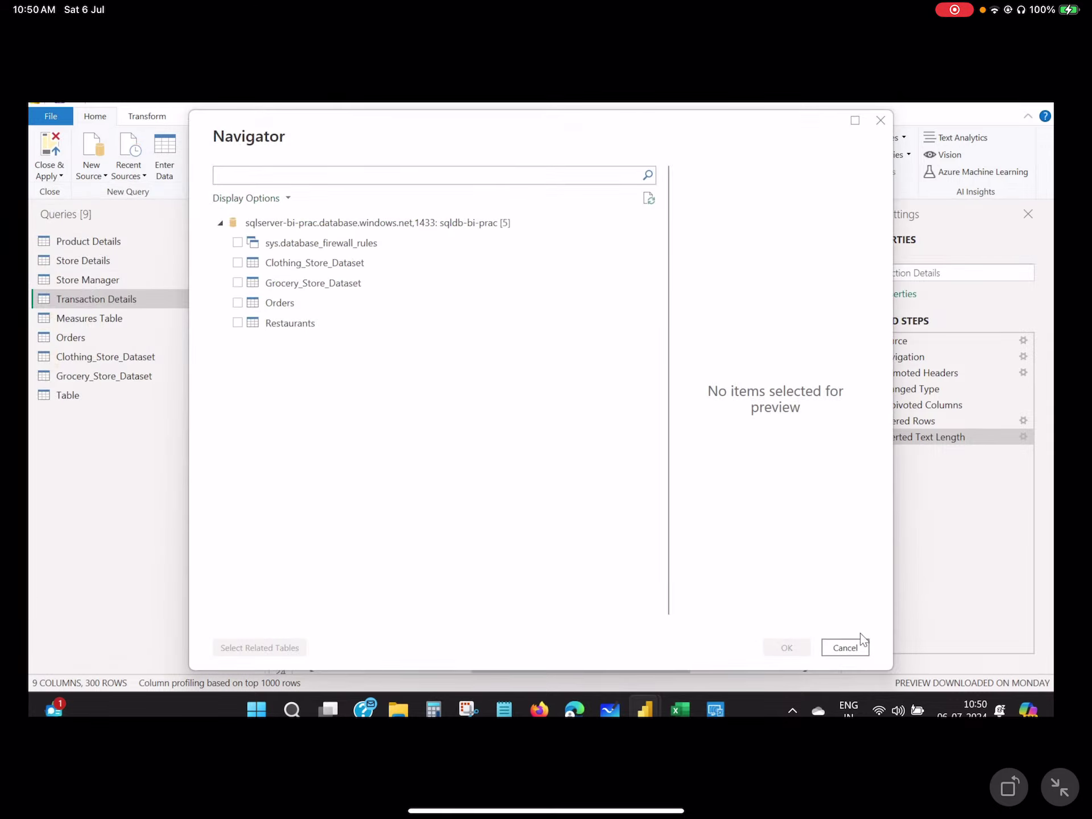
left_click(843, 648)
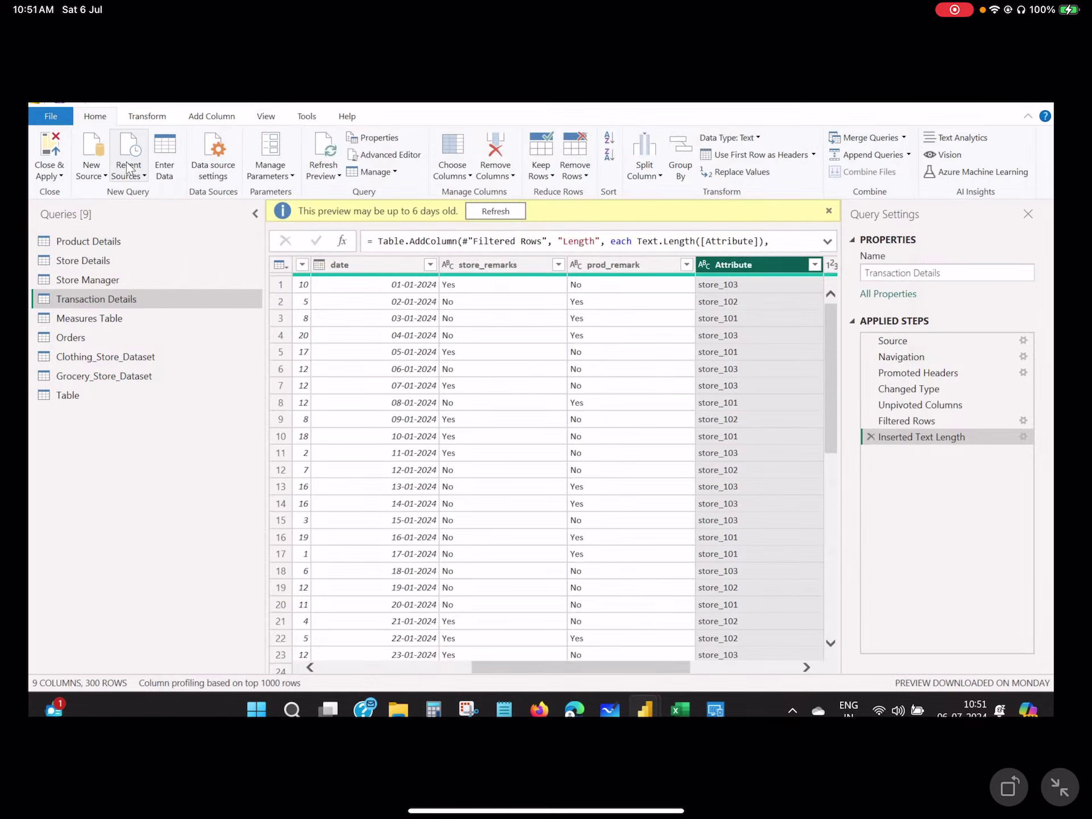
- Review the Excel file and SQL Server entries in the current file's data source settings
left_click(213, 158)
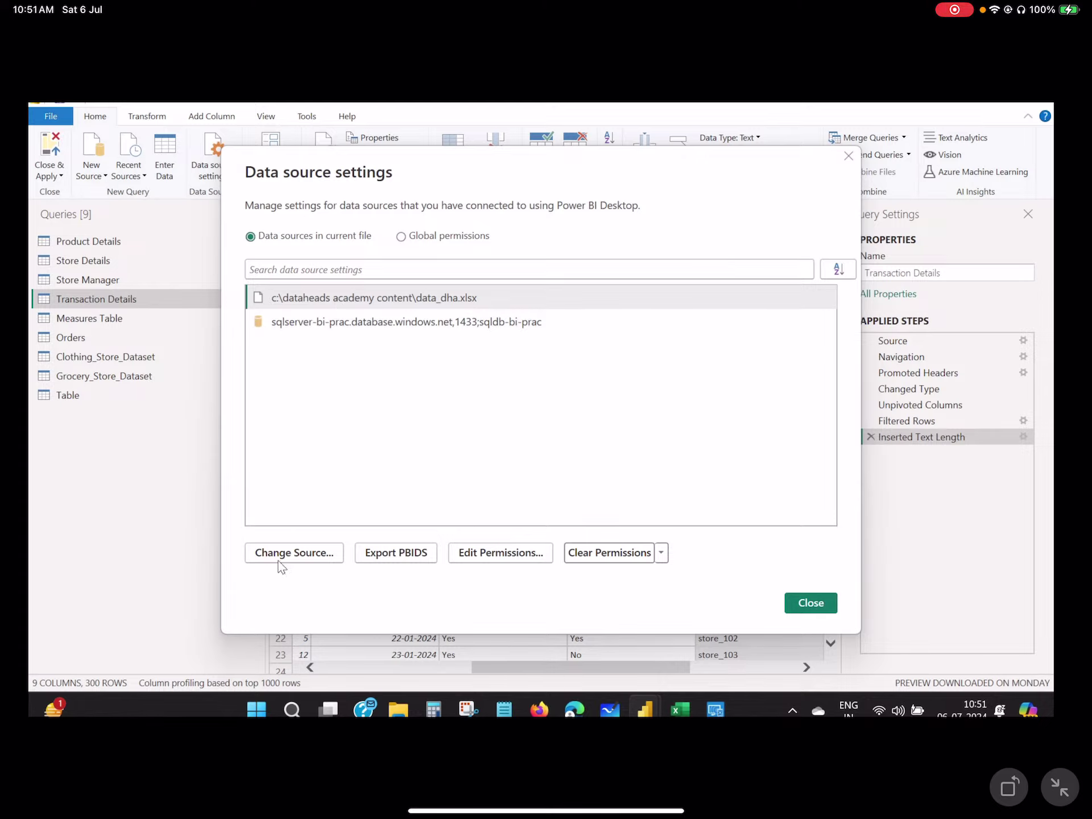
left_click(293, 303)
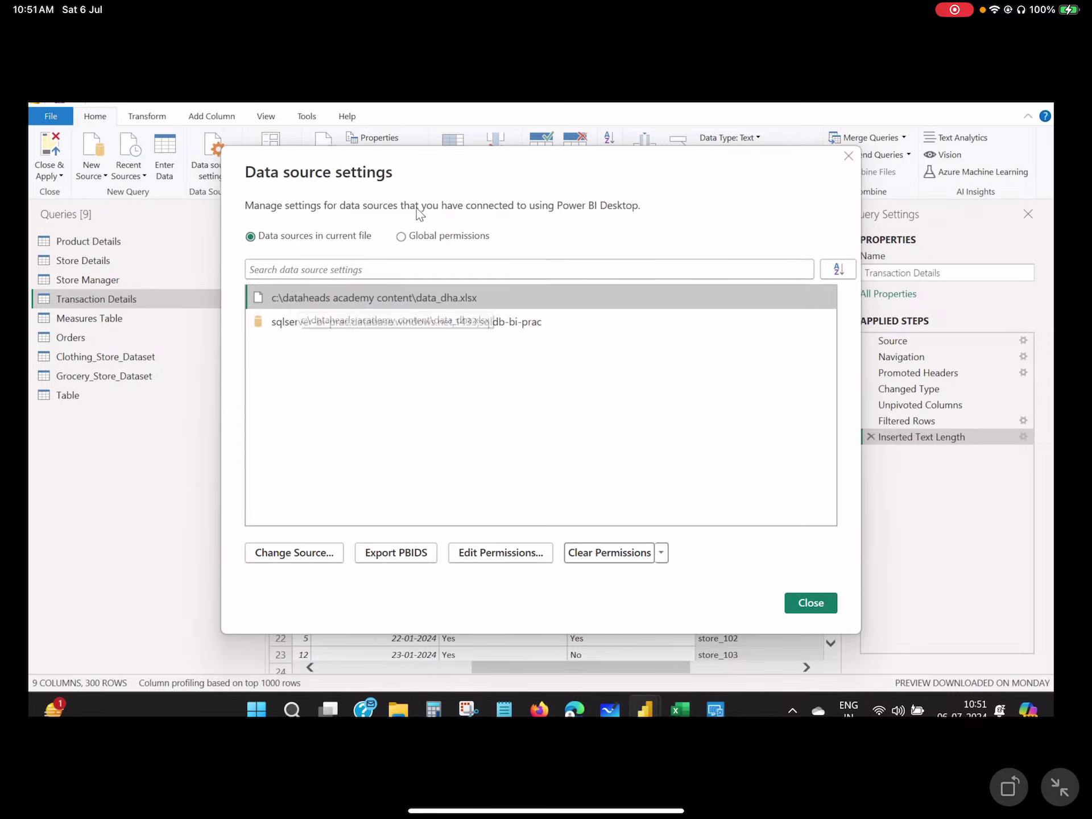
left_click(308, 327)
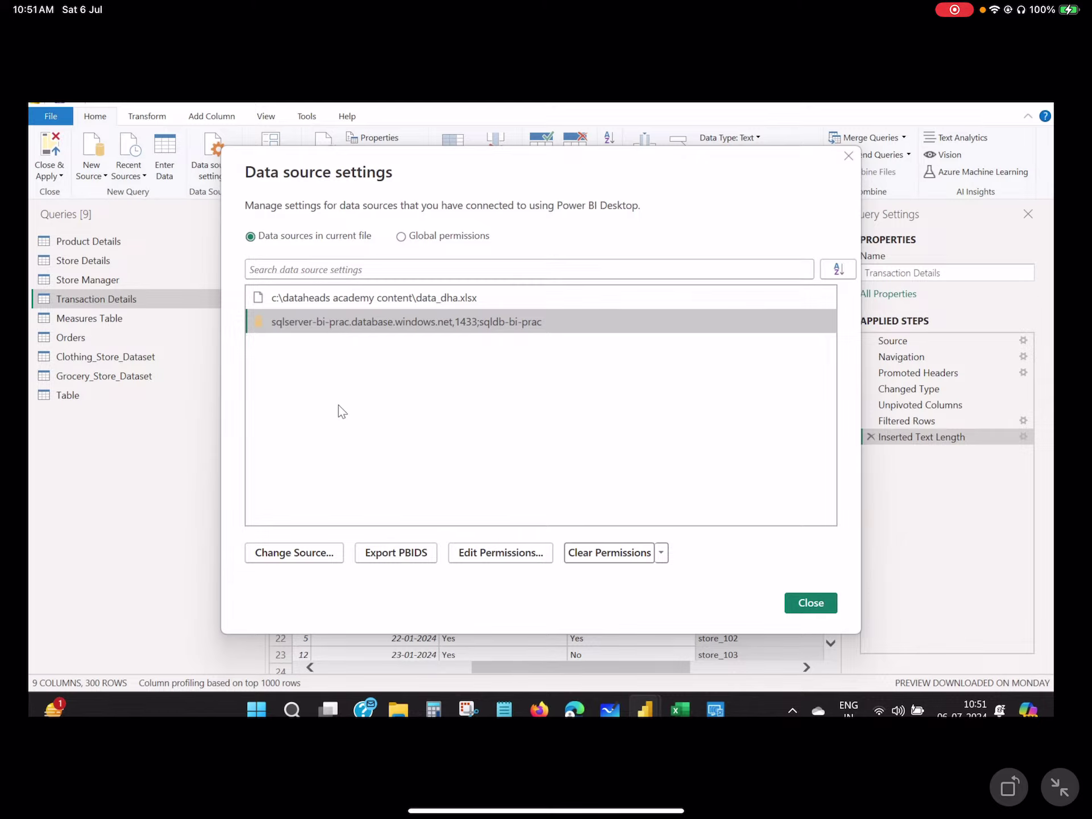
- Inspect the sqldb-bi-prac source's permissions and database credentials, cancel without changes, and close the data source settings
left_click(492, 552)
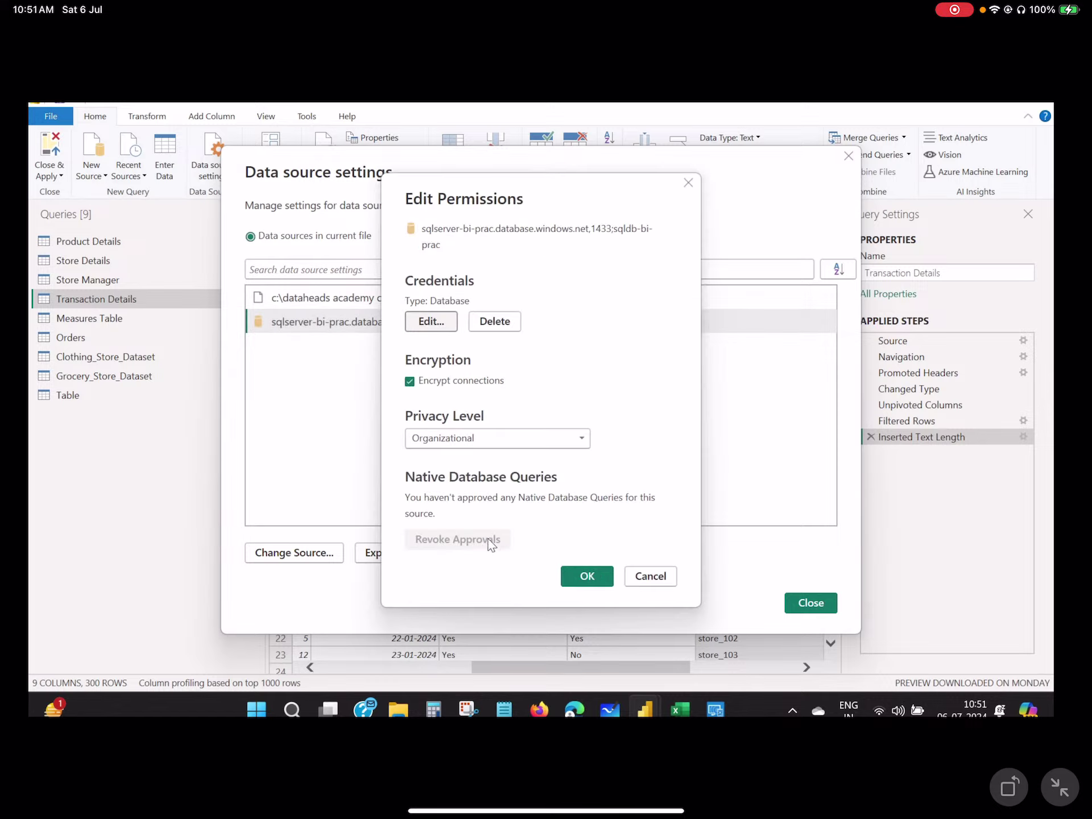
left_click(447, 322)
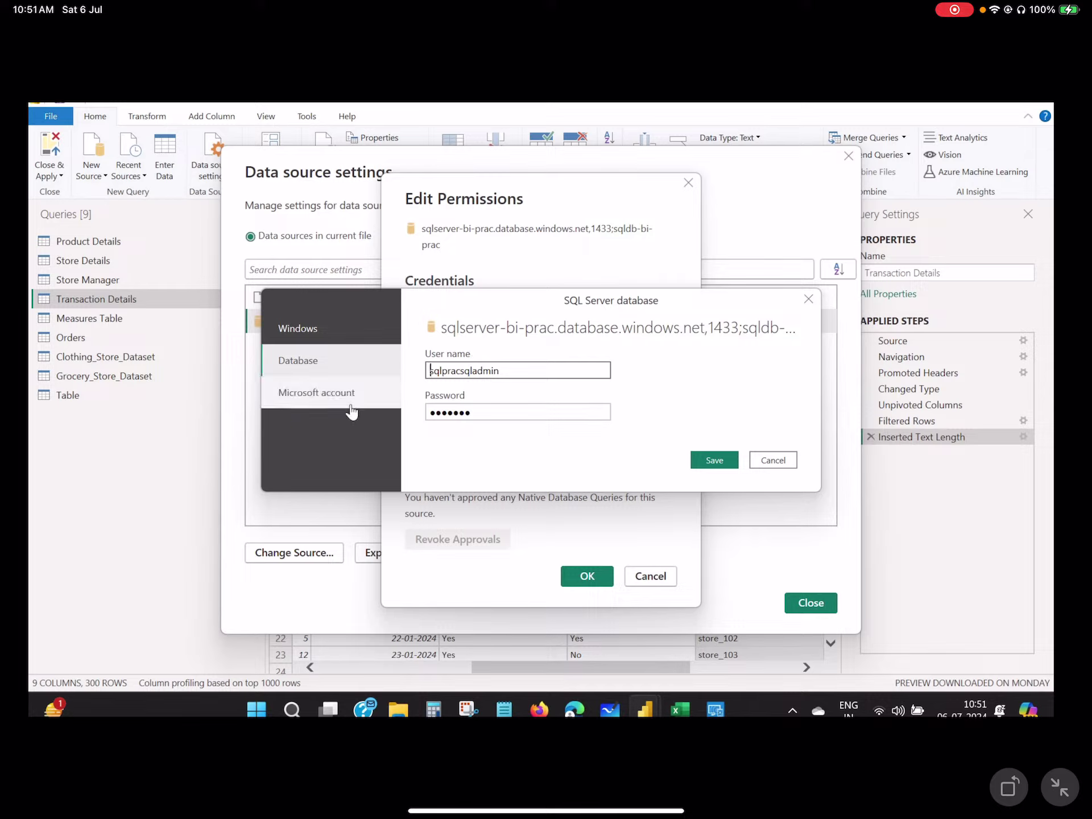
left_click(482, 415)
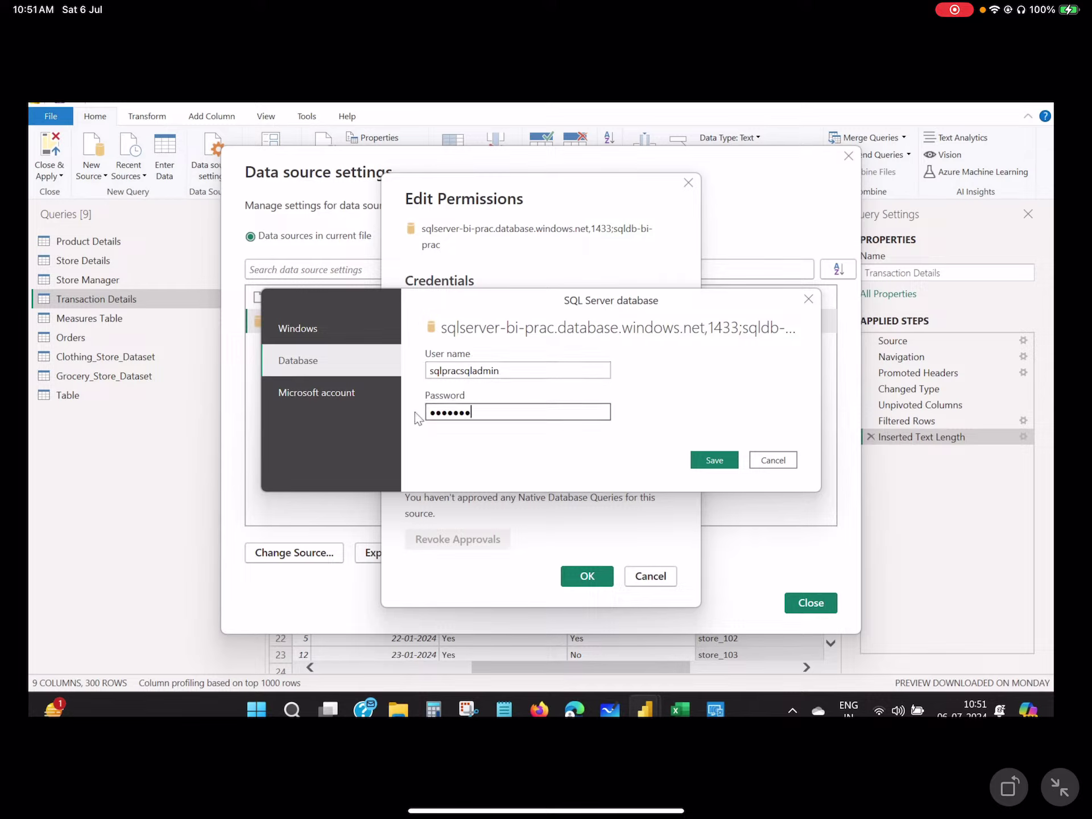
left_click(773, 462)
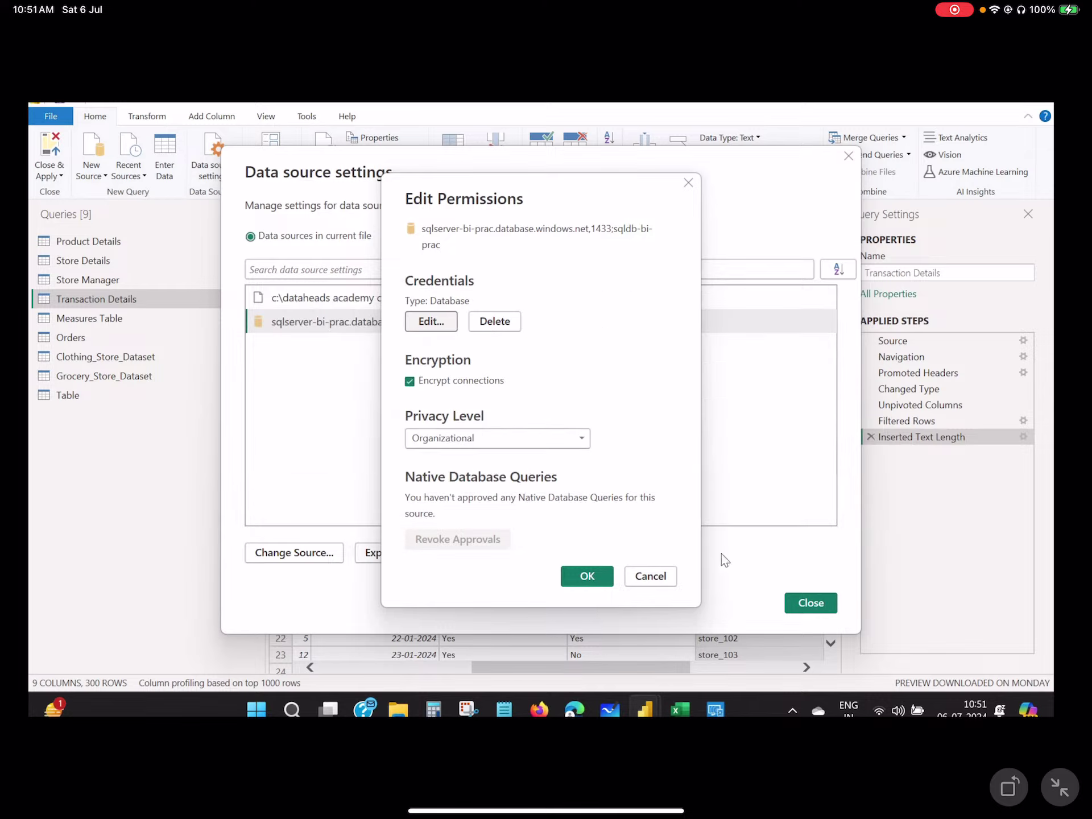
left_click(650, 575)
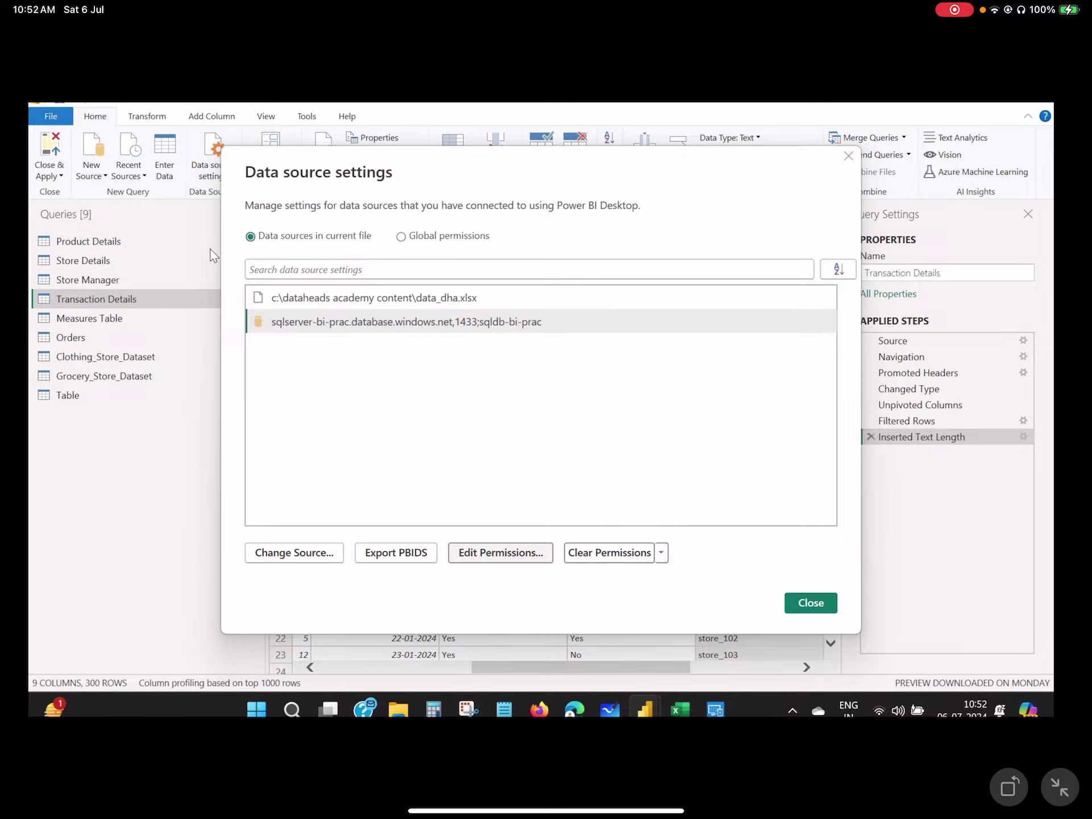
left_click(846, 157)
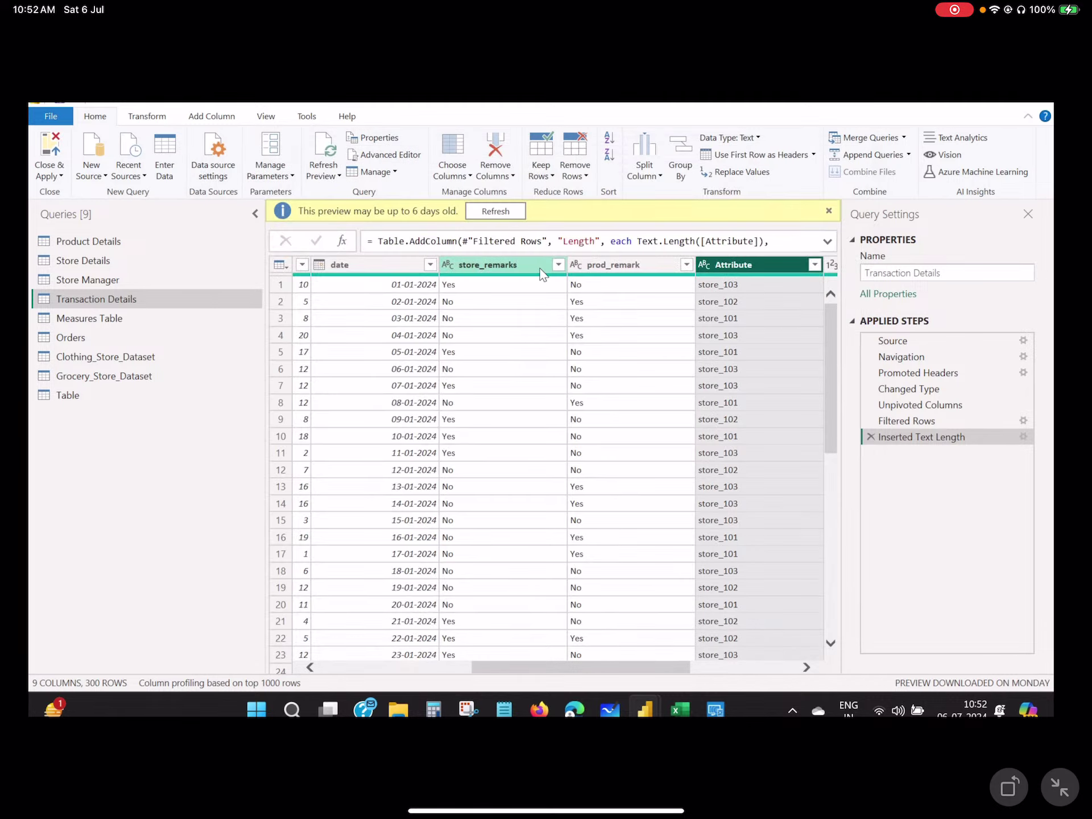
- View the Transaction Details query's properties, including its description and load options, and cancel without changes
left_click(390, 138)
left_click(478, 378)
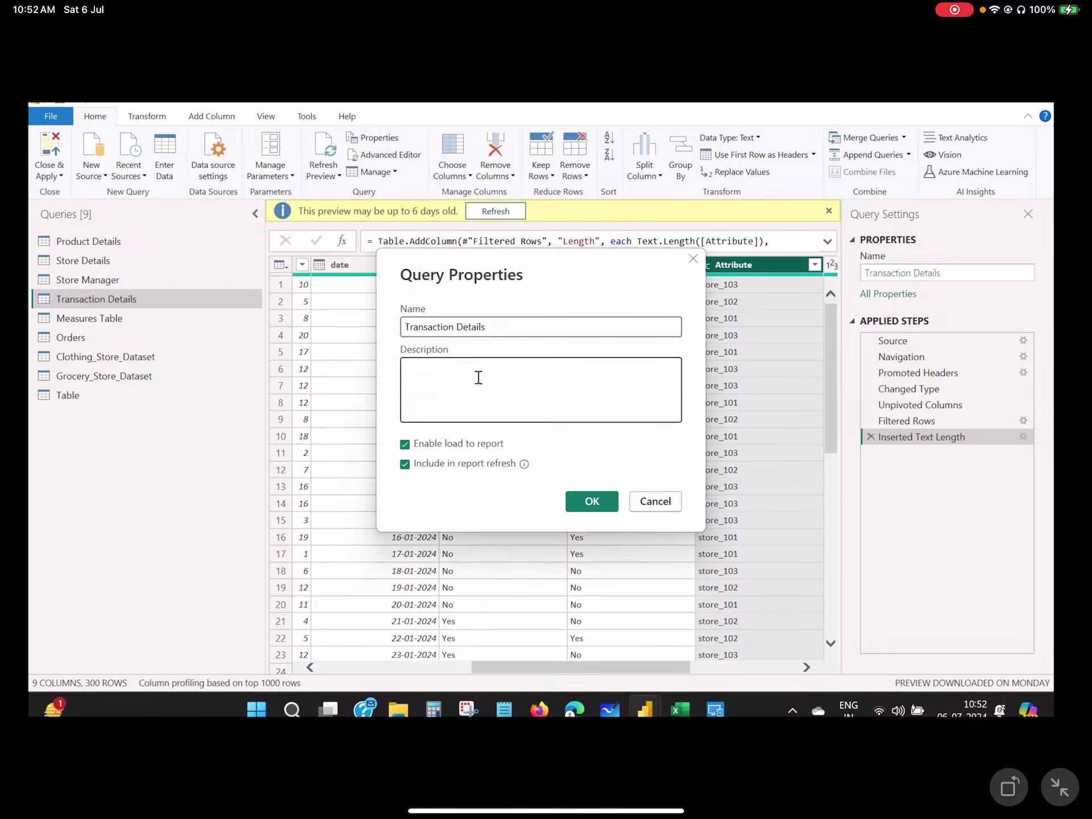
left_click(652, 505)
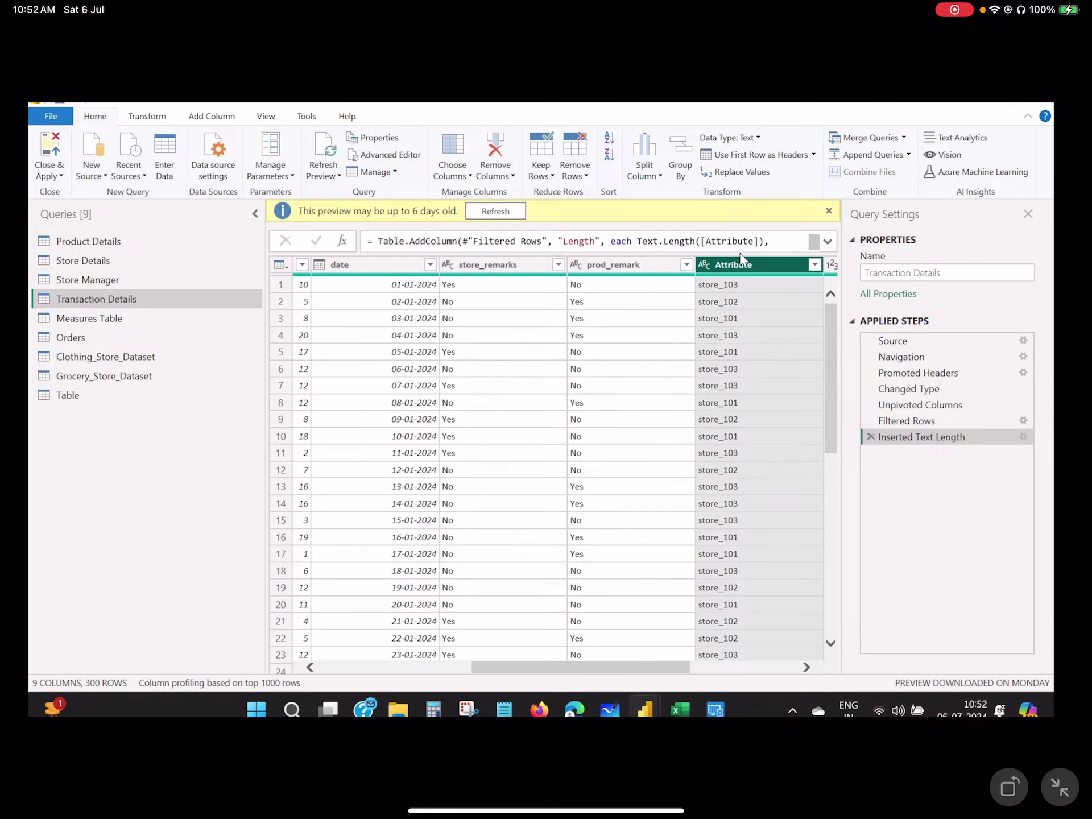
- Duplicate the Transaction Details query
left_click(481, 267)
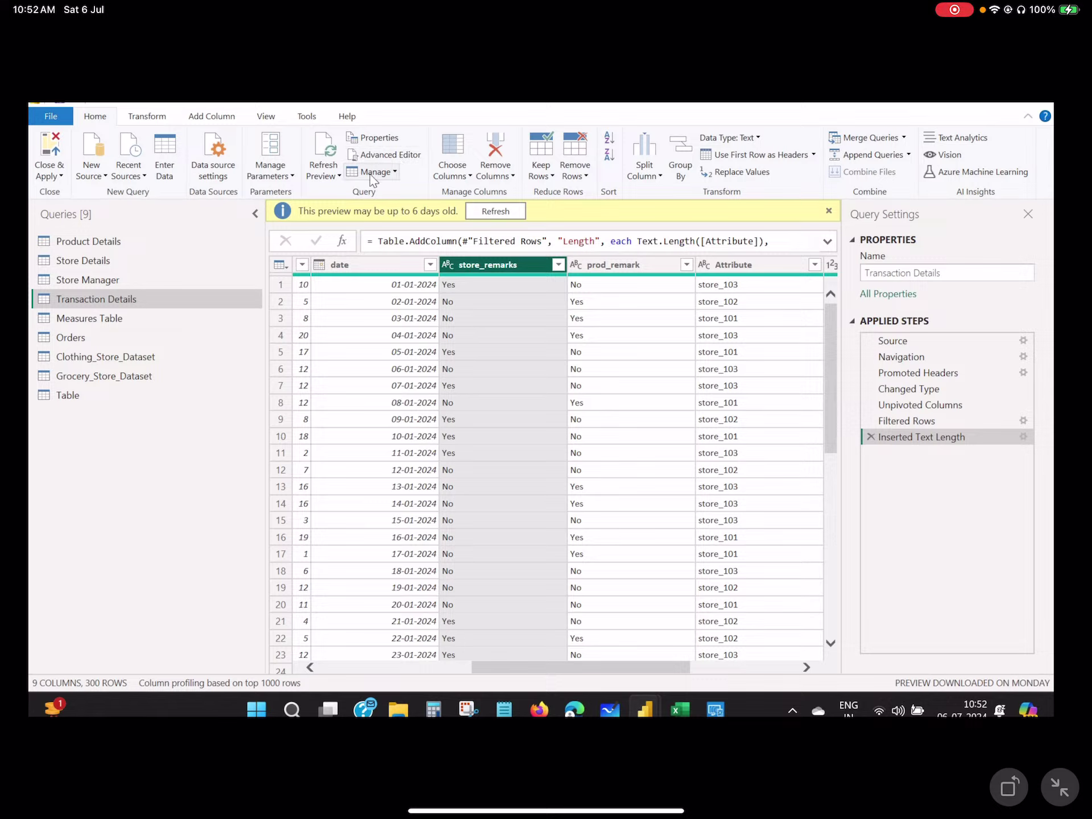
left_click(395, 172)
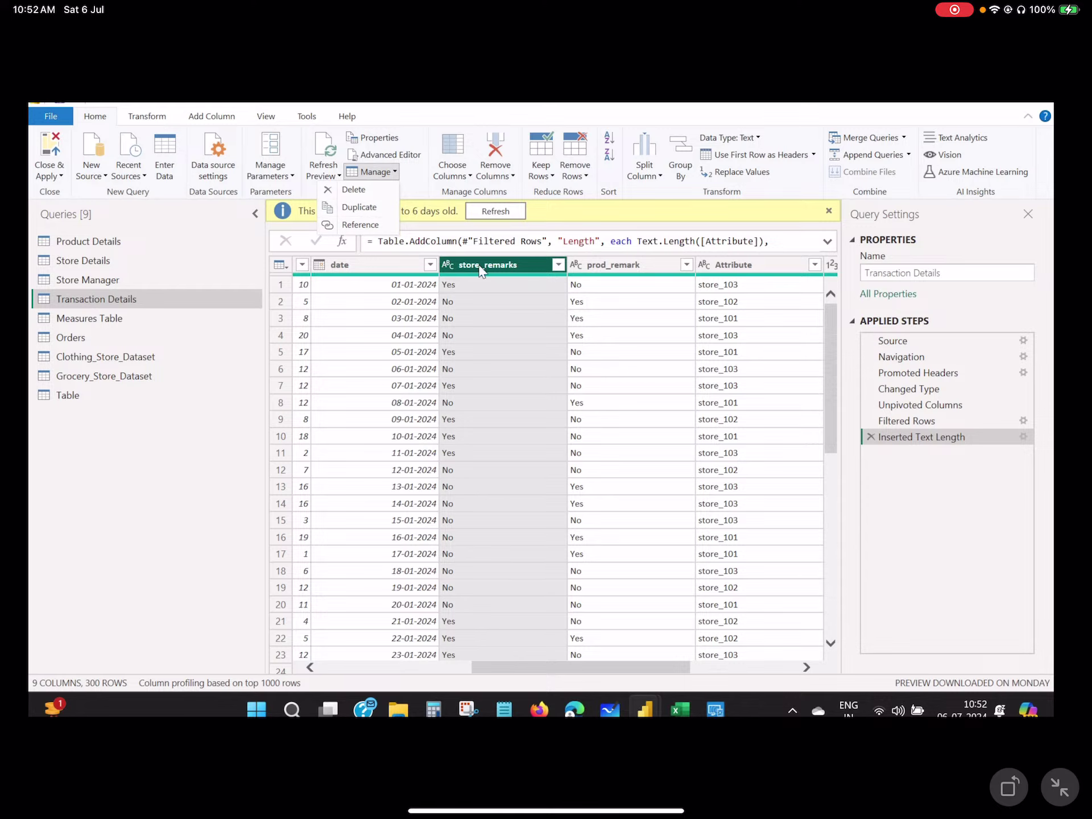
left_click(375, 211)
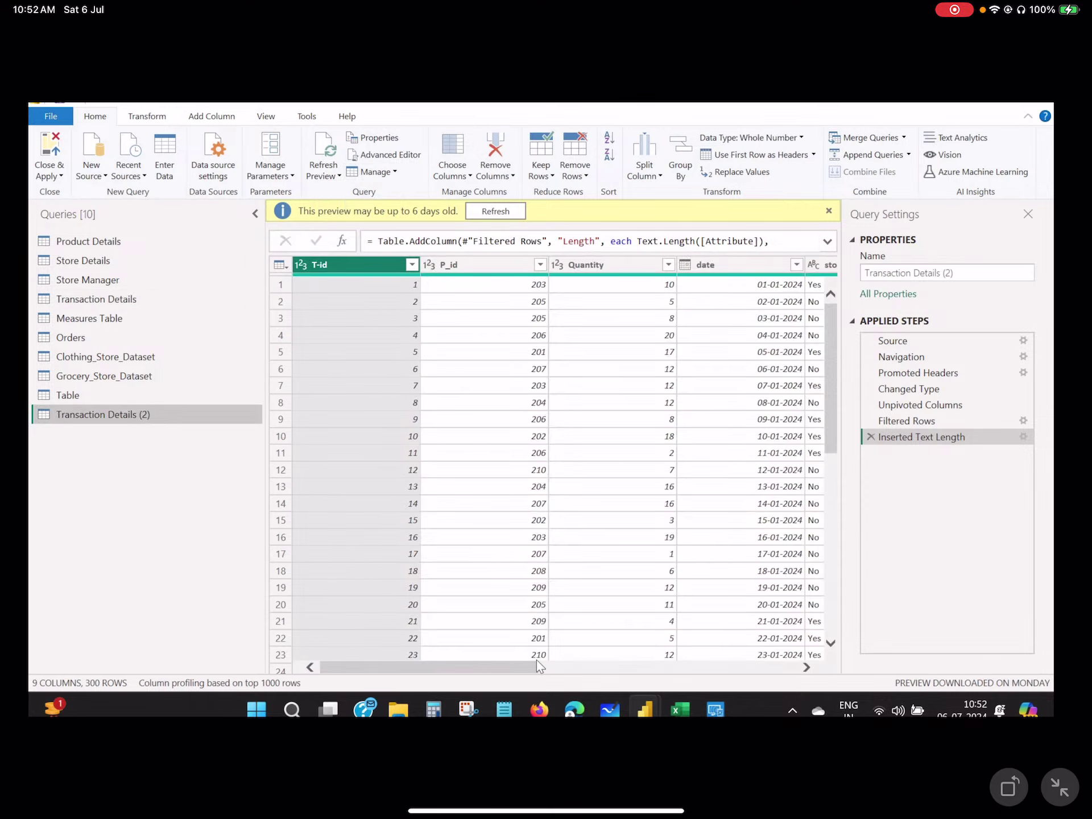
- Inspect the duplicated query's Attribute, Value and Length columns and compare its applied steps with the original Transaction Details query
left_click_drag(496, 669, 776, 654)
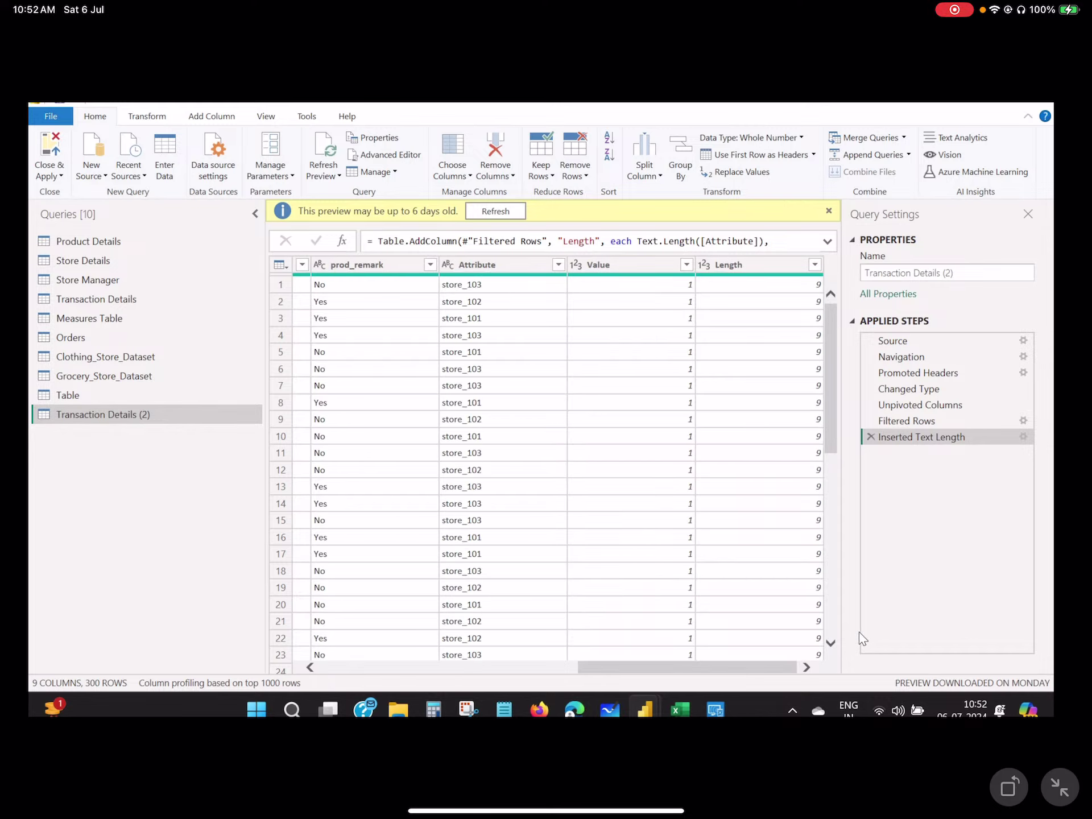
left_click_drag(655, 671, 672, 644)
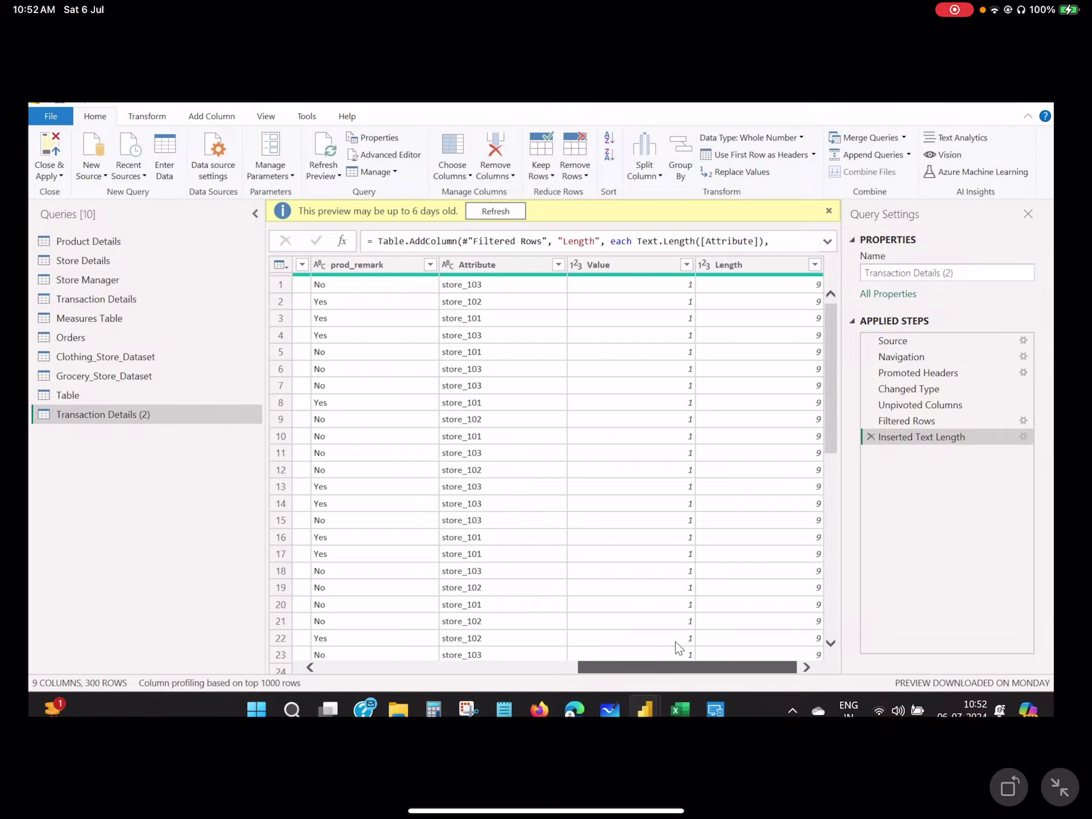
left_click(477, 267)
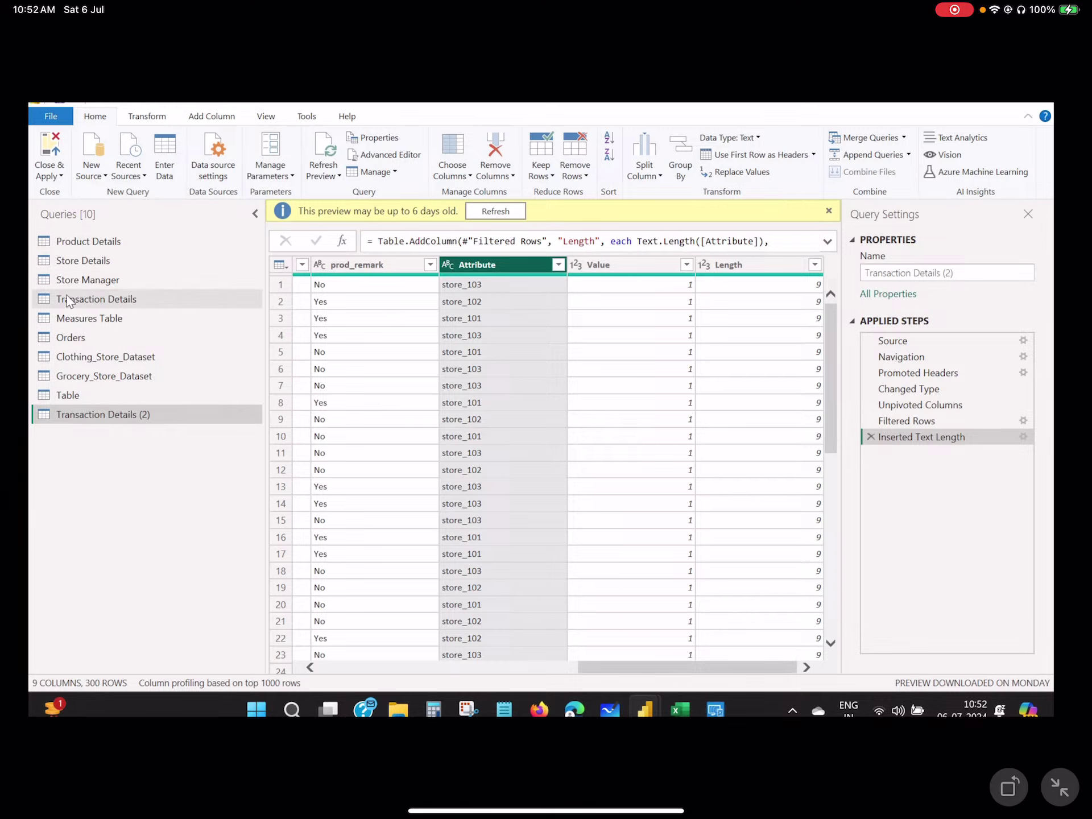
left_click(152, 301)
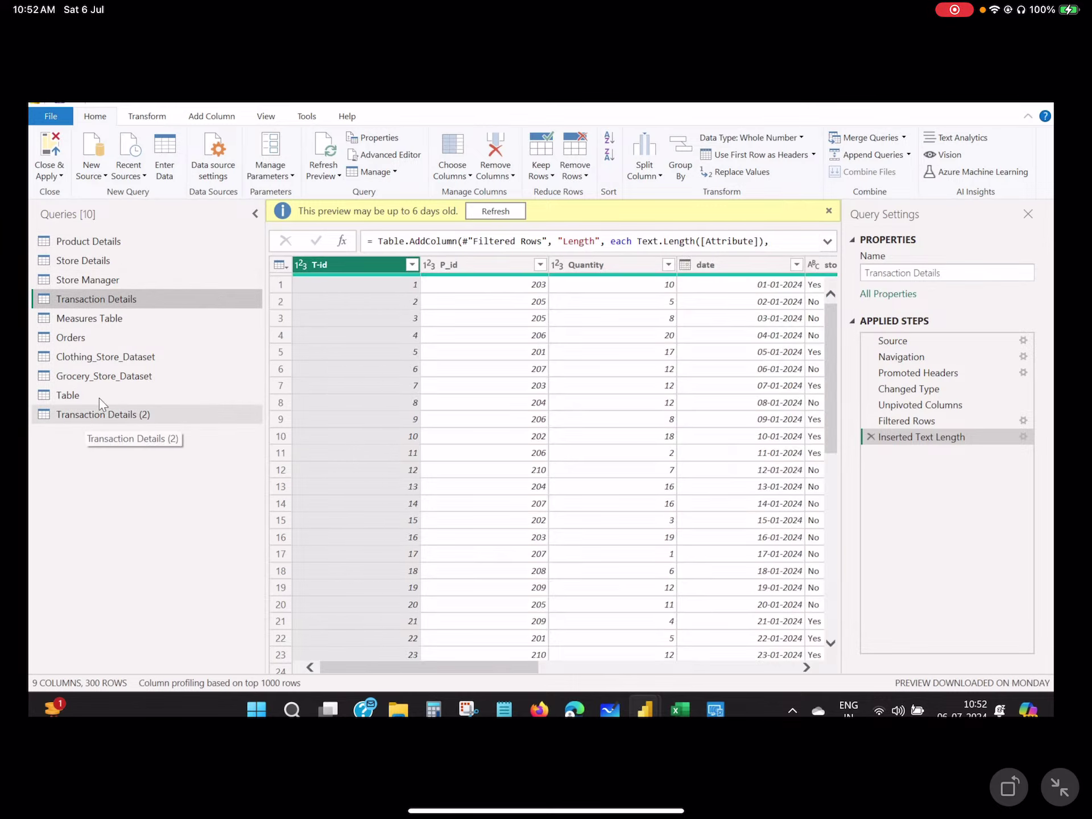
left_click(147, 415)
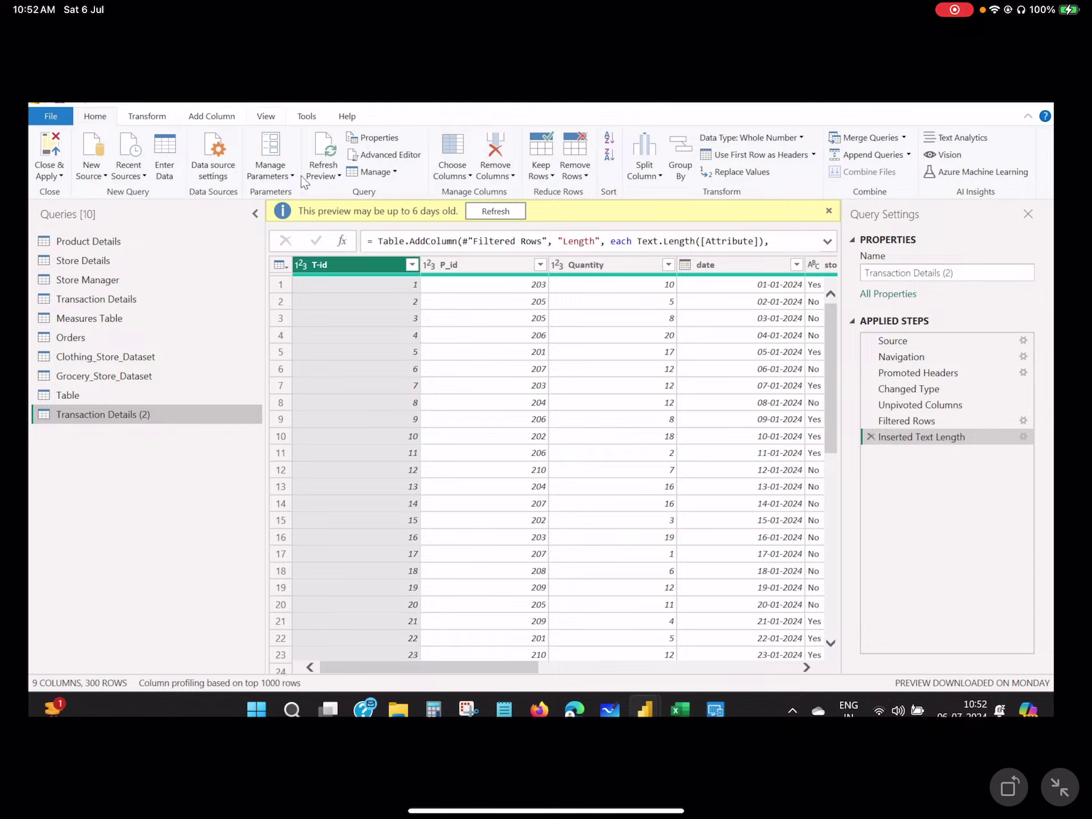
- Delete the duplicated Transaction Details (2) query and select the original Transaction Details query again
left_click(390, 173)
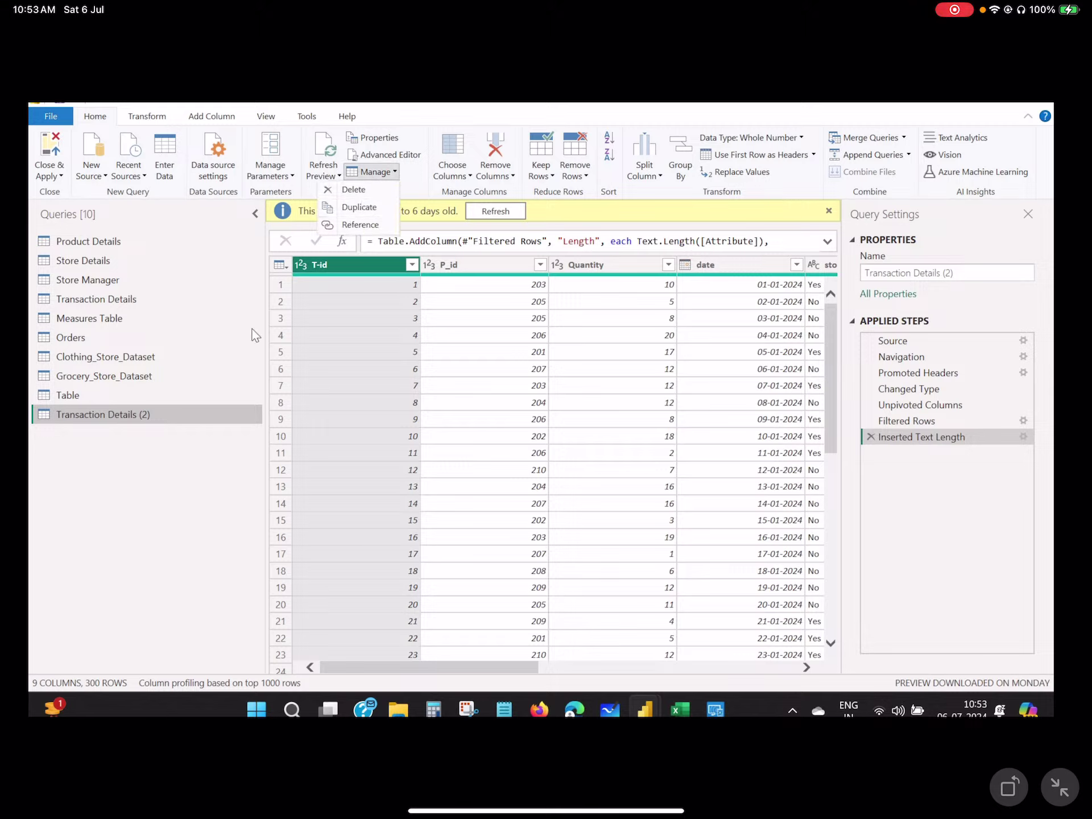
left_click(353, 190)
left_click(610, 433)
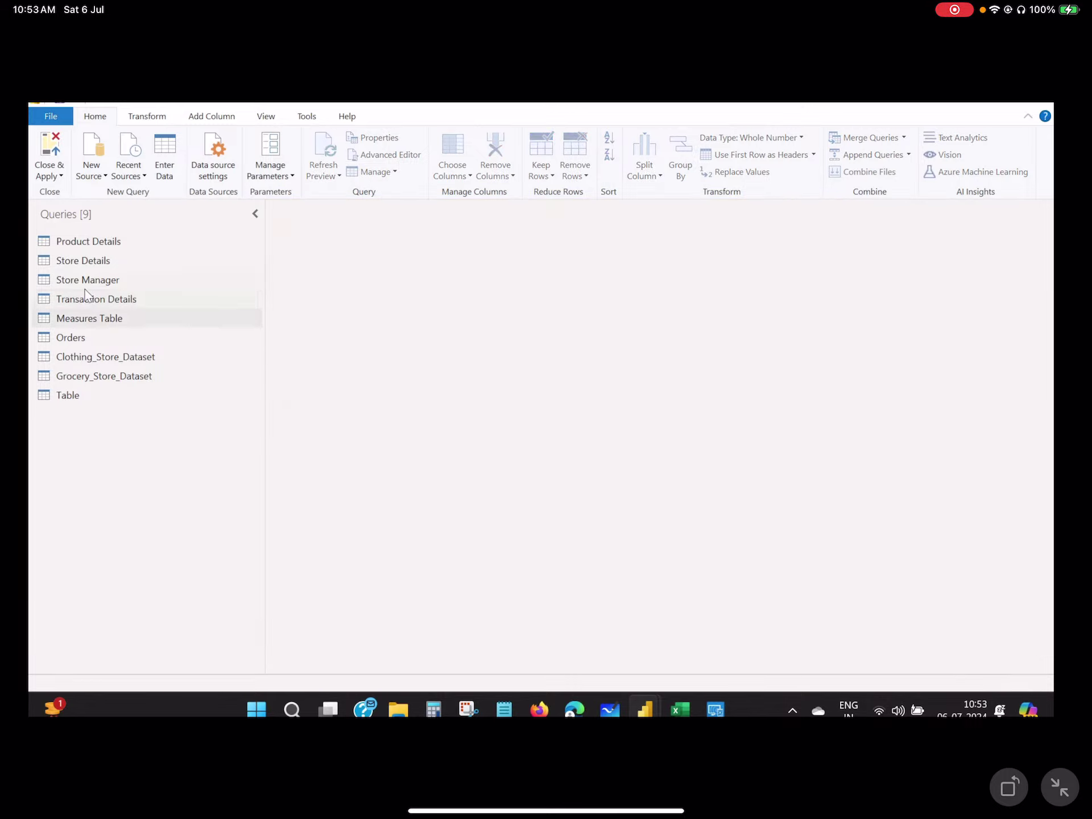
left_click(87, 300)
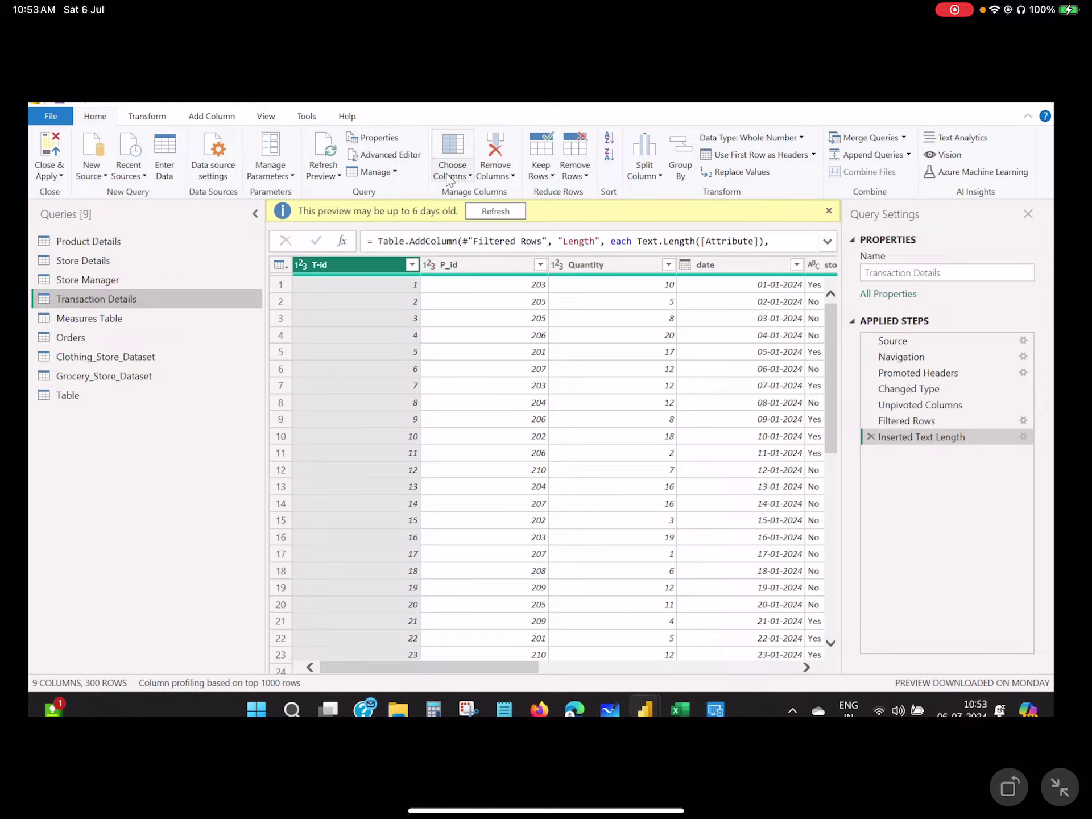
- Switch to the handwritten notes app and write the underlined heading "Reference vs duplicate" below the unique vs distinct notes
left_click(395, 171)
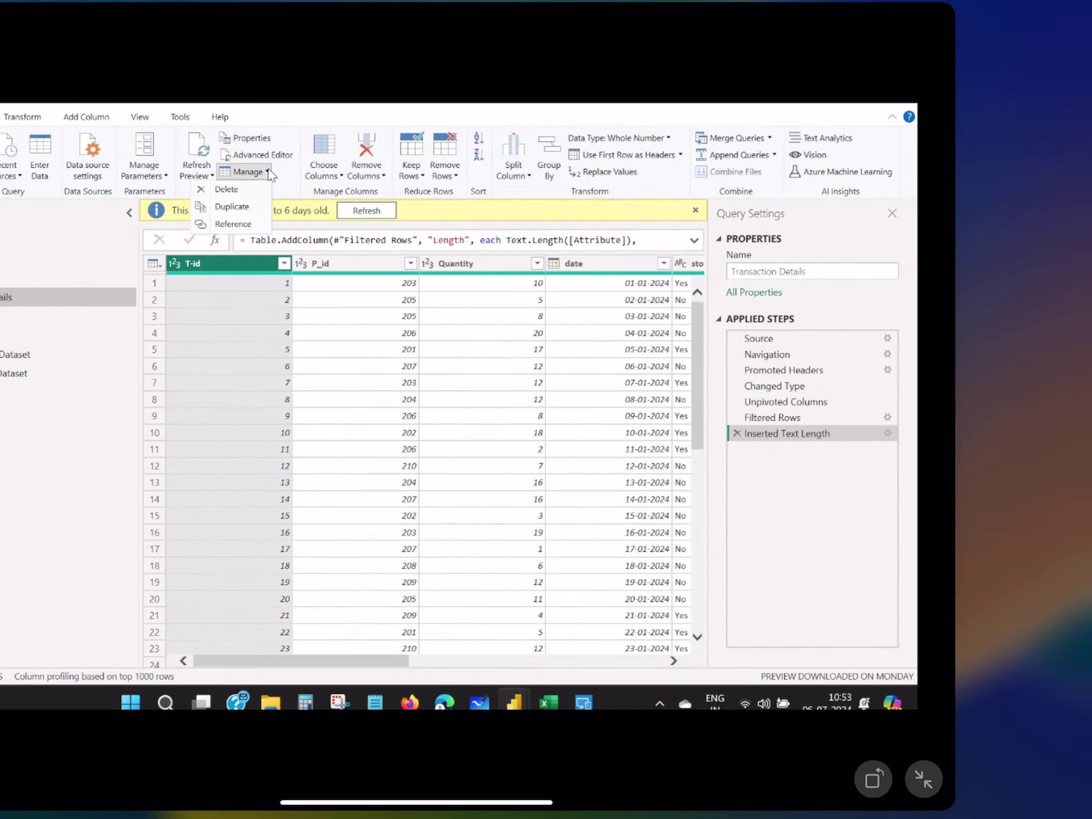
left_click_drag(417, 803, 669, 802)
scroll(546, 467, "down", 2)
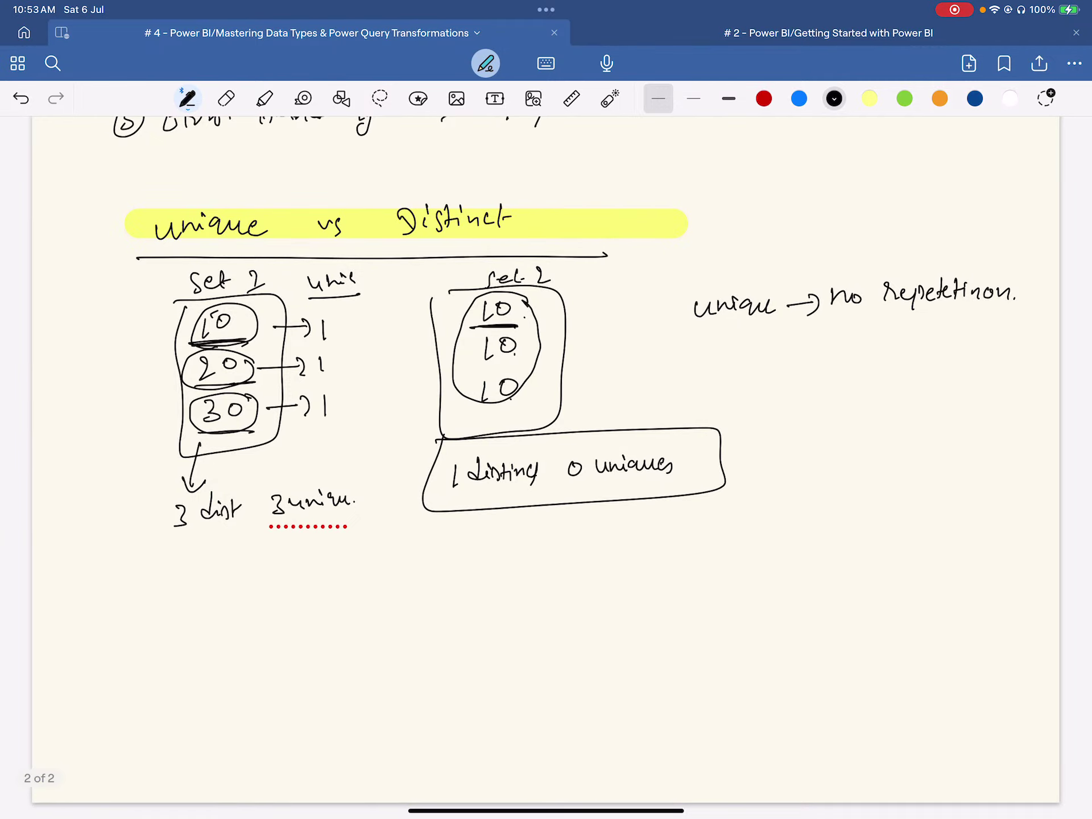
mouse_move(163, 617)
left_mouse_down()
mouse_move(180, 591)
mouse_move(206, 604)
mouse_move(250, 598)
left_mouse_up()
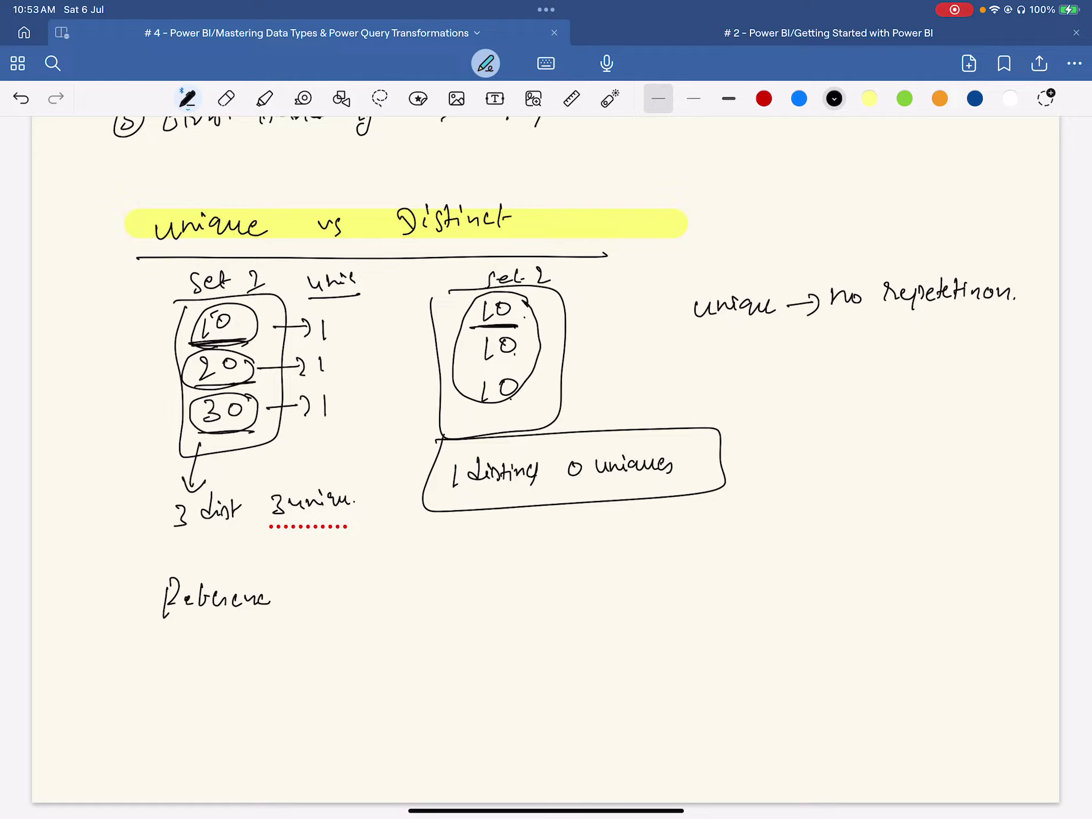
mouse_move(369, 574)
left_mouse_down()
mouse_move(374, 595)
mouse_move(409, 601)
left_mouse_up()
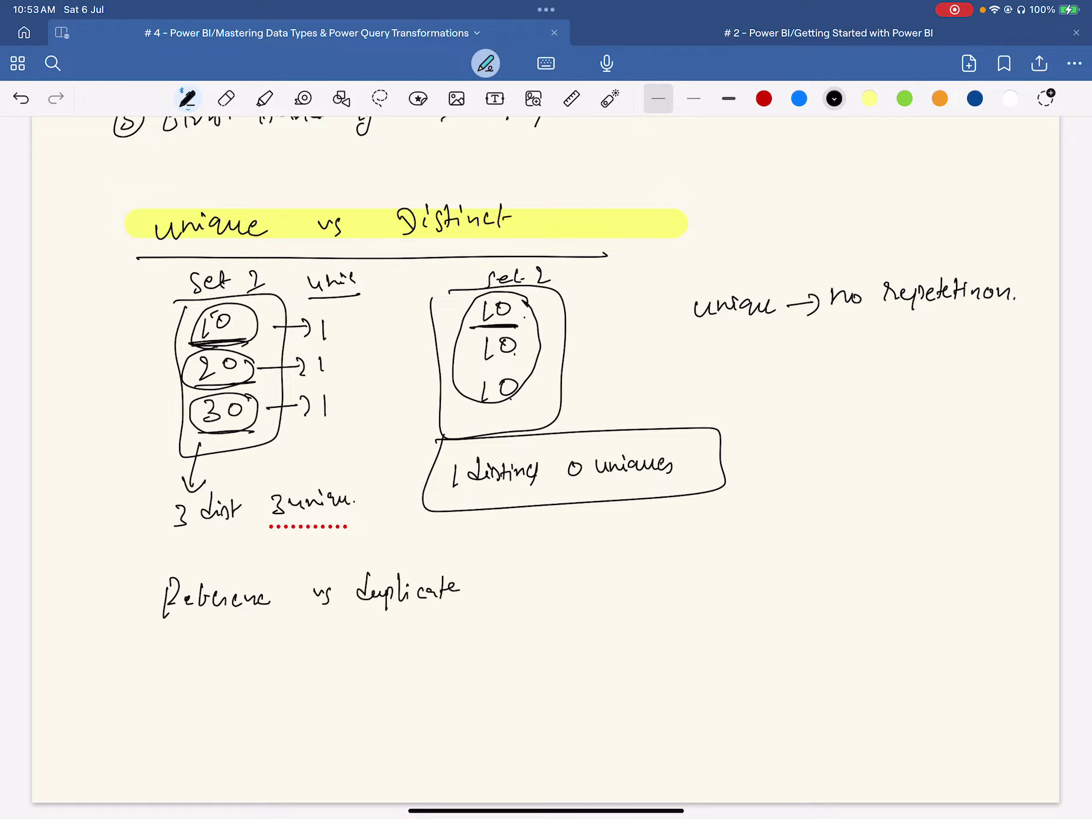
left_click_drag(152, 622, 575, 615)
- Sketch box A with an arrow to box B under the heading, plus a circled label below A with its own arrow toward B
mouse_move(282, 670)
left_mouse_down()
mouse_move(299, 667)
mouse_move(337, 695)
mouse_move(269, 640)
left_mouse_up()
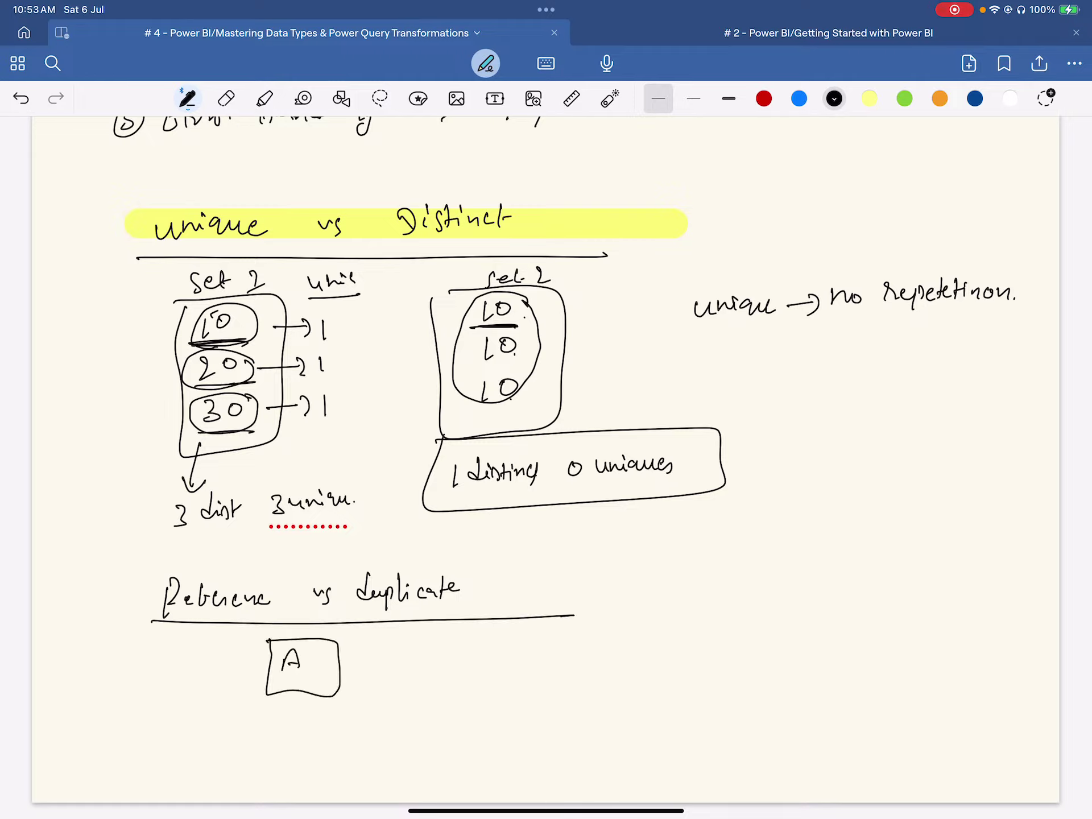
mouse_move(345, 664)
left_mouse_down()
mouse_move(434, 659)
mouse_move(455, 686)
mouse_move(462, 638)
mouse_move(476, 673)
left_mouse_up()
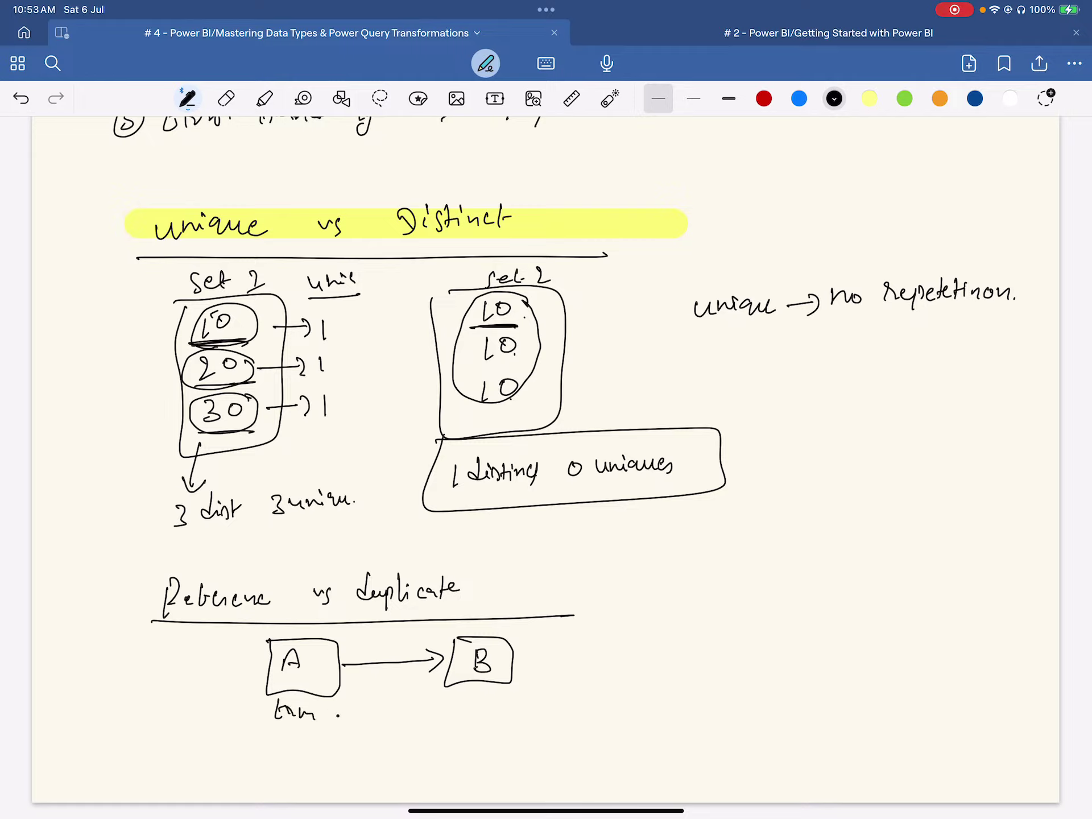
left_click_drag(329, 714, 457, 706)
mouse_move(316, 699)
left_mouse_down()
mouse_move(328, 719)
mouse_move(310, 700)
left_mouse_up()
- Write "Filter" below the circled label with an arrow to "B also filter", and bracket the items on the A side
left_click_drag(260, 738, 259, 754)
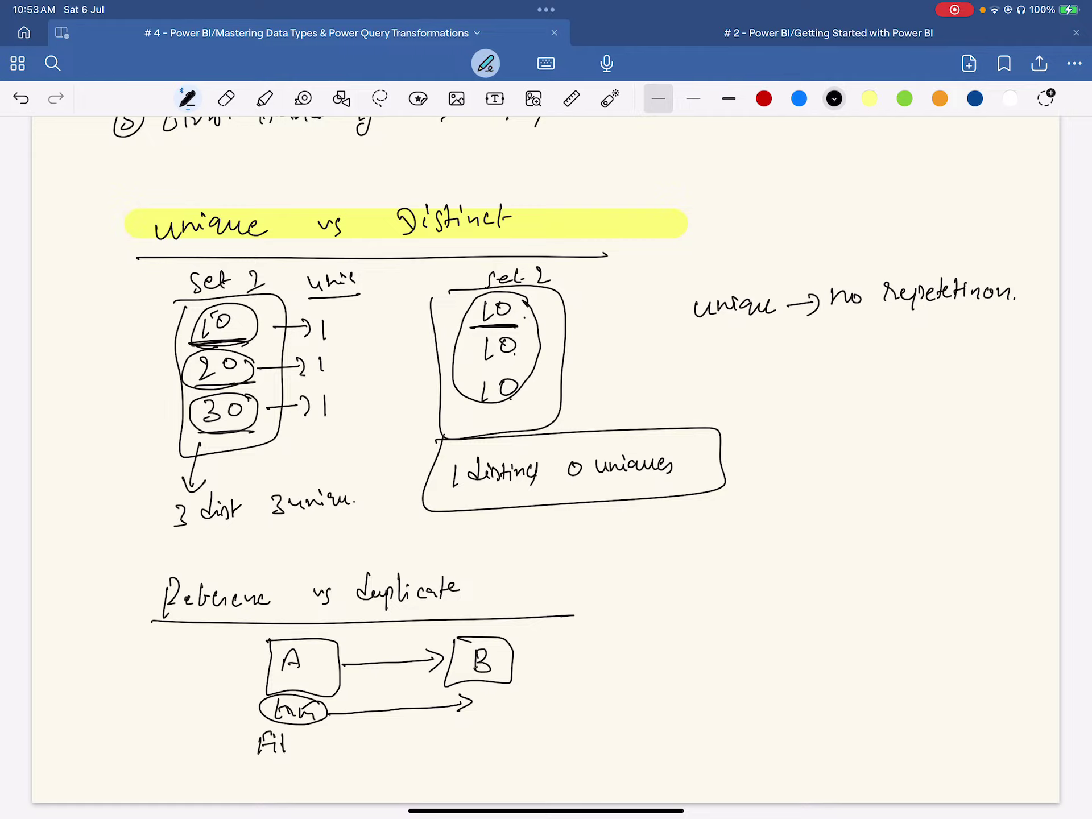
left_click_drag(369, 742, 468, 741)
left_click_drag(463, 729, 465, 748)
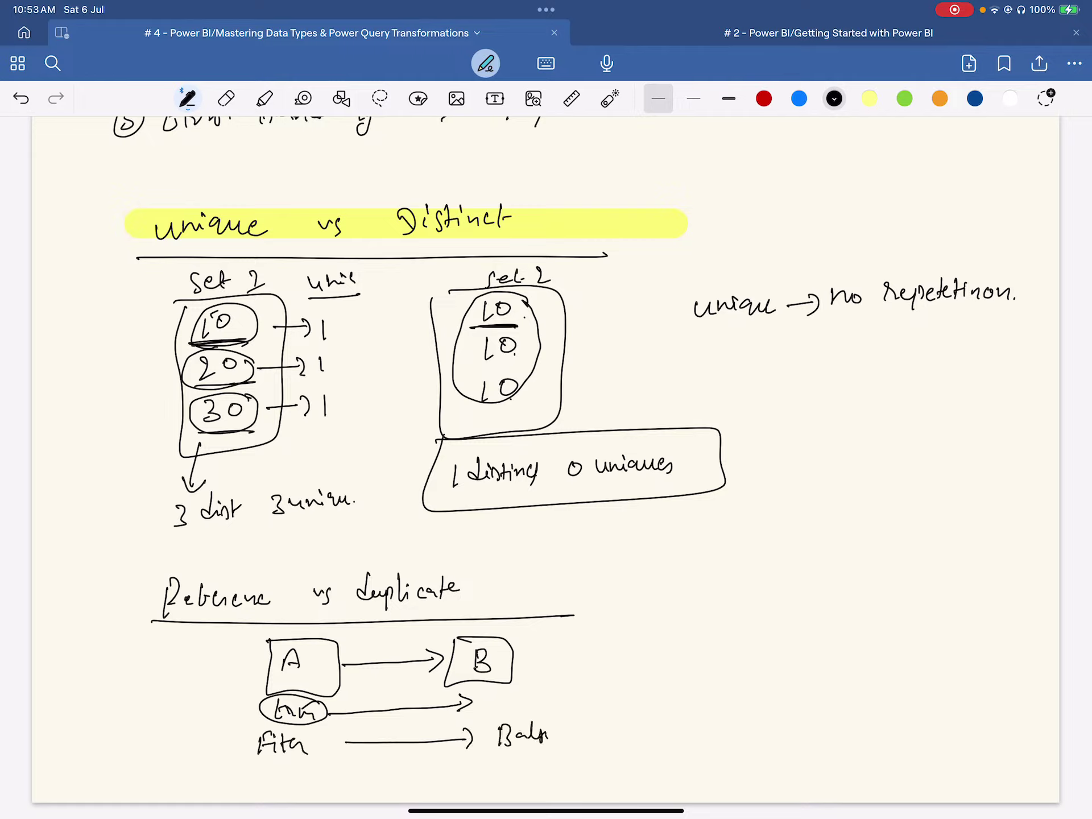
left_click_drag(561, 736, 569, 735)
left_click_drag(572, 735, 572, 745)
mouse_move(263, 646)
left_mouse_down()
mouse_move(242, 663)
mouse_move(234, 739)
mouse_move(274, 768)
left_mouse_up()
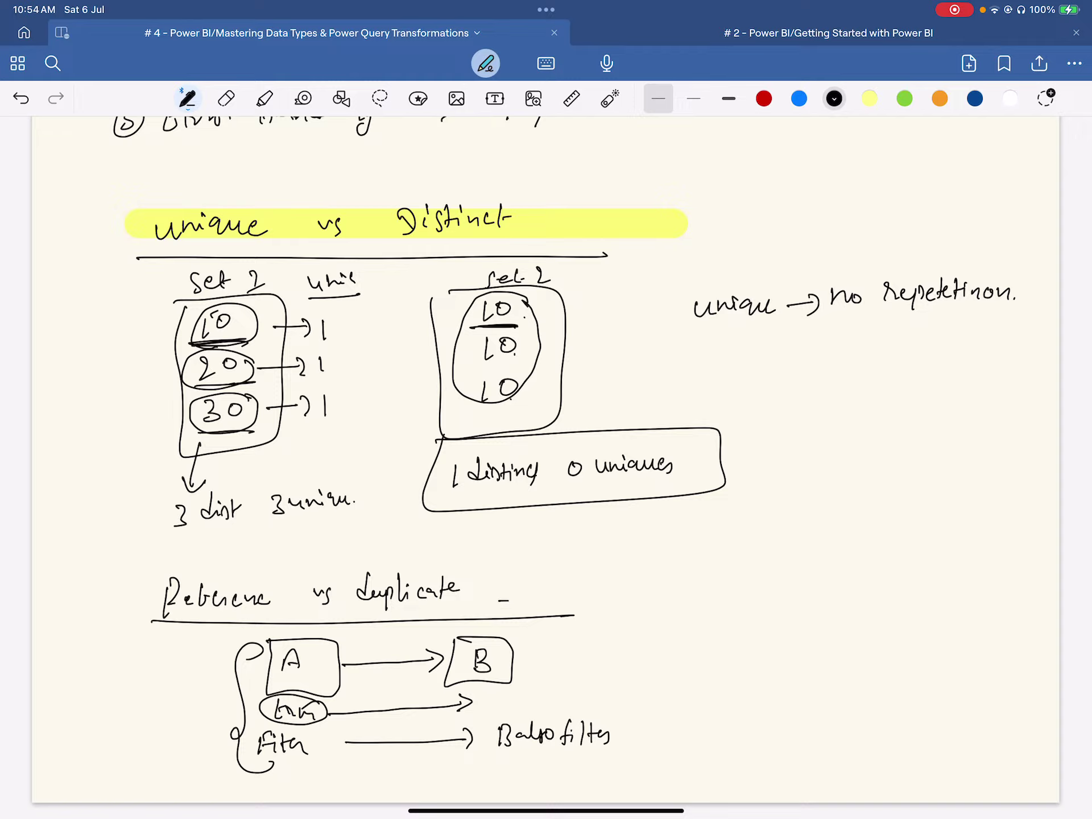
- Draw a long arrow from the duplicate heading to separate boxes A and B, adding a note beside A and a cross with a note beside B
mouse_move(508, 600)
left_mouse_down()
mouse_move(774, 598)
mouse_move(770, 615)
left_mouse_up()
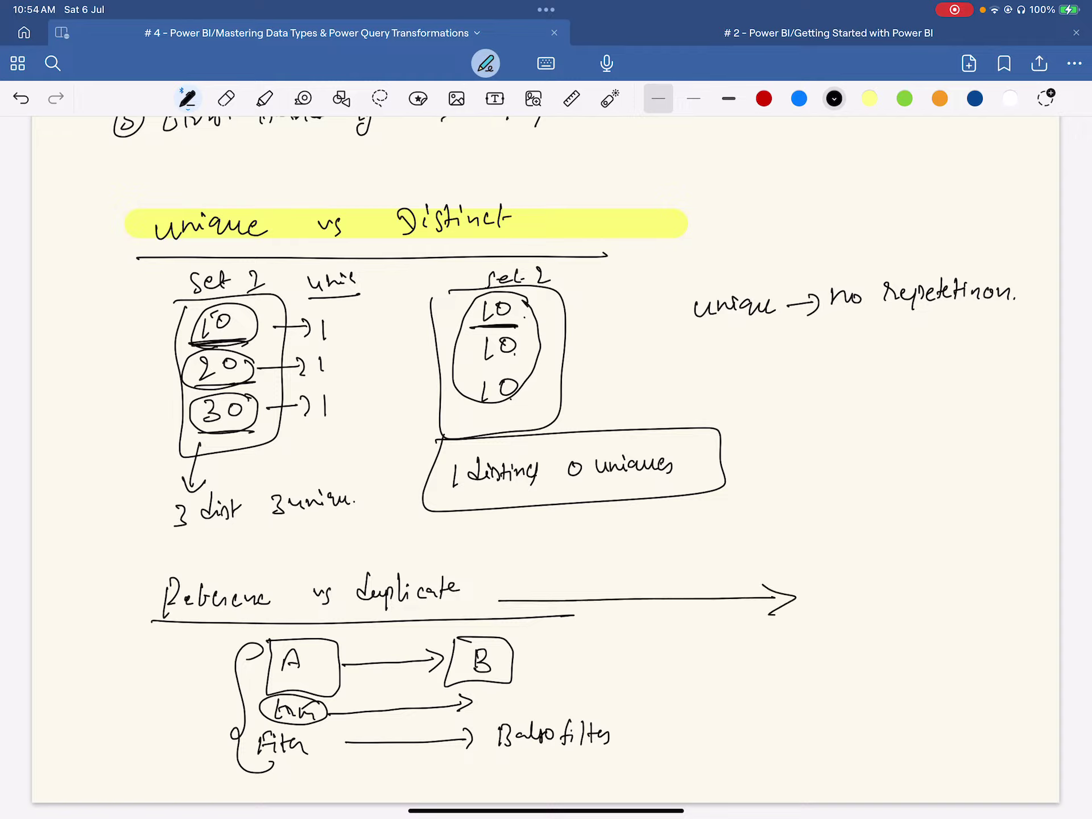
mouse_move(880, 612)
left_mouse_down()
mouse_move(898, 608)
mouse_move(869, 615)
left_mouse_up()
mouse_move(900, 690)
left_mouse_down()
mouse_move(899, 711)
mouse_move(924, 718)
mouse_move(882, 716)
left_mouse_up()
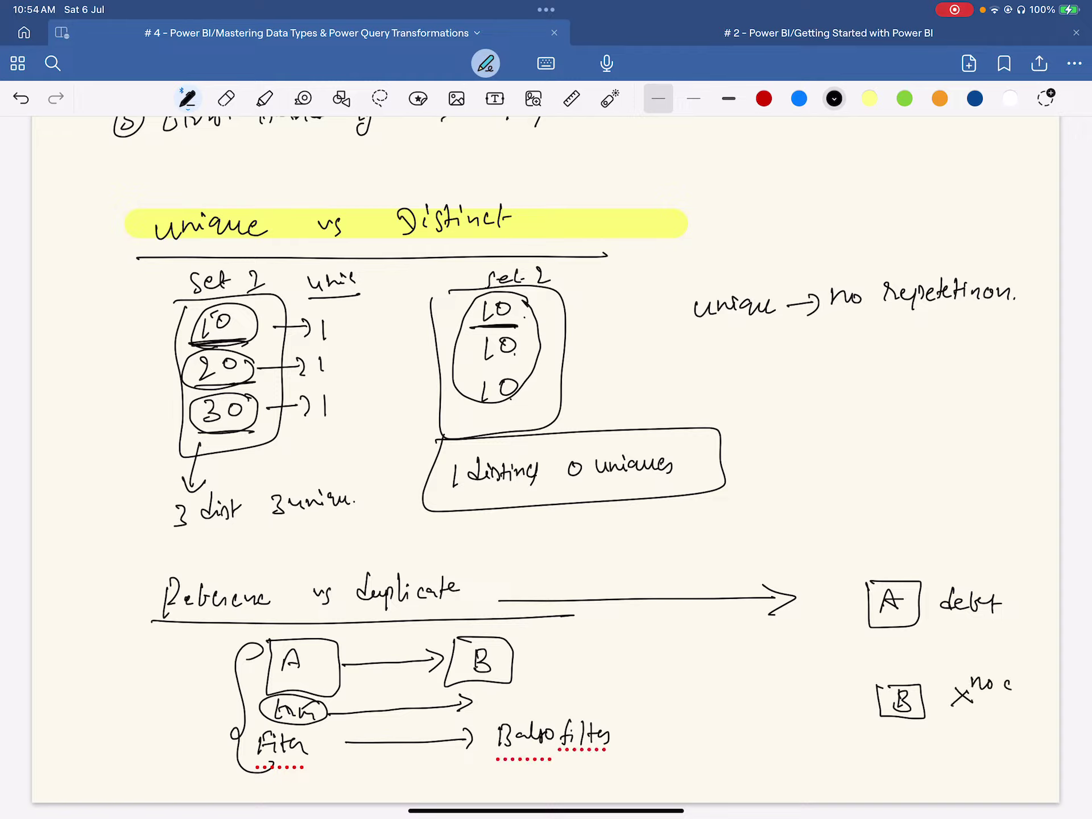
left_click_drag(1012, 680, 1027, 697)
- Switch back to Power Query Editor and close the query management options for Transaction Details
left_click_drag(410, 811, 967, 810)
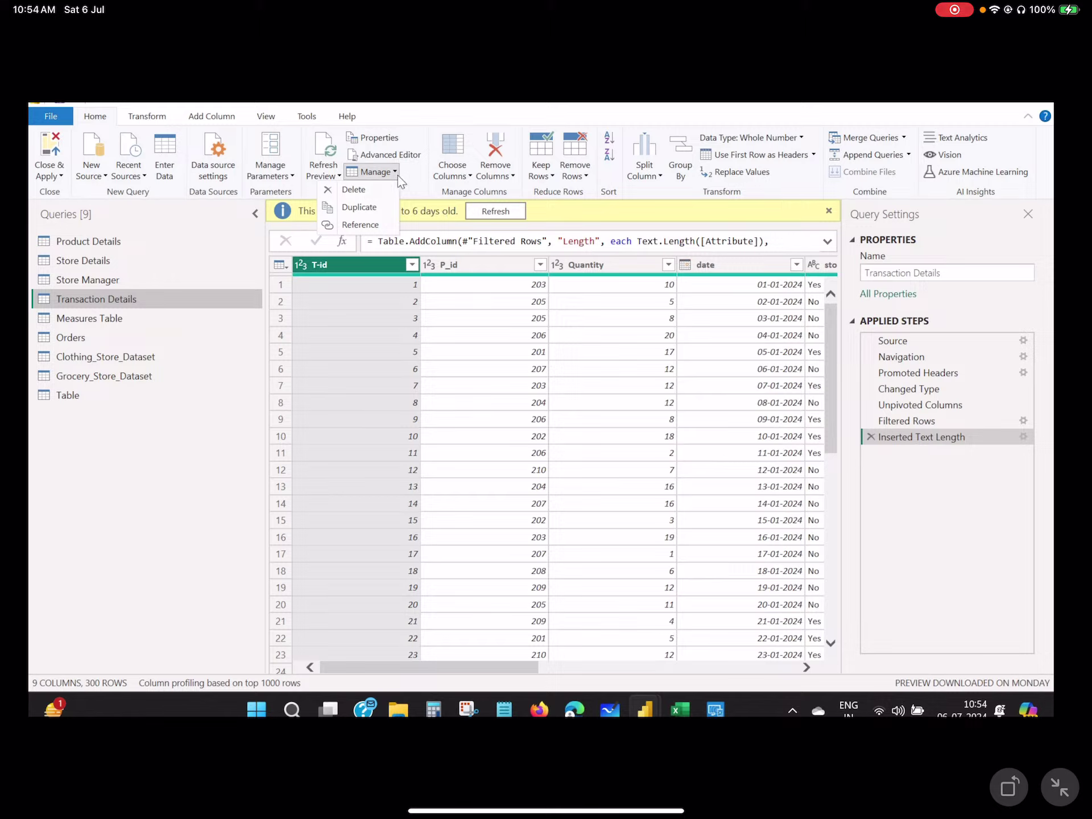
left_click(394, 173)
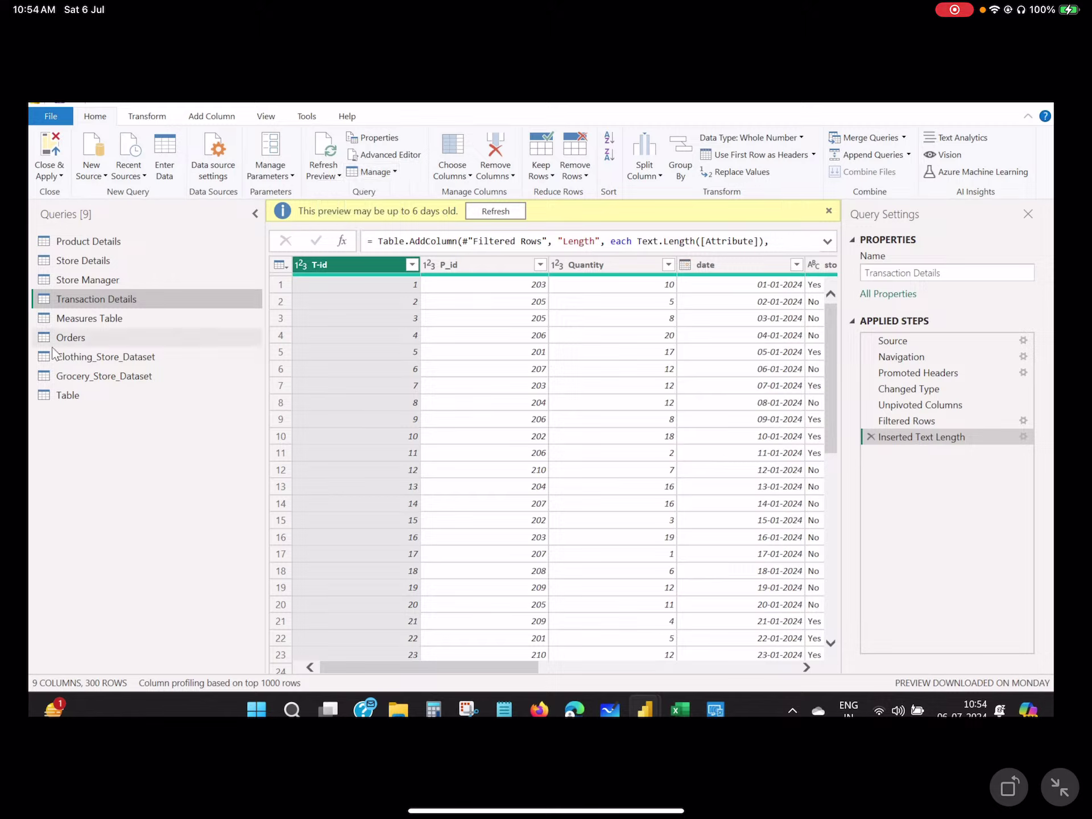
- Duplicate the Transaction Details query and rename the copy Dupli
right_click(97, 302)
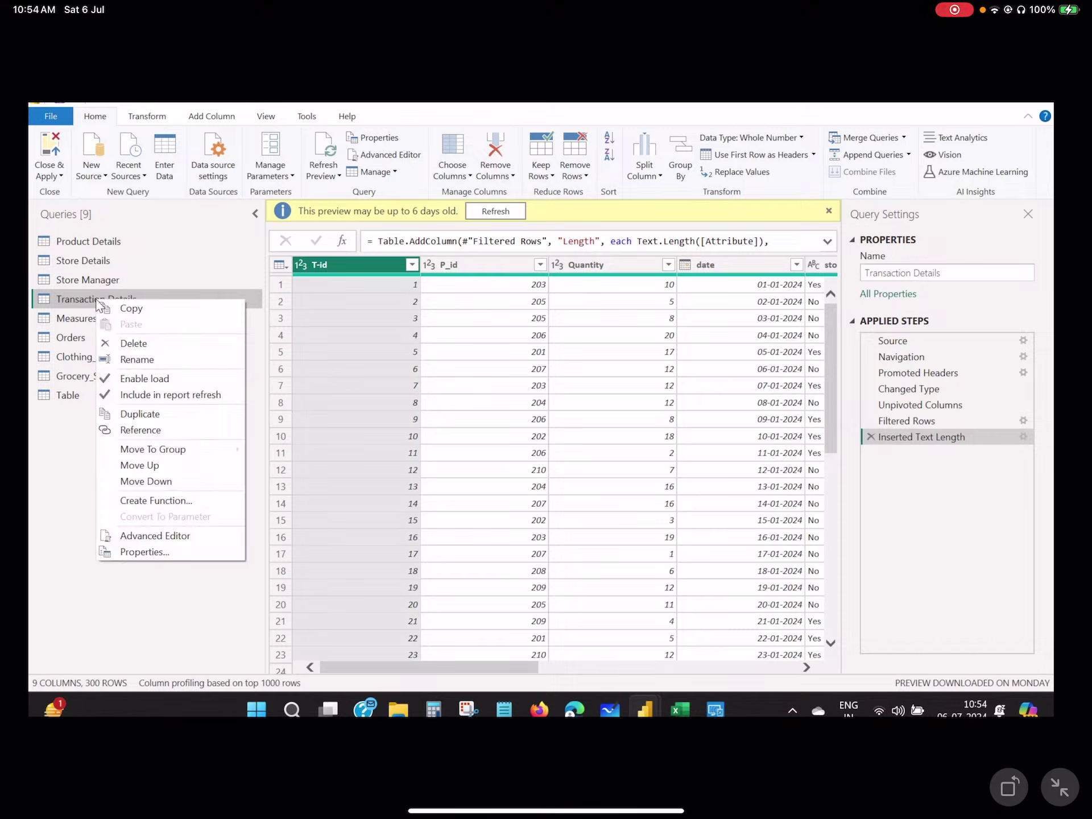
left_click(142, 417)
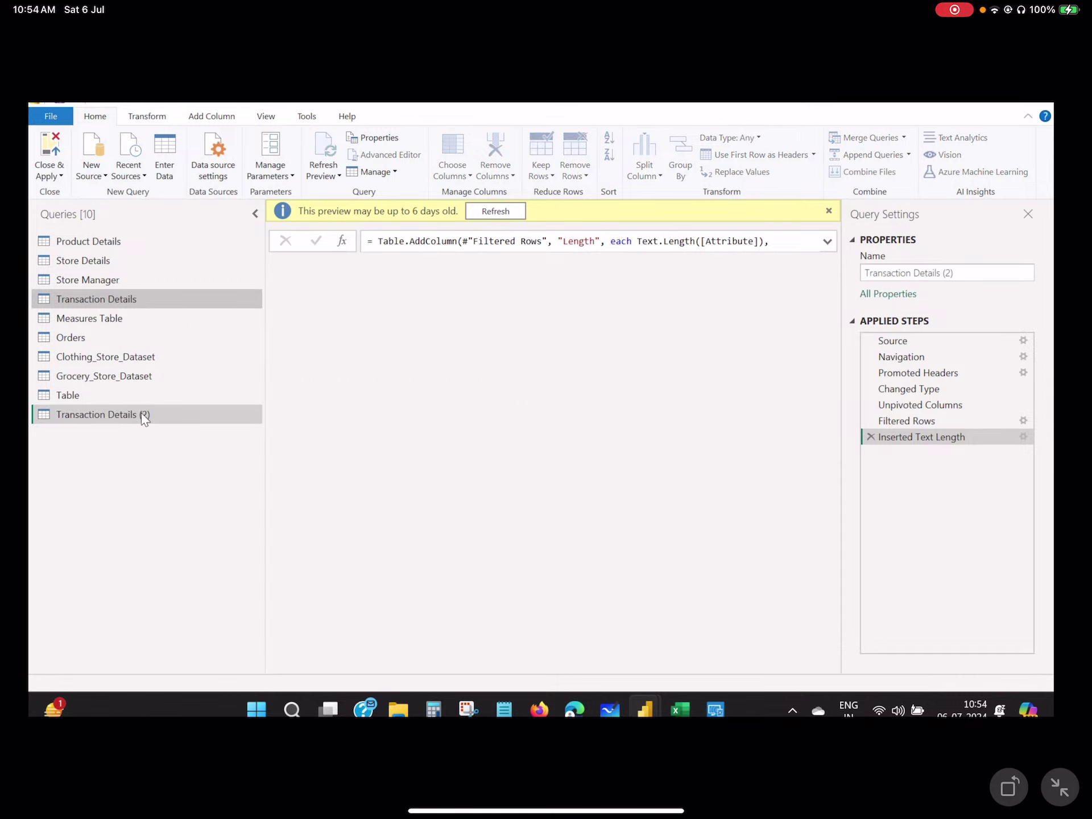
double_click(115, 415)
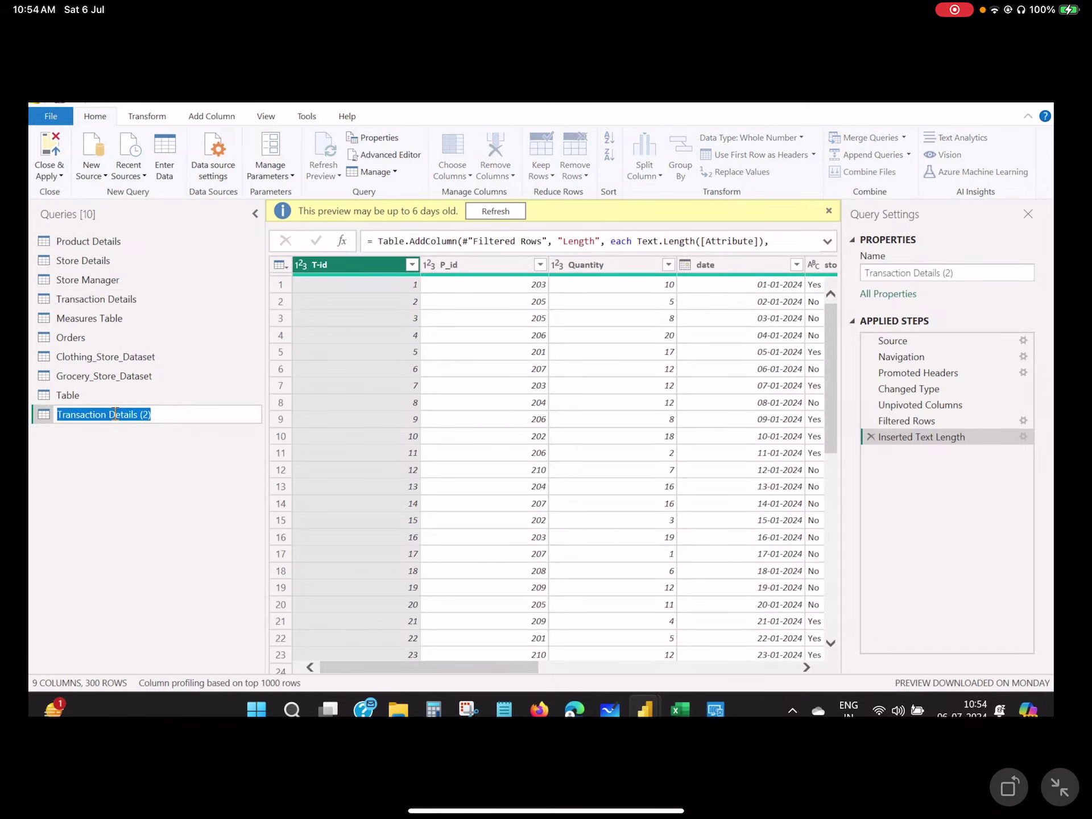
type("Dupli")
key("Return")
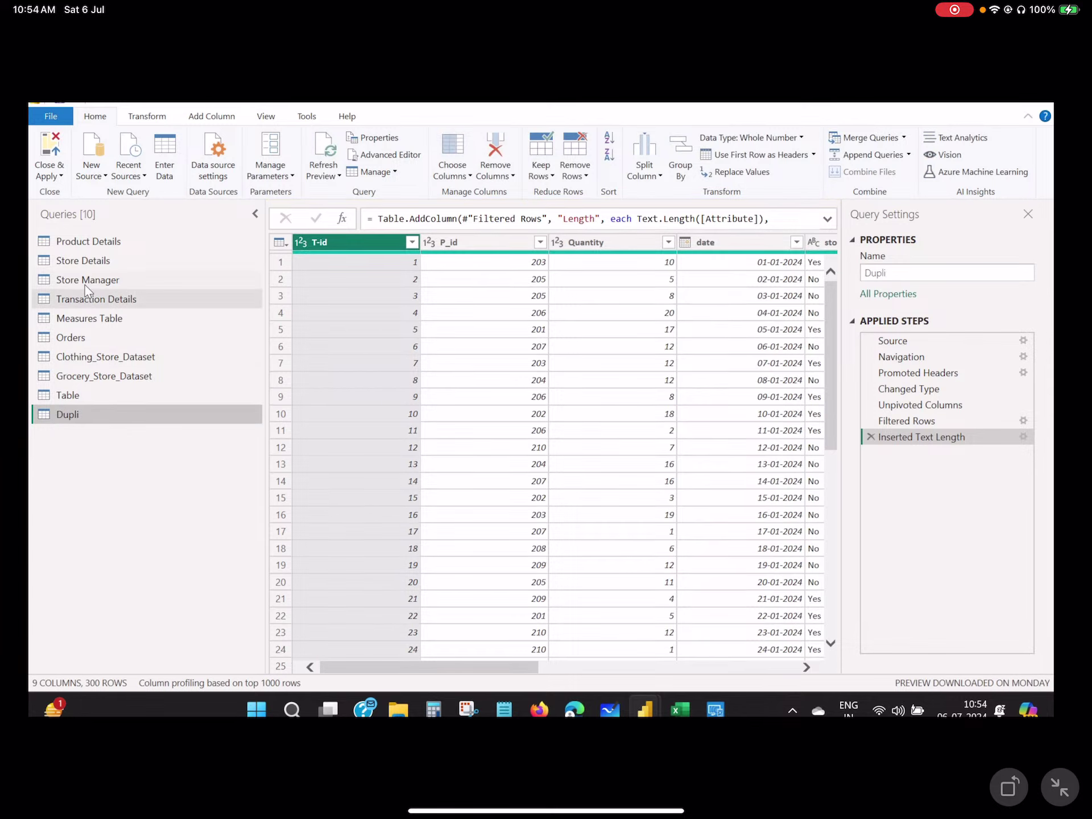
- Create a reference to the Measures Table query and rename it Reference
left_click(90, 302)
right_click(87, 314)
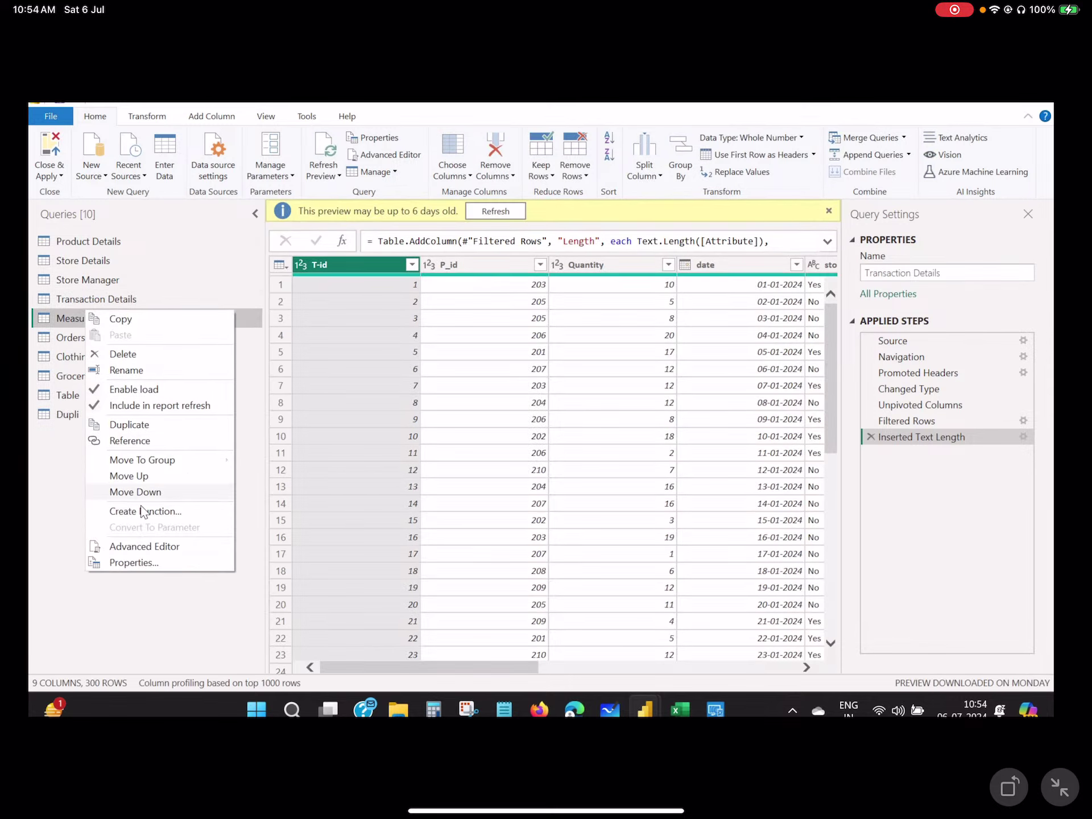
left_click(142, 441)
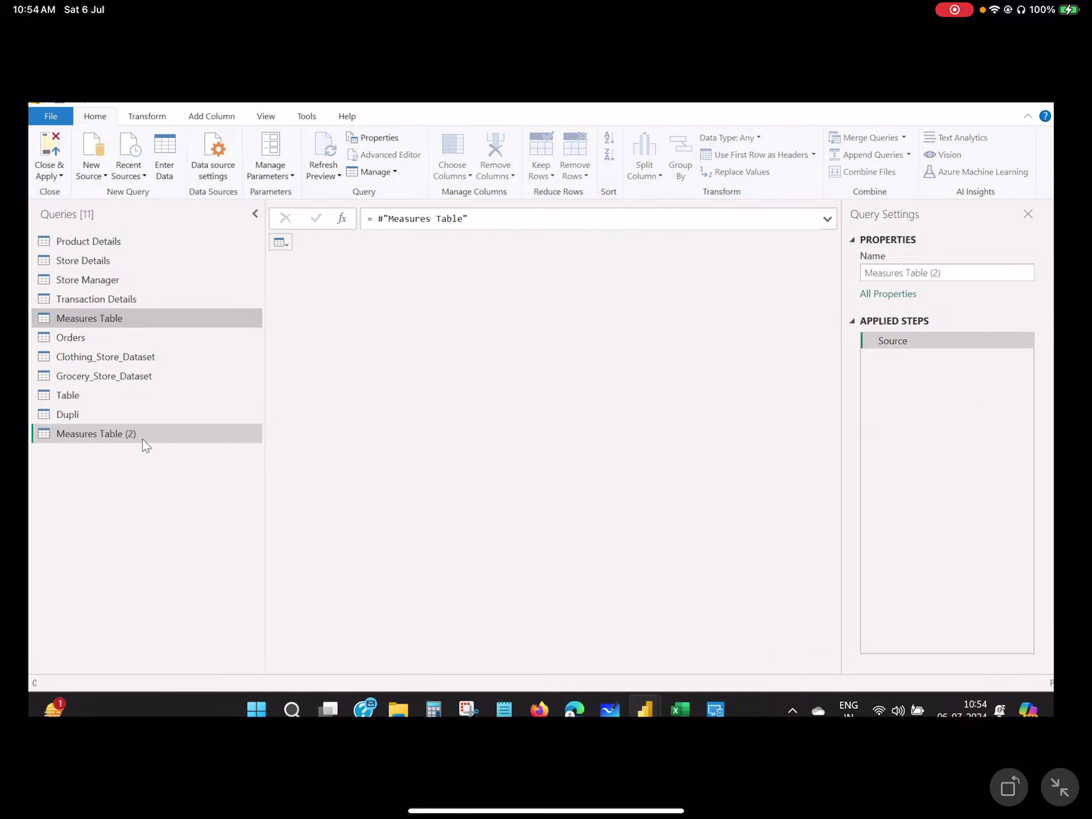
double_click(138, 435)
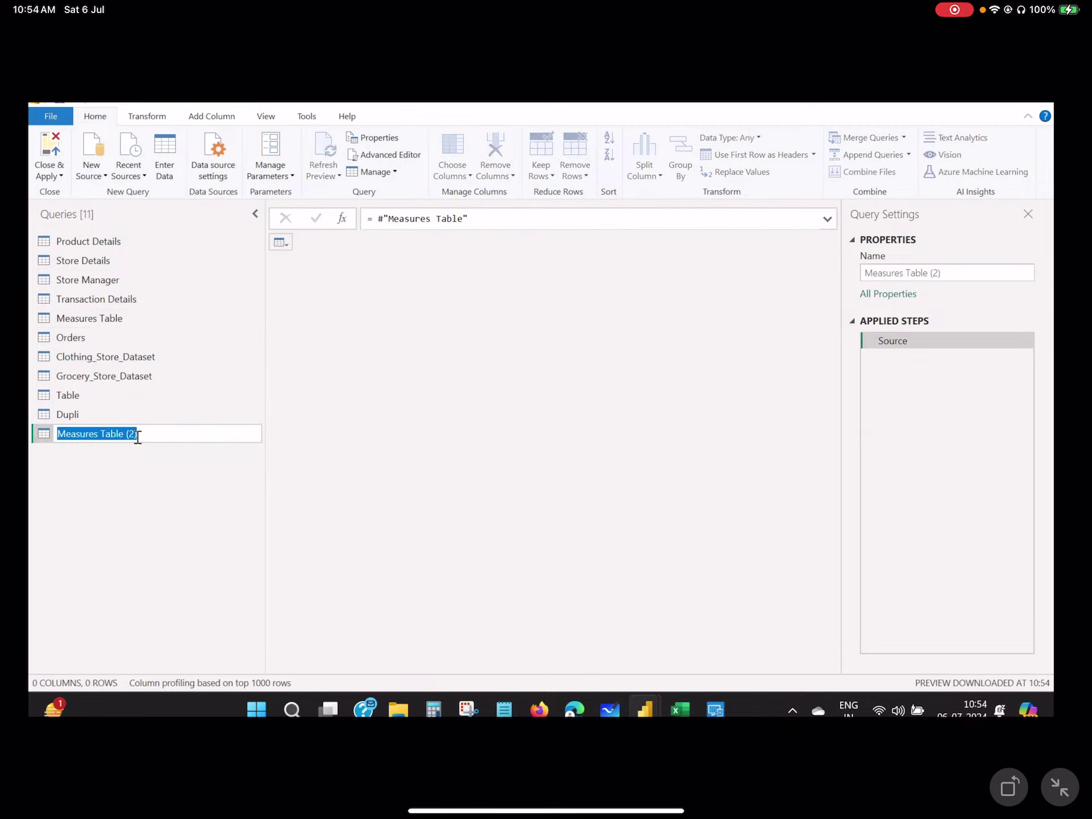
type("Reference")
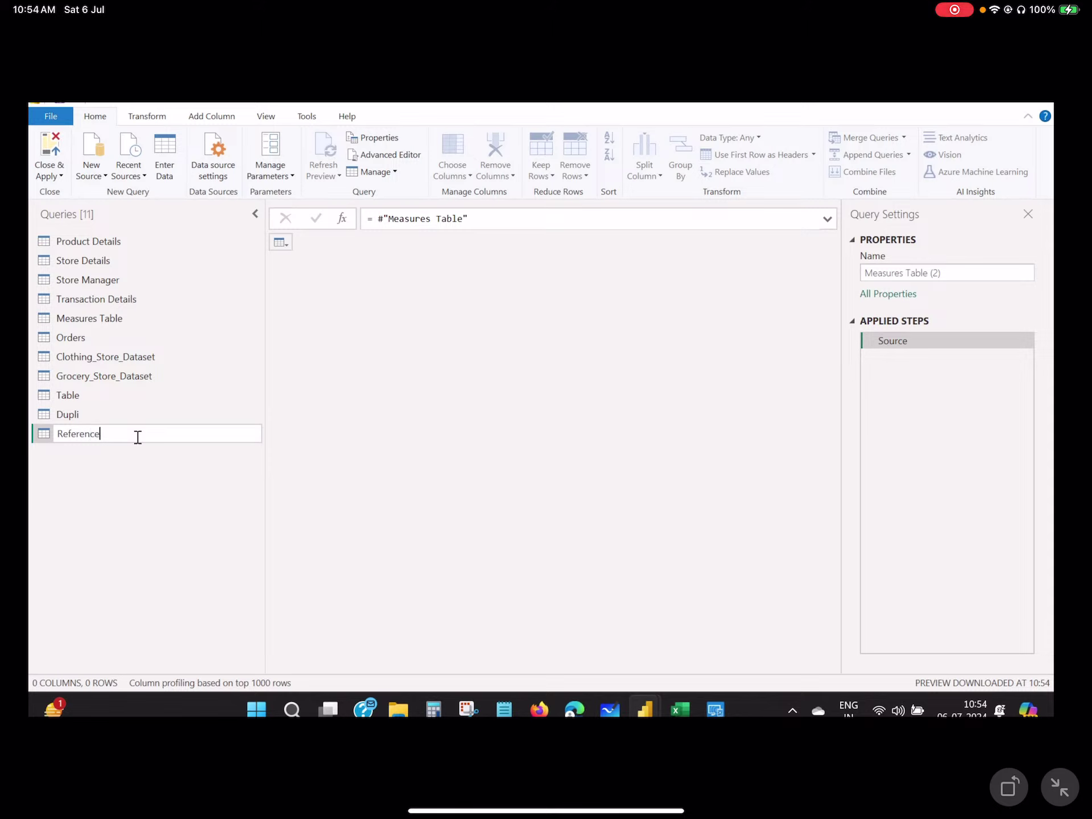
key("Return")
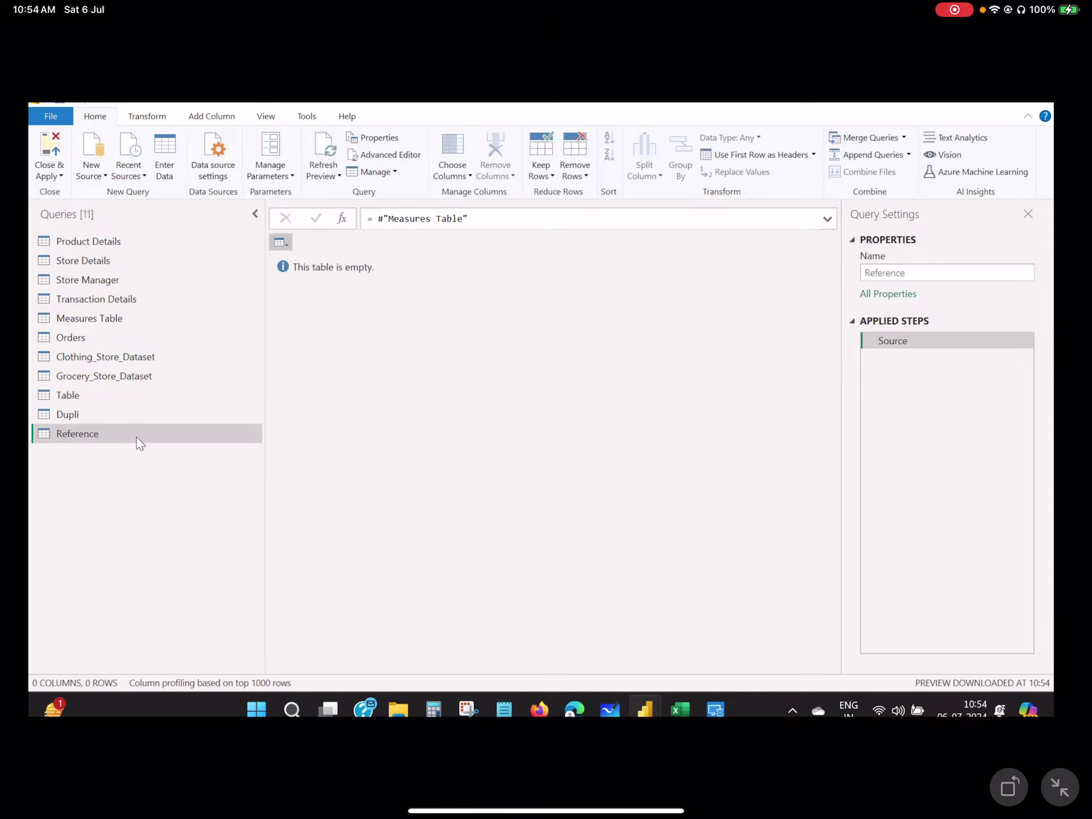
- Remove the T-id column from the Transaction Details query
left_click(110, 299)
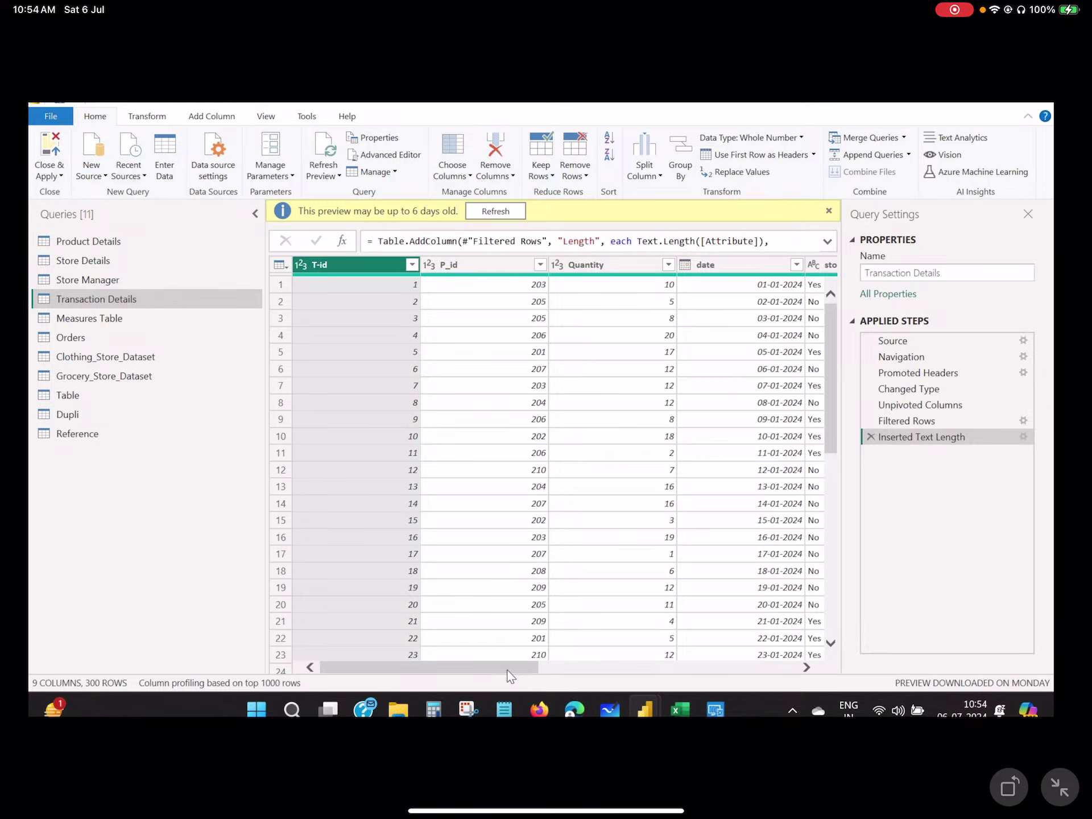
right_click(367, 266)
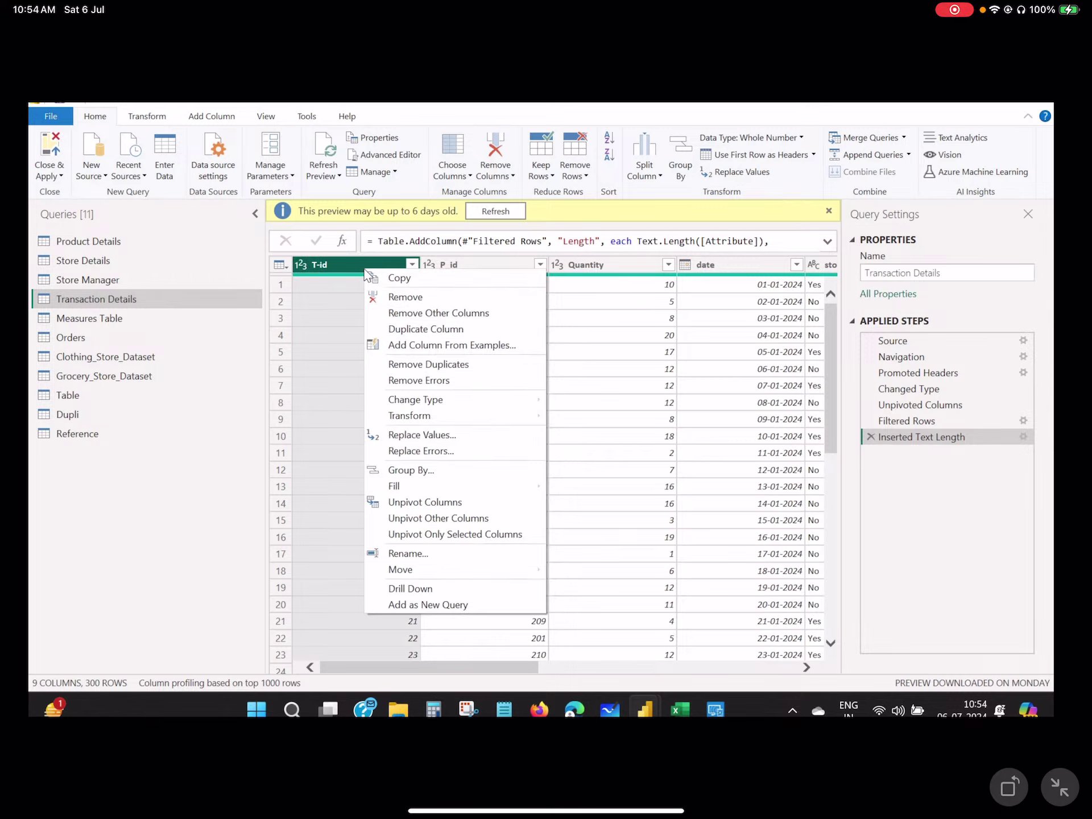
left_click(401, 296)
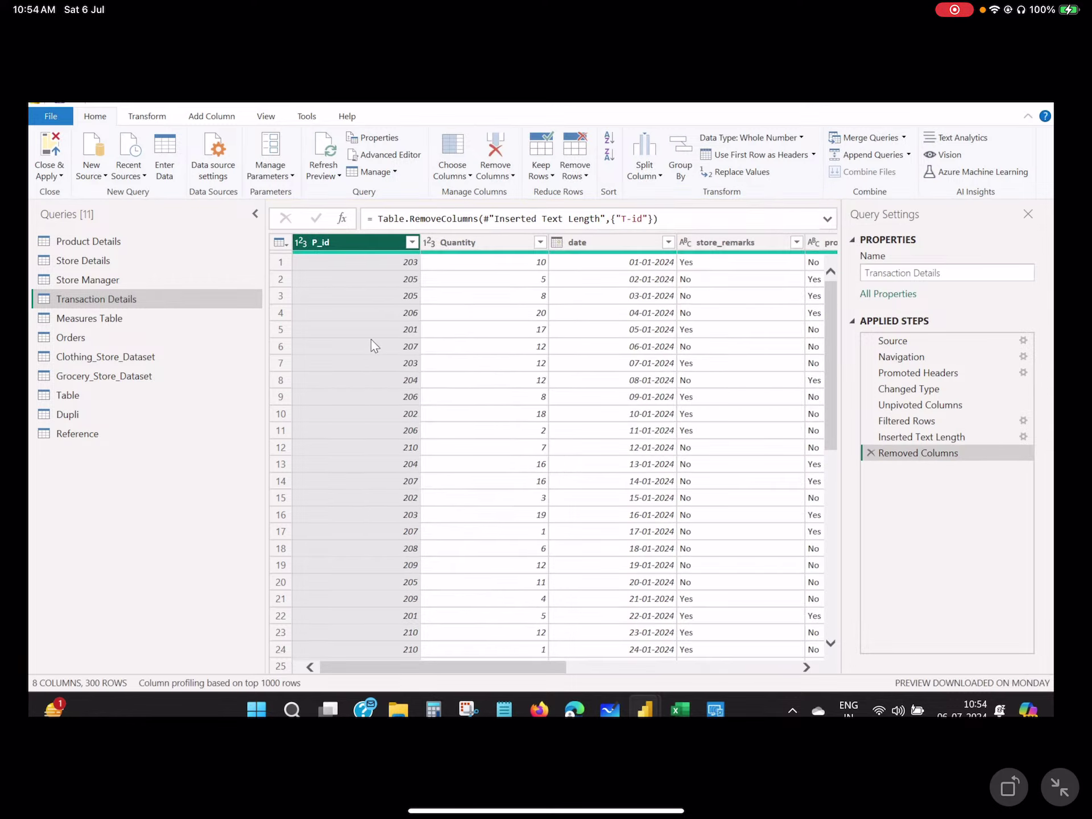
- Examine the Reference query for any effect of the column removal in Transaction Details
left_click(129, 435)
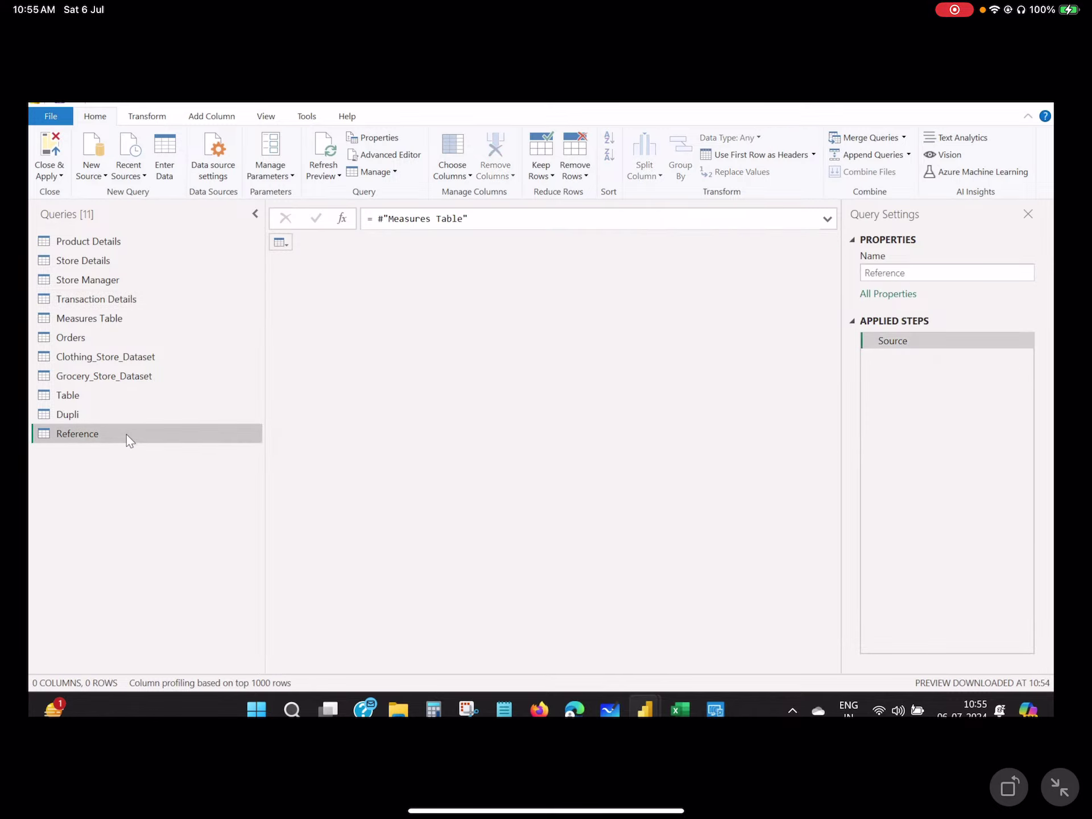
left_click(279, 243)
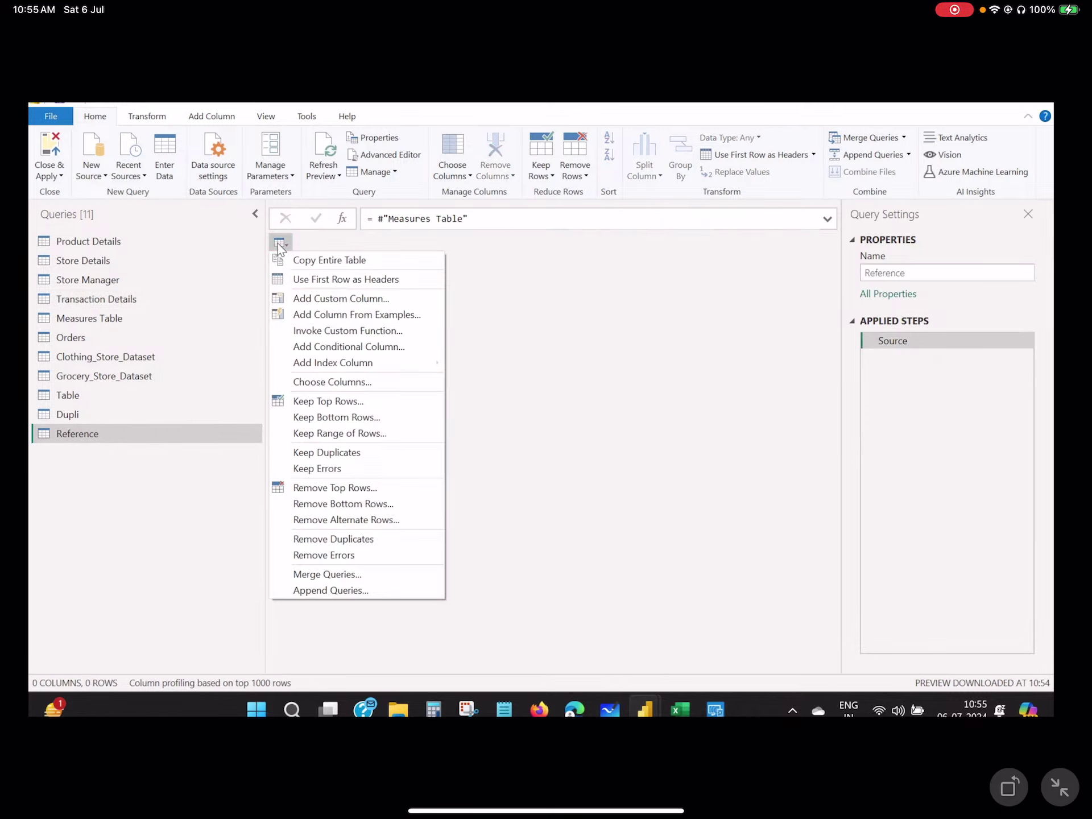
left_click(278, 243)
left_click(279, 243)
left_click(70, 436)
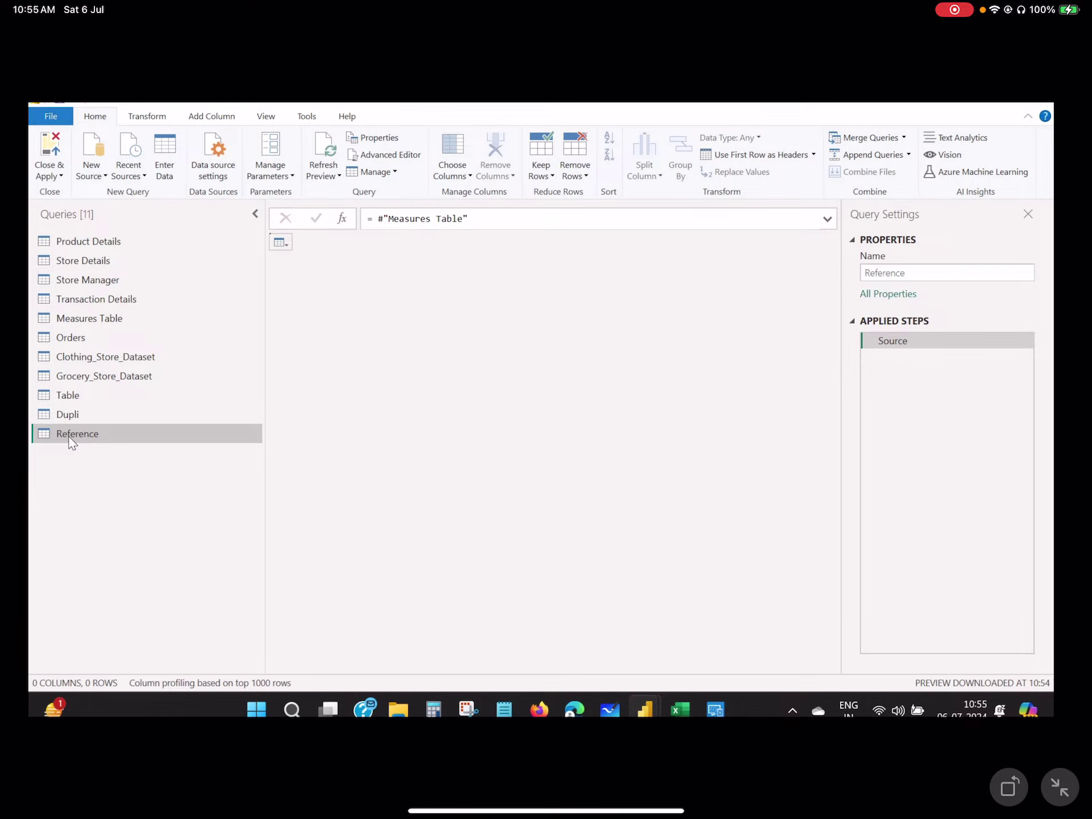
- Delete the Removed Columns step from Transaction Details and filter its P_id column to keep only 201
left_click(96, 299)
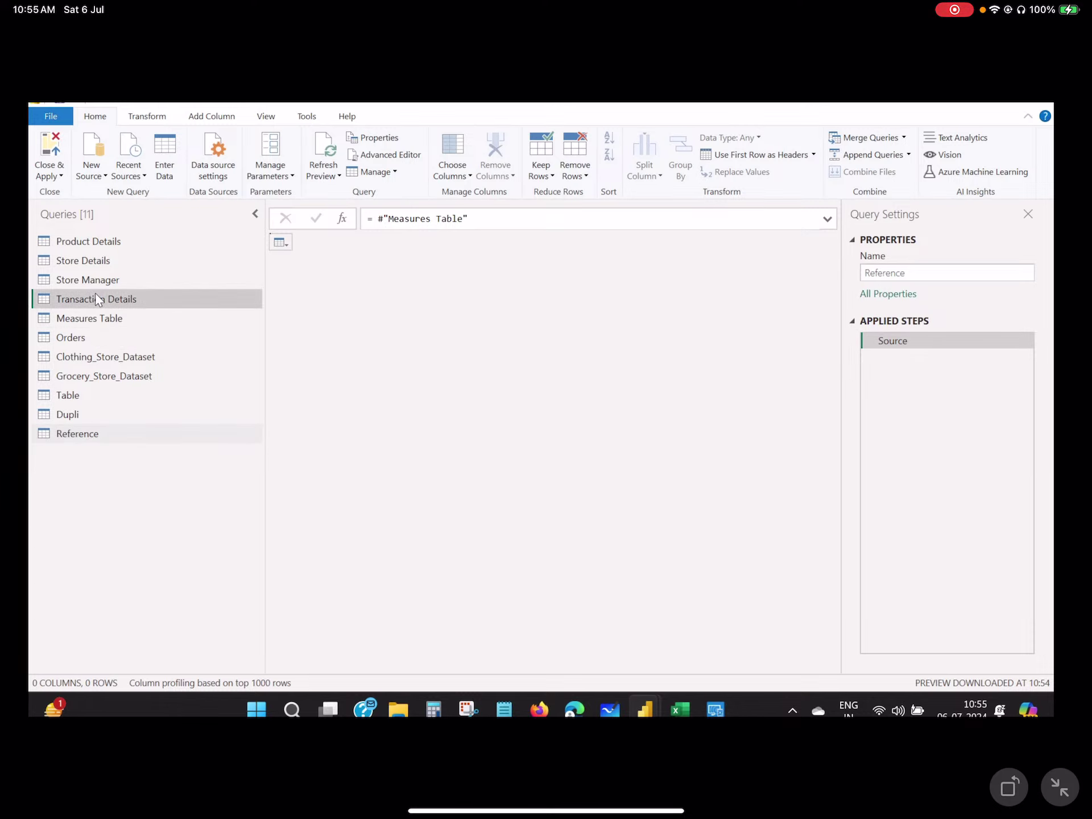
left_click(868, 452)
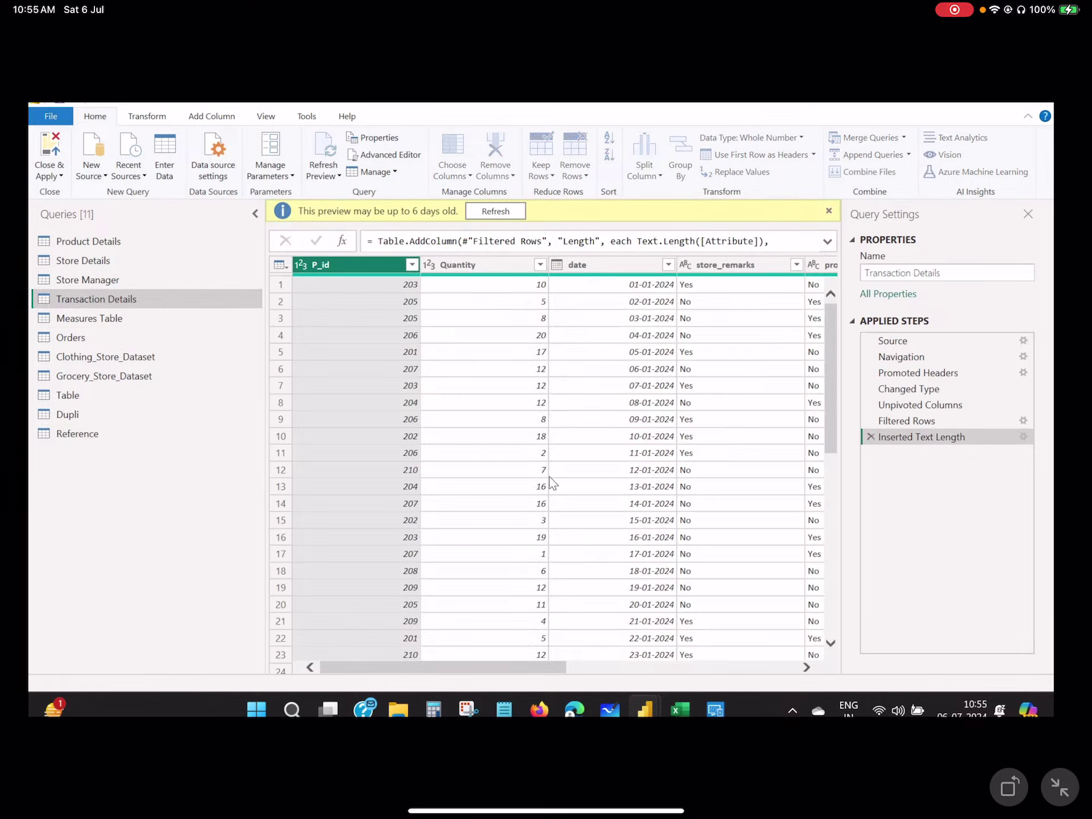
left_click_drag(464, 674, 470, 674)
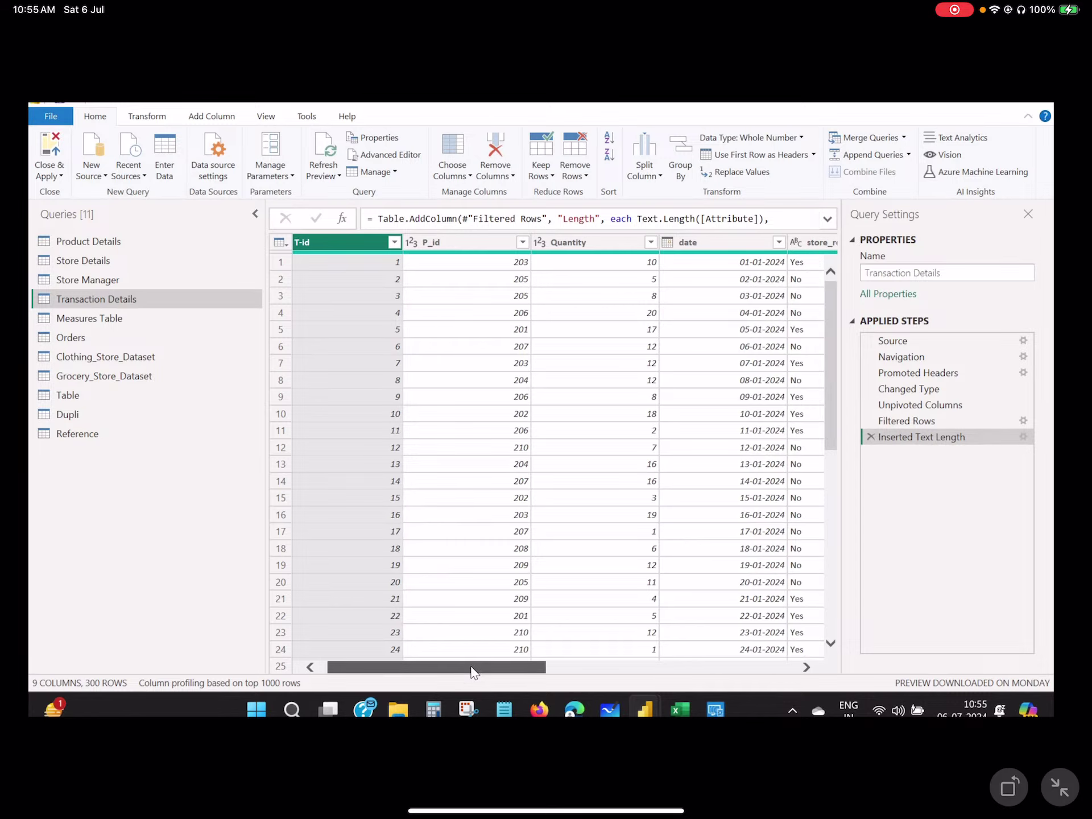
left_click(522, 242)
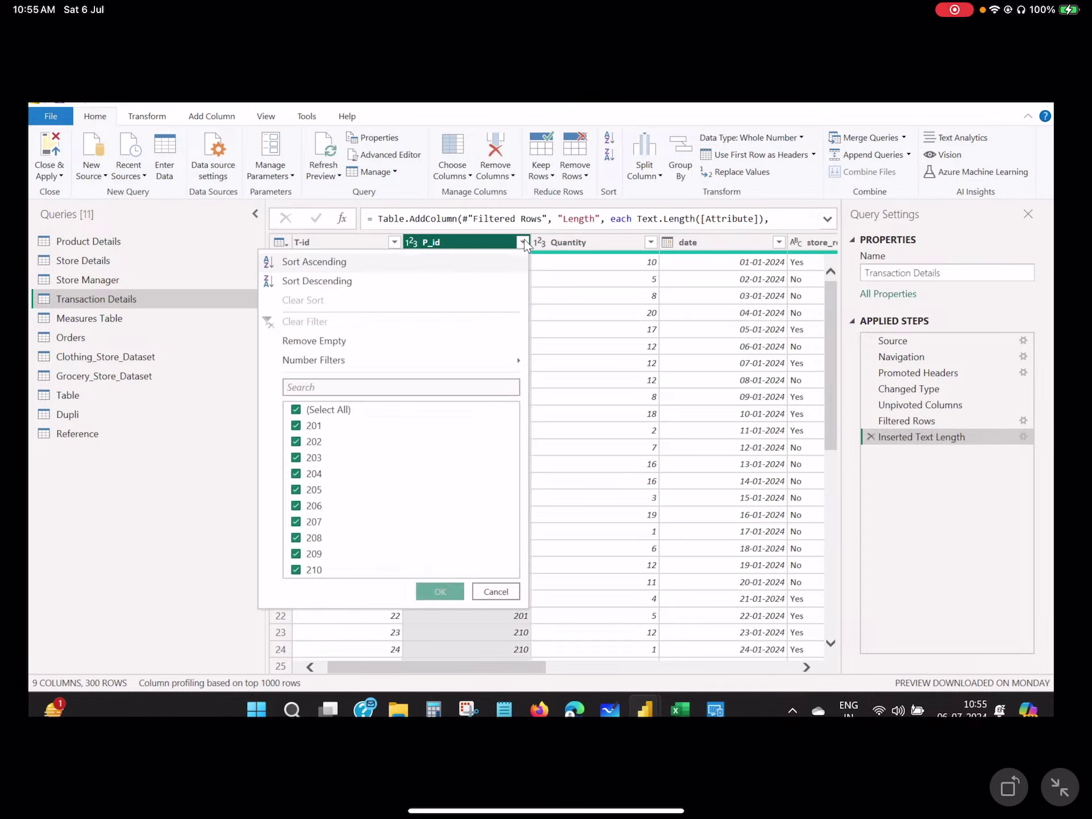
left_click(302, 411)
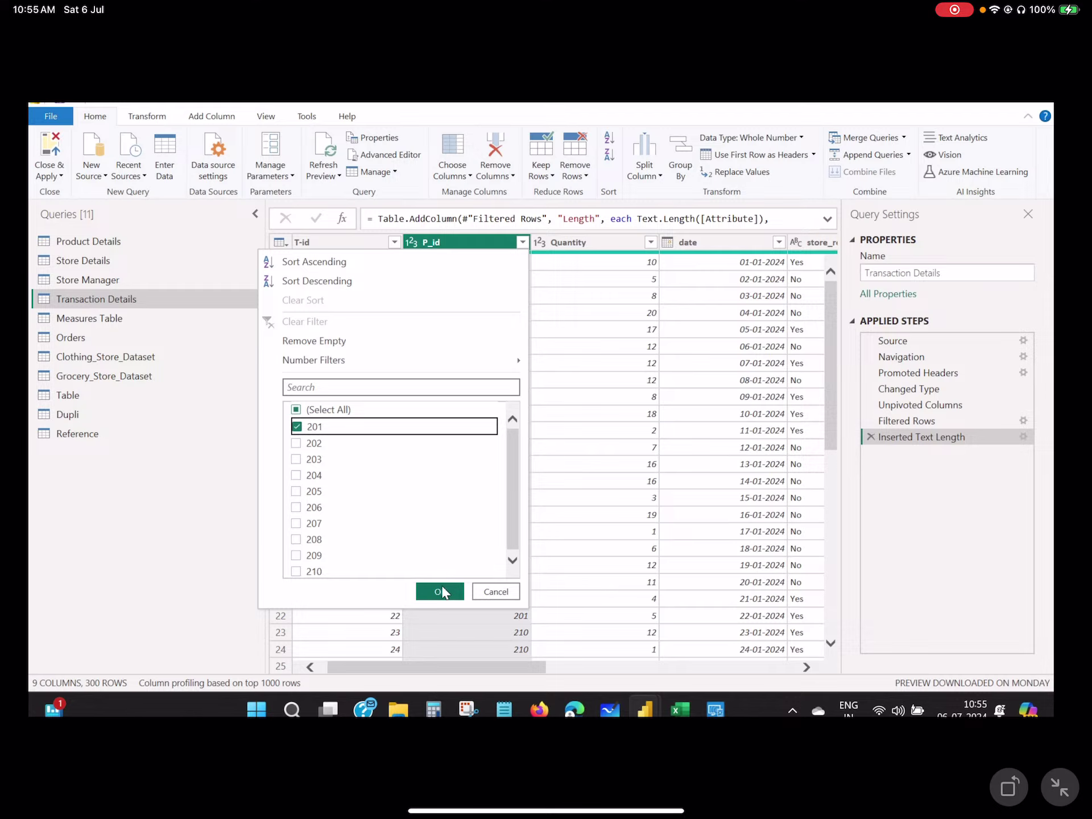
left_click(443, 592)
- Examine the Reference query's table and its M code in the Advanced Editor to see which source it uses
left_click(98, 434)
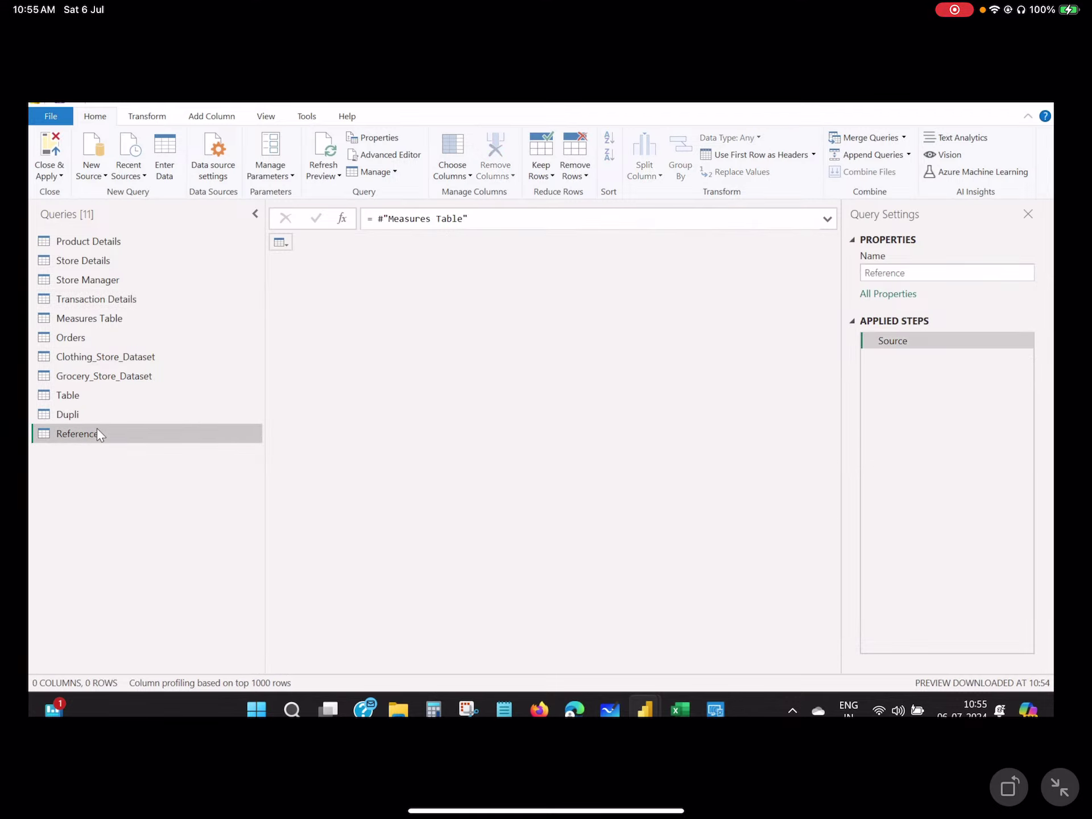
left_click(280, 242)
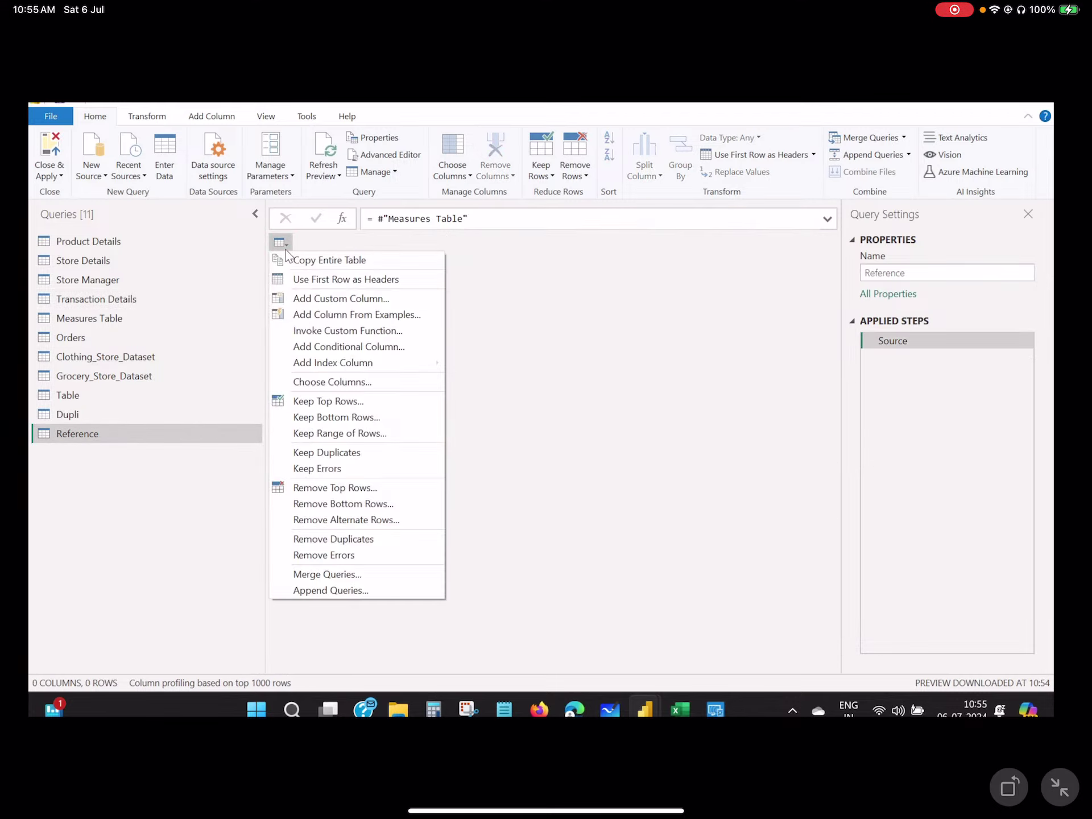
left_click(280, 243)
left_click(279, 242)
left_click(390, 155)
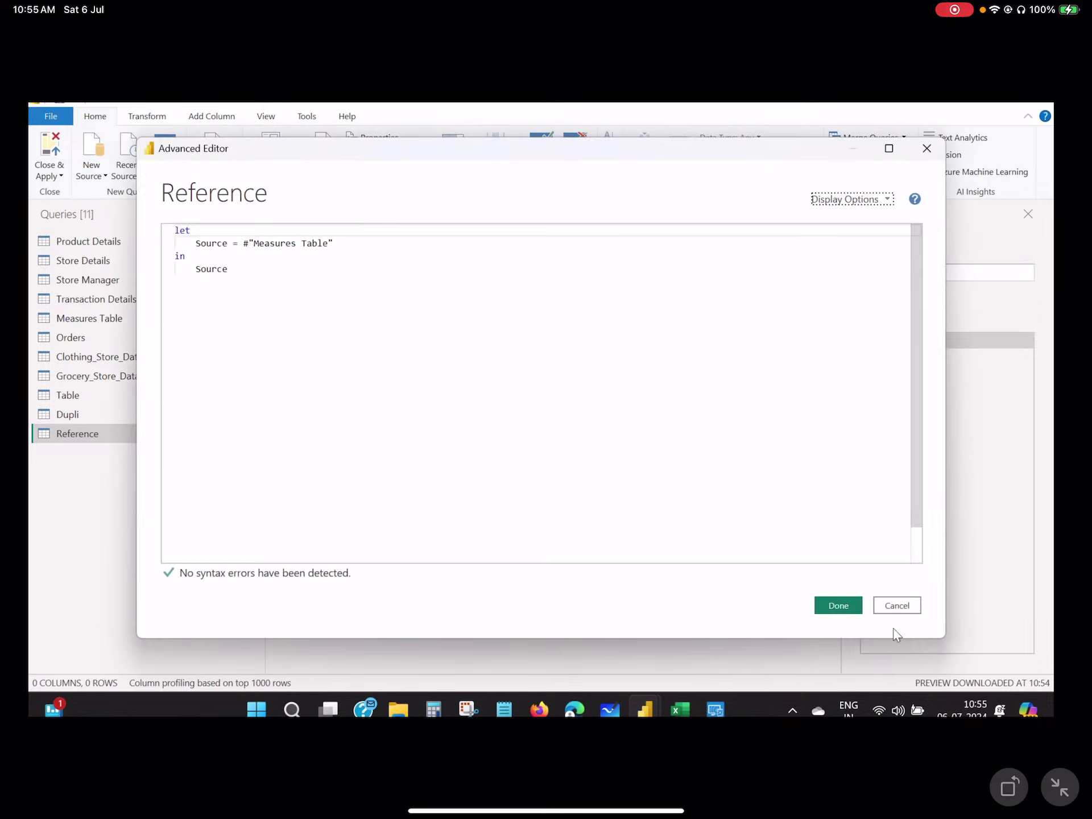
left_click(897, 603)
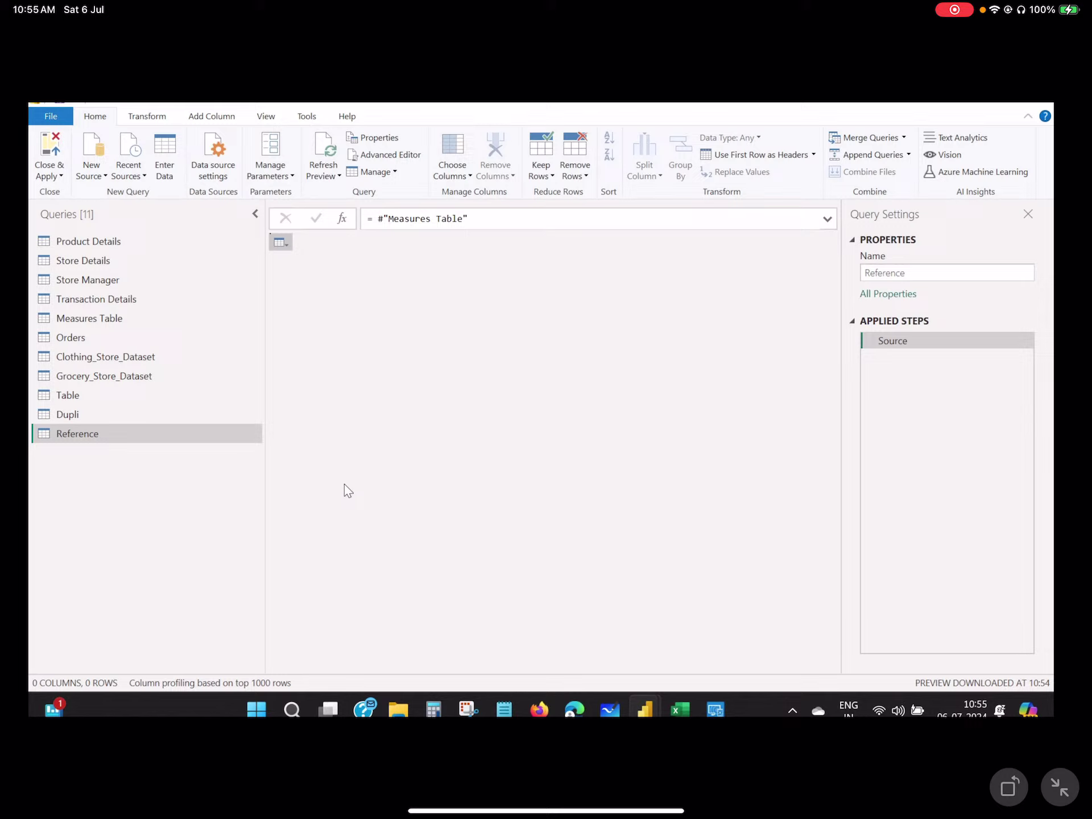
- Delete the Reference query based on Measures Table
right_click(191, 433)
left_click(252, 480)
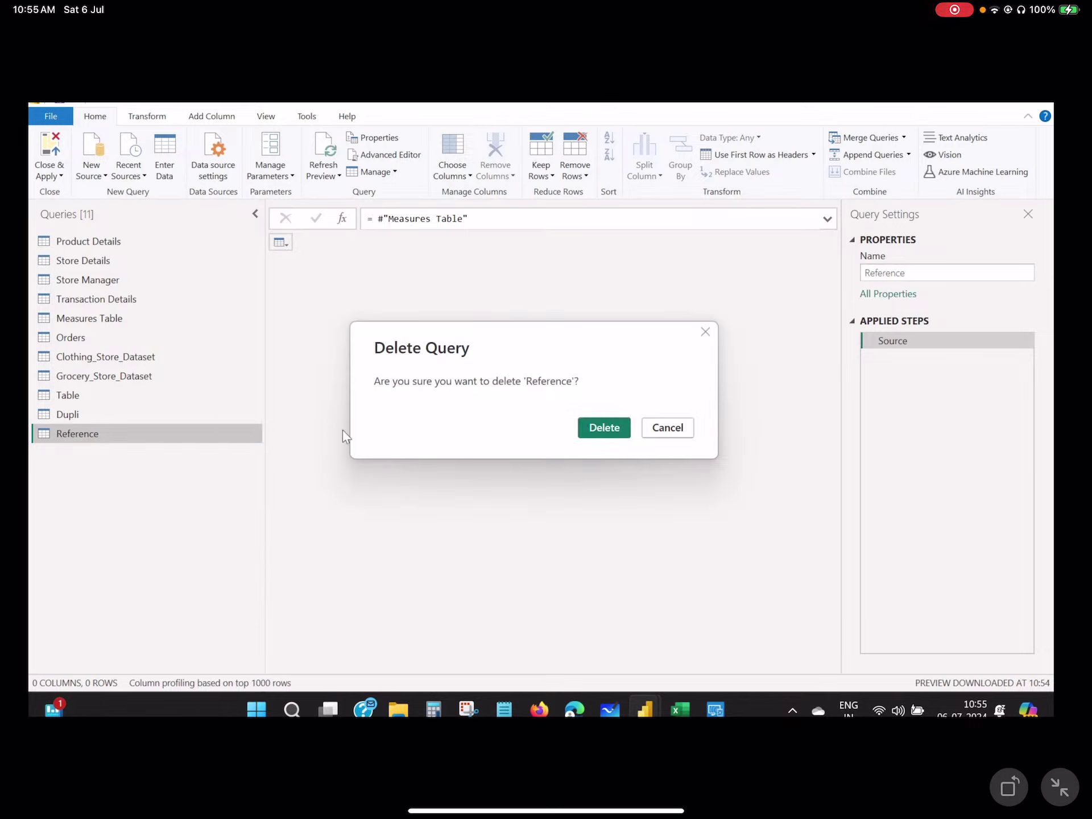
left_click(602, 429)
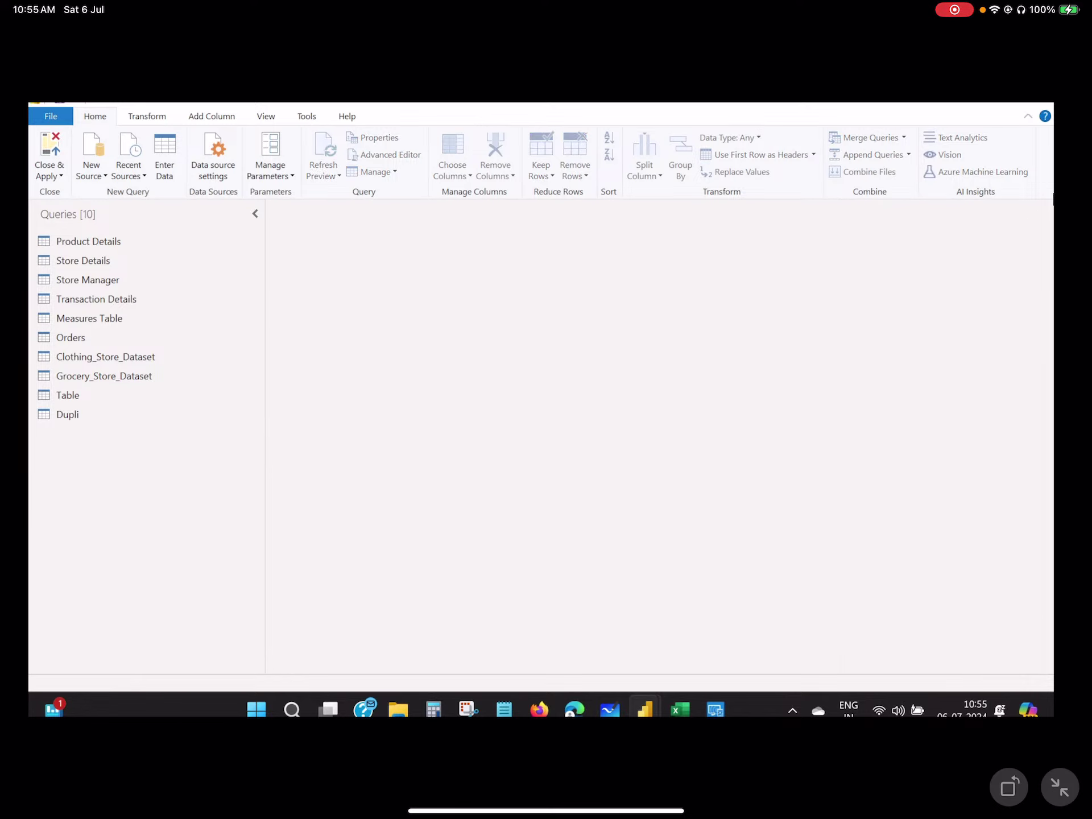
- Create a reference to the Transaction Details query and rename it Reference
left_click(100, 296)
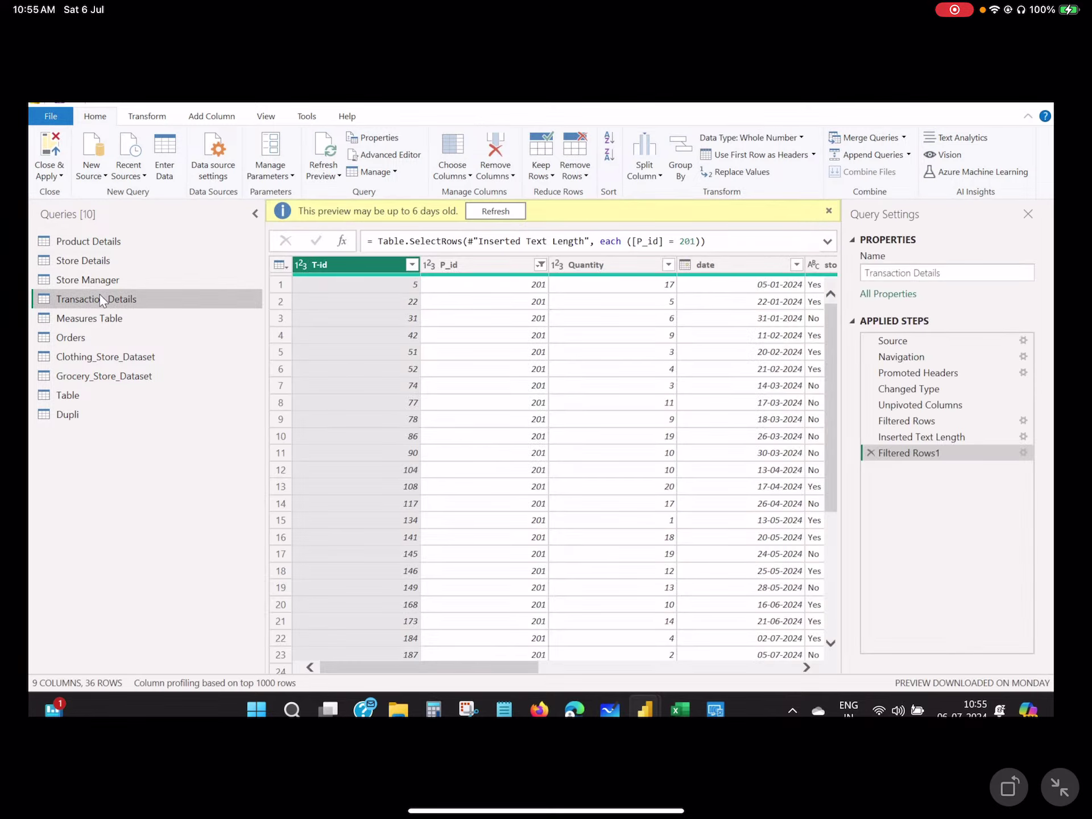
right_click(98, 297)
left_click(146, 429)
double_click(143, 433)
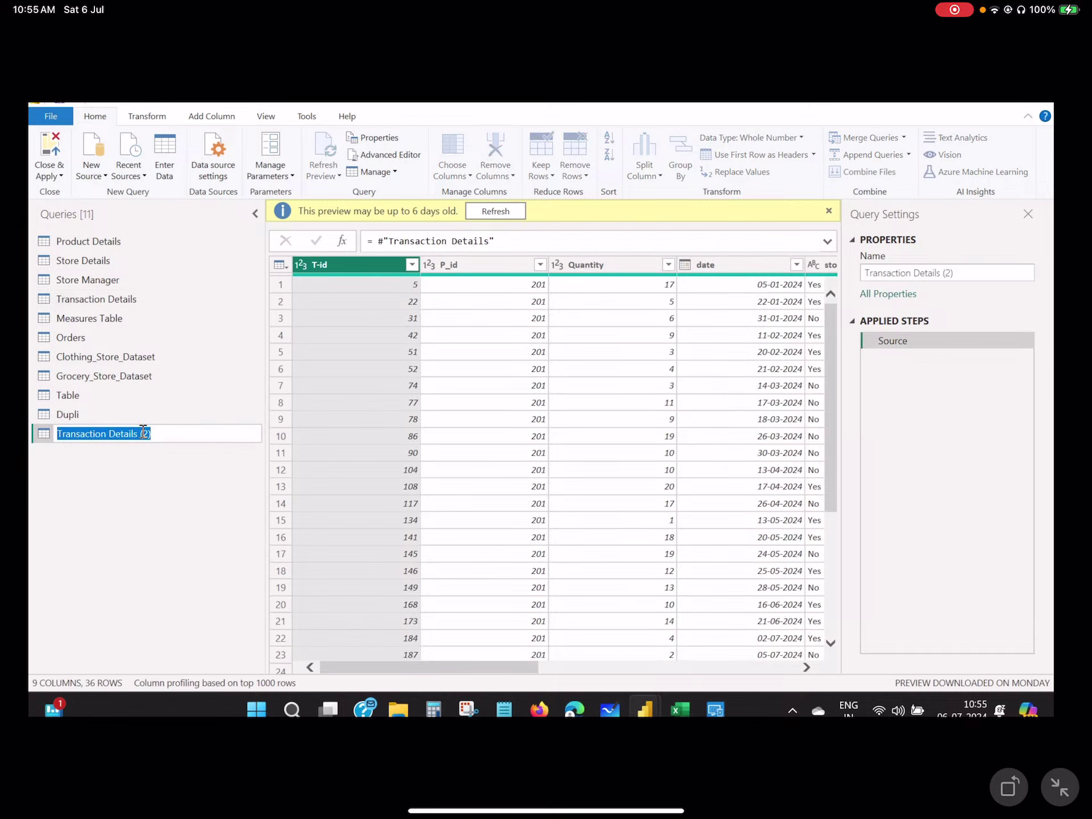
type("Refere")
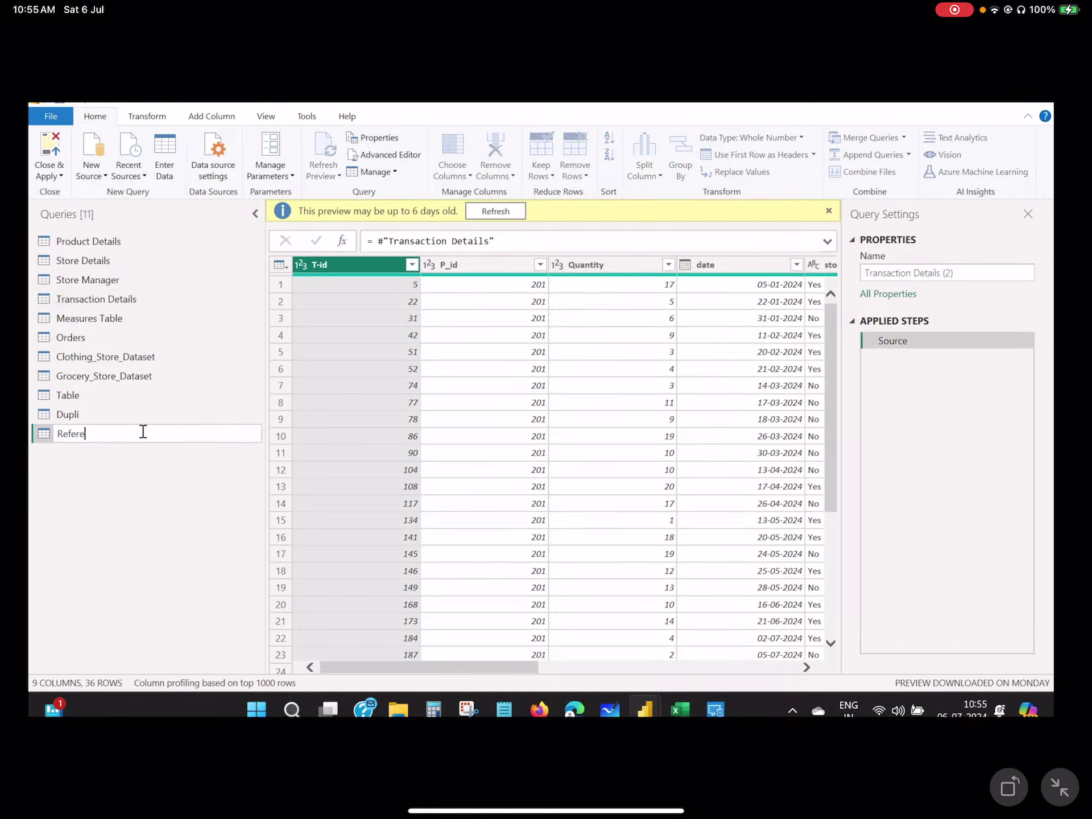
type("nce")
key("Return")
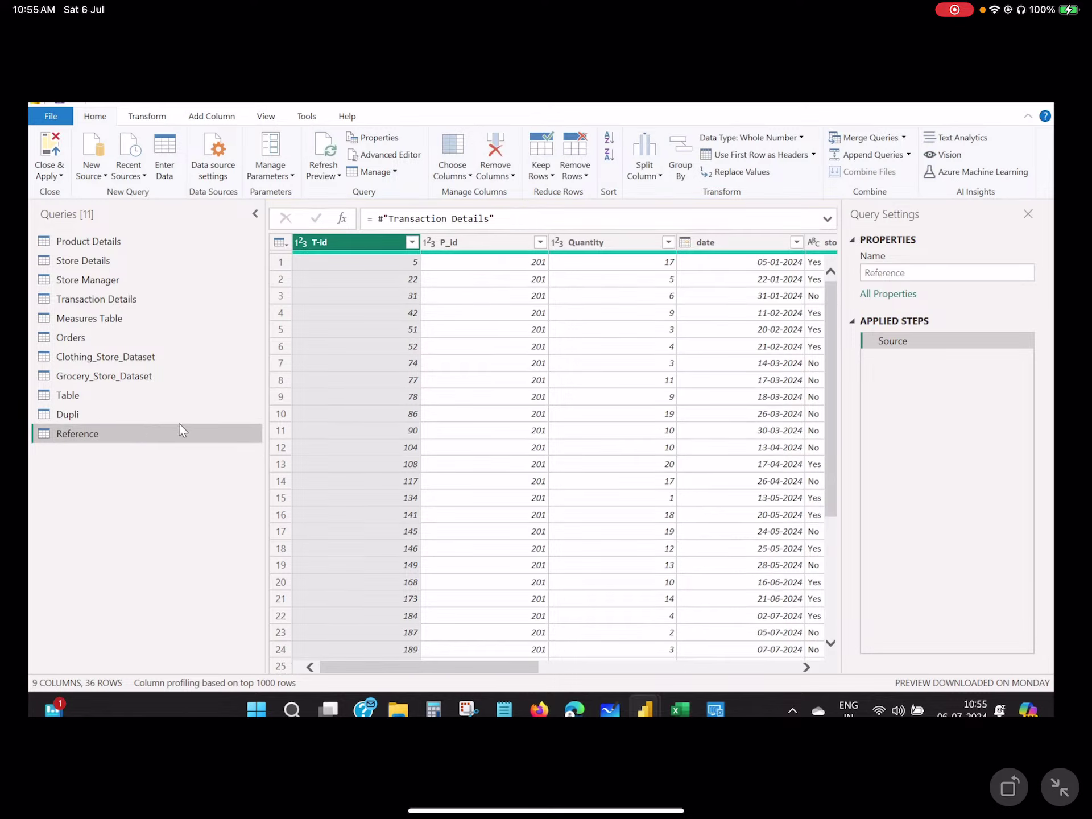
- Delete the Filtered Rows1 step from Transaction Details and check the Reference query's data
left_click(116, 300)
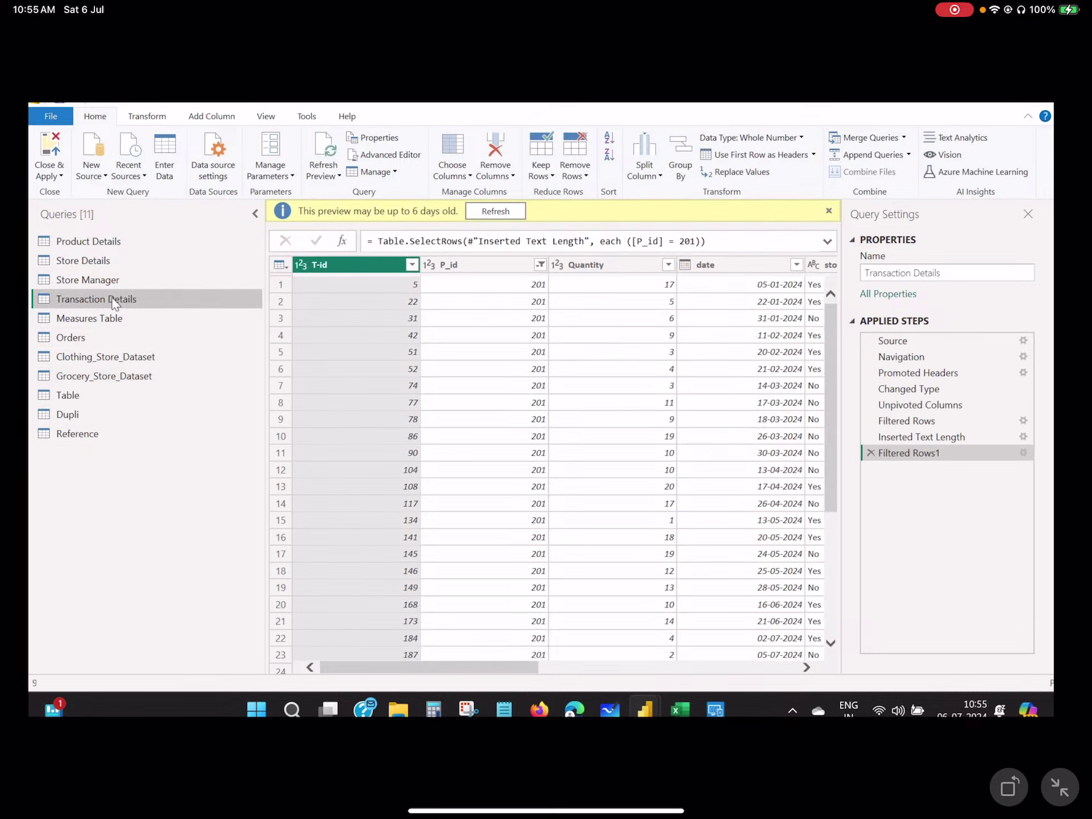
left_click(871, 453)
left_click(98, 438)
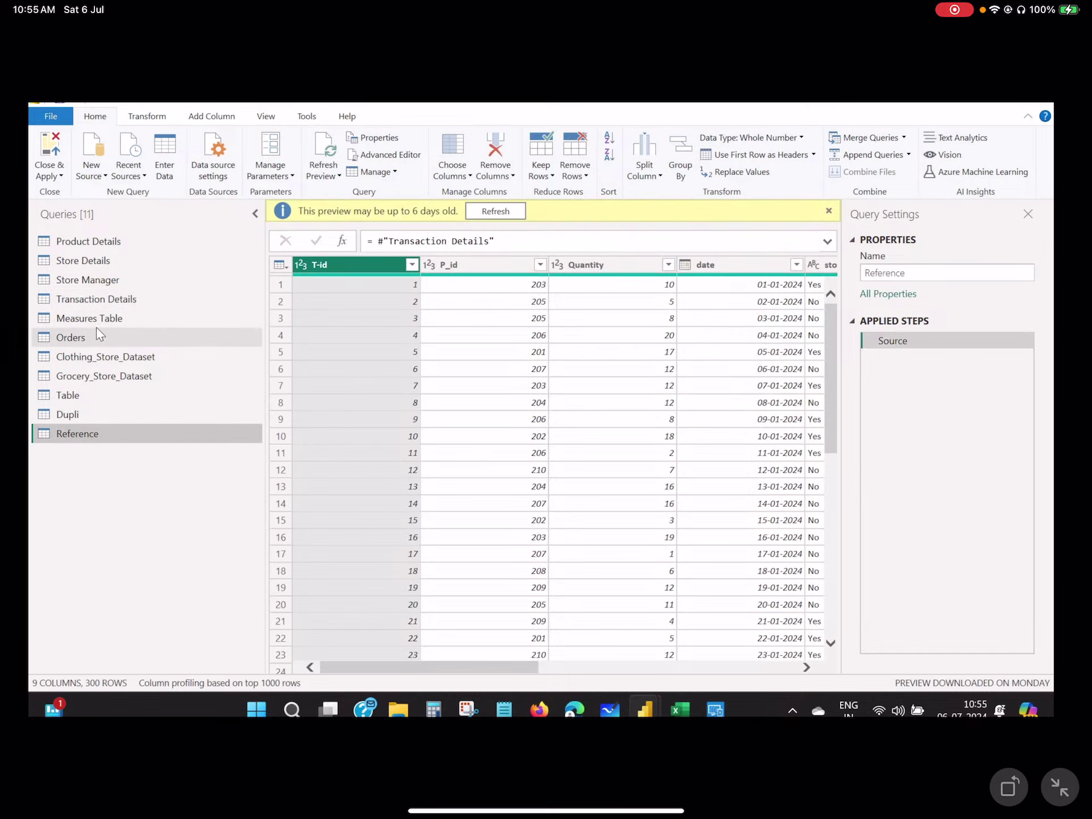
- Filter the P_id column of the Transaction Details query to show only 201
left_click(104, 305)
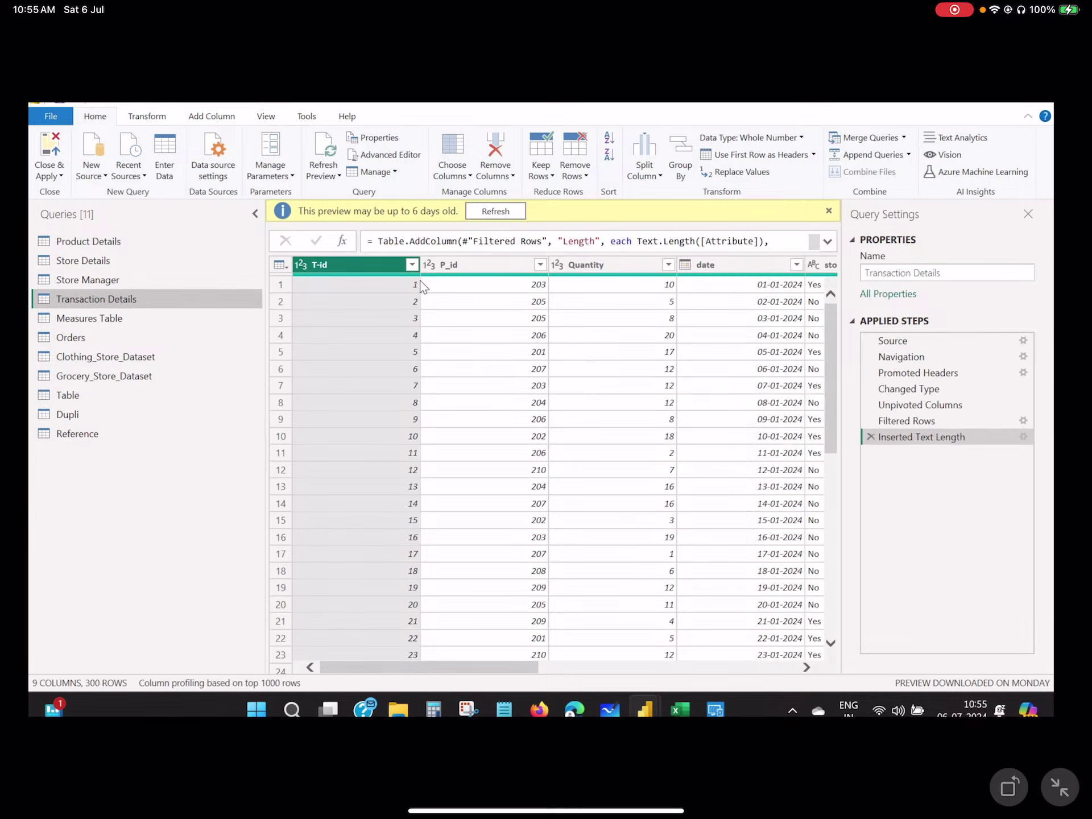
left_click(511, 263)
right_click(515, 264)
left_click(500, 274)
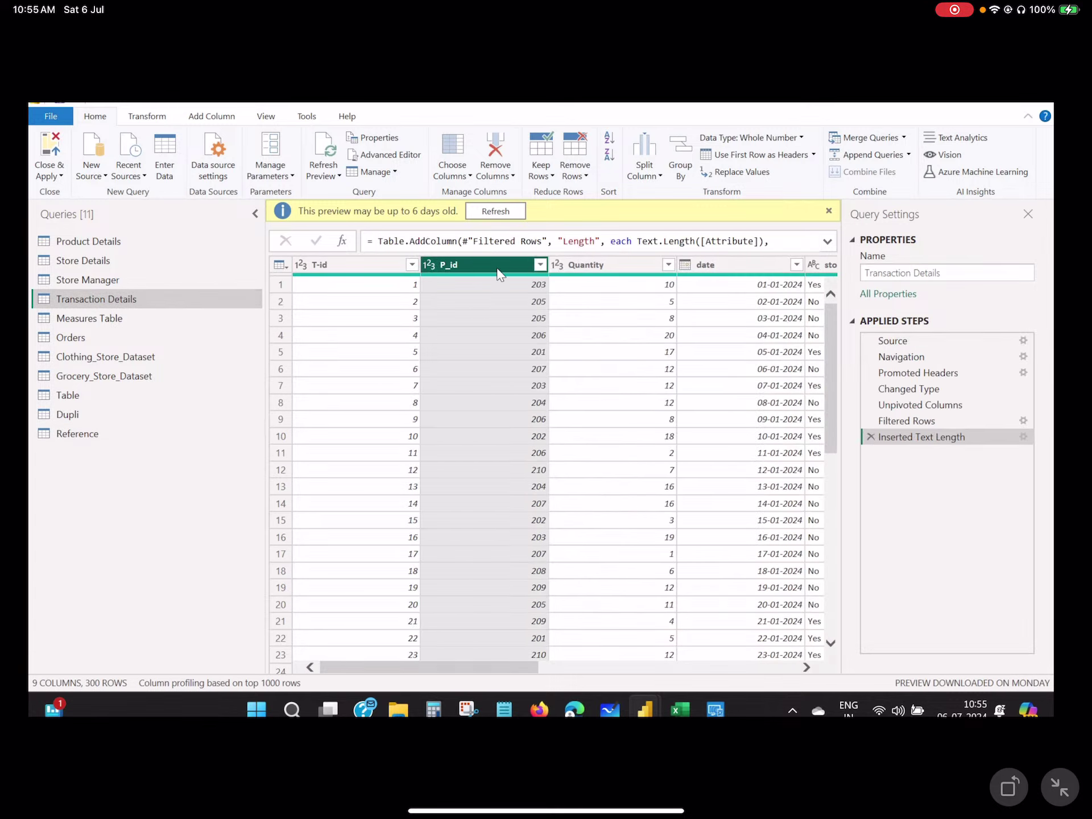
left_click(539, 264)
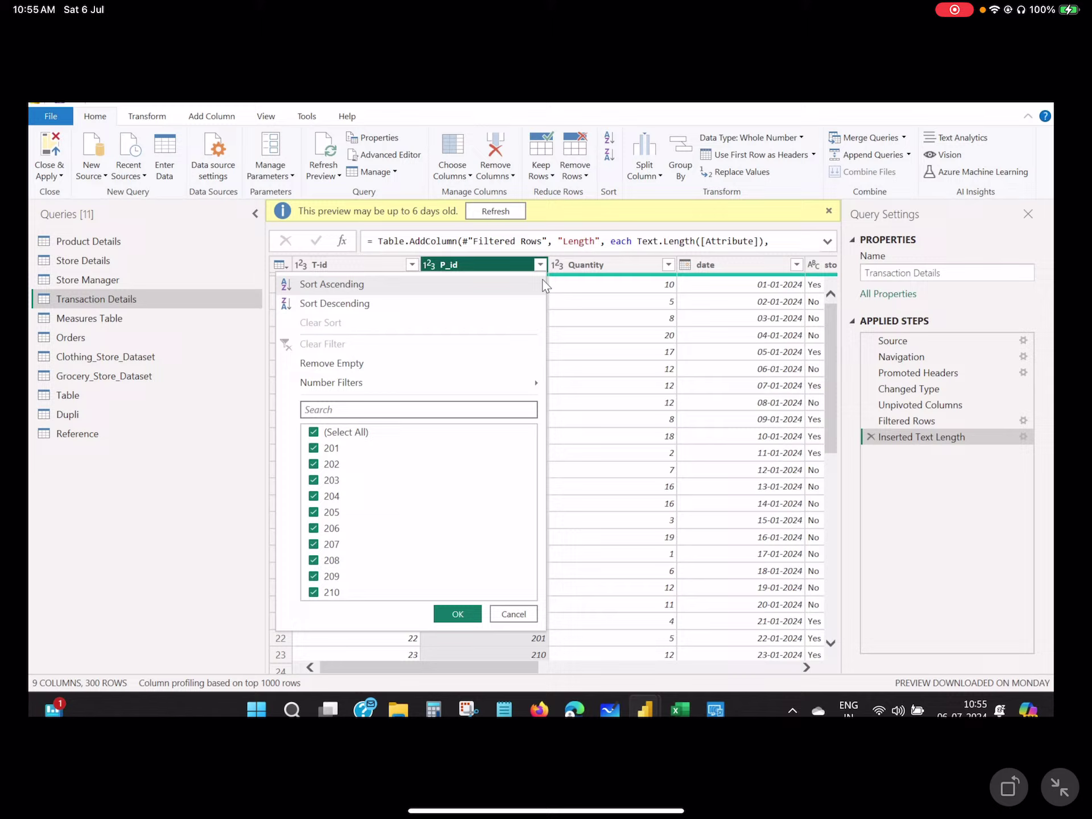
left_click(316, 432)
left_click(315, 449)
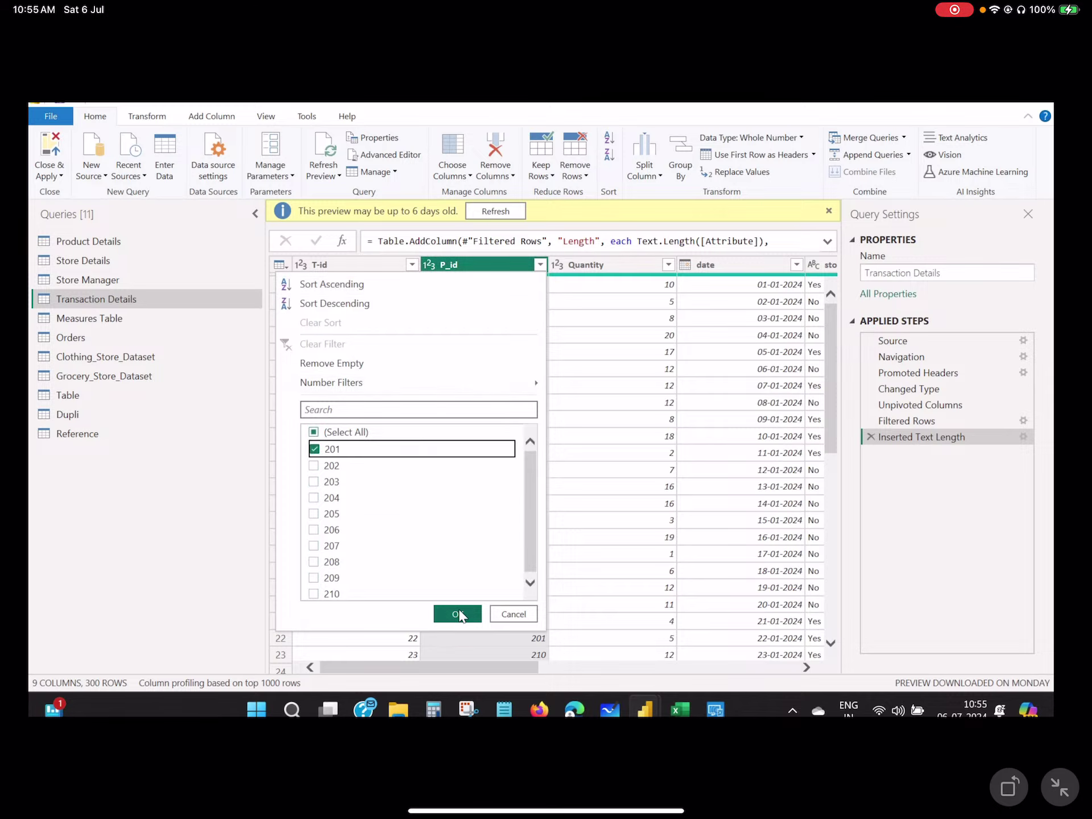
left_click(458, 614)
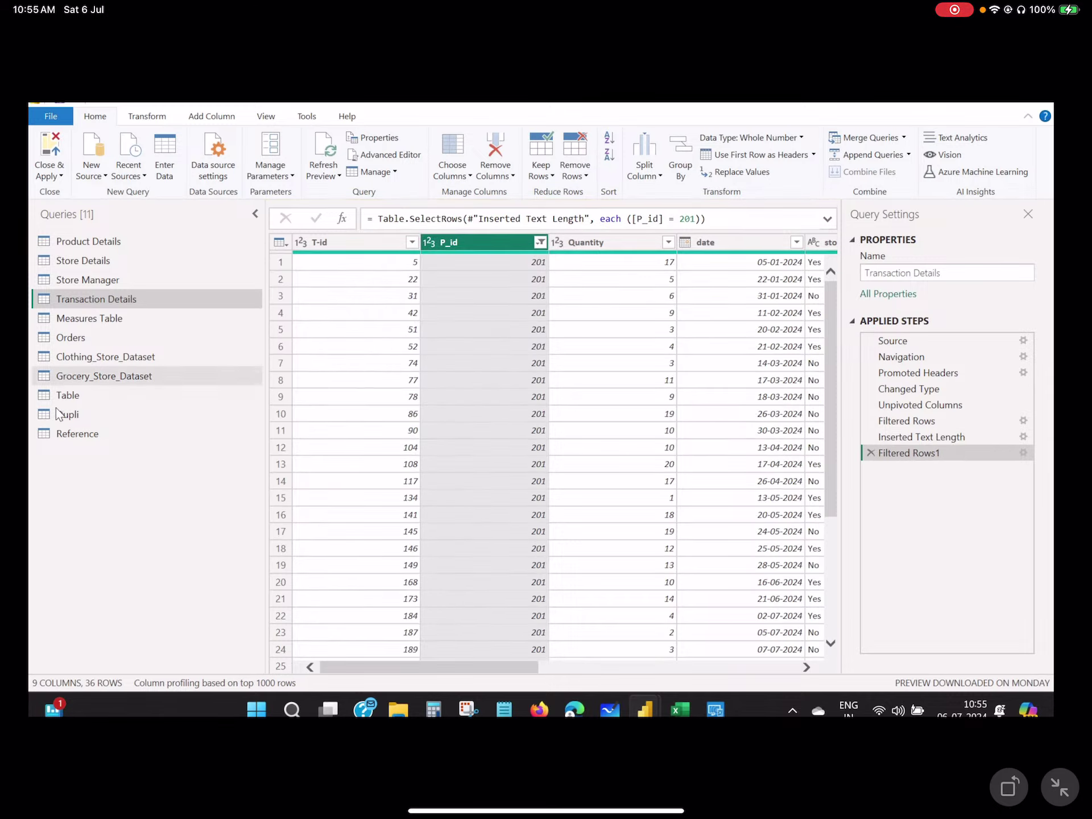
- Compare the Reference query's rows with Transaction Details and inspect the source line of its M code in the Advanced Editor
left_click(80, 437)
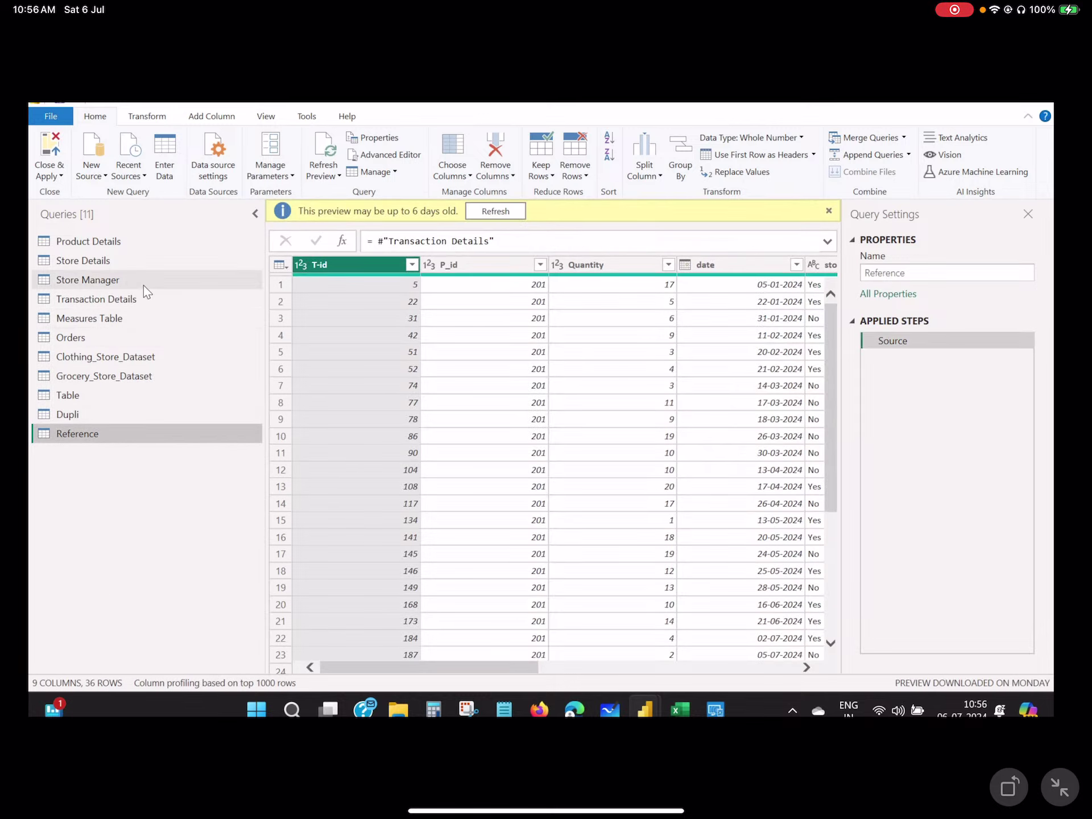
left_click(117, 303)
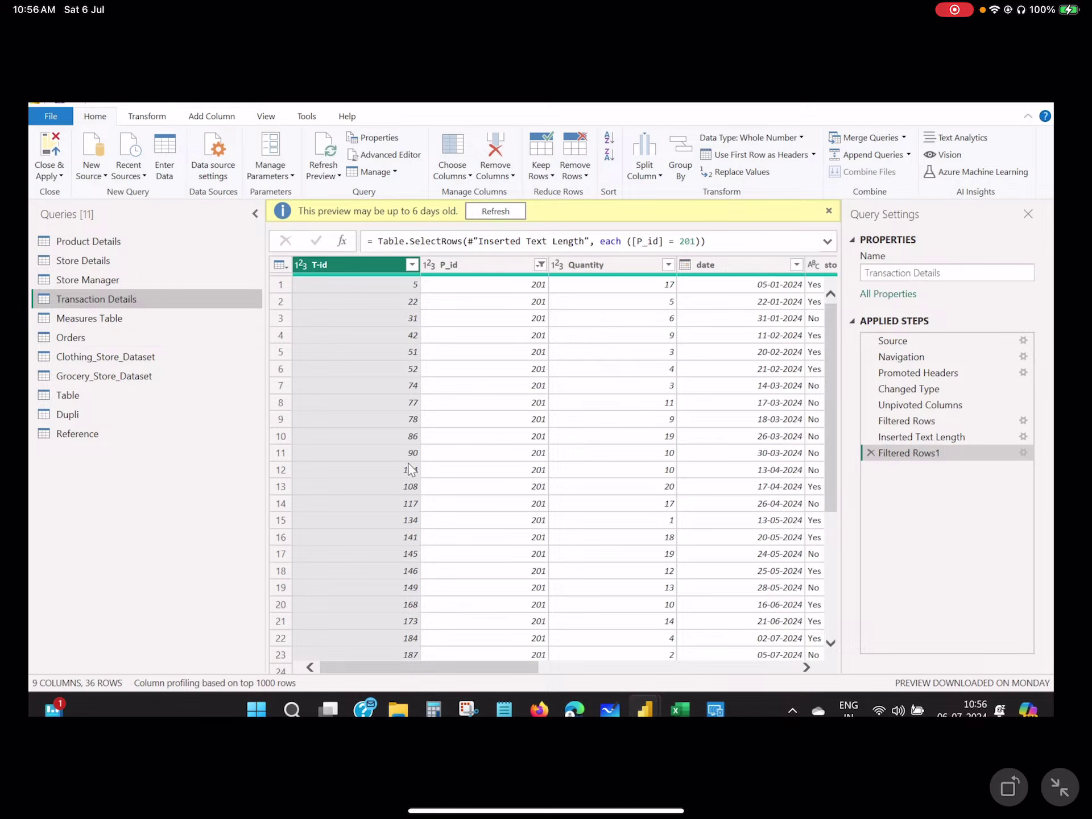
left_click(80, 437)
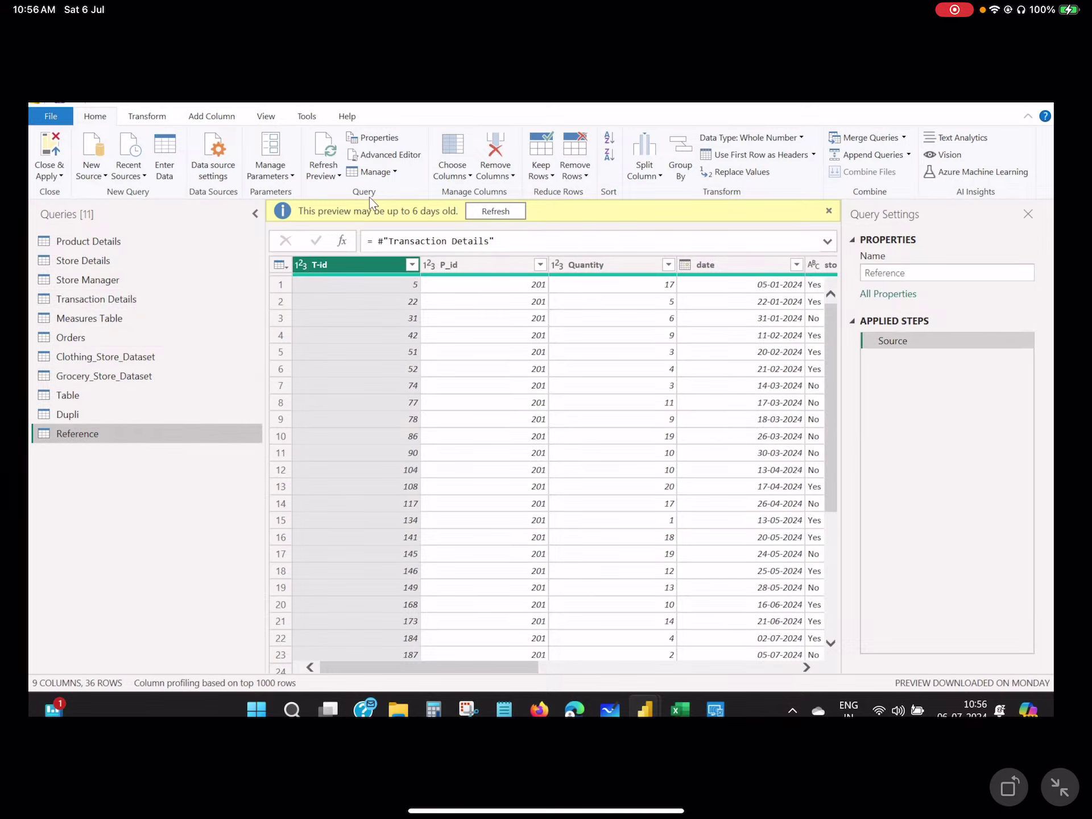
left_click(378, 157)
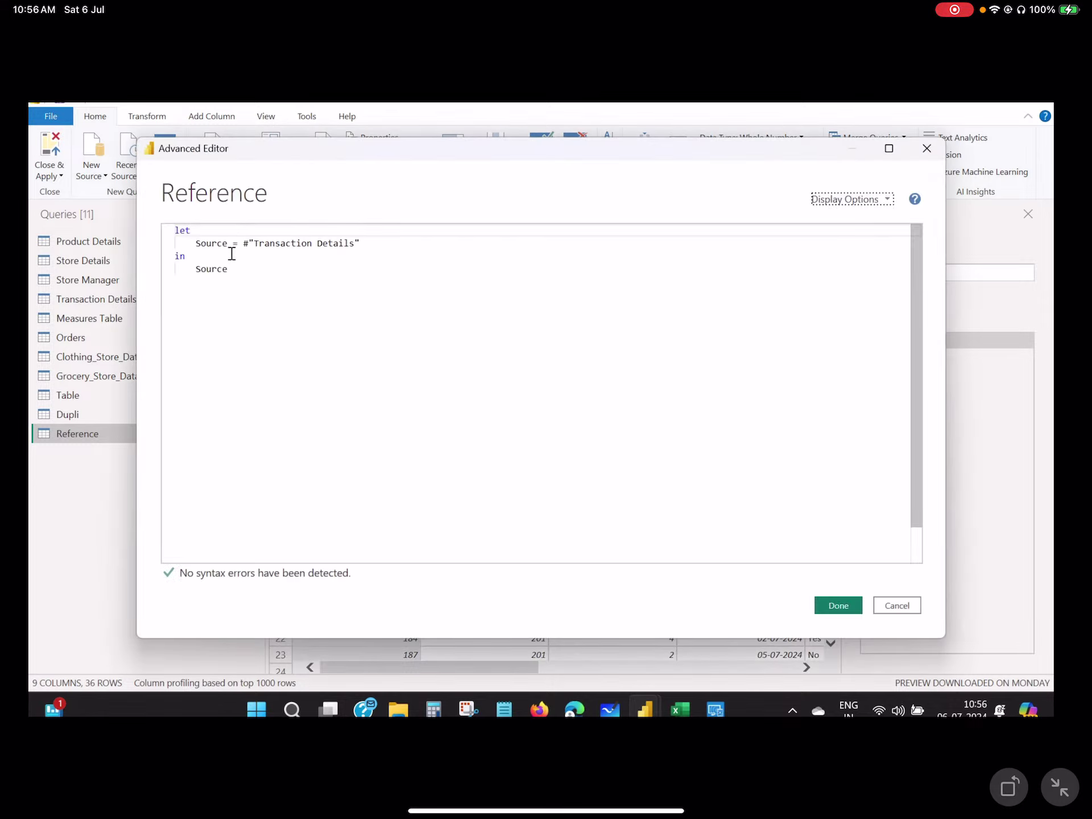
left_click_drag(190, 242, 360, 253)
left_click(881, 604)
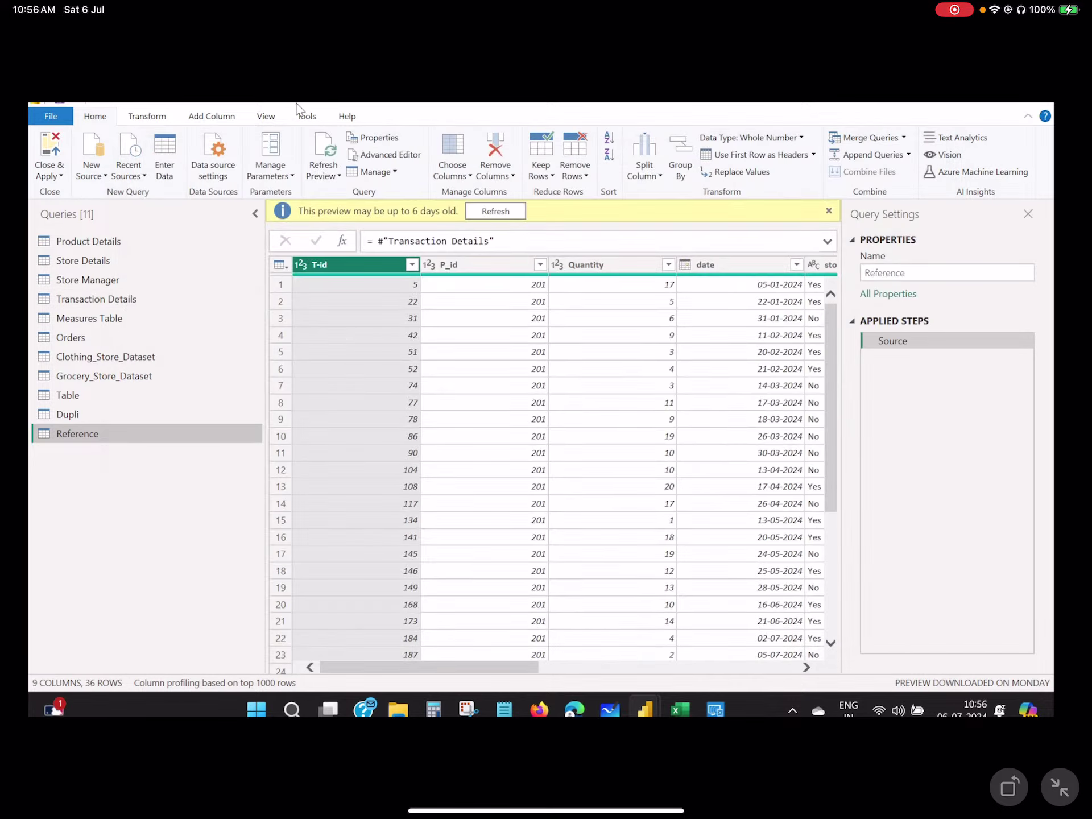
- Examine the Query Dependencies diagram to compare how the Reference and Dupli queries link to their sources
left_click(267, 116)
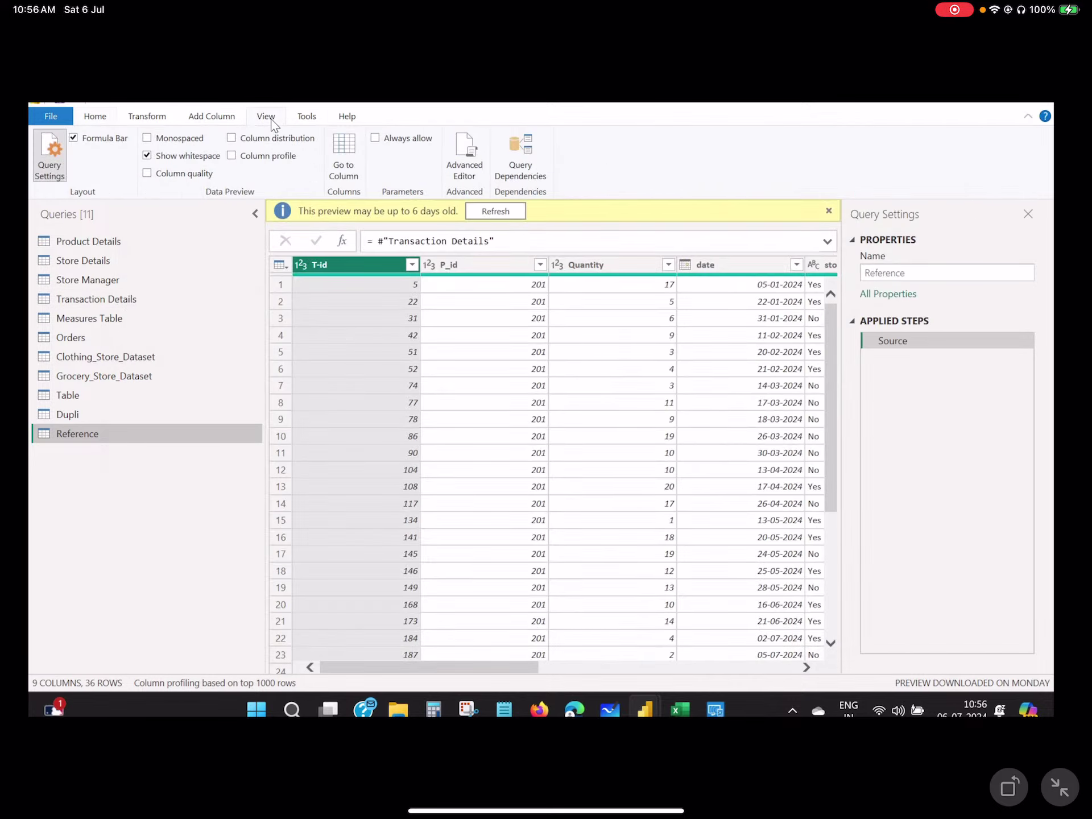
left_click(523, 159)
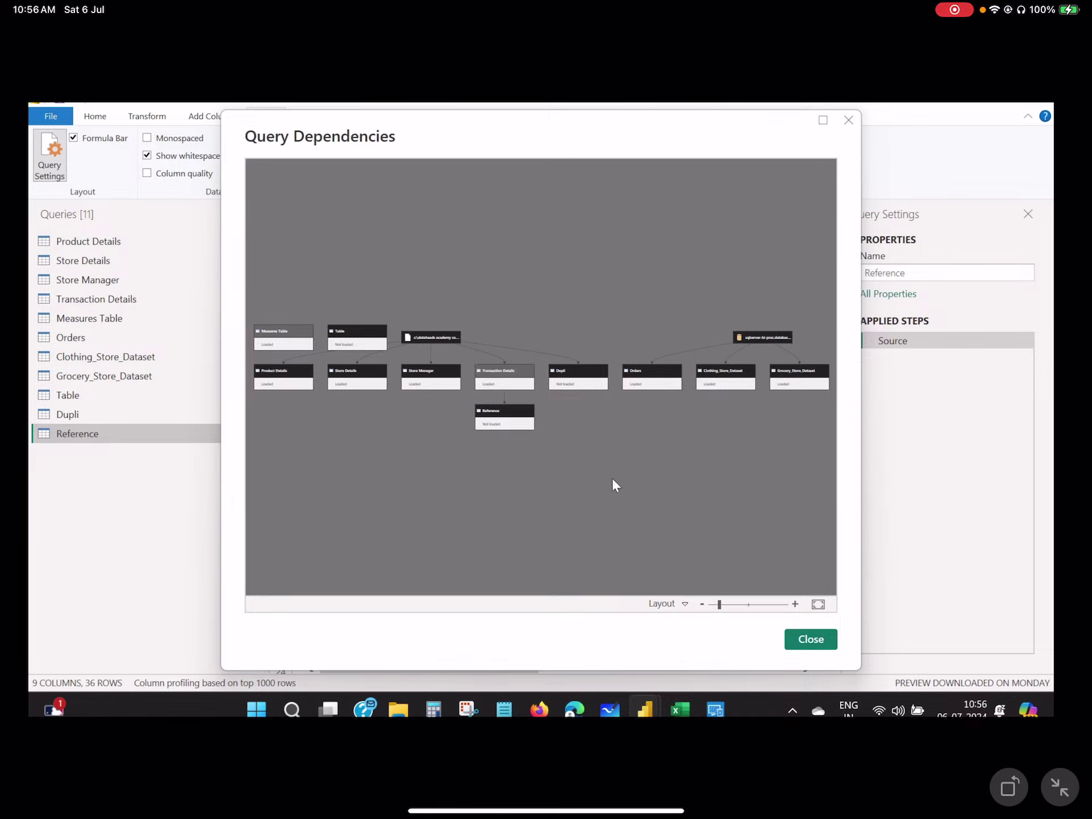
left_click(808, 640)
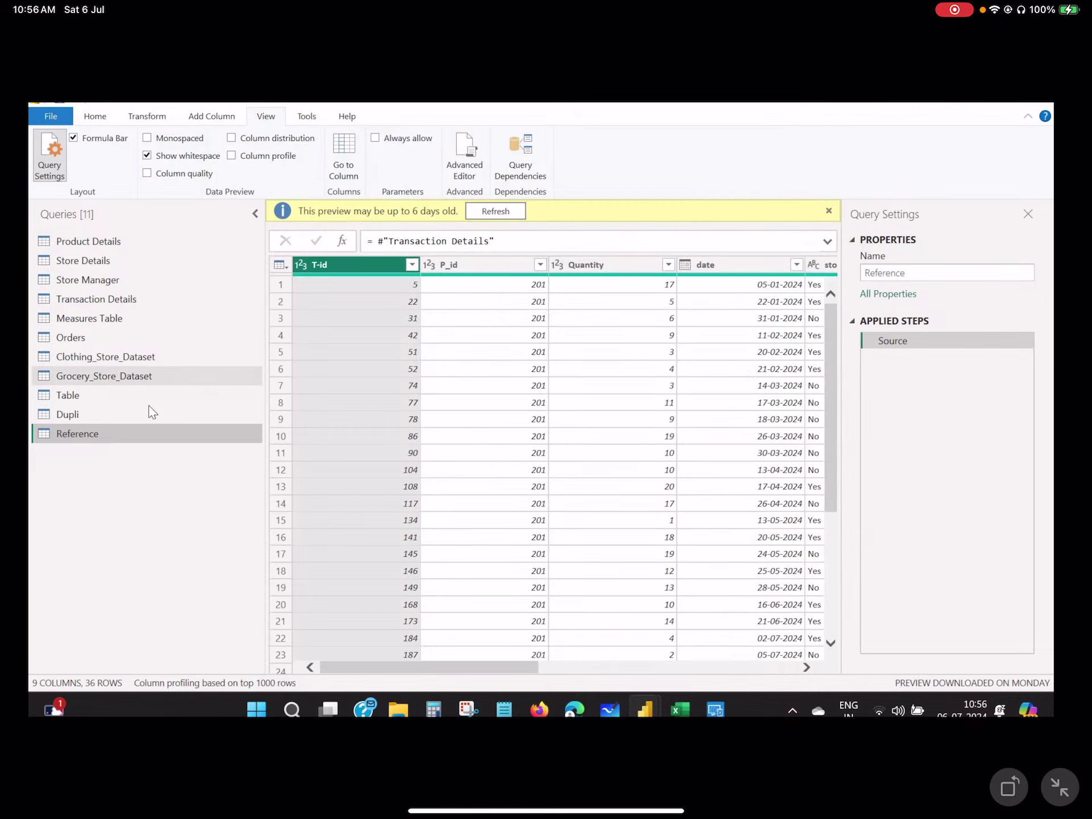
left_click(118, 414)
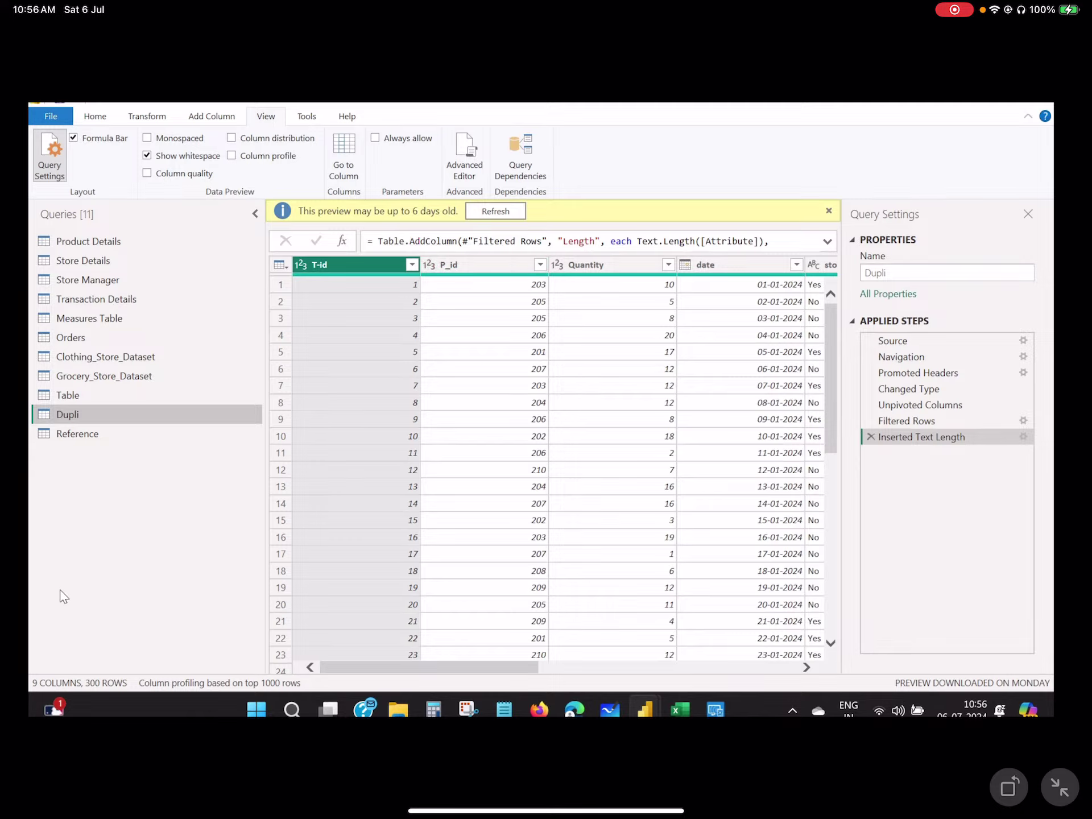
left_click(525, 159)
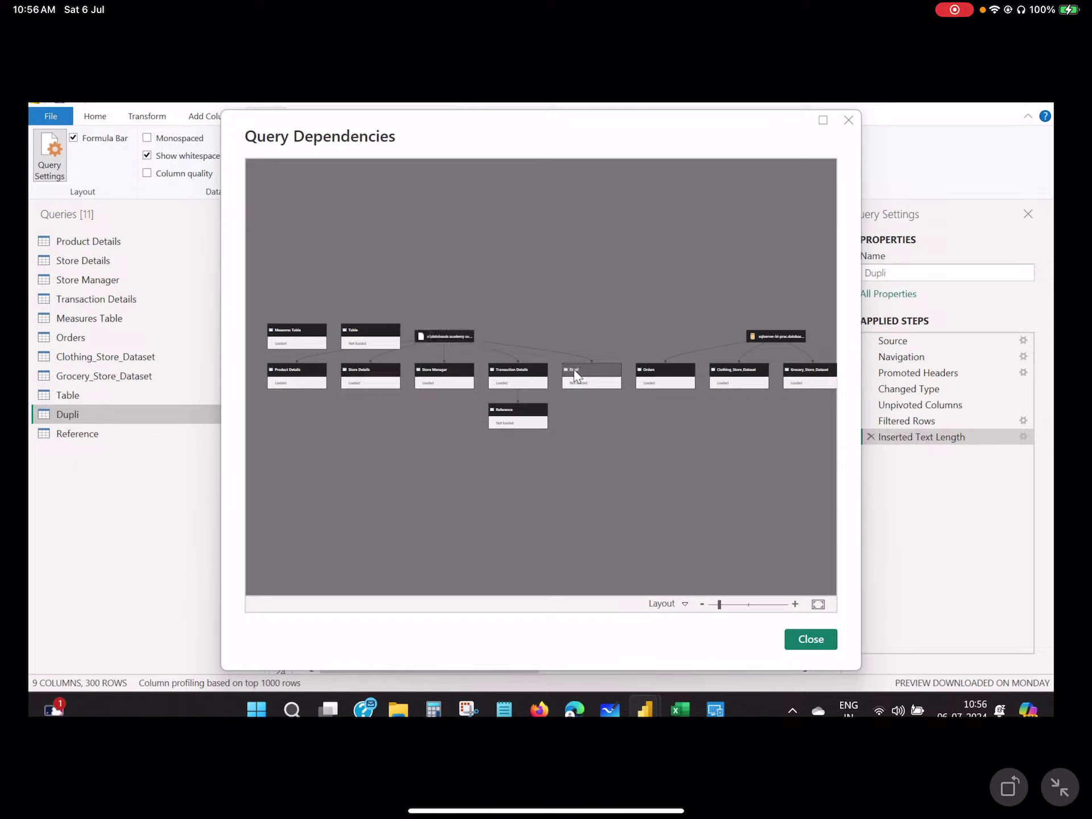
left_click(810, 640)
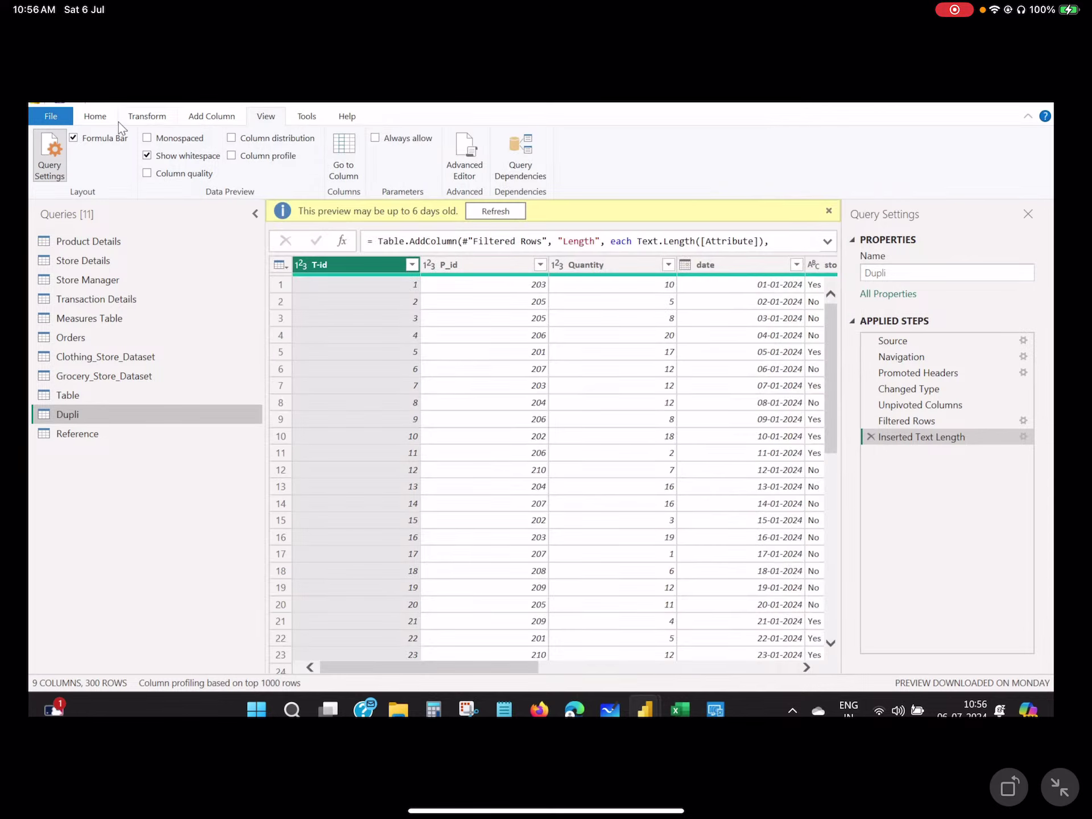
- Inspect the Source line of the Dupli query's M code in the Advanced Editor, leaving the code unedited
left_click(114, 118)
left_click(377, 153)
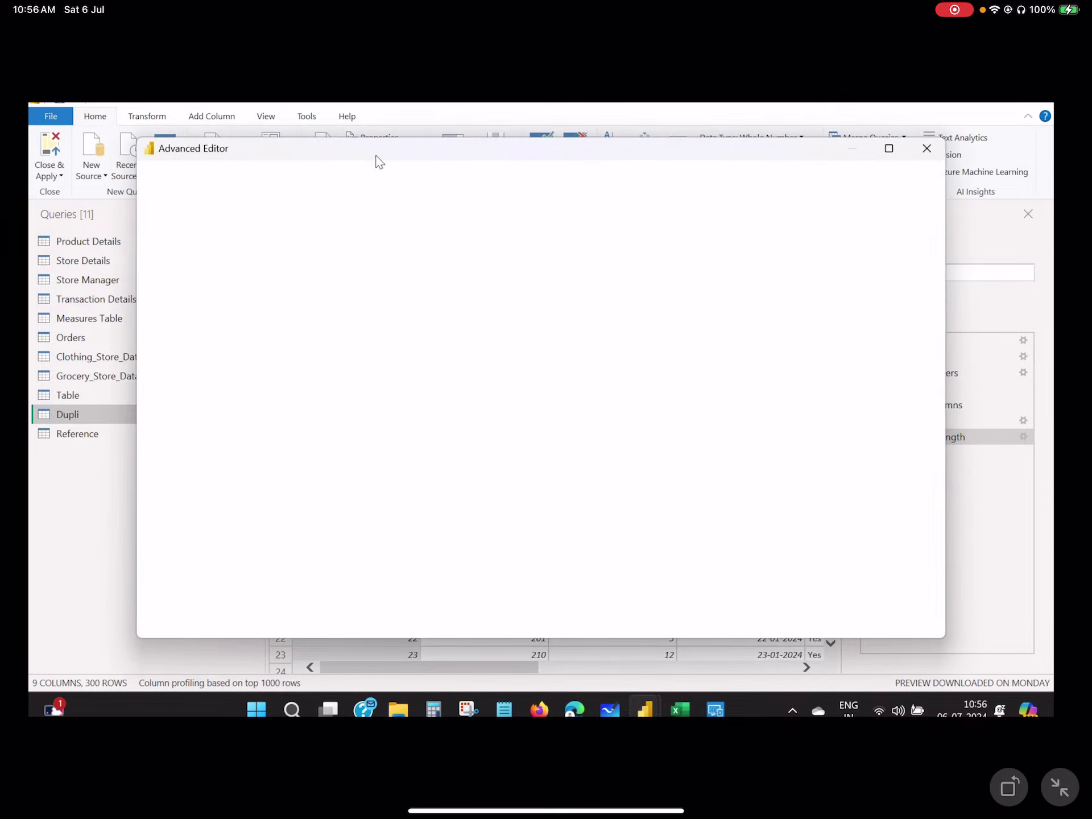
left_click_drag(328, 244, 750, 245)
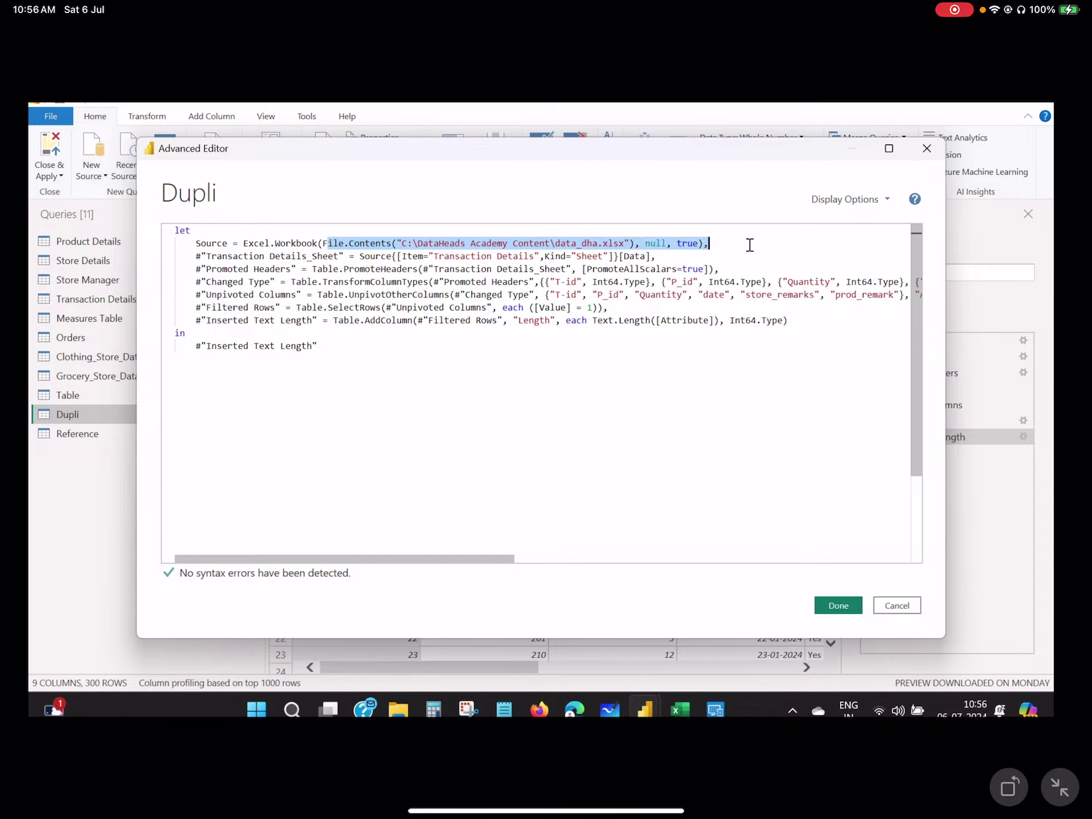
left_click(273, 244)
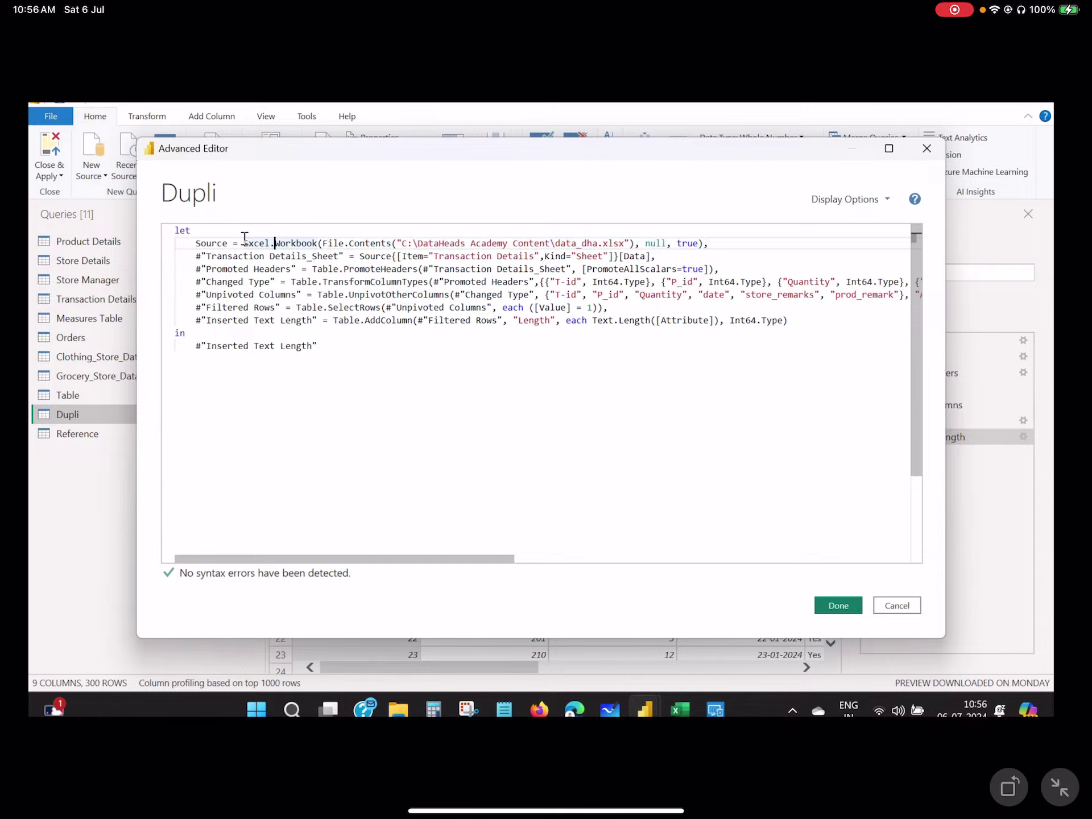
left_click_drag(244, 243, 672, 243)
left_click(899, 607)
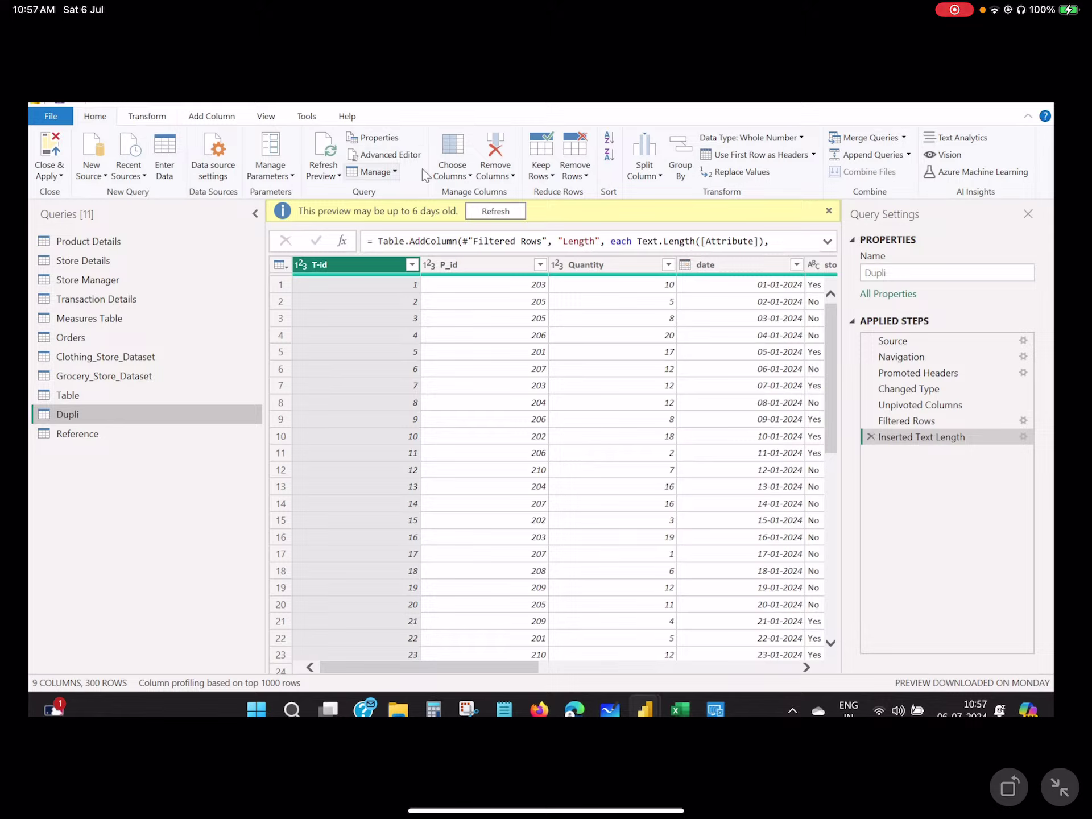
- Keep only the T-id column in Dupli using Choose Columns, and delete the added step from the applied steps
left_click(395, 172)
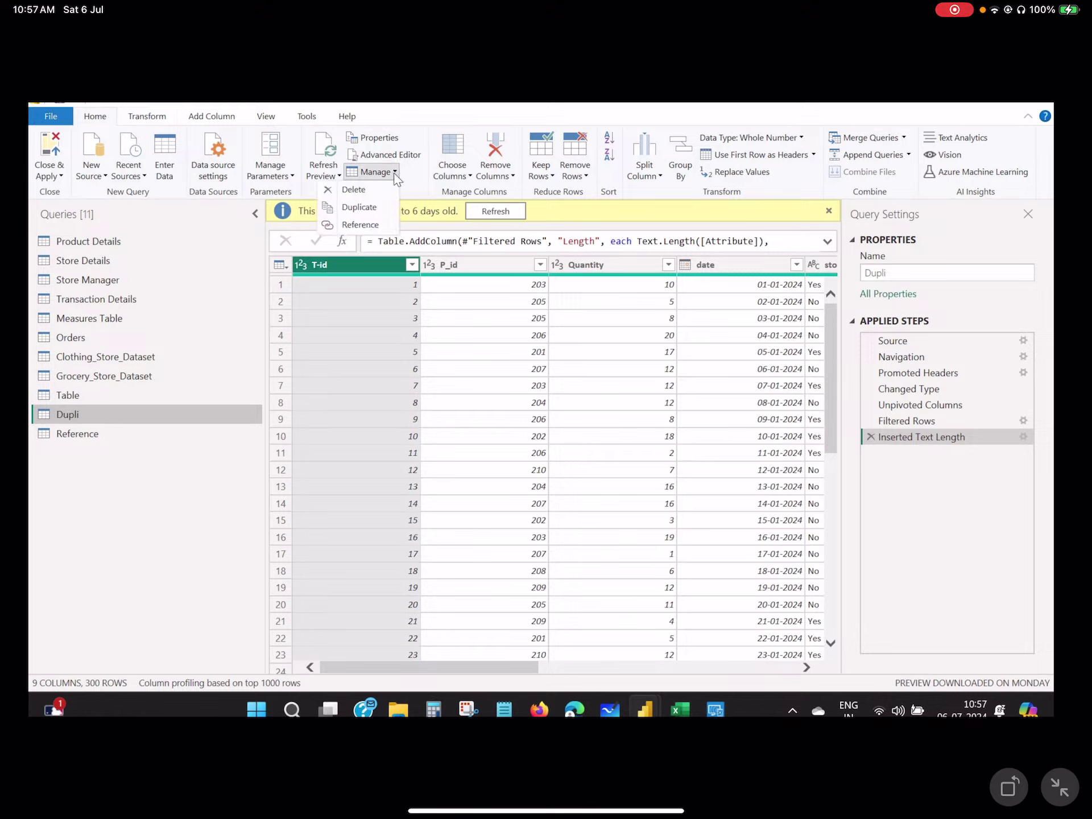
left_click(462, 177)
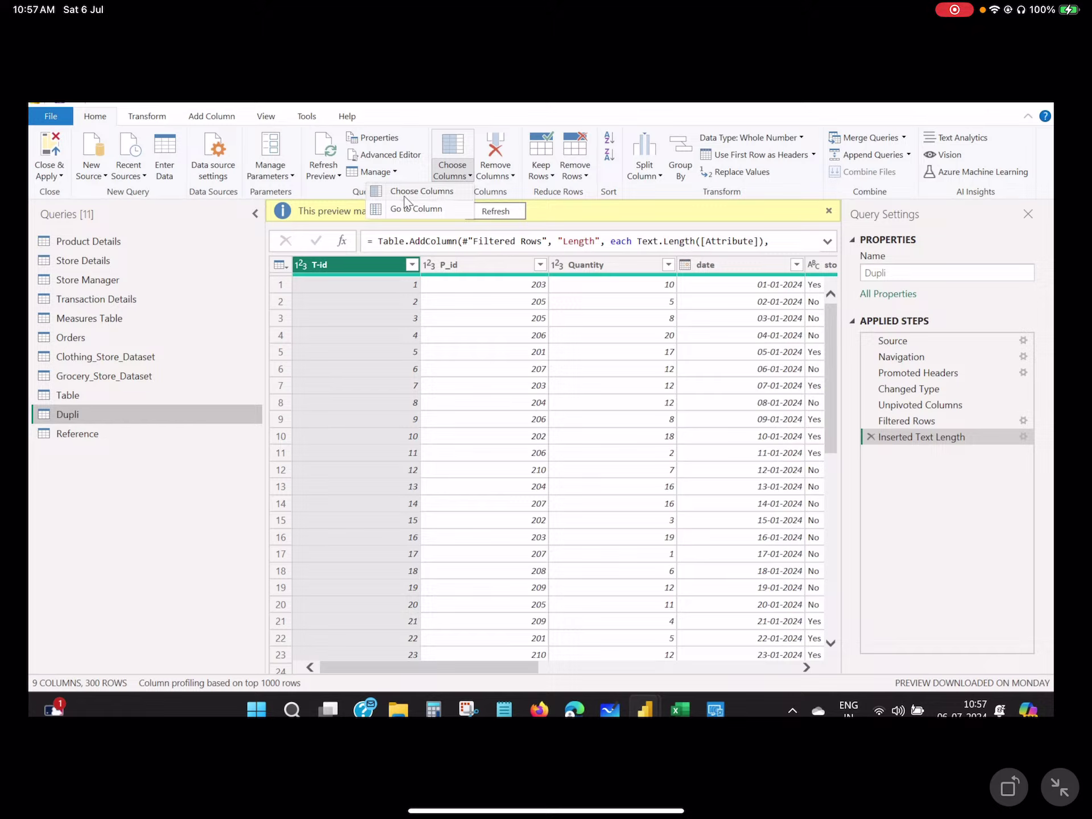
left_click(448, 192)
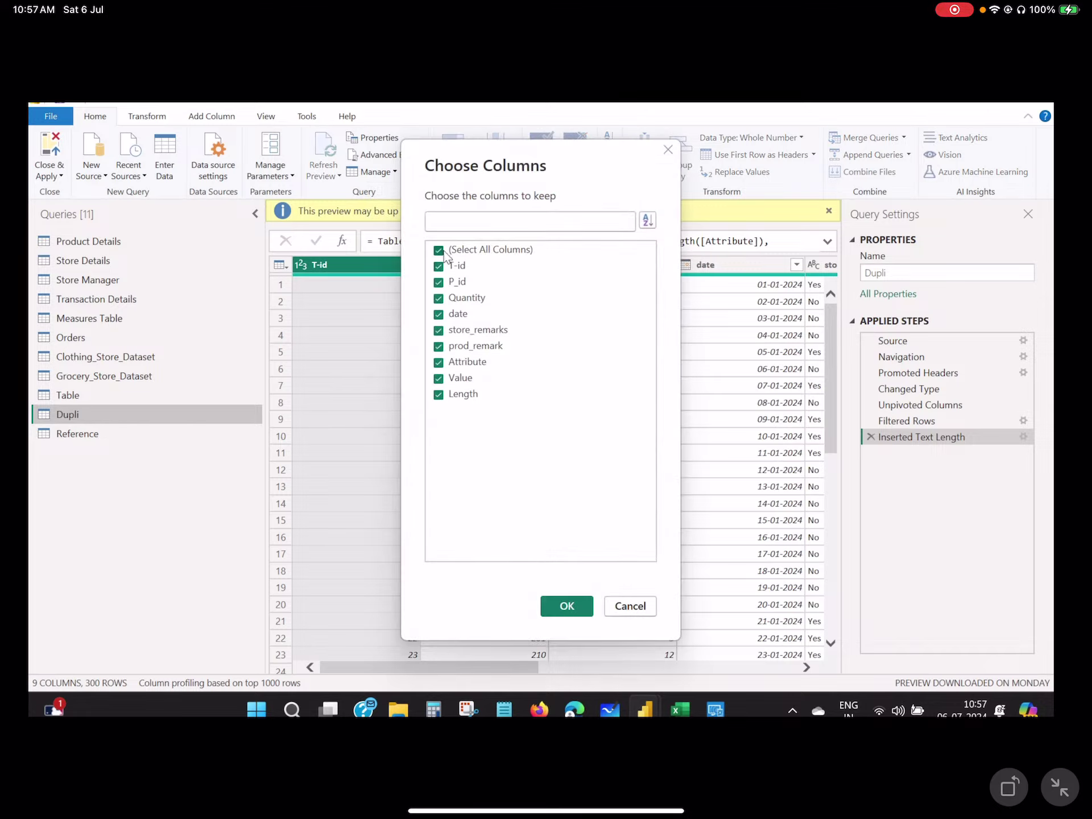
left_click(439, 251)
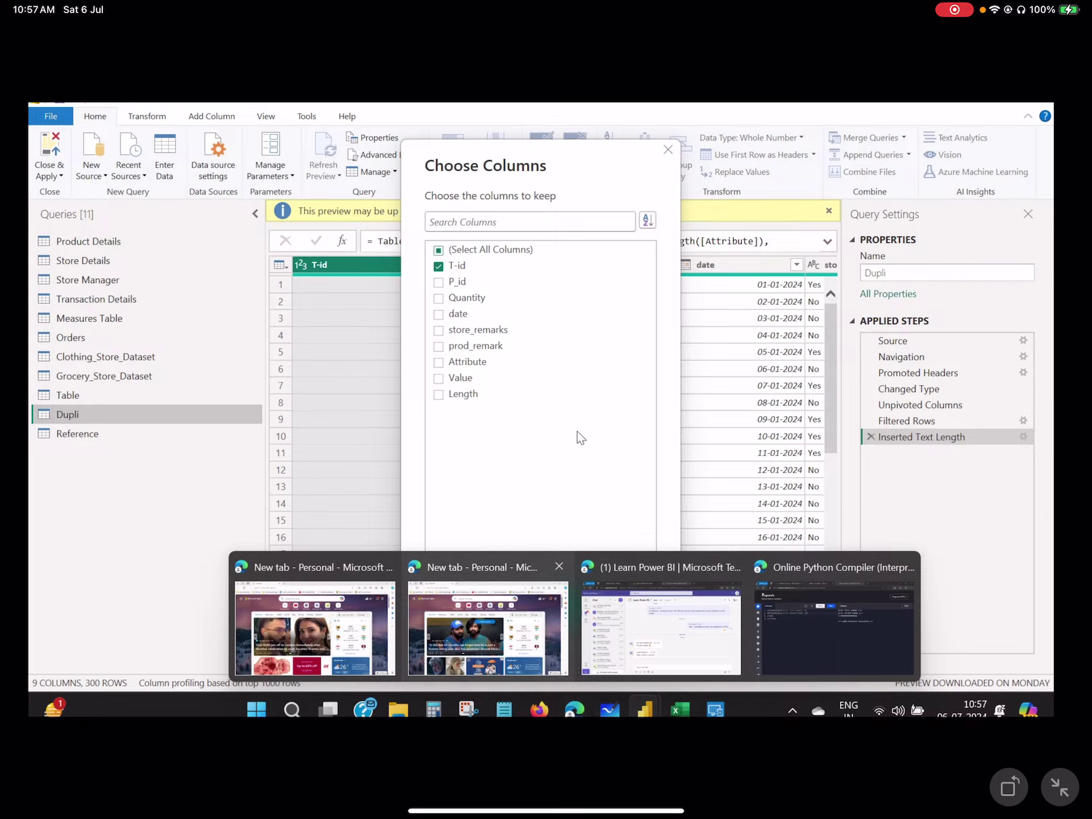
left_click(567, 607)
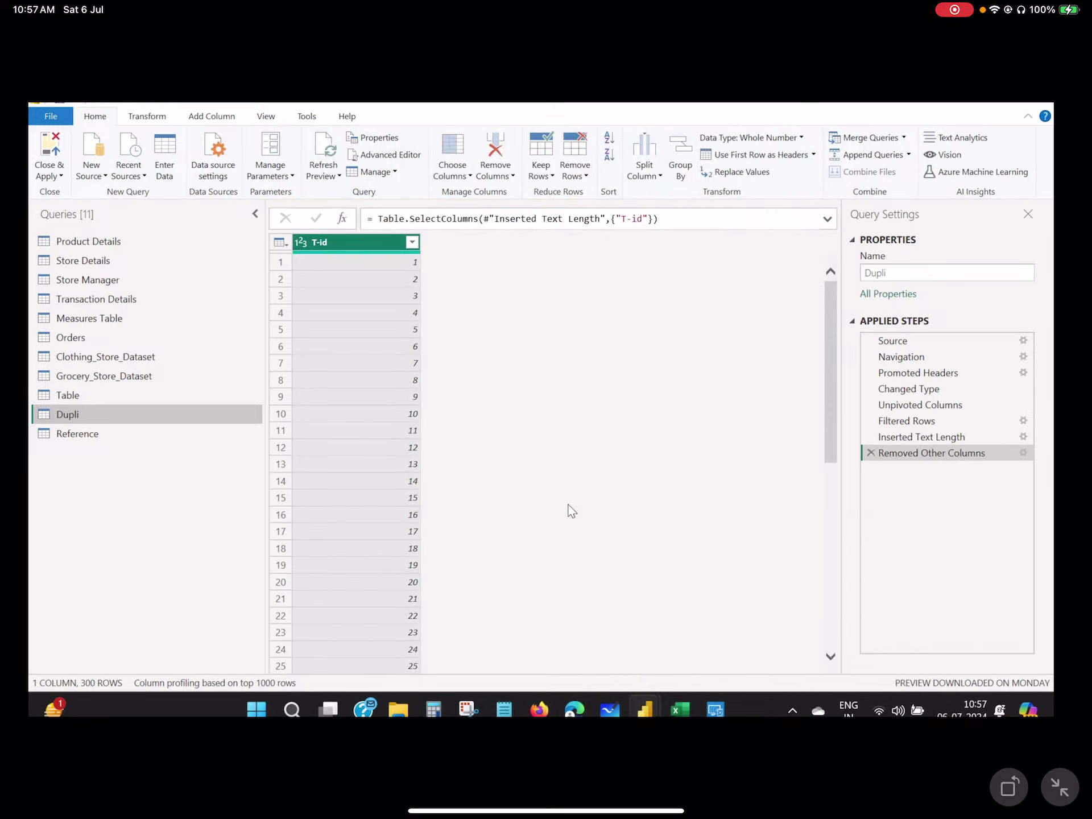
left_click(453, 170)
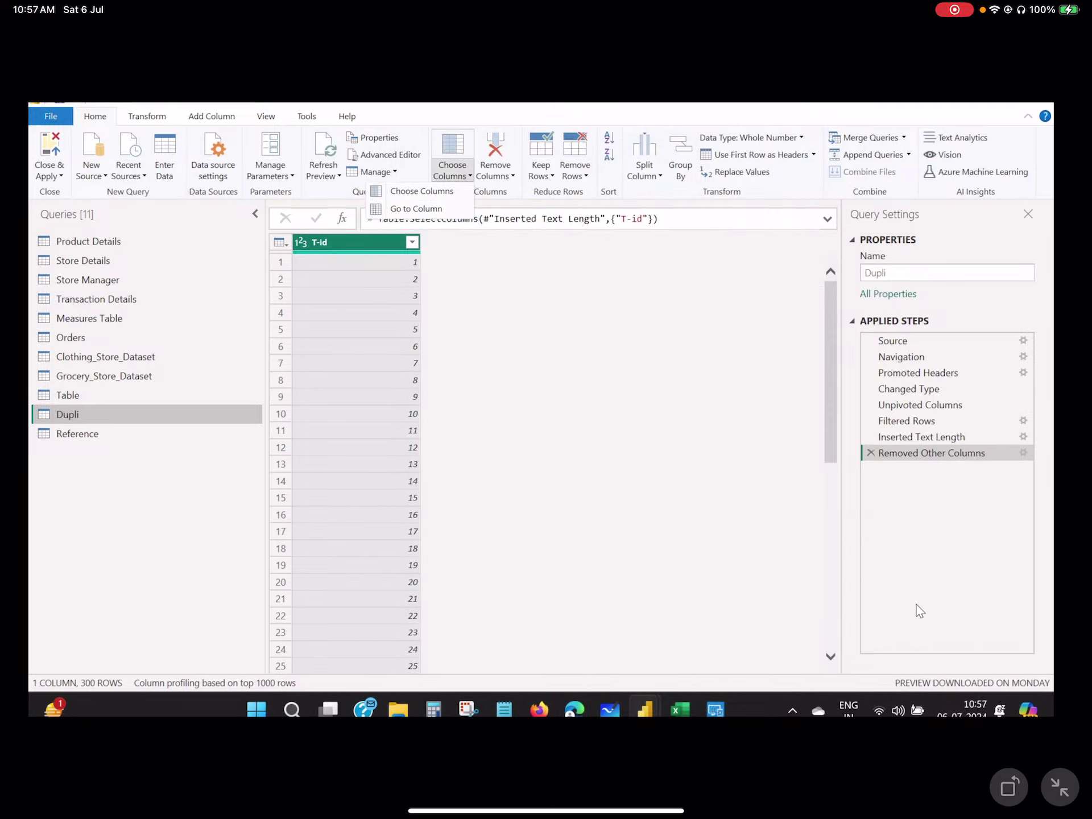
left_click(889, 468)
left_click(871, 453)
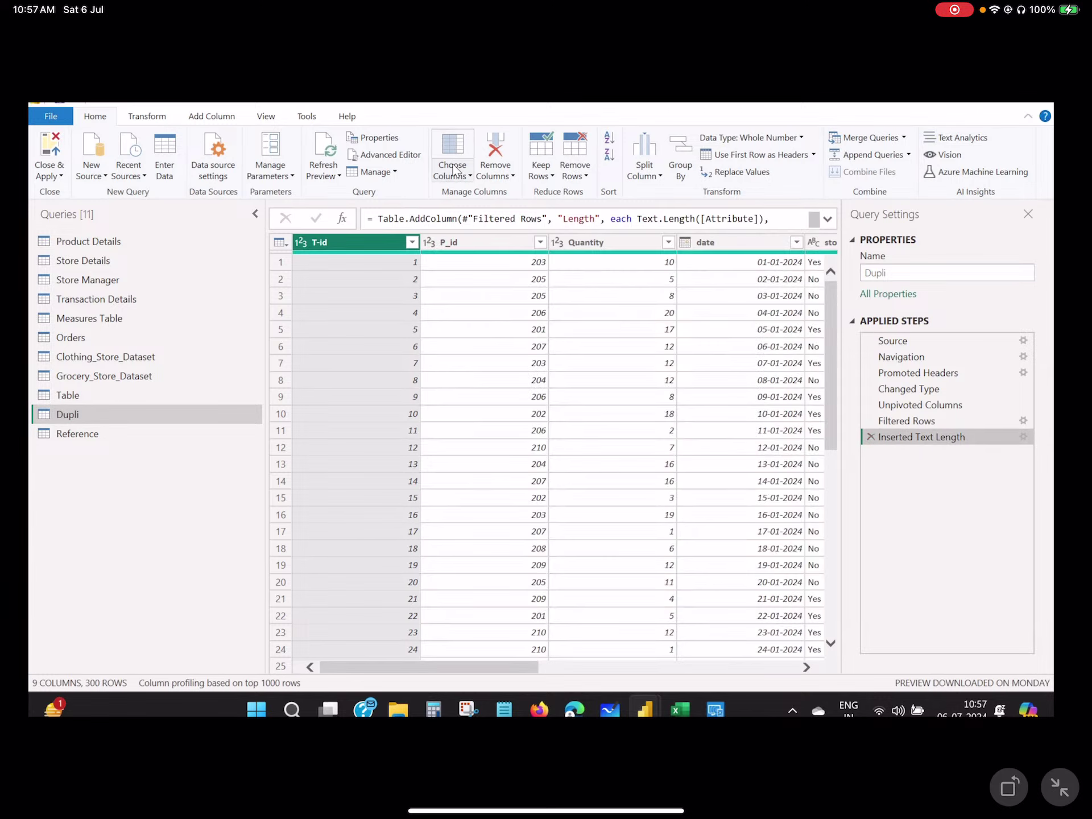
- Apply Remove Other Columns to Dupli with T-id selected, and delete the Removed Other Columns step
left_click(454, 171)
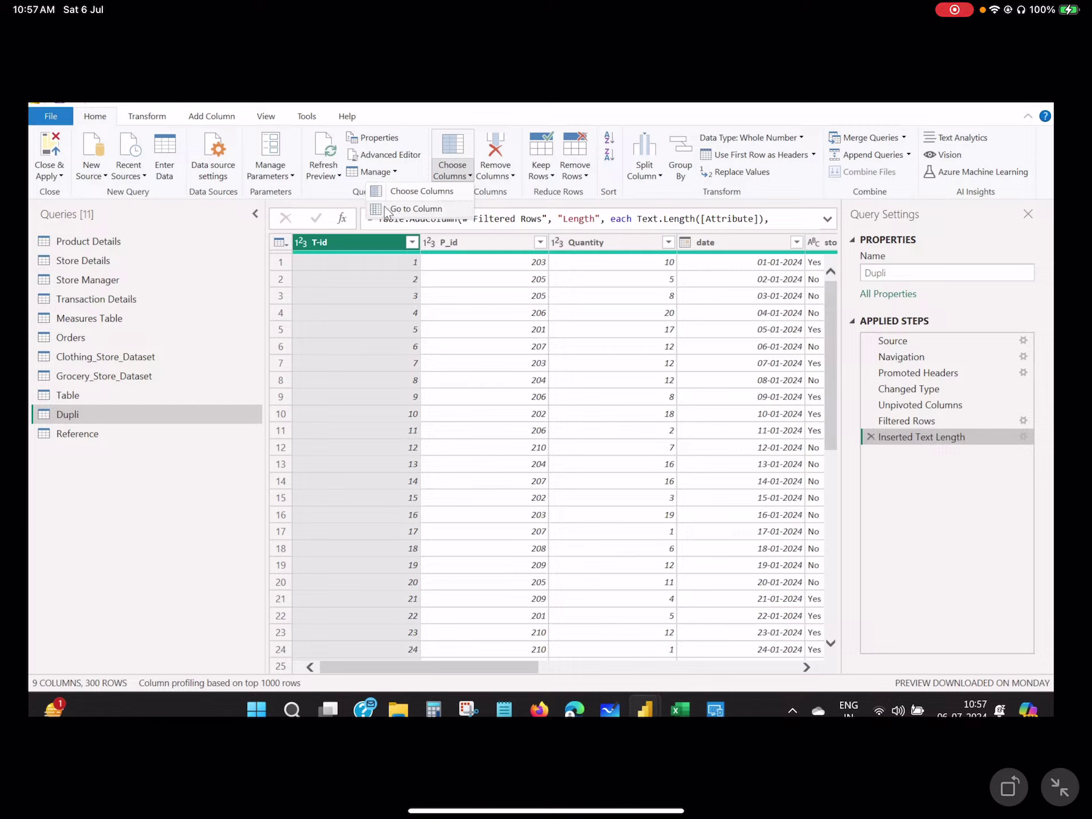
left_click(508, 178)
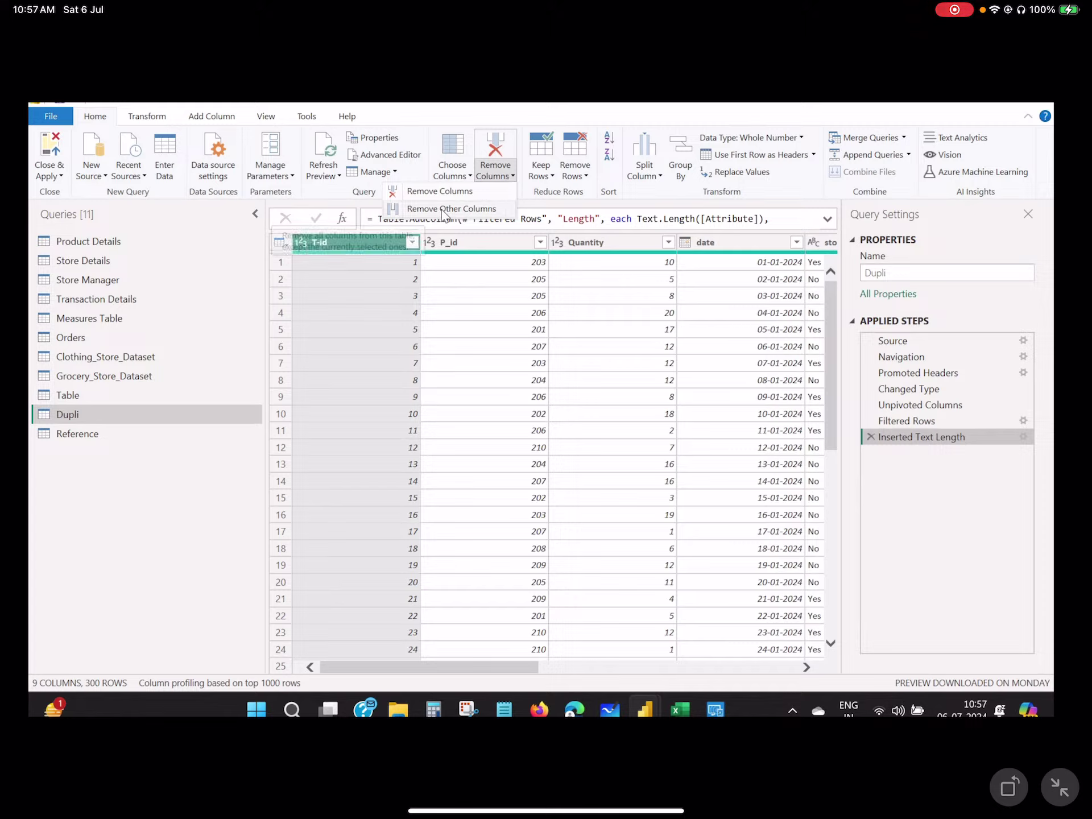
left_click(375, 251)
left_click(495, 173)
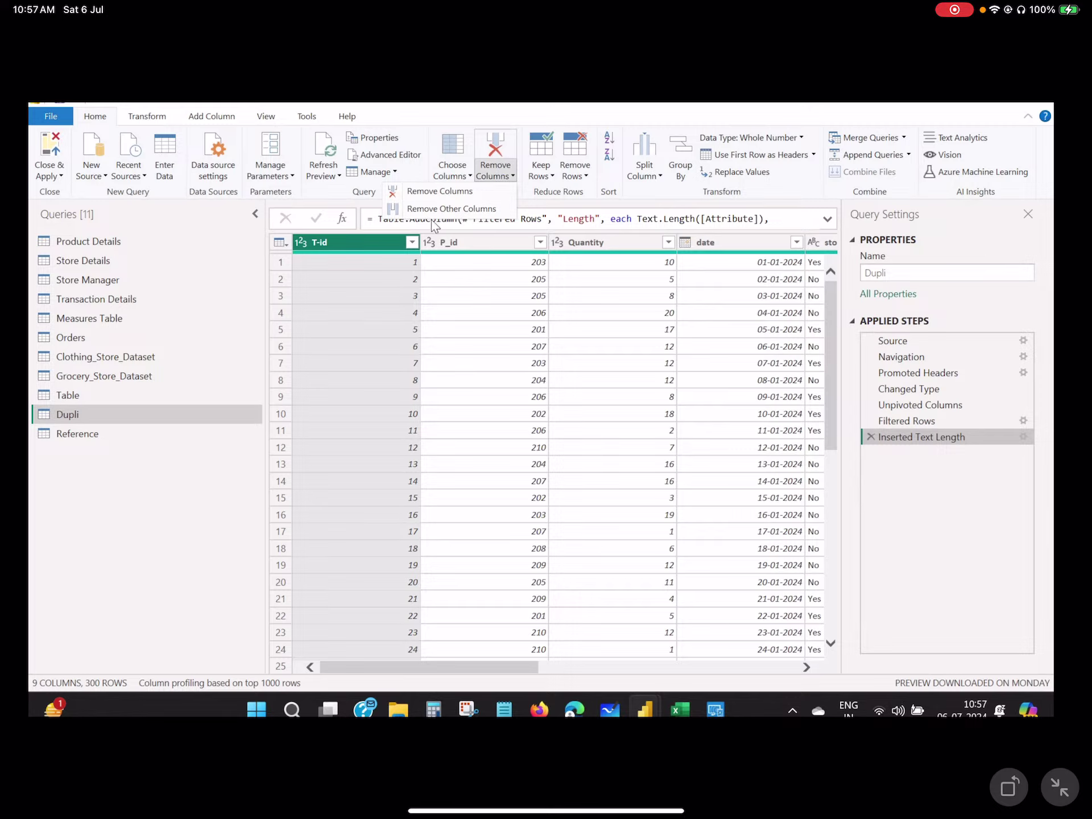
left_click(428, 211)
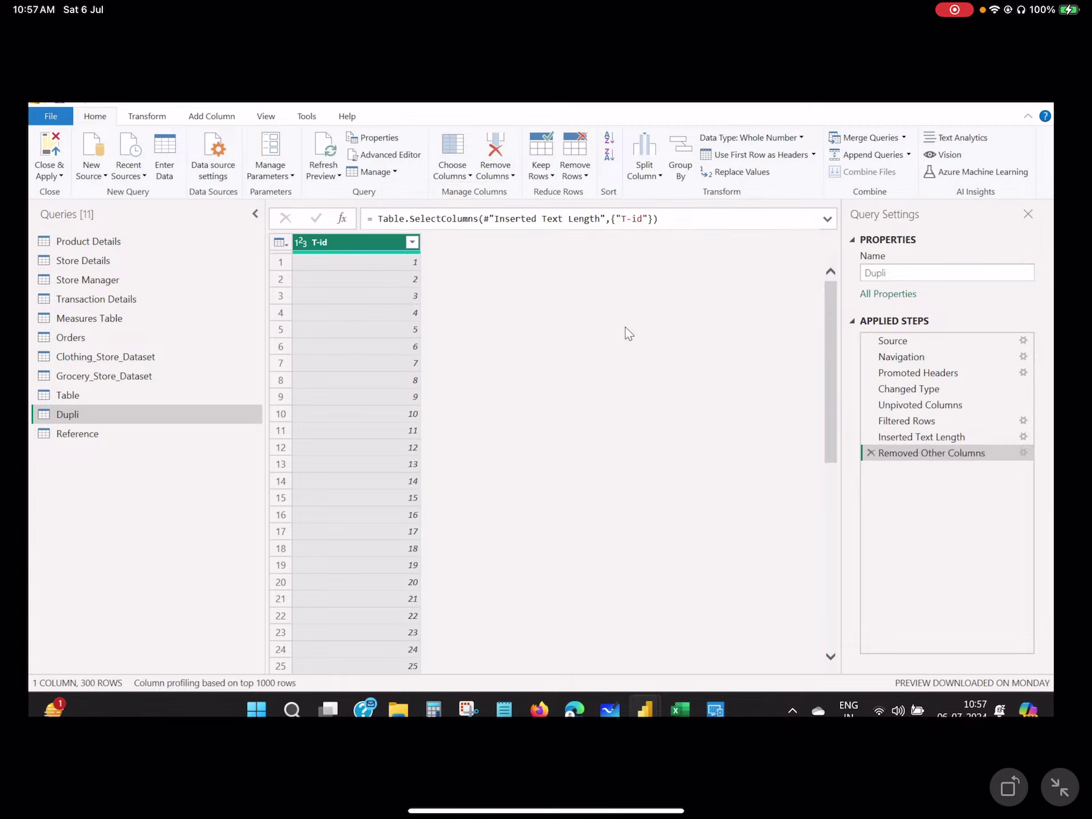
left_click(870, 450)
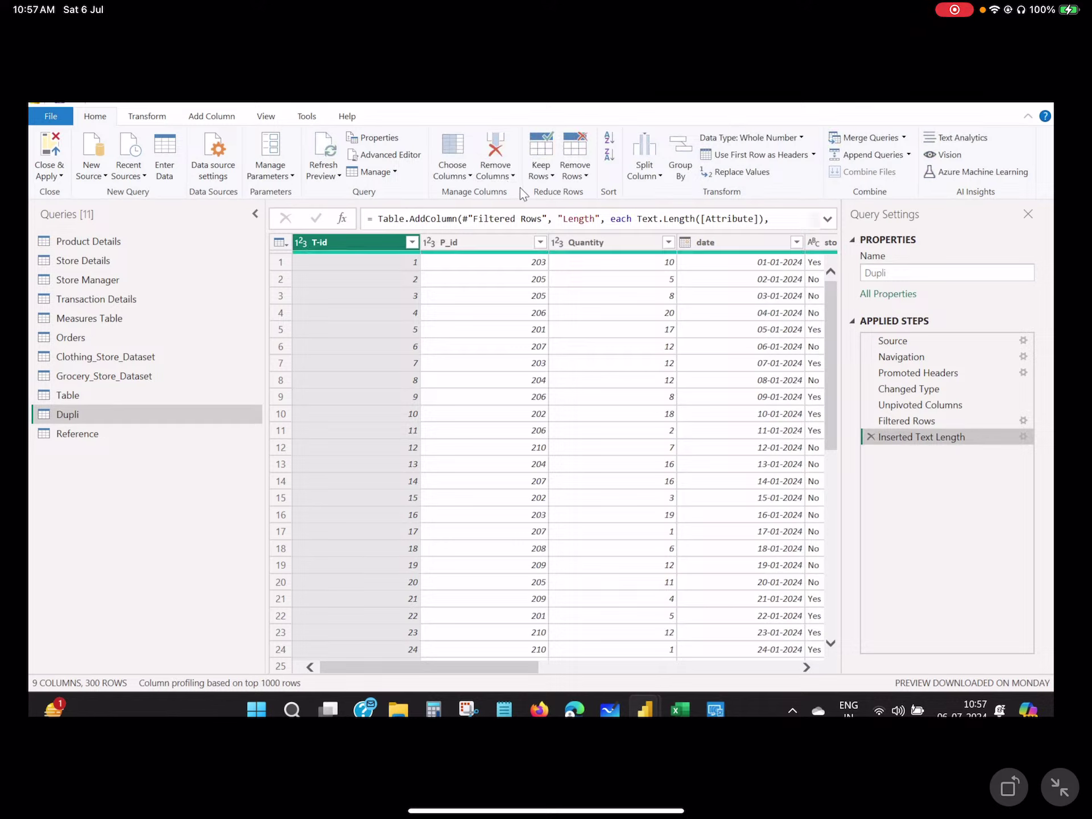
- Remove the T-id column from Dupli, and delete the Removed Columns step to restore it
left_click(493, 175)
left_click(446, 194)
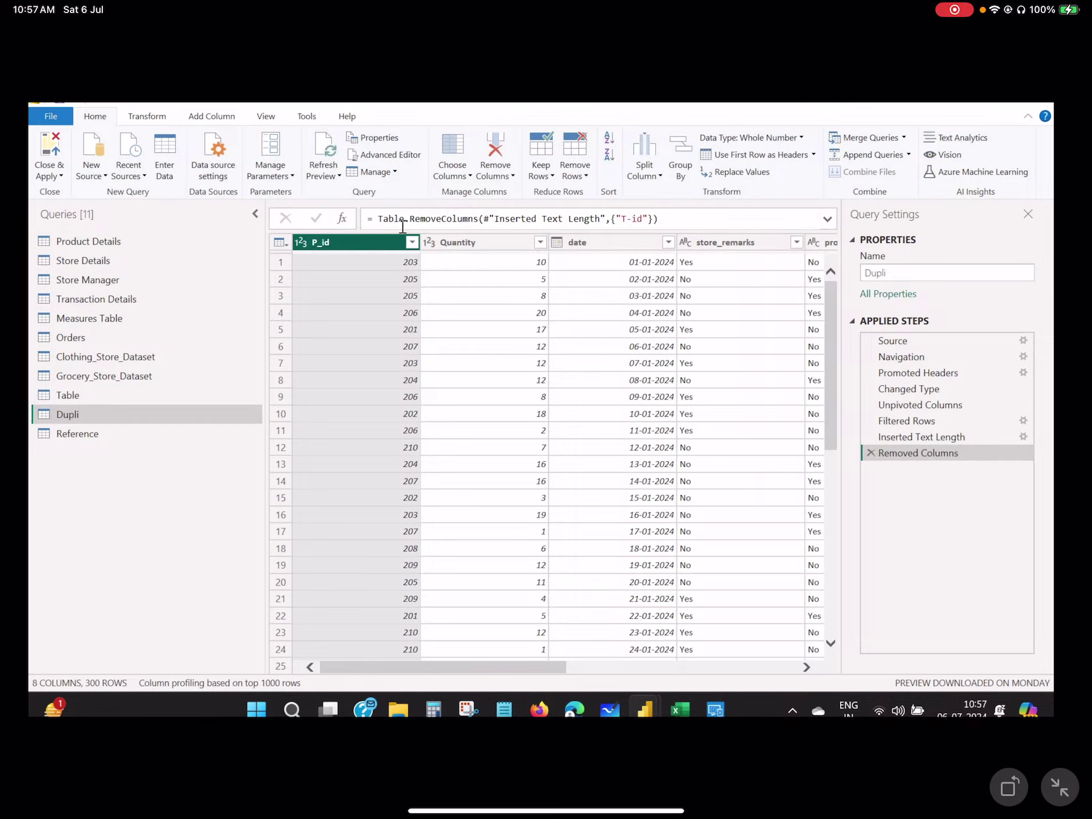
left_click(871, 453)
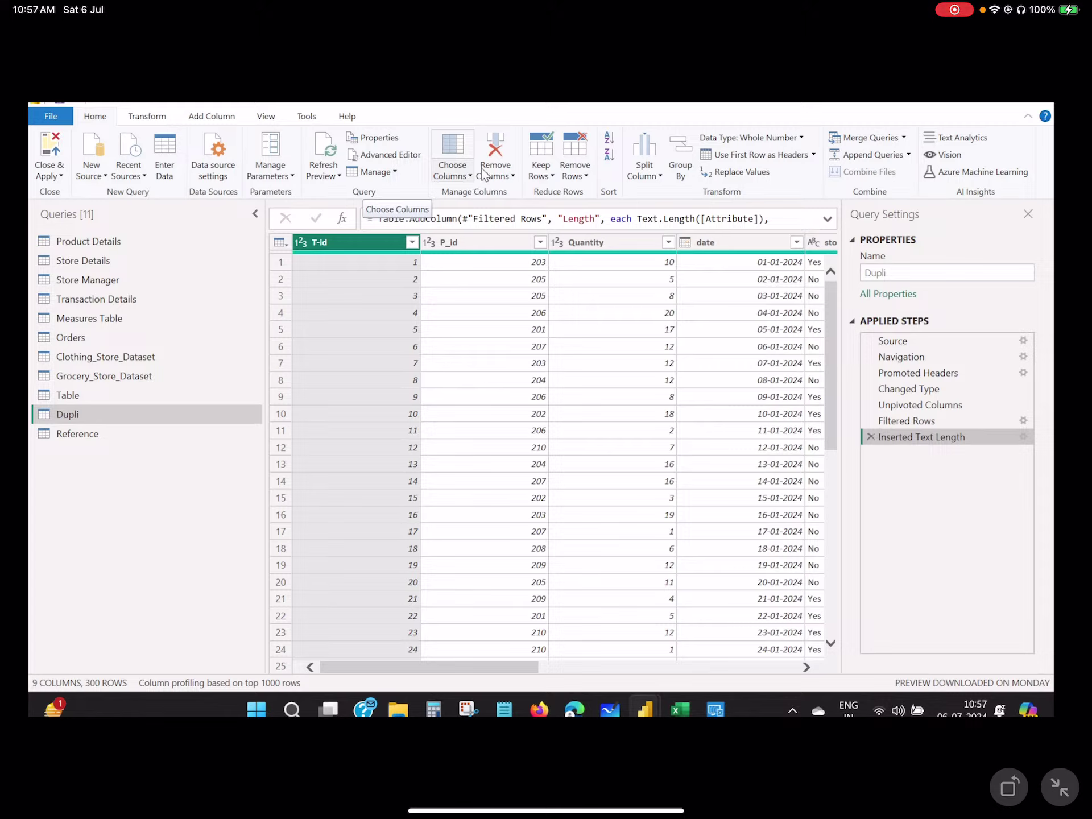
left_click(548, 176)
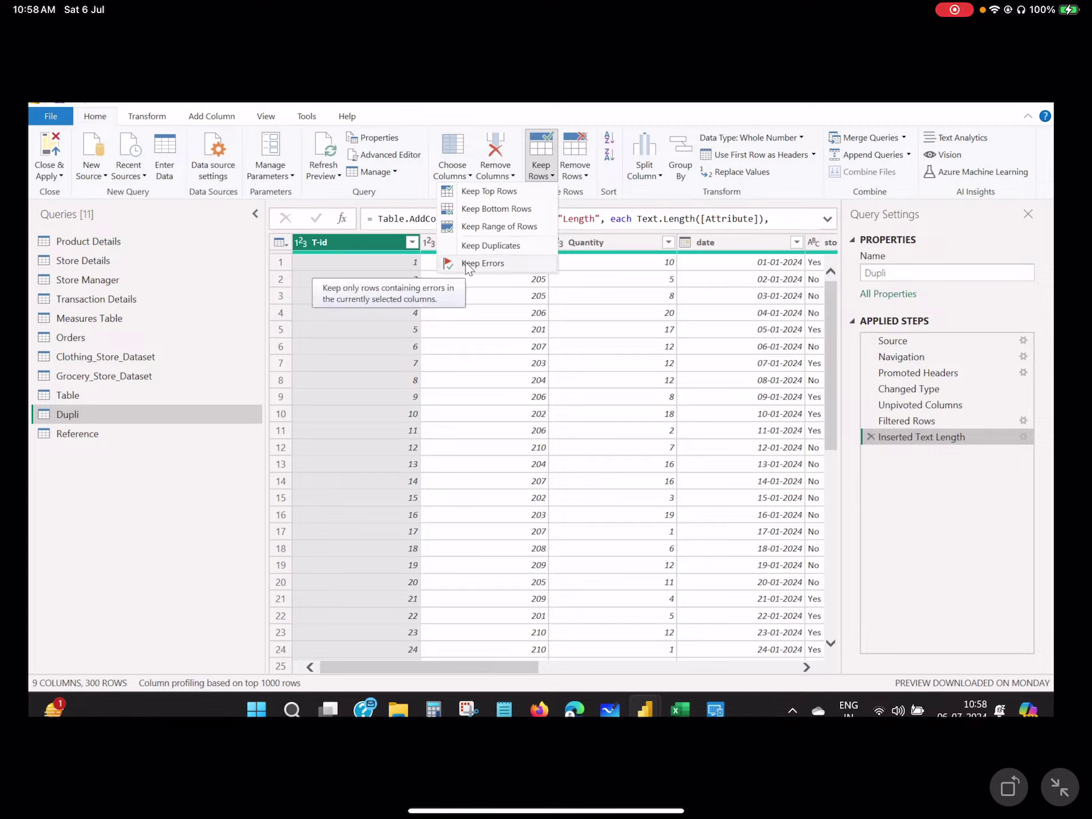
left_click(574, 177)
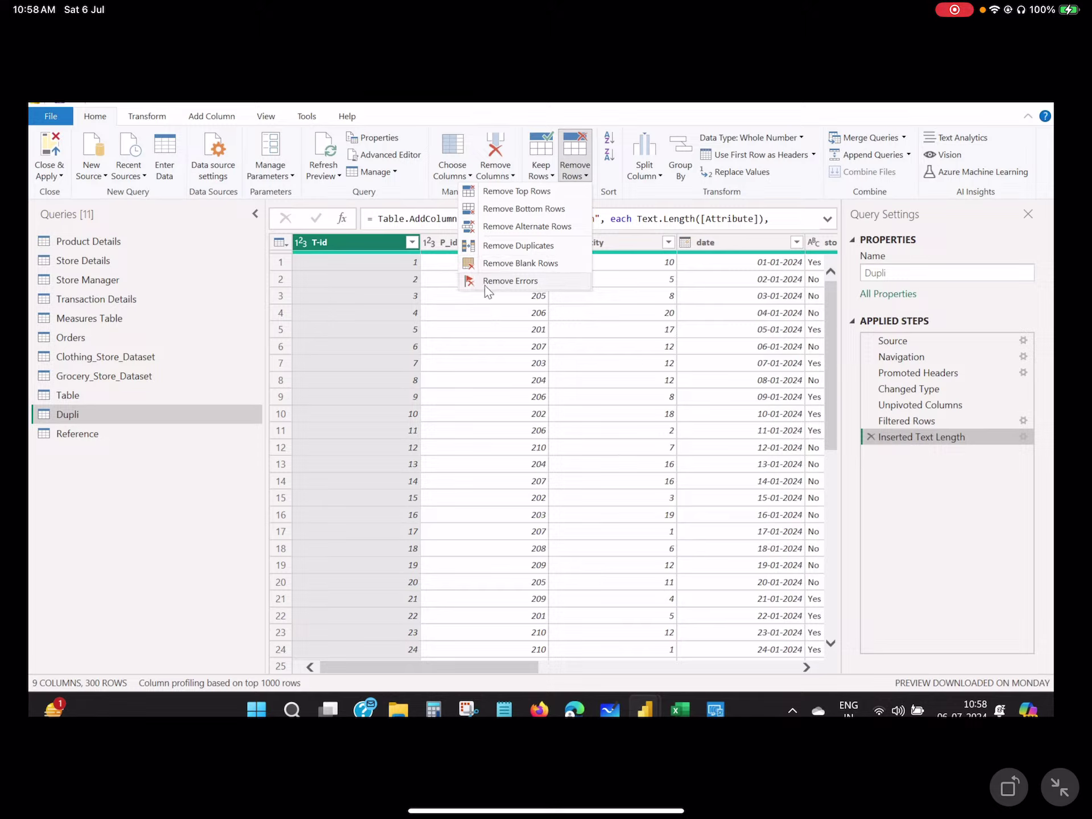
left_click(578, 179)
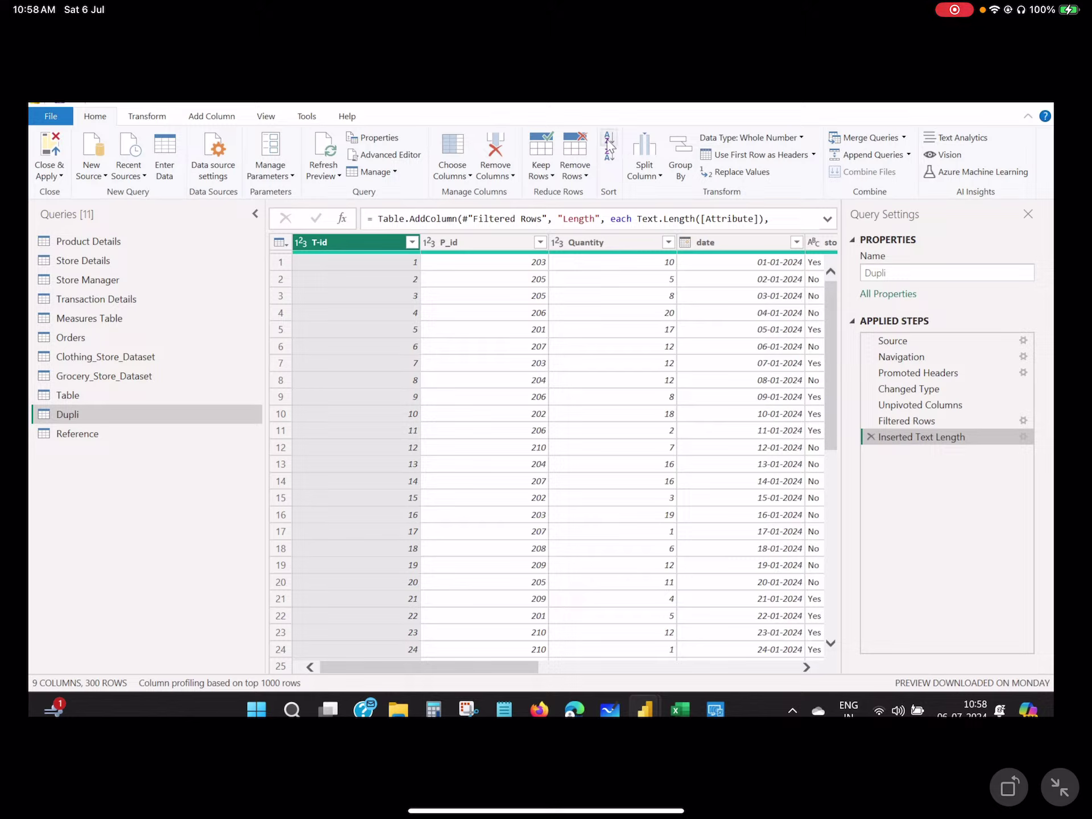
- Split Dupli's Attribute column repeatedly every 4 characters, and delete the resulting Changed Type1 and Split Column by Position steps
left_click(647, 178)
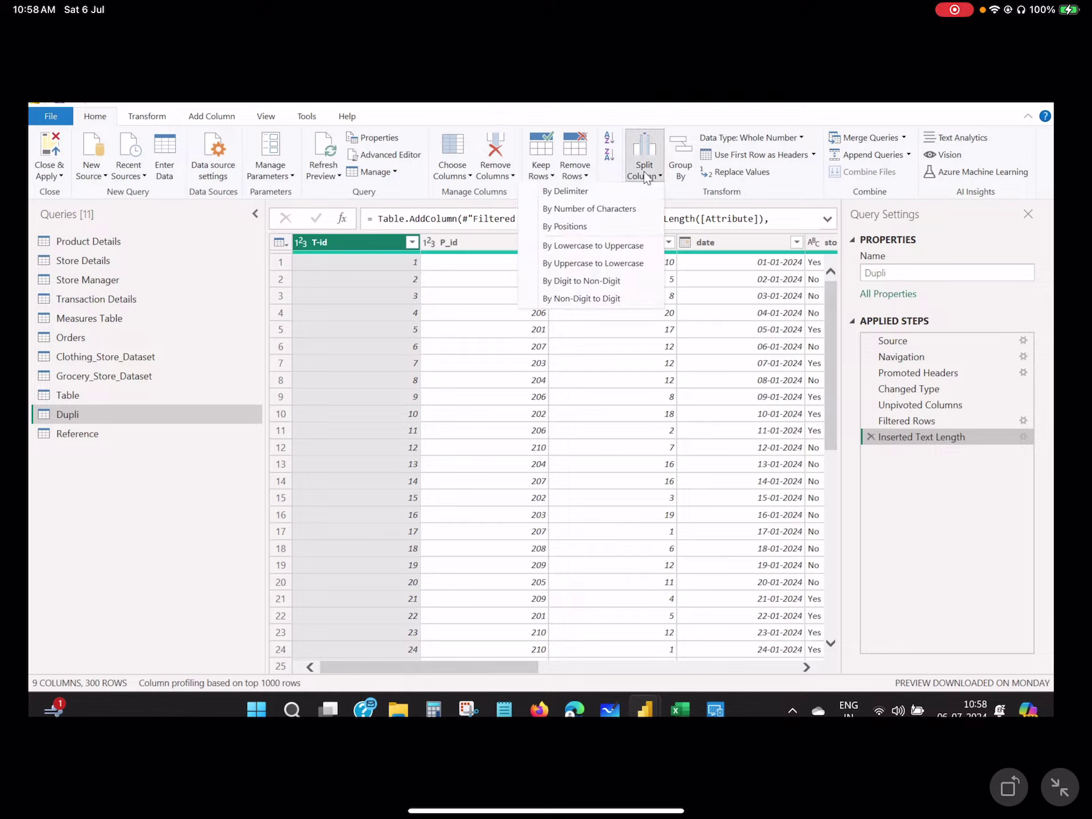
left_click(647, 178)
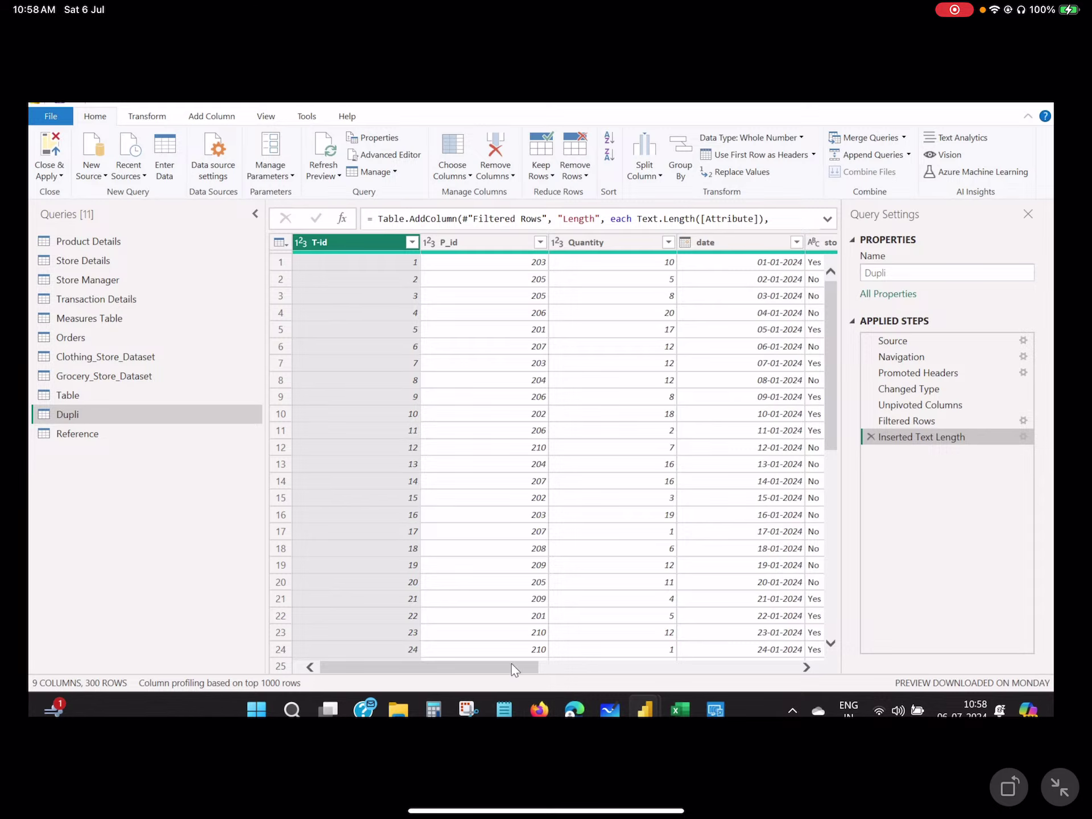
left_click_drag(515, 670, 795, 639)
left_click(501, 248)
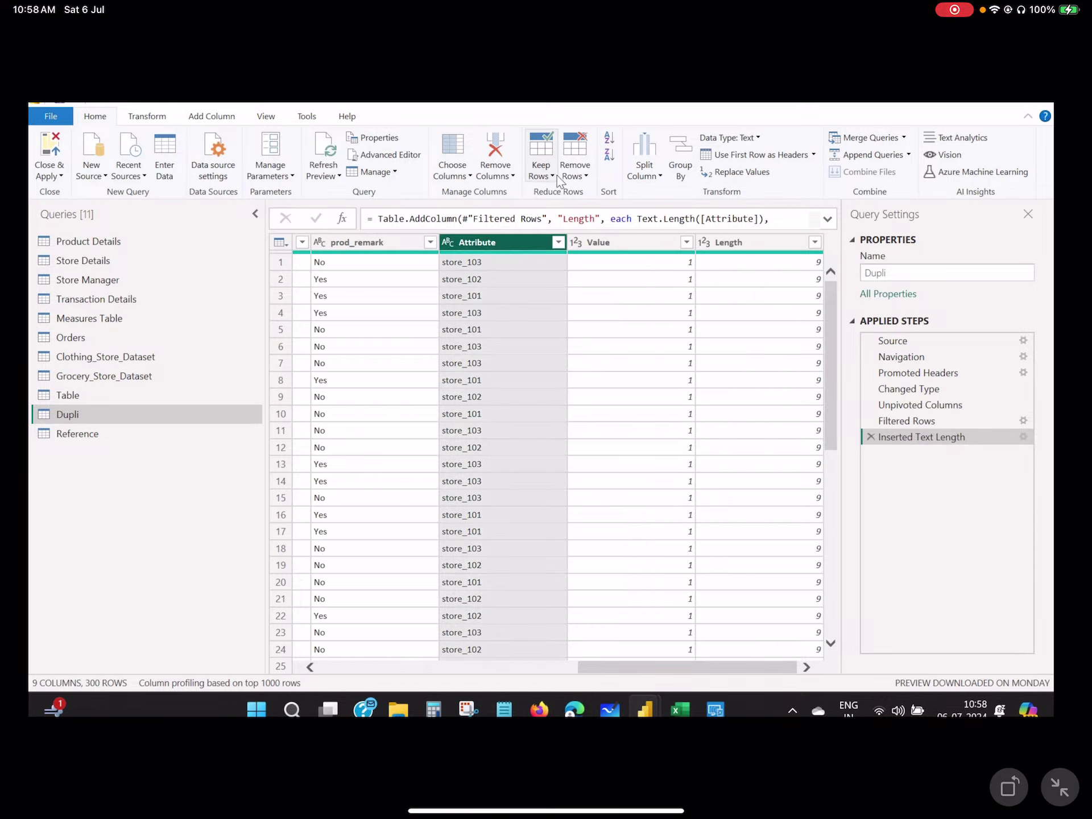
left_click(644, 176)
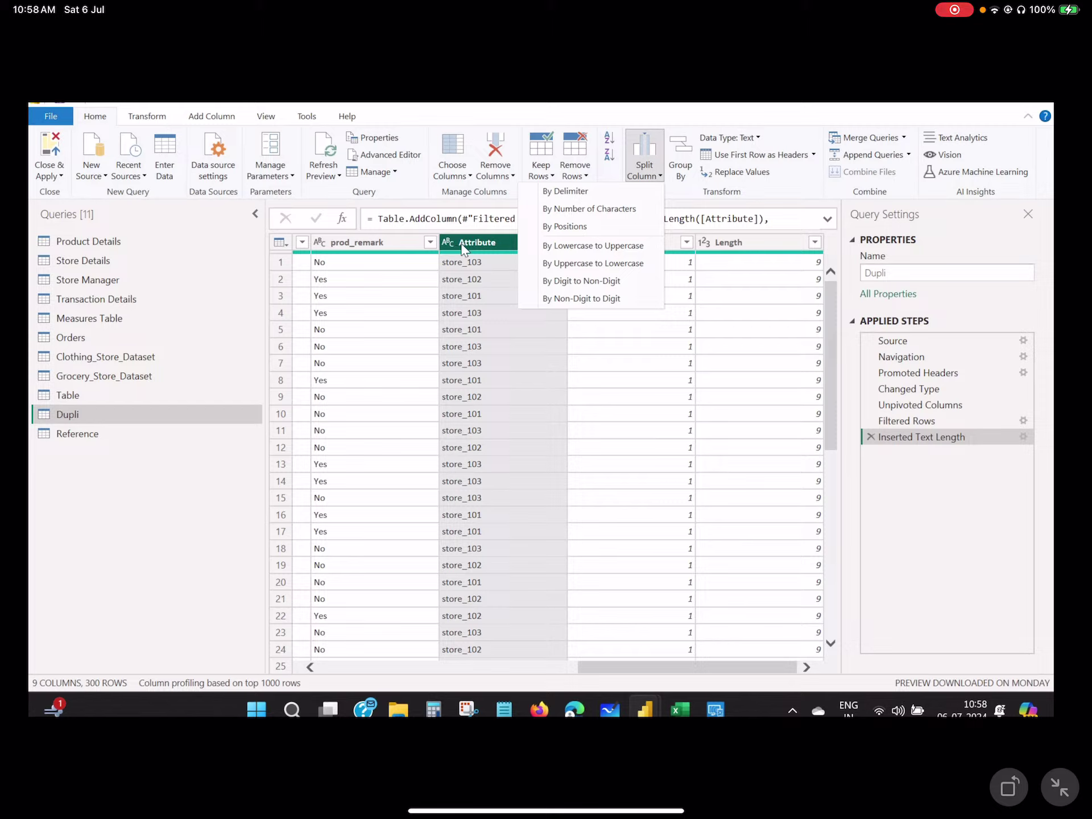
left_click(595, 212)
left_click(398, 348)
type("4")
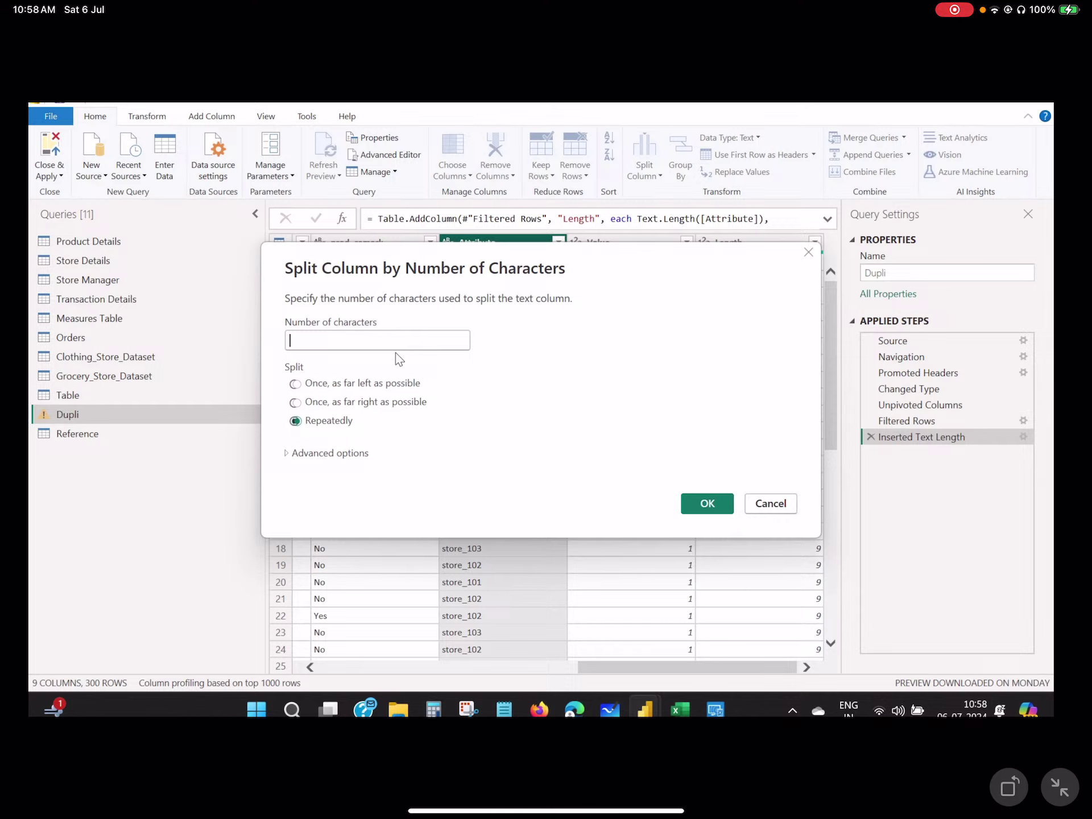
key("Return")
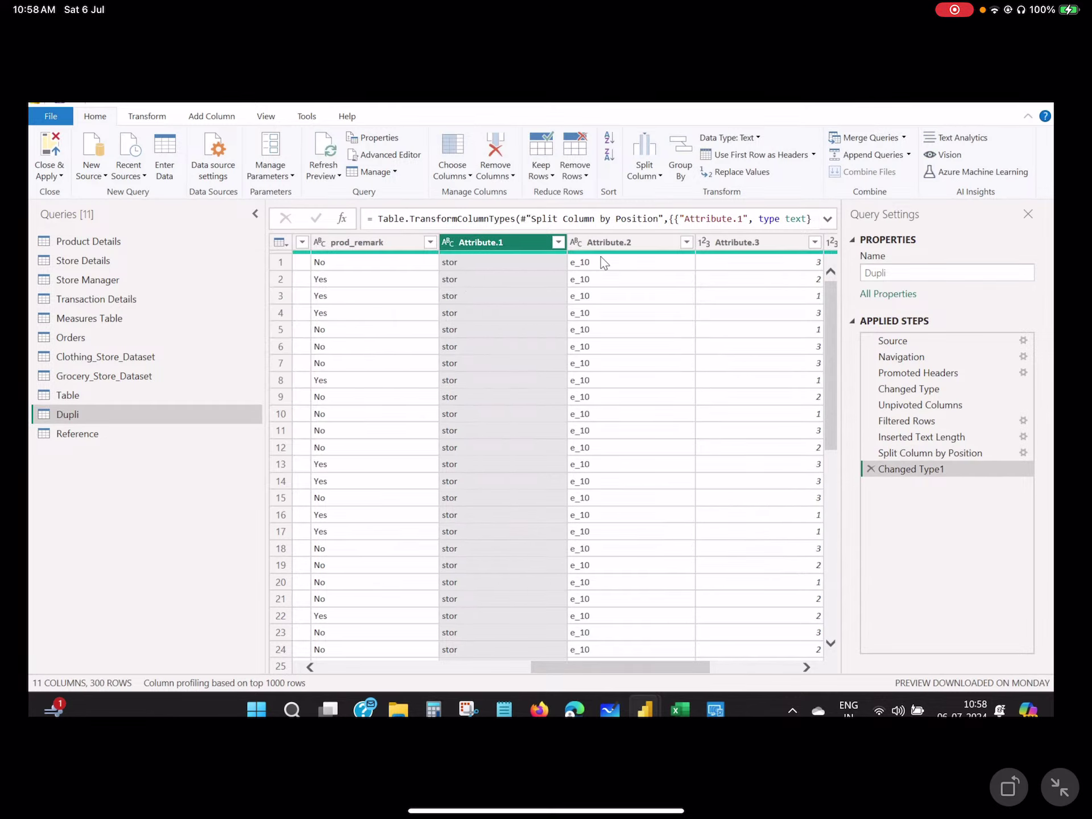
left_click(870, 469)
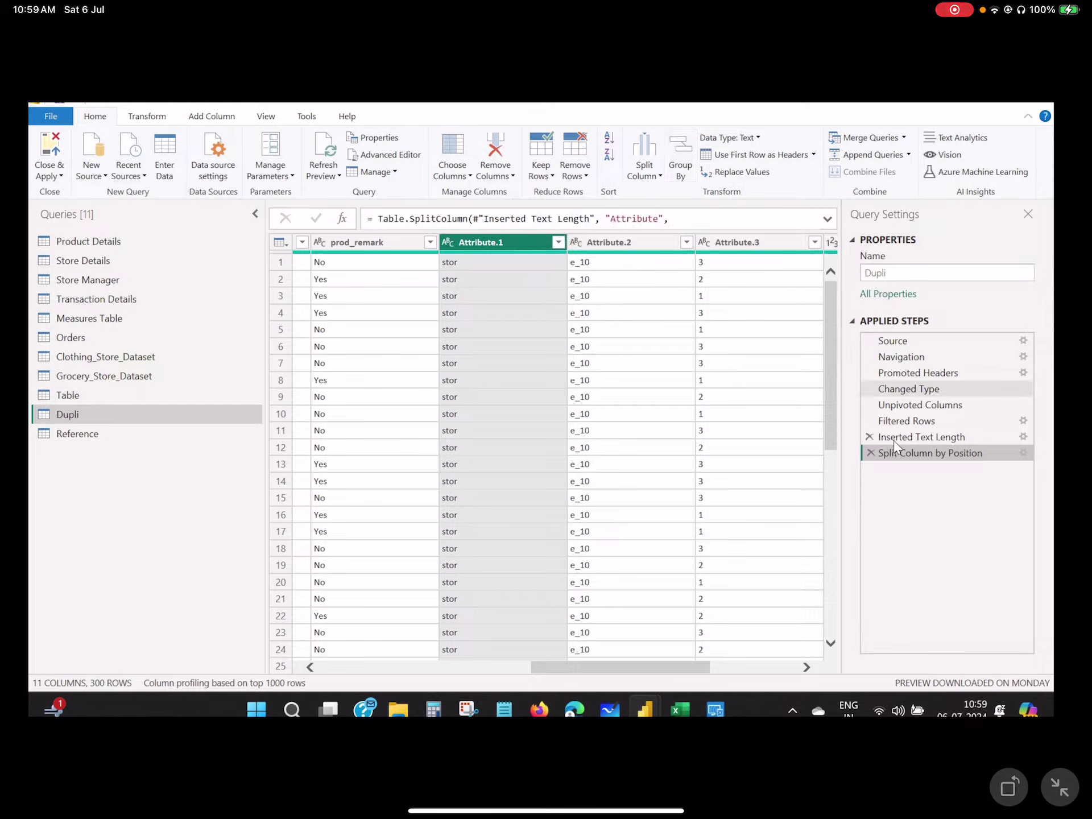
left_click(870, 453)
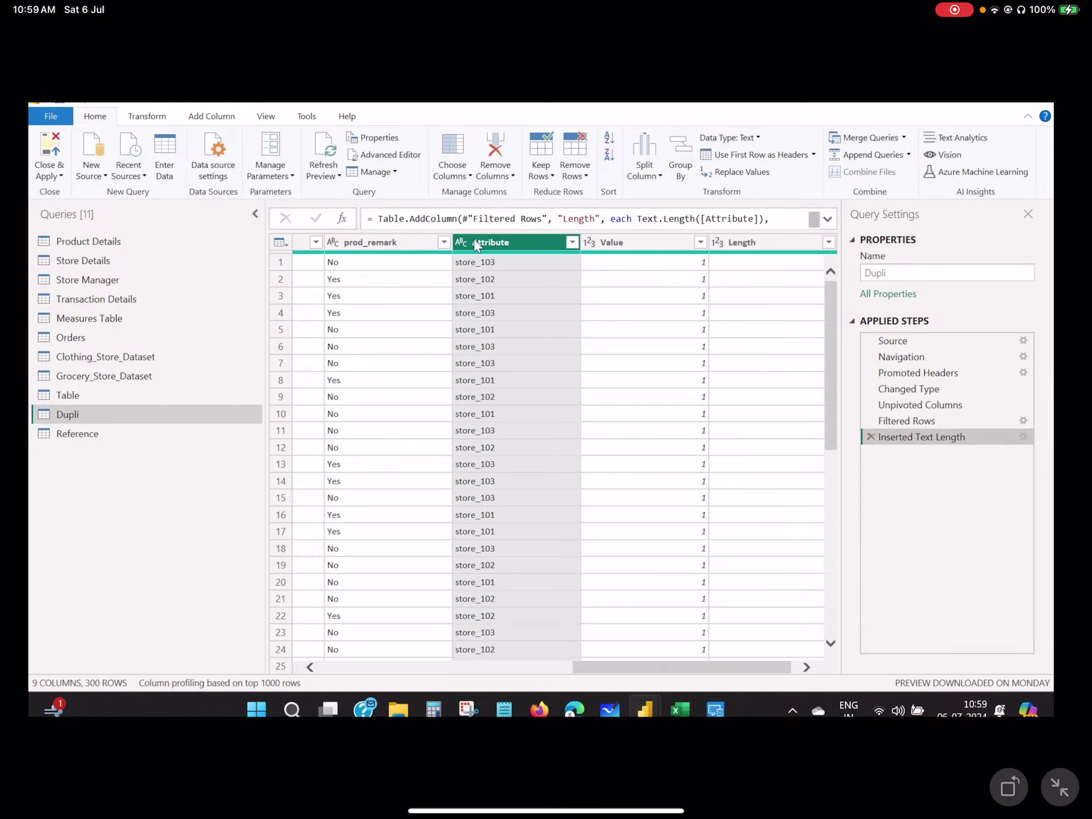
- Set up an advanced Group By on P_id in the Reference query, keeping the row count and adding a second aggregation
left_click(91, 435)
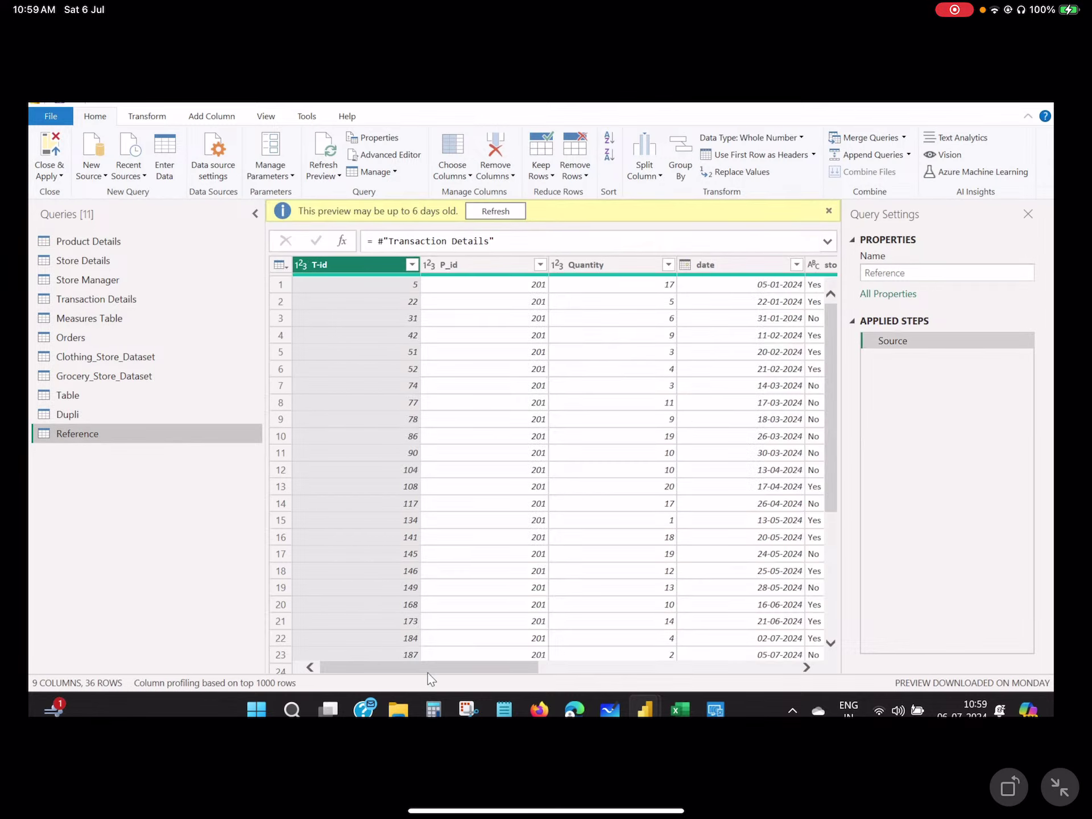
left_click_drag(431, 677, 416, 646)
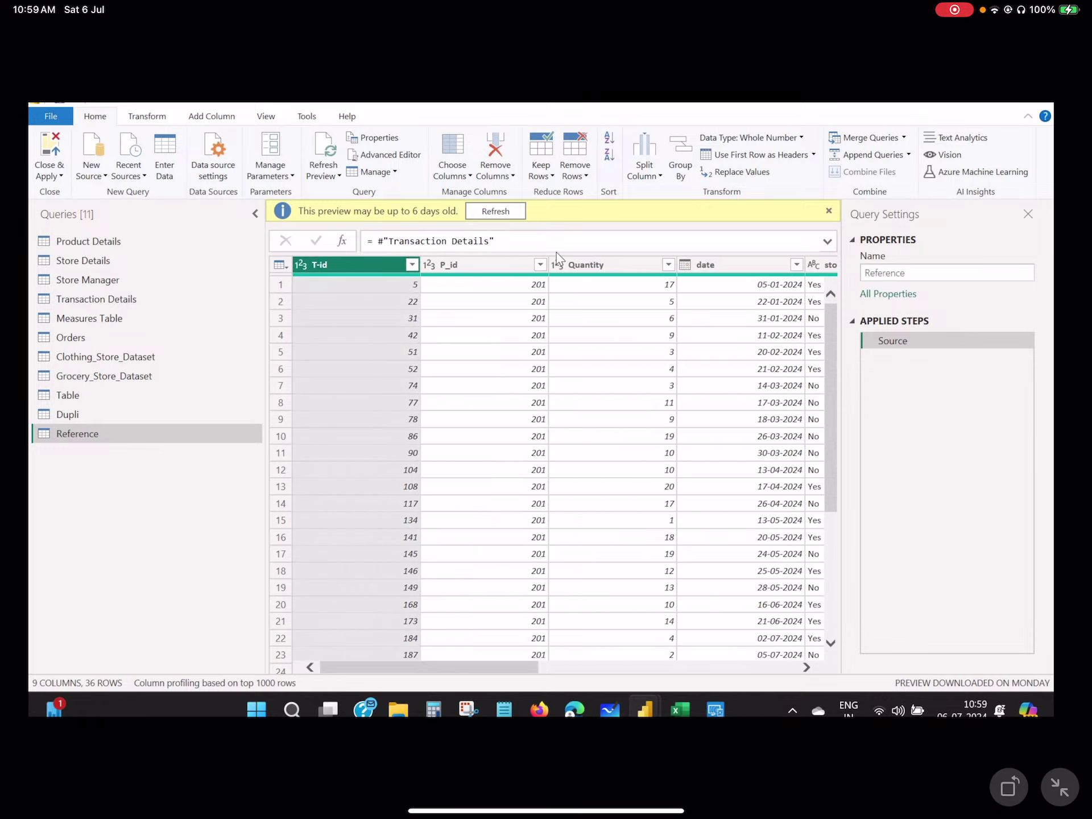
left_click(471, 267)
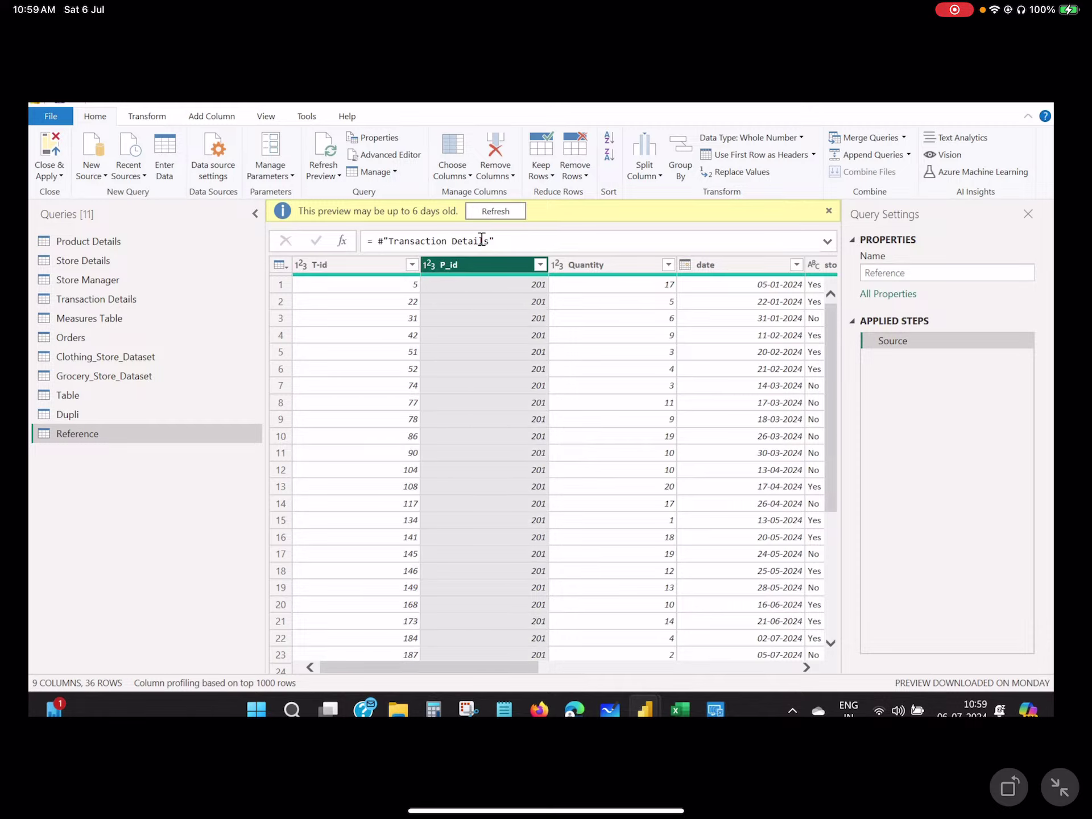
left_click(681, 150)
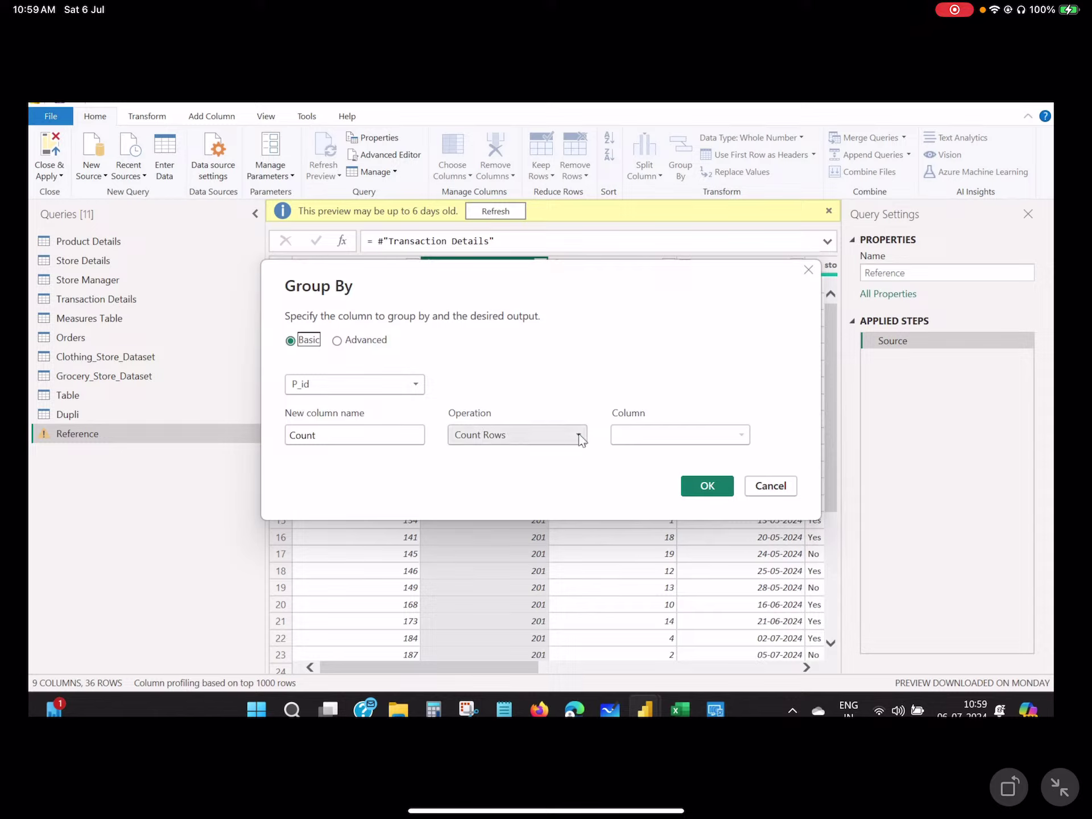
left_click(351, 340)
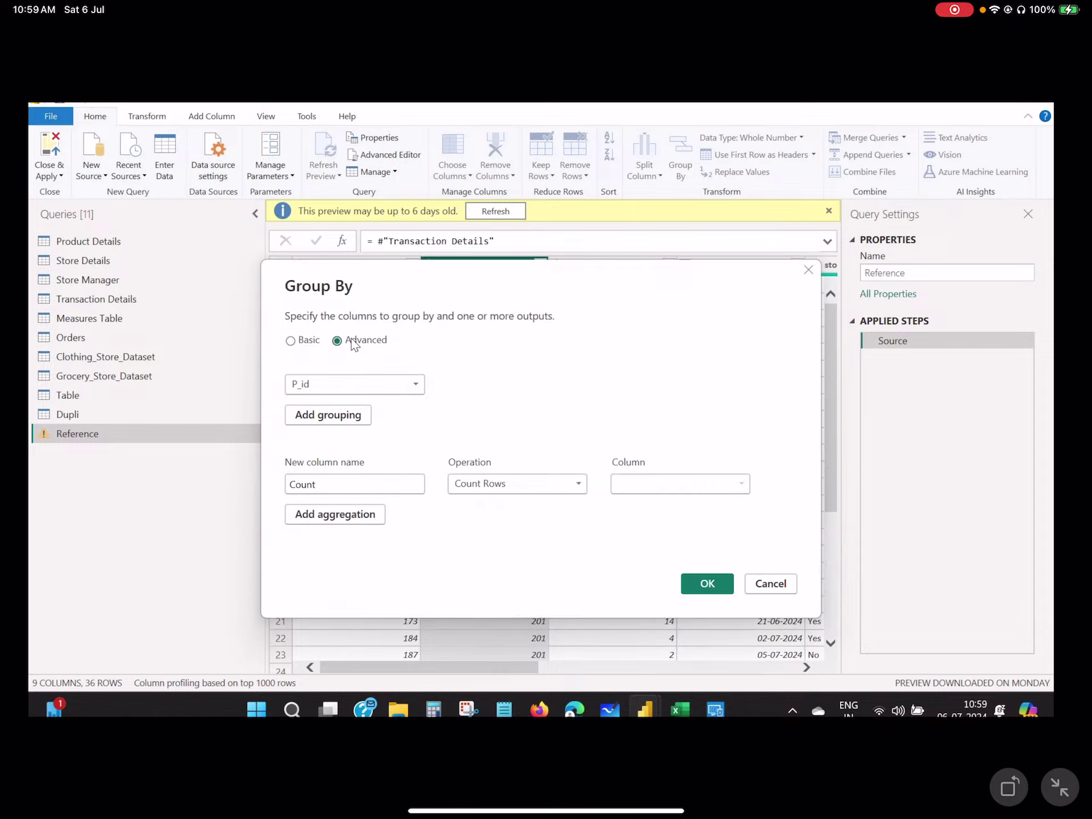
left_click(316, 513)
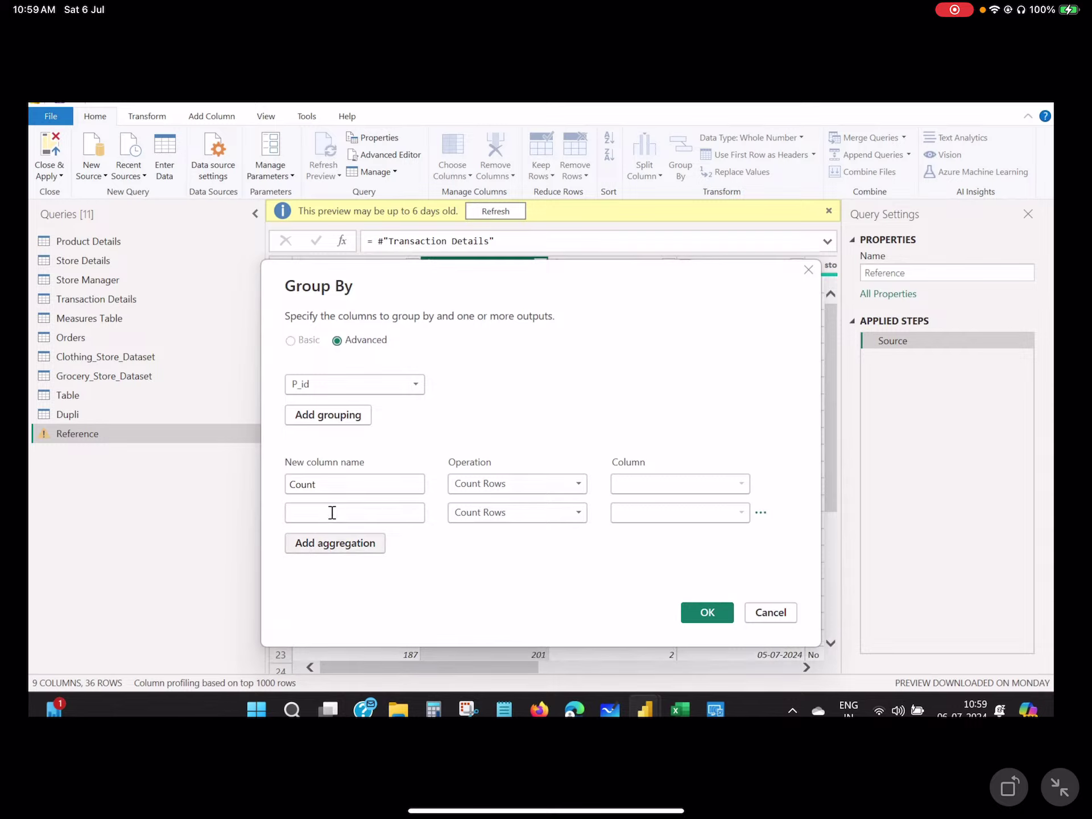
- Define the second aggregation as Sum of Quantity, using Sum on the Quantity column, and apply the grouping
left_click(388, 507)
type("S")
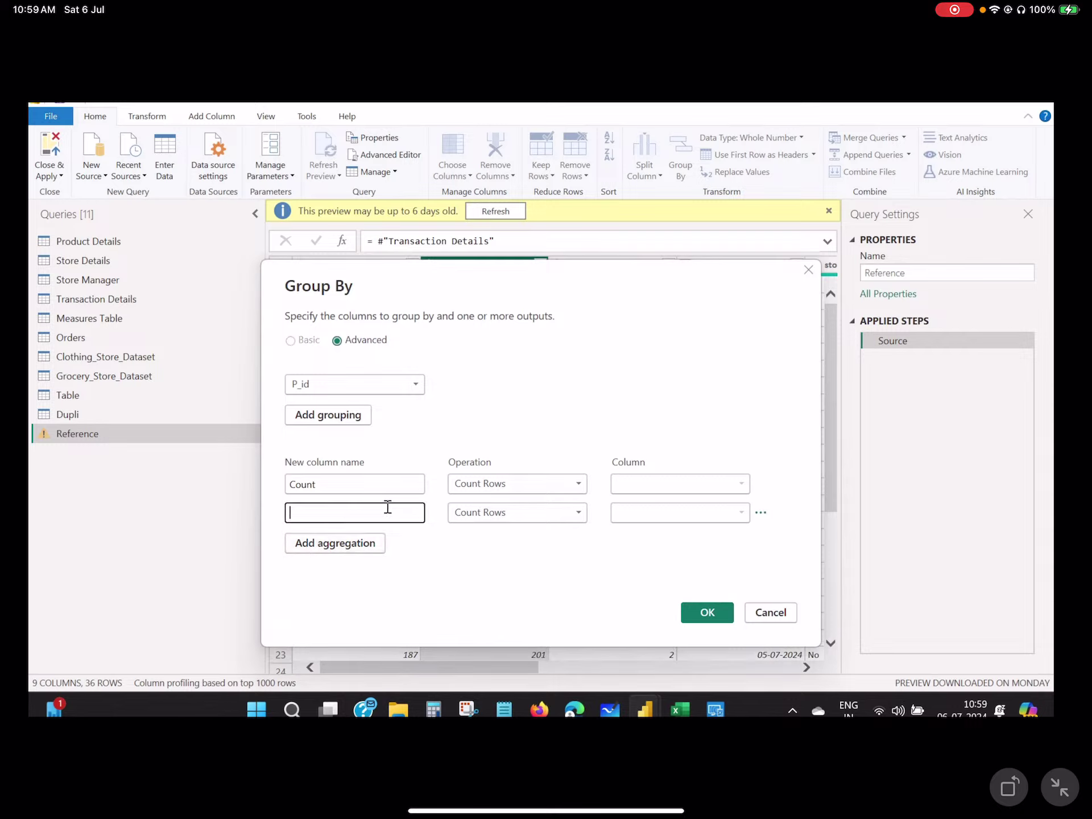
type("Sum of Quantity")
left_click(575, 512)
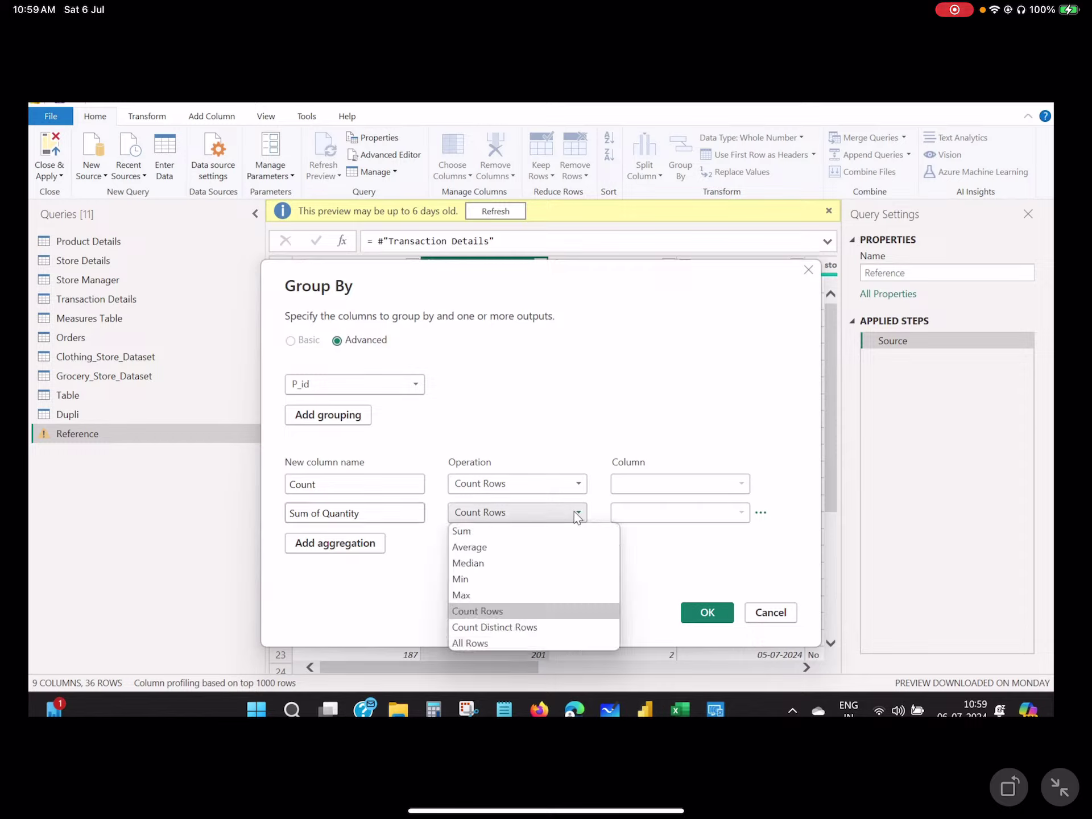
left_click(476, 530)
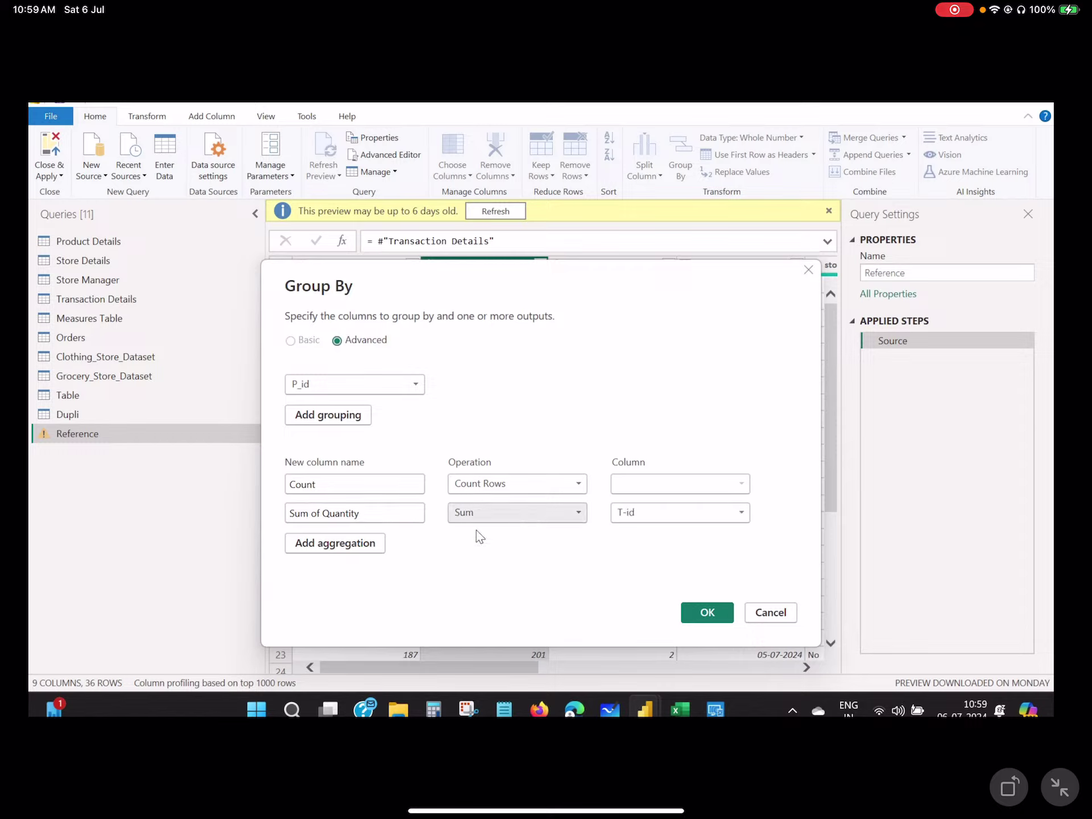
left_click(675, 517)
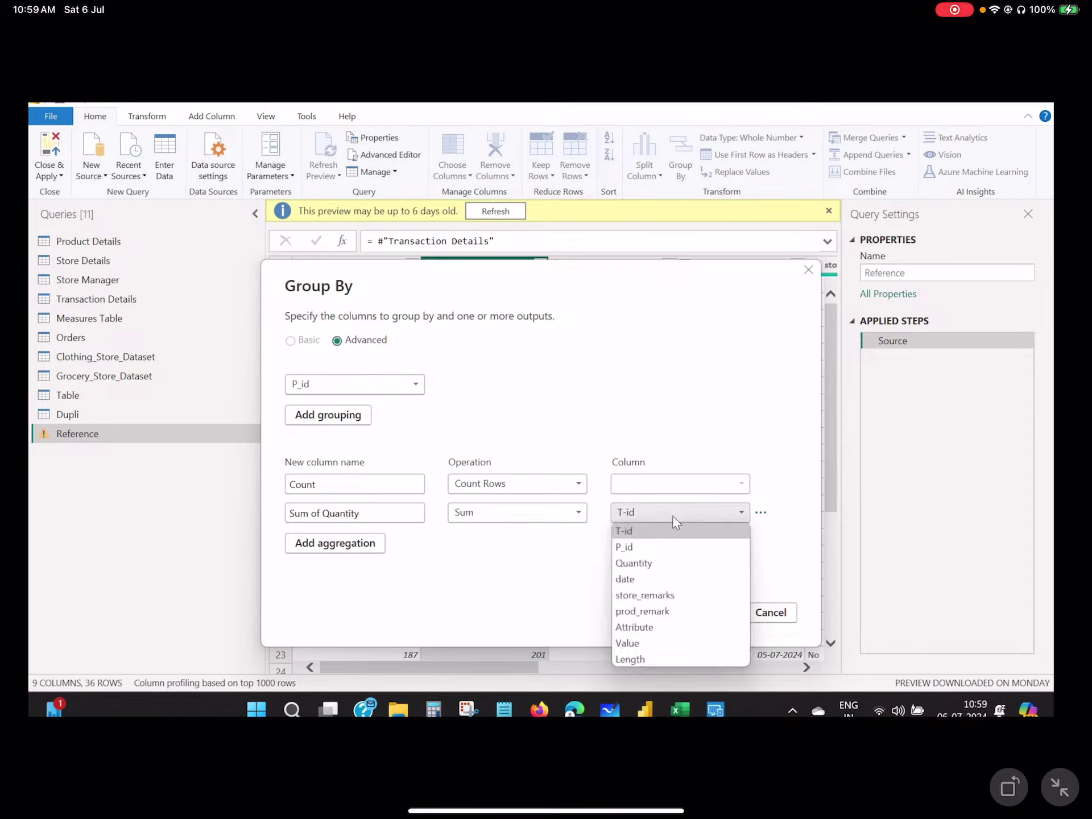
left_click(643, 562)
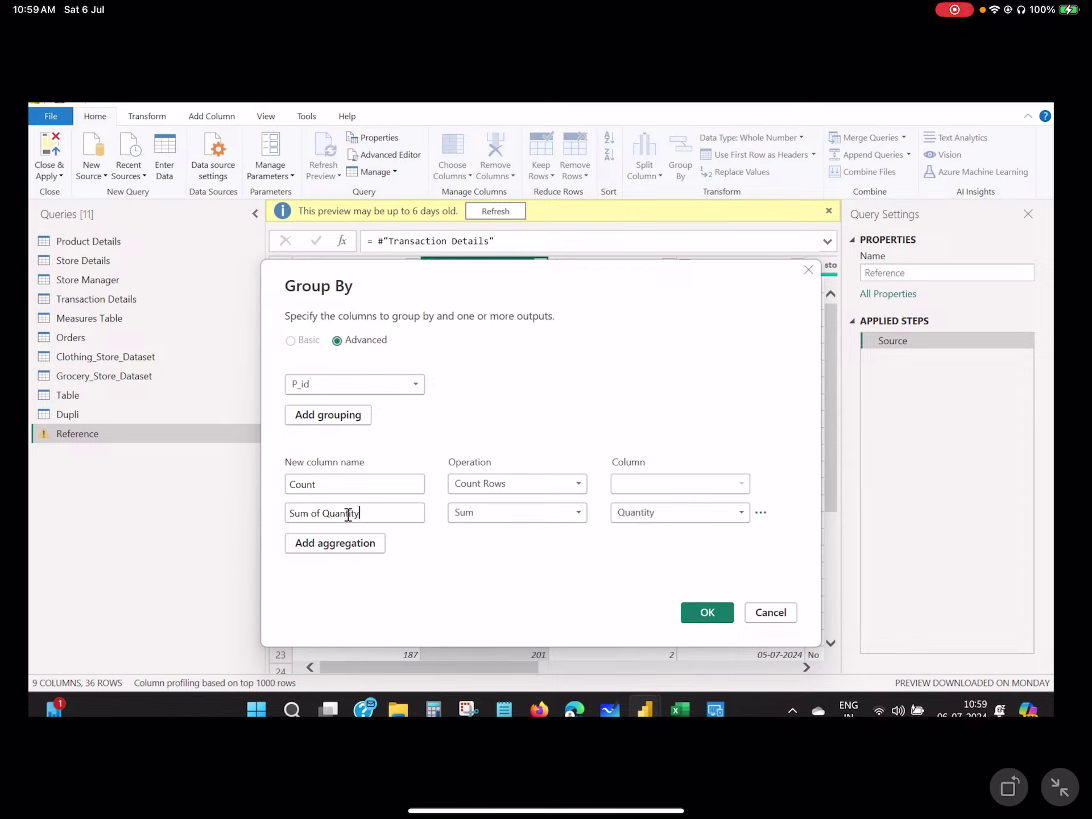
left_click_drag(354, 514, 266, 518)
left_click(715, 618)
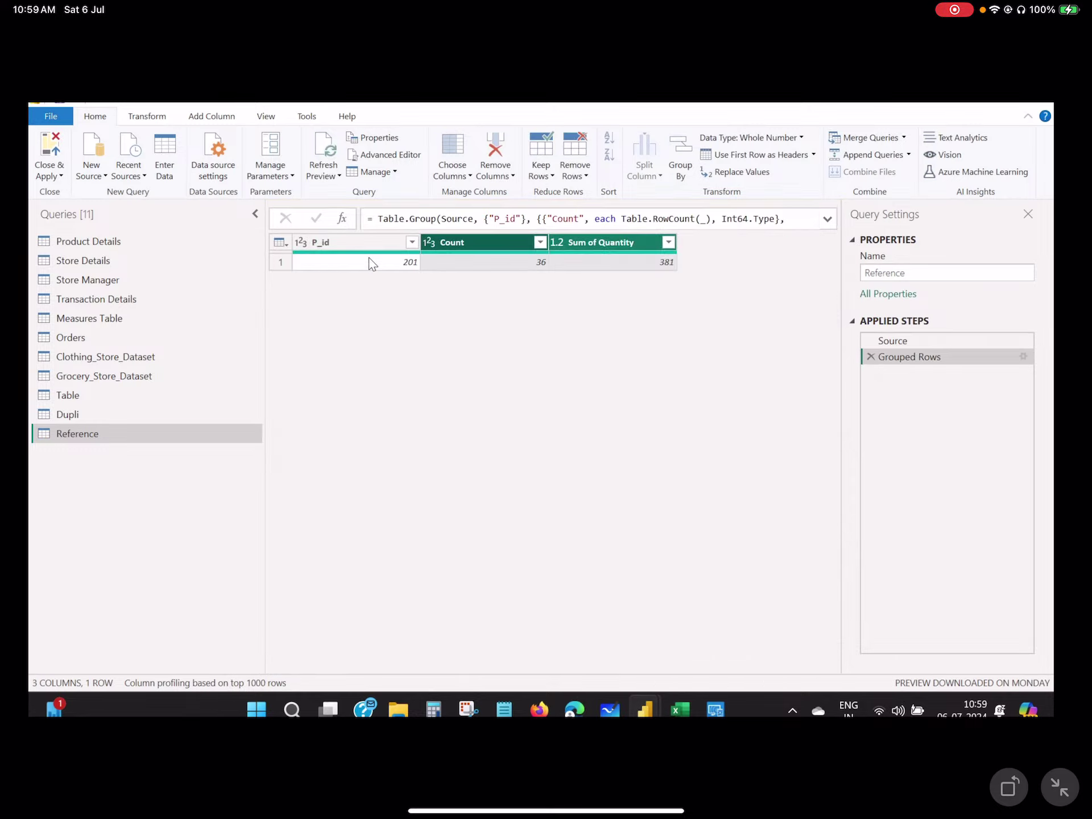
left_click(521, 266)
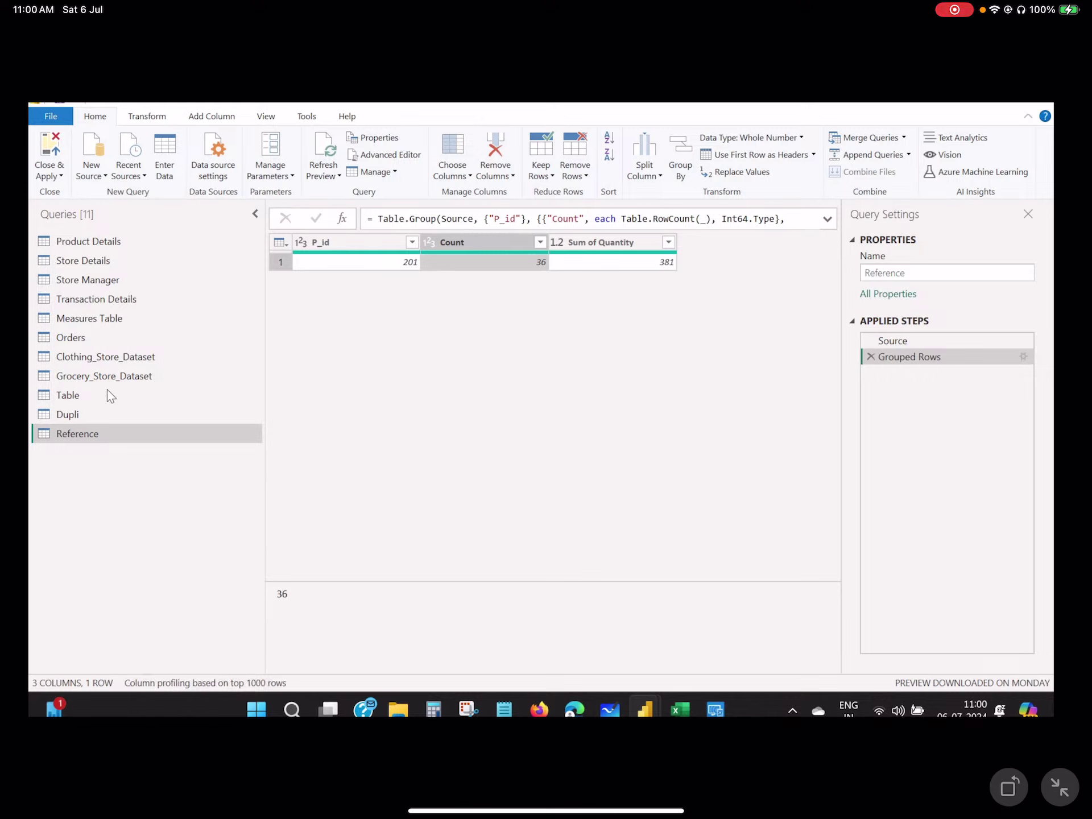
- Delete the Filtered Rows1 step from Transaction Details, and check the row count and quantity sum of P_id 201 in Reference
left_click(94, 298)
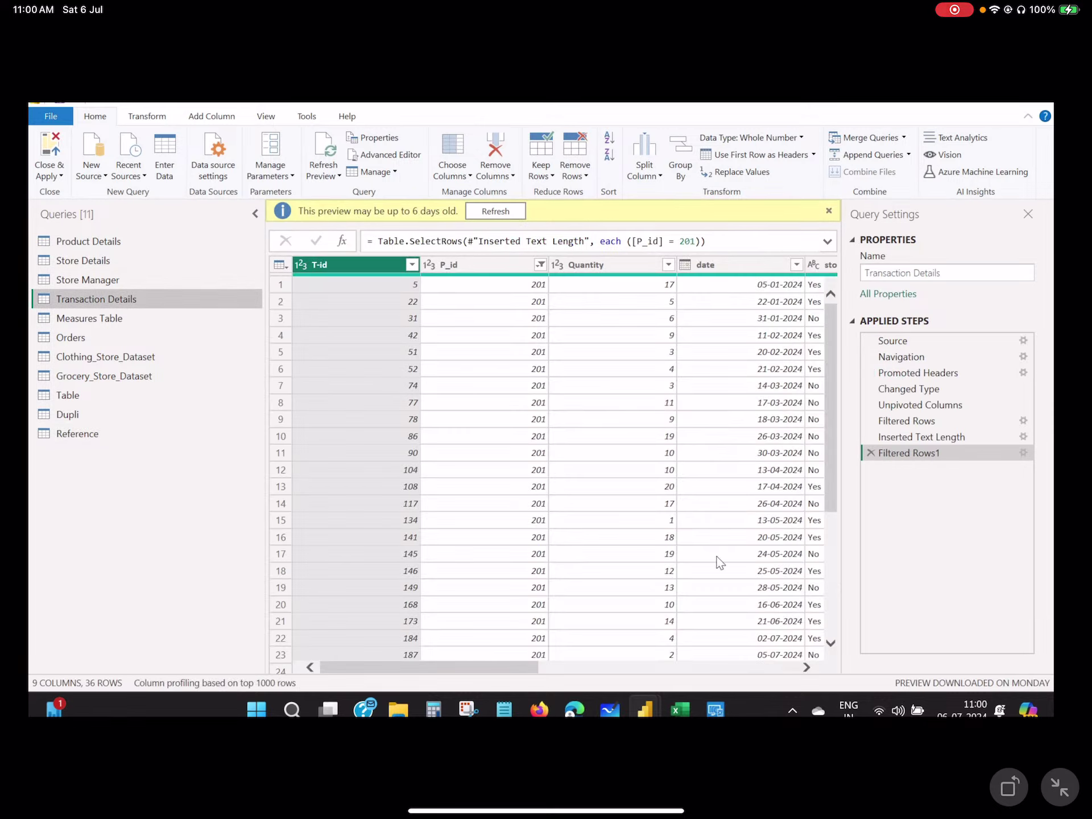
left_click(871, 453)
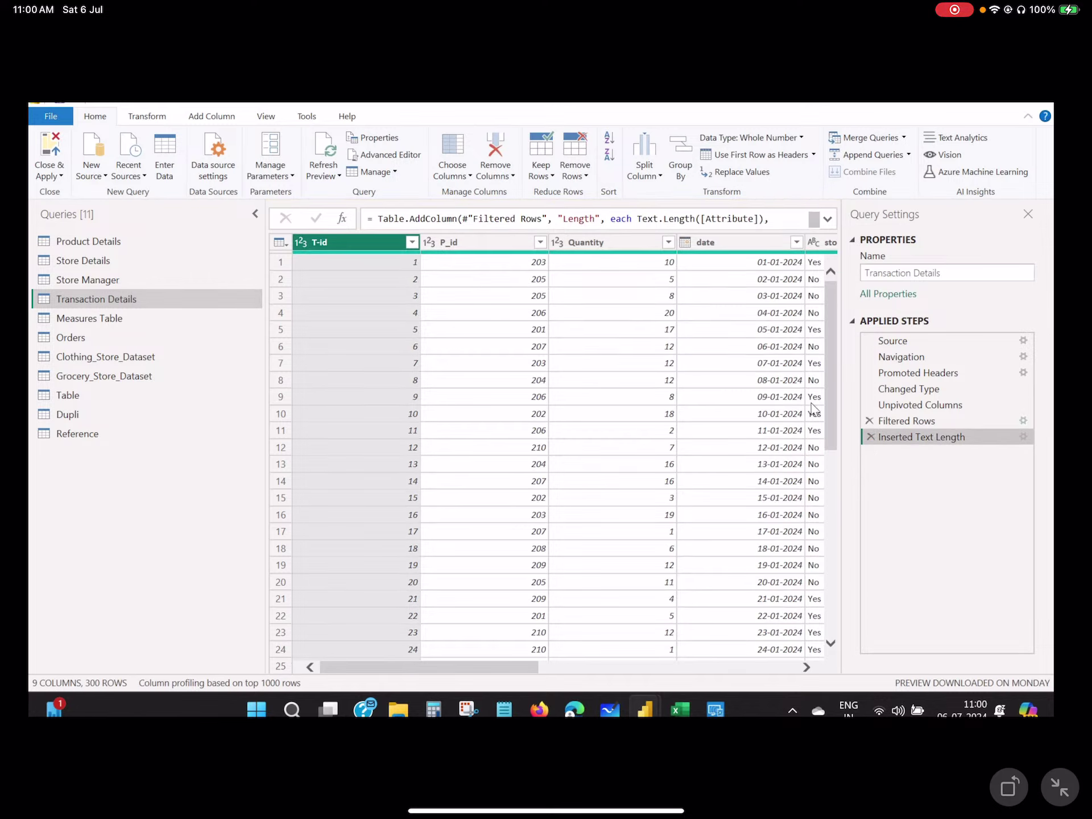
left_click(89, 434)
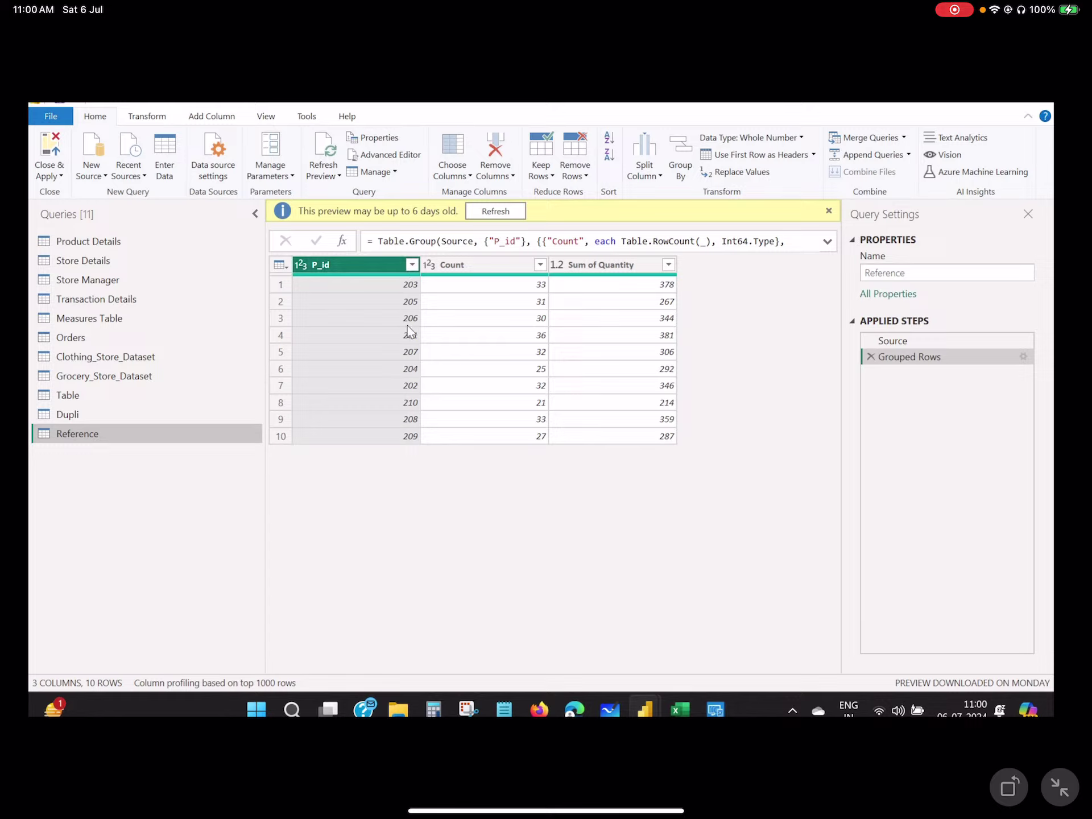
left_click(529, 339)
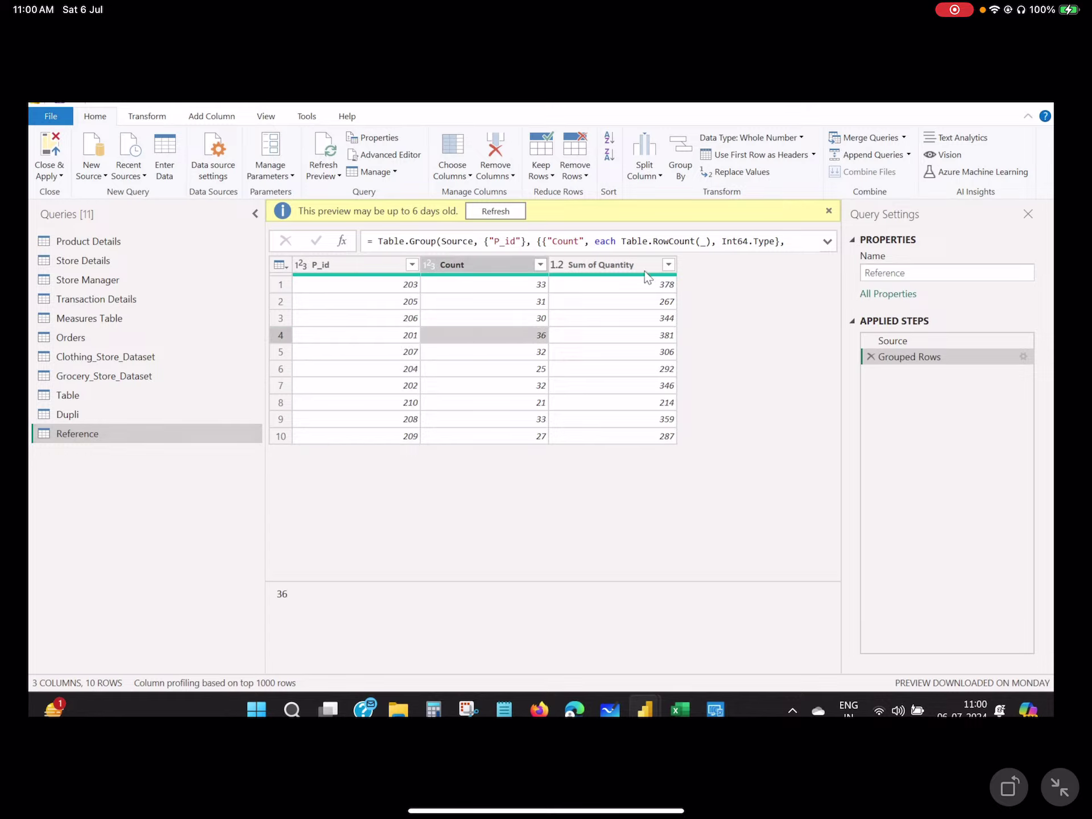
left_click(657, 340)
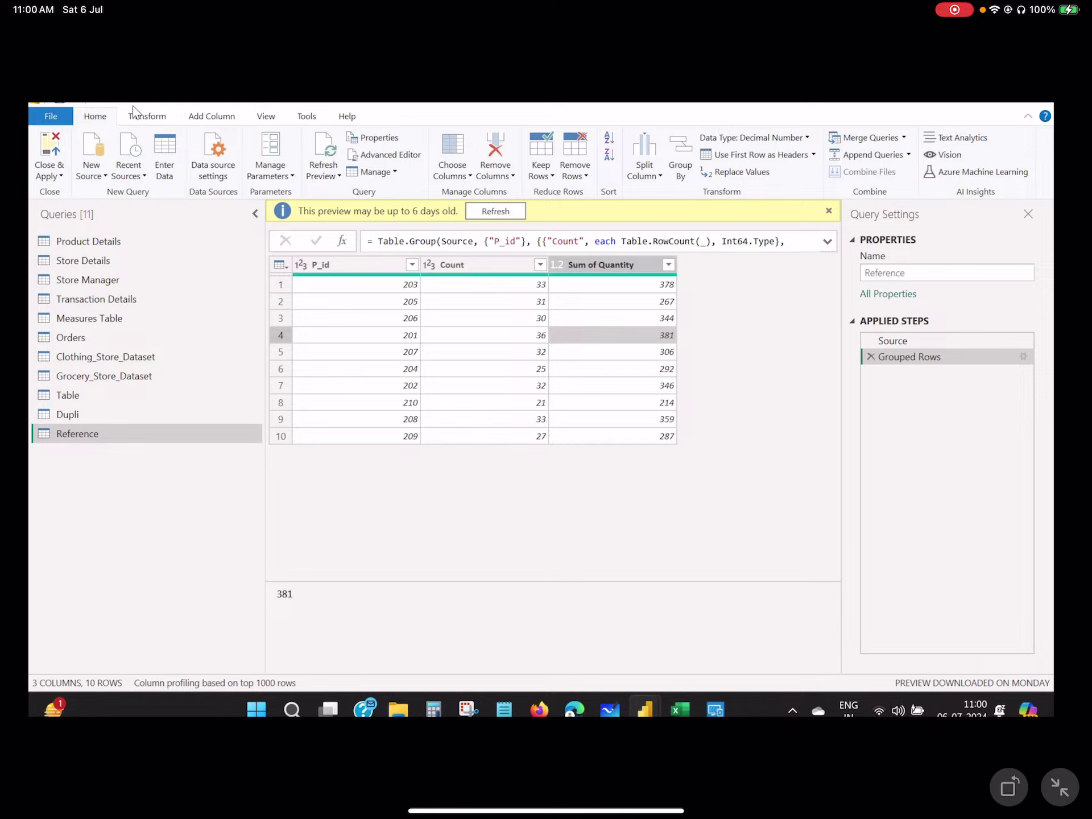
- Convert the text in the prod_remark column of Transaction Details to UPPERCASE
left_click(147, 115)
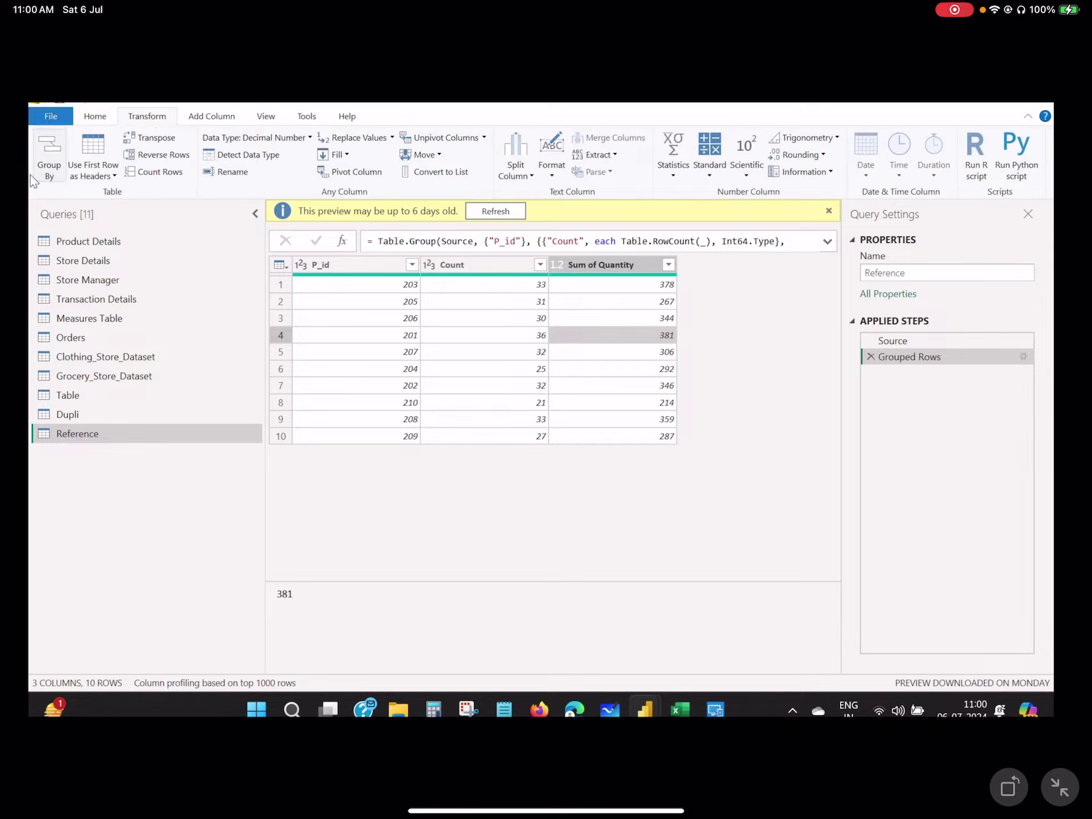
left_click(211, 121)
left_click(165, 117)
left_click(553, 176)
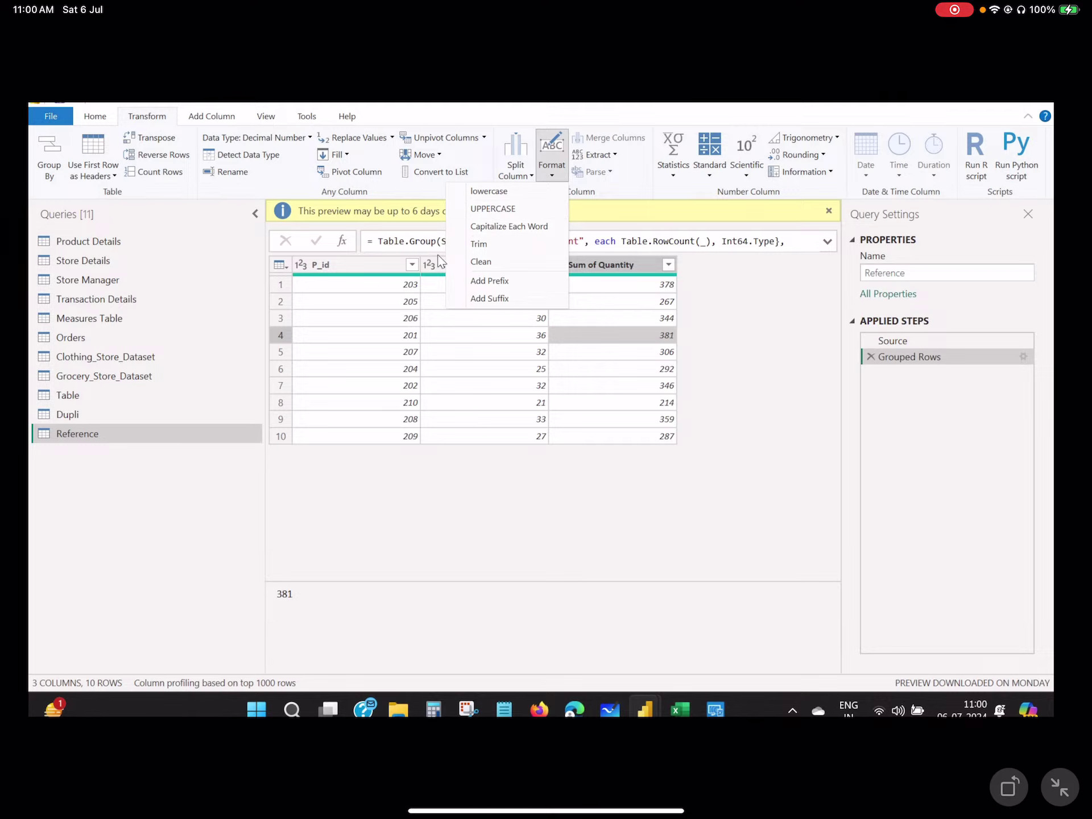
left_click(80, 293)
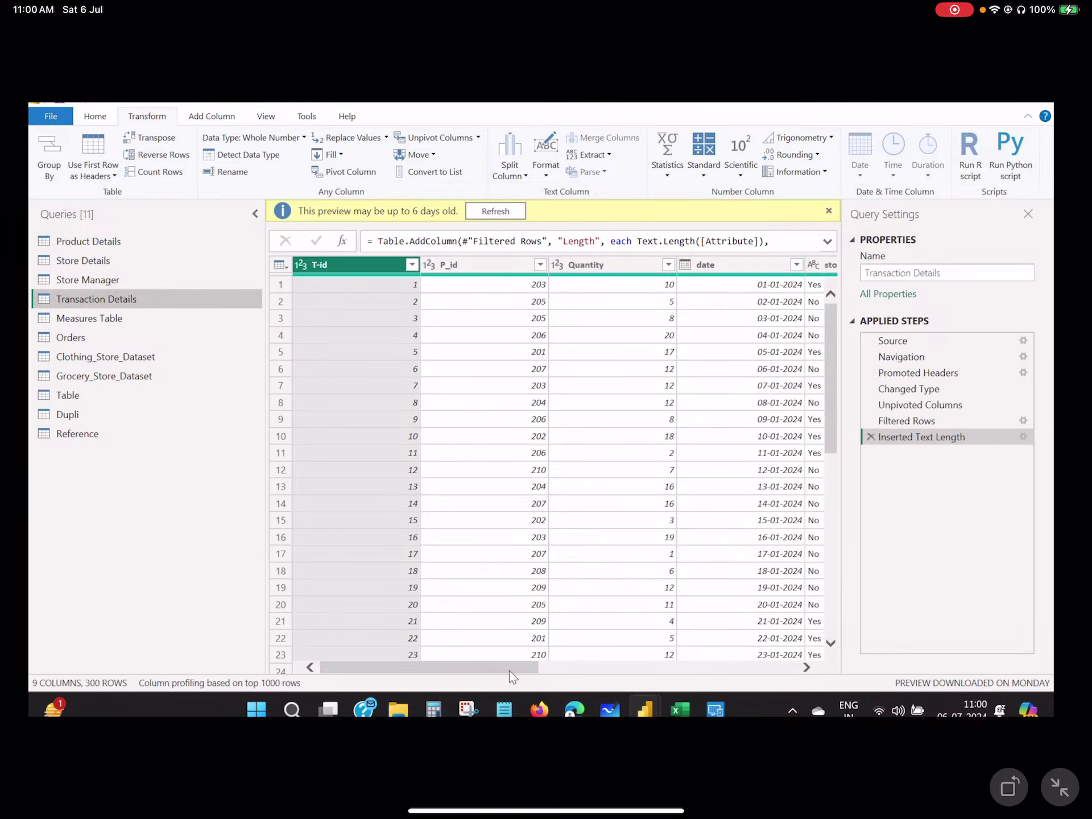
left_click_drag(510, 670, 713, 644)
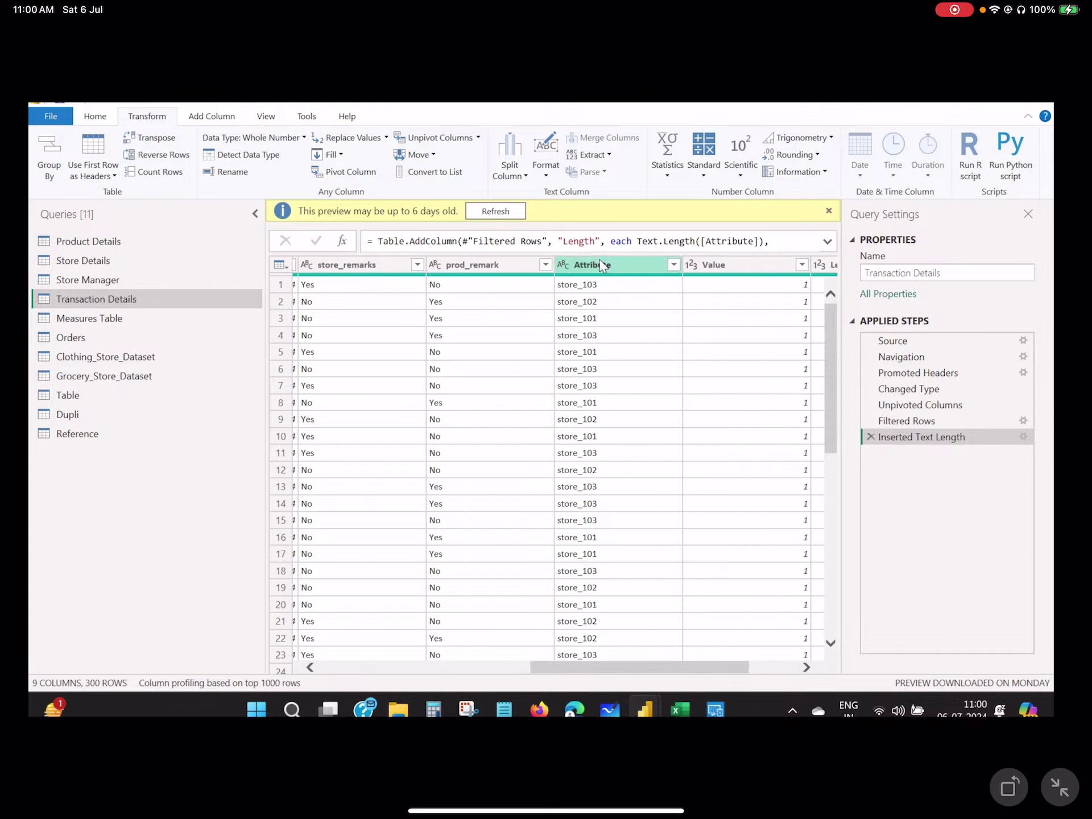
left_click(470, 265)
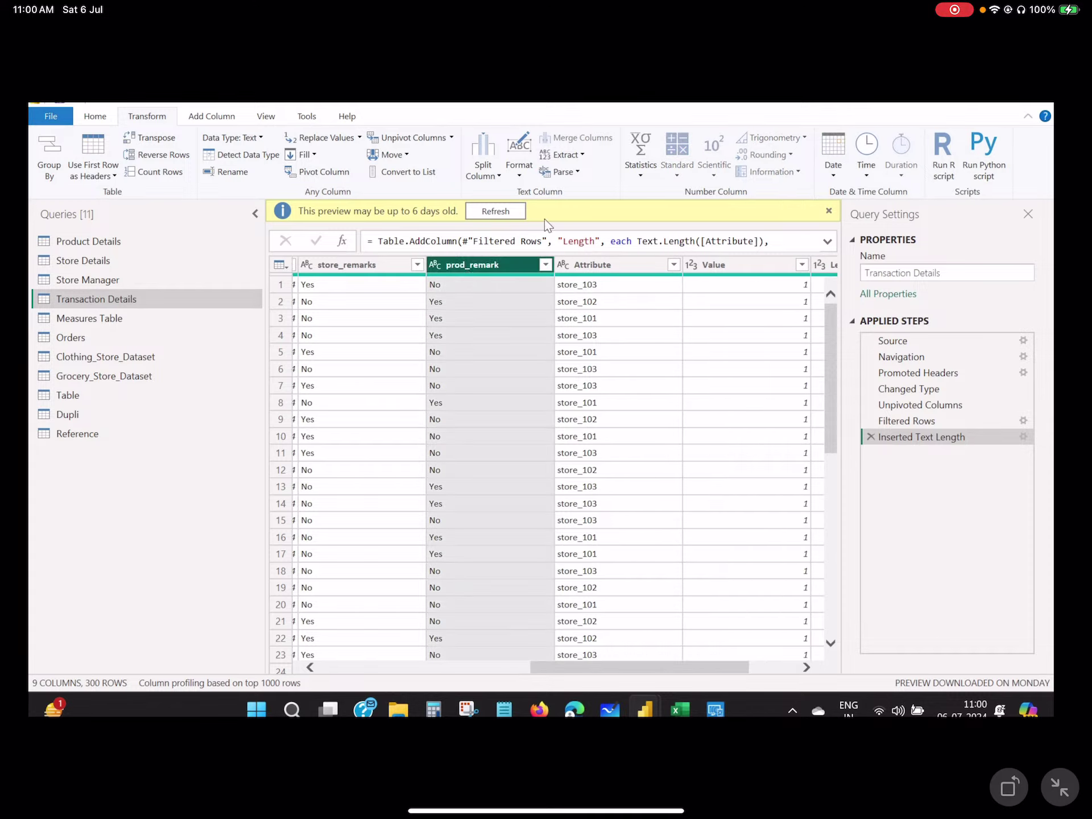
left_click(584, 154)
left_click(585, 153)
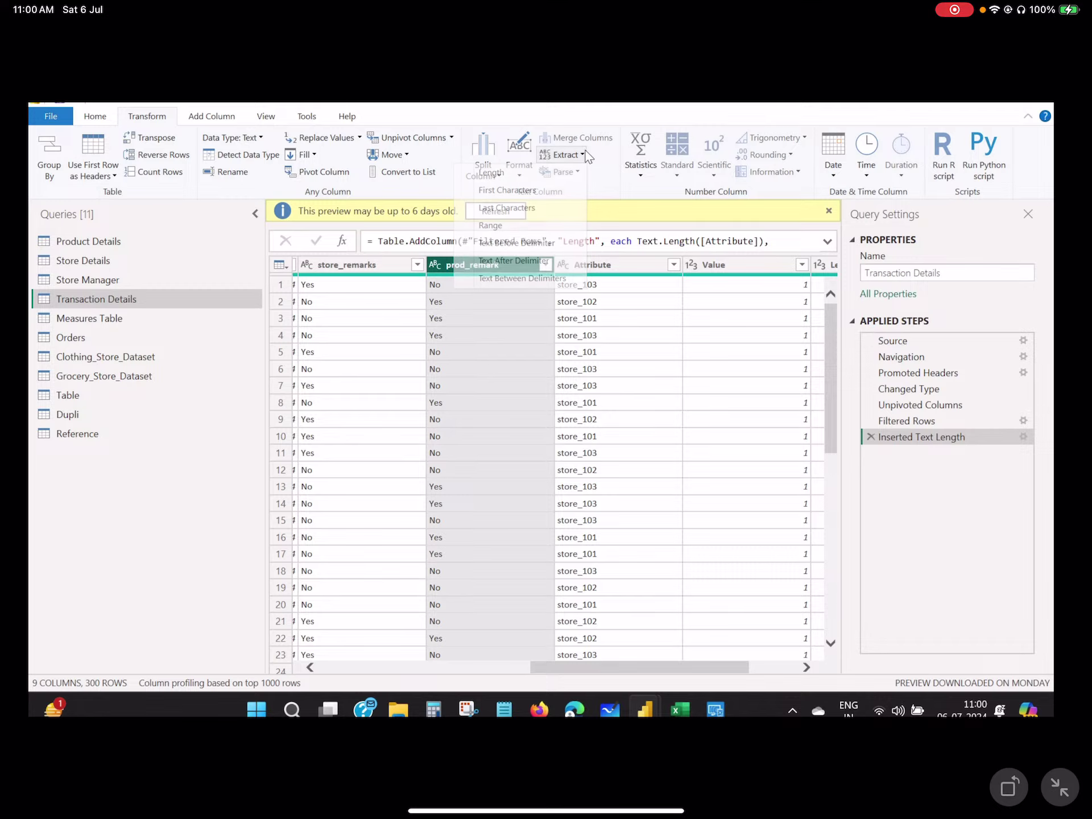
left_click(519, 168)
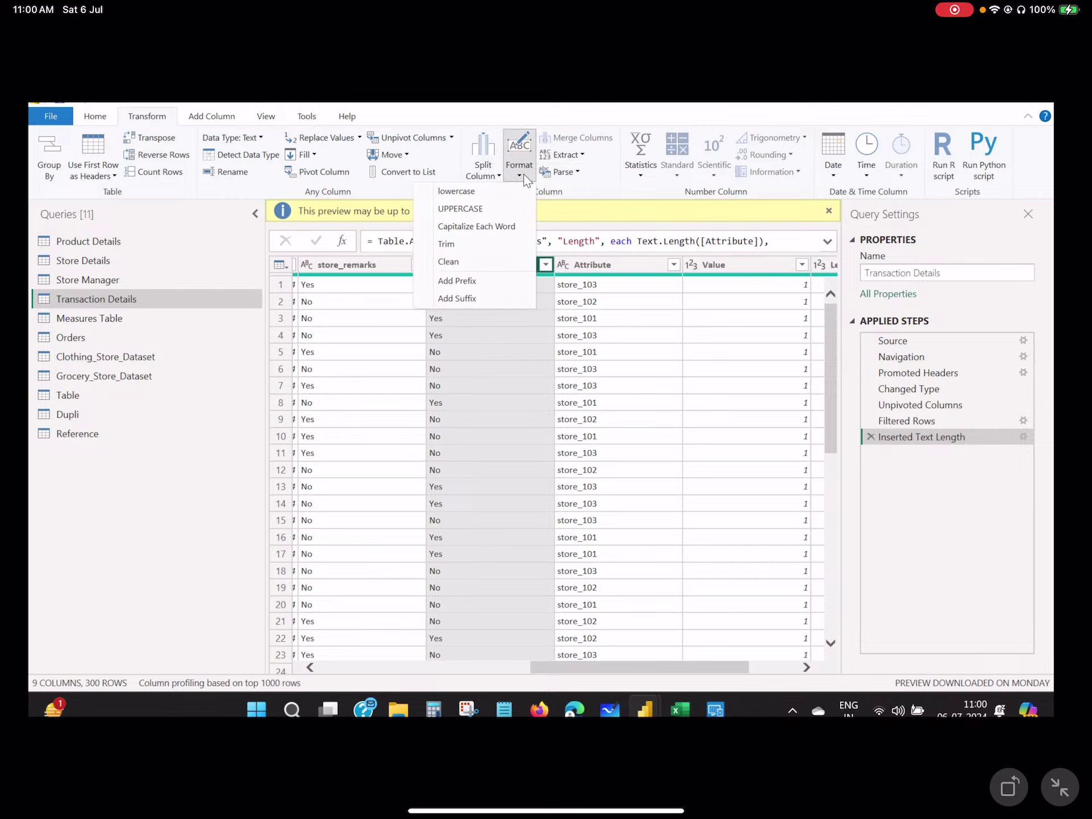
left_click(490, 219)
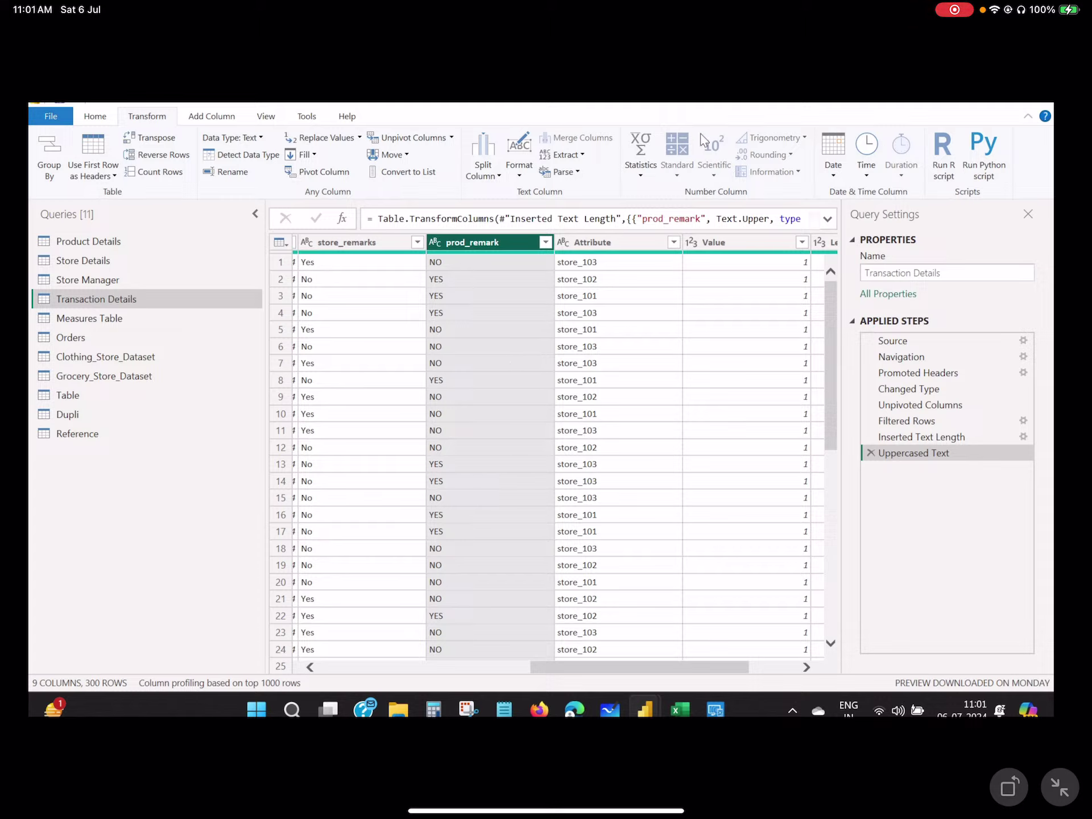
- Compare the Statistics operations available for the text column prod_remark with those for the numeric column Value
left_click(641, 171)
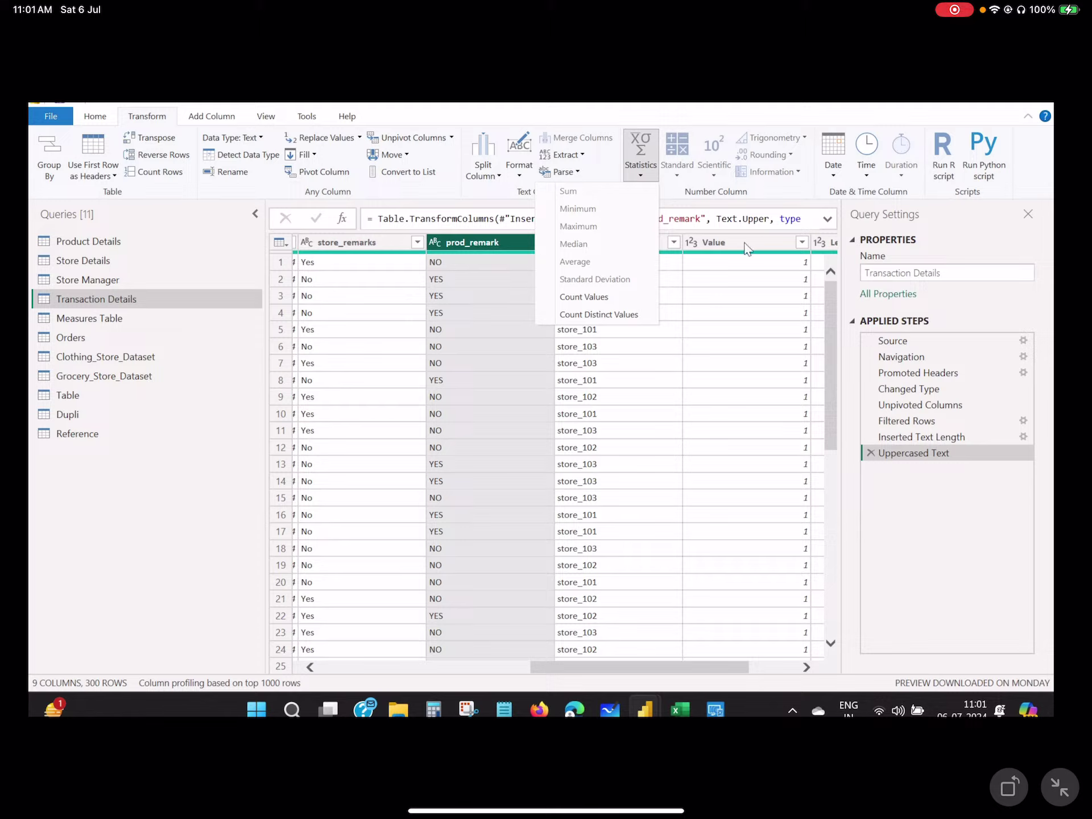
left_click(709, 243)
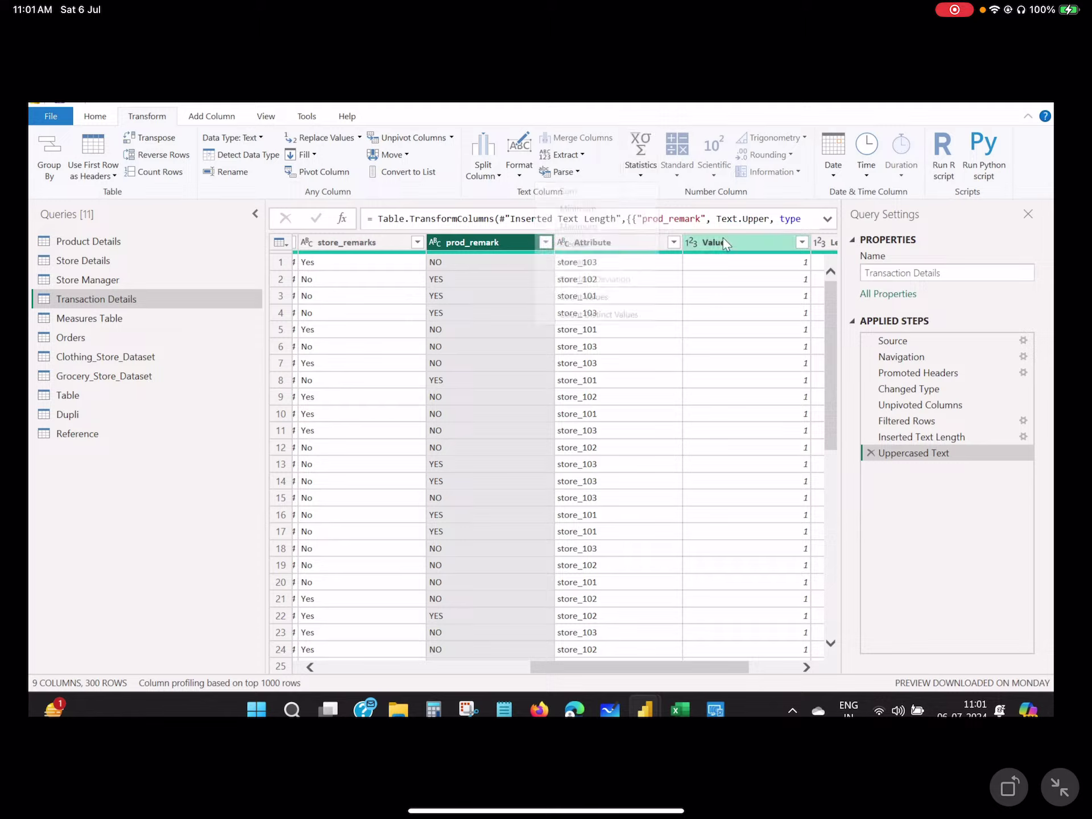
left_click(643, 178)
left_click(767, 244)
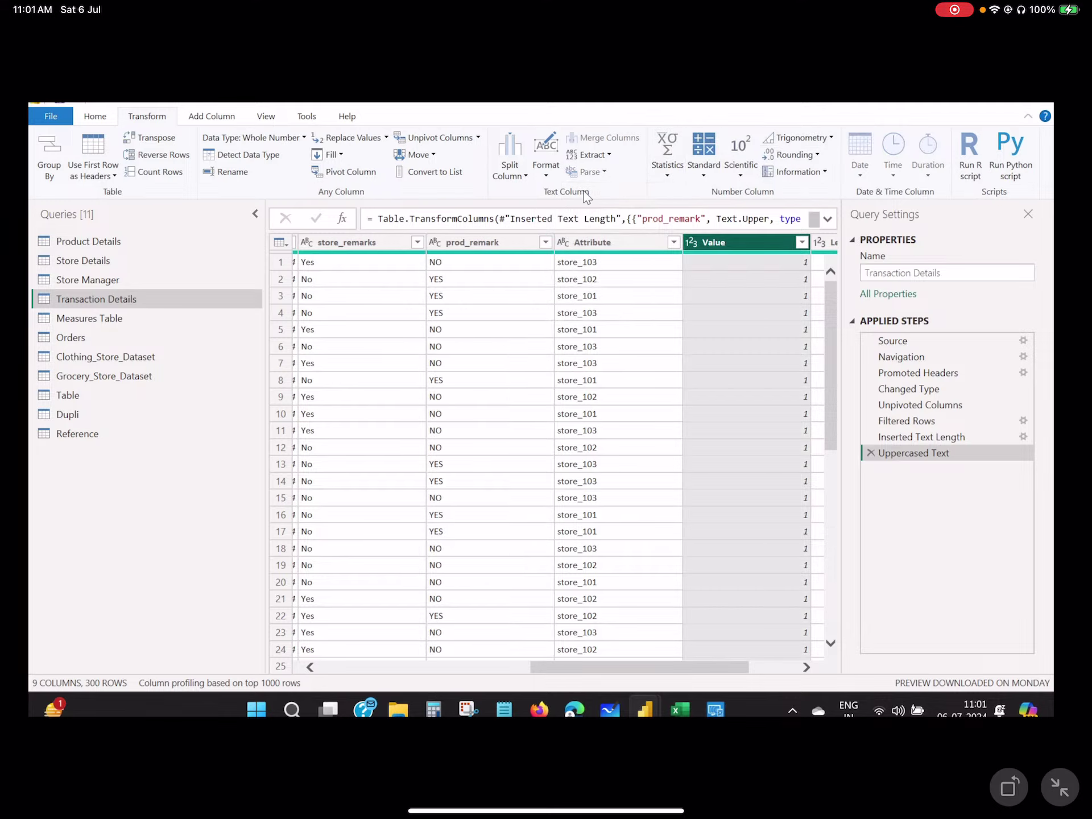
left_click(547, 170)
left_click(547, 169)
left_click(667, 165)
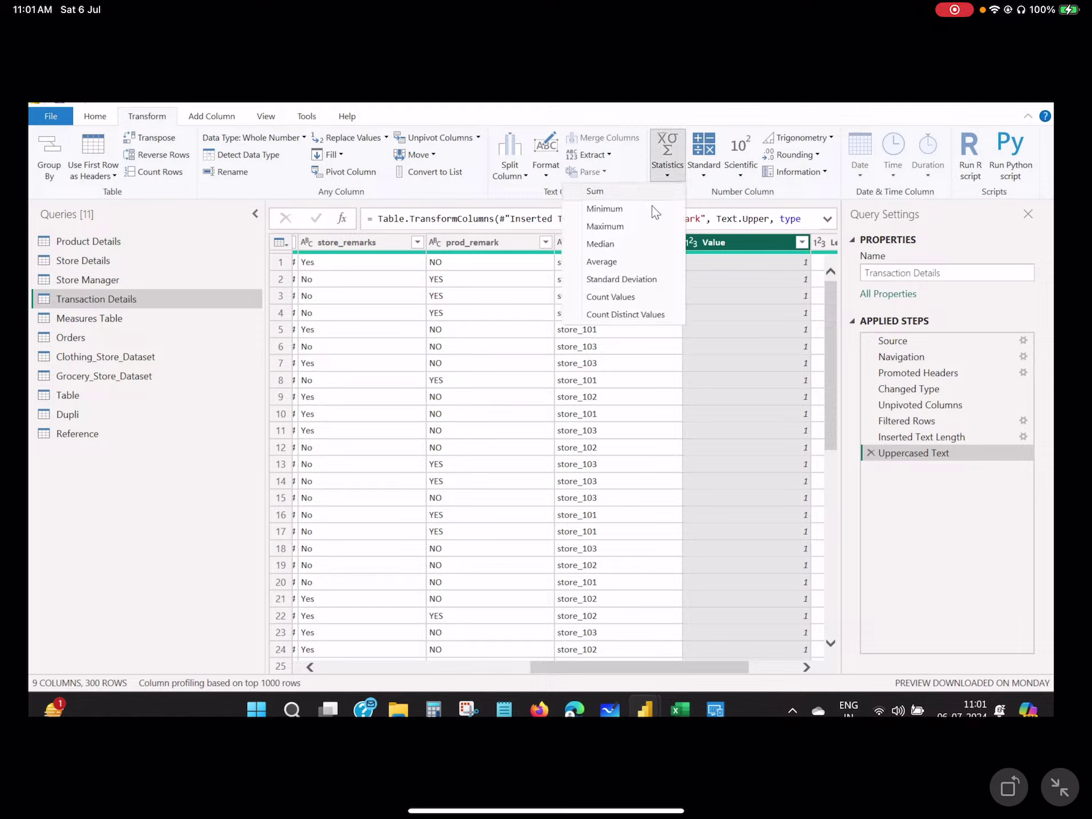
left_click(667, 168)
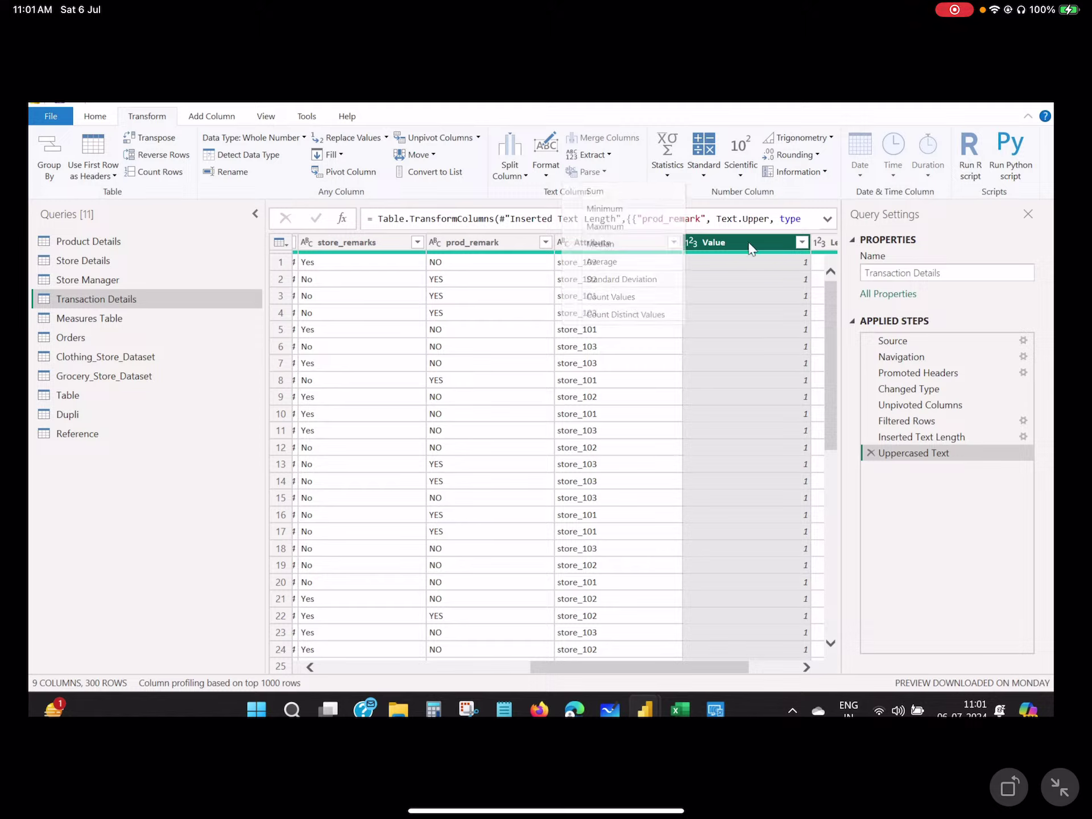
left_click(667, 170)
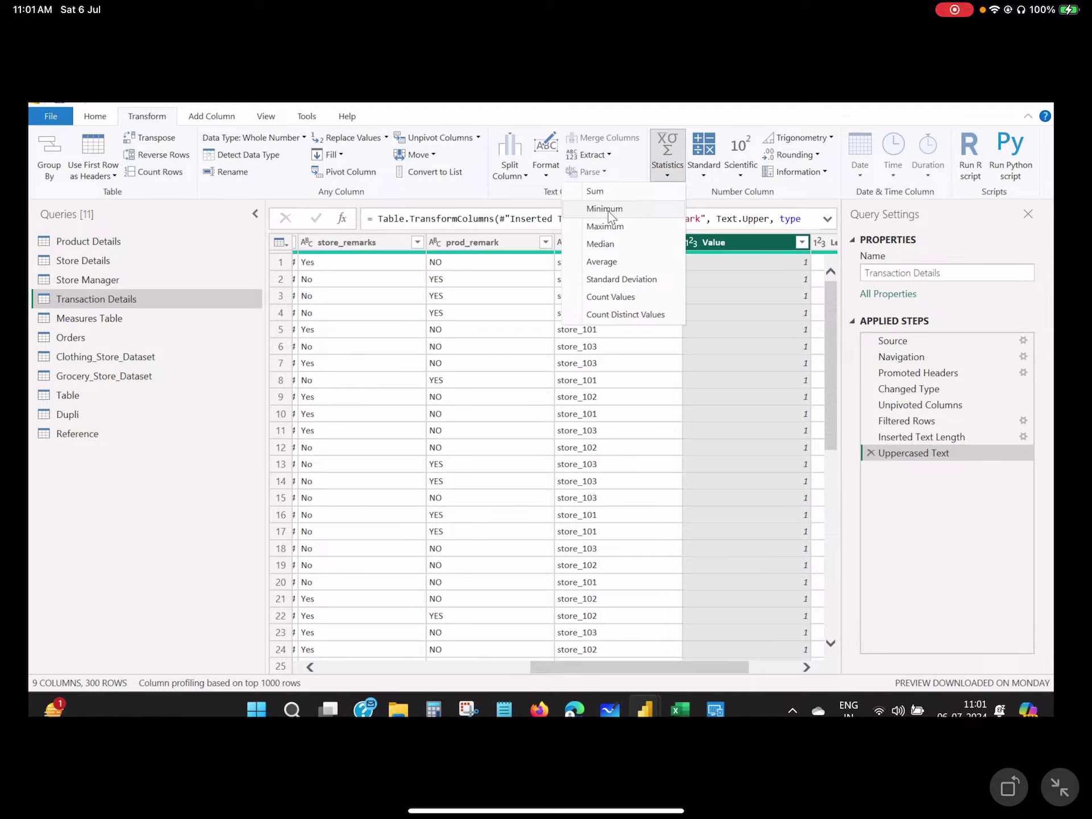
left_click(492, 242)
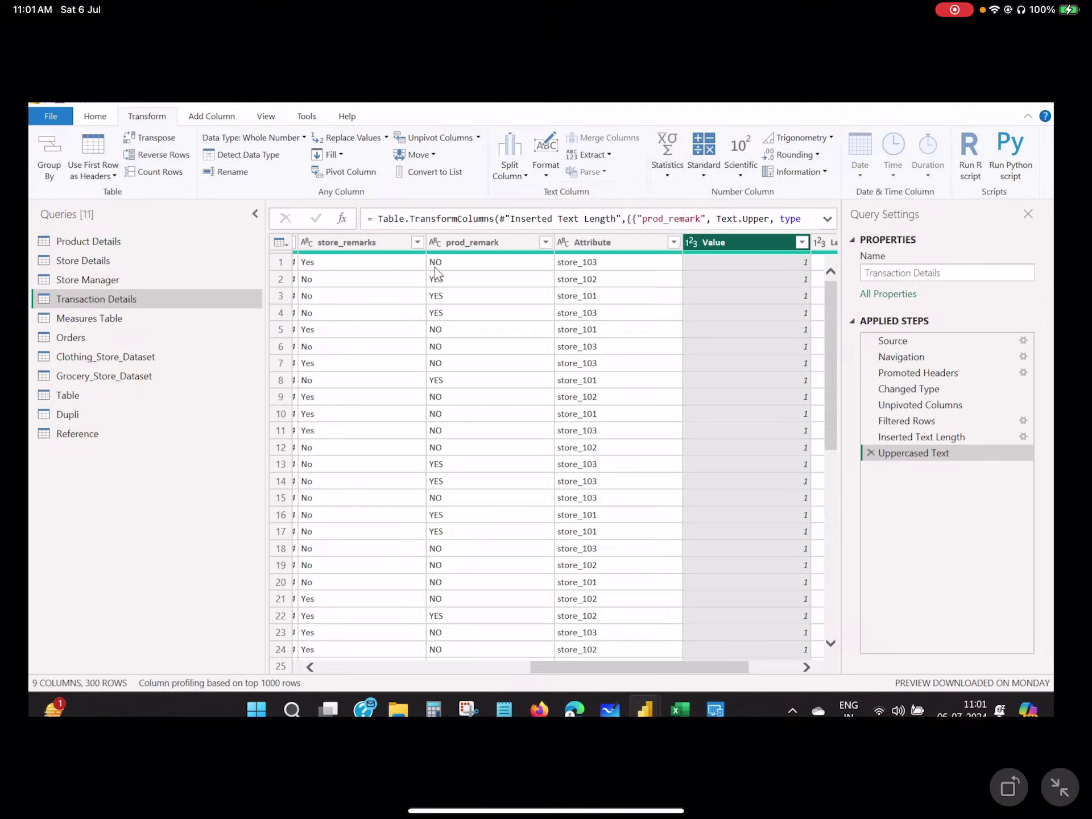
left_click(665, 176)
left_click(503, 245)
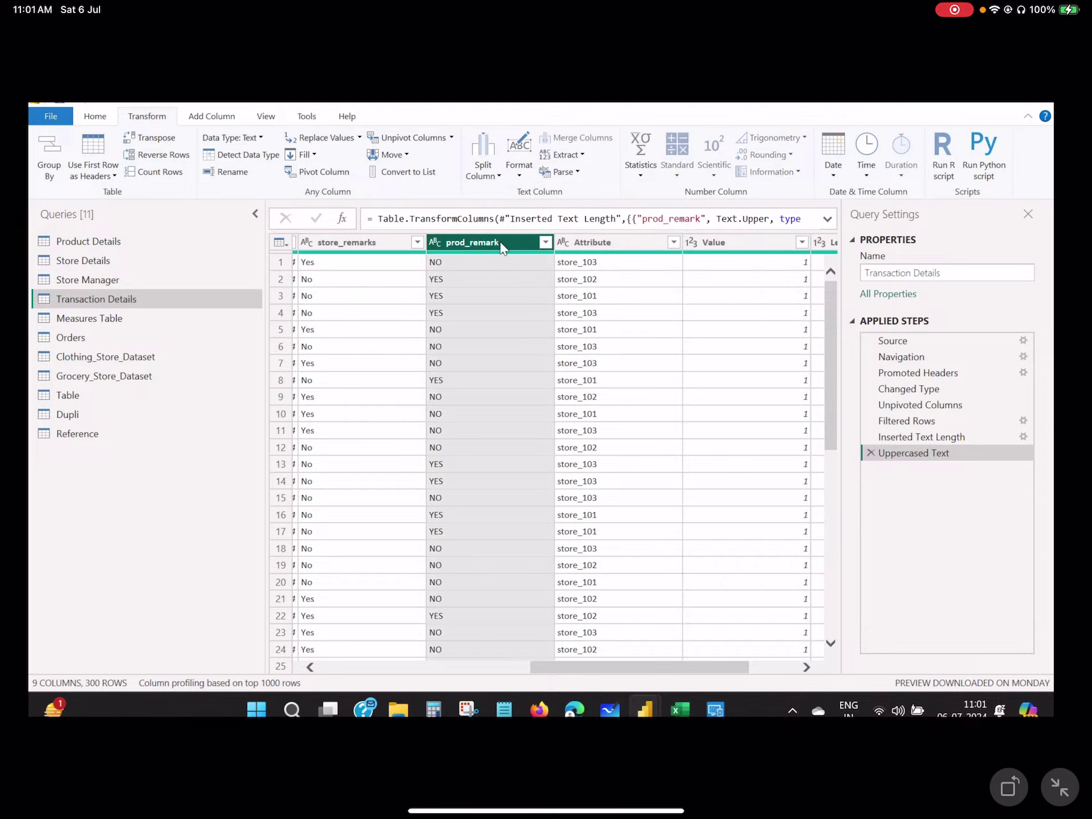
left_click(634, 177)
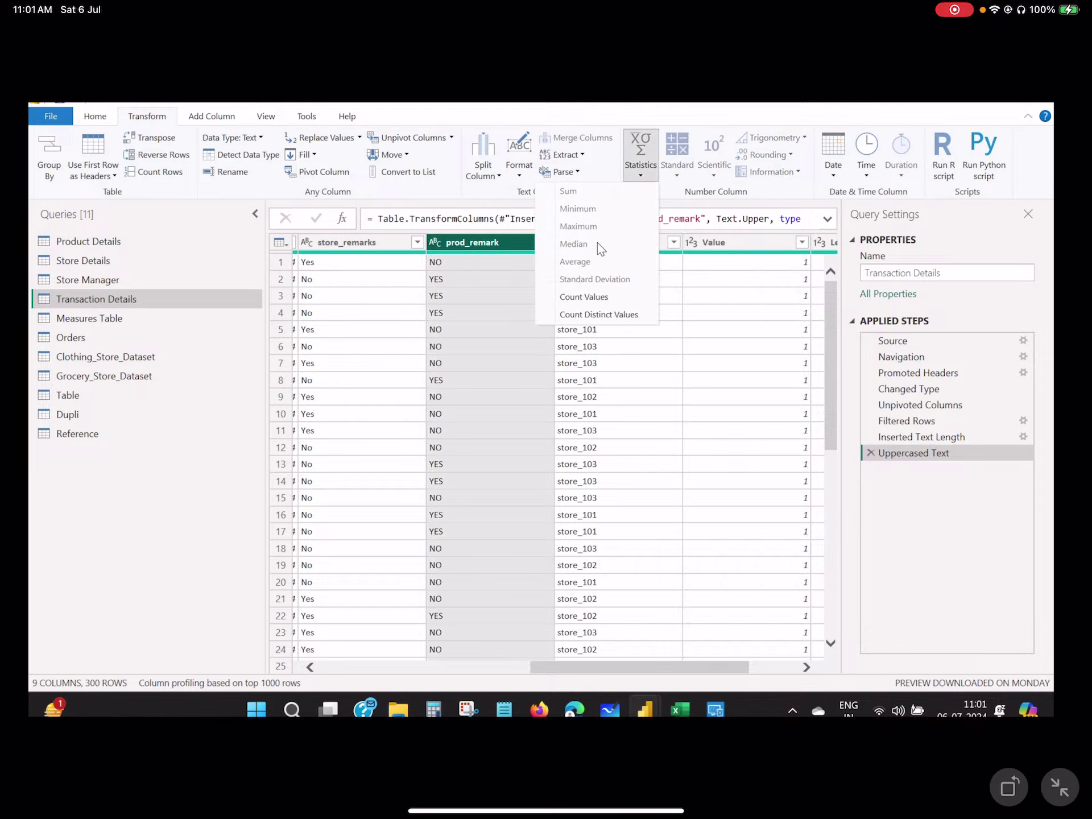
left_click(544, 373)
- Examine the Standard, Scientific, Trigonometry and Rounding operations offered for the Value column
left_click(756, 241)
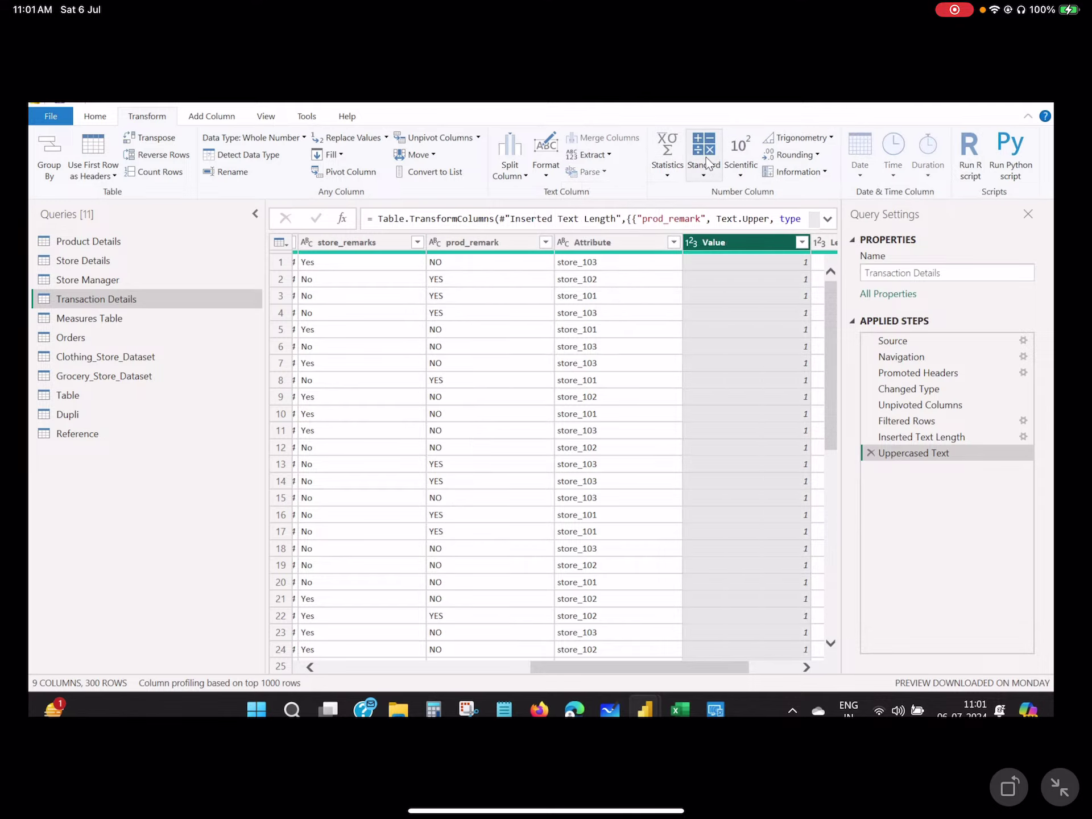
left_click(705, 175)
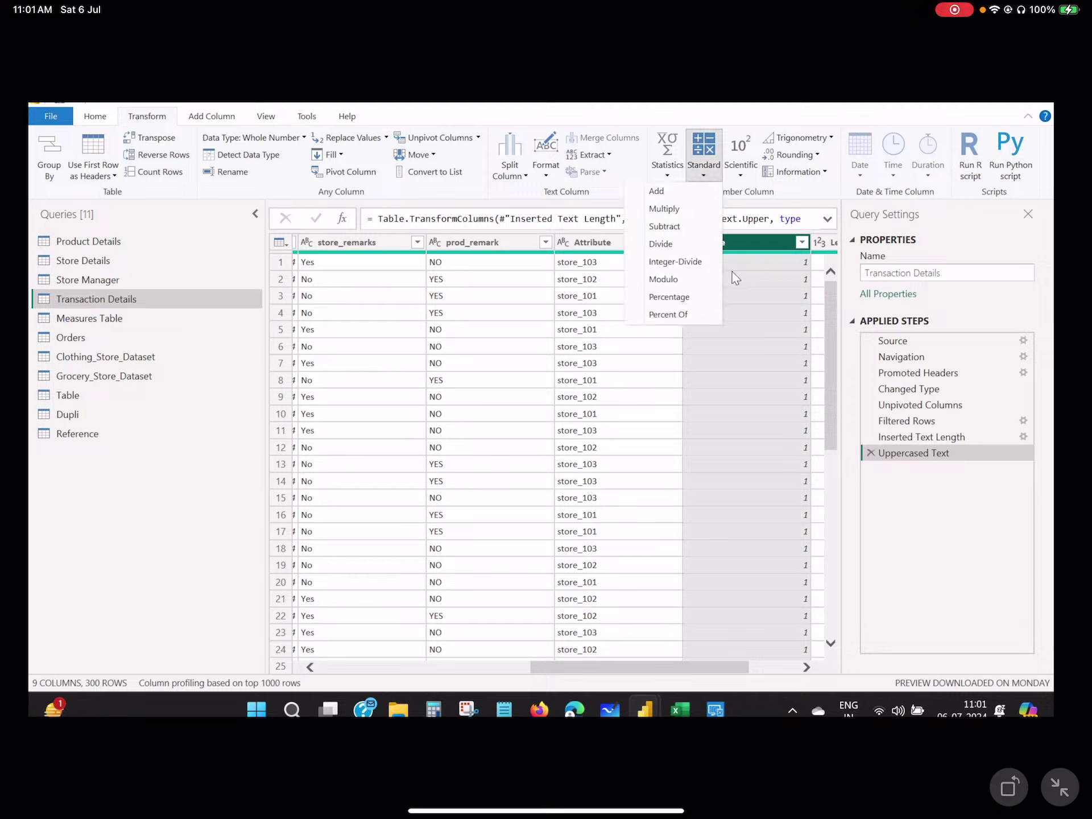
left_click(756, 169)
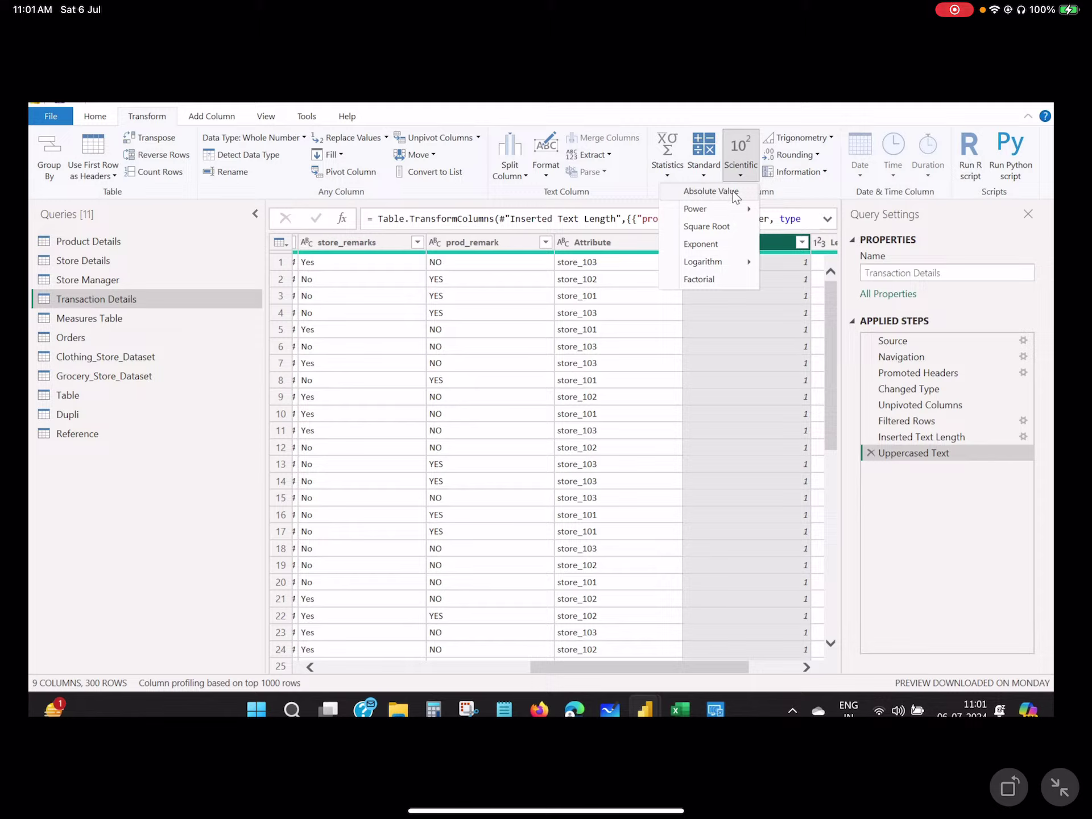
left_click(745, 349)
left_click(827, 138)
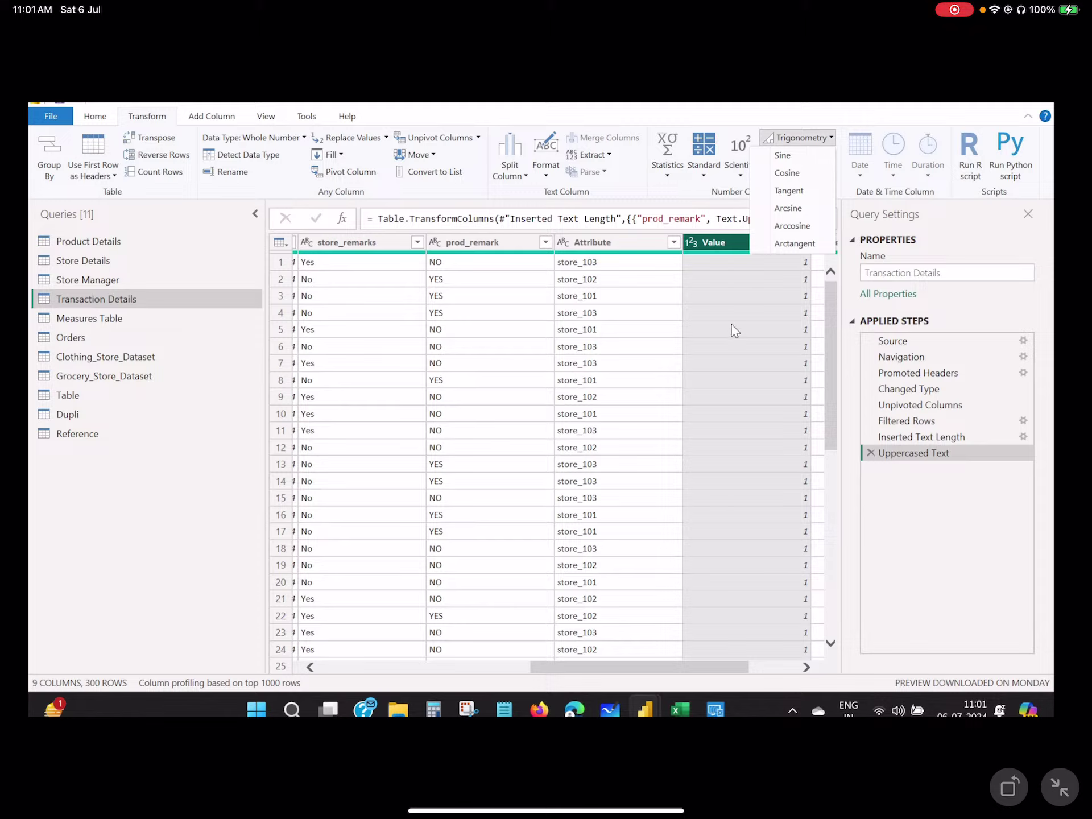
left_click(732, 324)
left_click(810, 157)
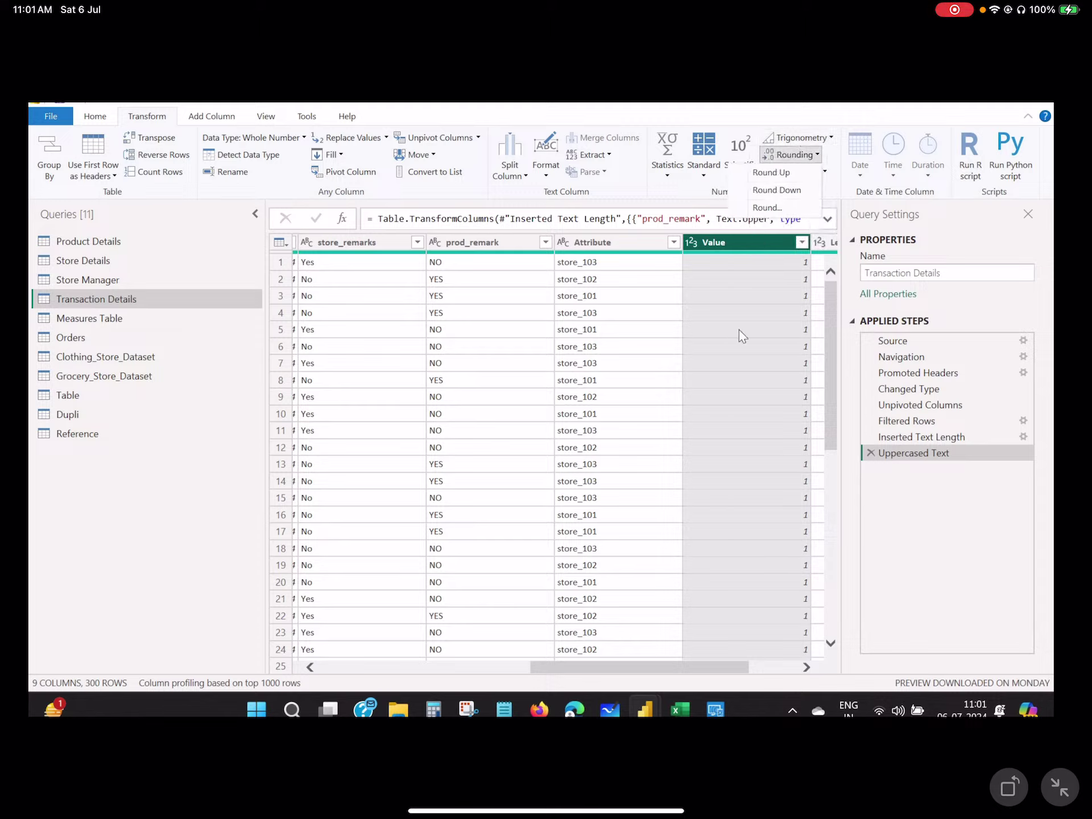
left_click(739, 329)
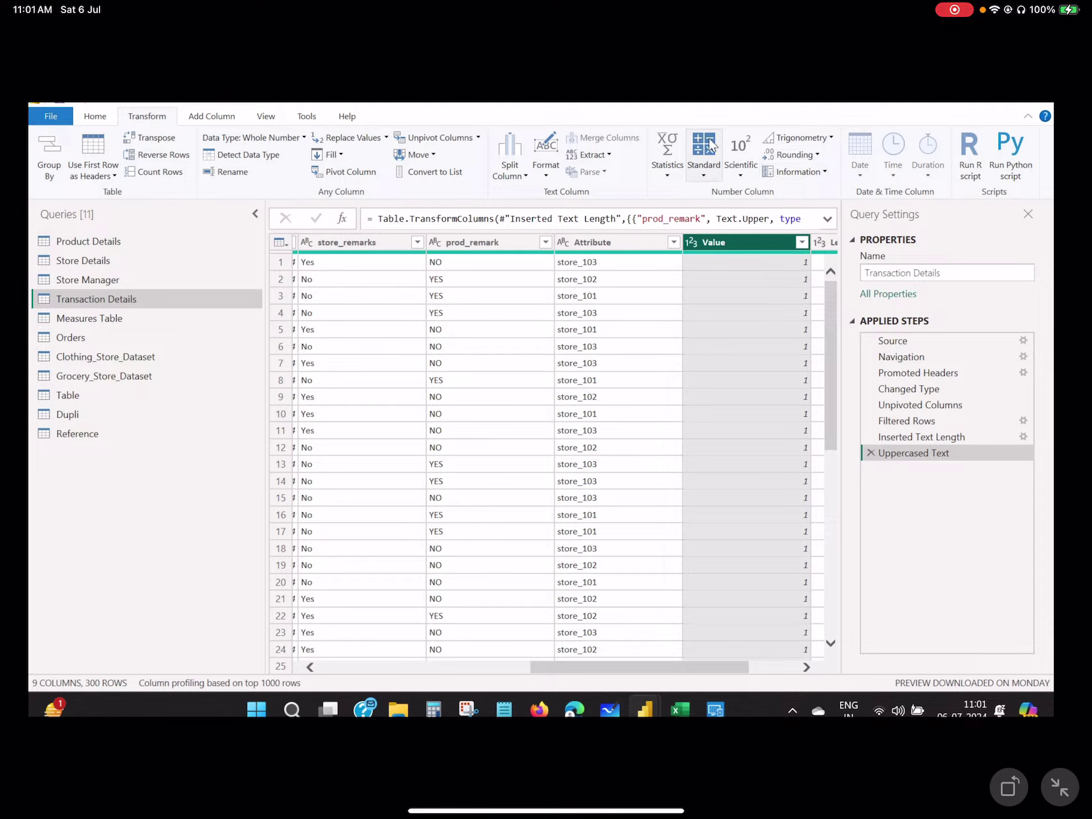
- Review the data type choices for the Value column and compare the Transform commands with the Add Column commands
left_click(107, 121)
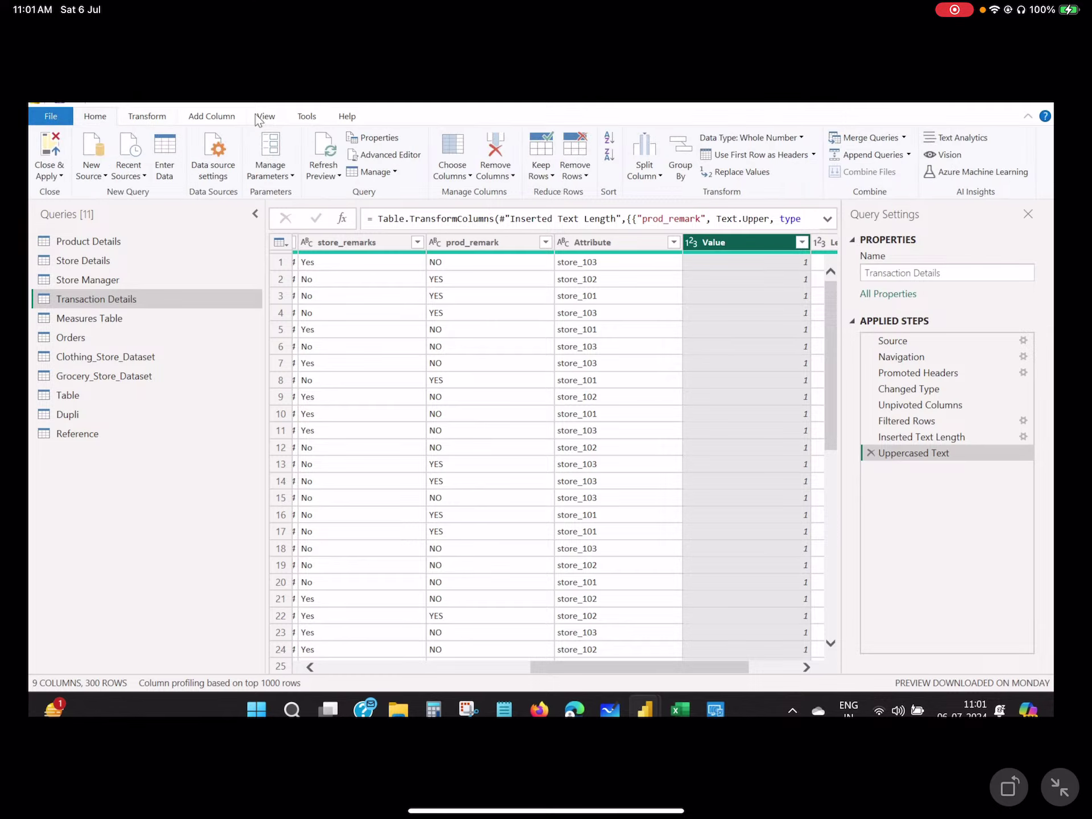
left_click(796, 139)
left_click(771, 400)
left_click(147, 117)
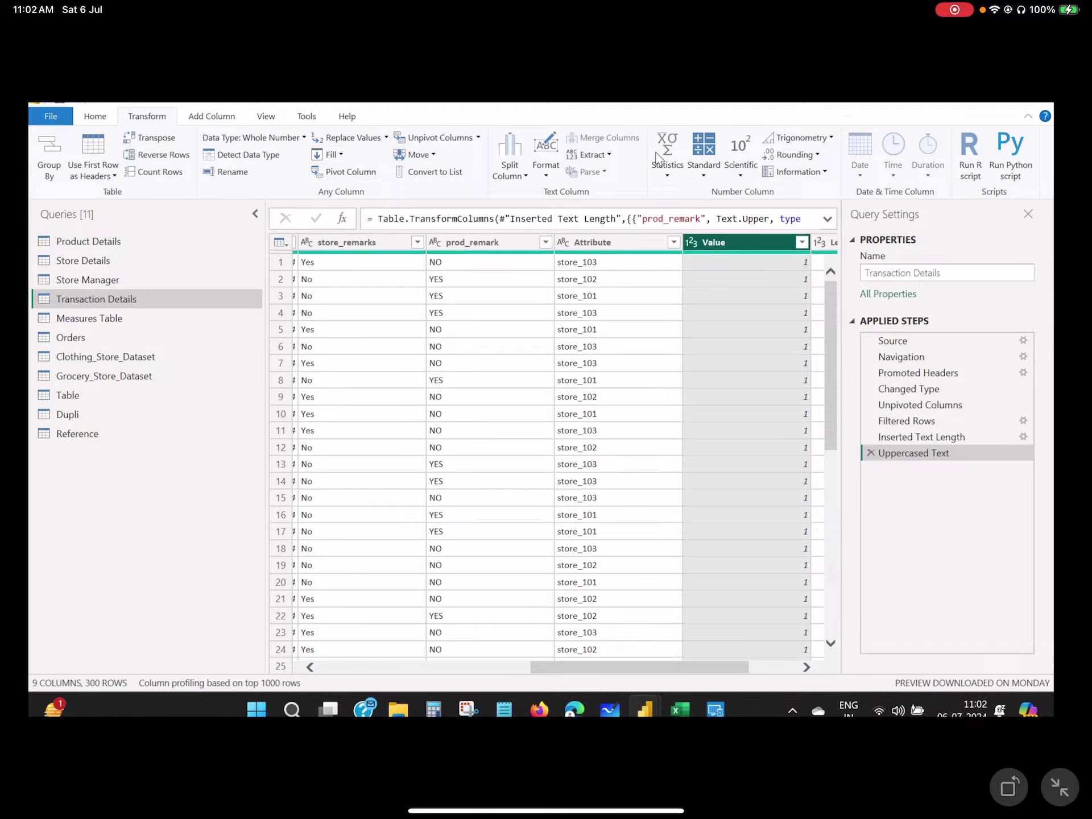
left_click(221, 119)
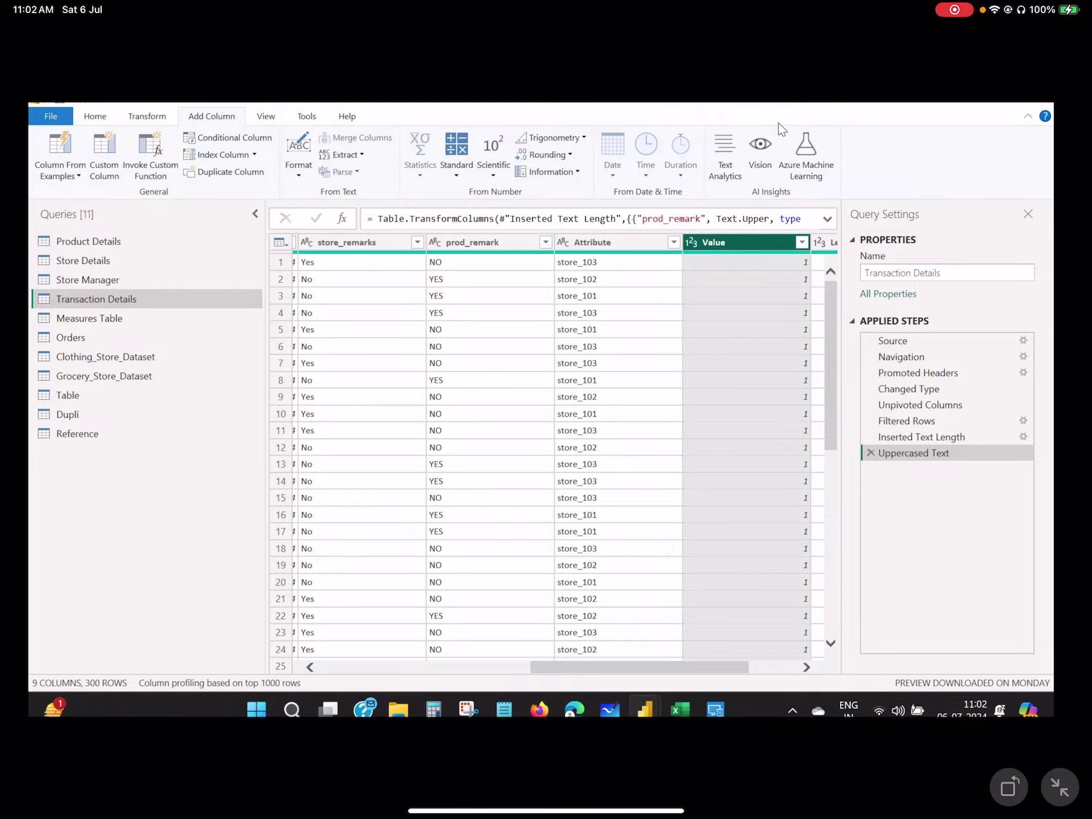
left_click(147, 116)
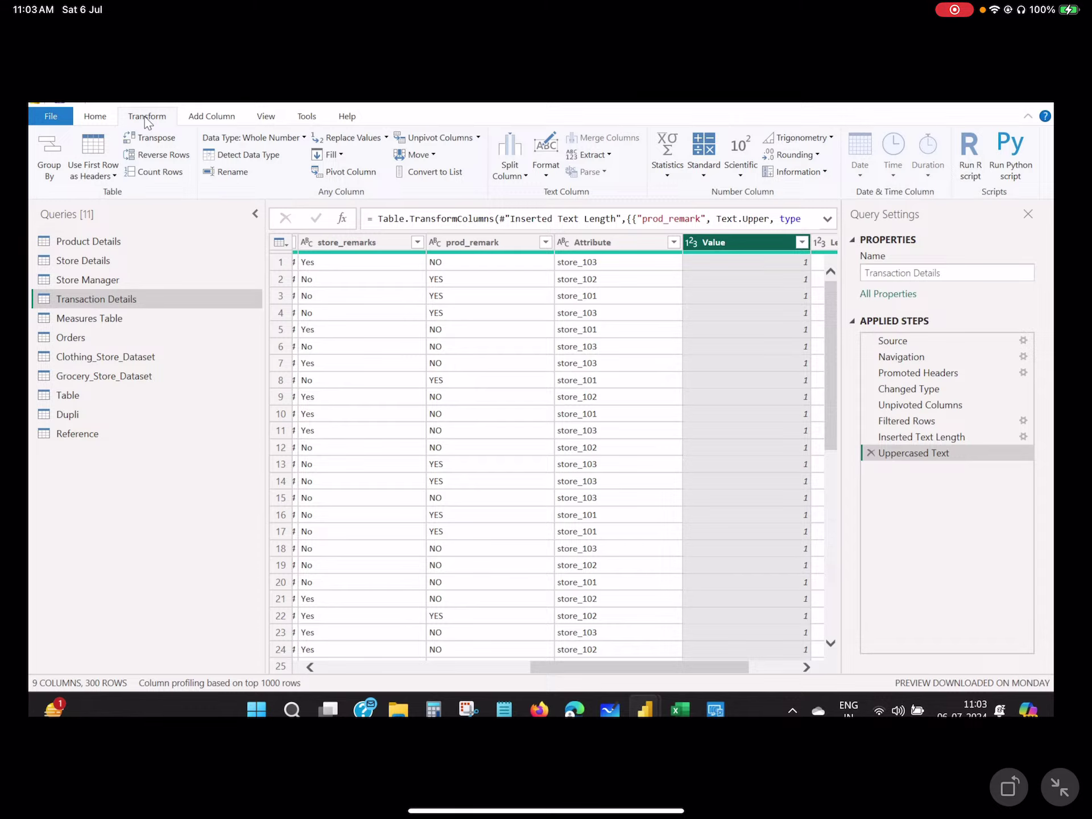
- Switch to the handwritten notes app and write "1) Transpose" as the first list item on the blank page
left_click_drag(546, 811, 853, 811)
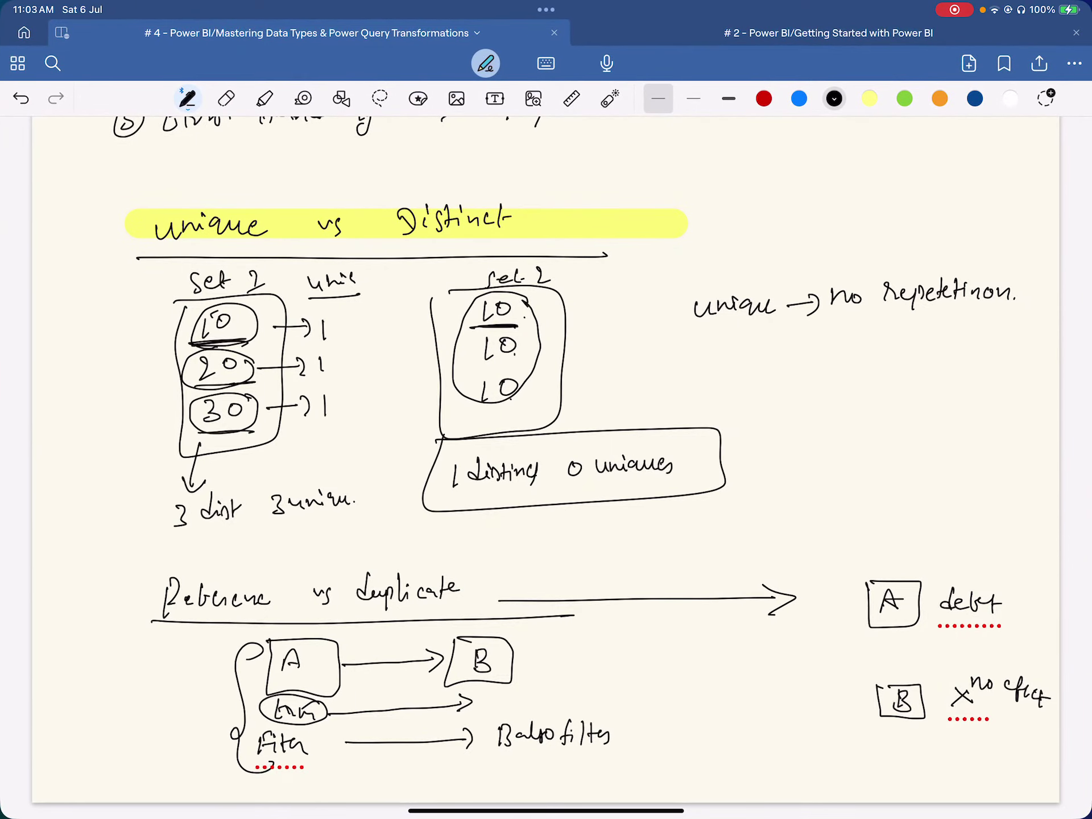
scroll(546, 455, "down", 10)
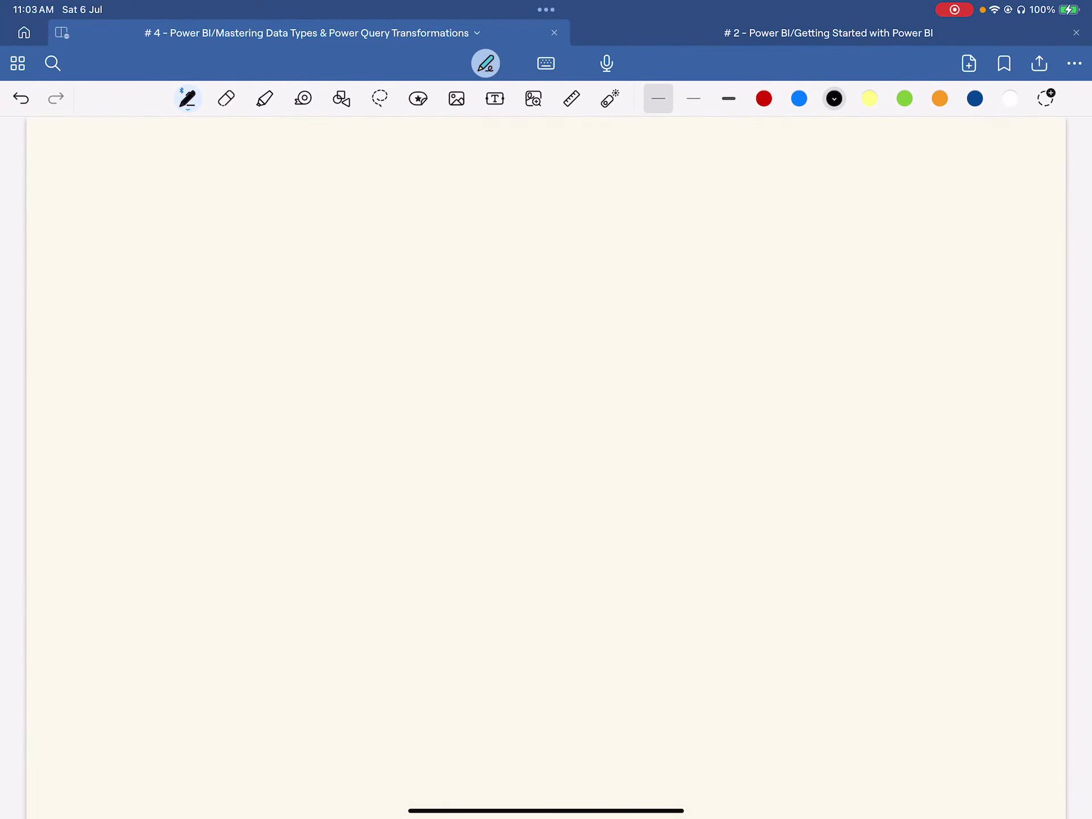
left_click_drag(133, 165, 133, 180)
mouse_move(139, 155)
left_mouse_down()
mouse_move(154, 170)
mouse_move(210, 168)
left_mouse_up()
left_click_drag(216, 162, 230, 168)
left_click_drag(228, 158, 245, 183)
mouse_move(246, 165)
left_mouse_down()
mouse_move(255, 157)
mouse_move(272, 173)
left_mouse_up()
left_click_drag(274, 166, 301, 164)
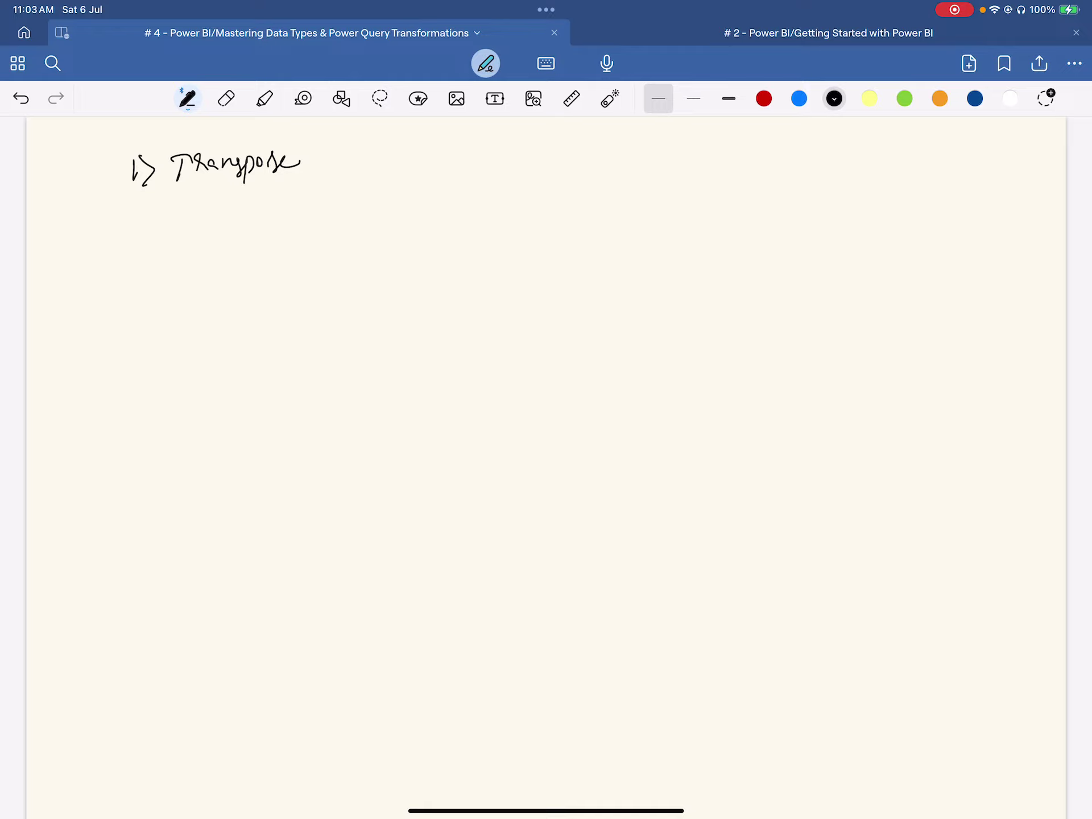
- Handwrite the list items "2) Unpivot" and "3) Pivot" below Transpose
left_click_drag(142, 233, 151, 232)
mouse_move(154, 216)
left_mouse_down()
mouse_move(157, 240)
mouse_move(212, 227)
left_mouse_up()
mouse_move(213, 219)
left_mouse_down()
mouse_move(220, 238)
mouse_move(230, 225)
left_mouse_up()
left_click_drag(236, 215, 237, 226)
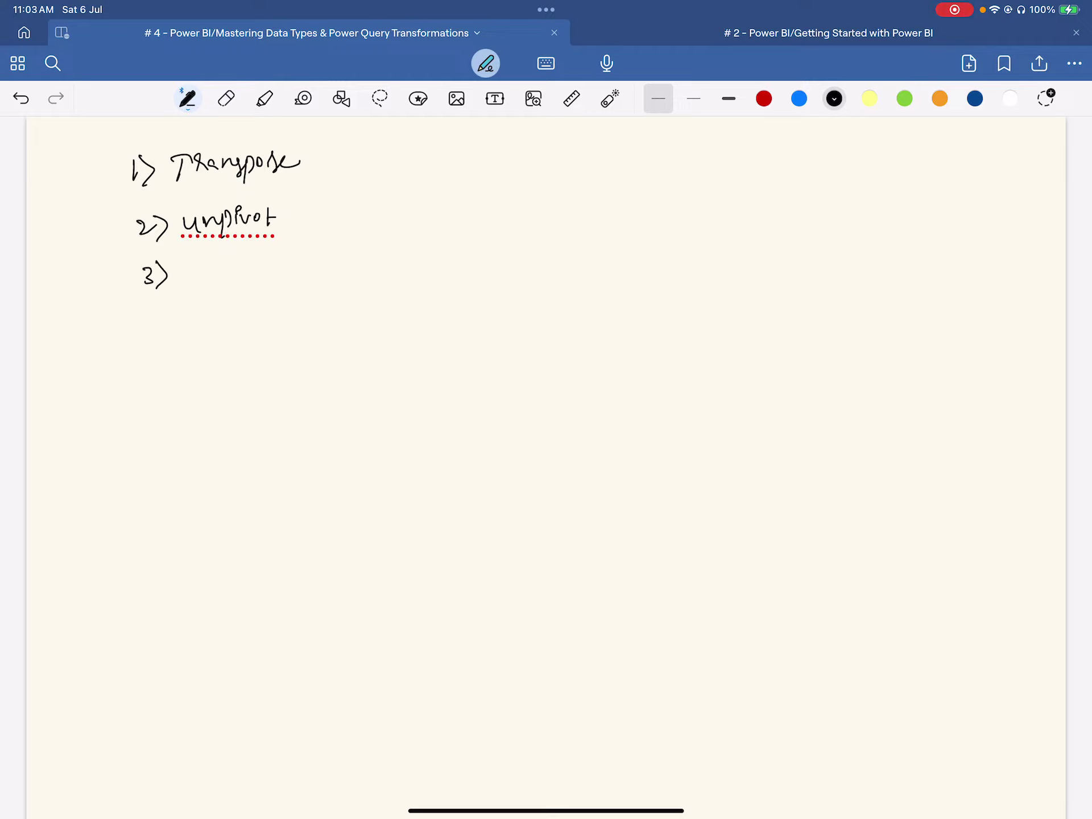
left_click_drag(190, 259, 192, 275)
left_click_drag(208, 268, 242, 278)
left_click_drag(239, 265, 257, 263)
- Handwrite the list items "4) Merge Queries" and "5) Append Queries" below Pivot
left_click_drag(149, 314, 157, 326)
mouse_move(154, 319)
left_mouse_down()
mouse_move(162, 345)
mouse_move(225, 329)
left_mouse_up()
mouse_move(228, 314)
left_mouse_down()
mouse_move(233, 340)
mouse_move(257, 322)
left_mouse_up()
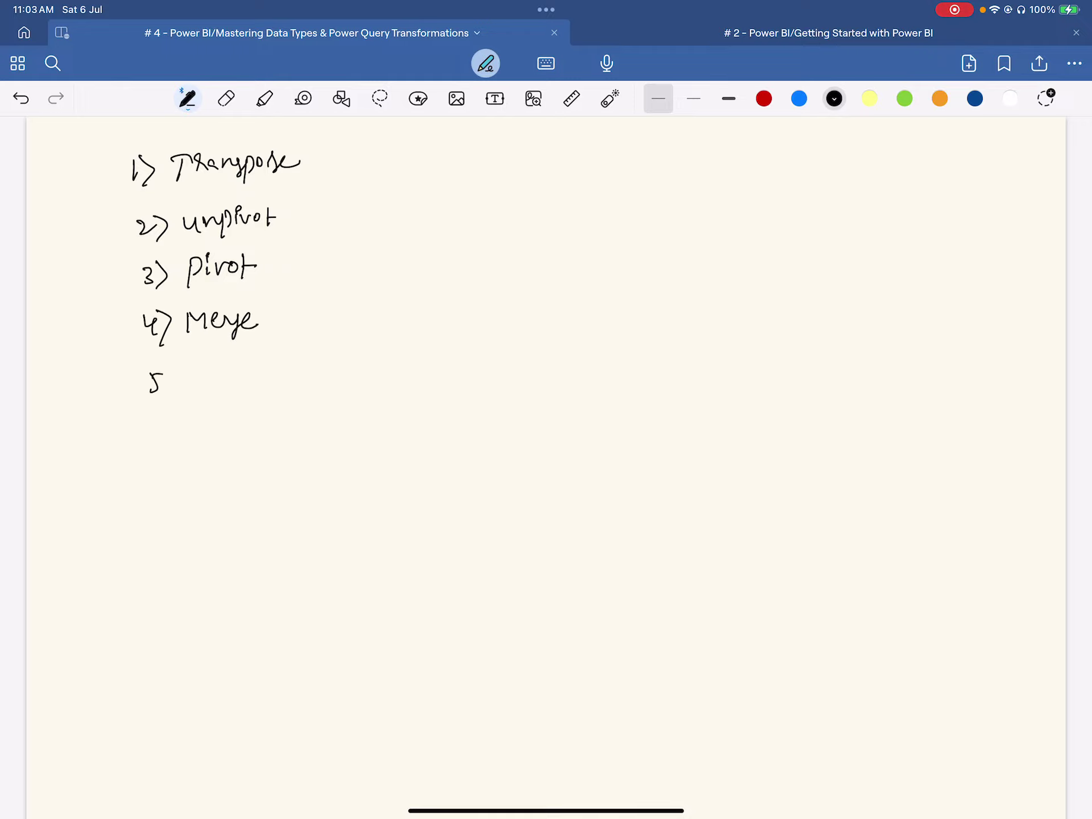
mouse_move(166, 370)
left_mouse_down()
mouse_move(167, 391)
mouse_move(206, 391)
mouse_move(212, 376)
left_mouse_up()
left_click_drag(212, 367, 210, 393)
left_click_drag(278, 314, 288, 330)
left_click_drag(282, 322, 334, 310)
left_click_drag(330, 316, 345, 325)
left_click_drag(227, 366, 227, 395)
mouse_move(227, 368)
left_mouse_down()
mouse_move(234, 380)
mouse_move(263, 380)
left_mouse_up()
left_click_drag(271, 374, 273, 381)
mouse_move(269, 360)
left_mouse_down()
mouse_move(272, 381)
mouse_move(311, 379)
left_mouse_up()
left_click_drag(307, 370, 369, 378)
left_click_drag(374, 367, 371, 380)
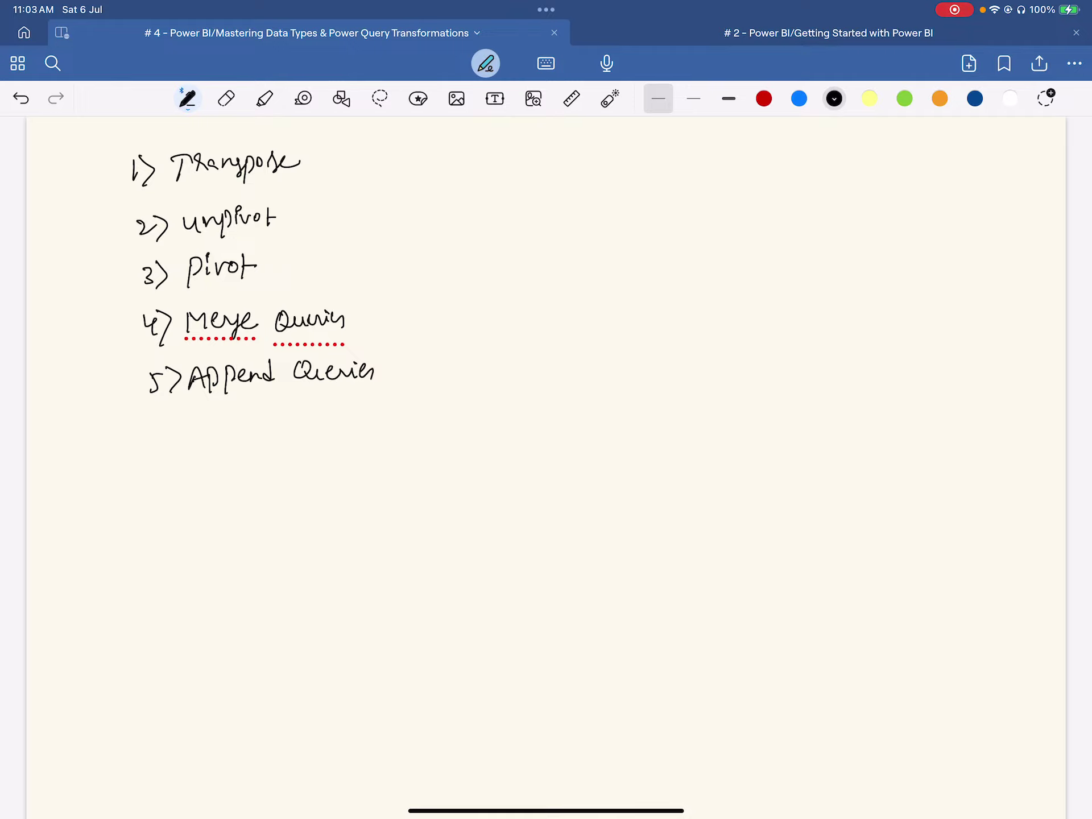
- Copy the handwritten "1) Transpose" item below the five-item list as a section heading and highlight it in yellow
left_click_drag(103, 153, 359, 143)
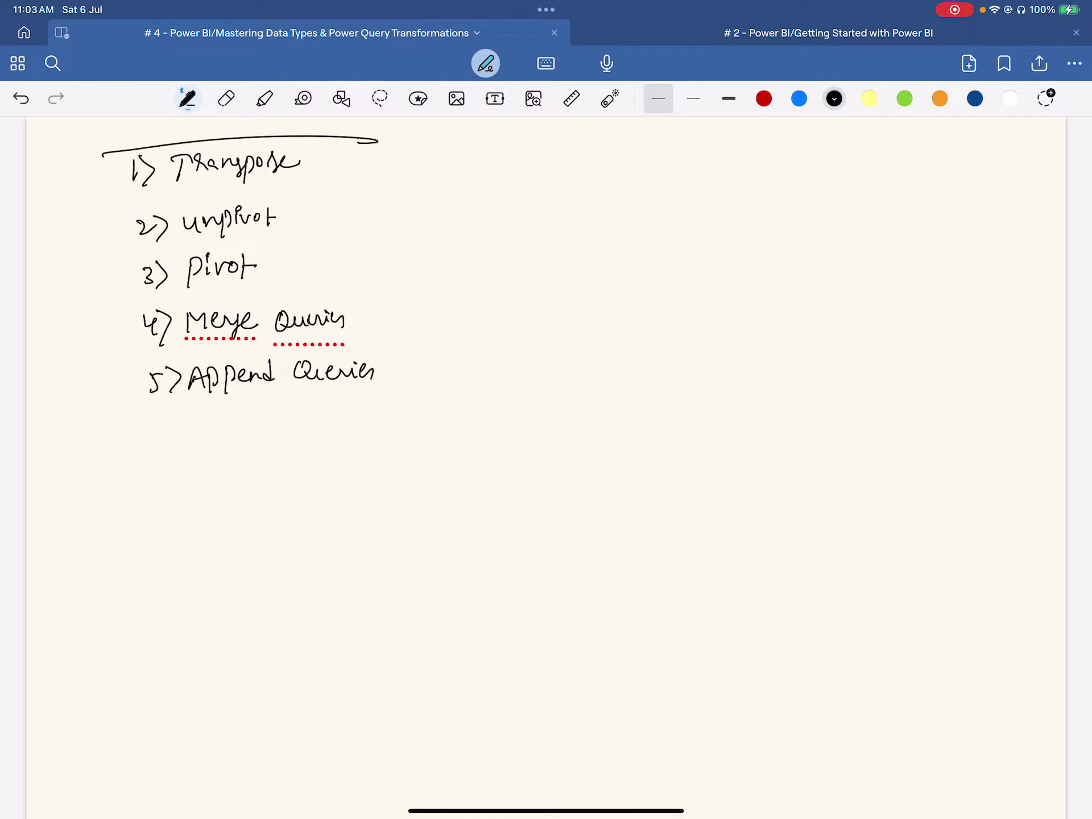
left_click(21, 98)
left_click(380, 99)
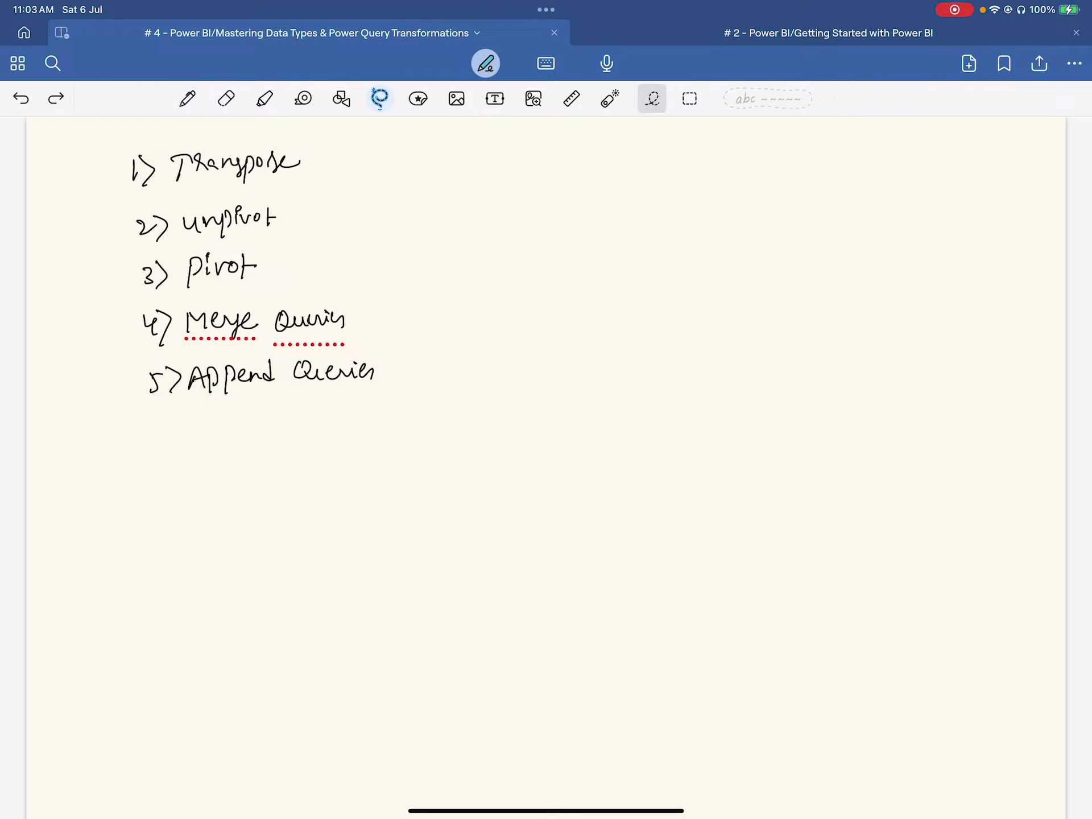
mouse_move(89, 149)
left_mouse_down()
mouse_move(367, 142)
mouse_move(108, 146)
left_mouse_up()
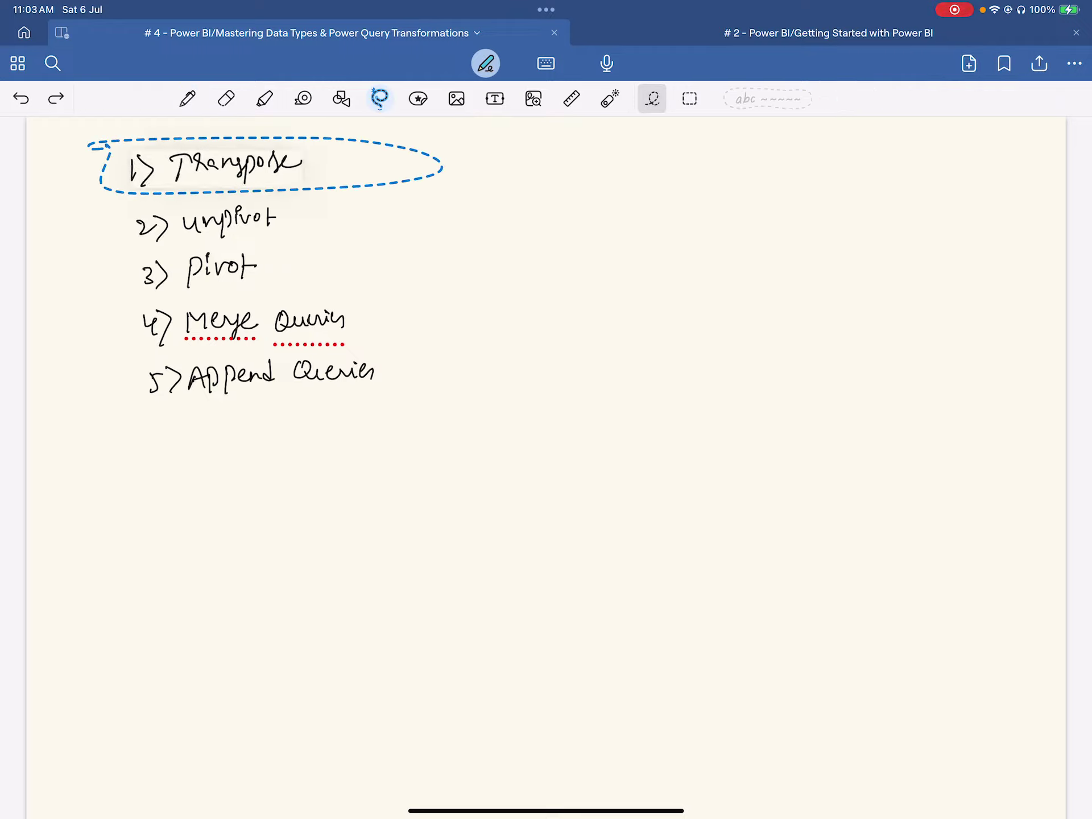
left_click(129, 222)
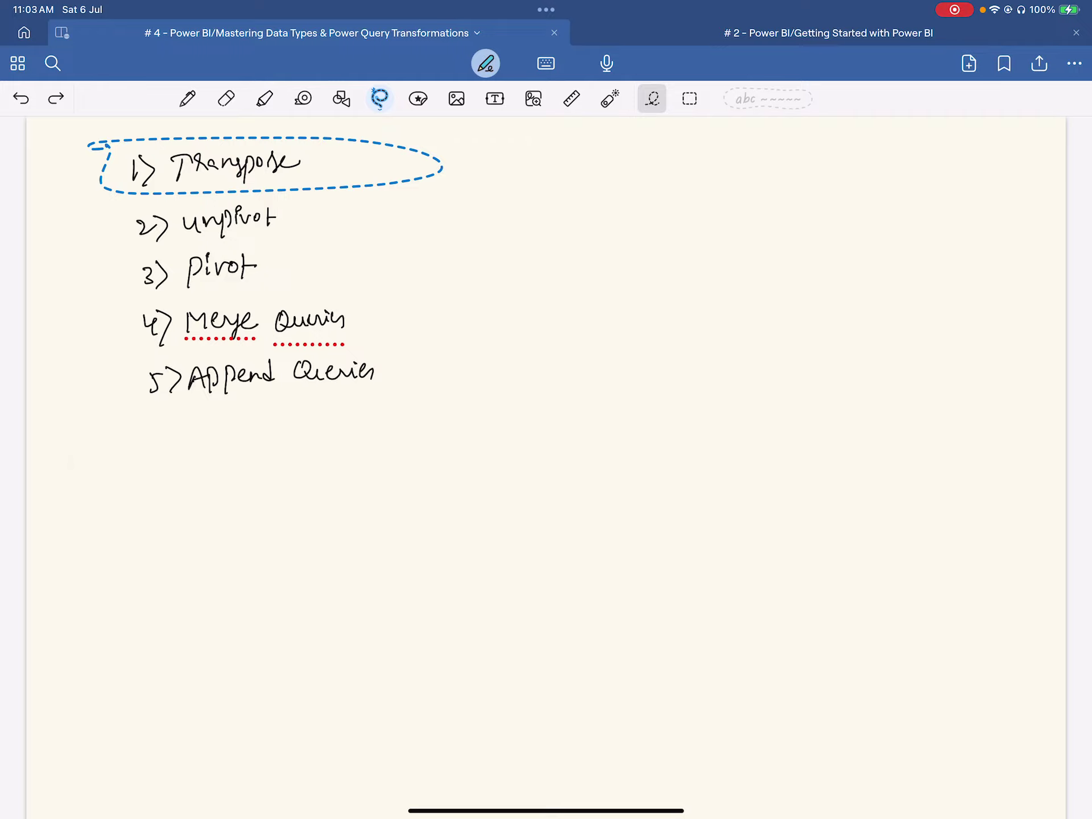
right_click(118, 473)
left_click(143, 449)
scroll(546, 398, "down", 3)
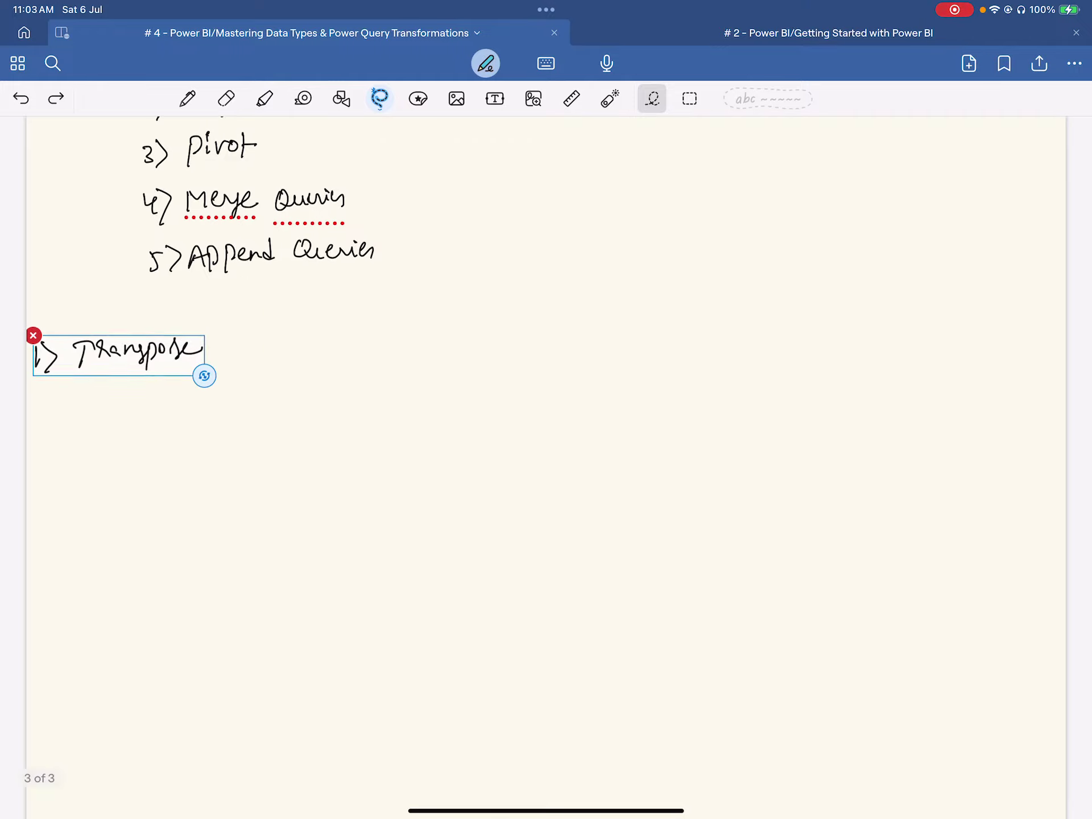
left_click(432, 432)
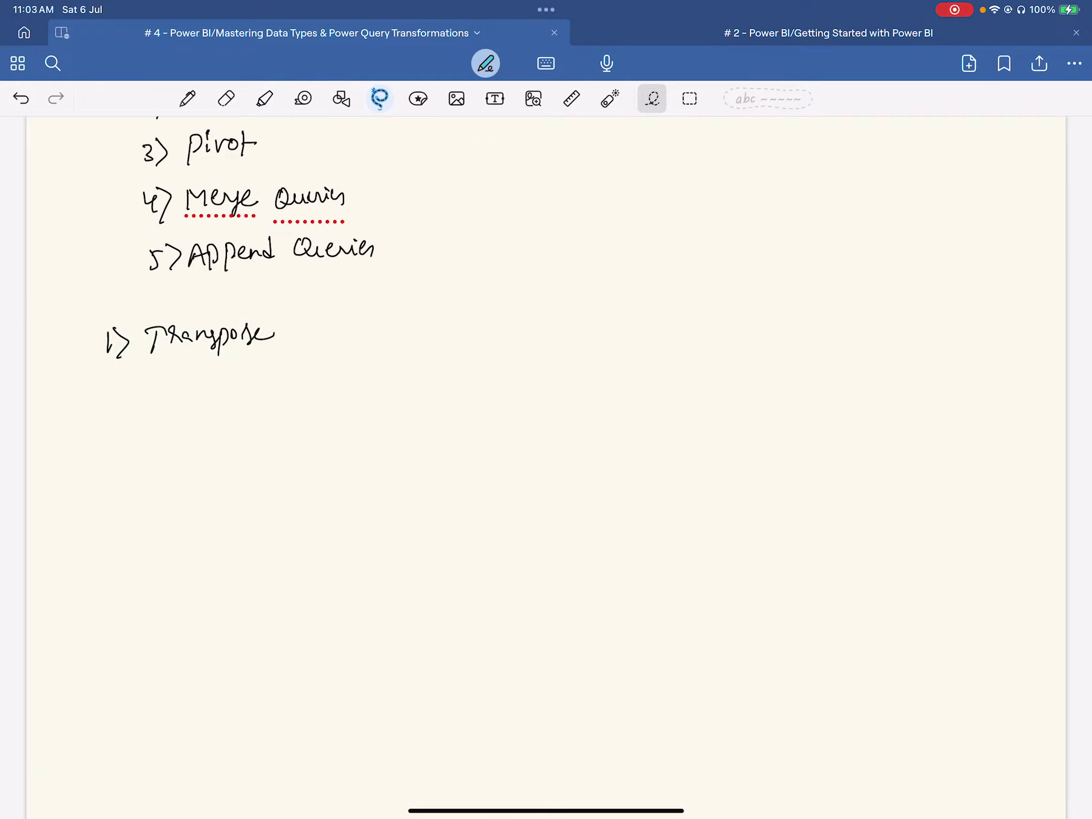
left_click(266, 99)
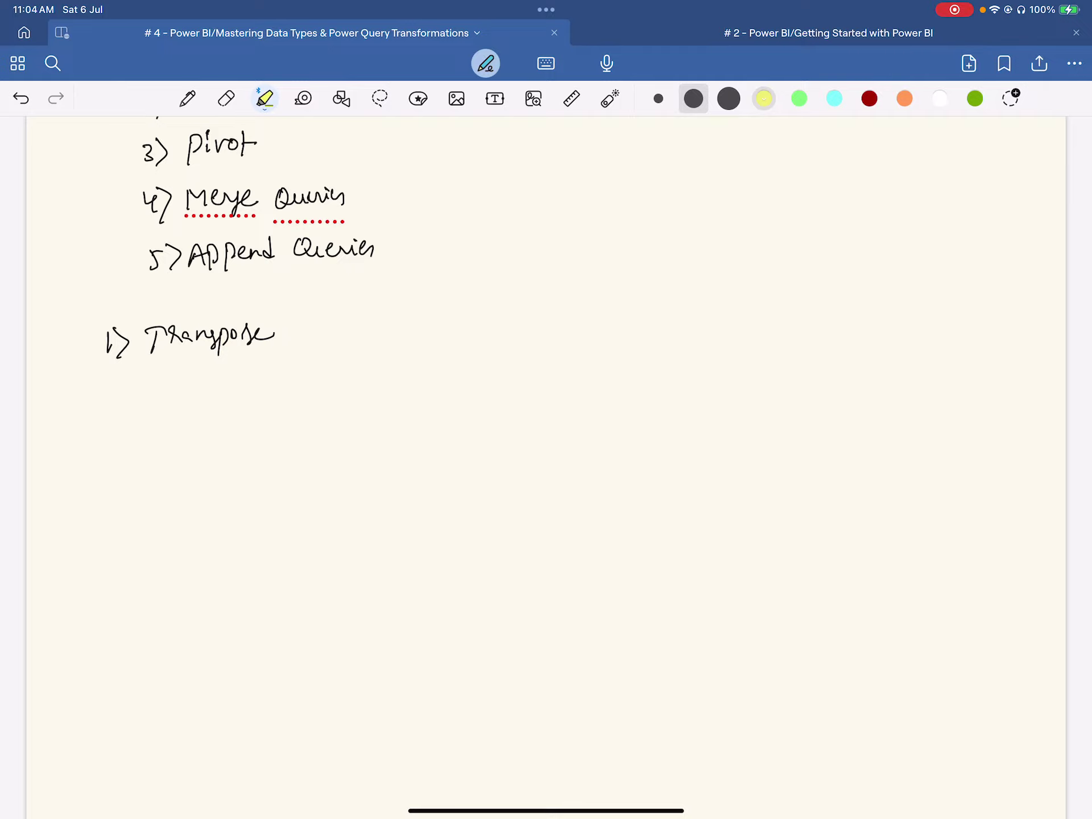
left_click_drag(379, 340, 65, 341)
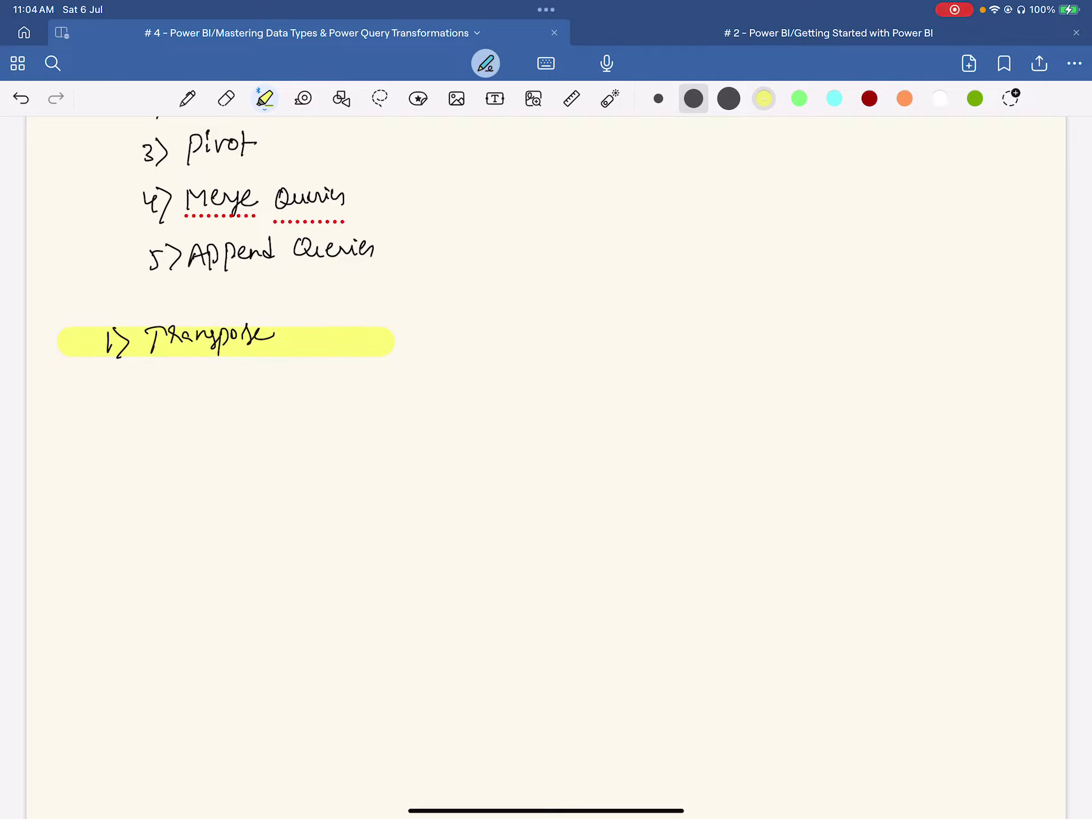
- Handwrite "Rows into Columns" and "Columns into Rows." in black on two lines under the highlighted Transpose heading
left_click(187, 99)
mouse_move(214, 411)
left_mouse_down()
mouse_move(209, 437)
mouse_move(230, 418)
left_mouse_up()
left_click_drag(231, 420, 259, 414)
mouse_move(259, 417)
left_mouse_down()
mouse_move(271, 408)
mouse_move(333, 416)
left_mouse_up()
mouse_move(337, 397)
left_mouse_down()
mouse_move(338, 419)
mouse_move(343, 404)
left_mouse_up()
left_click_drag(349, 405, 389, 413)
left_click_drag(399, 405, 419, 411)
left_click_drag(420, 401, 480, 400)
mouse_move(226, 462)
left_mouse_down()
mouse_move(225, 481)
mouse_move(233, 471)
left_mouse_up()
mouse_move(246, 460)
left_mouse_down()
mouse_move(264, 477)
mouse_move(302, 461)
mouse_move(377, 470)
left_mouse_up()
mouse_move(385, 455)
left_mouse_down()
mouse_move(429, 463)
mouse_move(442, 445)
left_mouse_up()
left_click_drag(449, 450, 482, 461)
left_click(499, 451)
scroll(259, 455, "down", 1)
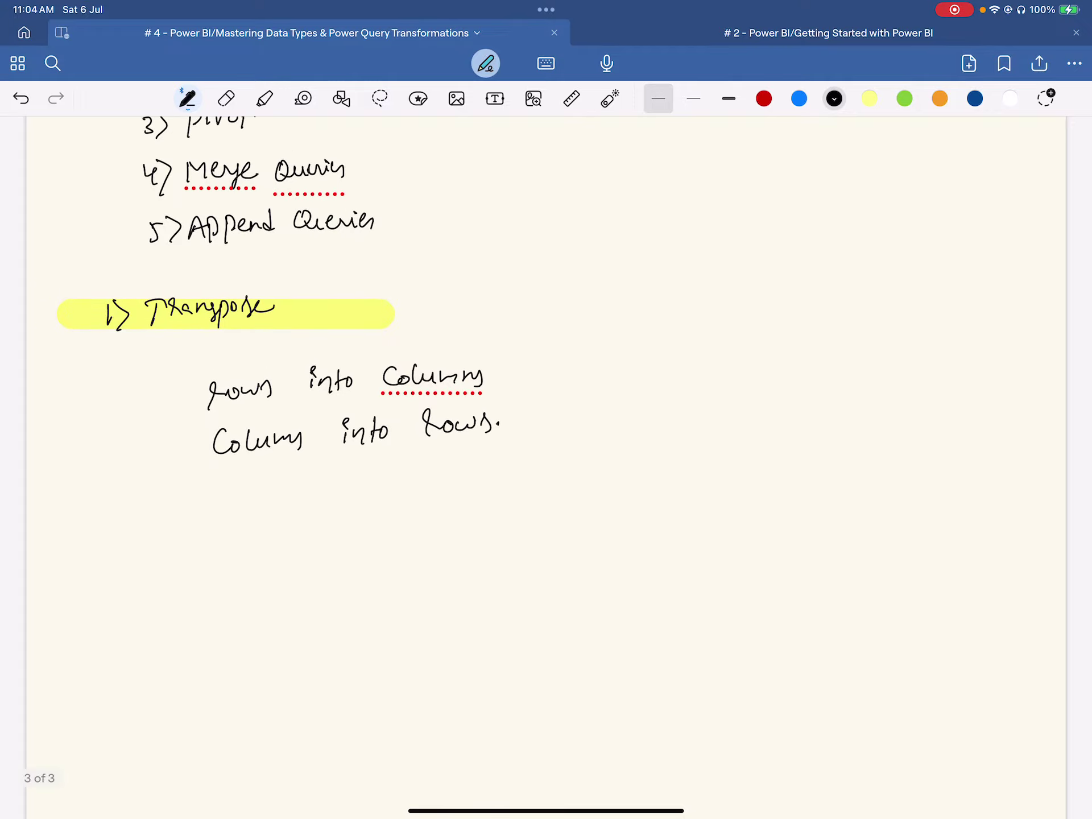
- Switch to Power Query Editor and open the Table, Dupli and Reference queries in turn
left_click_drag(398, 811, 740, 811)
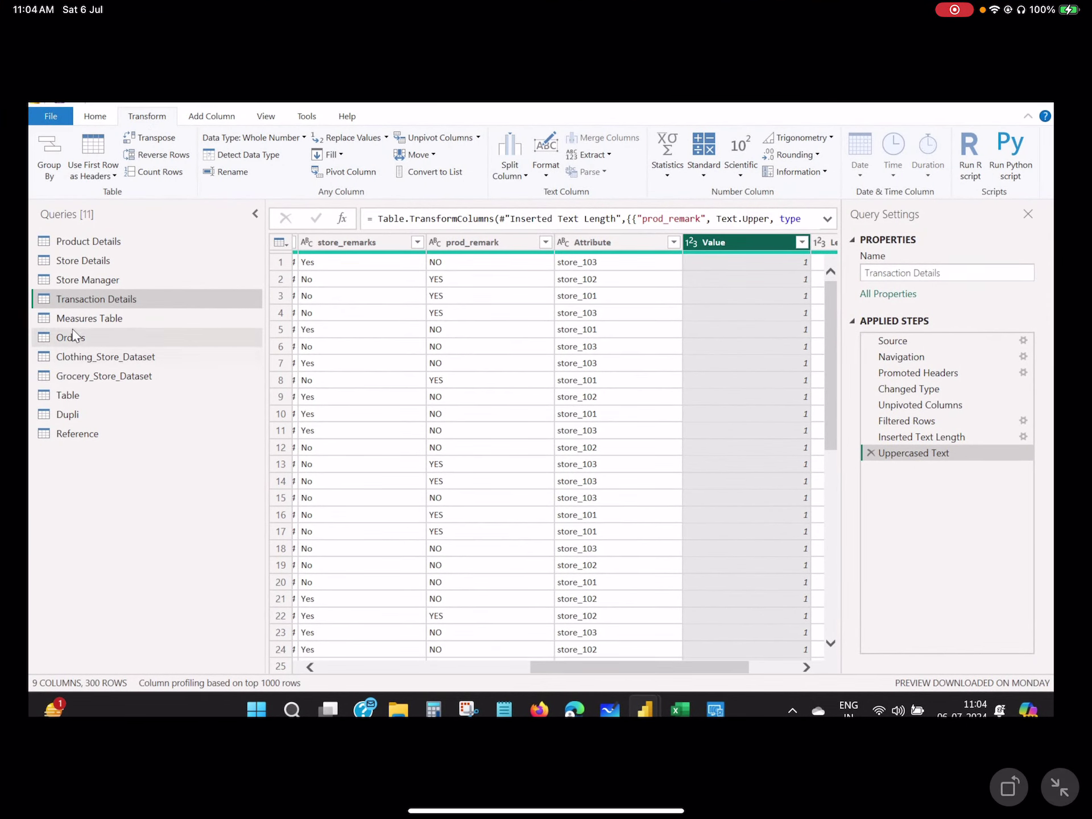
left_click(81, 397)
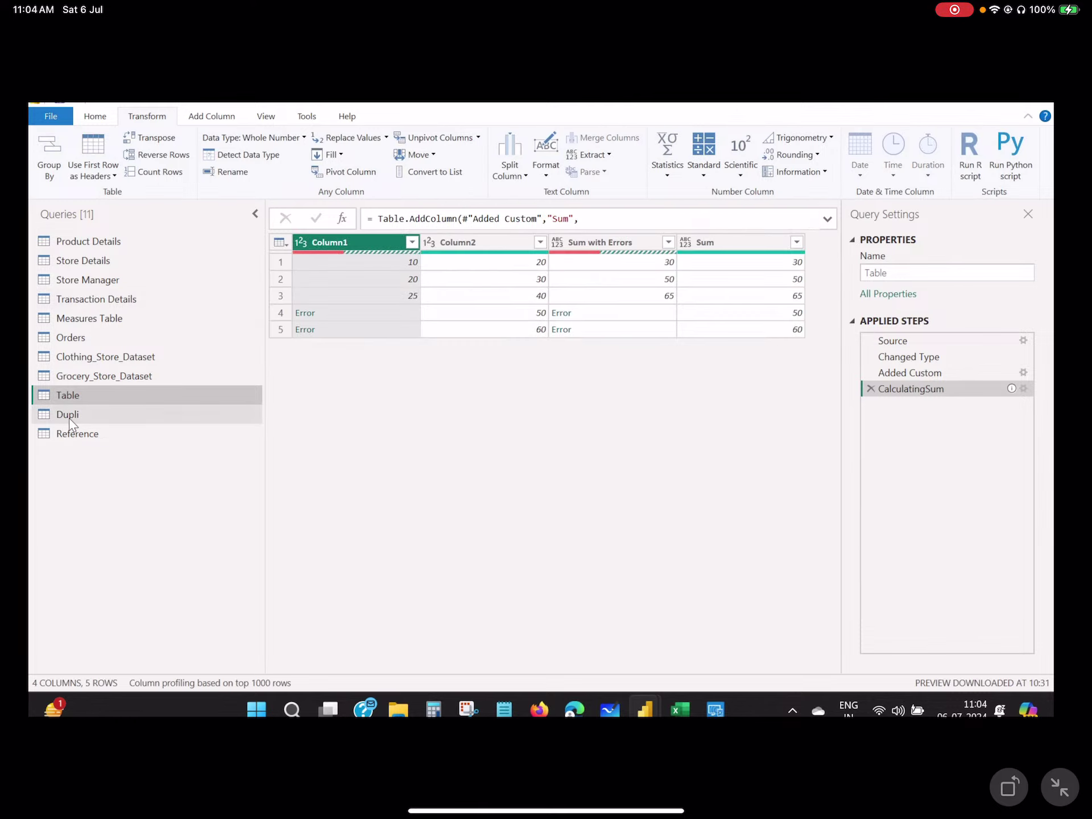
left_click(69, 417)
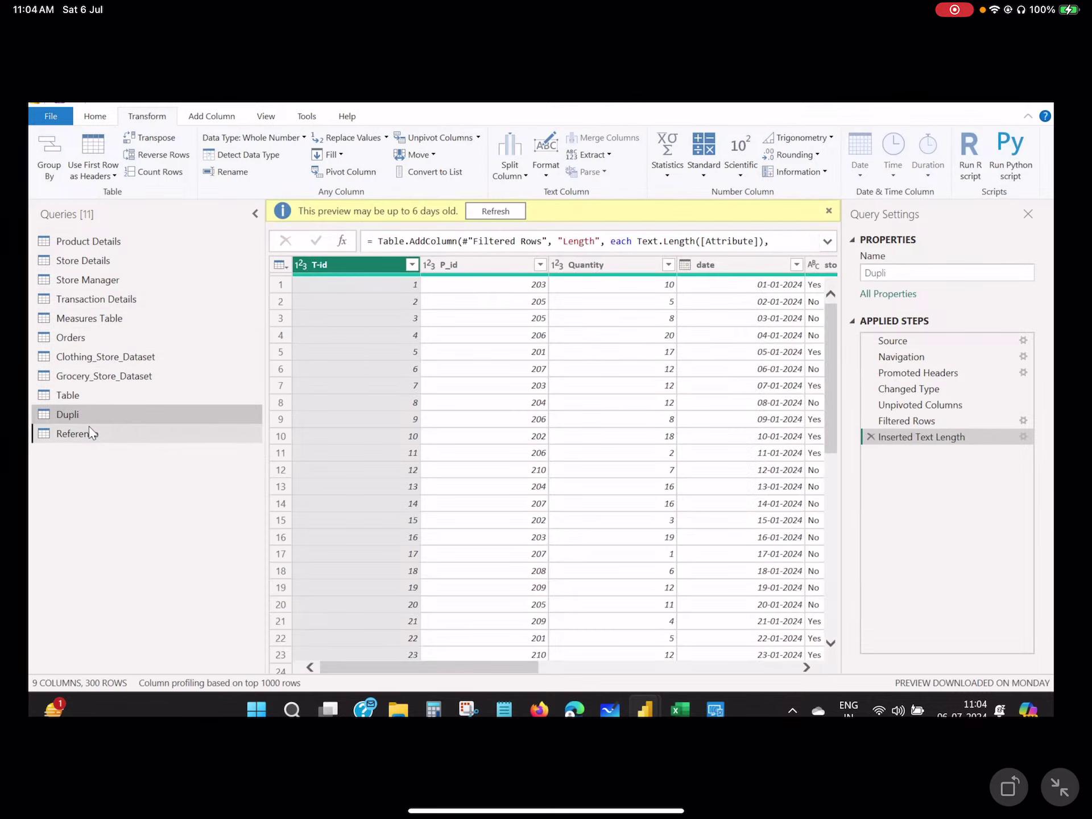
left_click(90, 433)
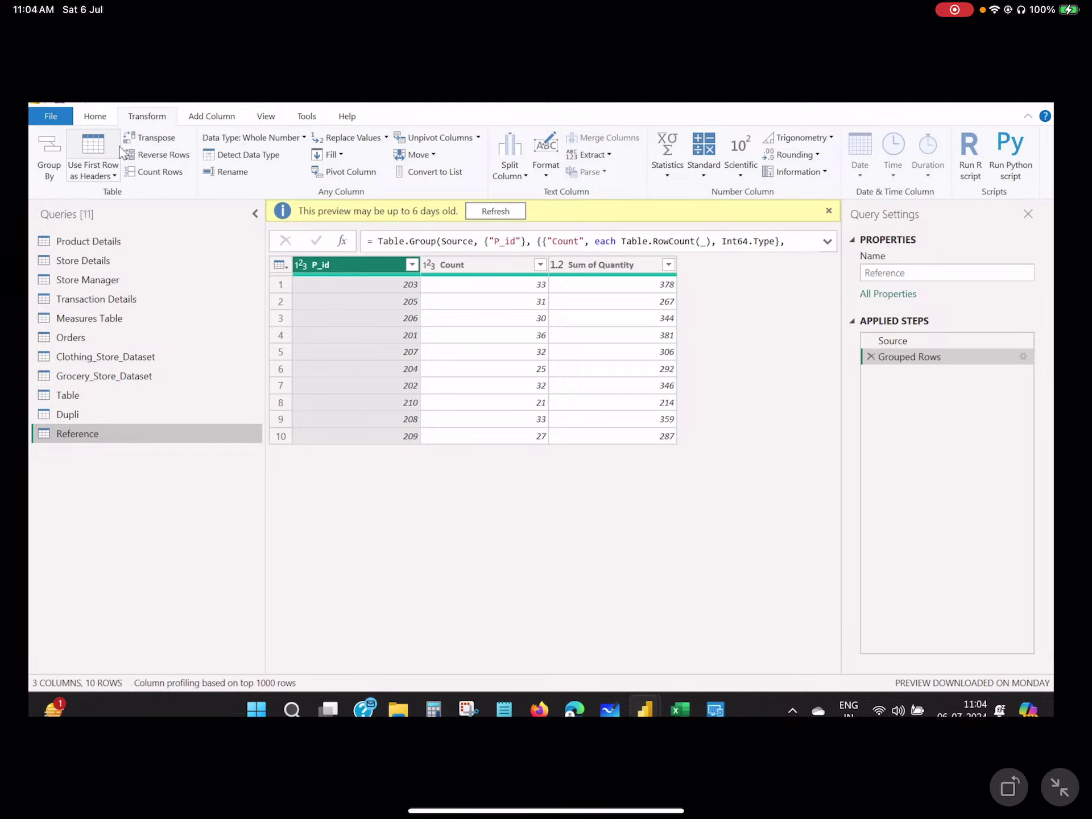
- Transpose the Reference query's table to compare its rows and columns, and delete the Transposed Table step
left_click(156, 139)
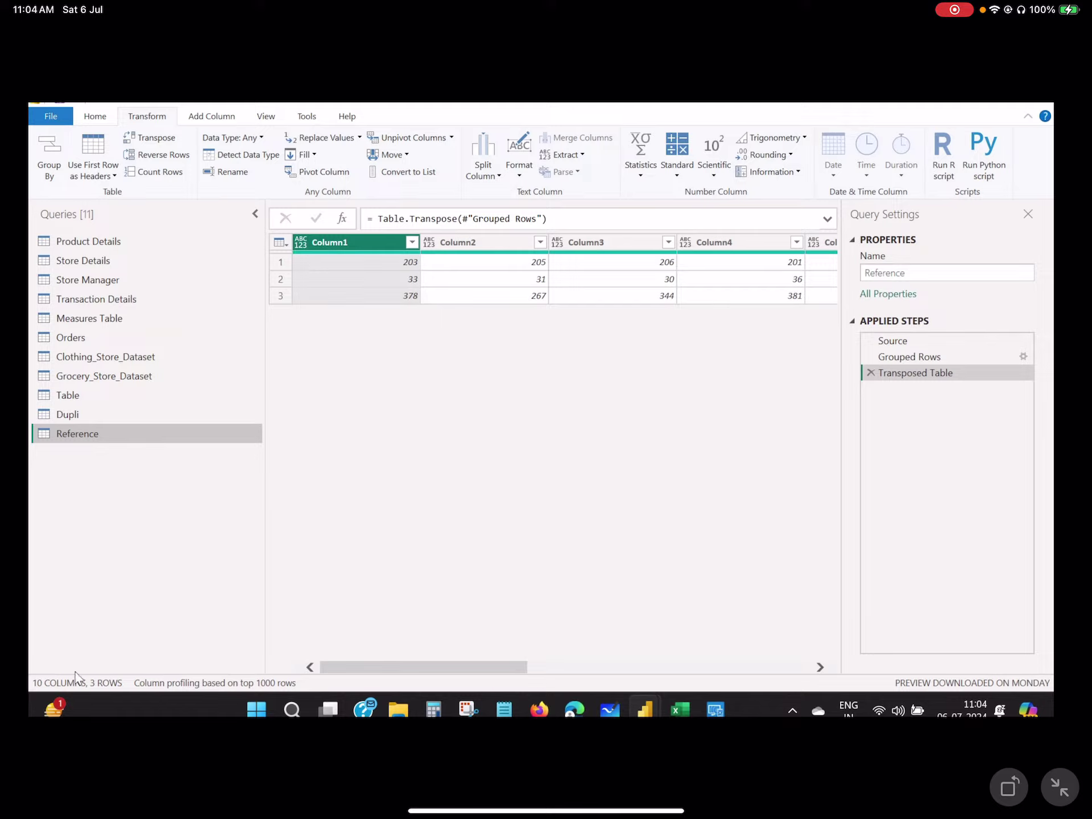
left_click(871, 374)
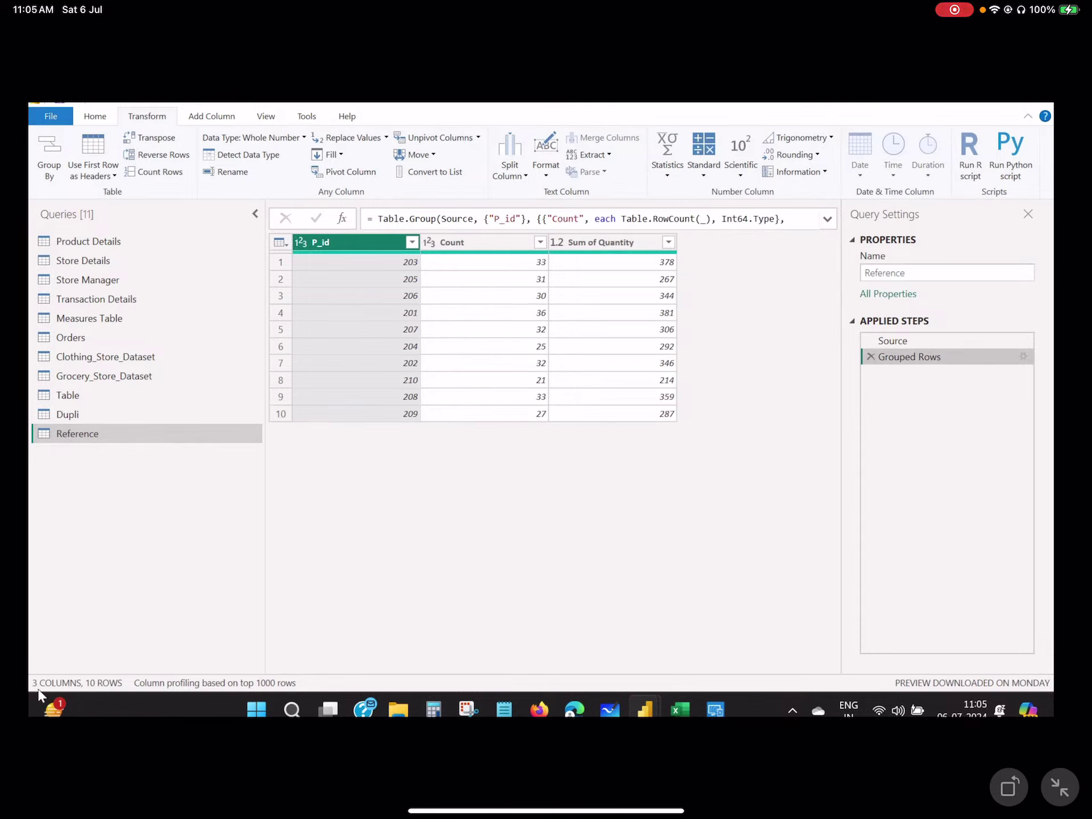
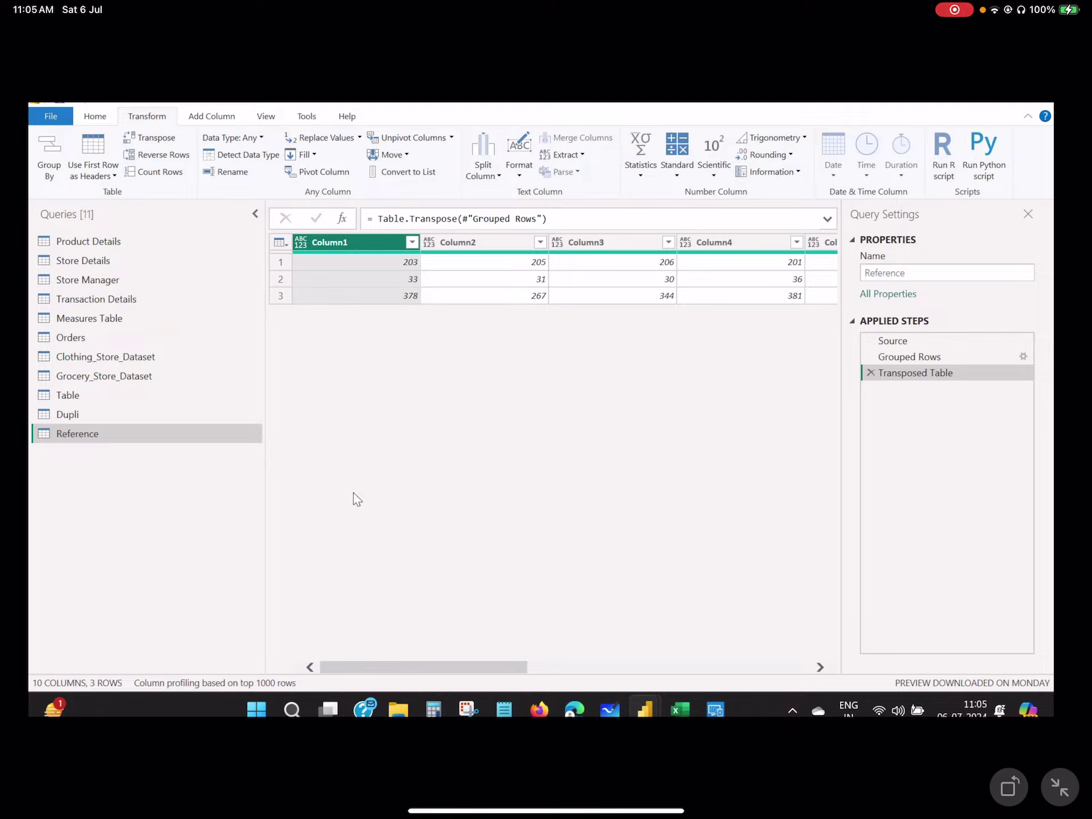
left_click(872, 373)
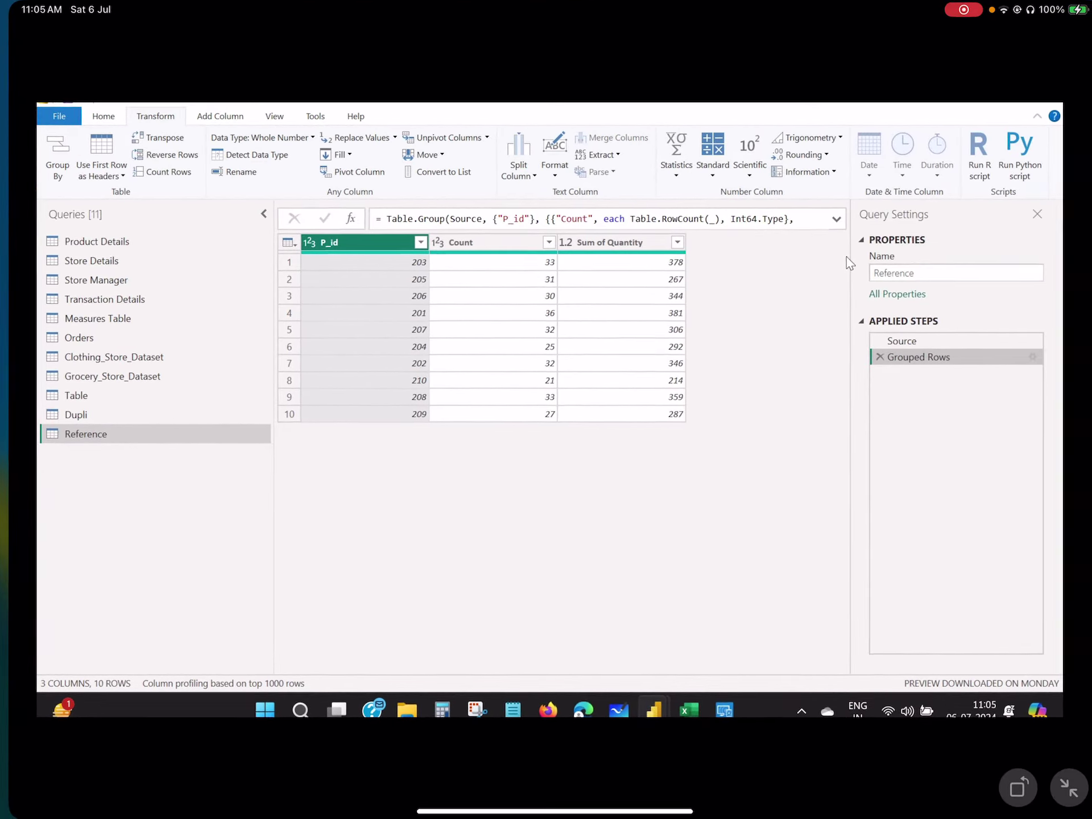
- Switch back to the handwritten notes, copy "2) Unpivot" below the Transpose notes as a heading and highlight it in yellow
left_click_drag(554, 811, 853, 811)
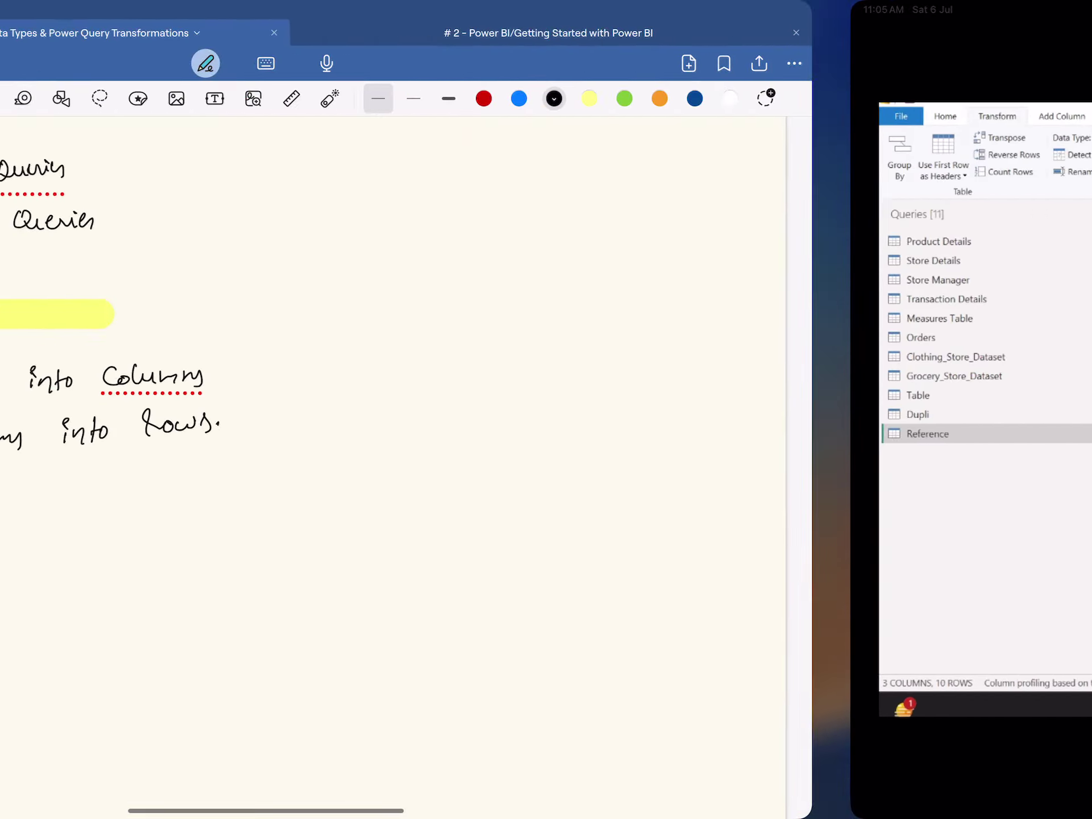
scroll(547, 467, "down", 1)
scroll(547, 467, "up", 2)
scroll(546, 467, "up", 2)
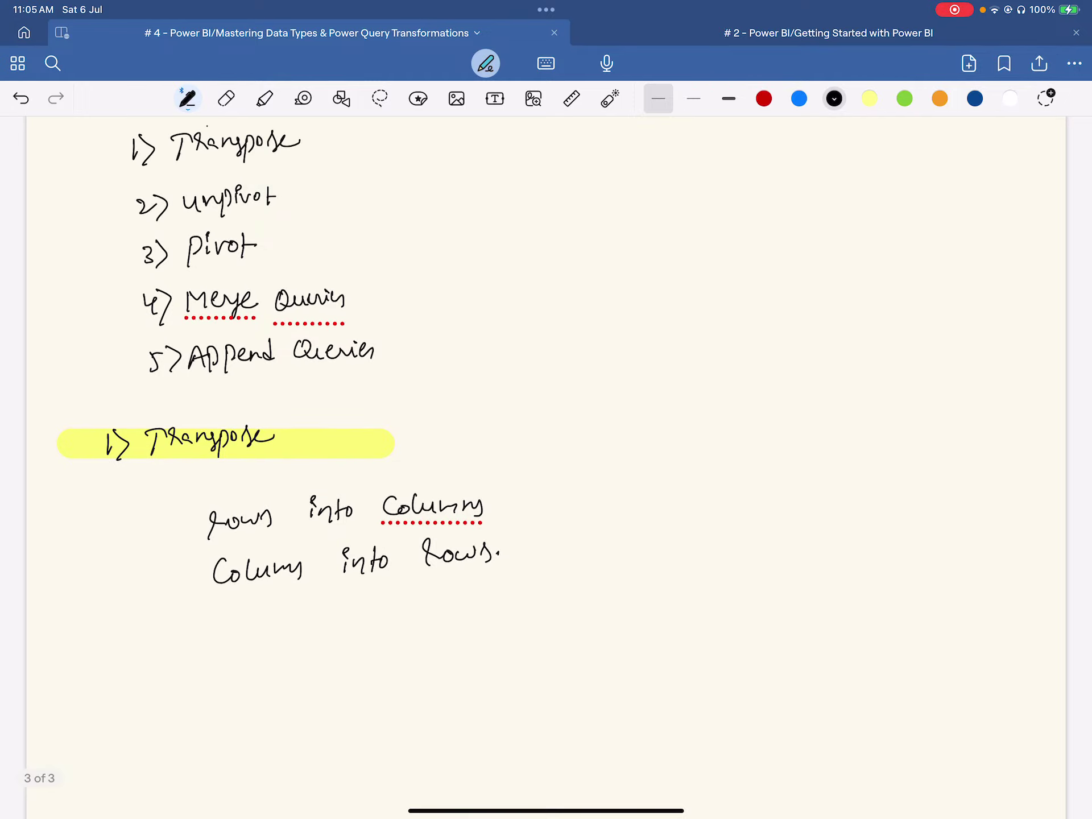
left_click(380, 98)
mouse_move(88, 200)
left_mouse_down()
mouse_move(390, 183)
mouse_move(93, 197)
left_mouse_up()
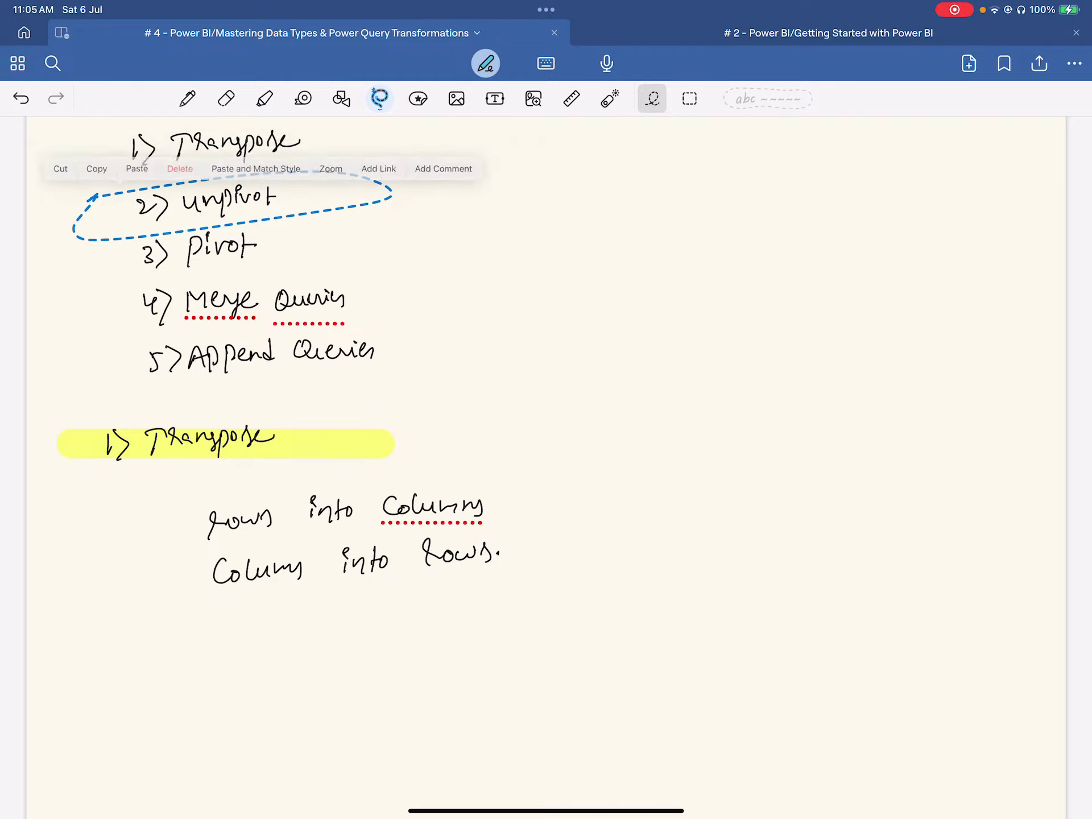
scroll(547, 467, "down", 5)
left_click(136, 428)
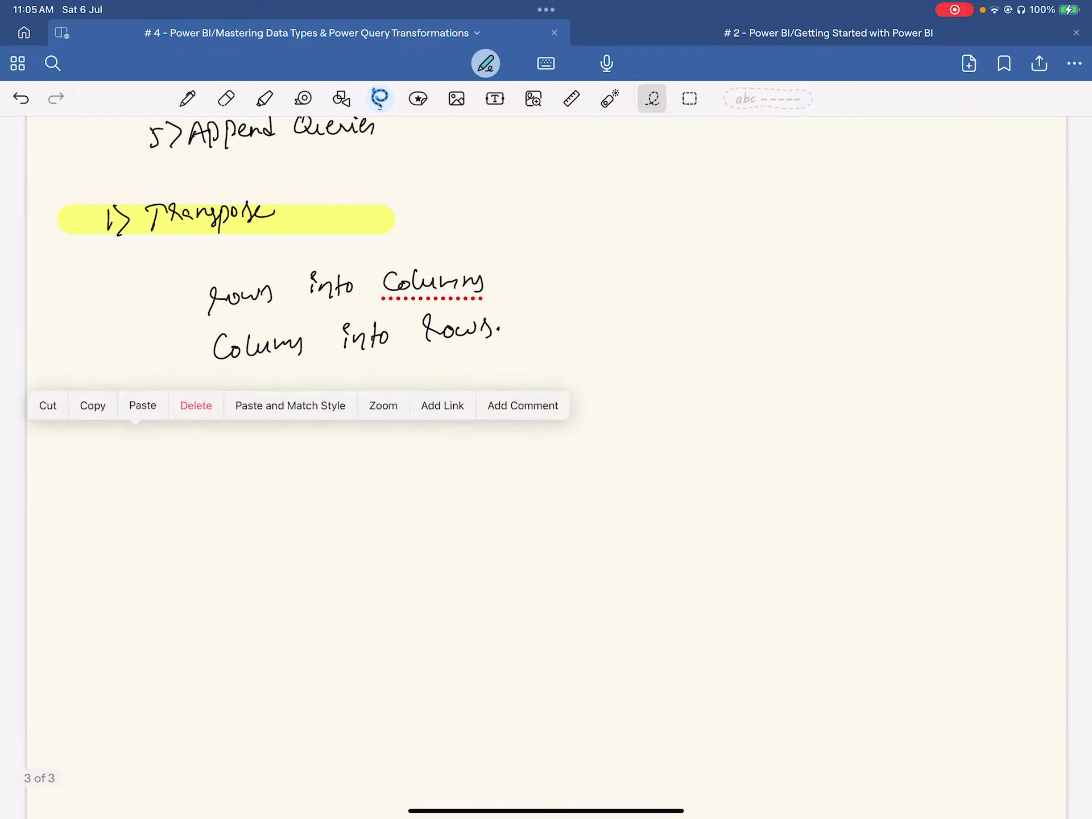
left_click(143, 403)
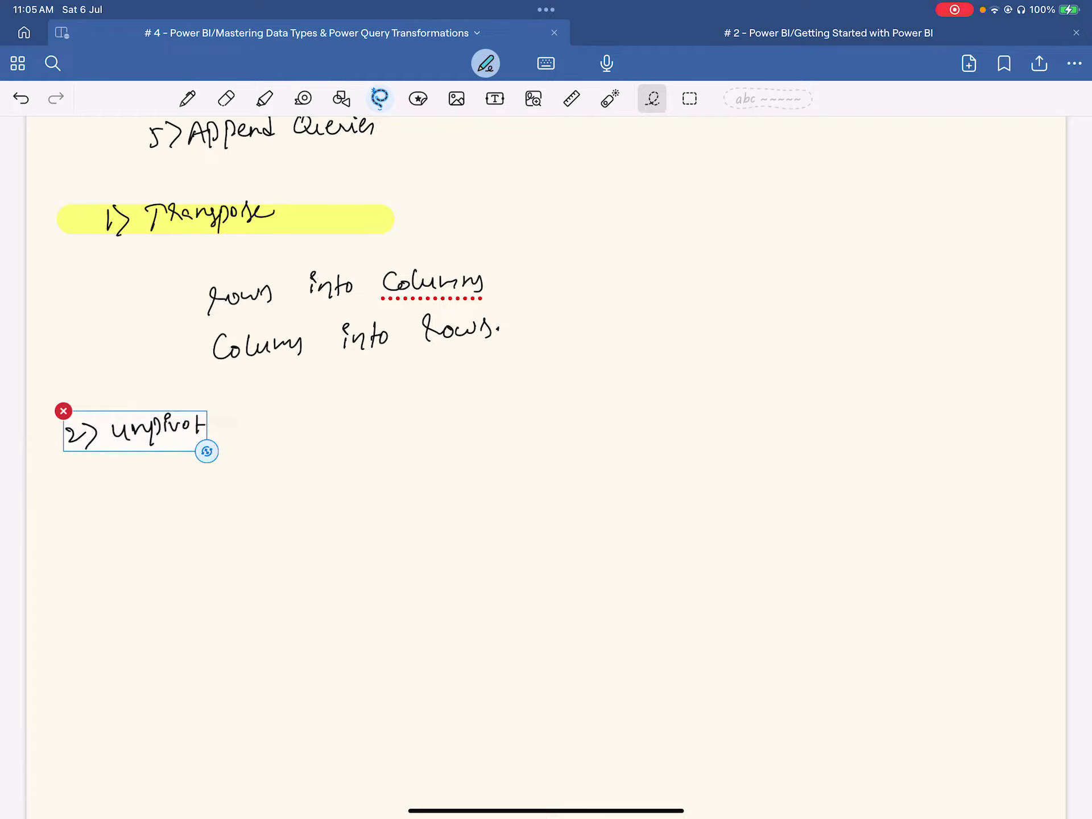
left_click_drag(133, 433, 179, 422)
left_click_drag(250, 439, 262, 444)
left_click(265, 99)
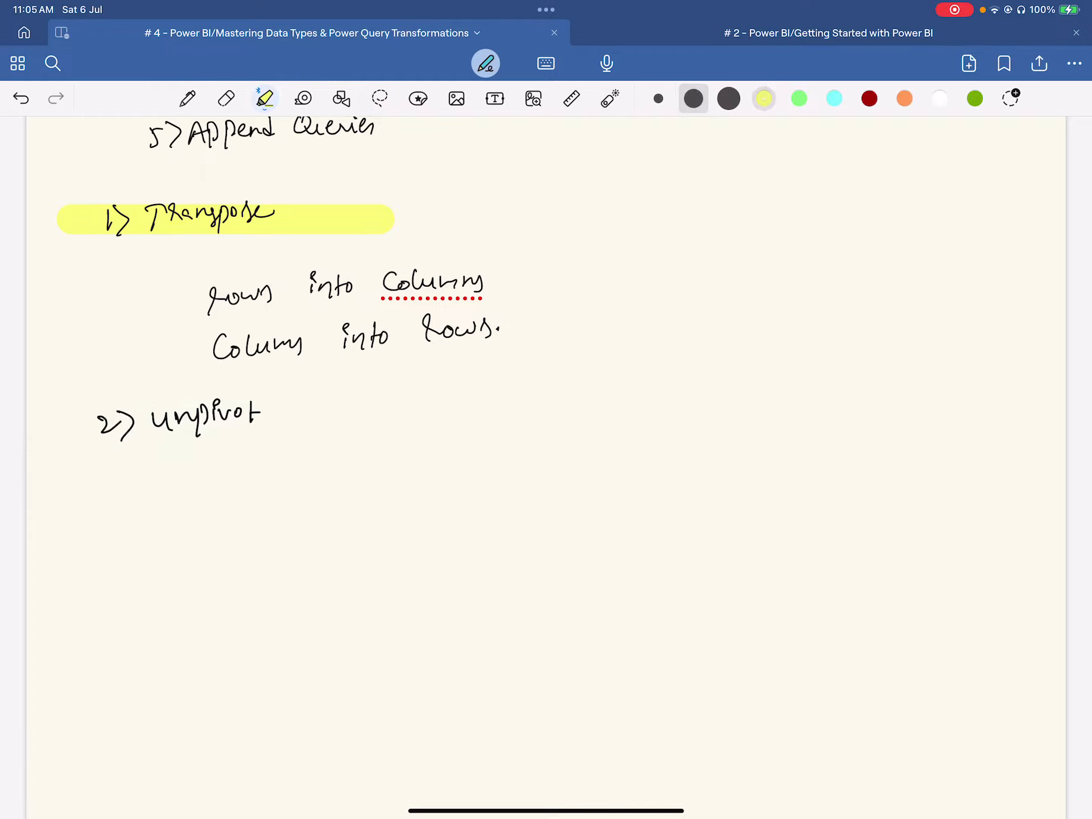
left_click_drag(285, 417, 82, 418)
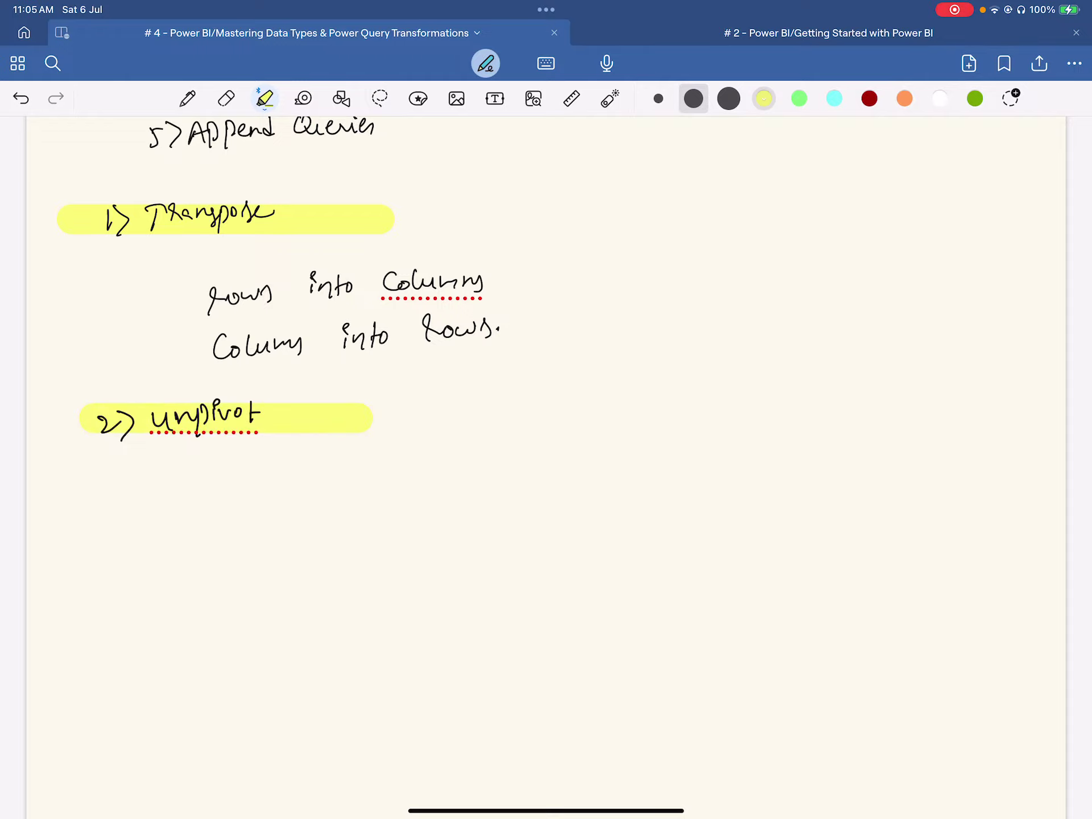
- Handwrite the column headings "Store 101", "Store 102" and "Store 103" below the Unpivot heading, separated by vertical lines
scroll(285, 285, "down", 3)
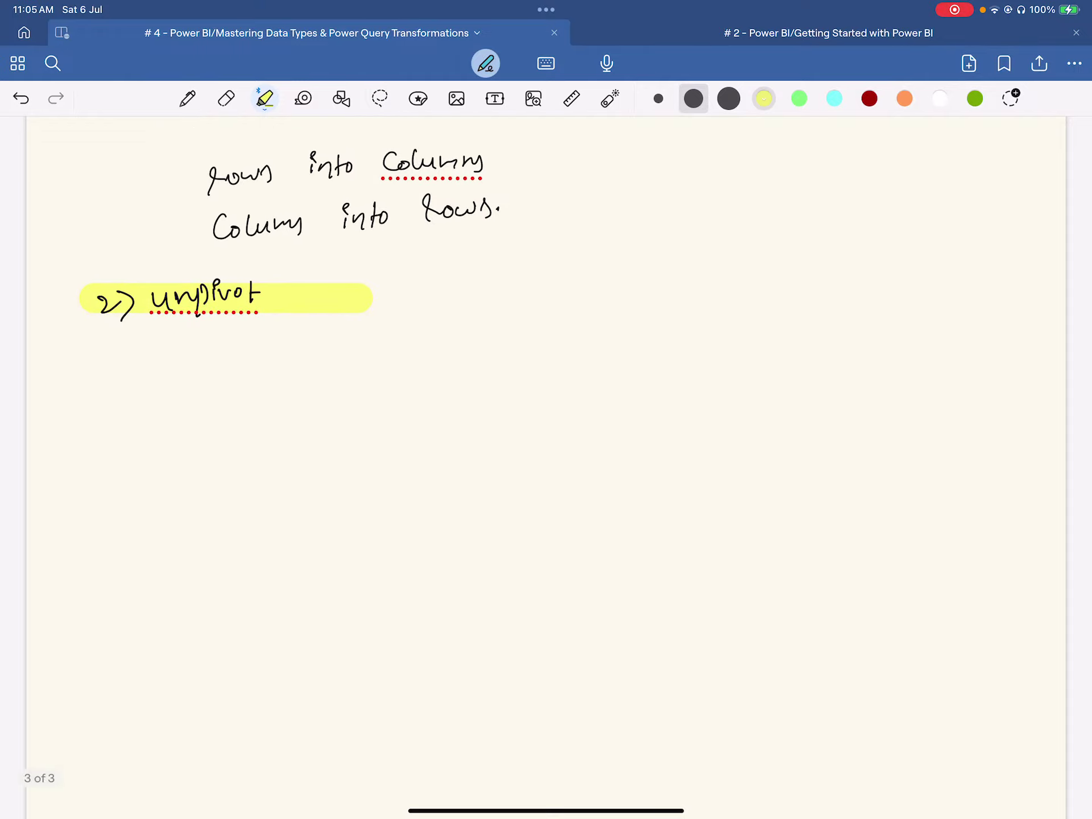
left_click(188, 99)
mouse_move(355, 350)
left_mouse_down()
mouse_move(345, 371)
mouse_move(371, 360)
mouse_move(443, 382)
mouse_move(479, 347)
left_mouse_up()
left_click_drag(487, 343, 489, 357)
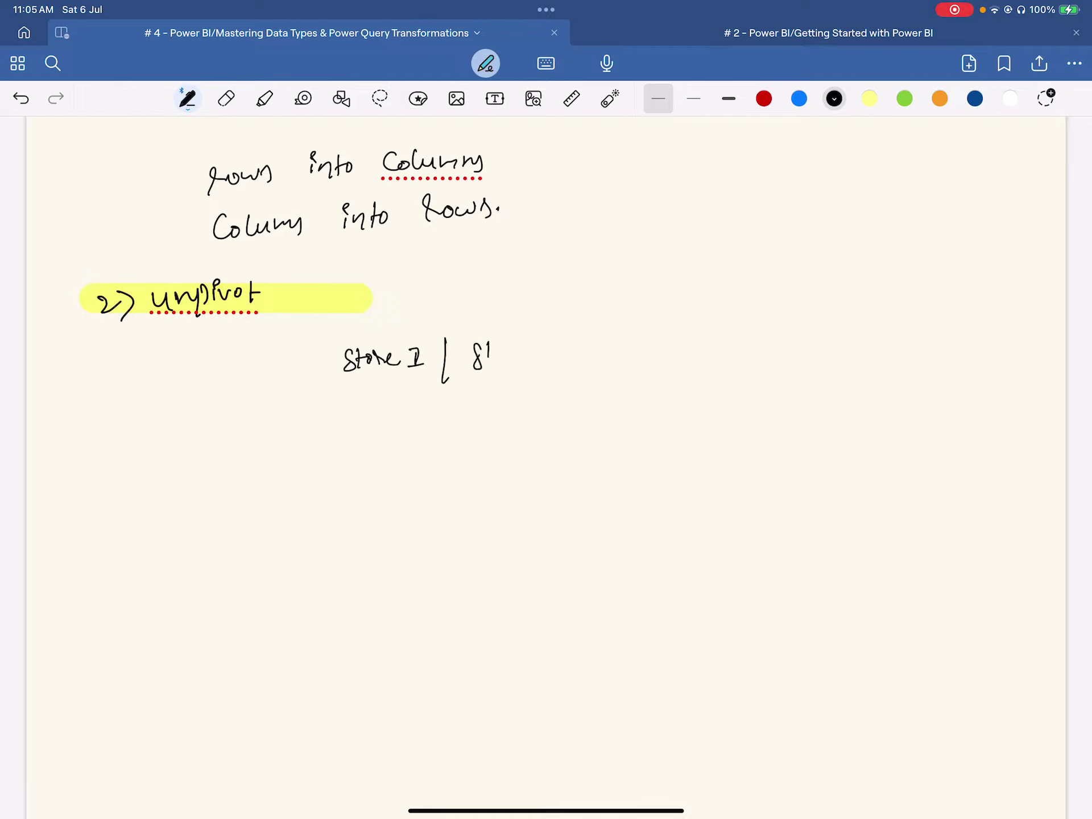
left_click_drag(423, 351, 425, 359)
left_click_drag(522, 348, 522, 359)
mouse_move(531, 342)
left_mouse_down()
mouse_move(529, 361)
mouse_move(568, 360)
left_mouse_up()
mouse_move(586, 332)
left_mouse_down()
mouse_move(587, 374)
mouse_move(623, 356)
left_mouse_up()
left_click_drag(619, 345, 644, 337)
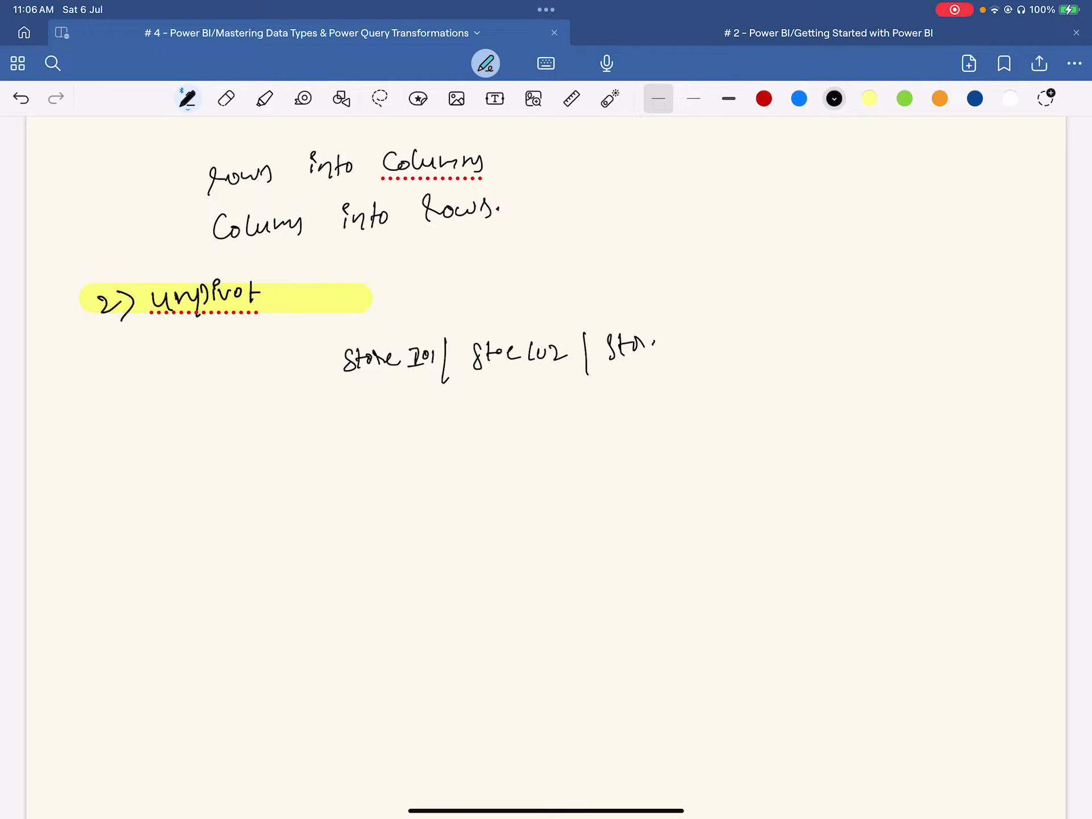
- Draw the table lines and double-headed arrows on both sides of the store headings, and write "Column" above them
left_click_drag(70, 406, 841, 396)
left_click_drag(319, 344, 304, 489)
left_click_drag(84, 378, 307, 367)
mouse_move(303, 350)
left_mouse_down()
mouse_move(314, 364)
mouse_move(296, 383)
left_mouse_up()
left_click_drag(98, 349, 111, 389)
left_click_drag(743, 324, 734, 506)
mouse_move(770, 344)
left_mouse_down()
mouse_move(958, 352)
mouse_move(940, 367)
left_mouse_up()
mouse_move(800, 323)
left_mouse_down()
mouse_move(763, 346)
mouse_move(799, 393)
left_mouse_up()
left_click_drag(313, 472, 296, 670)
left_click_drag(507, 299, 503, 320)
left_click_drag(511, 309, 527, 317)
left_click_drag(529, 307, 538, 315)
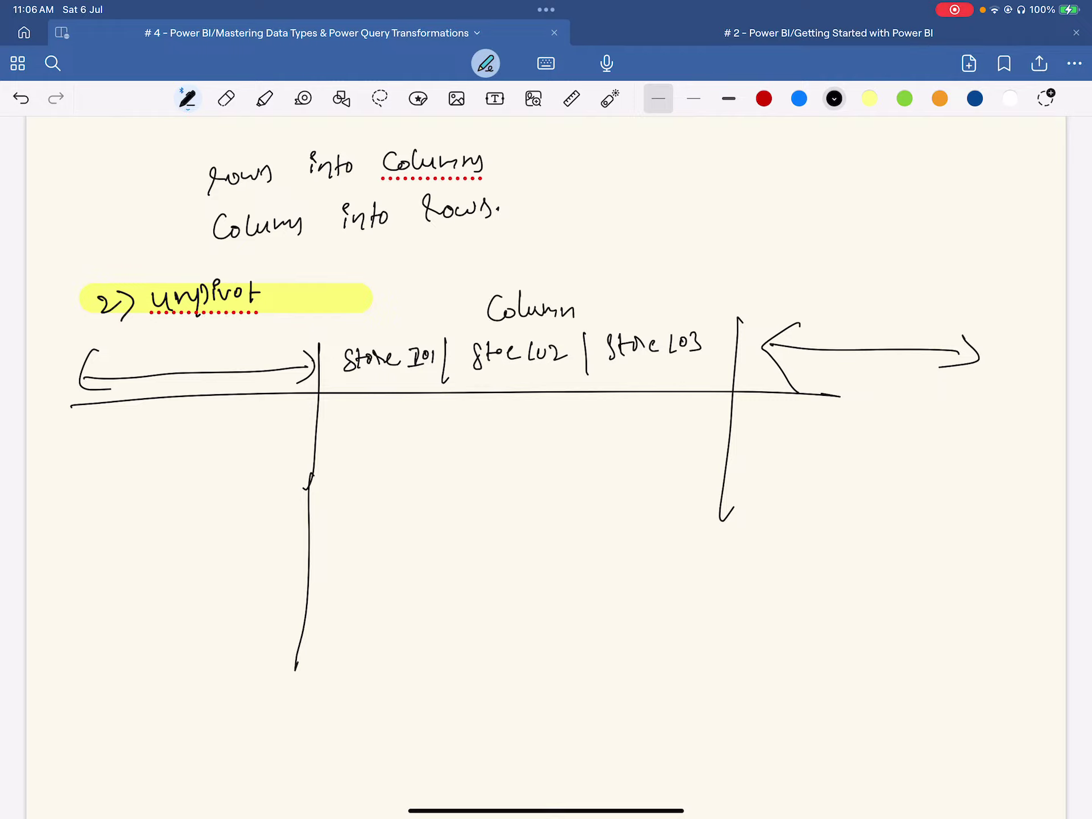
- Sketch a second table below with a long horizontal line, three vertical dividers and a double-headed arrow on each side
scroll(546, 398, "down", 5)
left_click_drag(111, 542, 1000, 541)
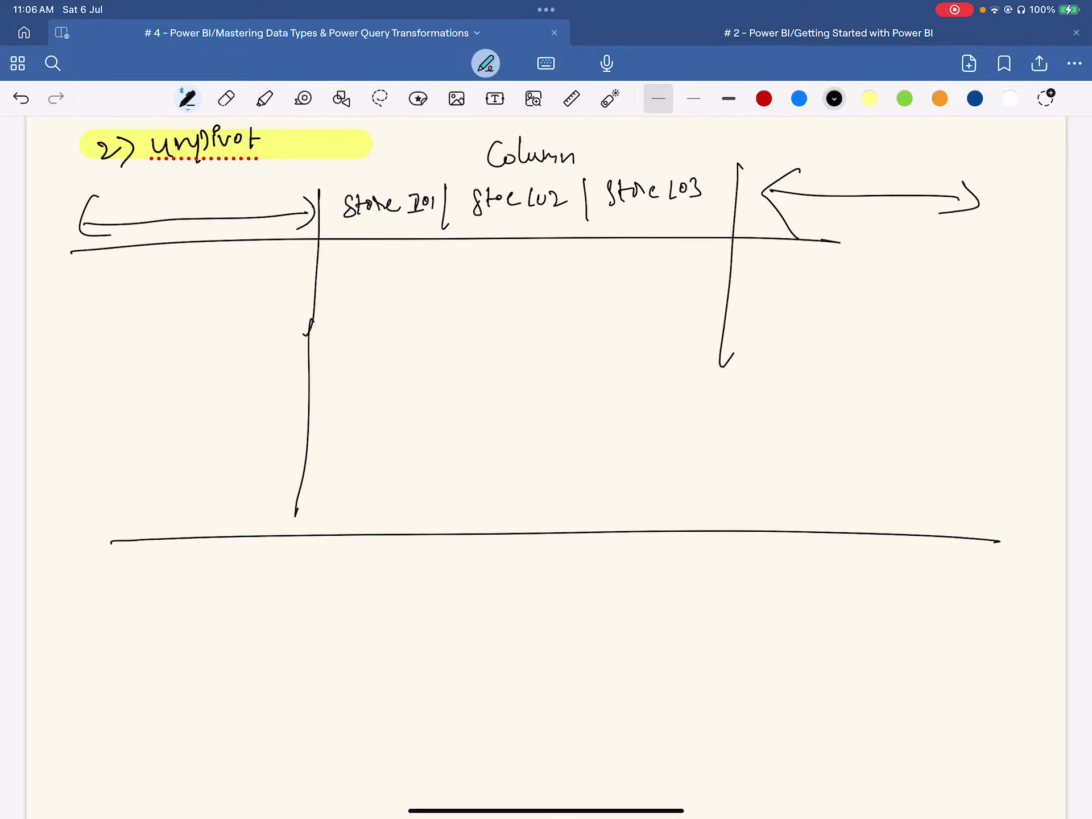
left_click_drag(108, 602, 299, 580)
mouse_move(297, 559)
left_mouse_down()
mouse_move(338, 586)
mouse_move(273, 606)
left_mouse_up()
left_click_drag(128, 562, 148, 648)
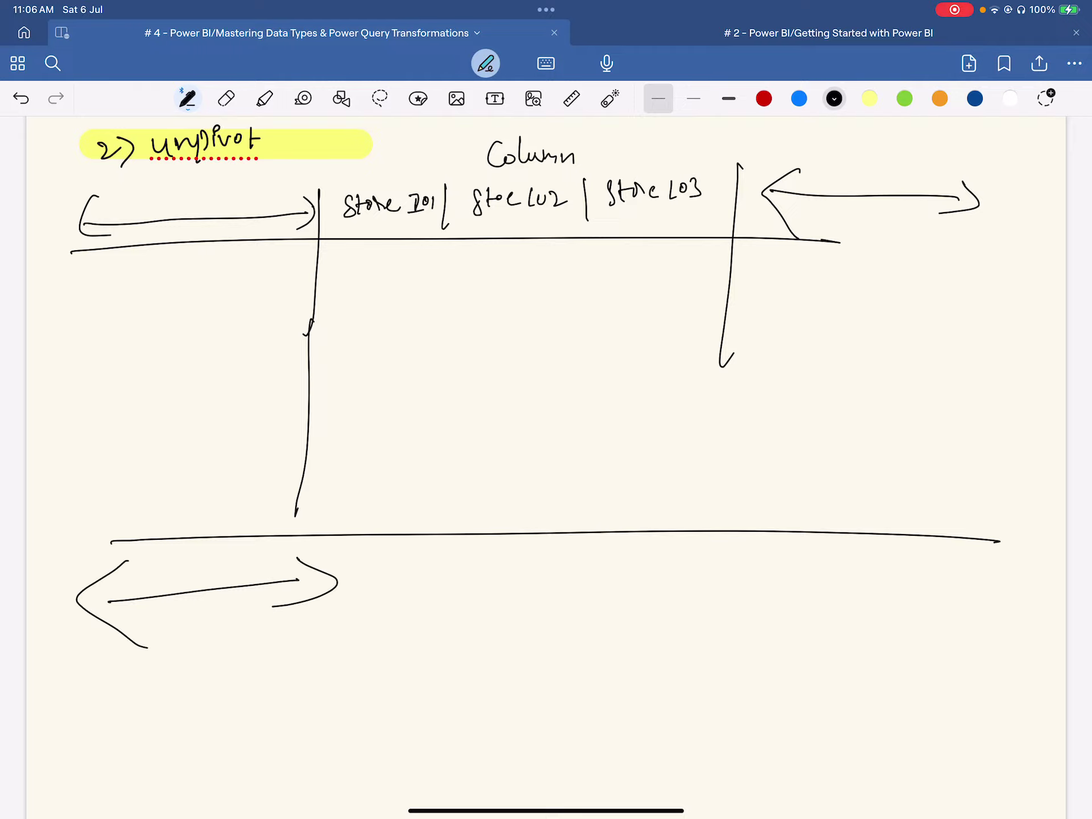
left_click_drag(378, 532, 362, 742)
left_click_drag(509, 531, 484, 763)
left_click_drag(653, 531, 632, 733)
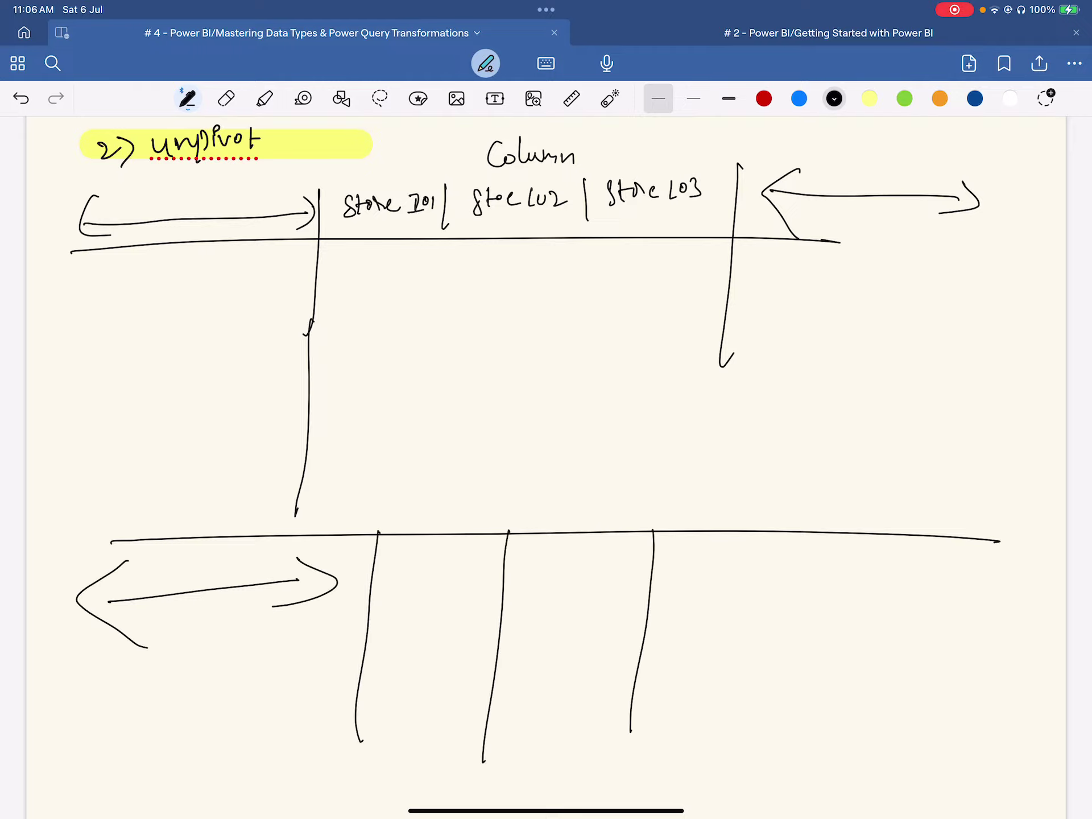
left_click_drag(718, 561, 959, 575)
left_click_drag(959, 575, 897, 592)
left_click_drag(728, 535, 701, 571)
left_click_drag(701, 572, 731, 582)
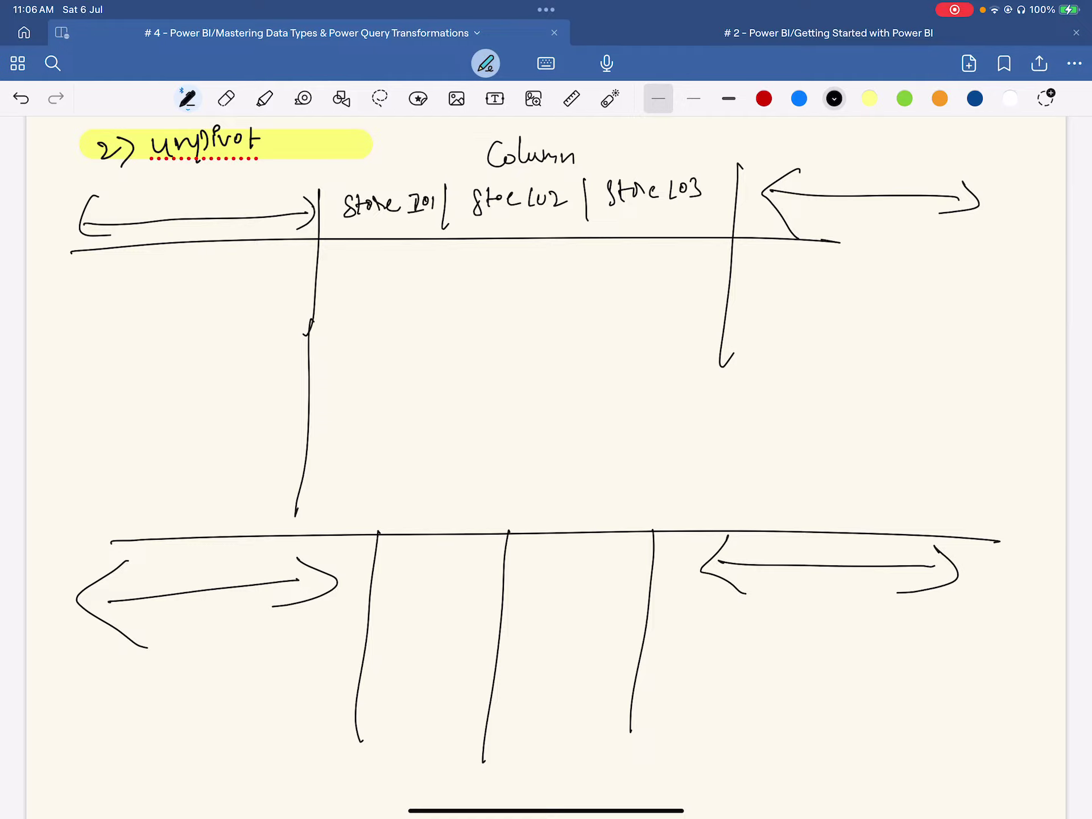
- Extend the dividers between the store columns in the upper table and fill its rows with 0, 0, 1 and 1, 0, 0
scroll(535, 467, "up", 5)
left_click_drag(444, 389, 429, 656)
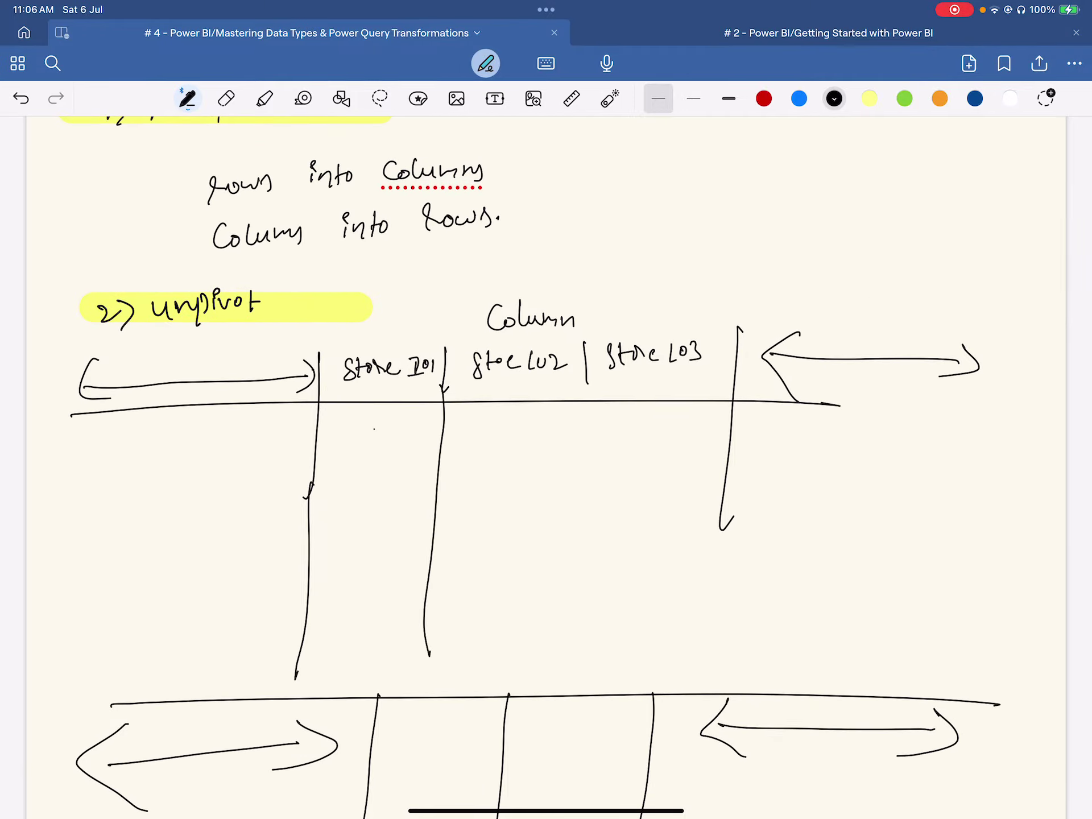
left_click_drag(379, 426, 378, 428)
left_click_drag(519, 426, 517, 428)
left_click_drag(587, 390, 598, 558)
left_click_drag(645, 410, 634, 452)
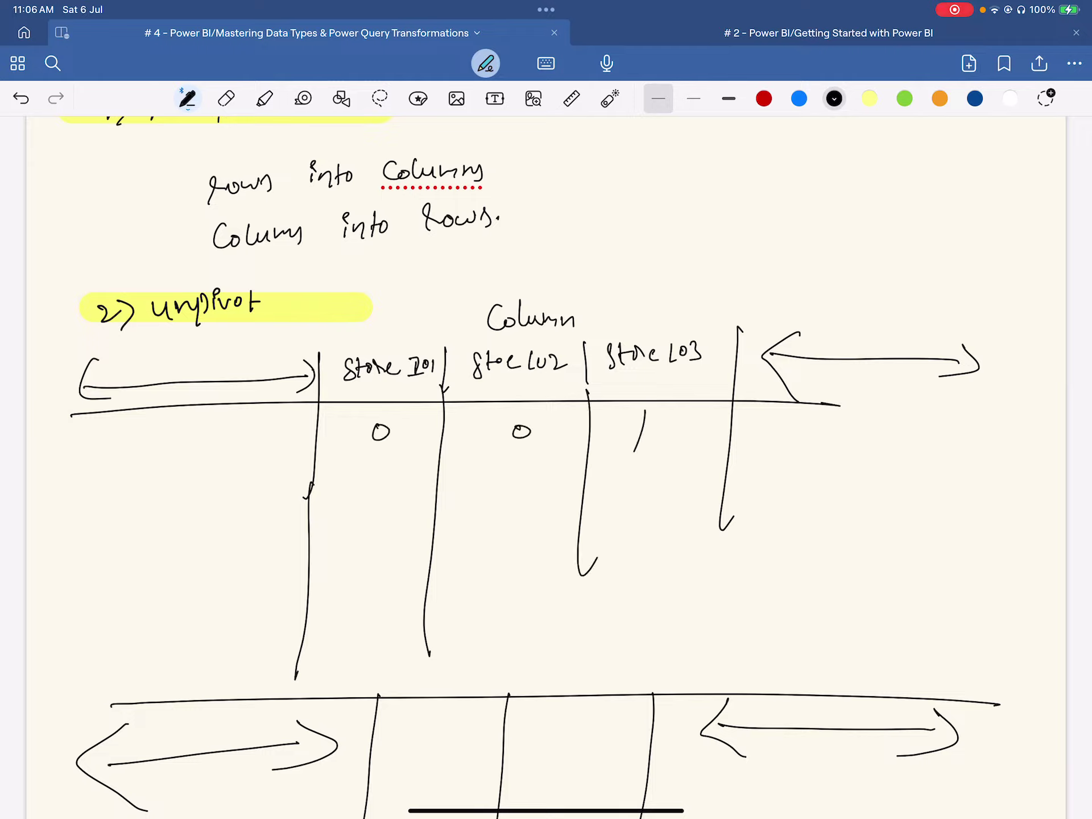
left_click_drag(390, 476, 395, 508)
mouse_move(516, 481)
left_mouse_down()
mouse_move(514, 513)
mouse_move(529, 519)
mouse_move(517, 477)
left_mouse_up()
mouse_move(646, 486)
left_mouse_down()
mouse_move(654, 502)
mouse_move(642, 485)
left_mouse_up()
scroll(546, 455, "down", 3)
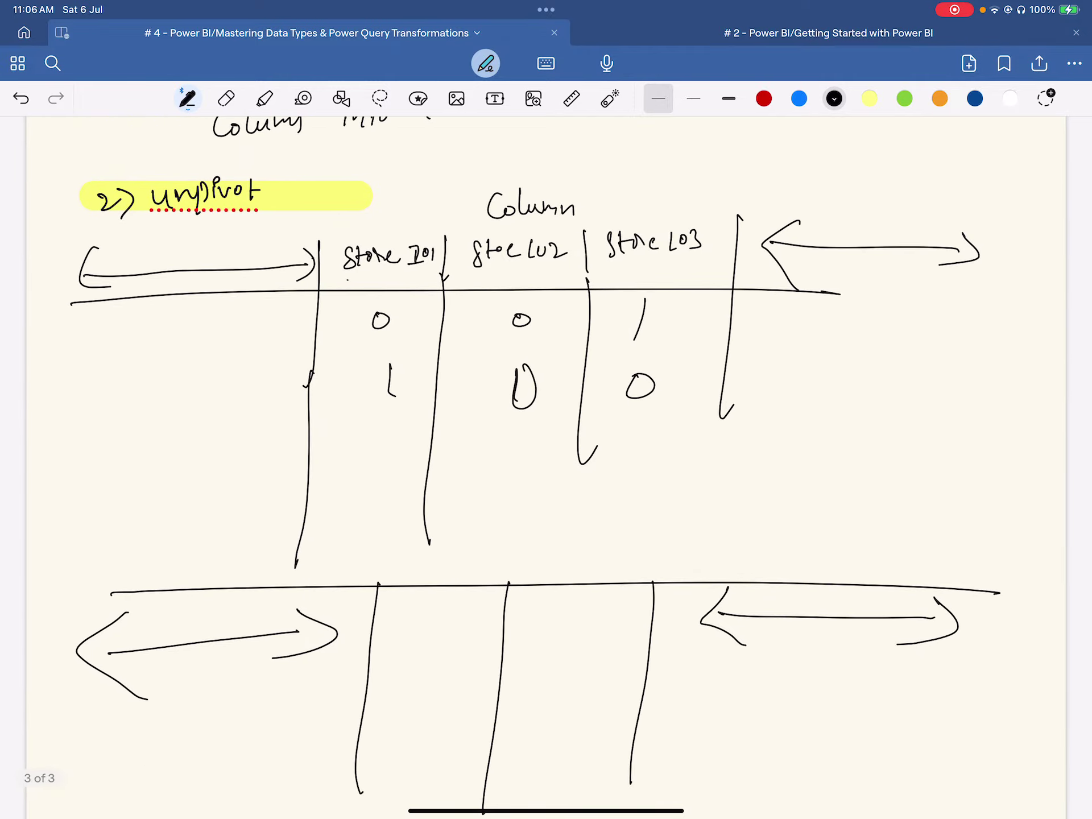
- Underline the upper table's store headings and handwrite Store 101, Store 102 and Store 103 as rows in the lower table's first divided column
left_click_drag(346, 279, 680, 269)
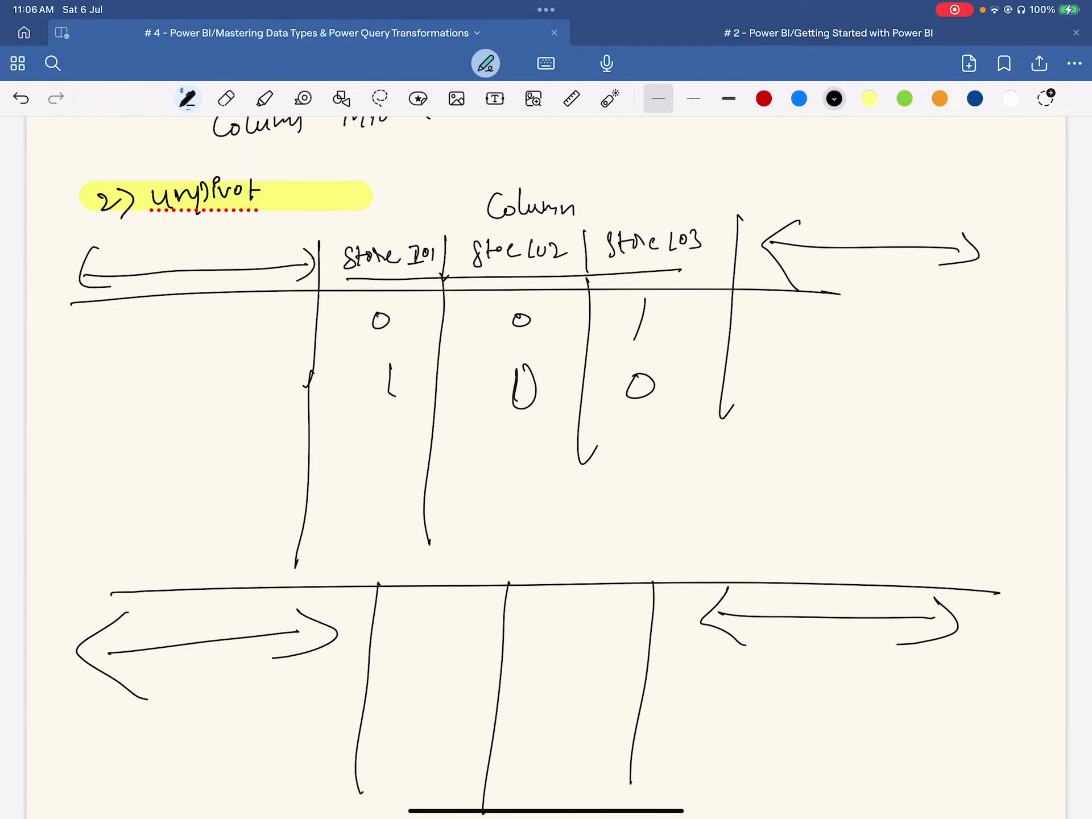
left_click_drag(409, 617, 398, 643)
mouse_move(421, 623)
left_mouse_down()
mouse_move(419, 636)
mouse_move(459, 637)
left_mouse_up()
left_click_drag(470, 621, 477, 643)
left_click_drag(402, 665, 392, 688)
left_click_drag(411, 660, 382, 732)
mouse_move(403, 708)
left_mouse_down()
mouse_move(405, 726)
mouse_move(433, 726)
left_mouse_up()
left_click_drag(451, 718, 450, 728)
left_click_drag(459, 713, 473, 725)
- Handwrite the heading "Value" above the lower table's second divided column and "Attri" above the store names
left_click_drag(549, 563, 577, 577)
left_click_drag(585, 559, 603, 577)
left_click_drag(603, 574, 611, 581)
left_click_drag(414, 563, 424, 581)
left_click_drag(408, 573, 422, 572)
mouse_move(430, 563)
left_mouse_down()
mouse_move(432, 577)
mouse_move(462, 569)
left_mouse_up()
left_click_drag(463, 570, 465, 577)
left_click_drag(467, 563, 468, 564)
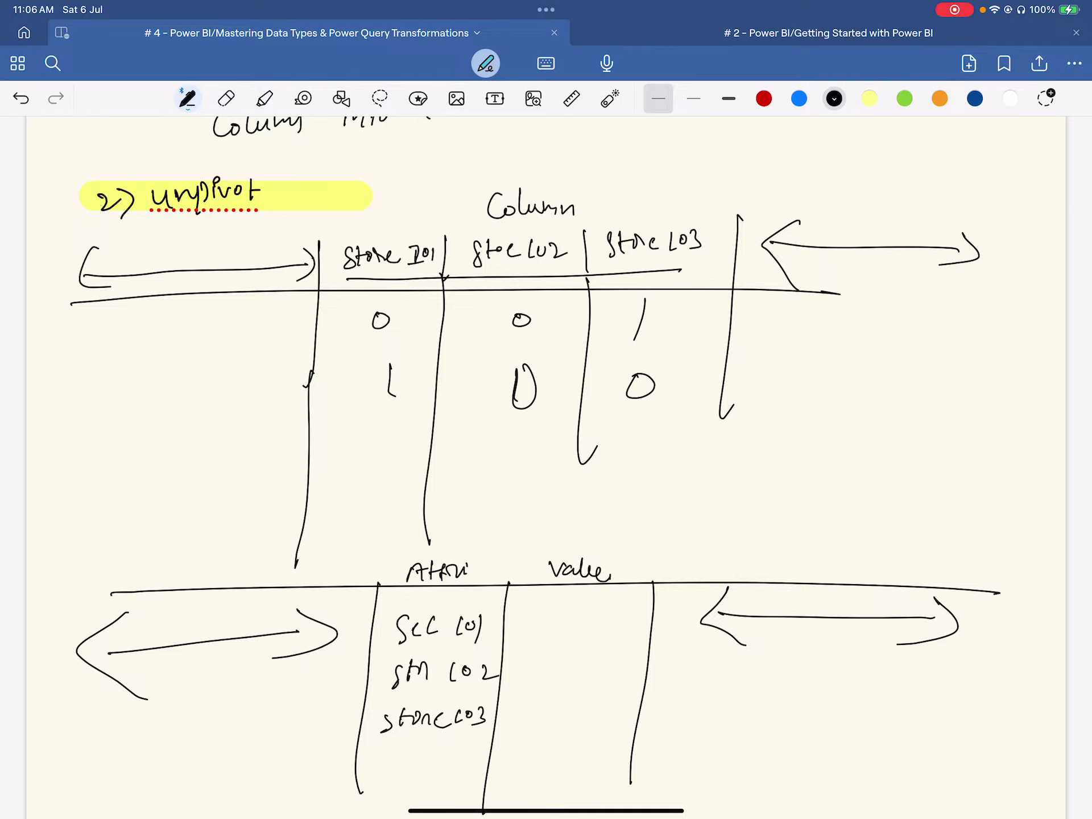
- Underline the upper table's first row, fill the Value column with 0, 0 and 1, and draw a curly brace beside the store rows
scroll(546, 455, "down", 3)
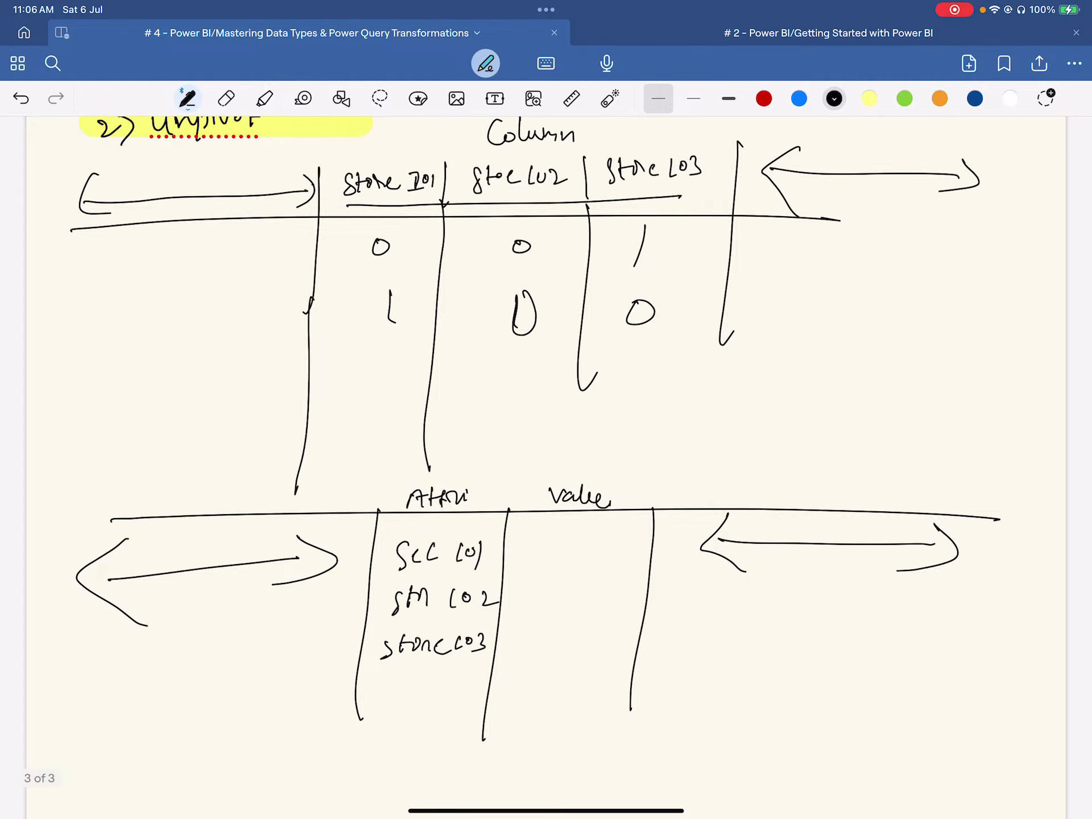
left_click_drag(346, 272, 687, 270)
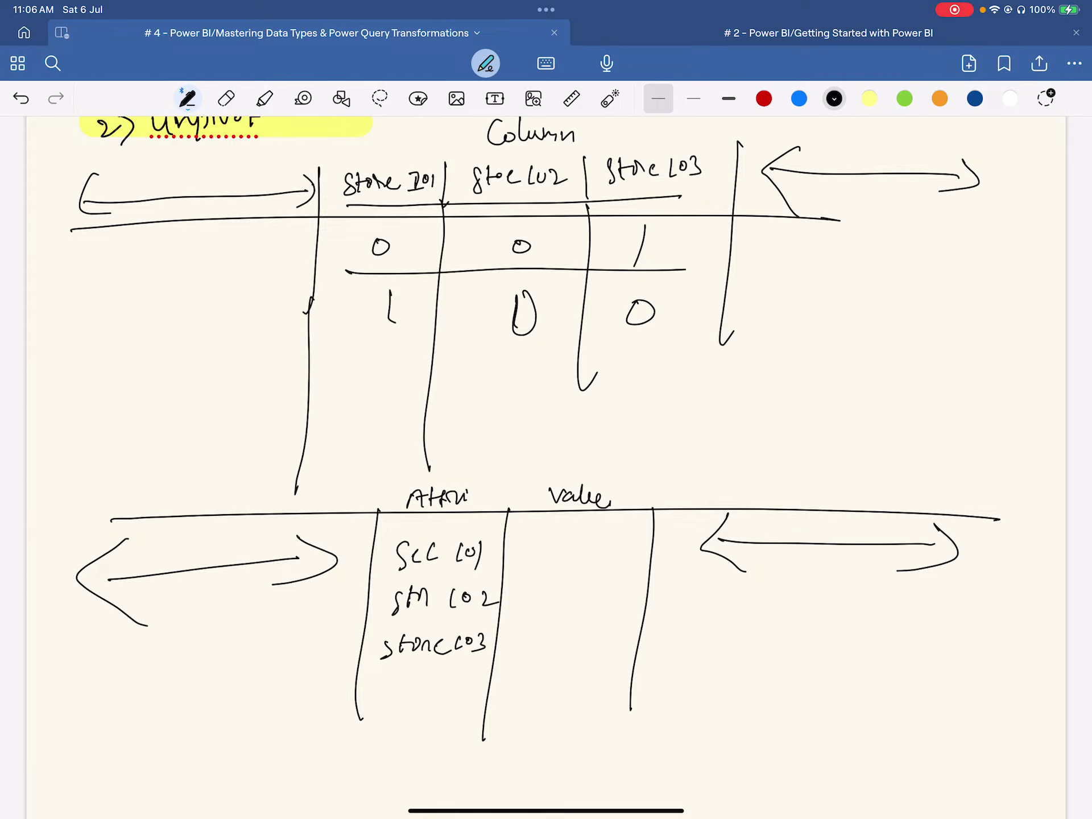
left_click_drag(570, 535, 576, 537)
left_click_drag(571, 588, 574, 671)
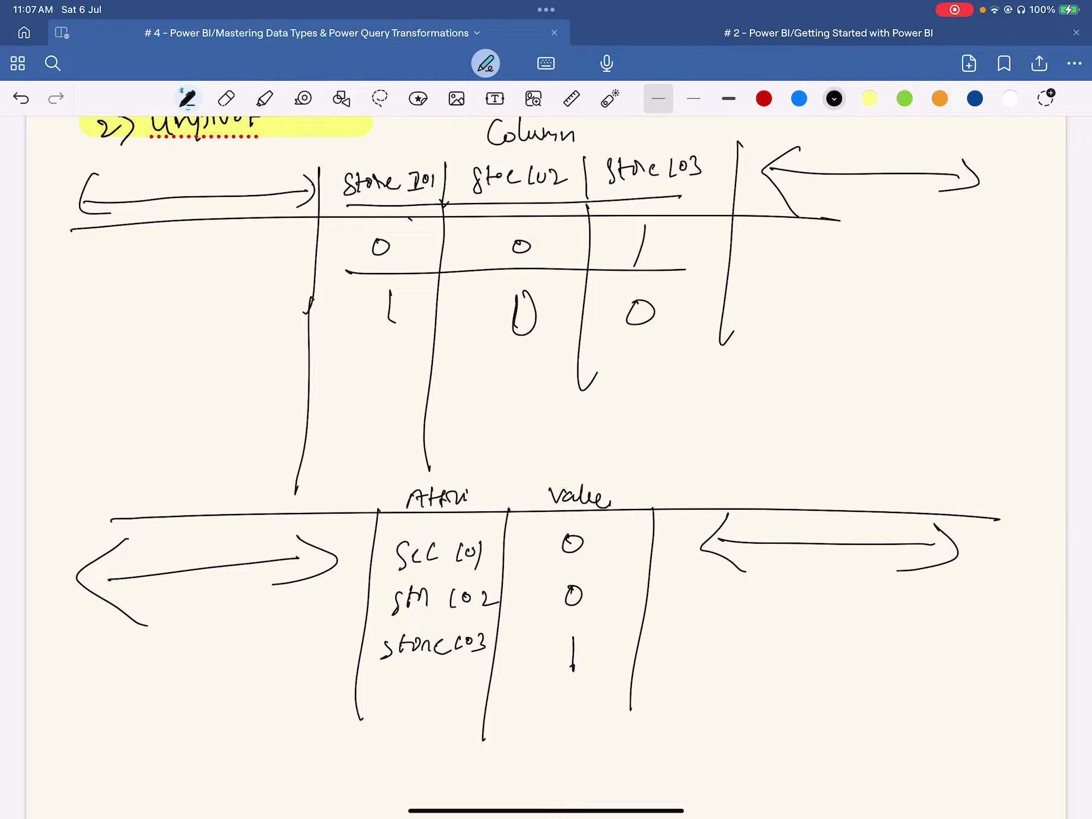
scroll(535, 426, "down", 1)
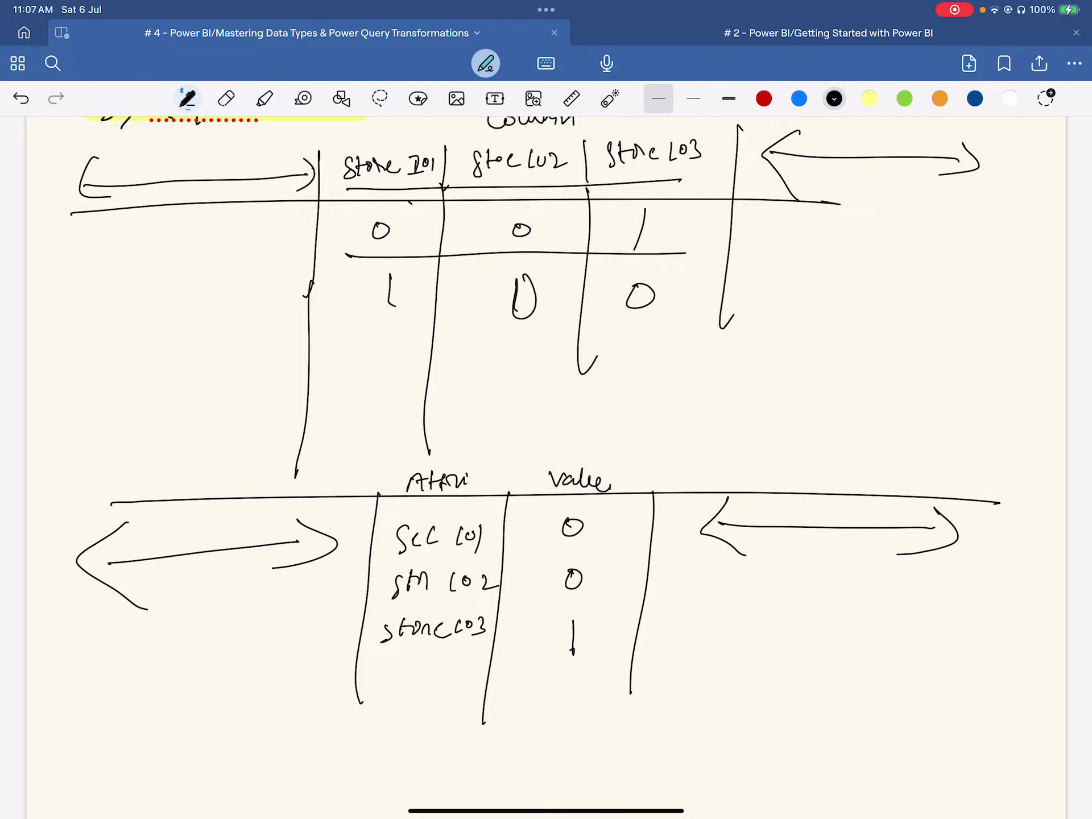
mouse_move(367, 492)
left_mouse_down()
mouse_move(352, 597)
mouse_move(367, 688)
left_mouse_up()
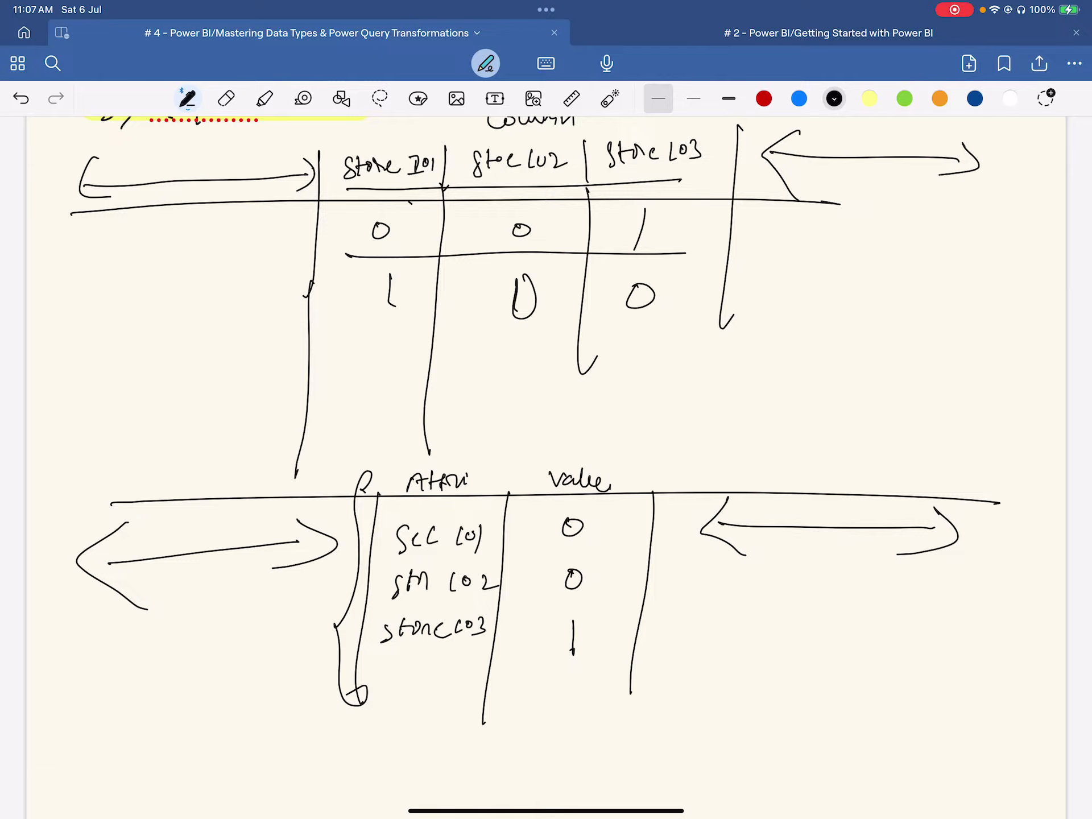
- Switch to the Power Query Editor and display the Transaction Details query at its Changed Type step
key("super+Tab")
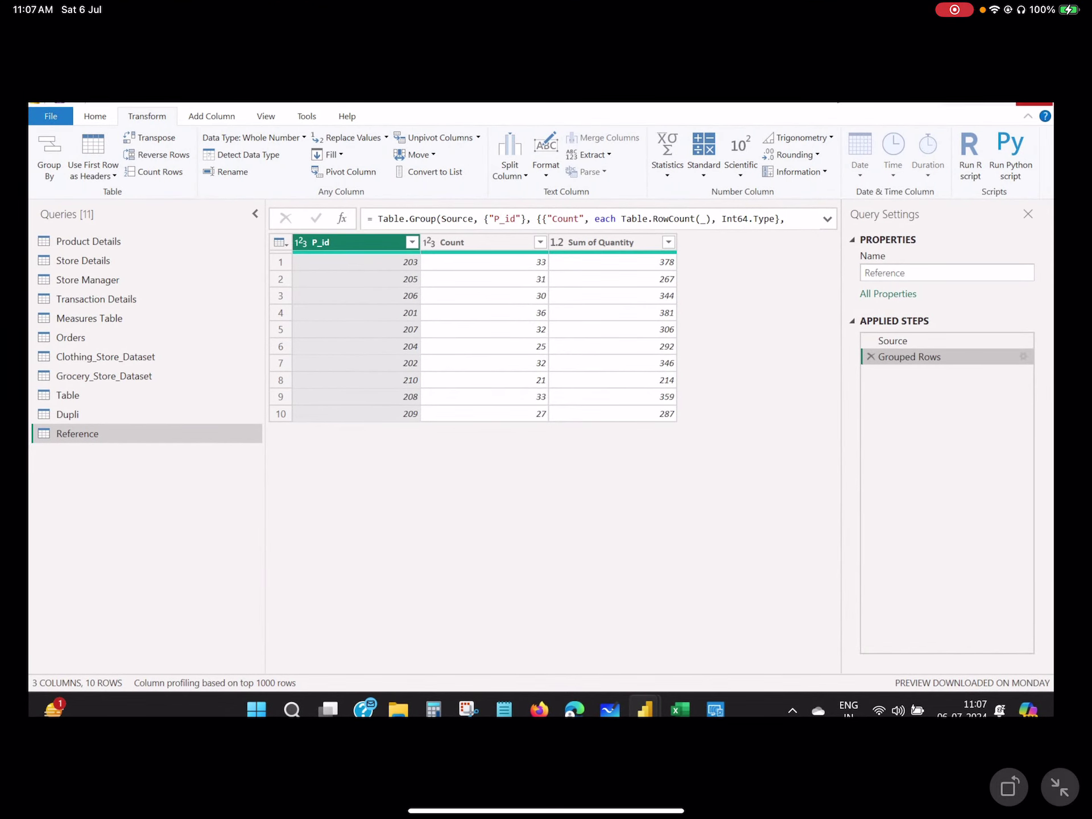
left_click(115, 298)
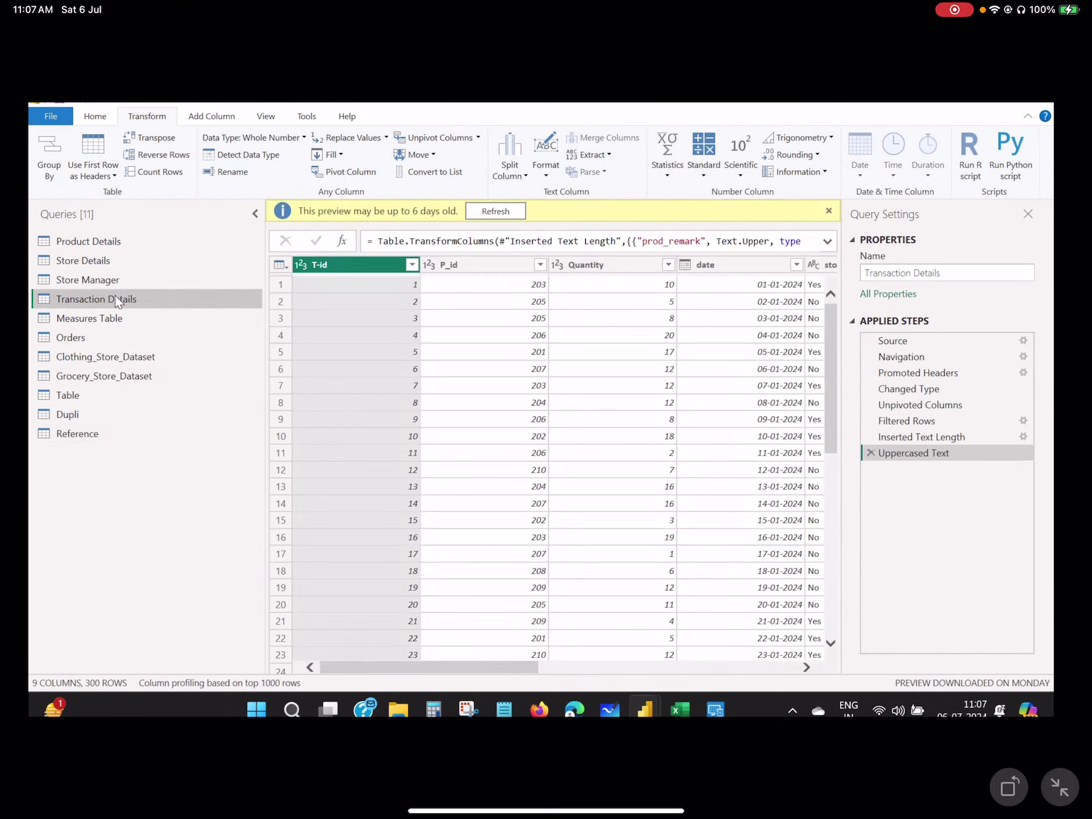
left_click(910, 406)
left_click(905, 389)
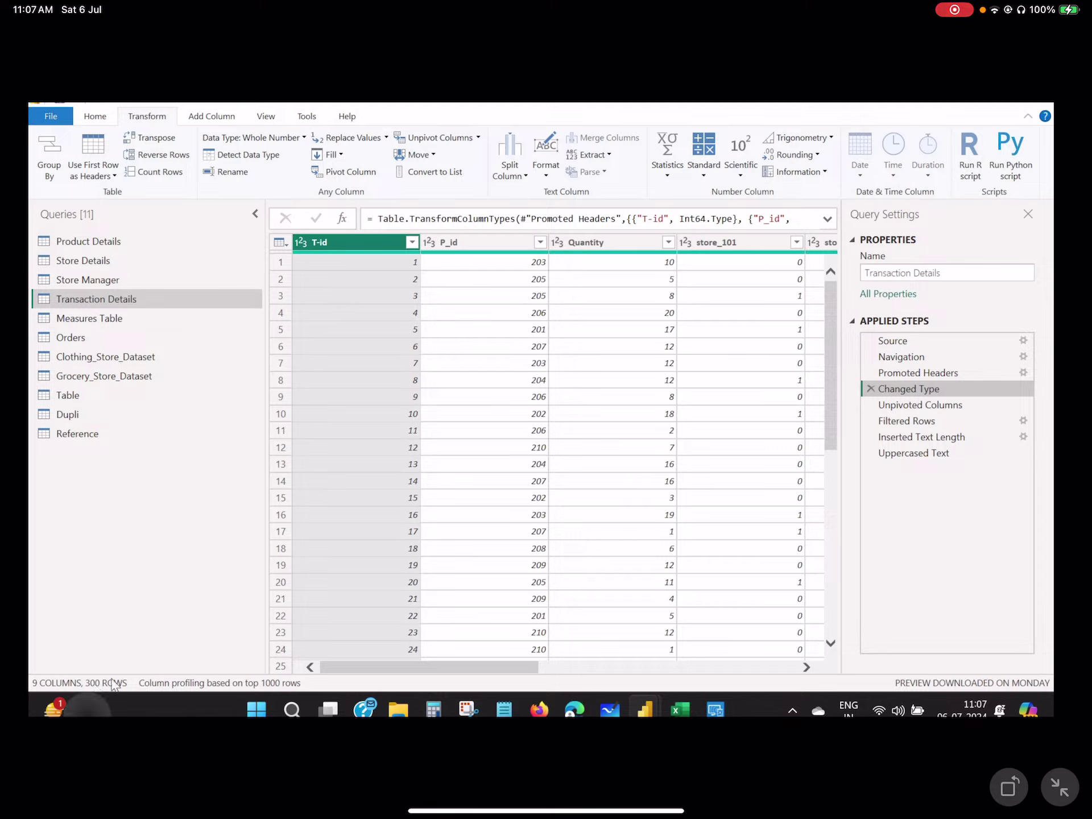
right_click(98, 697)
left_click(87, 609)
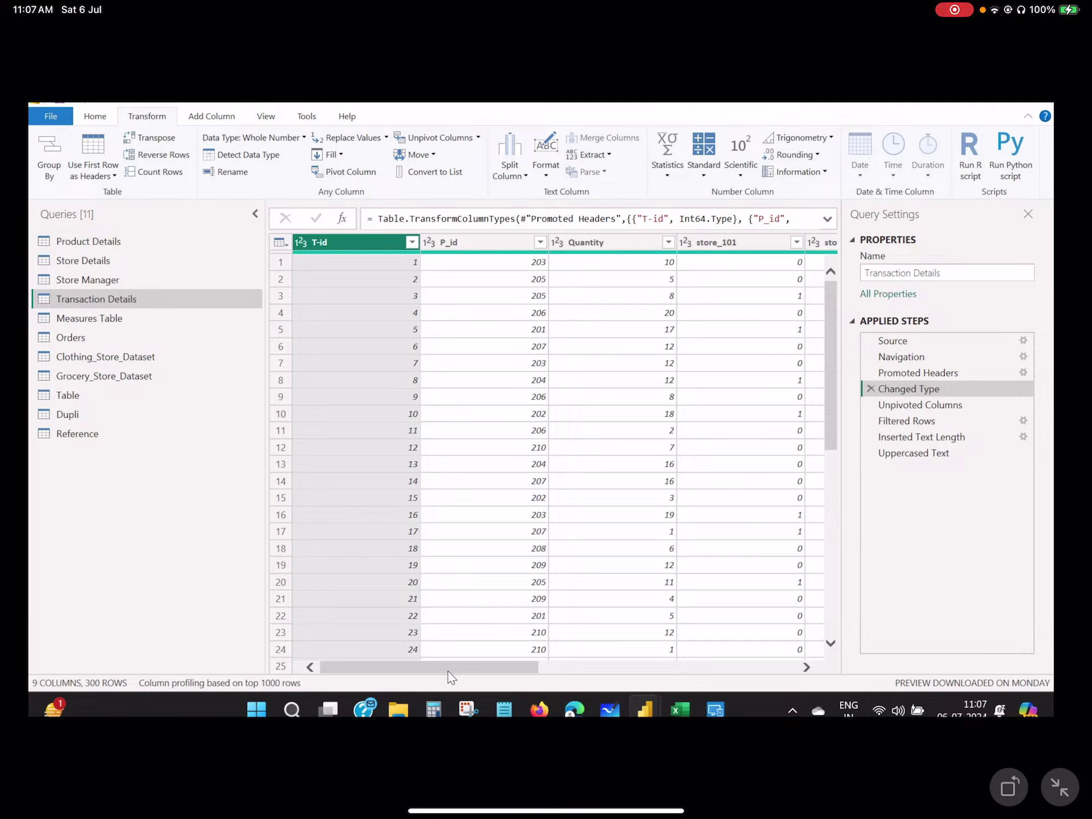
- Select the store_101, store_102 and store_103 columns together to show what gets unpivoted
left_click_drag(435, 671, 555, 671)
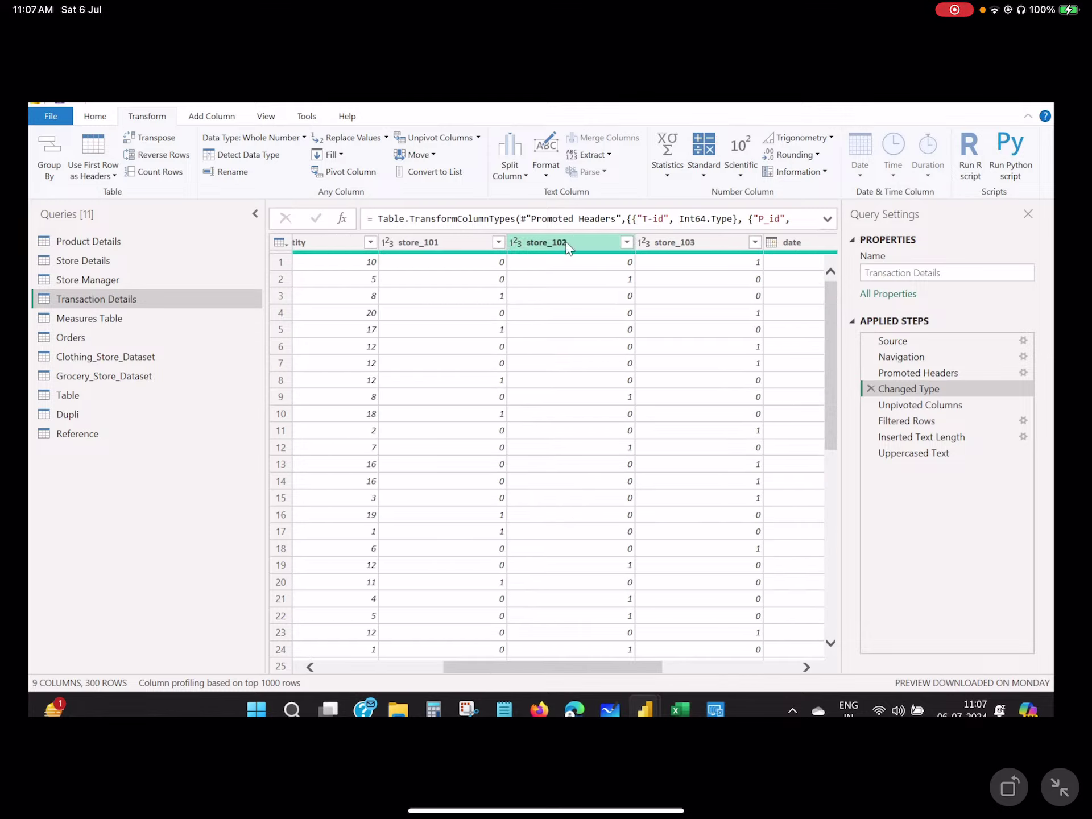
left_click(464, 243)
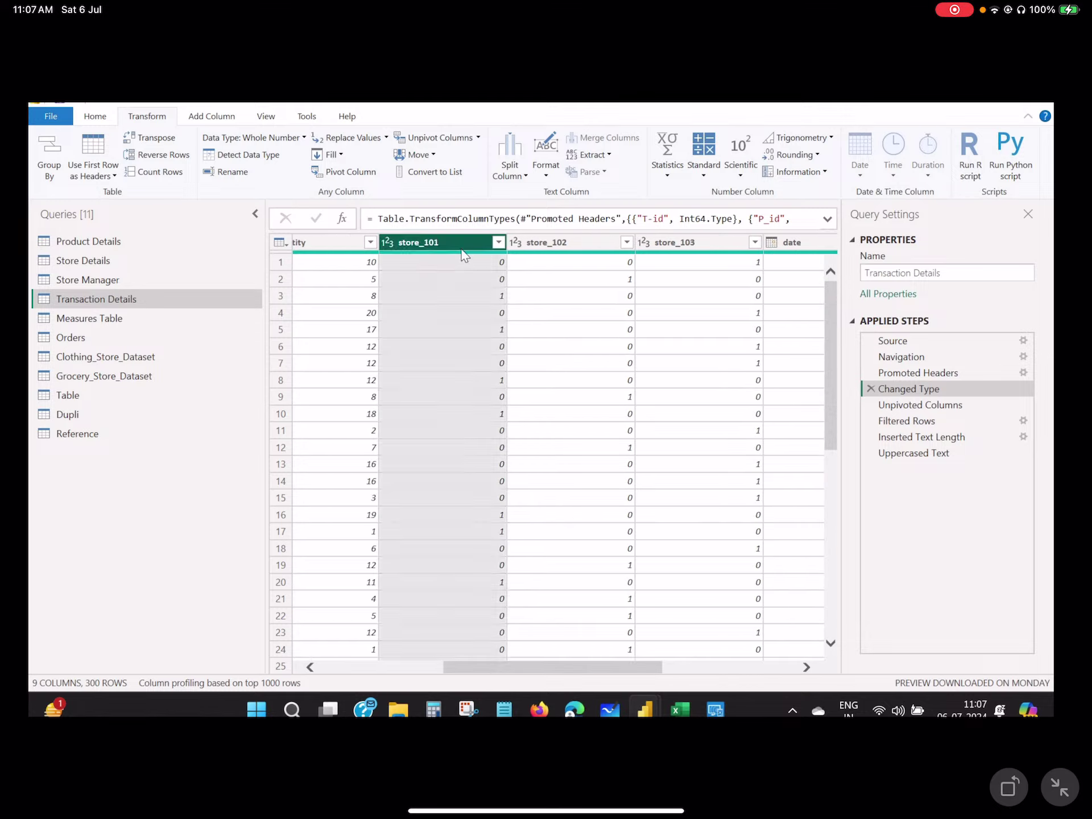
left_click(585, 241, "ctrl")
left_click(663, 249, "ctrl")
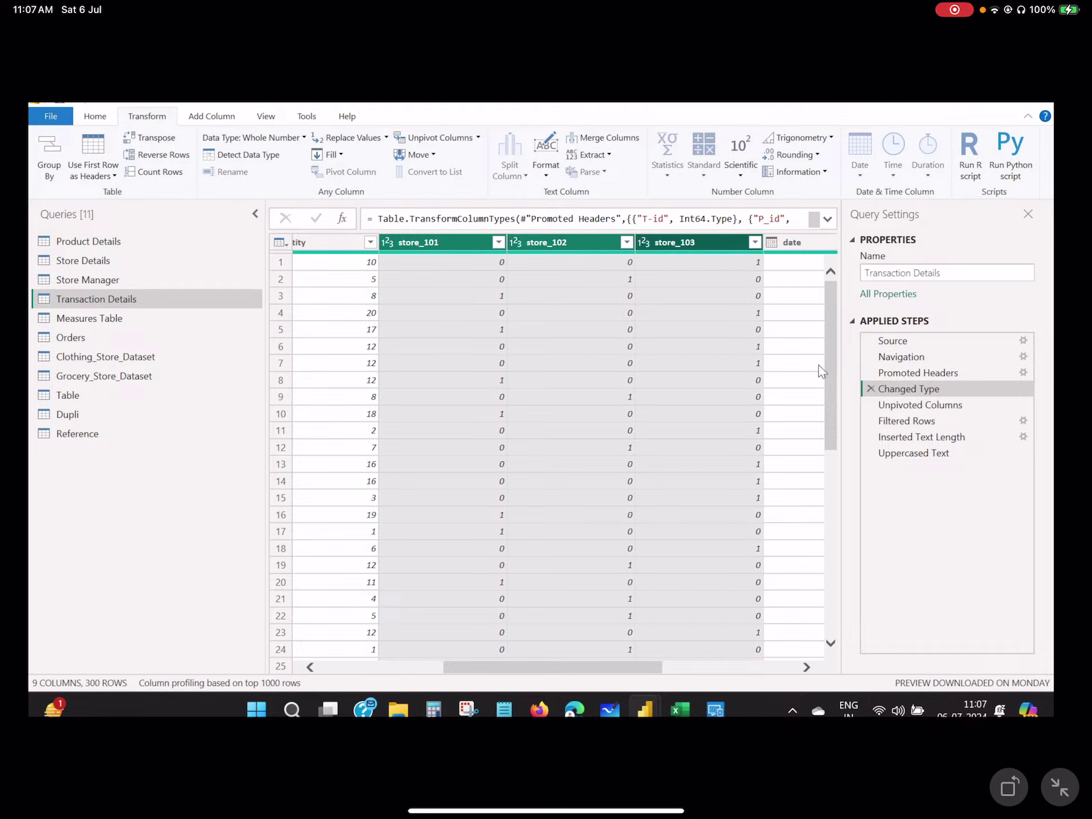
- Display the Unpivoted Columns step, look across its columns and select the Attribute column
left_click(887, 405)
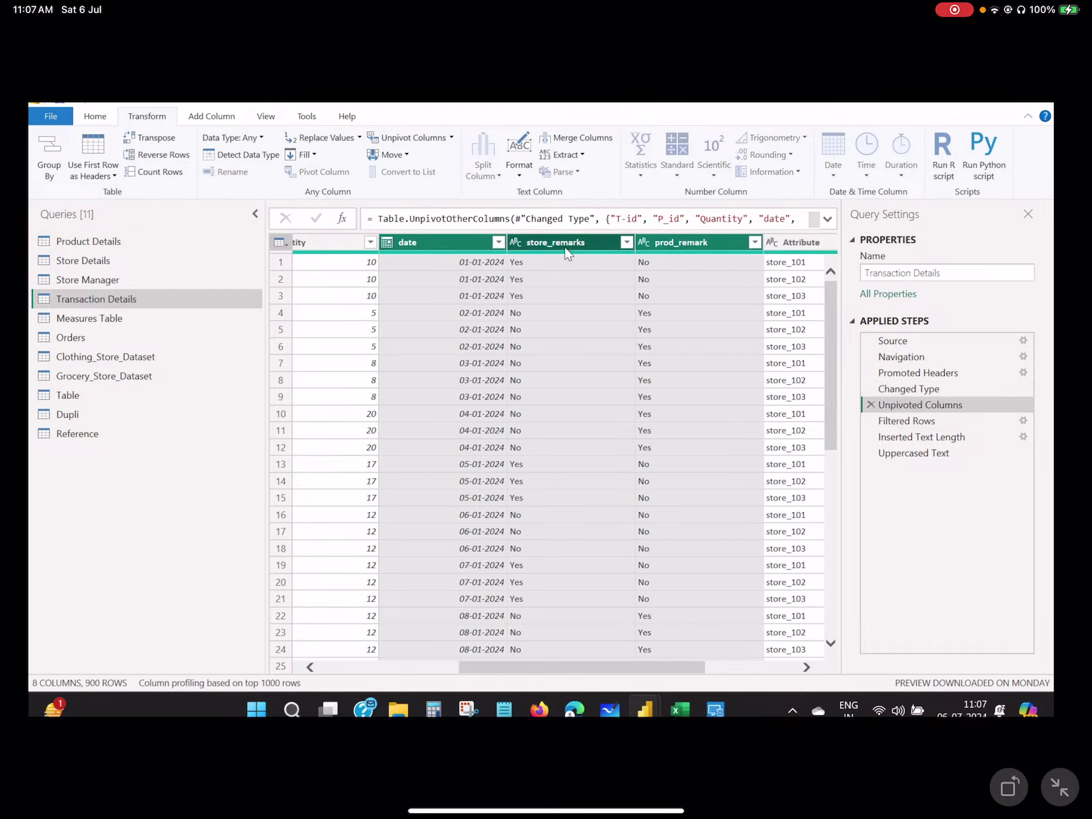
left_click_drag(538, 664, 412, 666)
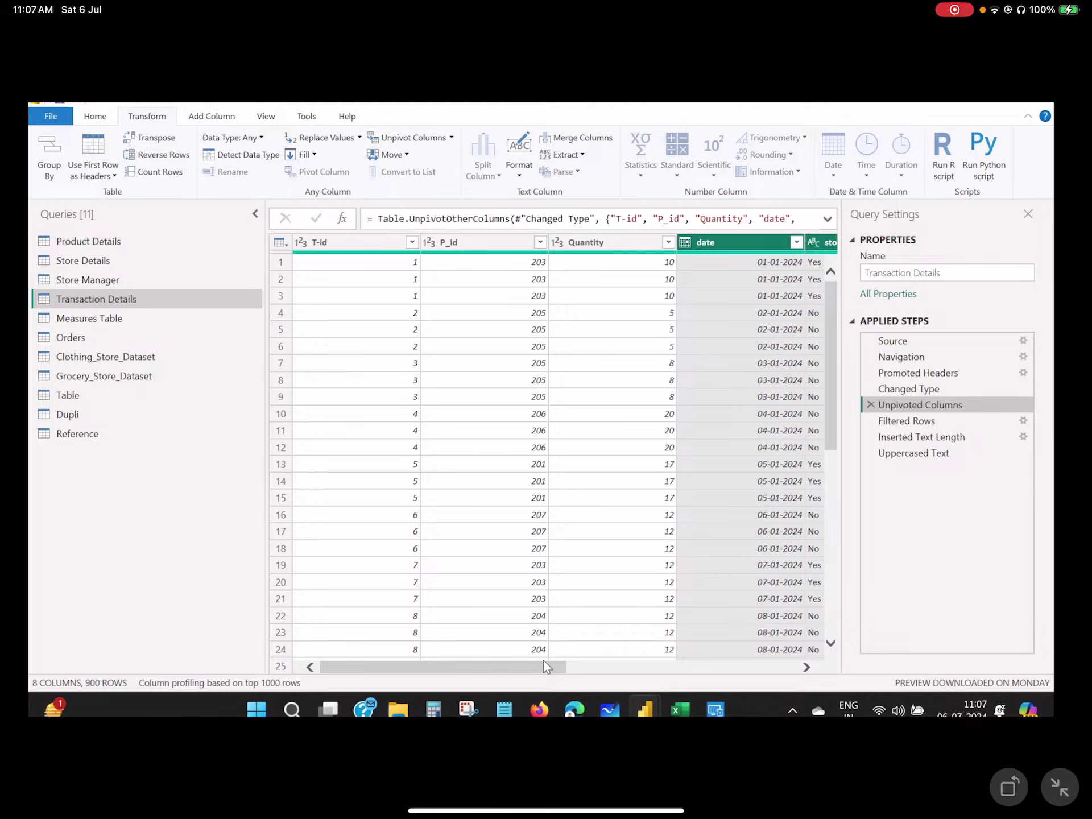
left_click_drag(544, 665, 764, 643)
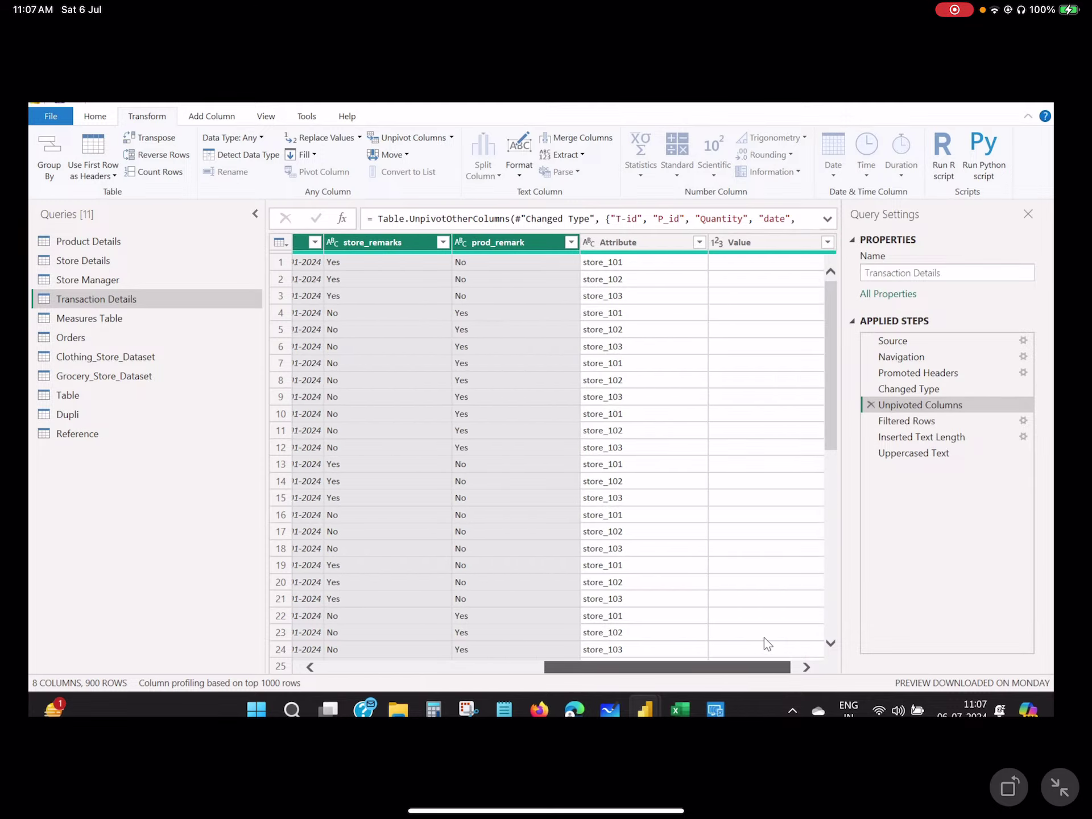
left_click(643, 242)
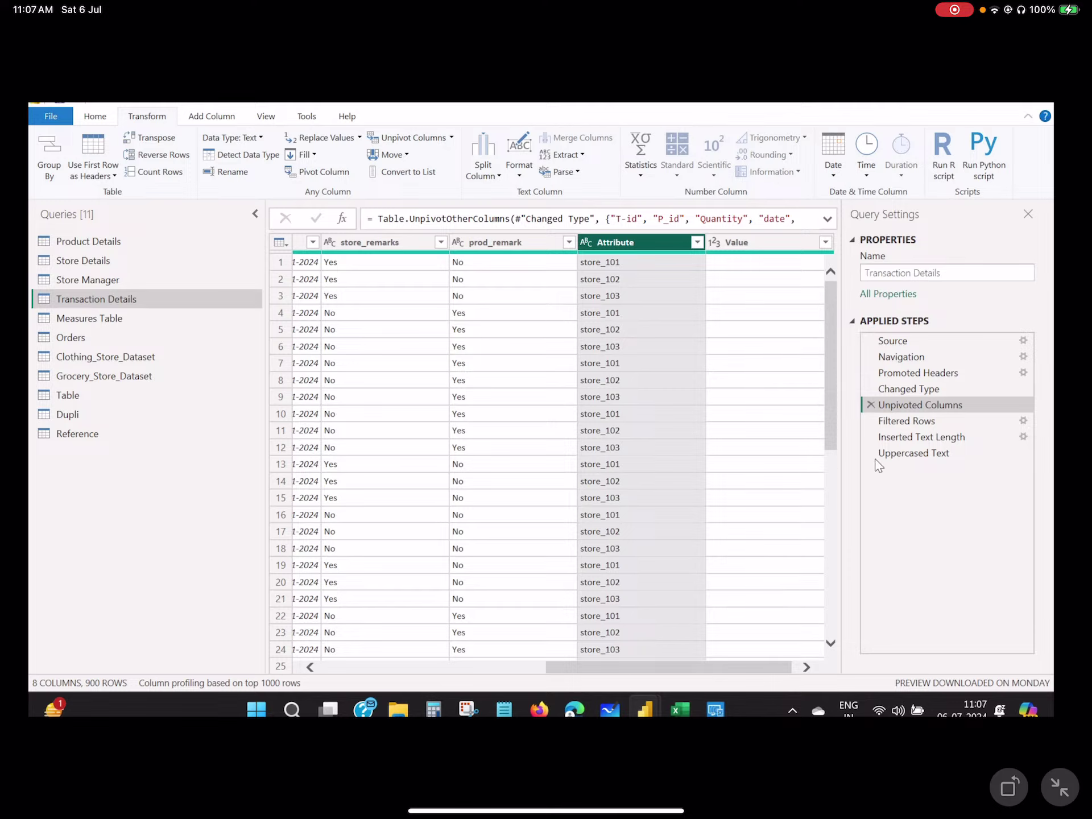
- Compare the T-id rows at the Changed Type step with the repeated T-id rows at the Unpivoted Columns step
left_click(908, 389)
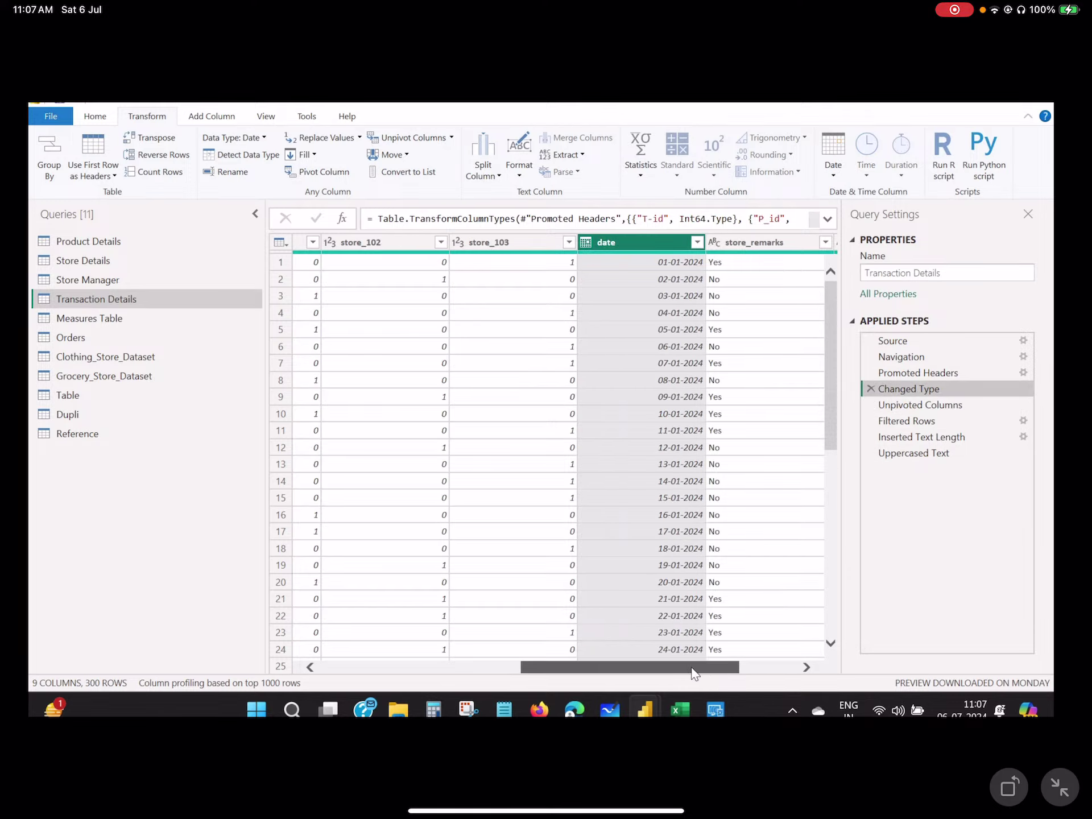
left_click_drag(695, 671, 390, 680)
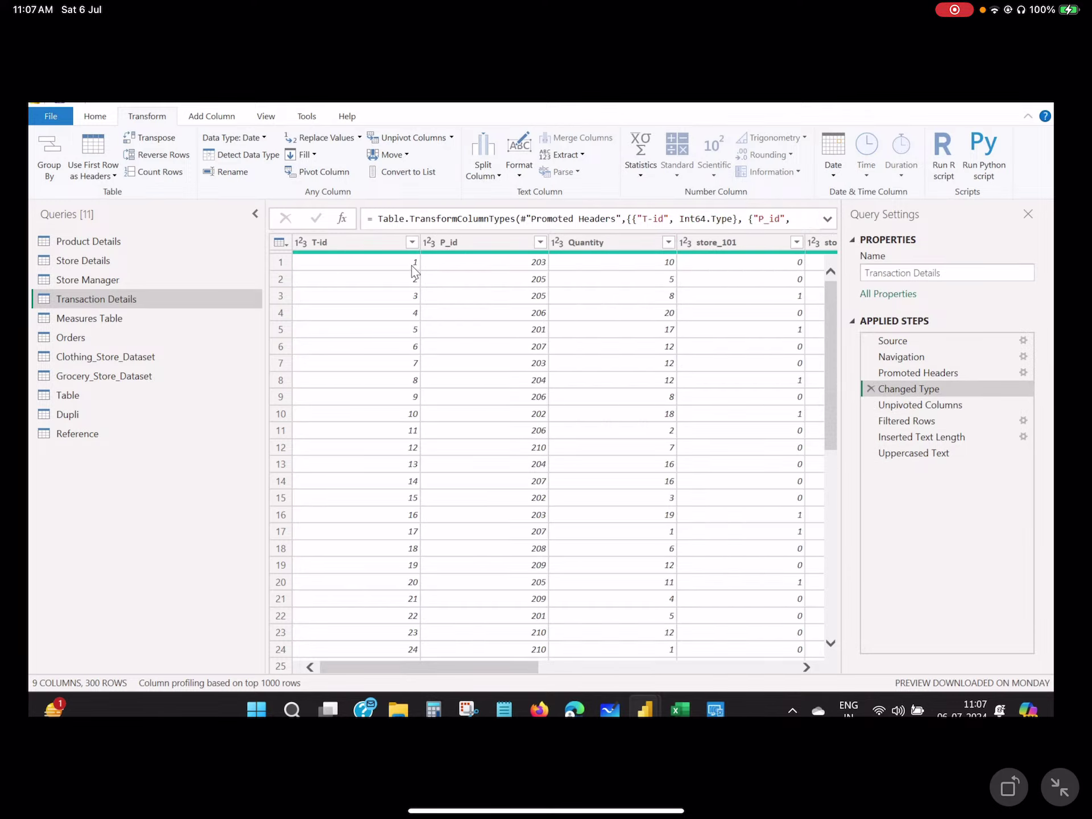
left_click(920, 404)
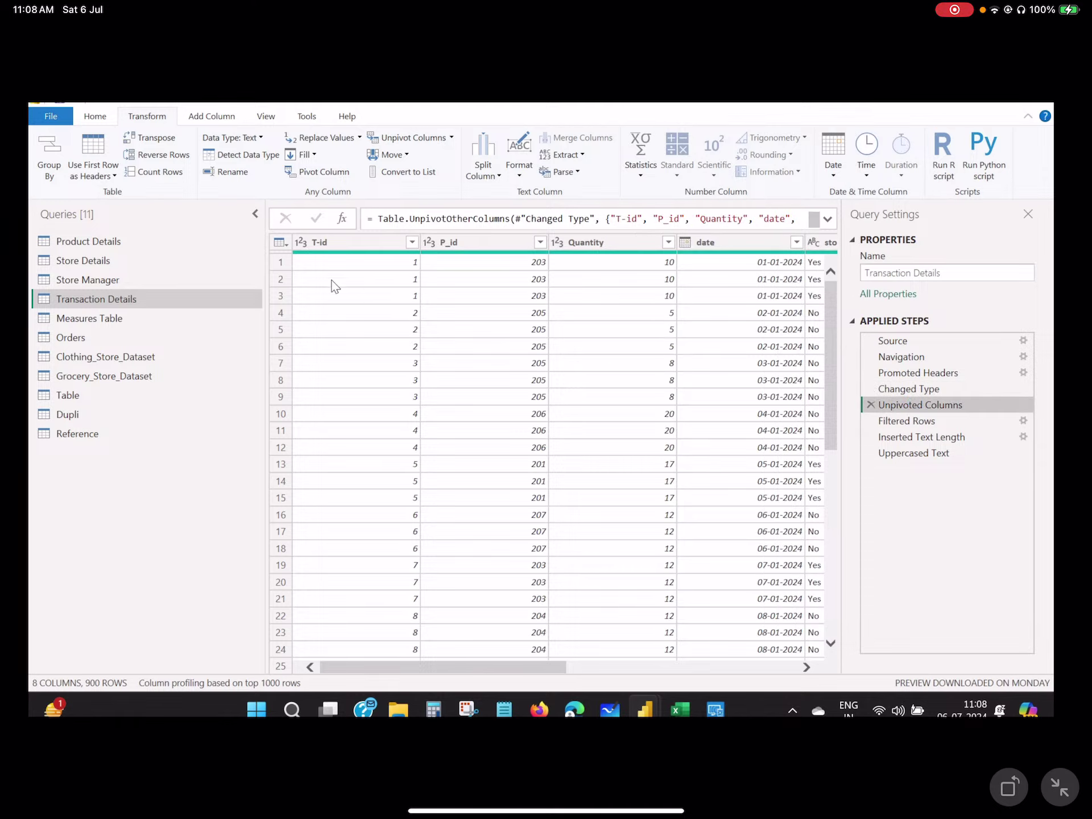
left_click(367, 263)
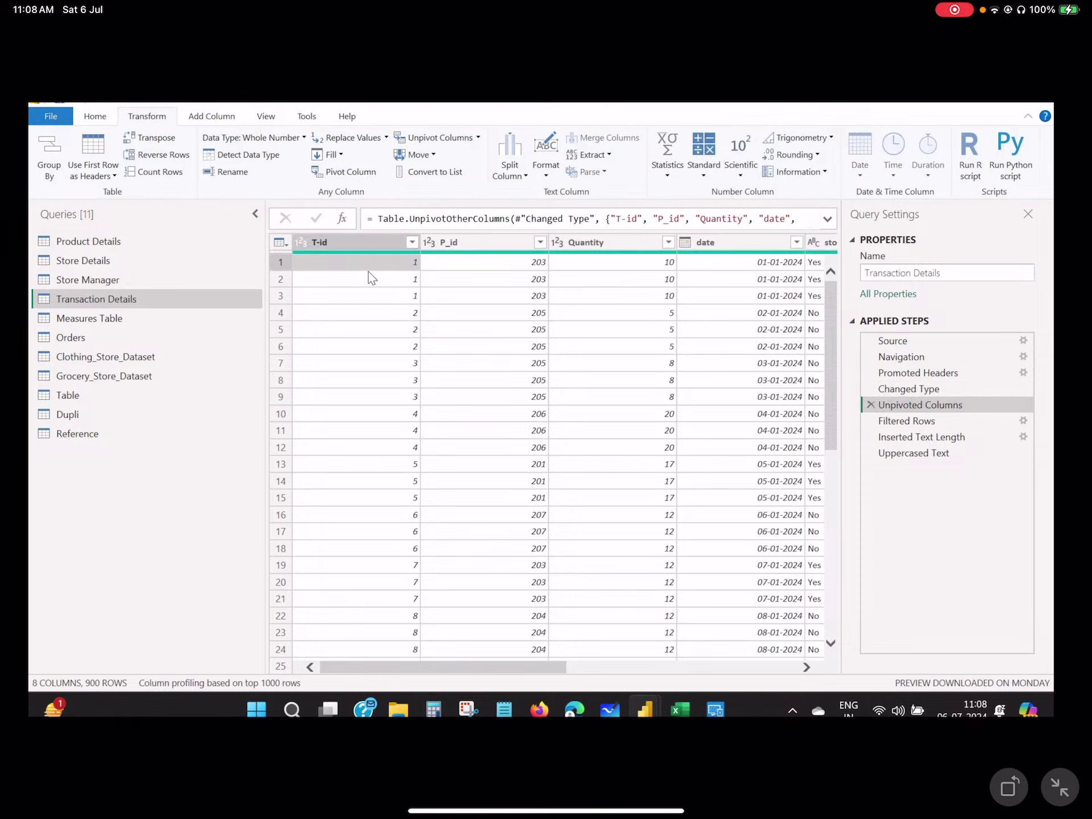
left_click(387, 296)
- Inspect the store_101 and store_102 cells in the first rows of the Attribute column beside their values
left_click_drag(544, 576, 780, 587)
left_click(630, 260)
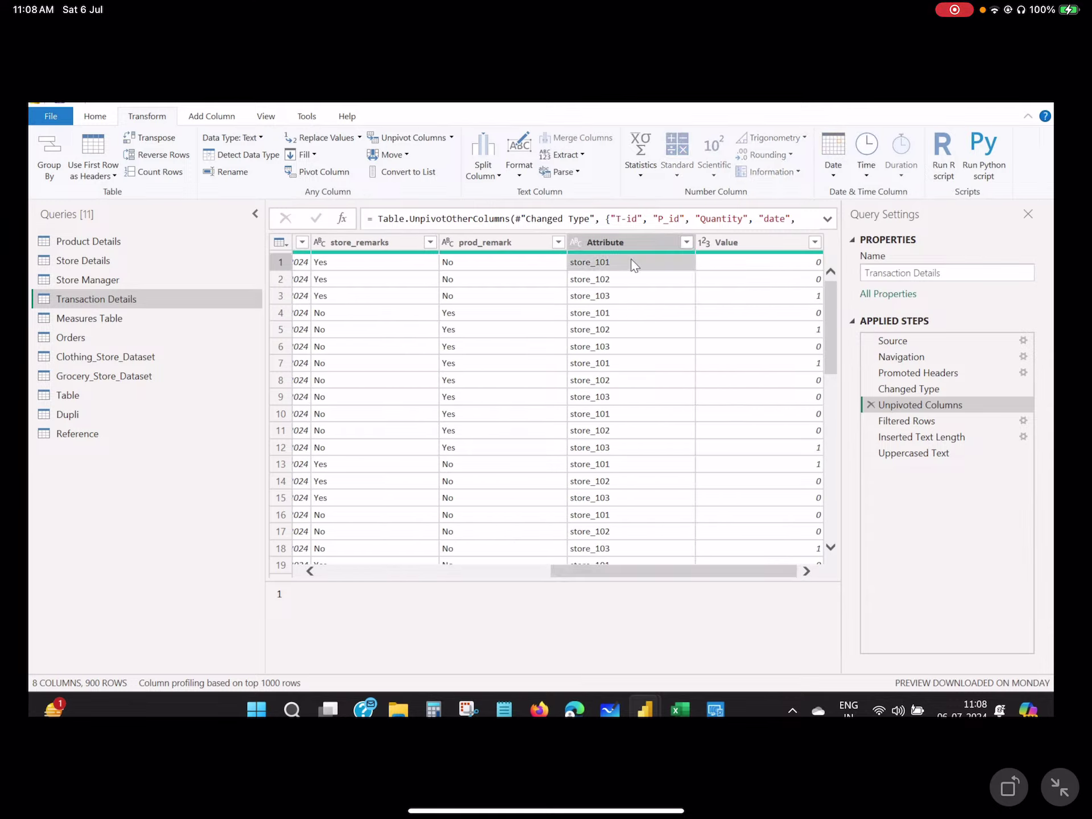
left_click(599, 280)
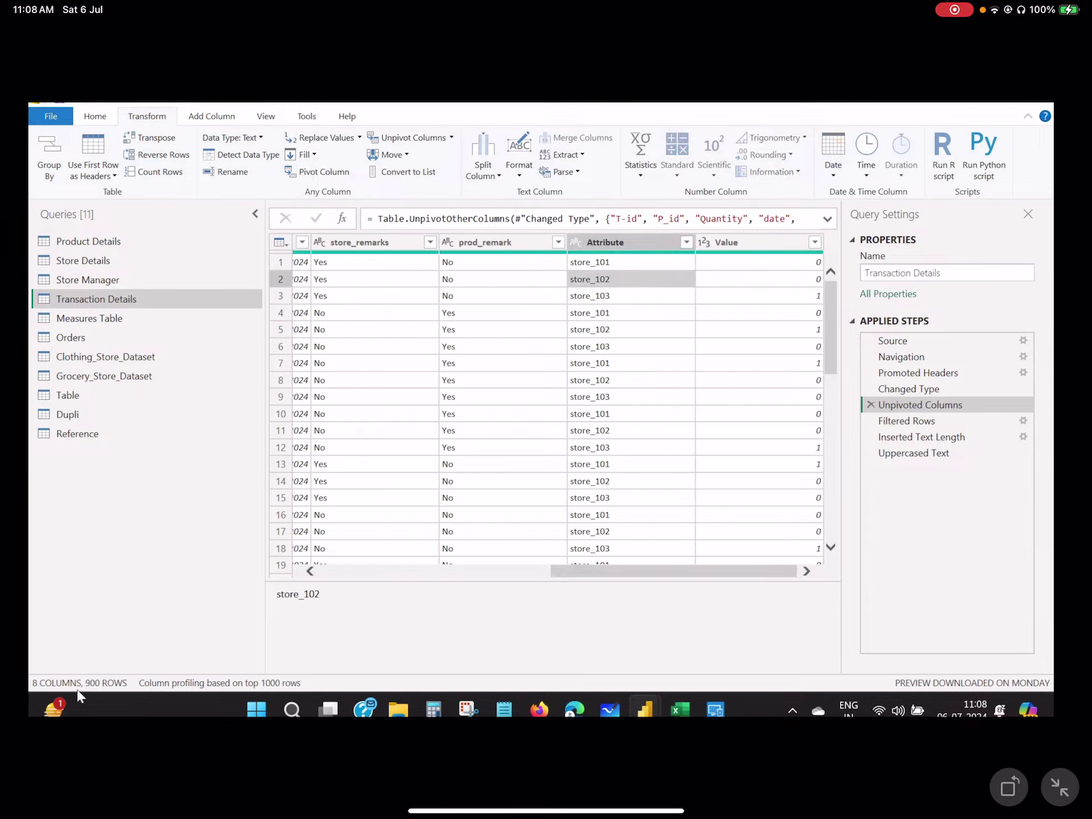
left_click(591, 257)
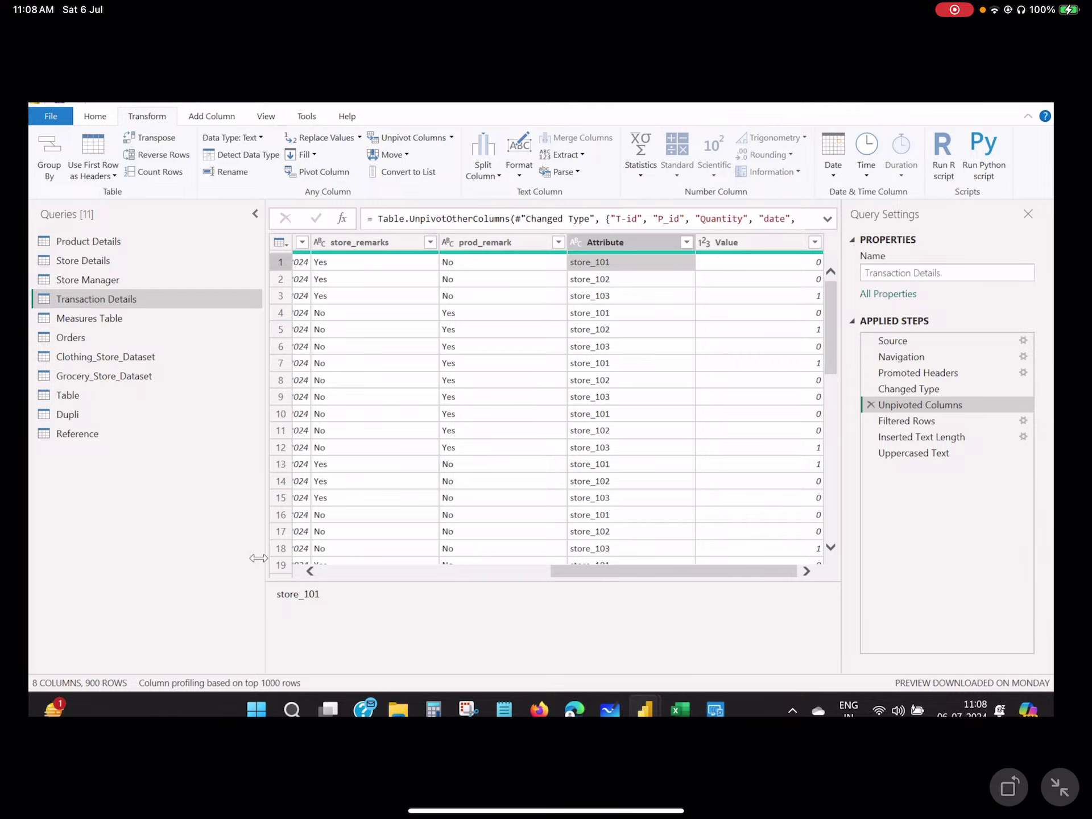
- Return to the handwritten notes, draw a curved arrow from the upper table to the Value heading, and underline the store headings again
left_click_drag(546, 811, 832, 811)
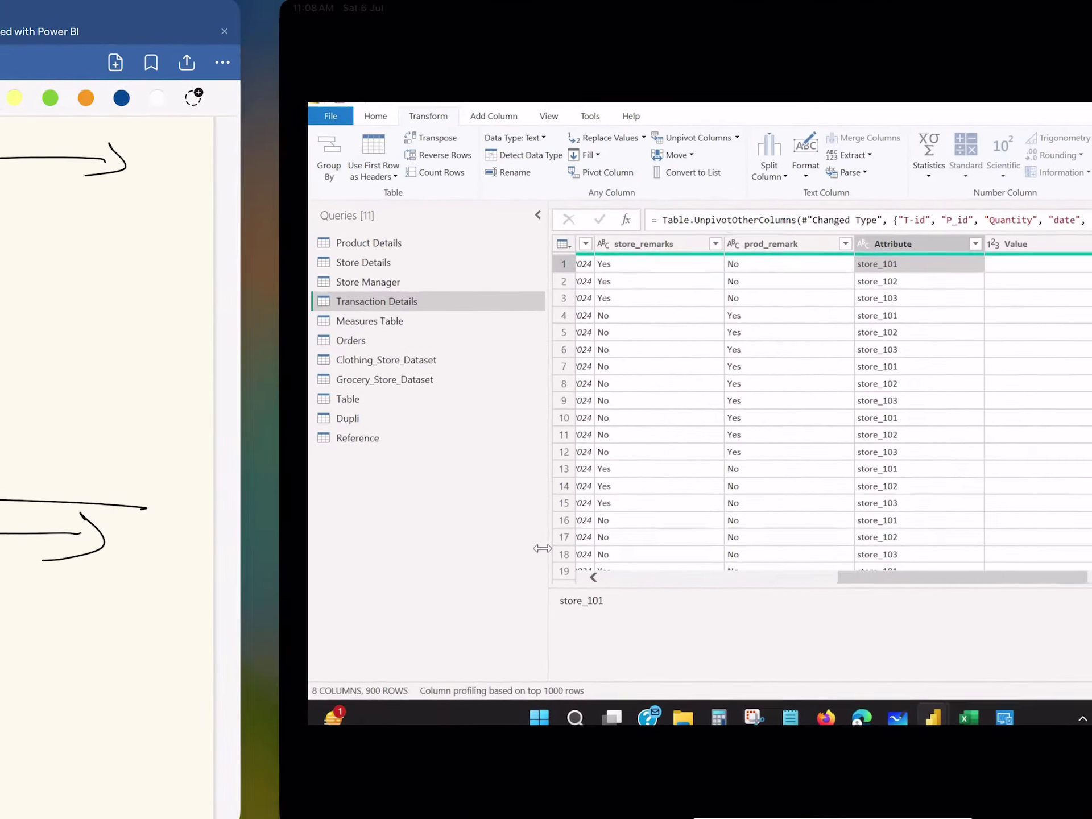
left_click_drag(547, 811, 968, 811)
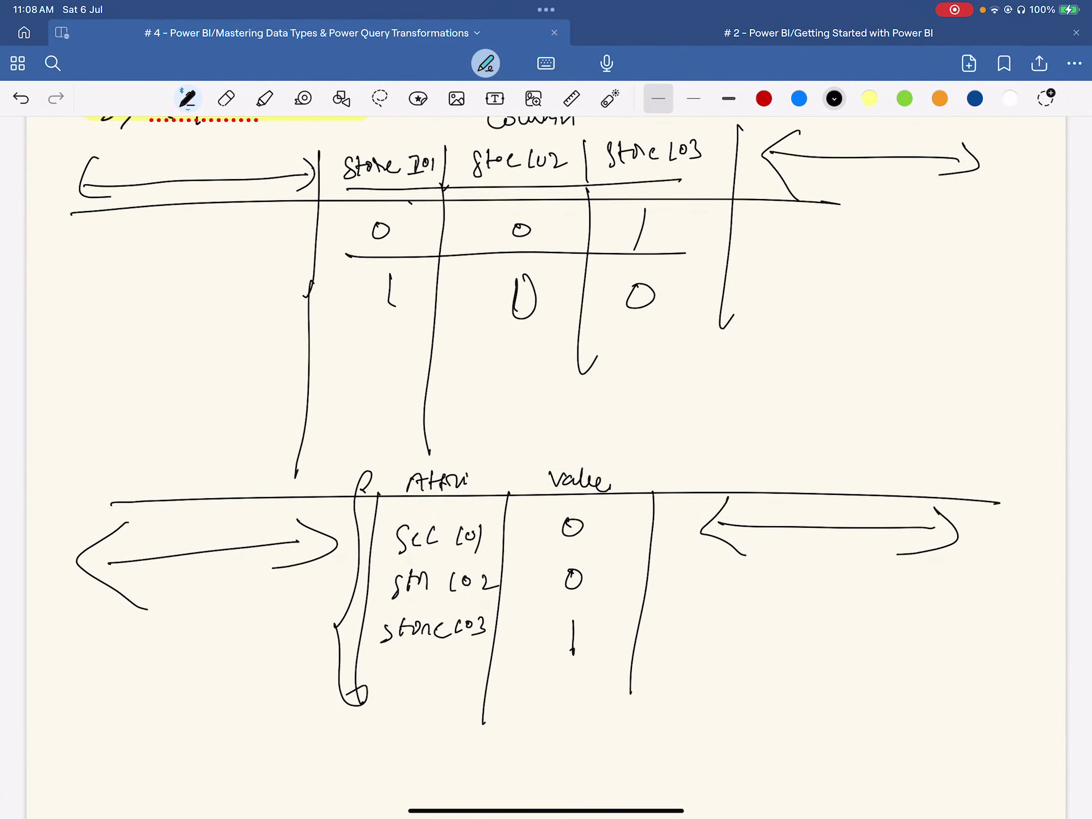
scroll(512, 455, "up", 6)
scroll(513, 467, "down", 10)
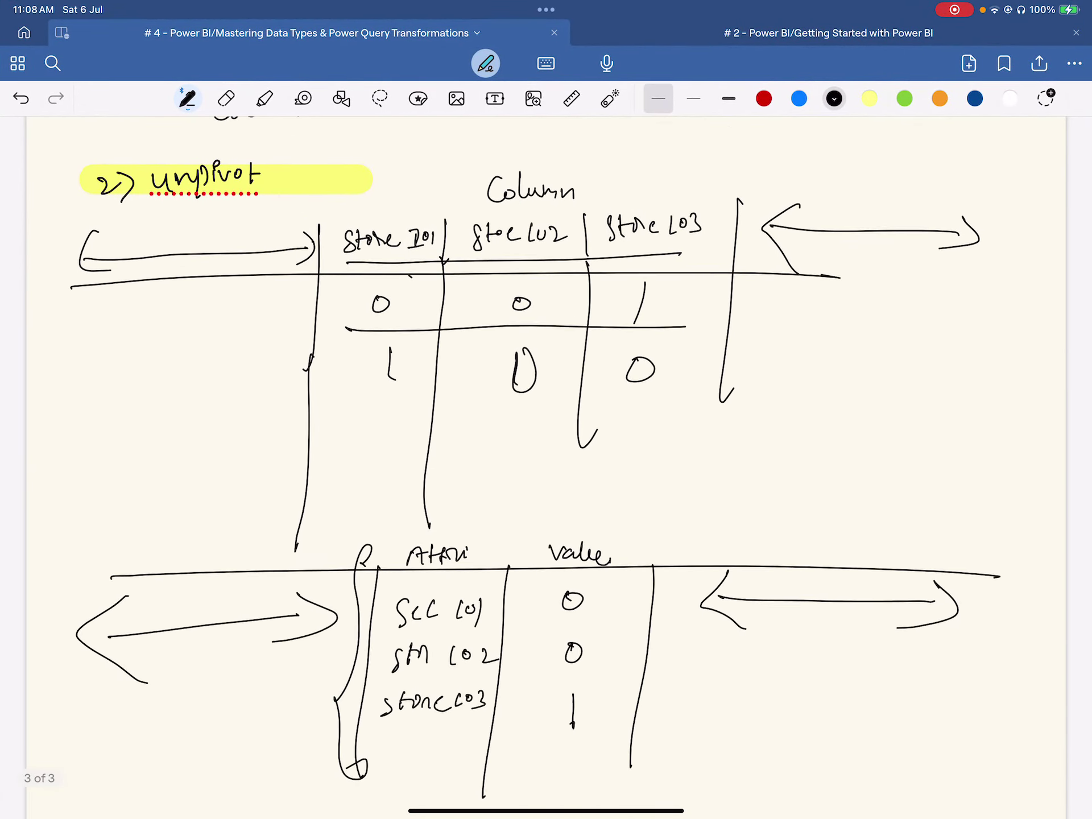
mouse_move(737, 297)
left_mouse_down()
mouse_move(767, 350)
mouse_move(609, 462)
mouse_move(632, 468)
left_mouse_up()
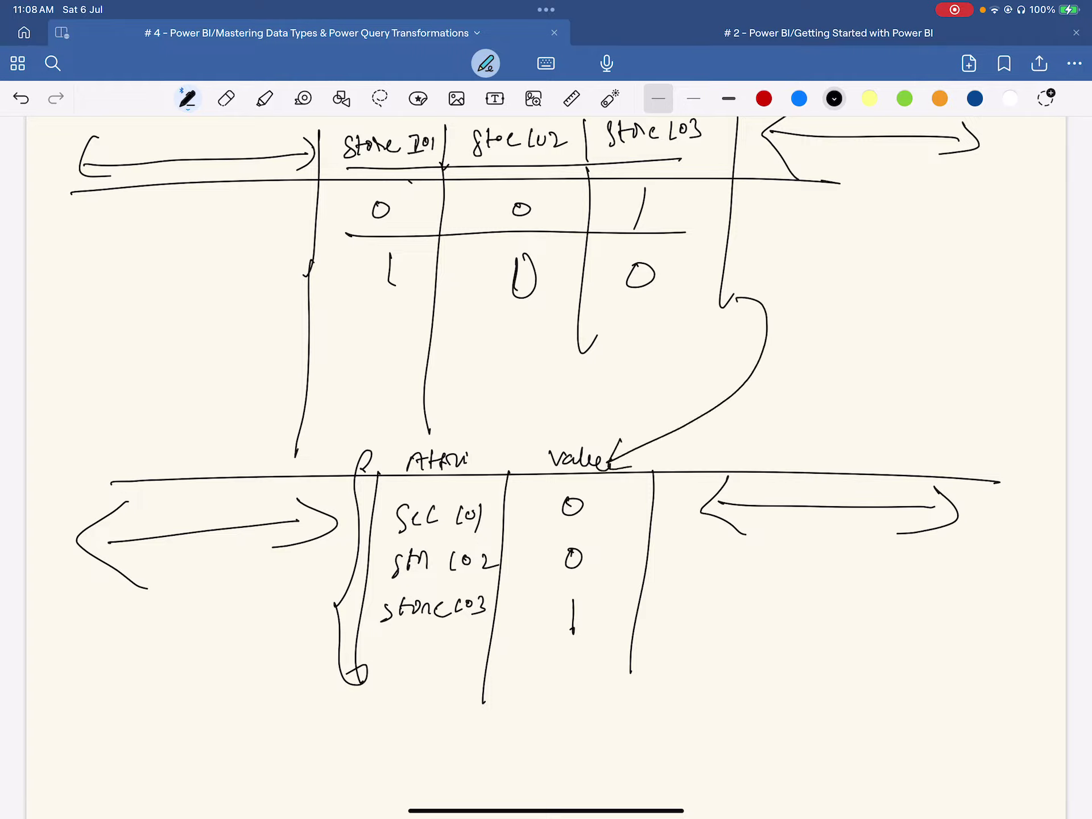
left_click_drag(417, 172, 549, 171)
left_click_drag(620, 171, 700, 170)
- Handwrite "Hori → vertical" beside the curved arrow to summarise what Unpivot does
left_click_drag(812, 305, 808, 335)
mouse_move(823, 308)
left_mouse_down()
mouse_move(821, 329)
mouse_move(832, 314)
left_mouse_up()
left_click_drag(836, 311, 835, 314)
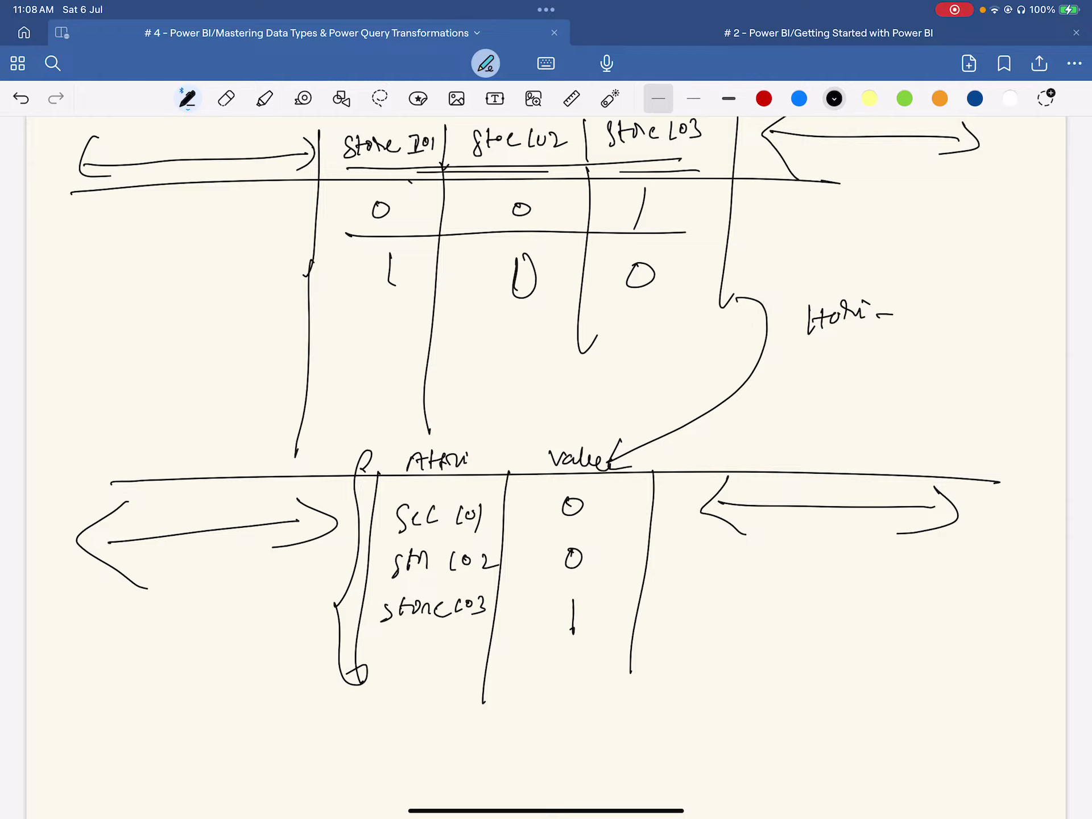
left_click_drag(895, 303, 902, 323)
left_click_drag(911, 307, 993, 313)
- Handwrite "Piv ⇒ vertical → Horiz" below the Unpivot summary to describe Pivot as the reverse
left_click_drag(774, 388, 775, 413)
left_click_drag(773, 393, 781, 396)
mouse_move(788, 389)
left_mouse_down()
mouse_move(789, 399)
mouse_move(841, 391)
left_mouse_up()
mouse_move(821, 402)
left_mouse_down()
mouse_move(840, 406)
mouse_move(875, 384)
left_mouse_up()
left_click_drag(875, 393, 893, 388)
left_click_drag(899, 378, 898, 397)
left_click_drag(893, 388, 968, 402)
left_click_drag(984, 381, 984, 401)
mouse_move(991, 378)
left_mouse_down()
mouse_move(992, 398)
mouse_move(1003, 389)
left_mouse_up()
left_click_drag(1000, 393, 1009, 381)
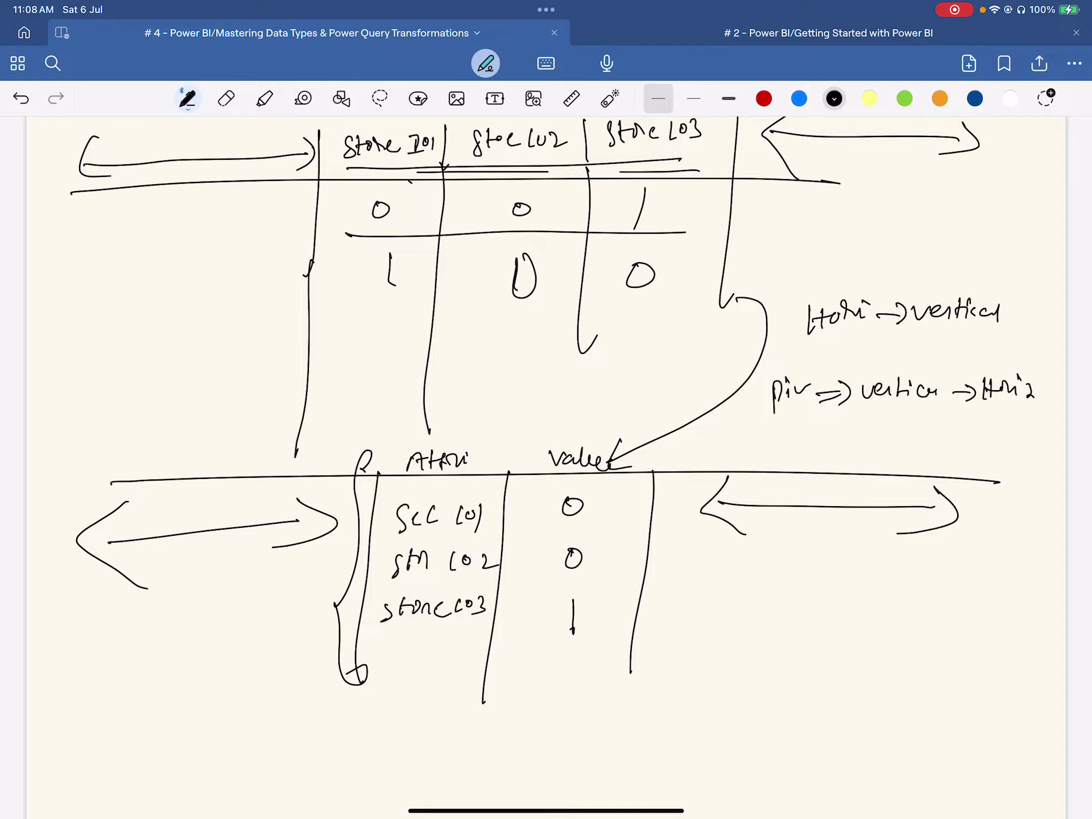
- Switch to the Power Query window and delete the Filtered Rows, Inserted Text Length and Uppercased Text steps from Transaction Details
scroll(546, 466, "left", 8)
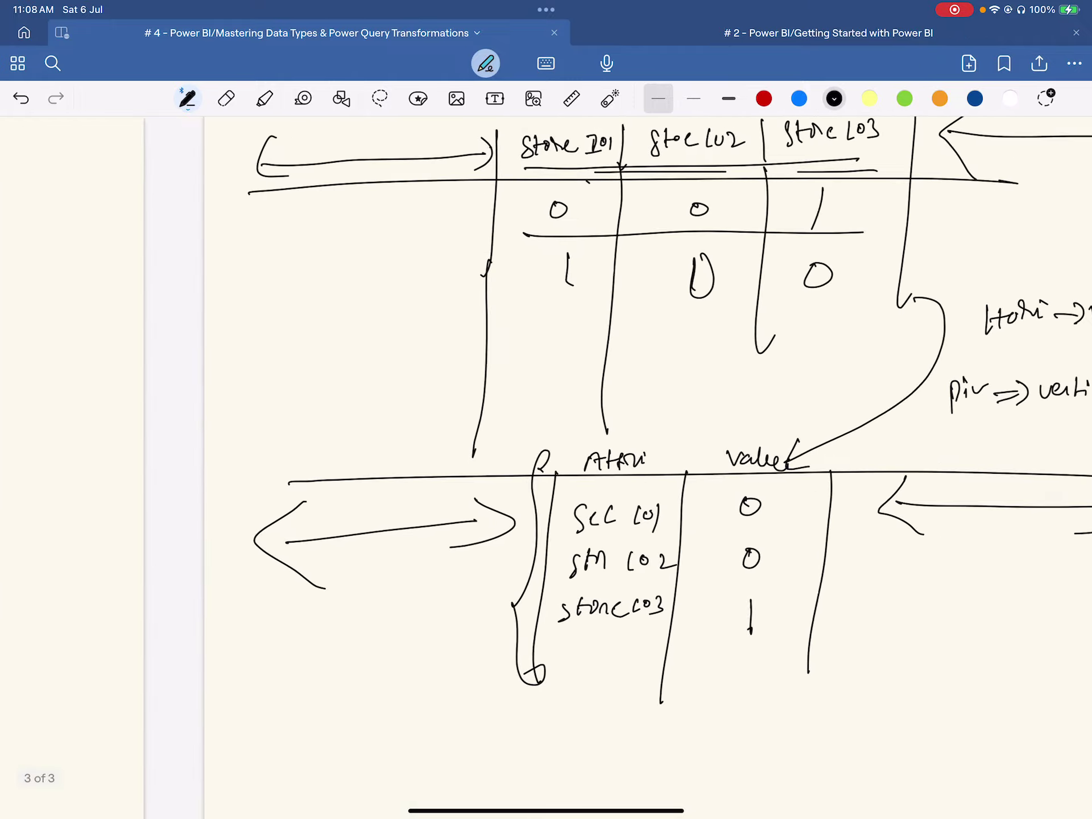
left_click_drag(546, 811, 1053, 811)
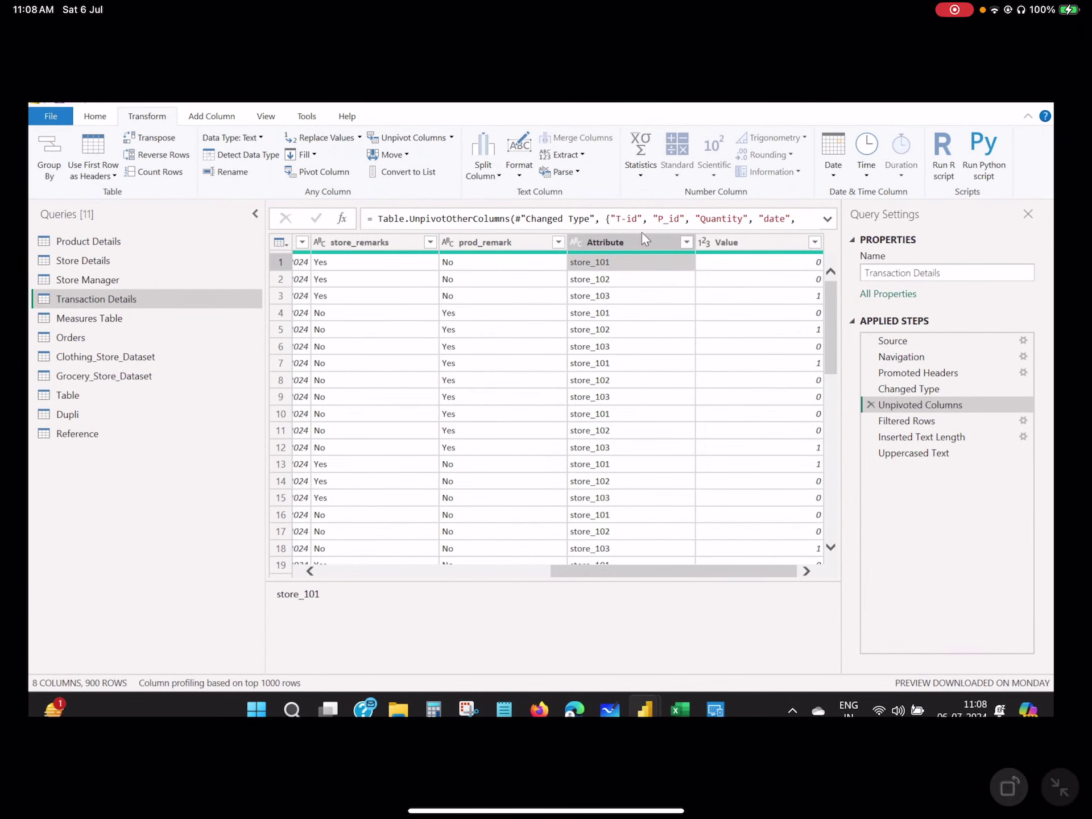
left_click(967, 421)
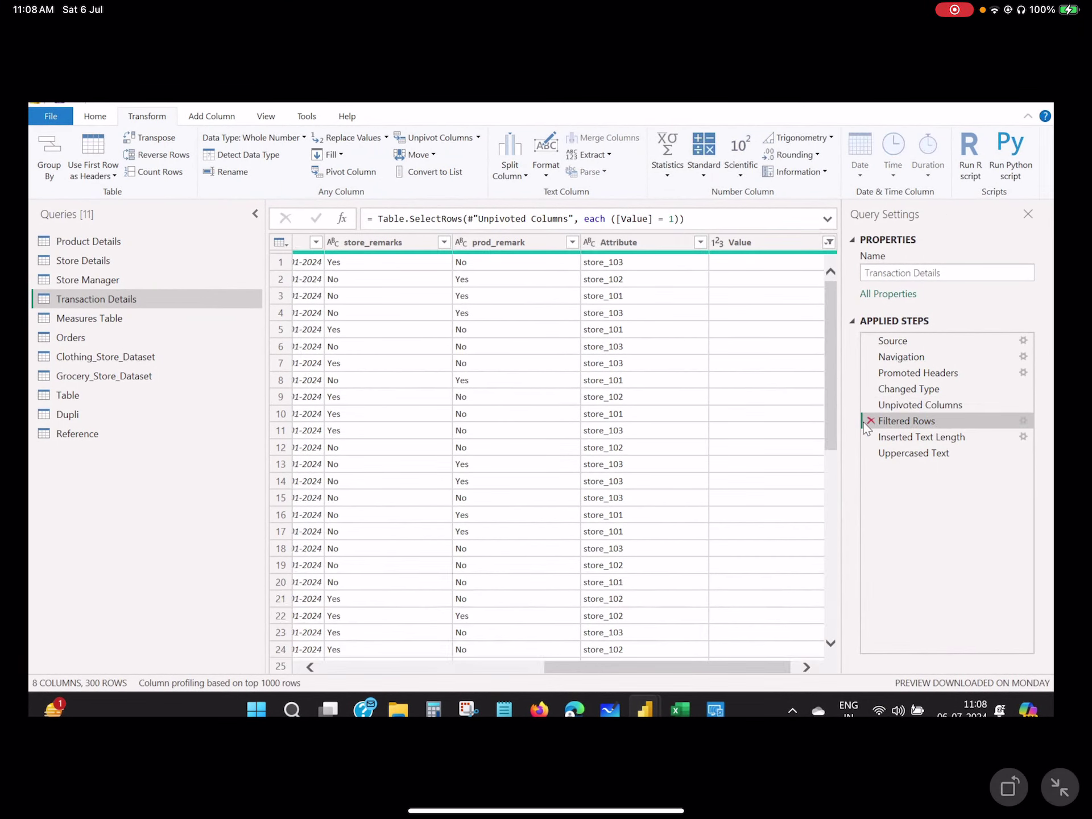
left_click(870, 421)
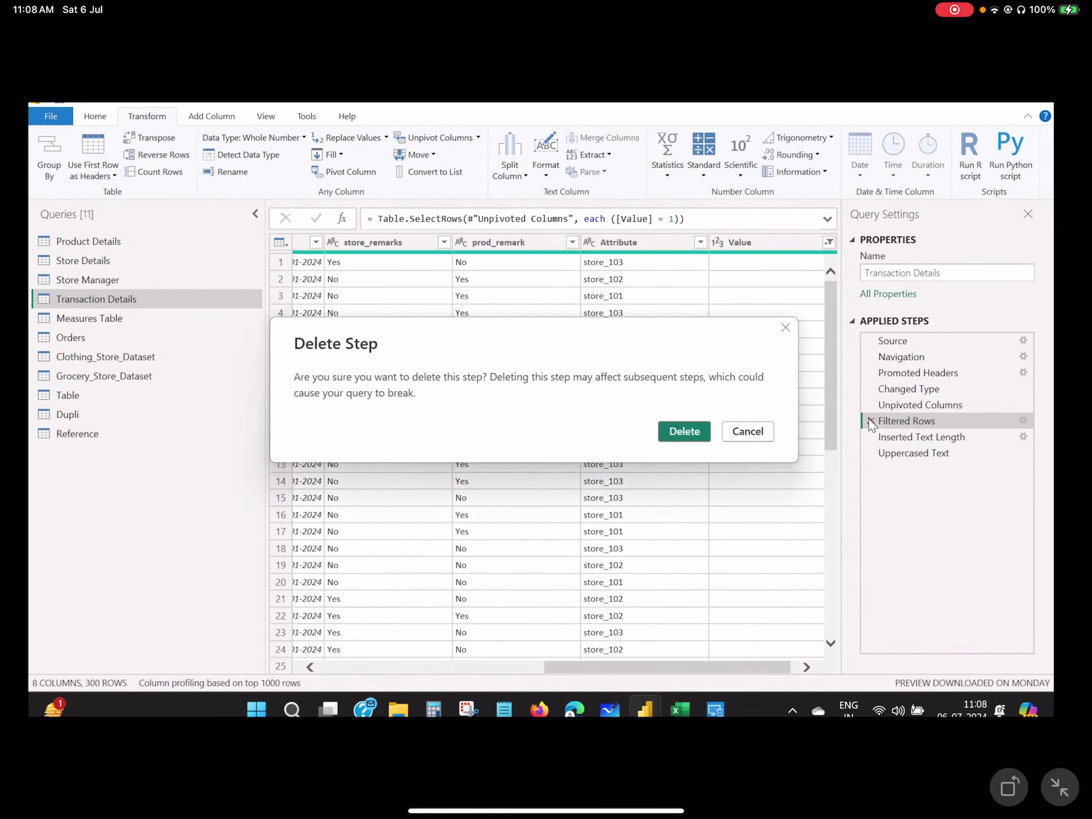
left_click(687, 432)
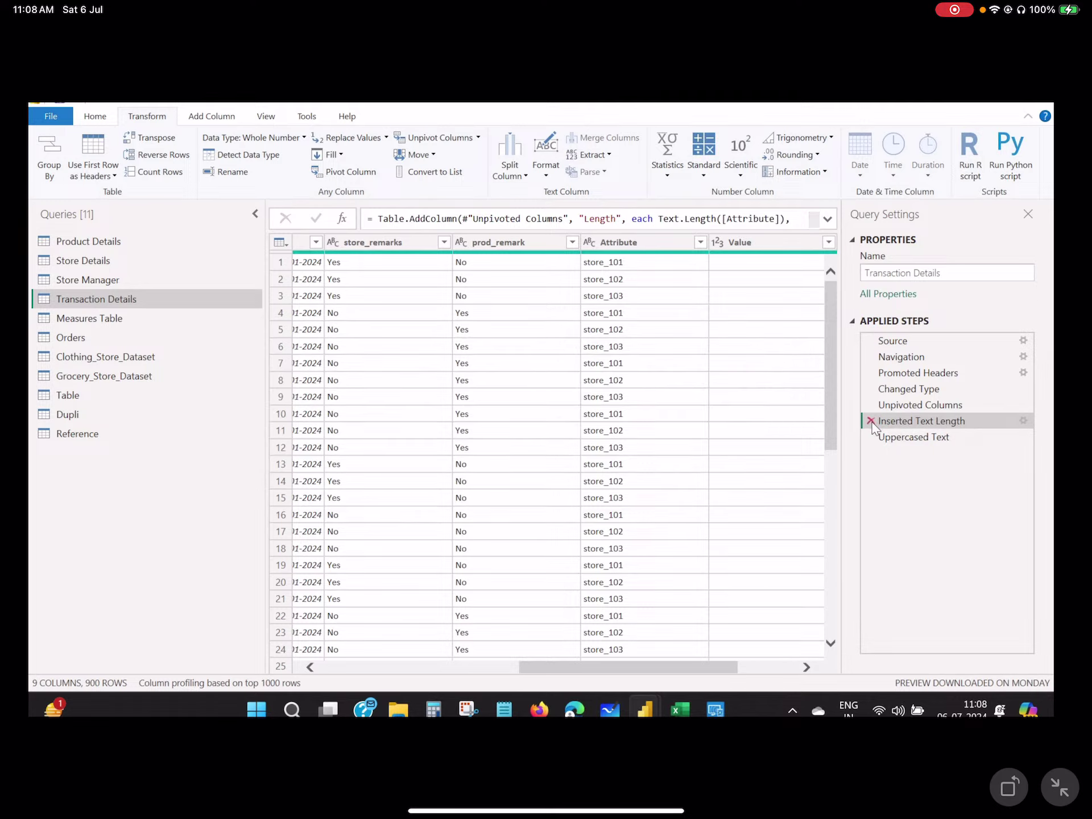
left_click(871, 421)
left_click(684, 432)
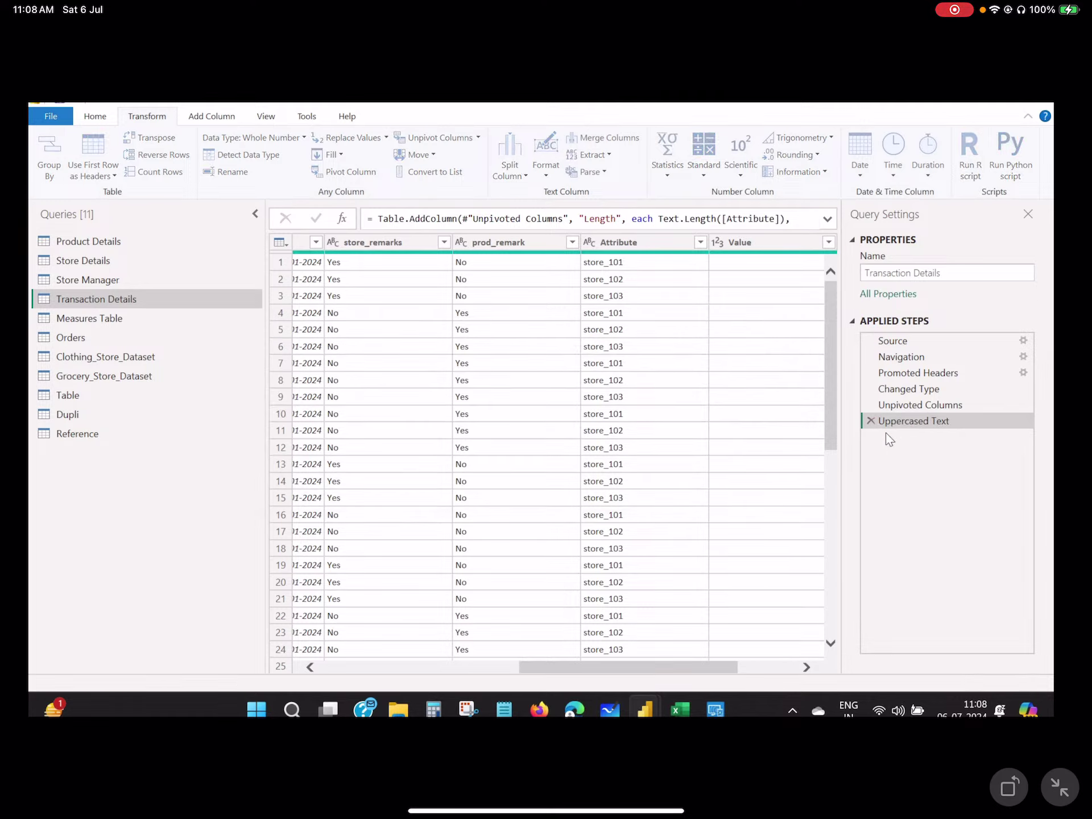
left_click(872, 421)
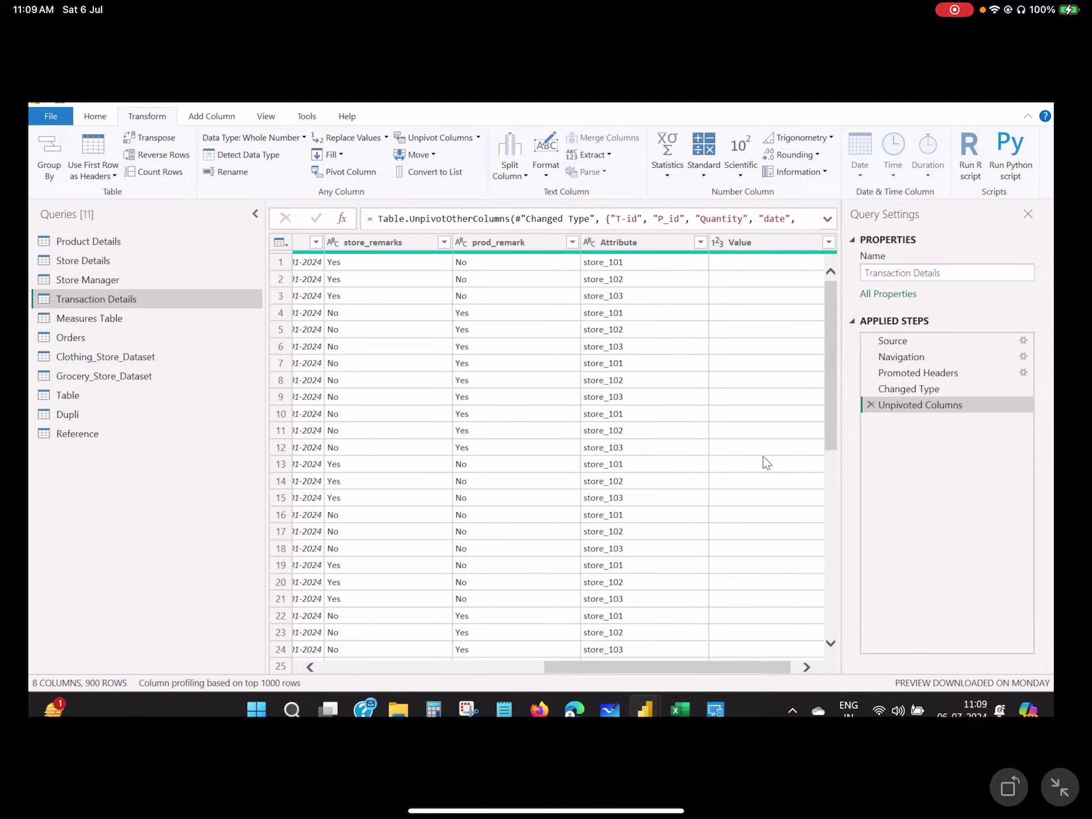
- Inspect the unpivoted Attribute and Value columns side by side, leaving the Value heading unchanged
left_click_drag(622, 667, 628, 667)
left_click(643, 254)
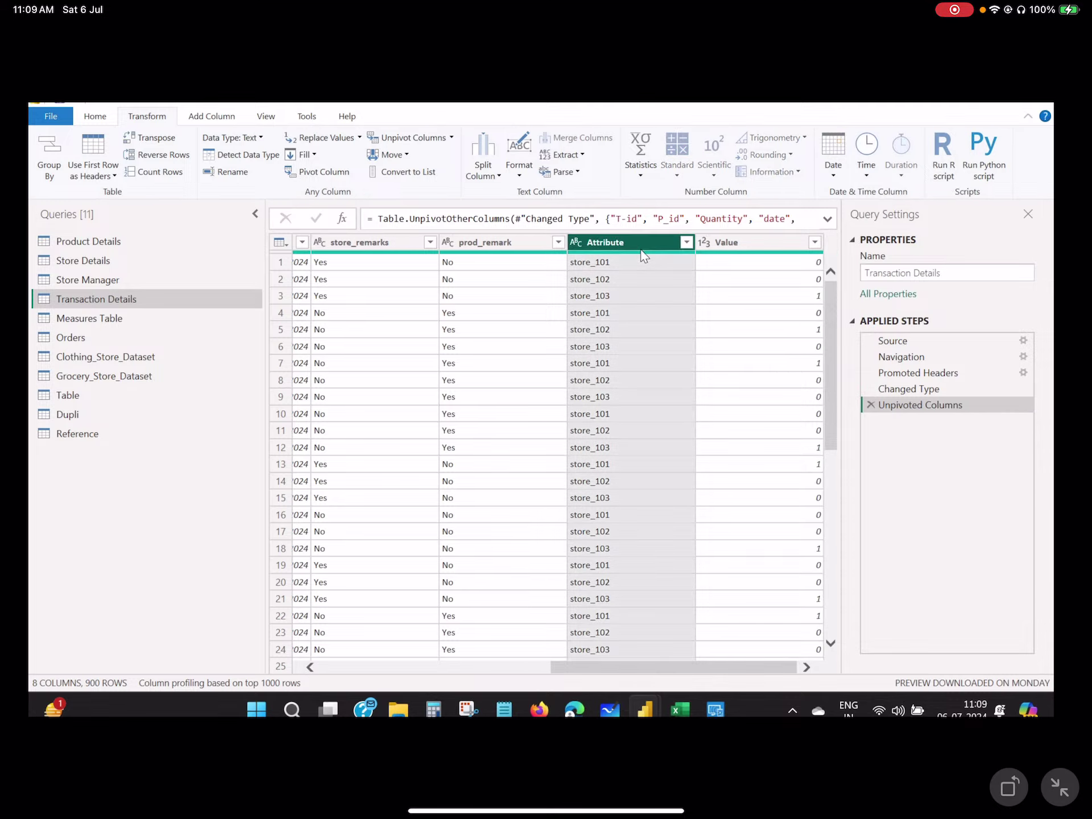
double_click(738, 242)
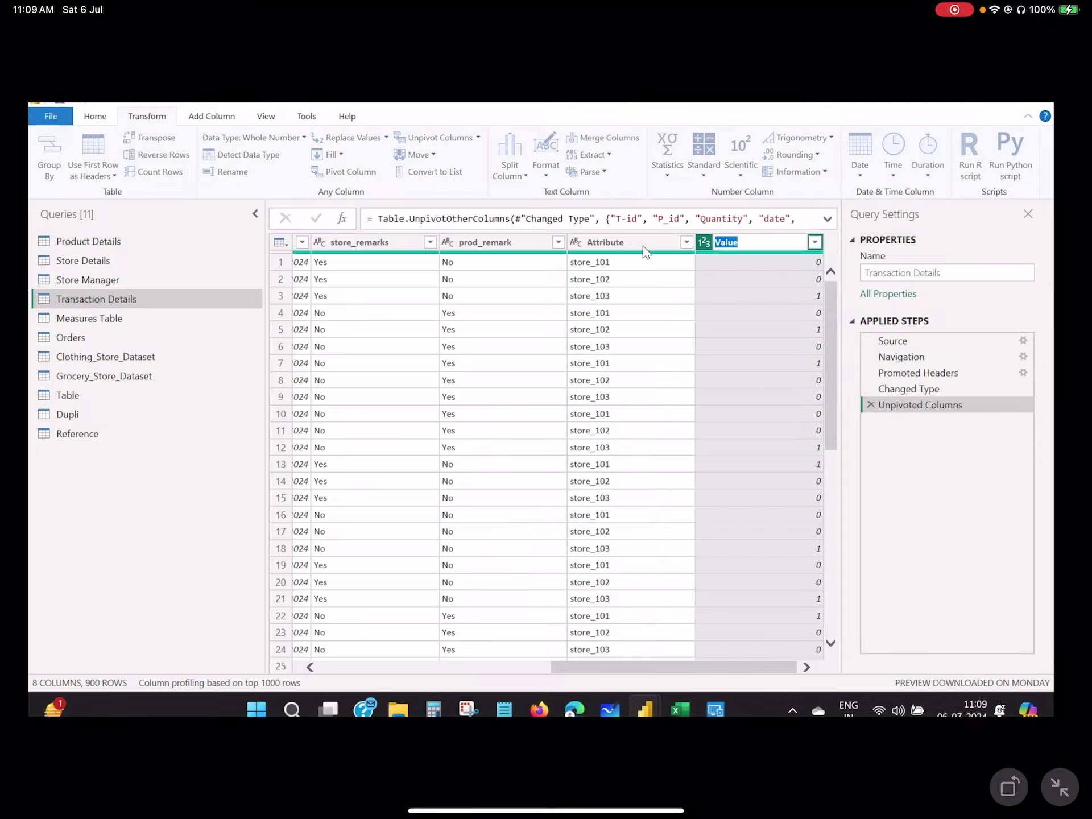
key("Return")
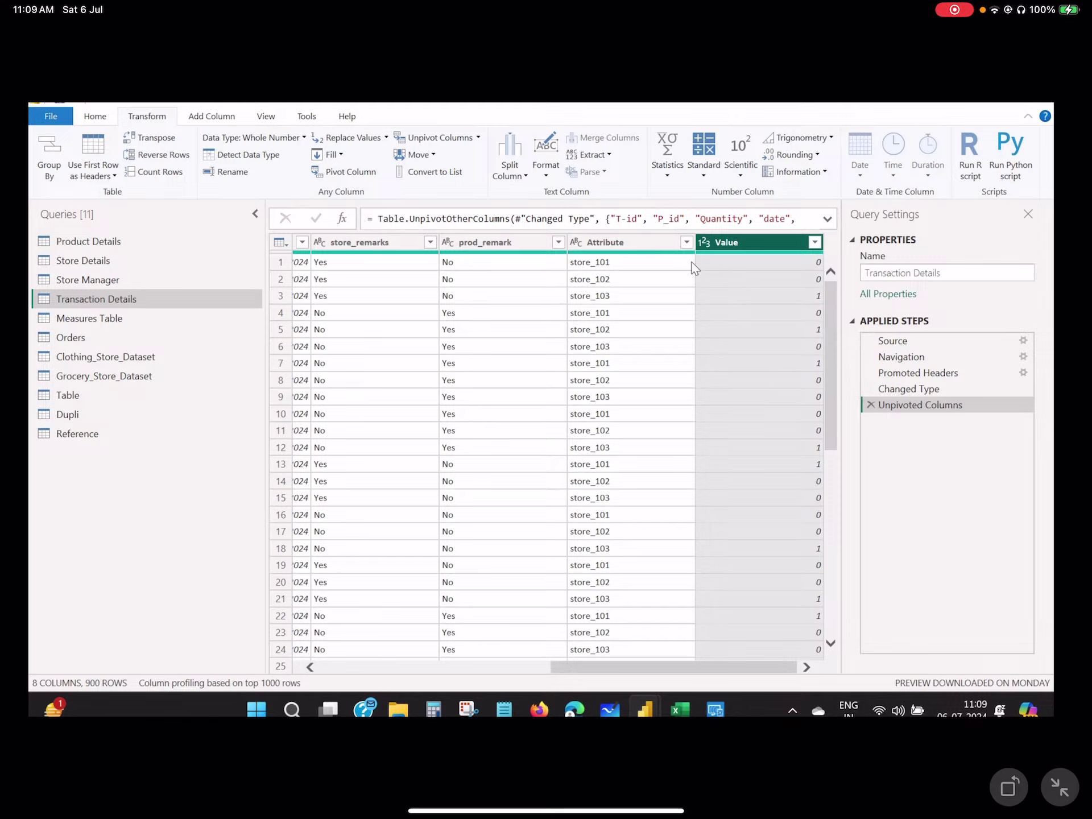
- Pivot the Attribute column of Transaction Details, using Value as the values column
left_click(639, 260)
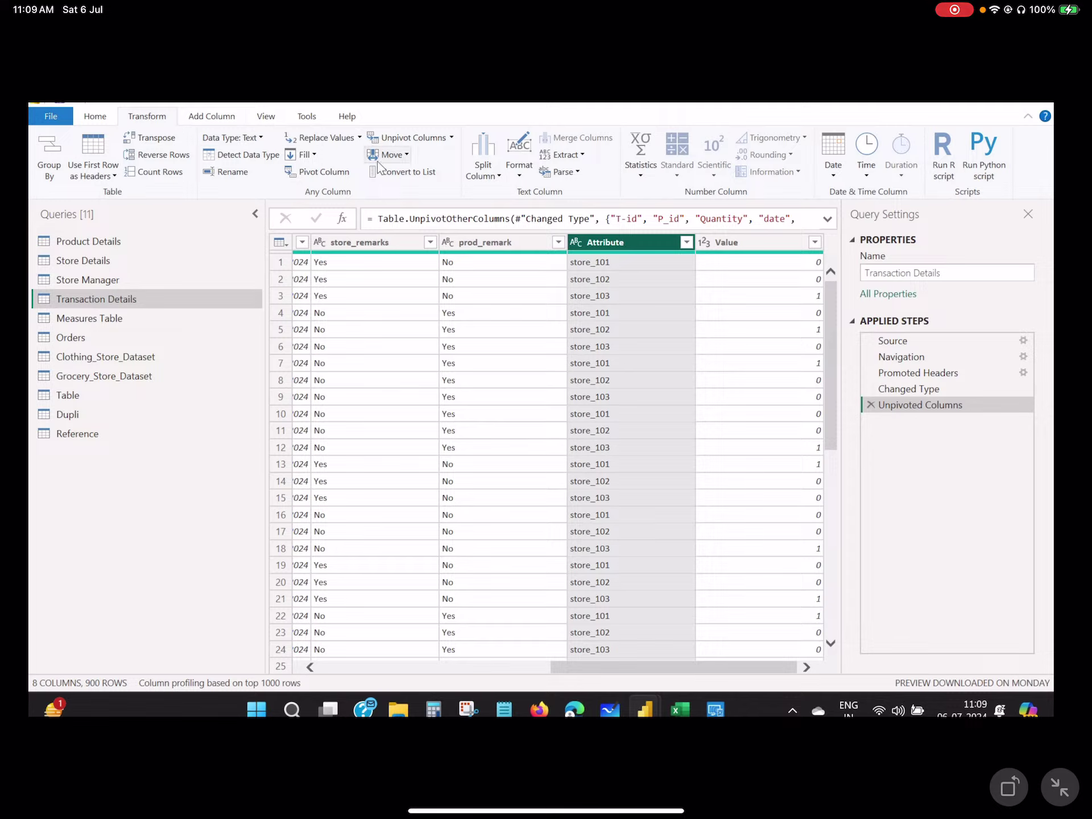
left_click(216, 116)
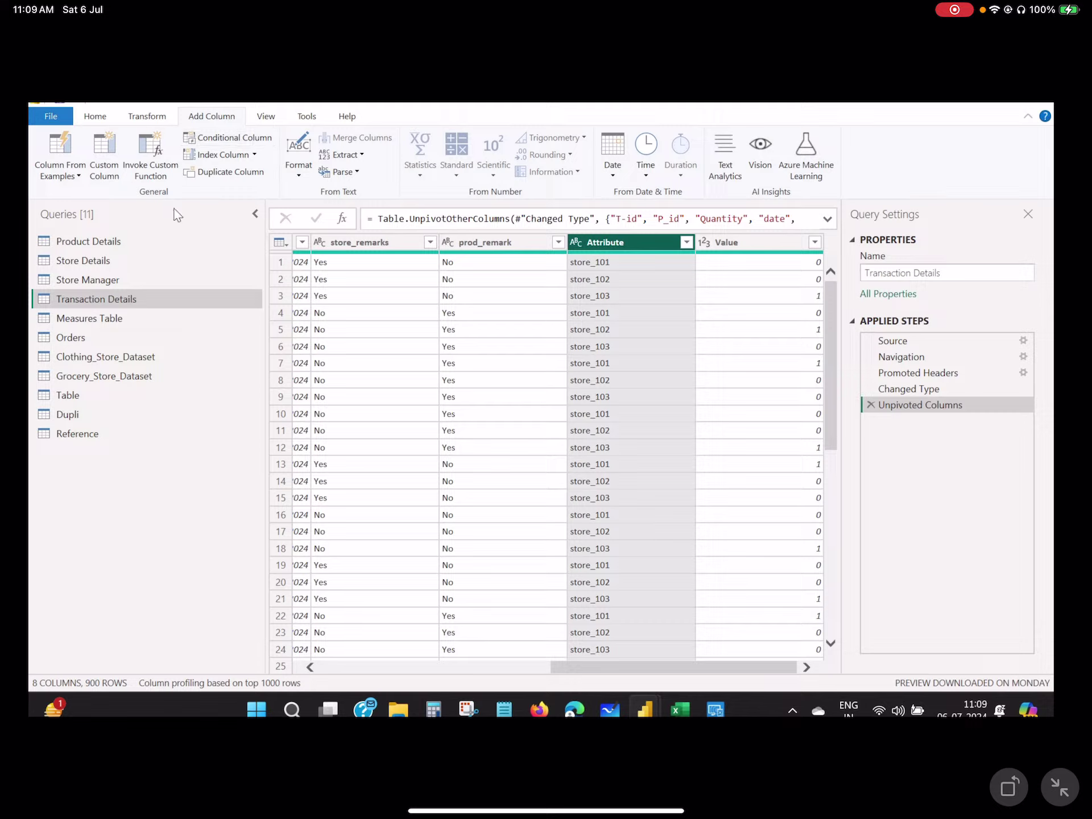
left_click(149, 119)
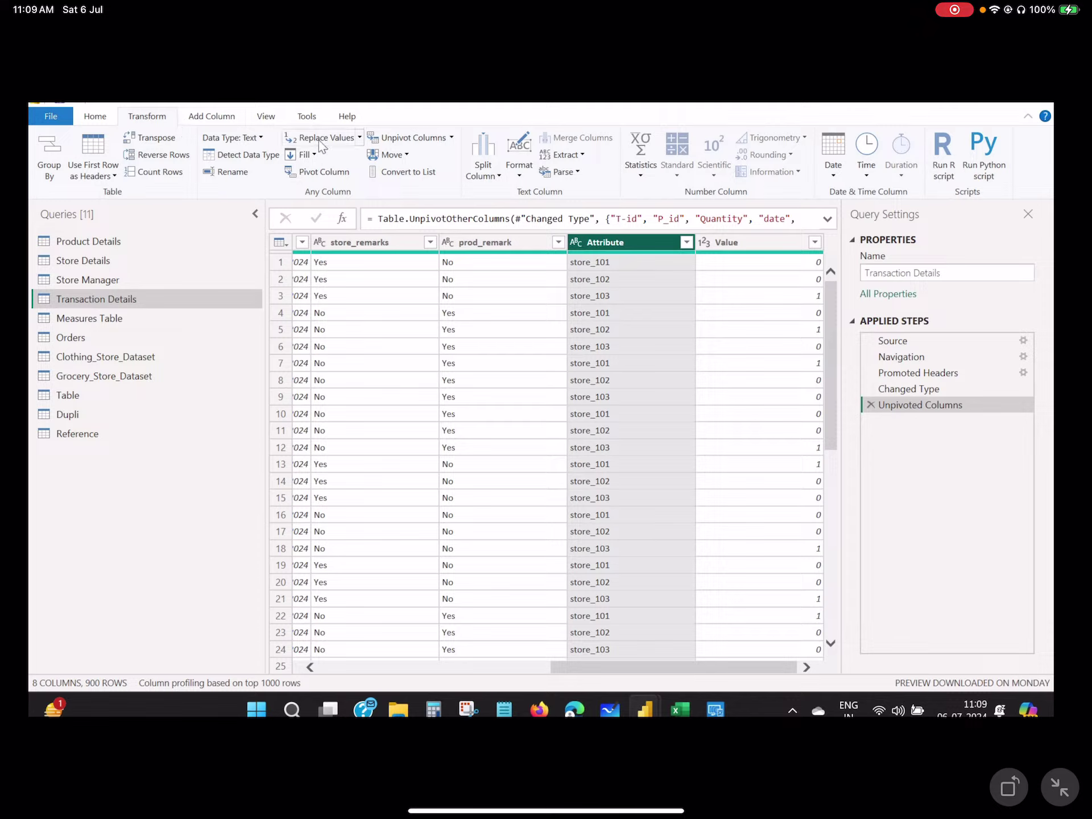
left_click(324, 172)
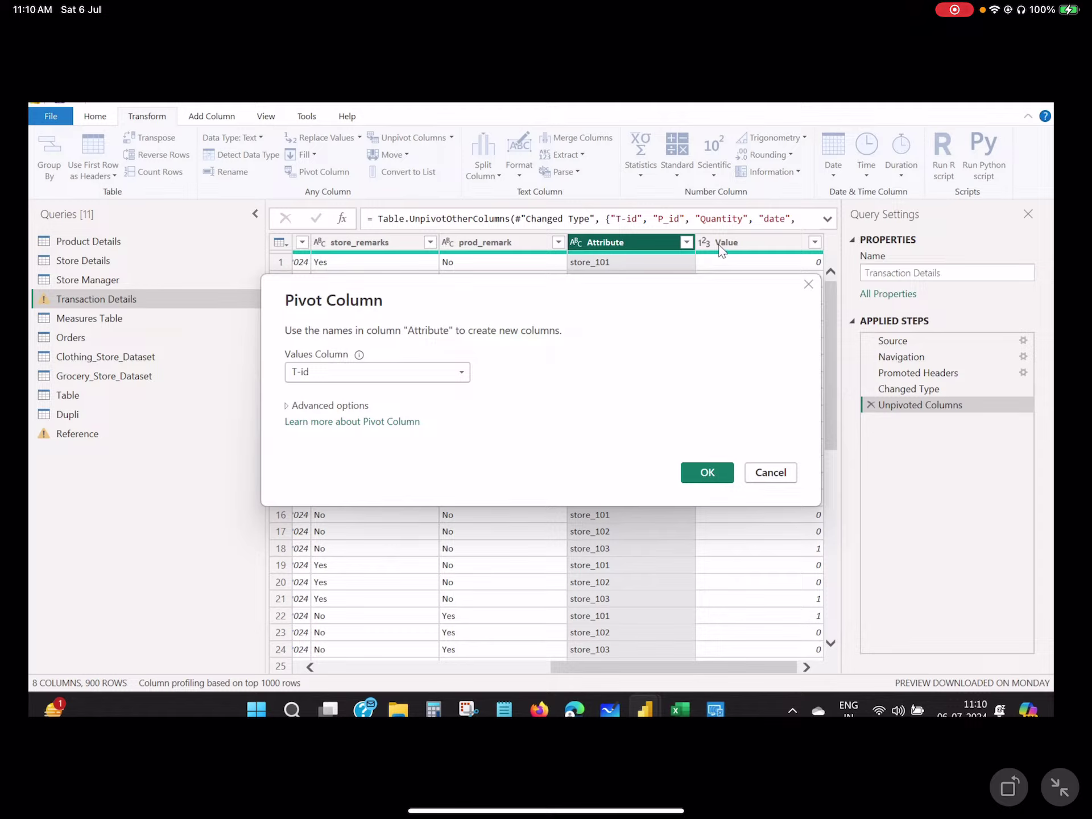
left_click(364, 373)
left_click(309, 490)
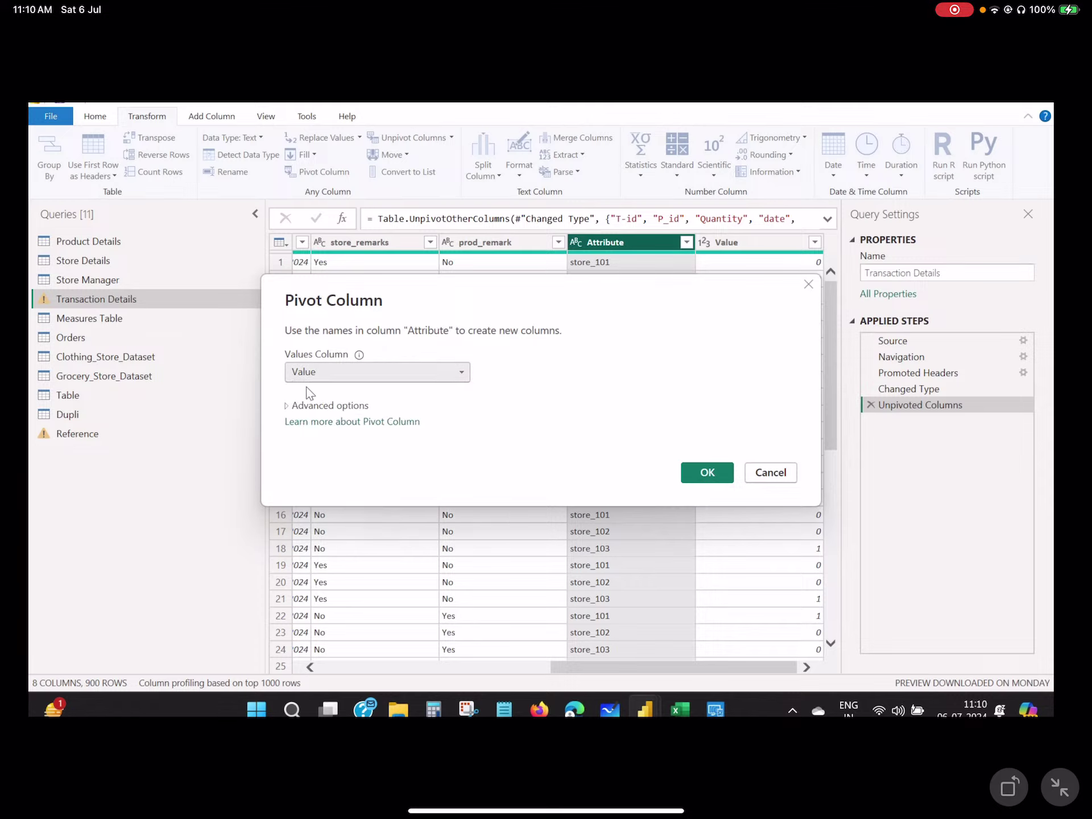
left_click(694, 465)
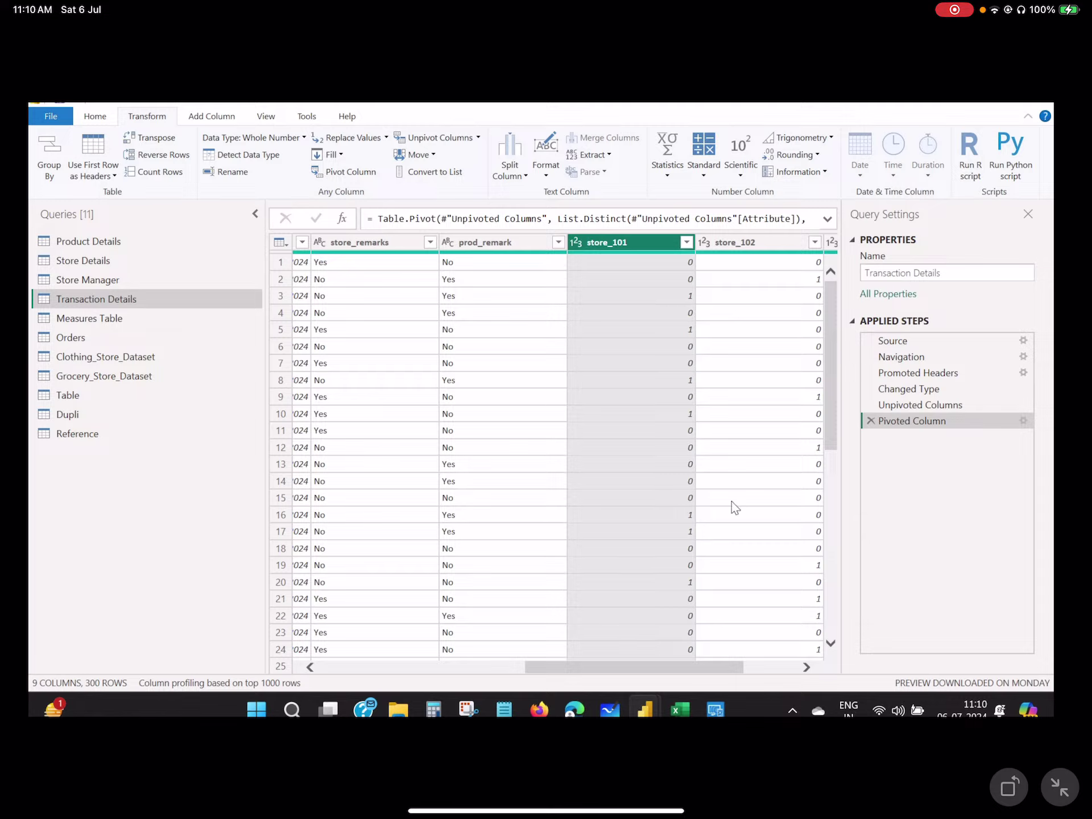
- Check the store_101, store_102 and store_103 columns, and delete the pivot step from Transaction Details
left_click_drag(674, 667, 783, 657)
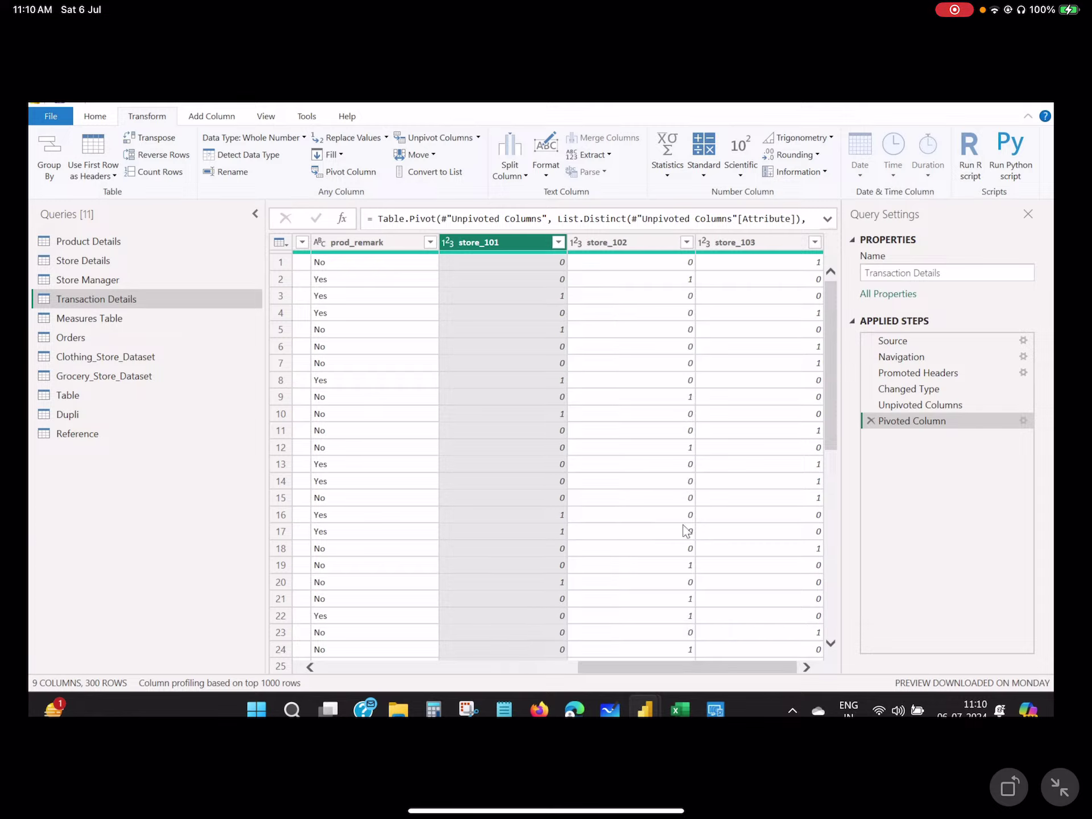
left_click(647, 255)
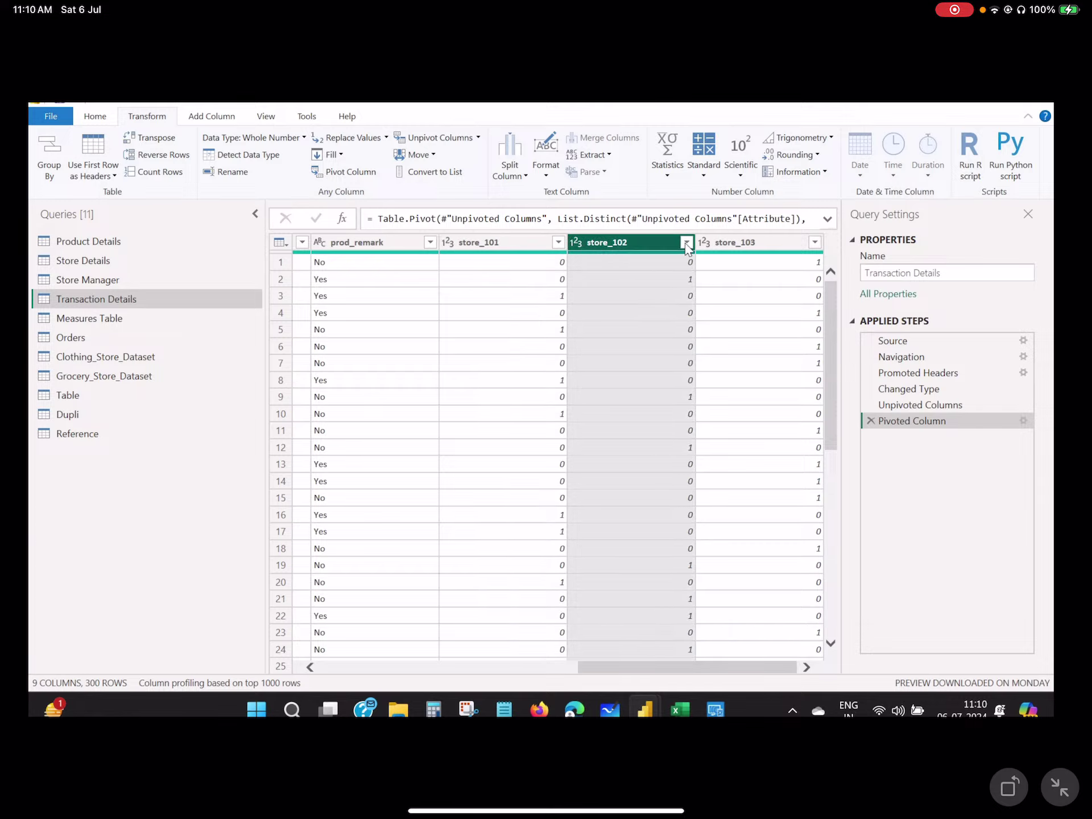
left_click(485, 246)
left_click(626, 242)
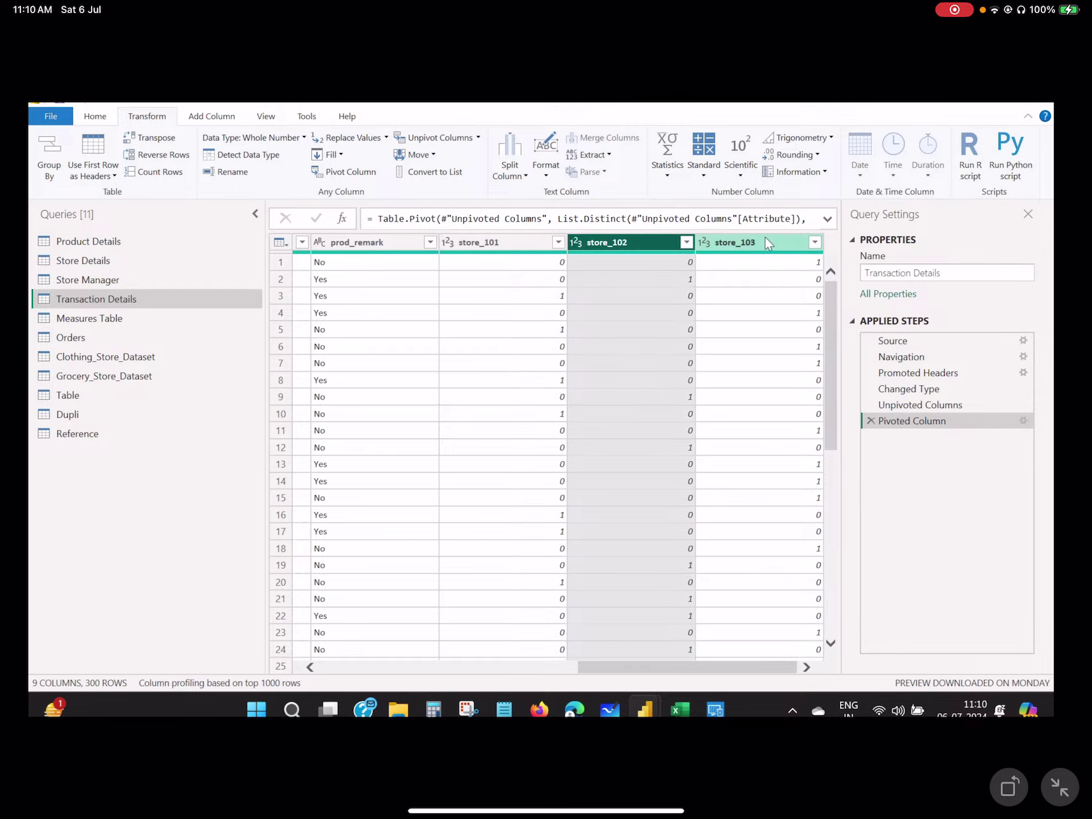
left_click(765, 245)
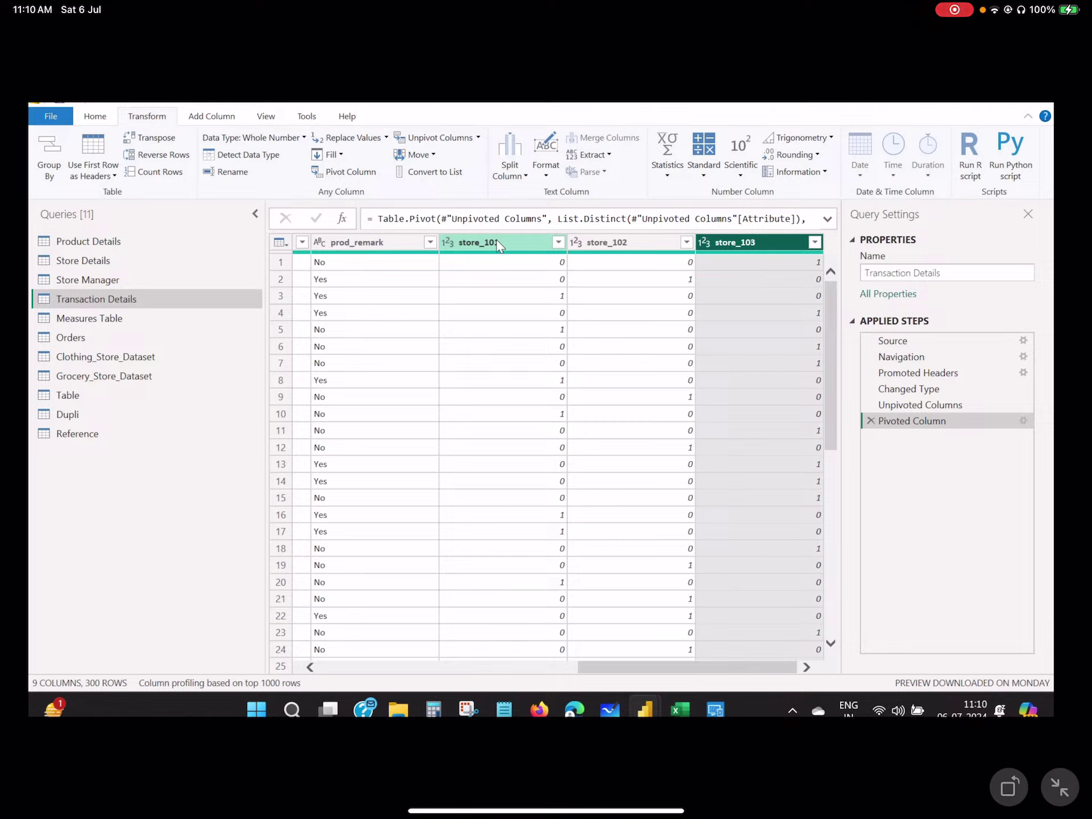
left_click(870, 421)
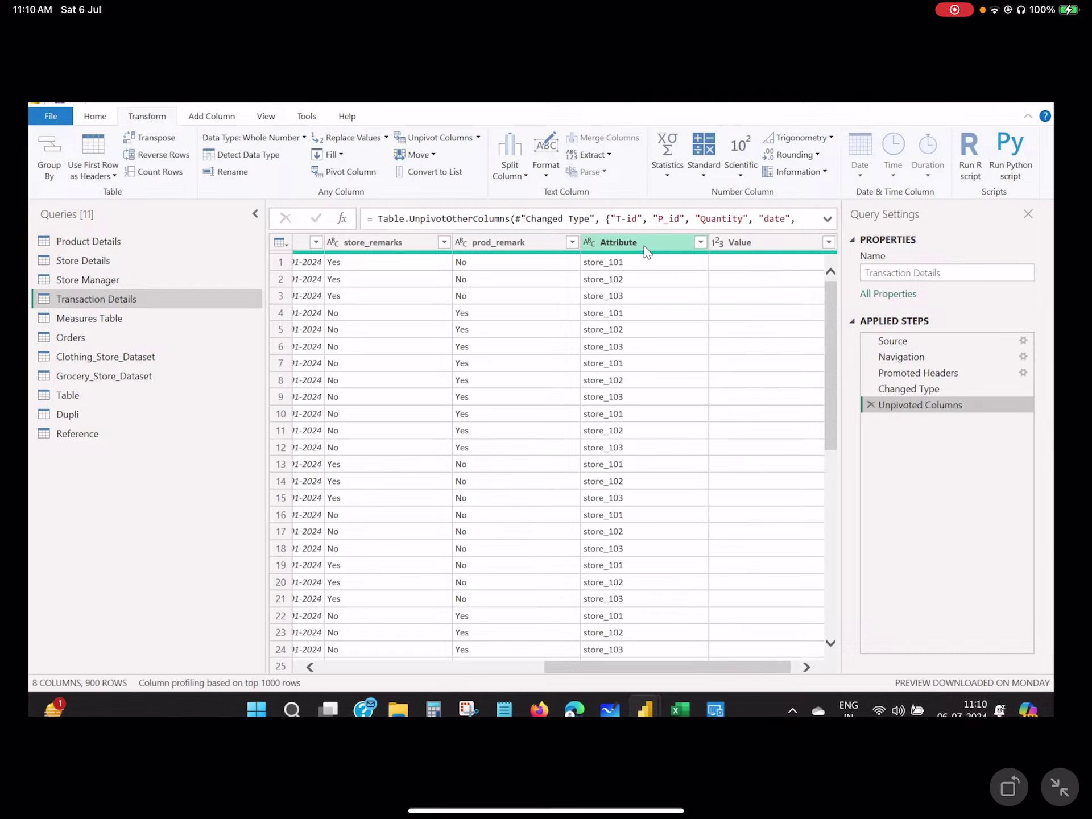
- Try pivoting the Attribute column with prod_remark as the values column, and delete that pivot step
left_click(647, 252)
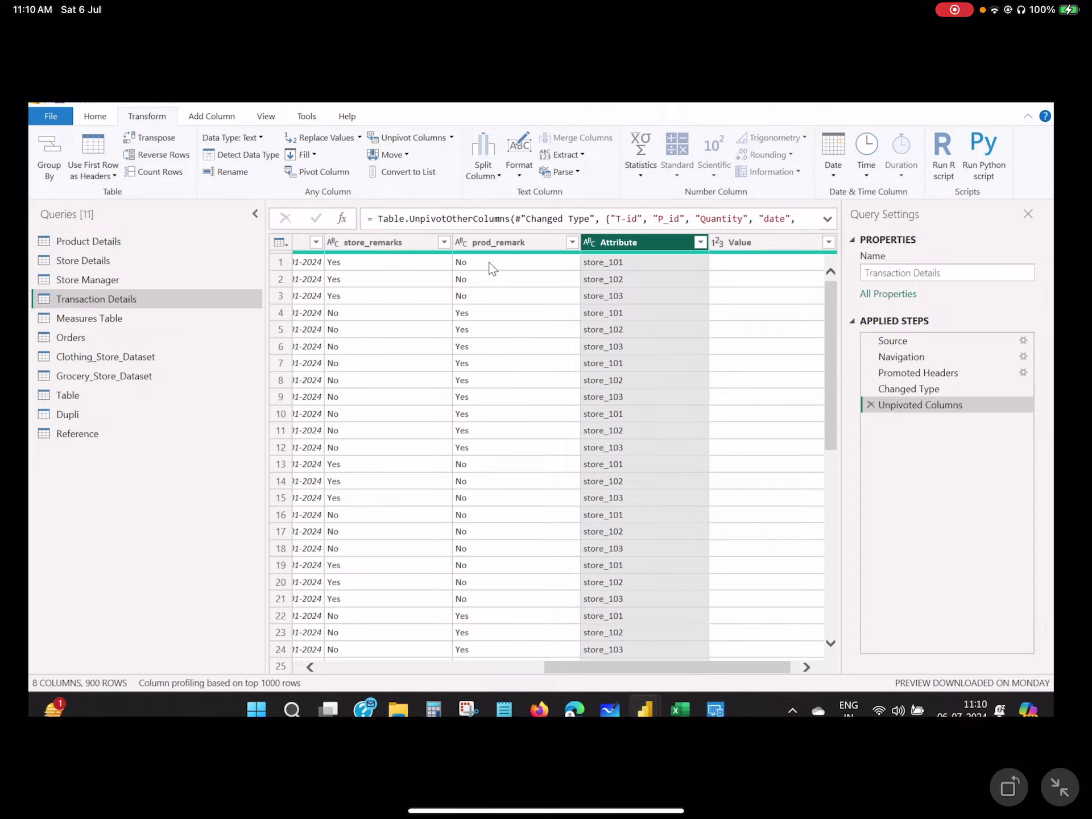
left_click(336, 174)
left_click(343, 375)
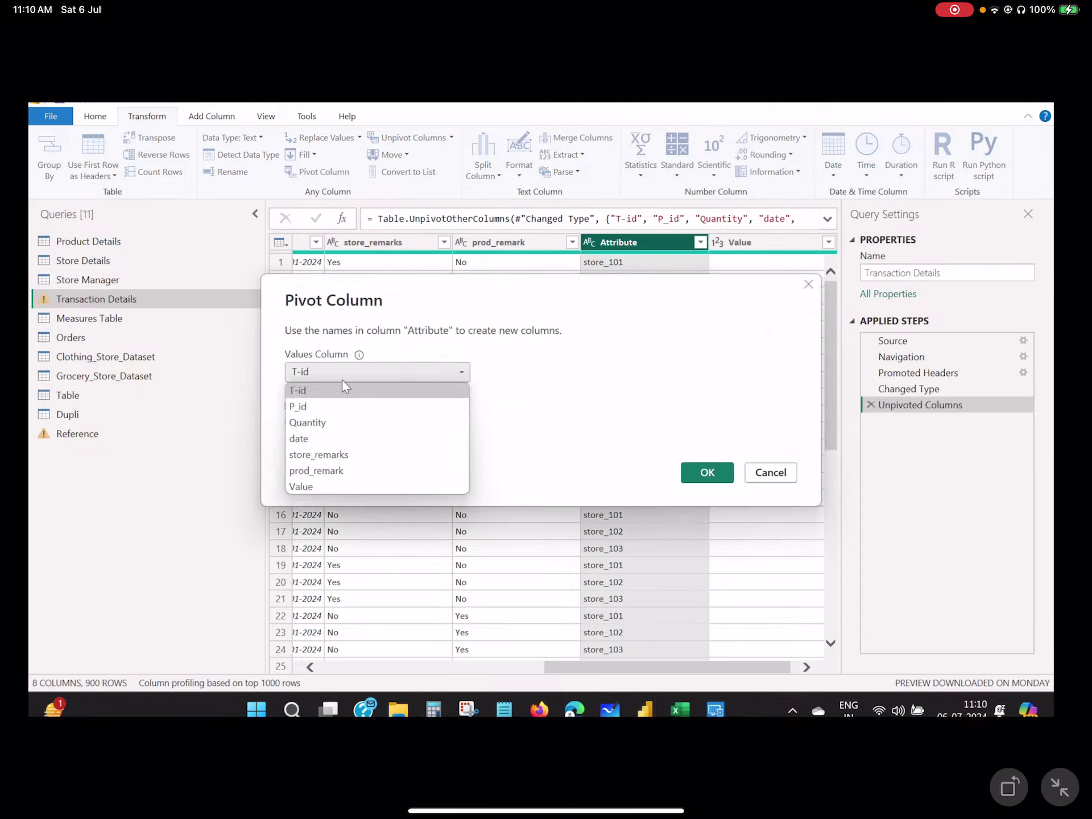
left_click(316, 470)
left_click(705, 474)
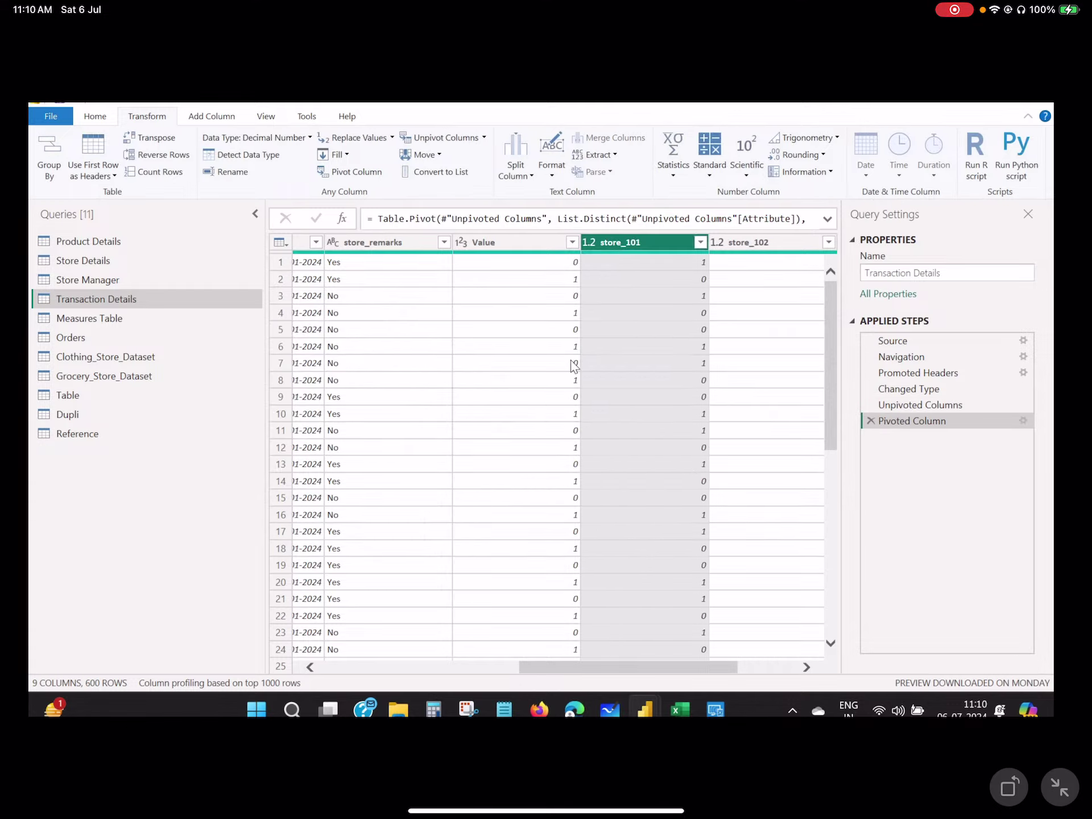
left_click_drag(600, 664, 715, 666)
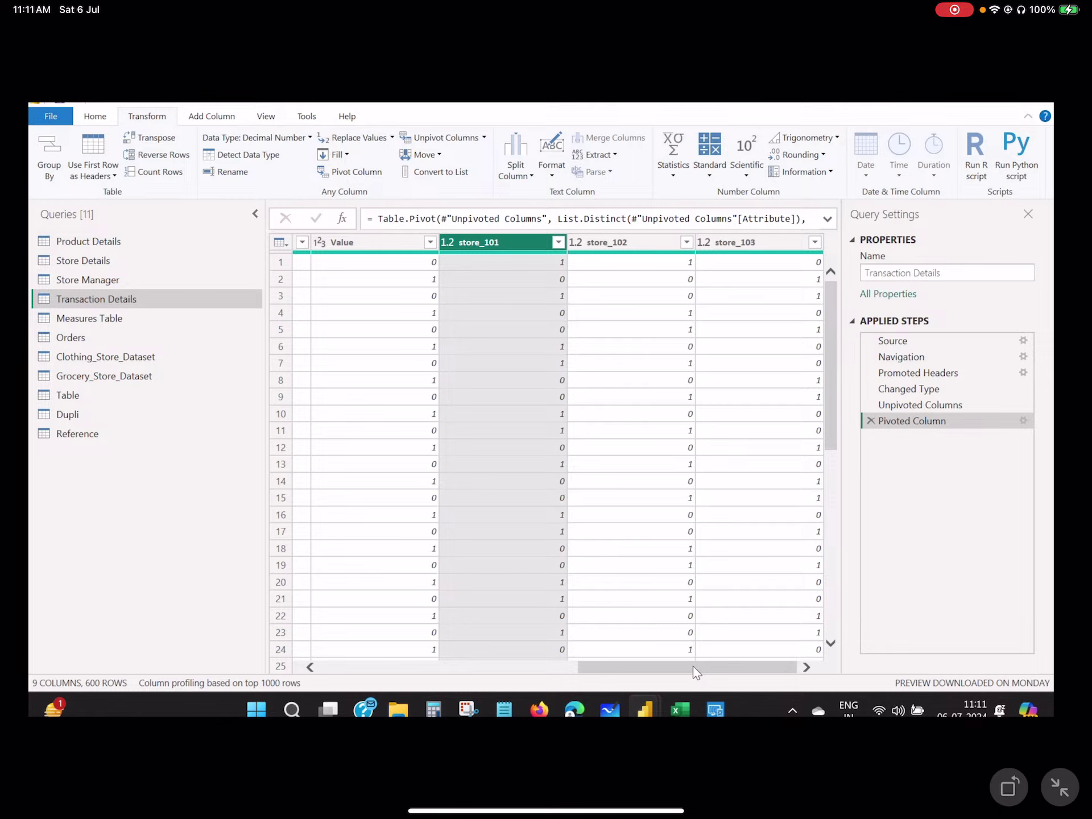
left_click(871, 421)
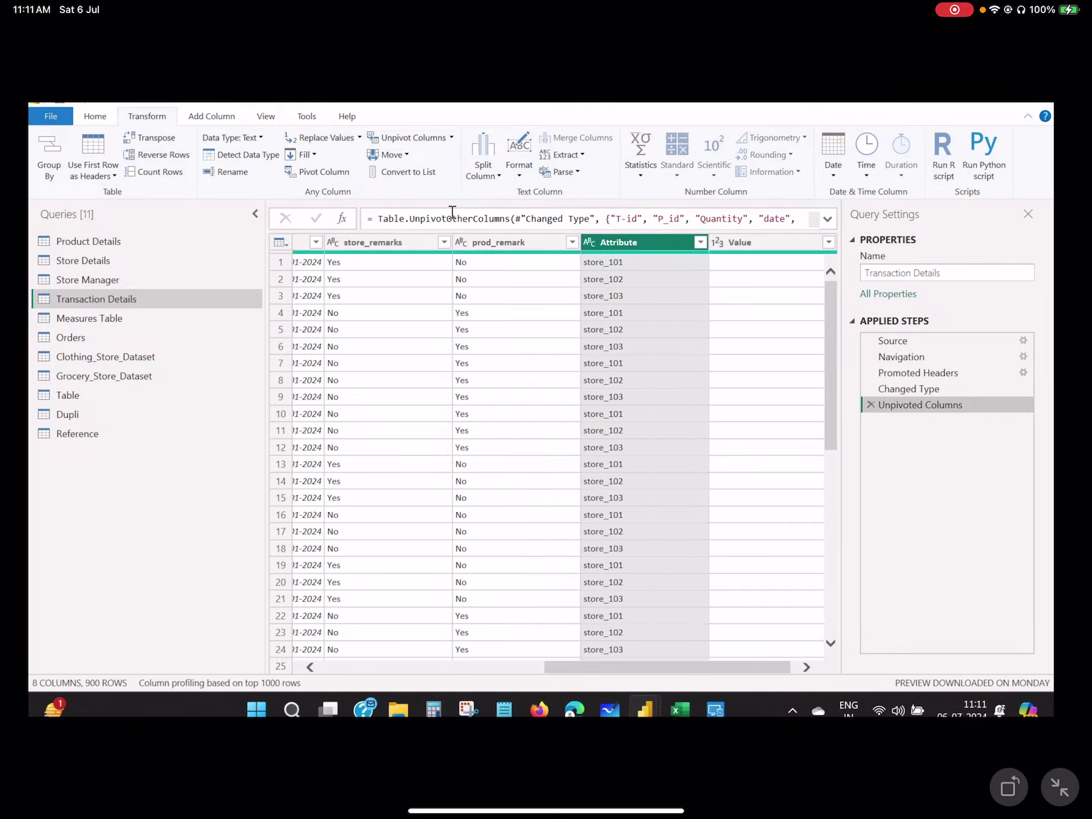
- Pivot the Attribute column again, using T-id as the values column
left_click(309, 173)
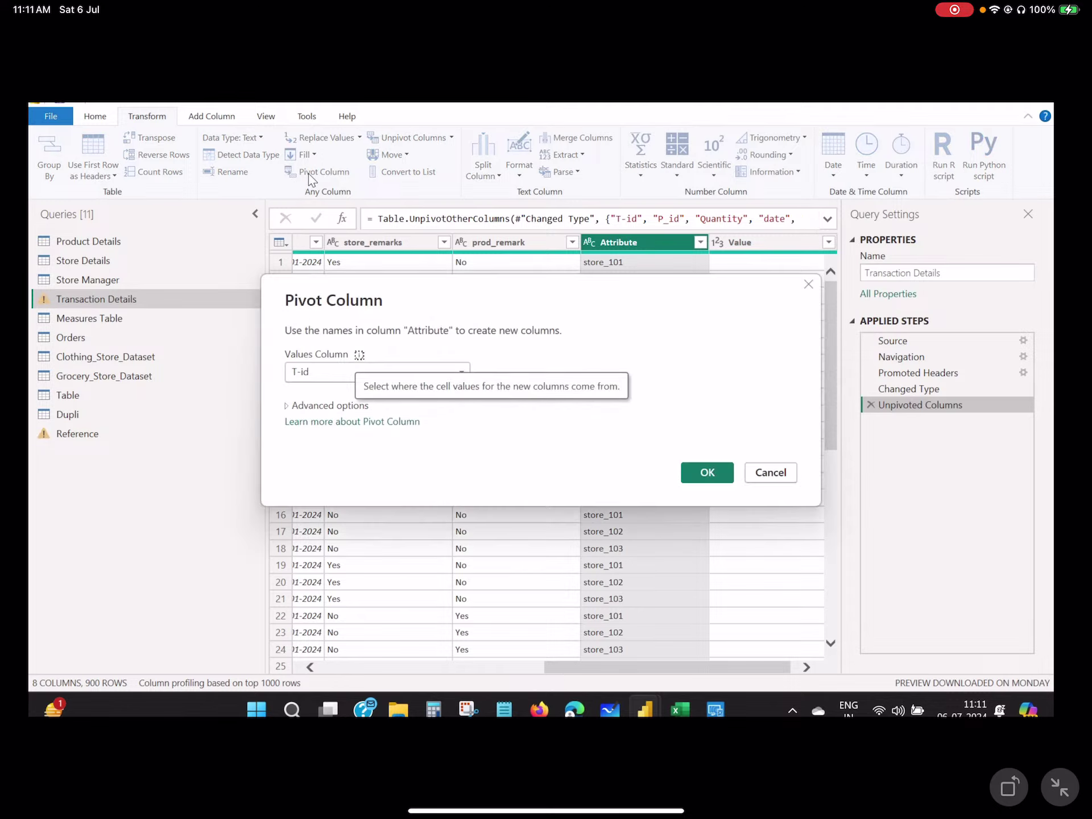
left_click(388, 369)
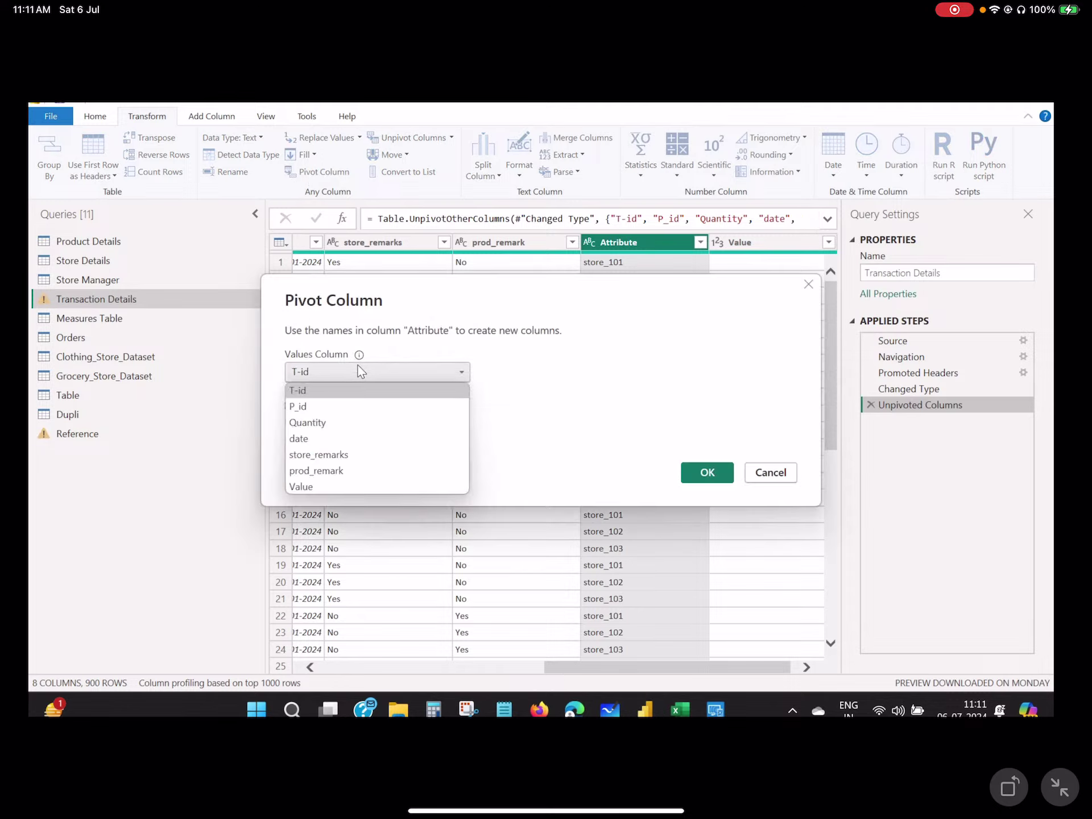
left_click(334, 370)
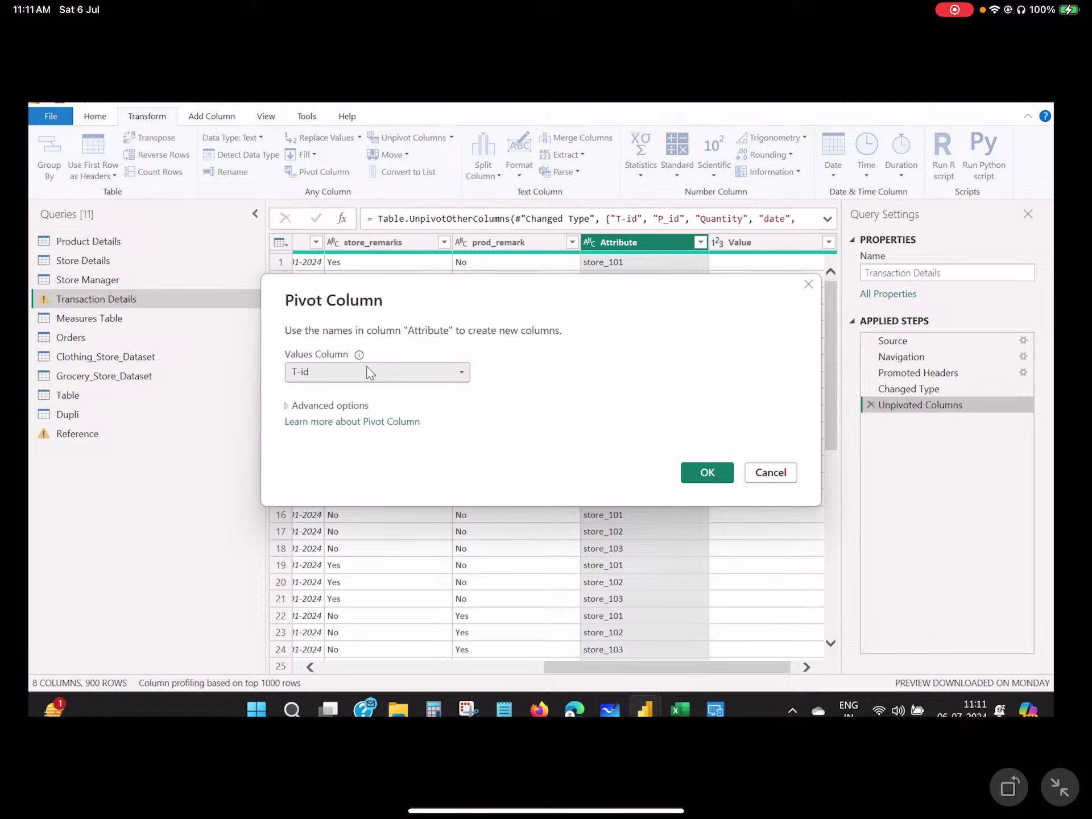
left_click(703, 470)
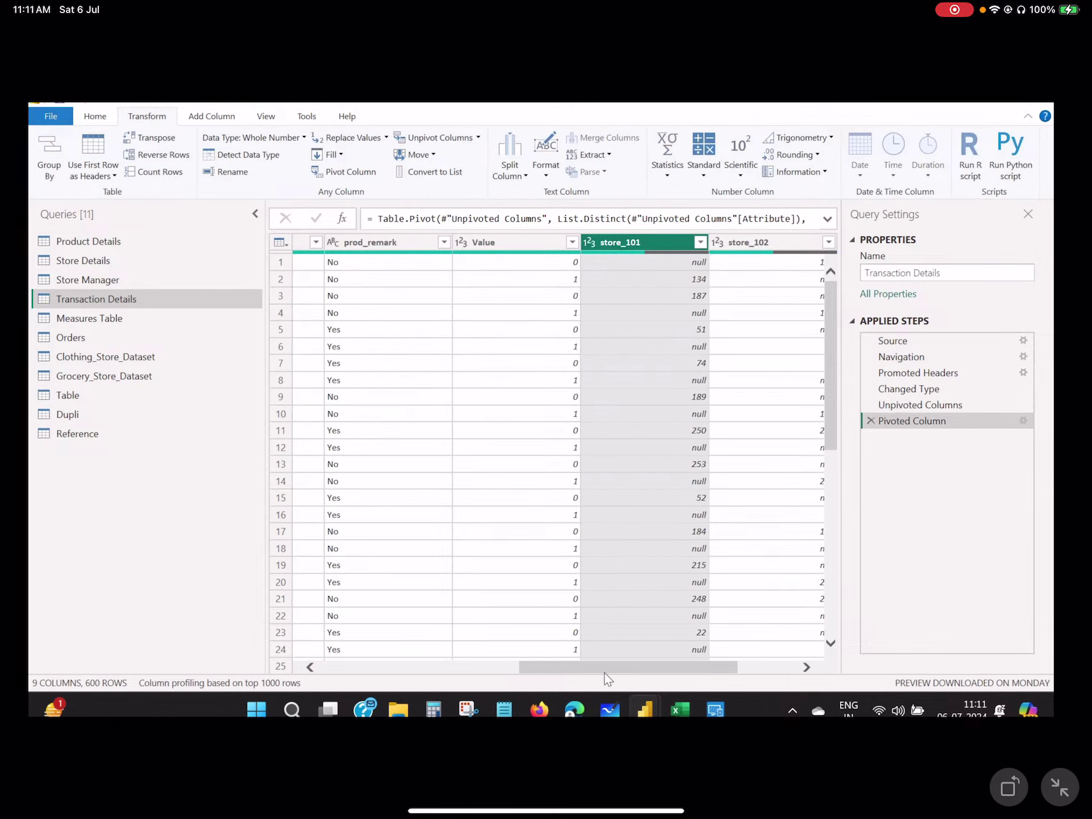
- Examine the first-row cells of the three store columns, the second store_101 cell, and the P_id through store_remarks columns
left_click_drag(622, 666, 681, 667)
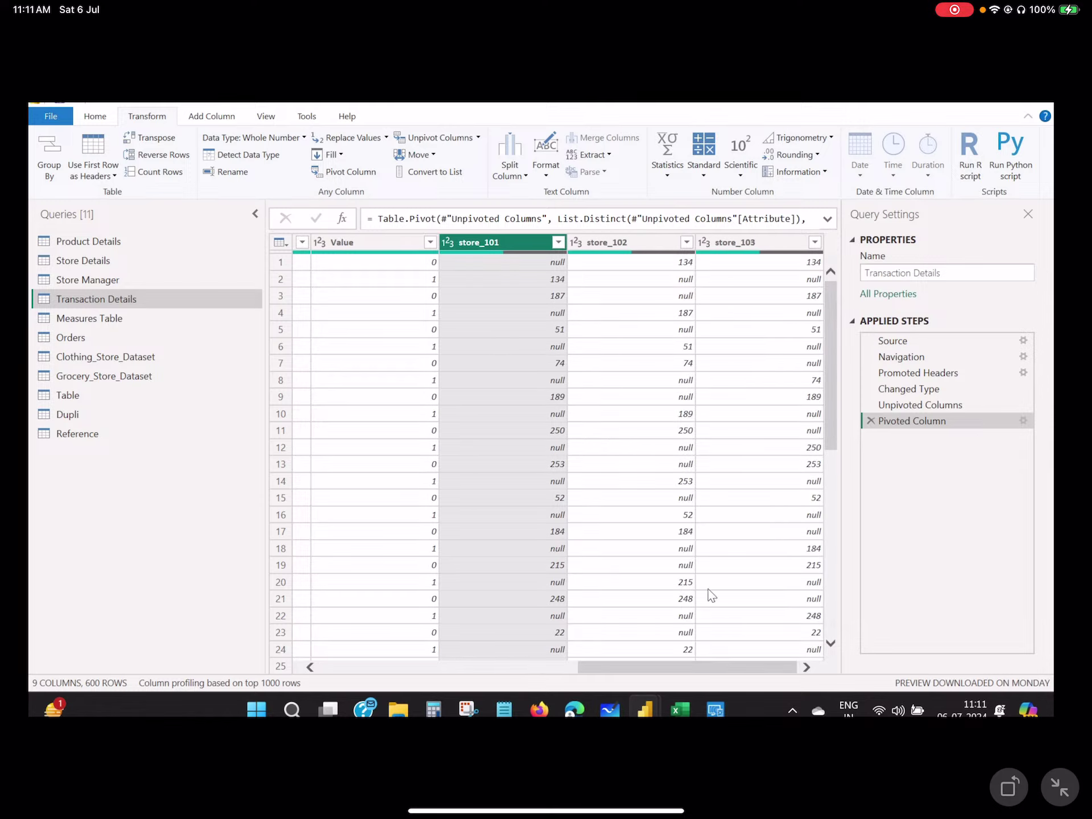
left_click(638, 259)
left_click(626, 263)
left_click(803, 262)
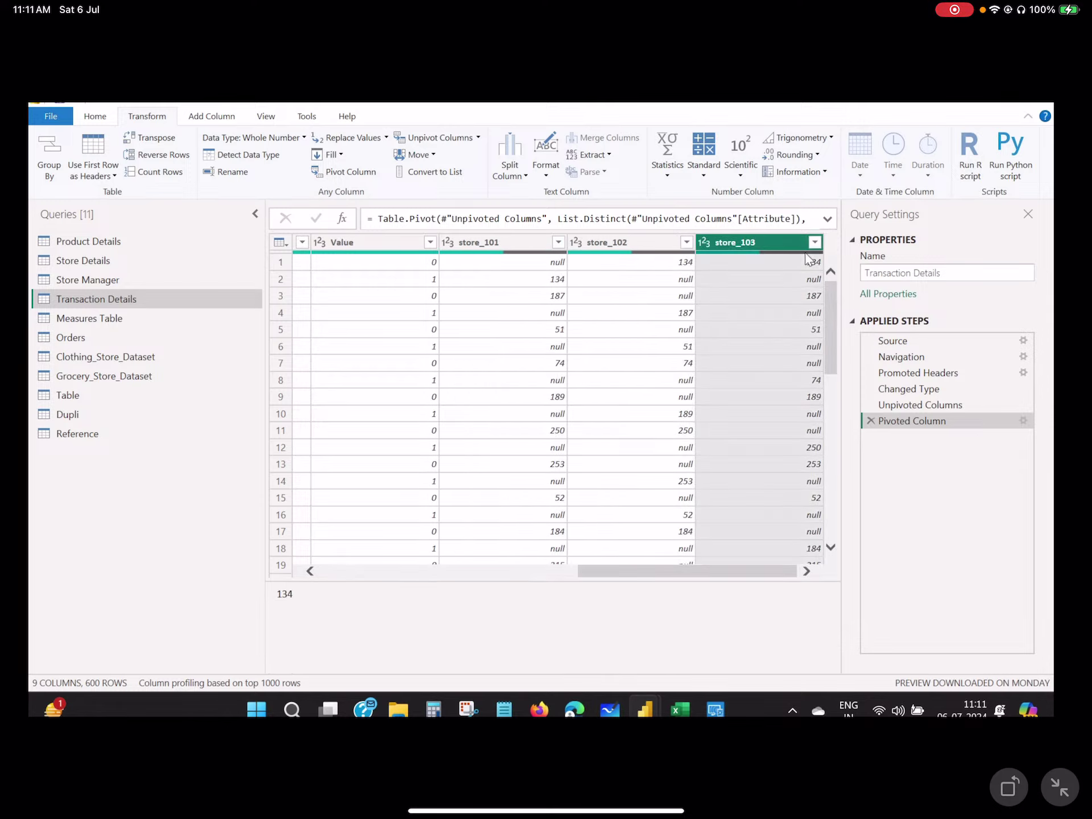
left_click(499, 268)
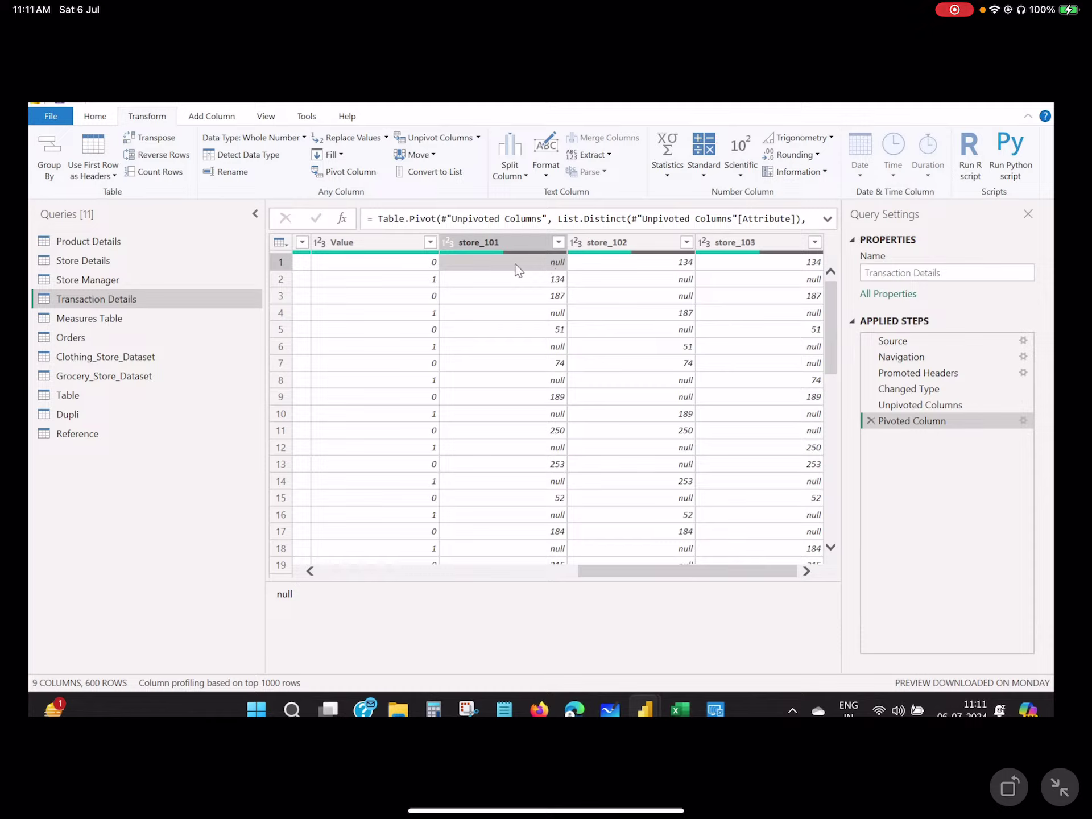
left_click(527, 284)
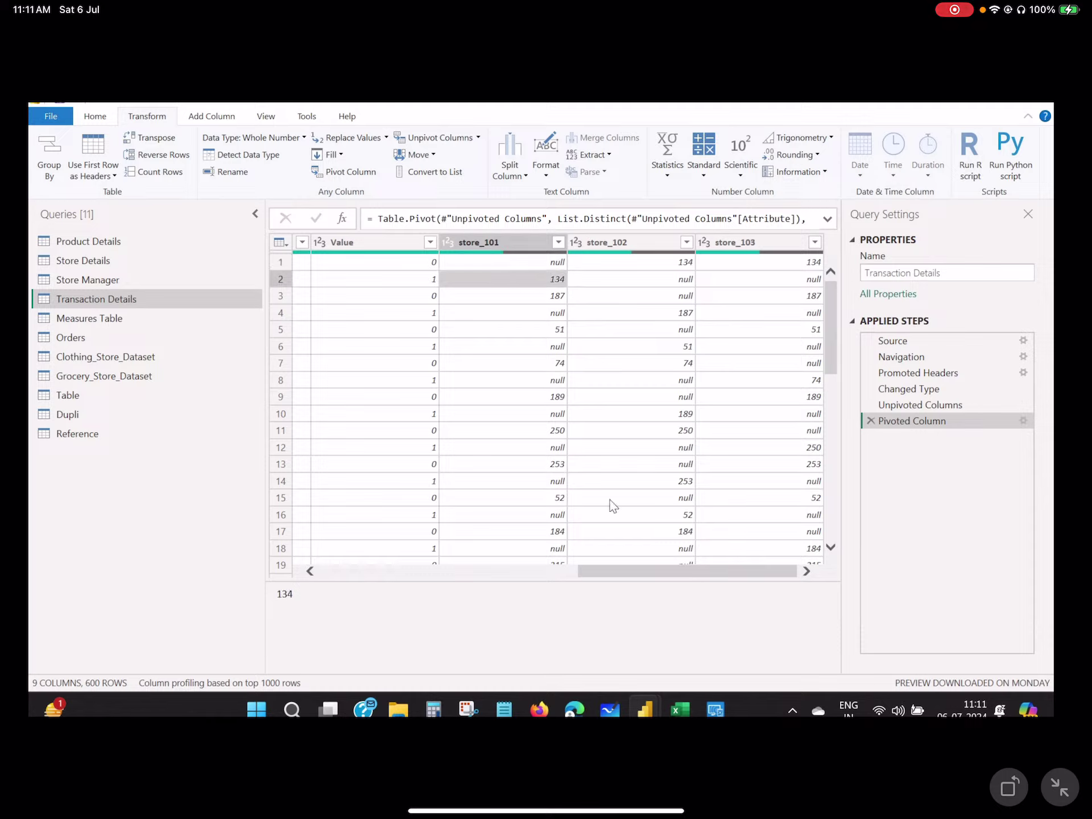
left_click_drag(624, 578, 334, 578)
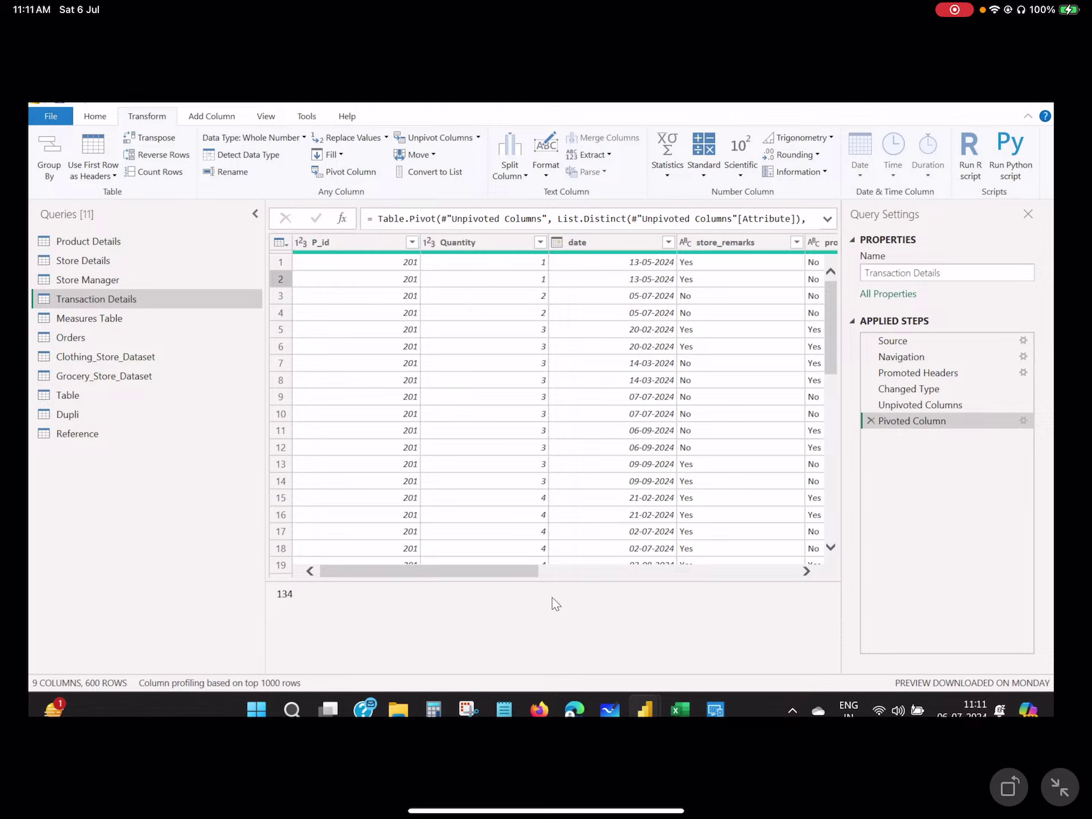
- Review the store_101 column and the values column choices of the pivot step, closing its settings without changes
left_click_drag(527, 576, 744, 575)
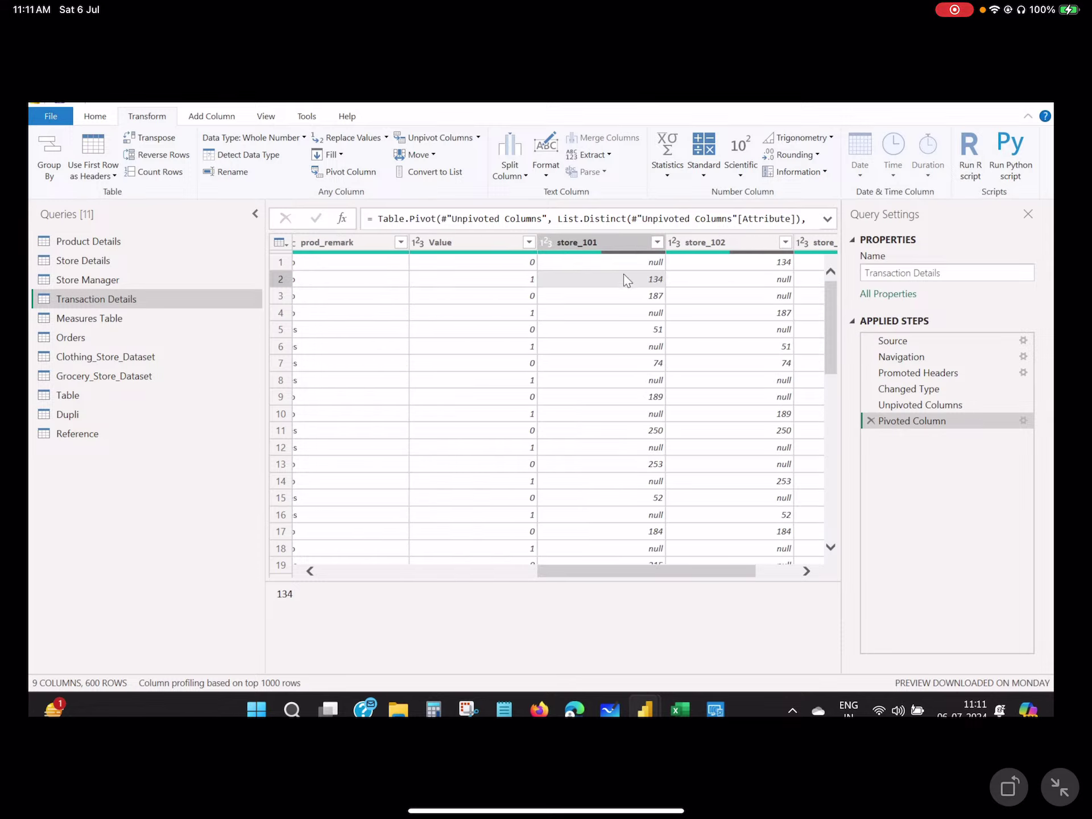
left_click(588, 244)
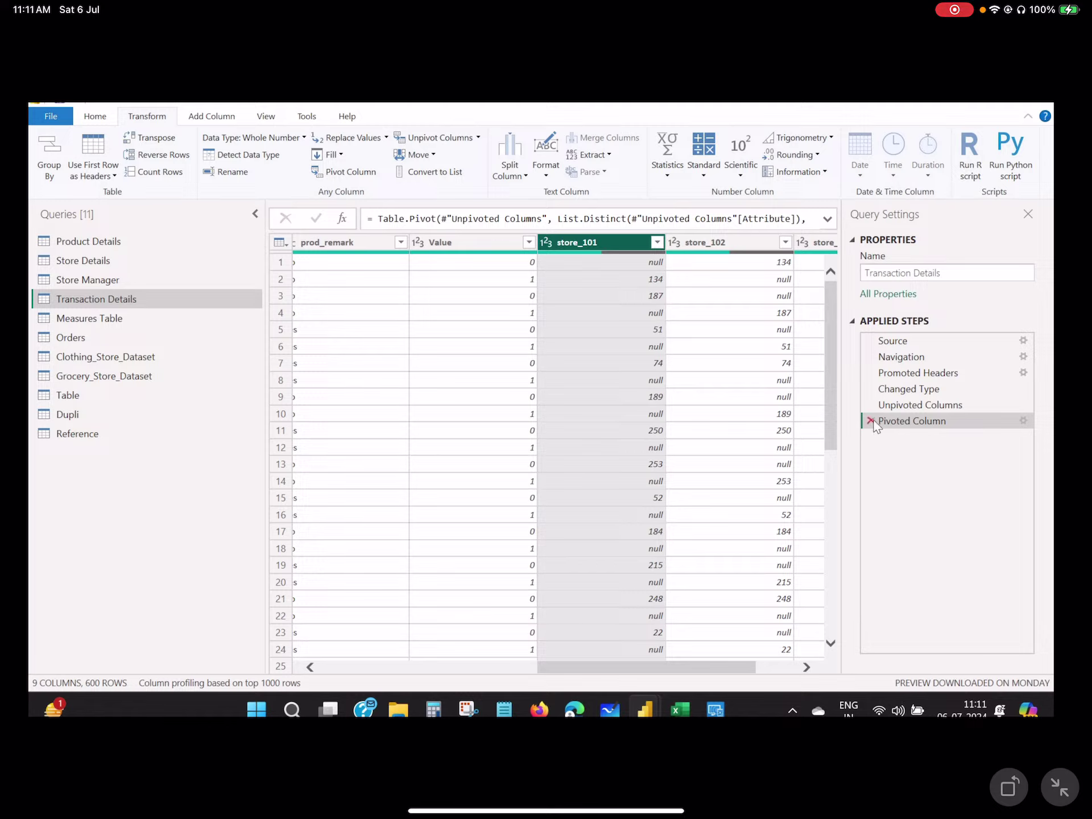
left_click(1022, 421)
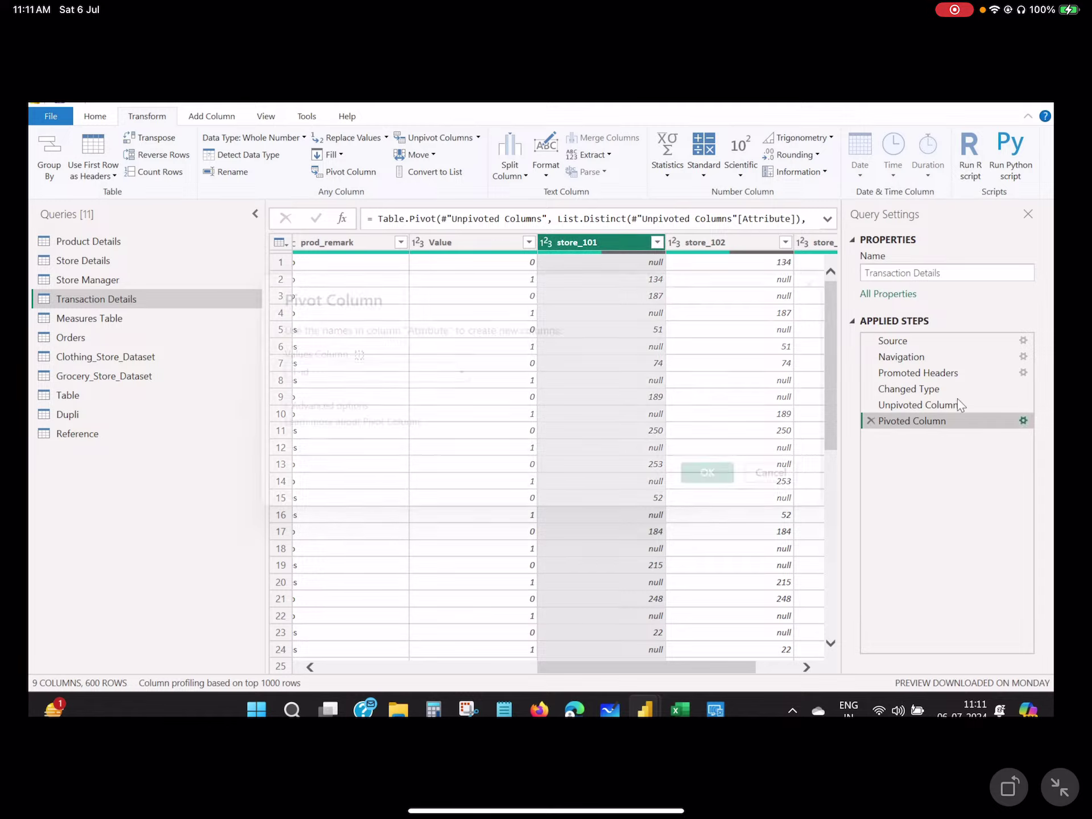
left_click(337, 375)
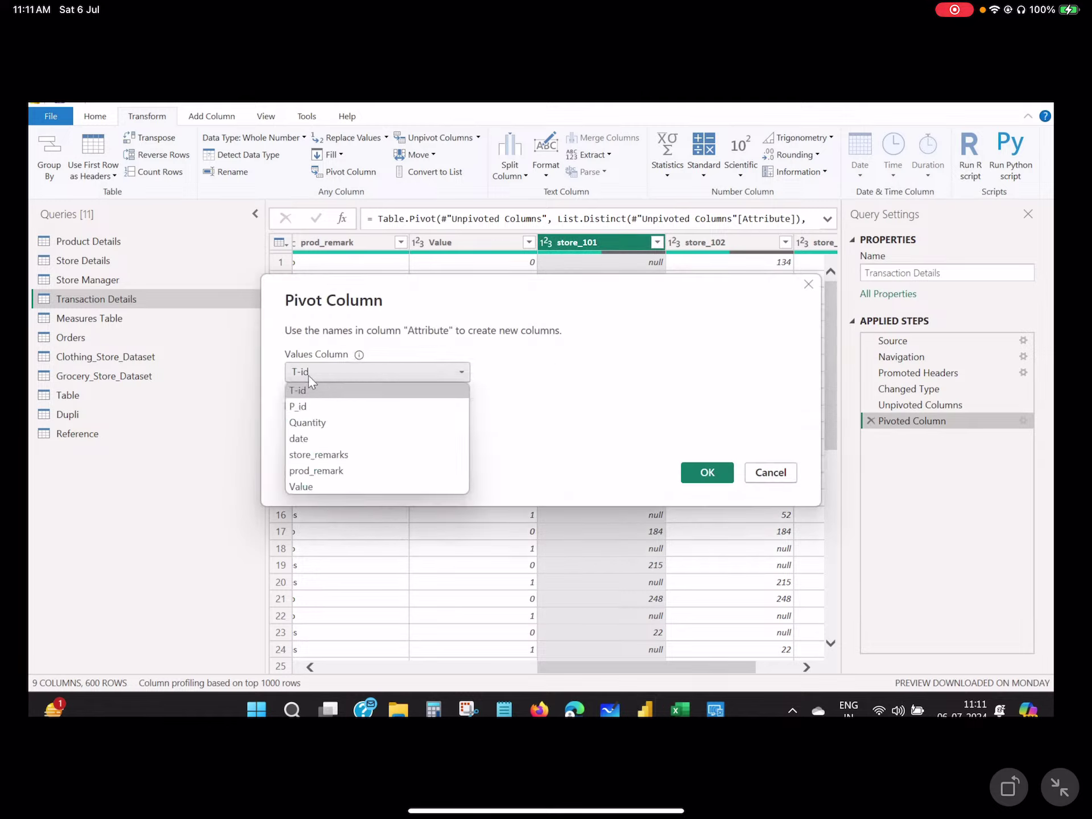
left_click(348, 376)
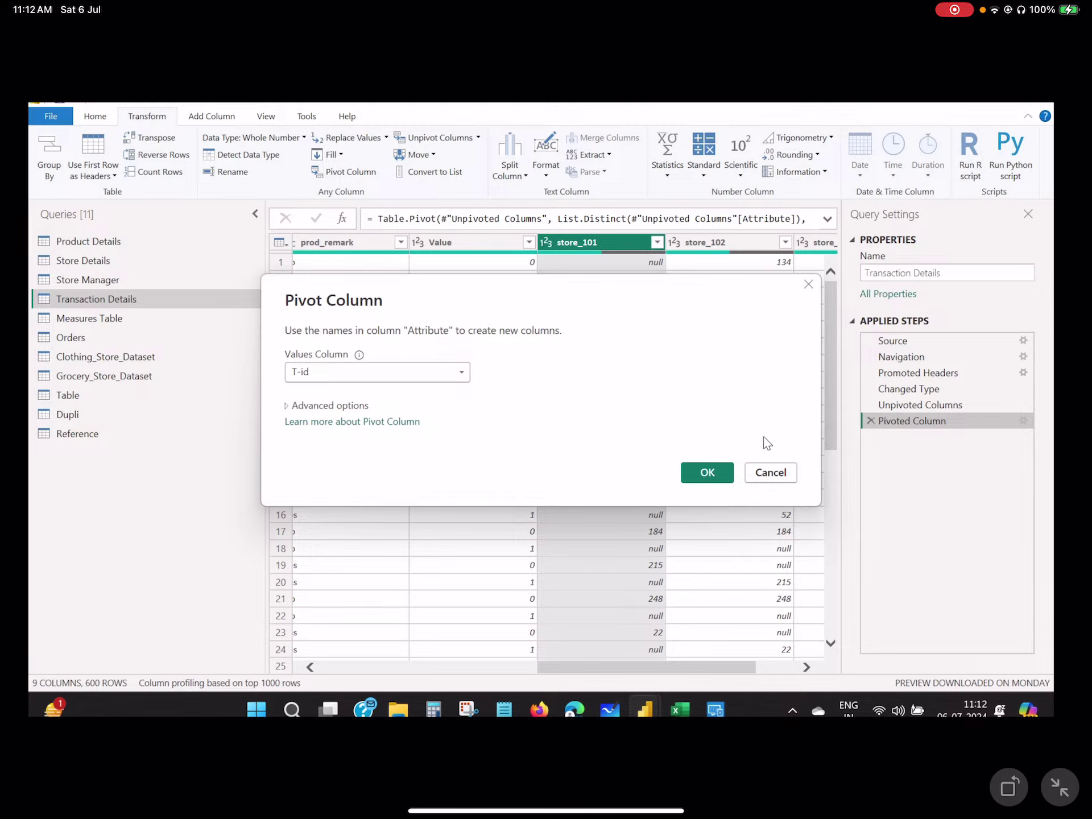
left_click(758, 475)
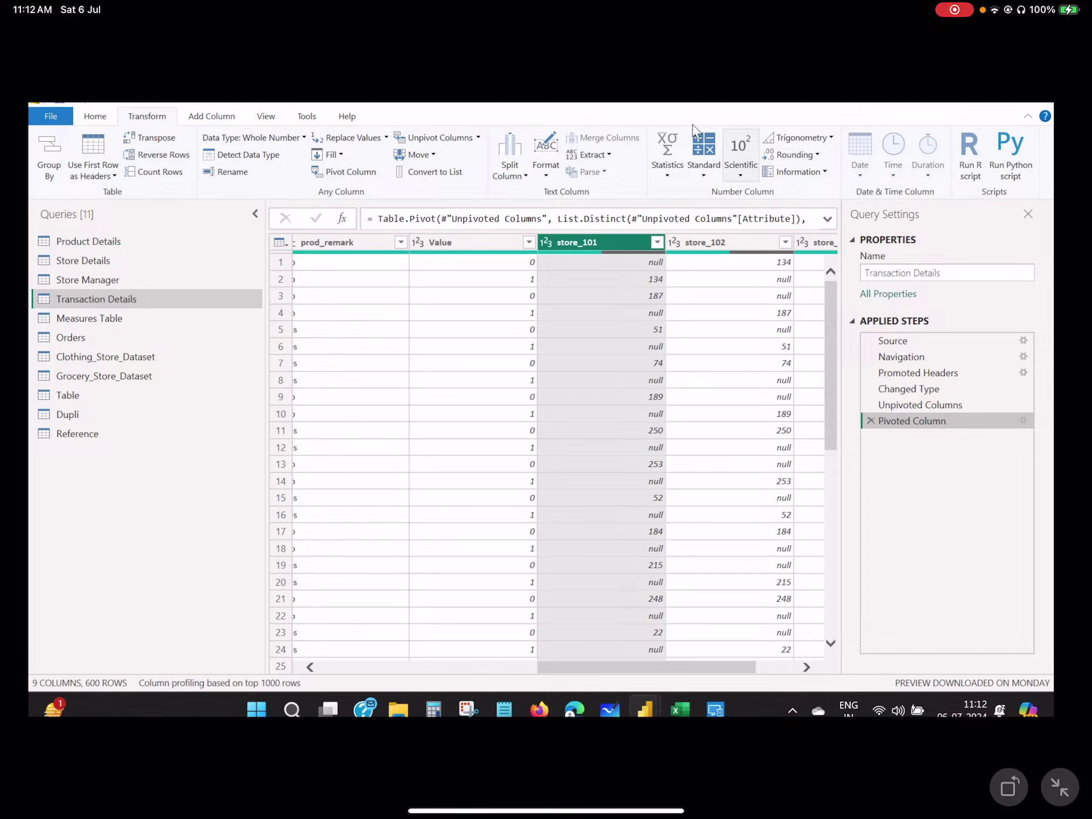
- Look at the Merge Queries options for Transaction Details without running a merge
left_click(106, 119)
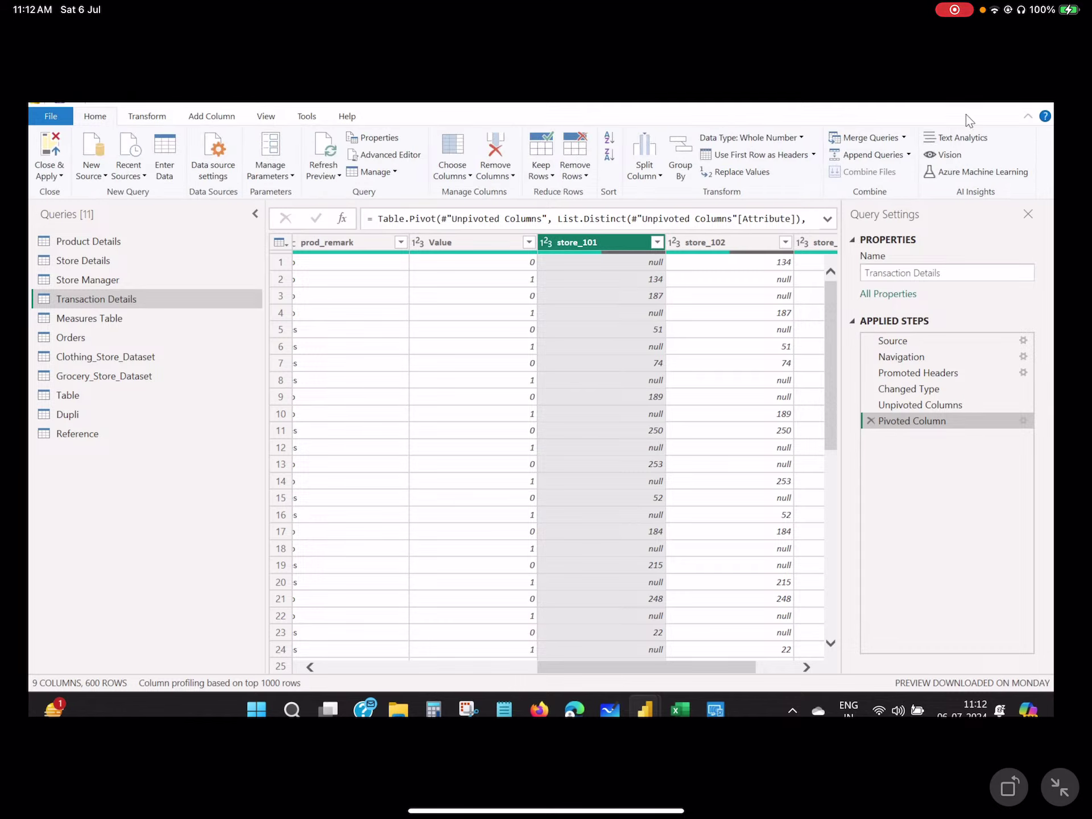
left_click(904, 136)
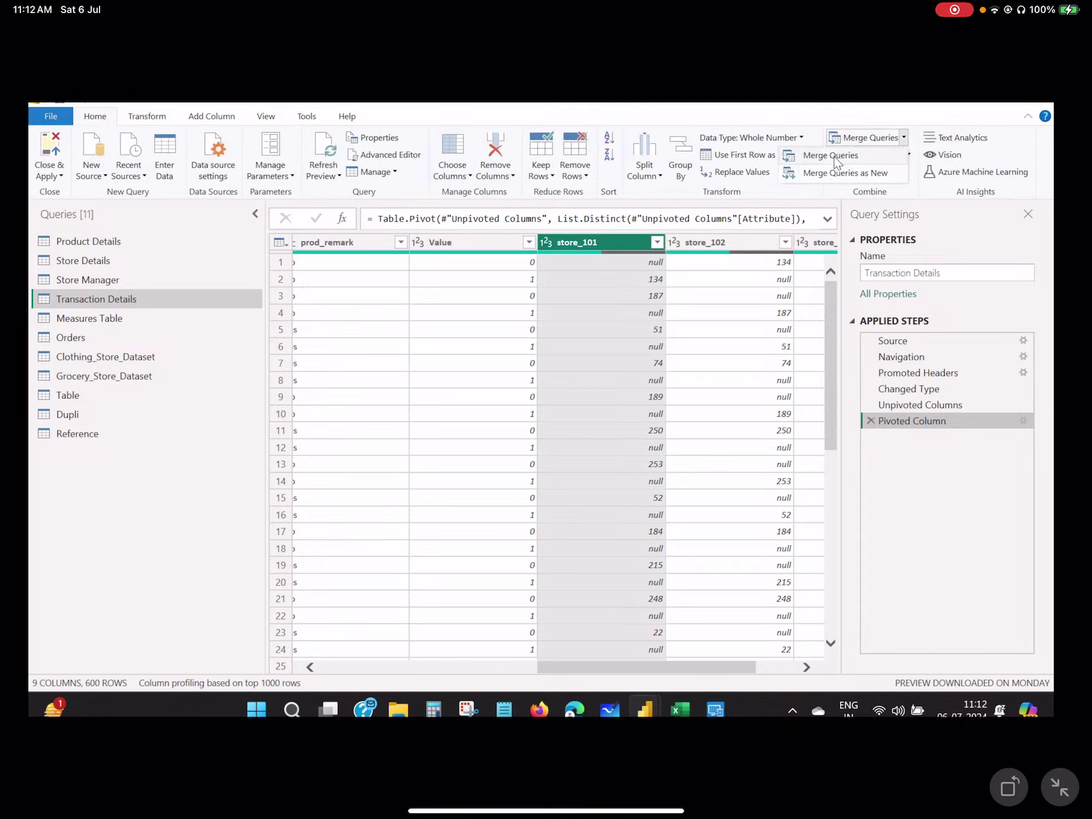
left_click(811, 108)
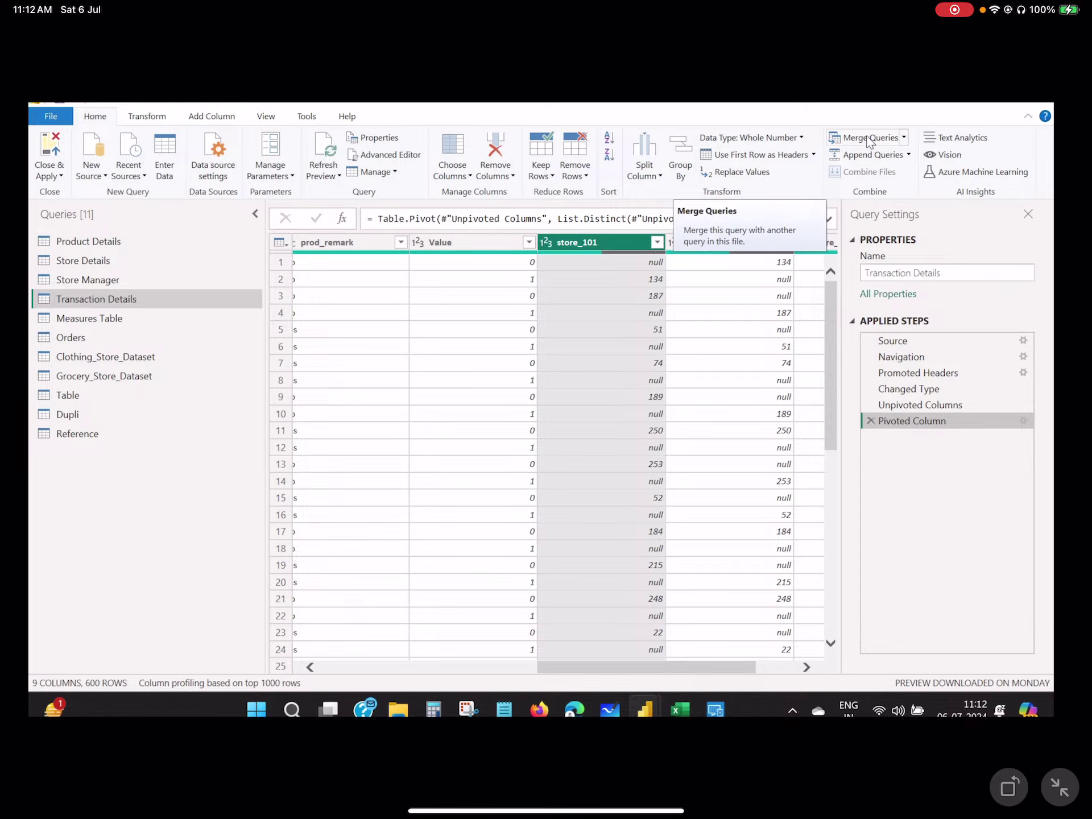
- Switch to the Goodnotes notebook, add a blank page and erase the stray pen mark on it
left_click_drag(546, 811, 836, 811)
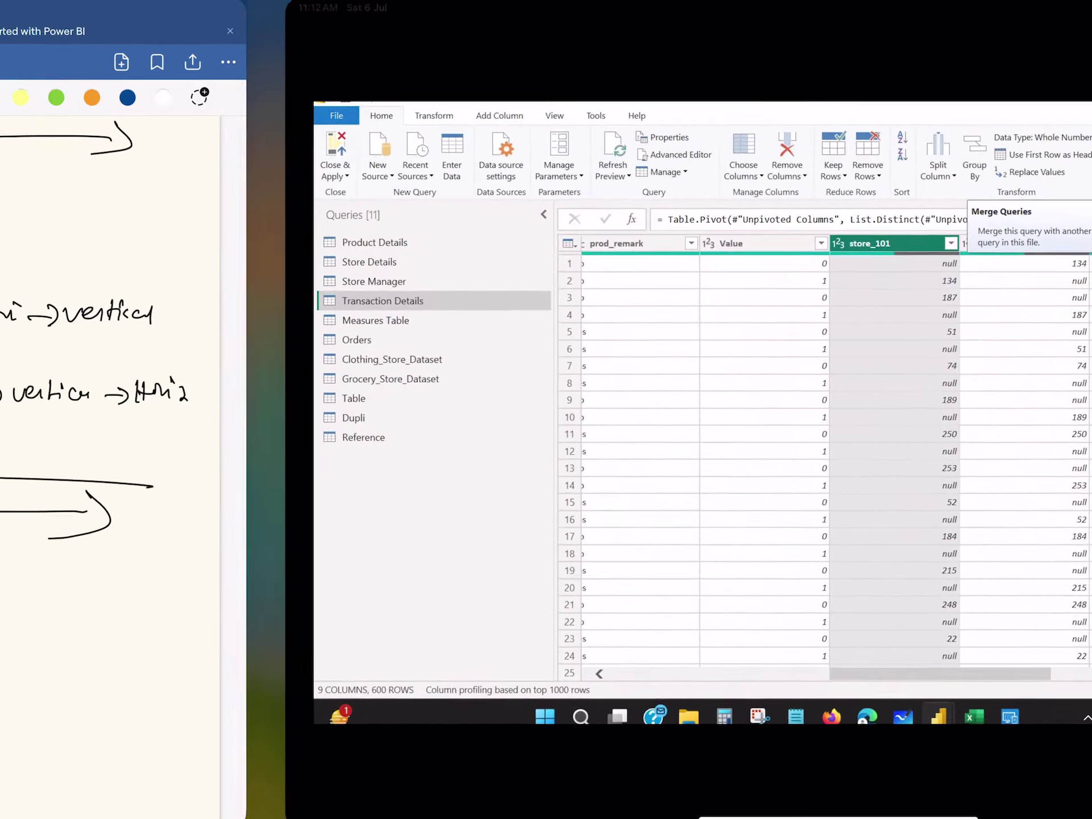
left_click_drag(547, 811, 967, 811)
left_click_drag(853, 456, 228, 455)
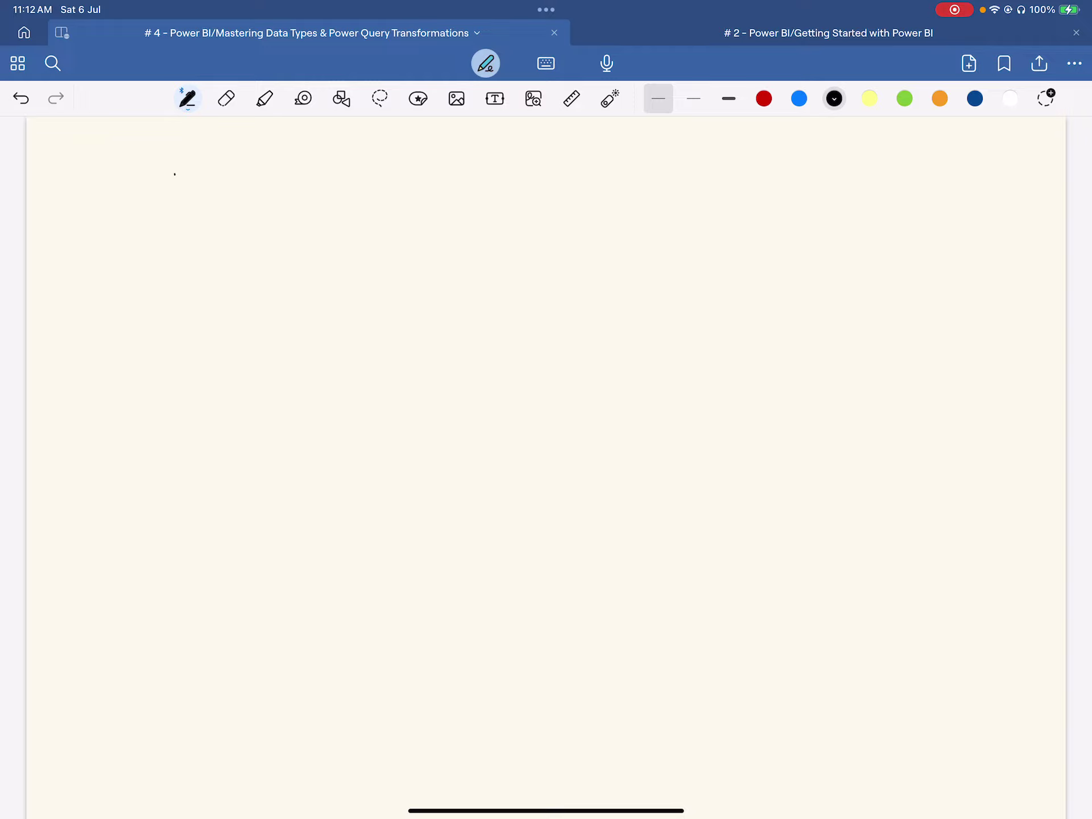
left_click(226, 98)
left_click_drag(196, 174, 384, 171)
left_click(187, 99)
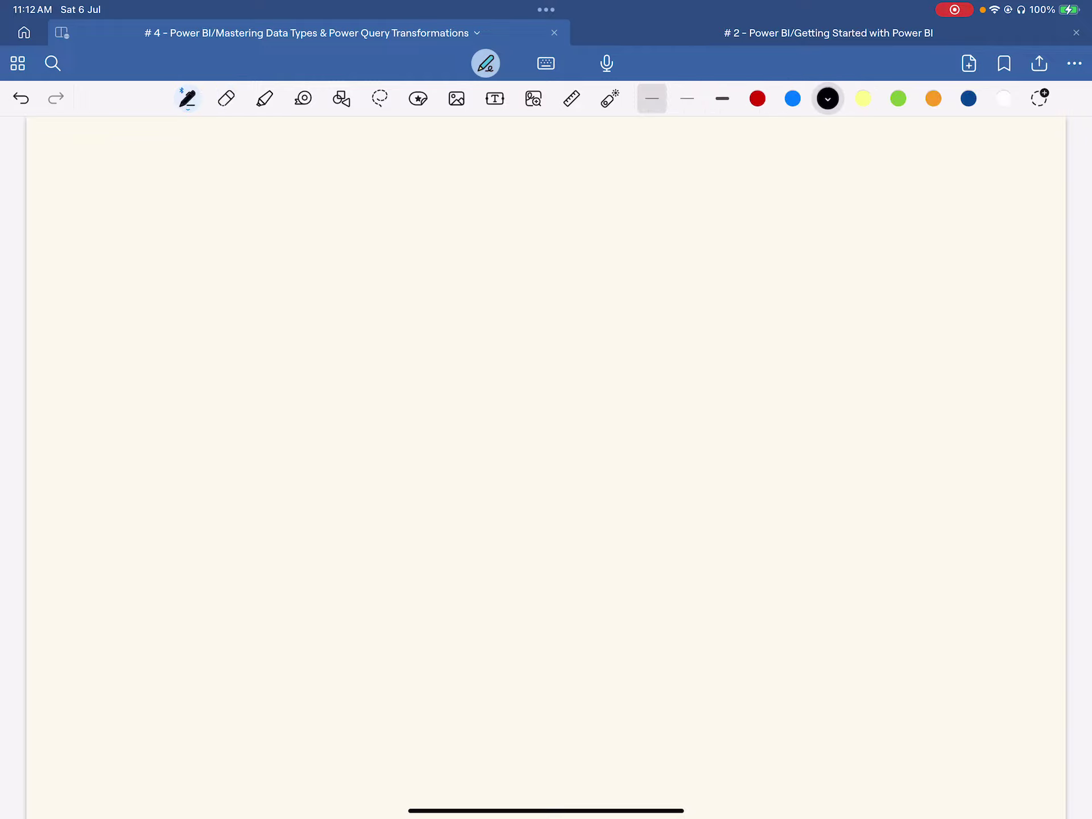
mouse_move(147, 191)
left_mouse_down()
mouse_move(441, 207)
mouse_move(239, 385)
mouse_move(149, 196)
mouse_move(224, 221)
left_mouse_up()
left_click(207, 202)
left_click_drag(223, 213, 224, 222)
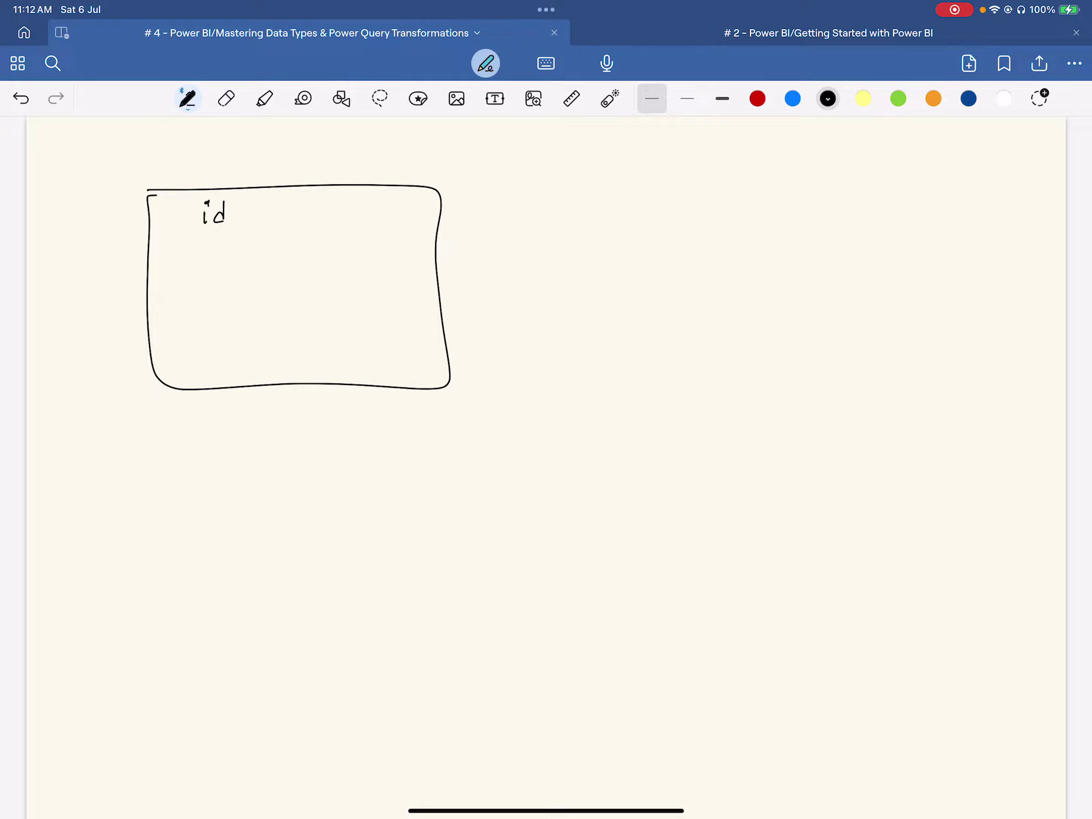
key("ctrl+z")
key("ctrl+z")
key("ctrl+z")
key("ctrl+z")
key("ctrl+z")
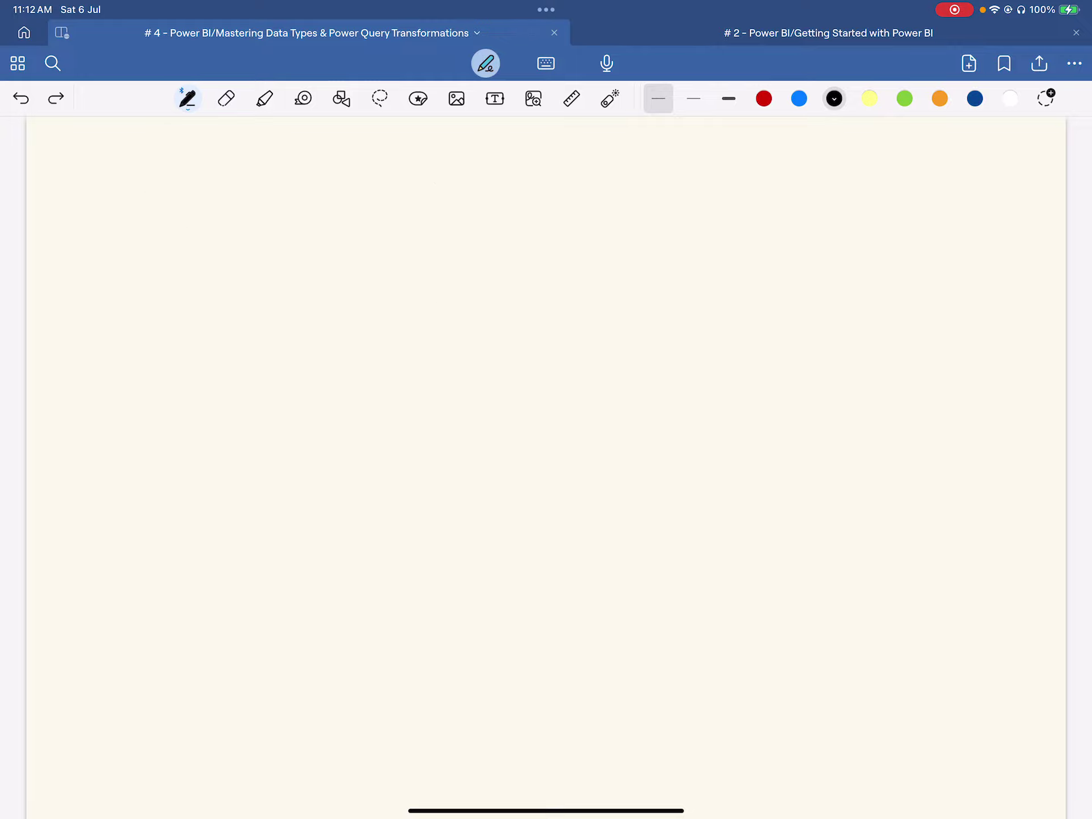
- Switch to the remote Power Query session and capture screenshots of the Store Details and Store Manager queries
left_click_drag(546, 811, 1070, 808)
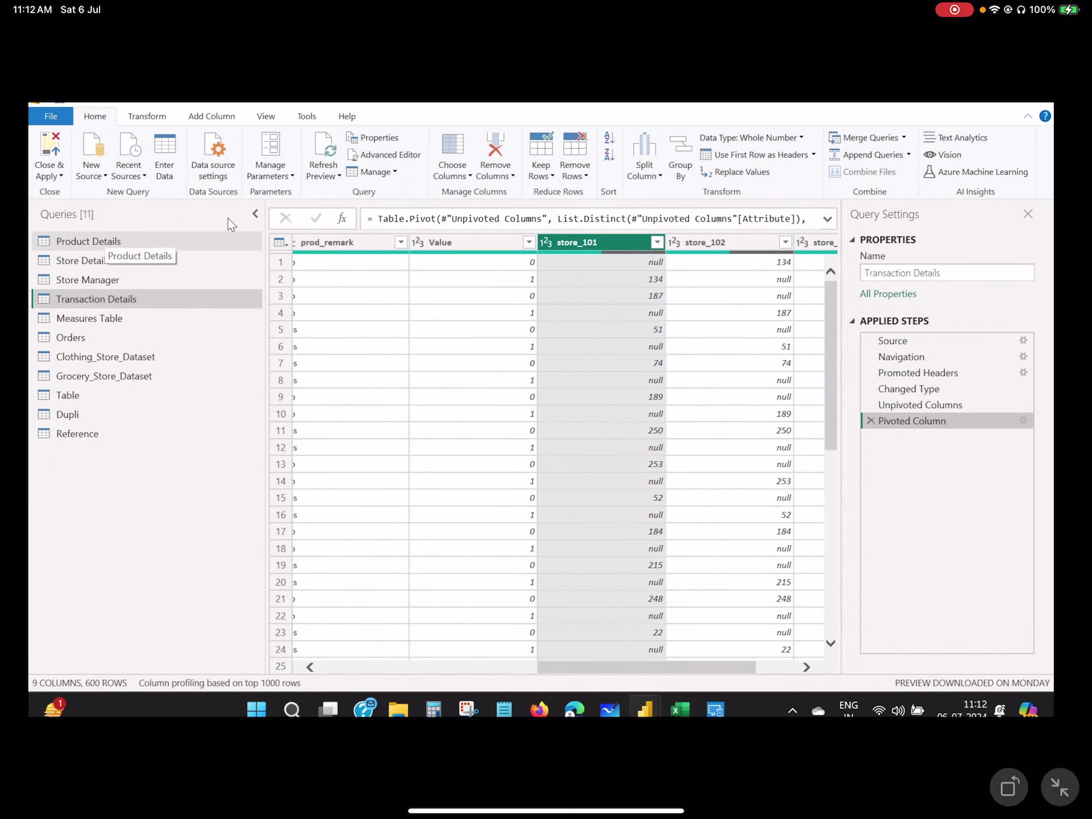
left_click(104, 256)
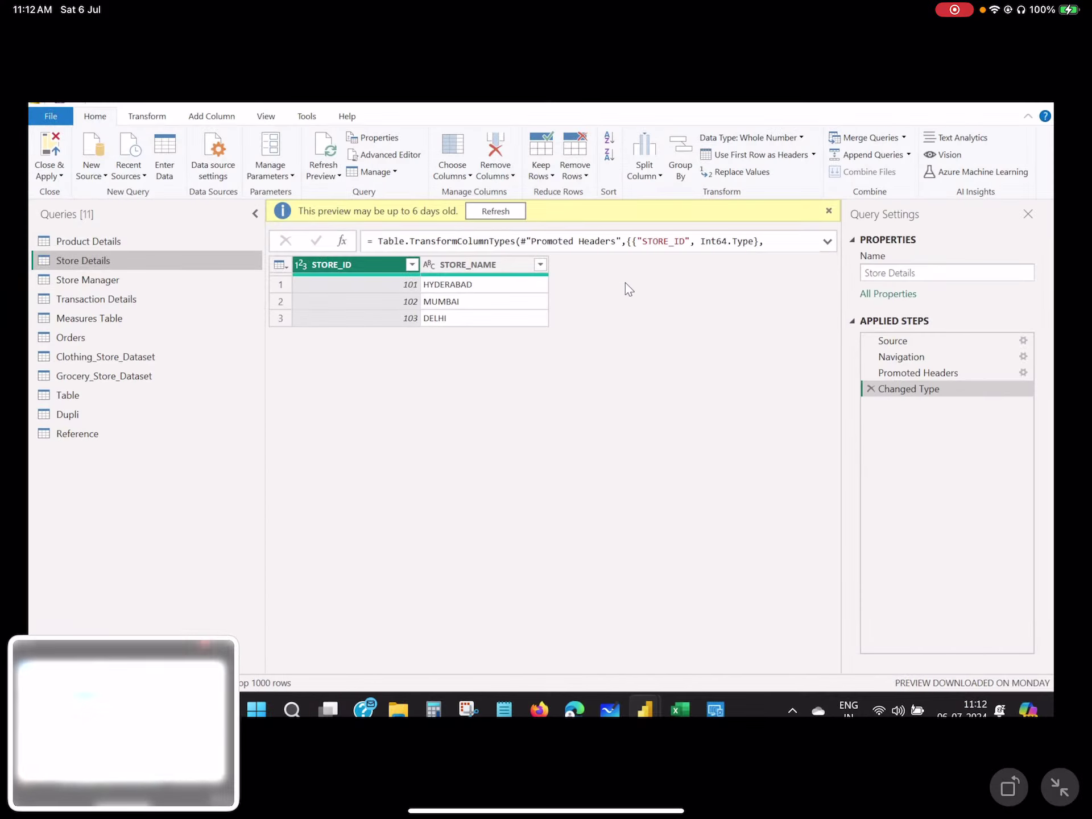
left_click(103, 285)
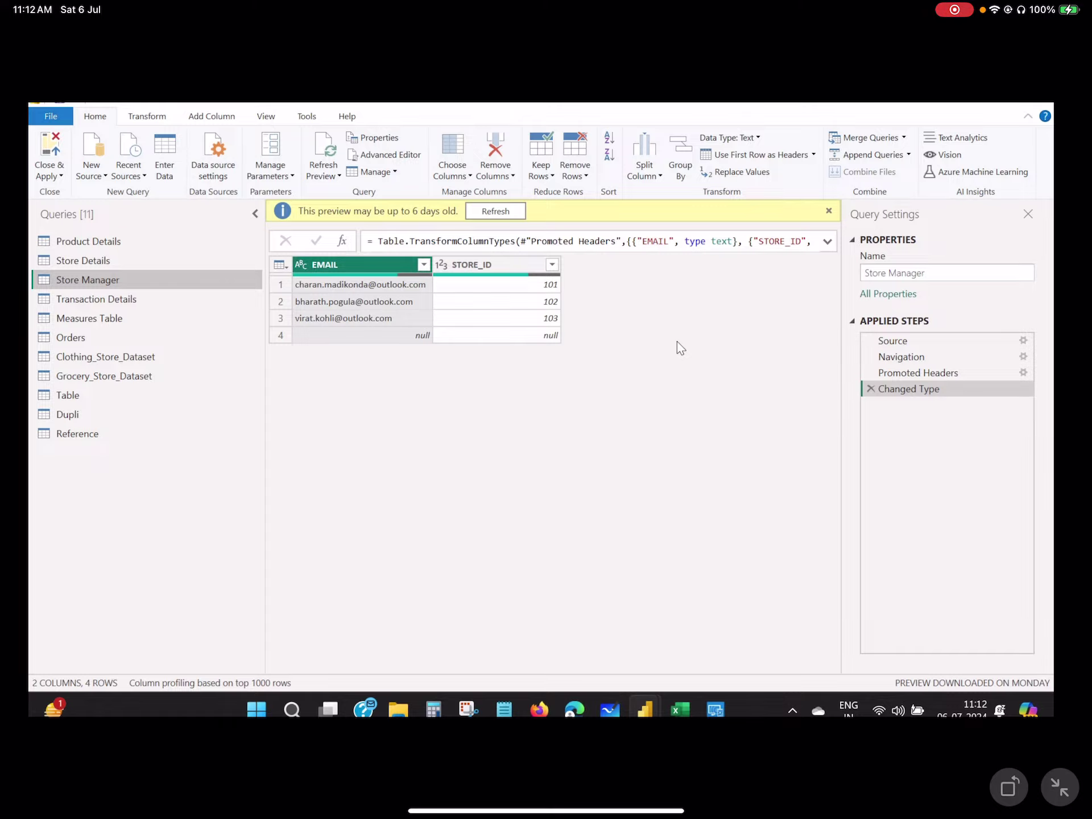
- Switch to Goodnotes, open Photos beside it, insert the two query screenshots on the blank page, and return the notebook to full screen
left_click_drag(569, 811, 740, 811)
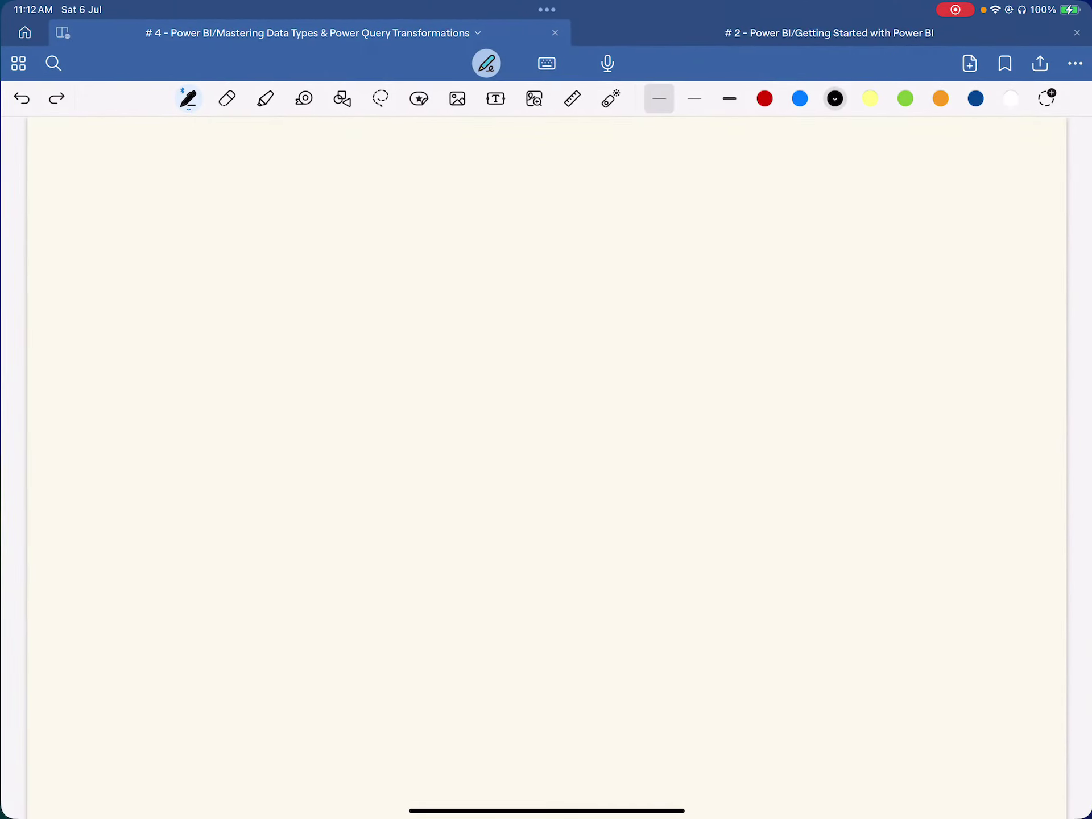
left_click_drag(546, 811, 939, 484)
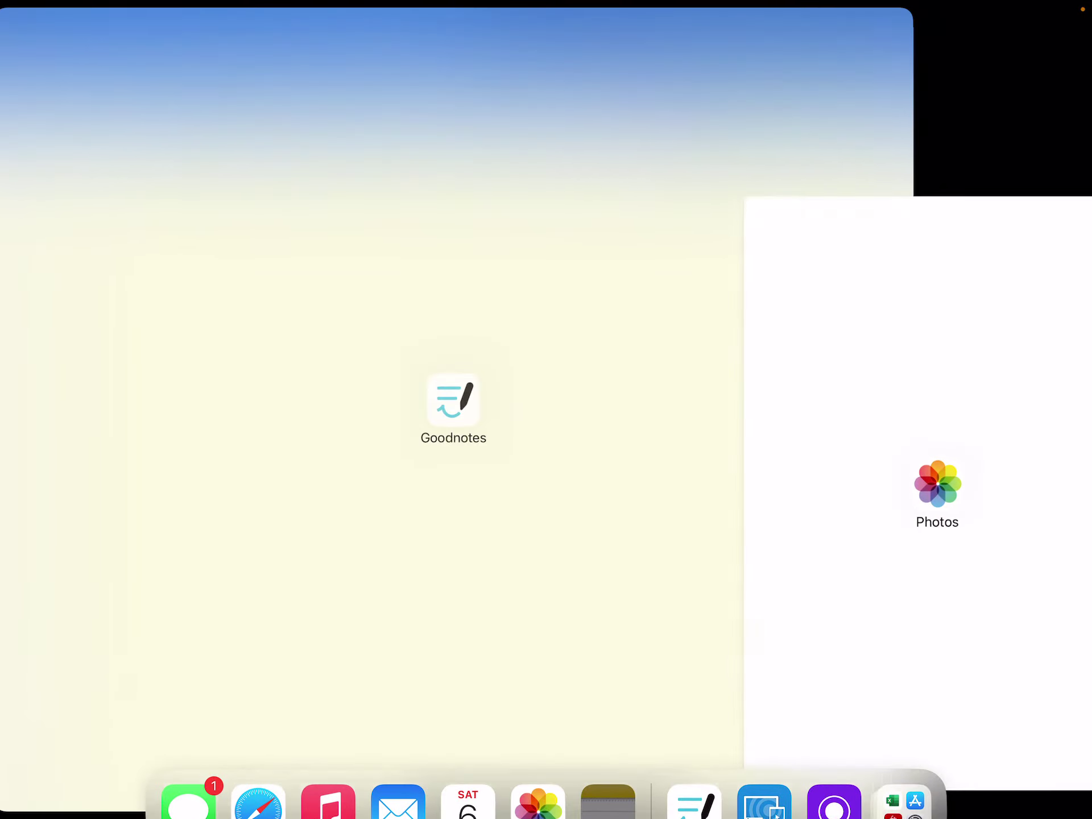
left_click(664, 203)
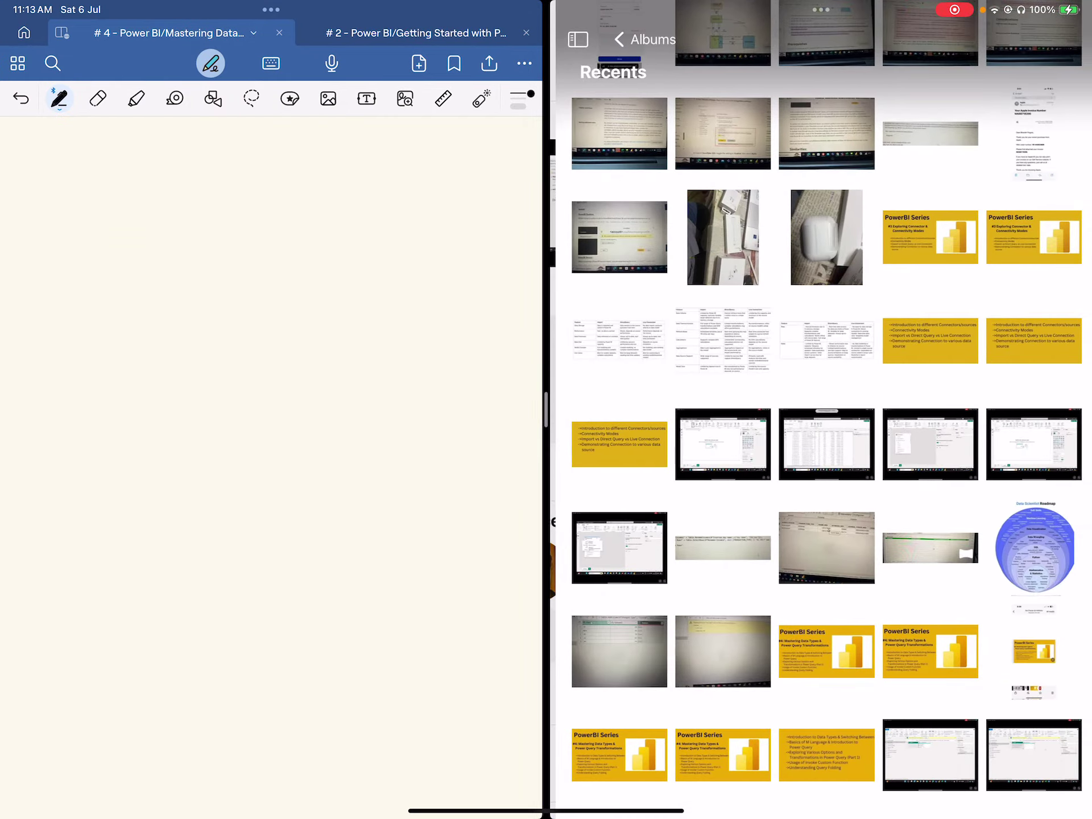
left_click_drag(924, 755, 165, 212)
left_click_drag(1028, 755, 279, 501)
left_click_drag(655, 410, 1087, 410)
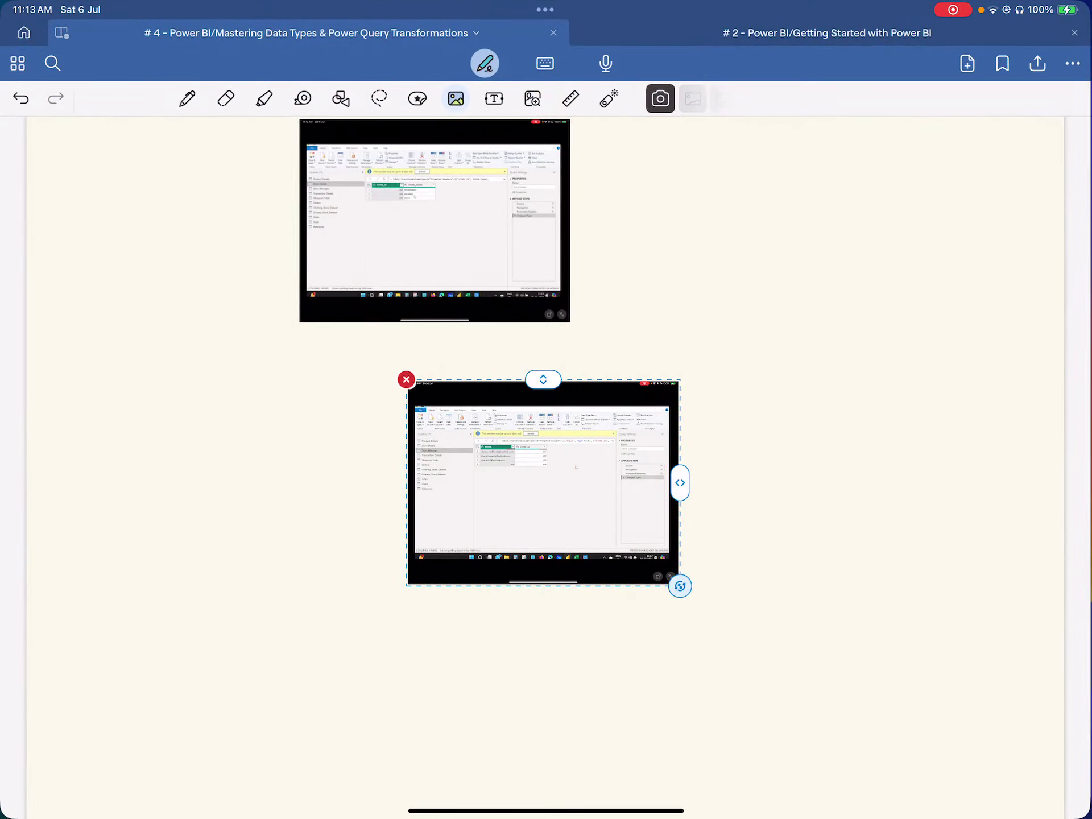
- Arrange the two screenshots side by side, with Store Details on the left and Store Manager on the right
left_click_drag(542, 482, 821, 251)
scroll(546, 455, "right", 3)
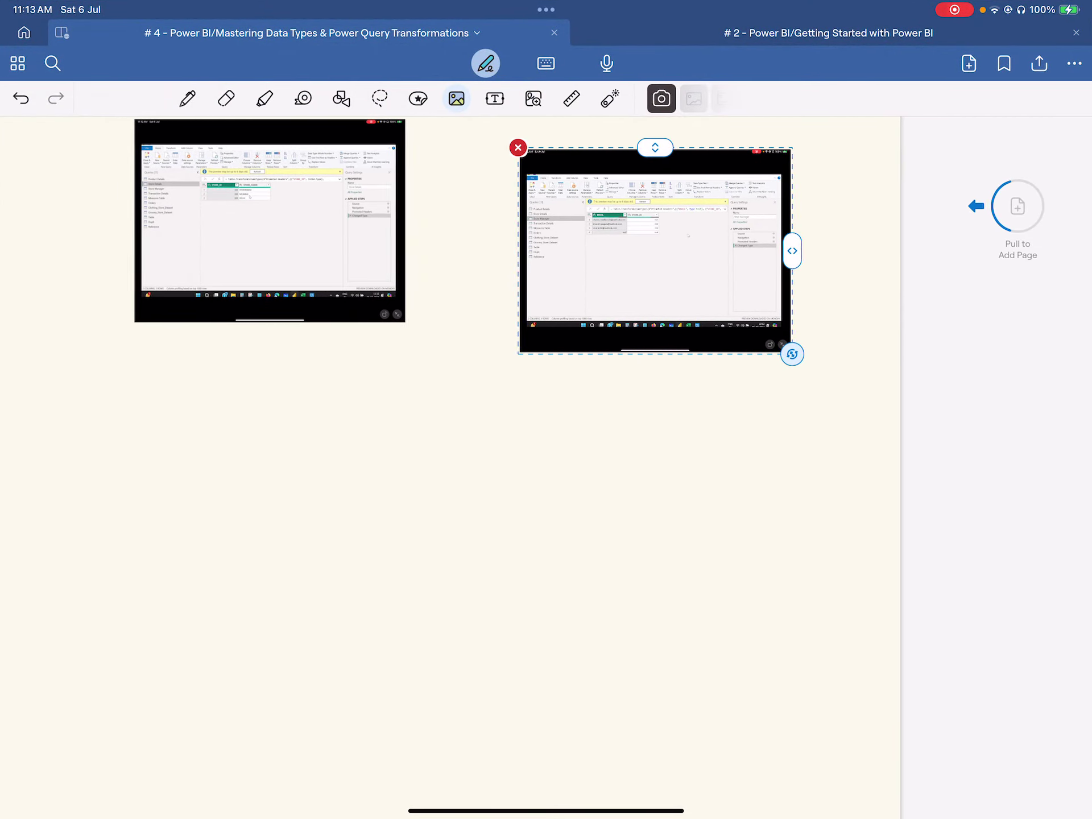
left_click(435, 221)
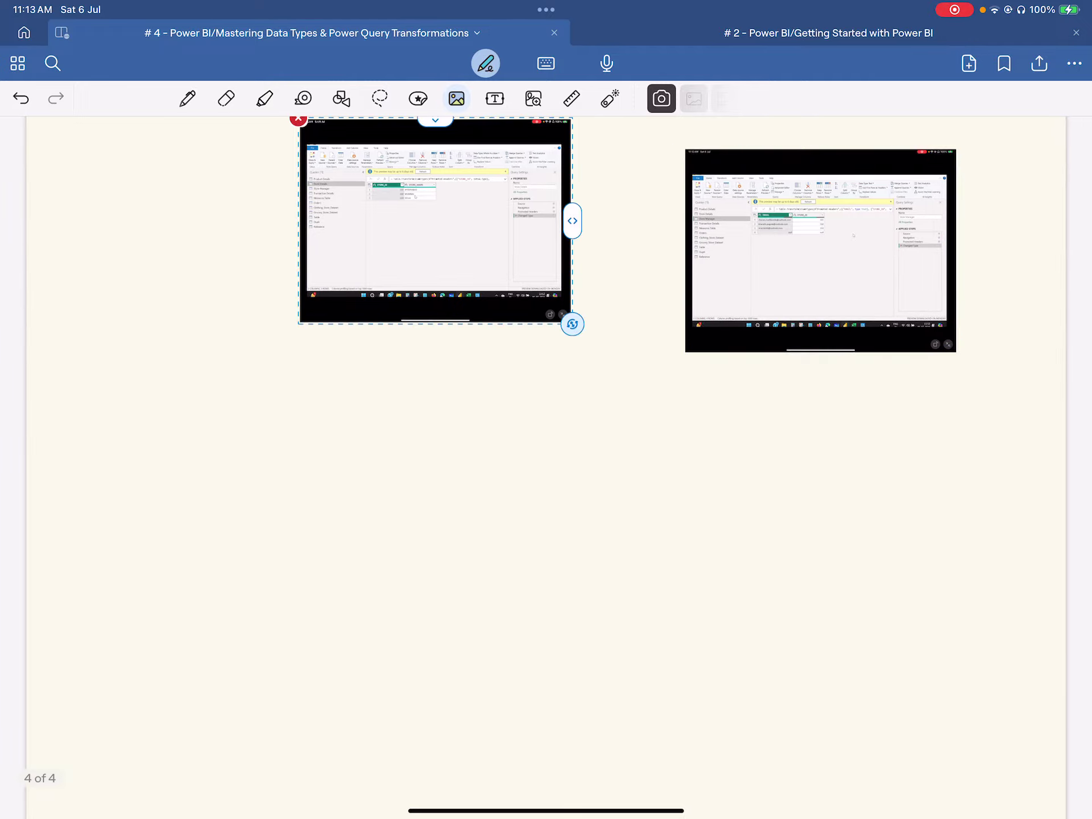
left_click_drag(435, 221, 243, 251)
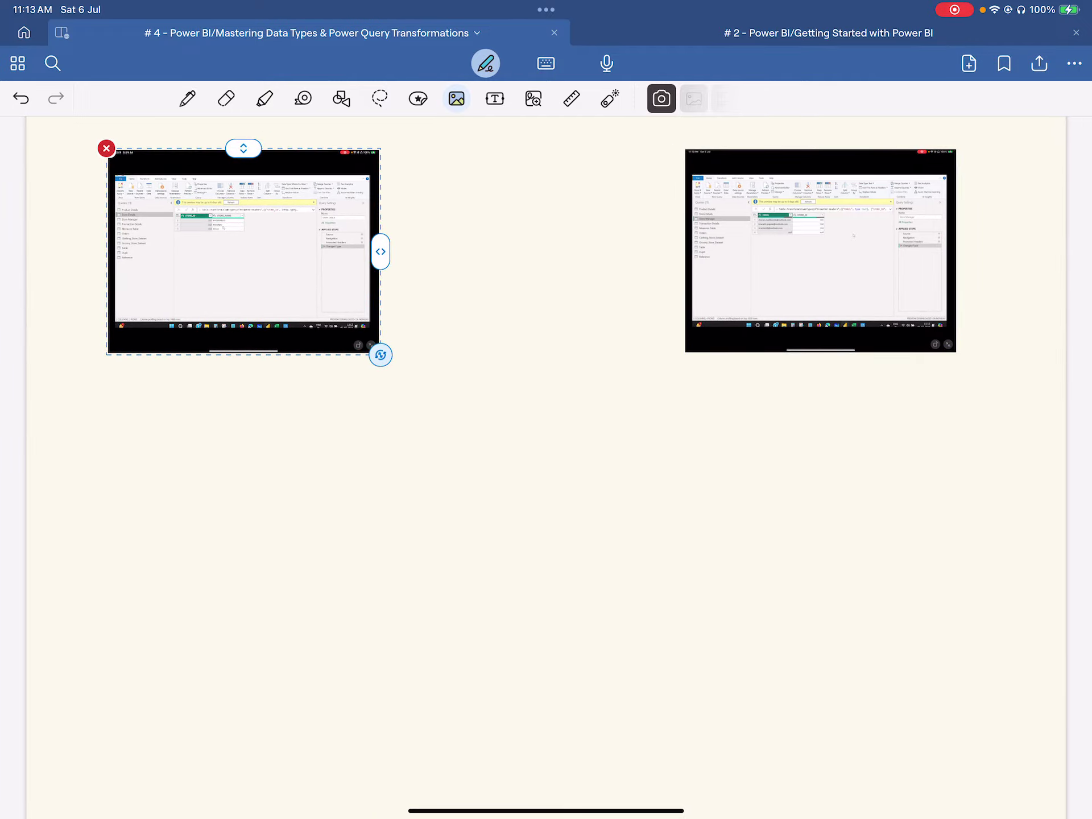
left_click(529, 433)
- Move the Store Manager screenshot closer to the Store Details screenshot, leaving a narrow gap between them
scroll(546, 455, "right", 3)
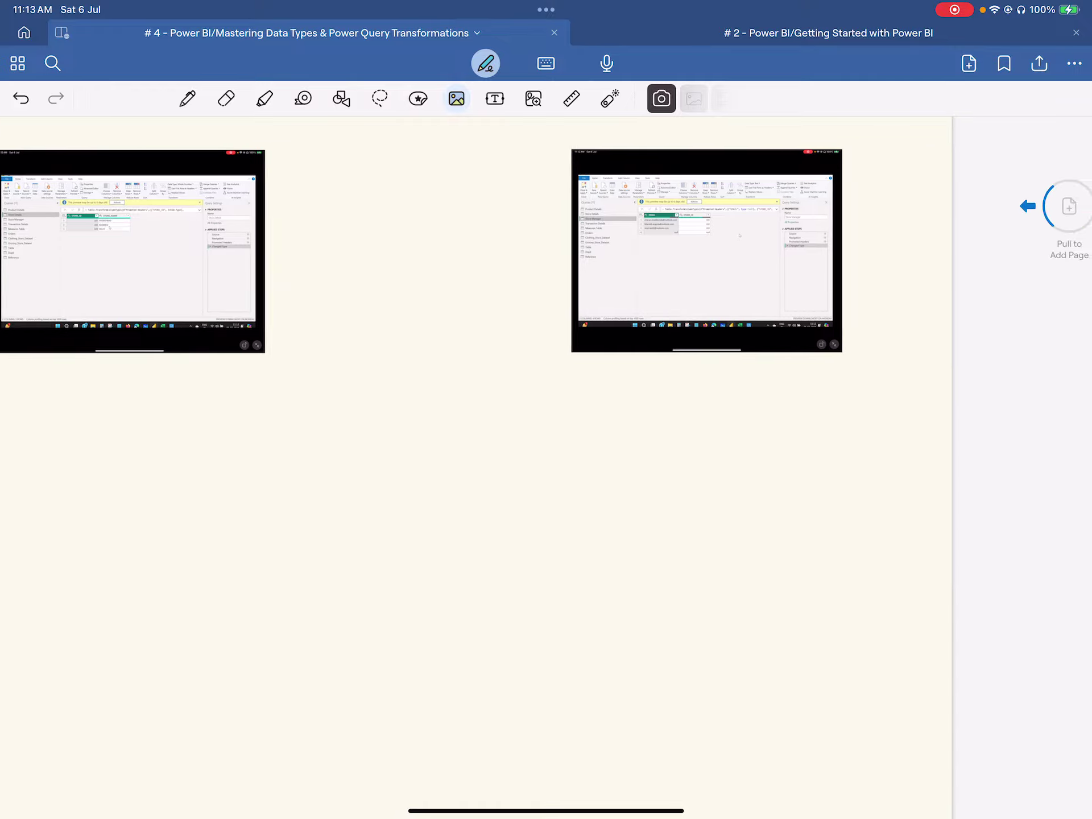
left_click(821, 251)
left_click_drag(821, 251, 642, 247)
scroll(325, 229, "up", 5)
scroll(393, 302, "up", 3)
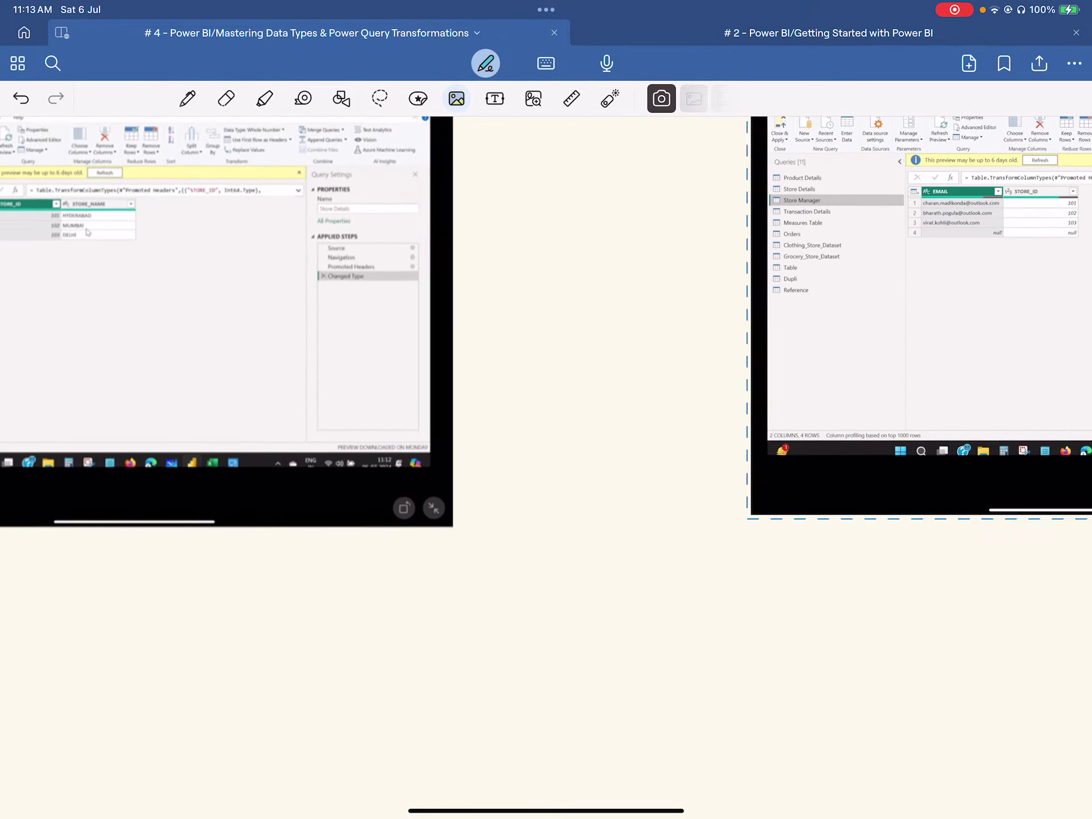
scroll(392, 301, "up", 3)
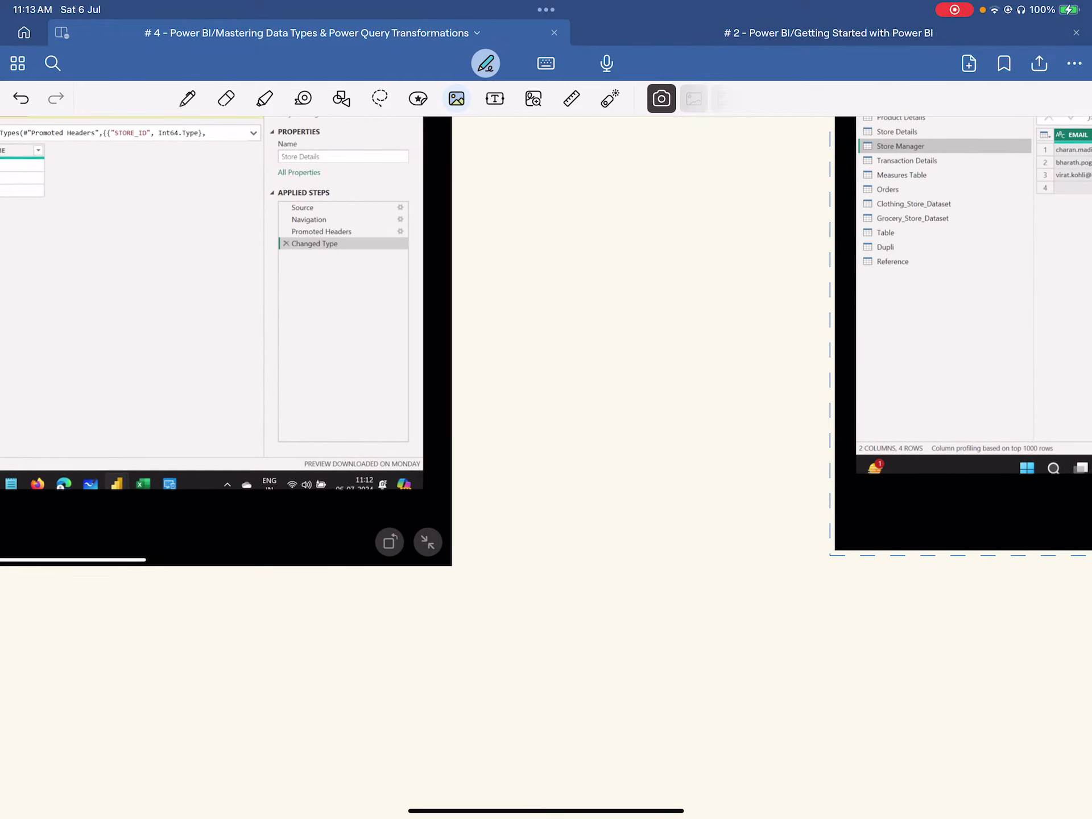
left_click(962, 341)
left_click(655, 364)
left_click(962, 341)
left_click_drag(962, 342, 647, 341)
scroll(546, 398, "up", 3)
scroll(546, 399, "left", 1)
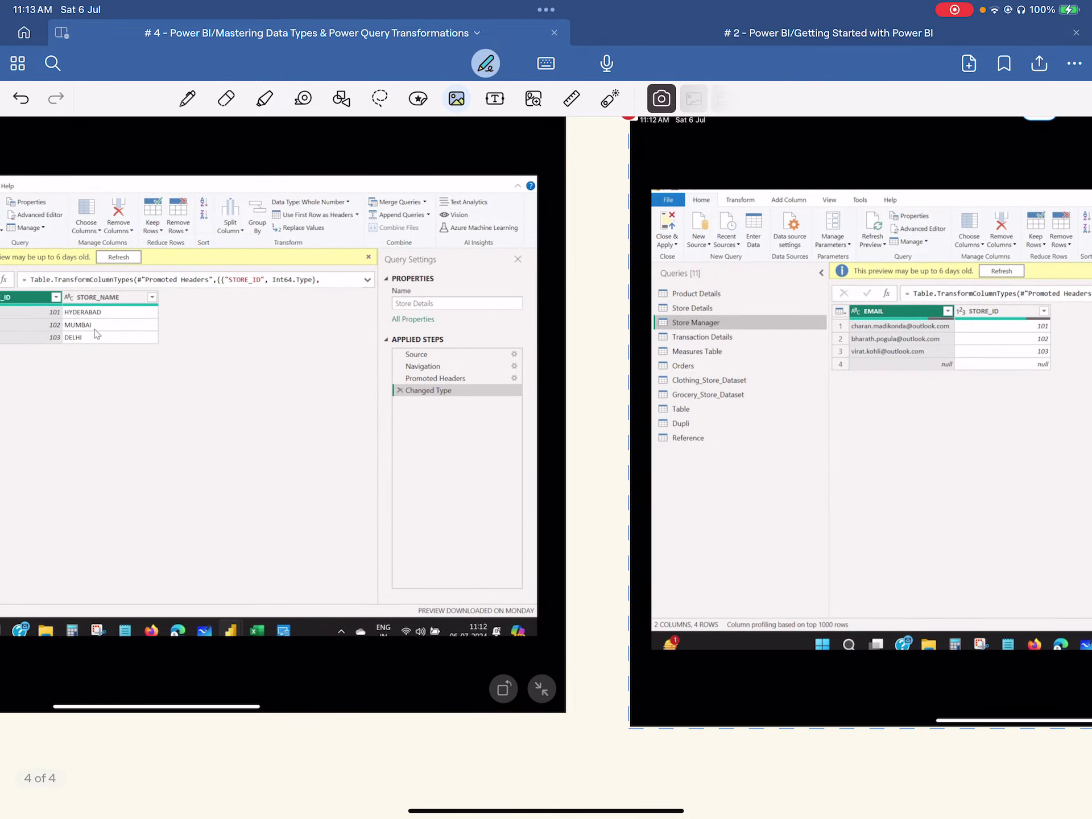
scroll(546, 449, "left", 1)
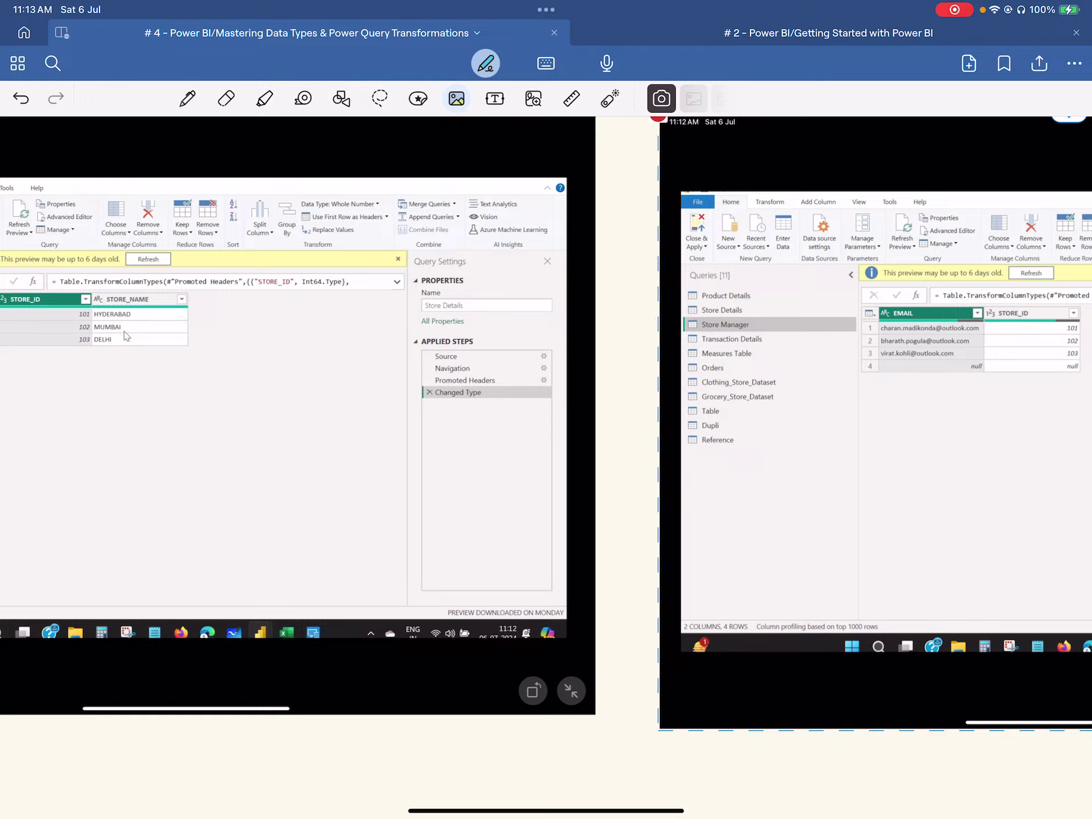
- Tick both STORE_ID columns in black, the STORE_NAME column in green, and the EMAIL column in orange
left_click(187, 99)
left_click_drag(53, 360, 88, 344)
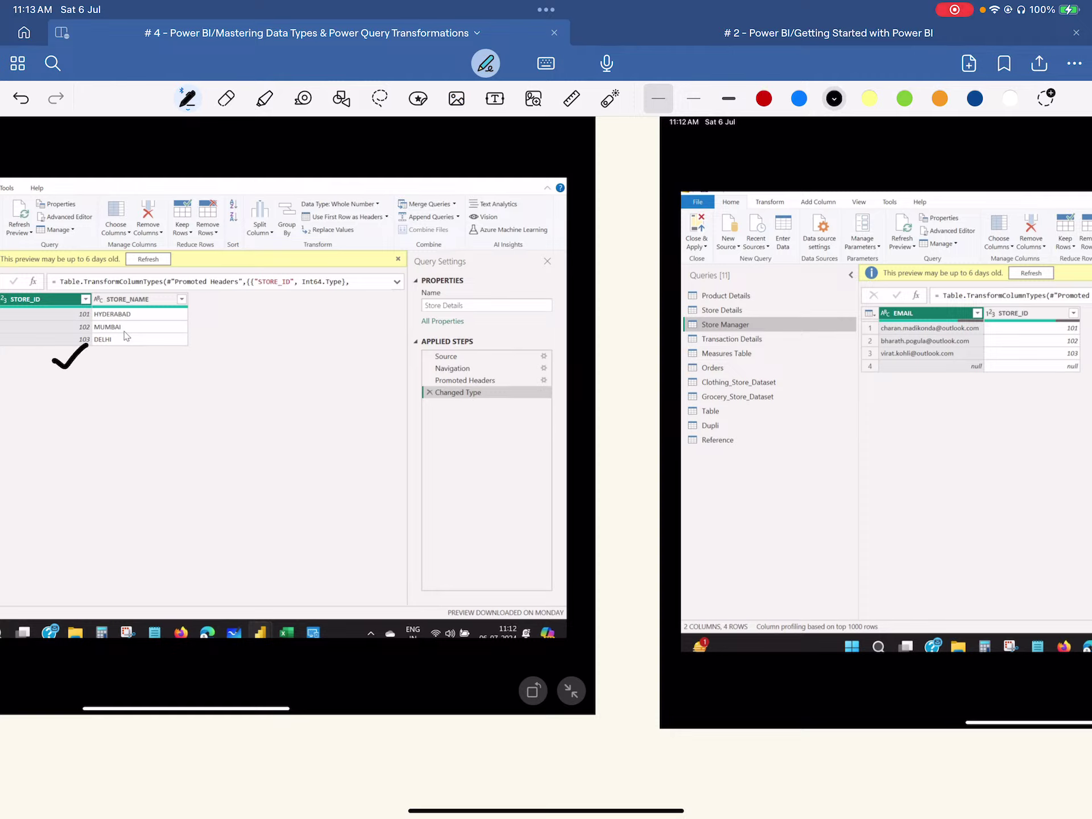
mouse_move(1012, 380)
left_mouse_down()
mouse_move(1019, 388)
mouse_move(1045, 369)
left_mouse_up()
left_click(904, 98)
left_click_drag(157, 299, 206, 273)
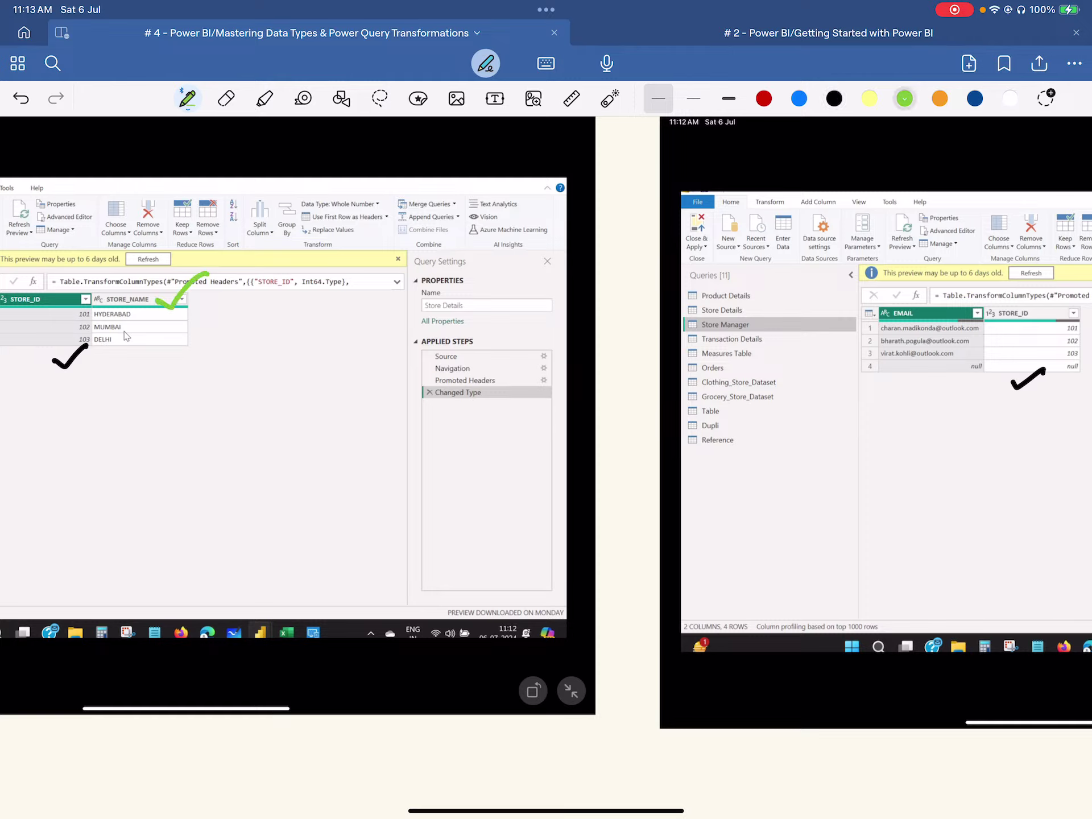
left_click(940, 99)
mouse_move(929, 310)
left_mouse_down()
mouse_move(941, 321)
mouse_move(994, 290)
left_mouse_up()
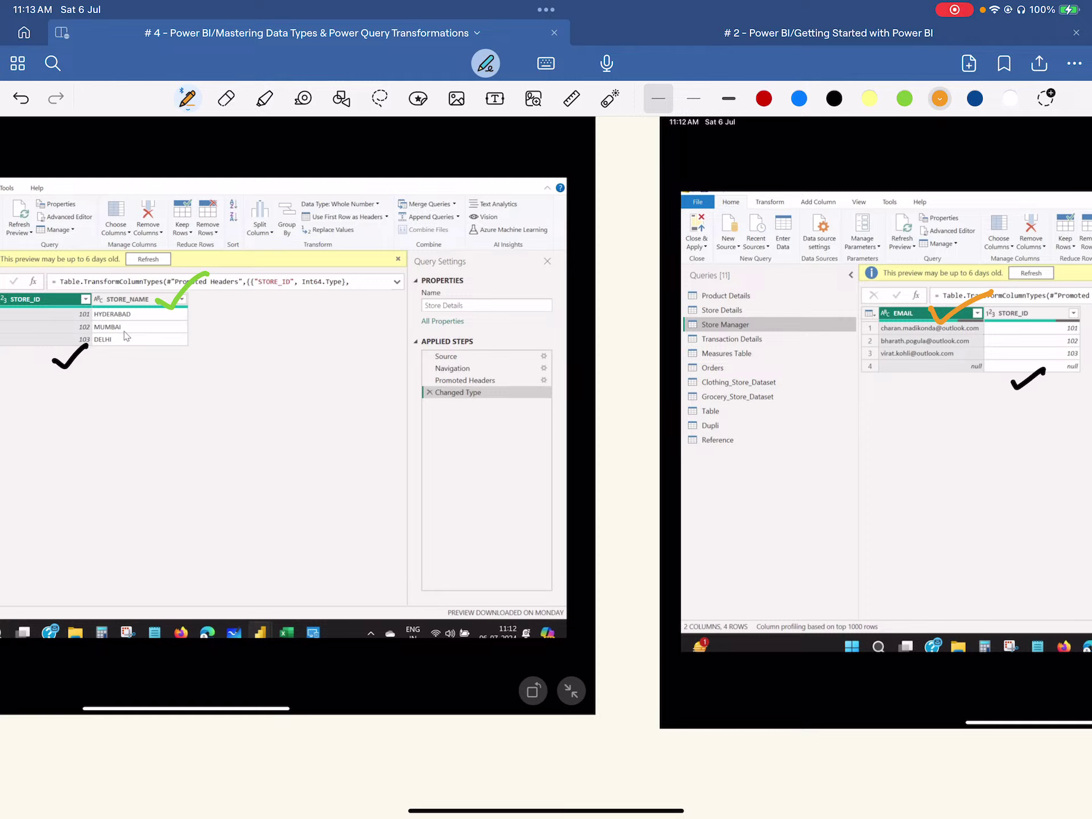
- Handwrite a black "st-id" header below the Store Details table, with a line under it and a vertical column divider
left_click(835, 99)
mouse_move(146, 435)
left_mouse_down()
mouse_move(137, 460)
mouse_move(153, 459)
left_mouse_up()
left_click_drag(147, 445, 199, 456)
left_click(180, 428)
left_click_drag(103, 472, 392, 456)
left_click_drag(231, 411, 229, 562)
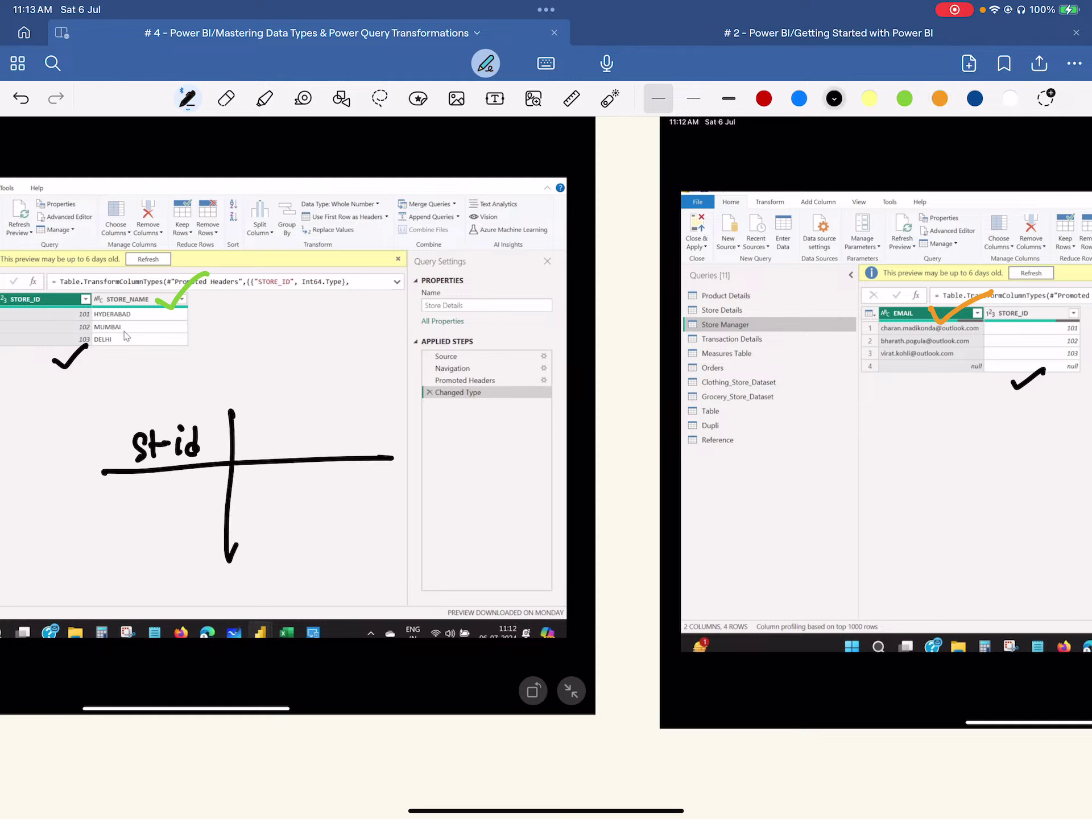
- Add handwritten store name and email headers to the sketched table, extend its header line, and frame the whole table
mouse_move(265, 421)
left_mouse_down()
mouse_move(252, 445)
mouse_move(340, 421)
mouse_move(349, 441)
left_mouse_up()
left_click(286, 431)
left_click_drag(361, 406, 366, 535)
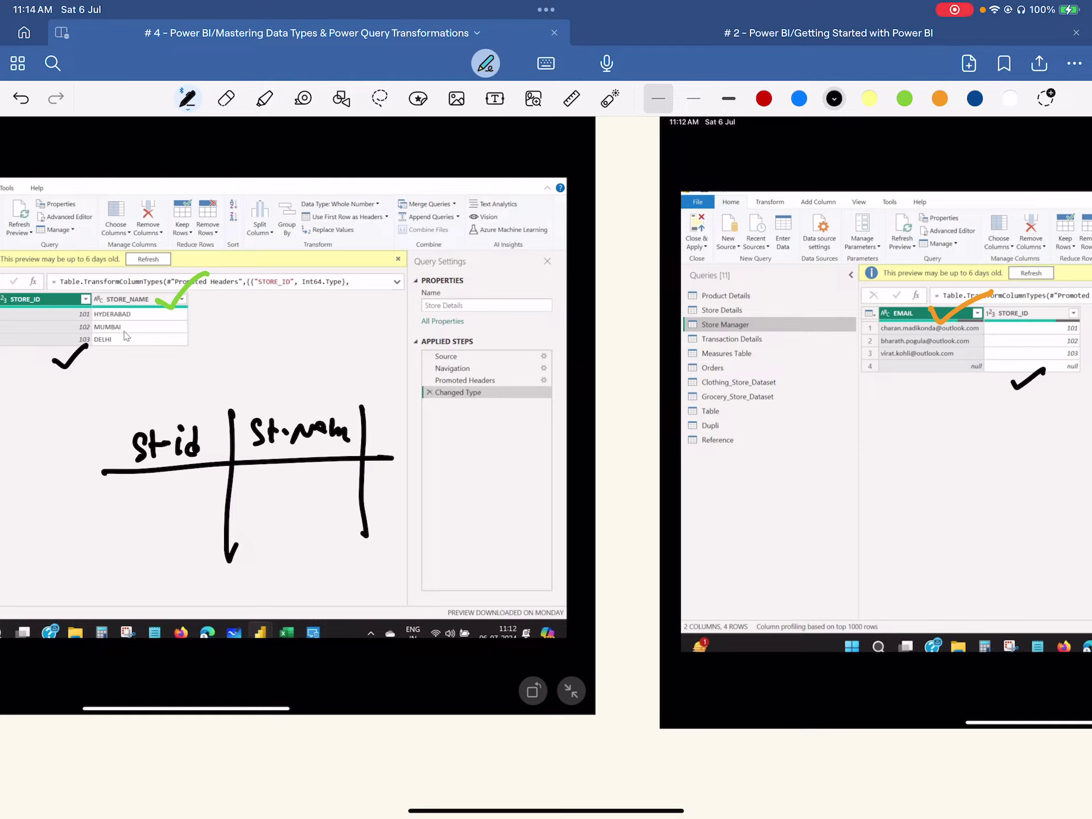
mouse_move(383, 427)
left_mouse_down()
mouse_move(450, 433)
mouse_move(453, 413)
left_mouse_up()
left_click_drag(459, 406, 461, 429)
left_click_drag(374, 459, 509, 454)
mouse_move(71, 413)
left_mouse_down()
mouse_move(401, 376)
mouse_move(316, 589)
mouse_move(72, 412)
left_mouse_up()
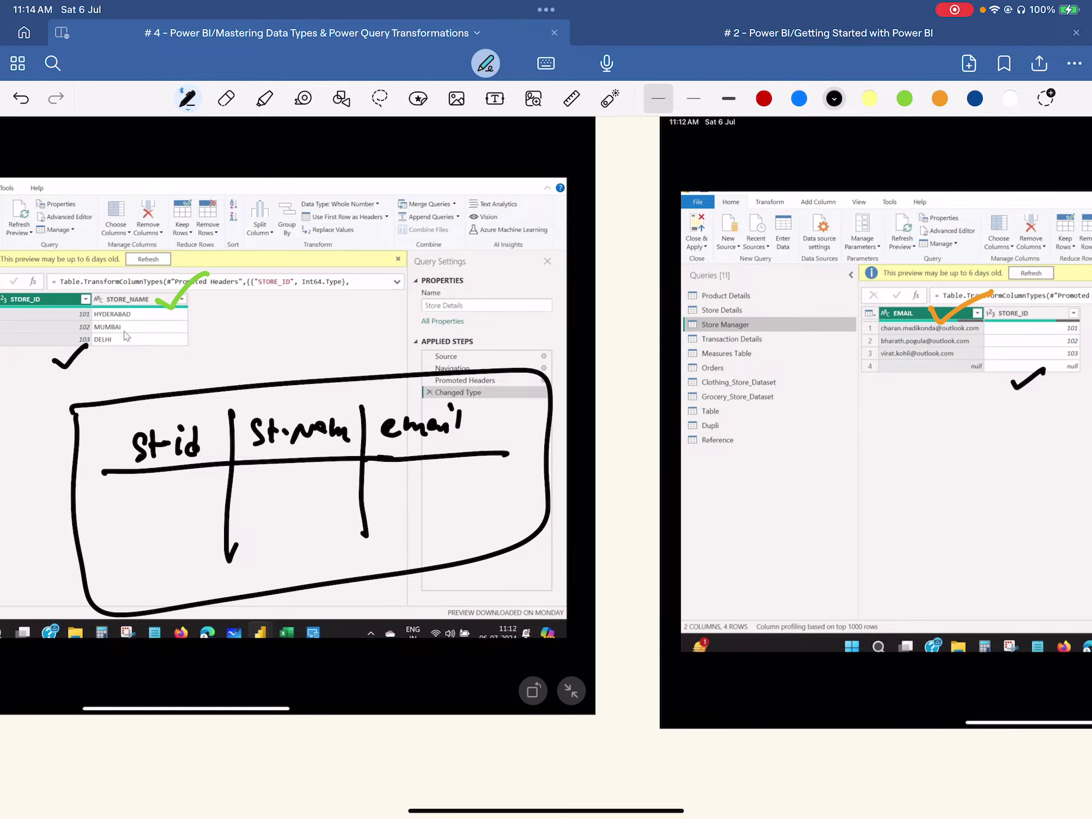
scroll(546, 432, "up", 2)
left_click(226, 98)
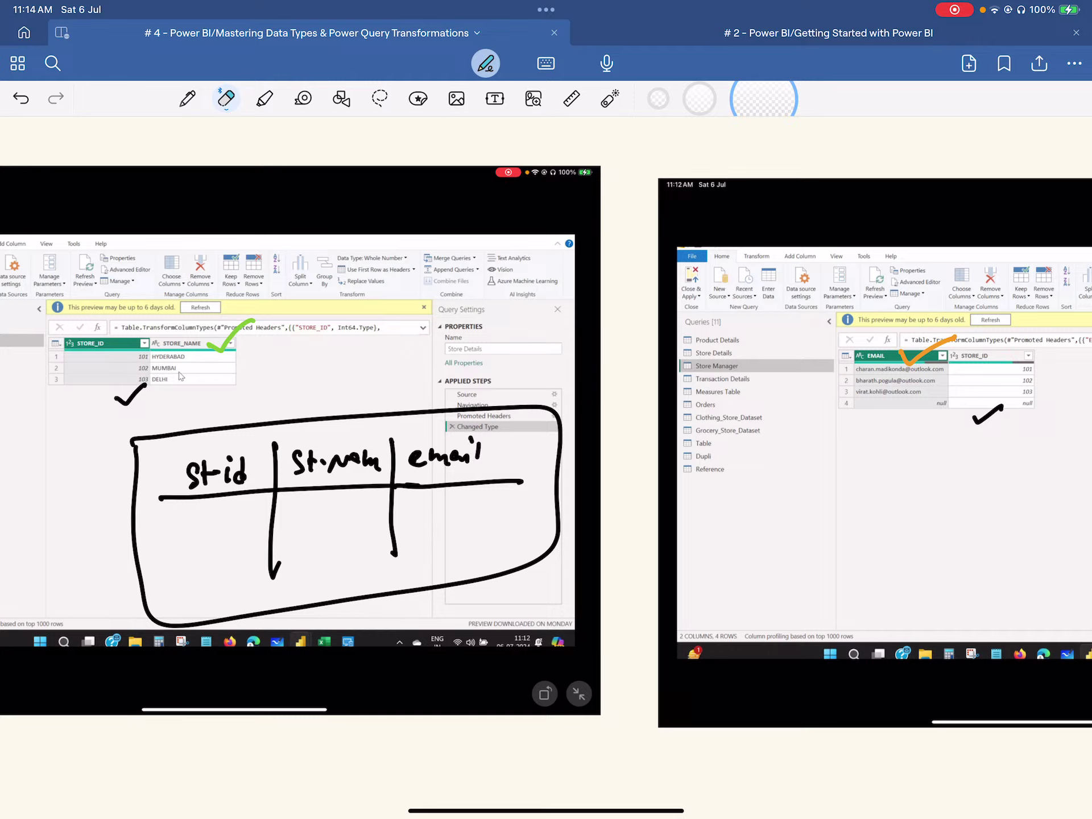
mouse_move(225, 350)
left_mouse_down()
mouse_move(251, 383)
mouse_move(239, 462)
left_mouse_up()
key("ctrl+z")
mouse_move(355, 399)
left_mouse_down()
mouse_move(222, 405)
mouse_move(132, 443)
left_mouse_up()
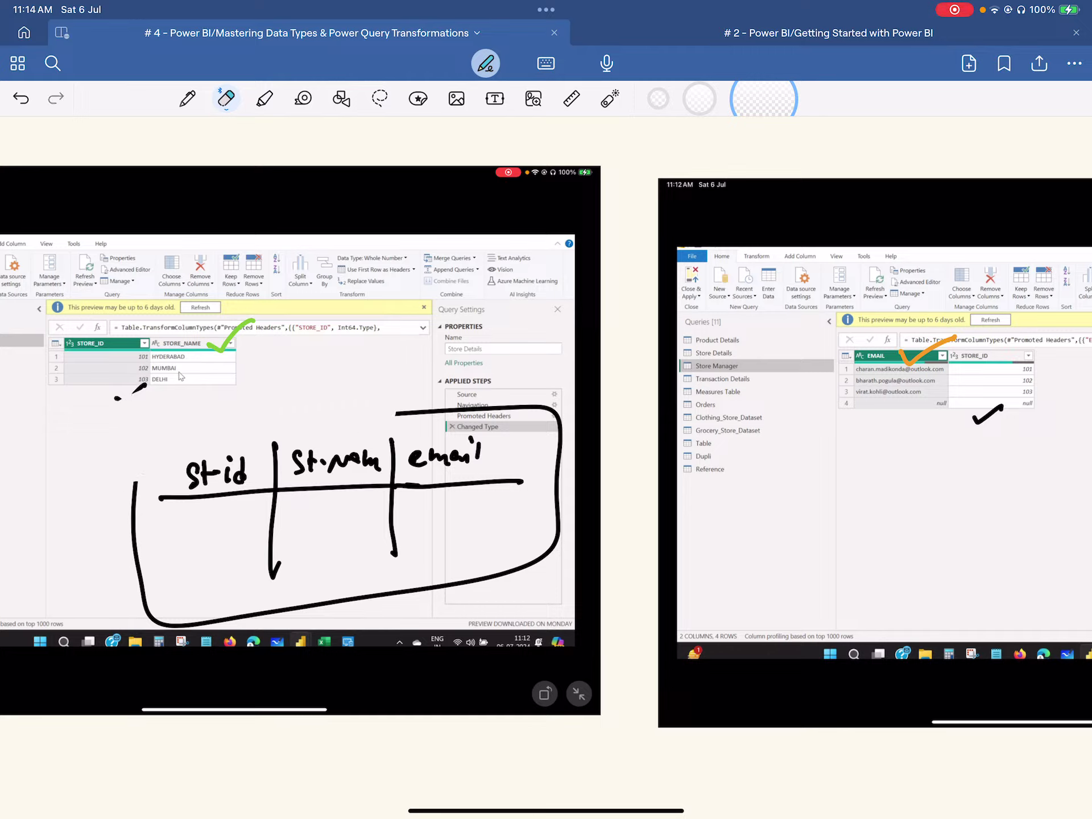
key("ctrl+z")
left_click(187, 99)
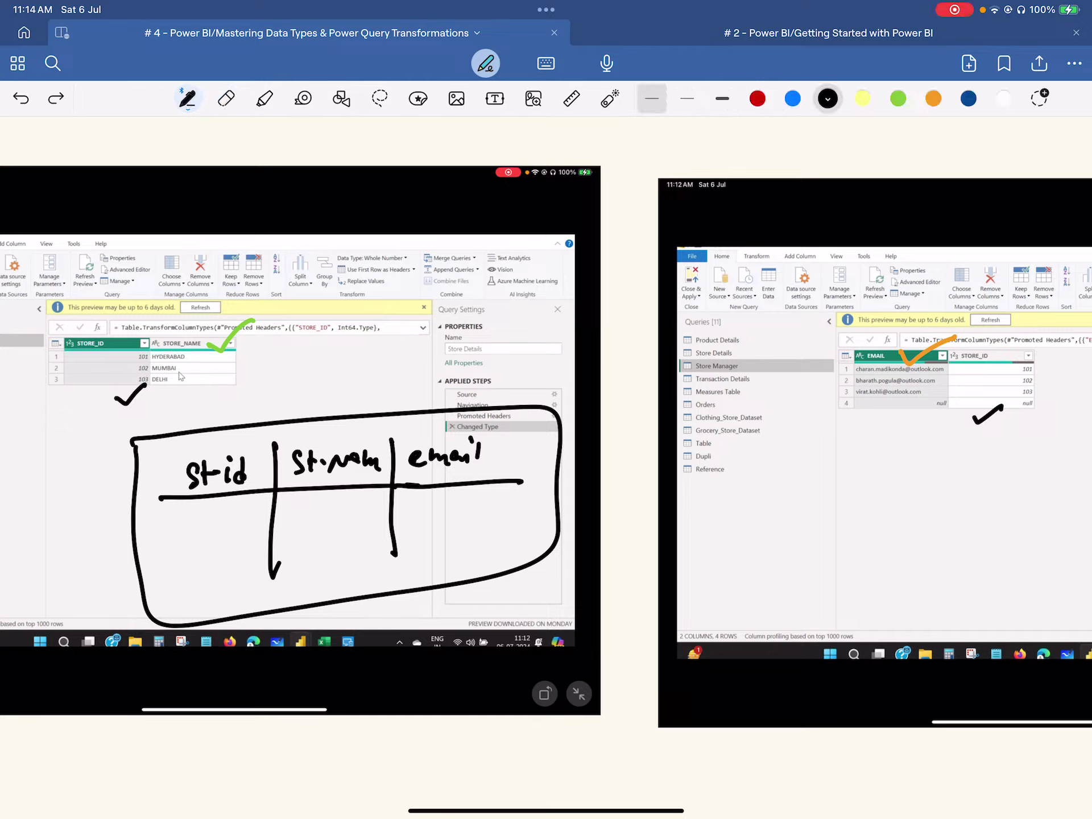
- Circle the sketched store columns, the sketched email column and Store Manager's STORE_ID column in green, with an arrow from the store columns to the Store Details table
left_click(898, 98)
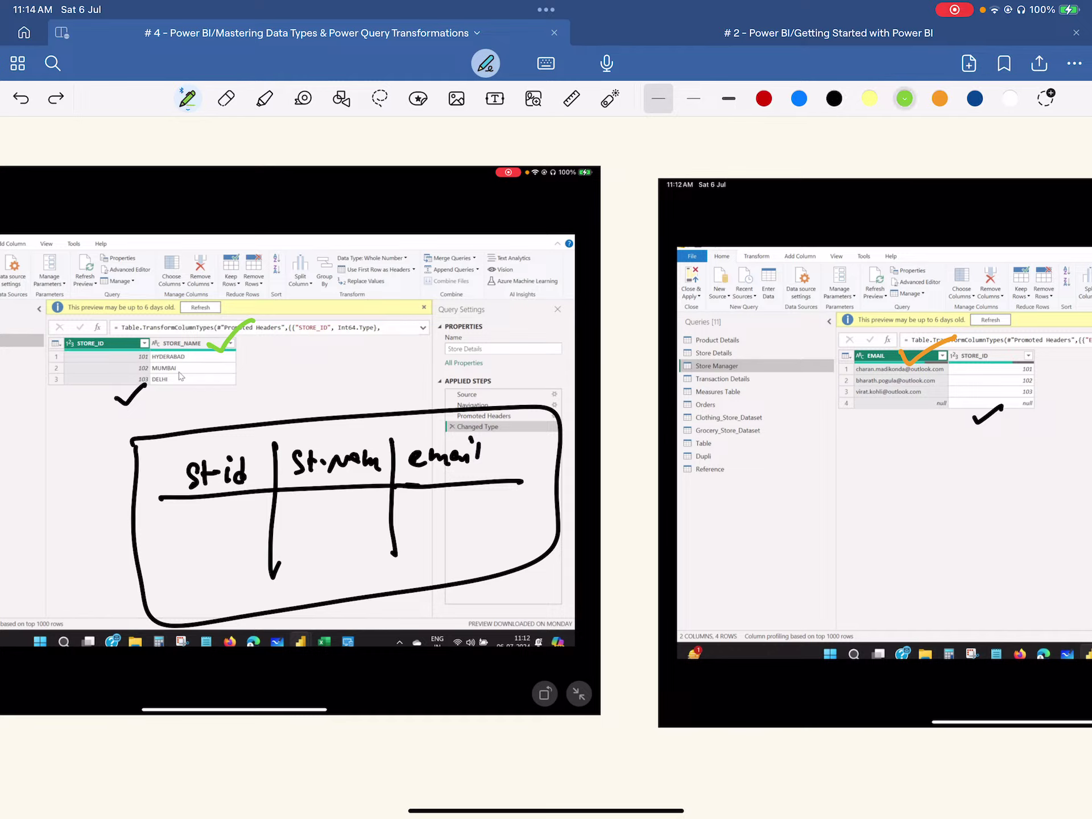
mouse_move(313, 388)
left_mouse_down()
mouse_move(182, 422)
mouse_move(262, 621)
mouse_move(368, 418)
left_mouse_up()
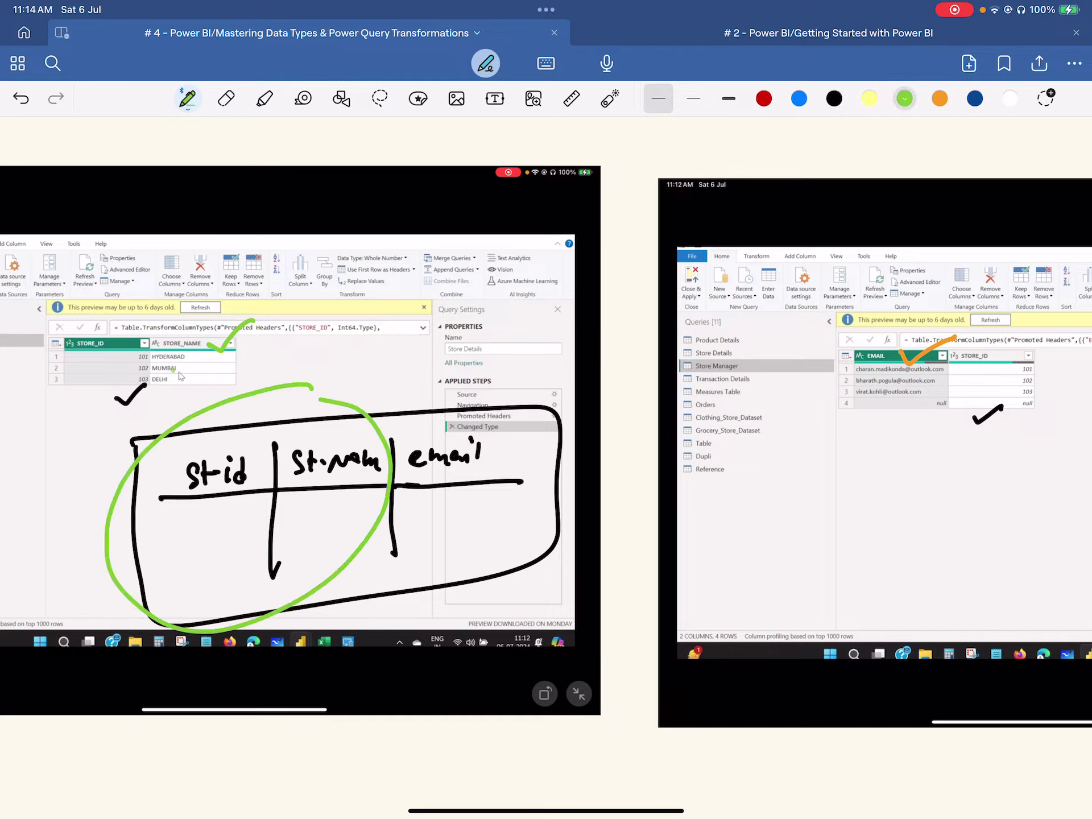
left_click_drag(198, 406, 173, 371)
mouse_move(171, 377)
left_mouse_down()
mouse_move(165, 361)
mouse_move(163, 375)
left_mouse_up()
left_click_drag(173, 378, 198, 377)
mouse_move(519, 418)
left_mouse_down()
mouse_move(380, 512)
mouse_move(555, 441)
left_mouse_up()
mouse_move(1036, 348)
left_mouse_down()
mouse_move(962, 345)
mouse_move(1048, 374)
mouse_move(1040, 356)
left_mouse_up()
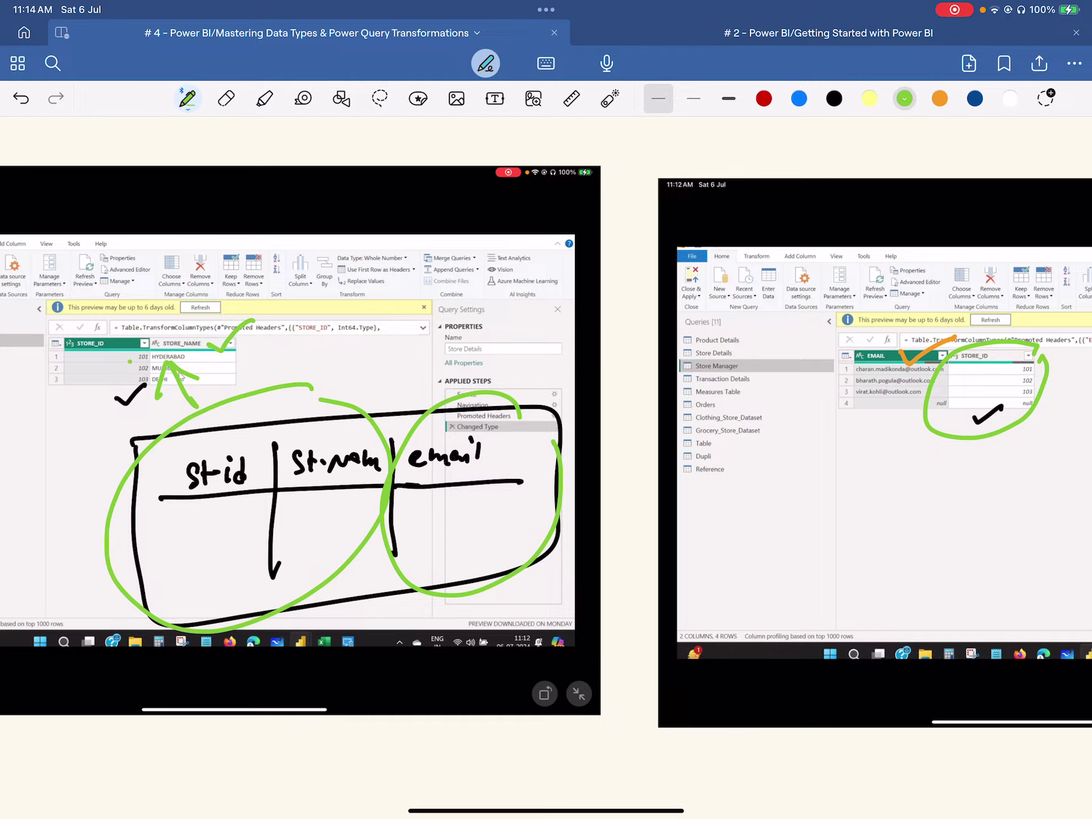
- Mark store ID 101 in Store Details with a green line and point an orange arrow at 101 in Store Manager
left_click_drag(82, 359, 103, 362)
left_click(940, 98)
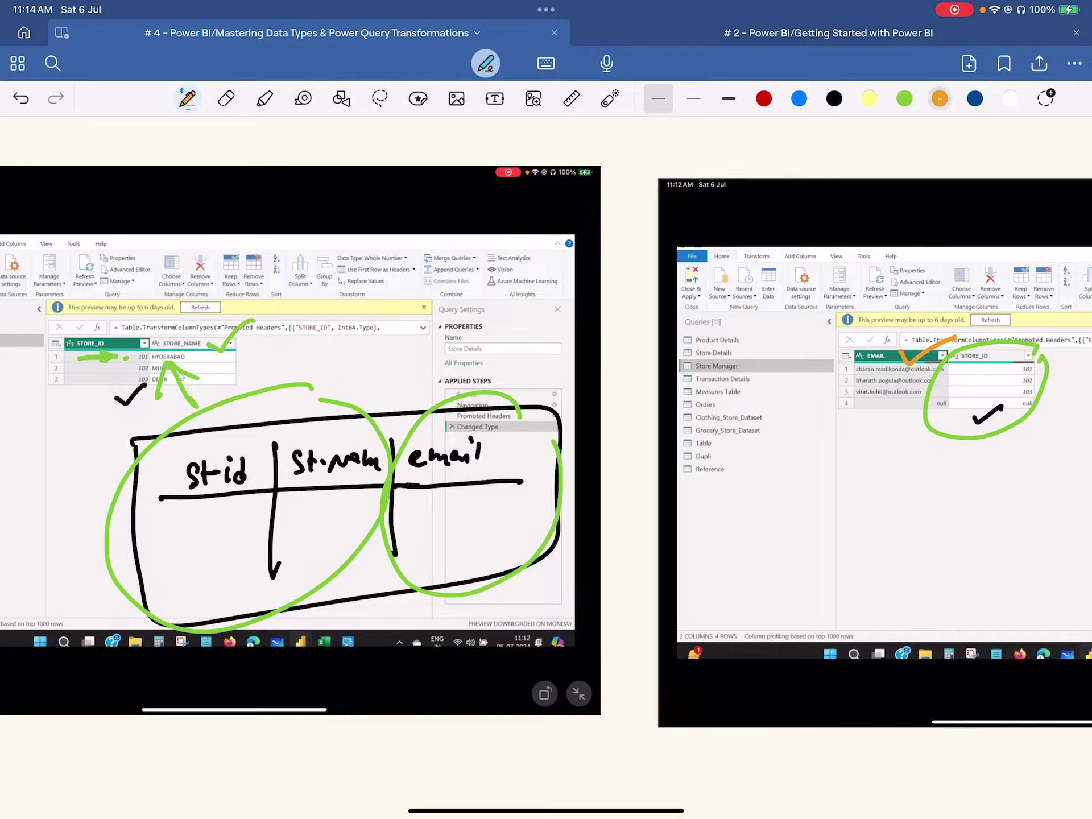
left_click_drag(980, 369, 1018, 368)
left_click_drag(1007, 359, 1010, 377)
- Draw an orange line beside the Store Manager table and an orange double-headed arrow beneath the sketched email header
scroll(797, 421, "up", 4)
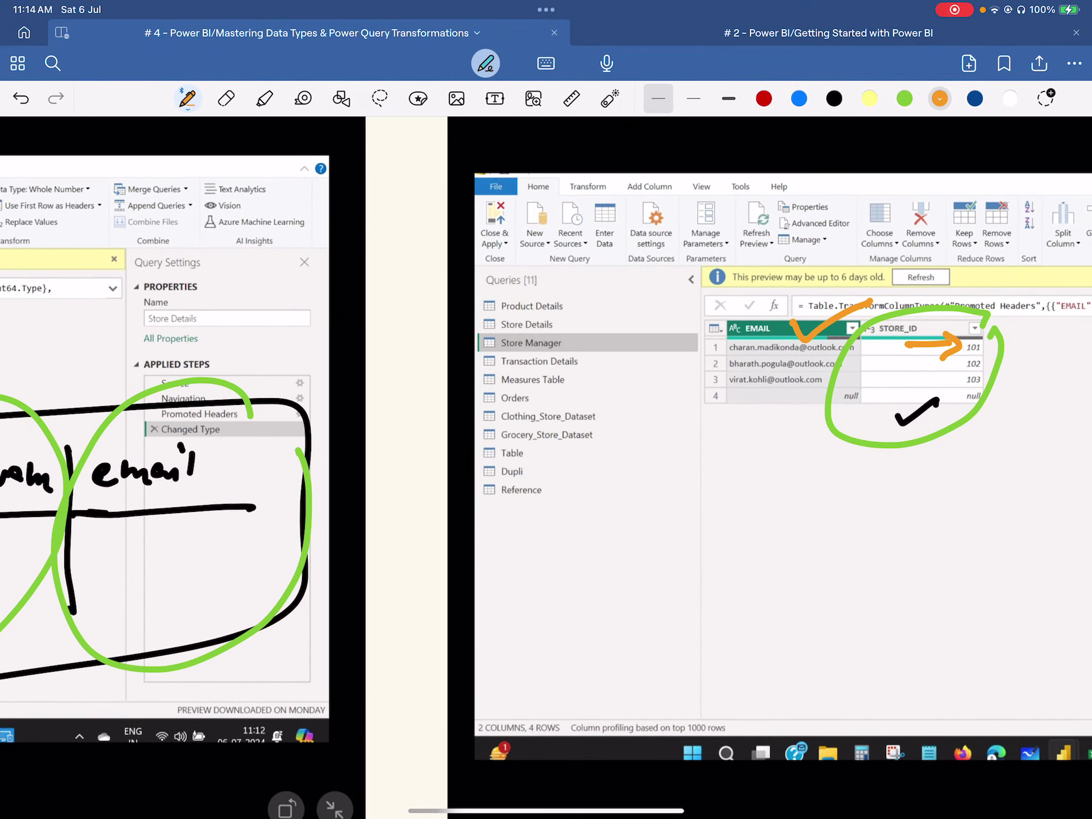
scroll(546, 466, "left", 3)
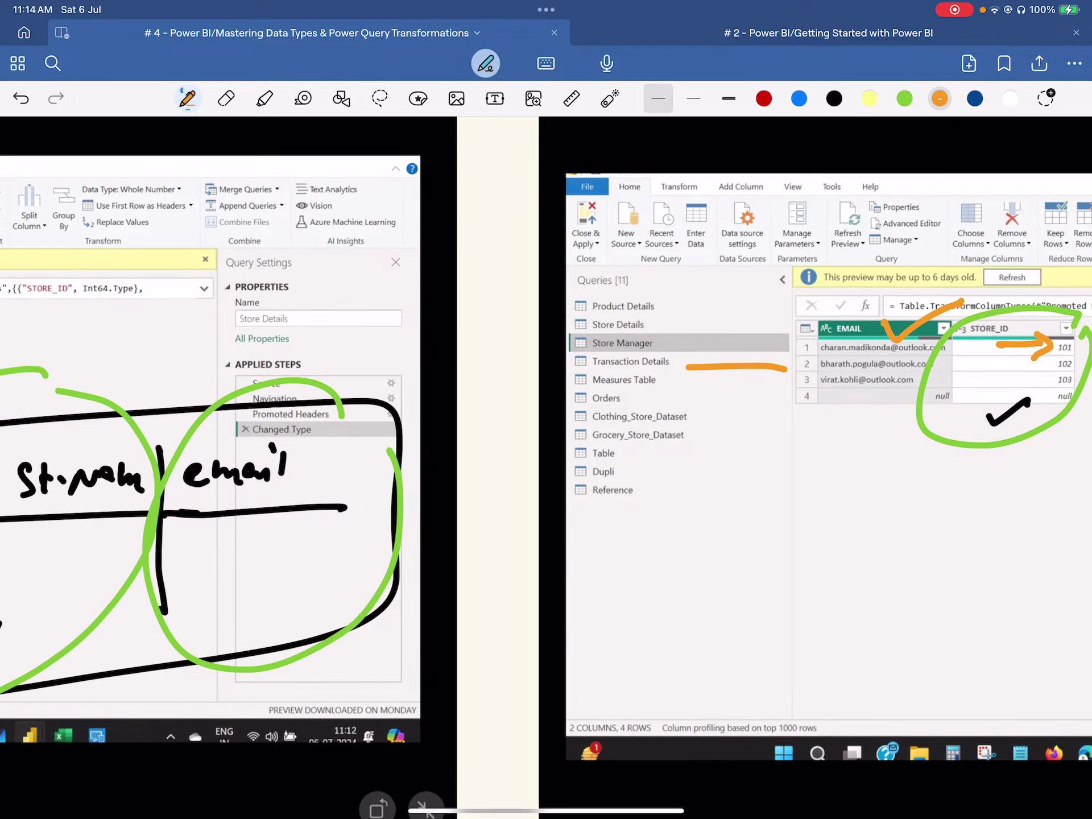
scroll(546, 467, "left", 2)
mouse_move(295, 539)
left_mouse_down()
mouse_move(395, 533)
mouse_move(369, 549)
mouse_move(286, 552)
mouse_move(321, 559)
left_mouse_up()
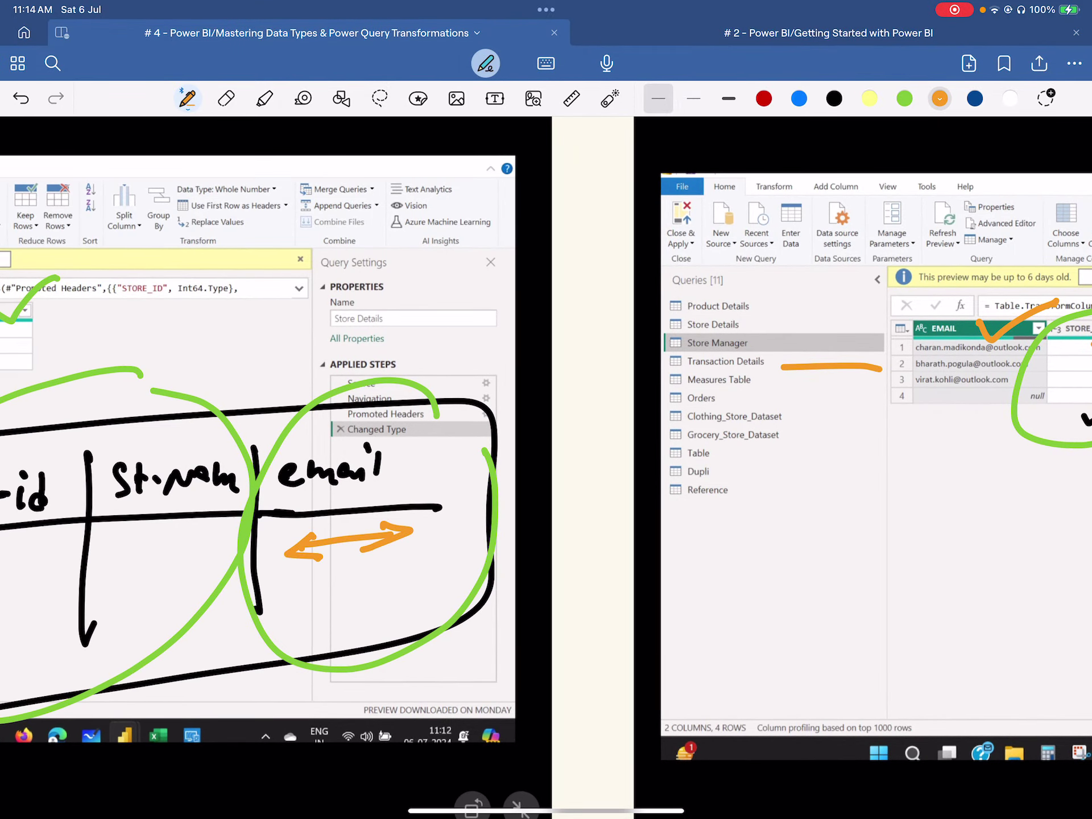
scroll(547, 466, "down", 3)
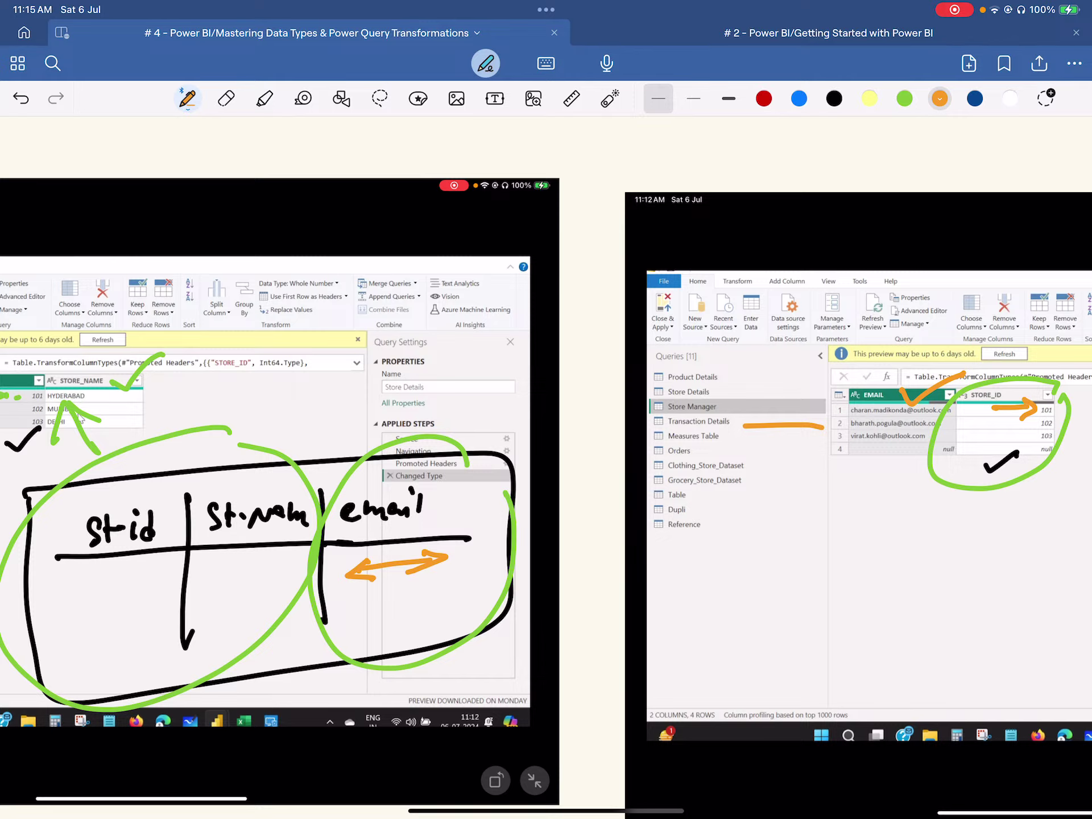
scroll(546, 456, "down", 5)
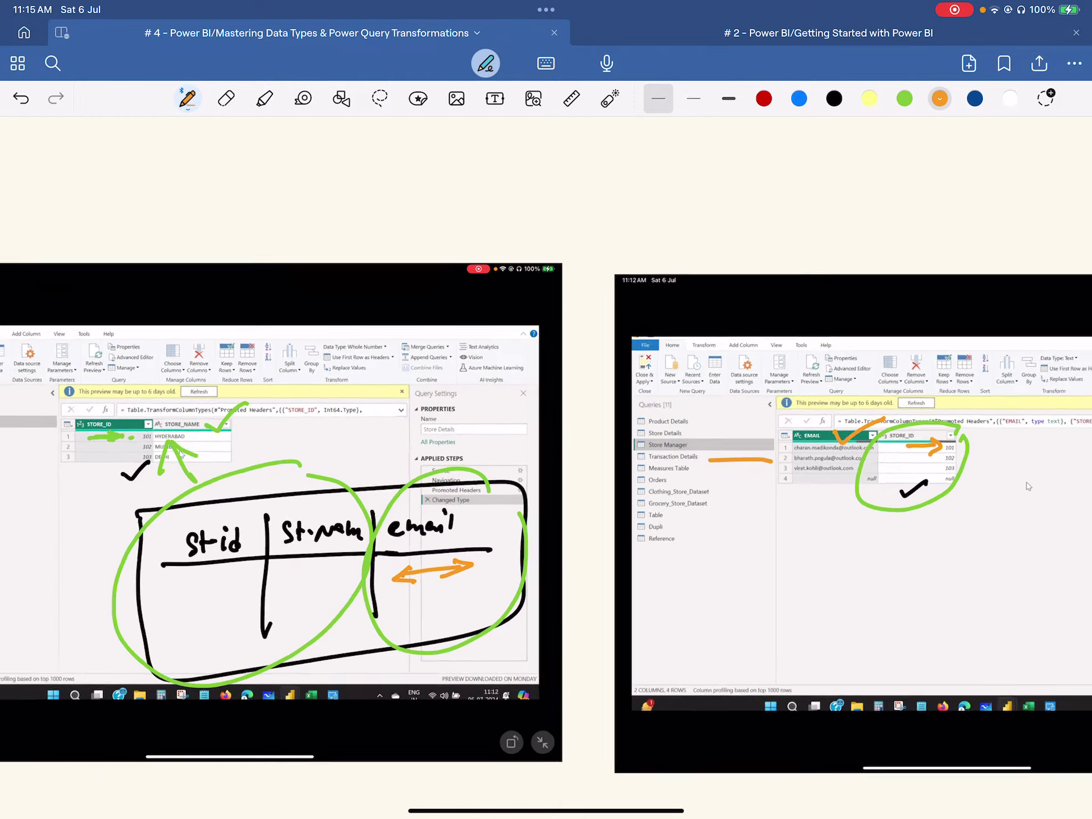
- Handwrite the heading "1) Common Colum" in black in the blank area below the two pasted screenshots
scroll(546, 455, "down", 5)
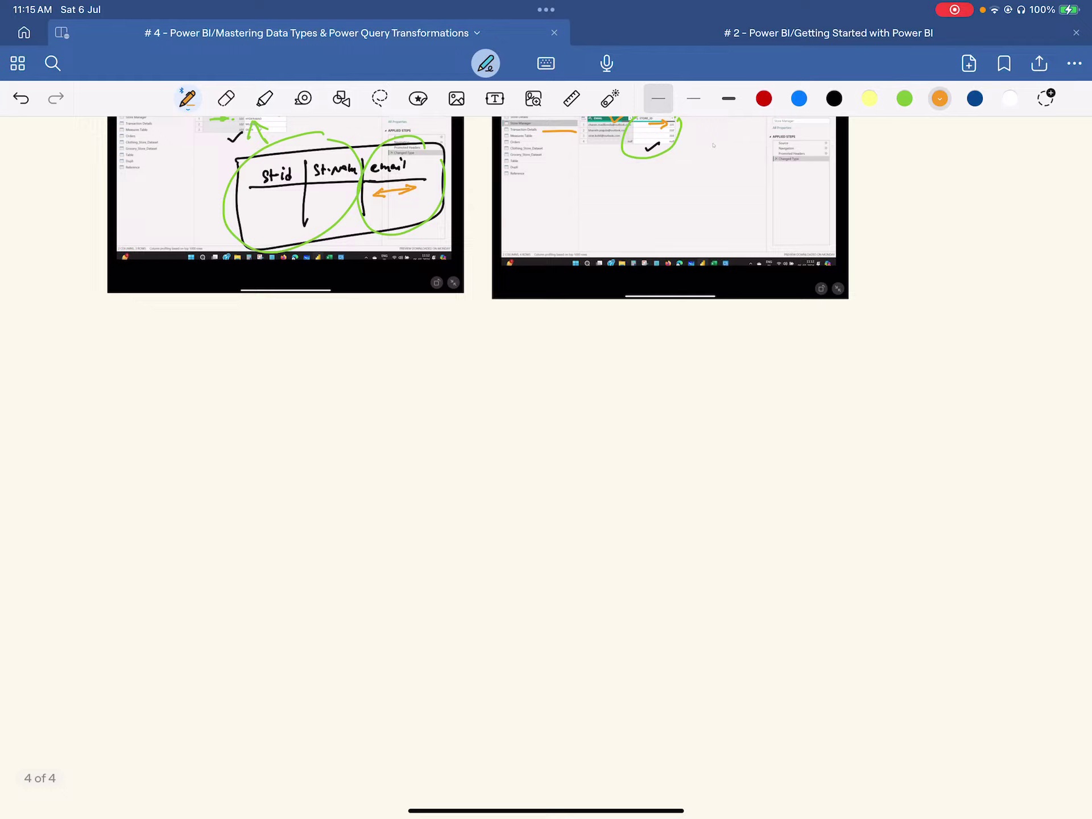
left_click(834, 99)
left_click_drag(131, 366, 131, 387)
mouse_move(138, 360)
left_mouse_down()
mouse_move(152, 375)
mouse_move(148, 391)
left_mouse_up()
mouse_move(167, 365)
left_mouse_down()
mouse_move(178, 353)
mouse_move(183, 379)
left_mouse_up()
left_click_drag(193, 365, 239, 371)
mouse_move(250, 364)
left_mouse_down()
mouse_move(272, 375)
mouse_move(370, 358)
mouse_move(379, 369)
left_mouse_up()
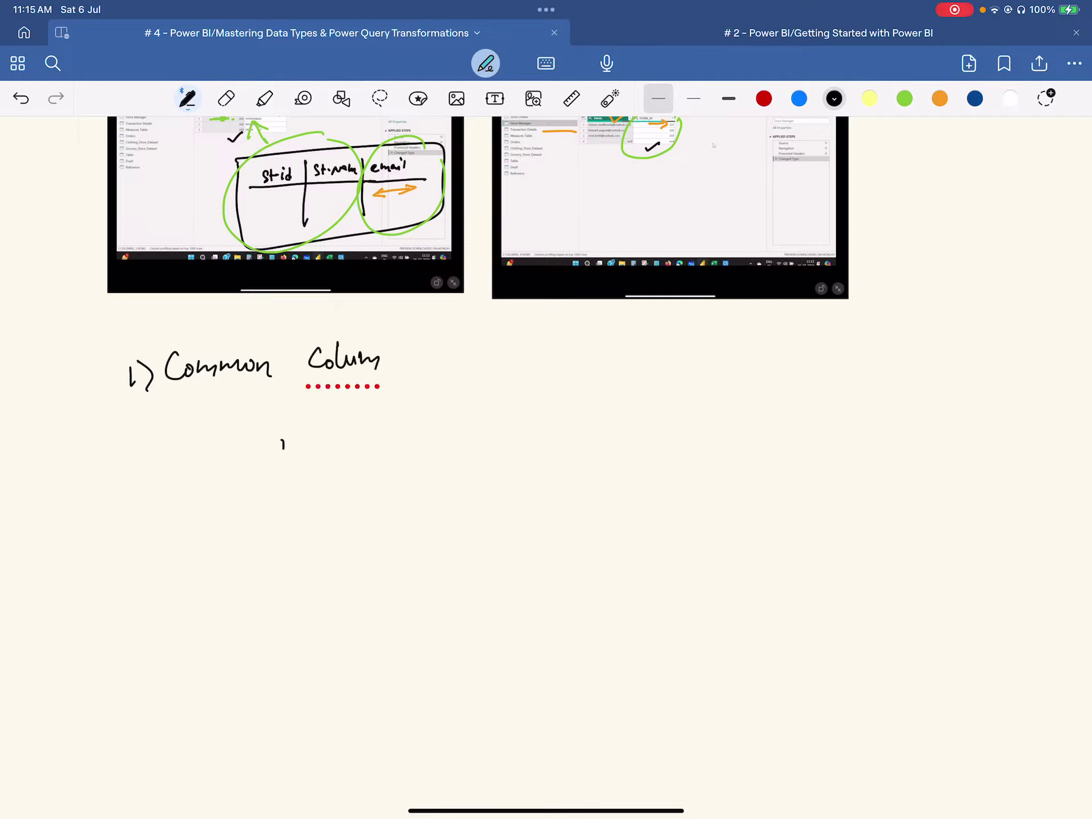
- Draw a Venn diagram of two overlapping circles labelled A and B below the heading
mouse_move(283, 443)
left_mouse_down()
mouse_move(373, 562)
mouse_move(255, 426)
mouse_move(276, 422)
left_mouse_up()
left_click_drag(256, 416, 279, 412)
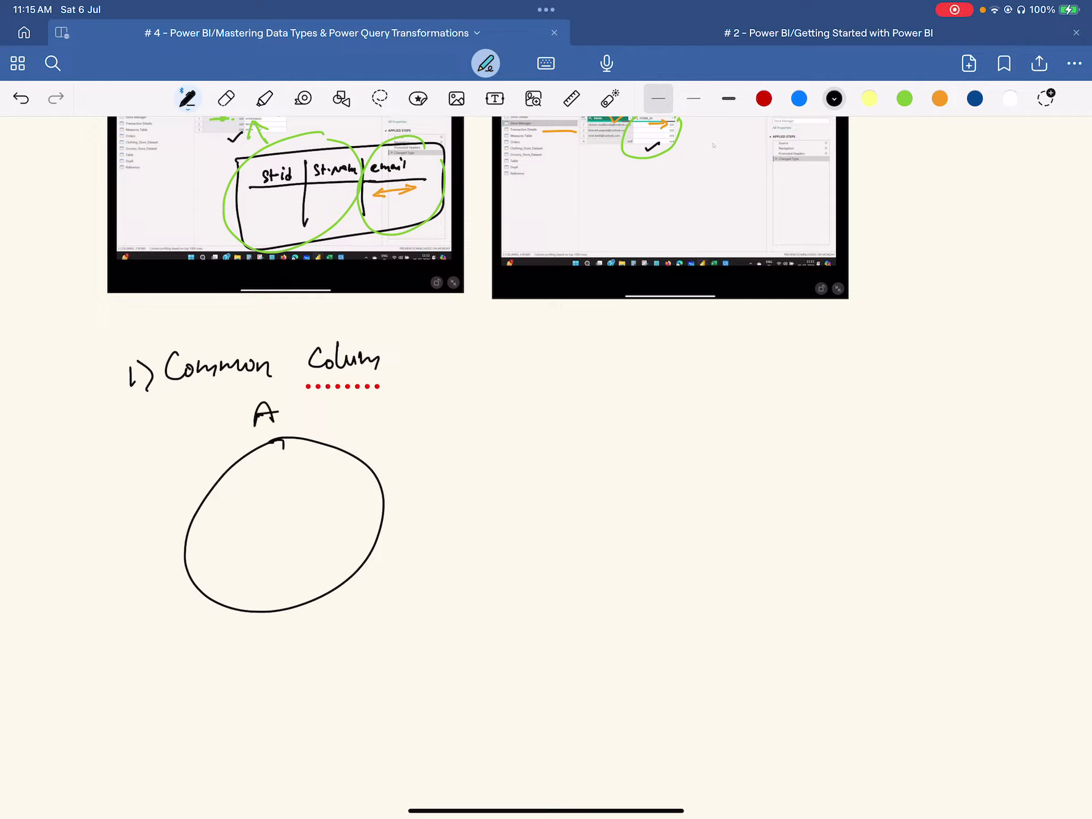
mouse_move(438, 441)
left_mouse_down()
mouse_move(338, 477)
mouse_move(519, 475)
mouse_move(437, 431)
mouse_move(441, 414)
left_mouse_up()
left_click_drag(442, 389, 439, 418)
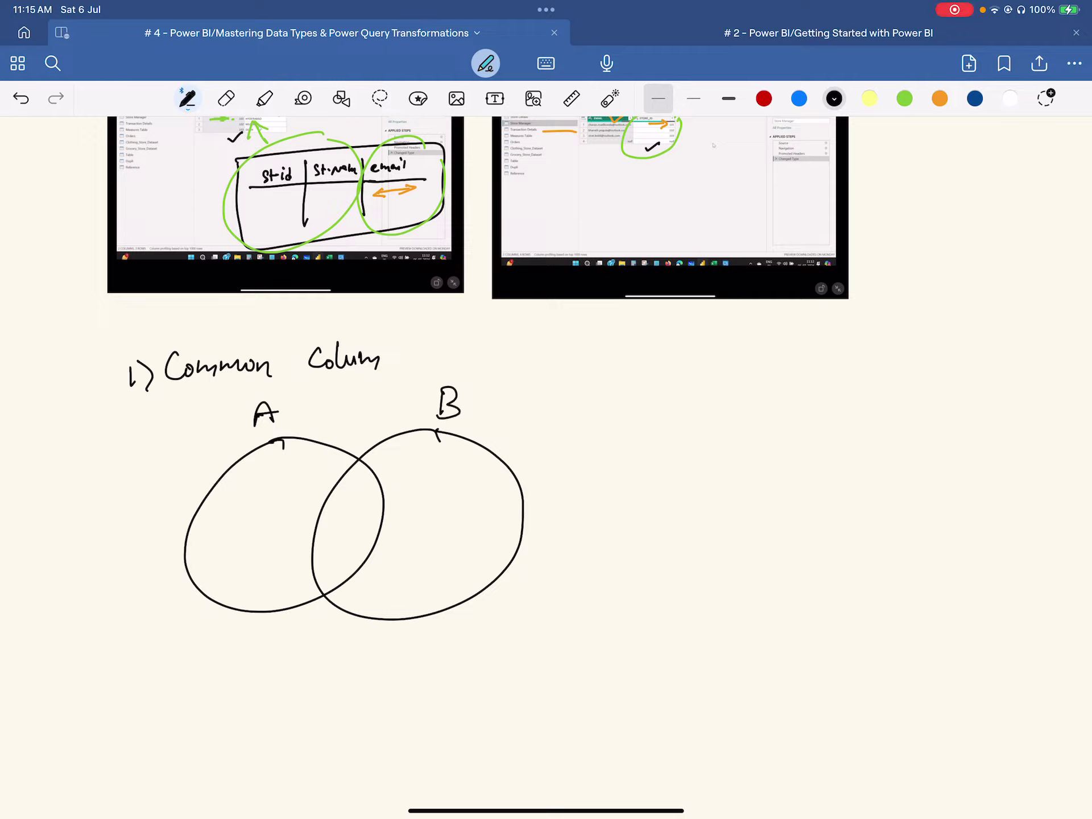
- Sketch a two-column table beside the Venn diagram, with an id column of 1, 2, 3 and a name column of A, B, C
mouse_move(595, 386)
left_mouse_down()
mouse_move(643, 383)
mouse_move(706, 509)
mouse_move(593, 393)
left_mouse_up()
left_click_drag(662, 389, 656, 513)
left_click_drag(615, 364, 615, 377)
mouse_move(617, 351)
left_mouse_down()
mouse_move(641, 378)
mouse_move(720, 357)
mouse_move(750, 374)
left_mouse_up()
left_click(624, 448)
left_click_drag(626, 411, 633, 457)
left_click_drag(619, 481, 627, 491)
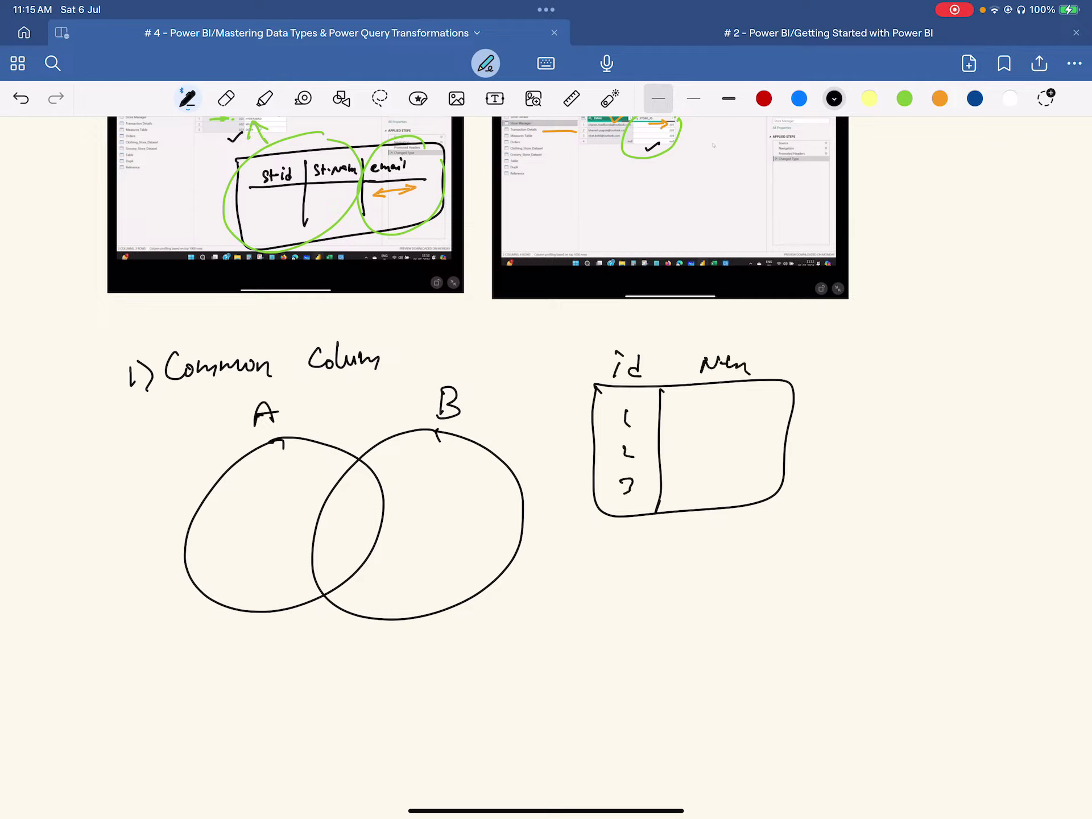
left_click_drag(701, 421, 716, 421)
mouse_move(704, 416)
left_mouse_down()
mouse_move(718, 420)
mouse_move(703, 460)
left_mouse_up()
left_click_drag(701, 442, 704, 465)
left_click_drag(719, 476, 719, 488)
- Sketch a second table beside the first, with an id column of 4, 5, 2 and a second column of E, F, B
mouse_move(855, 378)
left_mouse_down()
mouse_move(1017, 380)
mouse_move(829, 509)
mouse_move(856, 378)
mouse_move(894, 515)
mouse_move(862, 353)
left_mouse_up()
mouse_move(870, 379)
left_mouse_down()
mouse_move(884, 352)
mouse_move(864, 445)
mouse_move(890, 481)
left_mouse_up()
left_click(955, 384)
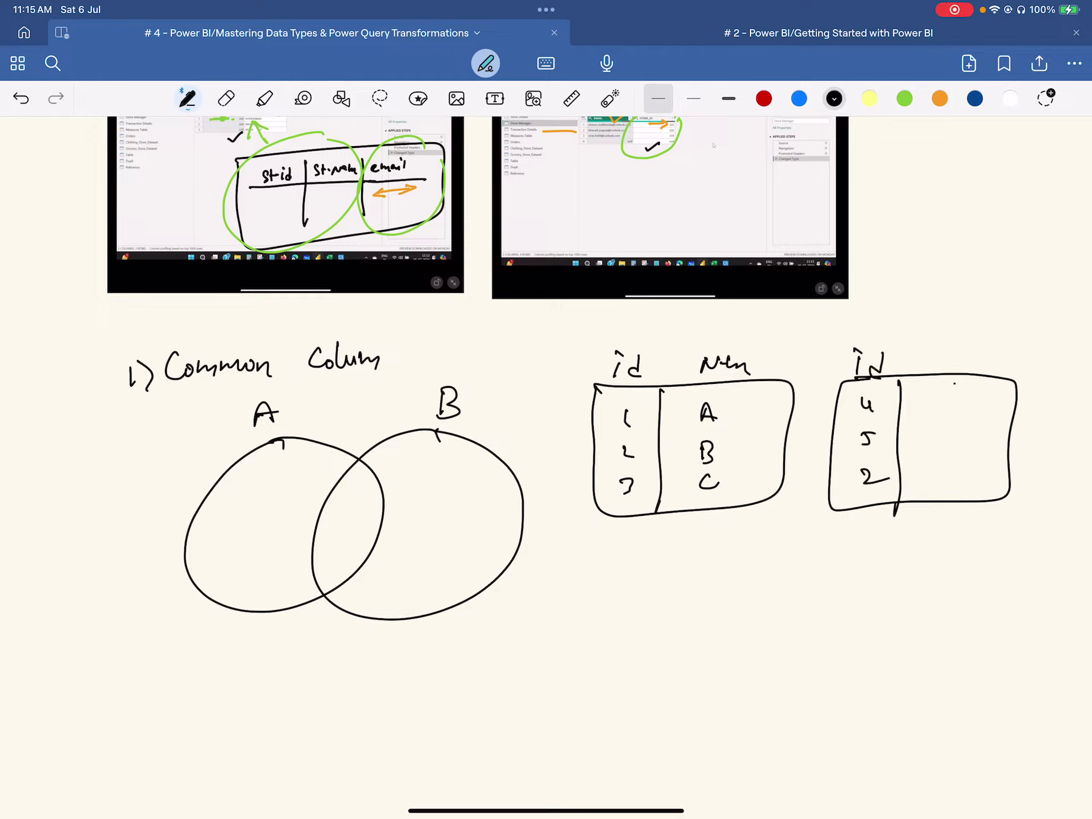
left_click_drag(942, 392, 942, 416)
left_click_drag(944, 394, 956, 391)
left_click_drag(942, 416, 957, 404)
mouse_move(945, 441)
left_mouse_down()
mouse_move(944, 458)
mouse_move(963, 432)
left_mouse_up()
mouse_move(947, 447)
left_mouse_down()
mouse_move(962, 445)
mouse_move(949, 497)
left_mouse_up()
left_click_drag(939, 498, 955, 496)
- Connect the two tables with a double-headed arrow and circle the id values in both
mouse_move(688, 517)
left_mouse_down()
mouse_move(711, 567)
mouse_move(893, 512)
mouse_move(903, 534)
left_mouse_up()
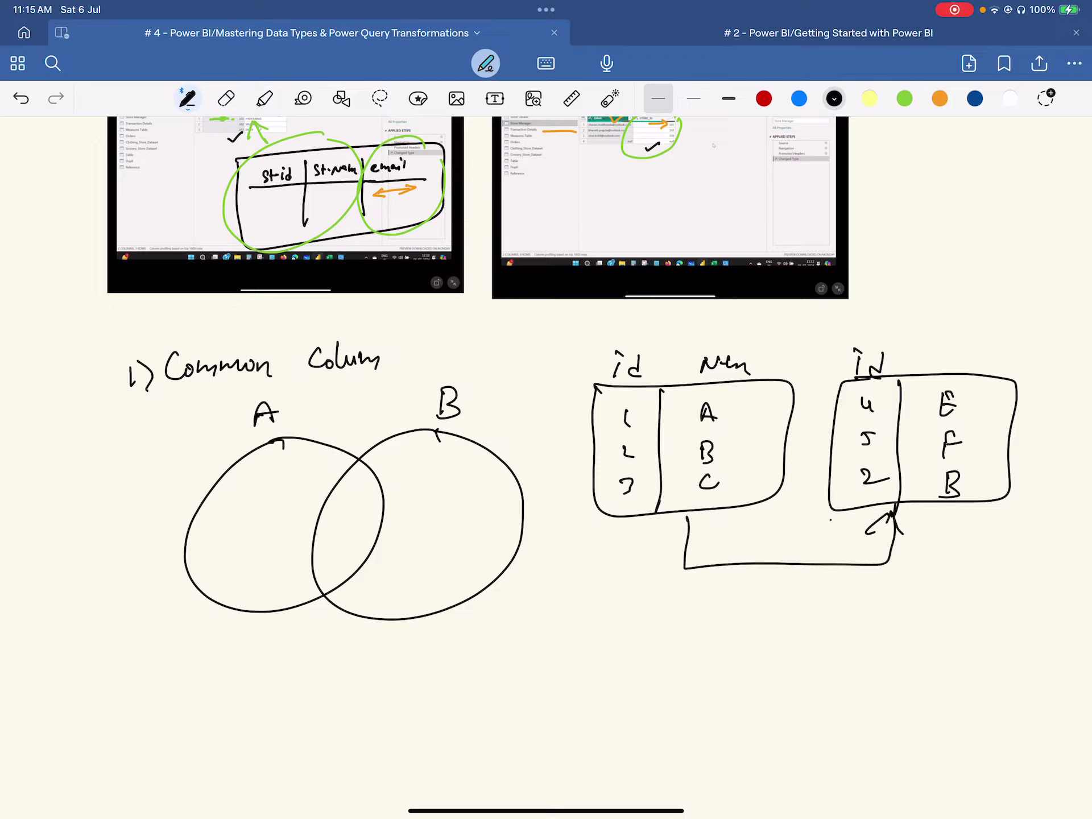
mouse_move(667, 537)
left_mouse_down()
mouse_move(686, 515)
mouse_move(702, 536)
left_mouse_up()
mouse_move(637, 392)
left_mouse_down()
mouse_move(653, 455)
mouse_move(642, 392)
left_mouse_up()
mouse_move(879, 381)
left_mouse_down()
mouse_move(839, 489)
mouse_move(882, 384)
left_mouse_up()
- Handwrite "inner Join:" below the Venn diagram, underlining "Join" and writing "merge" beneath it
scroll(546, 455, "down", 3)
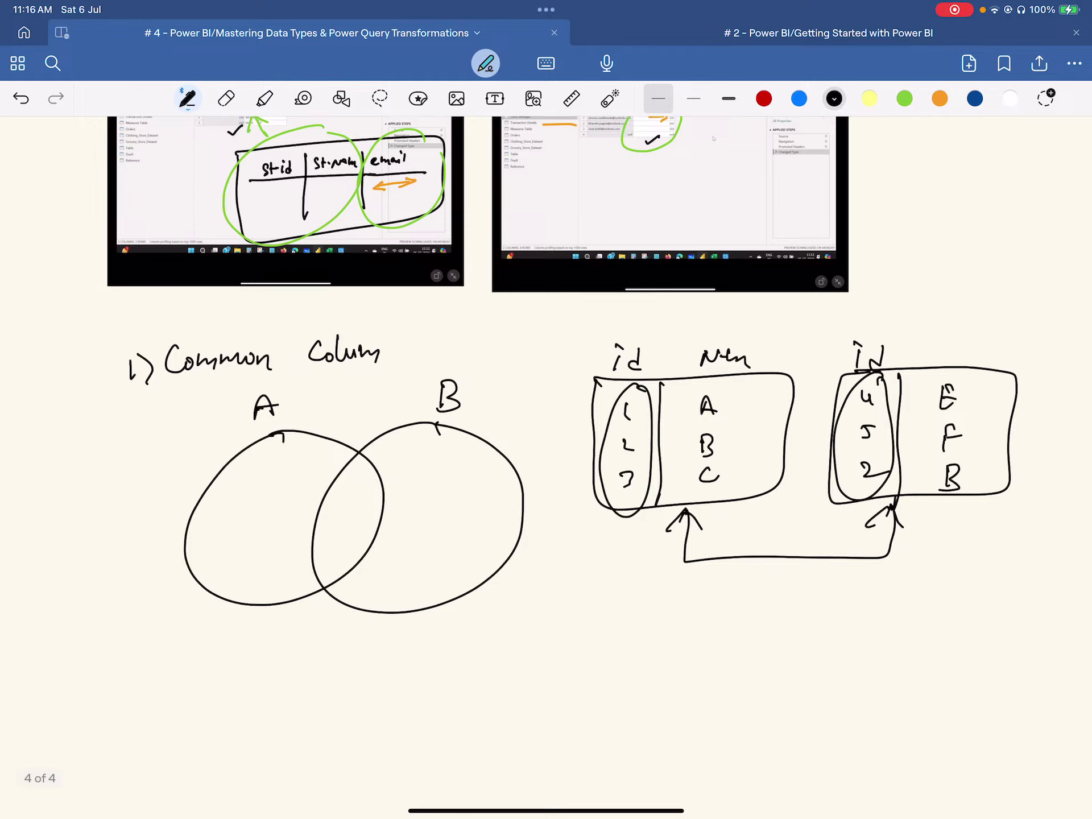
mouse_move(157, 505)
left_mouse_down()
mouse_move(159, 519)
mouse_move(210, 508)
mouse_move(245, 517)
left_mouse_up()
left_click(254, 498)
mouse_move(240, 495)
left_mouse_down()
mouse_move(271, 491)
mouse_move(269, 508)
left_mouse_up()
left_click_drag(278, 501, 302, 511)
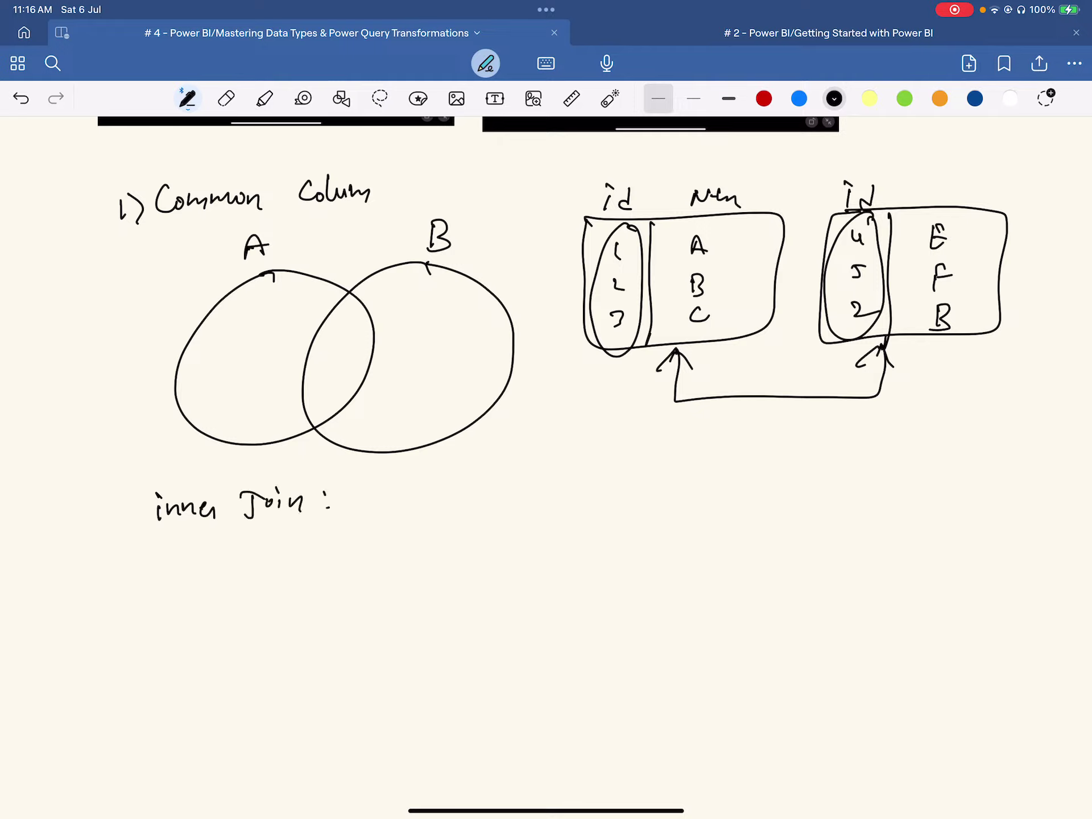
mouse_move(233, 528)
left_mouse_down()
mouse_move(309, 522)
mouse_move(249, 550)
mouse_move(274, 544)
left_mouse_up()
mouse_move(283, 537)
left_mouse_down()
mouse_move(273, 563)
mouse_move(298, 547)
left_mouse_up()
left_click(303, 543)
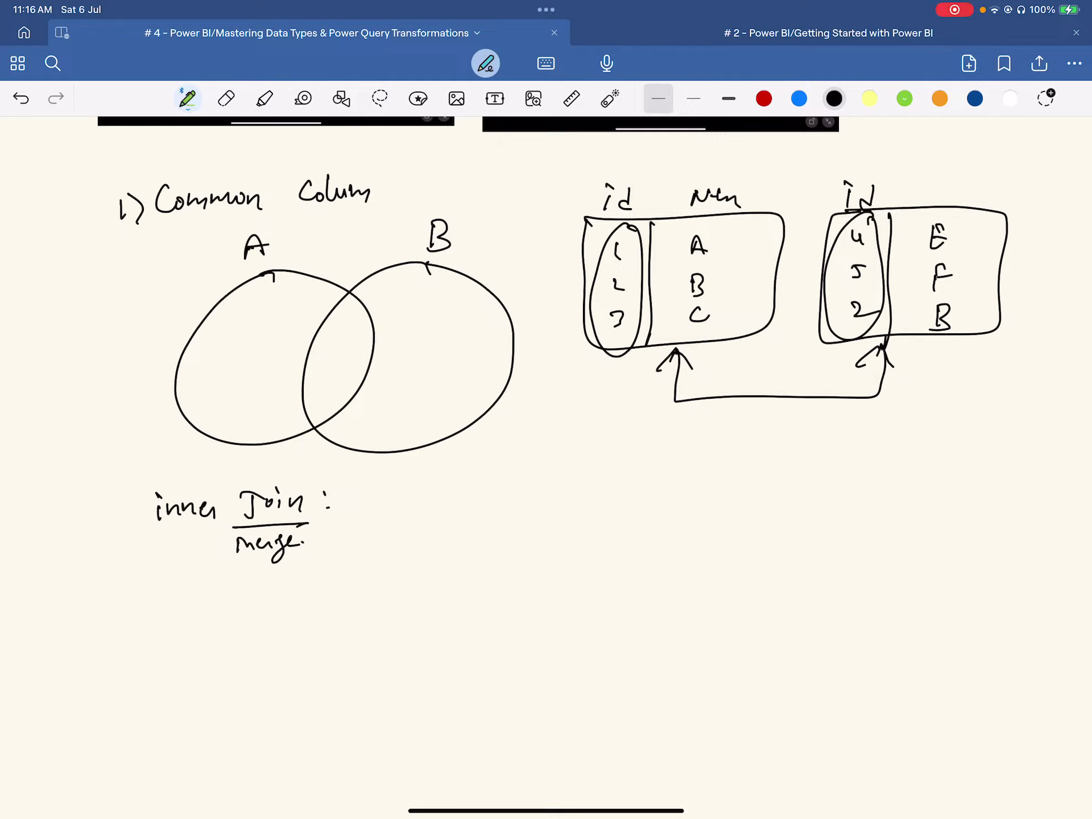
- Hatch the overlap of the circles in green and the A-only region in orange
left_click(904, 98)
mouse_move(356, 301)
left_mouse_down()
mouse_move(305, 357)
mouse_move(338, 365)
mouse_move(322, 408)
left_mouse_up()
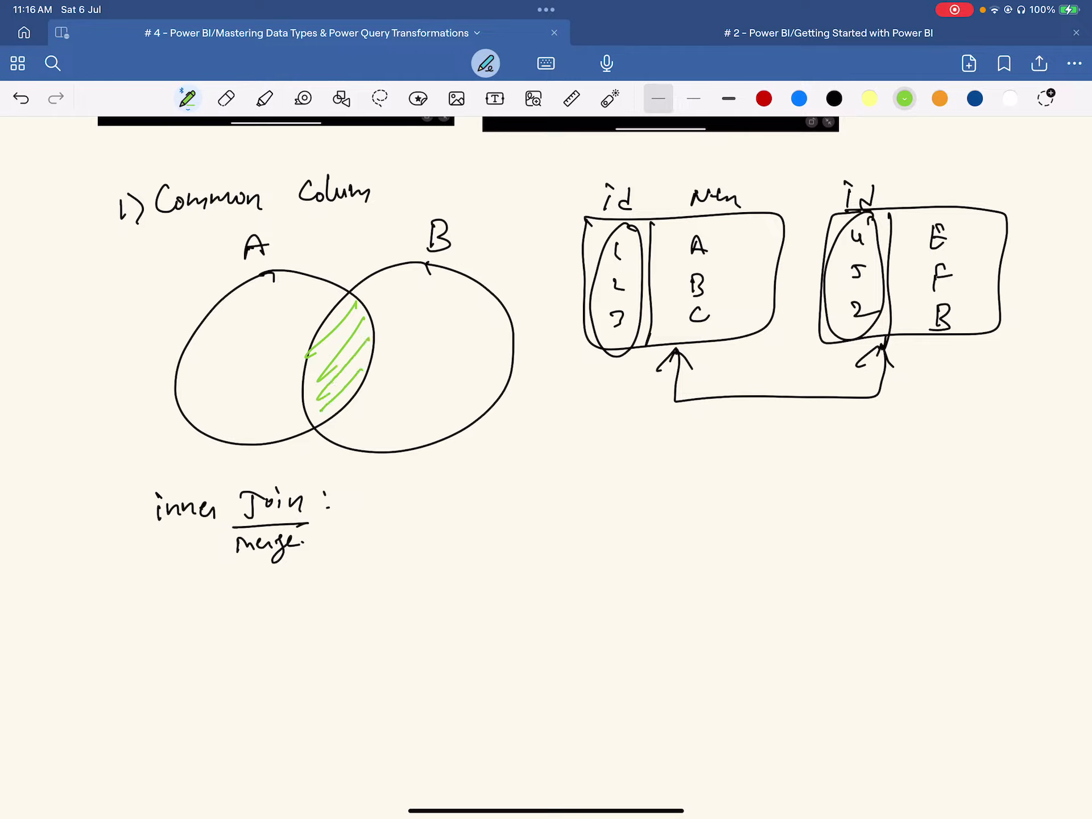
left_click(940, 98)
mouse_move(282, 276)
left_mouse_down()
mouse_move(194, 380)
mouse_move(239, 416)
left_mouse_up()
left_click_drag(301, 350, 269, 441)
mouse_move(257, 304)
left_mouse_down()
mouse_move(211, 364)
mouse_move(221, 344)
left_mouse_up()
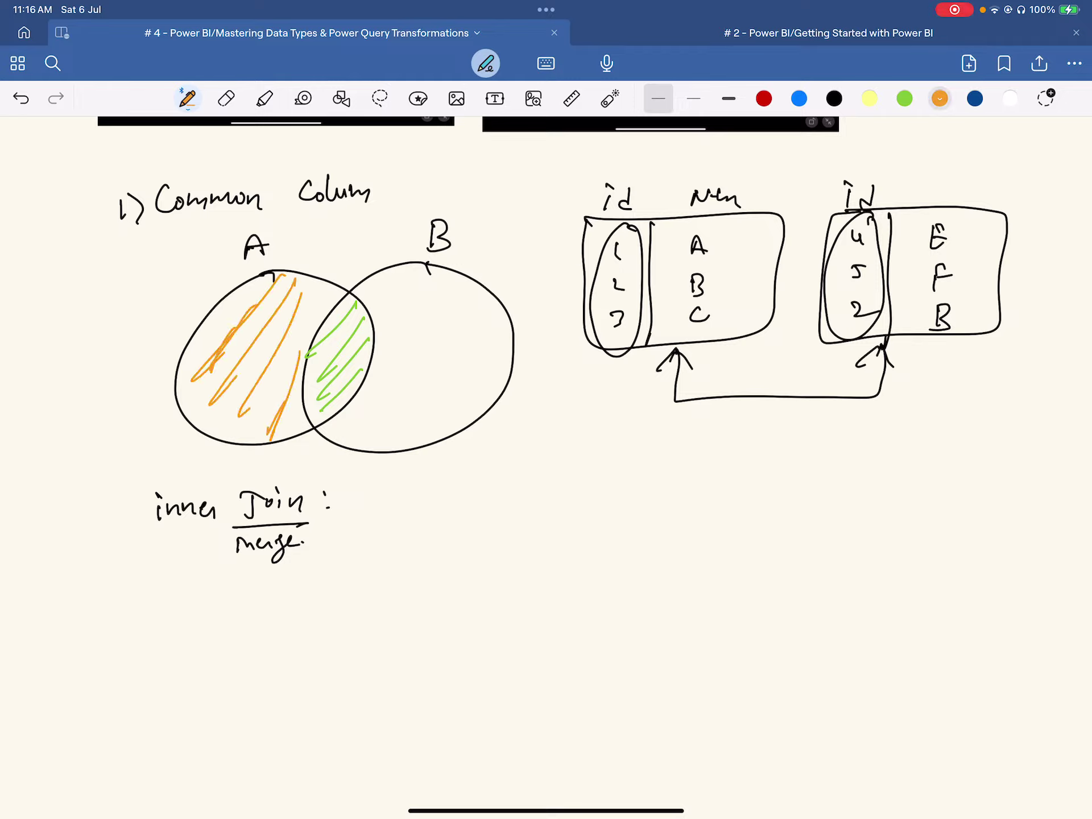
- Hatch the B-only region of the Venn diagram in dark blue
left_click(975, 98)
mouse_move(423, 262)
left_mouse_down()
mouse_move(376, 404)
mouse_move(393, 414)
left_mouse_up()
left_click_drag(469, 292, 427, 395)
left_click_drag(487, 307, 445, 412)
left_click(497, 338)
left_click_drag(497, 336, 460, 409)
left_click_drag(495, 352, 466, 415)
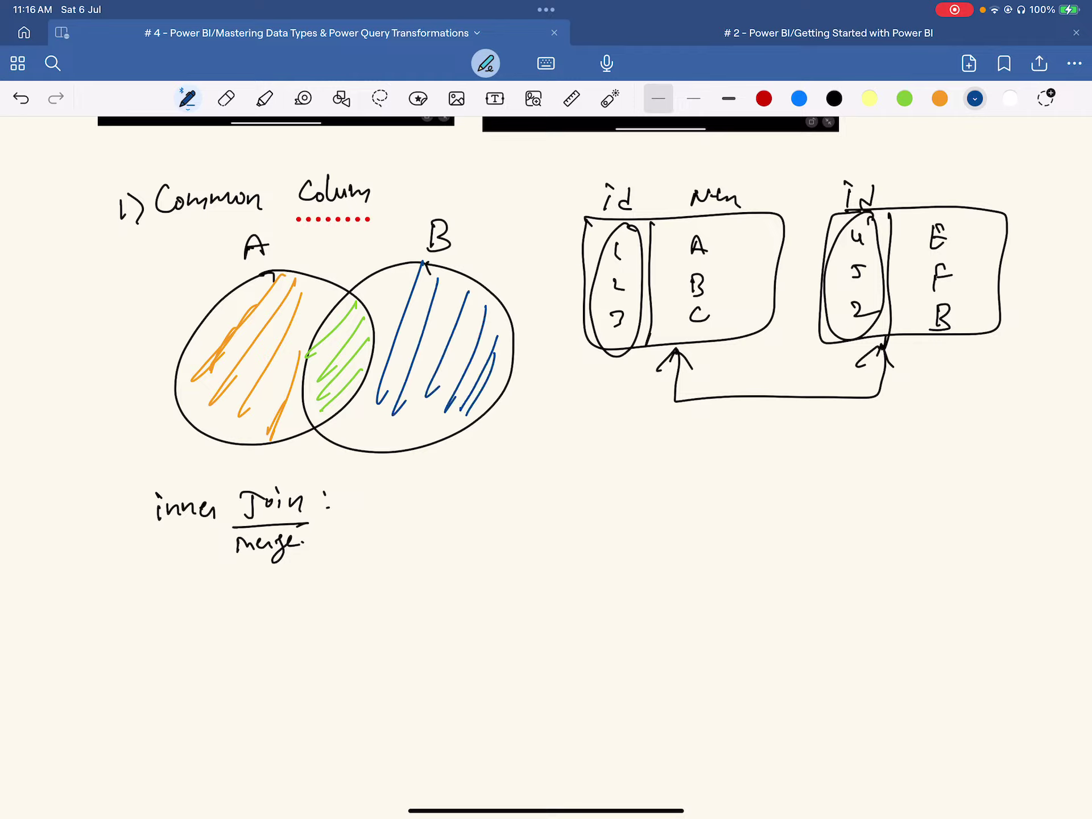
- Add green hatch marks after "inner Join:", followed by the black note "(Command Record)"
left_click(905, 99)
left_click_drag(369, 481, 359, 514)
mouse_move(387, 481)
left_mouse_down()
mouse_move(373, 516)
mouse_move(391, 519)
left_mouse_up()
left_click_drag(420, 486, 407, 518)
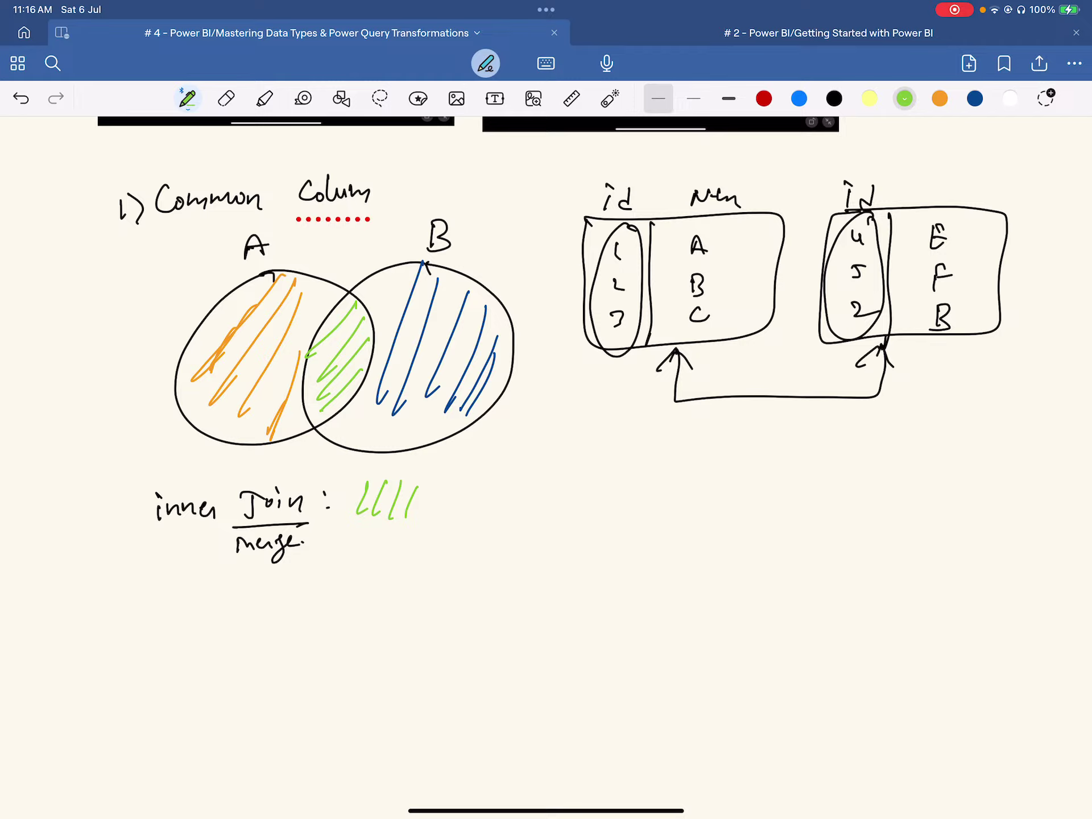
left_click(834, 99)
mouse_move(470, 471)
left_mouse_down()
mouse_move(480, 520)
mouse_move(489, 497)
left_mouse_up()
mouse_move(503, 488)
left_mouse_down()
mouse_move(618, 475)
mouse_move(699, 484)
mouse_move(723, 467)
mouse_move(727, 495)
left_mouse_up()
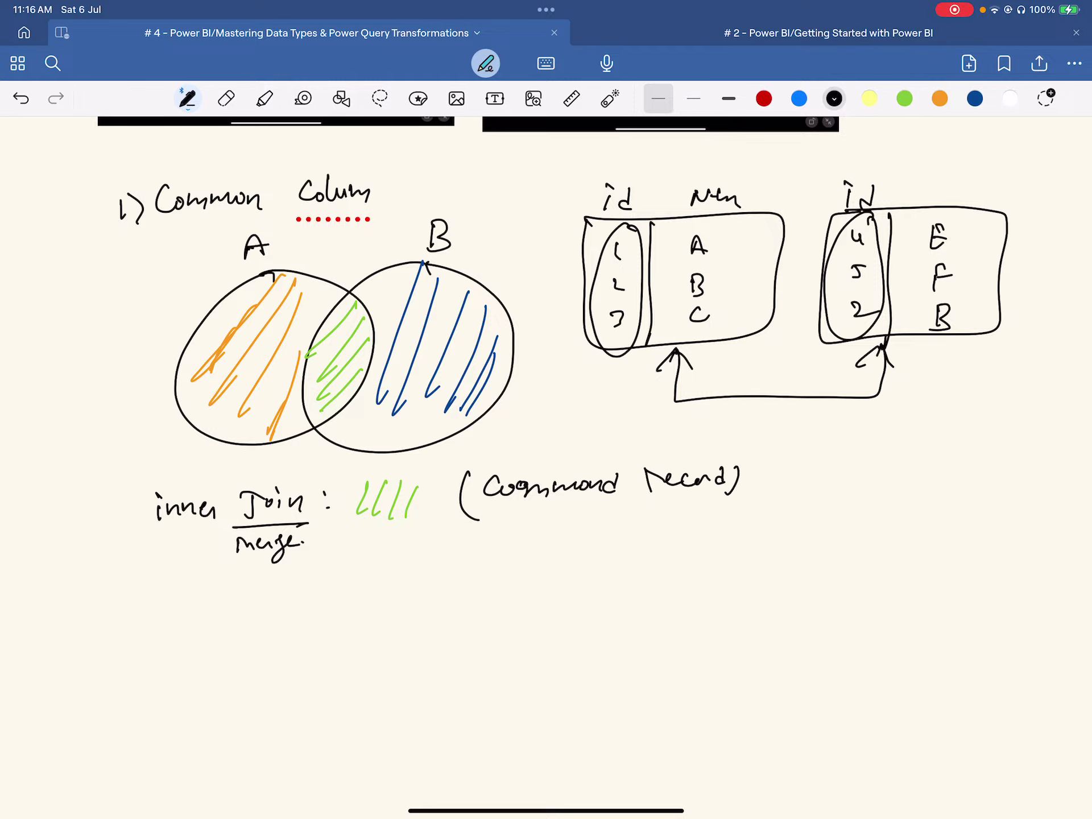
- Handwrite "Left Join: Common + only" in black below the inner join line
scroll(546, 399, "down", 2)
mouse_move(180, 561)
left_mouse_down()
mouse_move(184, 595)
mouse_move(208, 592)
left_mouse_up()
mouse_move(221, 566)
left_mouse_down()
mouse_move(215, 597)
mouse_move(227, 598)
left_mouse_up()
mouse_move(225, 584)
left_mouse_down()
mouse_move(274, 593)
mouse_move(284, 567)
left_mouse_up()
left_click_drag(292, 568, 291, 570)
left_click_drag(301, 569, 324, 569)
left_click(303, 562)
mouse_move(404, 542)
left_mouse_down()
mouse_move(398, 571)
mouse_move(469, 555)
left_mouse_up()
left_click_drag(483, 561, 537, 553)
mouse_move(529, 549)
left_mouse_down()
mouse_move(527, 567)
mouse_move(567, 549)
mouse_move(588, 556)
left_mouse_up()
mouse_move(596, 531)
left_mouse_down()
mouse_move(594, 559)
mouse_move(614, 547)
left_mouse_up()
left_click_drag(616, 545, 607, 572)
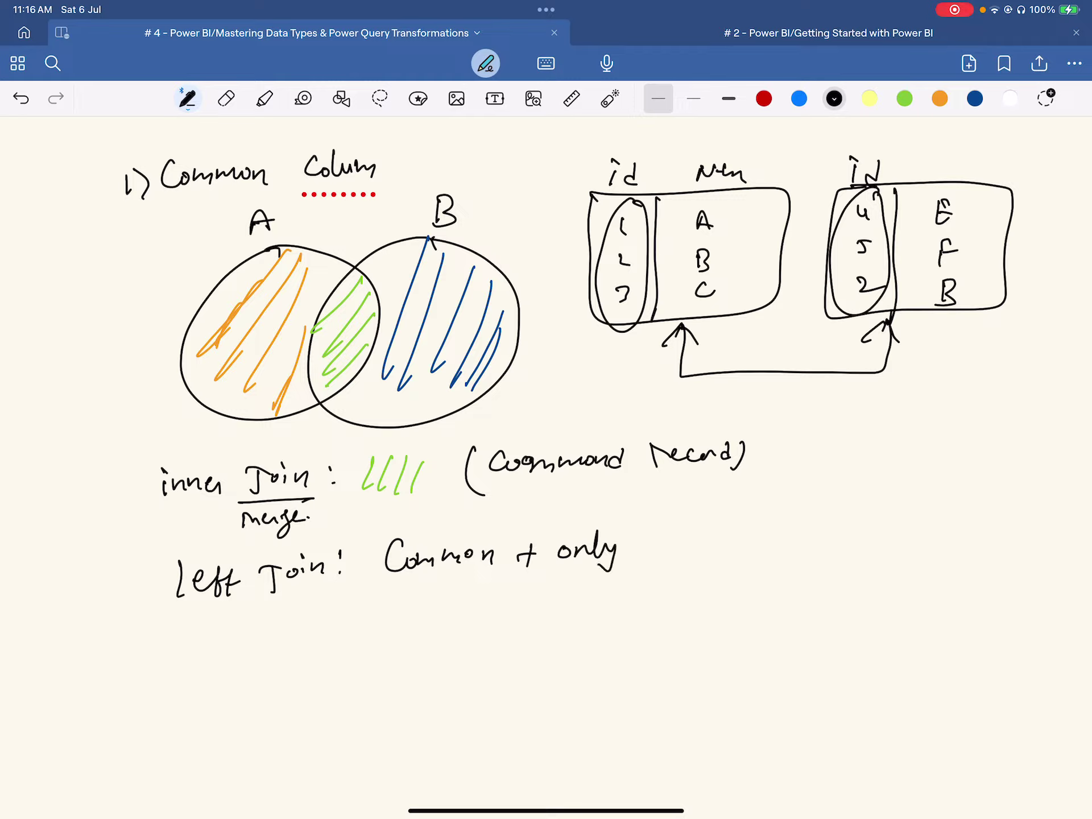
- Complete the left join line with green hatch marks, a plus sign and orange hatch marks, and underline "Common" in orange
left_click(905, 99)
left_click_drag(663, 532, 653, 569)
left_click_drag(684, 533, 670, 562)
left_click_drag(694, 535, 693, 568)
mouse_move(740, 530)
left_mouse_down()
mouse_move(742, 560)
mouse_move(754, 548)
mouse_move(768, 564)
left_mouse_up()
left_click(940, 99)
mouse_move(805, 513)
left_mouse_down()
mouse_move(791, 560)
mouse_move(810, 556)
left_mouse_up()
left_click_drag(846, 522, 826, 567)
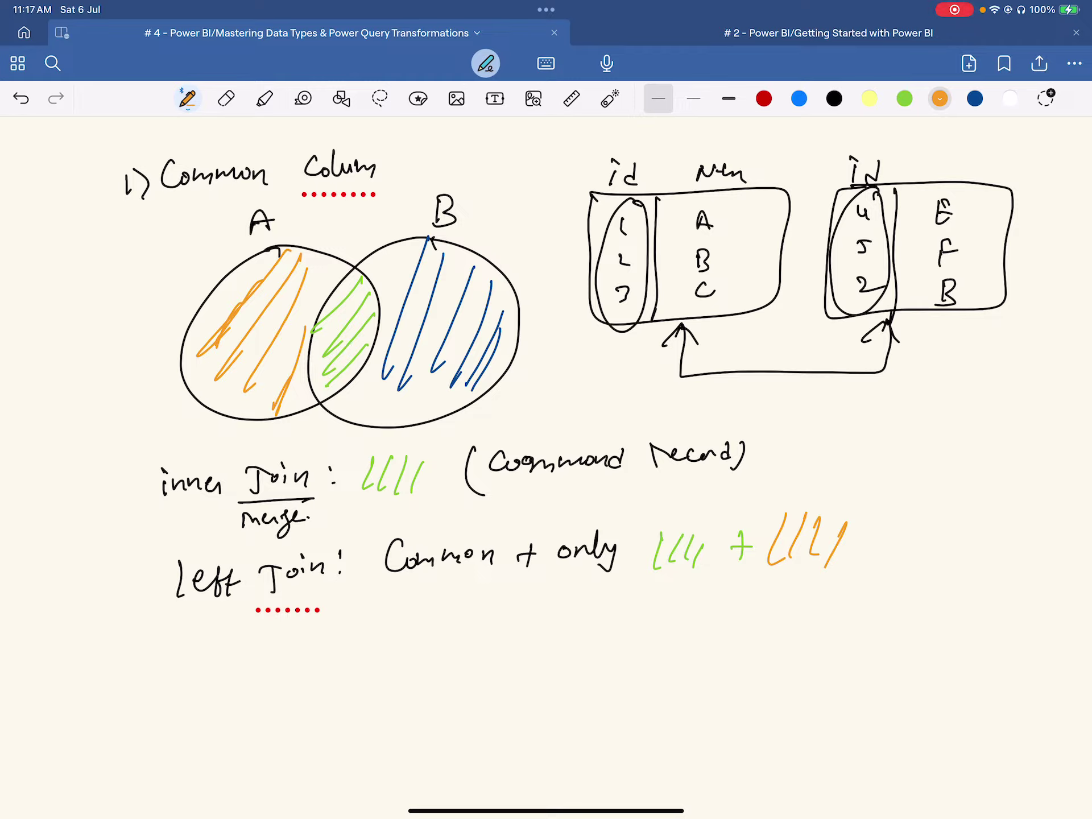
left_click_drag(387, 587, 483, 583)
- Handwrite the label "Right Join:" in black below the left join line
left_click(834, 99)
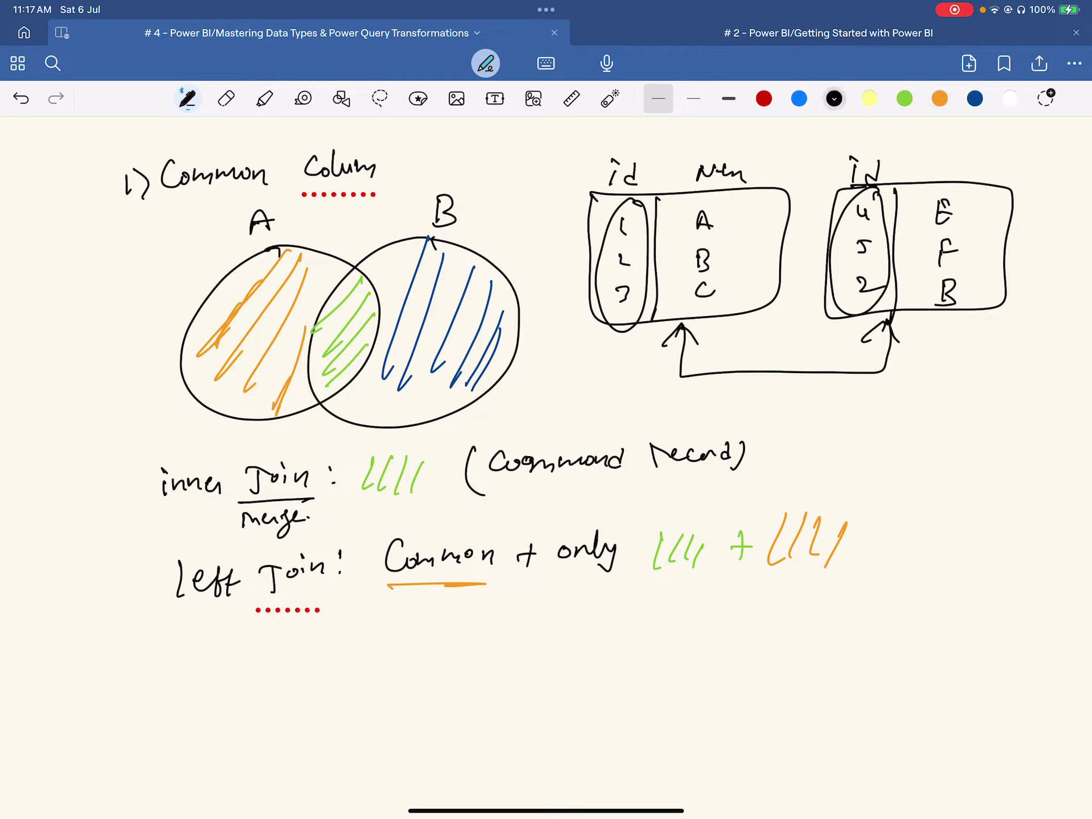
mouse_move(176, 638)
left_mouse_down()
mouse_move(196, 663)
mouse_move(210, 661)
mouse_move(205, 679)
mouse_move(245, 654)
mouse_move(274, 660)
left_mouse_up()
mouse_move(305, 650)
left_mouse_down()
mouse_move(317, 659)
mouse_move(338, 650)
left_mouse_up()
left_click(317, 640)
left_click(363, 635)
left_click(362, 654)
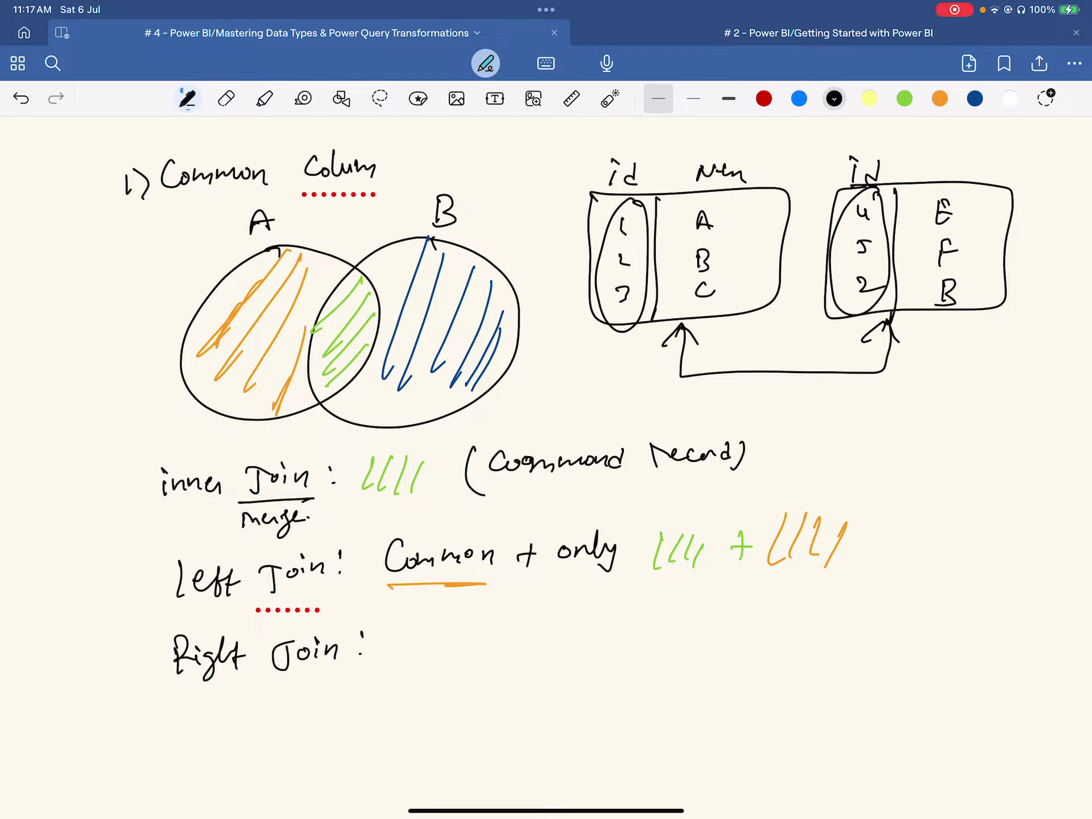
- Handwrite the definition "Common + only Right" after the right join label
left_click_drag(424, 622, 419, 648)
left_click_drag(422, 636, 499, 635)
mouse_move(500, 639)
left_mouse_down()
mouse_move(513, 626)
mouse_move(537, 641)
left_mouse_up()
mouse_move(527, 635)
left_mouse_down()
mouse_move(585, 624)
mouse_move(604, 631)
mouse_move(605, 649)
left_mouse_up()
mouse_move(641, 618)
left_mouse_down()
mouse_move(640, 643)
mouse_move(675, 623)
left_mouse_up()
mouse_move(685, 623)
left_mouse_down()
mouse_move(666, 654)
mouse_move(695, 634)
left_mouse_up()
mouse_move(697, 620)
left_mouse_down()
mouse_move(699, 641)
mouse_move(712, 626)
mouse_move(751, 629)
left_mouse_up()
- Add green hatch marks, a black plus sign and dark blue hatch marks at the end of the right join line
left_click(905, 98)
left_click_drag(767, 604, 762, 626)
mouse_move(781, 604)
left_mouse_down()
mouse_move(776, 624)
mouse_move(817, 628)
left_mouse_up()
left_click(834, 98)
left_click_drag(803, 620, 864, 626)
left_click(975, 99)
left_click_drag(886, 590, 877, 620)
mouse_move(899, 594)
left_mouse_down()
mouse_move(891, 623)
mouse_move(907, 629)
left_mouse_up()
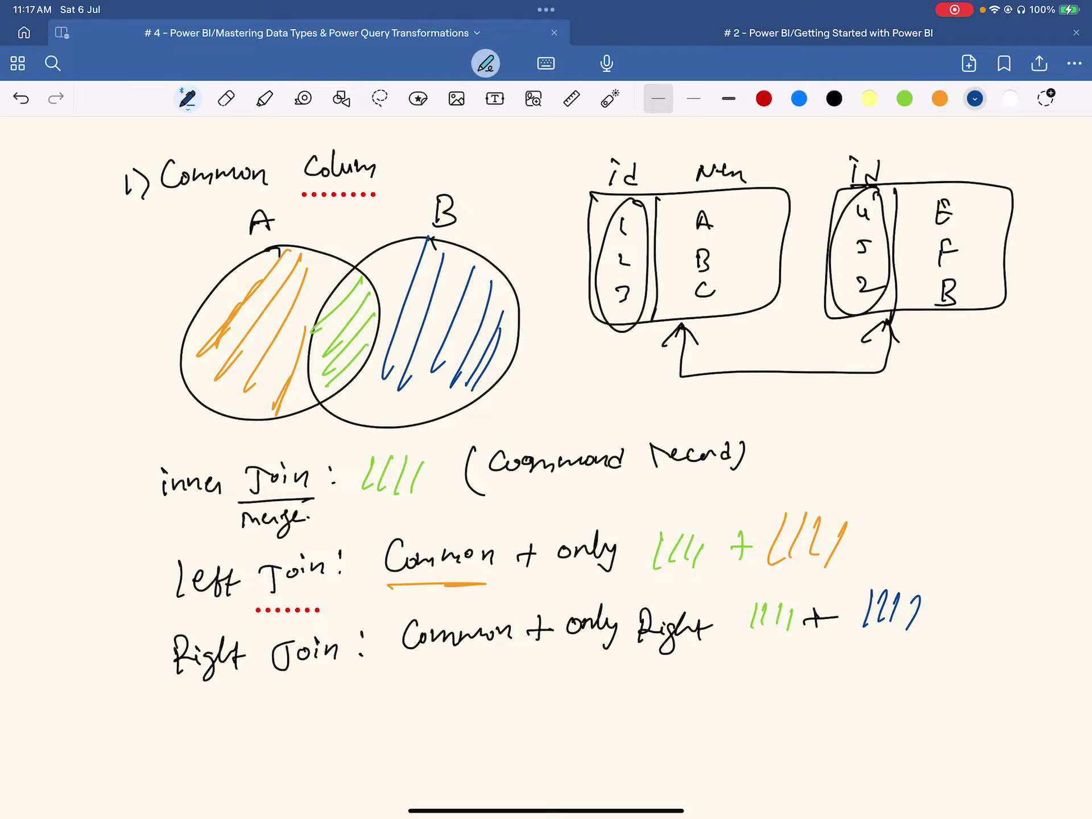
- Handwrite "Left anti : only Left" in black below the right join line
scroll(546, 455, "down", 2)
scroll(546, 455, "right", 2)
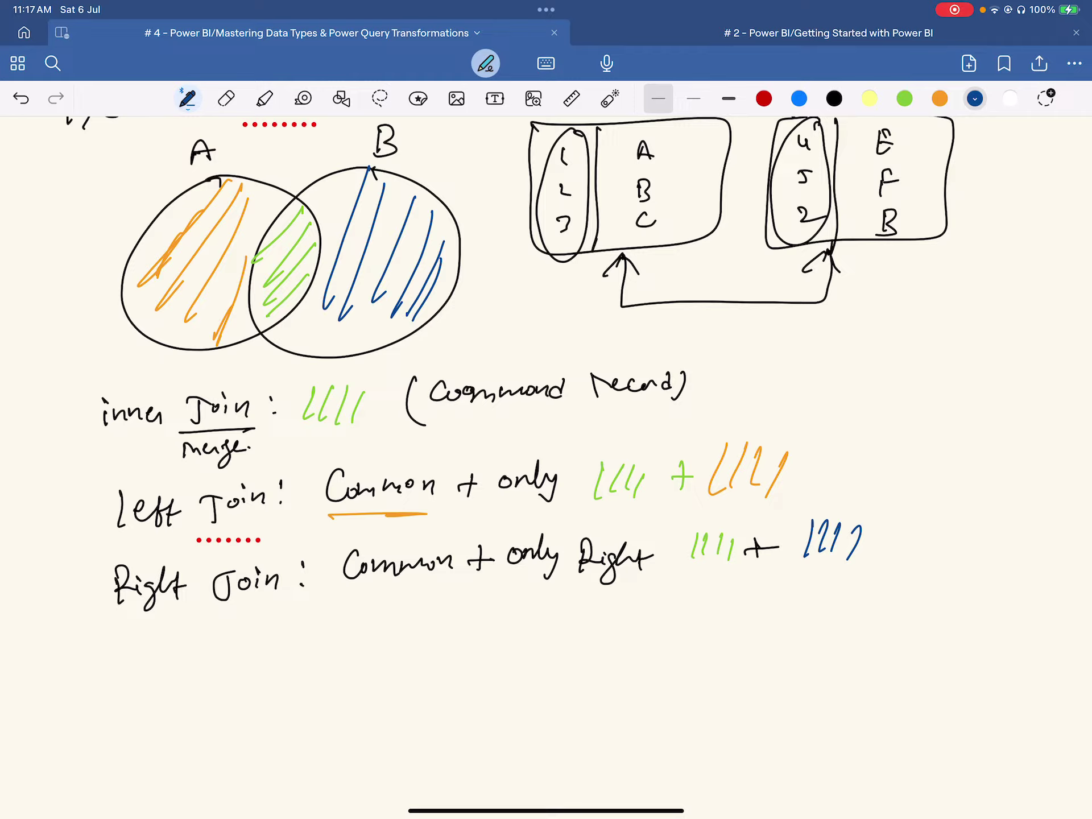
left_click(834, 99)
mouse_move(114, 635)
left_mouse_down()
mouse_move(105, 680)
mouse_move(148, 654)
left_mouse_up()
mouse_move(155, 648)
left_mouse_down()
mouse_move(146, 675)
mouse_move(166, 676)
left_mouse_up()
left_click_drag(152, 657, 237, 660)
mouse_move(246, 629)
left_mouse_down()
mouse_move(244, 663)
mouse_move(255, 655)
left_mouse_up()
left_click_drag(325, 596, 448, 596)
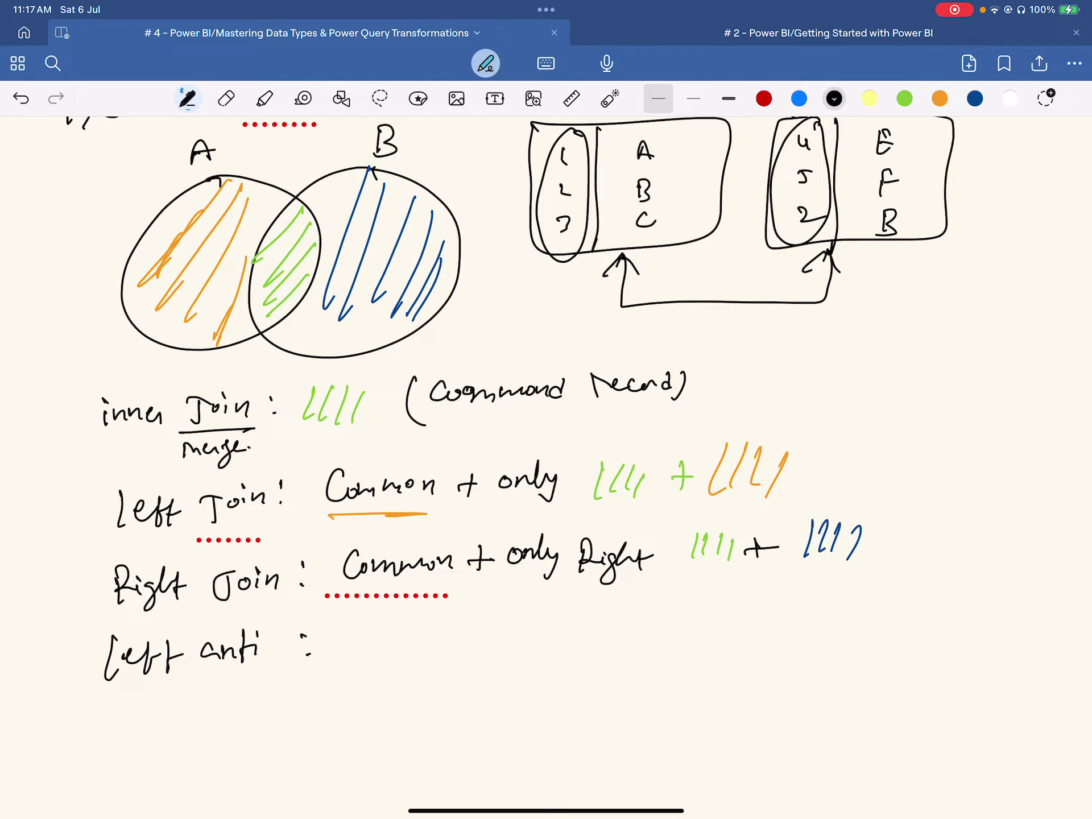
mouse_move(375, 639)
left_mouse_down()
mouse_move(367, 657)
mouse_move(405, 658)
left_mouse_up()
left_click_drag(409, 643, 418, 670)
mouse_move(462, 622)
left_mouse_down()
mouse_move(457, 656)
mouse_move(485, 638)
mouse_move(488, 659)
mouse_move(512, 660)
left_mouse_up()
left_click_drag(489, 646, 530, 646)
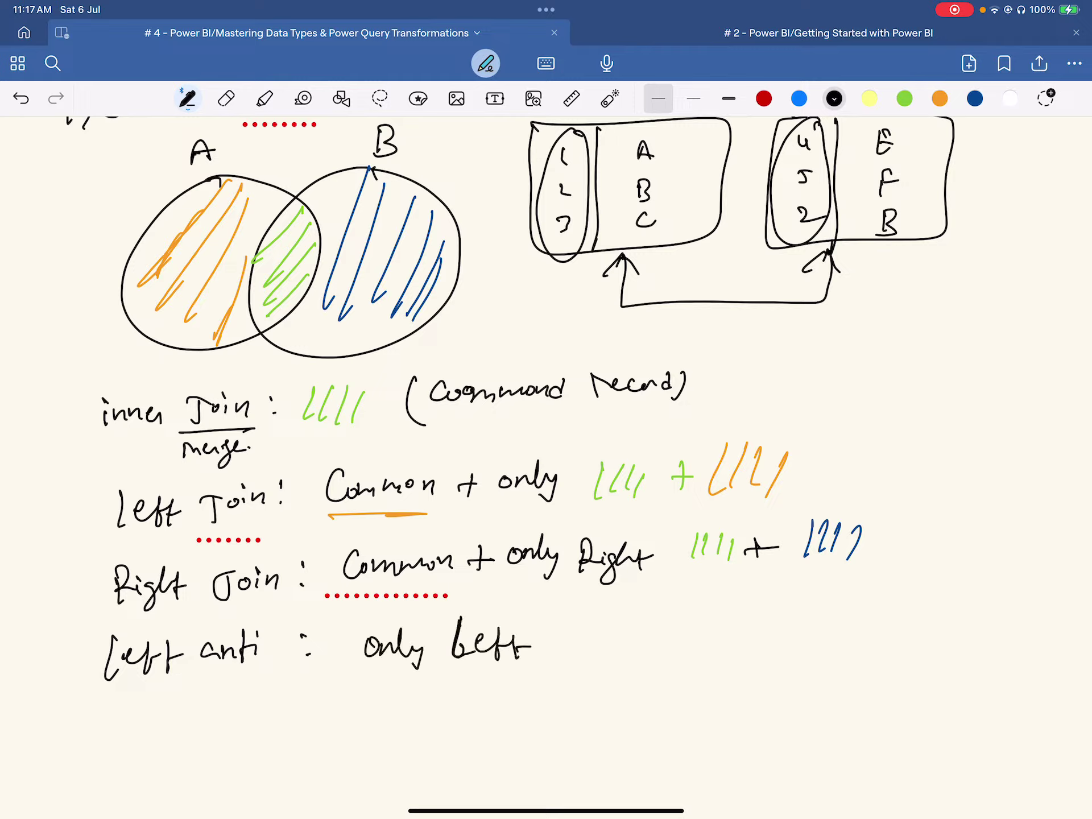
- Draw a curved double-headed arrow linking the left join line to the left anti line
mouse_move(108, 515)
left_mouse_down()
mouse_move(57, 668)
mouse_move(91, 677)
left_mouse_up()
left_click_drag(85, 656, 86, 683)
mouse_move(93, 506)
left_mouse_down()
mouse_move(114, 515)
mouse_move(91, 538)
left_mouse_up()
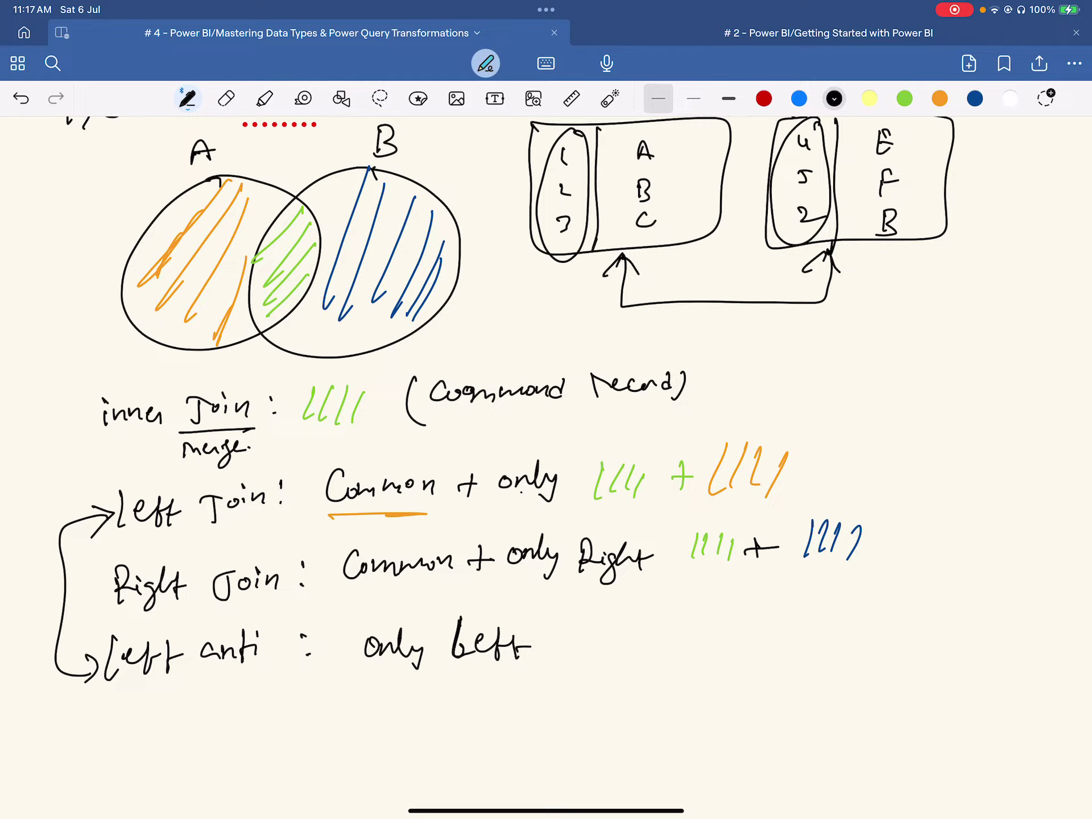
- Add a short "Left" table note beneath "only" in the left join line
mouse_move(503, 494)
left_mouse_down()
mouse_move(509, 515)
mouse_move(569, 515)
mouse_move(578, 527)
left_mouse_up()
left_click_drag(572, 512, 589, 510)
mouse_move(596, 509)
left_mouse_down()
mouse_move(592, 519)
mouse_move(607, 519)
left_mouse_up()
left_click_drag(613, 513, 617, 521)
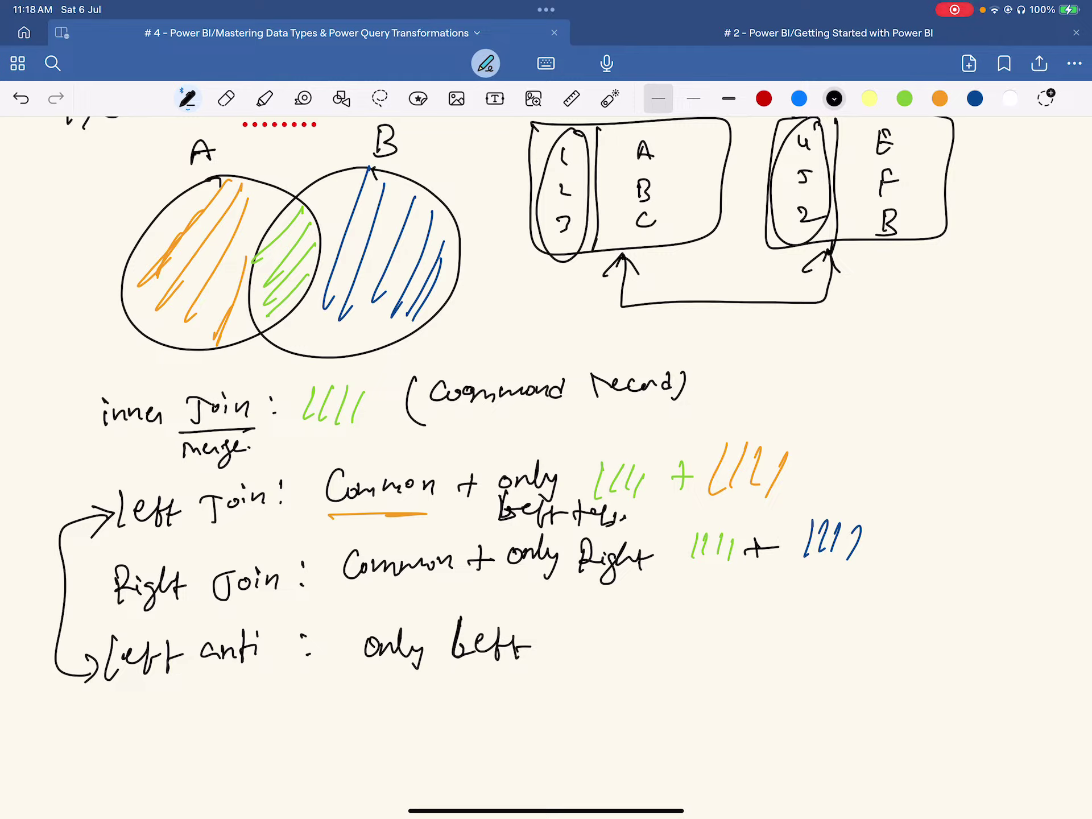
- Underline "Left anti" in black and add orange hatch marks after "only Left"
left_click_drag(93, 693, 293, 676)
left_click(940, 98)
left_click_drag(595, 625, 581, 660)
left_click_drag(606, 627, 592, 657)
left_click_drag(618, 627, 604, 658)
left_click_drag(638, 627, 624, 649)
left_click_drag(650, 636, 633, 654)
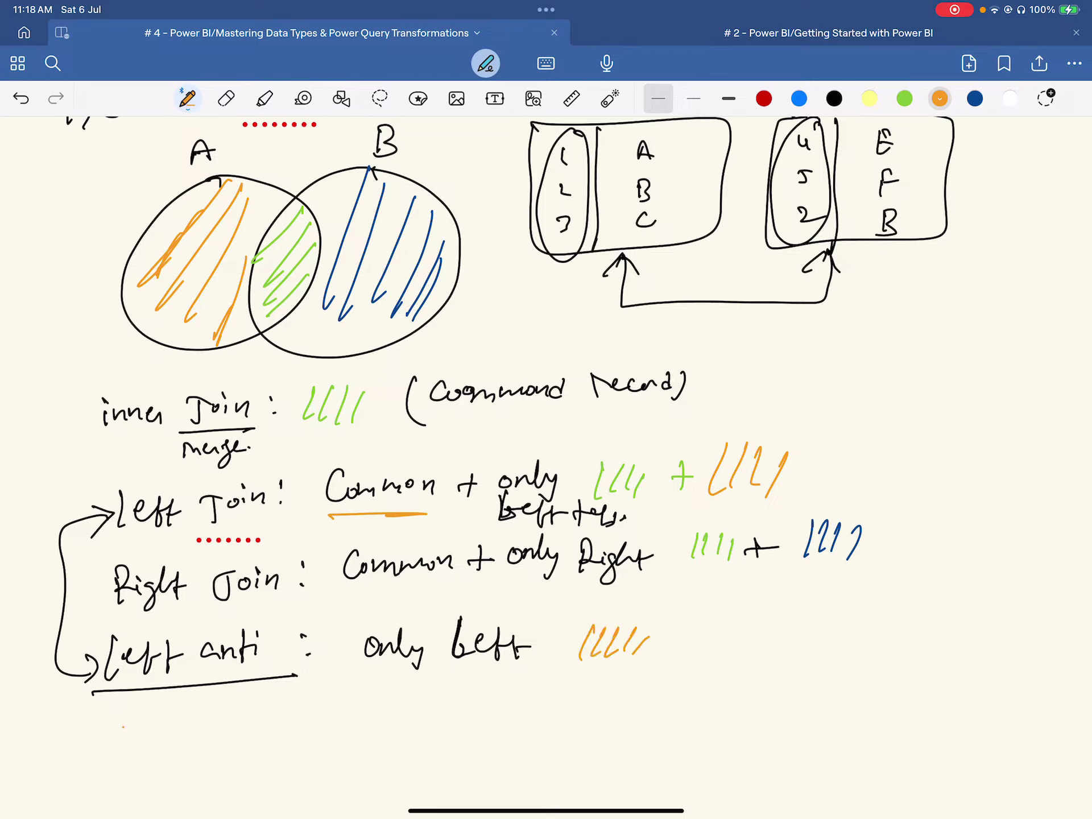
- Handwrite the label "Right anti" in black below the left anti line
left_click_drag(123, 727, 122, 735)
key("ctrl+z")
left_click(834, 99)
mouse_move(121, 721)
left_mouse_down()
mouse_move(122, 754)
mouse_move(122, 740)
left_mouse_up()
mouse_move(136, 726)
left_mouse_down()
mouse_move(160, 755)
mouse_move(199, 728)
mouse_move(250, 733)
left_mouse_up()
mouse_move(257, 708)
left_mouse_down()
mouse_move(256, 730)
mouse_move(264, 721)
left_mouse_up()
left_click_drag(268, 724, 269, 739)
left_click(270, 714)
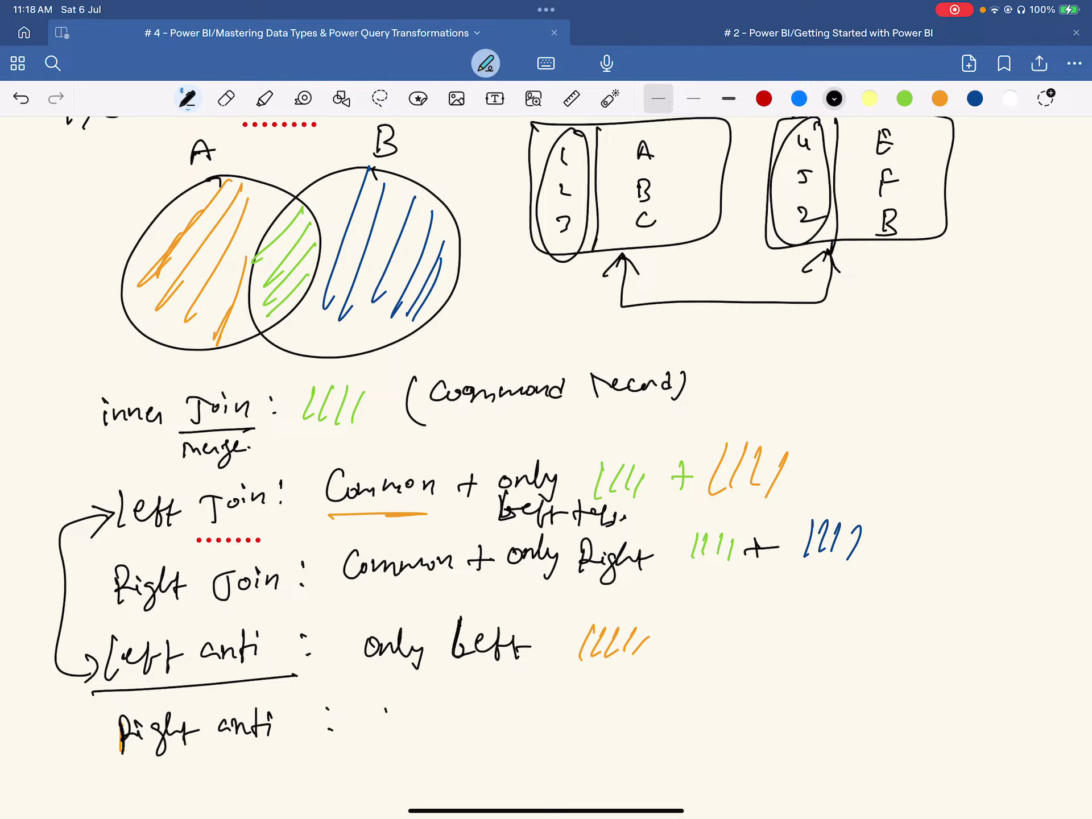
- Define right anti as "only Right" in black, followed by dark blue hatch marks
mouse_move(392, 706)
left_mouse_down()
mouse_move(413, 720)
mouse_move(447, 710)
mouse_move(435, 740)
left_mouse_up()
mouse_move(479, 703)
left_mouse_down()
mouse_move(481, 721)
mouse_move(502, 713)
left_mouse_up()
mouse_move(515, 709)
left_mouse_down()
mouse_move(508, 737)
mouse_move(528, 692)
left_mouse_up()
mouse_move(521, 718)
left_mouse_down()
mouse_move(538, 703)
mouse_move(605, 722)
left_mouse_up()
left_click(975, 98)
left_click_drag(626, 689, 617, 721)
left_click_drag(644, 691, 631, 735)
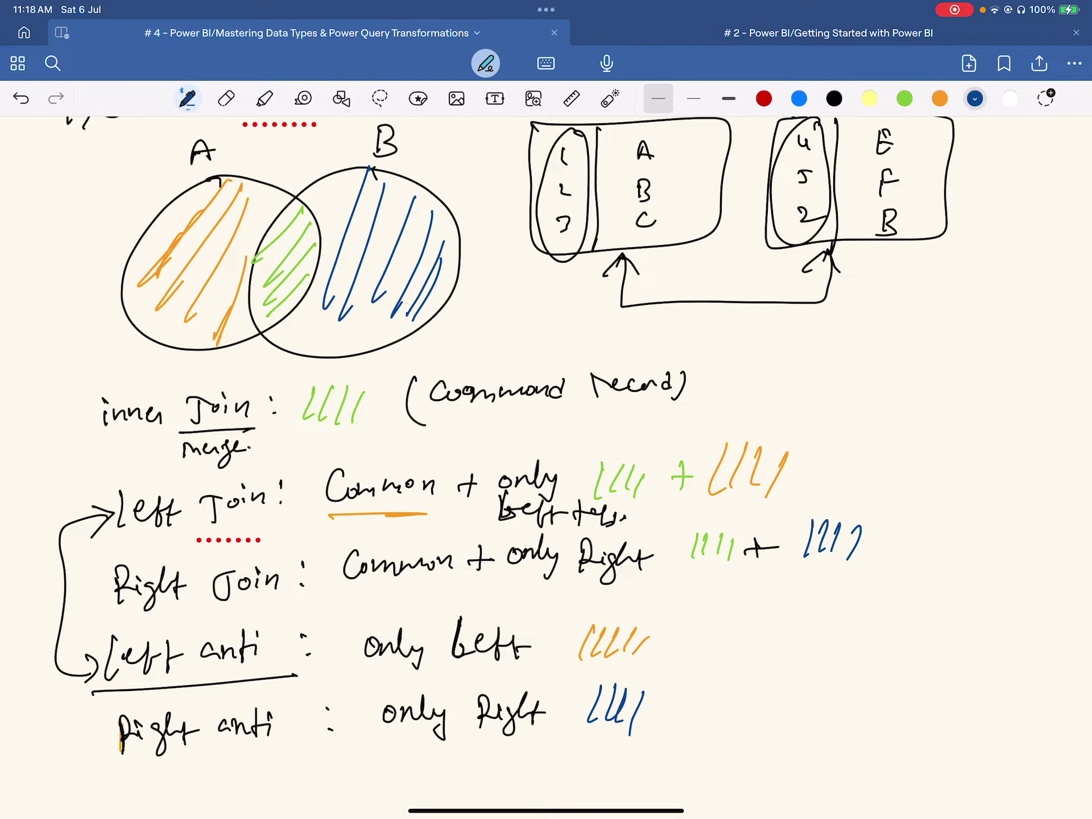
- Box the matching id 2 in green in both tables
scroll(547, 455, "up", 2)
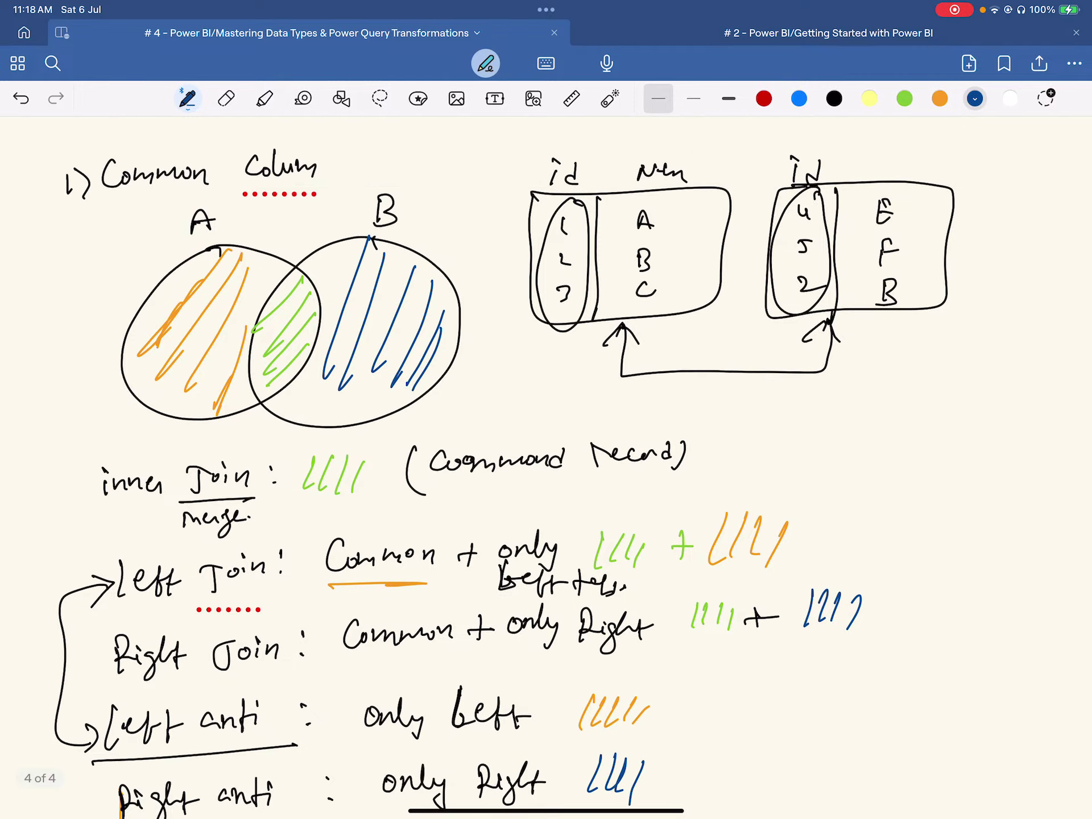
scroll(547, 456, "down", 2)
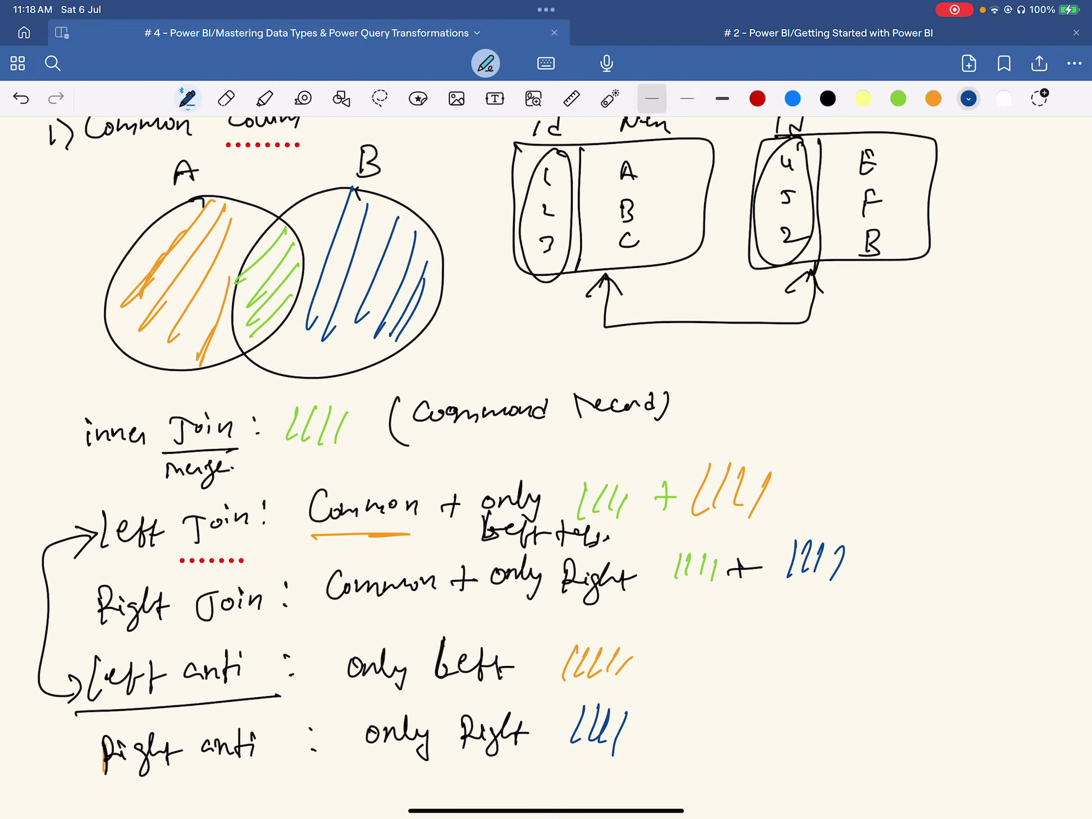
left_click(898, 99)
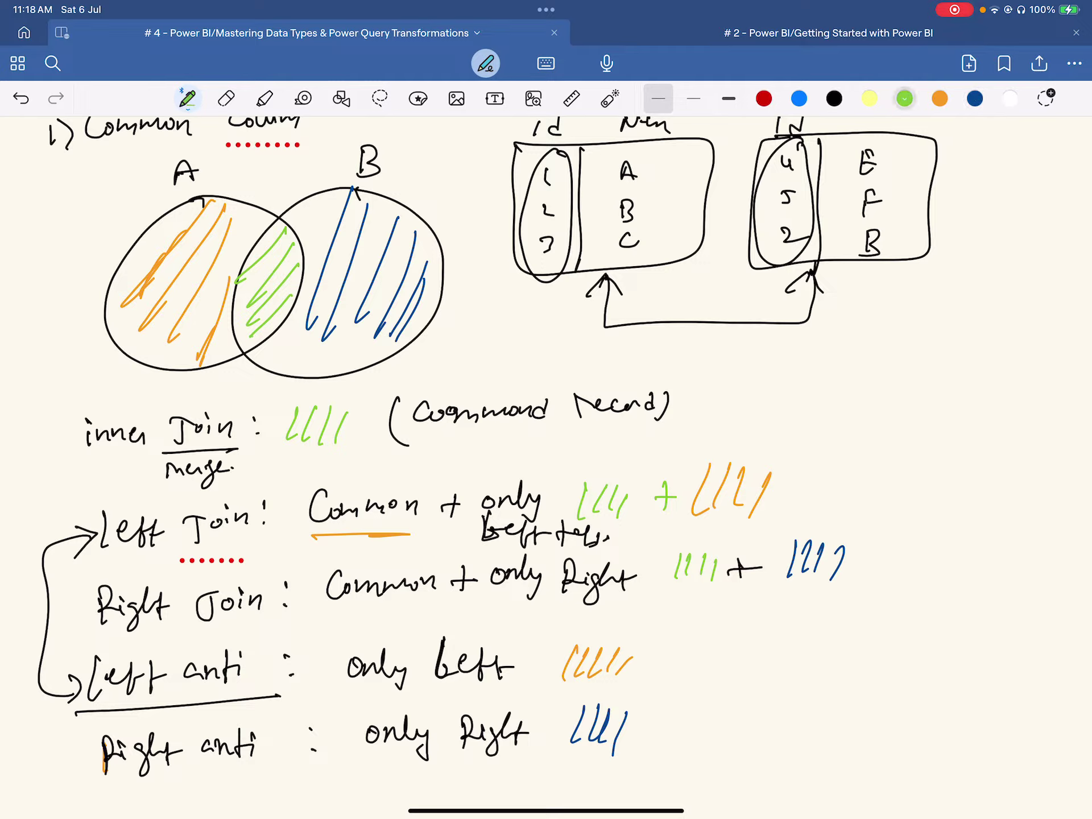
mouse_move(534, 199)
left_mouse_down()
mouse_move(564, 227)
mouse_move(538, 228)
mouse_move(534, 200)
left_mouse_up()
mouse_move(767, 222)
left_mouse_down()
mouse_move(804, 221)
mouse_move(768, 223)
left_mouse_up()
- Box ids 1 and 3 of the first table in orange and ids 4 and 5 of the second table in dark blue
left_click(940, 99)
mouse_move(529, 165)
left_mouse_down()
mouse_move(532, 189)
mouse_move(570, 233)
mouse_move(526, 265)
left_mouse_up()
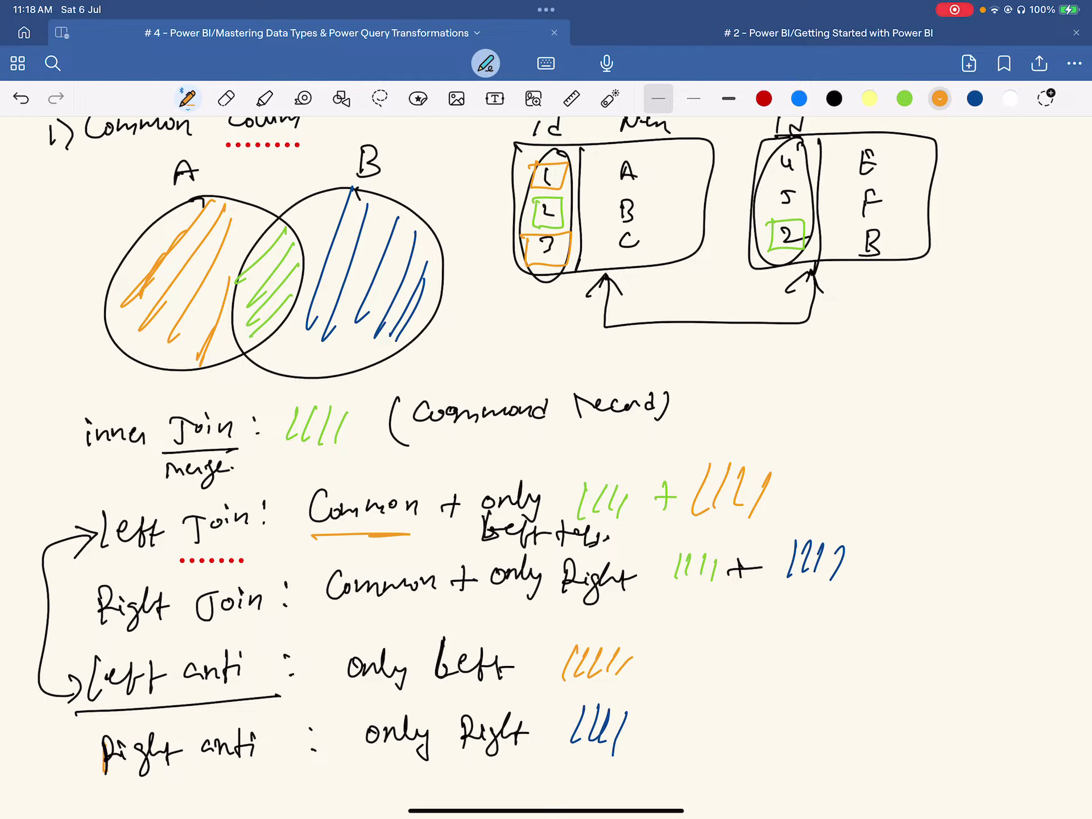
left_click(975, 98)
mouse_move(769, 155)
left_mouse_down()
mouse_move(806, 153)
mouse_move(773, 188)
mouse_move(803, 193)
mouse_move(767, 186)
left_mouse_up()
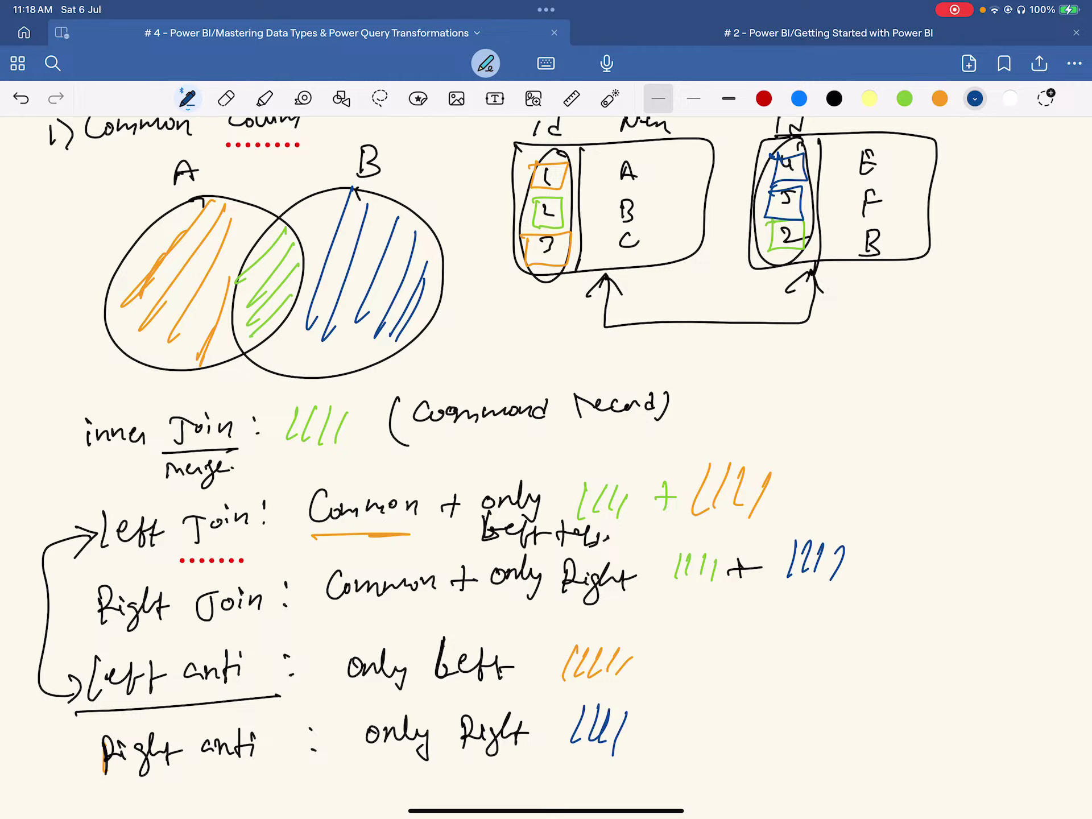
- Write the result ids in green: 2 beside the inner join line and 1,2 beside the left join line
left_click(905, 98)
left_click_drag(758, 382, 791, 393)
mouse_move(838, 467)
left_mouse_down()
mouse_move(858, 491)
mouse_move(889, 484)
left_mouse_up()
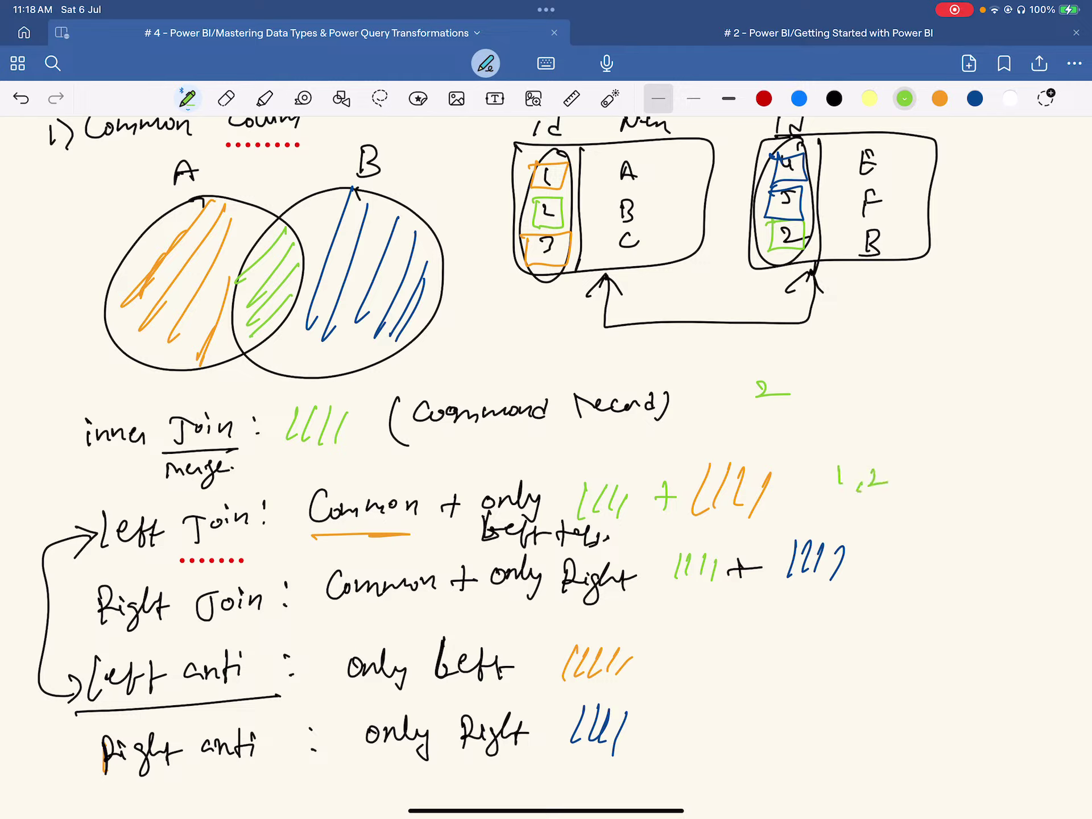
- Replace the left join result with 1, 2 in orange and 3 in green, and write a green 3 beside the right join line
left_click(940, 98)
left_click(226, 98)
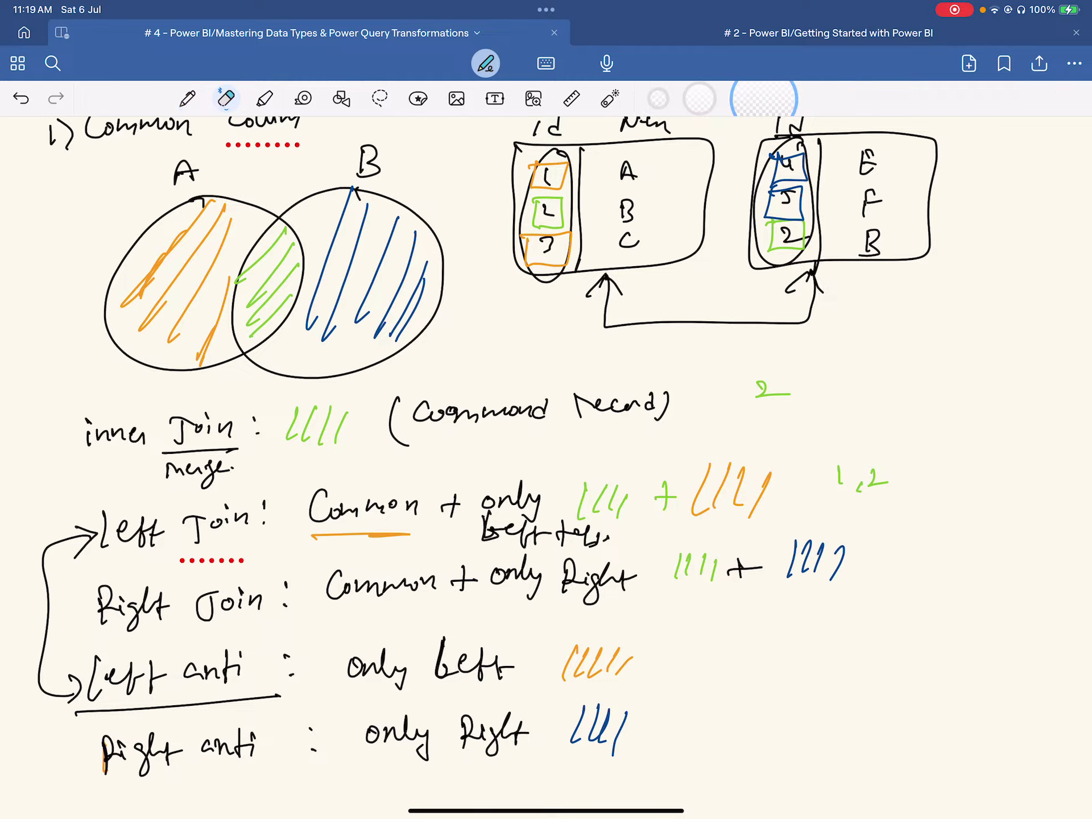
mouse_move(831, 478)
left_mouse_down()
mouse_move(882, 482)
mouse_move(825, 478)
mouse_move(826, 491)
left_mouse_up()
left_click(187, 98)
mouse_move(845, 491)
left_mouse_down()
mouse_move(841, 499)
mouse_move(874, 486)
left_mouse_up()
left_click_drag(885, 485, 877, 500)
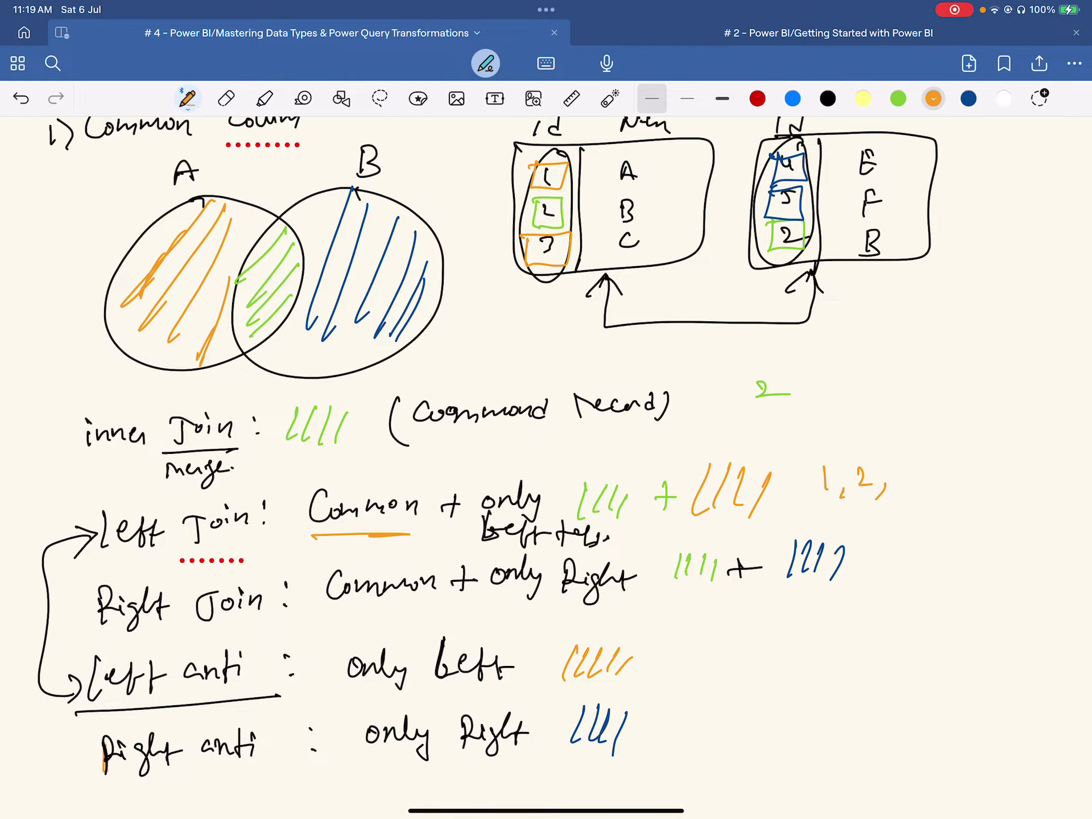
scroll(546, 455, "up", 1)
left_click_drag(909, 494, 910, 522)
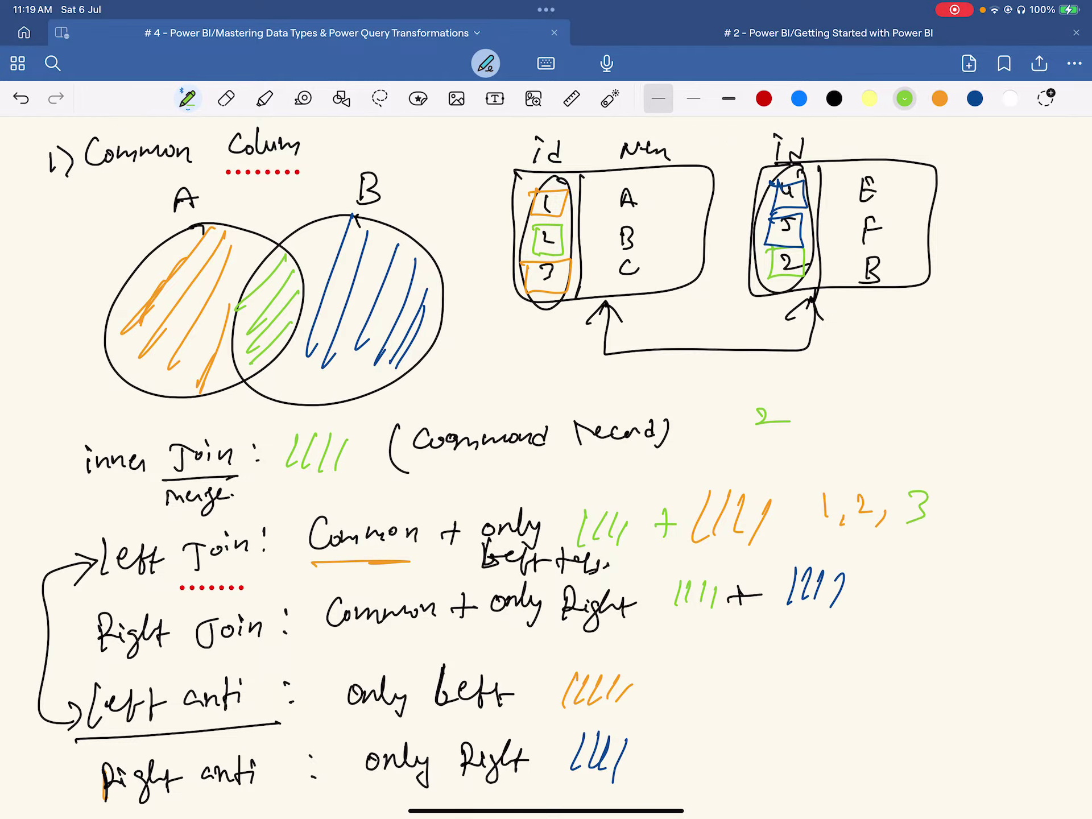
scroll(488, 430, "down", 3)
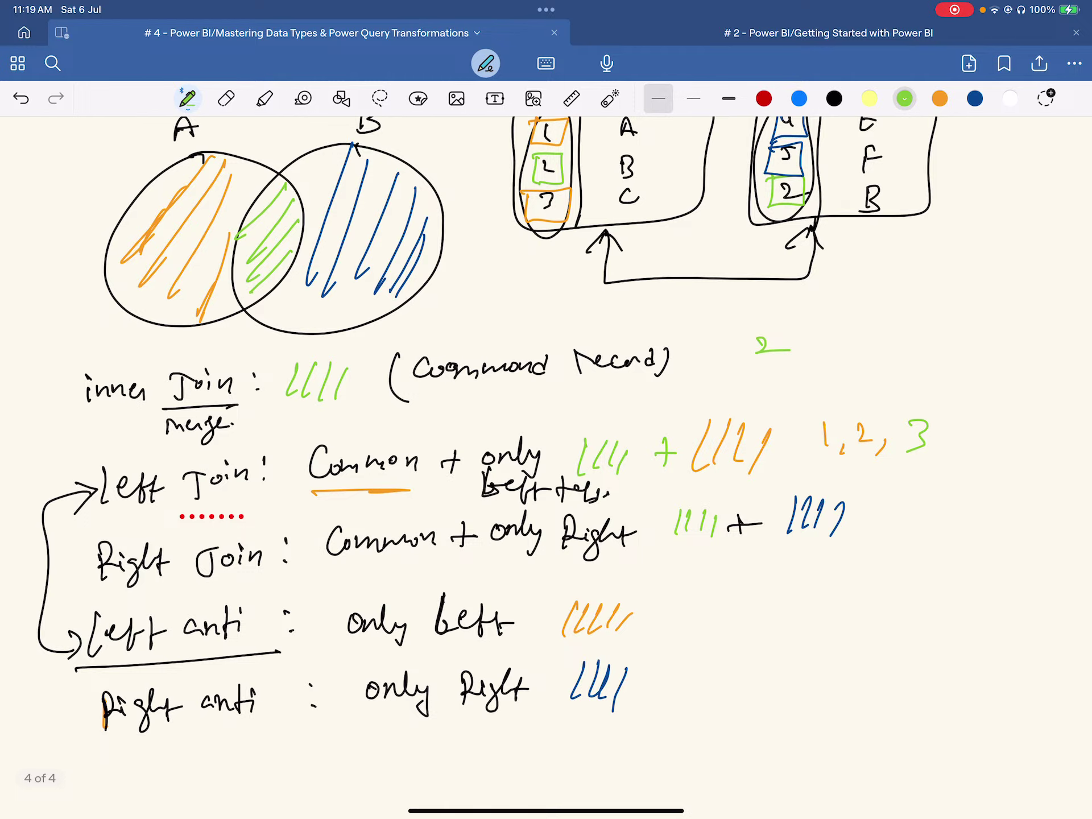
left_click_drag(995, 498, 994, 519)
- Erase the handwritten result ids beside the left join and right join lines
left_click(226, 99)
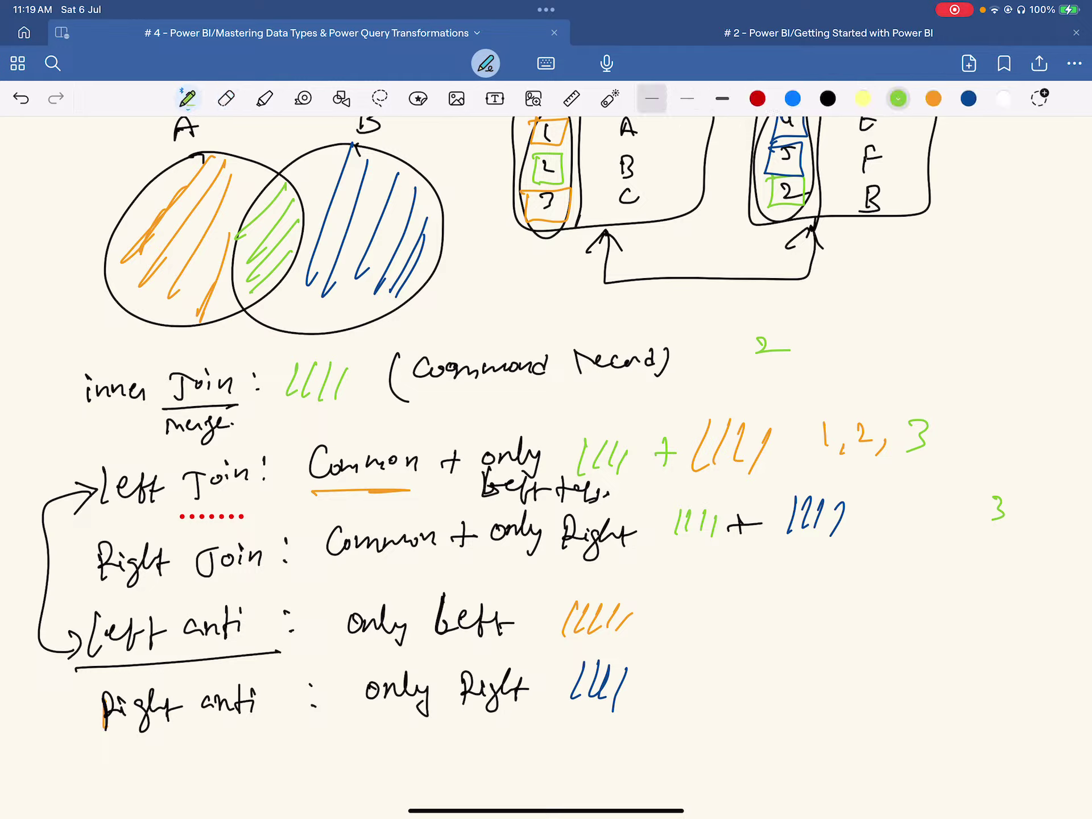
mouse_move(881, 427)
left_mouse_down()
mouse_move(927, 424)
mouse_move(856, 441)
mouse_move(956, 424)
mouse_move(853, 429)
left_mouse_up()
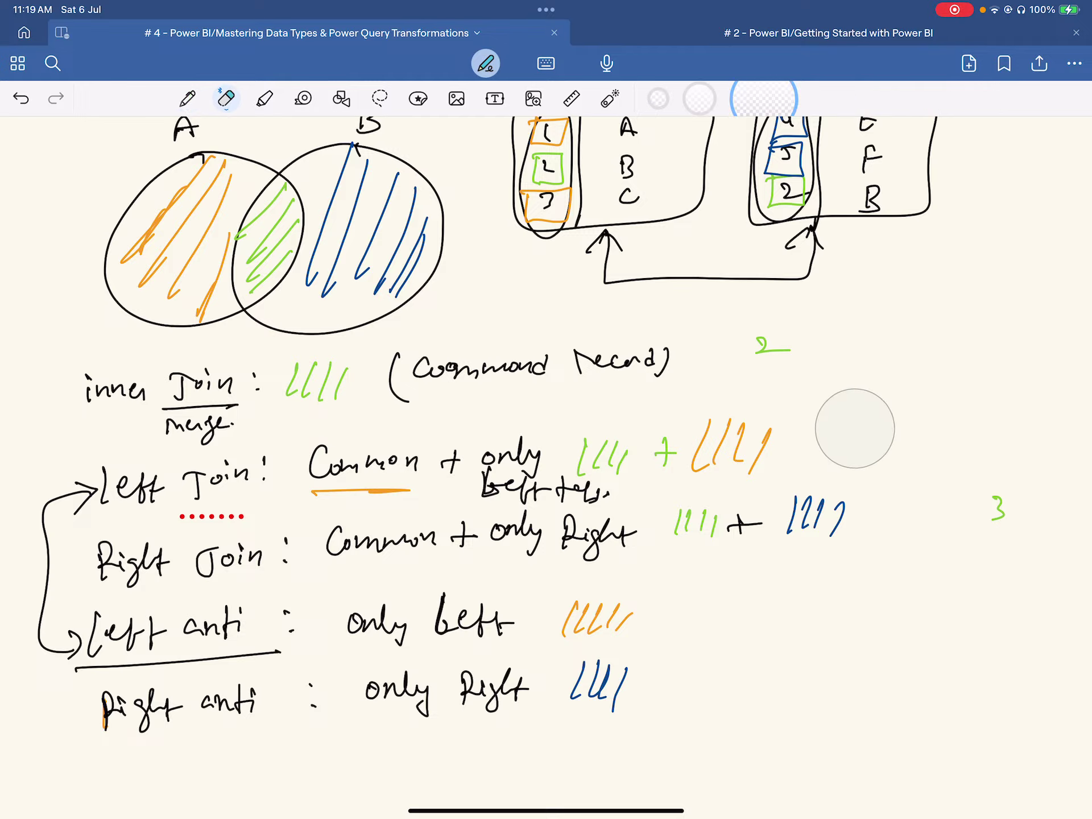
left_click_drag(999, 508, 975, 517)
- Write the left join result as "2 +" in green and "1+3" in orange, and box it in orange
left_click(188, 98)
scroll(481, 435, "up", 2)
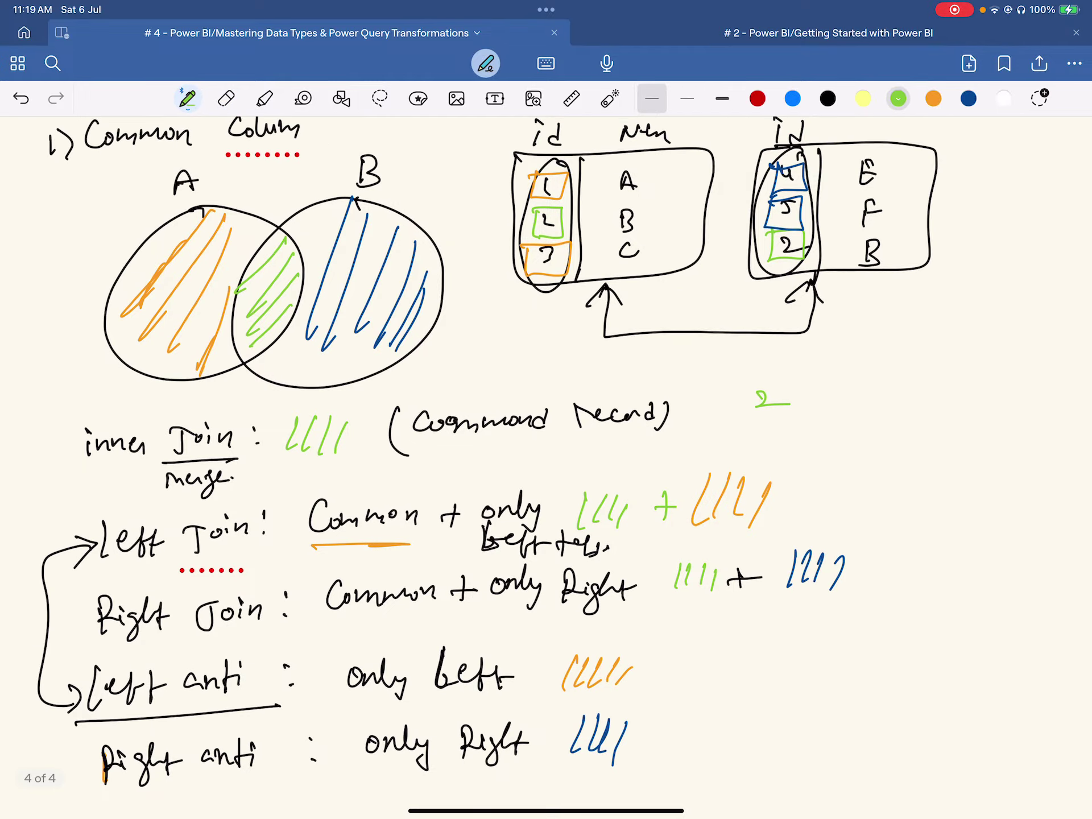
mouse_move(830, 482)
left_mouse_down()
mouse_move(829, 496)
mouse_move(874, 485)
left_mouse_up()
mouse_move(868, 478)
left_mouse_down()
mouse_move(867, 496)
mouse_move(927, 483)
left_mouse_up()
left_click(940, 99)
left_click_drag(919, 475, 918, 493)
left_click_drag(937, 473, 937, 498)
mouse_move(794, 515)
left_mouse_down()
mouse_move(850, 456)
mouse_move(805, 508)
left_mouse_up()
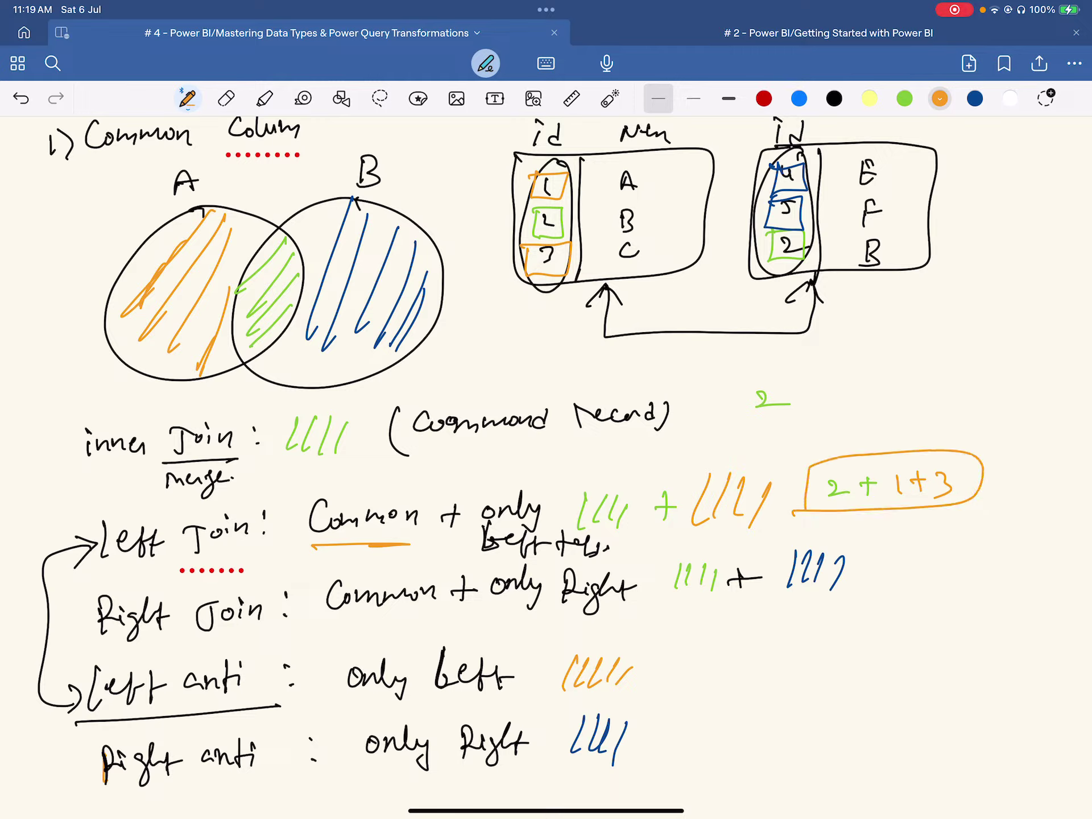
- Write the right join result as "2 +" in green and "4+5" in dark blue, and box it in dark blue
left_click(905, 98)
left_click_drag(871, 569, 891, 581)
left_click_drag(901, 569, 911, 567)
left_click_drag(909, 562, 907, 580)
left_click(226, 99)
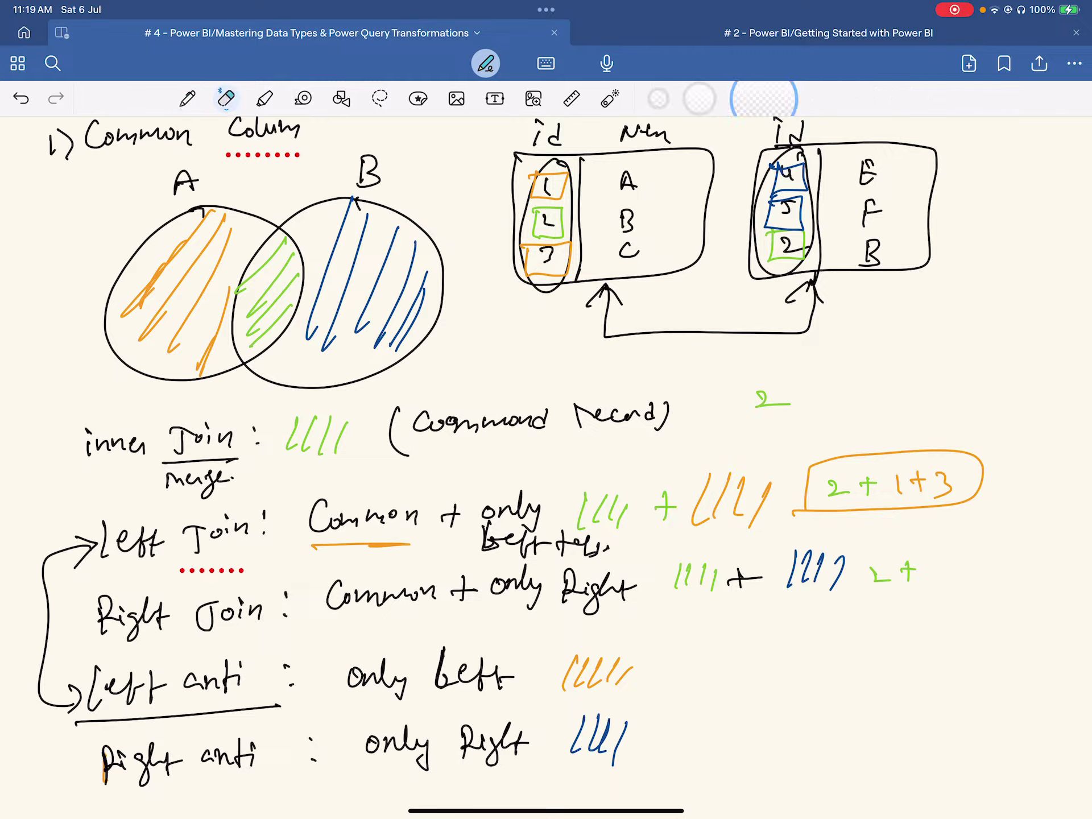
left_click(188, 98)
left_click(976, 99)
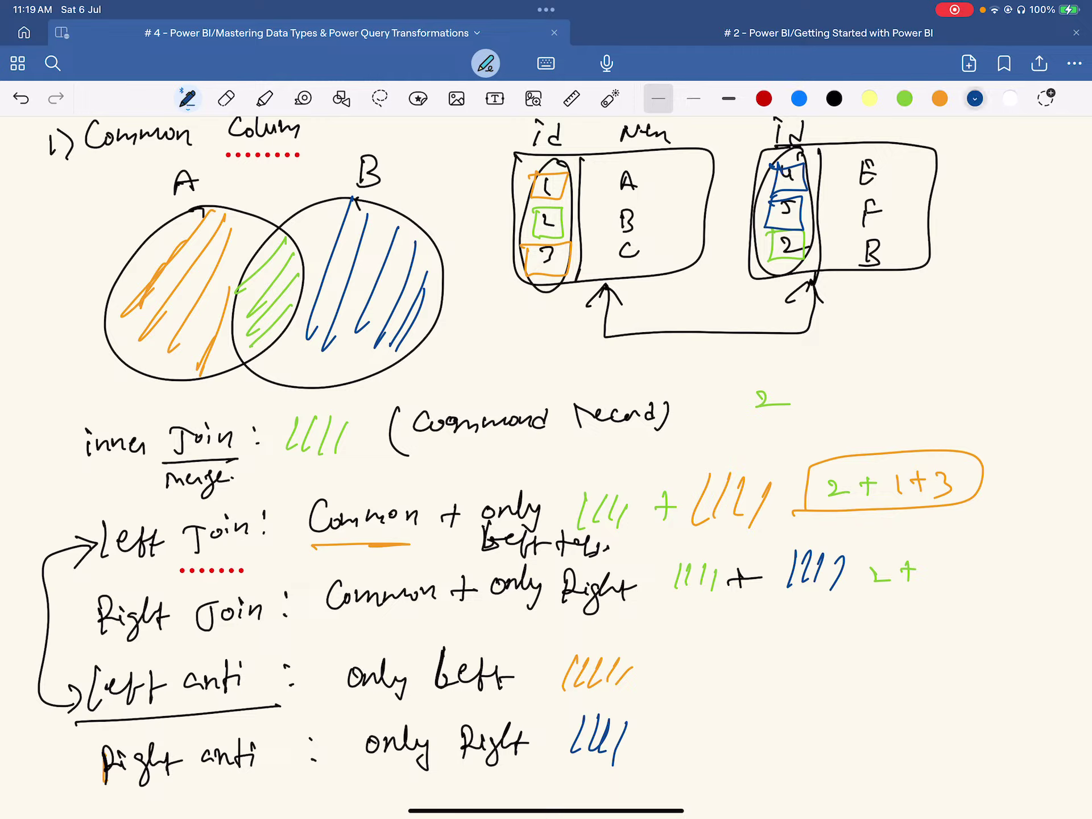
left_click_drag(935, 561, 994, 576)
left_click_drag(871, 534, 879, 601)
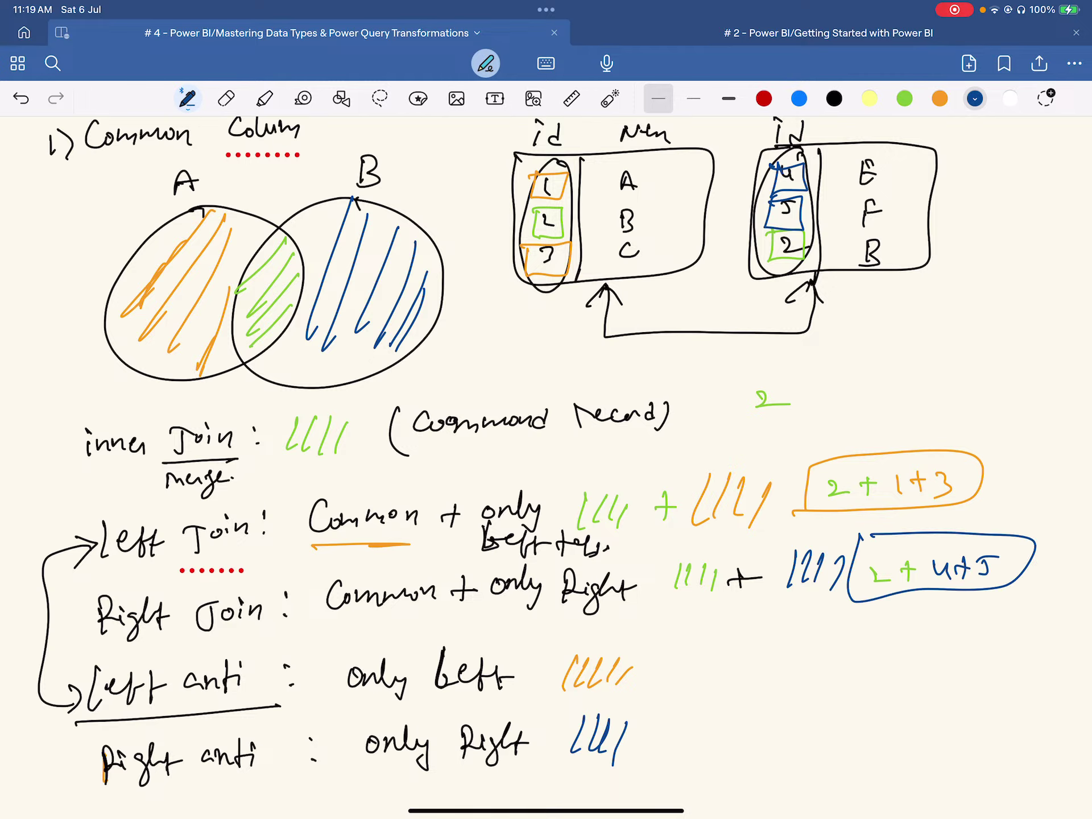
- Write the left anti result as "1+3" in orange beside its line and box it in orange
scroll(531, 398, "down", 2)
left_click(940, 99)
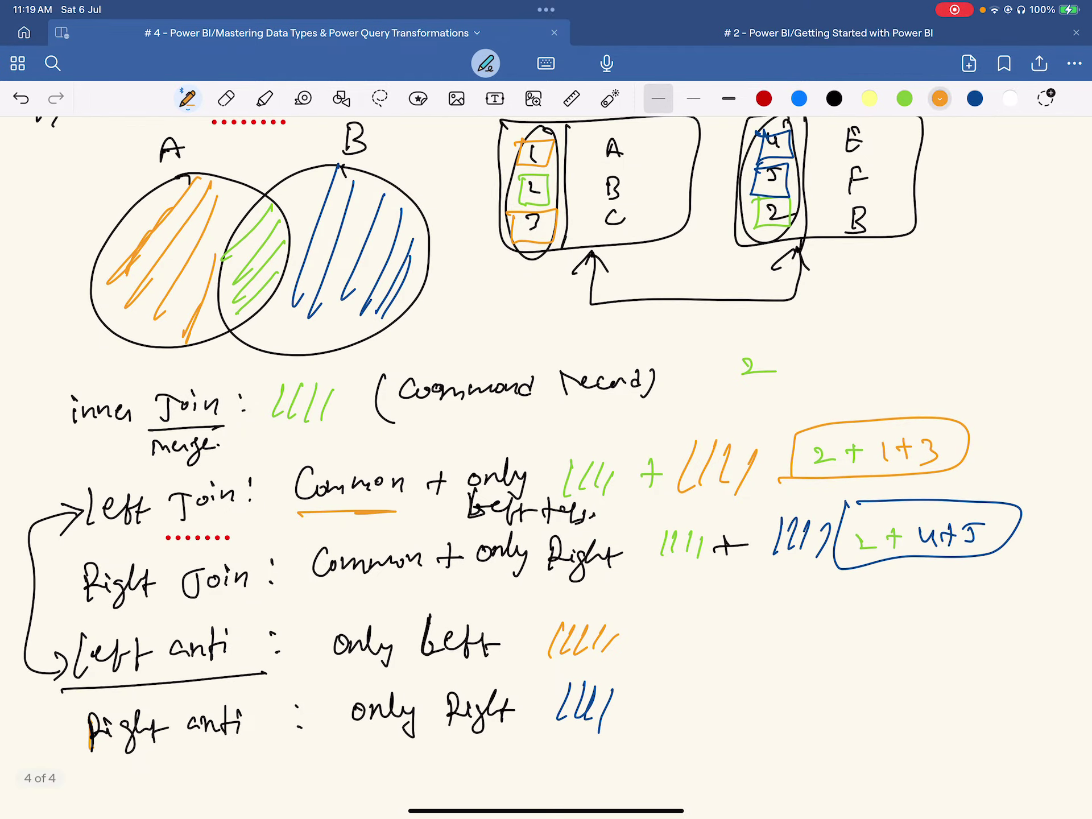
mouse_move(701, 624)
left_mouse_down()
mouse_move(700, 644)
mouse_move(723, 640)
left_mouse_up()
left_click_drag(719, 630, 739, 626)
mouse_move(750, 619)
left_mouse_down()
mouse_move(760, 632)
mouse_move(740, 644)
left_mouse_up()
mouse_move(677, 610)
left_mouse_down()
mouse_move(779, 626)
mouse_move(766, 657)
mouse_move(738, 650)
mouse_move(758, 659)
mouse_move(767, 650)
left_mouse_up()
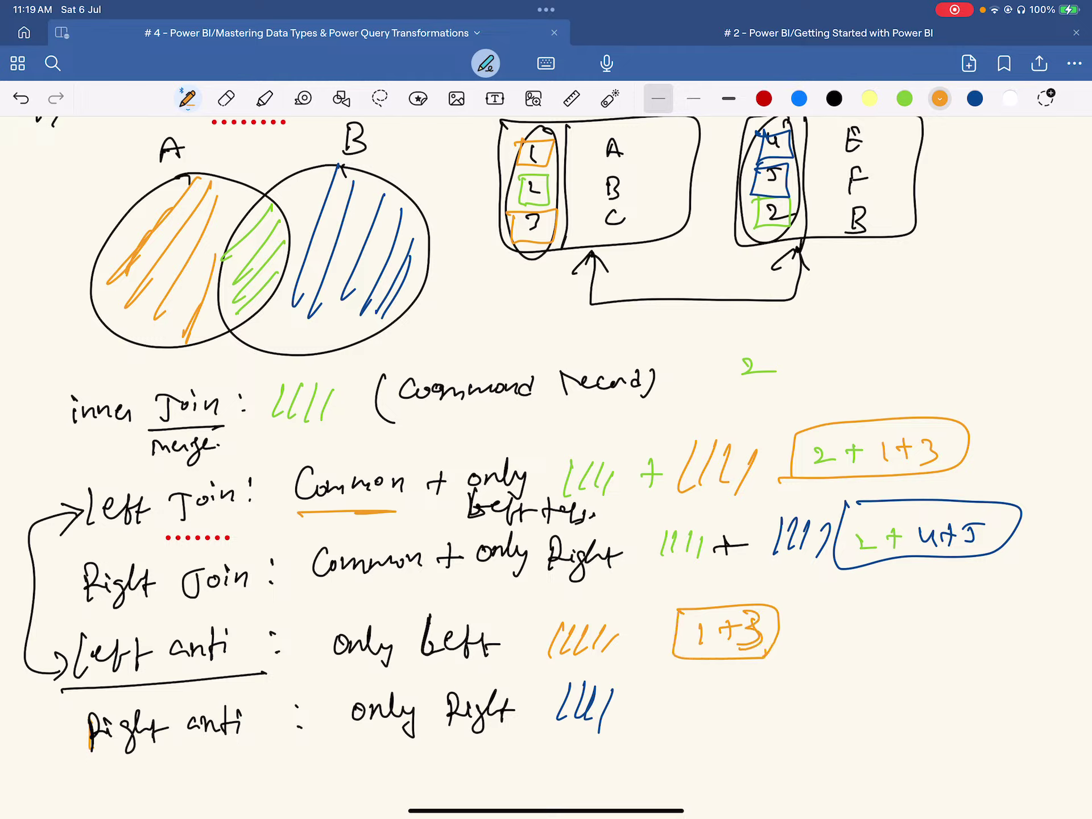
- Write the right anti result as "4+5" in dark blue beside its line and box it in dark blue
left_click(975, 98)
mouse_move(693, 693)
left_mouse_down()
mouse_move(763, 726)
mouse_move(657, 693)
mouse_move(695, 716)
left_mouse_up()
left_click_drag(694, 708, 693, 724)
mouse_move(713, 706)
left_mouse_down()
mouse_move(712, 720)
mouse_move(723, 712)
left_mouse_up()
left_click_drag(730, 709, 734, 727)
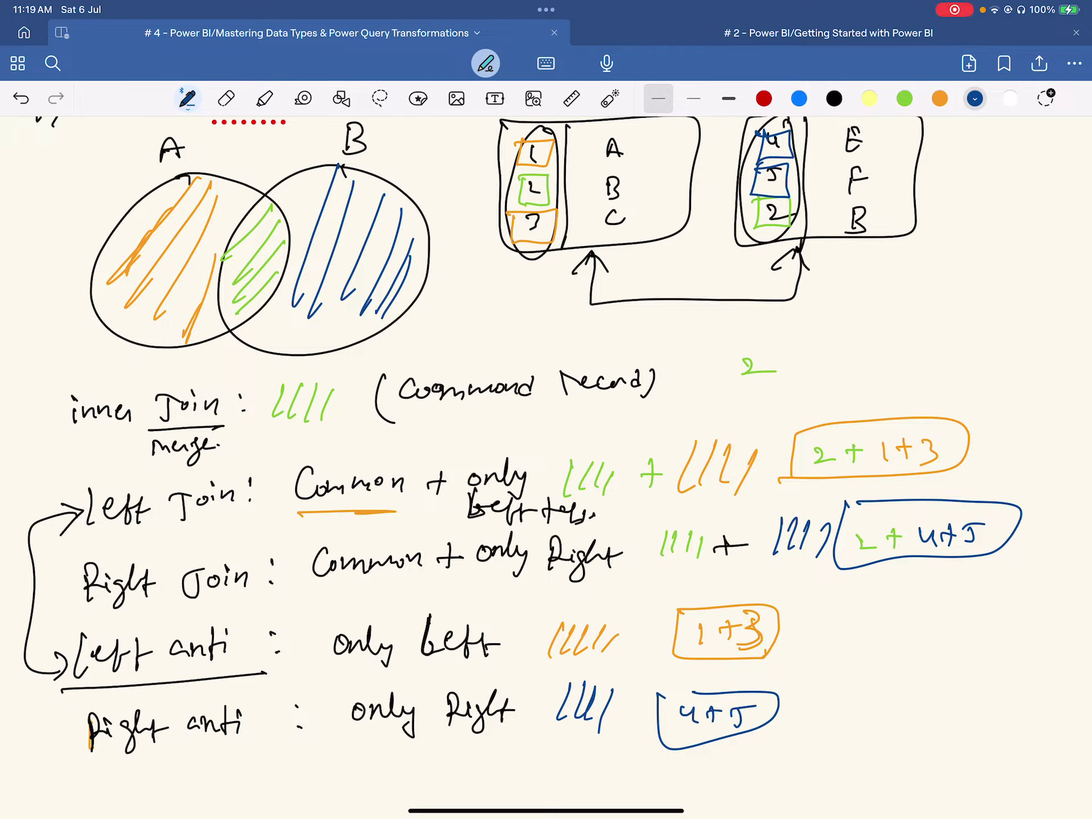
- Write the row counts in black beside the lines: right anti 2, left anti 2, right join 3, left join 3, inner join 1
left_click(835, 98)
left_click_drag(861, 699, 892, 705)
left_click_drag(905, 608, 932, 617)
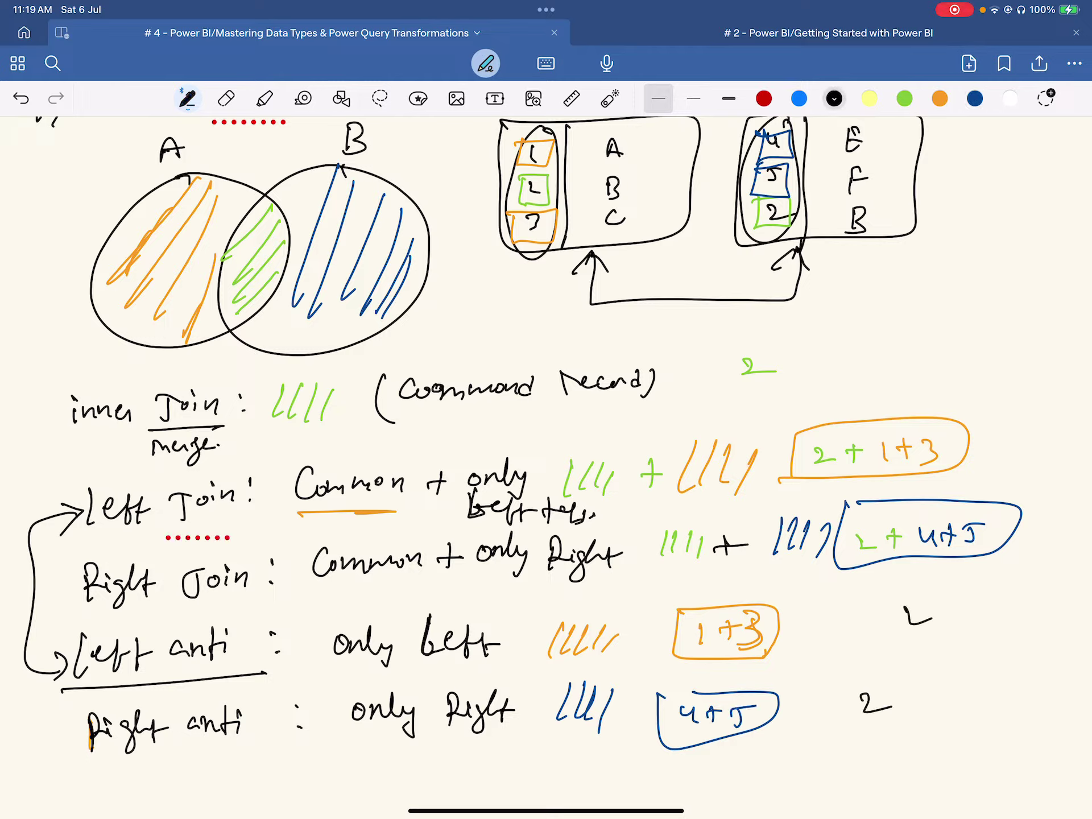
left_click_drag(1040, 527, 1040, 547)
left_click_drag(1010, 431, 1012, 456)
left_click_drag(968, 340, 969, 362)
scroll(546, 467, "up", 1)
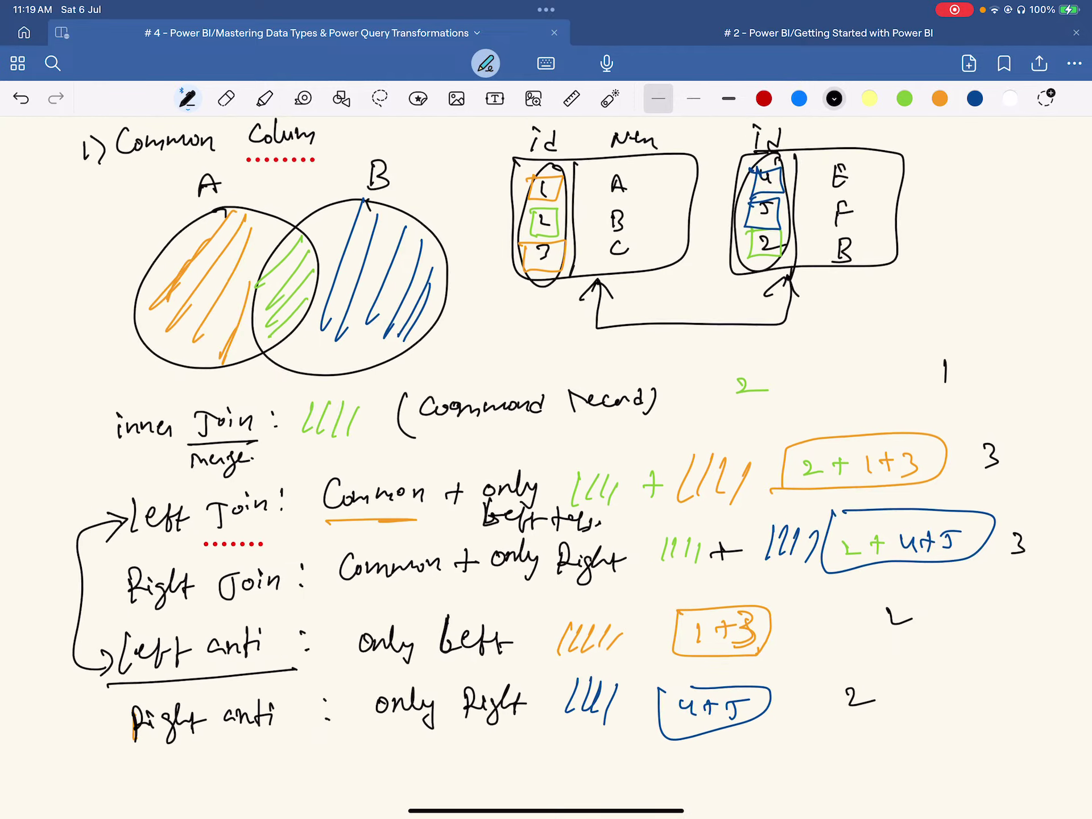
scroll(546, 466, "down", 1)
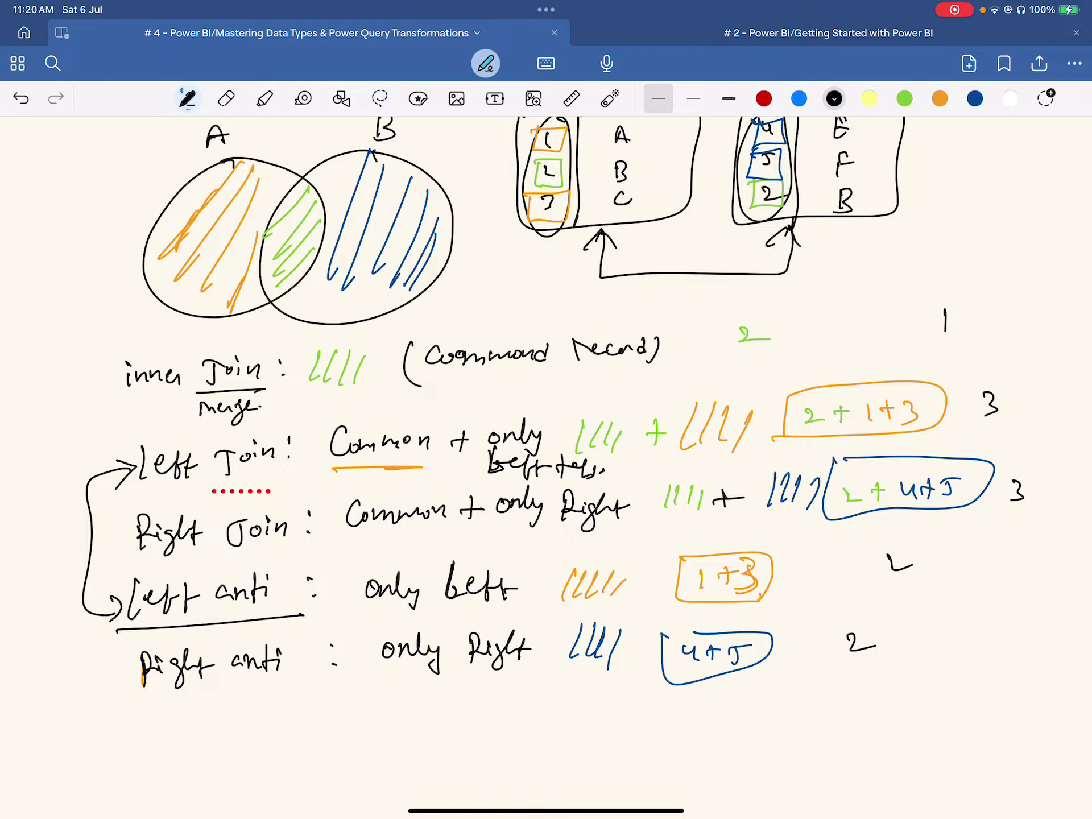
- Switch to the Power Query Editor and review the Store Details and Store Manager tables
left_click_drag(432, 811, 796, 811)
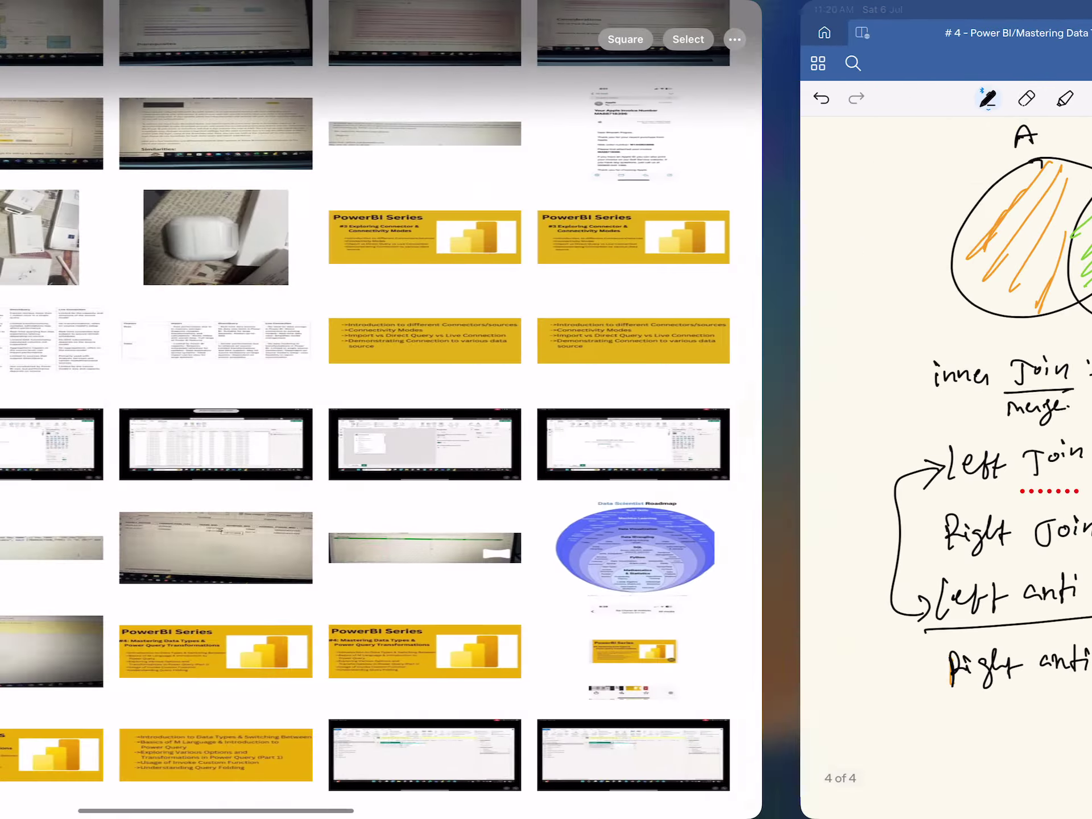
left_click_drag(432, 811, 796, 810)
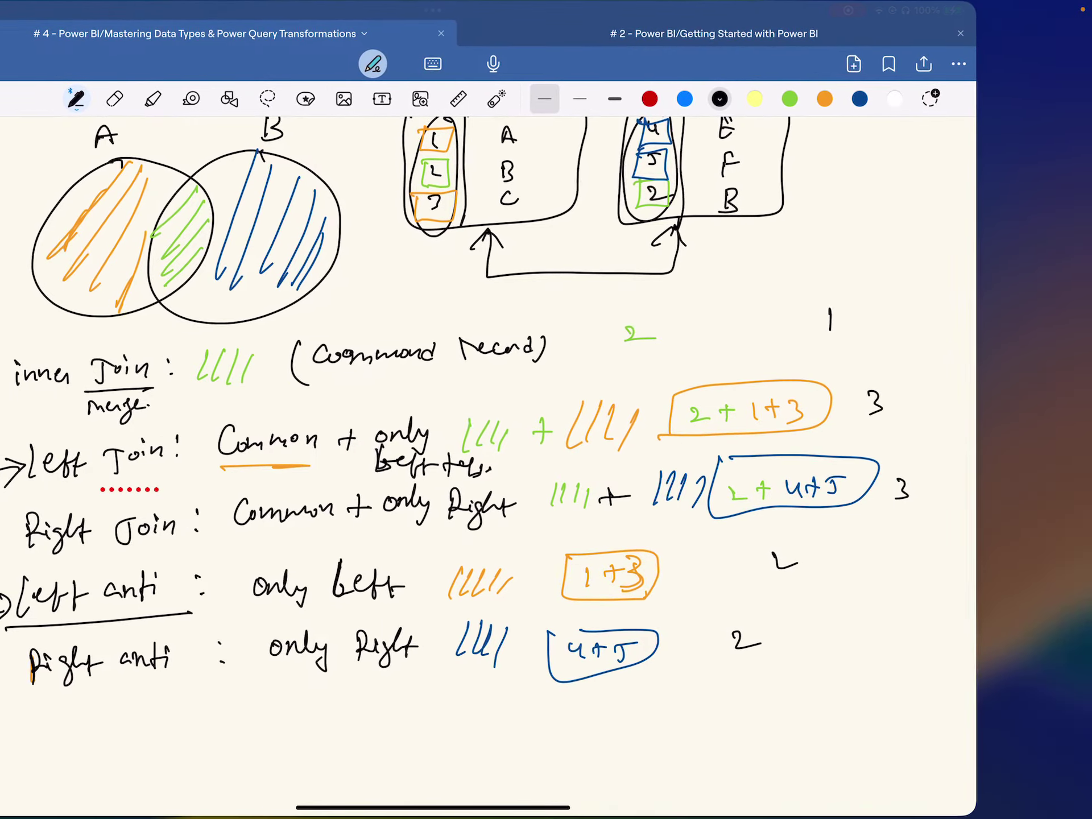
left_click_drag(432, 811, 797, 811)
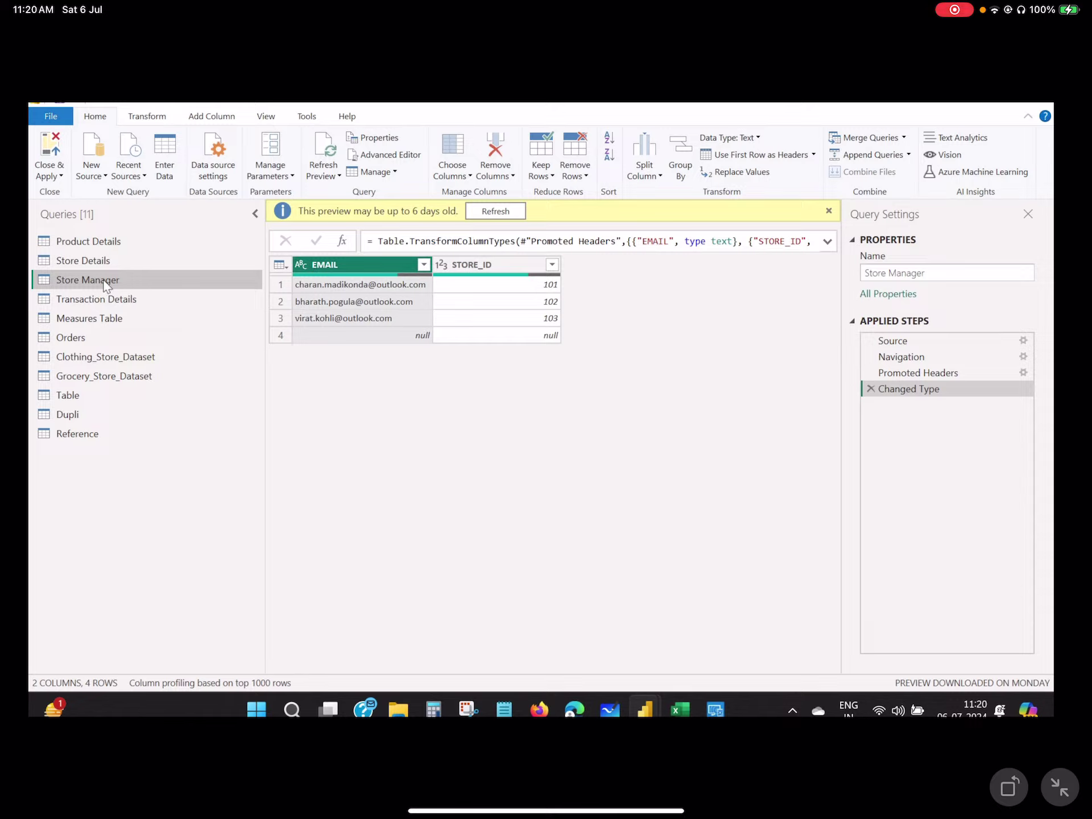
left_click(83, 261)
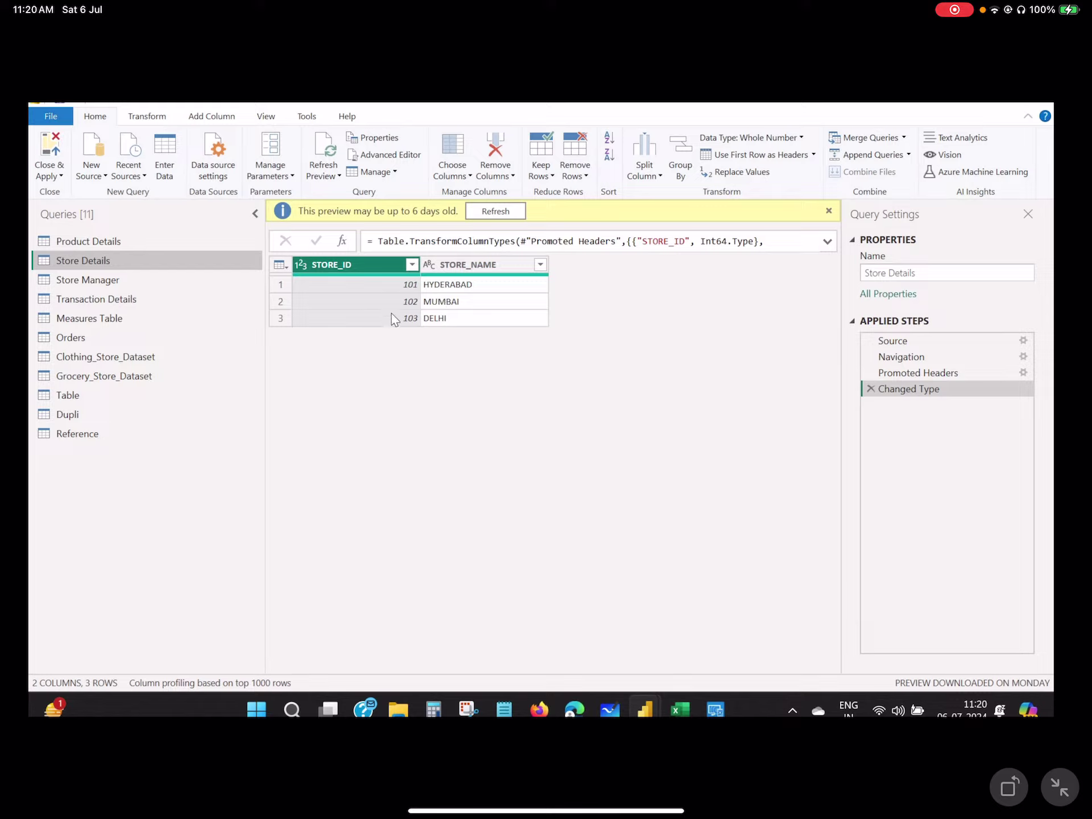
left_click(94, 280)
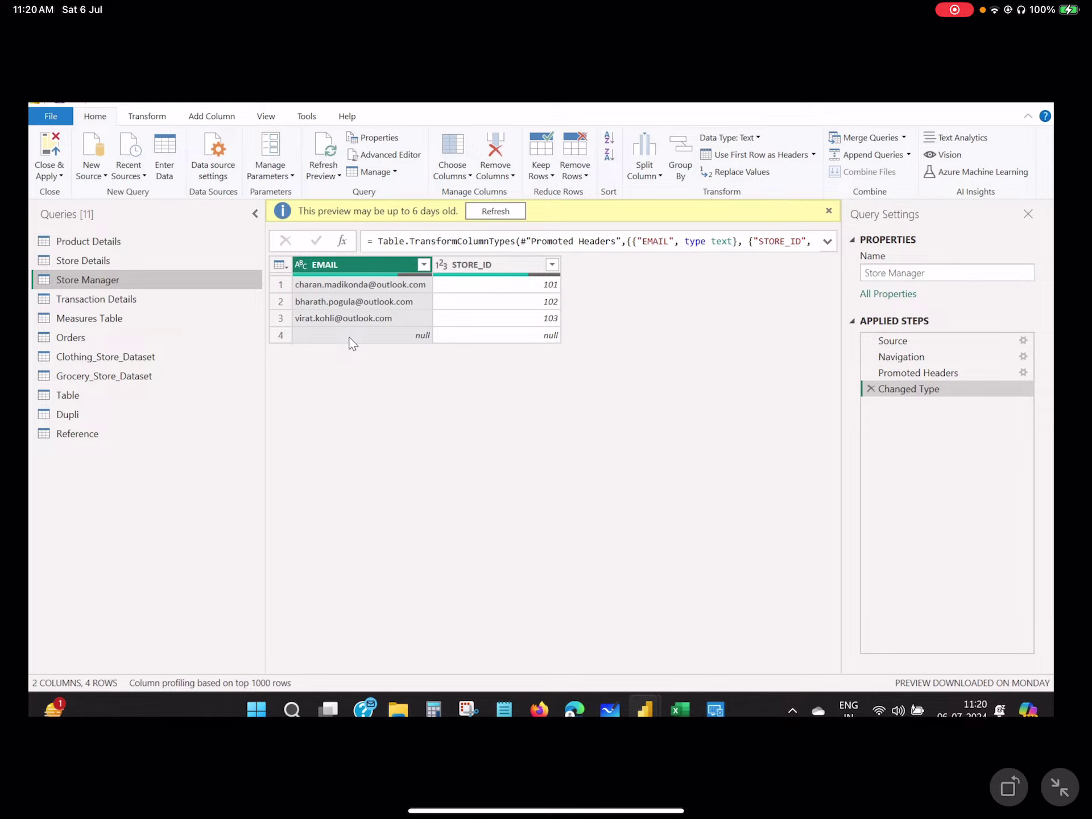
- Set up a merge of Store Details with Store Manager, matching both tables on STORE_ID
left_click(82, 262)
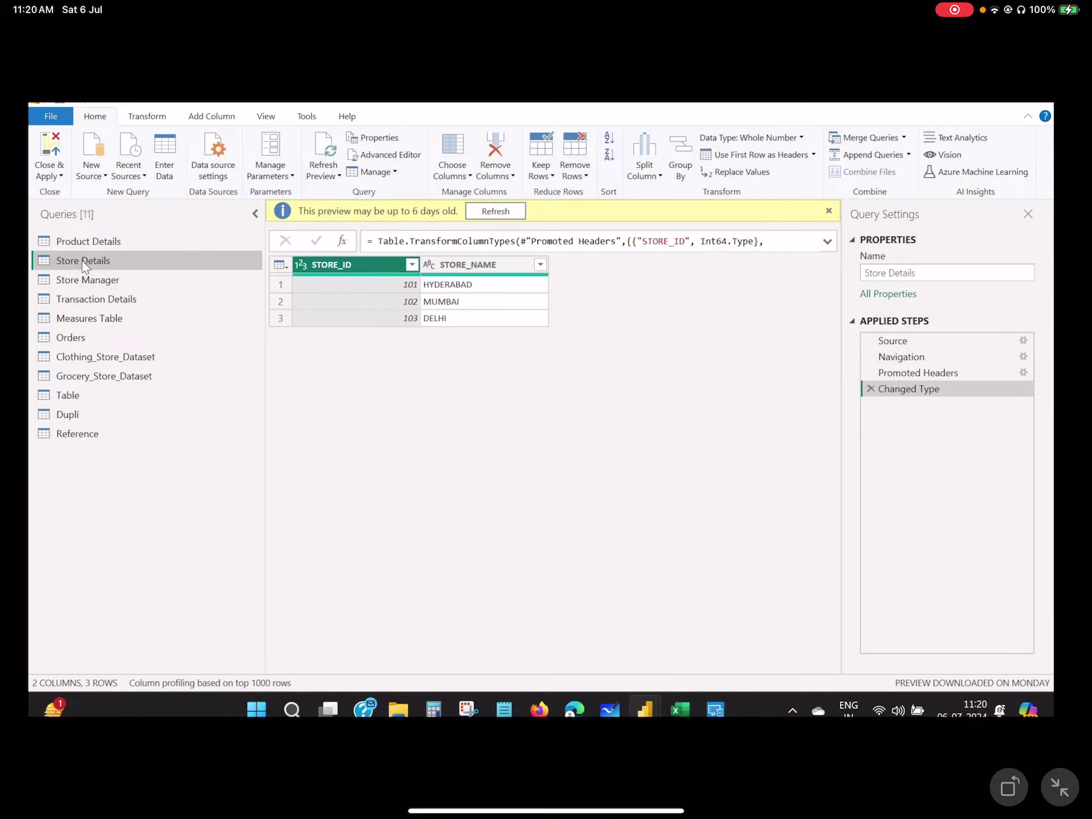
left_click(904, 139)
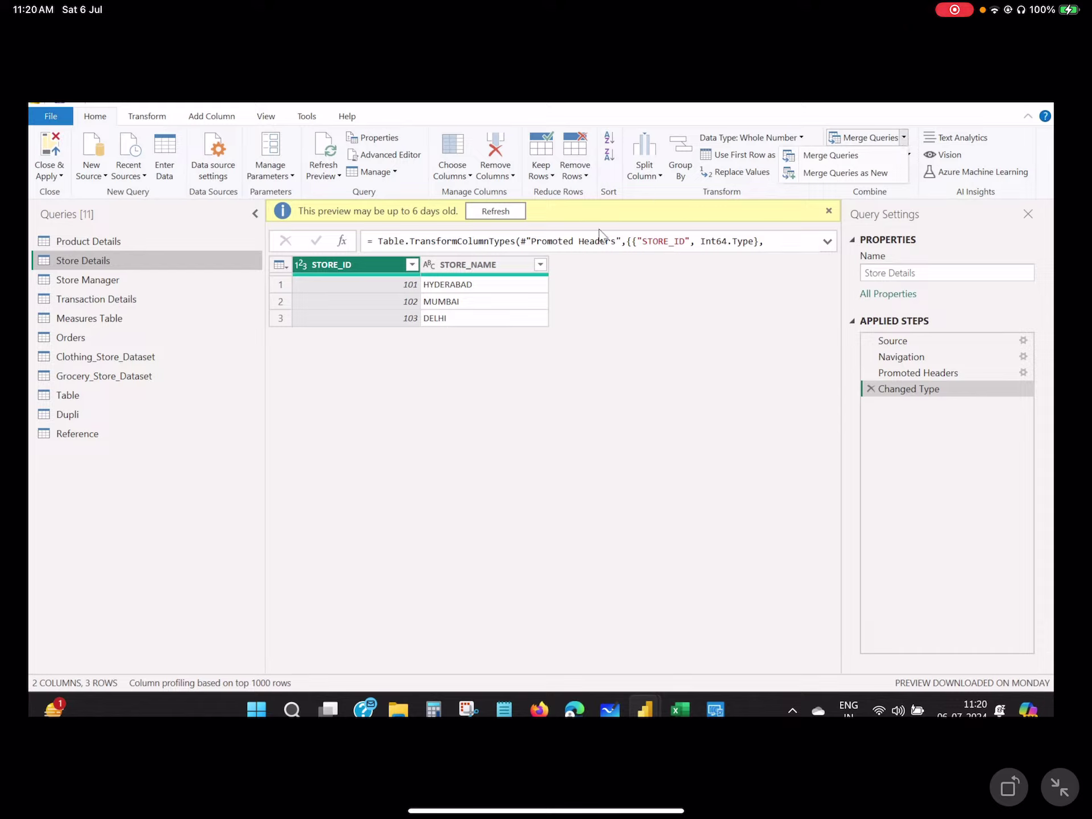
left_click(828, 158)
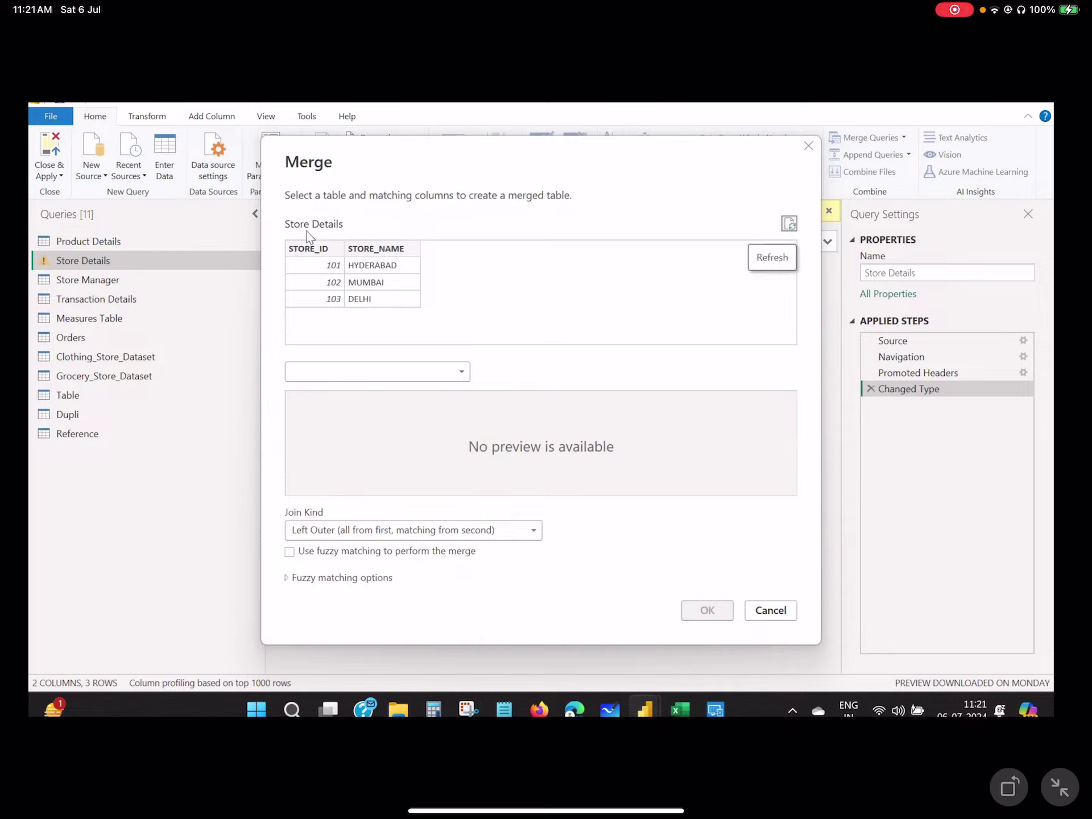
left_click(429, 374)
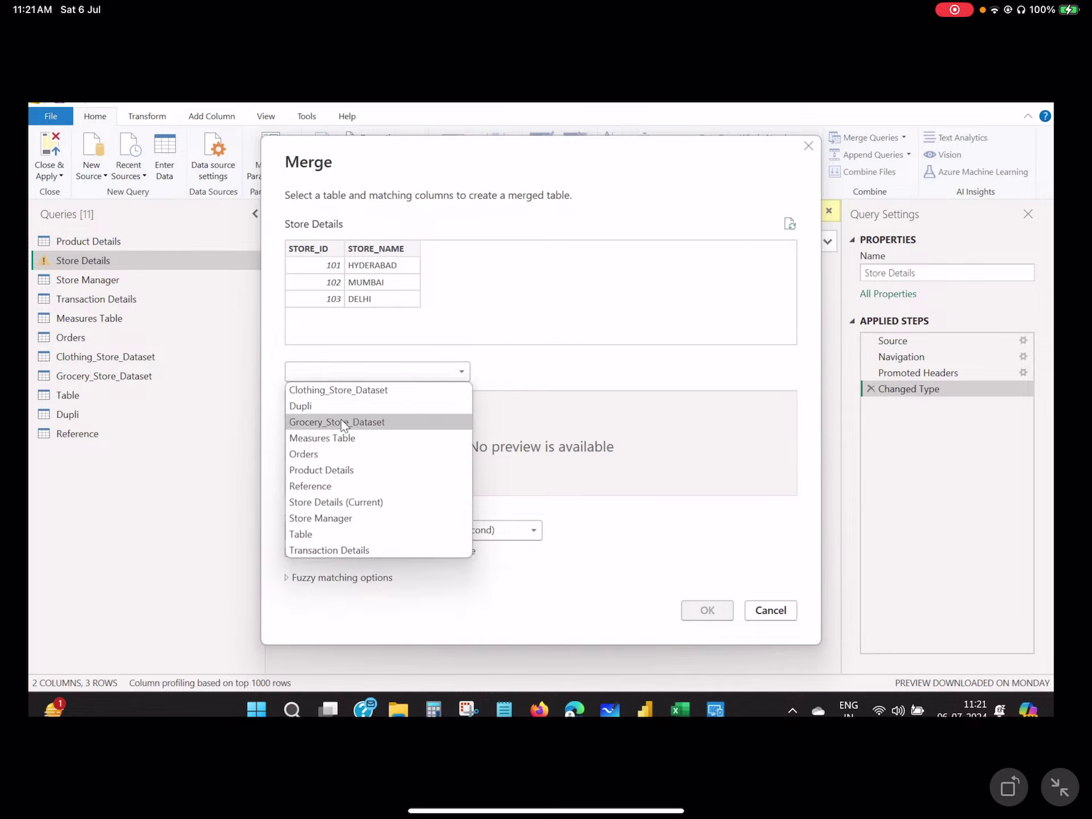
left_click(319, 518)
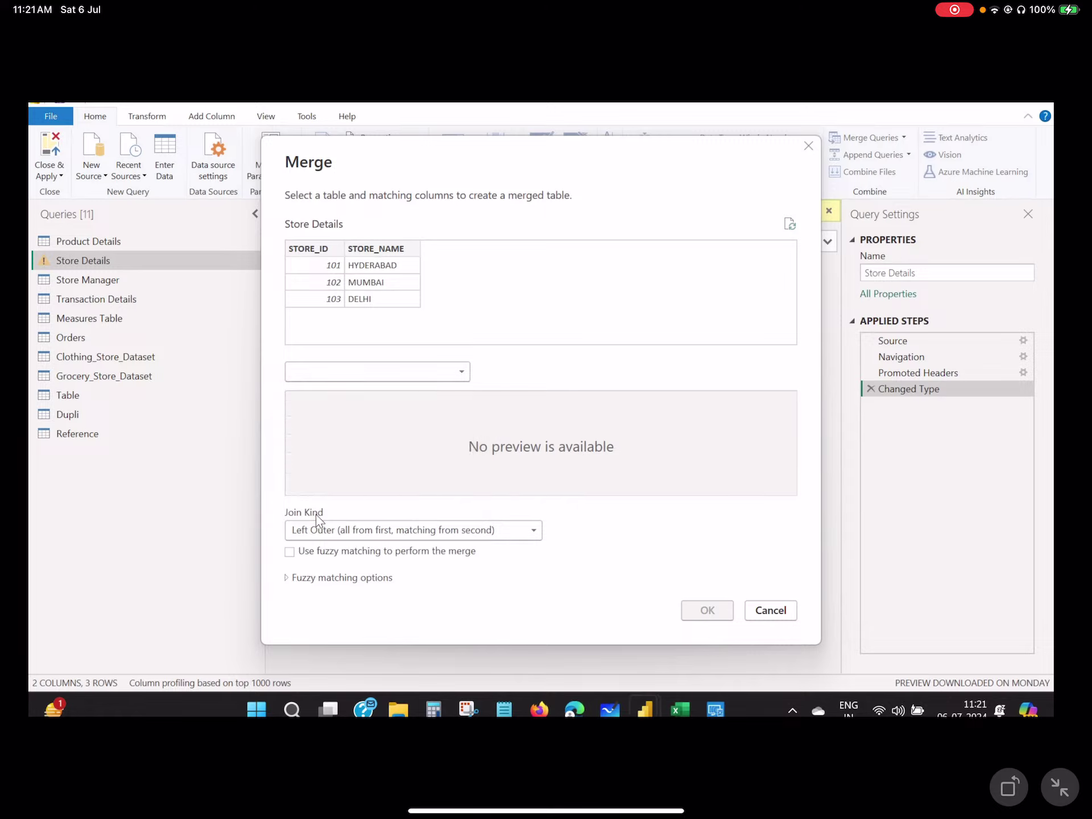
left_click(446, 400)
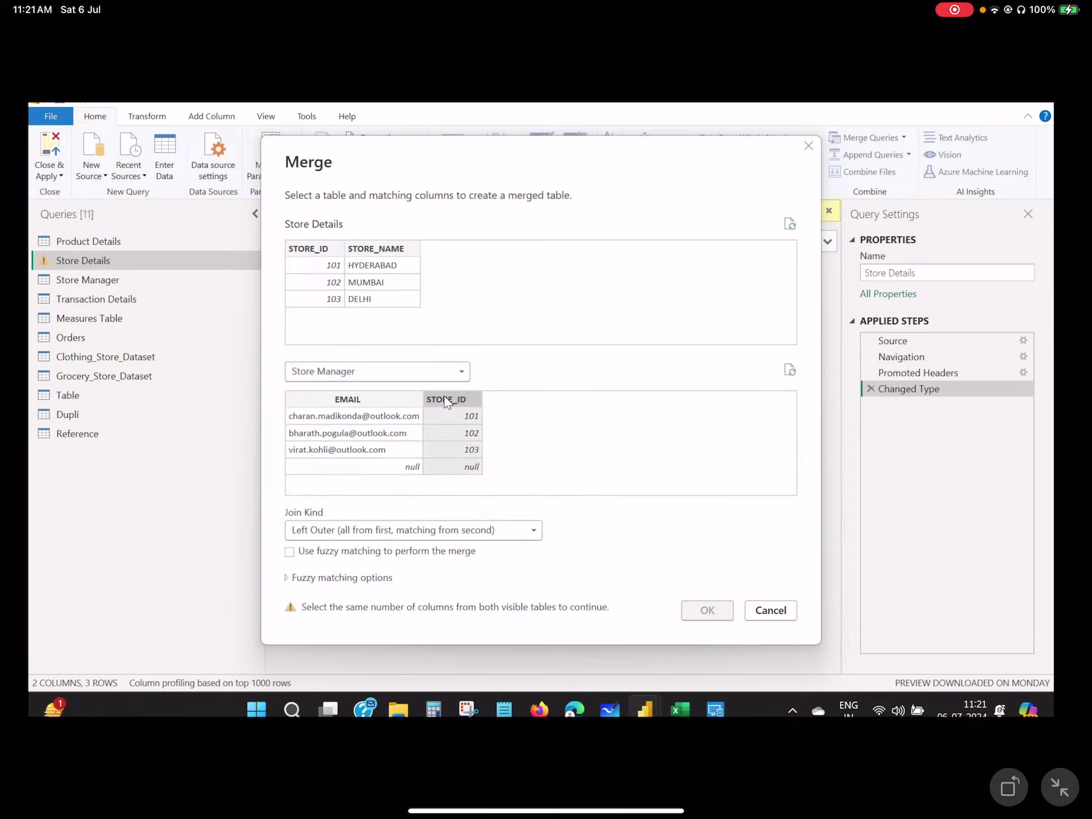
left_click(316, 250)
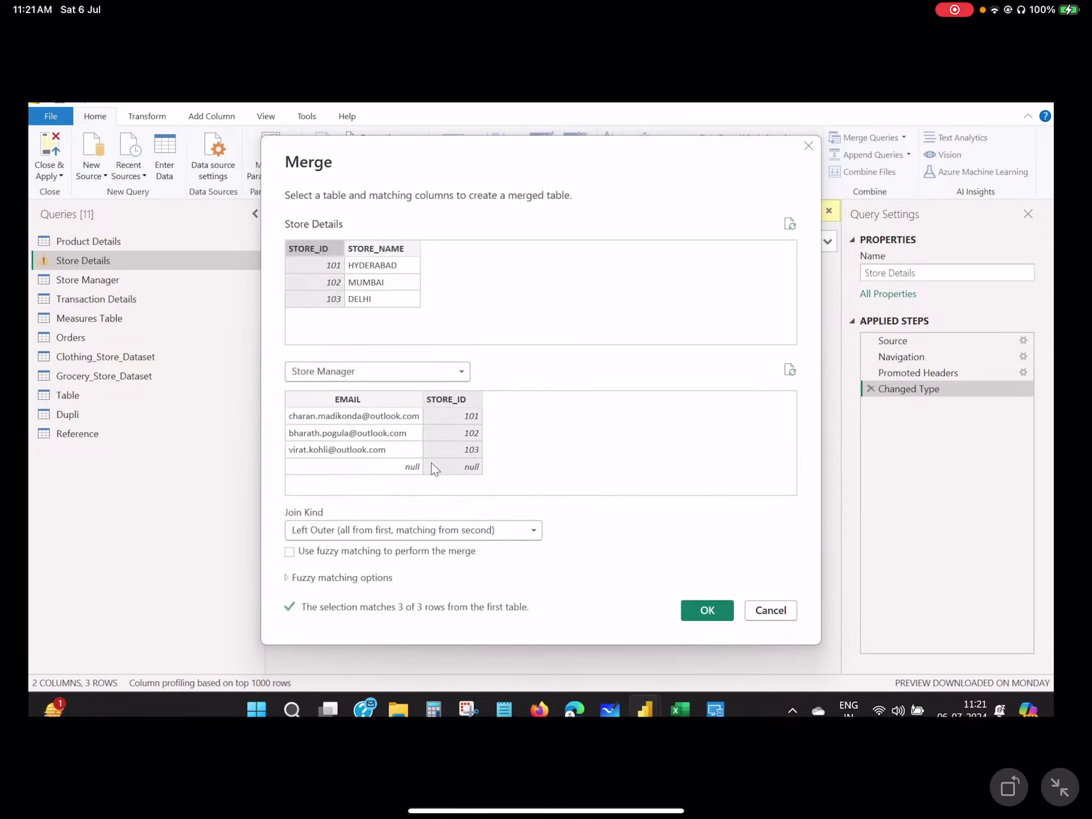
- Expand and review the fuzzy matching options, and enable fuzzy matching for the merge
left_click(287, 577)
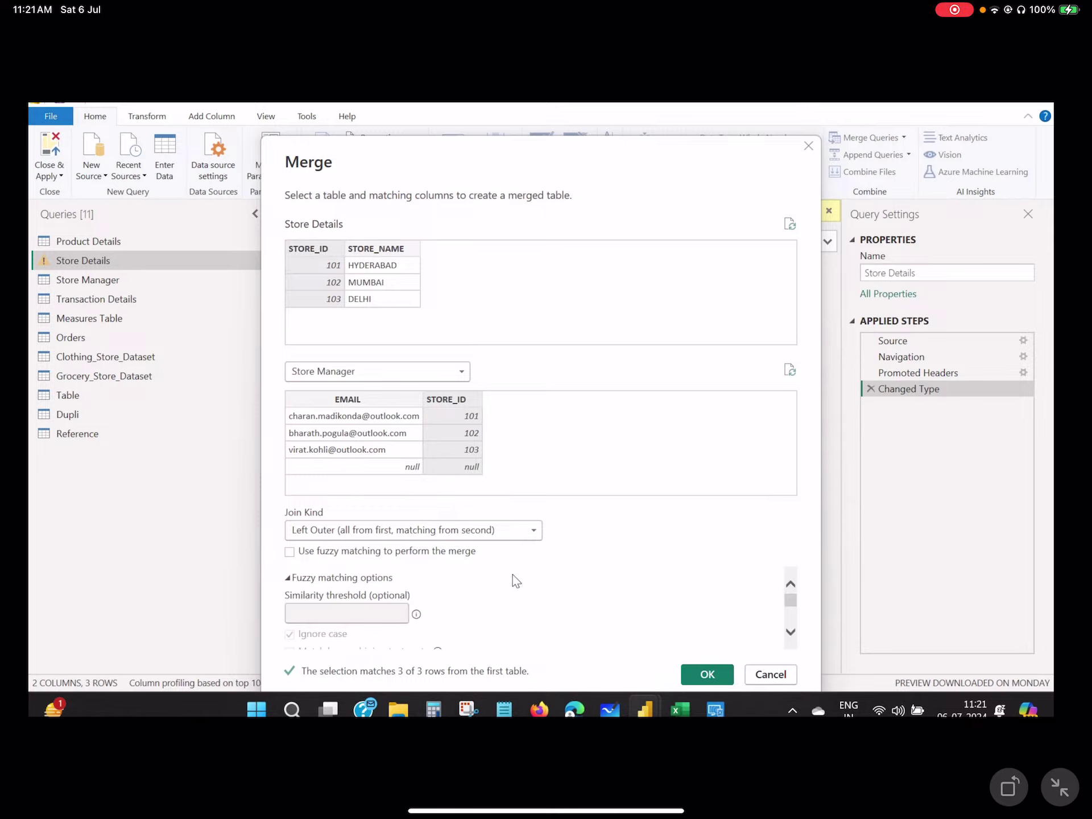
scroll(513, 575, "down", 2)
scroll(485, 612, "down", 2)
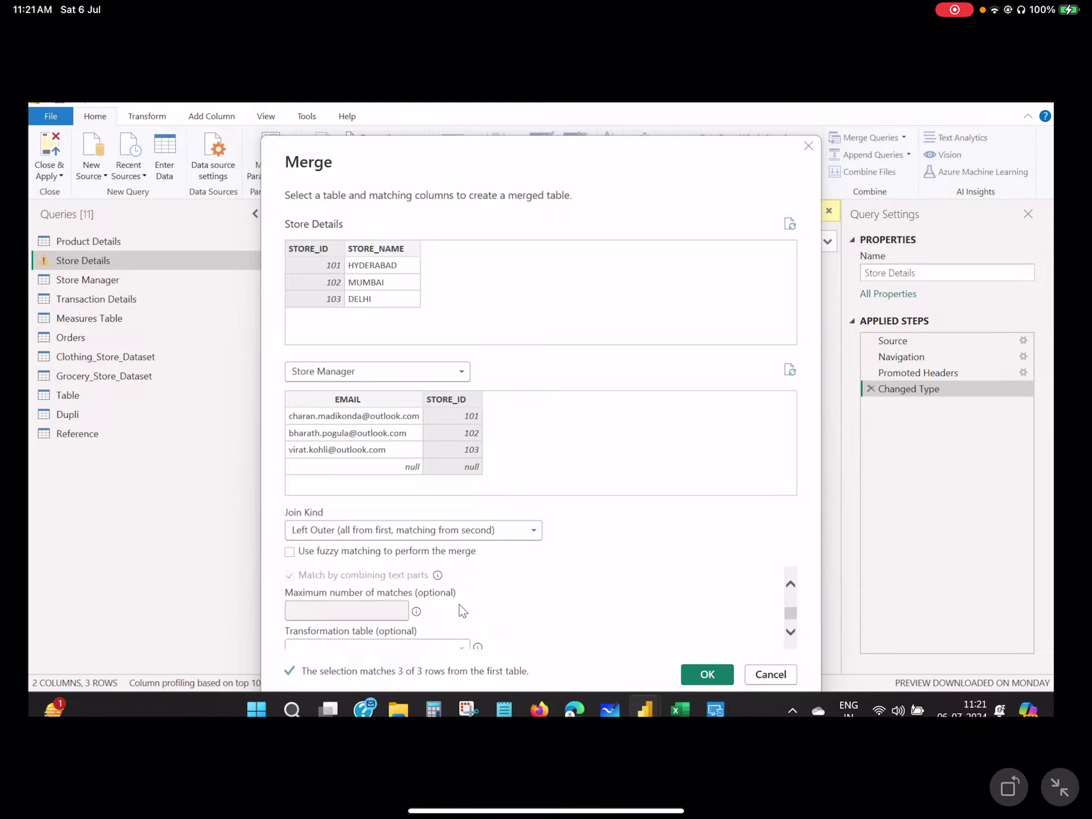
scroll(439, 616, "up", 3)
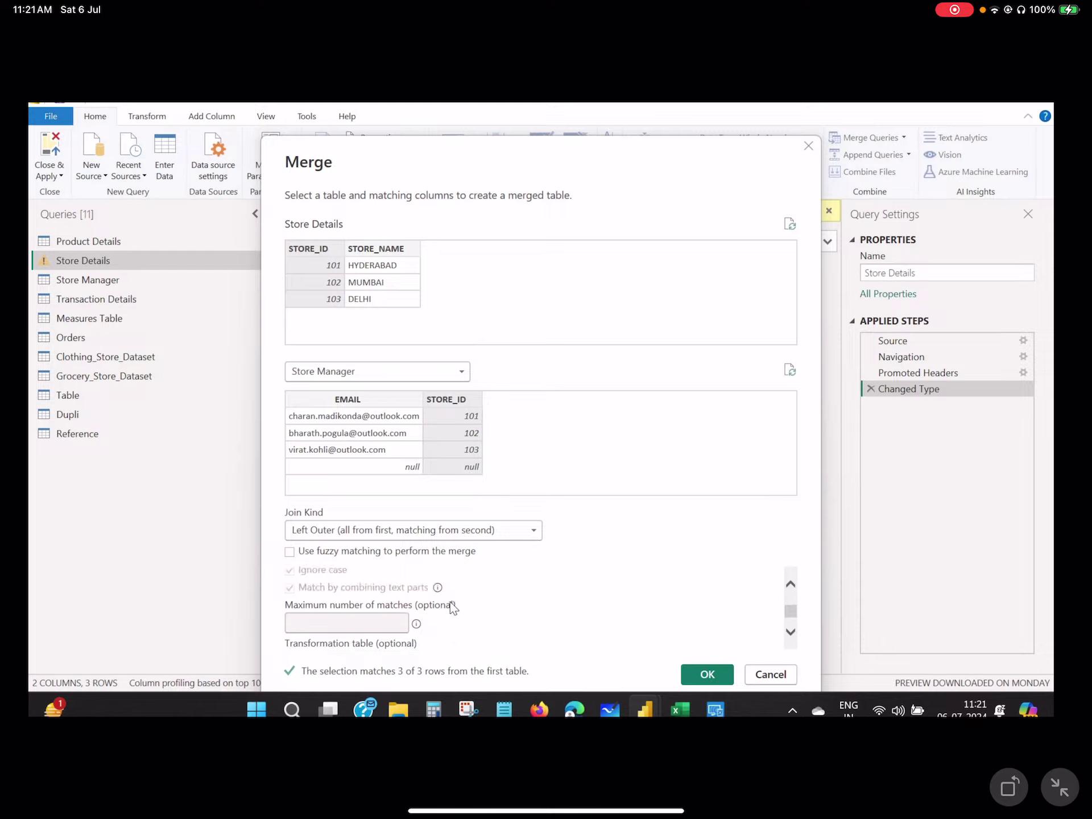
scroll(427, 589, "up", 1)
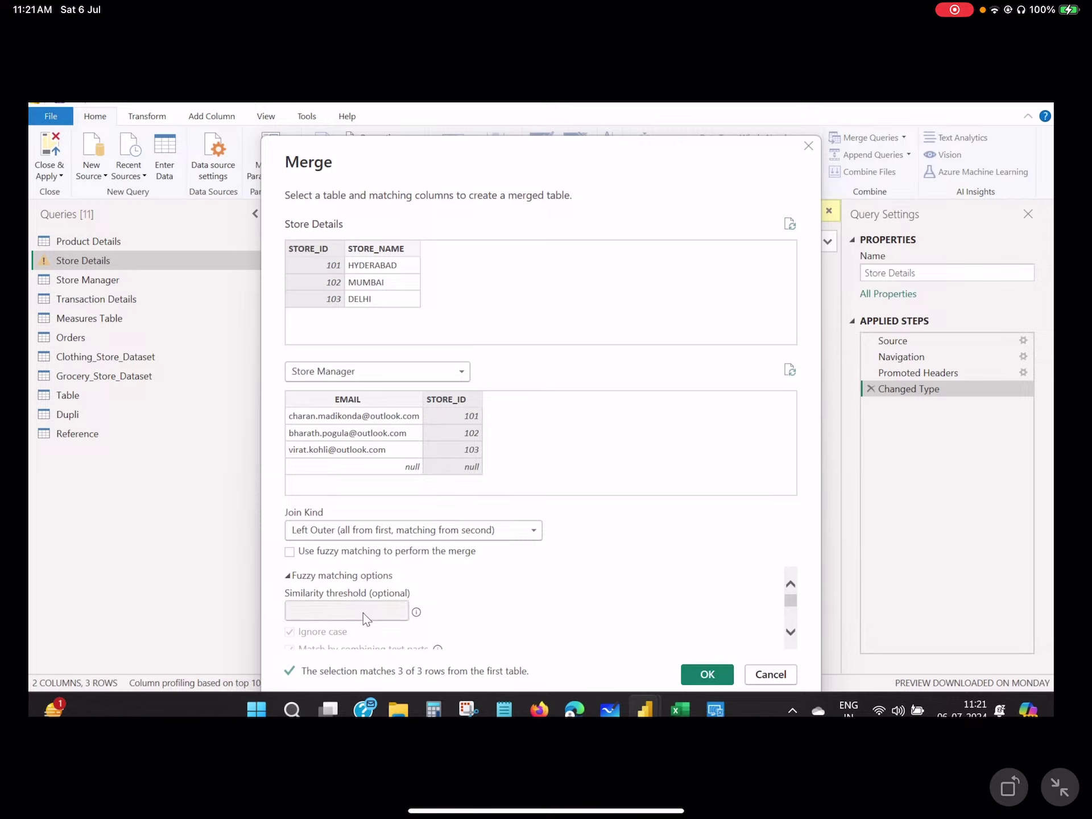
left_click(291, 553)
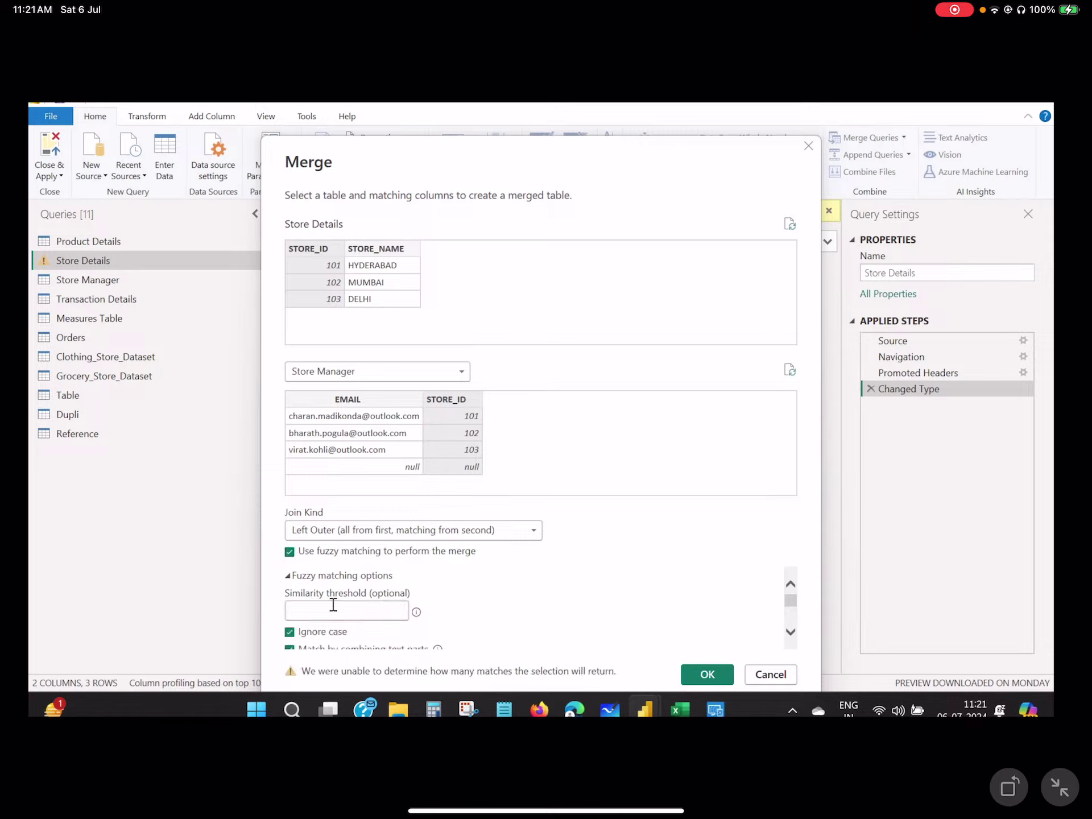
scroll(430, 608, "down", 1)
scroll(430, 608, "down", 1)
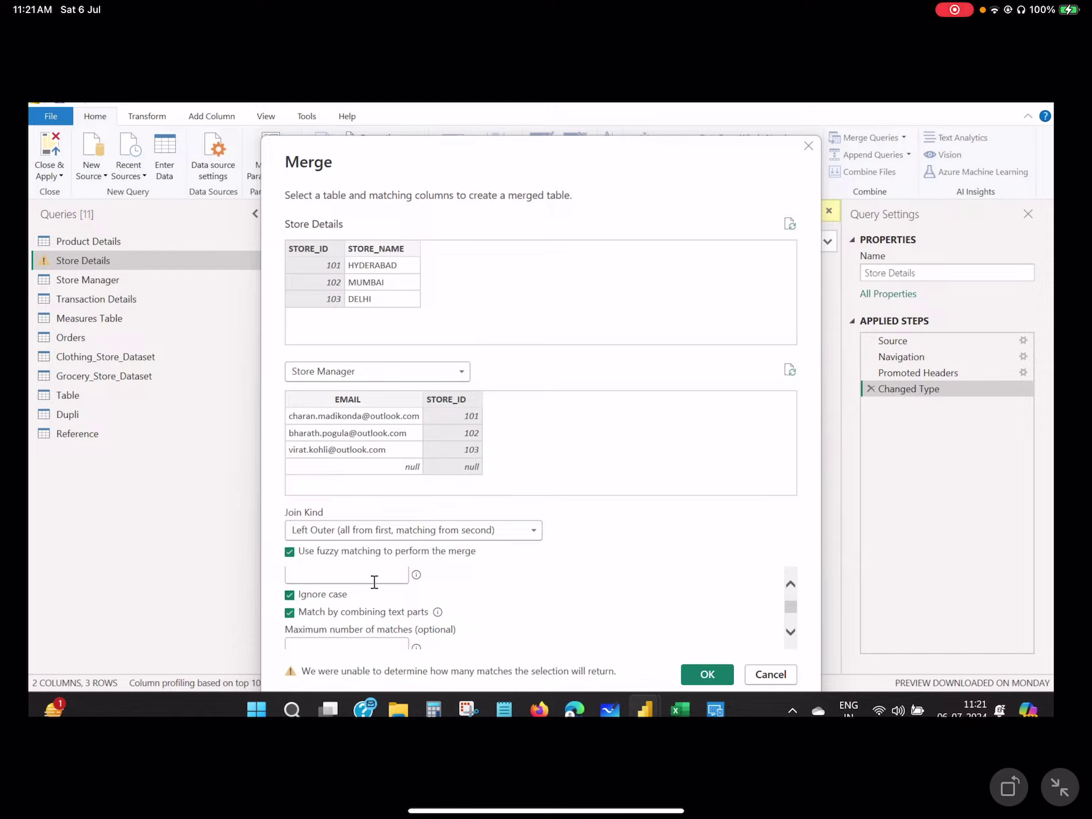
- Turn off Ignore case in the fuzzy matching options and review the remaining options down to the transformation table
left_click(290, 595)
scroll(355, 597, "down", 2)
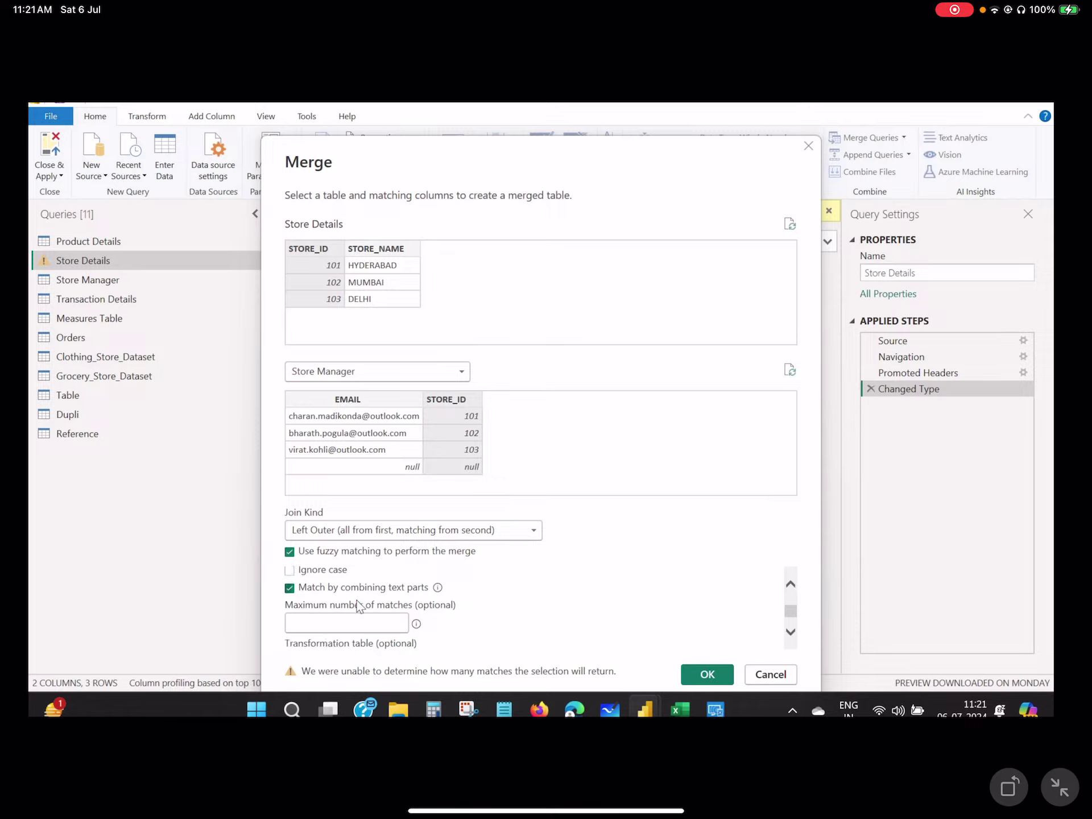
scroll(401, 630, "down", 1)
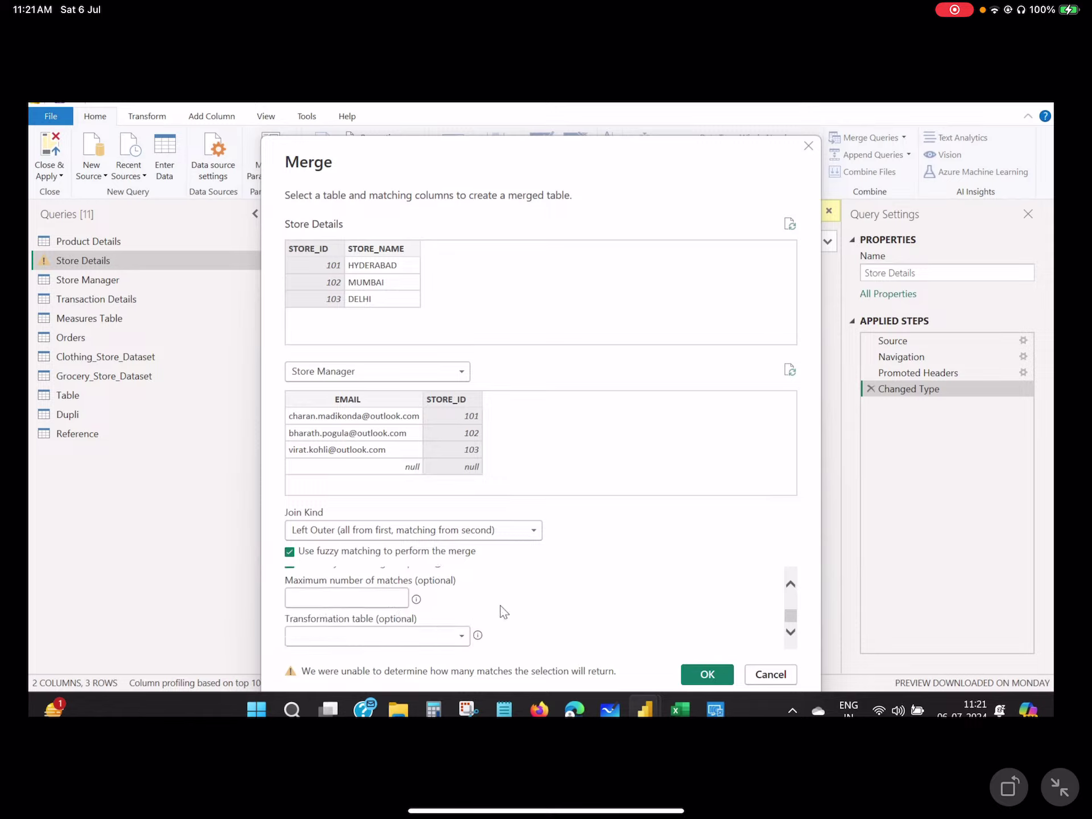
scroll(486, 622, "up", 3)
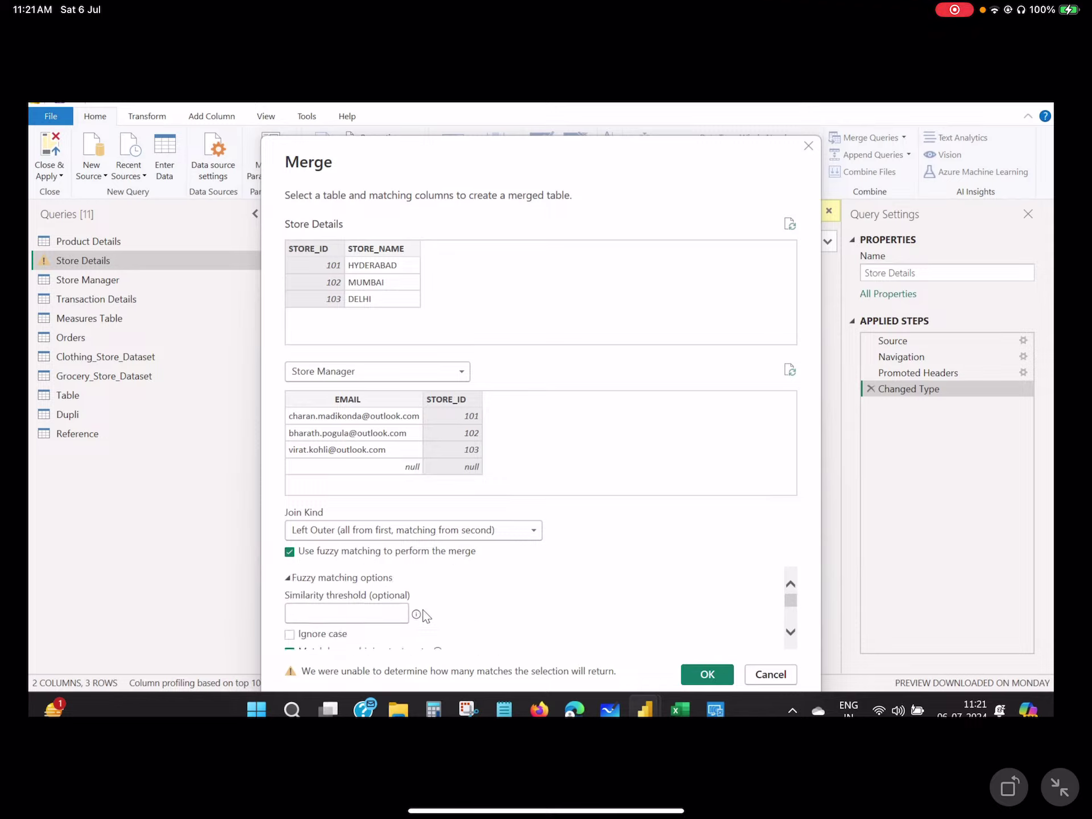
- Try a similarity threshold of 90 for the fuzzy merge and clear the value again
left_click(343, 615)
type("90")
left_click(486, 610)
left_click_drag(313, 615, 272, 614)
key("BackSpace")
left_click(486, 583)
left_click(330, 610)
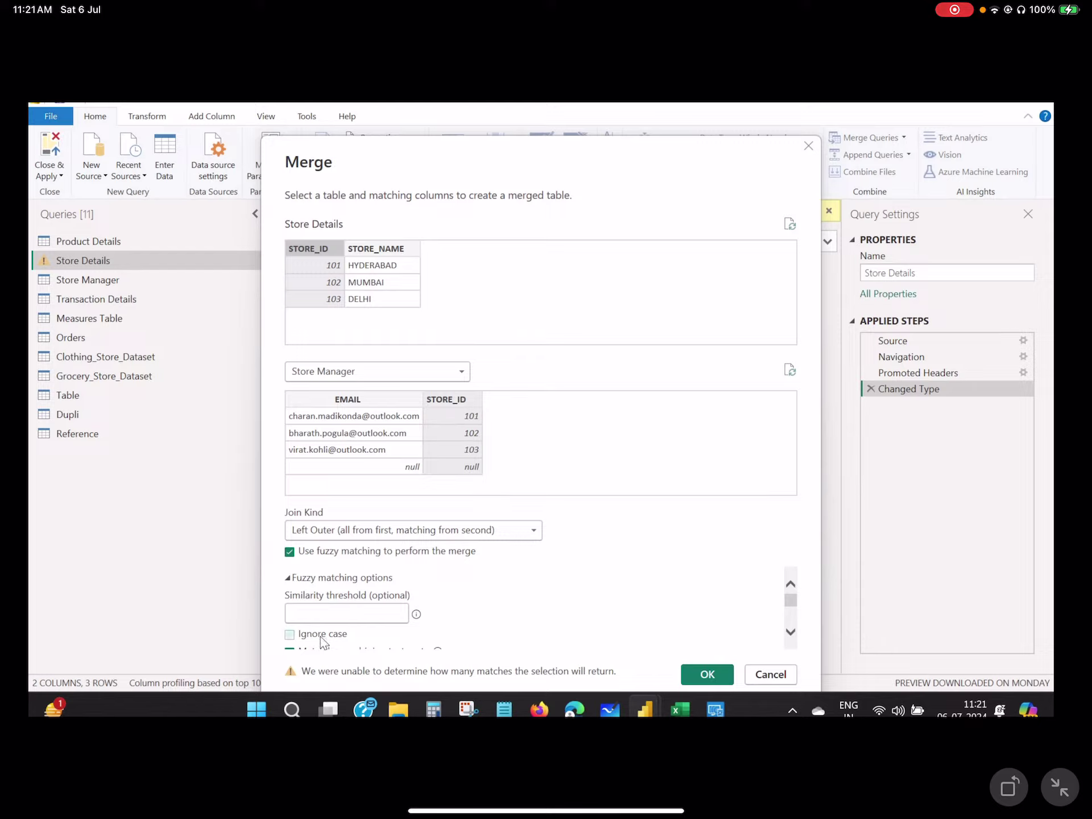
left_click(326, 616)
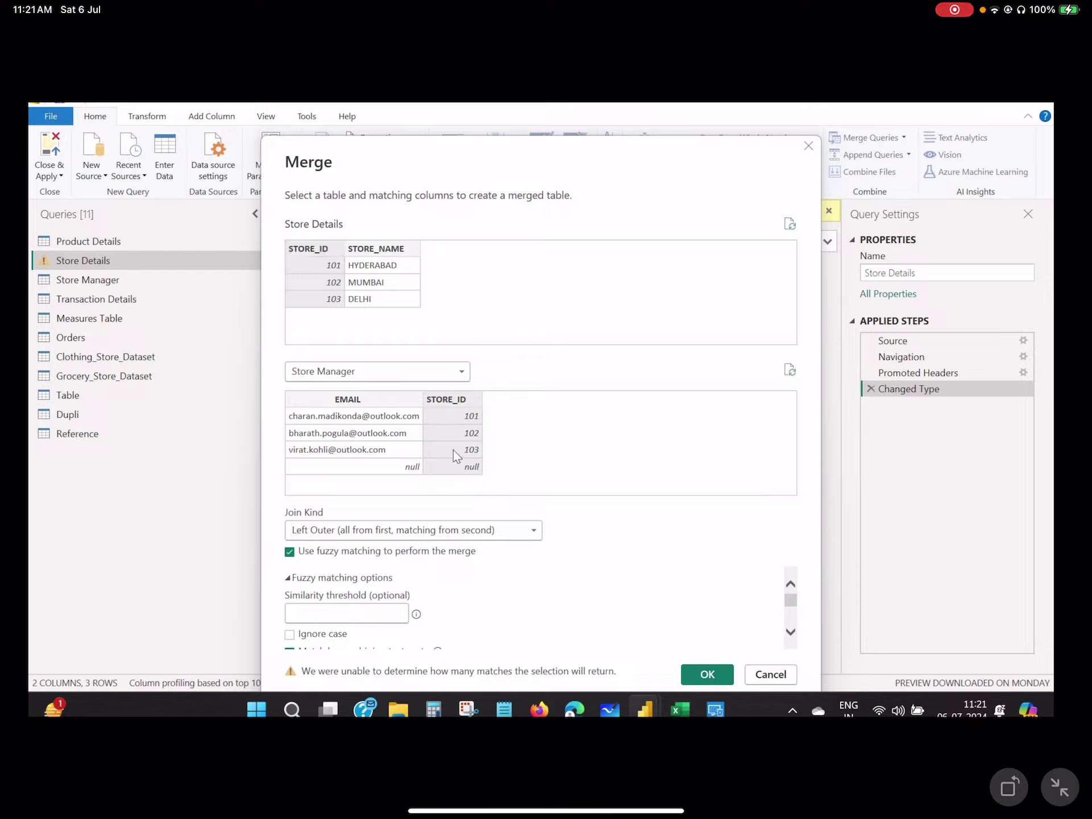
- Apply the fuzzy merge and expand only the EMAIL column from Store Manager
left_click(707, 675)
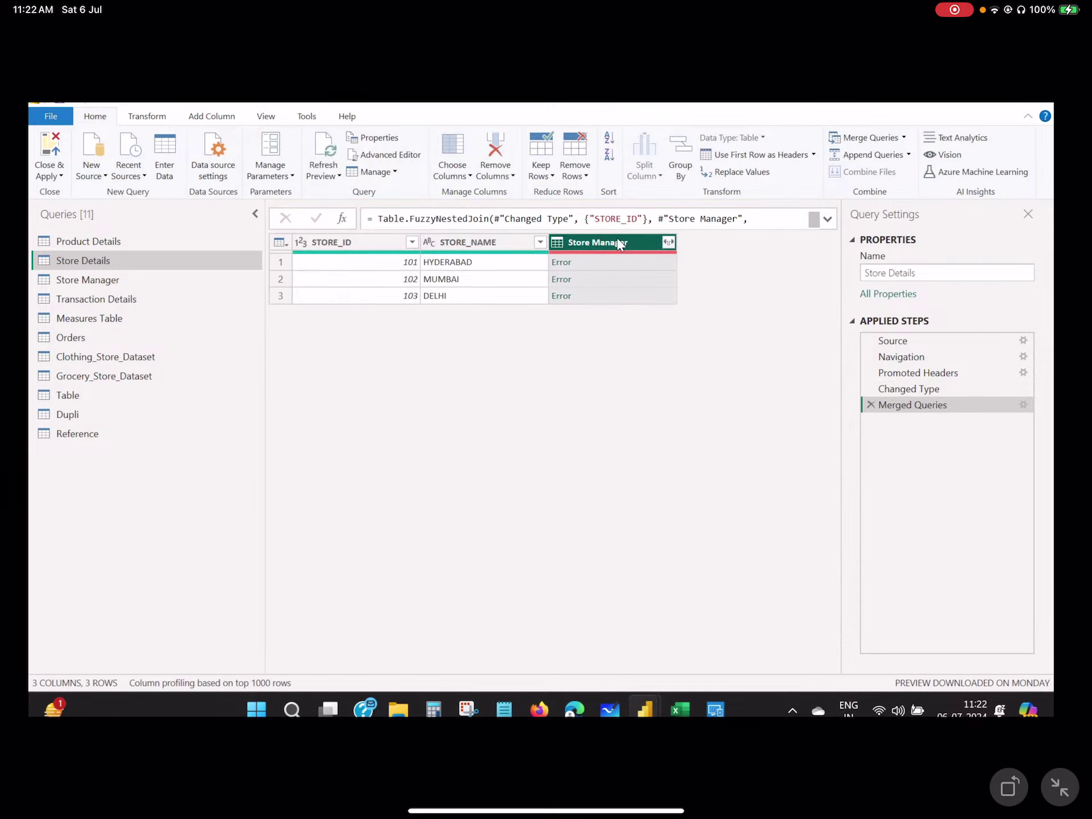
left_click(670, 243)
left_click(464, 340)
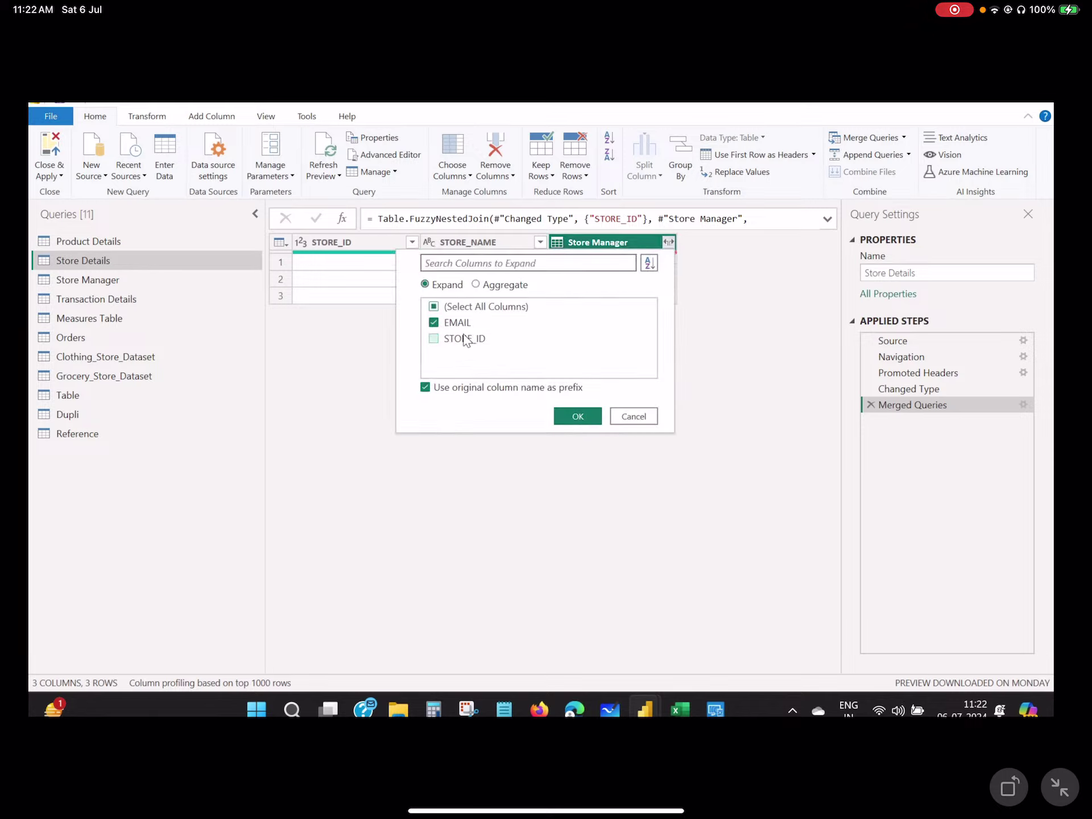
left_click(568, 417)
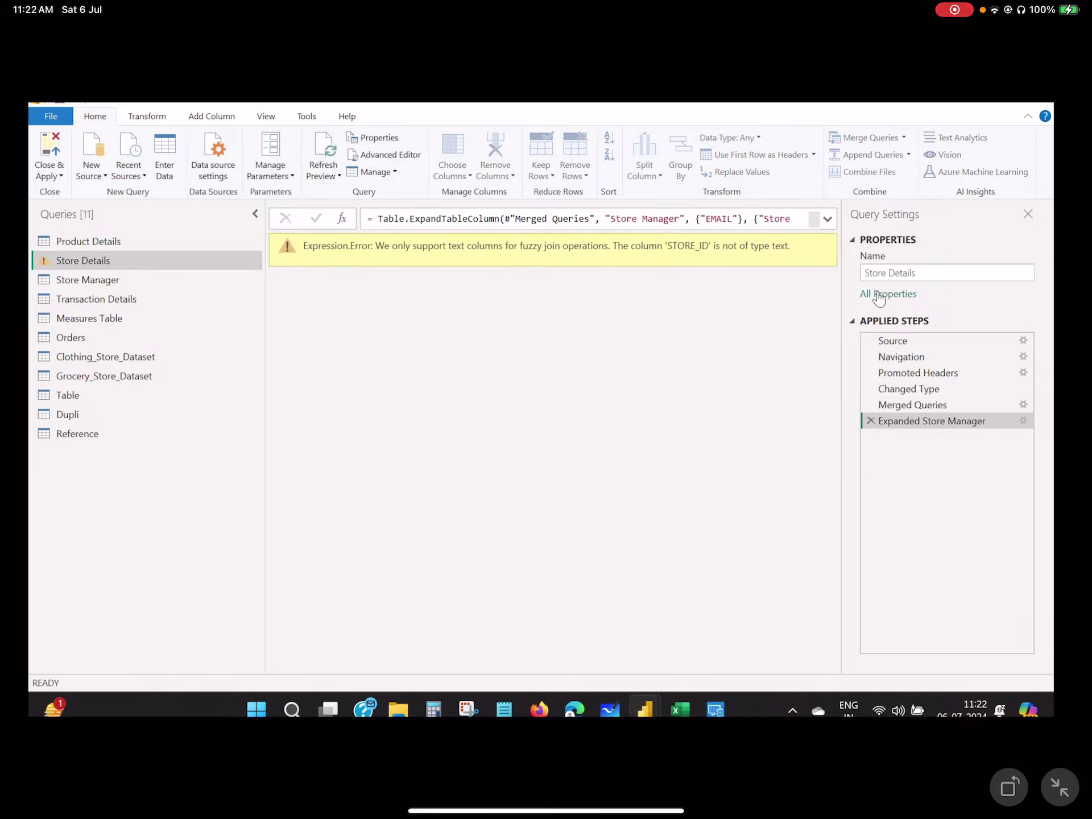
- Remove the Store Manager expansion step and edit the merge to turn off fuzzy matching
left_click(870, 421)
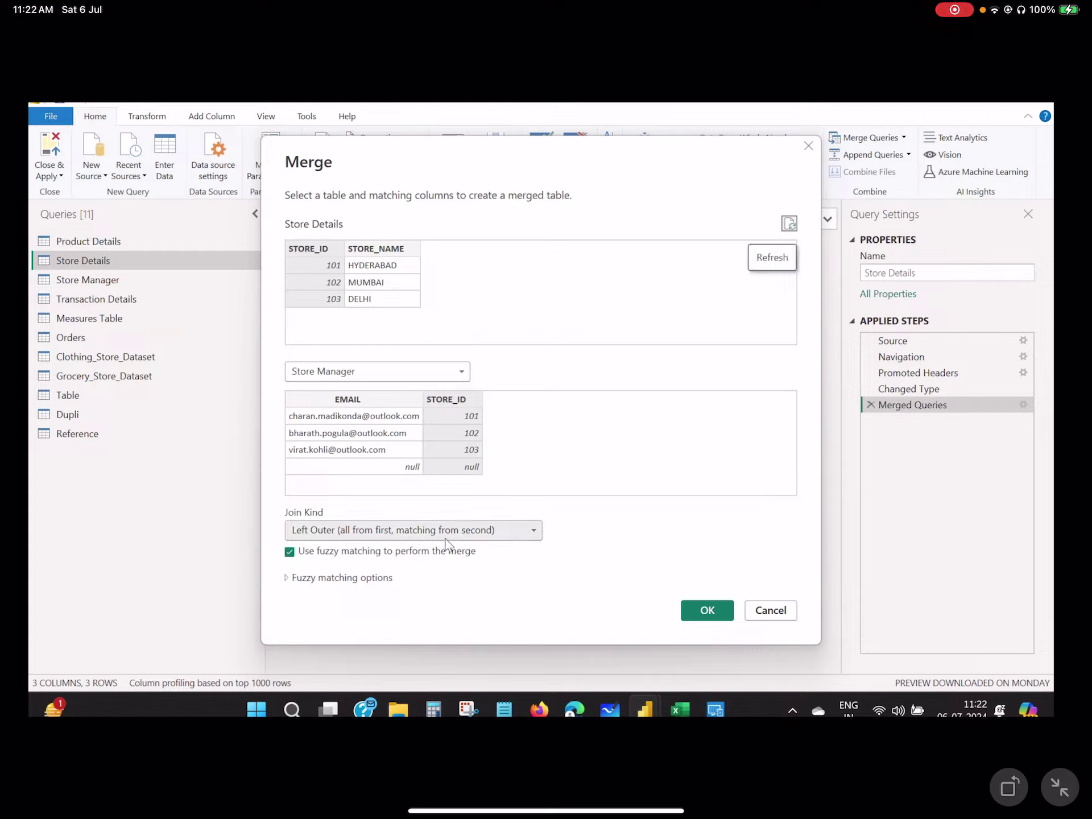
left_click(390, 550)
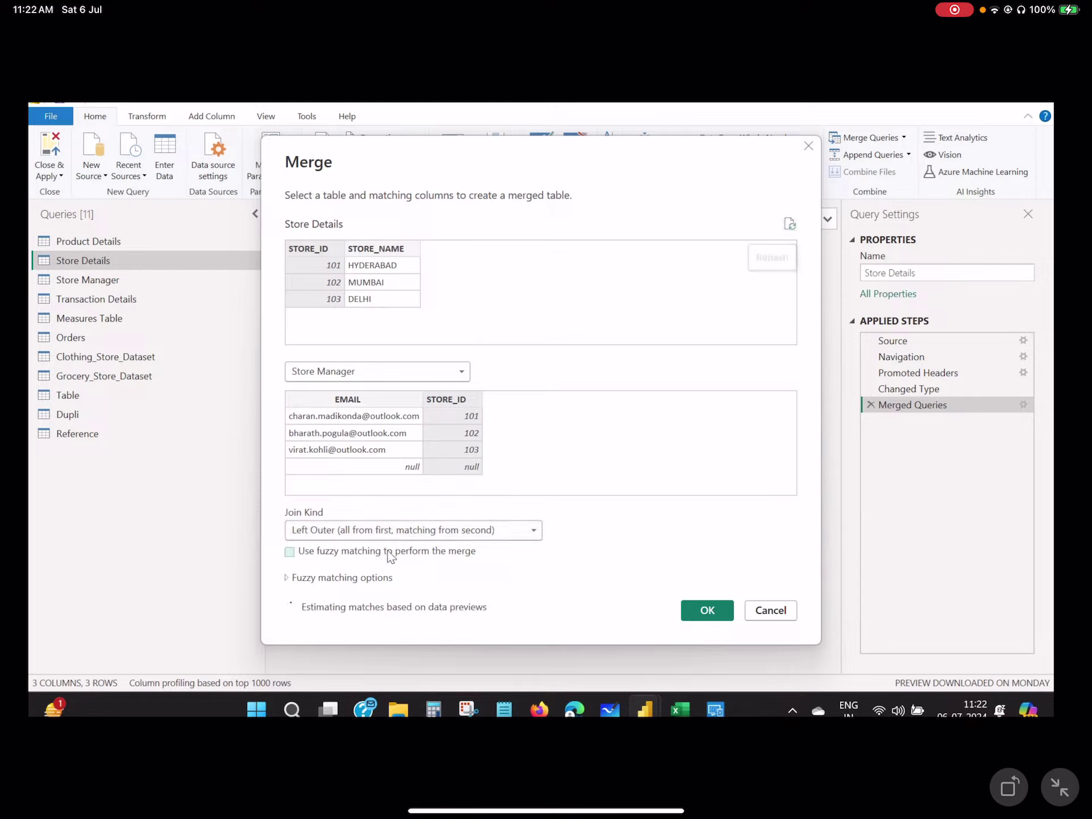
left_click(291, 552)
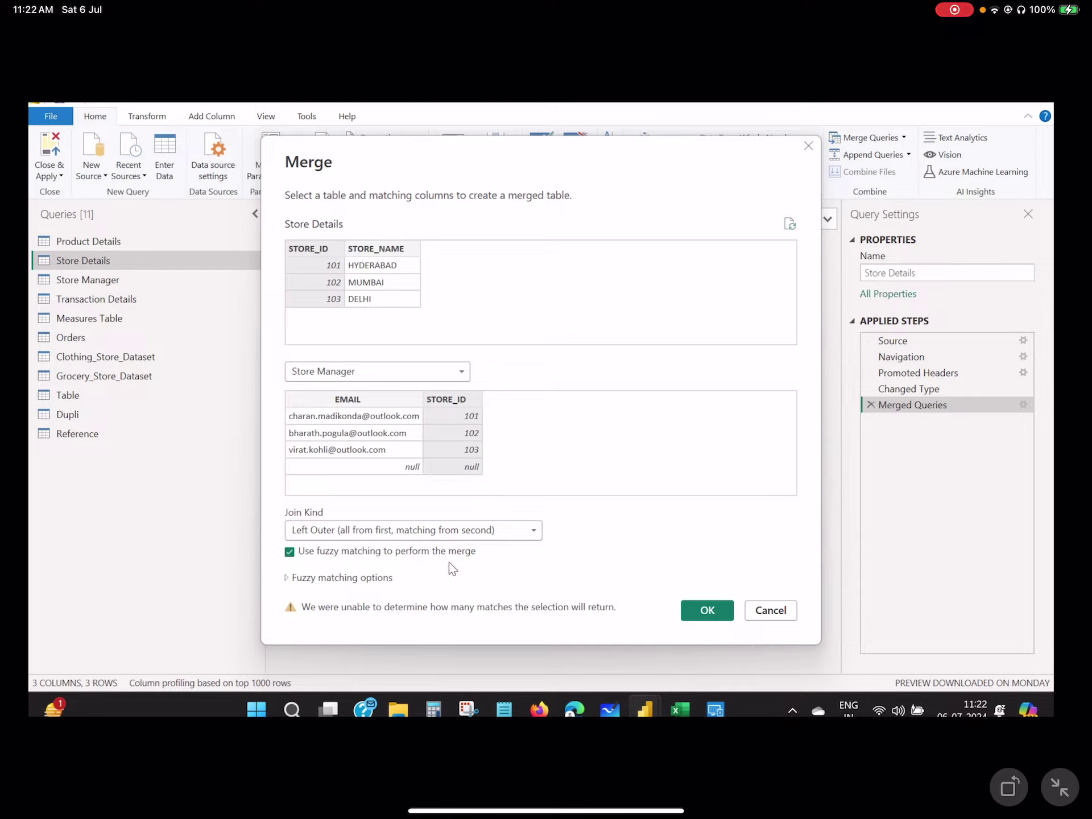
left_click(291, 552)
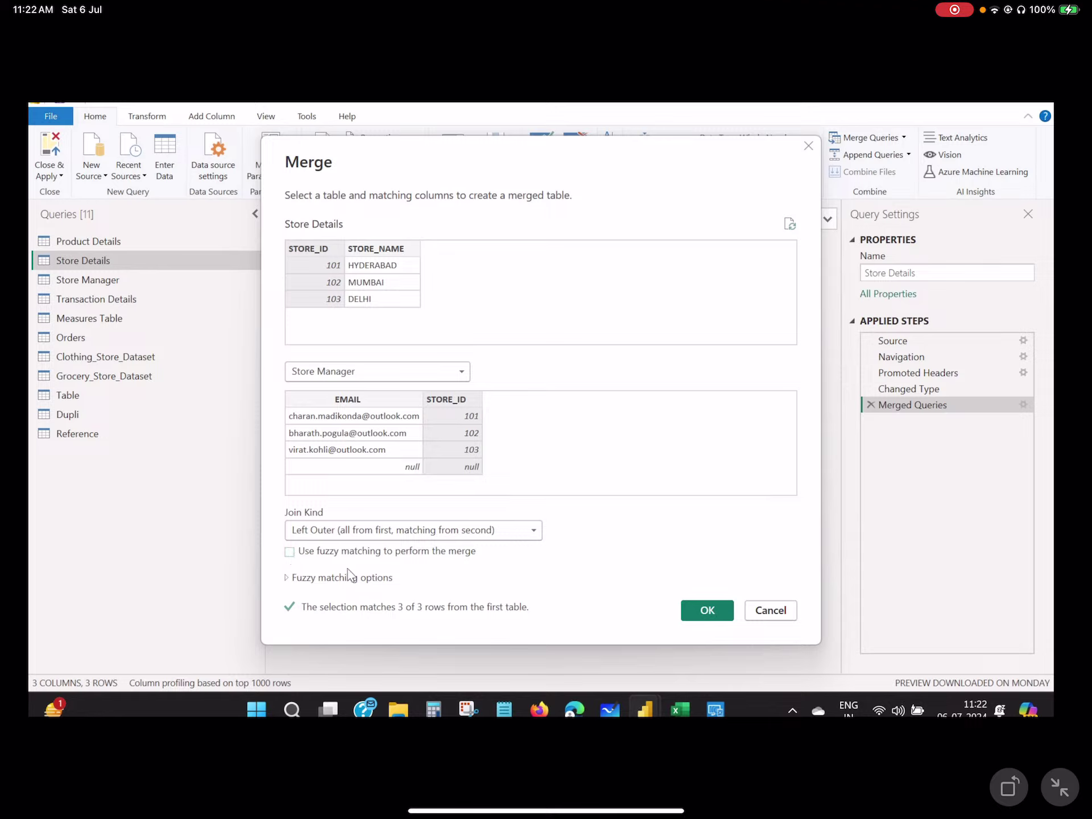
left_click(284, 578)
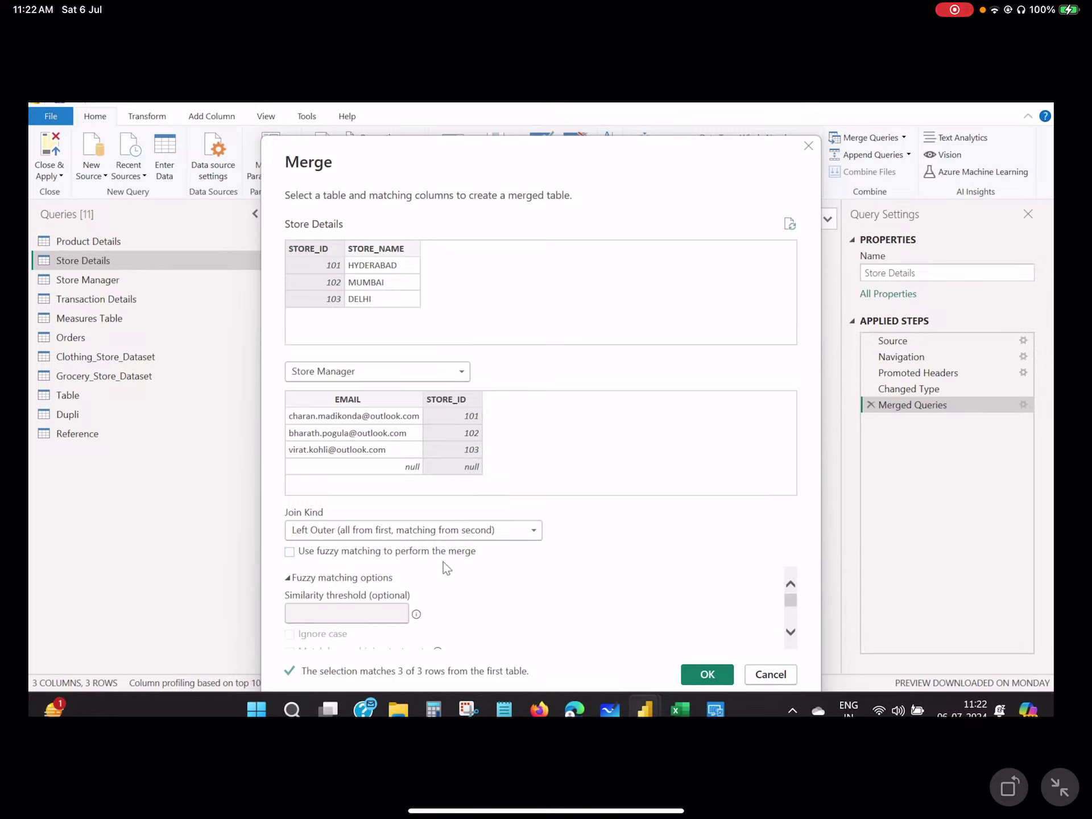
scroll(486, 578, "down", 1)
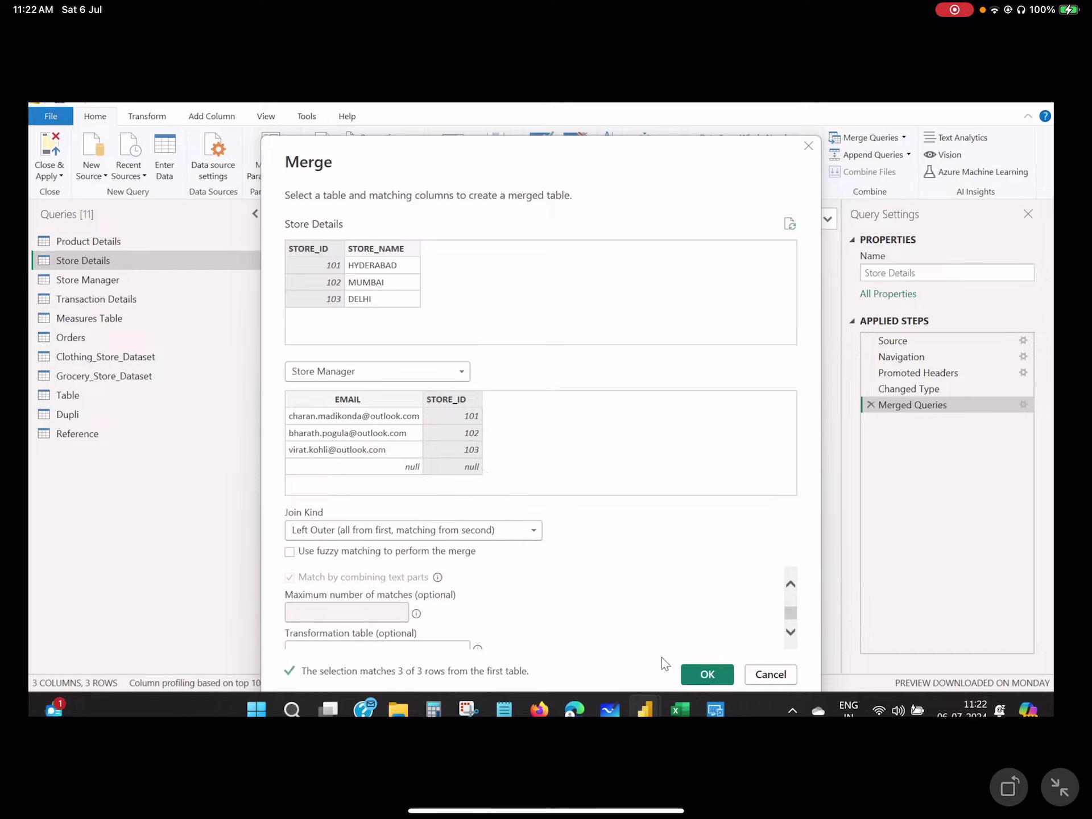
left_click(708, 675)
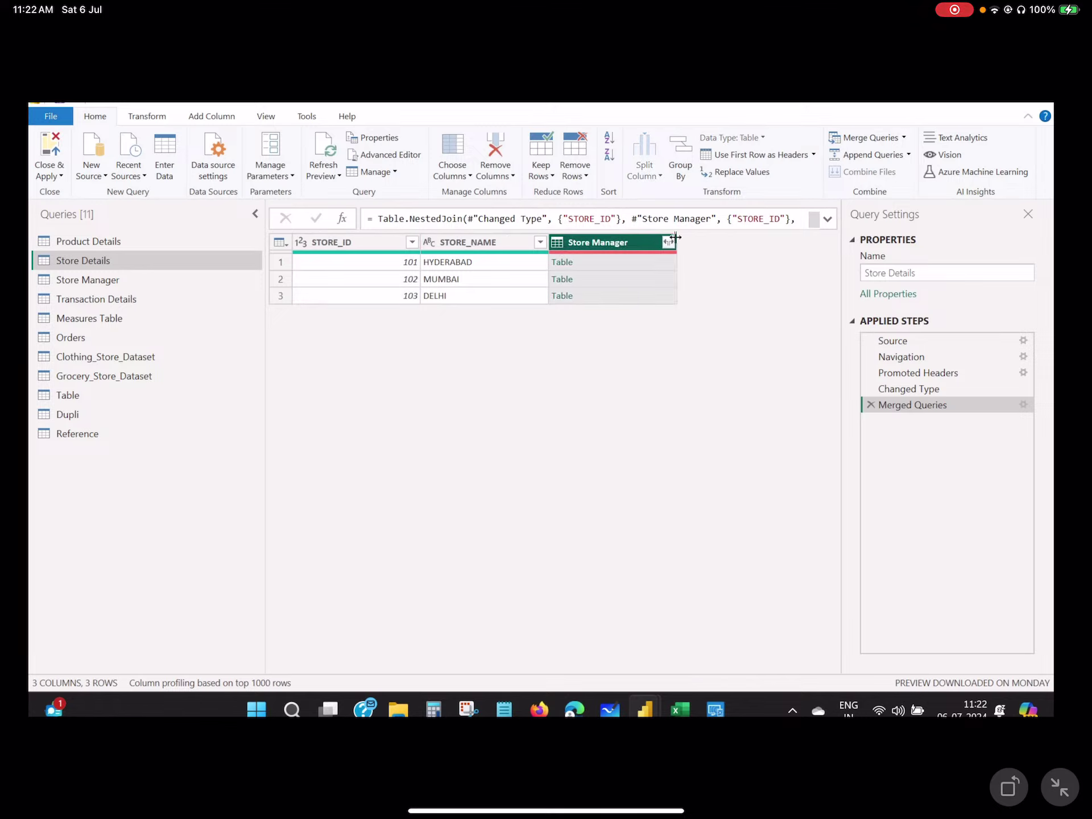
- Expand the Store Manager column with only EMAIL, using the original column name as prefix, and check the expansion settings
left_click(669, 241)
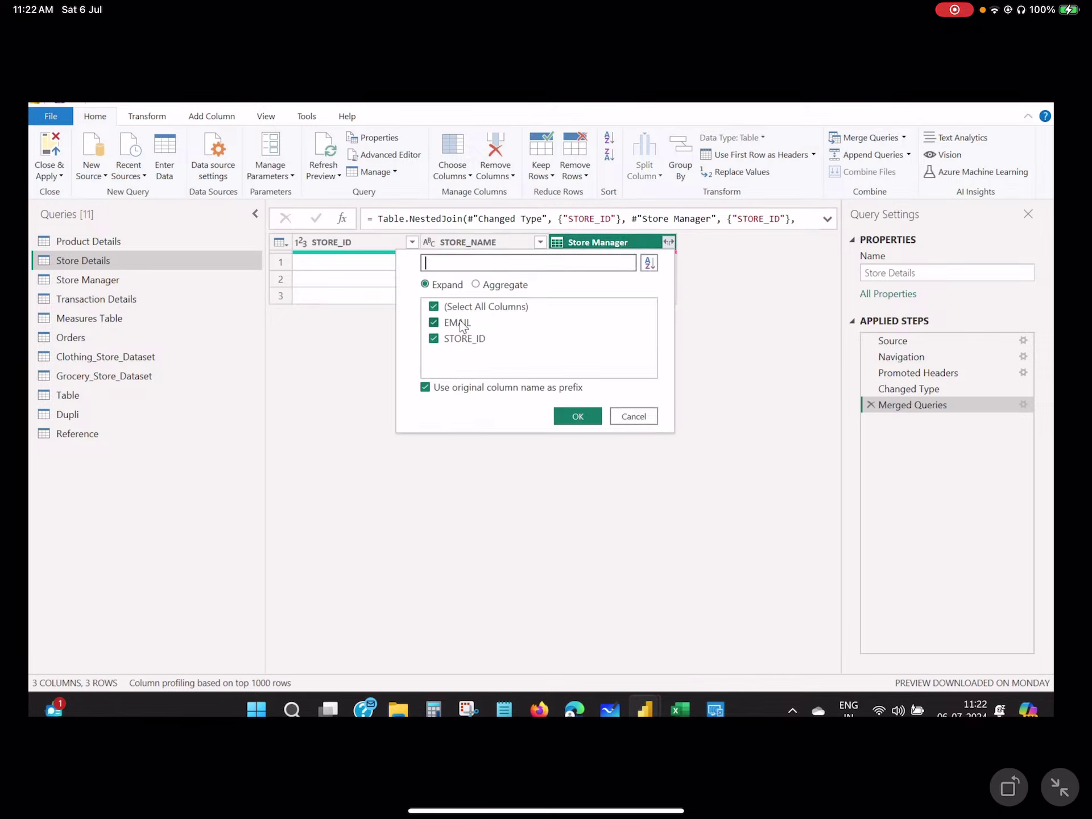
left_click(436, 339)
left_click(570, 416)
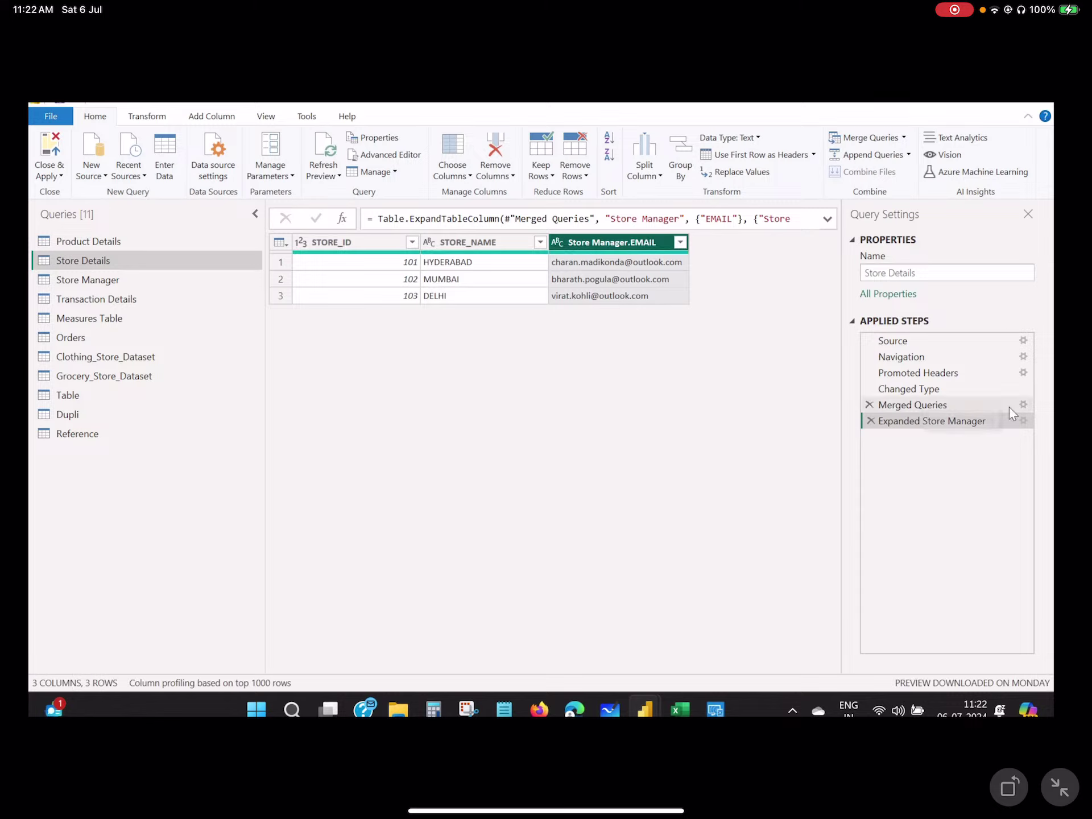
left_click(1024, 421)
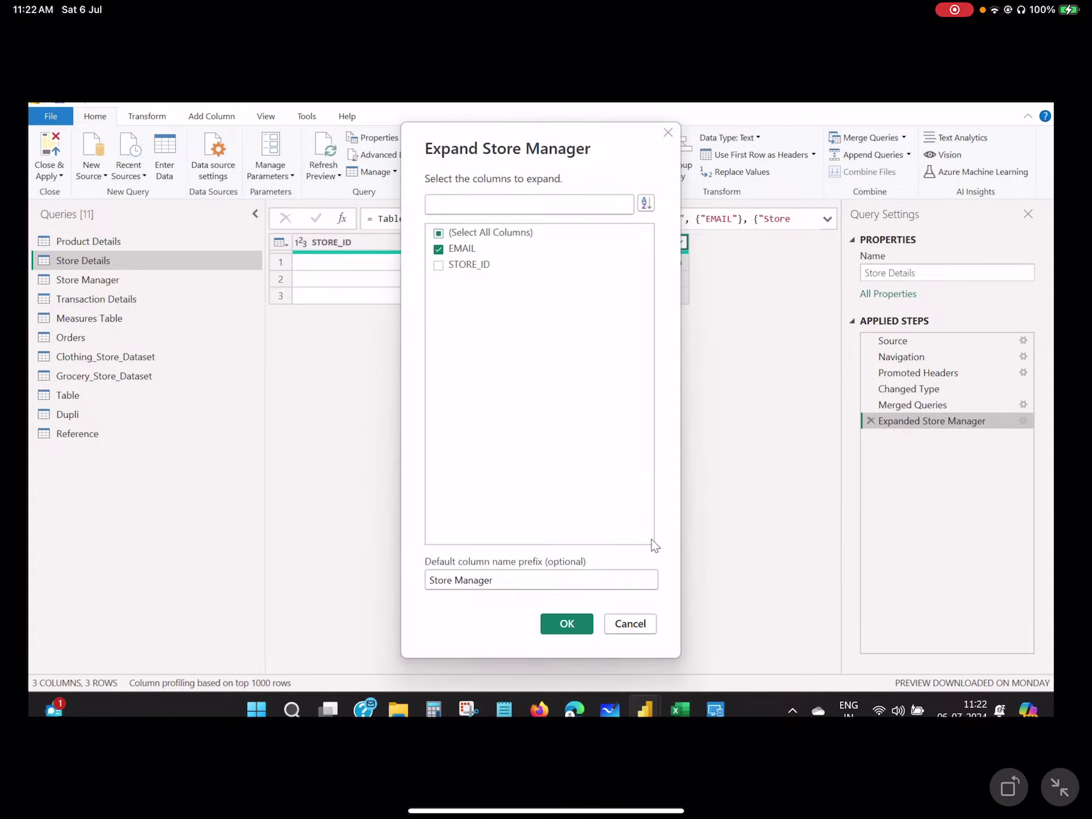
left_click(630, 624)
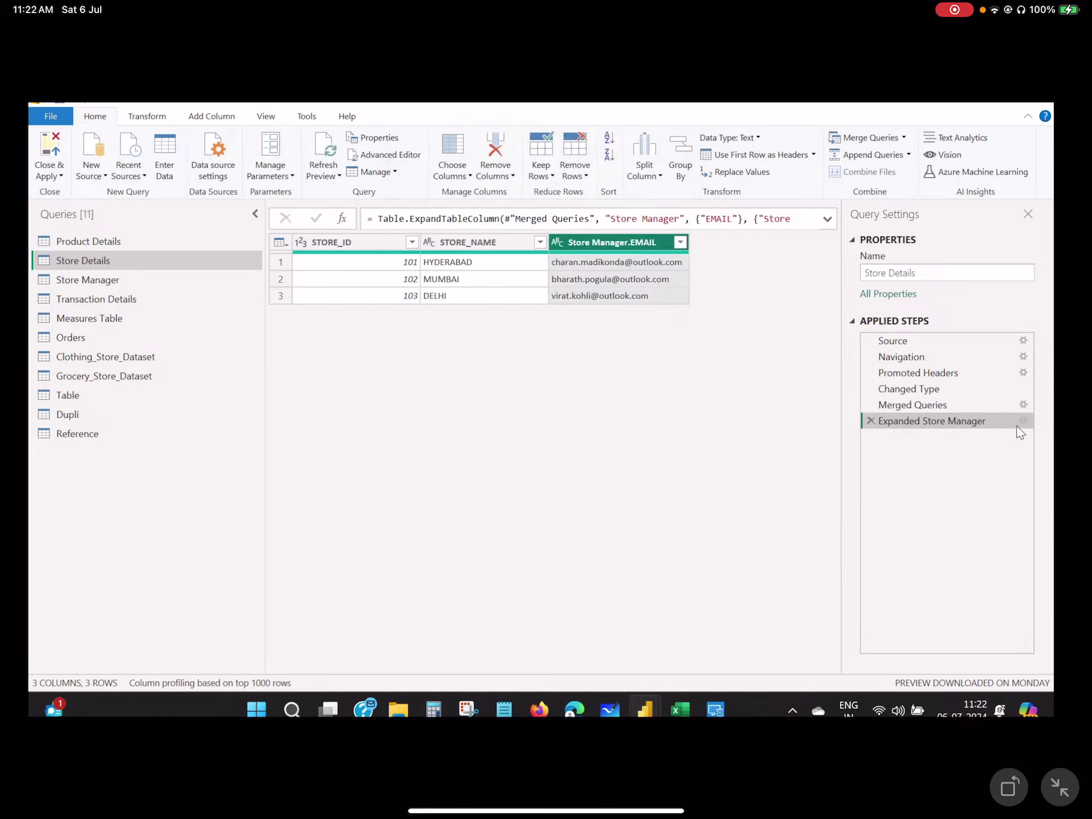
- Change the merge's join kind to Right Outer (all from second, matching from first) and inspect the resulting rows
left_click(1024, 406)
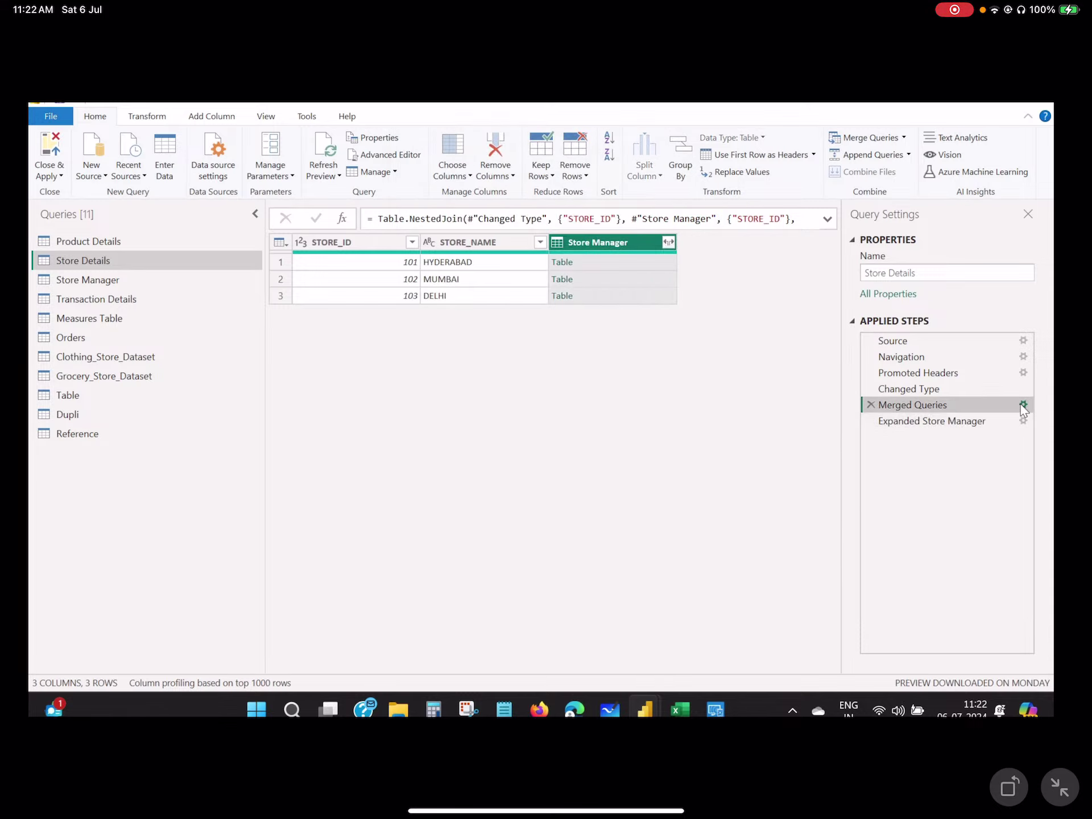
left_click(1023, 404)
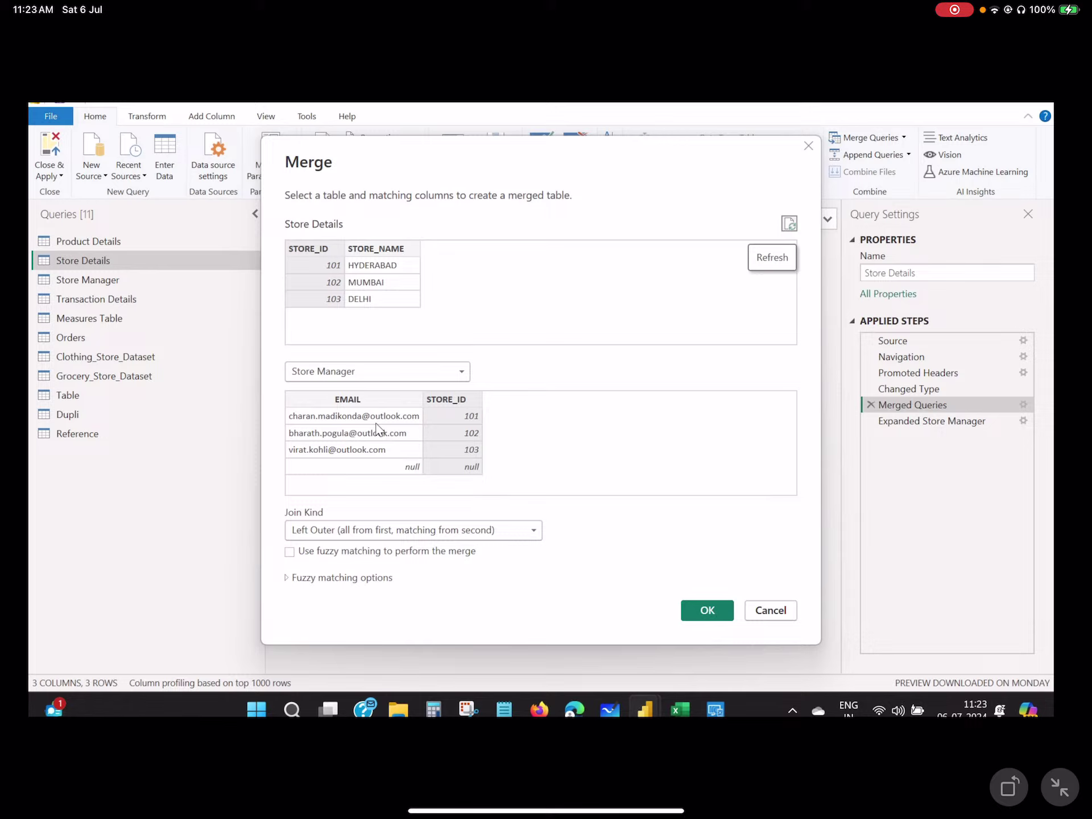
left_click(528, 531)
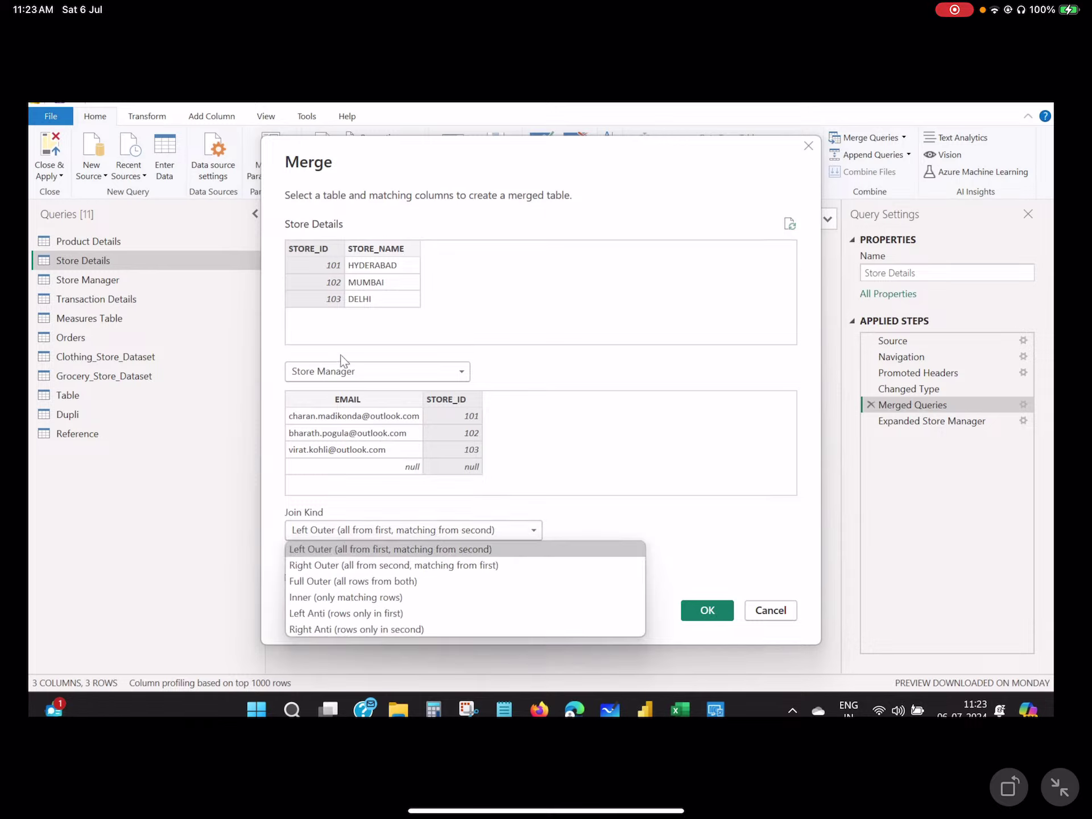
left_click(330, 565)
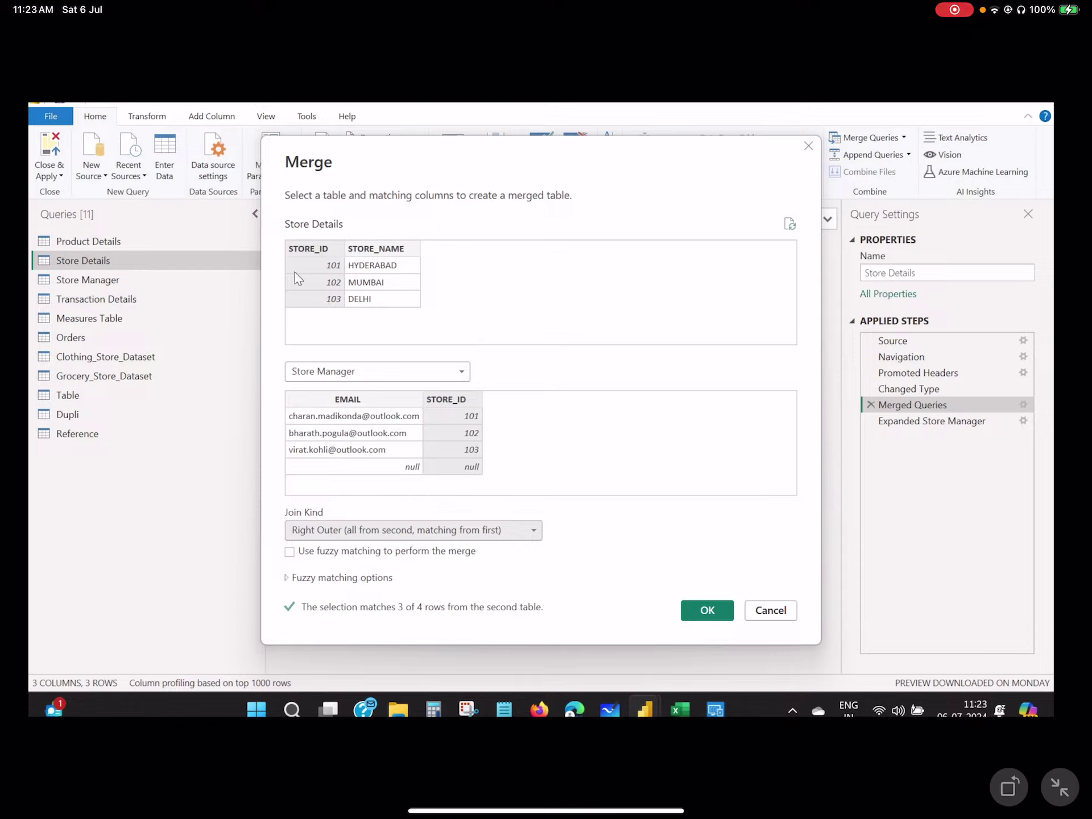
left_click(705, 612)
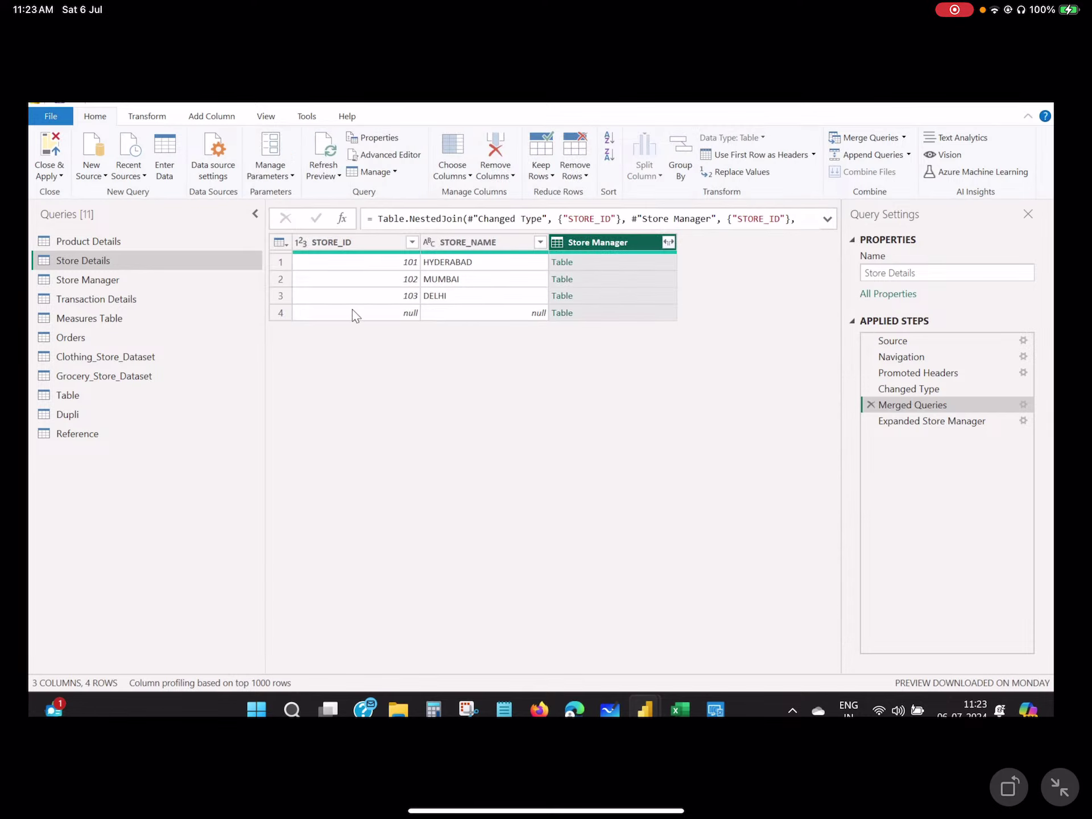
left_click(378, 259)
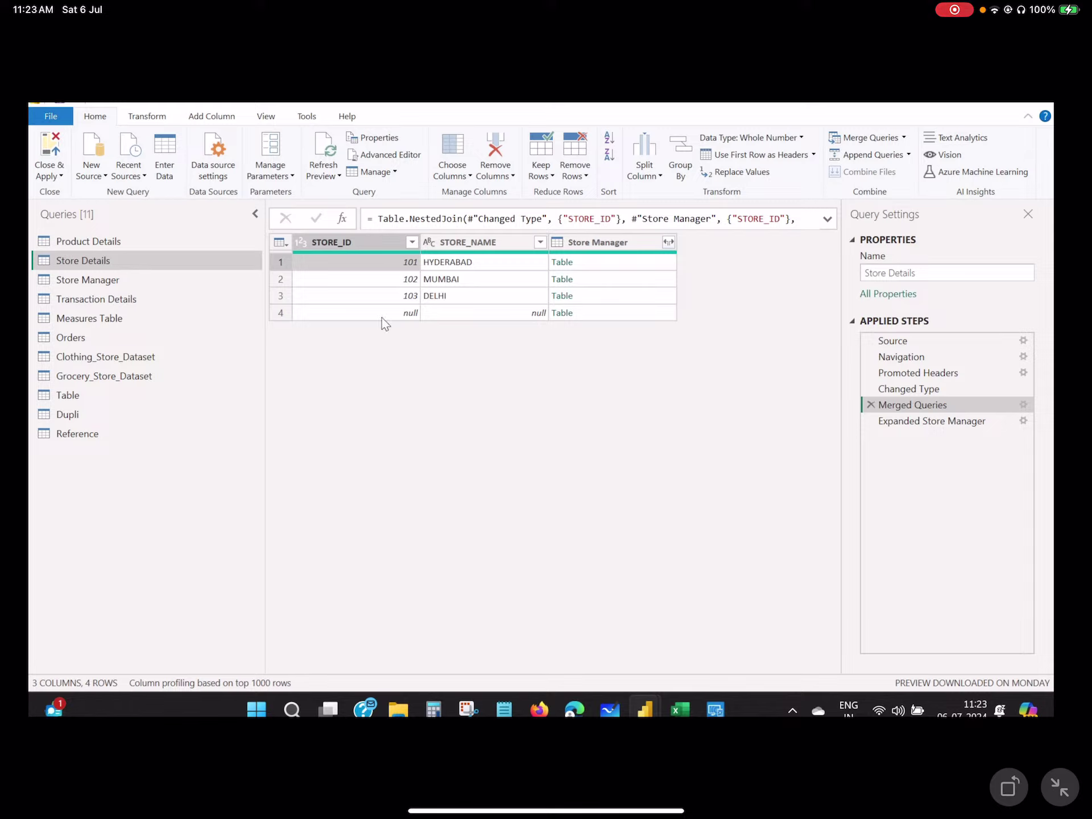
left_click(281, 313)
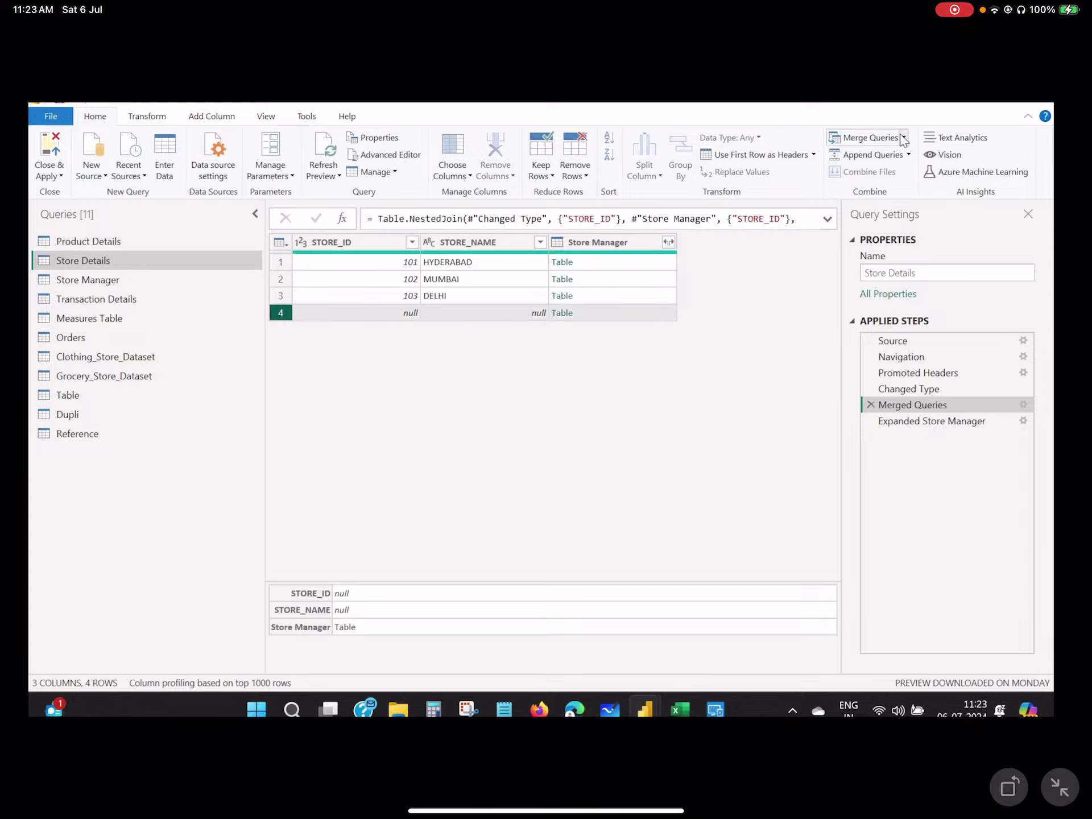
- Change the merge's join kind to Left Anti (rows only in first)
left_click(1025, 400)
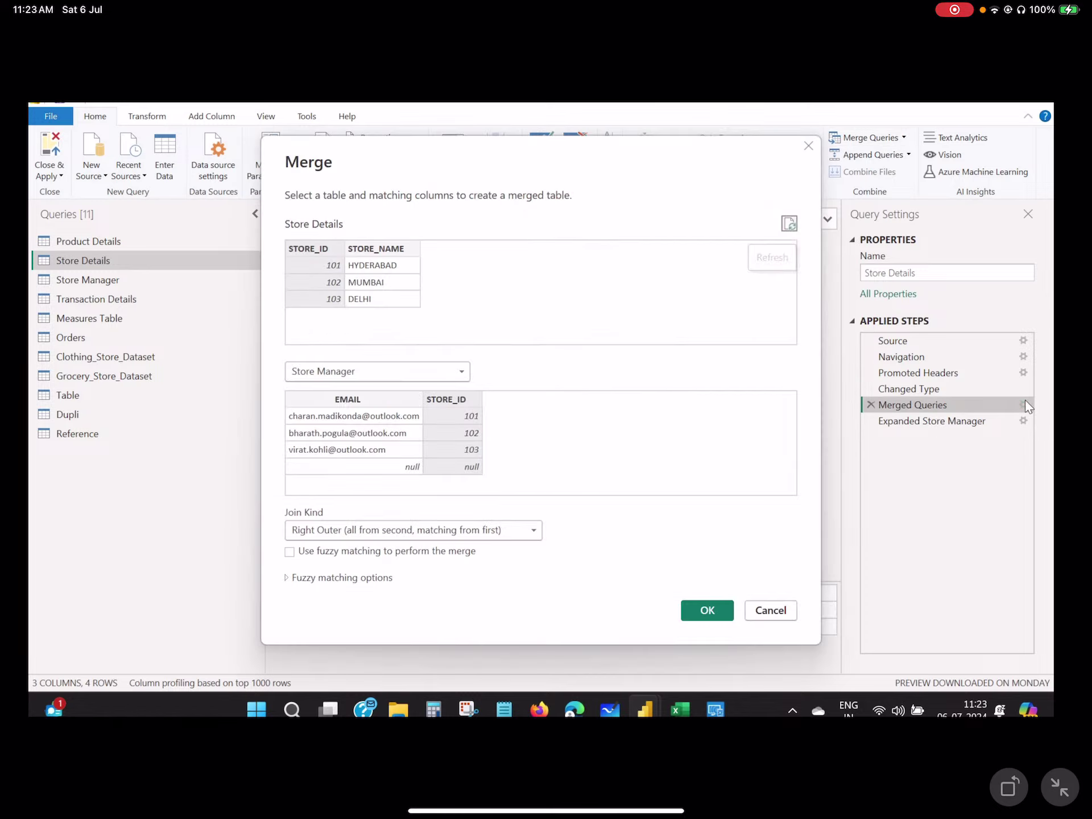
left_click(409, 531)
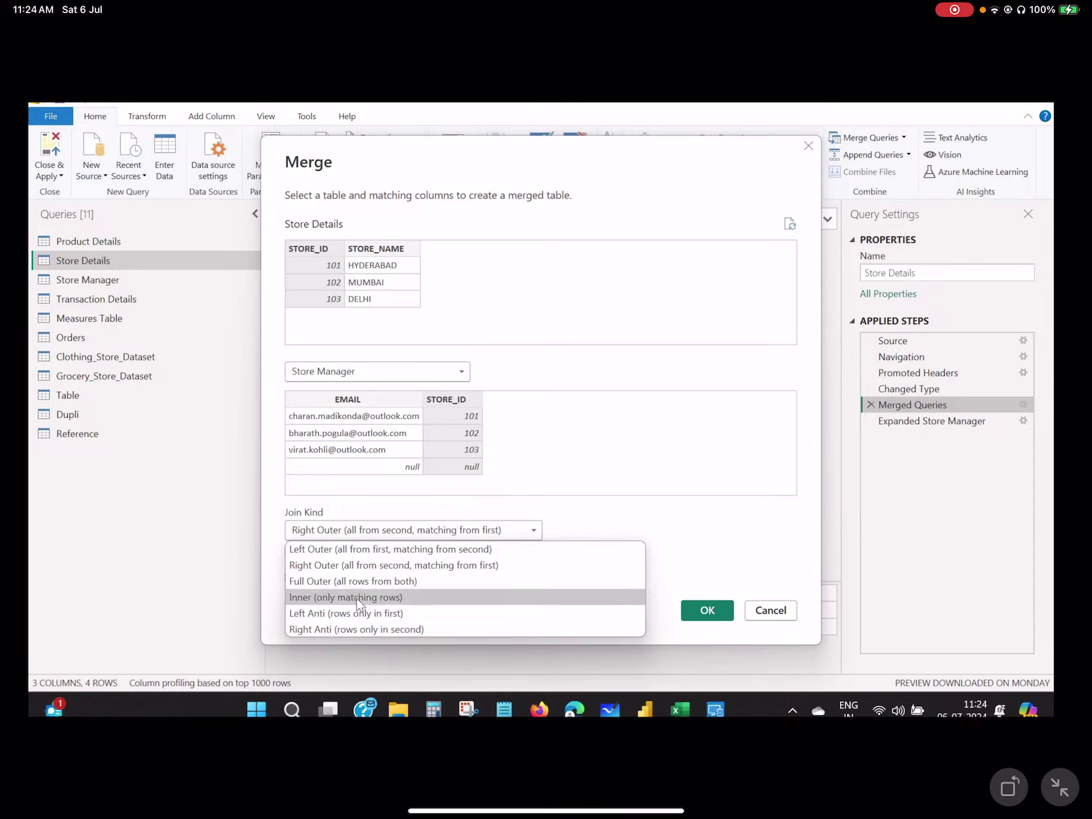
left_click(337, 615)
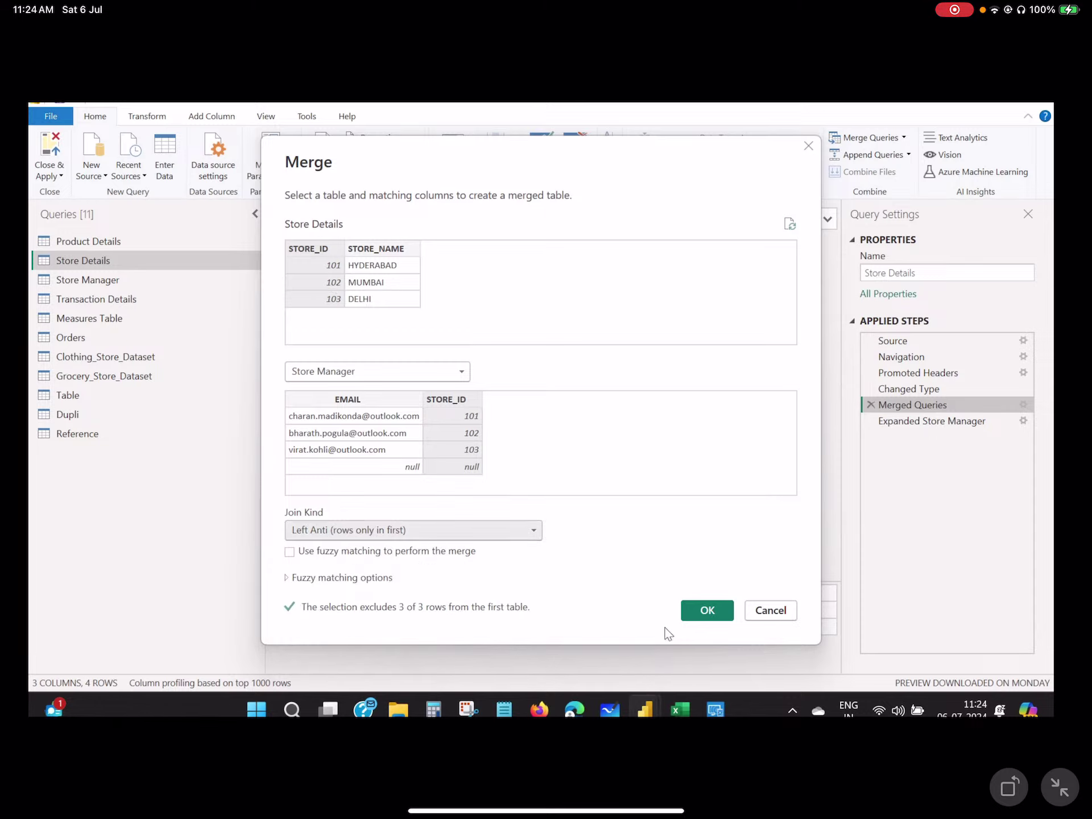
left_click(687, 613)
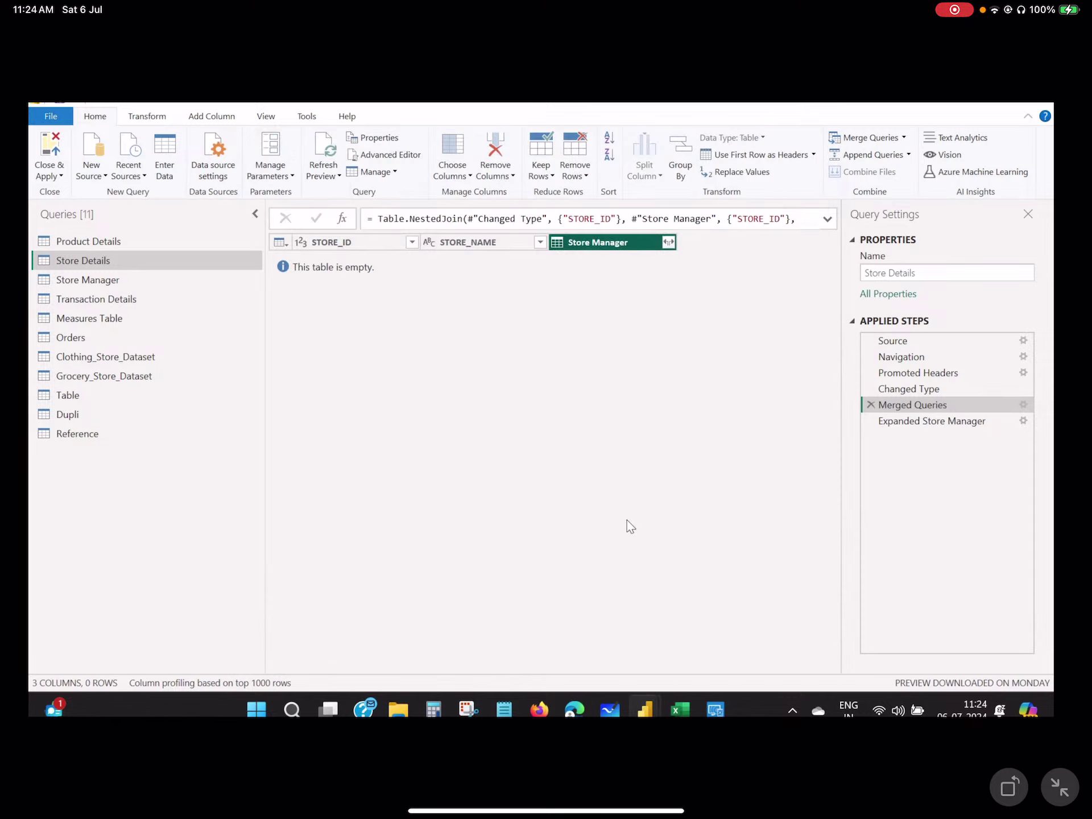
- Change the merge's join kind to Right Anti (rows only in second)
left_click(1024, 405)
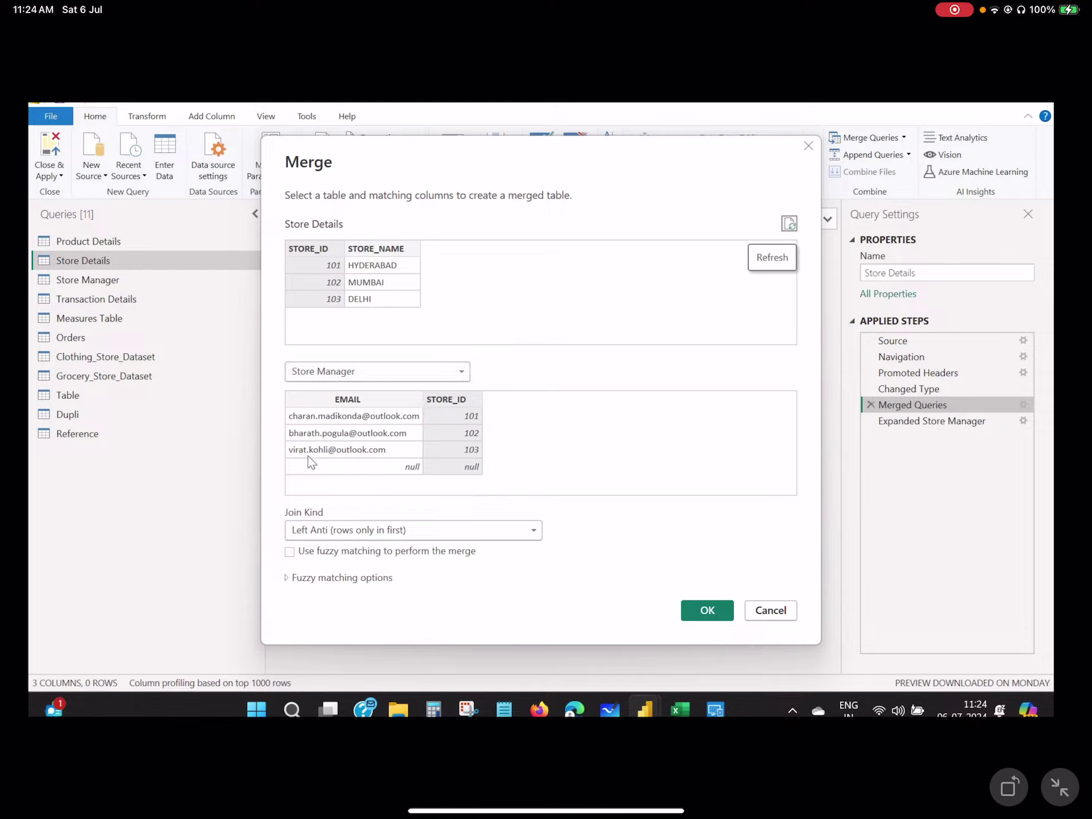
left_click(470, 527)
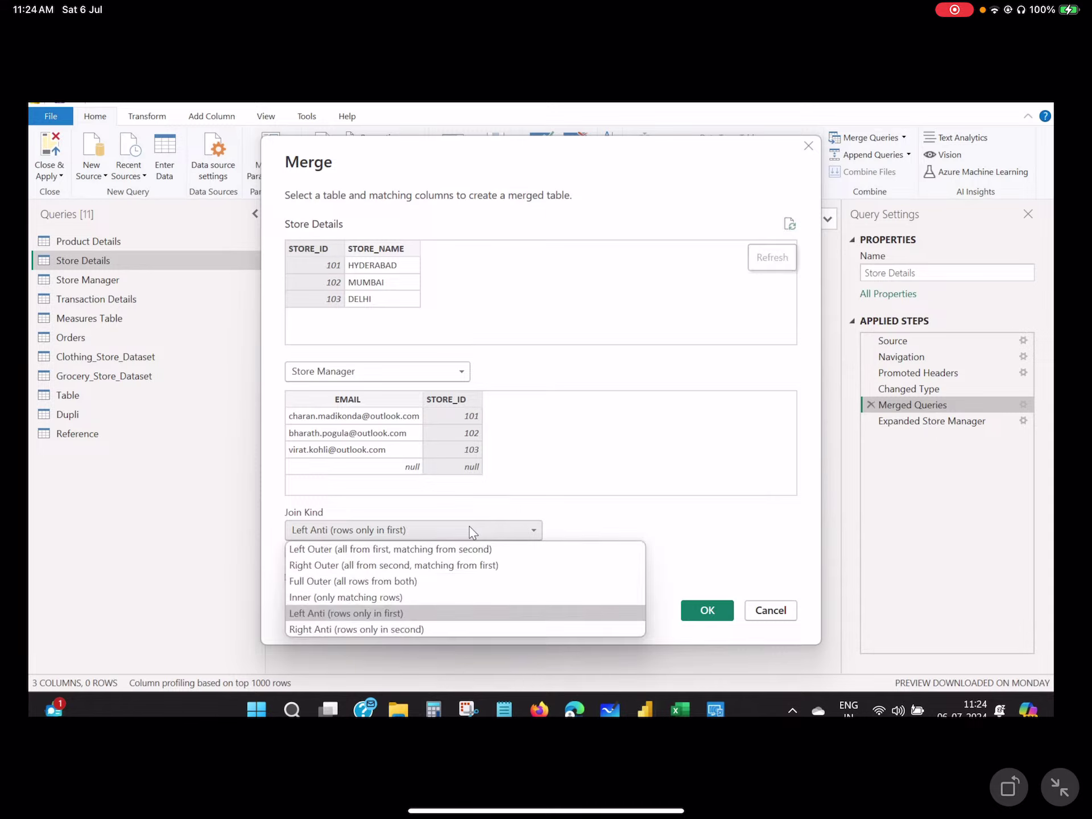
left_click(340, 629)
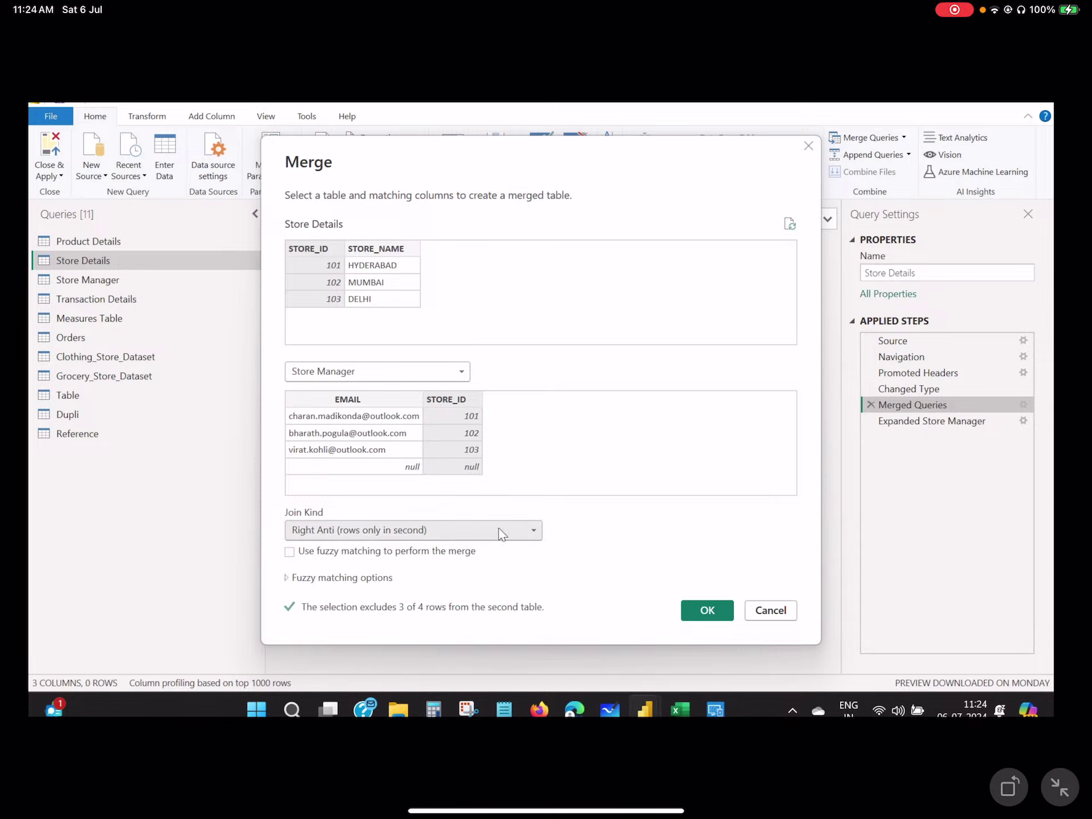
left_click(703, 611)
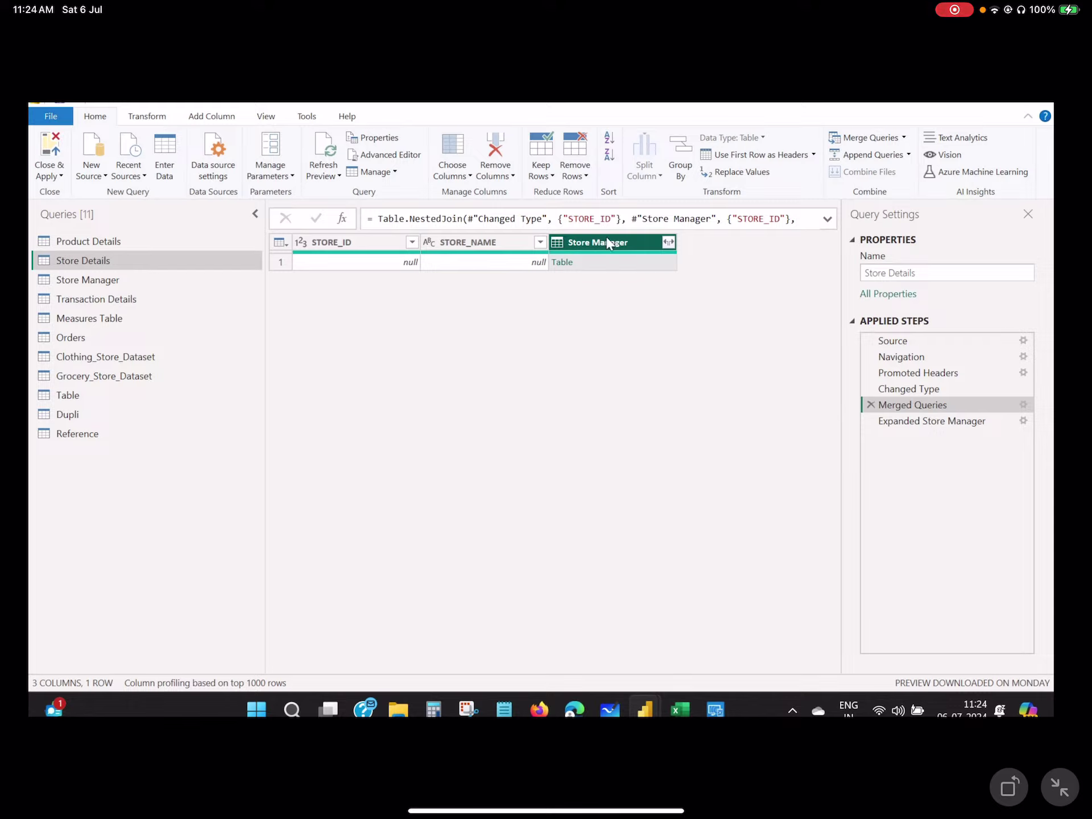
left_click(670, 243)
left_click(459, 336)
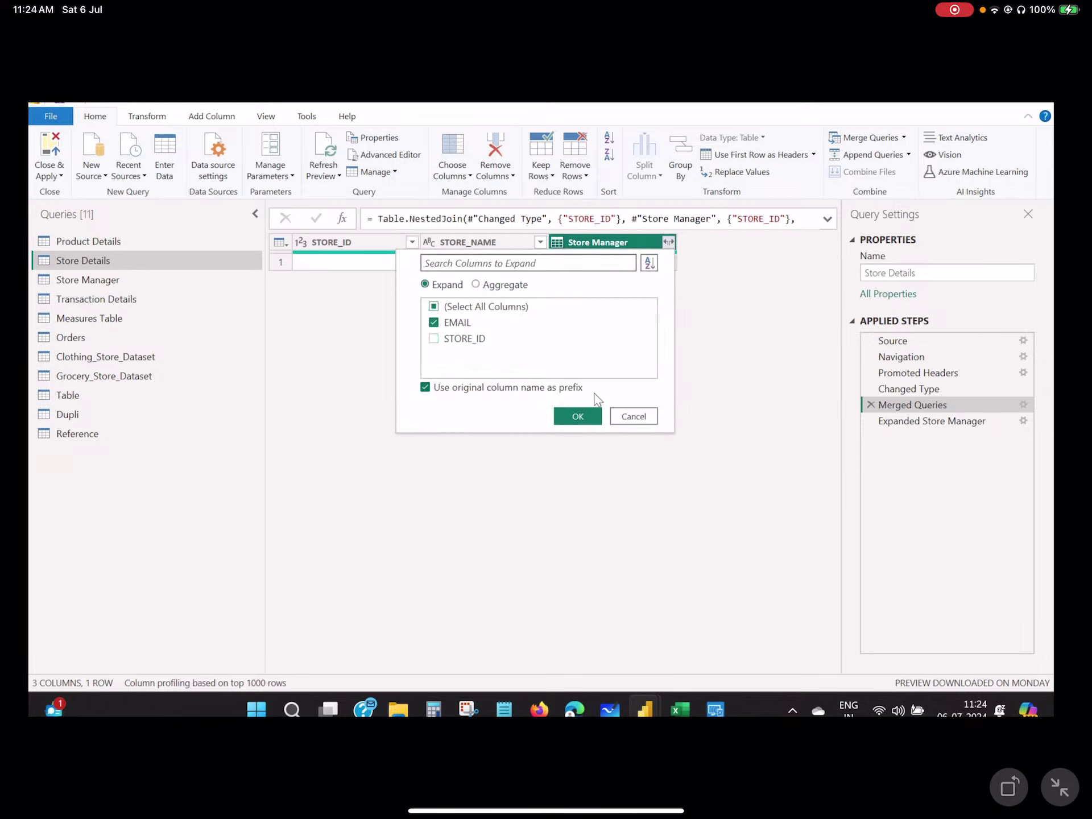
left_click(579, 416)
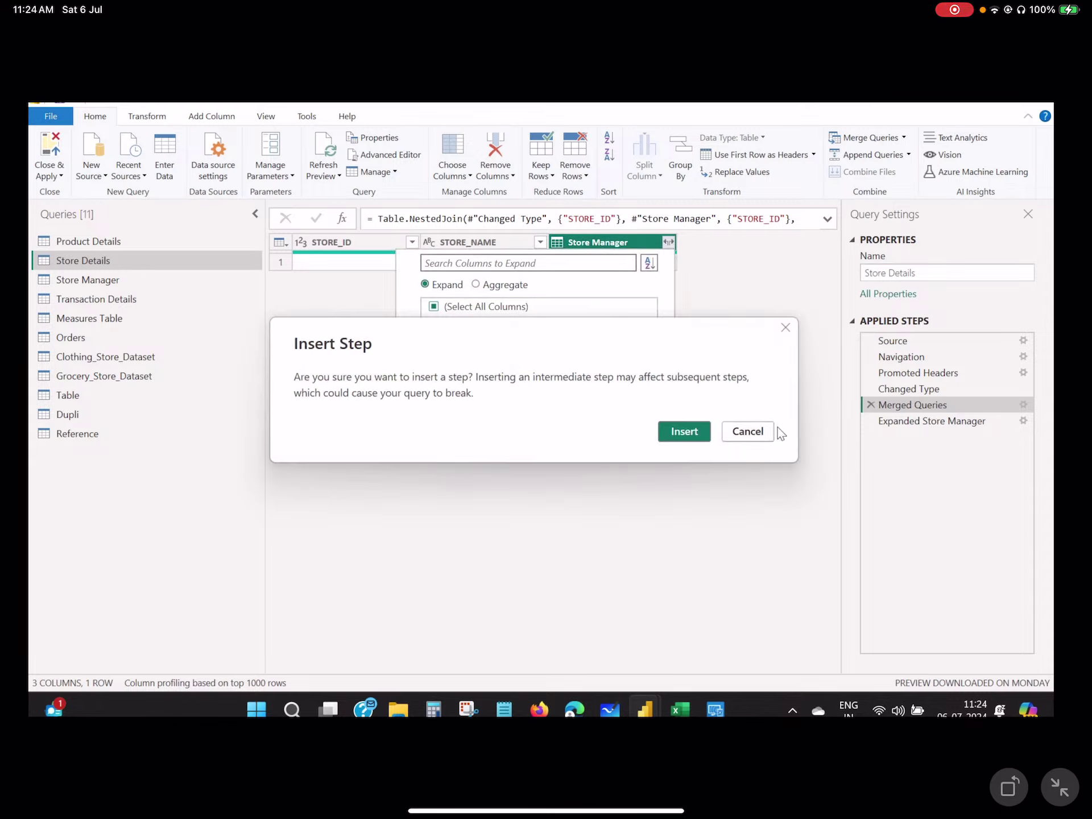
left_click(763, 432)
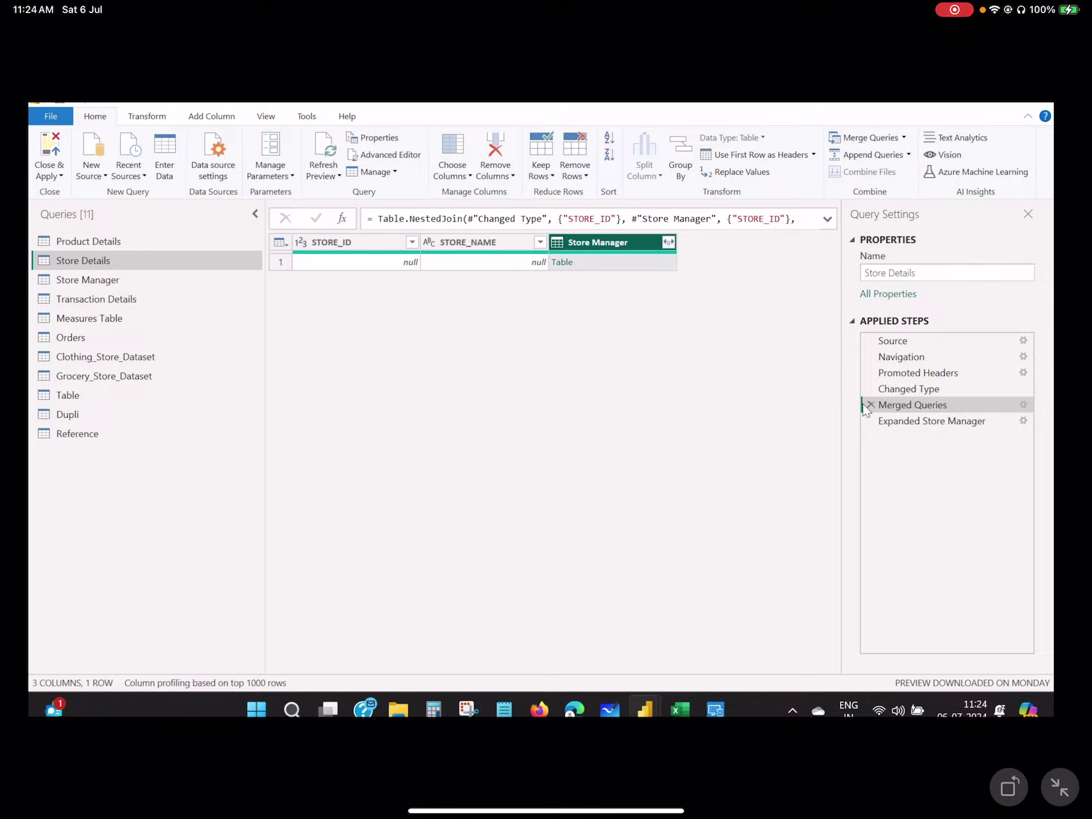
- Change the merge's join kind to Inner (only matching rows)
left_click(1024, 404)
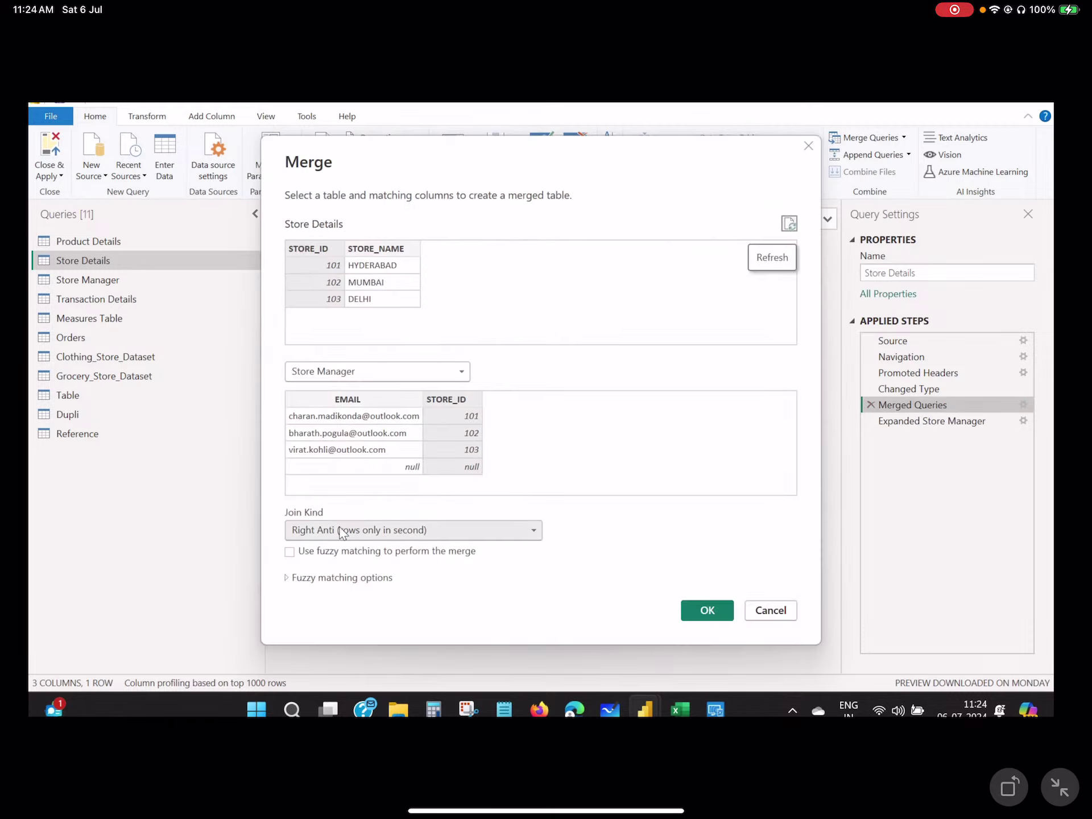
left_click(365, 530)
left_click(341, 597)
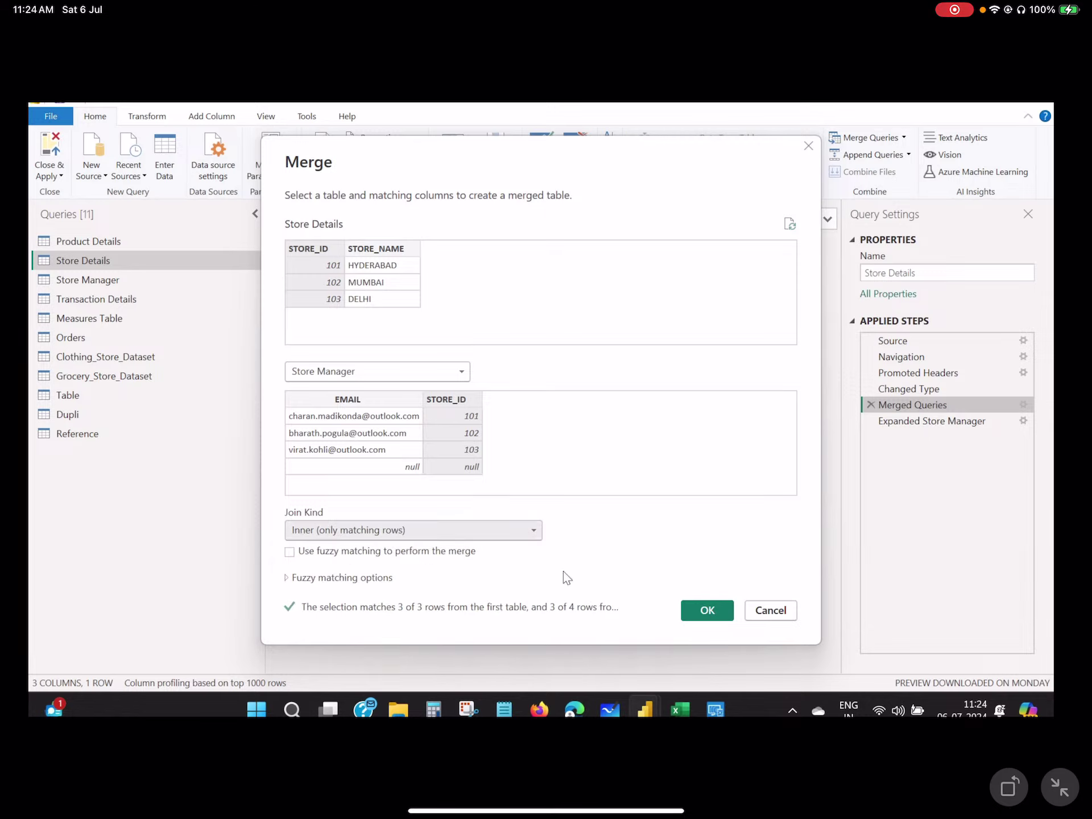
left_click(708, 610)
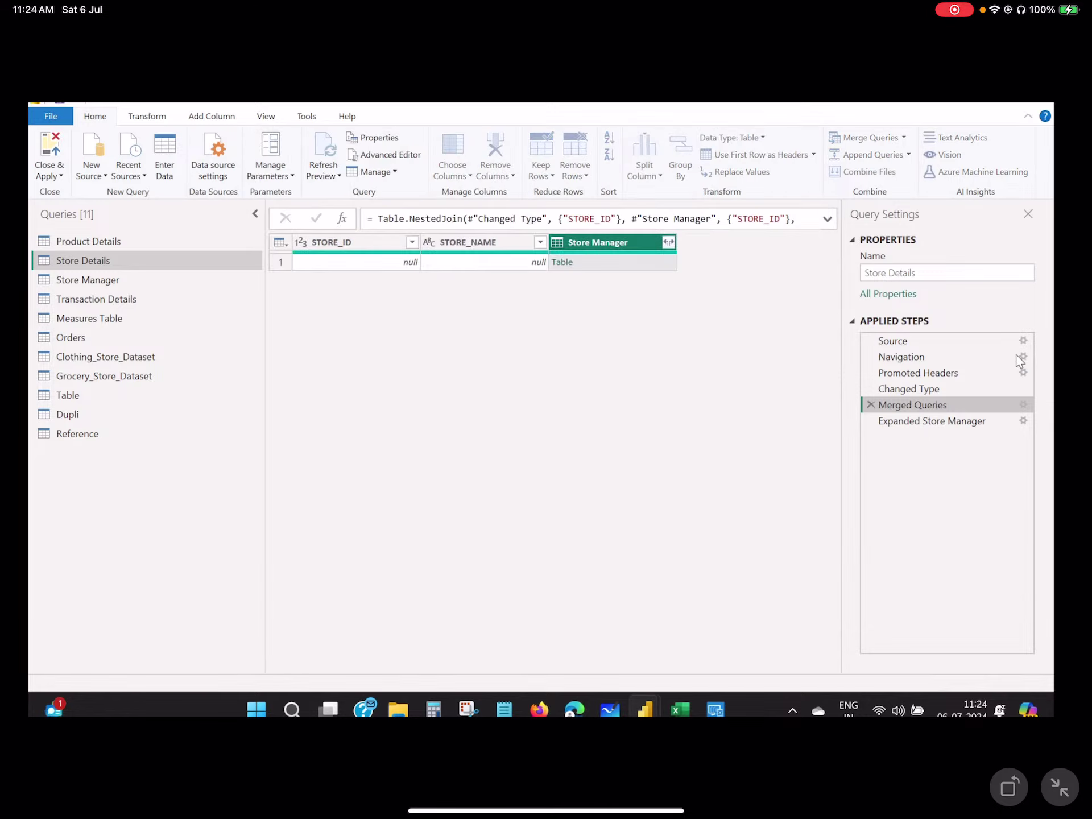
left_click(668, 243)
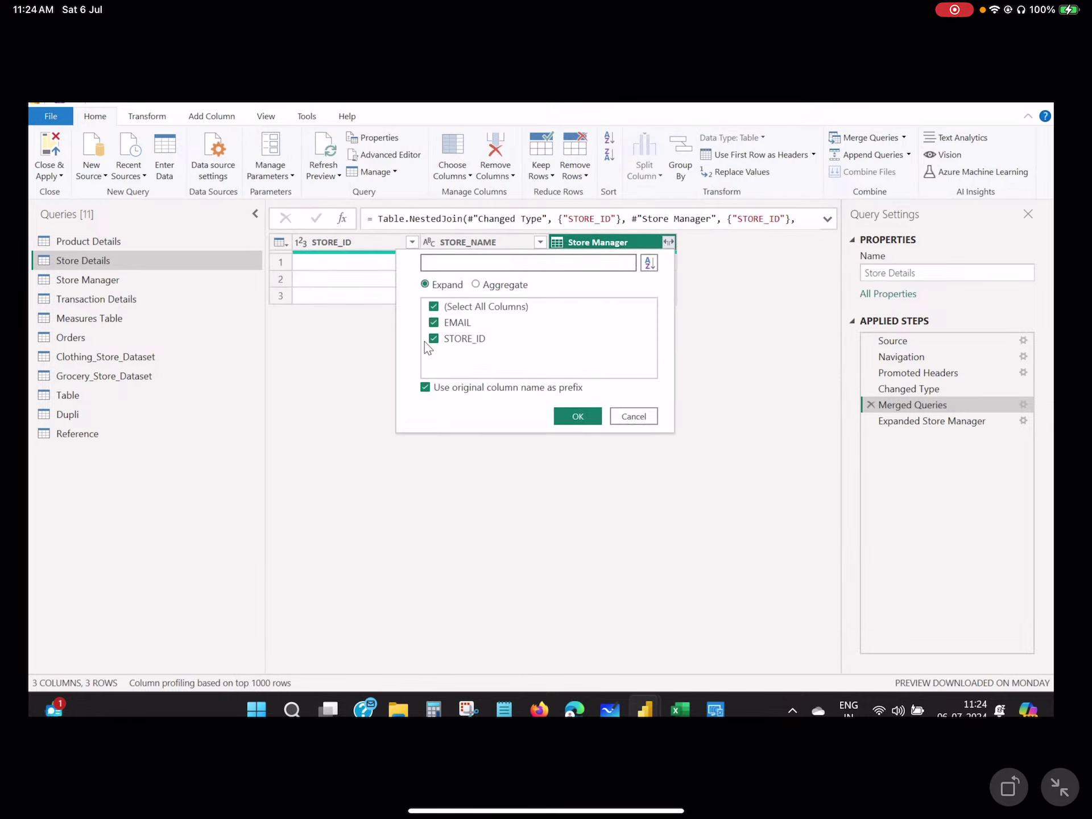
left_click(434, 340)
left_click(578, 416)
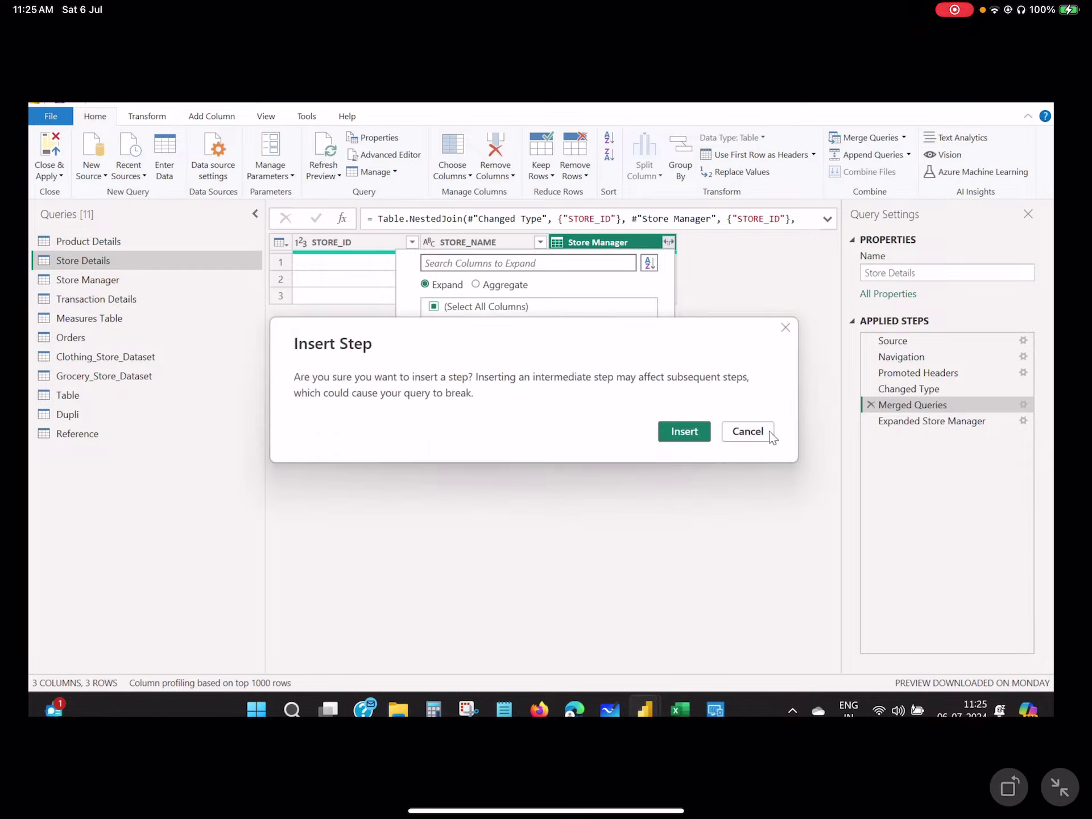
left_click(699, 432)
- Edit the Expanded Store Manager step to include STORE_ID along with EMAIL
left_click(905, 422)
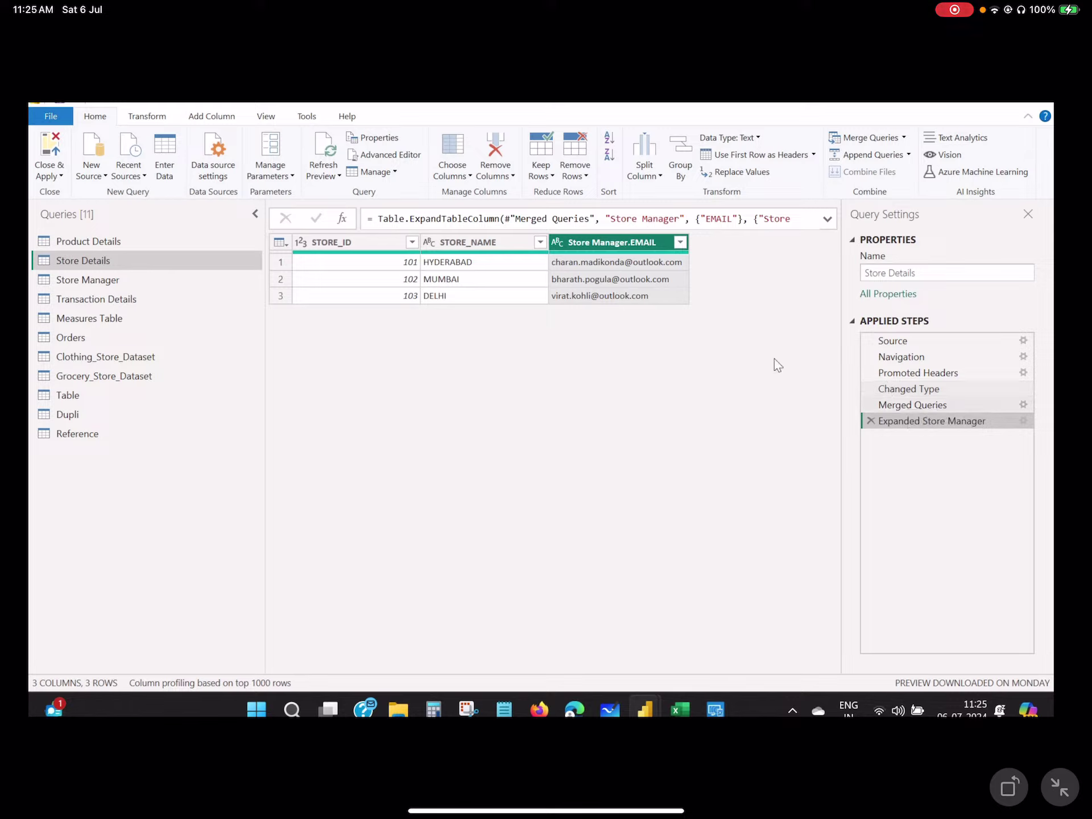
left_click(1023, 420)
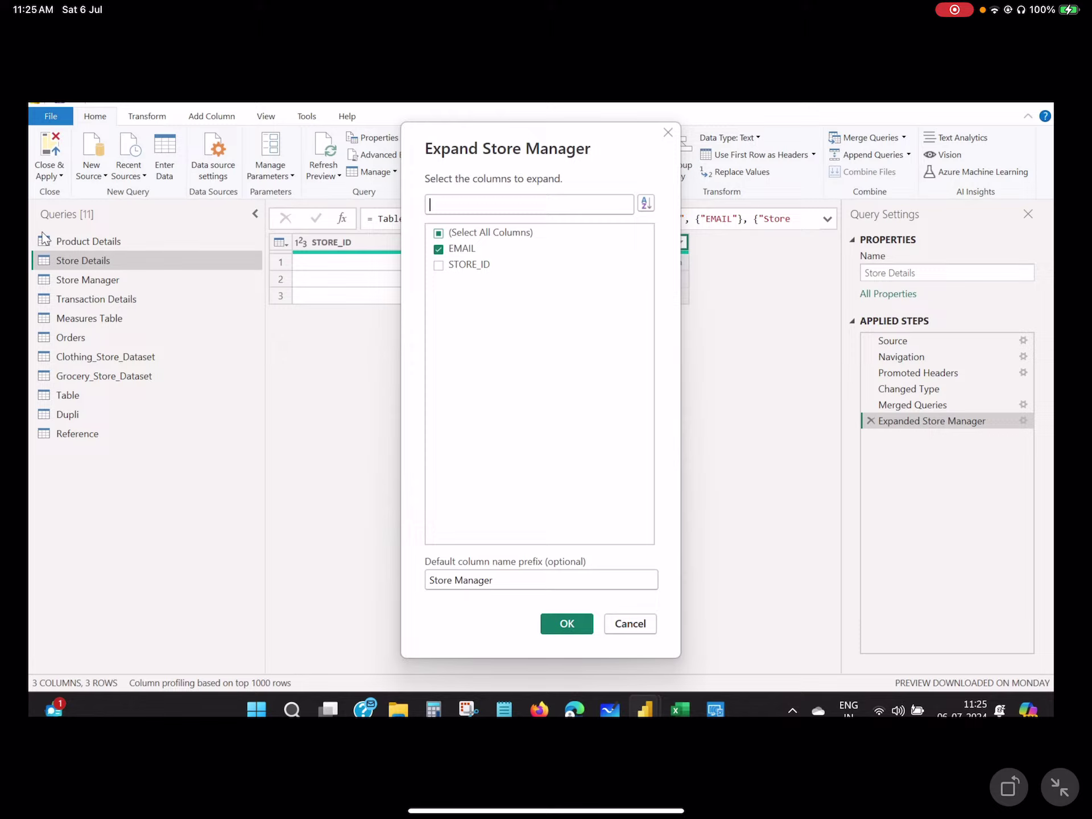
left_click(438, 265)
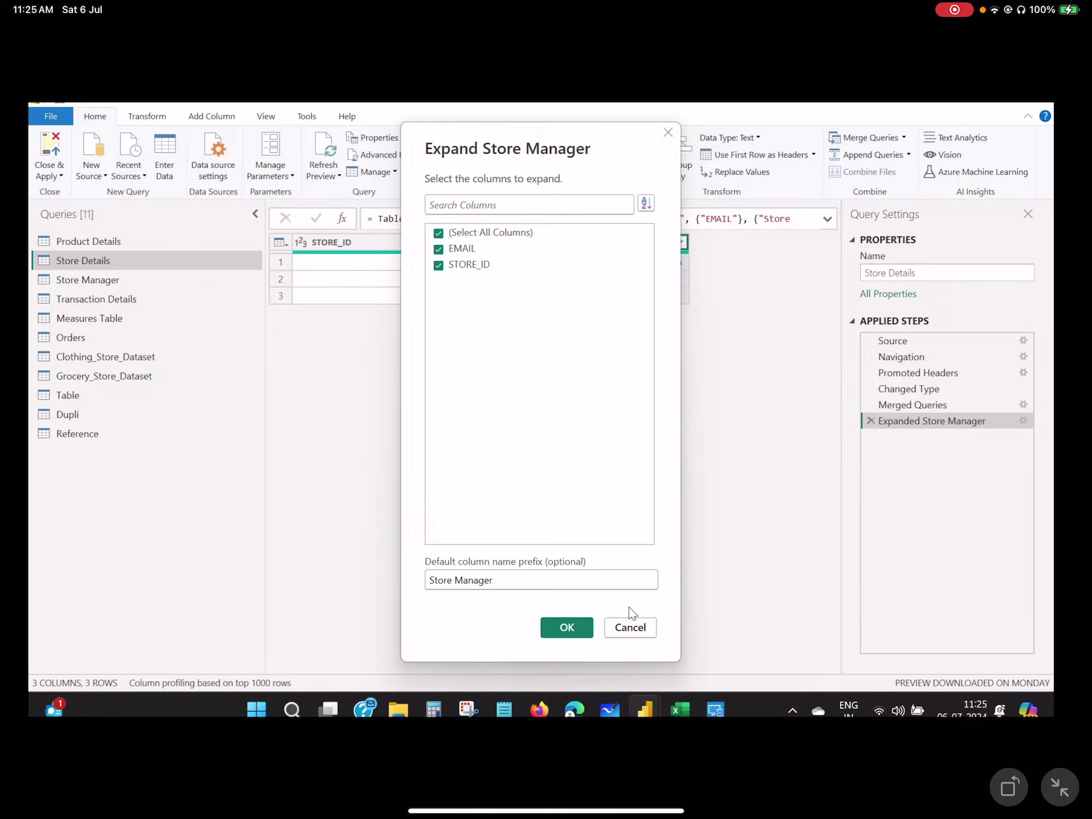
left_click(567, 626)
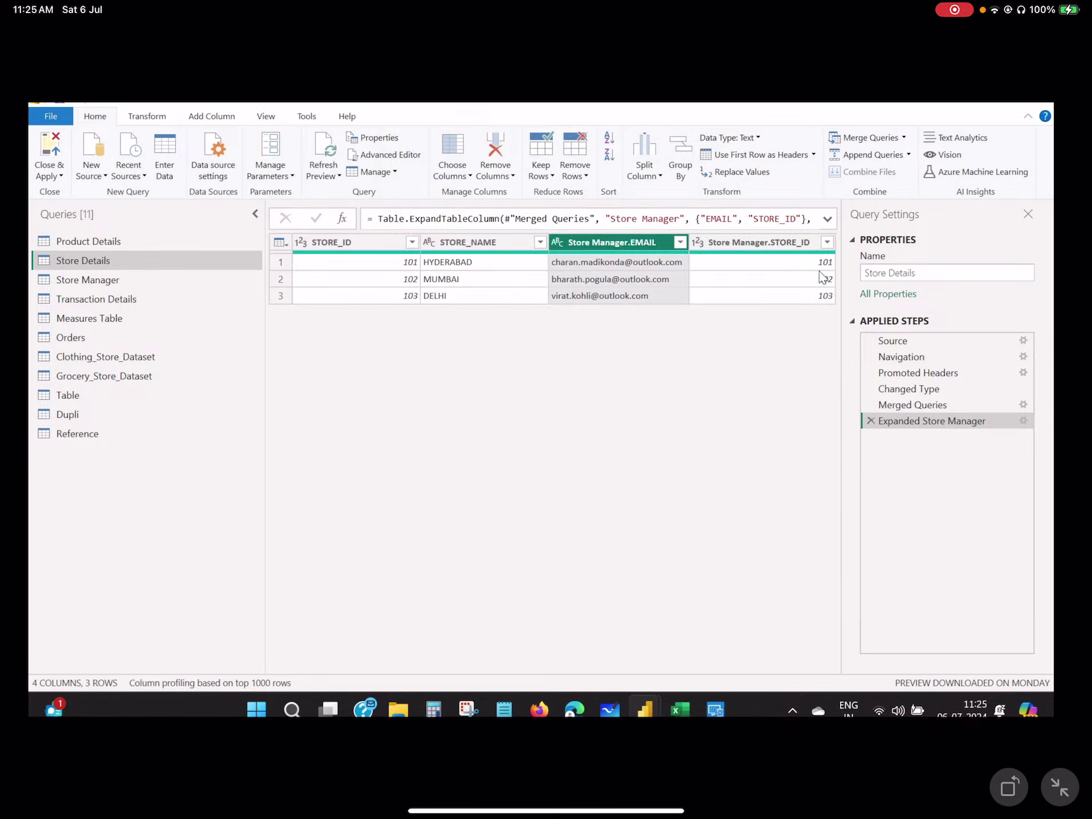
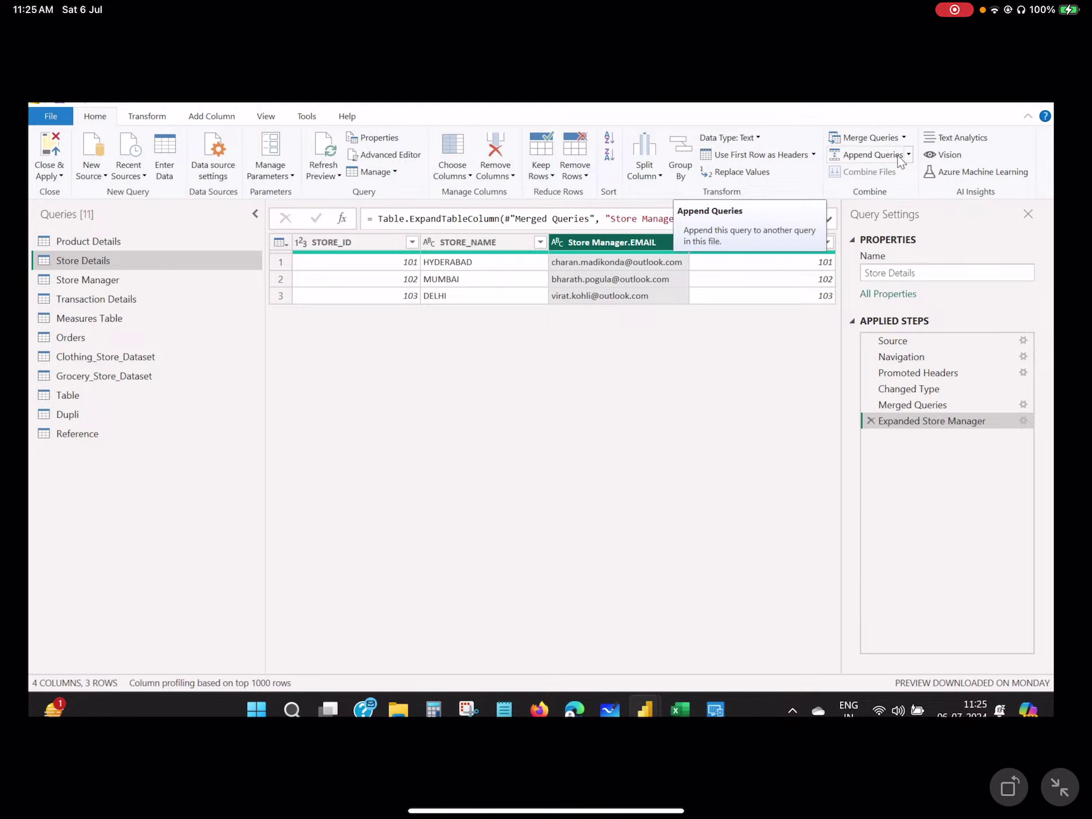
- Switch to the handwritten notes and write the heading Table 1 on a blank page
left_click_drag(398, 811, 854, 811)
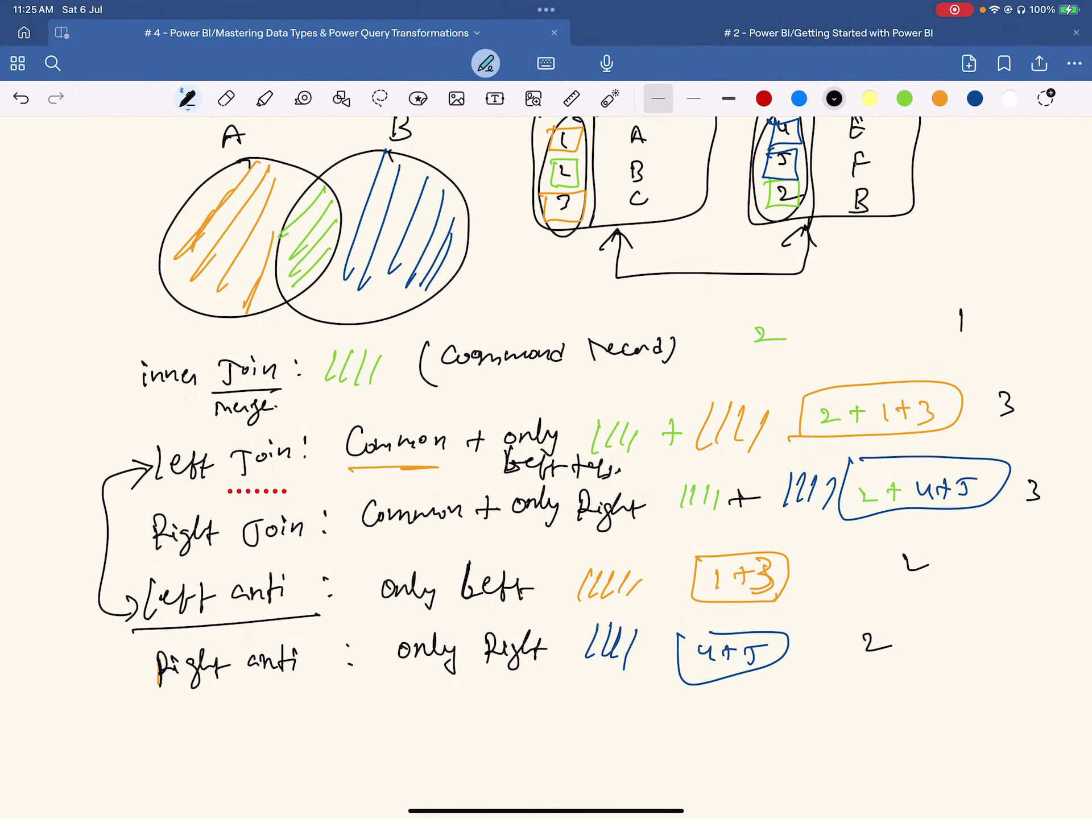
left_click_drag(796, 455, 318, 455)
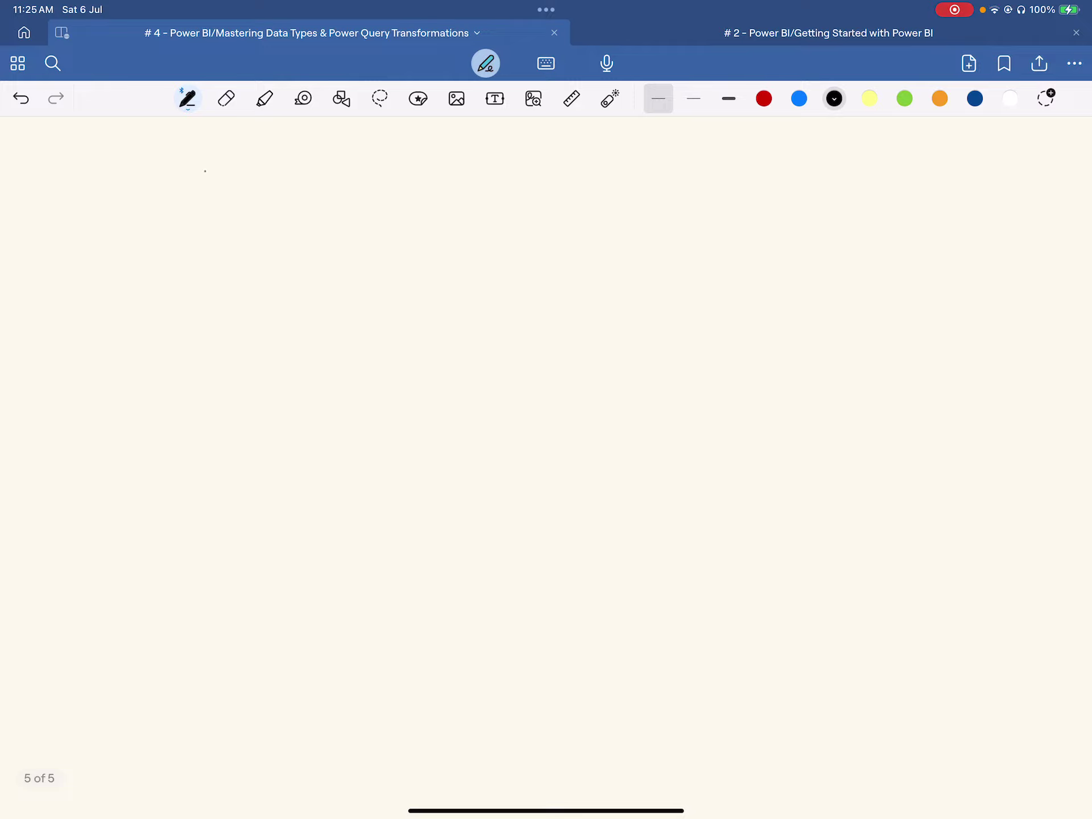
left_click_drag(205, 164, 204, 183)
mouse_move(195, 163)
left_mouse_down()
mouse_move(223, 159)
mouse_move(226, 172)
left_mouse_up()
left_click_drag(230, 158, 247, 174)
mouse_move(260, 166)
left_mouse_down()
mouse_move(254, 174)
mouse_move(283, 180)
left_mouse_up()
left_click_drag(279, 179, 295, 175)
- Draw the Table 1 grid with columns id, Col 1 and Col 2, and list ids 1, 2 and 3
mouse_move(142, 198)
left_mouse_down()
mouse_move(320, 184)
mouse_move(528, 316)
mouse_move(155, 209)
mouse_move(162, 203)
left_mouse_up()
left_click_drag(165, 235, 471, 220)
left_click_drag(208, 212, 206, 223)
left_click_drag(229, 200, 272, 287)
mouse_move(314, 214)
left_mouse_down()
mouse_move(359, 296)
mouse_move(289, 217)
mouse_move(324, 223)
left_mouse_up()
left_click_drag(339, 195, 338, 215)
left_click_drag(408, 195, 405, 215)
left_click_drag(409, 206, 420, 211)
left_click_drag(434, 199, 450, 211)
left_click_drag(216, 249, 216, 268)
left_click_drag(212, 287, 230, 296)
left_click_drag(216, 314, 220, 331)
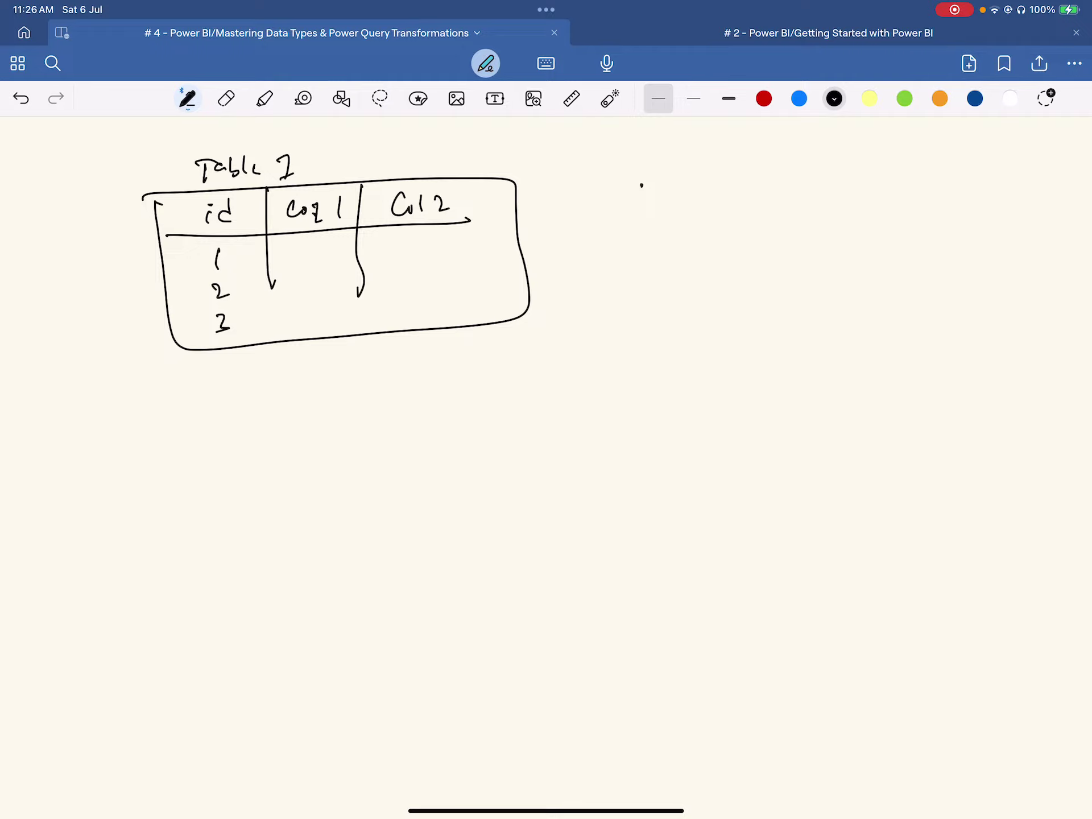
- Draw a boxed table headed Table 2 beside Table 1, with an id column listing 4, 5 and 6
mouse_move(642, 187)
left_mouse_down()
mouse_move(945, 239)
mouse_move(637, 310)
mouse_move(643, 194)
mouse_move(698, 159)
left_mouse_up()
left_click_drag(706, 160, 716, 172)
mouse_move(721, 154)
left_mouse_down()
mouse_move(723, 173)
mouse_move(740, 173)
left_mouse_up()
left_click_drag(750, 161, 774, 170)
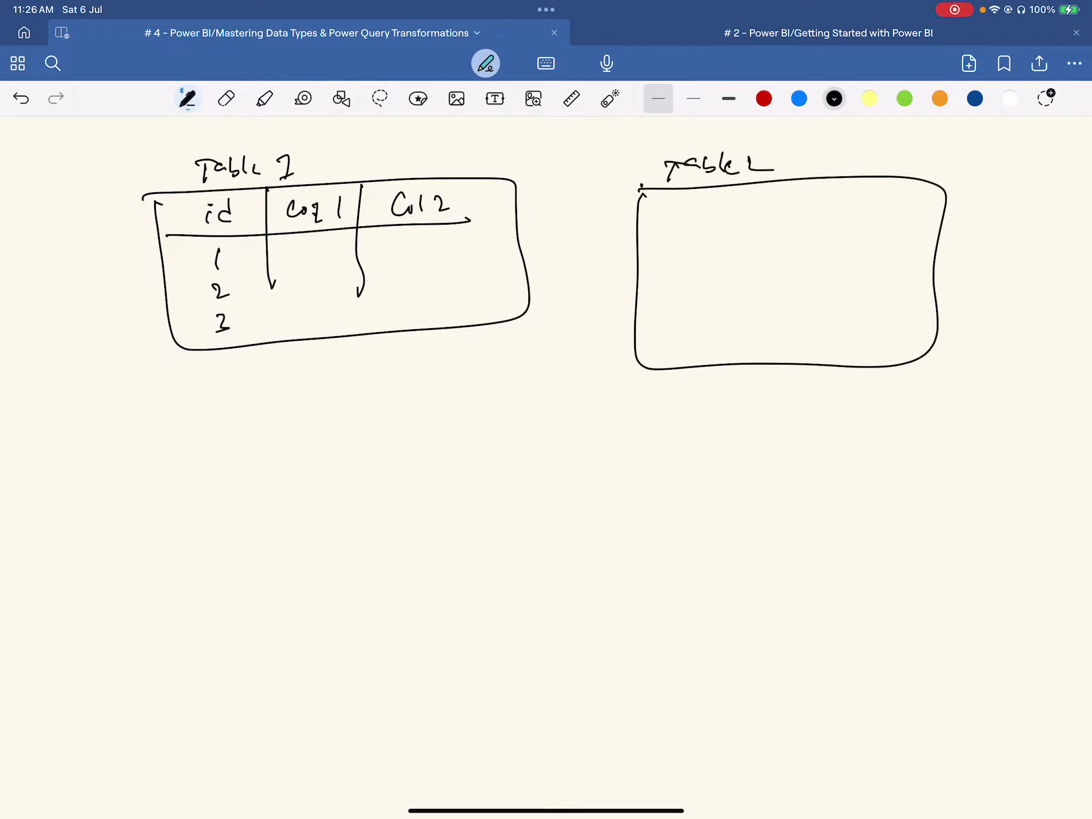
left_click_drag(640, 239, 891, 224)
mouse_move(662, 209)
left_mouse_down()
mouse_move(660, 219)
mouse_move(666, 204)
left_mouse_up()
mouse_move(698, 198)
left_mouse_down()
mouse_move(684, 220)
mouse_move(698, 221)
left_mouse_up()
mouse_move(674, 251)
left_mouse_down()
mouse_move(684, 275)
mouse_move(675, 351)
left_mouse_up()
left_click_drag(722, 188, 711, 347)
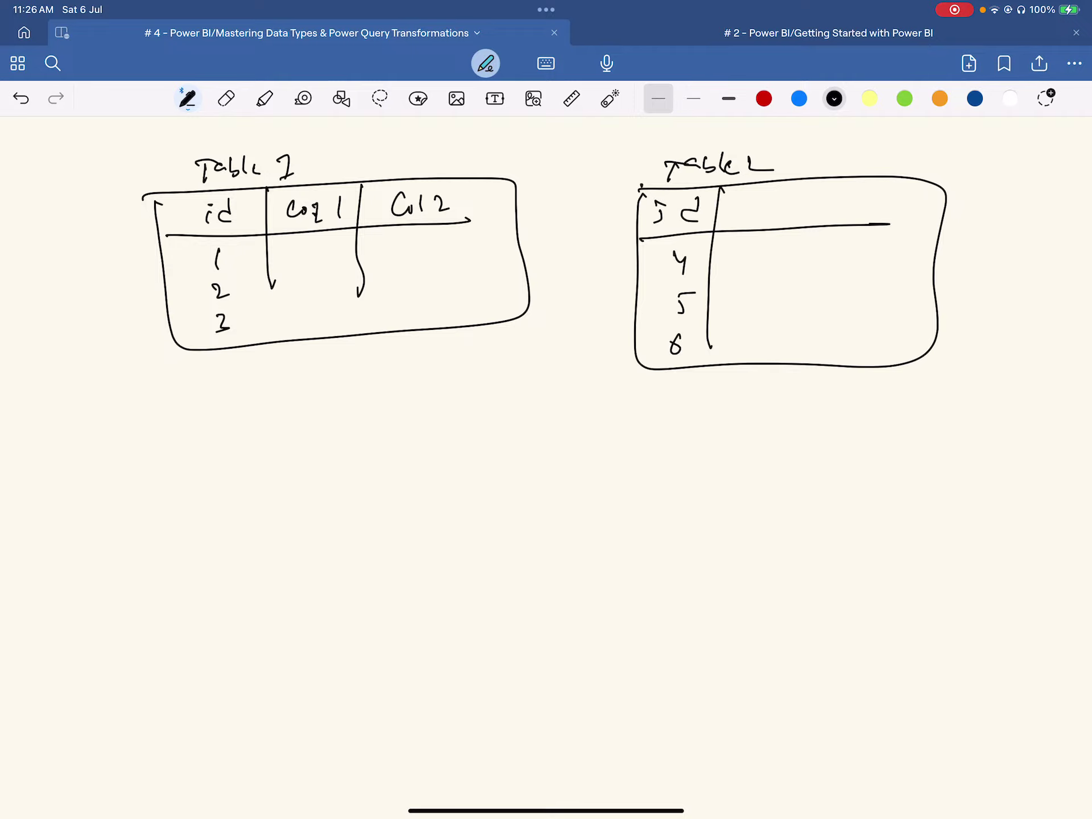
- Add Col 1 and Col 2 headings to Table 2 and draw a double-headed arrow between the two tables
left_click_drag(760, 199, 762, 212)
mouse_move(775, 196)
left_mouse_down()
mouse_move(776, 218)
mouse_move(802, 218)
mouse_move(843, 327)
left_mouse_up()
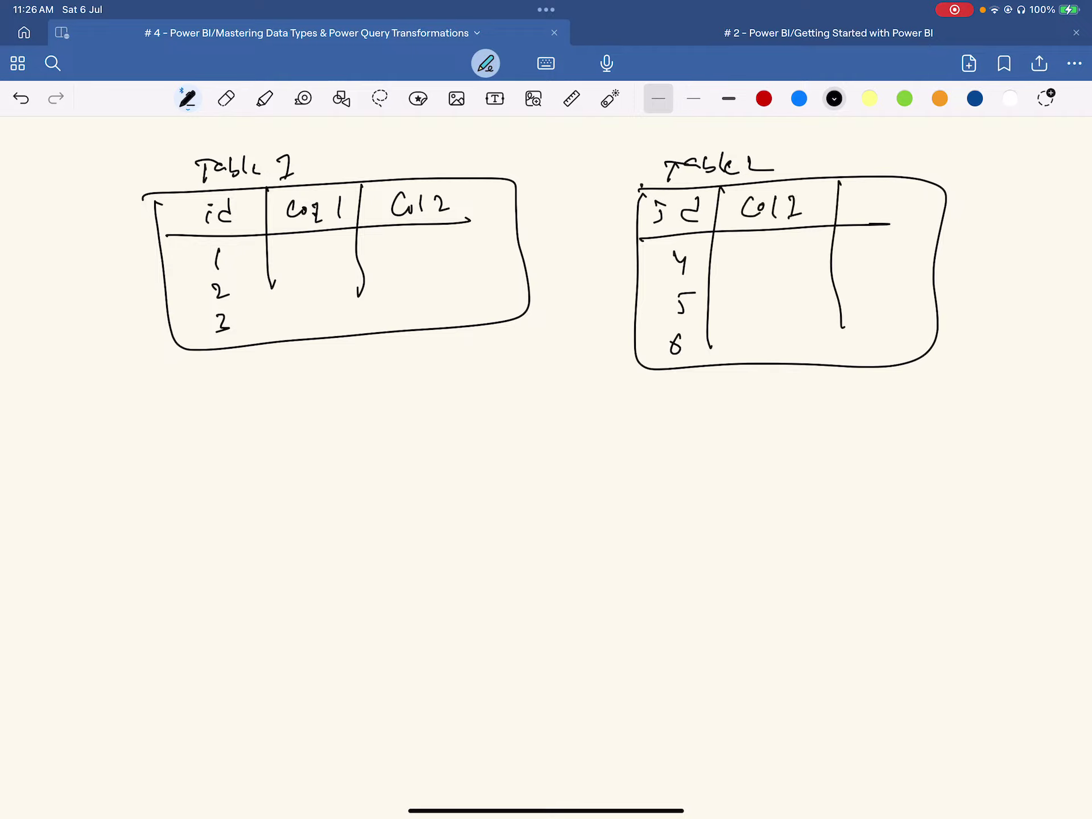
left_click_drag(871, 194, 870, 210)
mouse_move(879, 202)
left_mouse_down()
mouse_move(876, 212)
mouse_move(887, 210)
left_mouse_up()
left_click_drag(897, 197, 914, 215)
mouse_move(539, 271)
left_mouse_down()
mouse_move(597, 268)
mouse_move(583, 280)
left_mouse_up()
mouse_move(566, 254)
left_mouse_down()
mouse_move(540, 272)
mouse_move(561, 285)
left_mouse_up()
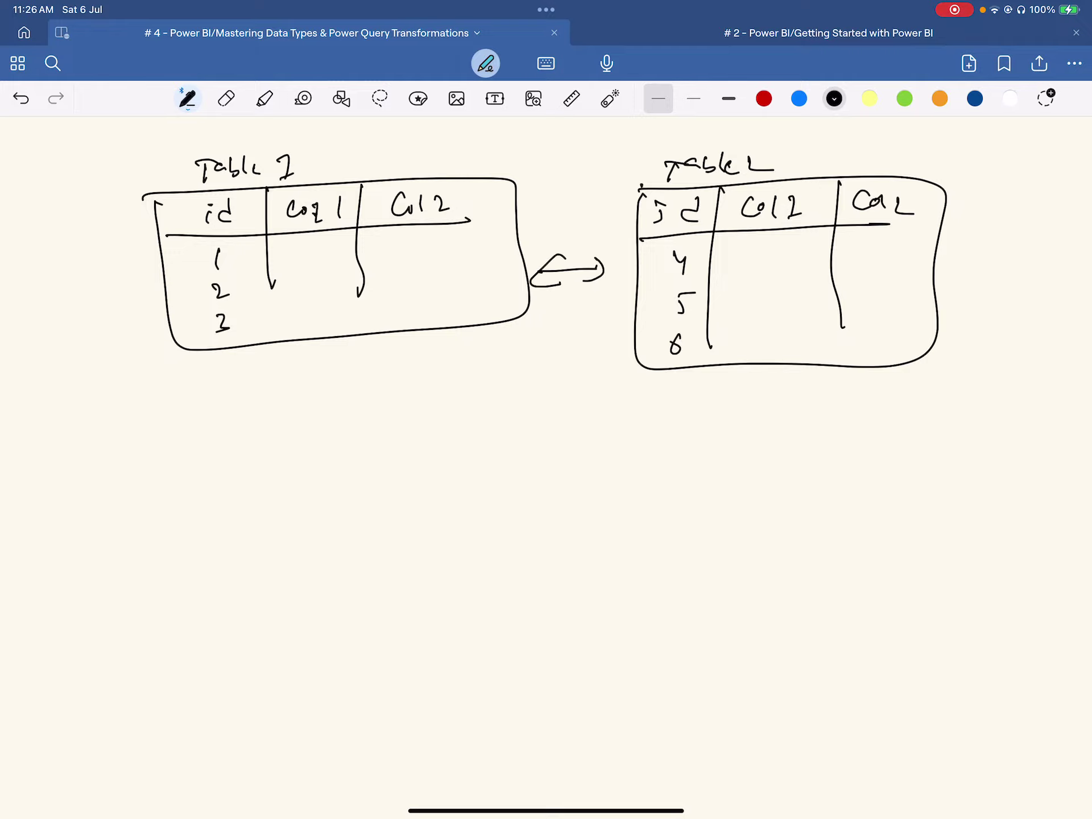
- Lasso the Table 2 grid and try placing it directly beneath Table 1 to illustrate appending
left_click(379, 99)
mouse_move(566, 188)
left_mouse_down()
mouse_move(706, 176)
mouse_move(1000, 273)
mouse_move(640, 396)
mouse_move(614, 185)
left_mouse_up()
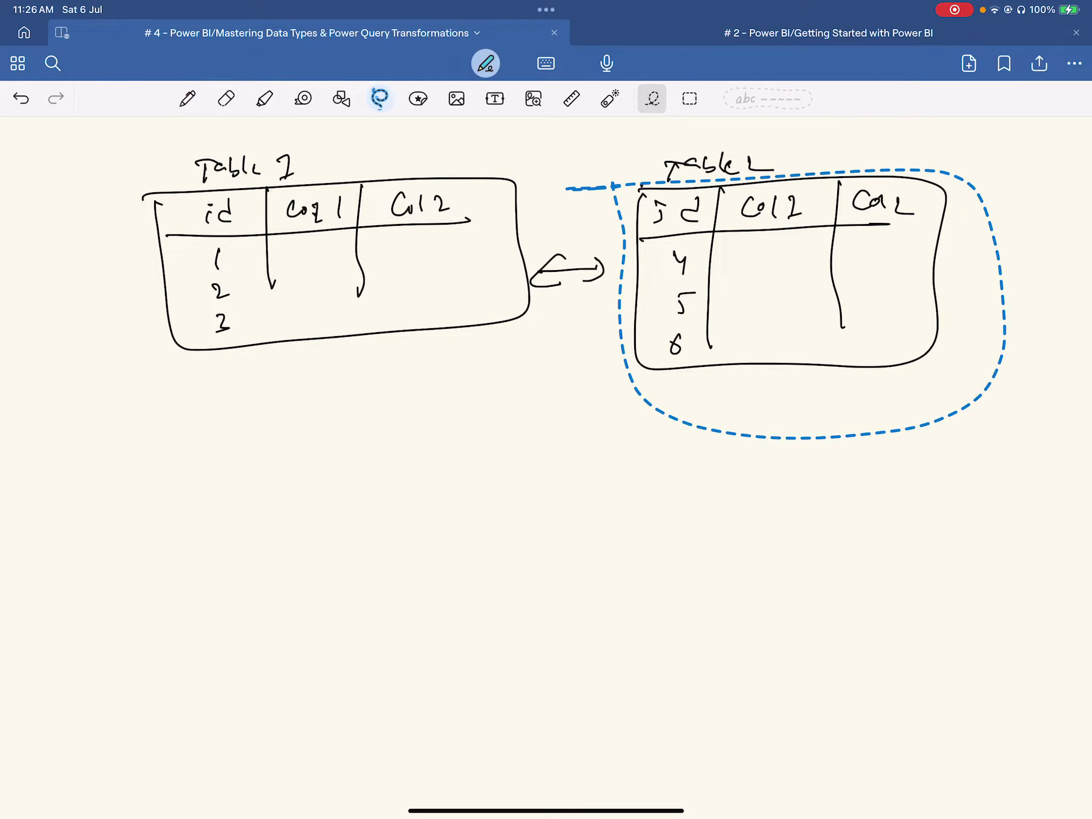
mouse_move(786, 296)
left_mouse_down()
mouse_move(555, 444)
mouse_move(338, 455)
left_mouse_up()
mouse_move(107, 161)
left_mouse_down()
mouse_move(560, 165)
mouse_move(463, 580)
mouse_move(134, 314)
mouse_move(149, 191)
left_mouse_up()
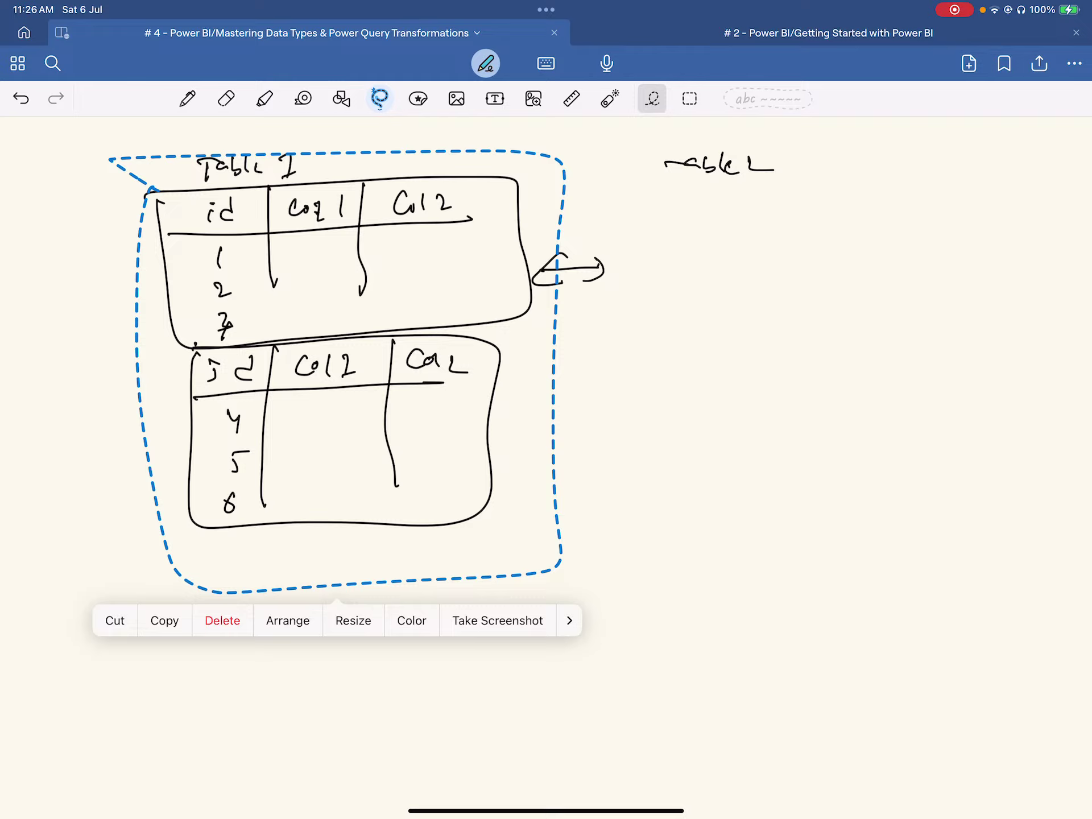
left_click_drag(341, 364, 787, 205)
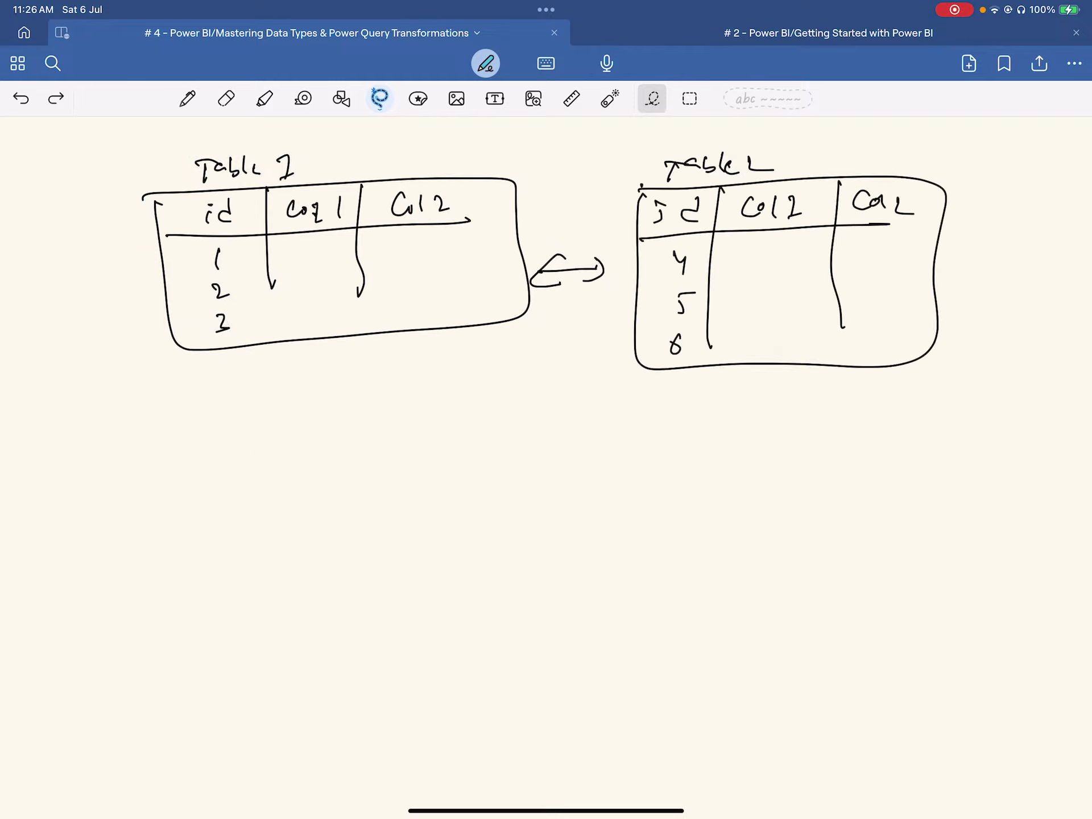
- Rewrite the last column heading of Table 2 as Col 4
mouse_move(898, 200)
left_mouse_down()
mouse_move(910, 222)
mouse_move(893, 217)
mouse_move(914, 214)
left_mouse_up()
left_click(187, 98)
left_click_drag(909, 202, 910, 238)
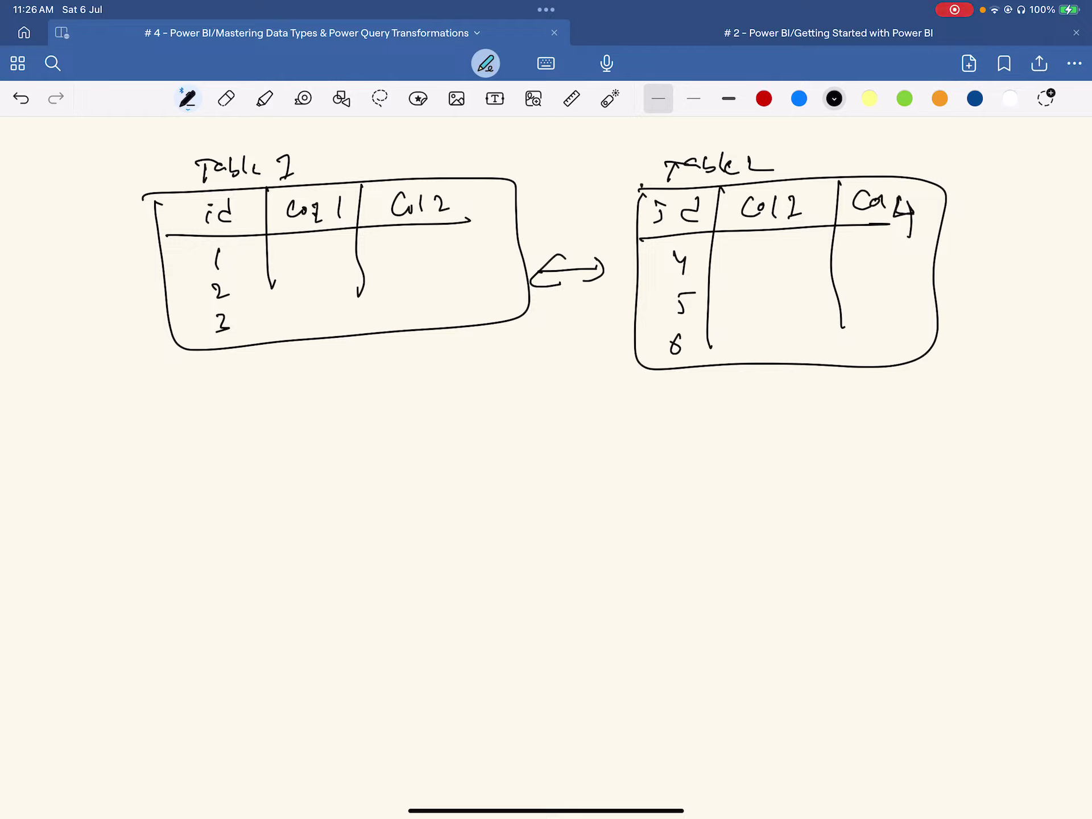
- Write id and Col 1 below Table 1, followed by a rightward arrow and Col 4
mouse_move(210, 385)
left_mouse_down()
mouse_move(212, 401)
mouse_move(218, 375)
left_mouse_up()
left_click_drag(231, 375, 237, 400)
left_click_drag(310, 361, 313, 380)
mouse_move(325, 371)
left_mouse_down()
mouse_move(325, 385)
mouse_move(347, 362)
left_mouse_up()
left_click_drag(343, 362, 344, 384)
left_click_drag(335, 384, 352, 383)
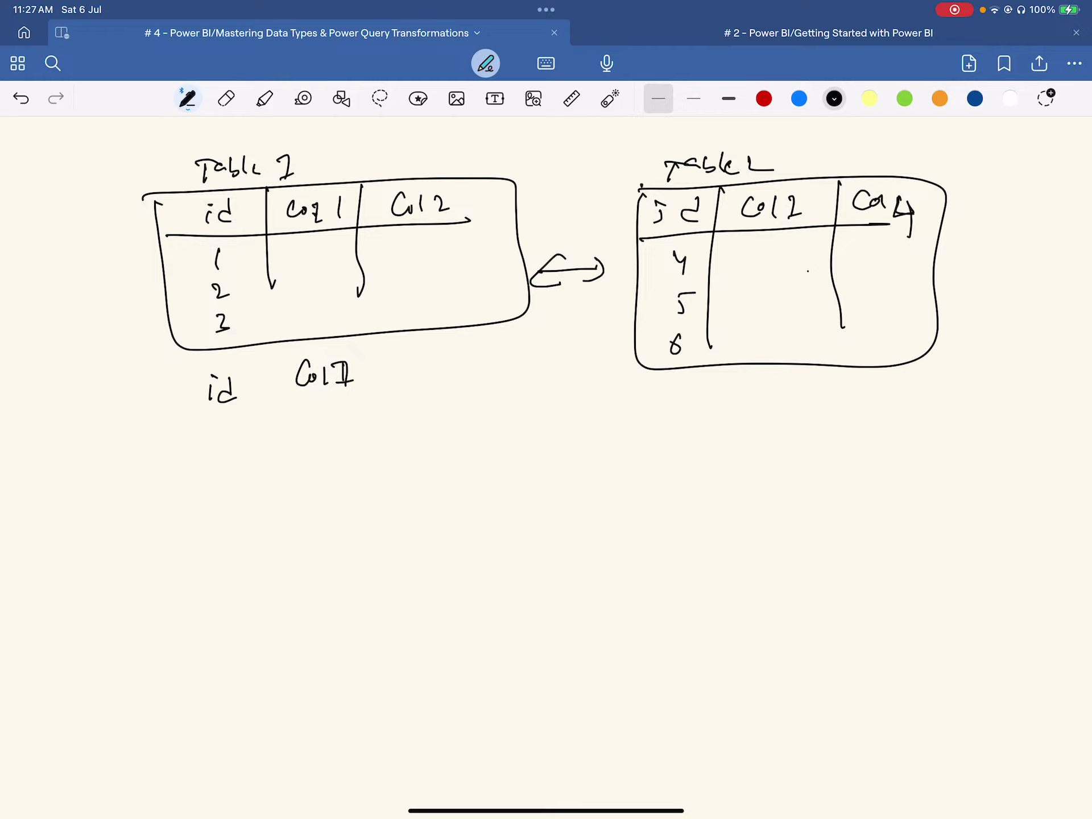
mouse_move(401, 371)
left_mouse_down()
mouse_move(476, 364)
mouse_move(471, 376)
left_mouse_up()
mouse_move(561, 335)
left_mouse_down()
mouse_move(567, 356)
mouse_move(571, 343)
left_mouse_up()
mouse_move(579, 334)
left_mouse_down()
mouse_move(579, 351)
mouse_move(594, 349)
left_mouse_up()
left_click_drag(597, 340, 596, 362)
- Draw an empty result table box below, and write 3 above Table 1 and a circled 3 above Table 2
mouse_move(163, 503)
left_mouse_down()
mouse_move(715, 471)
mouse_move(483, 662)
mouse_move(149, 511)
mouse_move(159, 493)
left_mouse_up()
left_click_drag(461, 159, 472, 183)
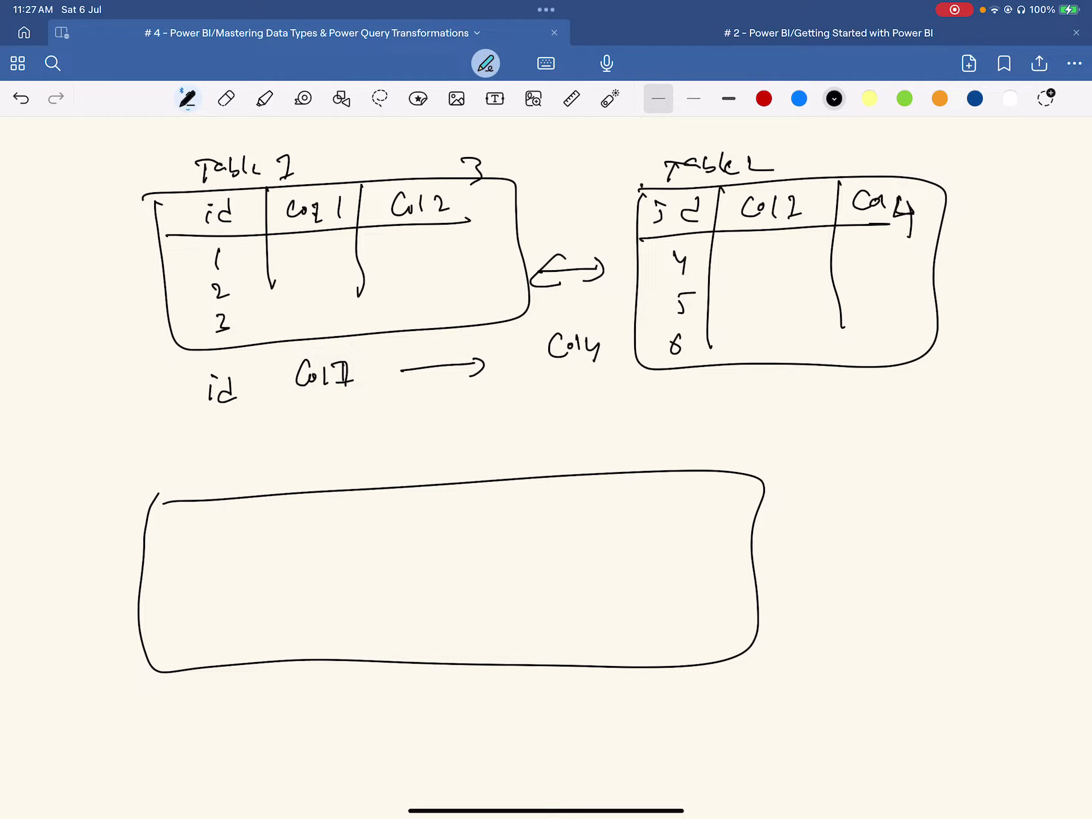
mouse_move(830, 150)
left_mouse_down()
mouse_move(849, 165)
mouse_move(831, 169)
left_mouse_up()
left_click_drag(846, 139, 839, 151)
- Add the id and Col 1 headings to the result table, with a column divider and header line
left_click_drag(278, 478, 282, 661)
mouse_move(215, 510)
left_mouse_down()
mouse_move(215, 531)
mouse_move(220, 507)
left_mouse_up()
left_click_drag(234, 515, 235, 528)
left_click_drag(157, 546, 263, 539)
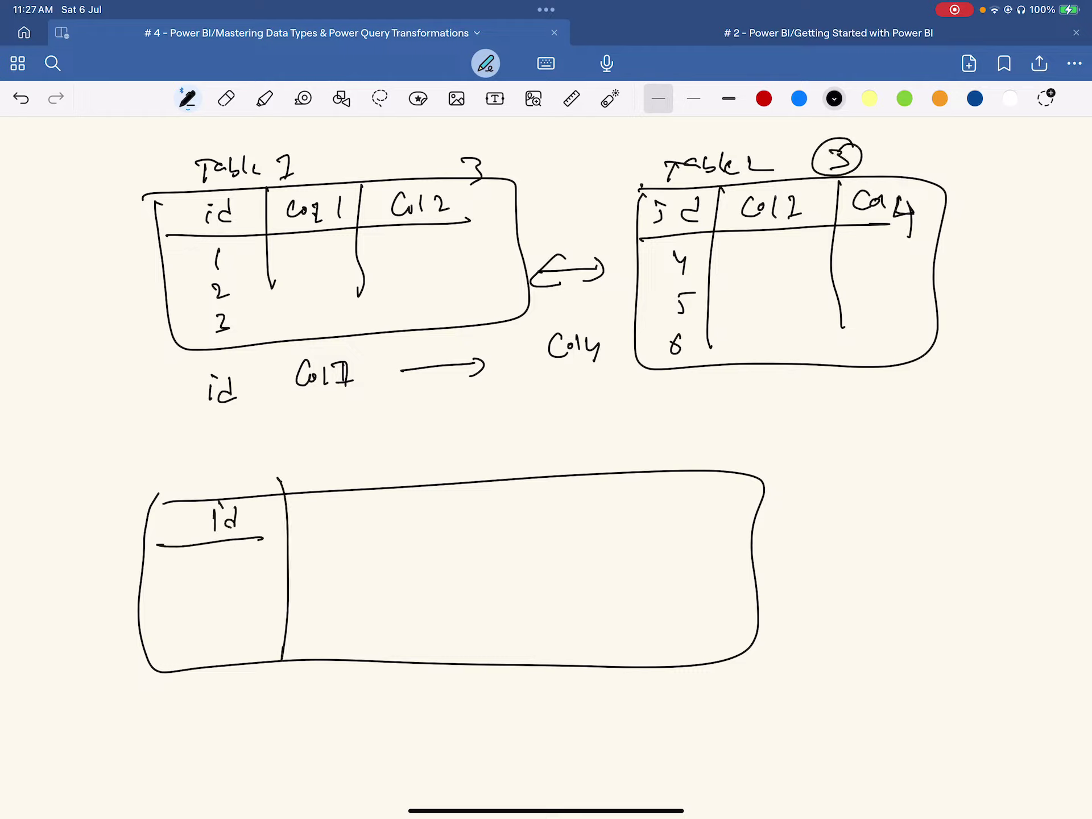
left_click_drag(335, 503, 347, 516)
left_click_drag(358, 506, 360, 517)
left_click_drag(374, 502, 387, 520)
left_click_drag(273, 539, 700, 524)
- Add Col 2 and Col 4 headings with column dividers to the result table
left_click_drag(458, 485, 447, 644)
left_click_drag(514, 489, 523, 511)
mouse_move(531, 496)
left_mouse_down()
mouse_move(530, 509)
mouse_move(555, 511)
left_mouse_up()
left_click_drag(593, 470, 580, 648)
mouse_move(648, 484)
left_mouse_down()
mouse_move(650, 505)
mouse_move(655, 494)
left_mouse_up()
mouse_move(663, 482)
left_mouse_down()
mouse_move(663, 504)
mouse_move(691, 499)
left_mouse_up()
left_click_drag(690, 489, 688, 512)
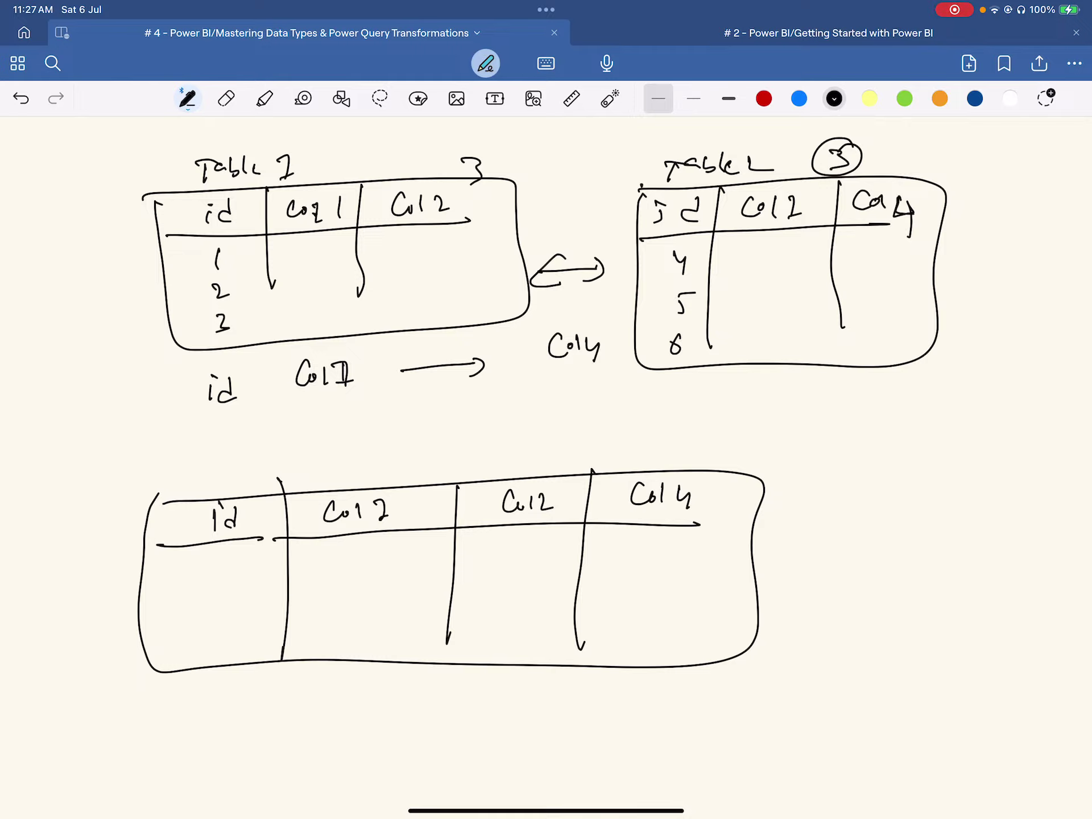
- Fill the result table's id column with 1 through 6
scroll(546, 449, "down", 5)
left_click(224, 463)
left_click_drag(228, 443, 234, 475)
left_click_drag(223, 482, 235, 519)
left_click_drag(233, 535, 230, 545)
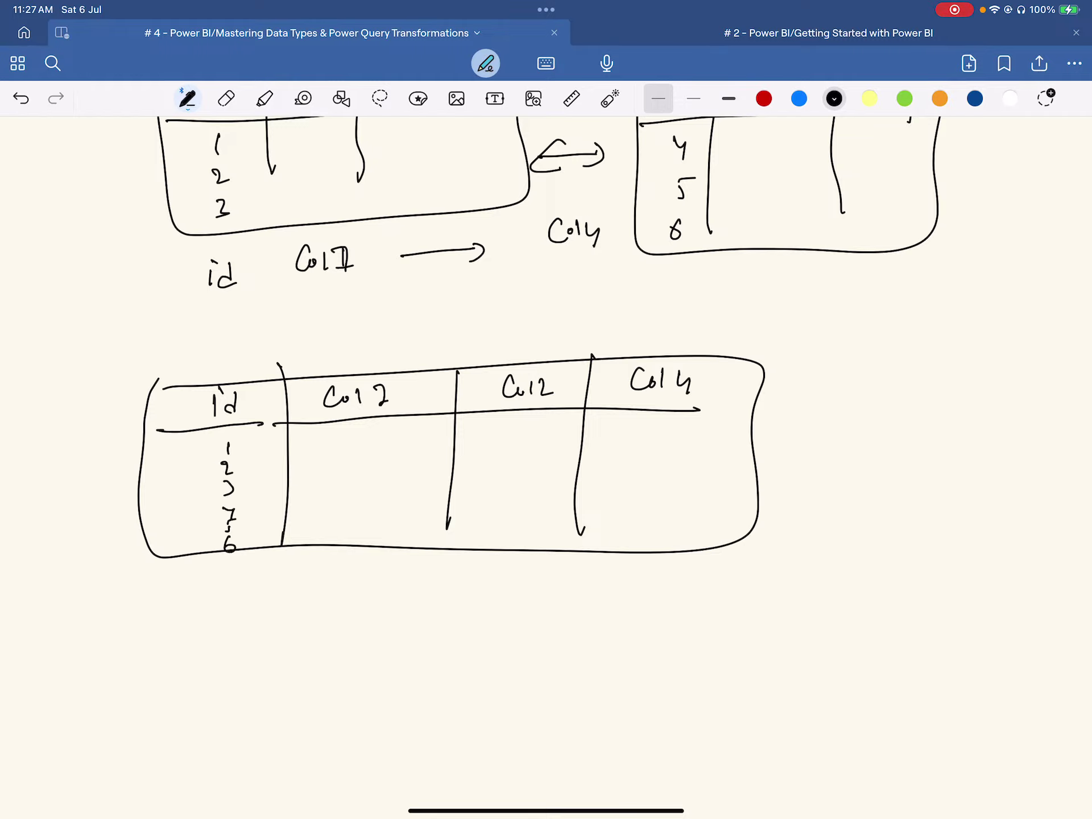
- Draw vertical double-headed arrows under Col 1 in both Table 1 and Table 2 to represent filled values
scroll(546, 450, "up", 3)
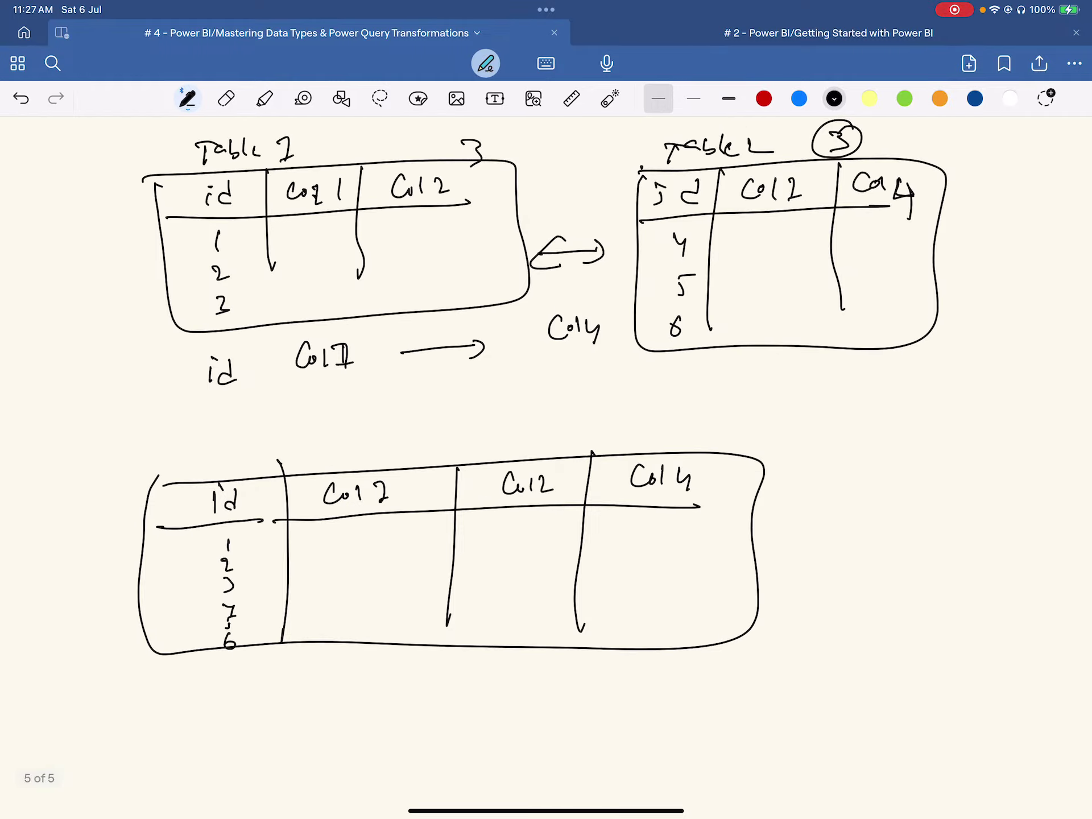
scroll(533, 387, "right", 1)
mouse_move(304, 225)
left_mouse_down()
mouse_move(306, 292)
mouse_move(312, 246)
left_mouse_up()
mouse_move(305, 227)
left_mouse_down()
mouse_move(310, 276)
mouse_move(328, 284)
left_mouse_up()
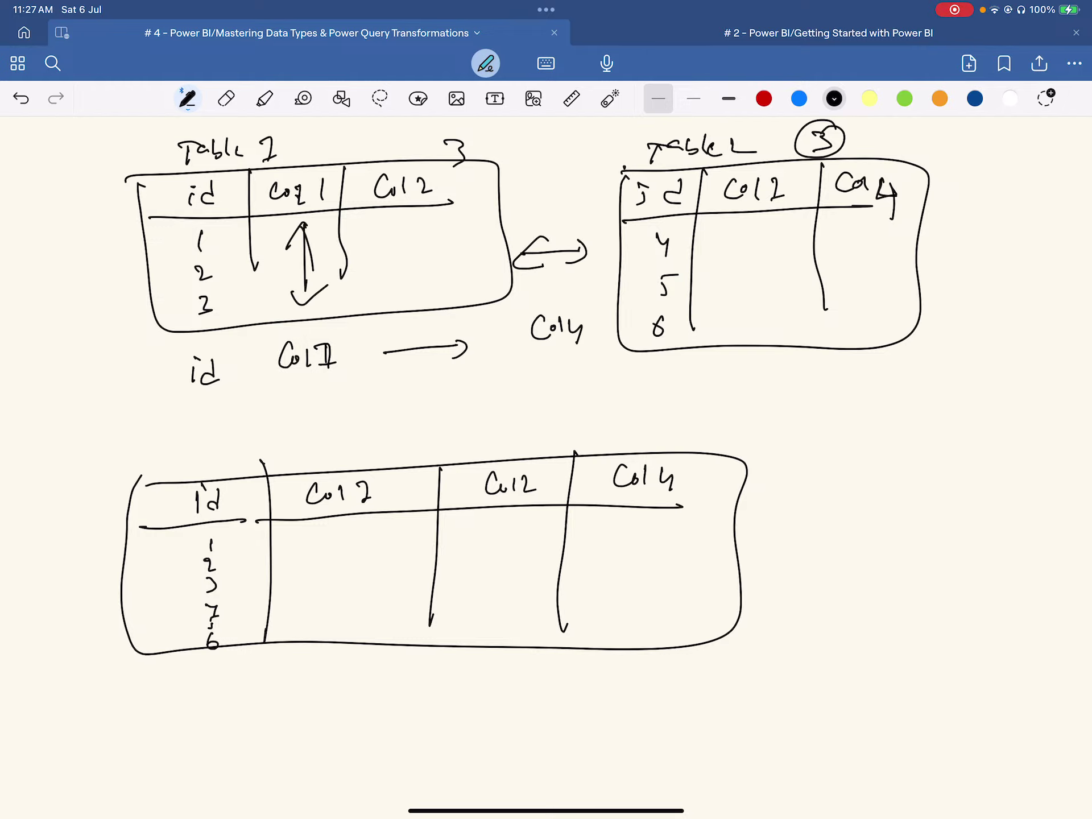
left_click_drag(757, 233, 757, 310)
left_click_drag(733, 255, 753, 233)
mouse_move(764, 231)
left_mouse_down()
mouse_move(779, 265)
mouse_move(754, 311)
left_mouse_up()
- Write a, b, c under Col 2 of Table 1 and d, e, f under Col 4 of Table 2
left_click_drag(414, 221, 415, 234)
left_click_drag(402, 245, 406, 266)
left_click_drag(420, 279, 421, 290)
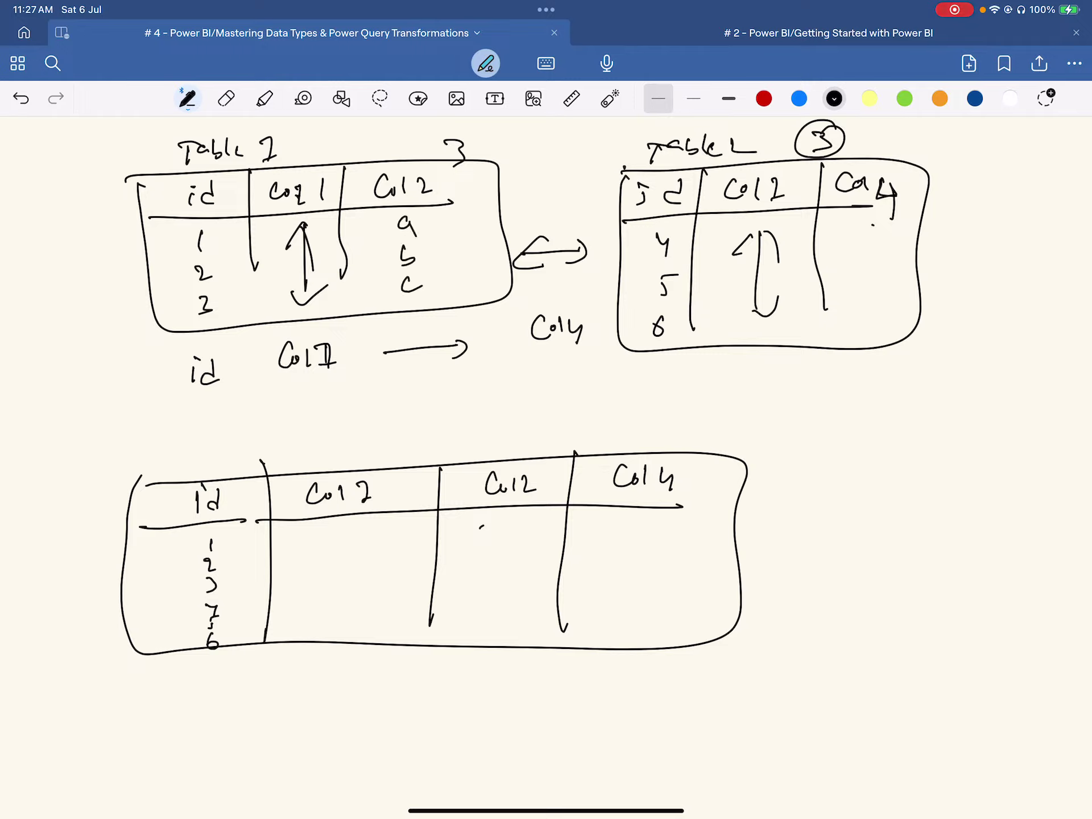
left_click_drag(872, 226, 870, 248)
left_click_drag(871, 263, 876, 279)
mouse_move(870, 293)
left_mouse_down()
mouse_move(863, 314)
mouse_move(886, 296)
left_mouse_up()
- Fill the result table's Col 2 with a, b, c for the first three rows and null for the last three
left_click_drag(497, 522, 488, 569)
mouse_move(499, 577)
left_mouse_down()
mouse_move(487, 586)
mouse_move(501, 586)
left_mouse_up()
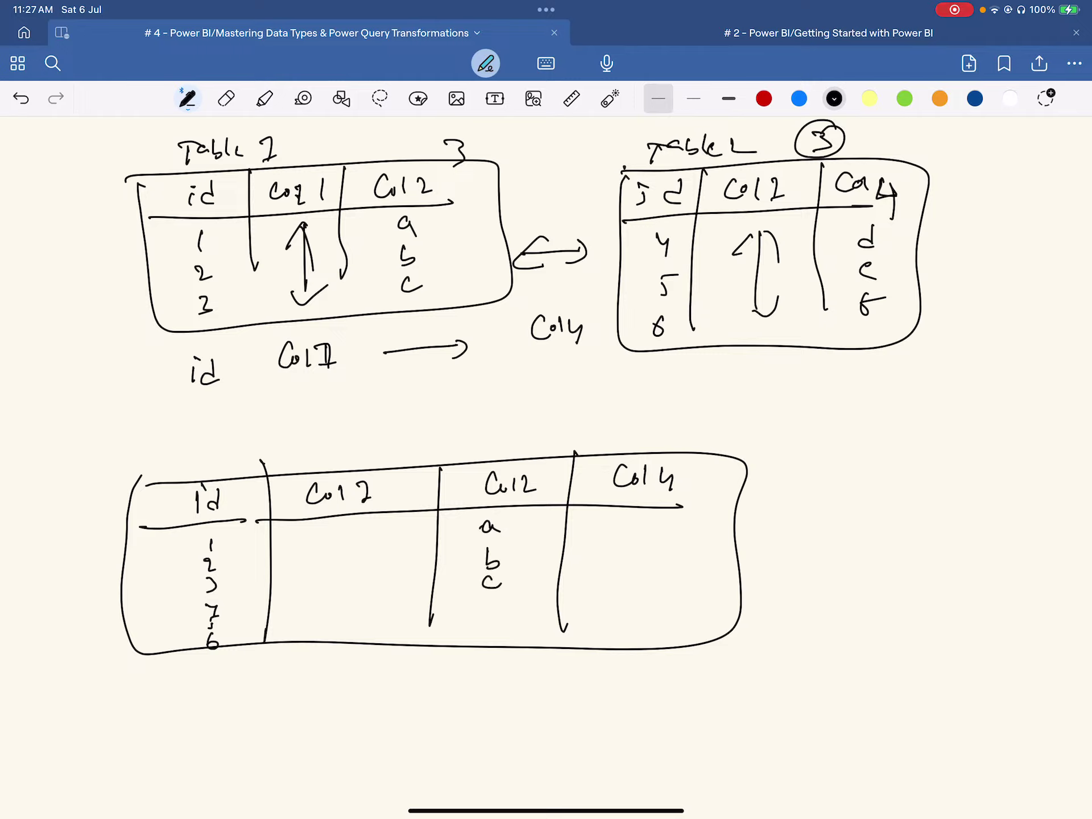
left_click_drag(475, 602, 483, 612)
left_click_drag(486, 602, 501, 612)
left_click_drag(480, 616, 499, 626)
left_click_drag(500, 619, 493, 638)
left_click_drag(494, 634, 513, 637)
- Fill the result table's Col 4 with d, e, f in the last three rows and null in the first three
left_click_drag(653, 573, 652, 596)
left_click_drag(647, 610, 650, 620)
mouse_move(647, 627)
left_mouse_down()
mouse_move(642, 647)
mouse_move(660, 634)
left_mouse_up()
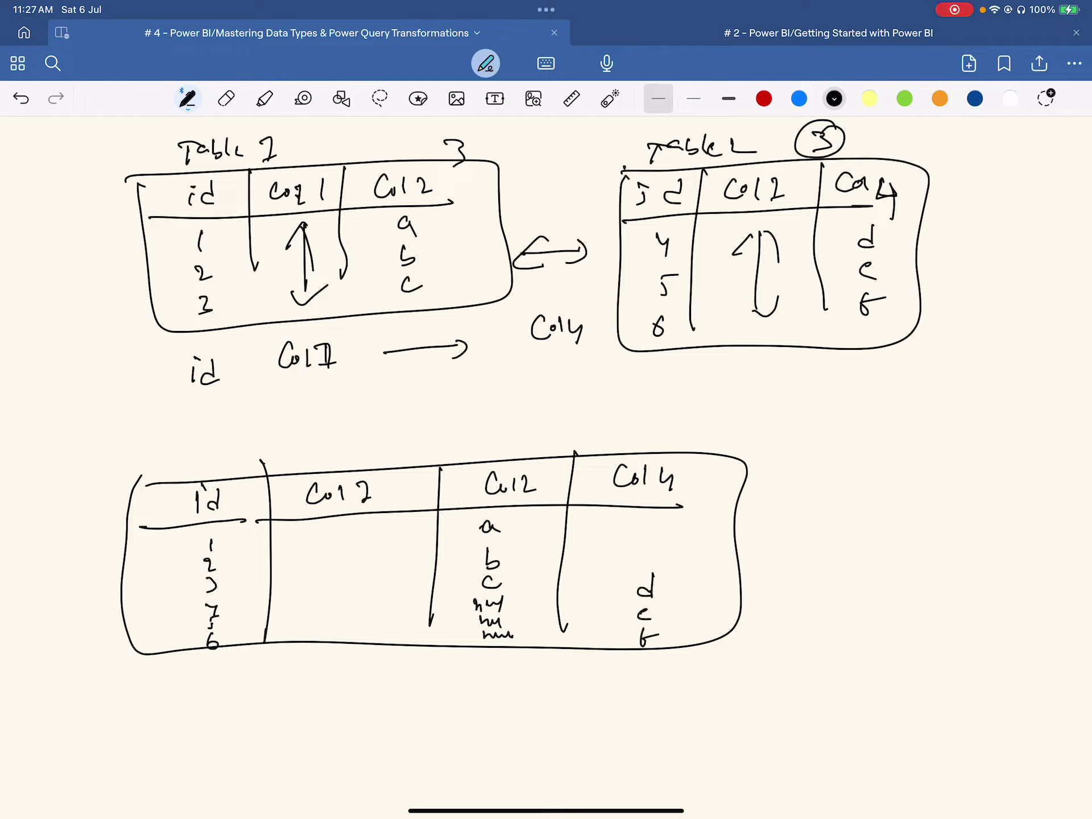
mouse_move(627, 530)
left_mouse_down()
mouse_move(674, 517)
mouse_move(669, 530)
left_mouse_up()
left_click_drag(626, 551, 672, 545)
left_click_drag(630, 571, 635, 561)
left_click_drag(632, 569, 670, 560)
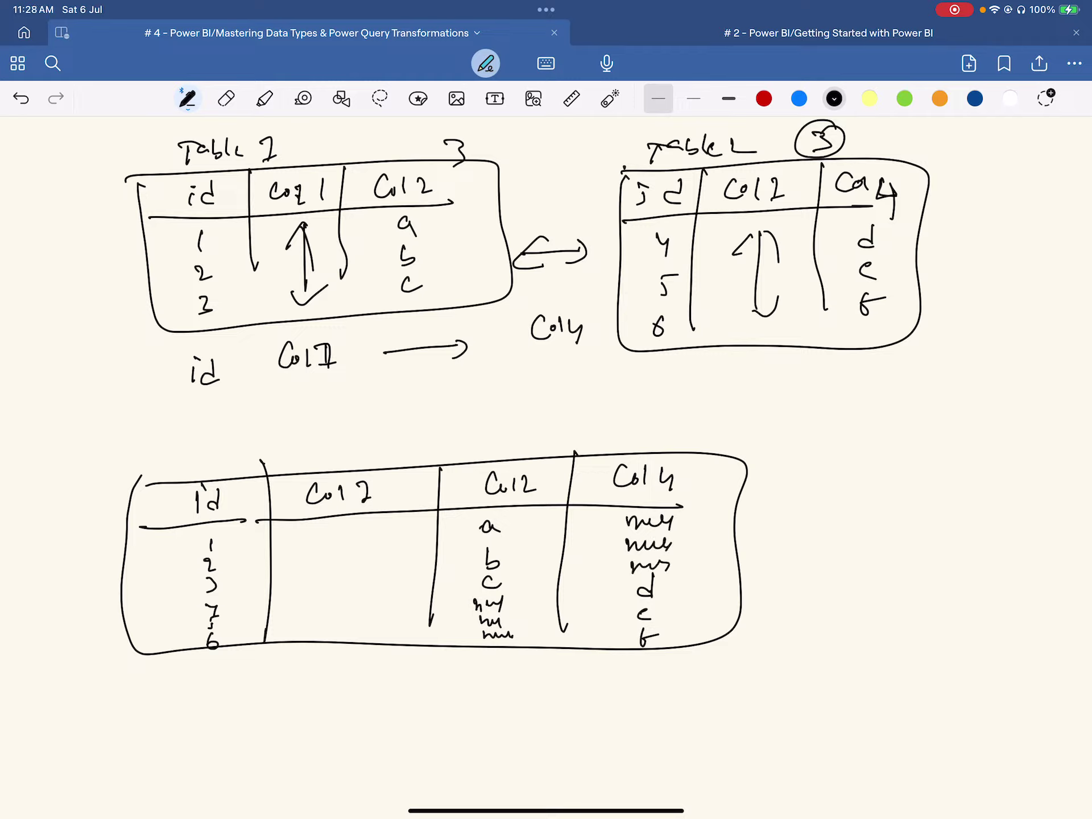
- Draw an arrow from Table 2 to Table 1, circle the result's id and Col 1, and link both tables to the result's Col 2 and Col 4
left_click(474, 288)
mouse_move(613, 149)
left_mouse_down()
mouse_move(515, 190)
mouse_move(535, 177)
left_mouse_up()
mouse_move(405, 373)
left_mouse_down()
mouse_move(653, 346)
mouse_move(629, 363)
left_mouse_up()
left_click_drag(544, 405, 541, 444)
mouse_move(408, 450)
left_mouse_down()
mouse_move(111, 527)
mouse_move(421, 551)
mouse_move(438, 445)
left_mouse_up()
mouse_move(454, 274)
left_mouse_down()
mouse_move(501, 451)
mouse_move(540, 437)
left_mouse_up()
left_click_drag(768, 334, 628, 439)
left_click_drag(635, 406, 655, 442)
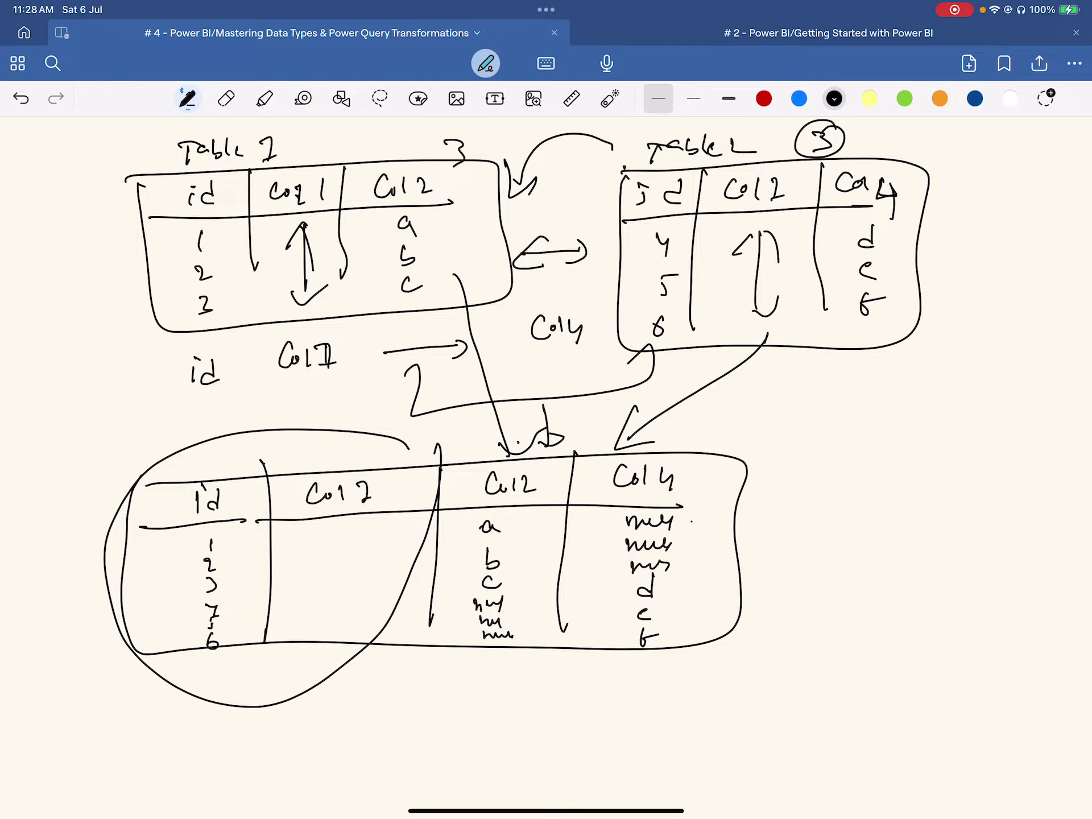
- Bracket the result table's nulls in Col 4, then box ids 1 to 3 and the nulls in Col 2
left_click_drag(681, 516, 691, 581)
left_click(705, 568)
mouse_move(162, 604)
left_mouse_down()
mouse_move(233, 528)
mouse_move(184, 612)
left_mouse_up()
mouse_move(441, 594)
left_mouse_down()
mouse_move(545, 663)
mouse_move(452, 598)
left_mouse_up()
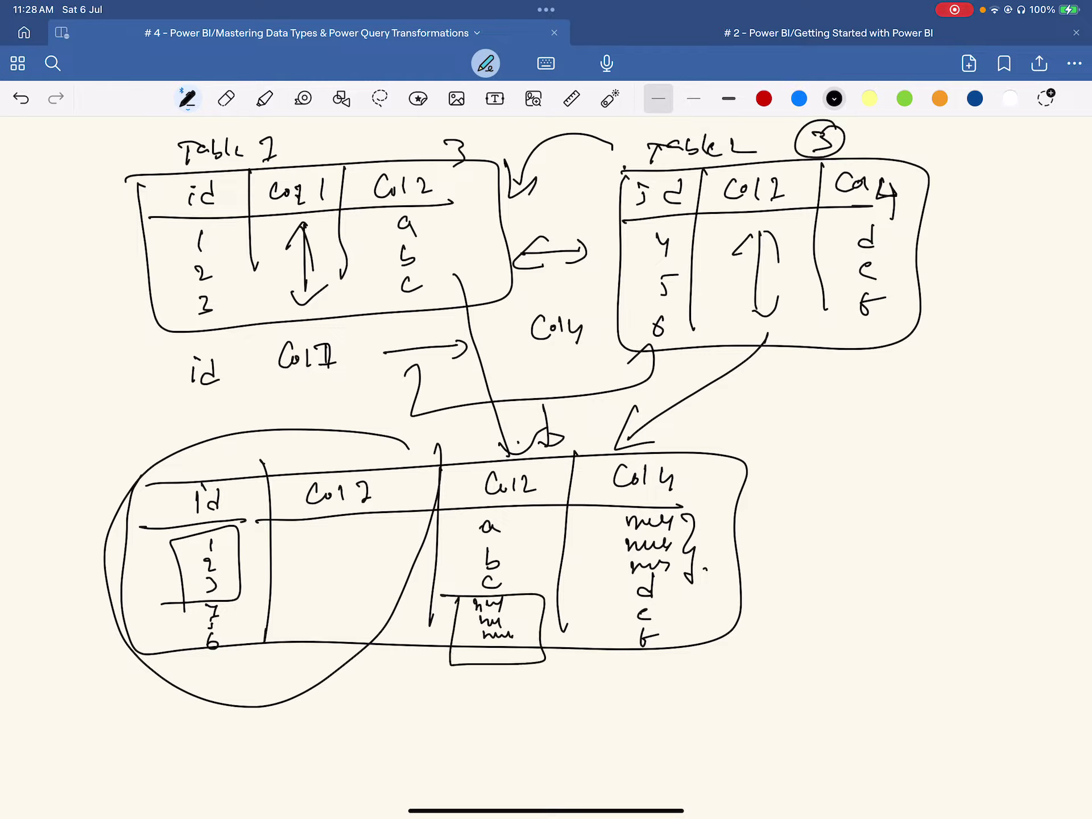
- Switch to the remote Power BI desktop and open Clothing_Store_Dataset_Append from the DataHeads Academy Content folder
left_click_drag(546, 811, 922, 779)
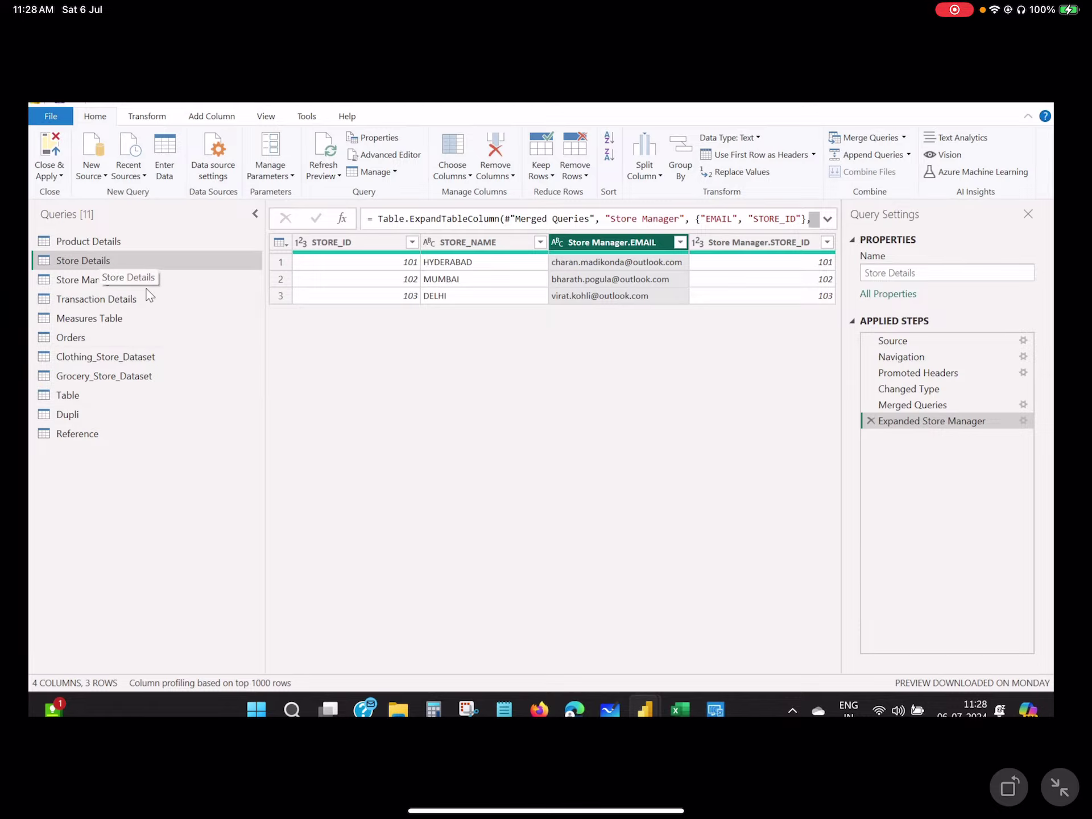
mouse_move(398, 708)
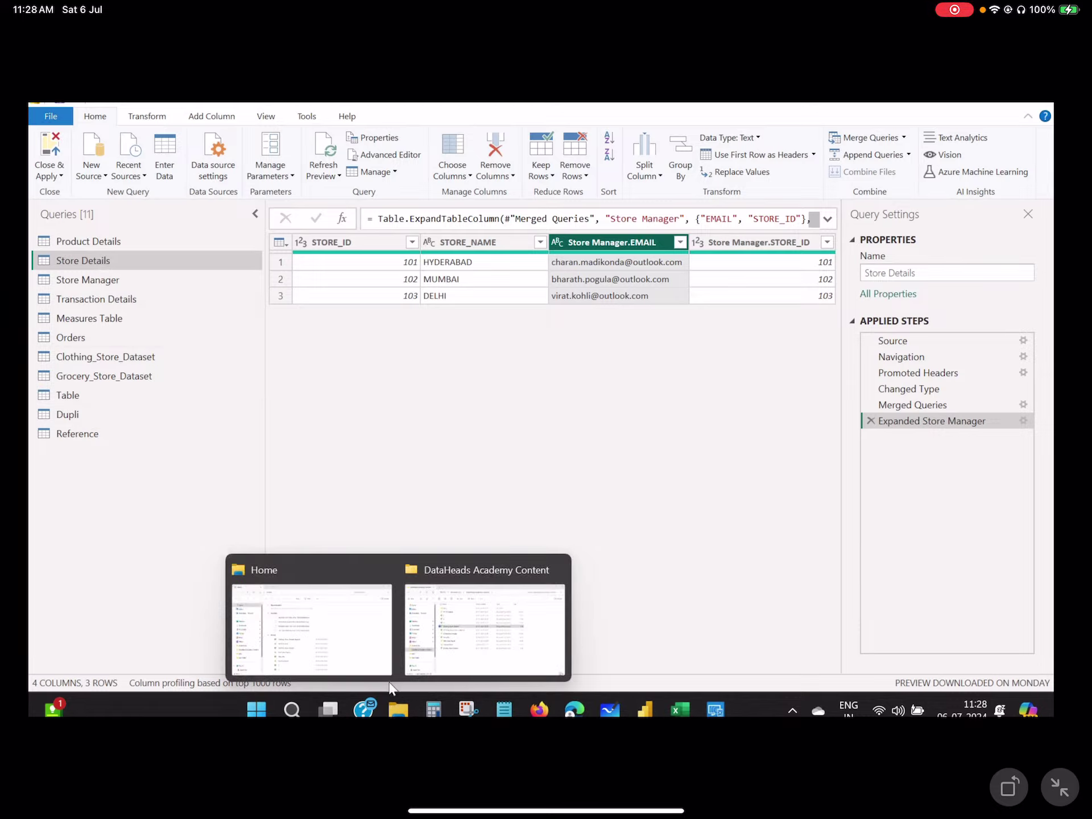
left_click(510, 639)
left_click(366, 380)
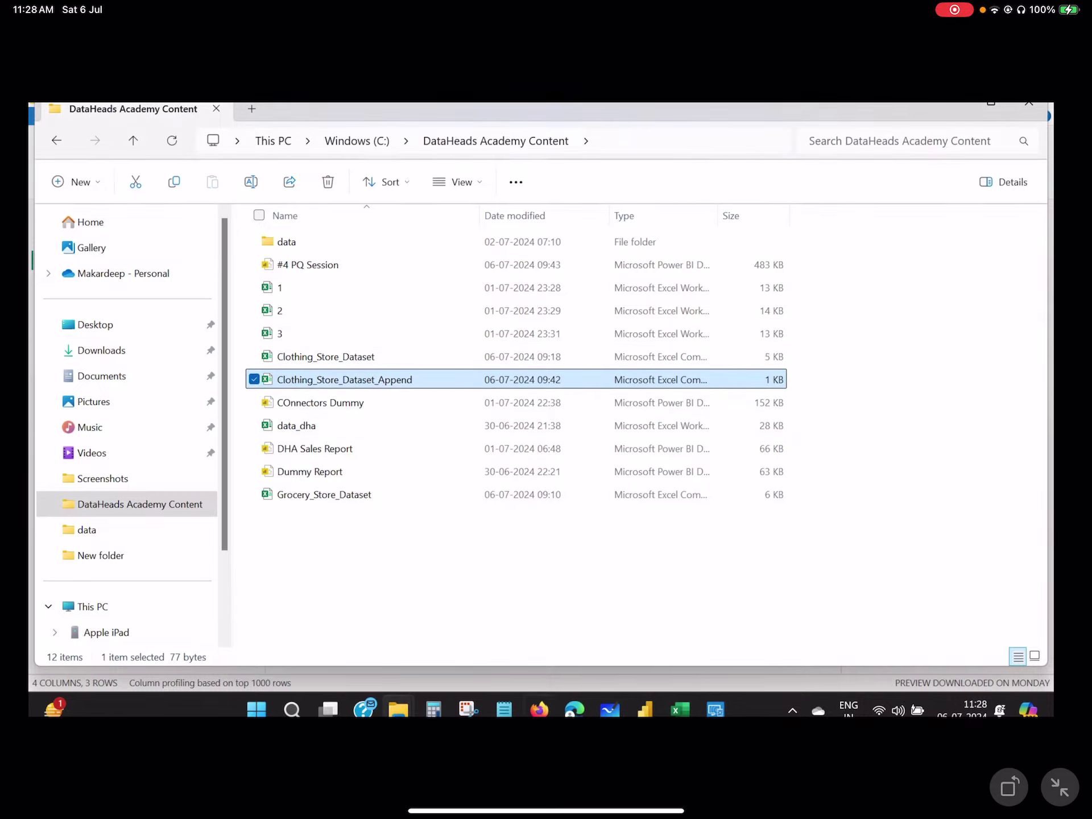
- Compare the Clothing_Store_Dataset query in Power Query with the columns and rows of the Clothing_Store_Dataset_Append file in Excel
mouse_move(645, 710)
left_click(705, 639)
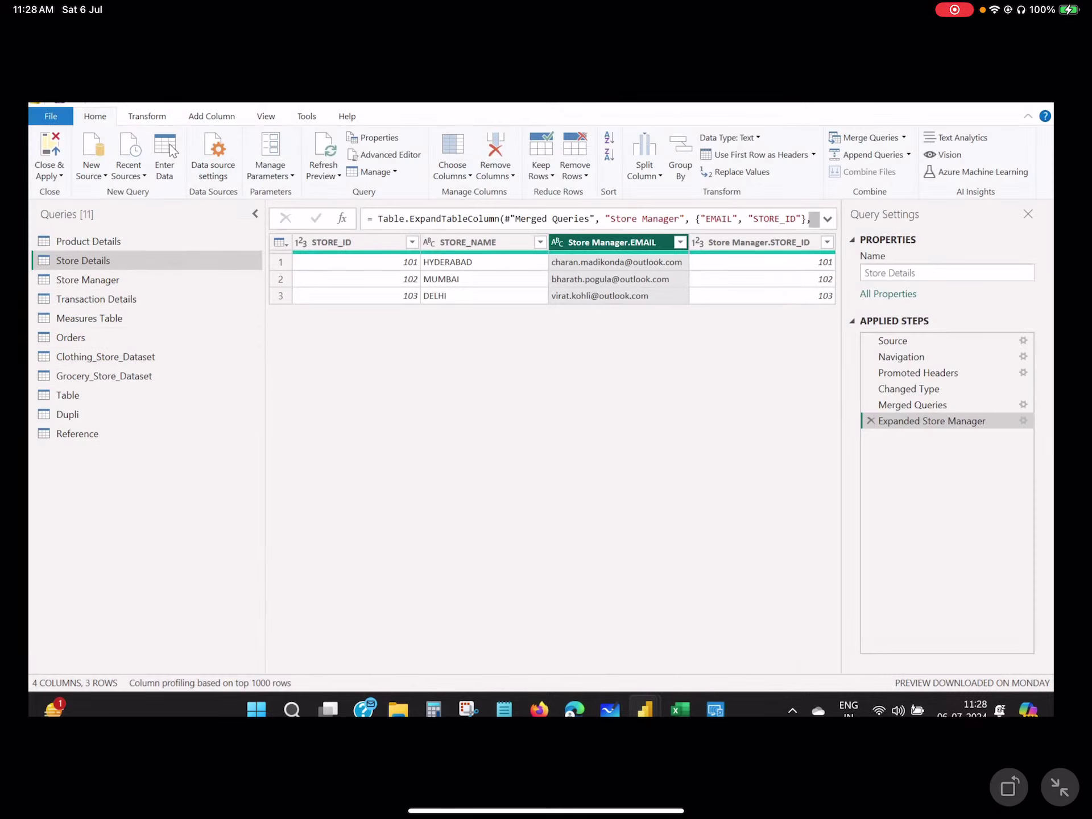
left_click(135, 358)
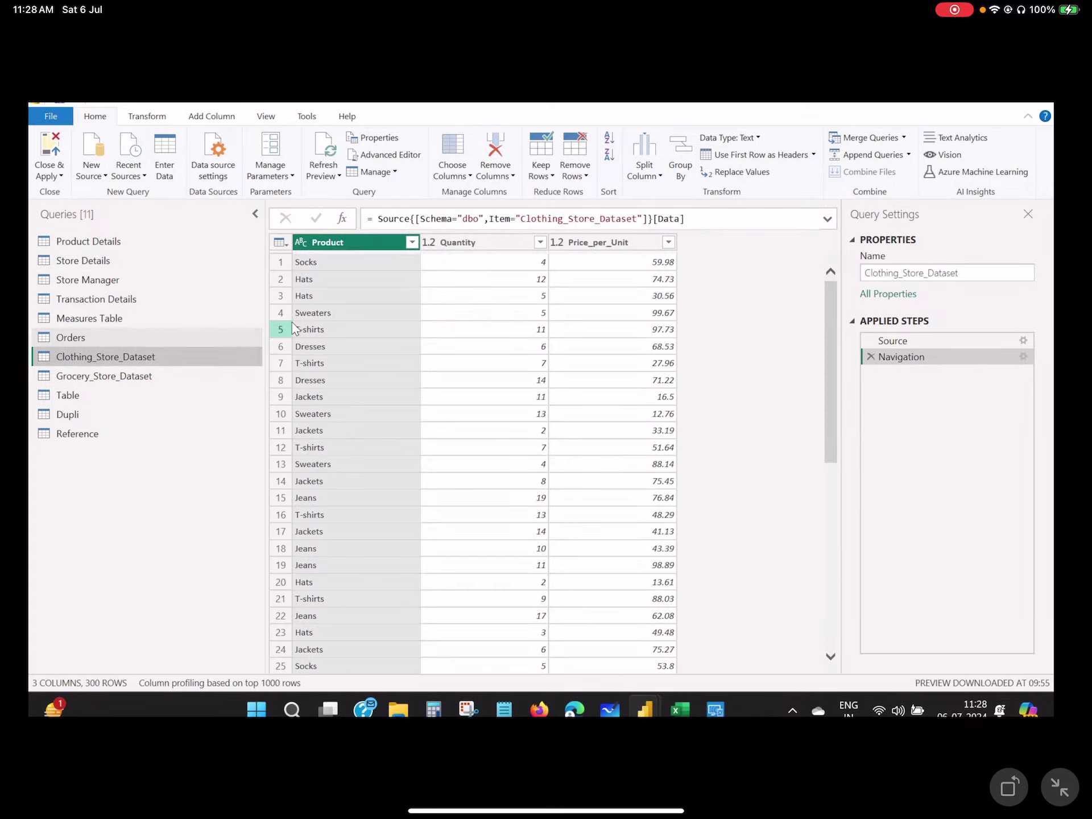
scroll(334, 319, "down", 8)
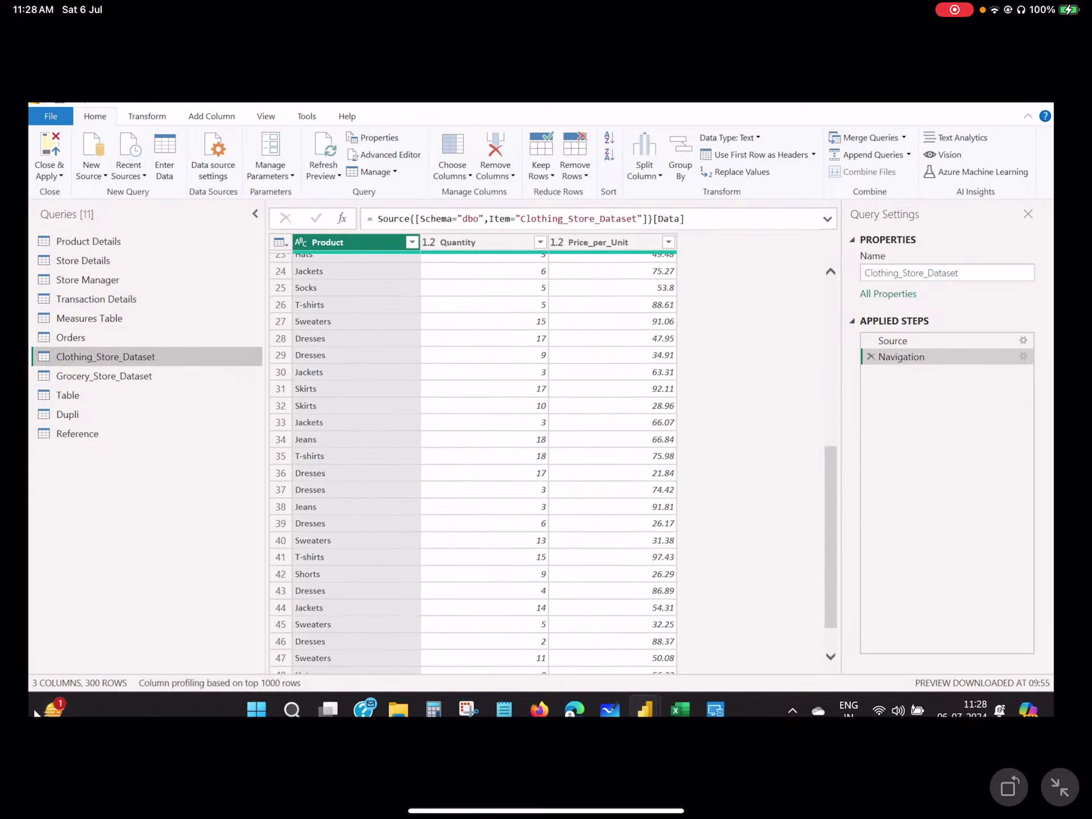
scroll(345, 455, "up", 8)
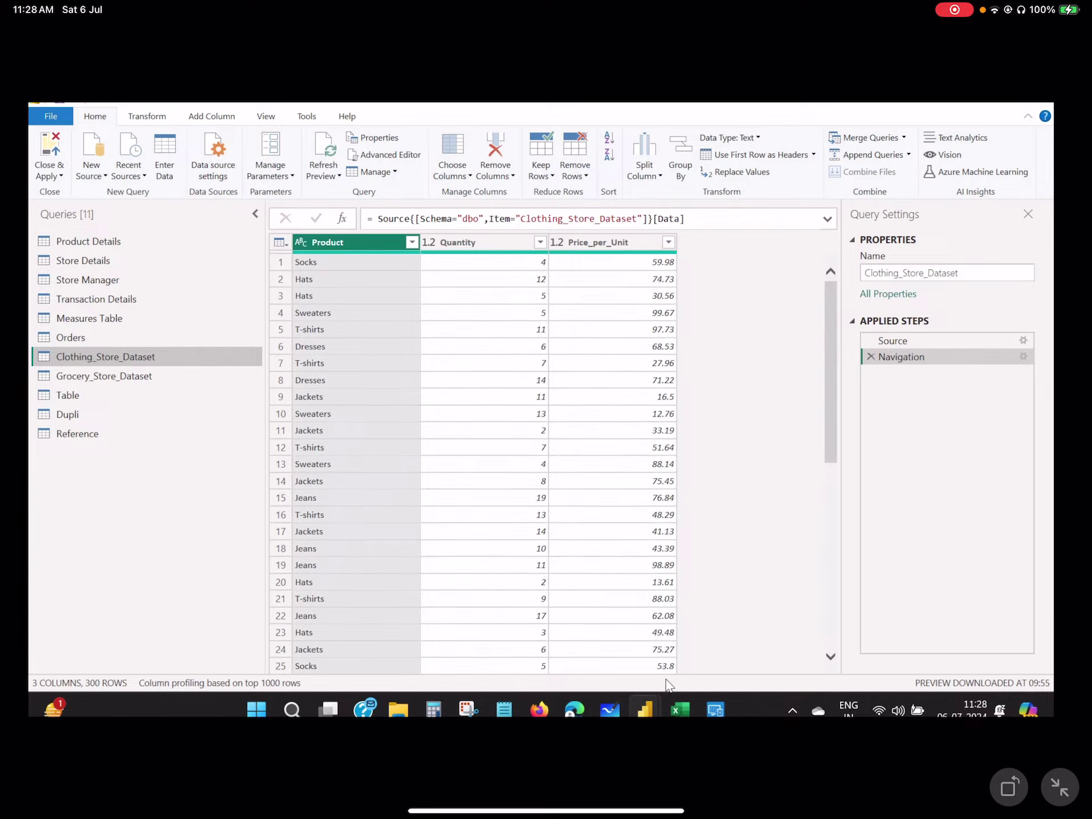
left_click(680, 709)
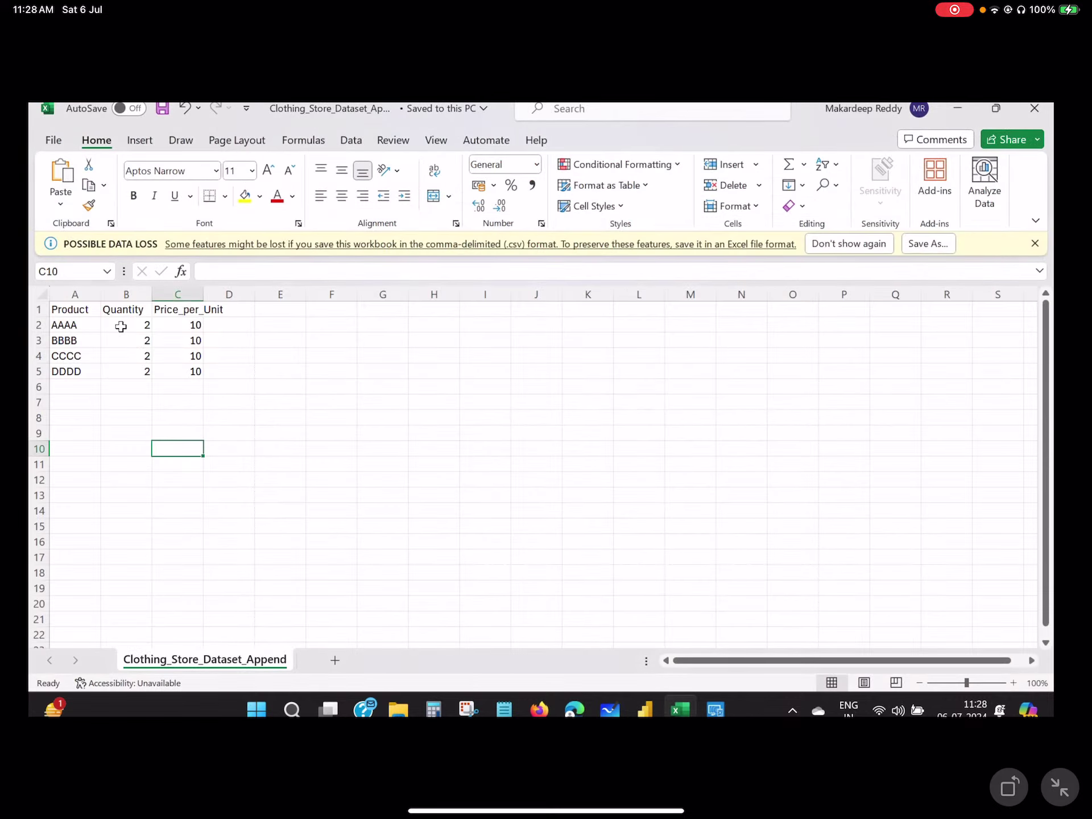
left_click_drag(55, 310, 200, 360)
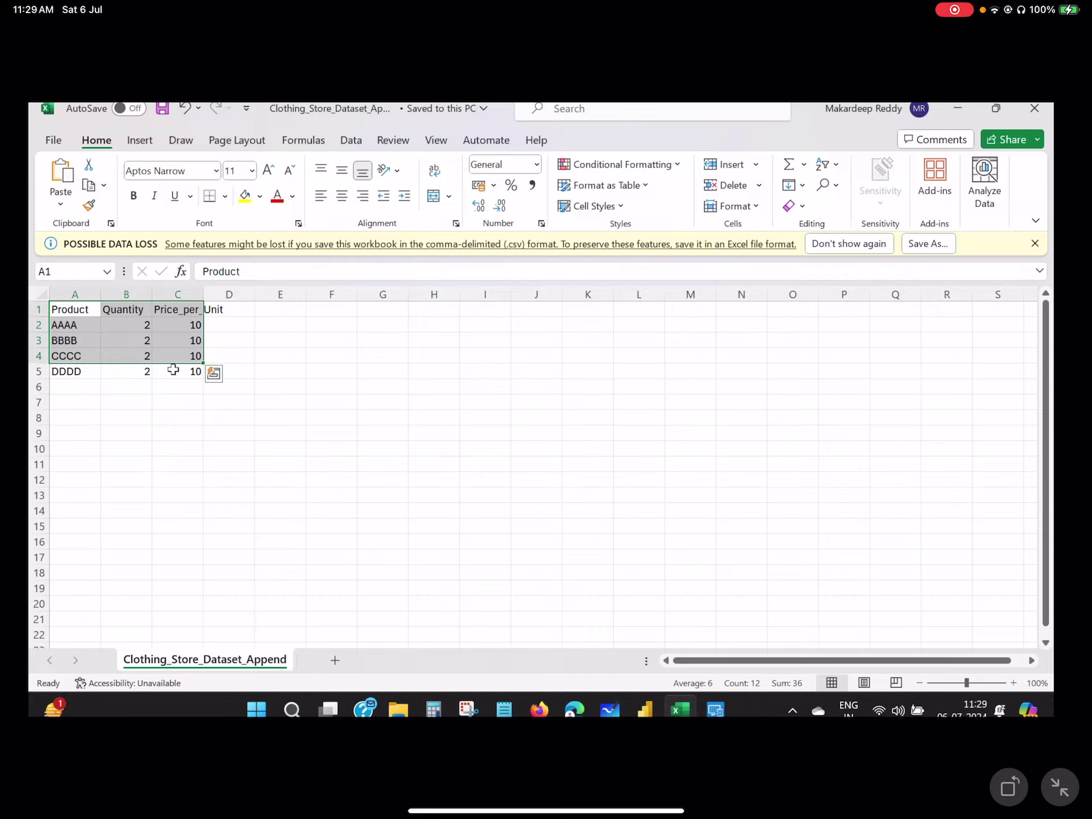
- Import the Clothing_Store_Dataset_Append file into Power Query as a new query, and select the Clothing_Store_Dataset query
mouse_move(645, 708)
left_click(731, 615)
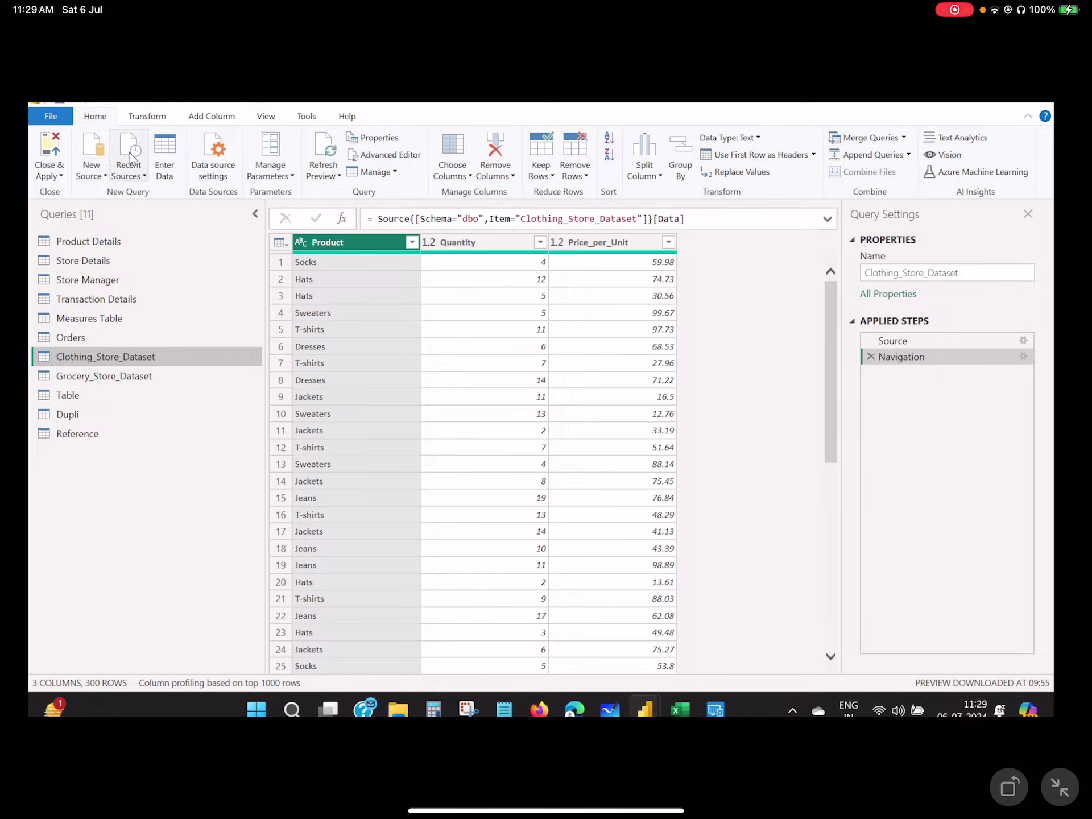
left_click(93, 168)
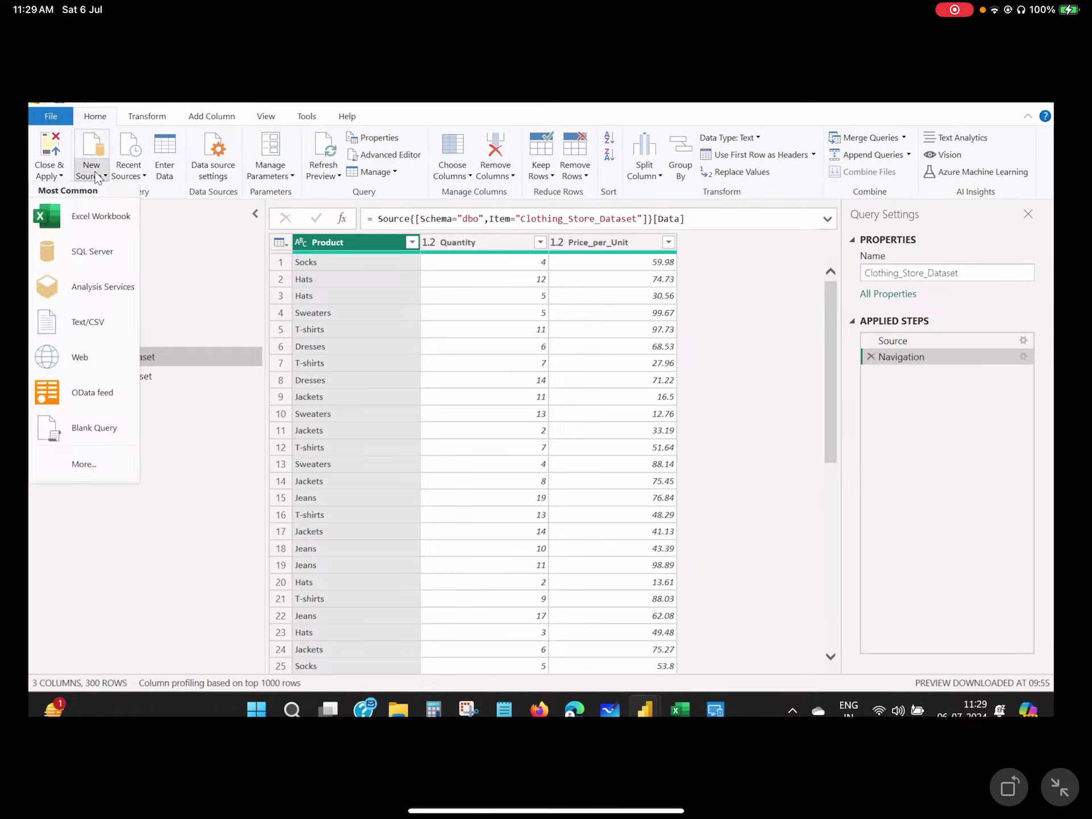
left_click(83, 215)
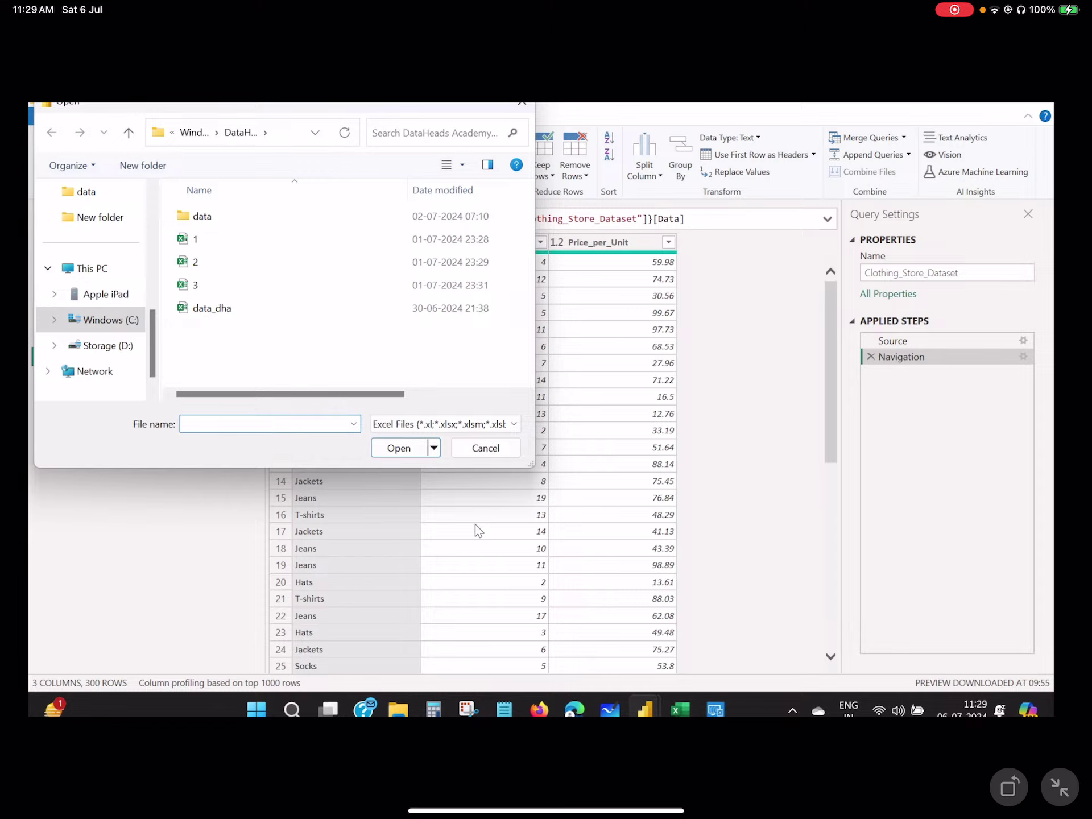
left_click(475, 428)
left_click(398, 452)
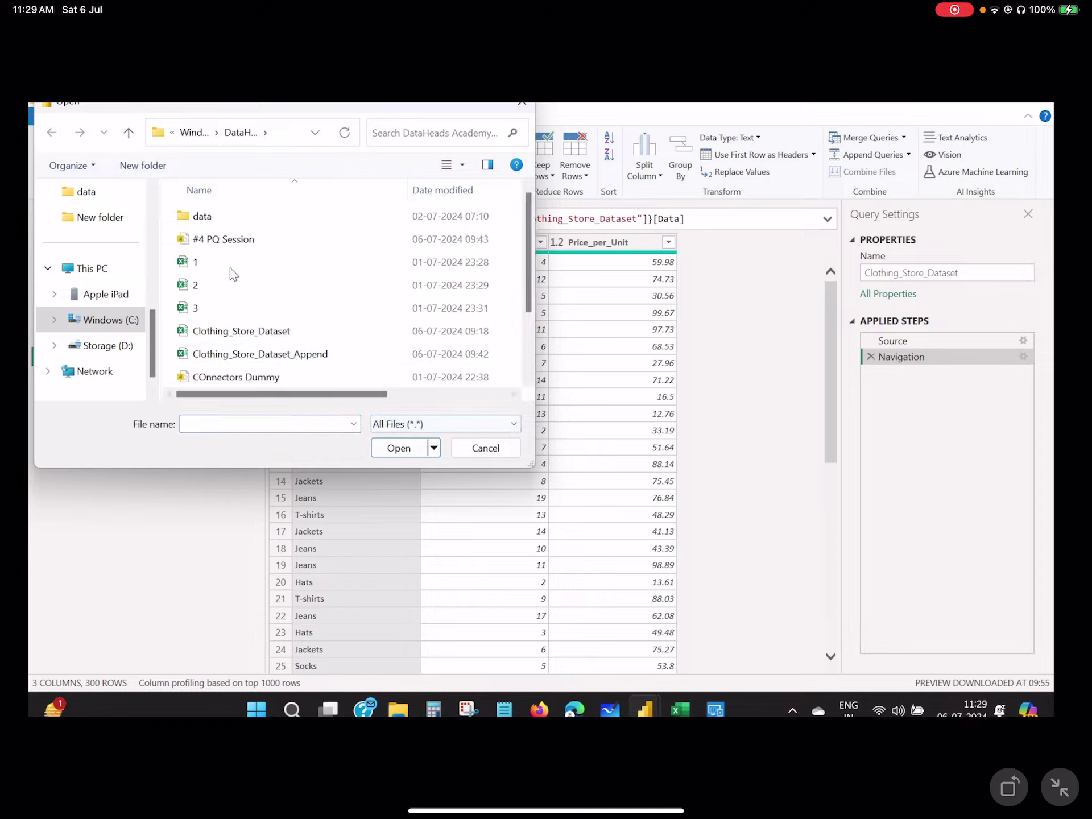
left_click(261, 357)
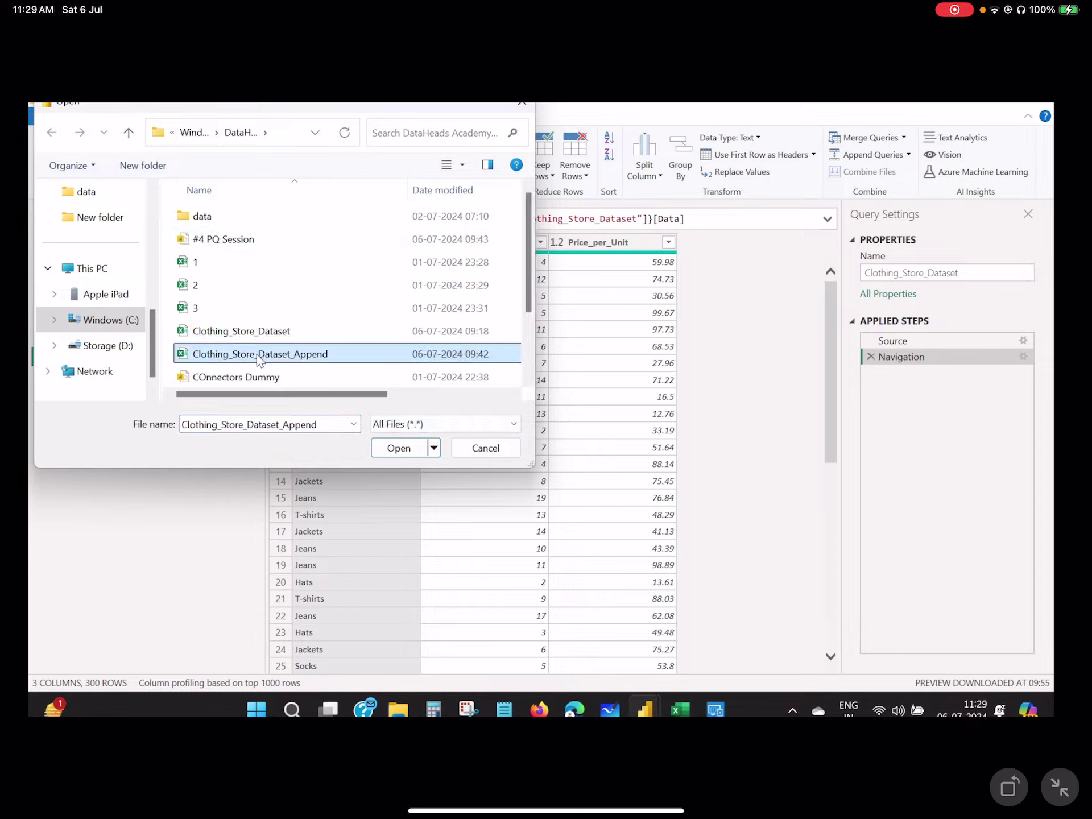
left_click(398, 448)
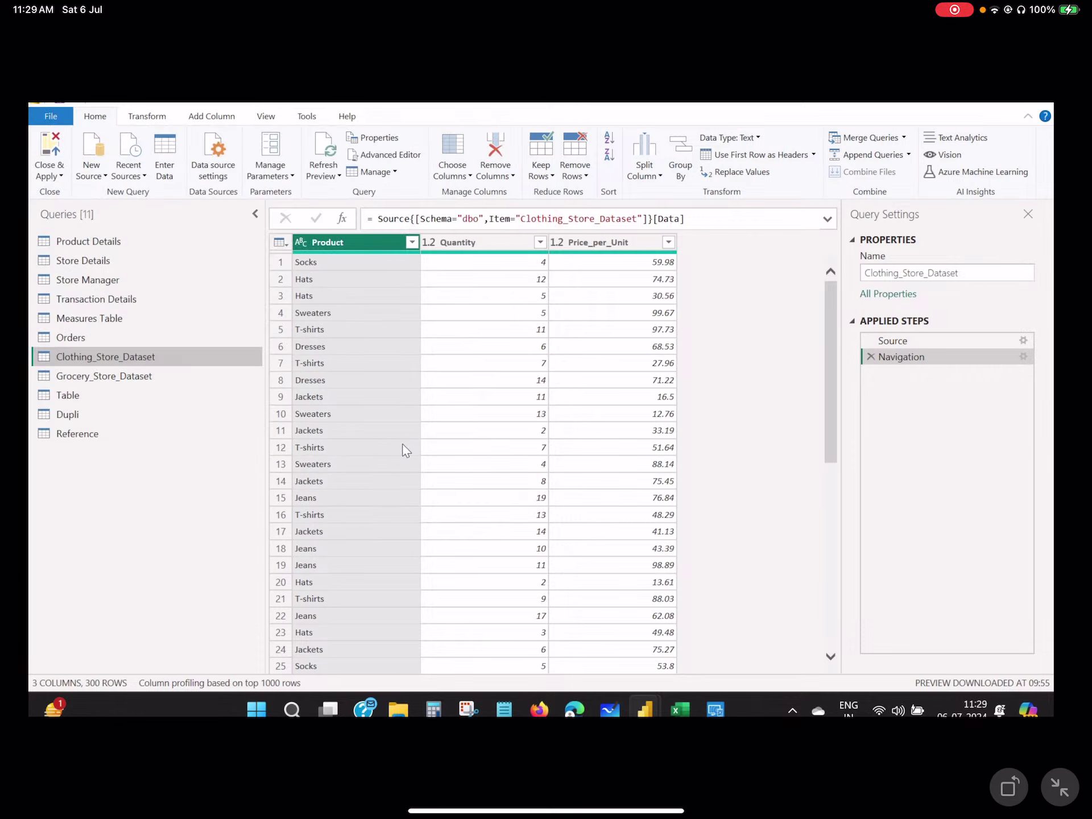
left_click(785, 623)
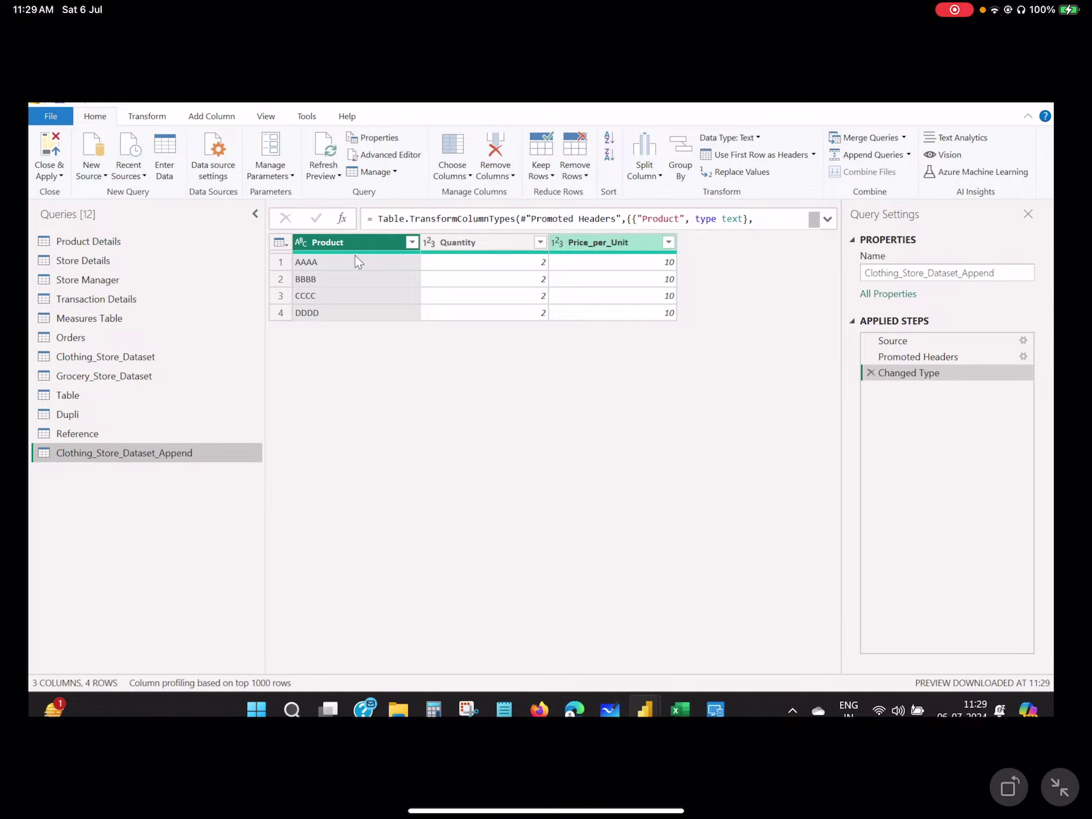
left_click(101, 361)
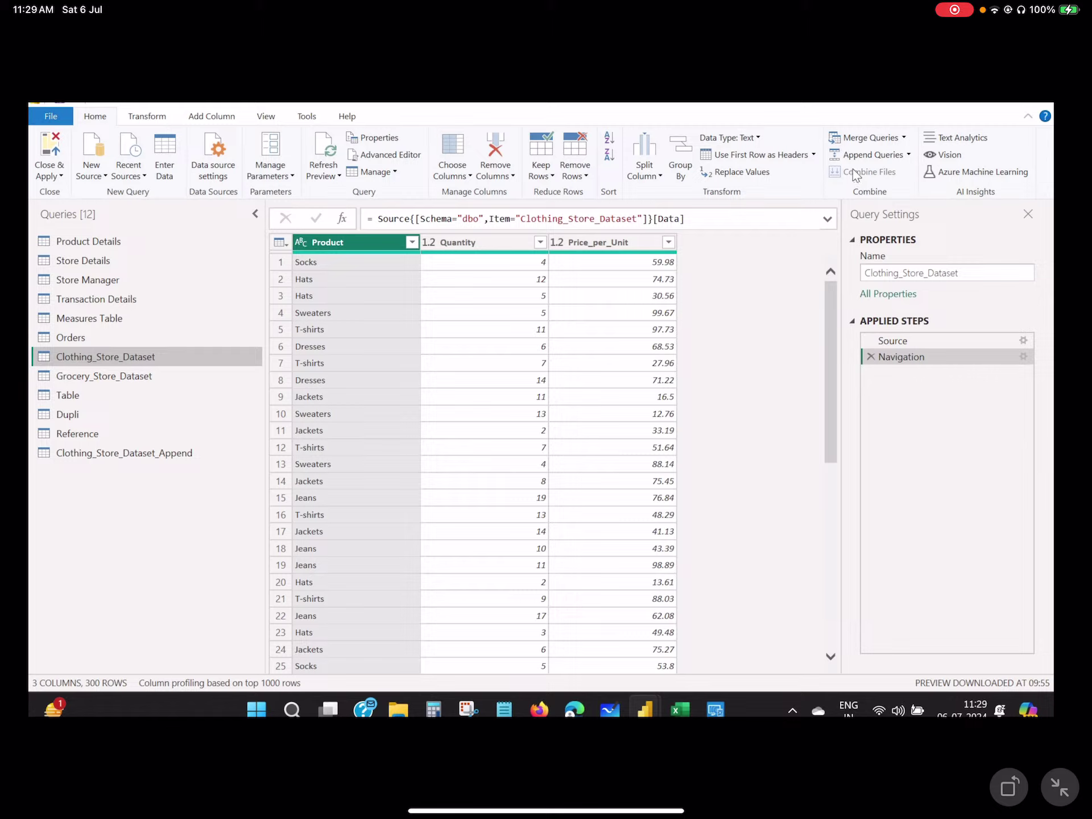
left_click(909, 154)
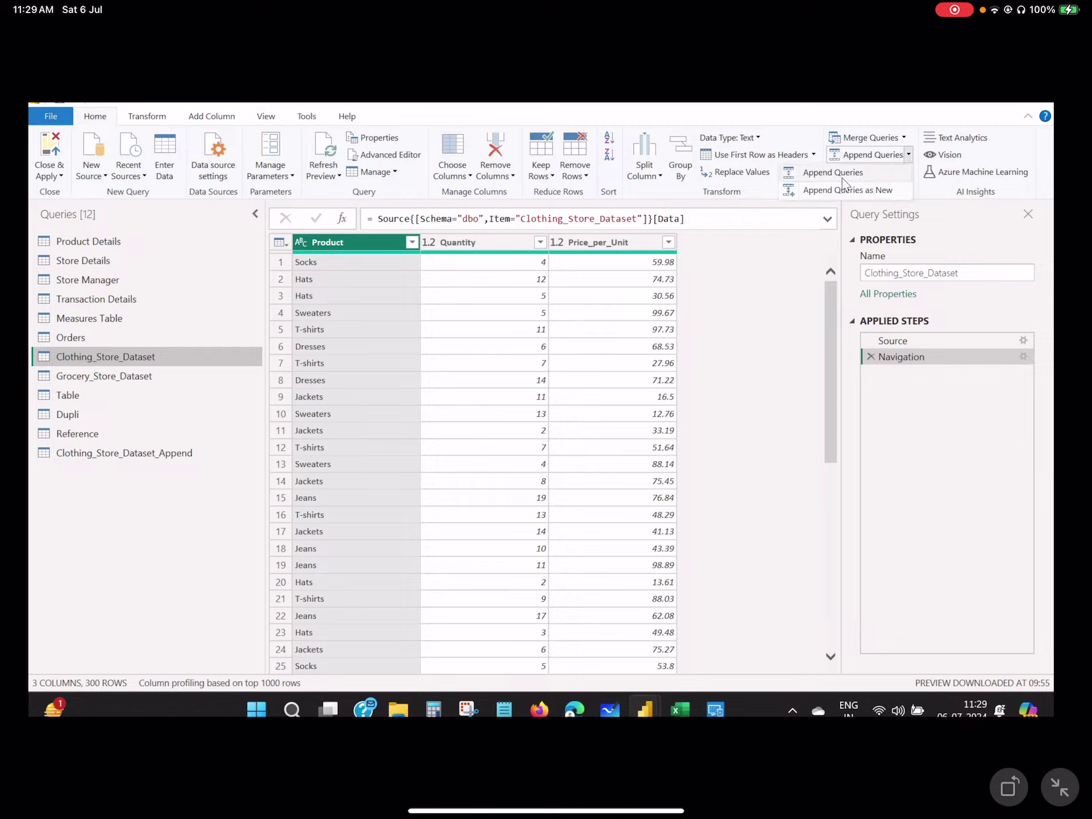
left_click(862, 125)
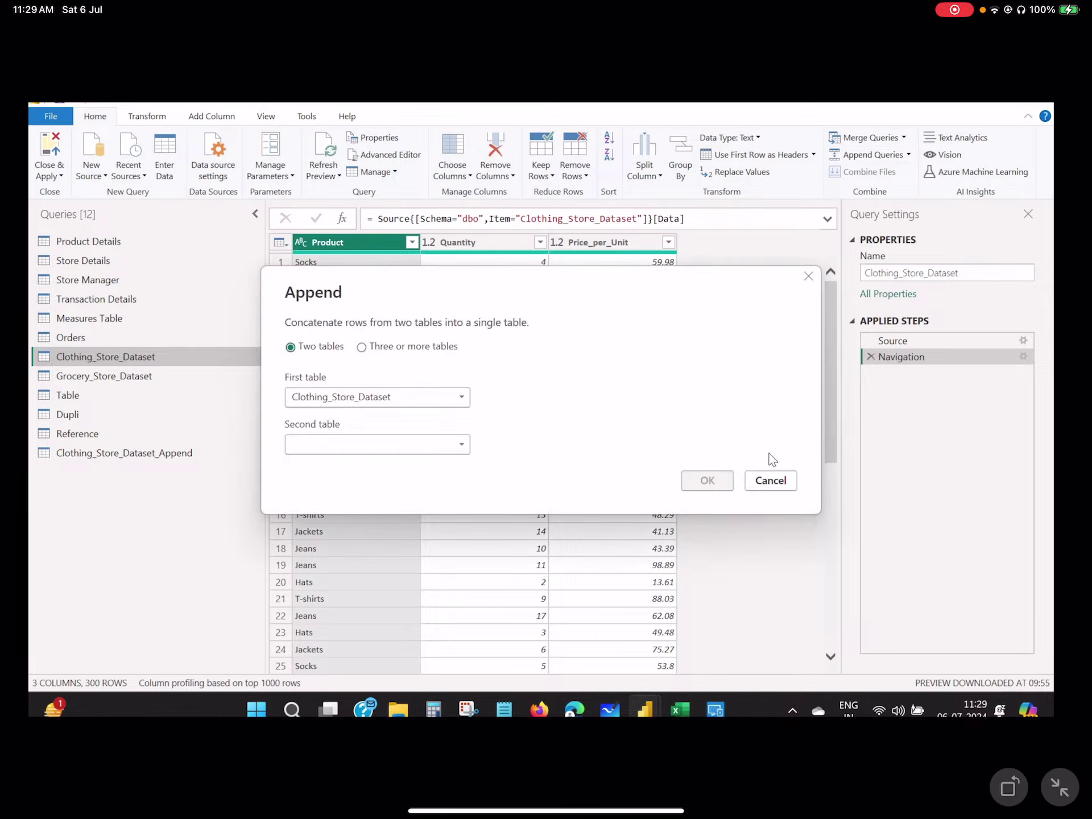
left_click(771, 481)
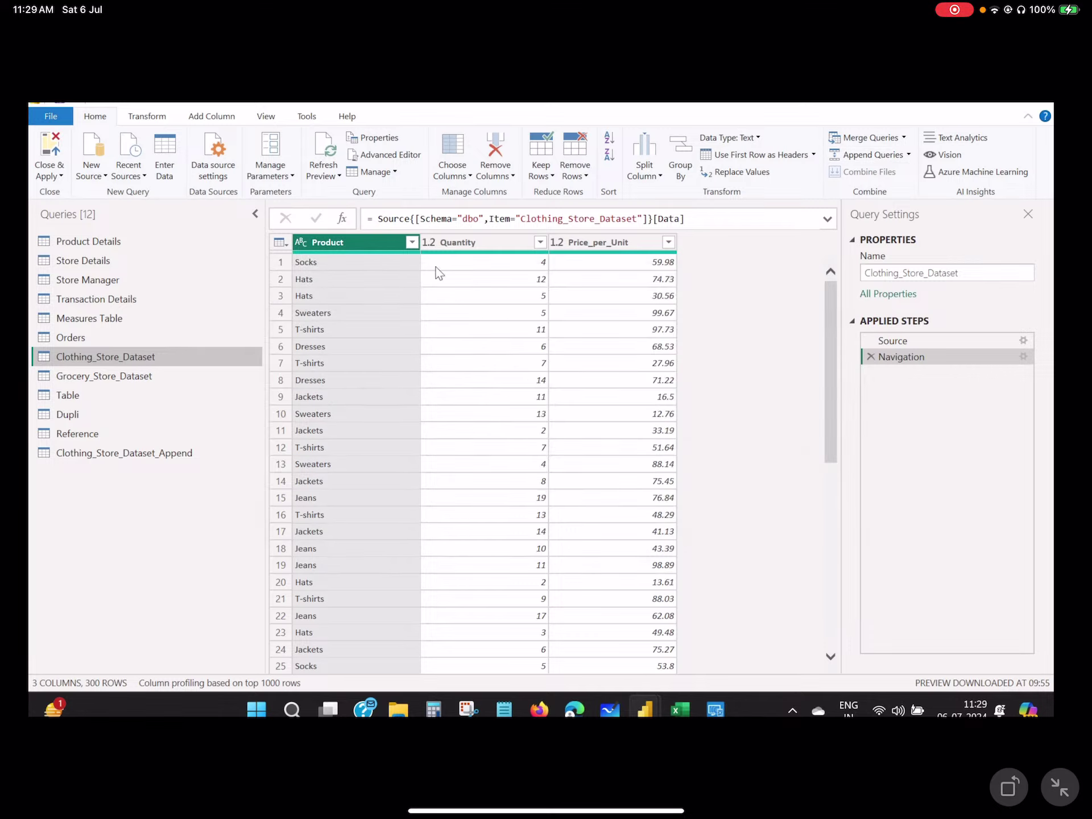
- Append two tables as a new query, with Clothing_Store_Dataset first and Clothing_Store_Dataset_Append second
left_click(910, 155)
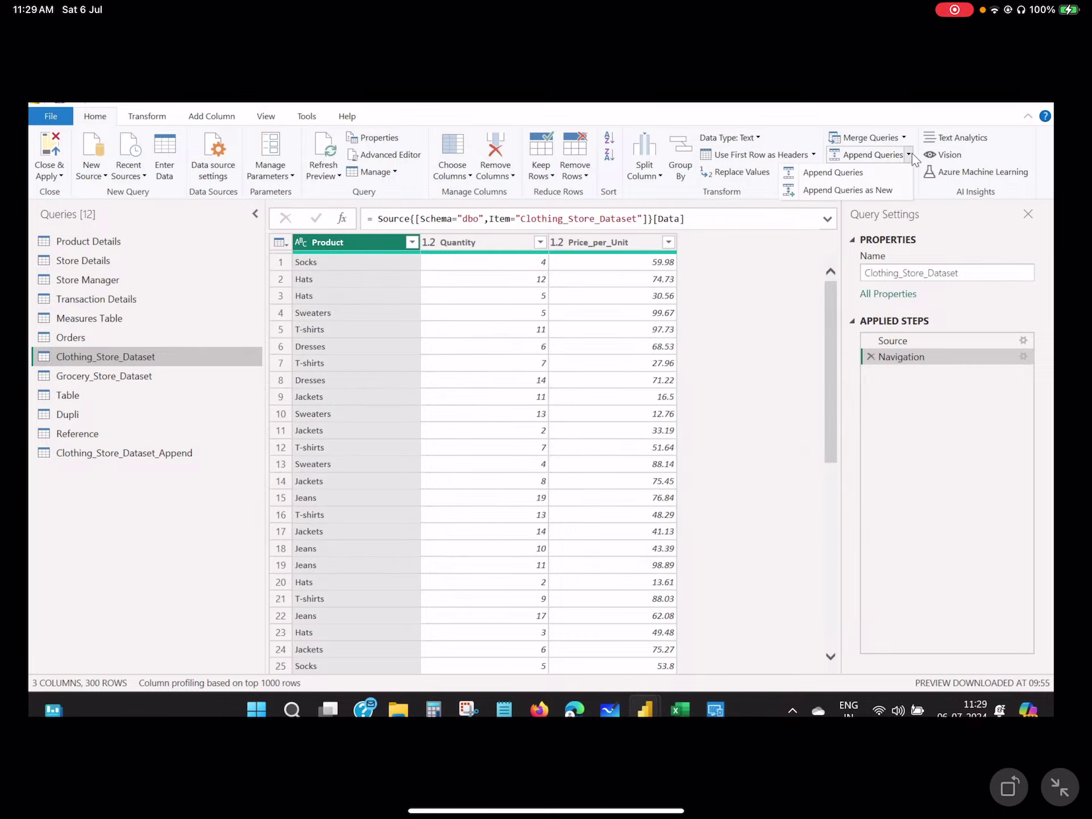
left_click(847, 190)
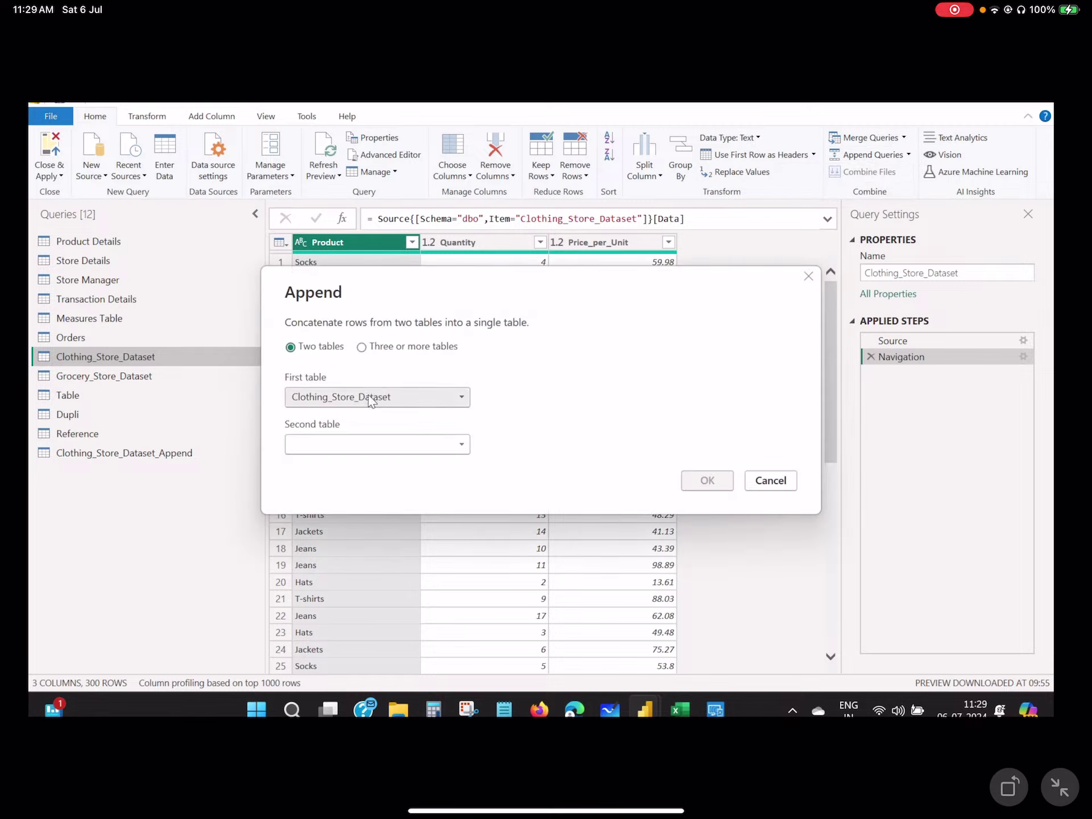
left_click(369, 398)
left_click(333, 397)
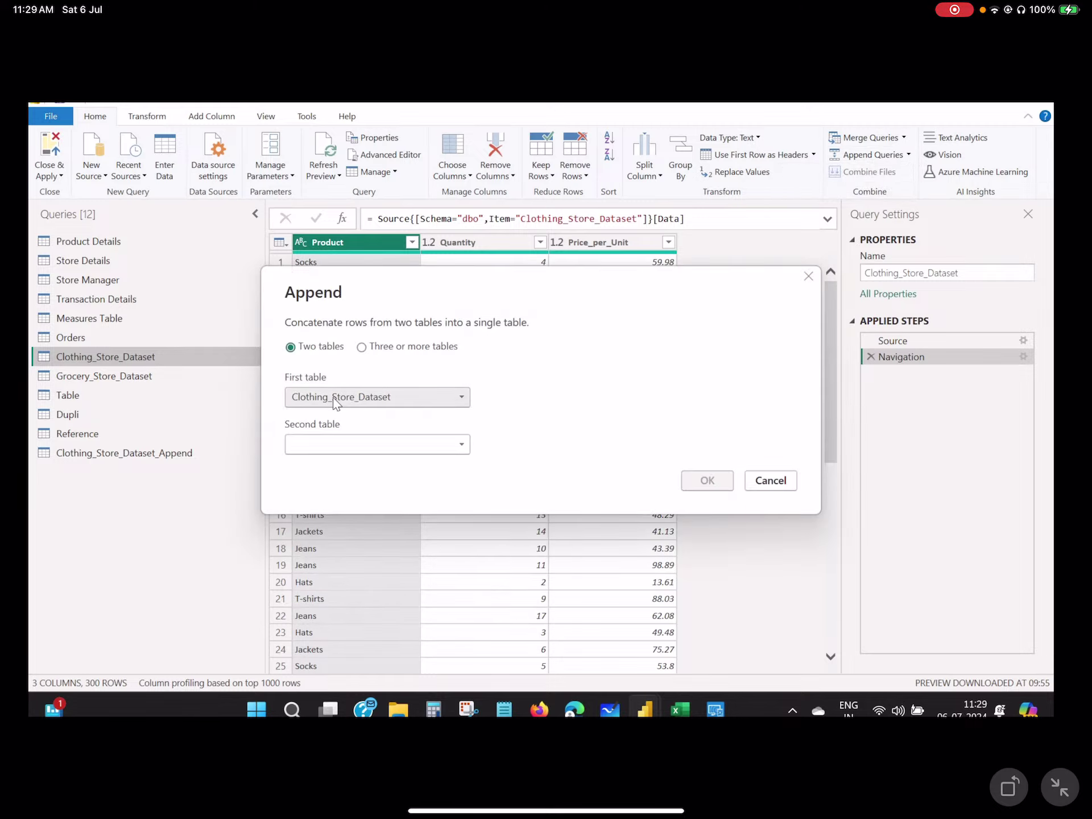
left_click(352, 444)
left_click(340, 637)
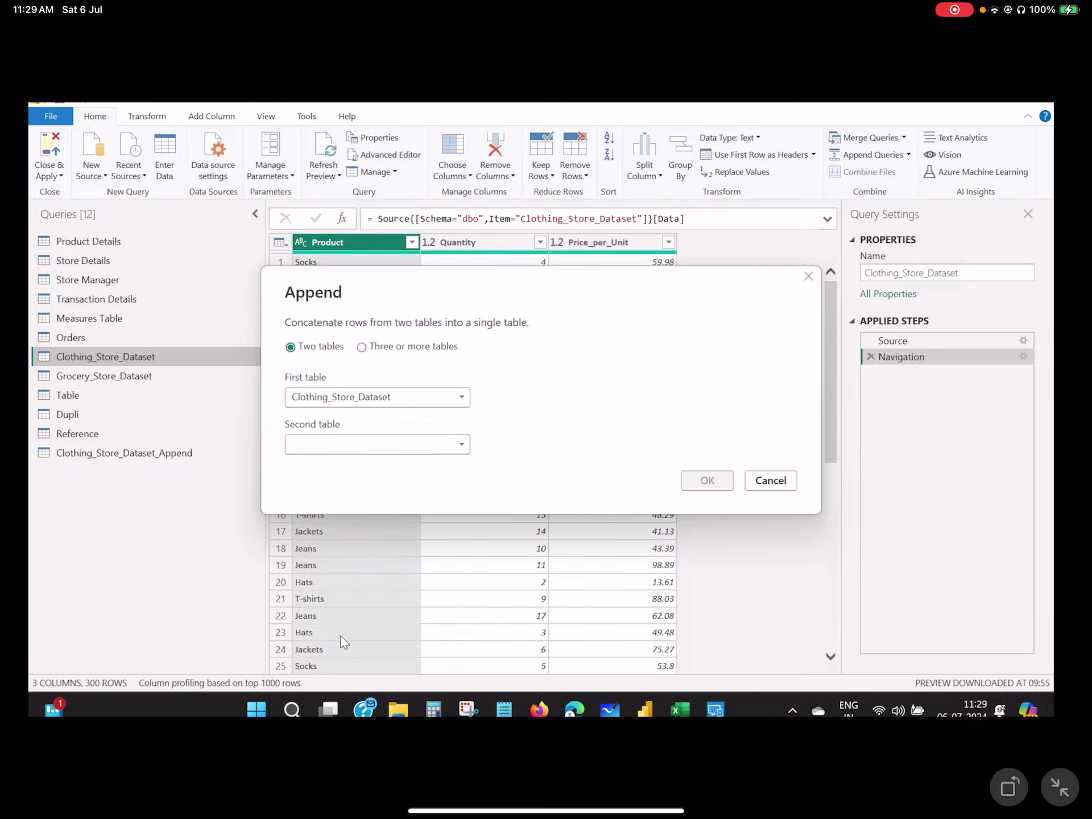
left_click(707, 481)
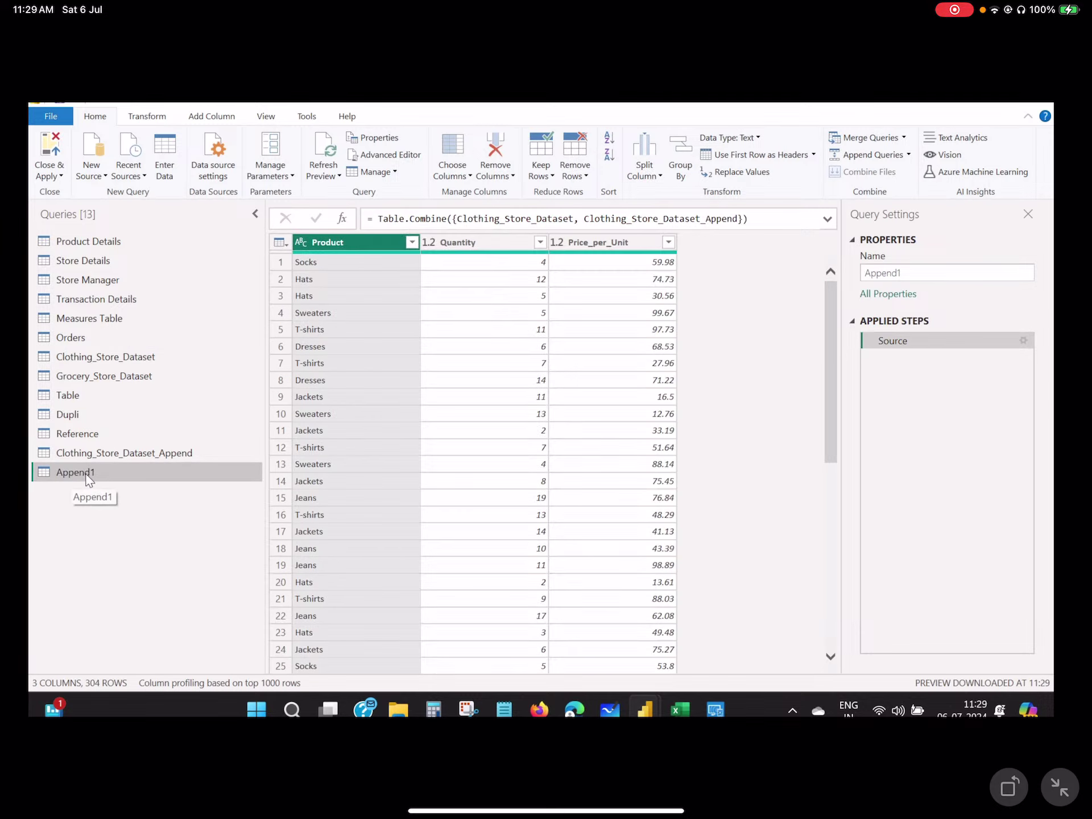
- Review the Clothing_Store_Dataset_Append and Clothing_Store_Dataset source queries against the combined Append1 query
left_click(908, 155)
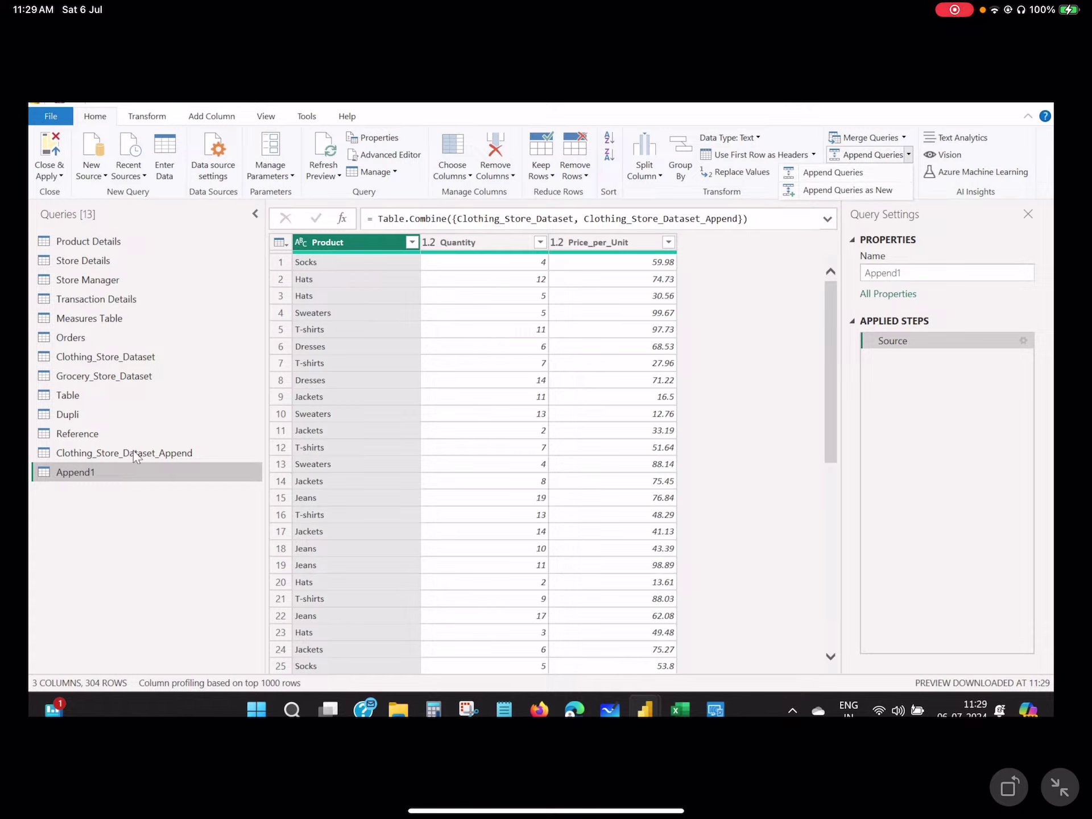
left_click(69, 451)
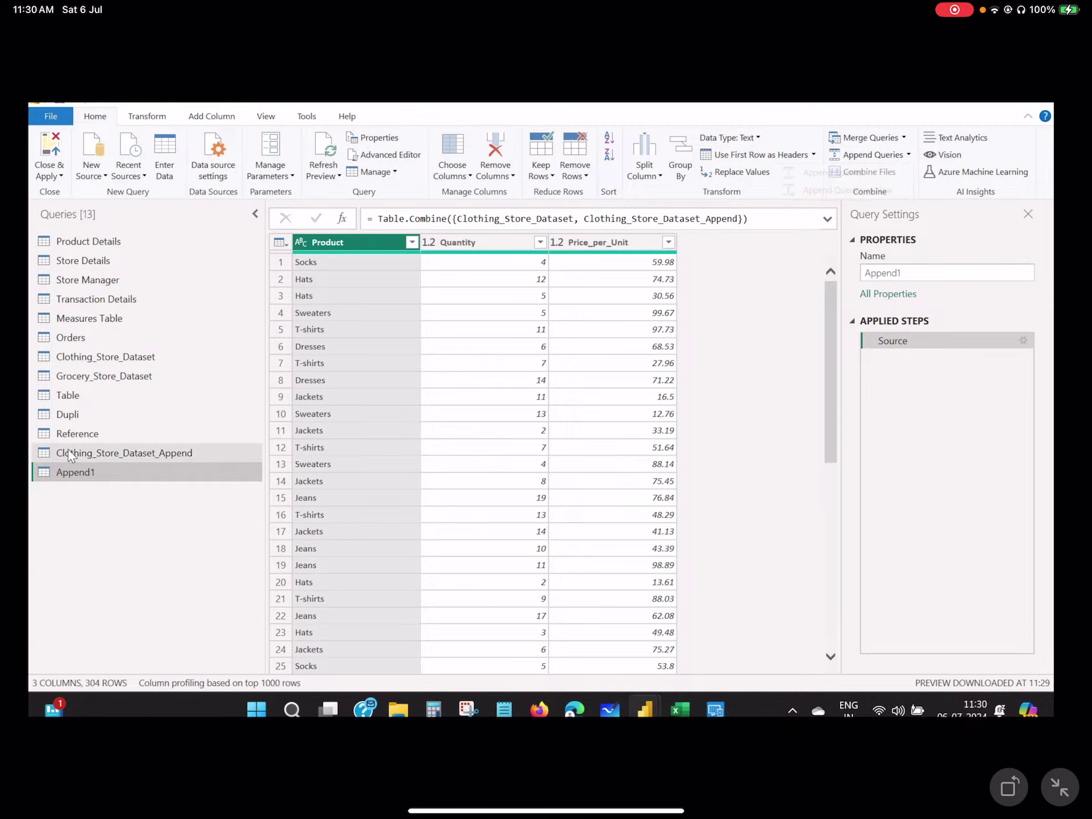
left_click(68, 449)
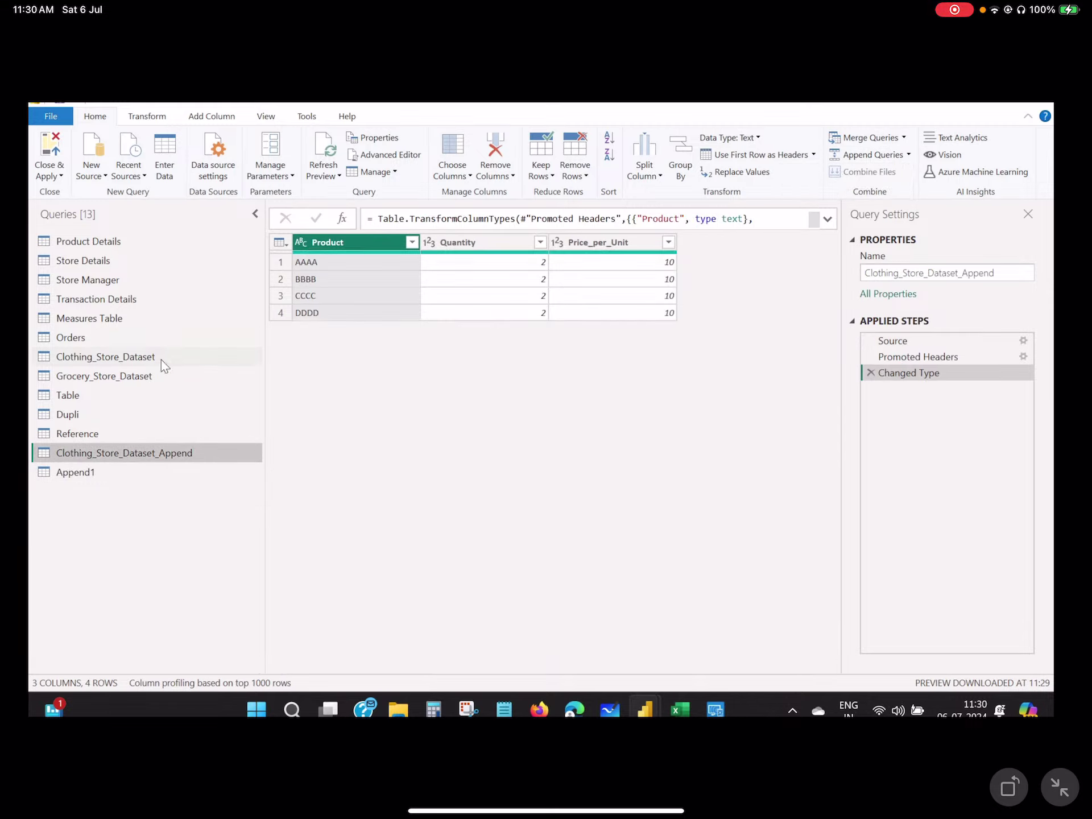
left_click(83, 360)
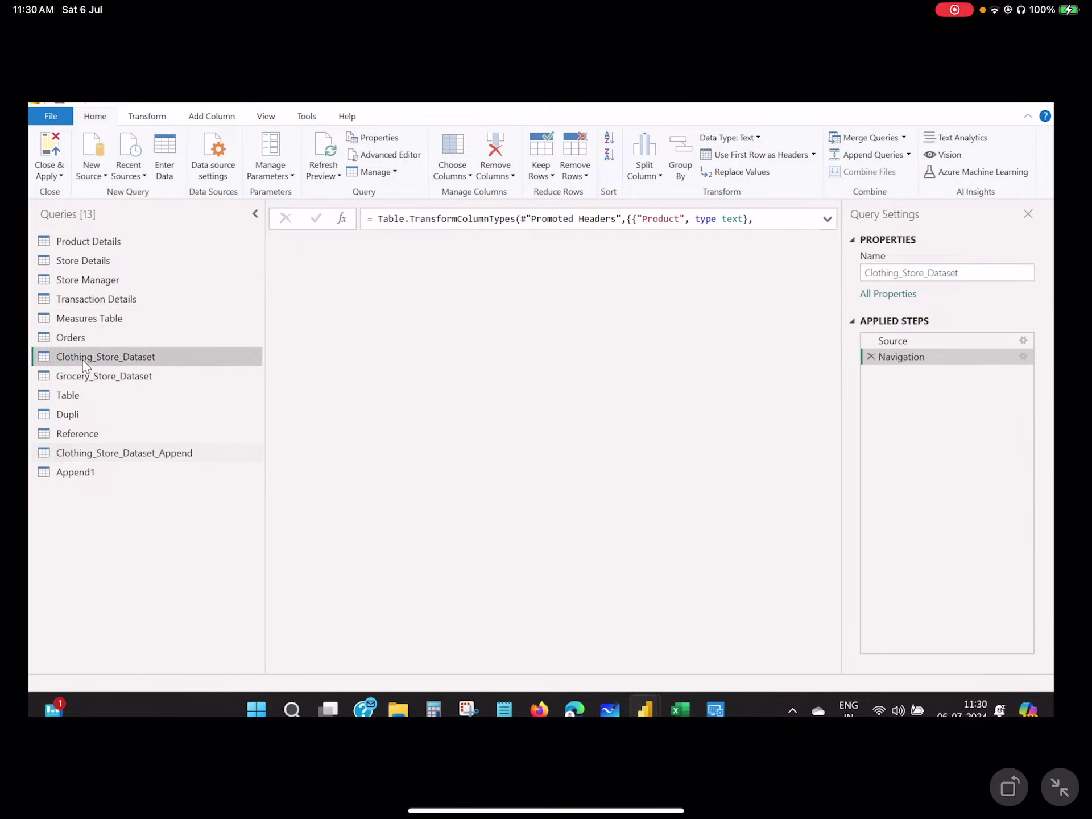
left_click(89, 473)
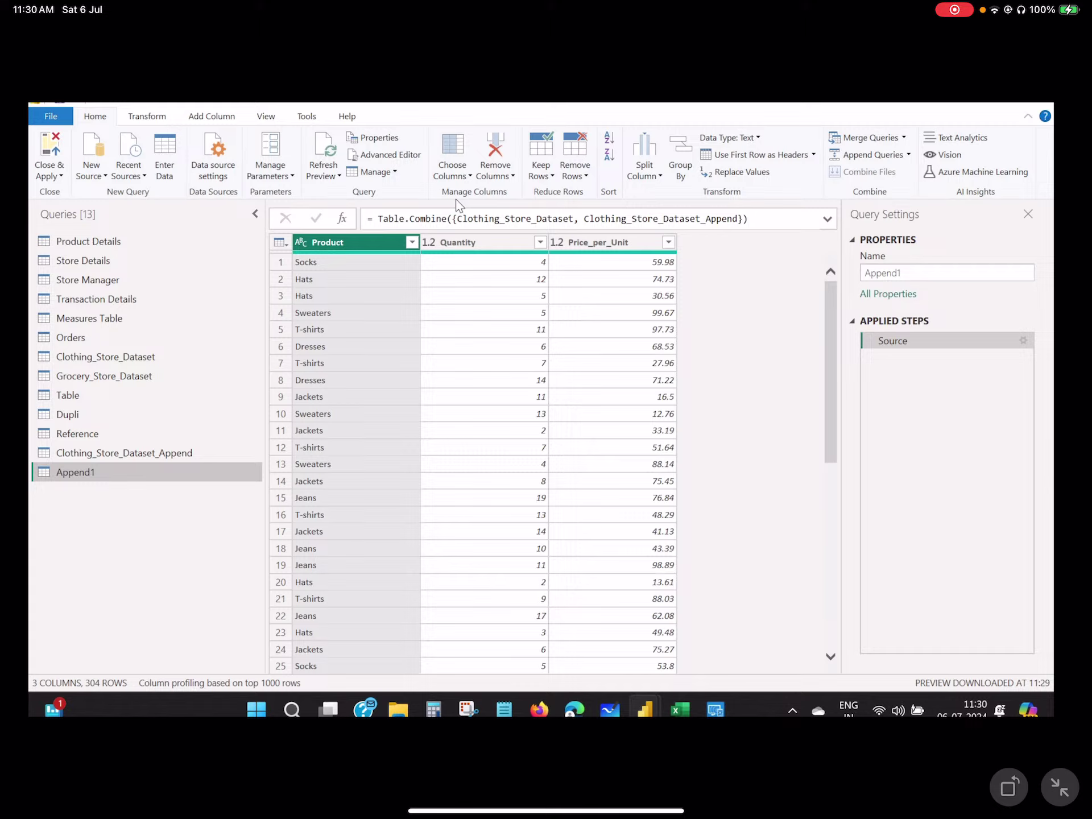
- Examine in the query dependencies diagram how Append1 relates to its source queries and data sources
left_click(263, 118)
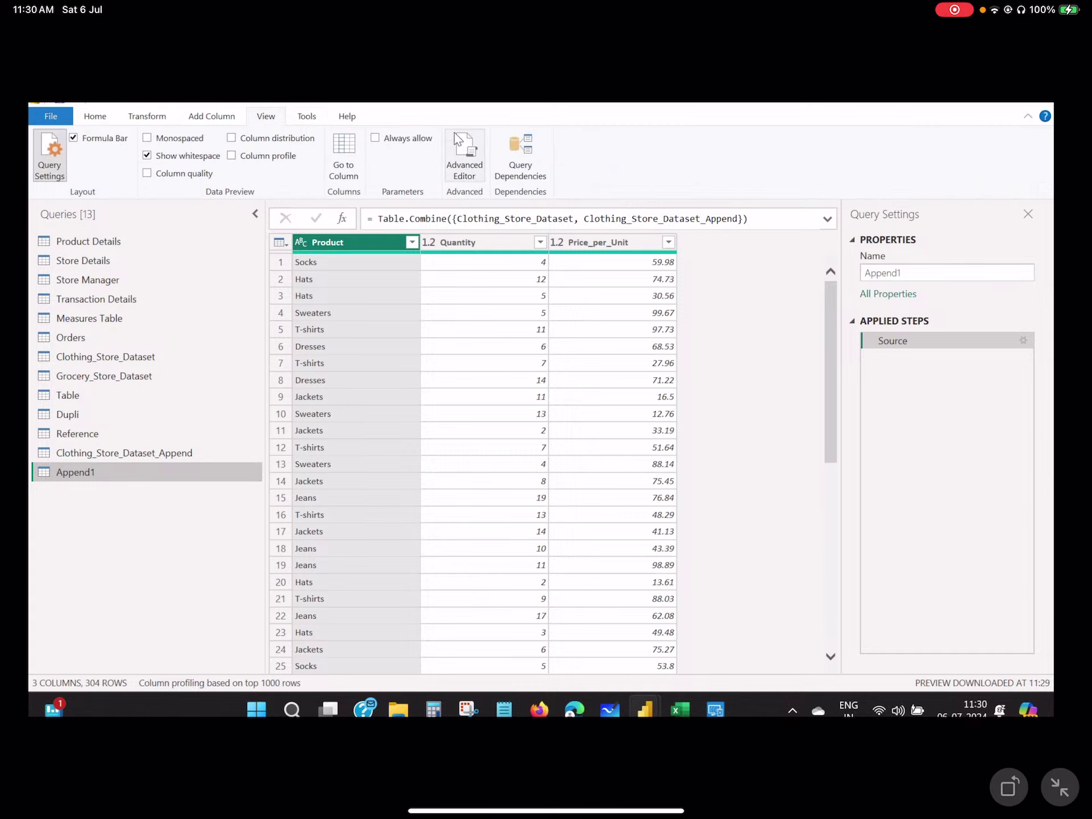
left_click(521, 170)
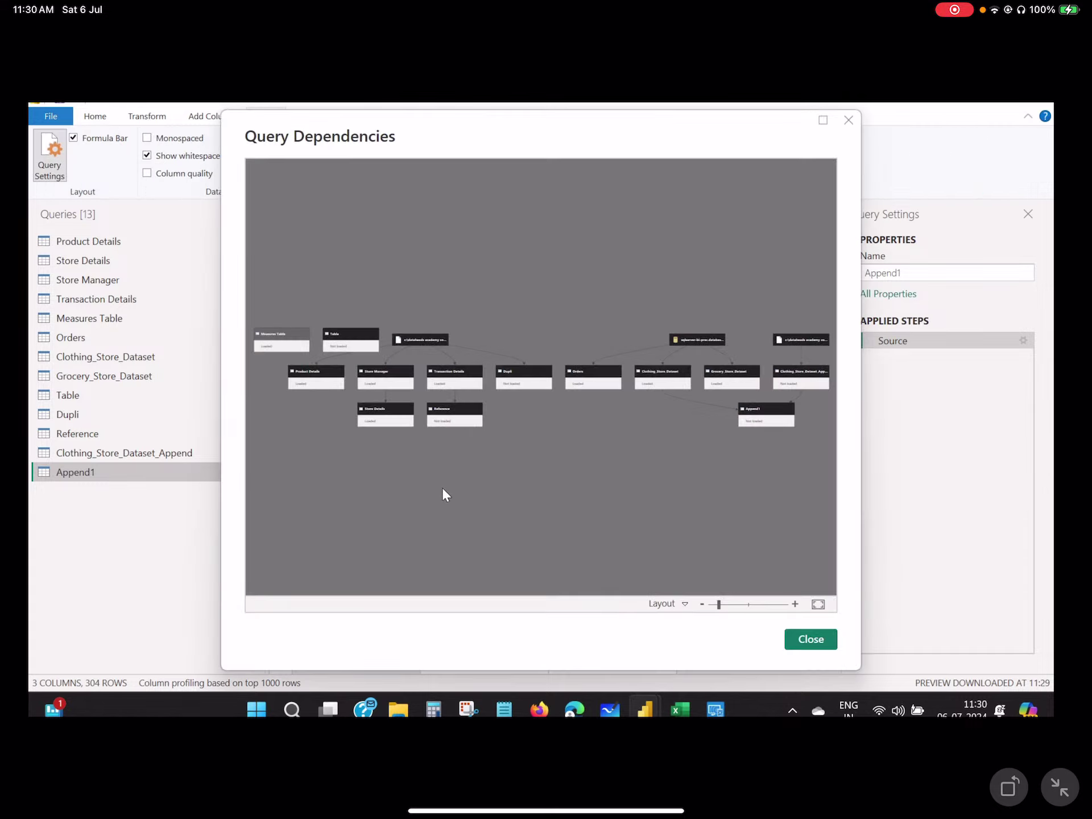
left_click_drag(443, 495, 566, 498)
left_click(795, 604)
left_click(795, 604)
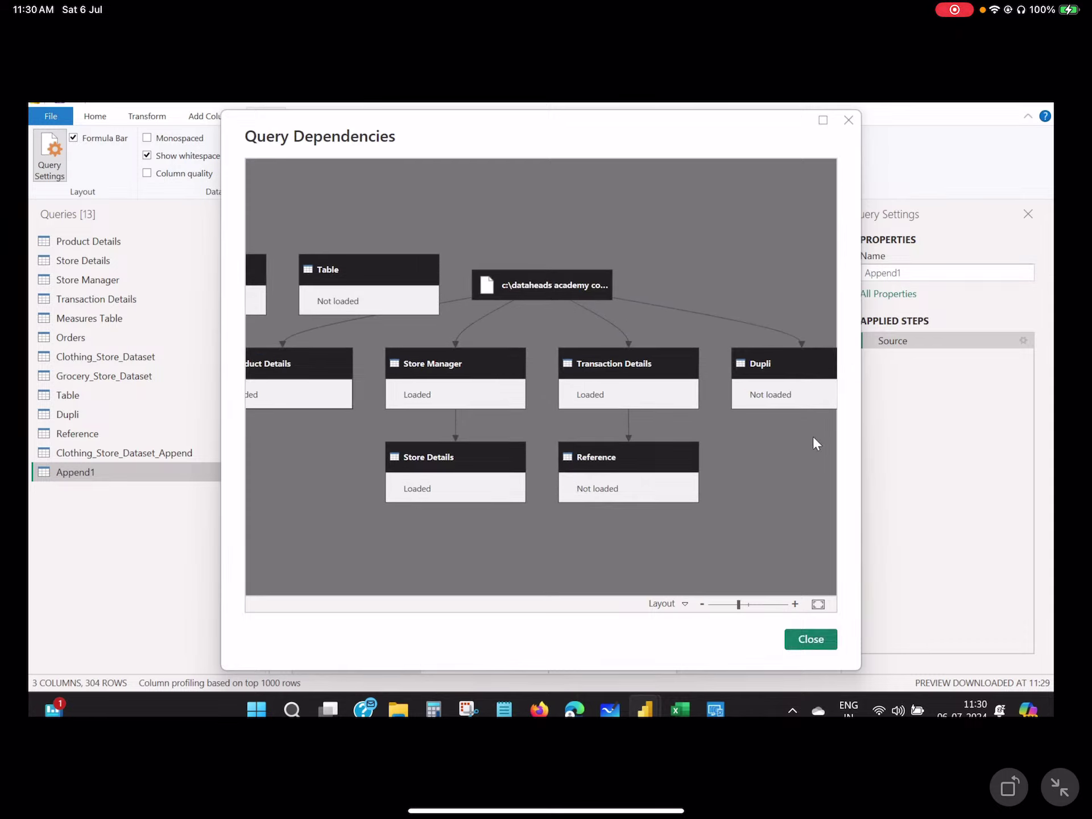
mouse_move(814, 444)
left_mouse_down()
mouse_move(631, 456)
mouse_move(404, 445)
mouse_move(814, 440)
left_mouse_up()
left_click_drag(334, 496, 348, 457)
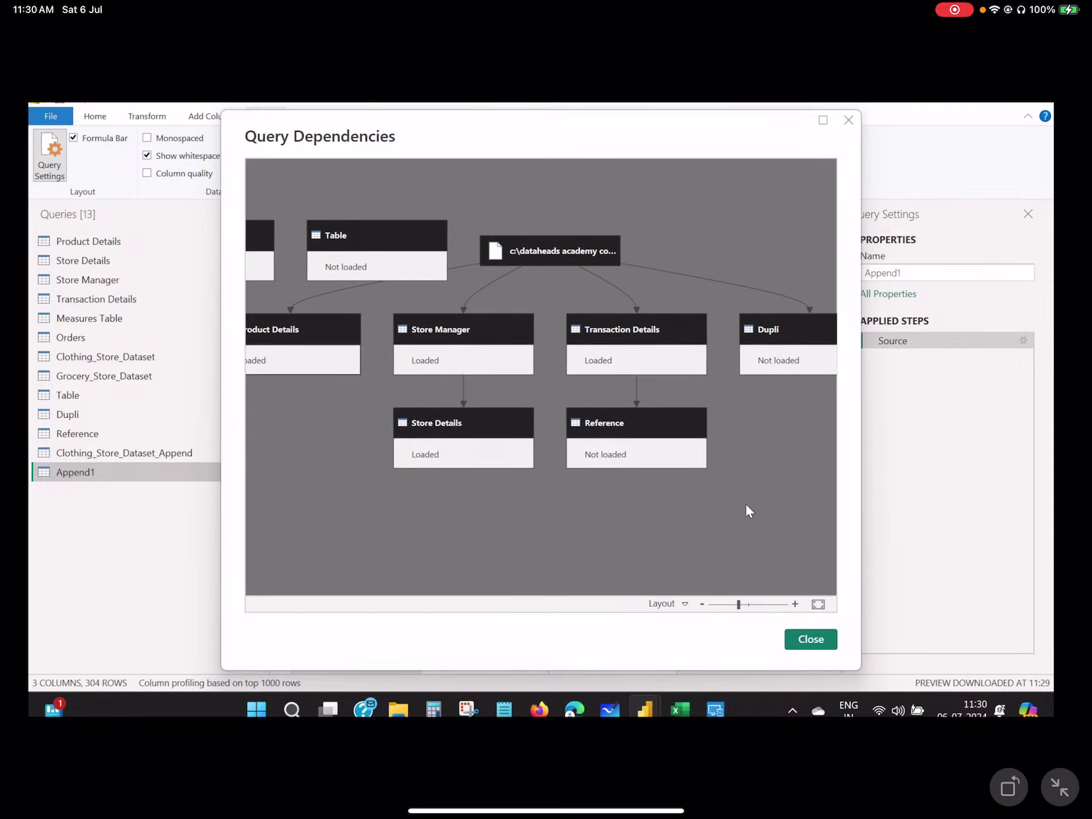
left_click_drag(636, 509, 256, 501)
left_click_drag(660, 485, 324, 408)
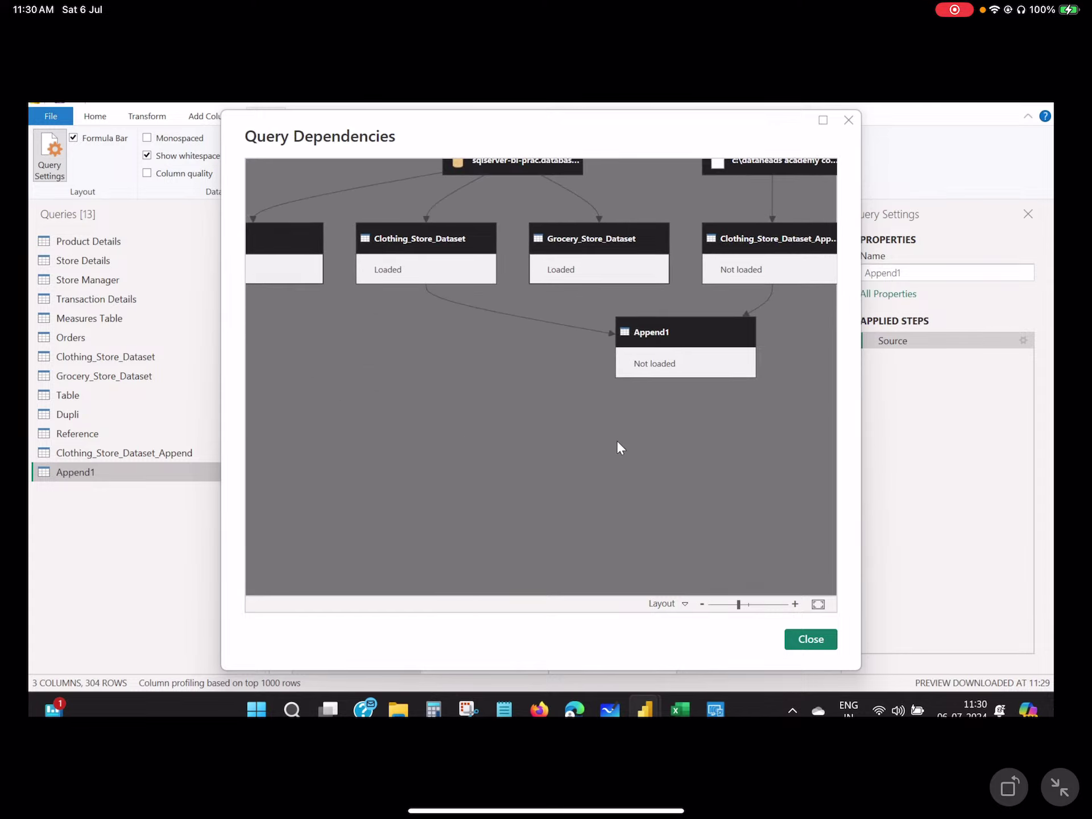
left_click_drag(620, 448, 520, 510)
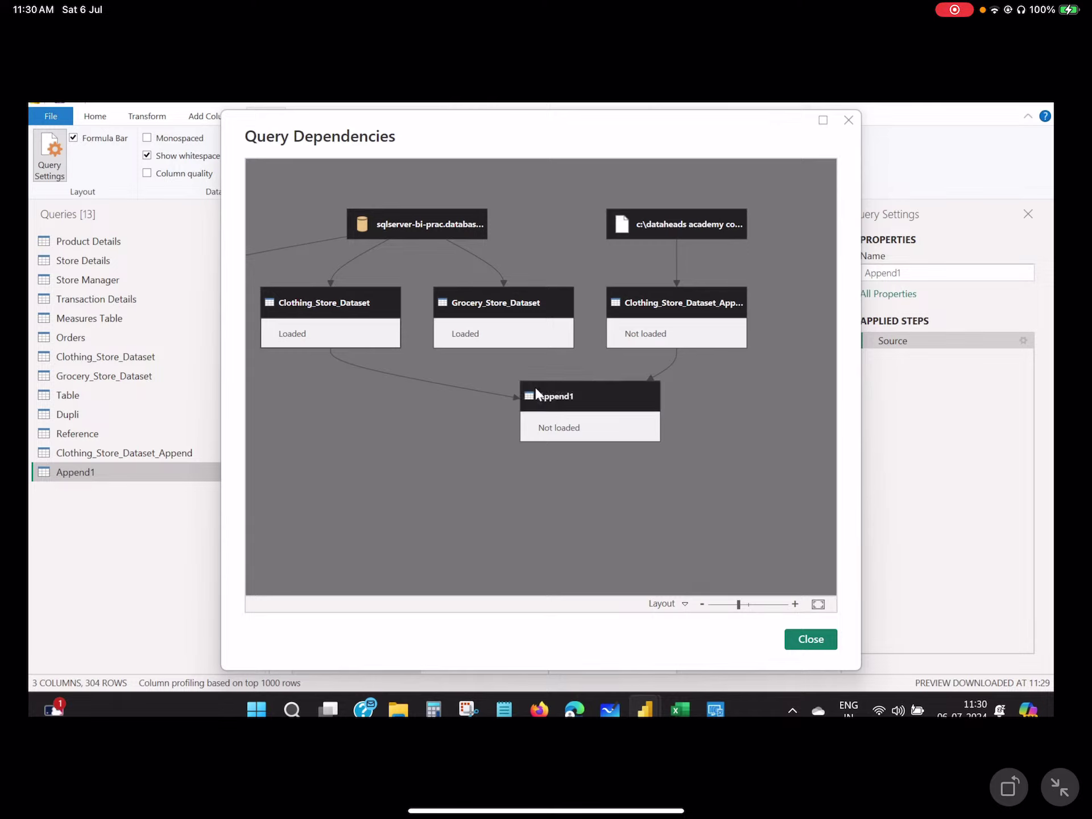
mouse_move(413, 440)
left_mouse_down()
mouse_move(434, 449)
mouse_move(424, 462)
left_mouse_up()
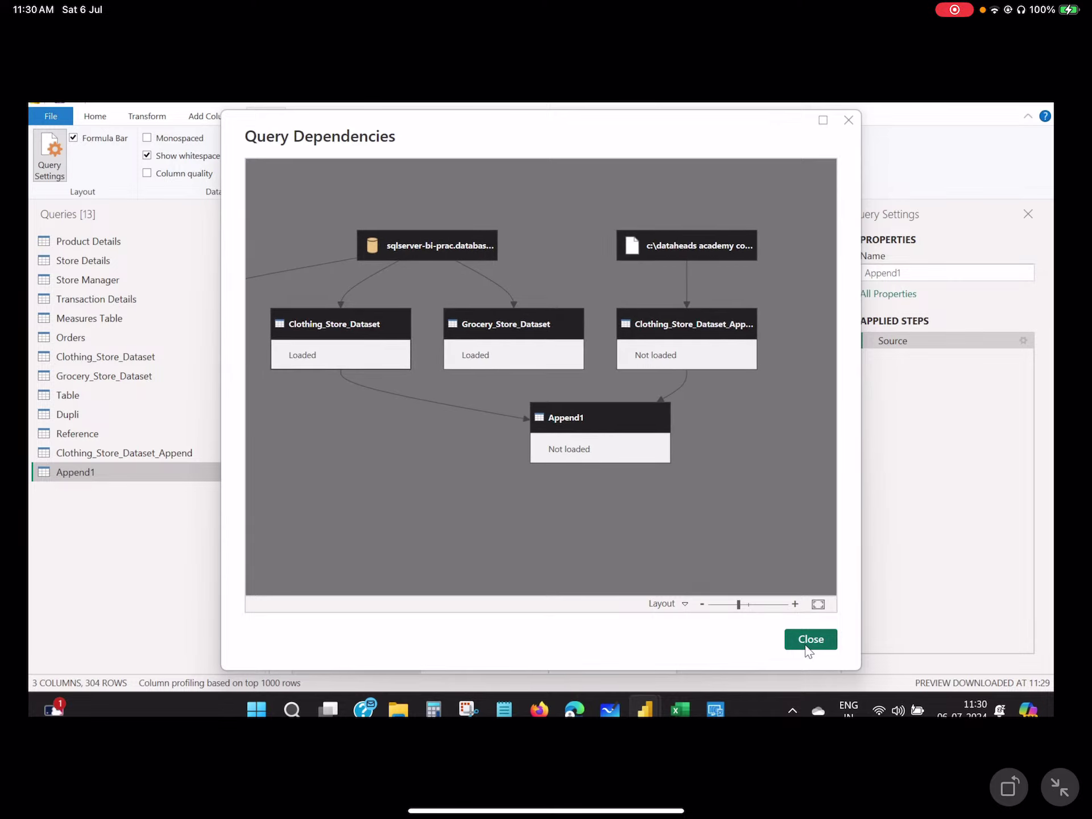
left_click(807, 642)
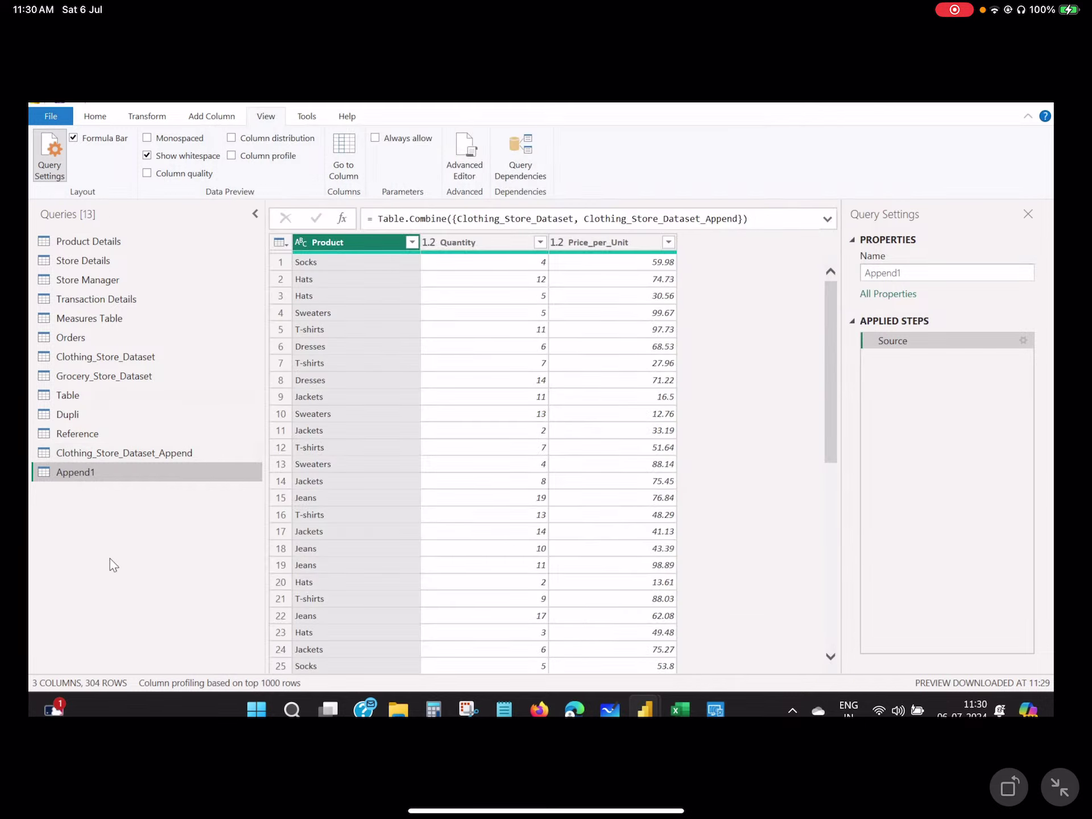
left_click(104, 115)
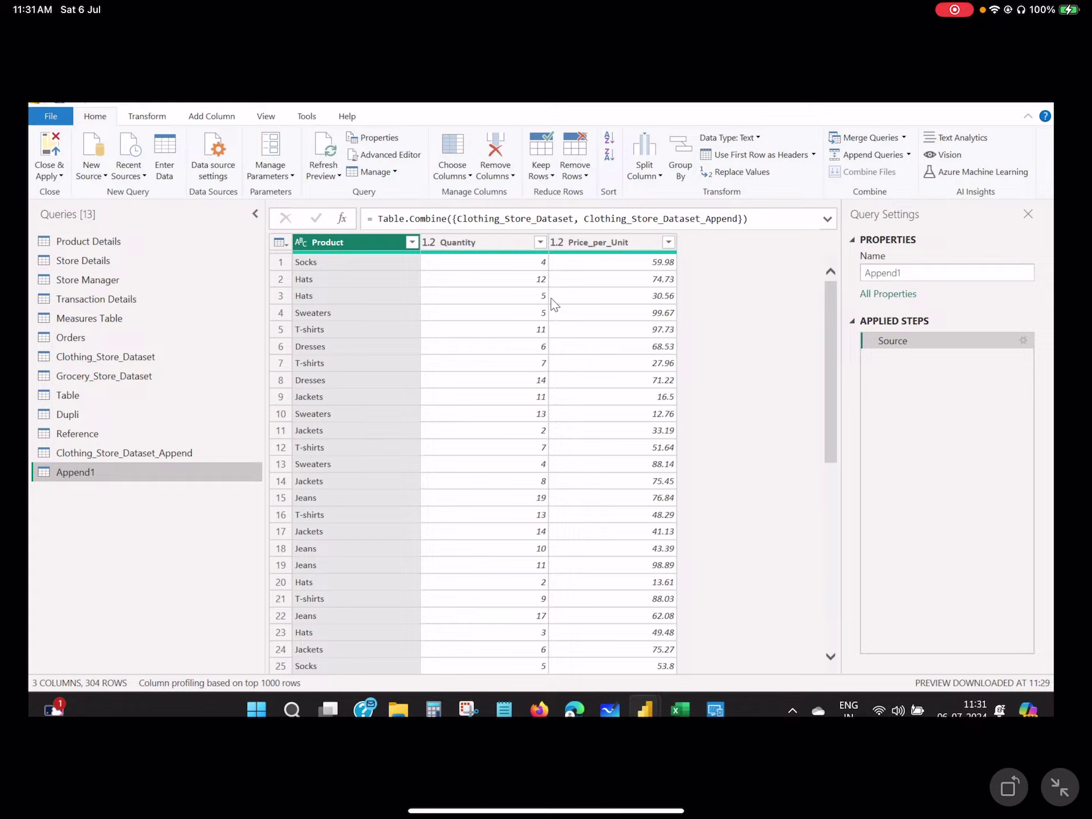
left_click(263, 117)
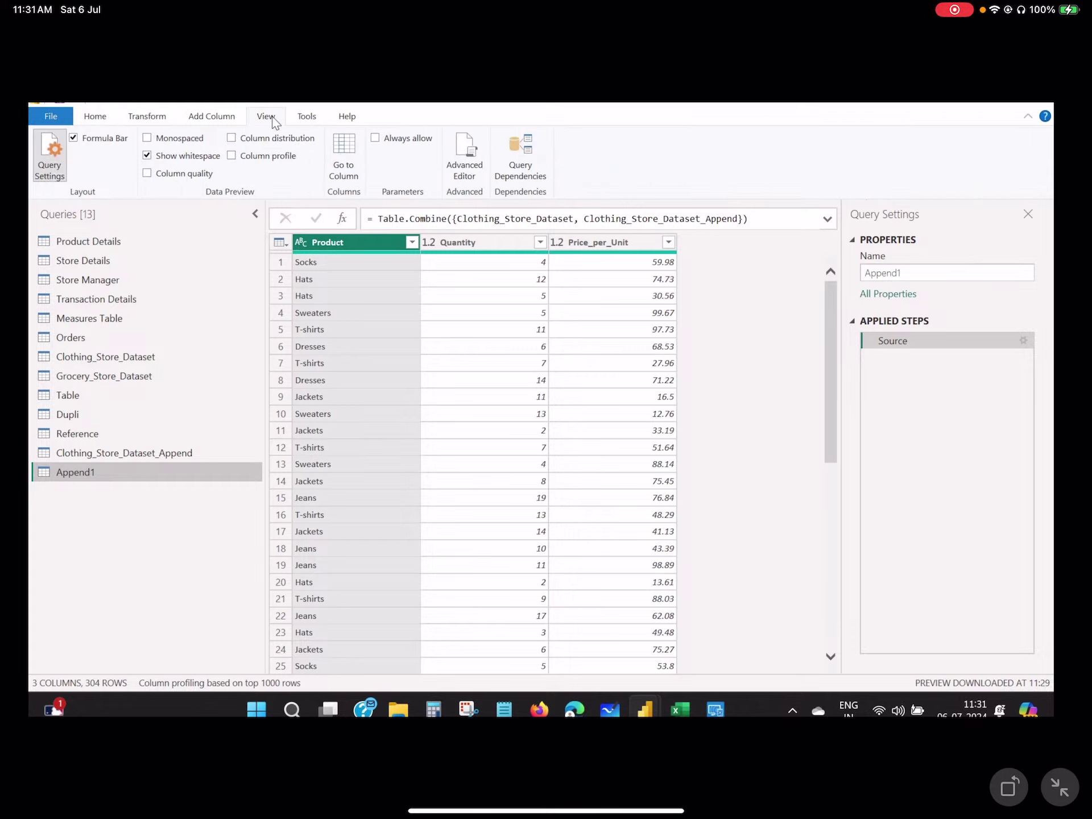
left_click(305, 116)
left_click(347, 116)
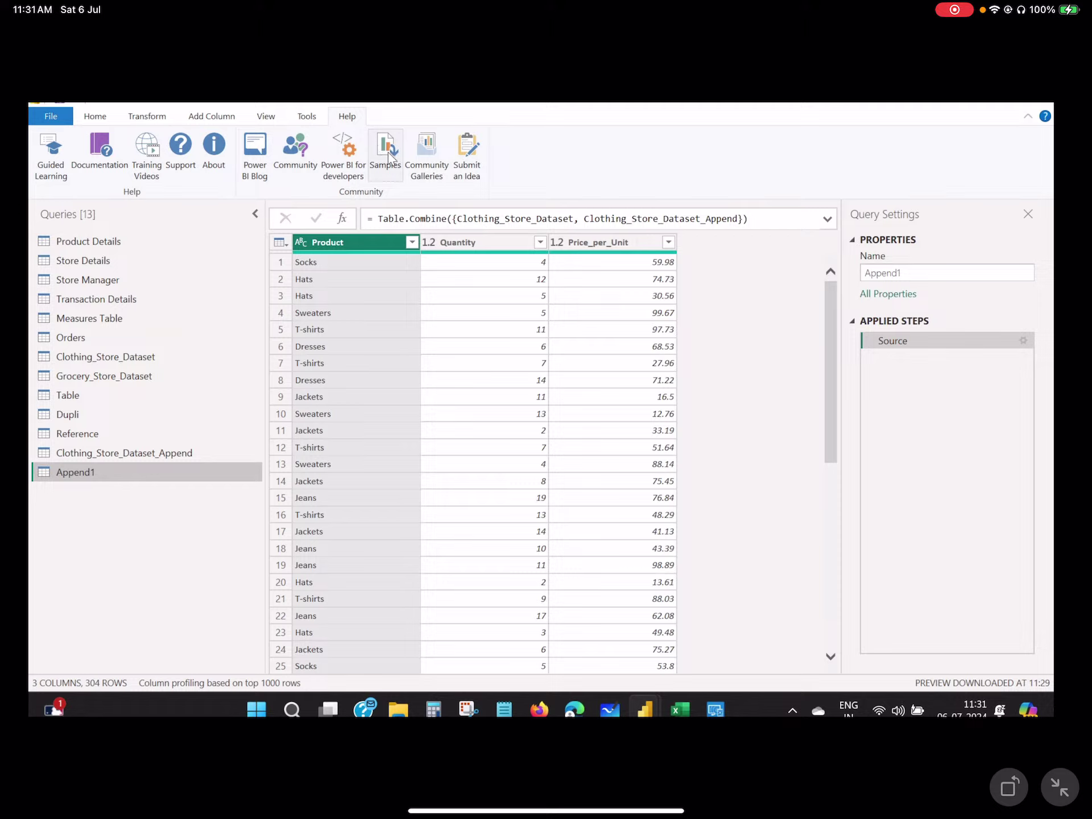
left_click(95, 116)
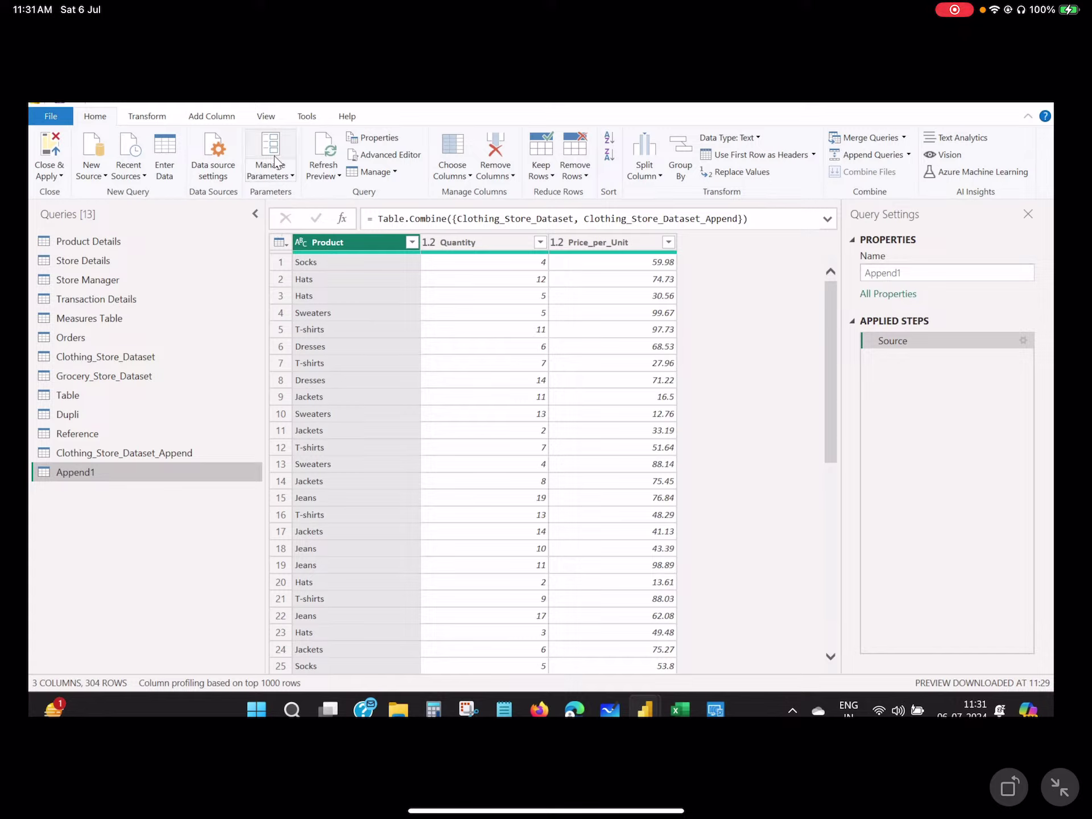
left_click(160, 117)
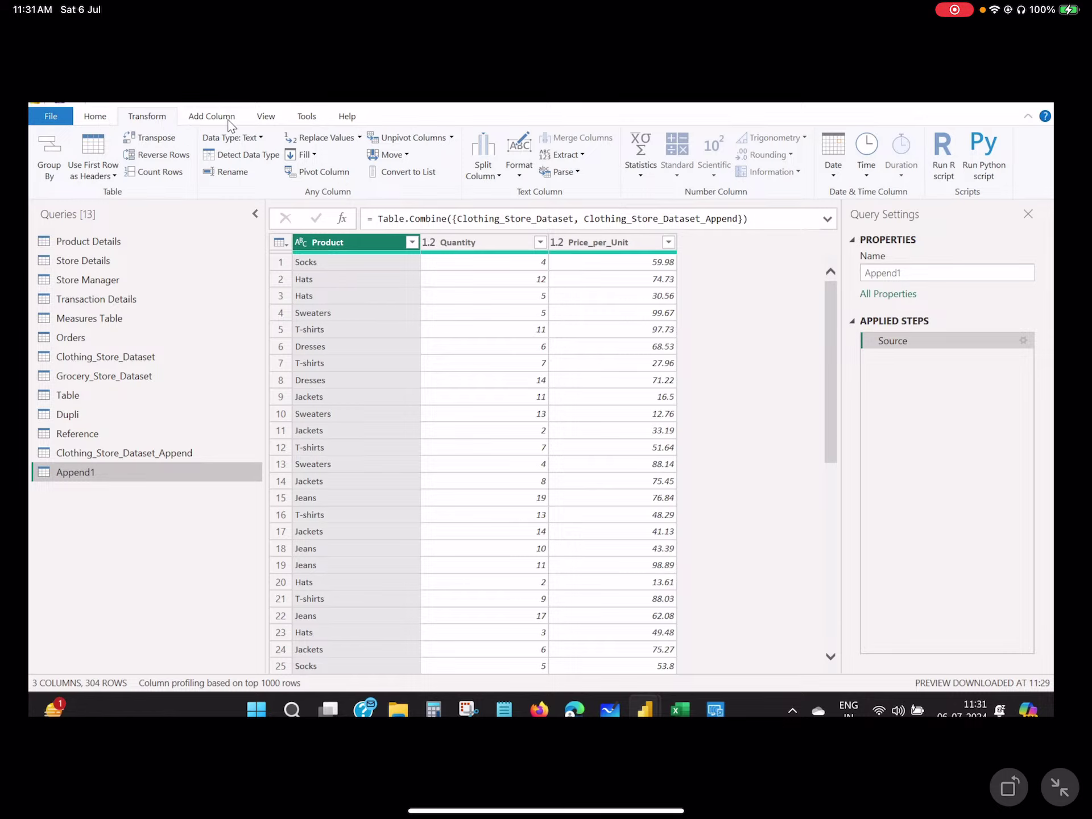
left_click(213, 118)
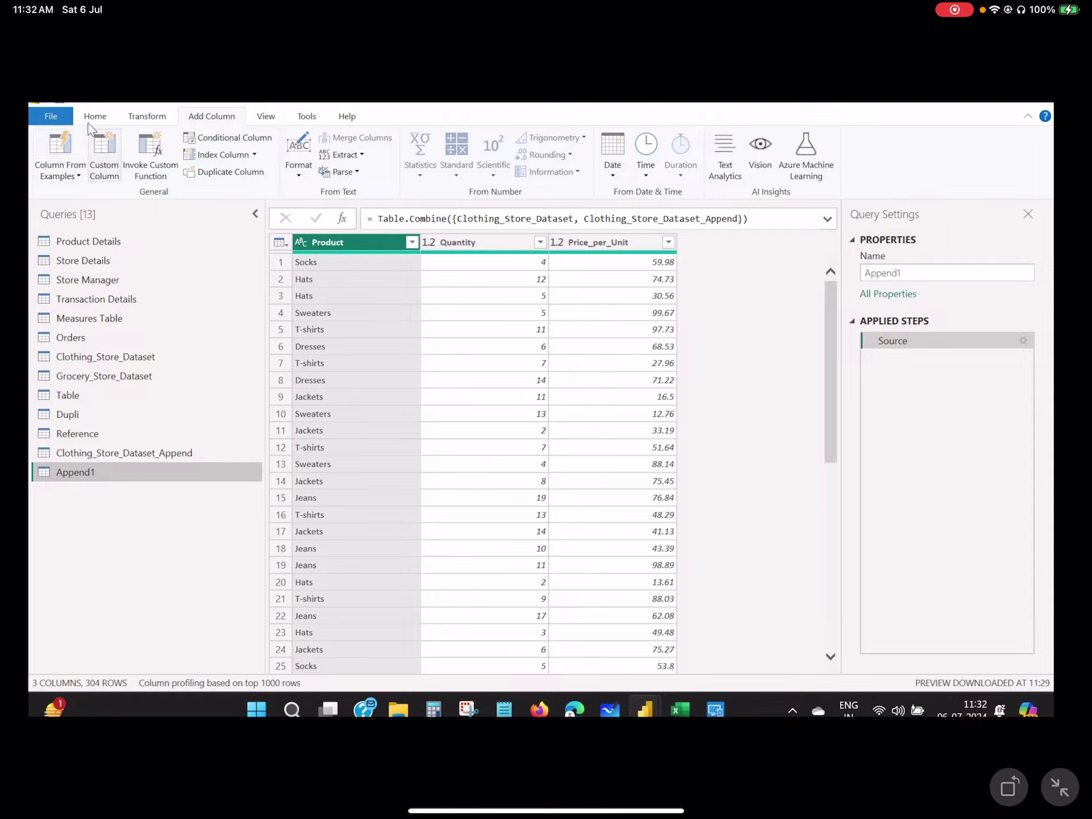
- Delete the Pivoted Column step from the Transaction Details query and inspect its Attribute and Value columns
left_click(89, 296)
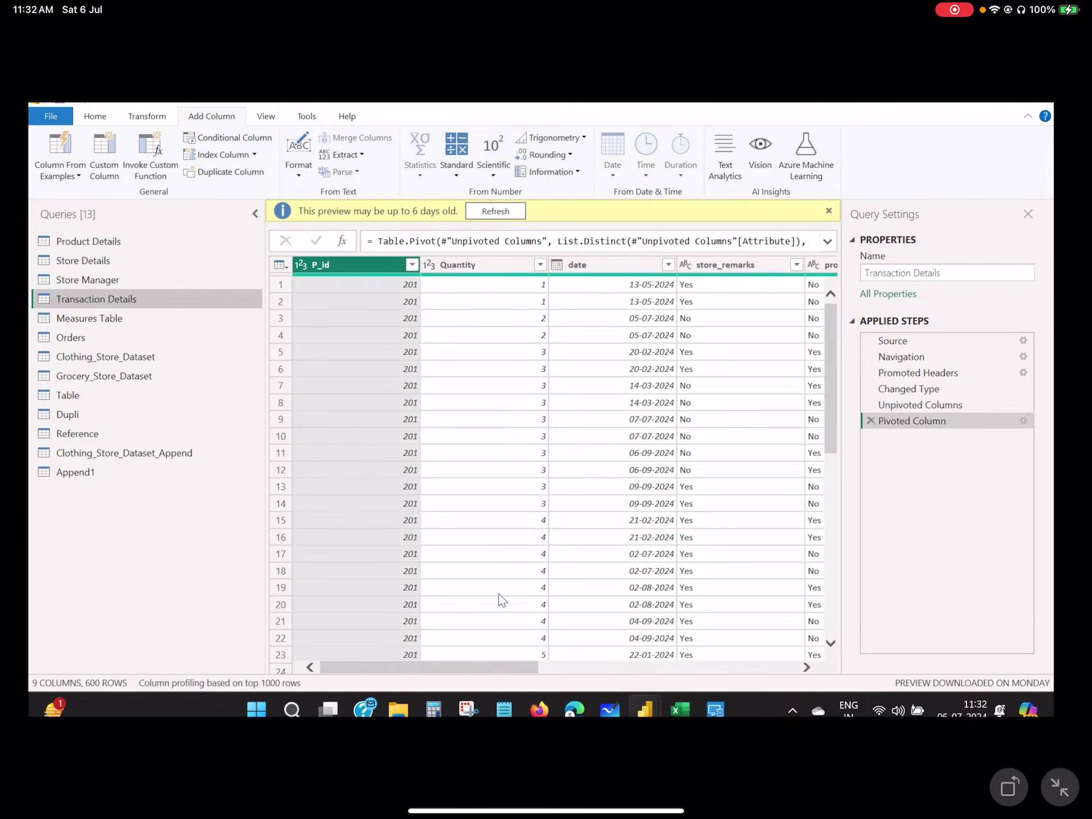
left_click_drag(462, 669, 825, 629)
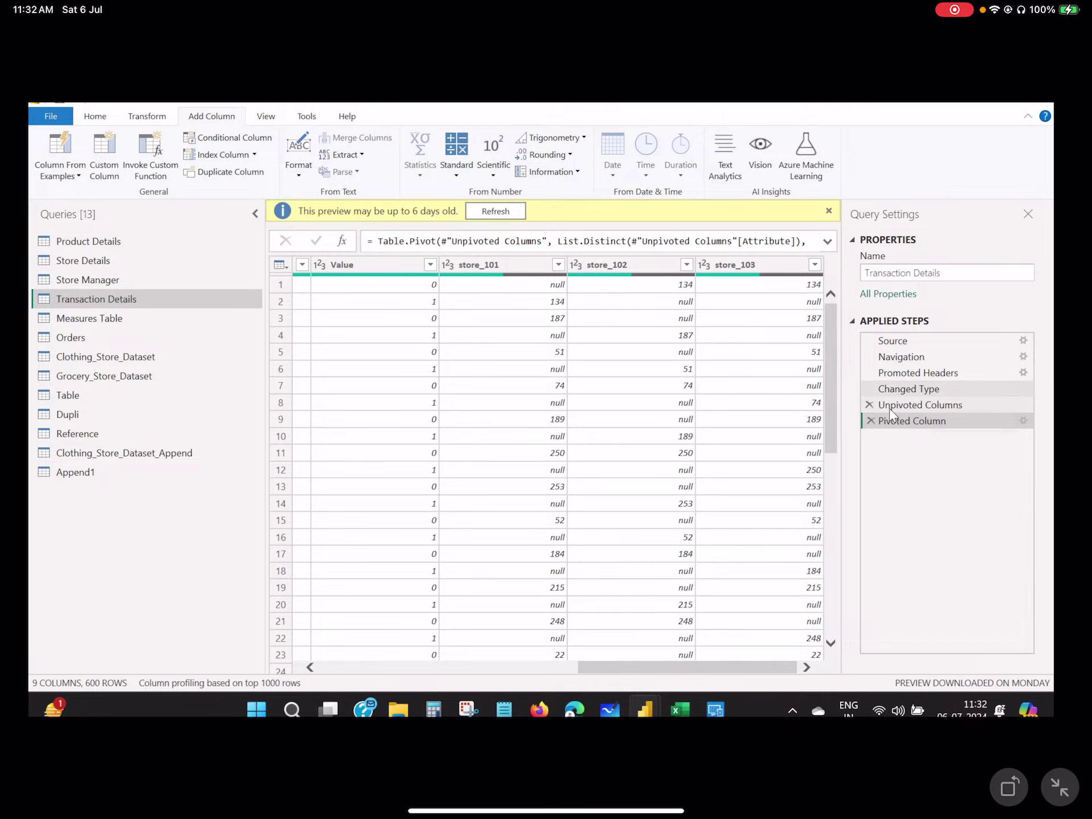
left_click(871, 421)
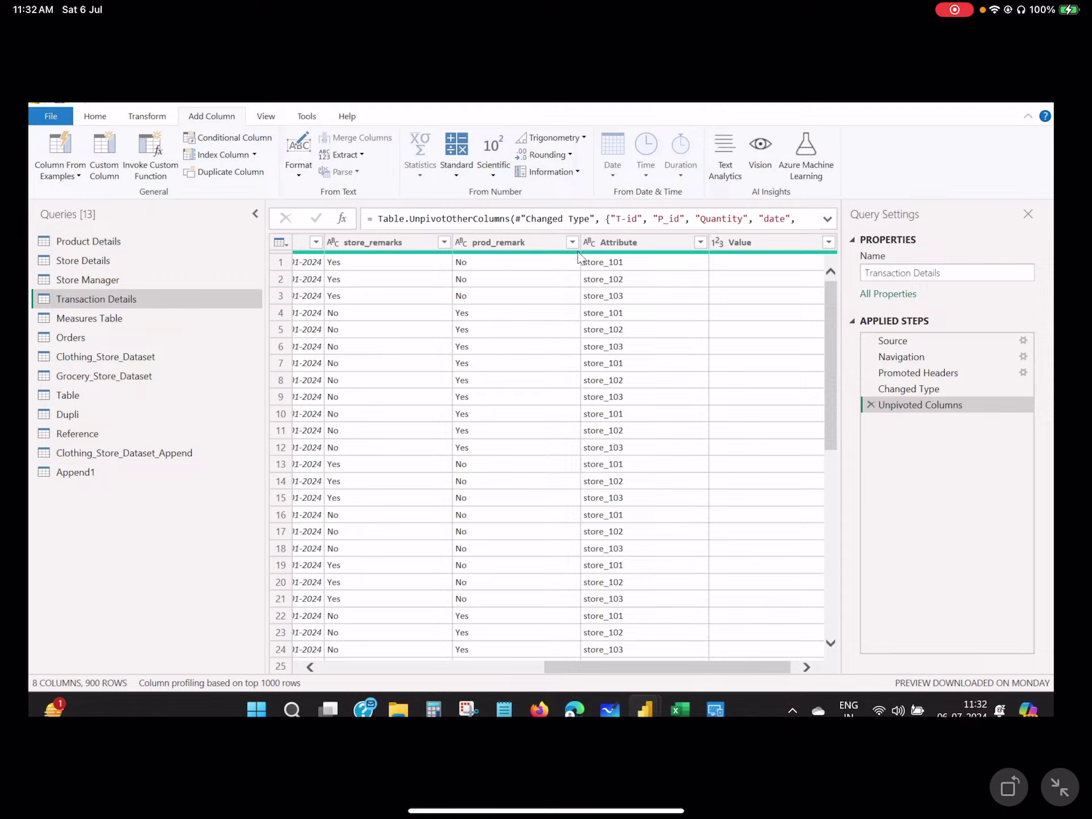
left_click(614, 243)
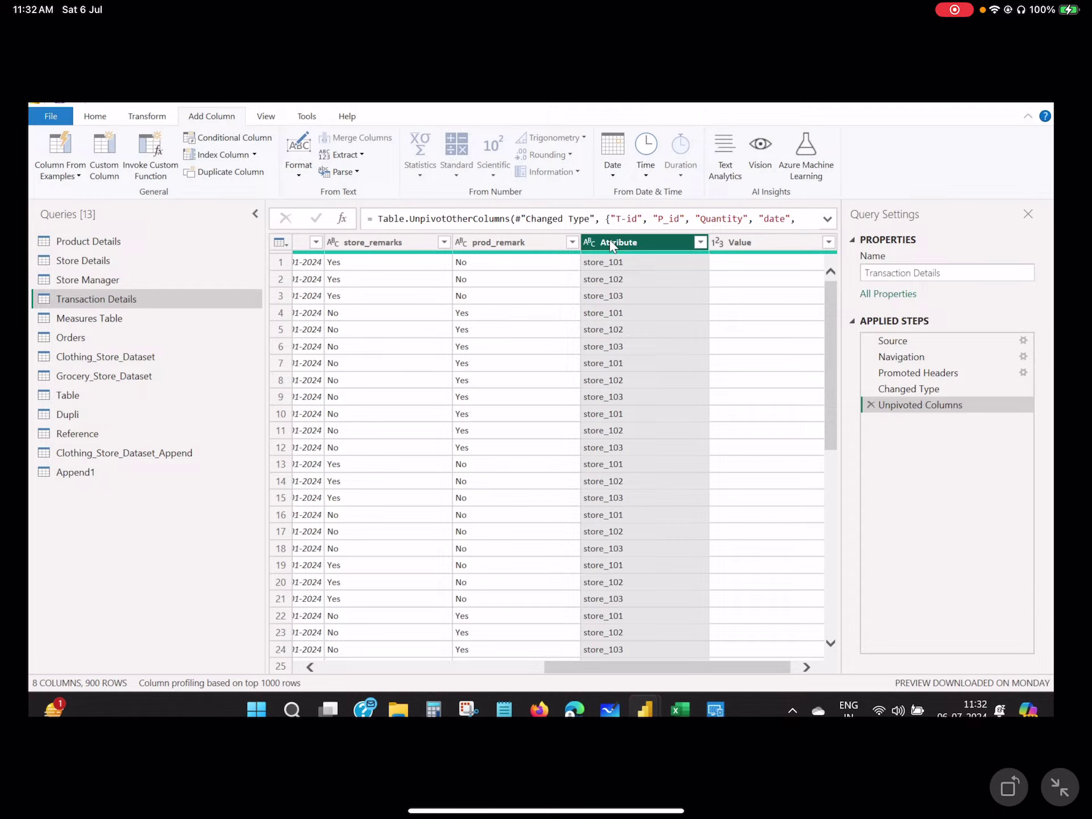
left_click_drag(596, 667, 800, 662)
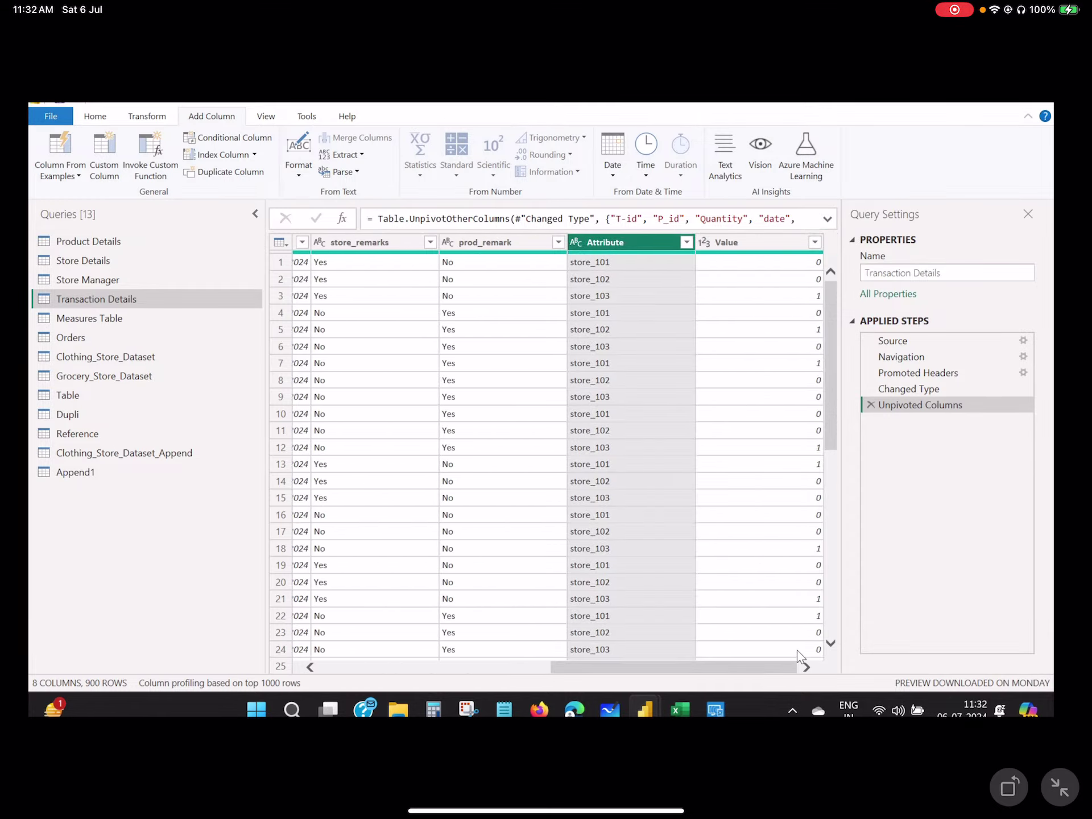
- In the Orders query, start a column from examples based only on ProductName, giving e as the first row's example
left_click(86, 337)
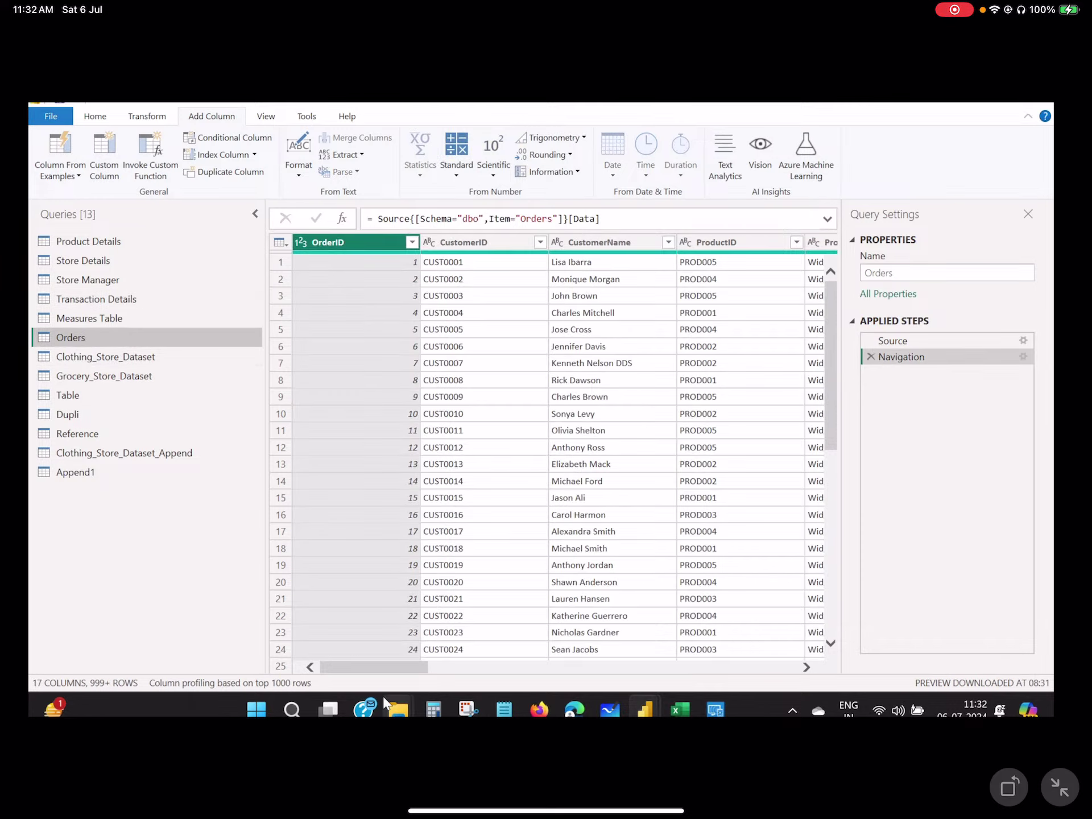
left_click_drag(384, 672, 465, 656)
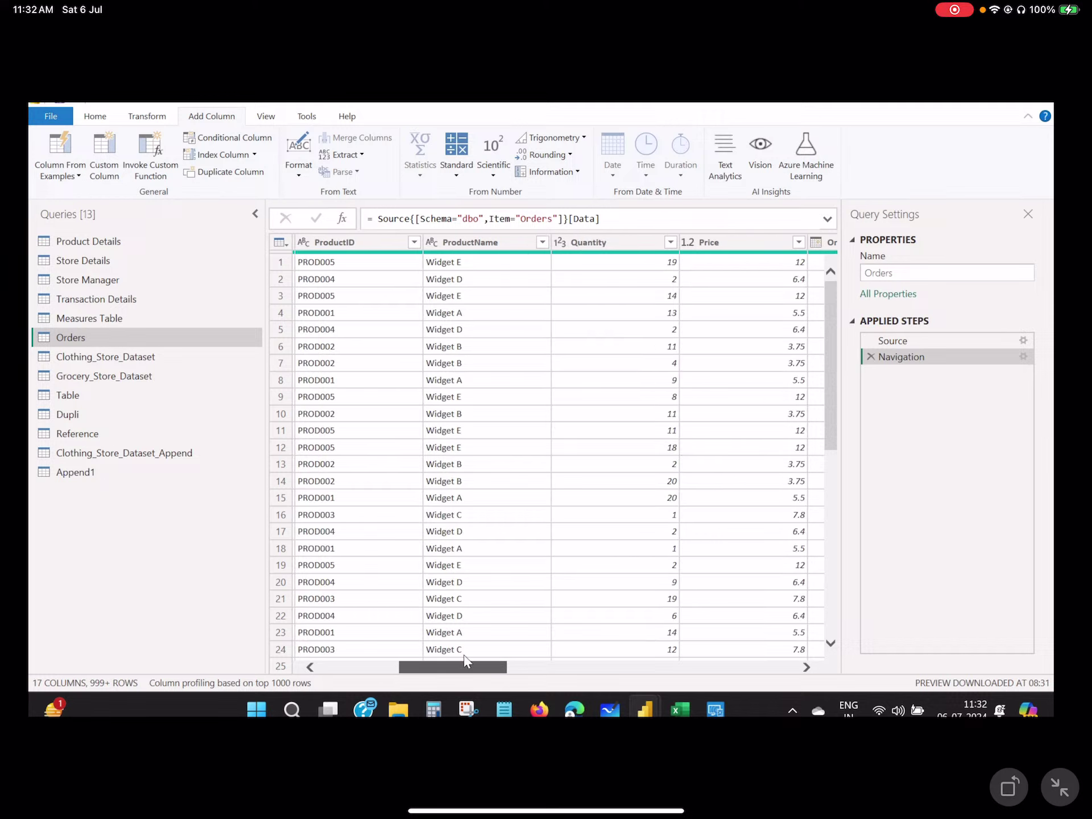
left_click(467, 242)
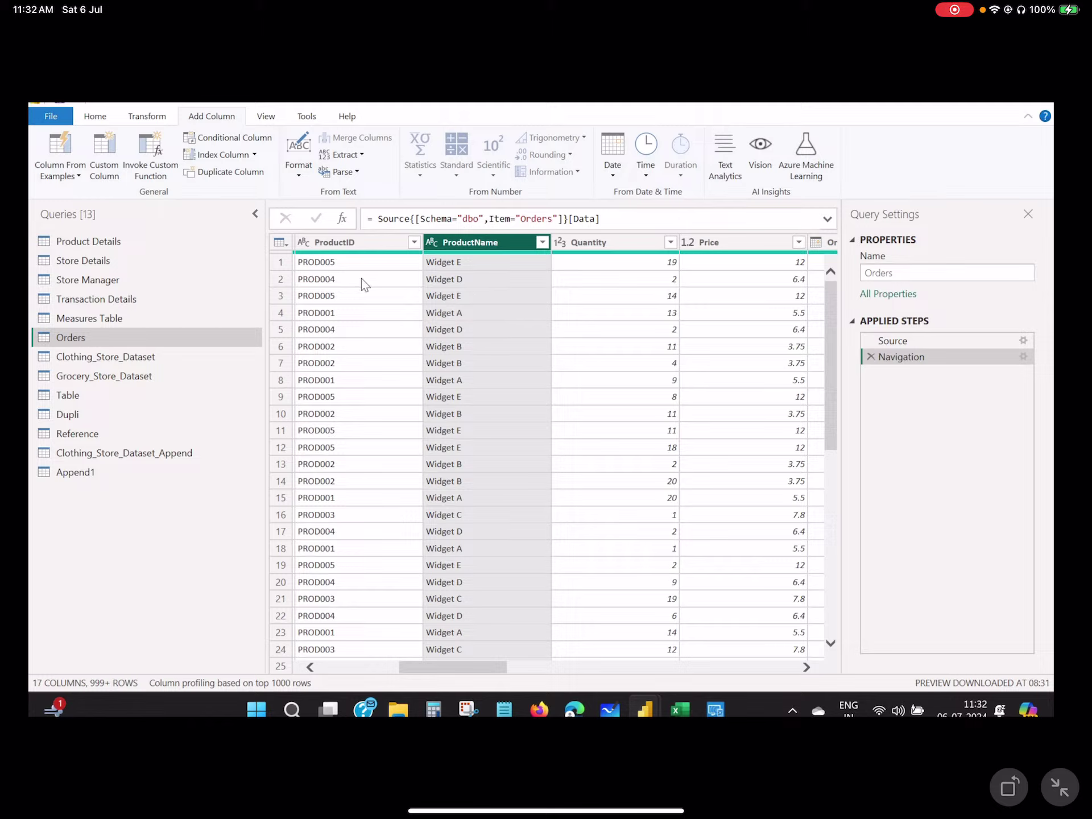
left_click(70, 177)
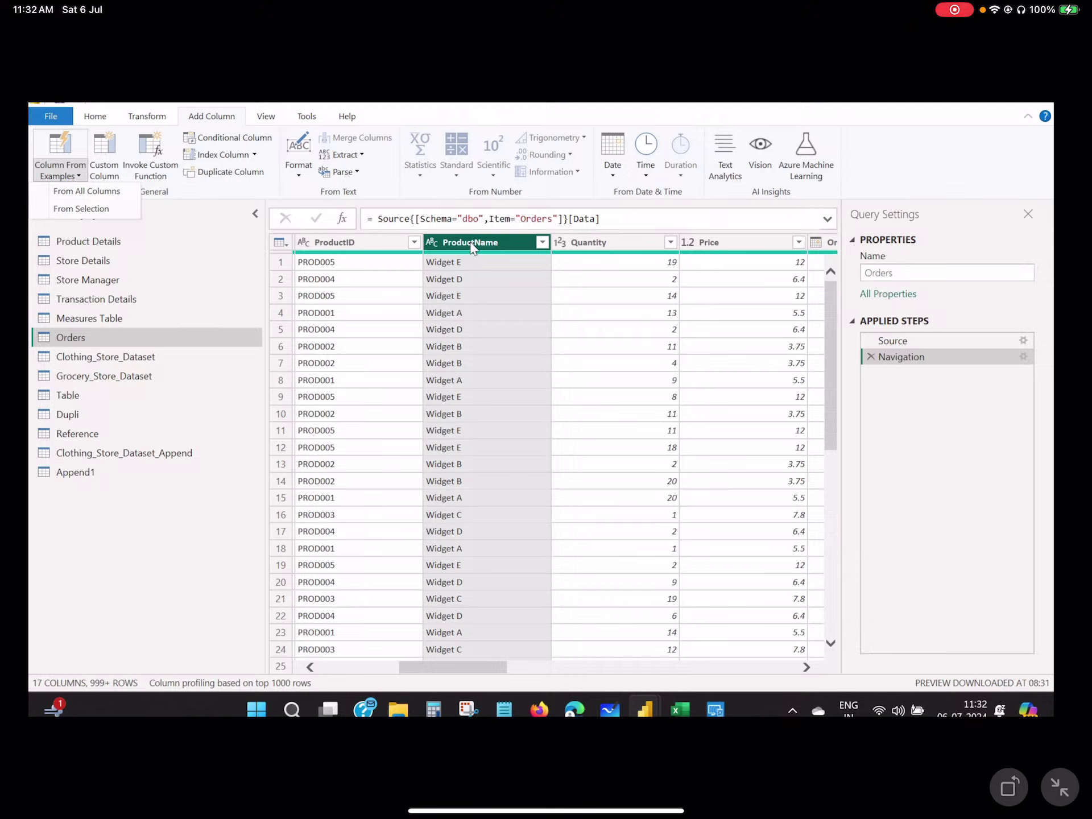
left_click(81, 210)
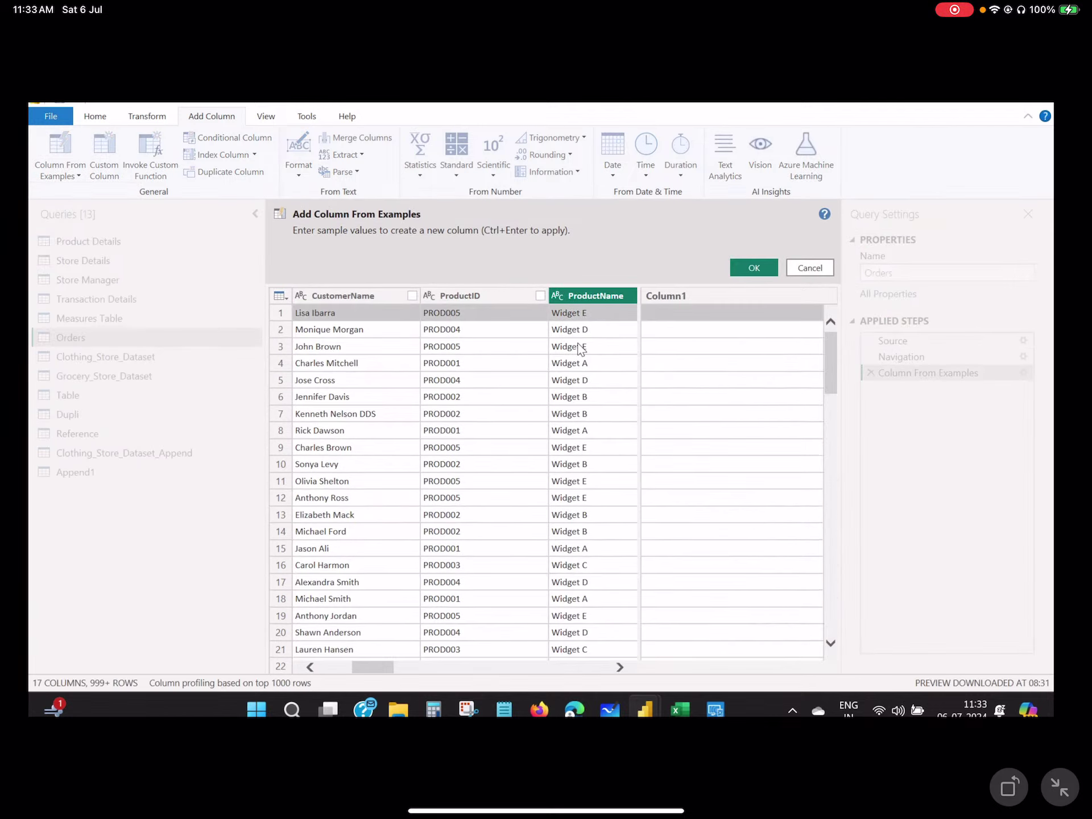
left_click(677, 313)
type("e")
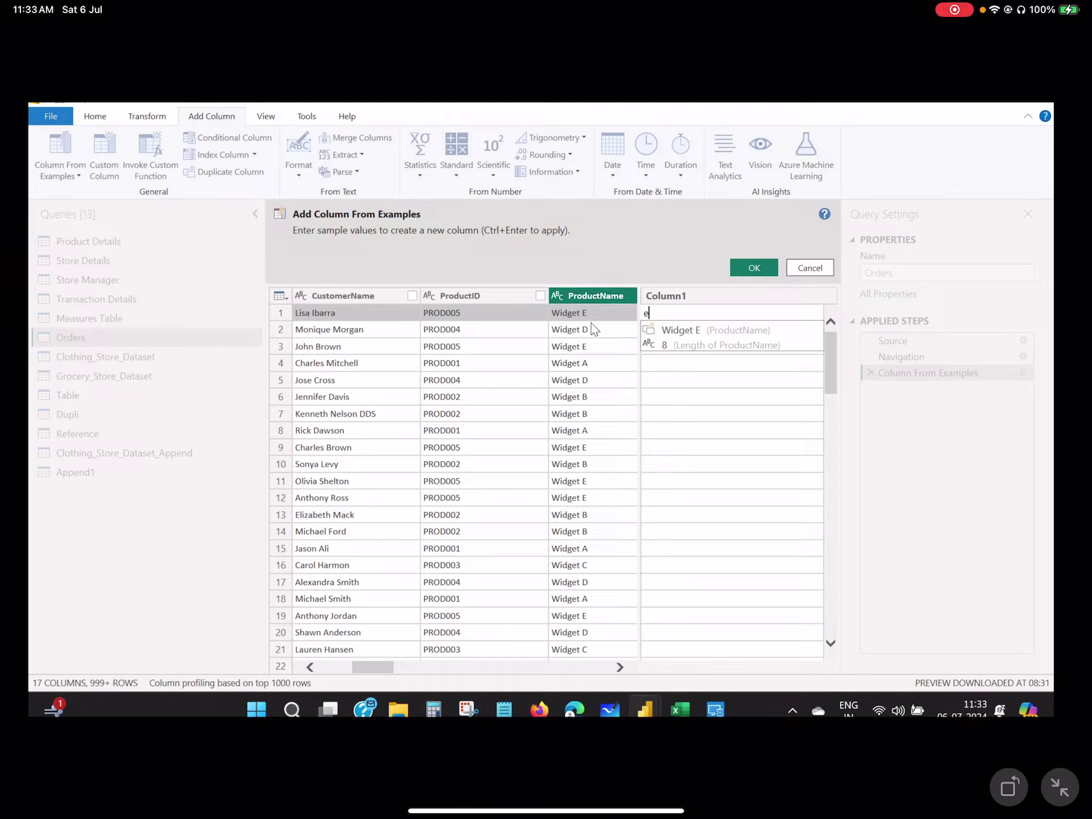
key("Return")
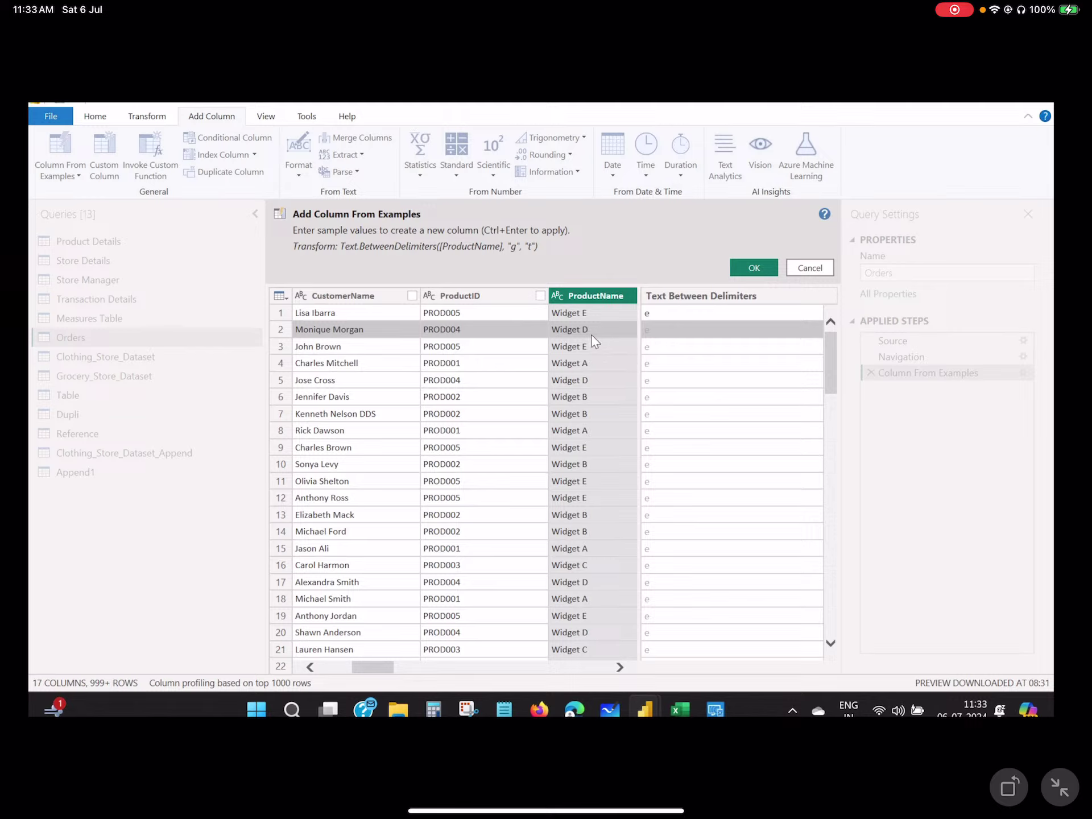
- Give d as the second row's example and check the values suggested for the remaining rows
left_click(650, 330)
type("d")
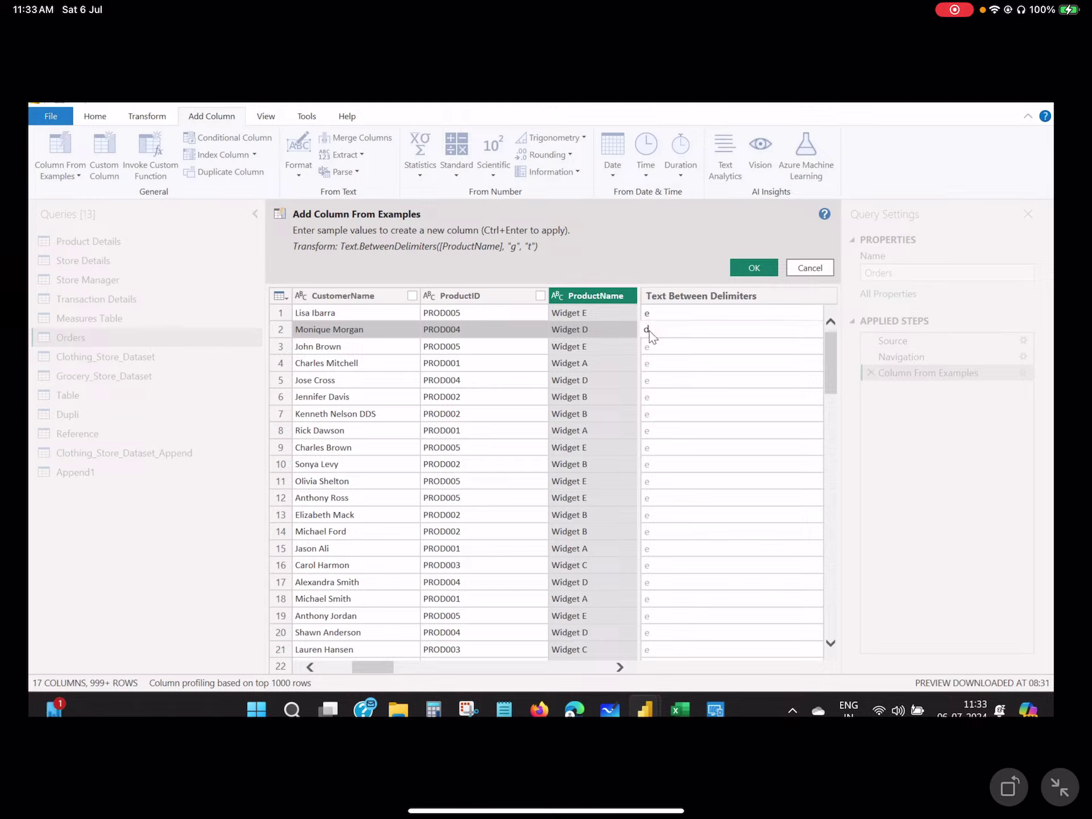
key("Return")
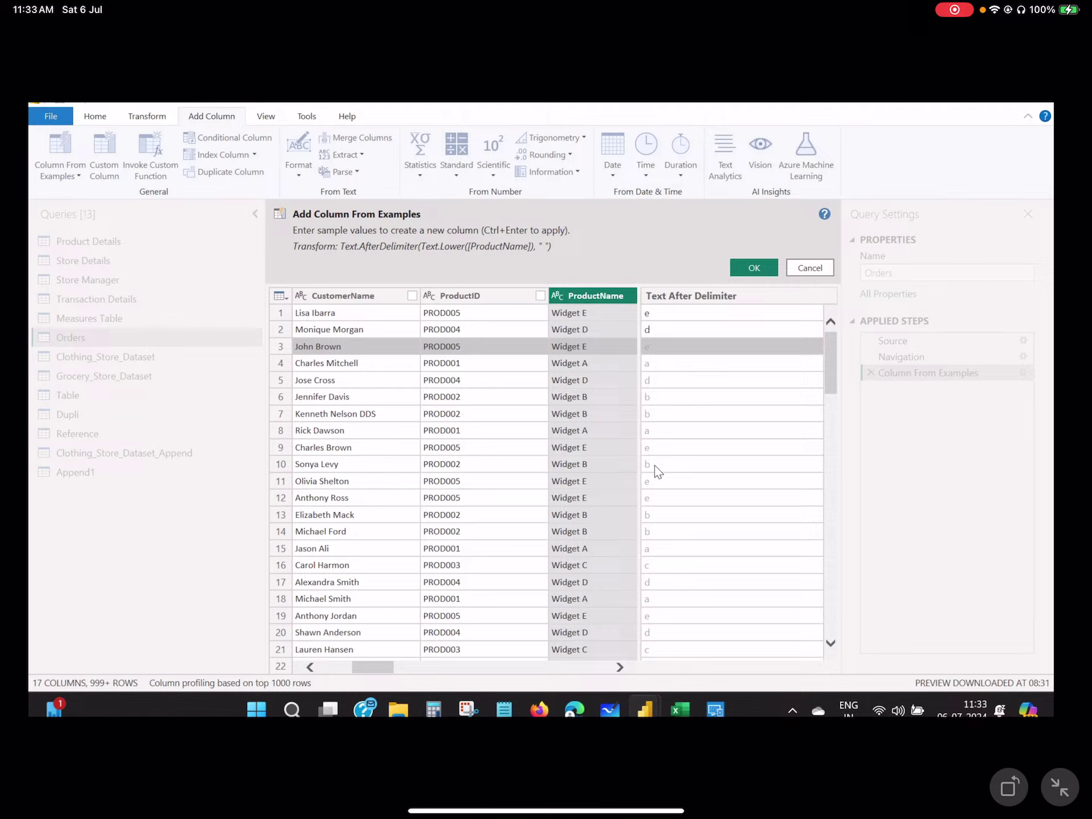
scroll(666, 471, "down", 3)
scroll(676, 473, "up", 3)
- Switch to the handwritten notes and write "widget E" with "widget D" beneath it in the blank space below the append diagram
left_click_drag(546, 811, 979, 811)
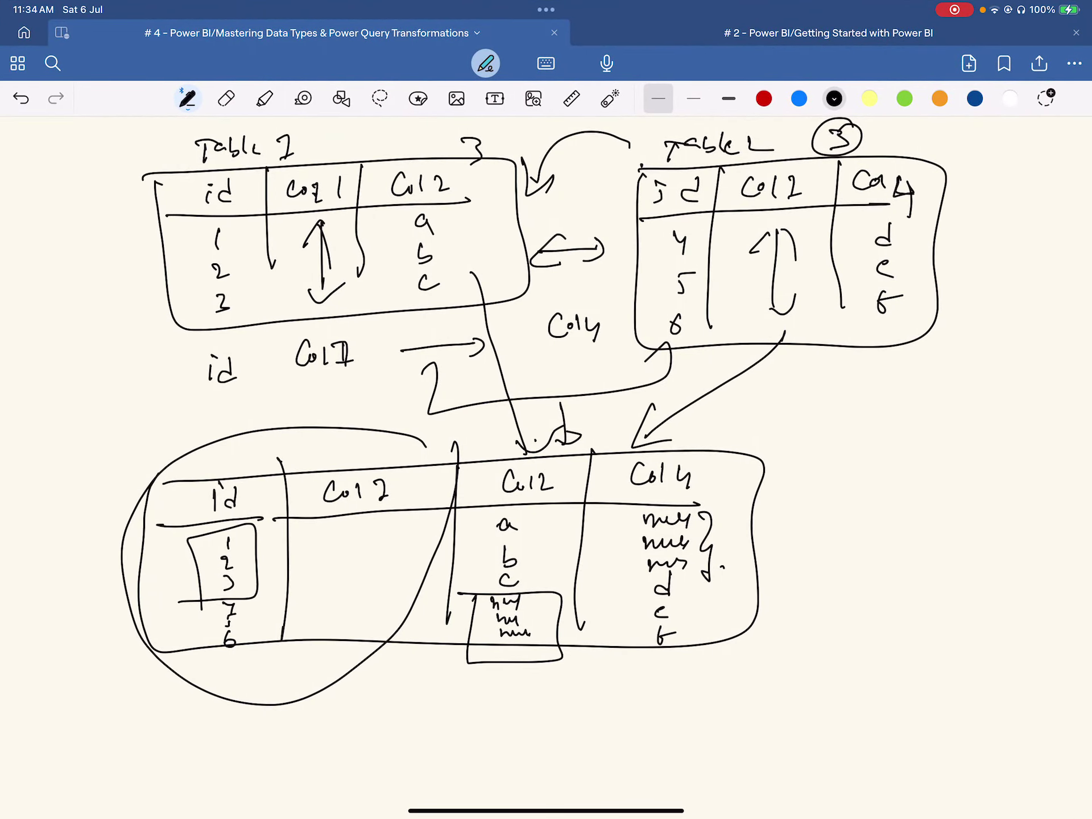
scroll(546, 455, "down", 10)
scroll(546, 455, "up", 3)
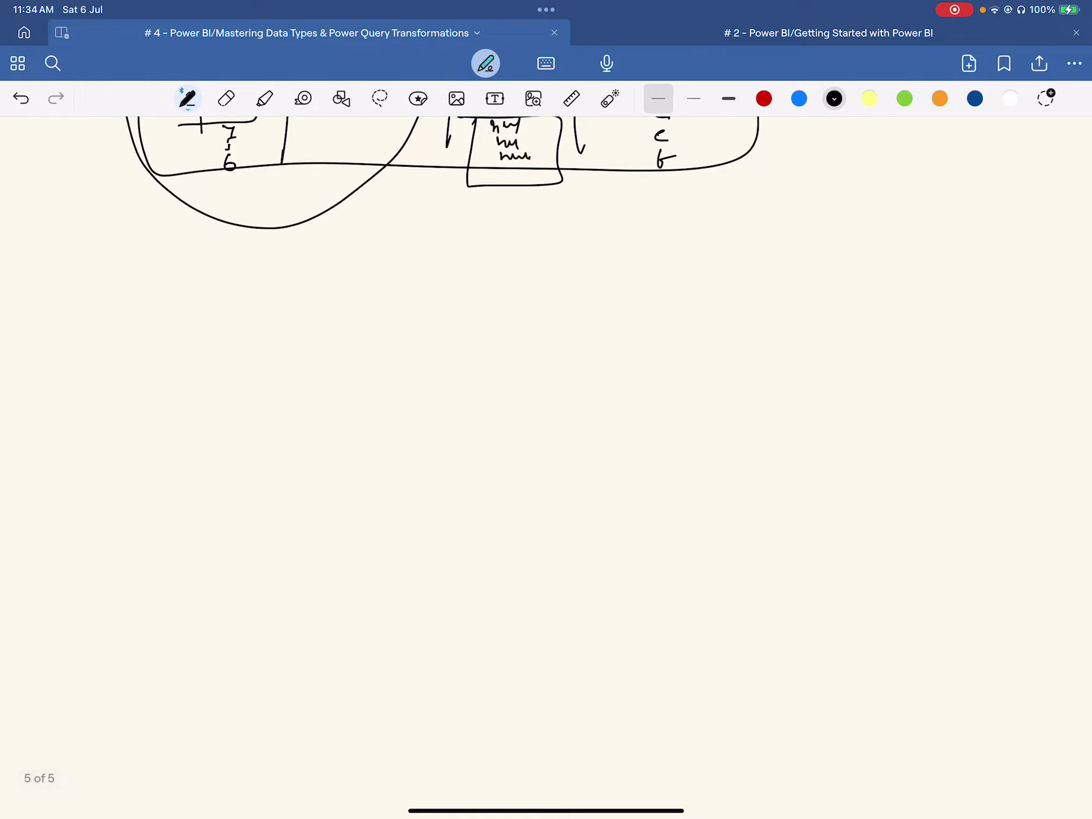
mouse_move(362, 309)
left_mouse_down()
mouse_move(378, 329)
mouse_move(387, 309)
left_mouse_up()
left_click(395, 305)
left_click_drag(396, 317, 420, 326)
mouse_move(417, 317)
left_mouse_down()
mouse_move(406, 324)
mouse_move(433, 313)
mouse_move(428, 332)
left_mouse_up()
left_click_drag(444, 312, 460, 317)
left_click_drag(466, 292, 468, 316)
mouse_move(465, 307)
left_mouse_down()
mouse_move(535, 313)
mouse_move(538, 287)
left_mouse_up()
left_click_drag(519, 302, 538, 298)
mouse_move(369, 367)
left_mouse_down()
mouse_move(382, 380)
mouse_move(394, 371)
left_mouse_up()
left_click(402, 362)
mouse_move(402, 373)
left_mouse_down()
mouse_move(401, 384)
mouse_move(426, 379)
left_mouse_up()
mouse_move(428, 375)
left_mouse_down()
mouse_move(443, 363)
mouse_move(439, 388)
left_mouse_up()
left_click_drag(450, 371, 472, 373)
left_click_drag(470, 363, 527, 373)
left_click_drag(522, 349, 528, 372)
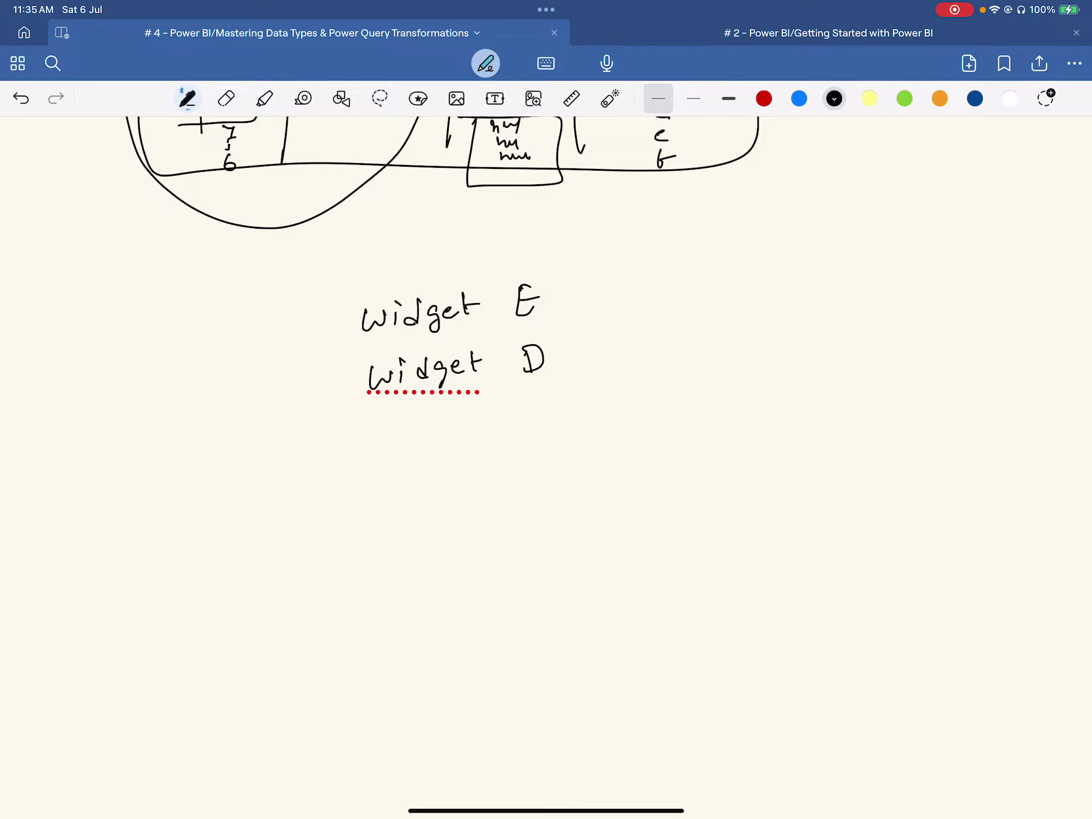
- Draw a vertical divider beside the two widget lines and write e across from "widget E"
left_click_drag(626, 249, 611, 450)
left_click_drag(667, 293, 681, 301)
left_click(687, 284)
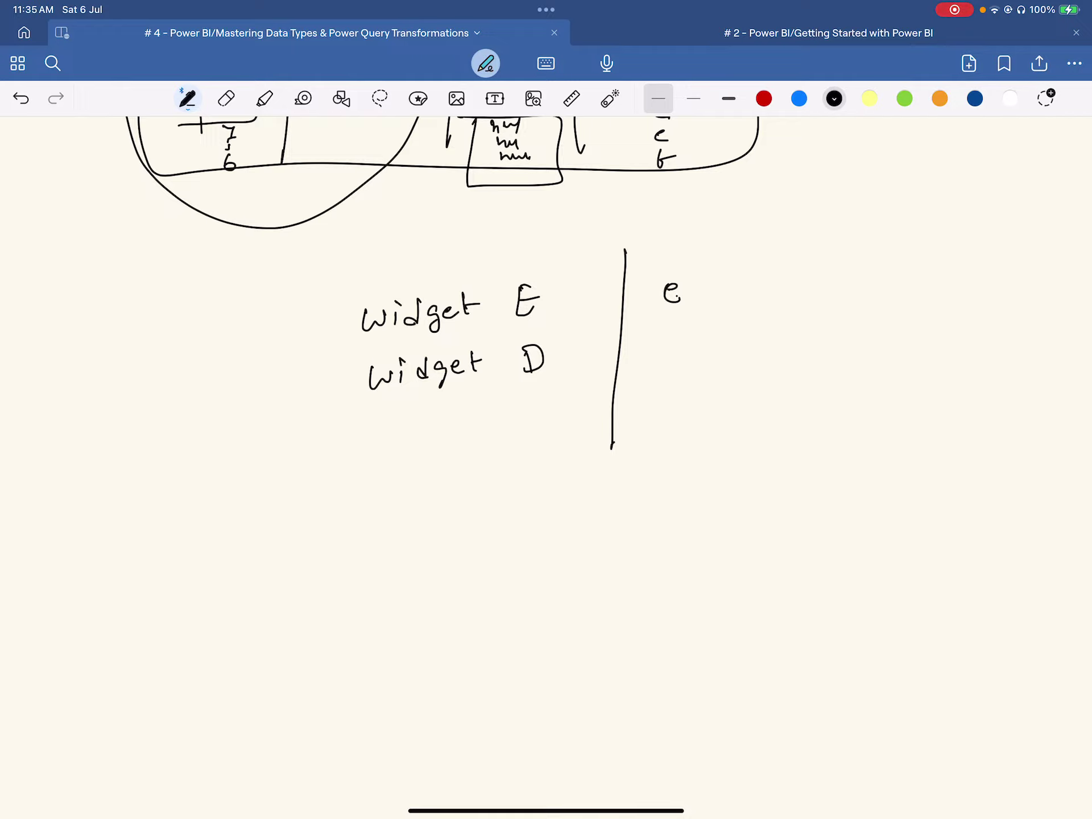
- Link the e inside "widget" to the E with a double-headed black arrow, and mark that letter in green in both lines
mouse_move(448, 290)
left_mouse_down()
mouse_move(518, 265)
mouse_move(517, 290)
mouse_move(448, 297)
mouse_move(455, 288)
left_mouse_up()
left_click(905, 98)
left_click_drag(449, 322, 464, 316)
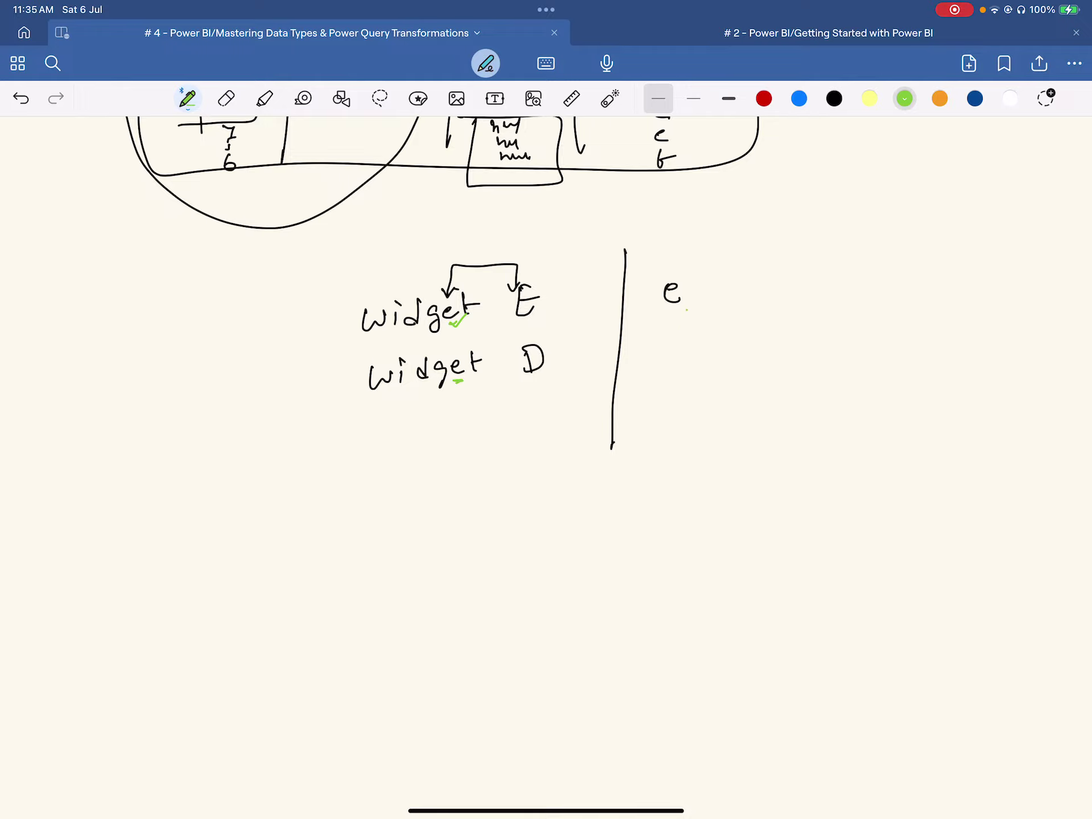
- Write d in black across from "widget D" and join the D to the d inside "widget" with an orange bracket
left_click(835, 99)
left_click_drag(670, 337, 666, 359)
left_click(940, 99)
mouse_move(531, 379)
left_mouse_down()
mouse_move(532, 403)
mouse_move(465, 405)
mouse_move(430, 380)
left_mouse_up()
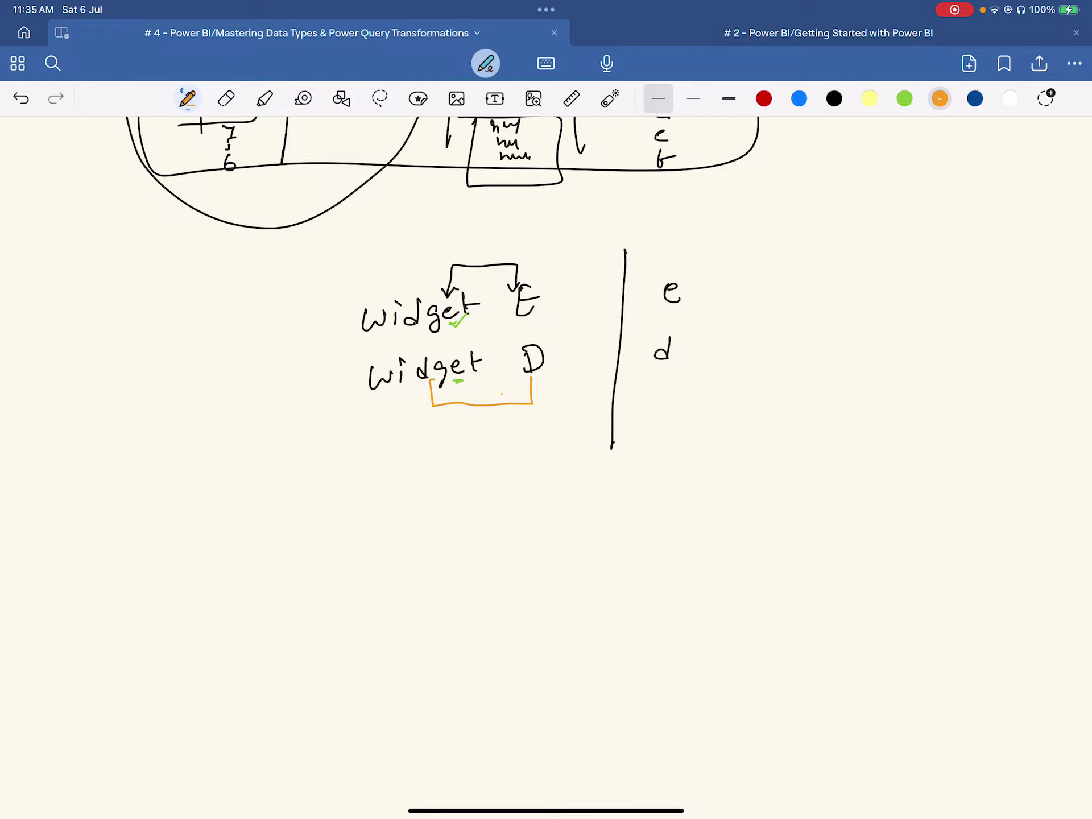
- In orange, brace the two widget lines, underline the e in the first "widget", and circle the letters E and D
mouse_move(569, 271)
left_mouse_down()
mouse_move(586, 344)
mouse_move(556, 407)
left_mouse_up()
left_click_drag(443, 332, 455, 332)
mouse_move(543, 269)
left_mouse_down()
mouse_move(534, 262)
mouse_move(560, 318)
mouse_move(538, 267)
left_mouse_up()
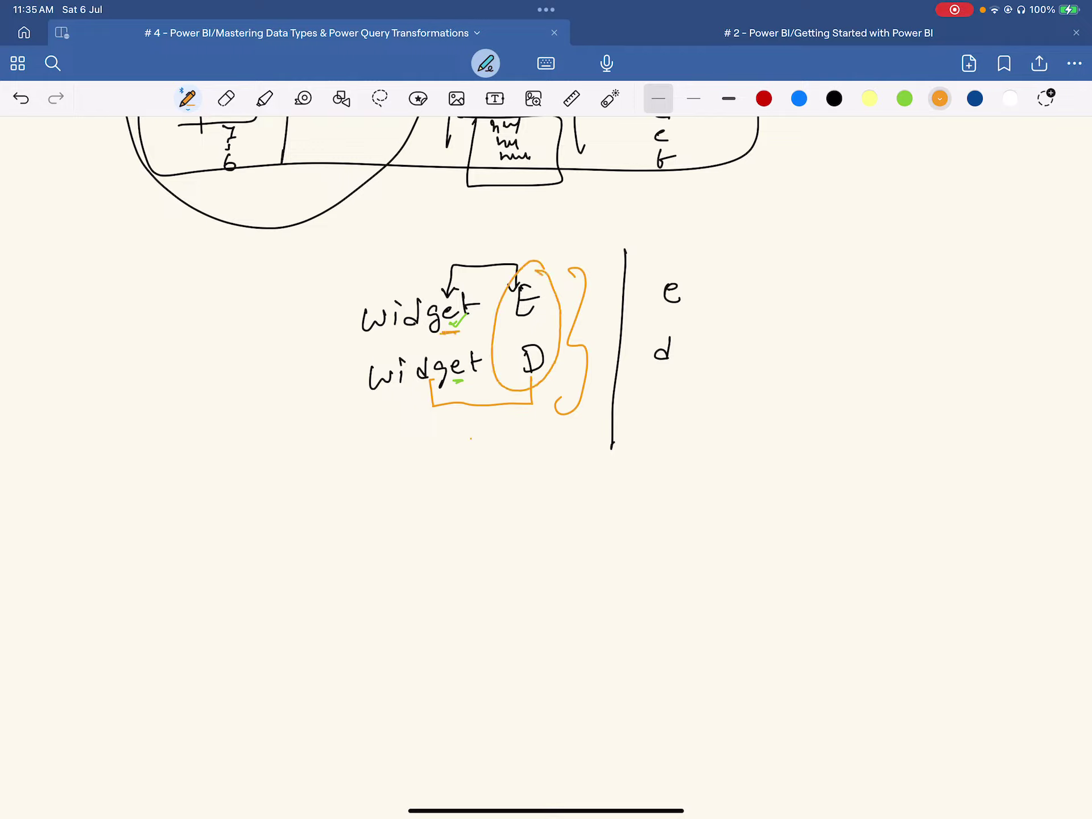
- In orange, circle the E alone and draw an arrow from the d across the divider to the D in "widget D"
left_click(531, 267)
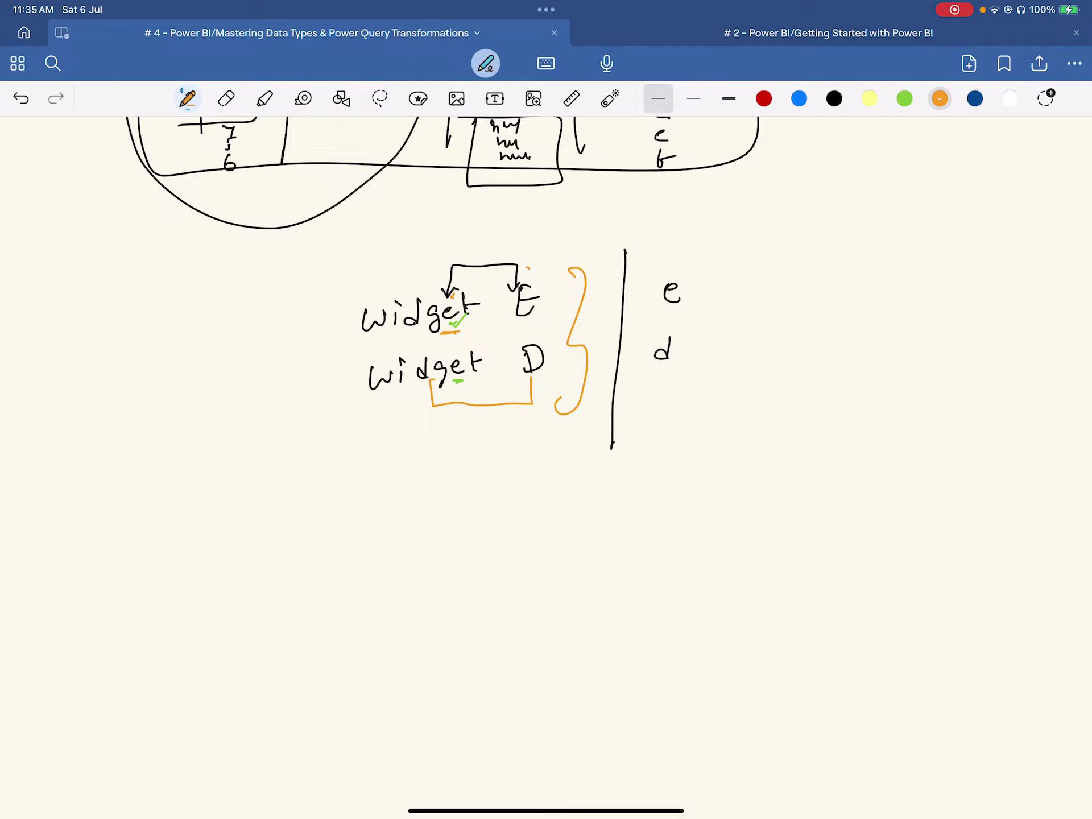
left_click(453, 296)
mouse_move(535, 273)
left_mouse_down()
mouse_move(500, 315)
mouse_move(540, 279)
left_mouse_up()
mouse_move(666, 365)
left_mouse_down()
mouse_move(660, 390)
mouse_move(541, 391)
mouse_move(563, 402)
left_mouse_up()
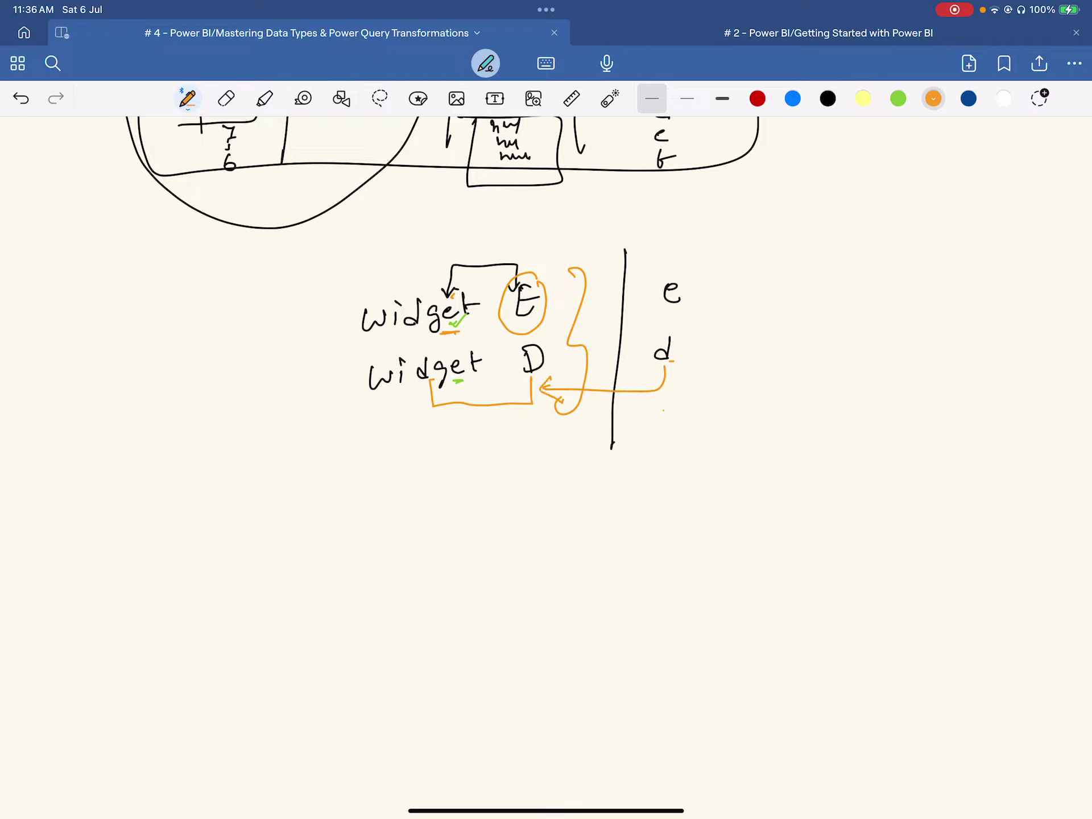
mouse_move(670, 393)
left_mouse_down()
mouse_move(675, 682)
mouse_move(701, 649)
left_mouse_up()
mouse_move(654, 415)
left_mouse_down()
mouse_move(669, 393)
mouse_move(689, 411)
left_mouse_up()
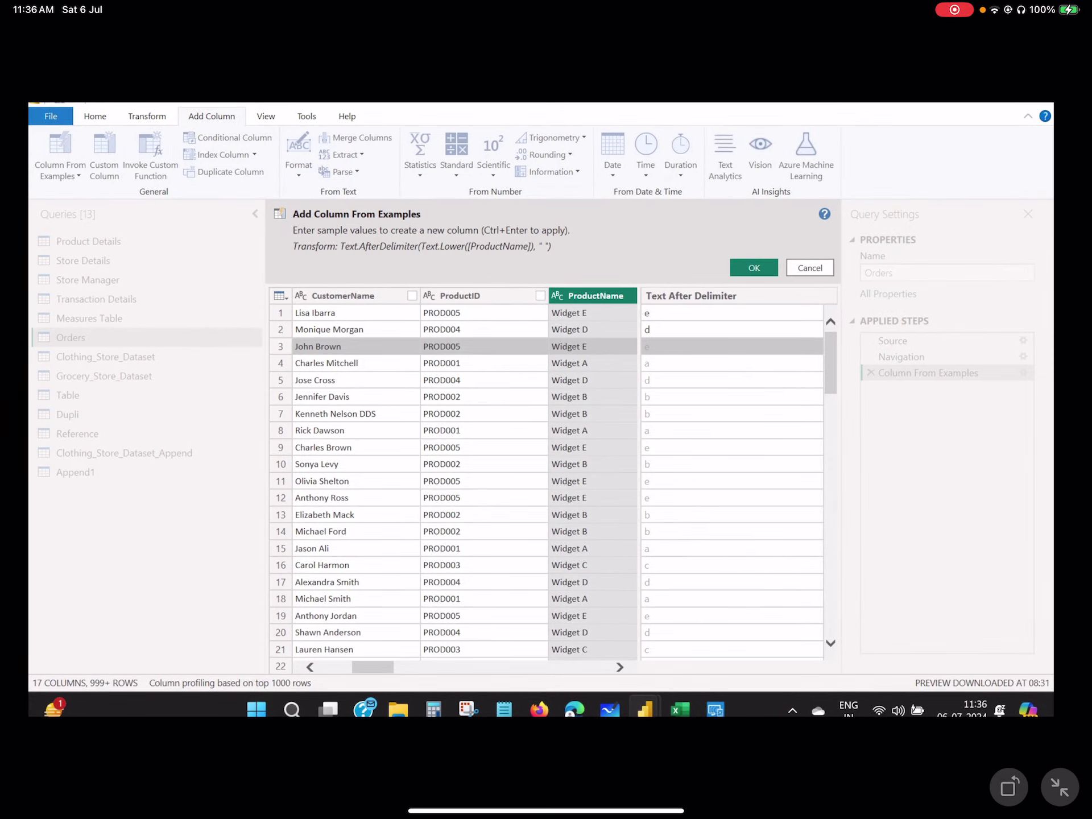
- Switch to Power Query Editor and add the column built from the lowercase letter examples to Orders
left_click(755, 268)
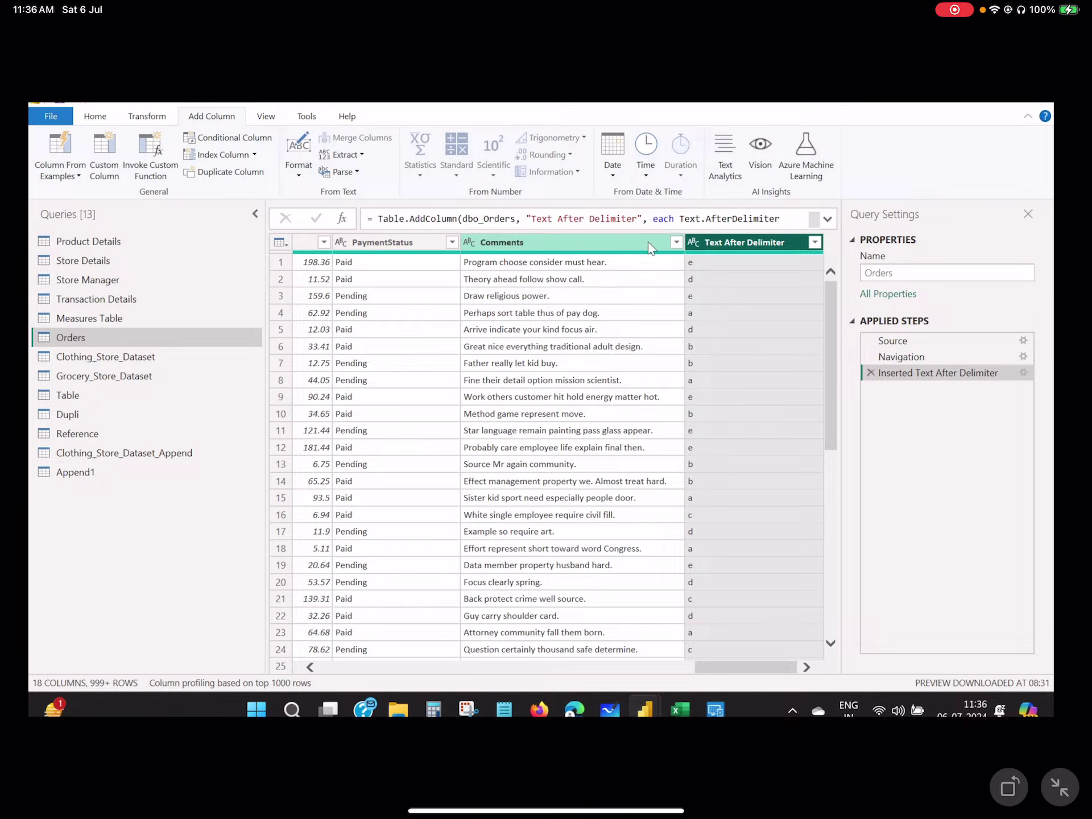
- Select the TotalAmount column in Orders and view the standard arithmetic operations available for it
left_click(321, 240)
left_click(450, 172)
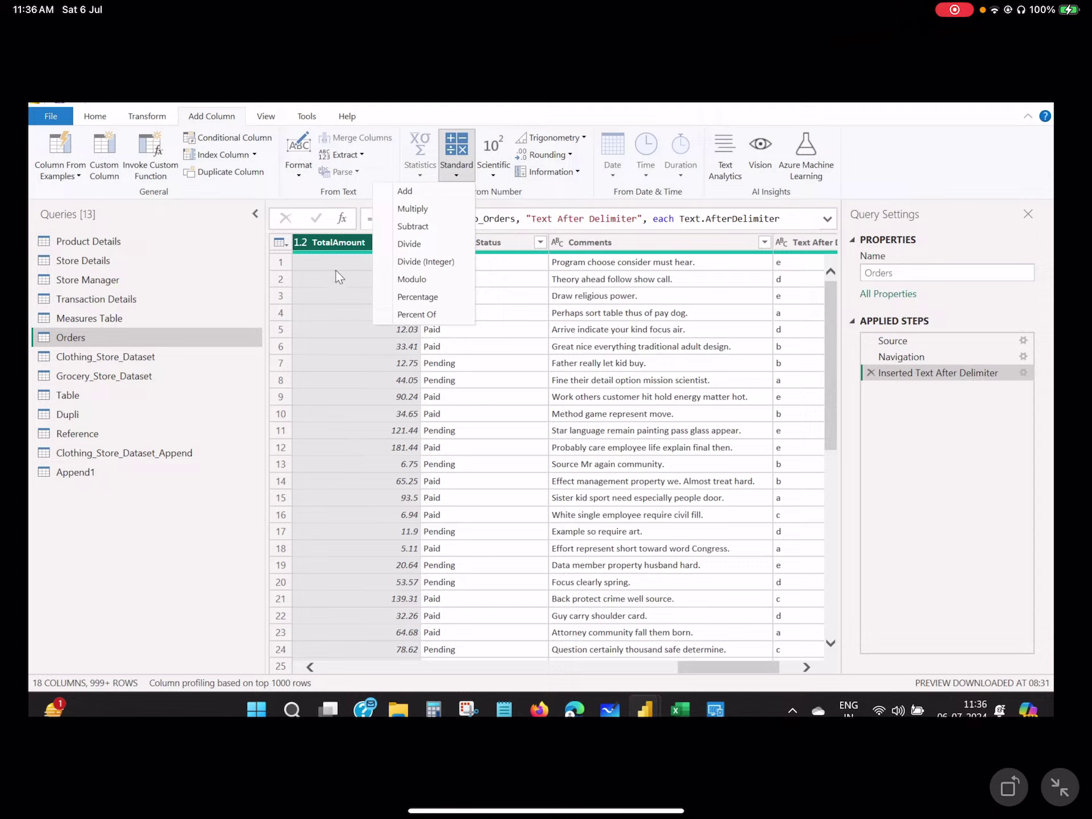
left_click(337, 246)
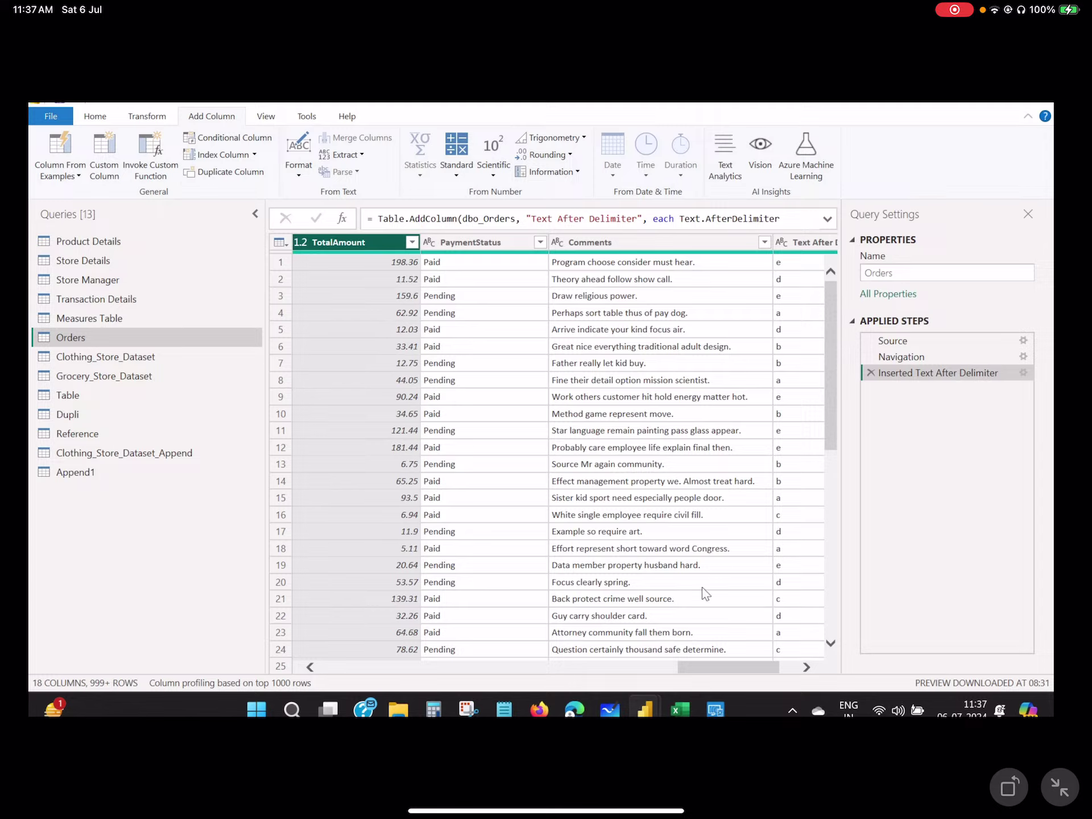
- Examine the Quantity, Price, Discount and TotalAmount columns in Orders as the basis for an amount calculation
left_click_drag(696, 667, 453, 665)
left_click(420, 259)
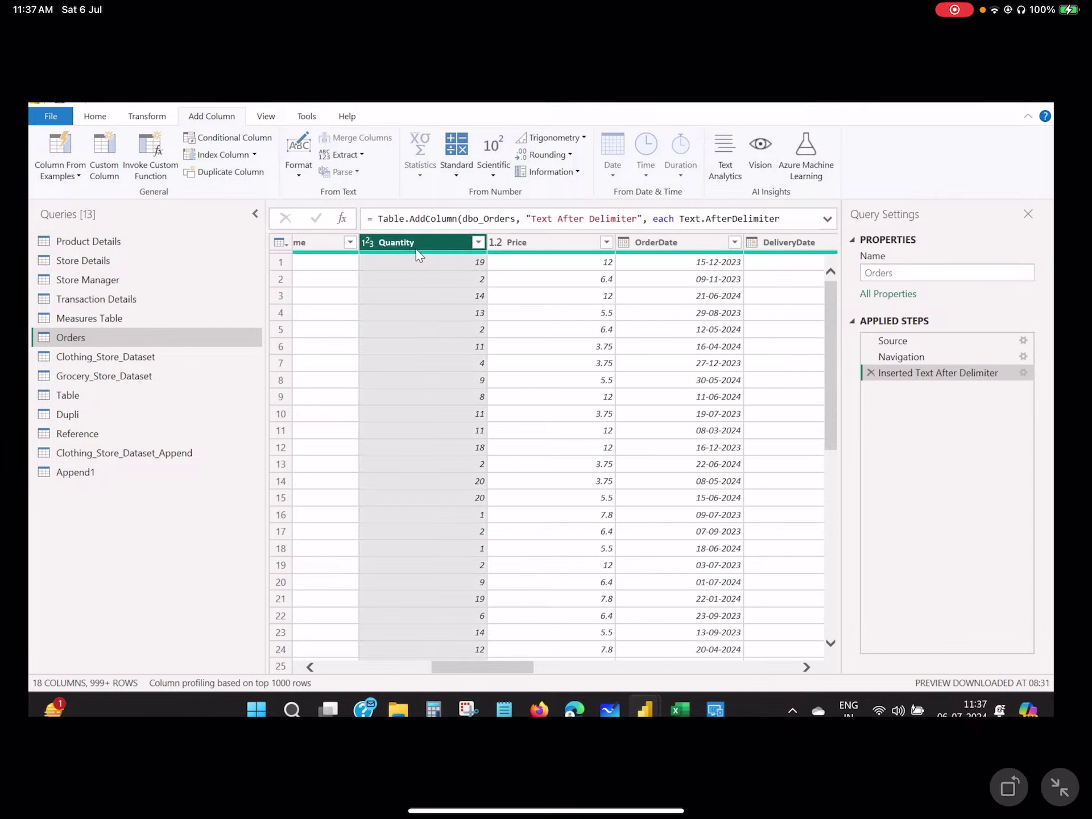
left_click(555, 261)
left_click_drag(517, 670, 677, 655)
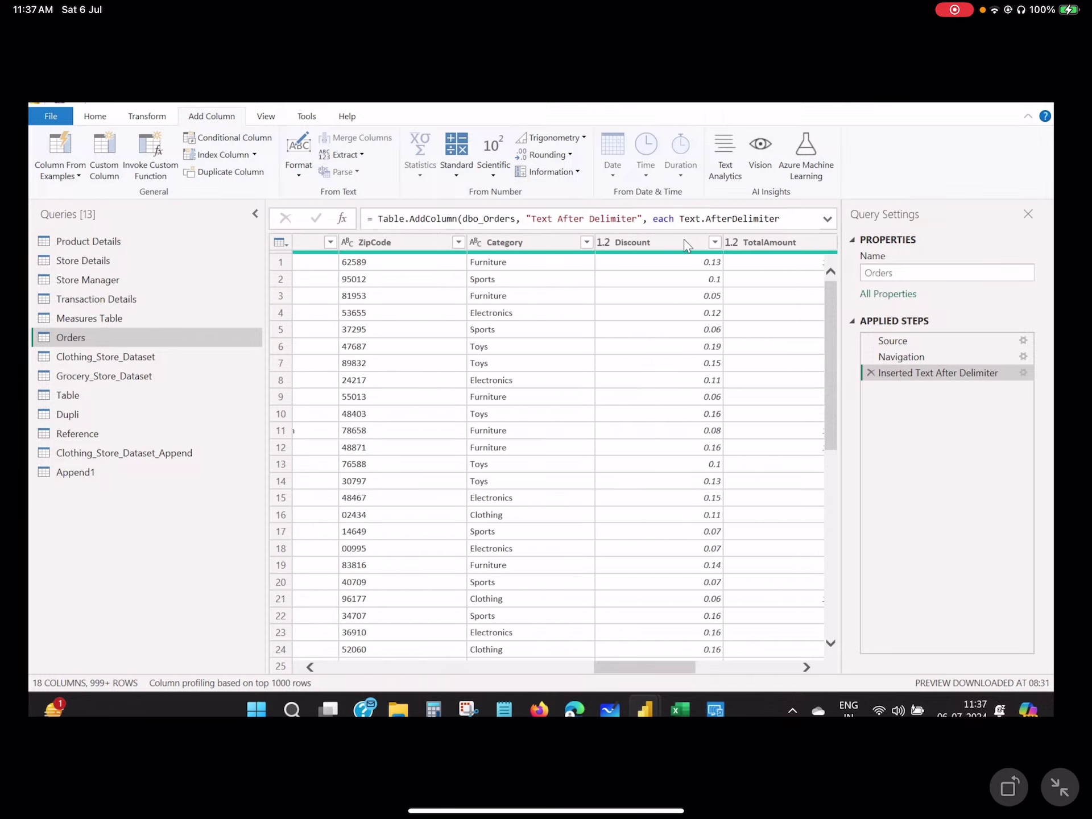
left_click(668, 241)
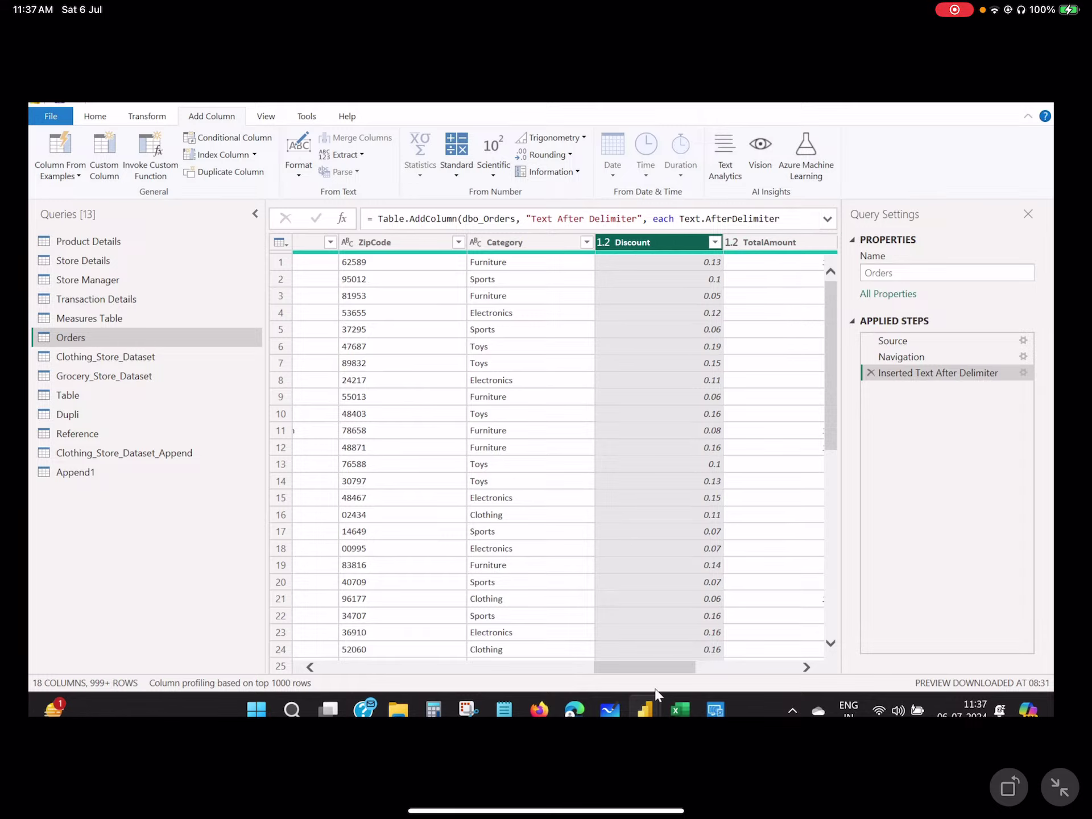
left_click_drag(664, 667, 701, 664)
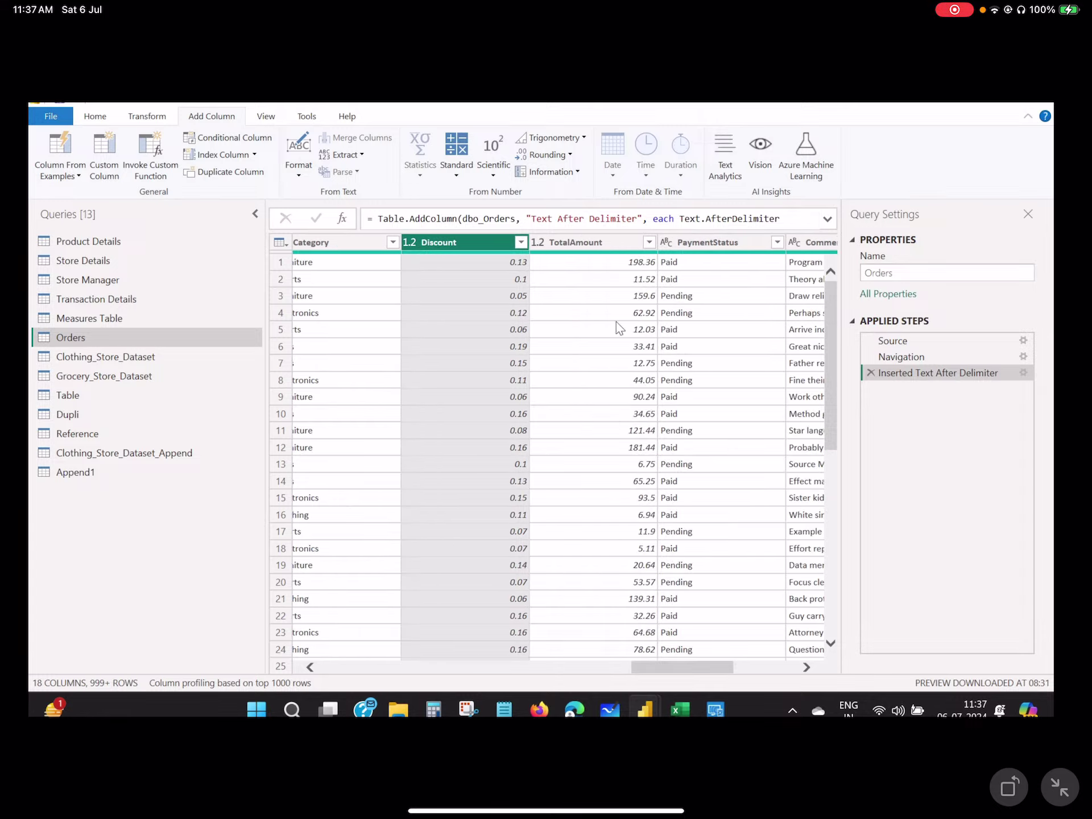
left_click(586, 244)
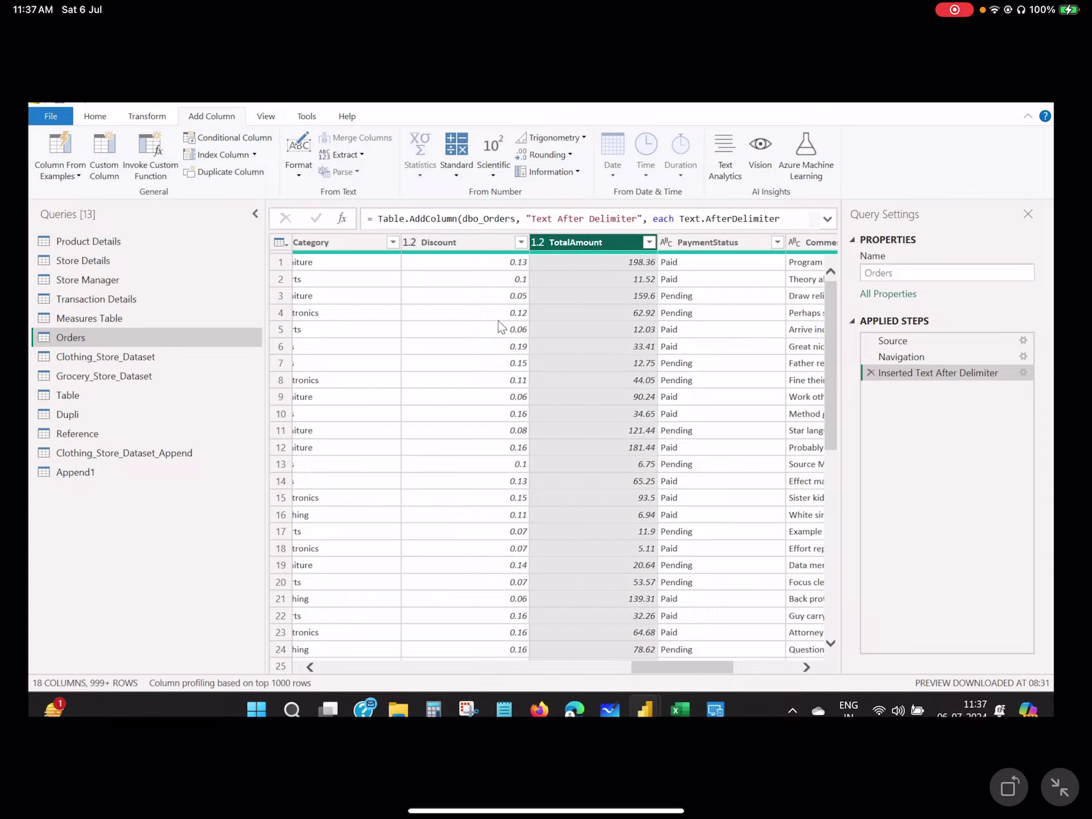
left_click_drag(674, 671, 614, 678)
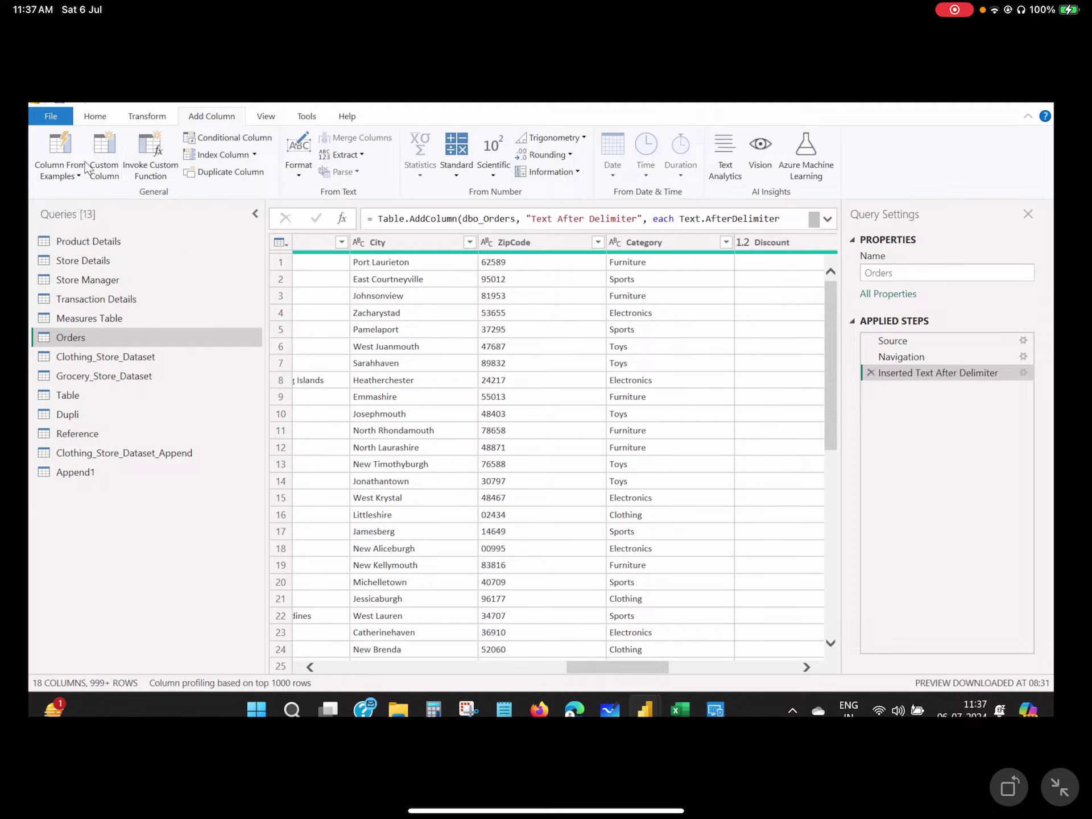
- Create a blank query, open its code in the Advanced Editor, and clear the empty quotes assigned to Source
left_click(100, 119)
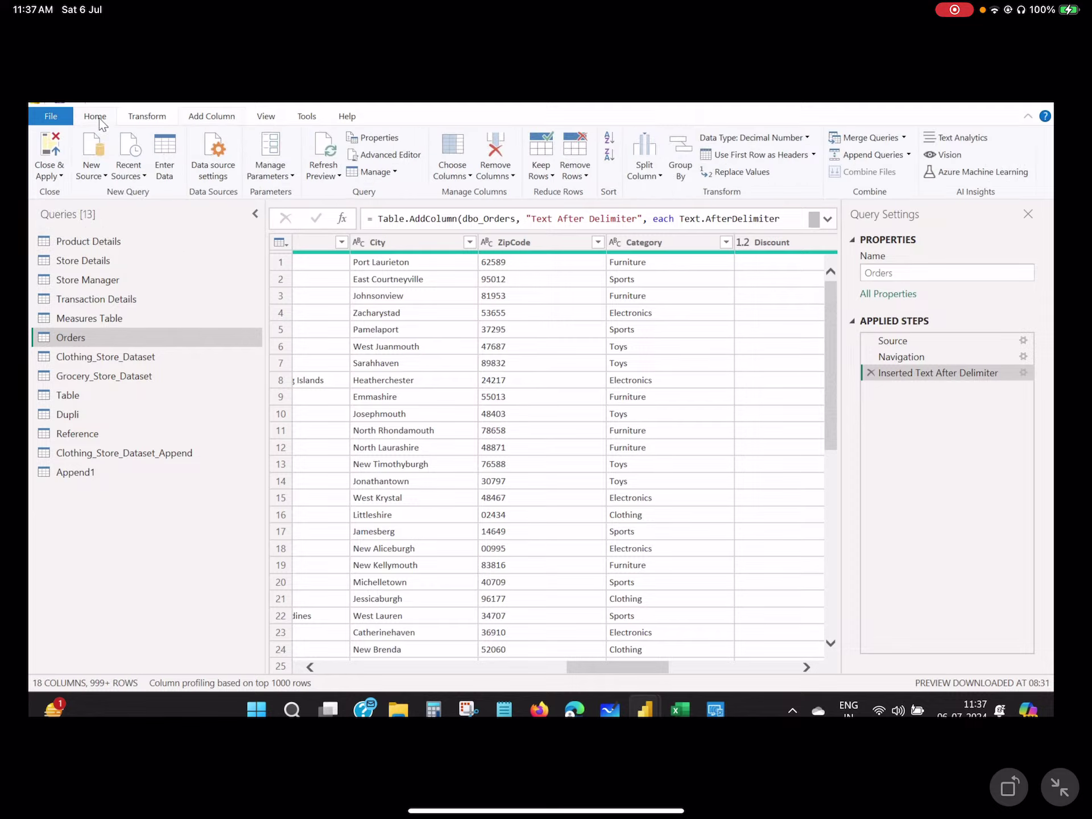
left_click(103, 177)
left_click(91, 430)
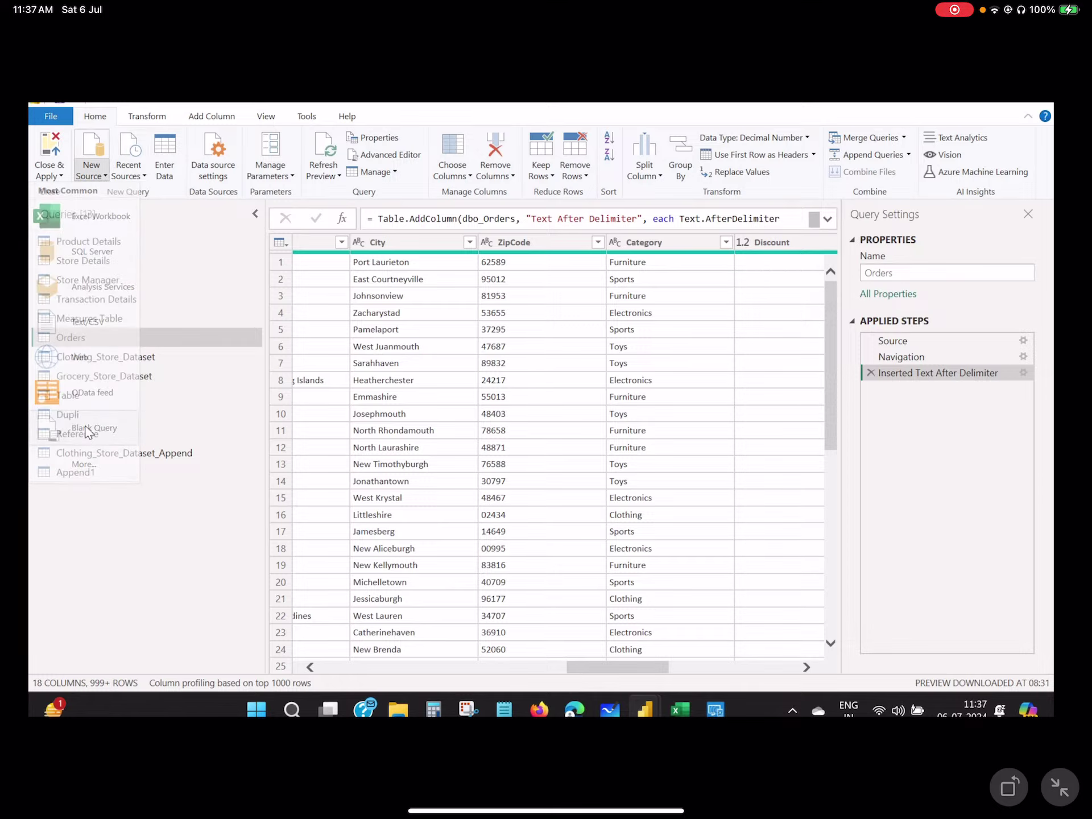
left_click(382, 156)
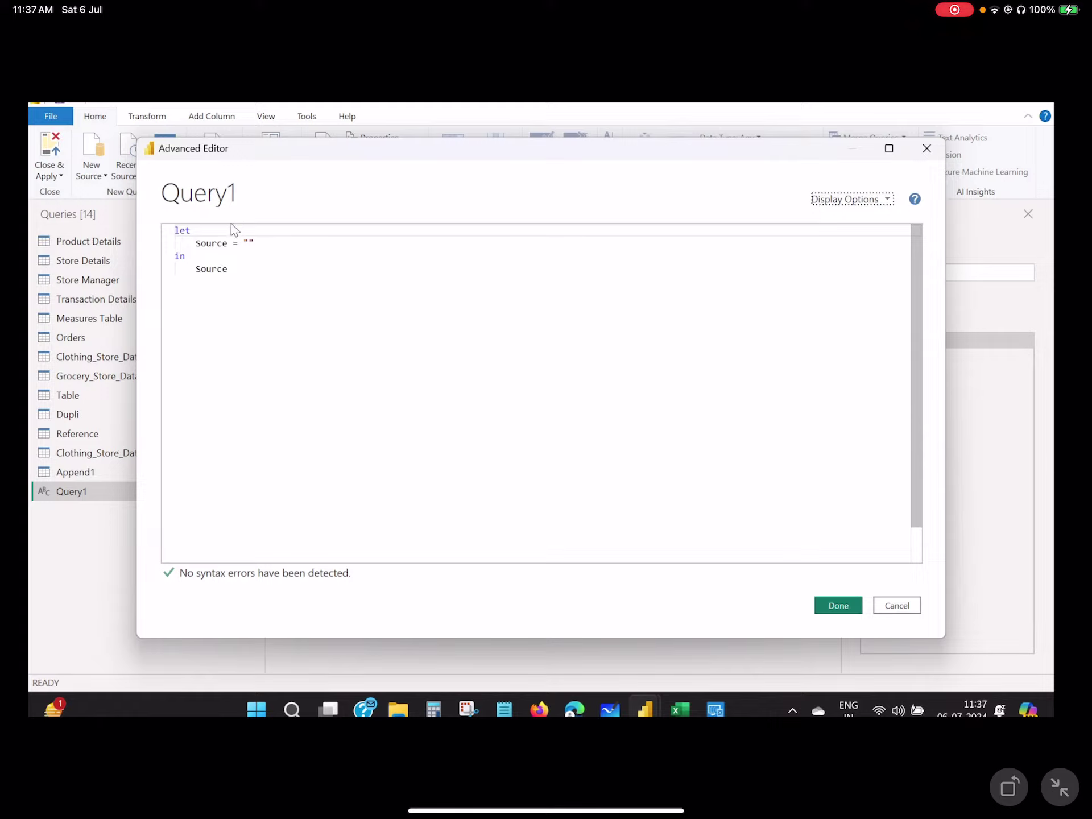
left_click_drag(255, 243, 243, 243)
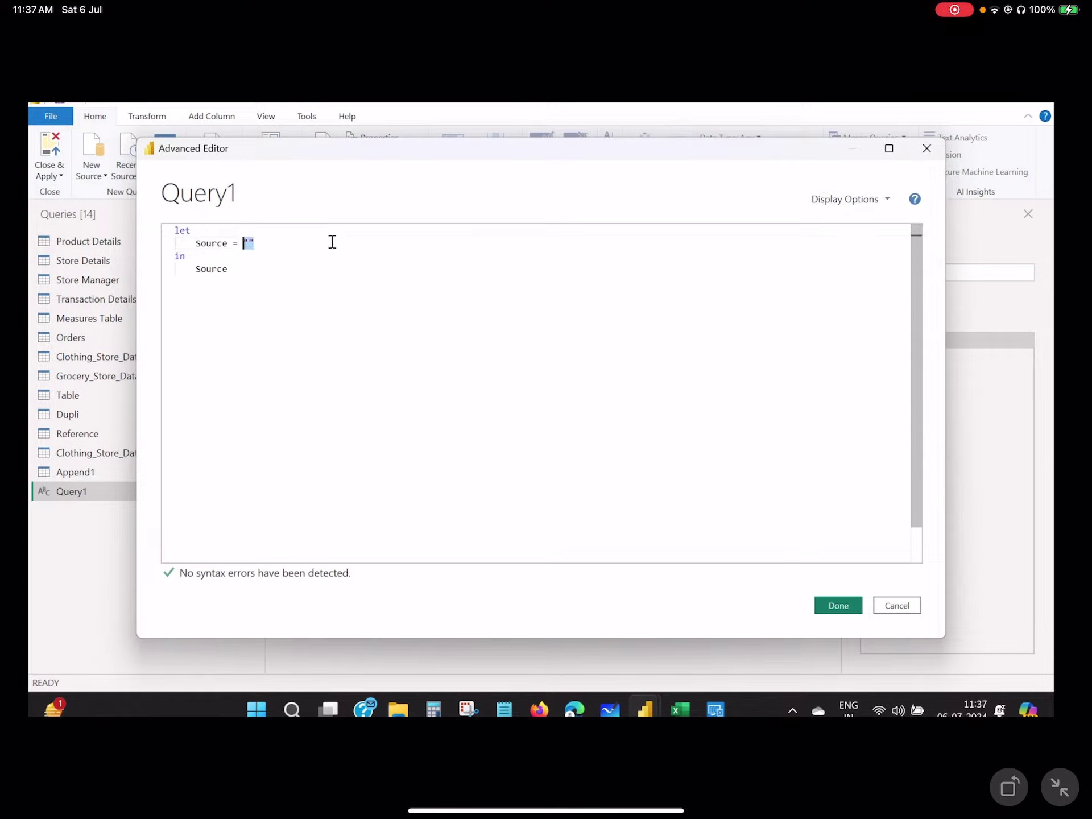
key("BackSpace")
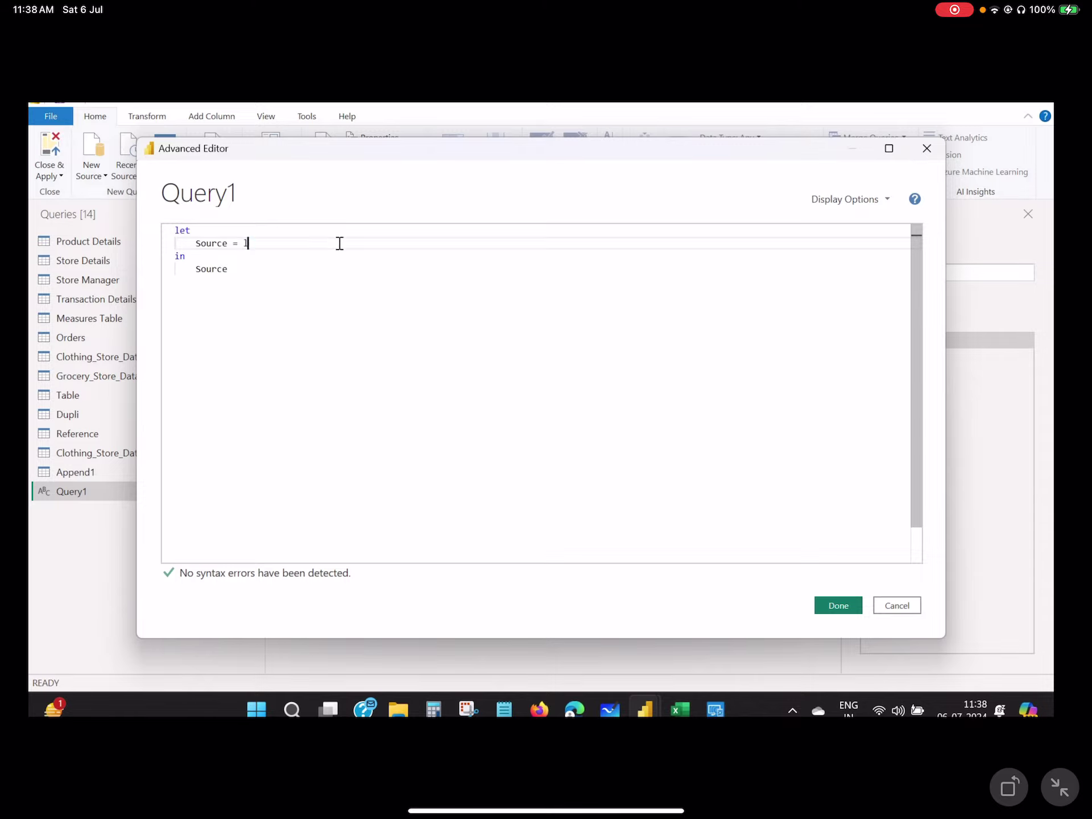
type("let")
key("Tab")
key("BackSpace")
key("BackSpace")
key("BackSpace")
key("BackSpace")
key("BackSpace")
key("BackSpace")
key("BackSpace")
key("BackSpace")
key("BackSpace")
key("BackSpace")
key("BackSpace")
key("BackSpace")
key("BackSpace")
- Set Source to start a nested let expression and add a new line beneath it
type("let")
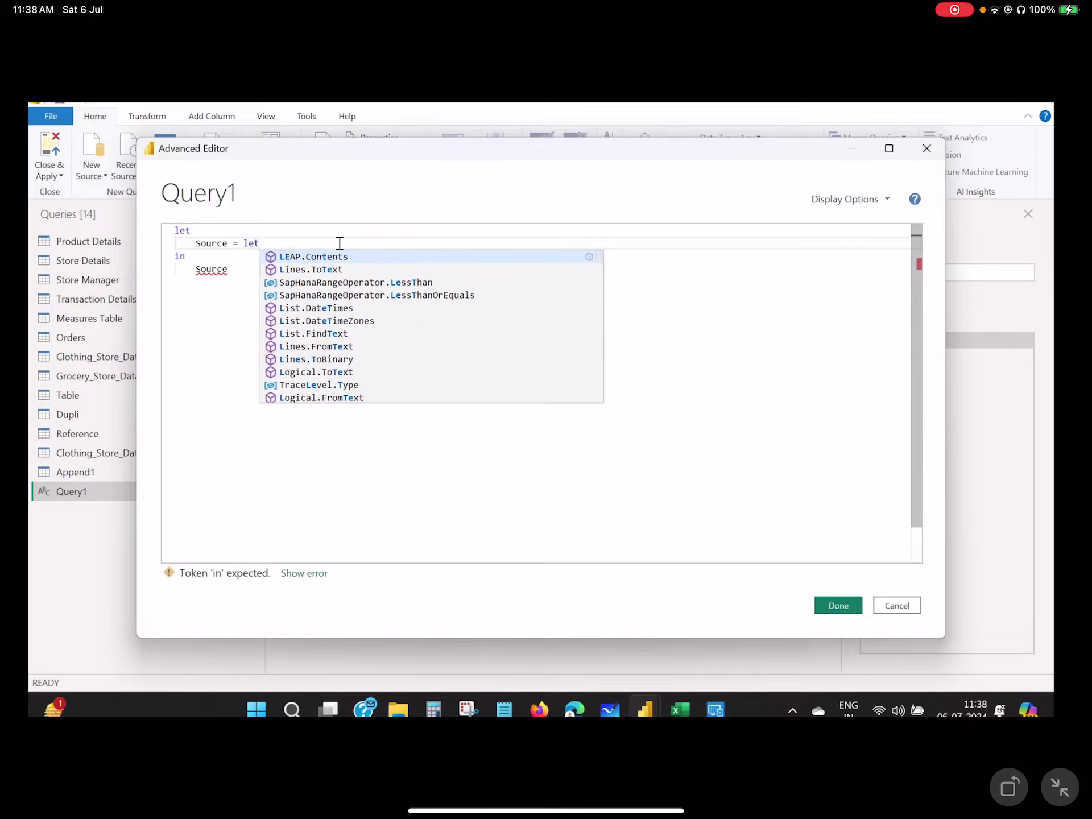
left_click(240, 256)
left_click(276, 240)
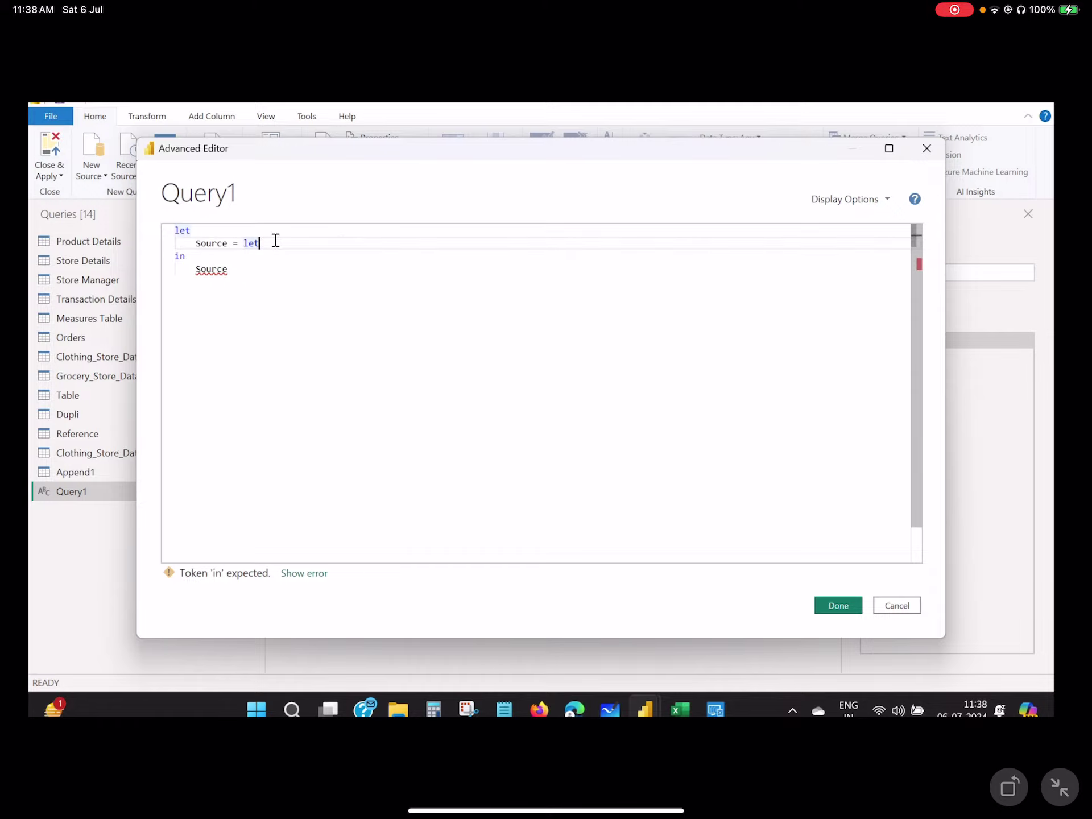
key("Return")
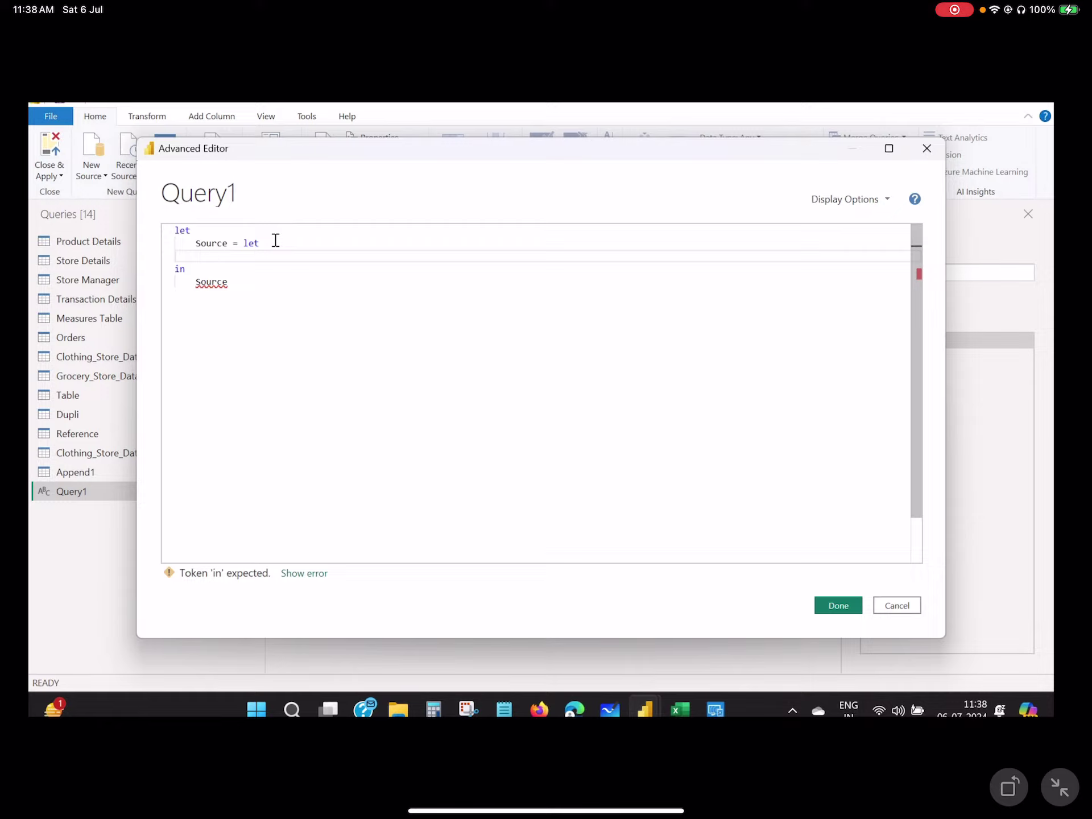
type("cuto")
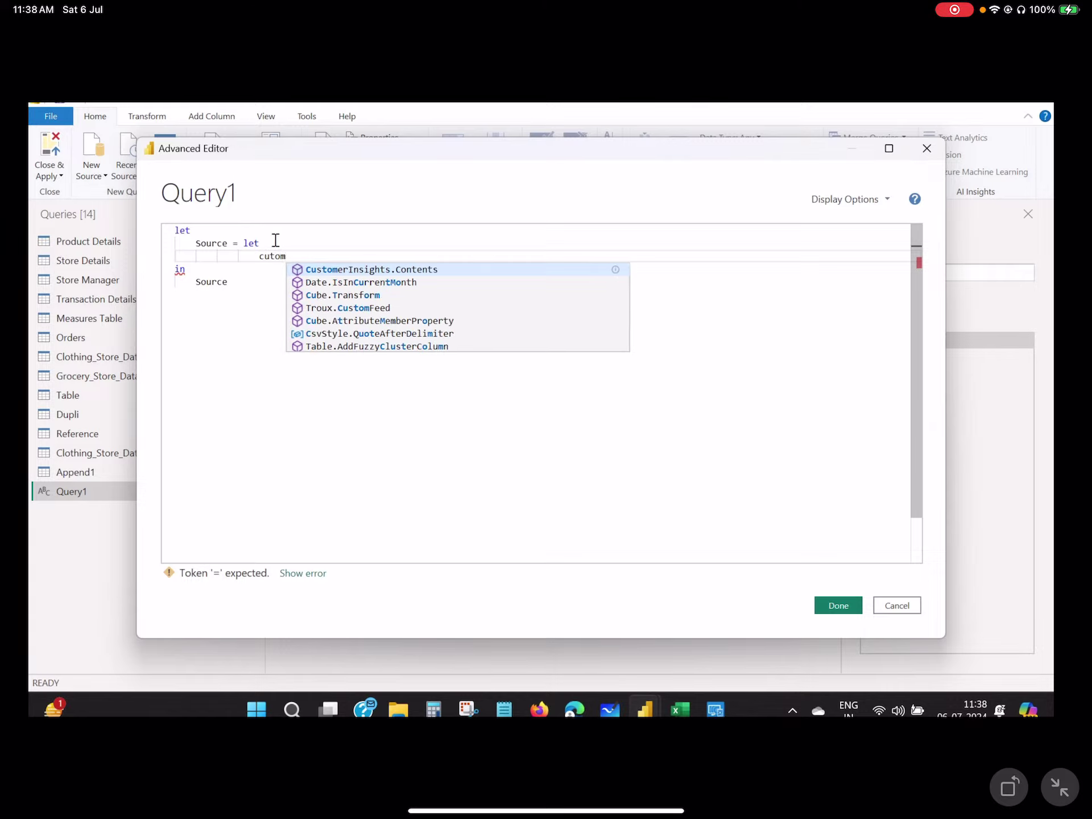
type("m")
key("BackSpace")
key("BackSpace")
key("BackSpace")
key("BackSpace")
key("BackSpace")
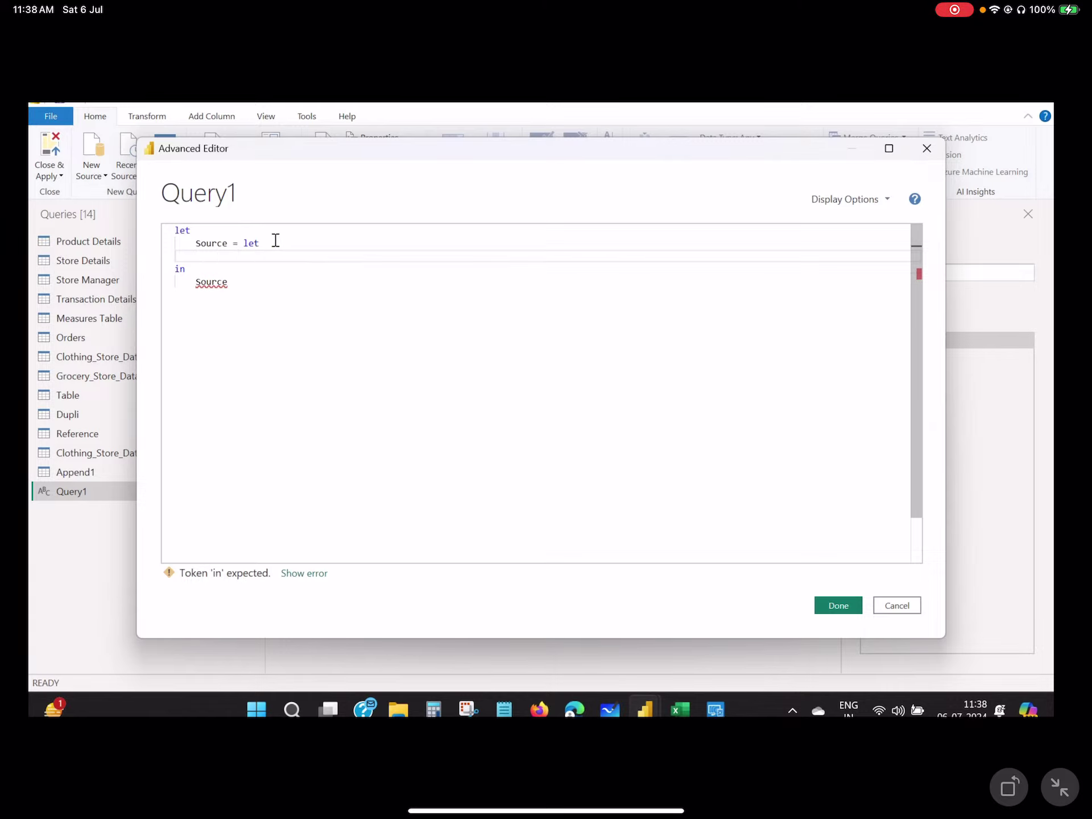
- Inside the nested let, define CalculateAmount as a function whose first parameter is price as number
type("Calcula")
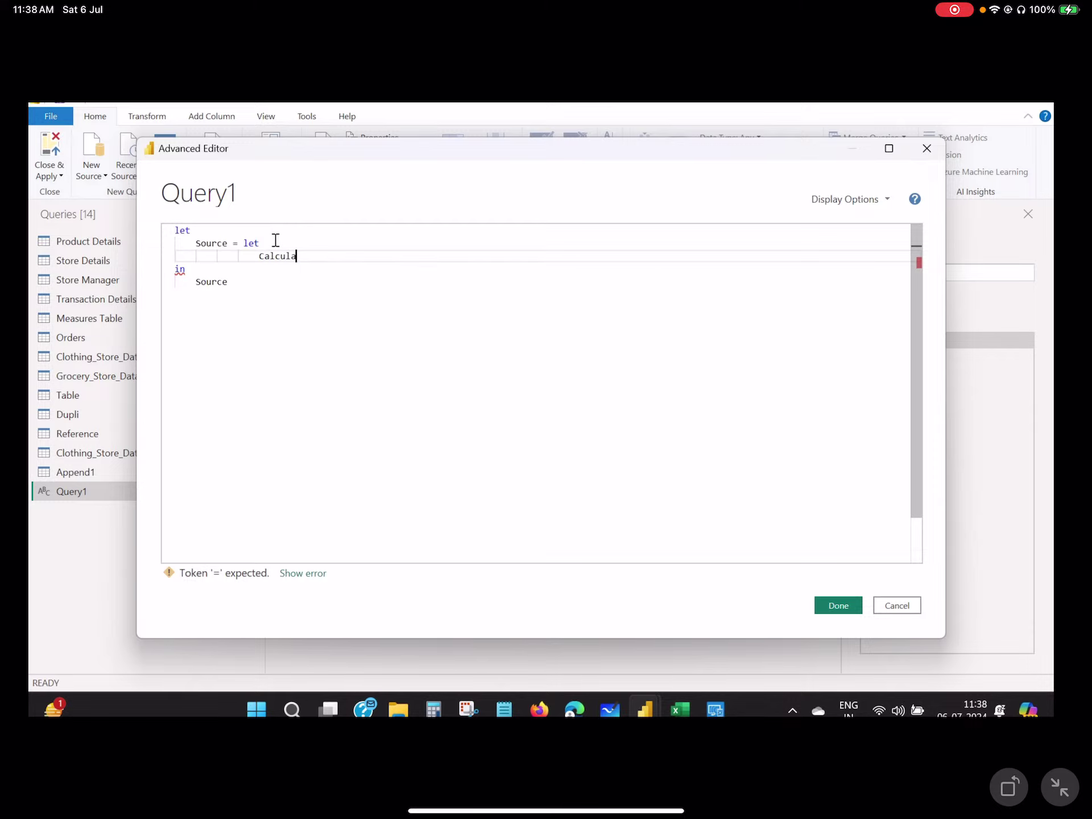
type("teAmount=")
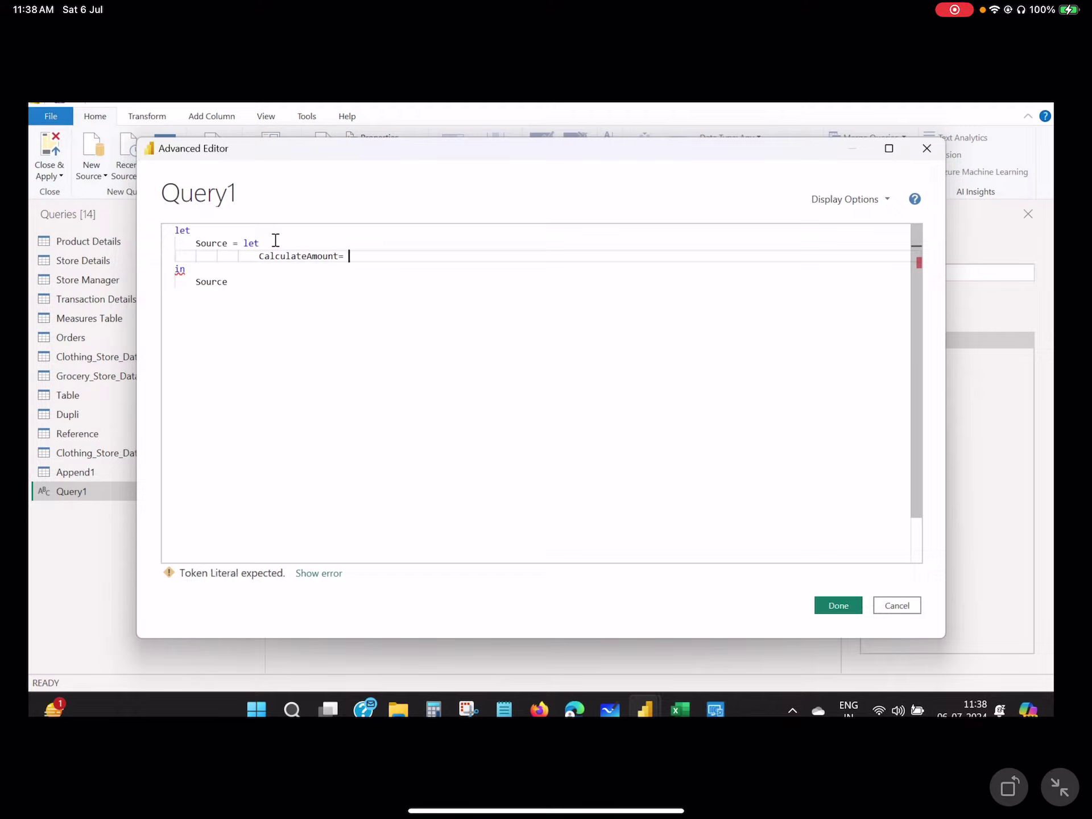
type(" ()")
type("iuce)")
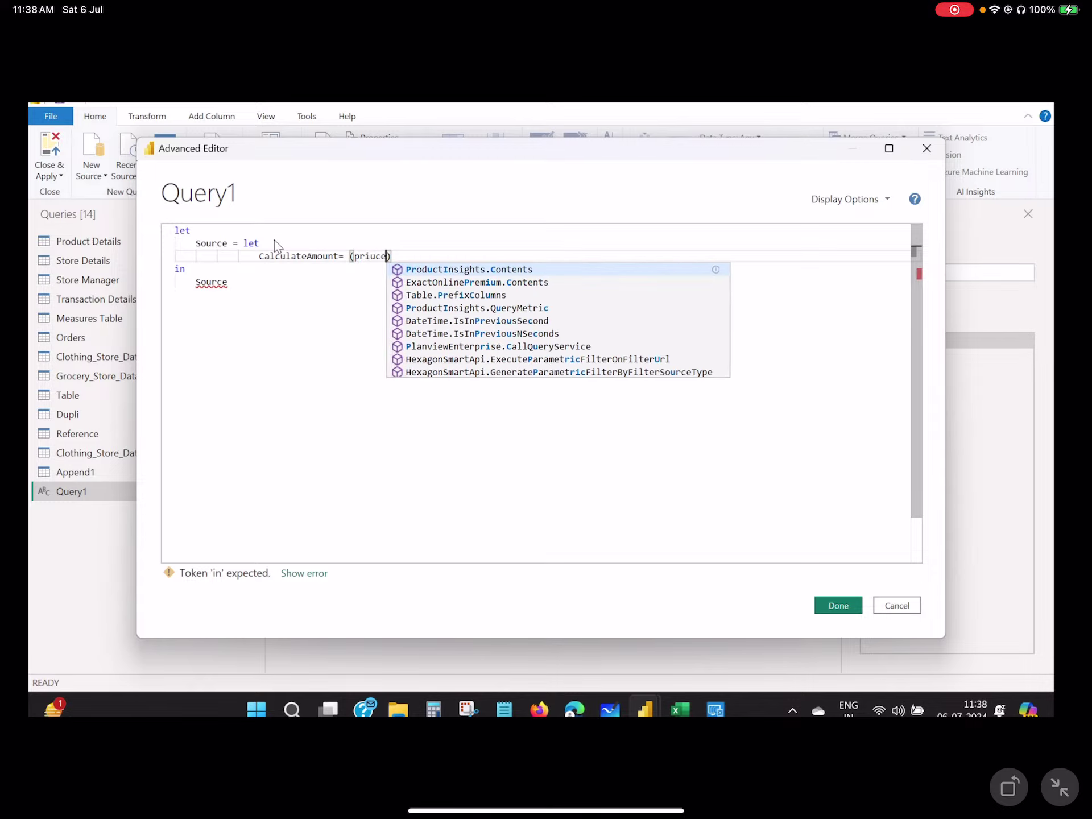
key("BackSpace")
key("BackSpace")
key("BackSpace")
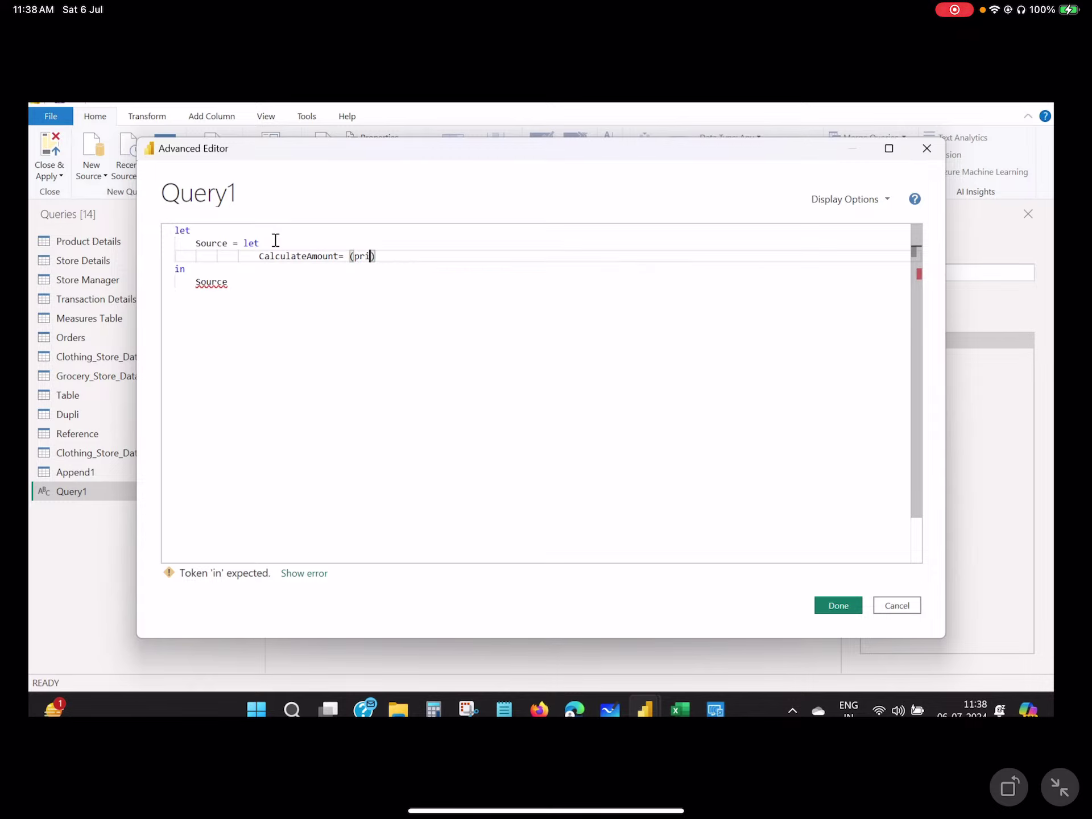
type("ice ")
type("as num")
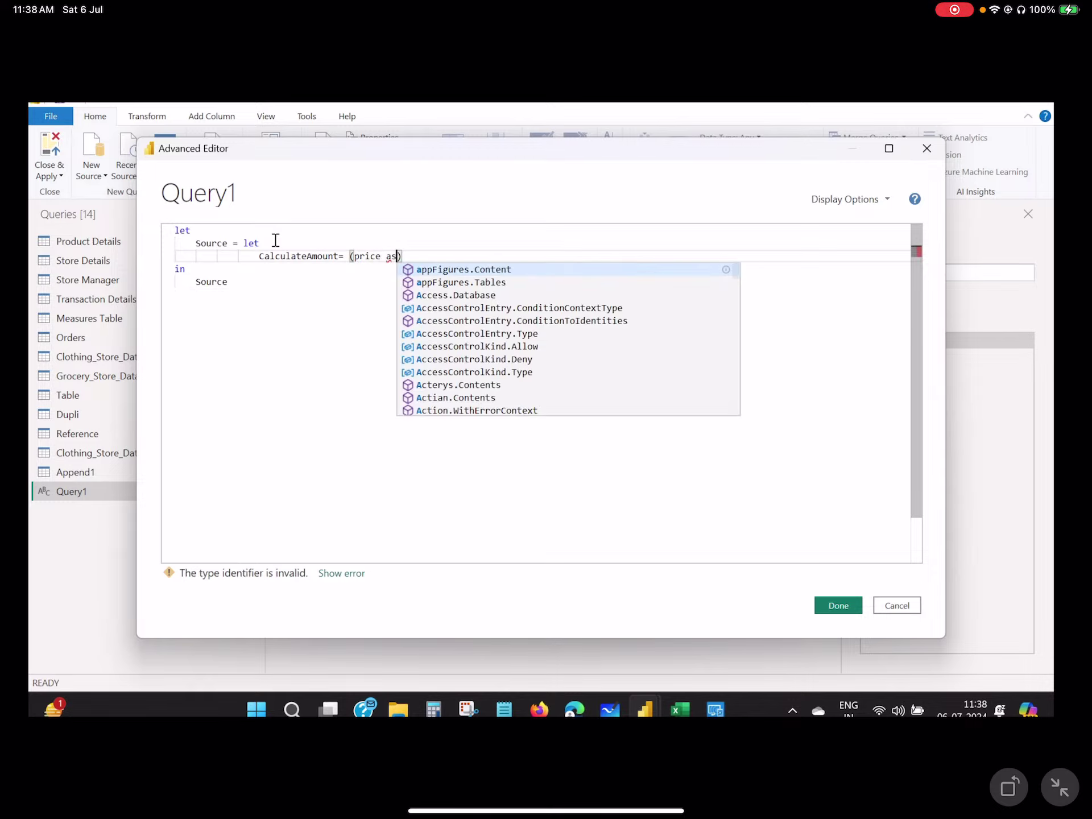
type("ber")
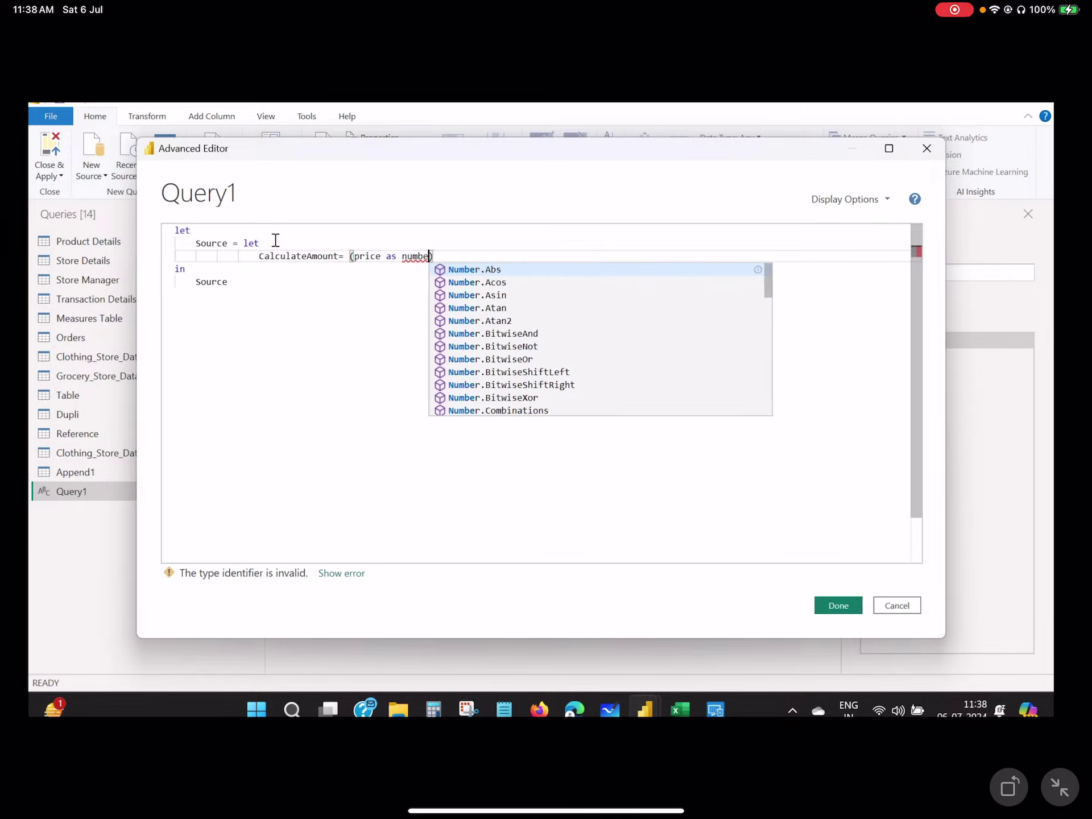
- Add quantity as number as the second parameter of CalculateAmount, followed by a comma
type(",")
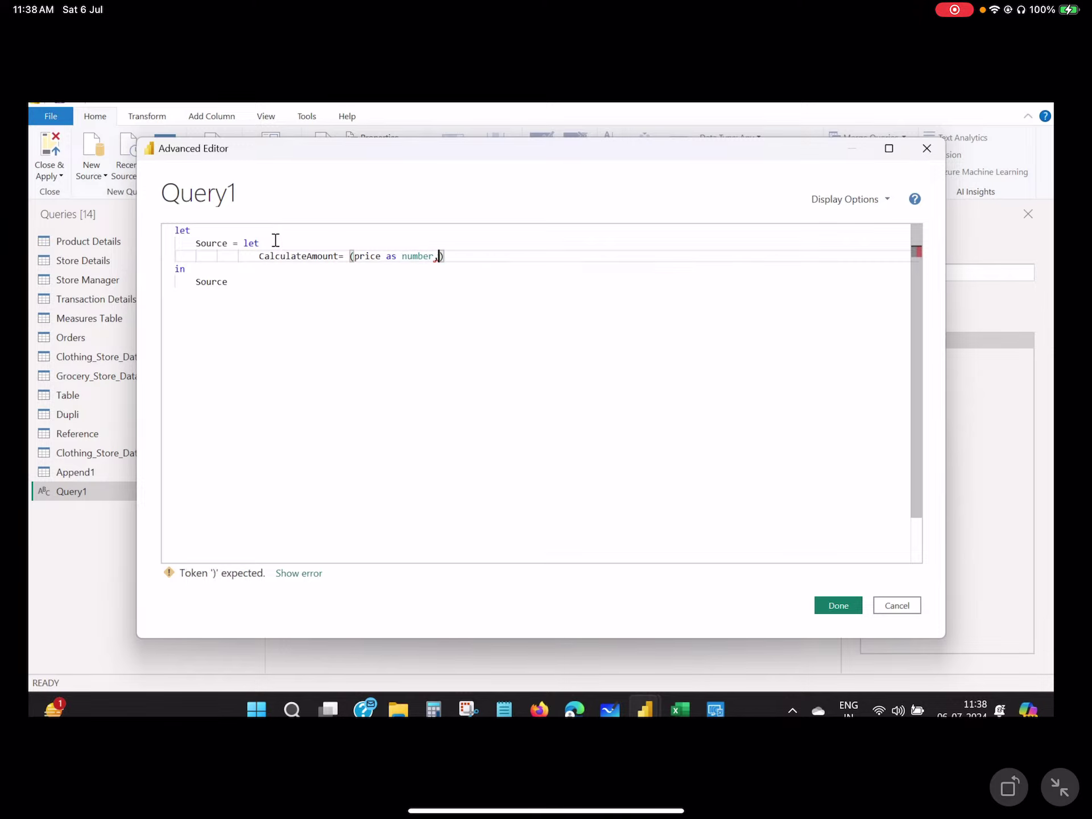
type(" quantit")
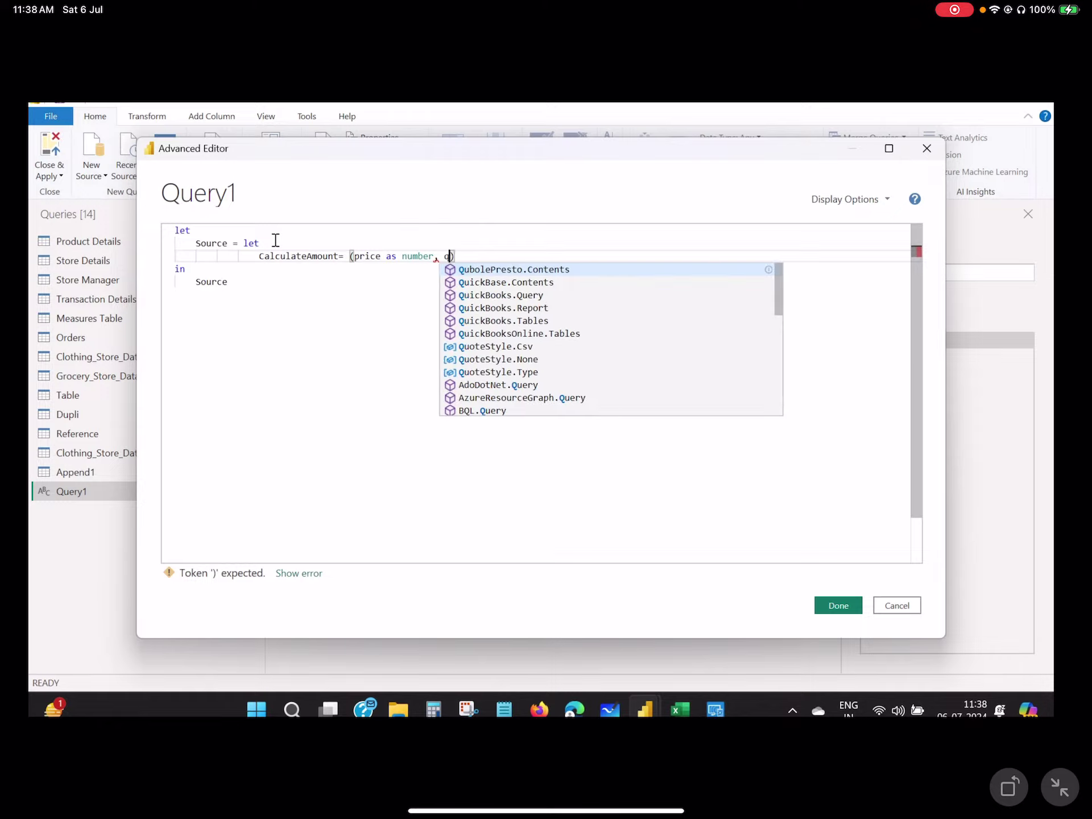
type("y ")
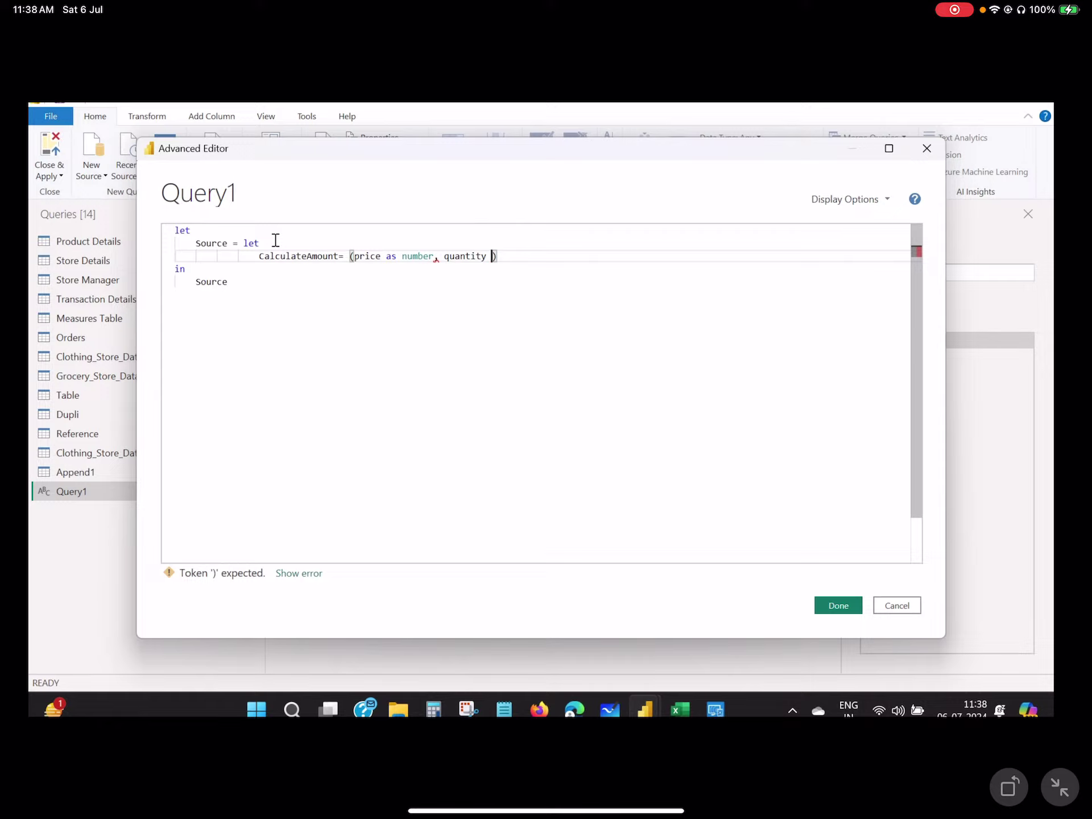
type("as")
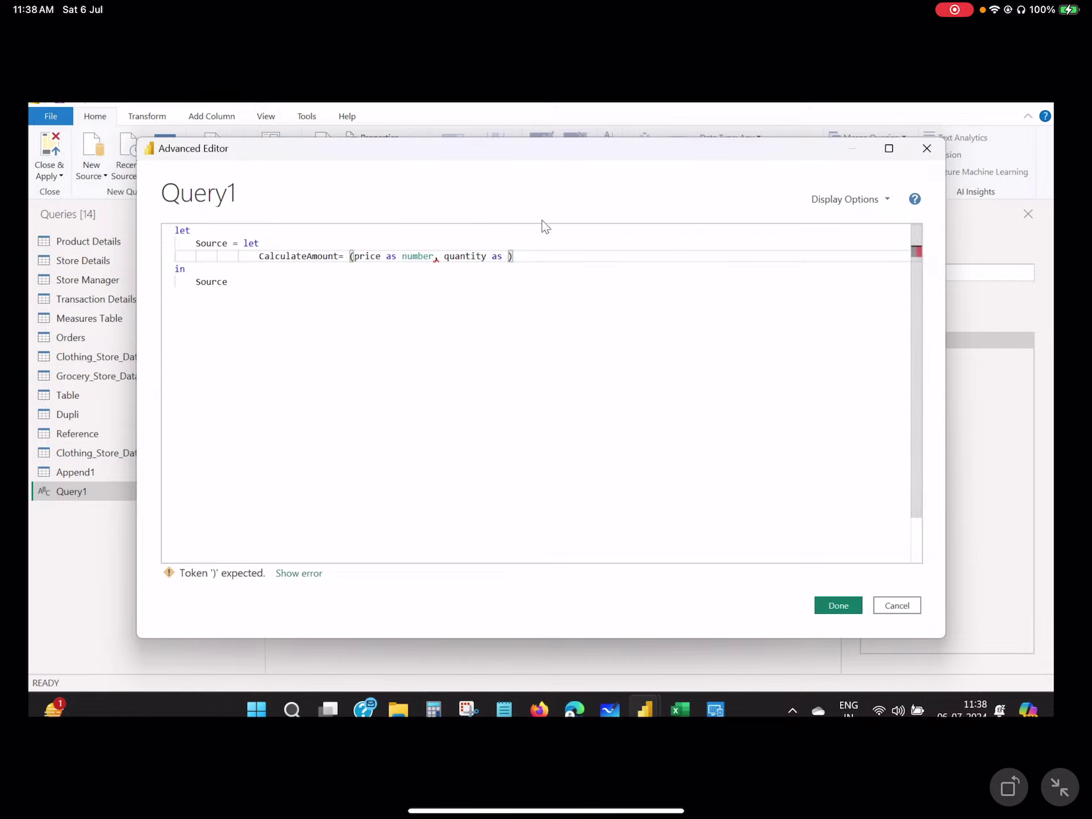
key("BackSpace")
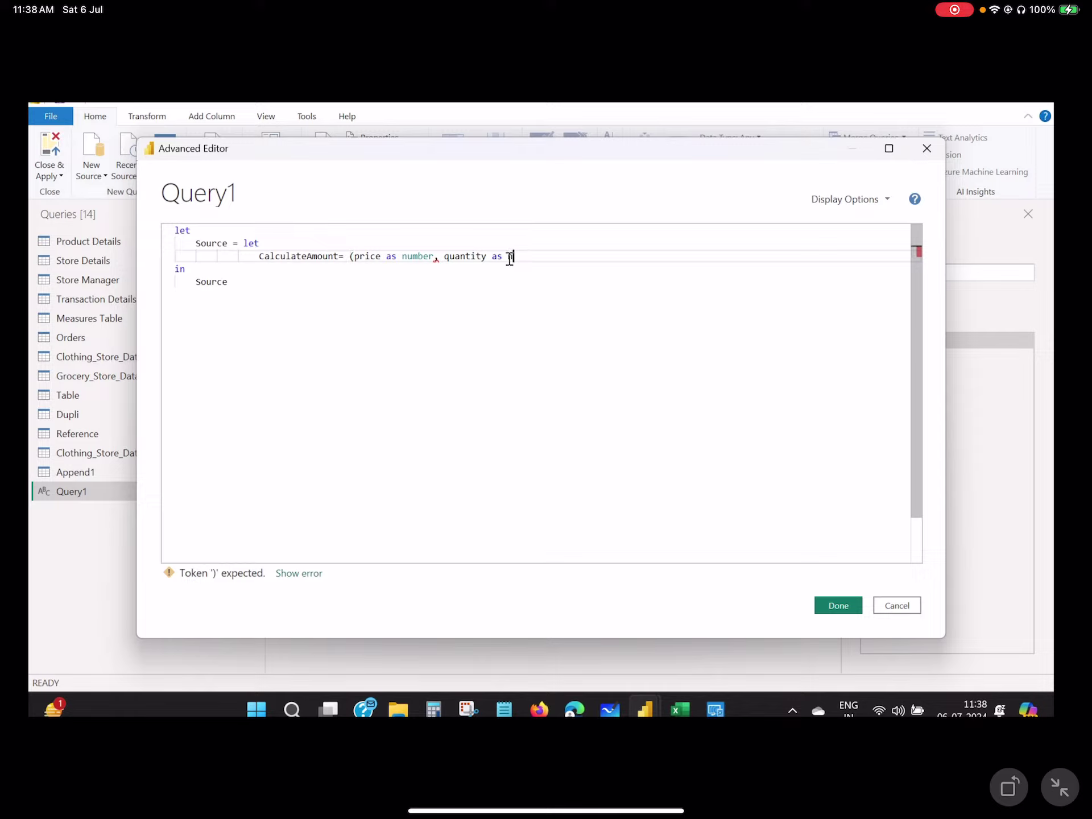
type("number")
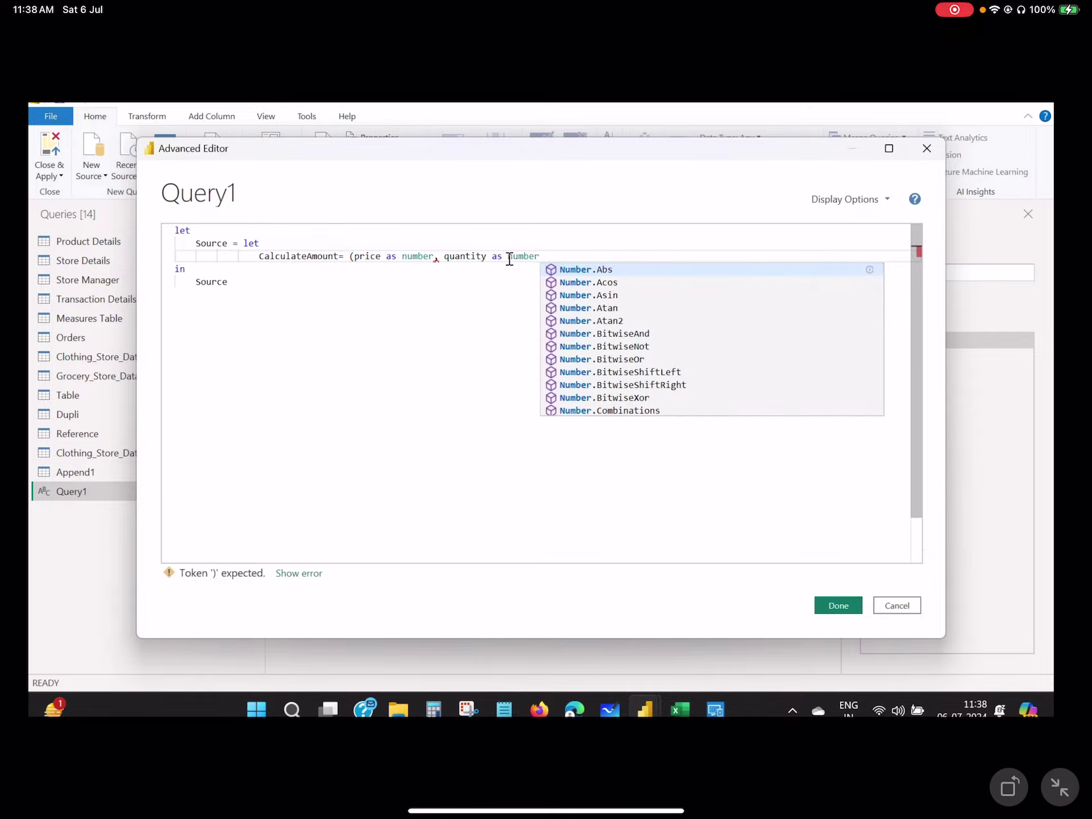
type(",")
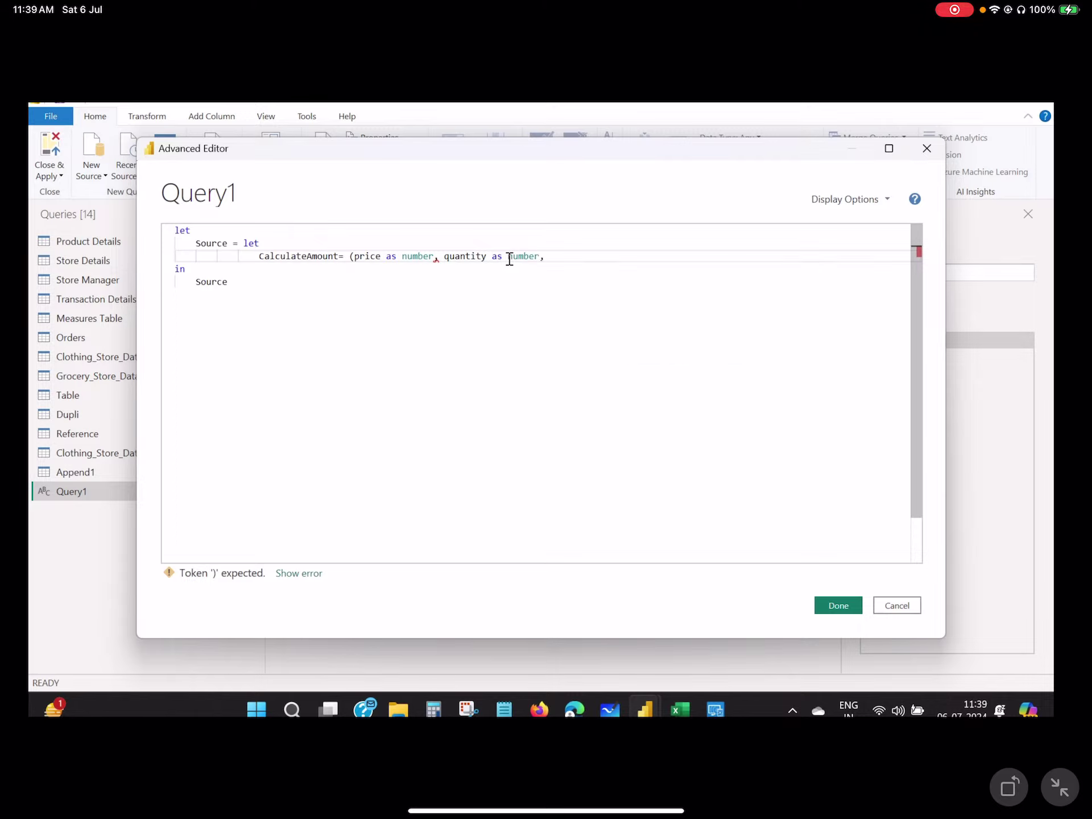
- Add discount as number as the third parameter of CalculateAmount and close the parameter list
type(" discoun")
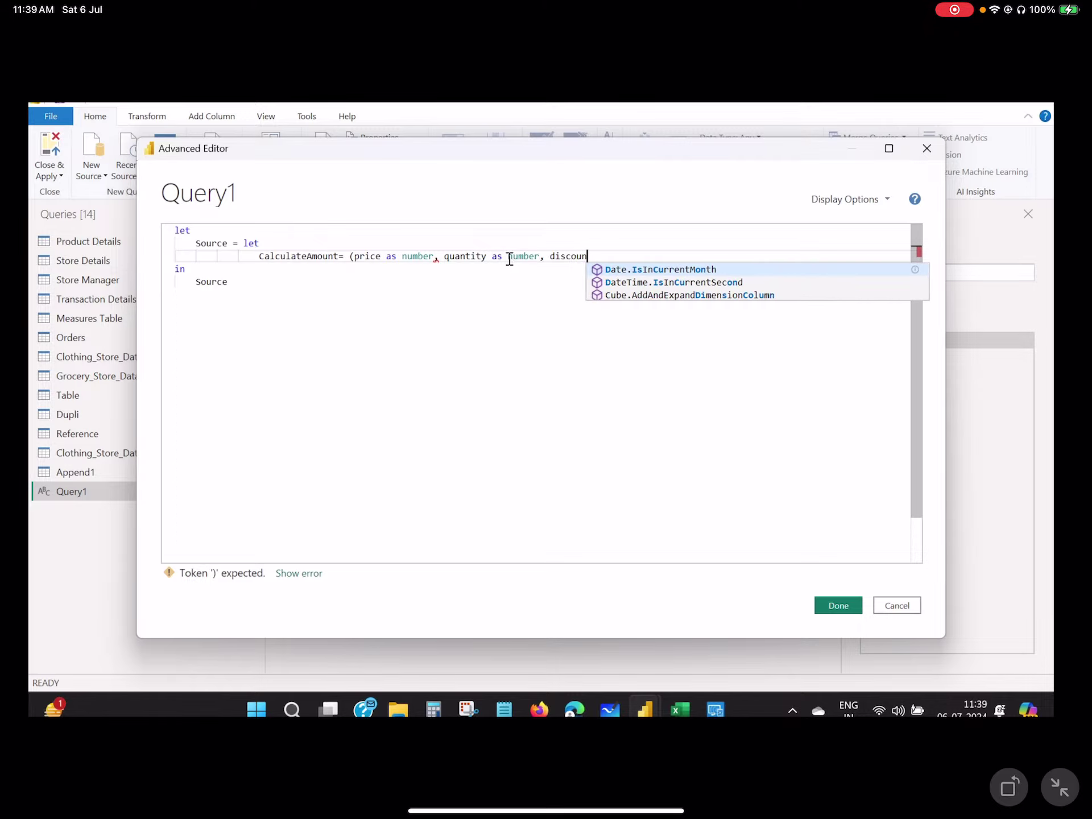
type("t as ")
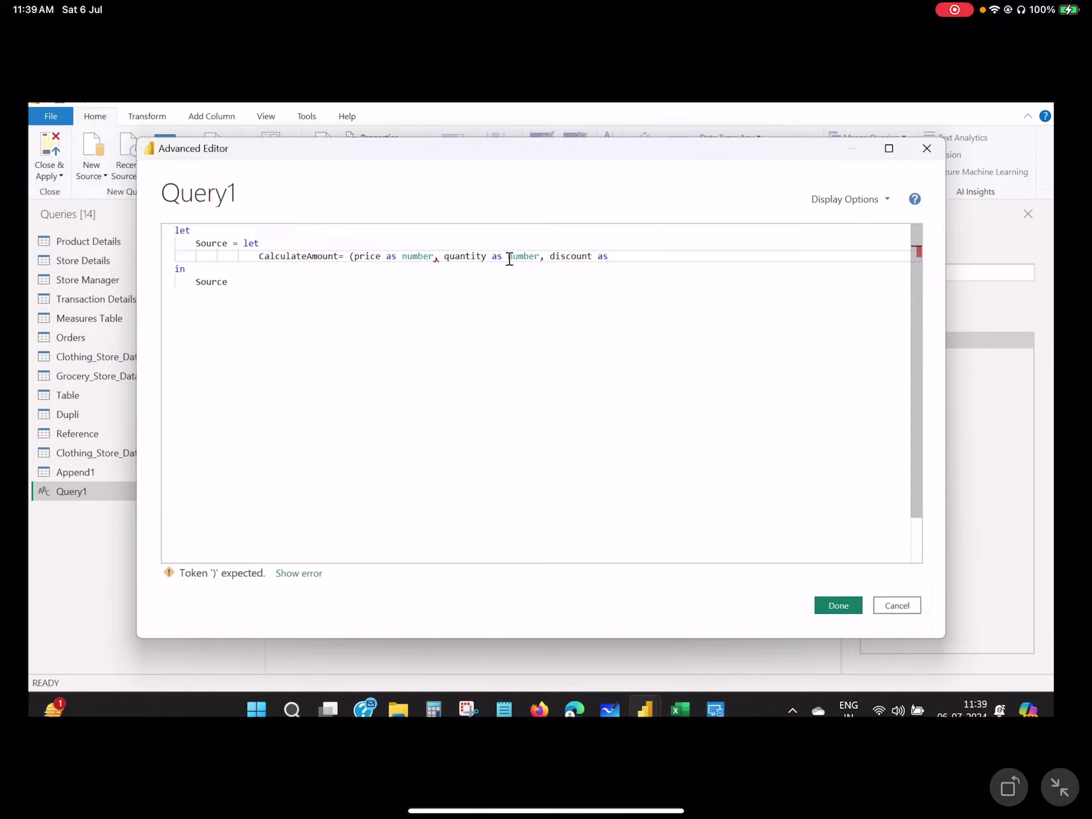
type("number")
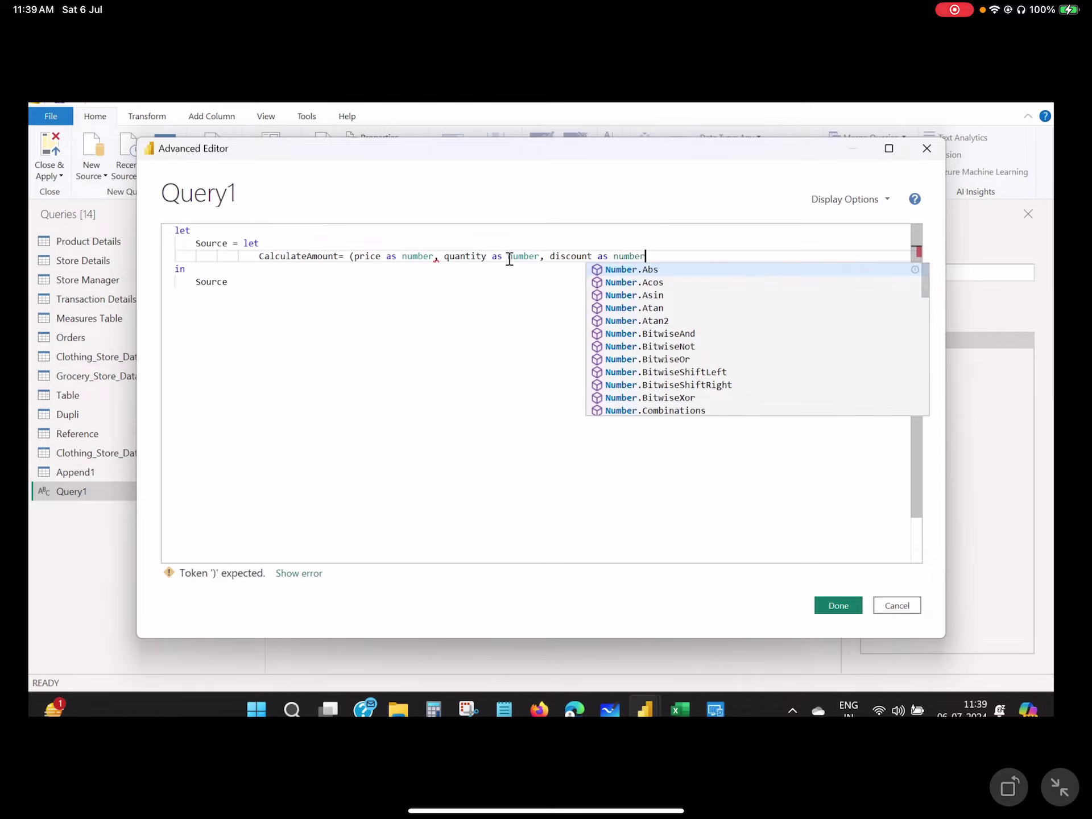
type(")")
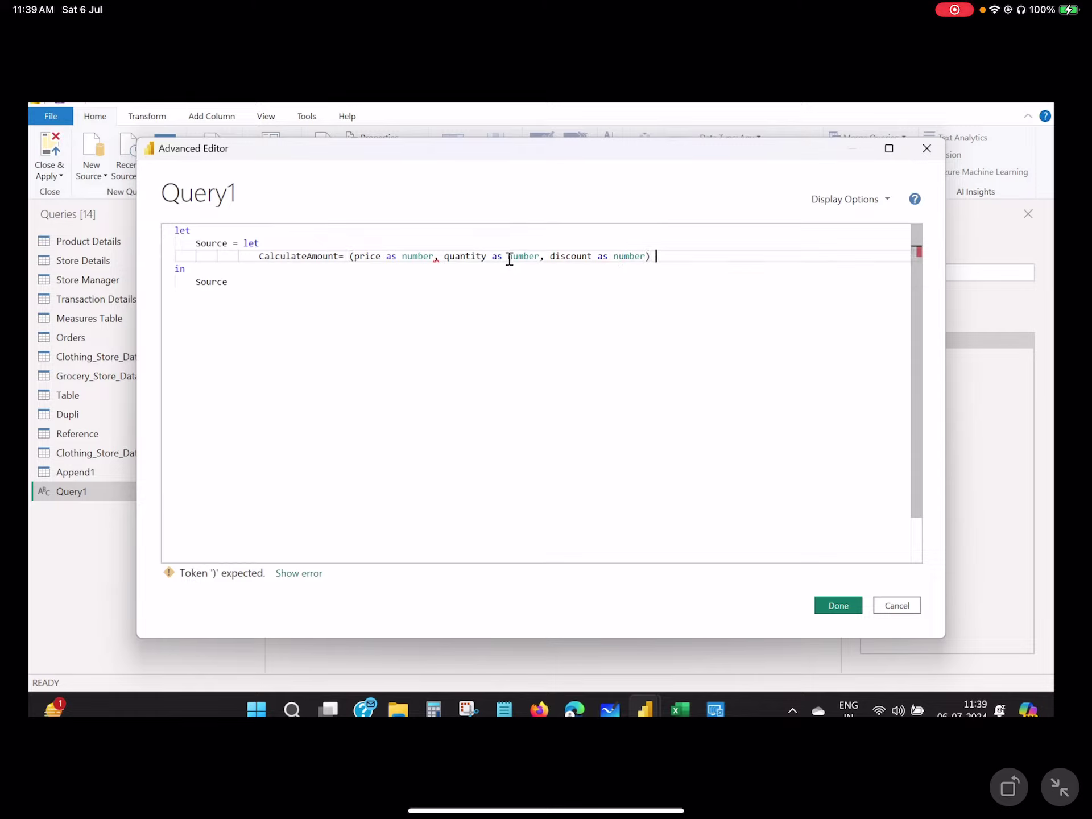
- Declare the return type of CalculateAmount as number, followed by the => function operator
type(" as ")
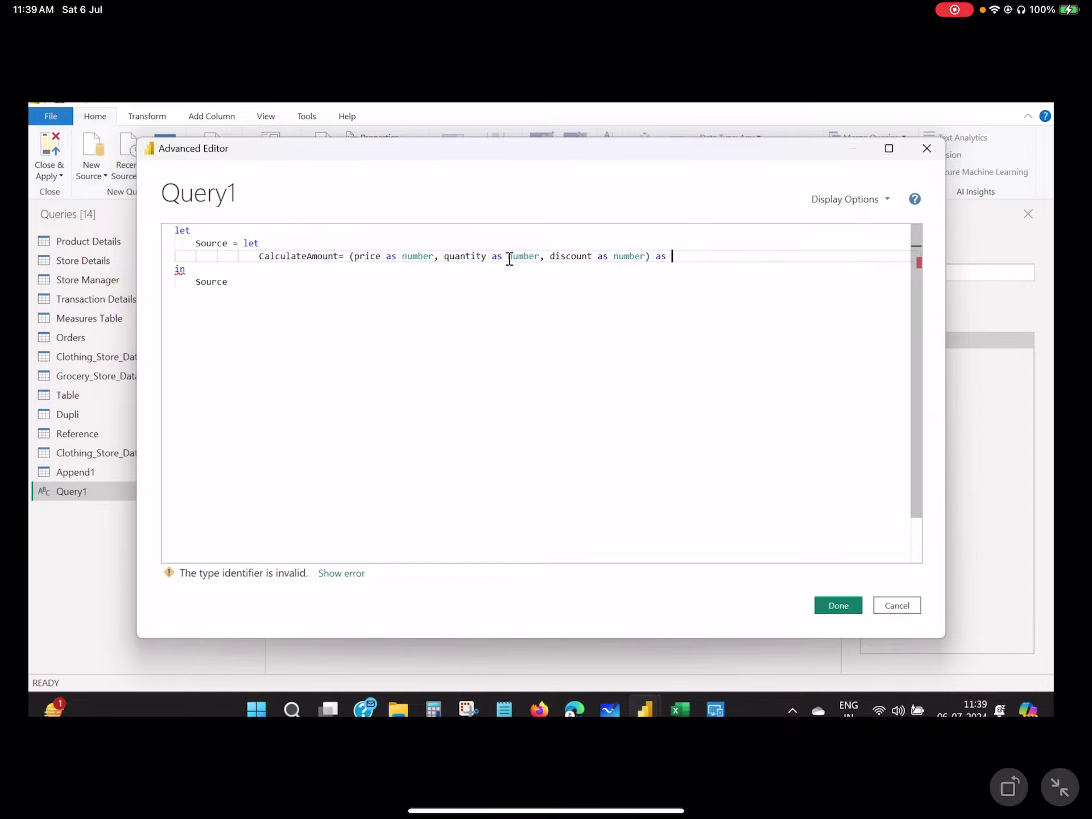
type("number")
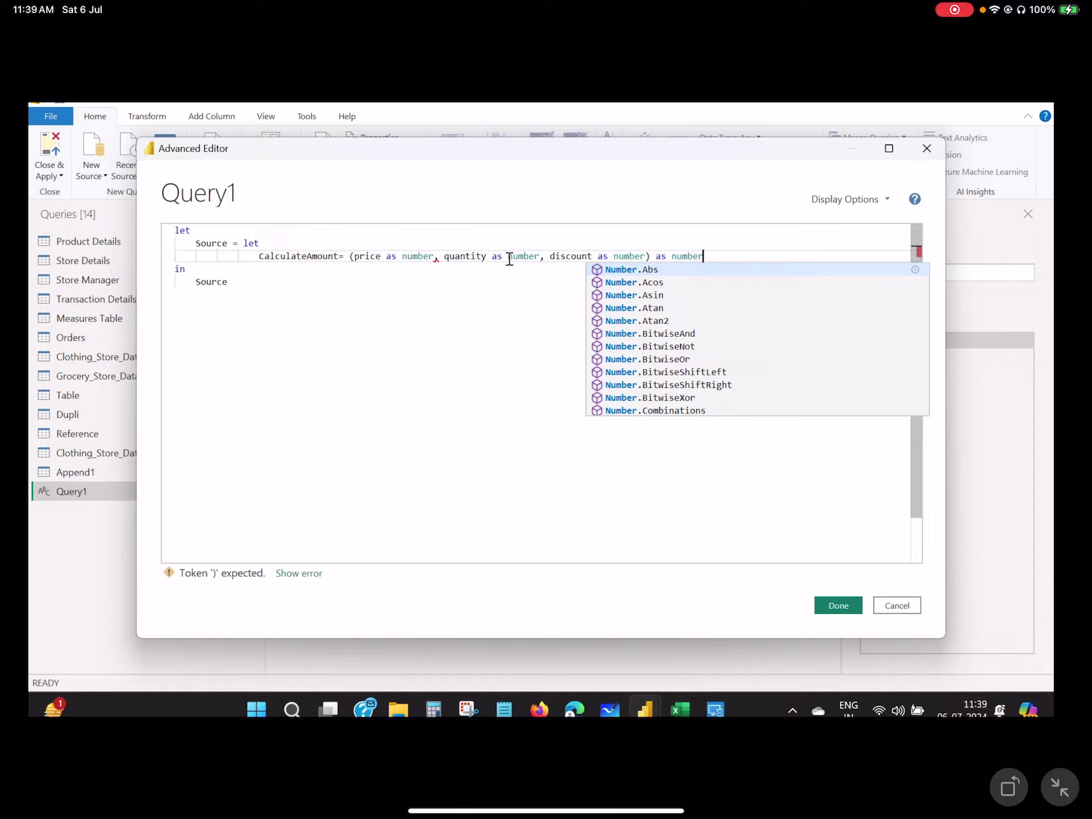
type("=")
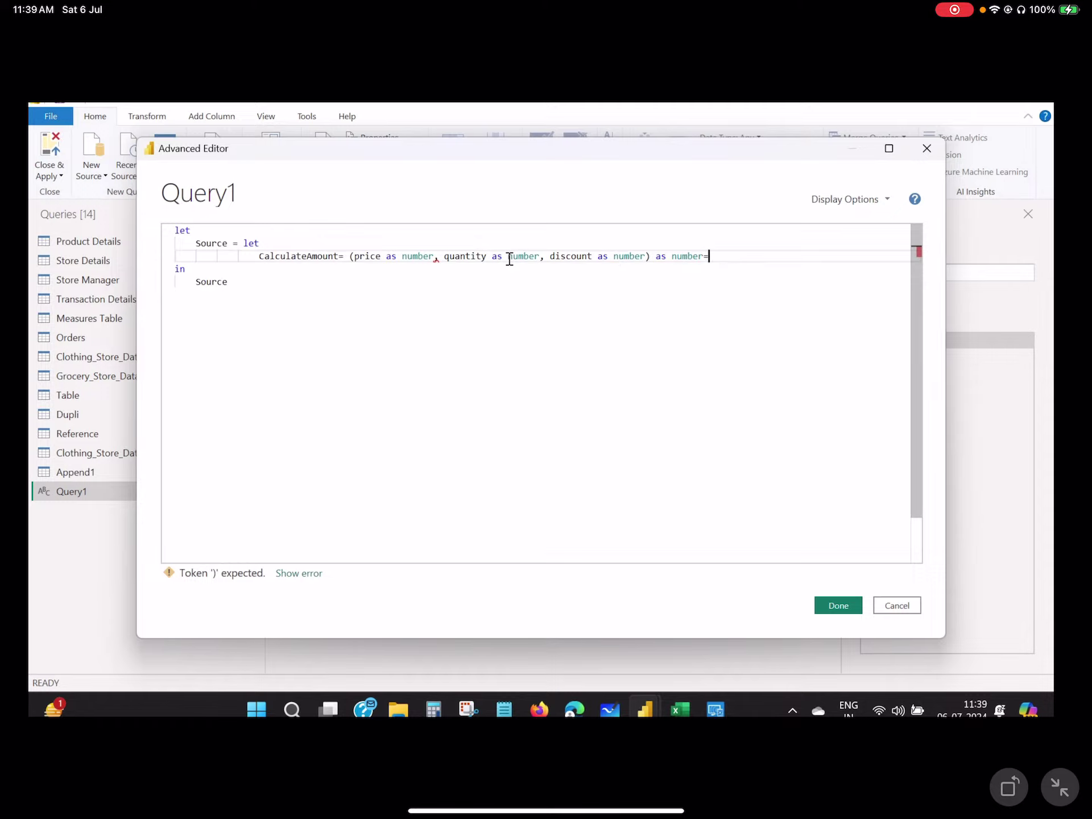
type(">")
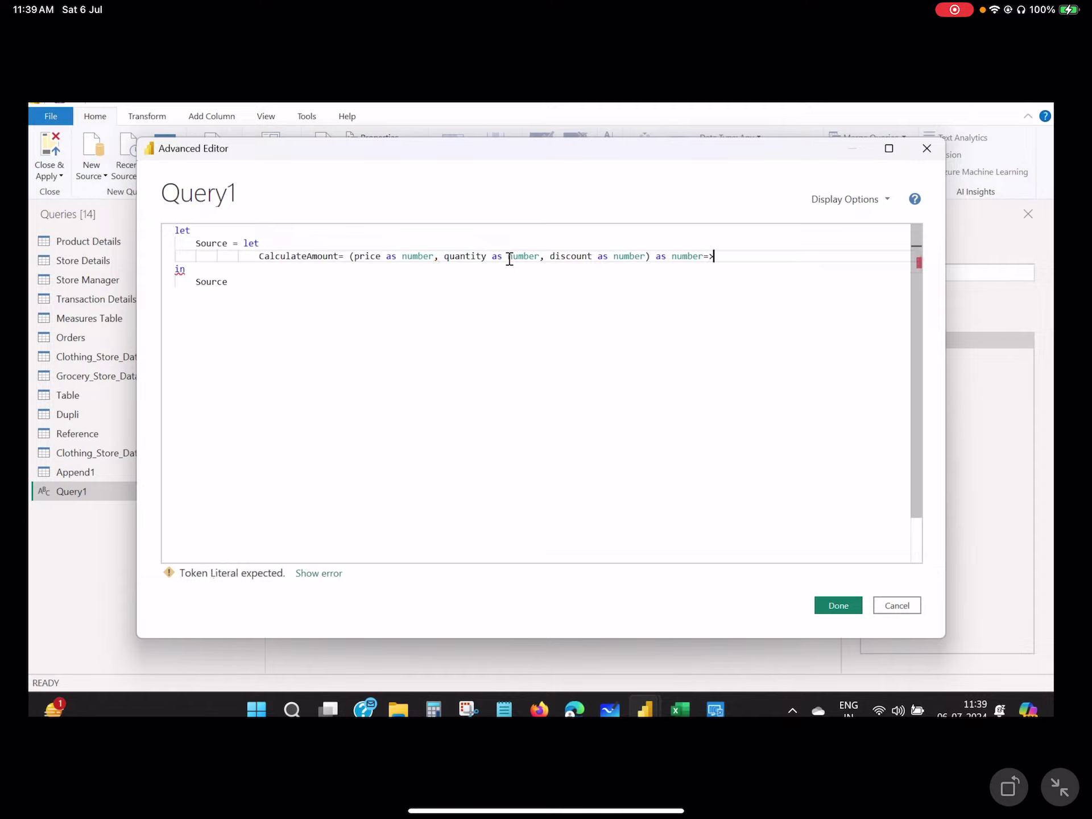
- Begin the function body with a let block on its own line and define total=price*quantity beneath it
key("Return")
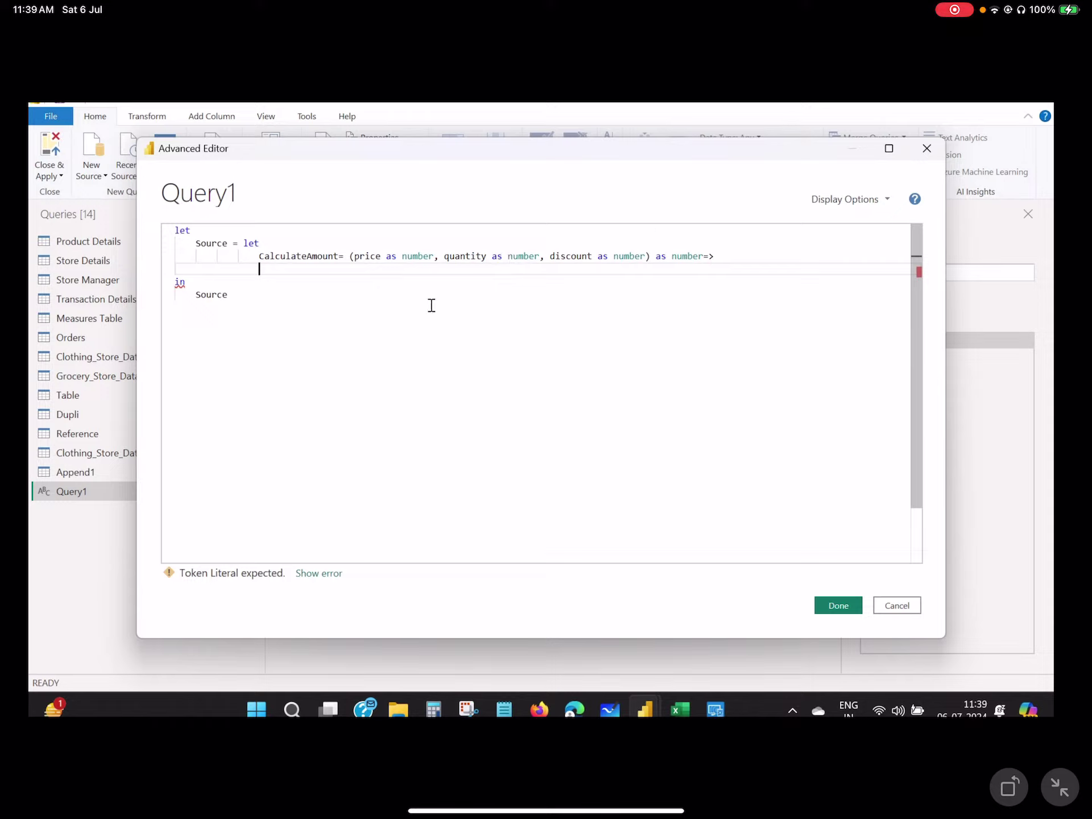
type("let")
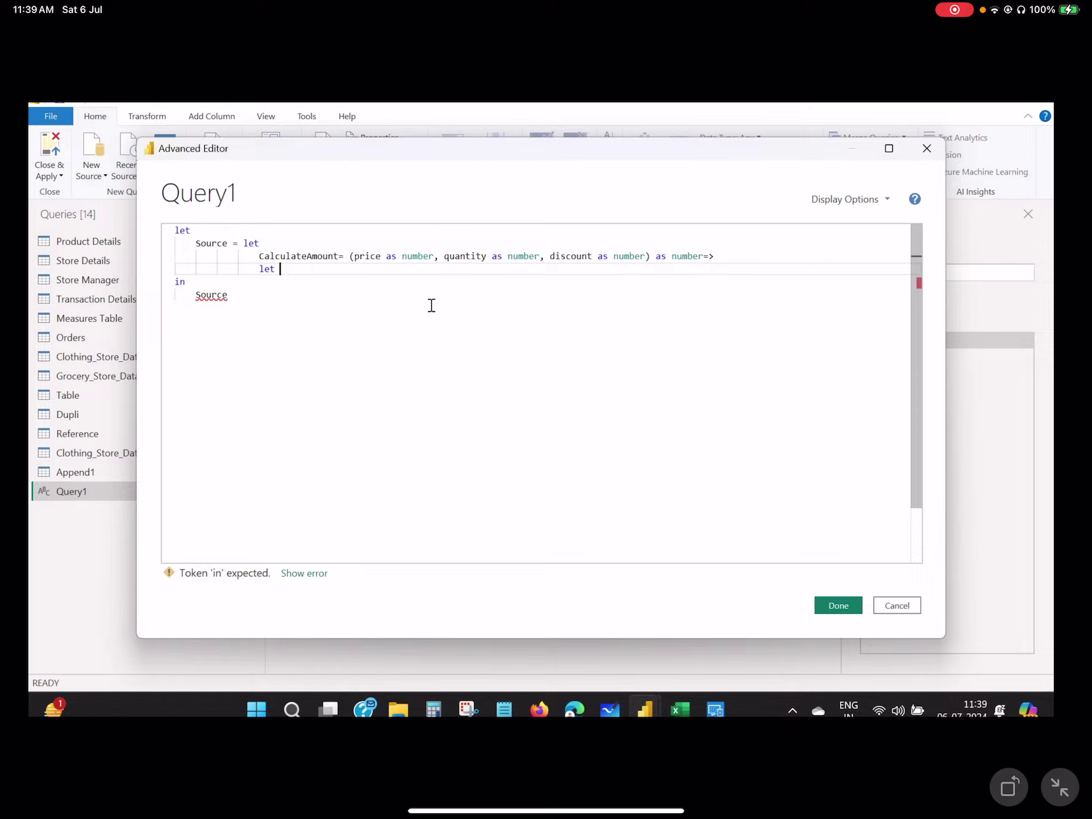
key("Return")
type("total")
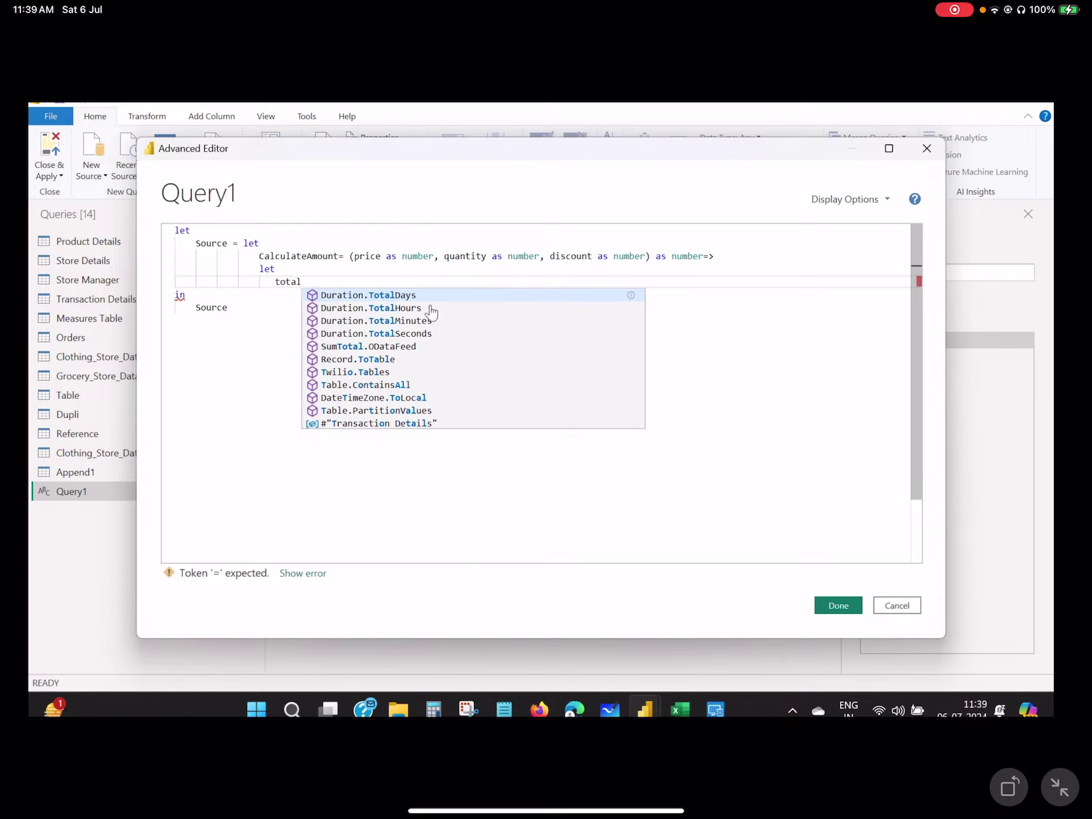
type("=price")
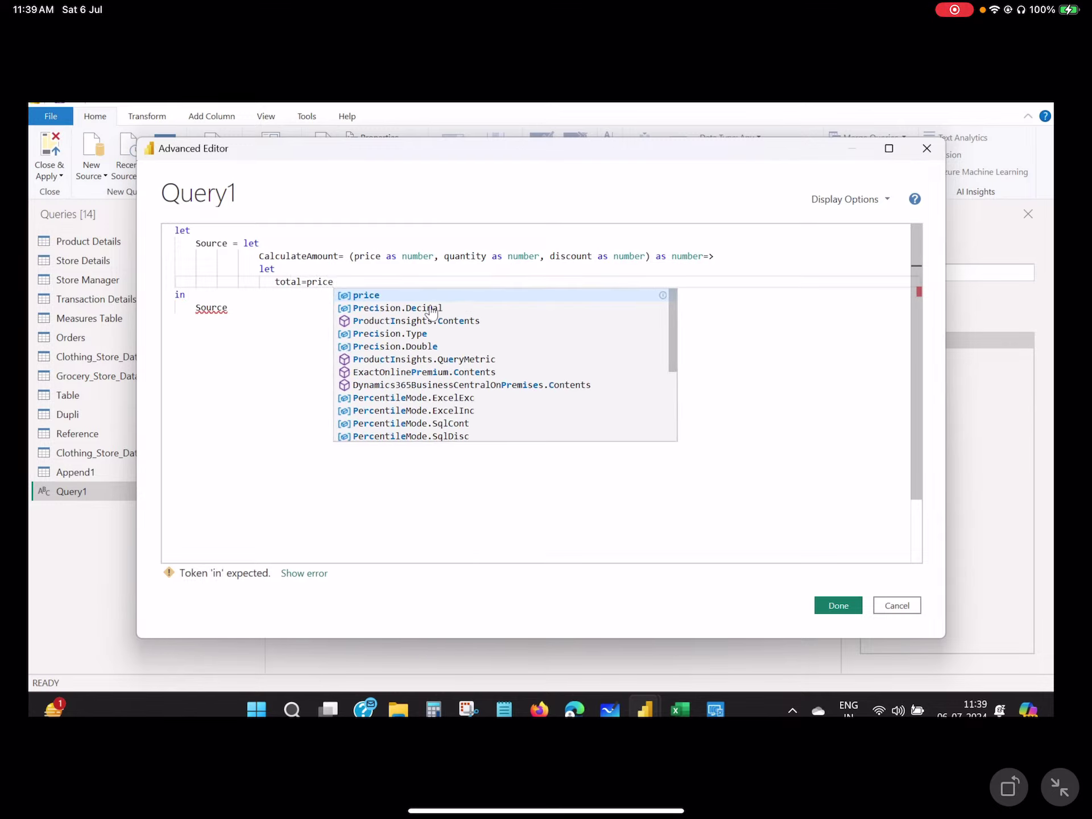
type("*")
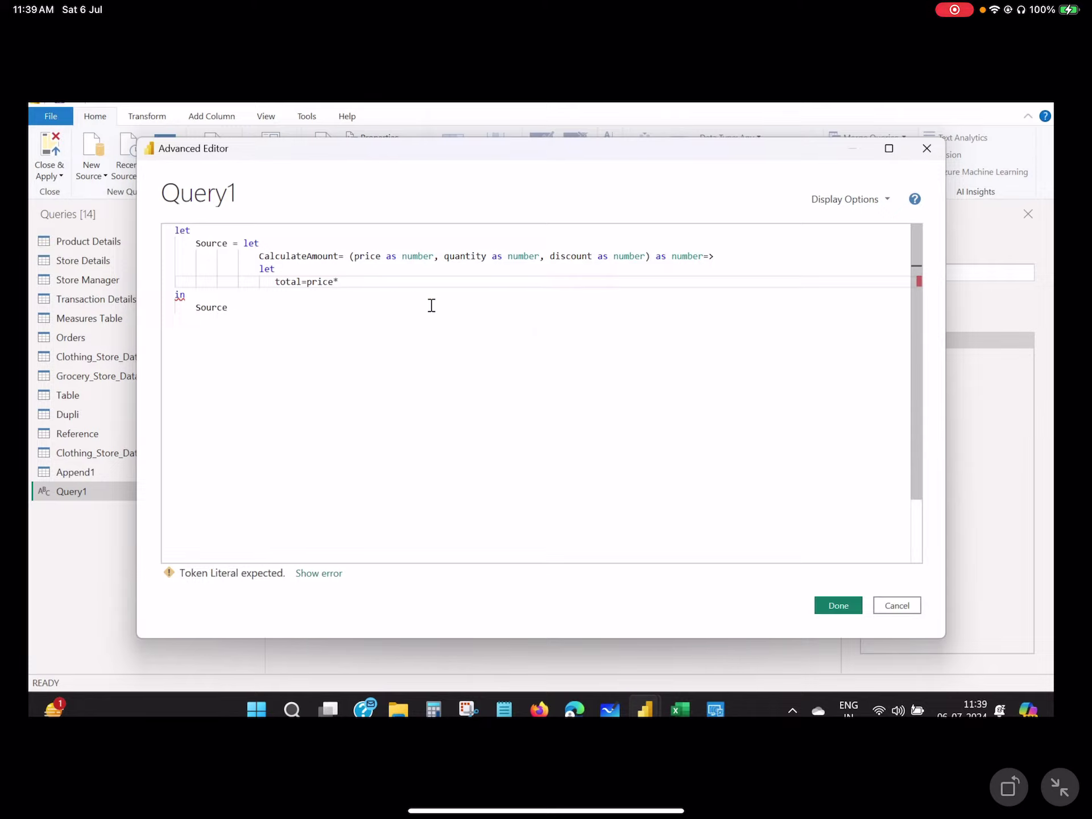
double_click(478, 252)
key("ctrl+c")
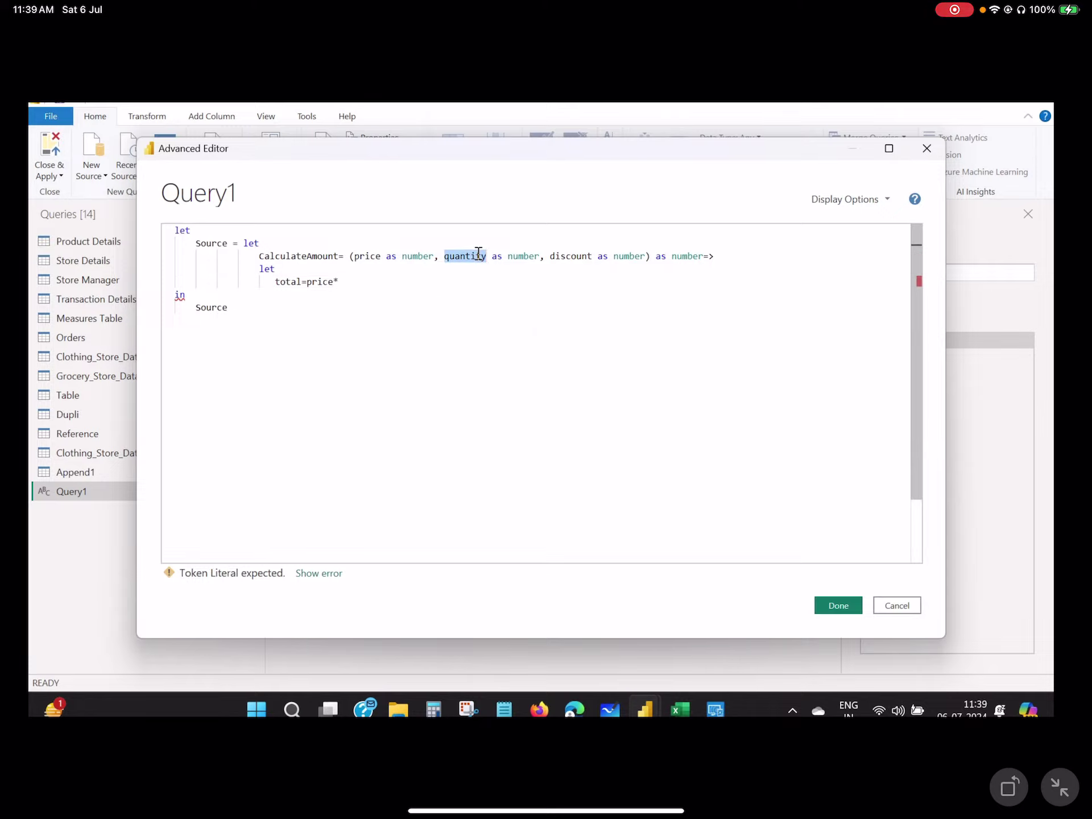
left_click(373, 281)
key("ctrl+v")
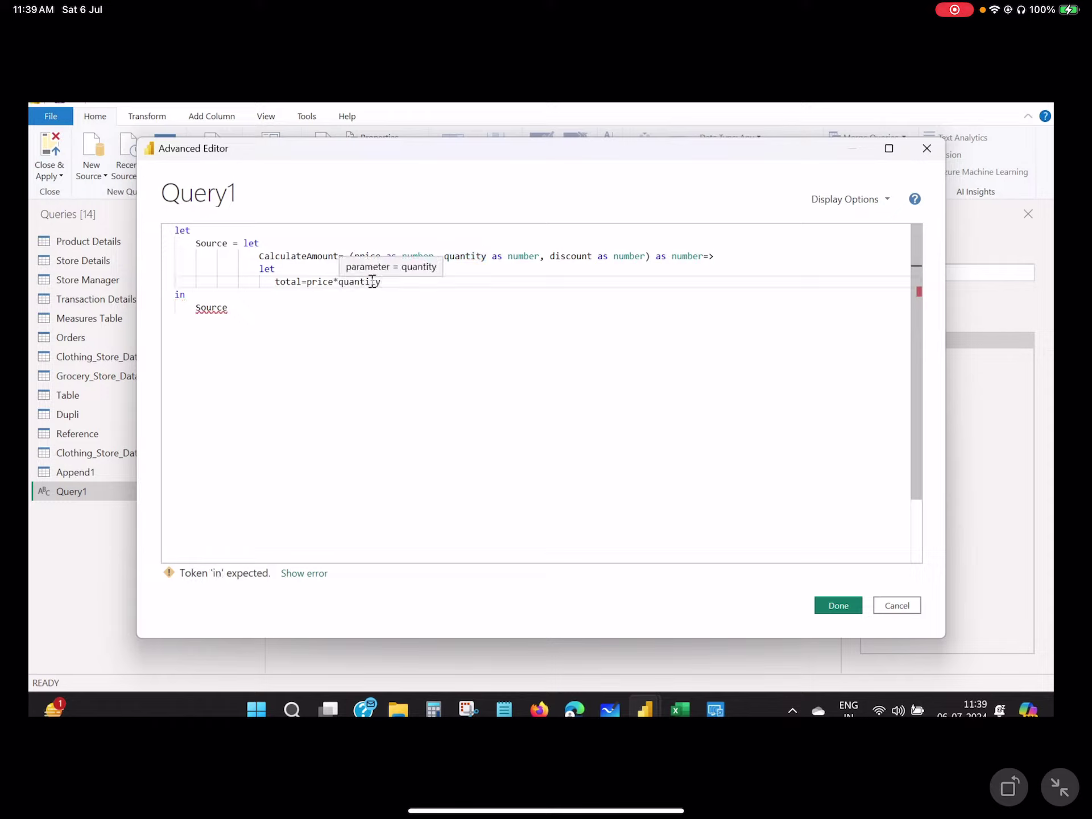
- Extend the total expression with the discount factor *(1-discount)
type("*")
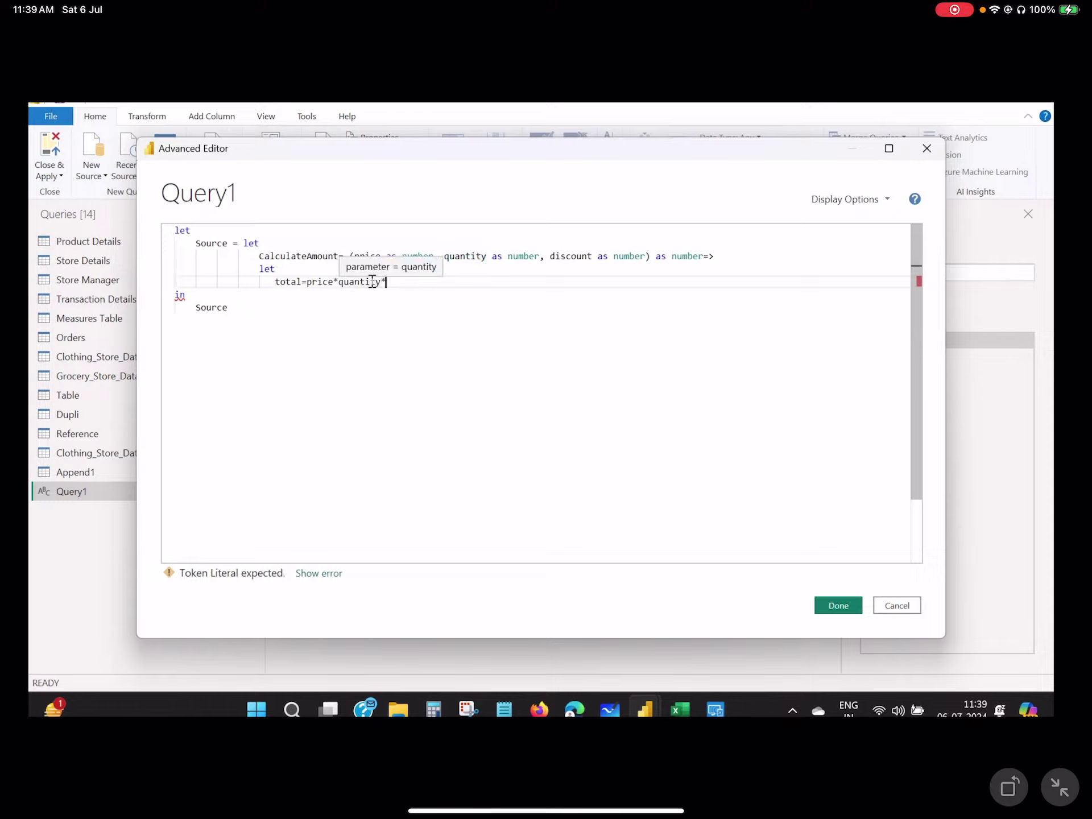
type("(1-")
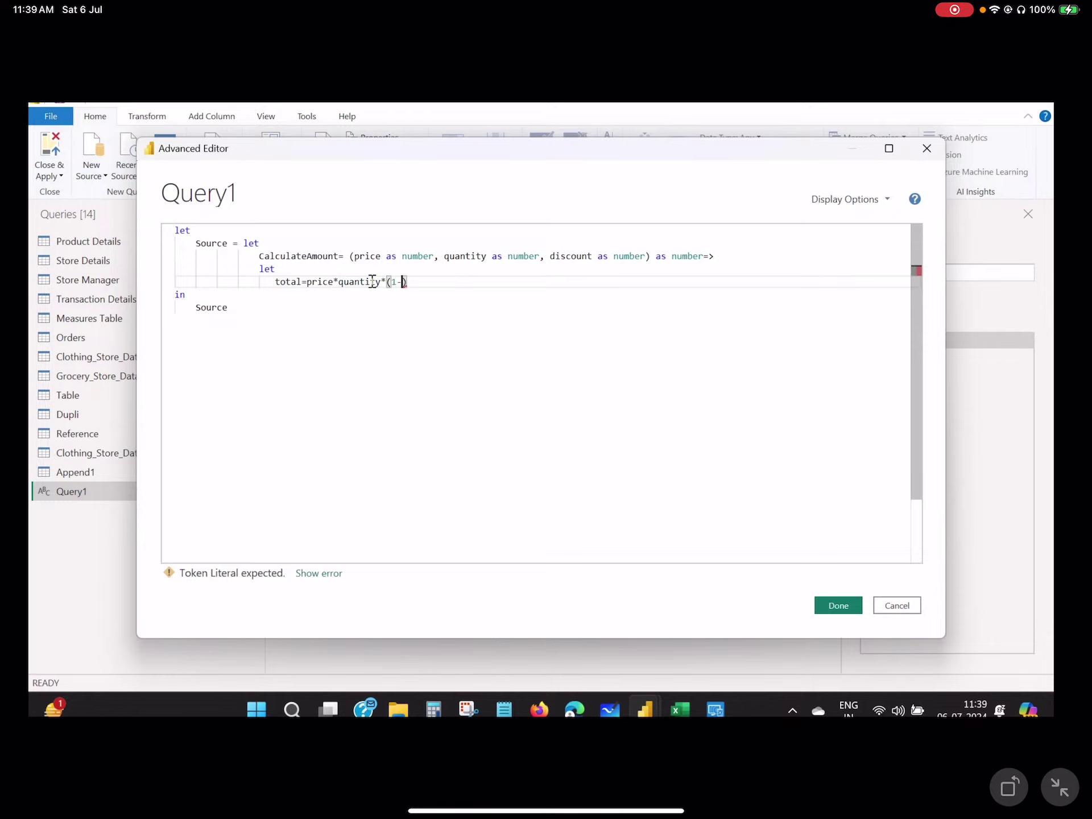
double_click(585, 256)
key("ctrl+c")
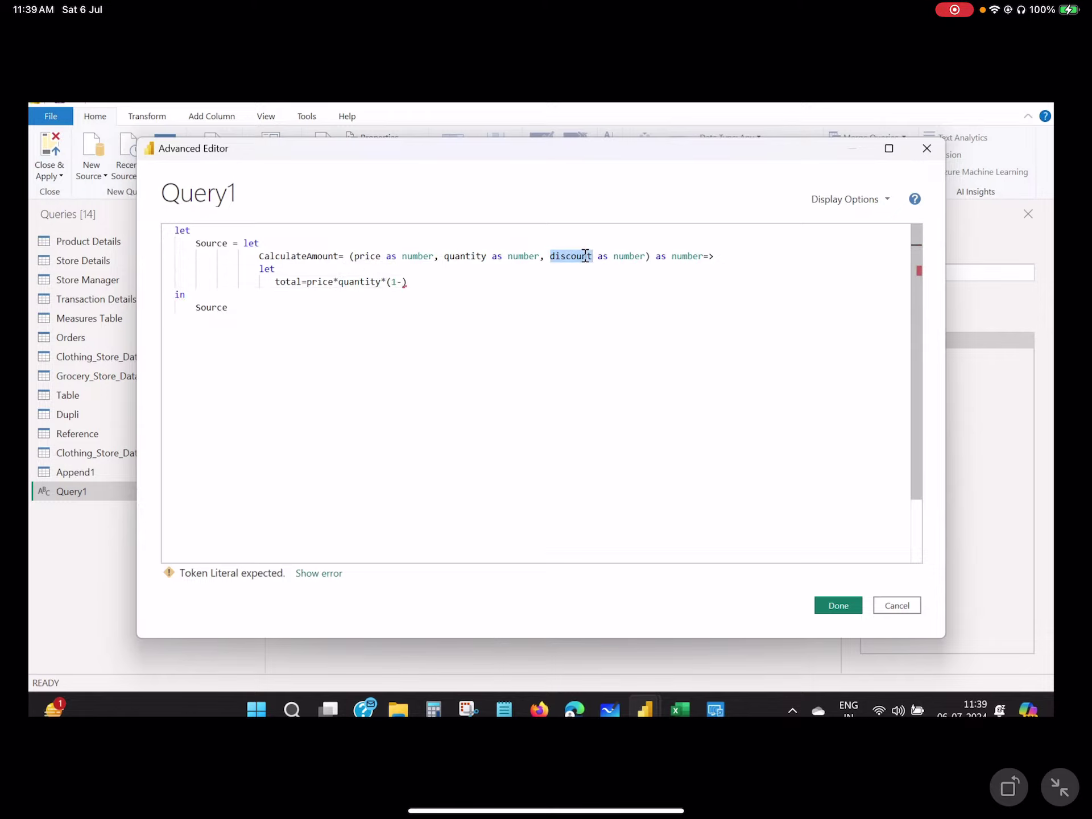
left_click(404, 282)
key("ctrl+v")
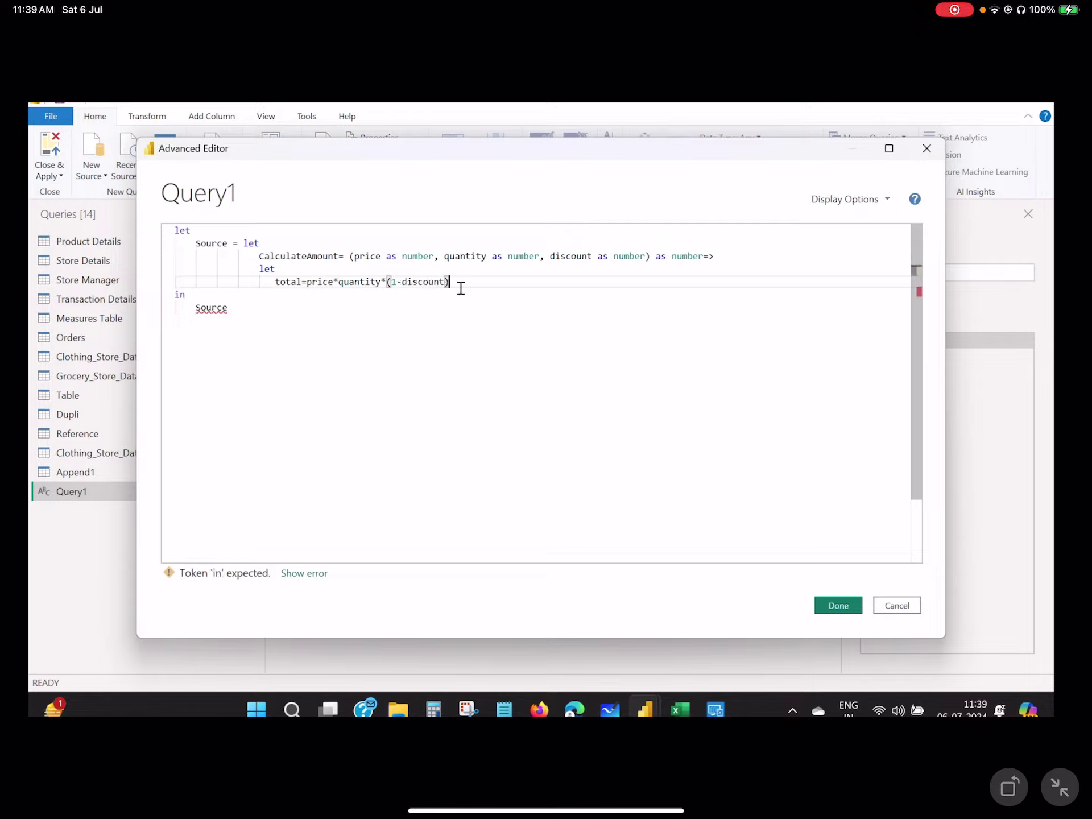
- Close the function body's let block with in and return total on an indented line below
key("Return")
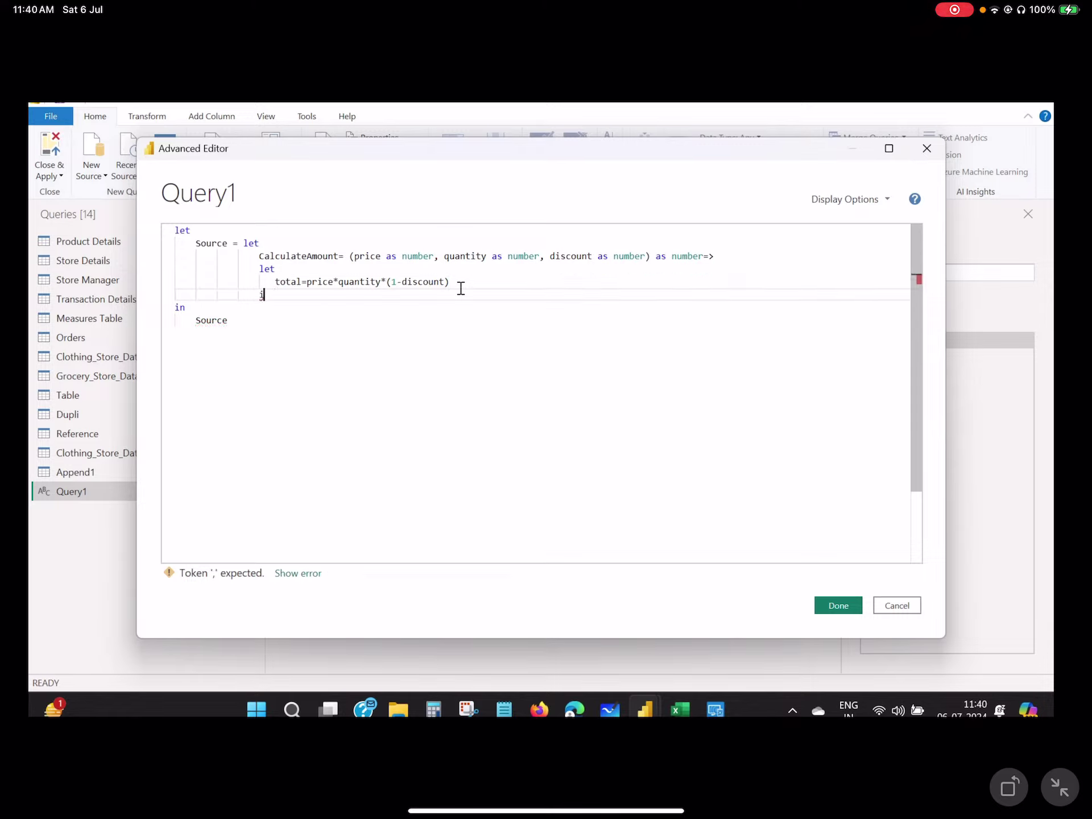
type("in")
key("Return")
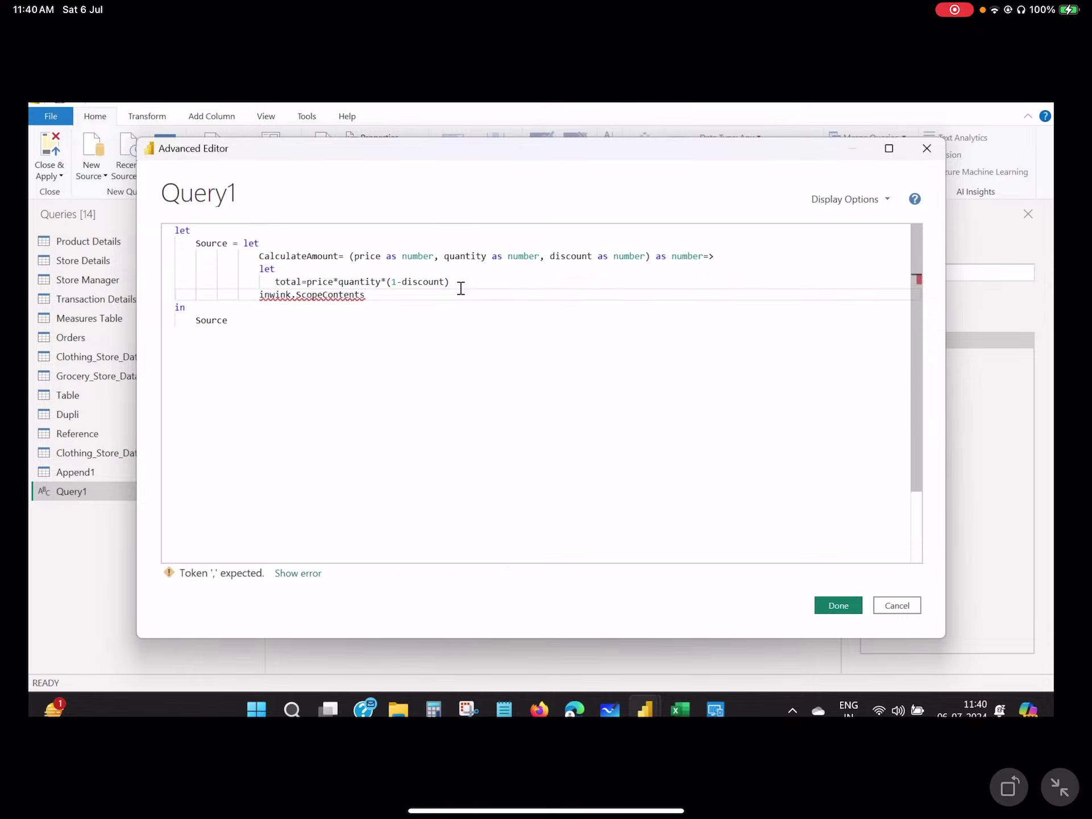
key("ctrl+z")
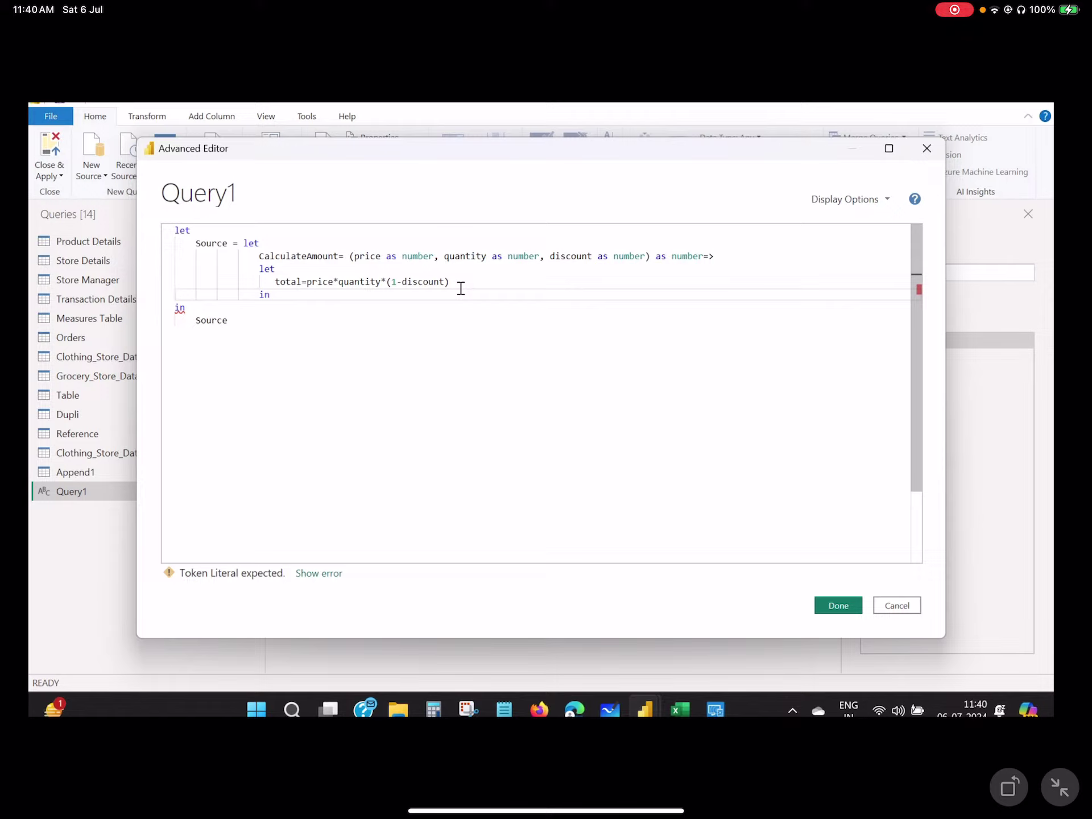
key("Return")
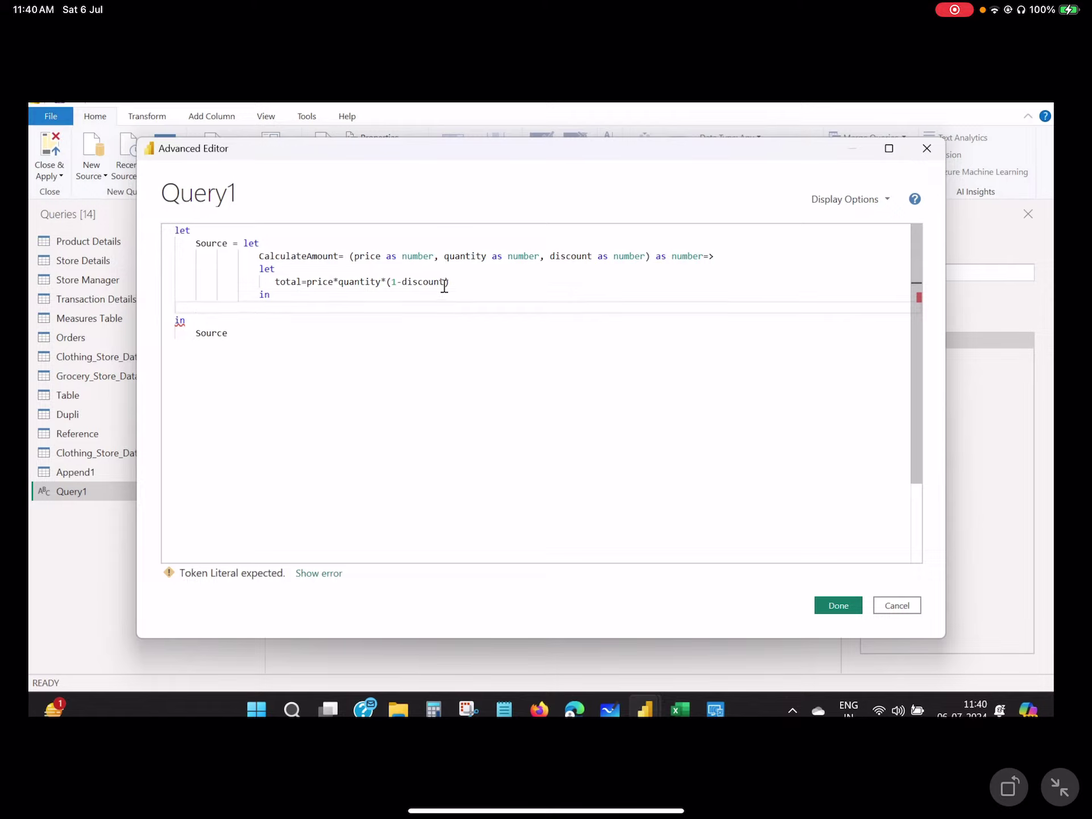
double_click(299, 281)
key("ctrl+c")
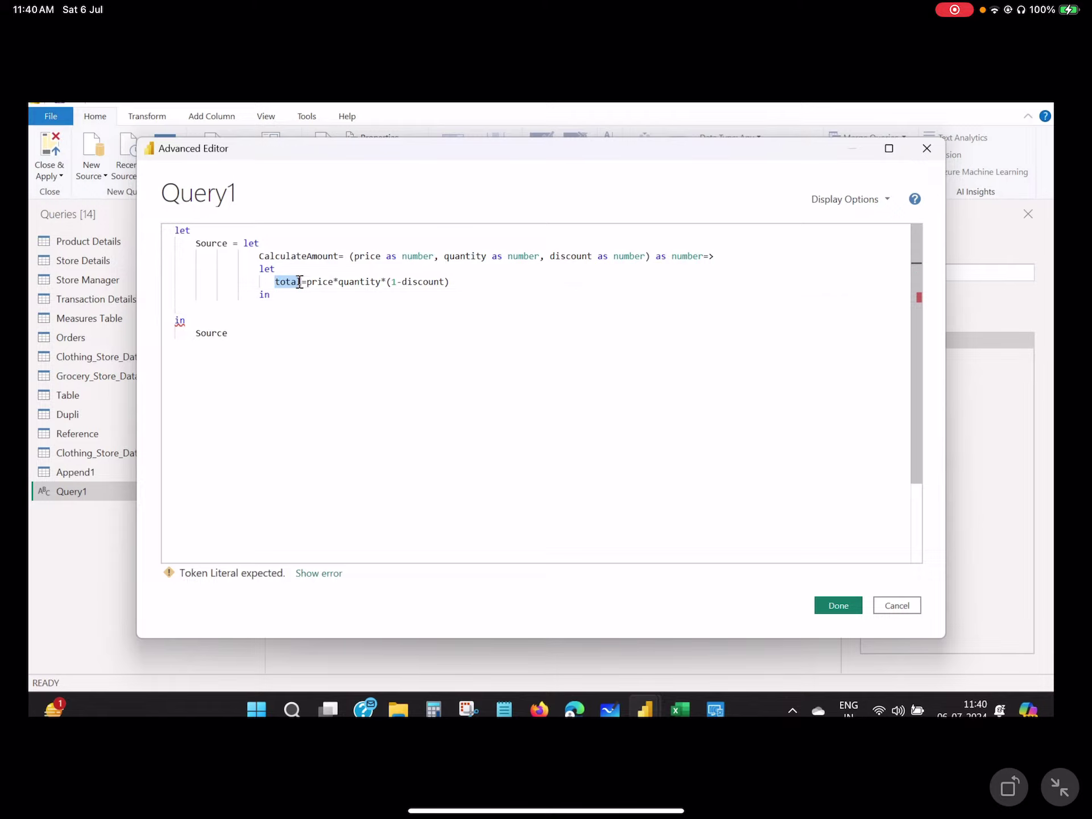
left_click(274, 306)
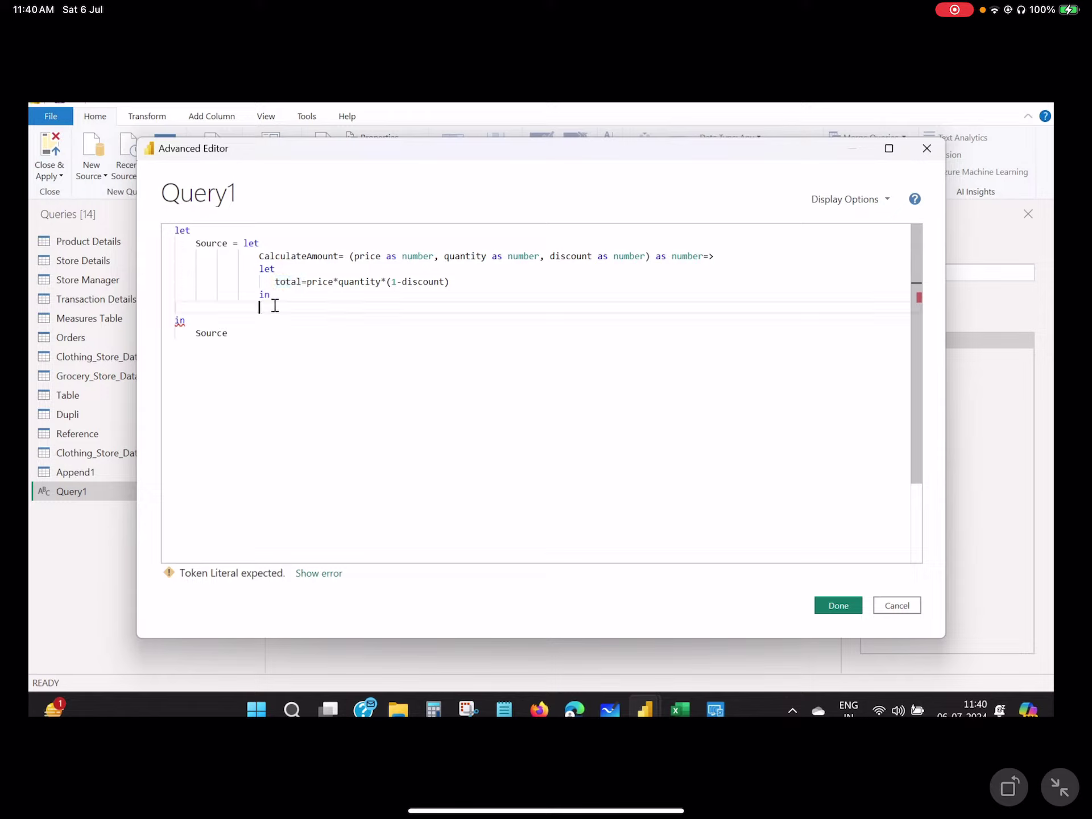
key("ctrl+v")
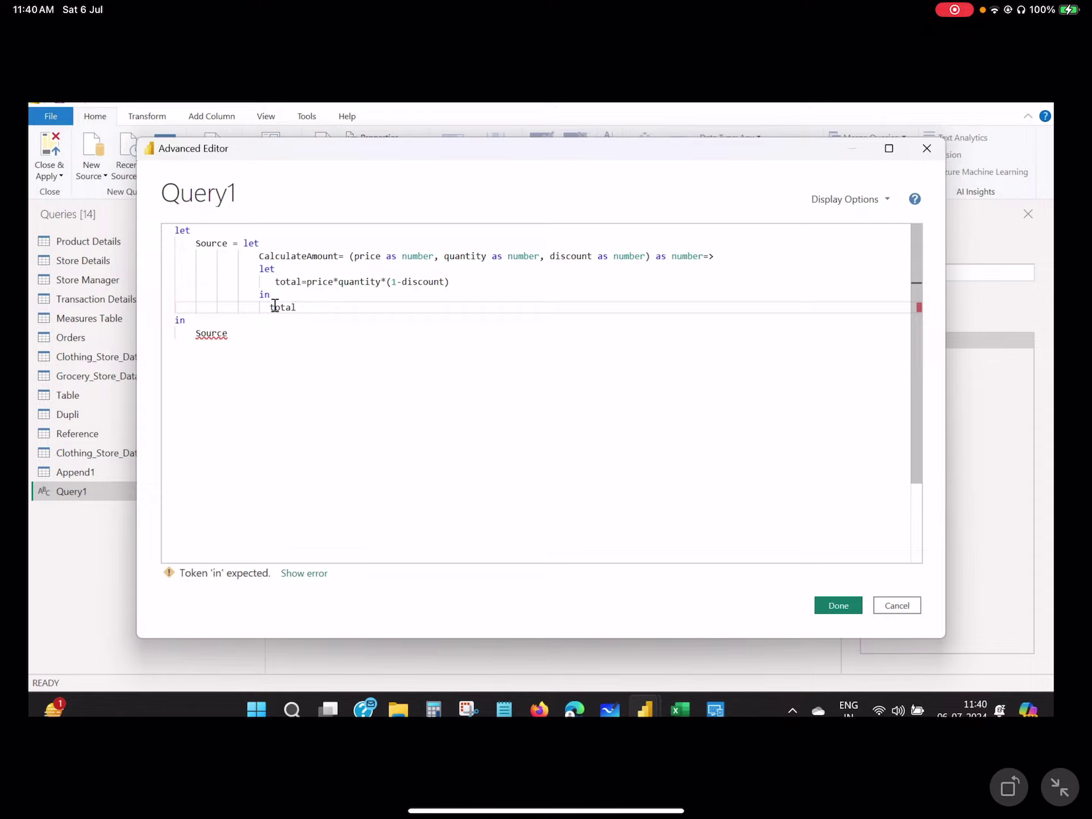
- Add an in line below total, aligned with the let of Source, to close that nested block
left_click_drag(307, 305, 265, 257)
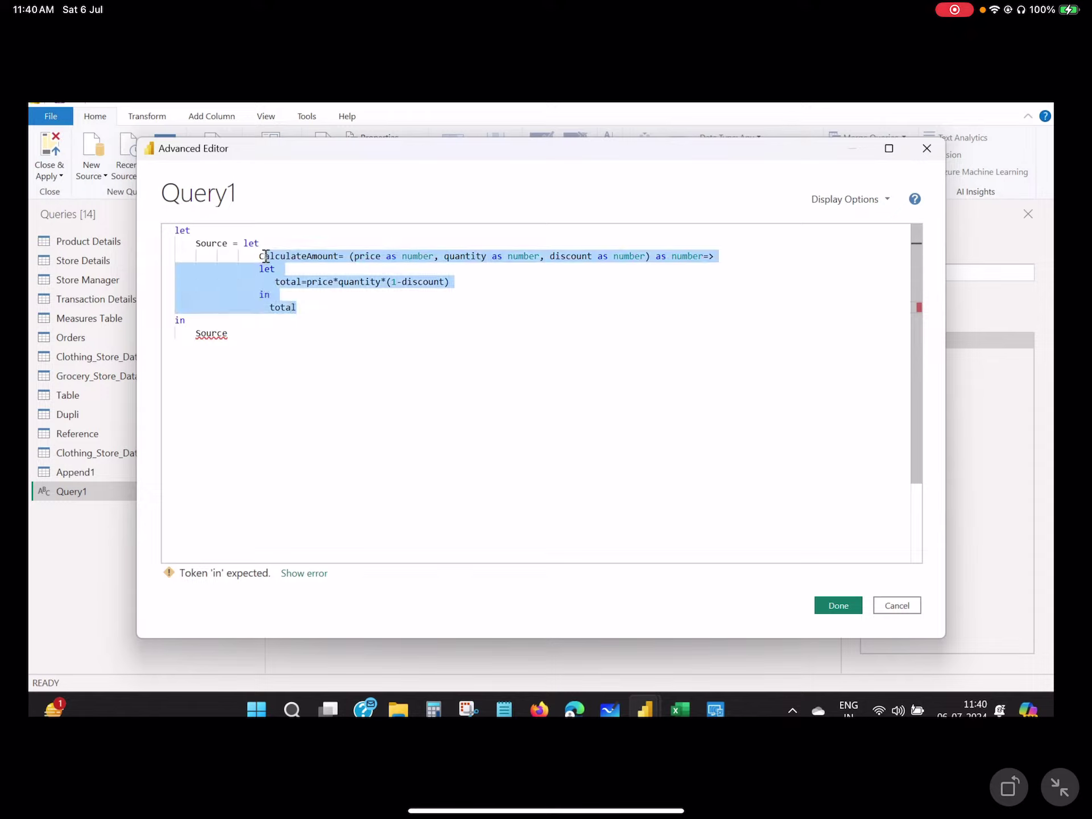
left_click(263, 269)
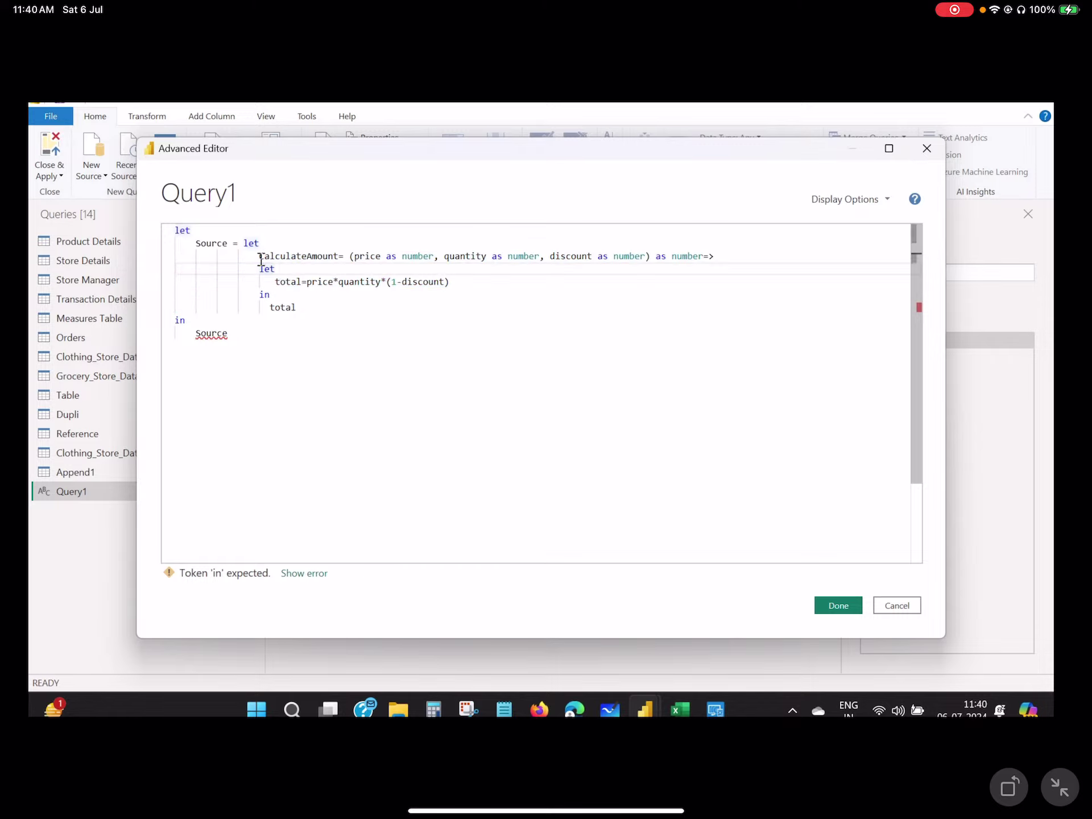
left_click(310, 307)
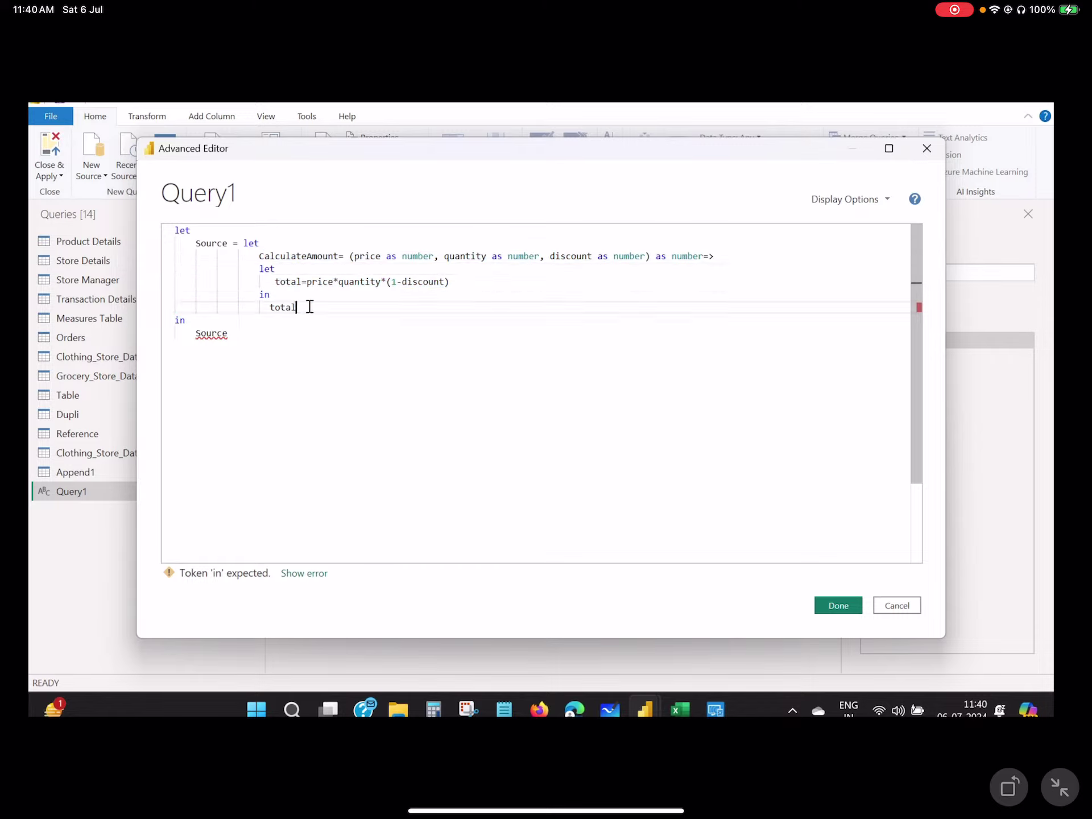
key("Return")
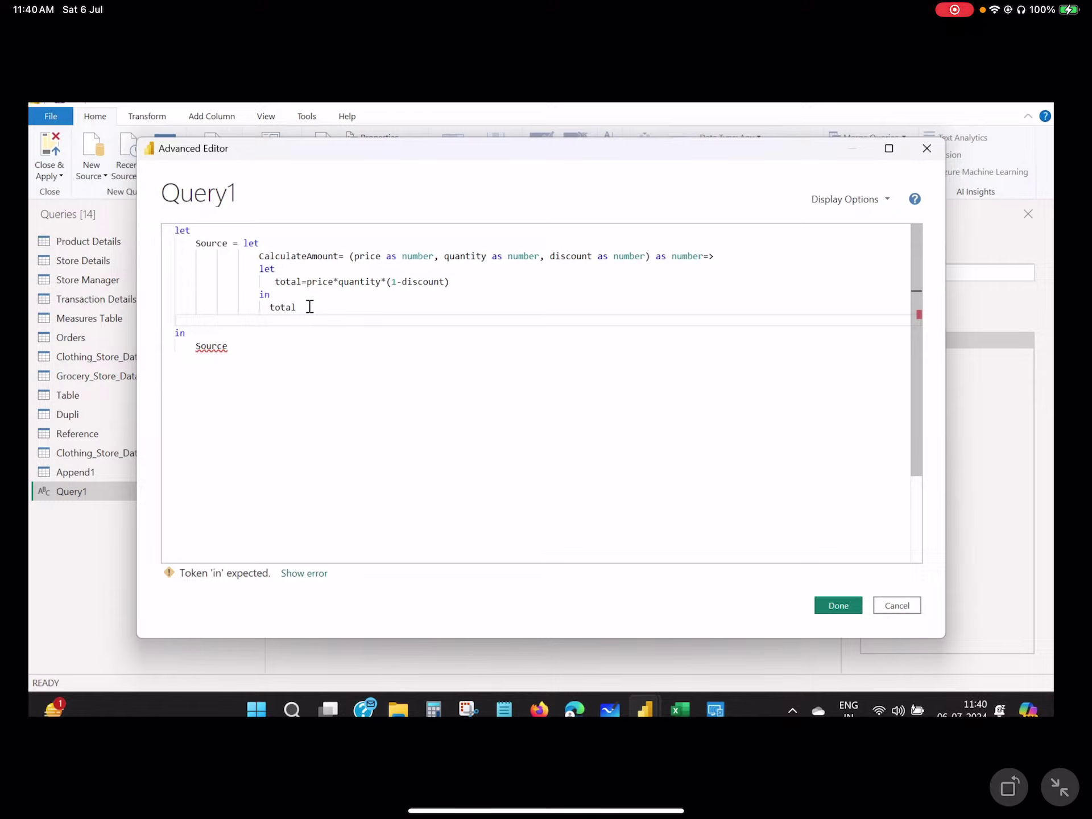
type("in")
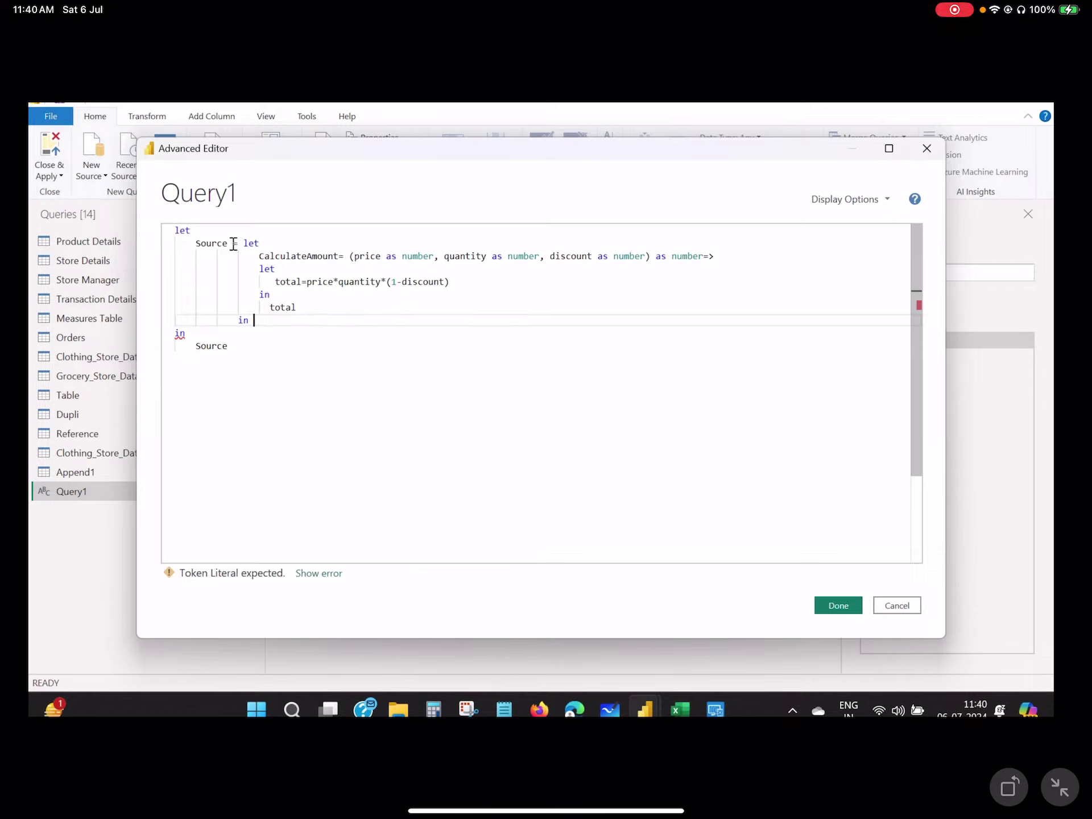
- Return CalculateAmount on an indented line below the nested block's in, and apply the code to Query1
left_click_drag(339, 256, 256, 236)
left_click(257, 329)
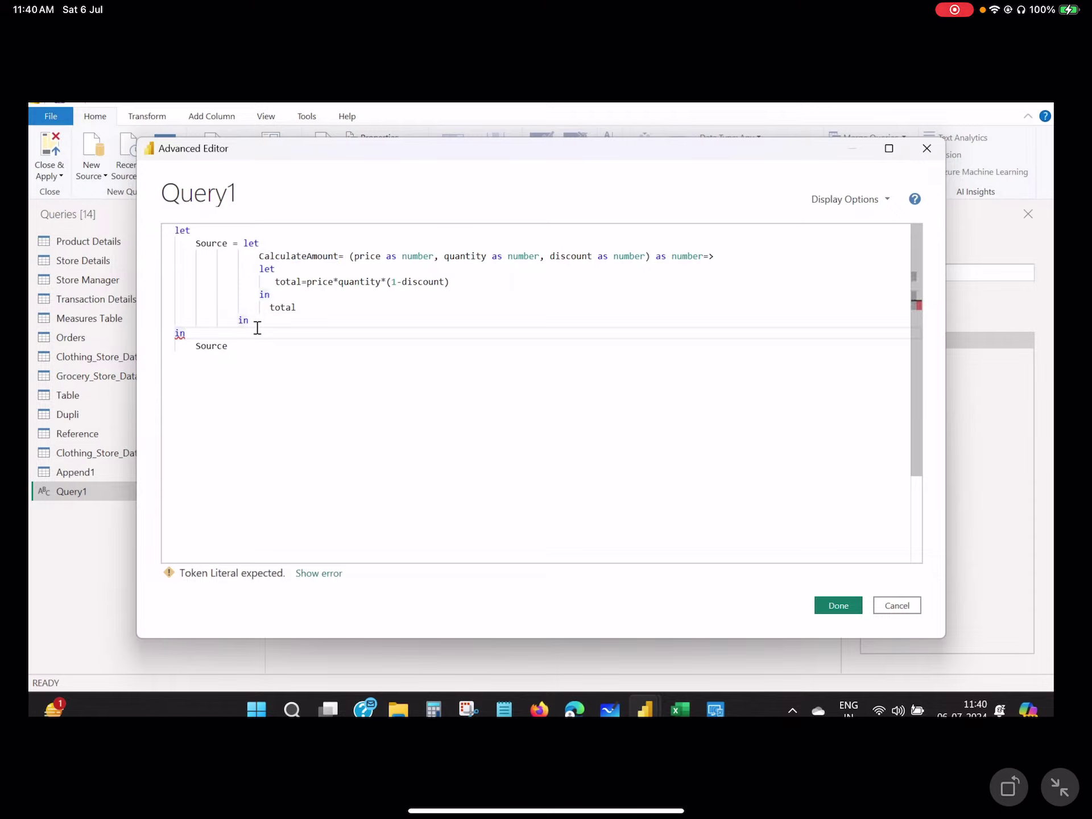
left_click(266, 322)
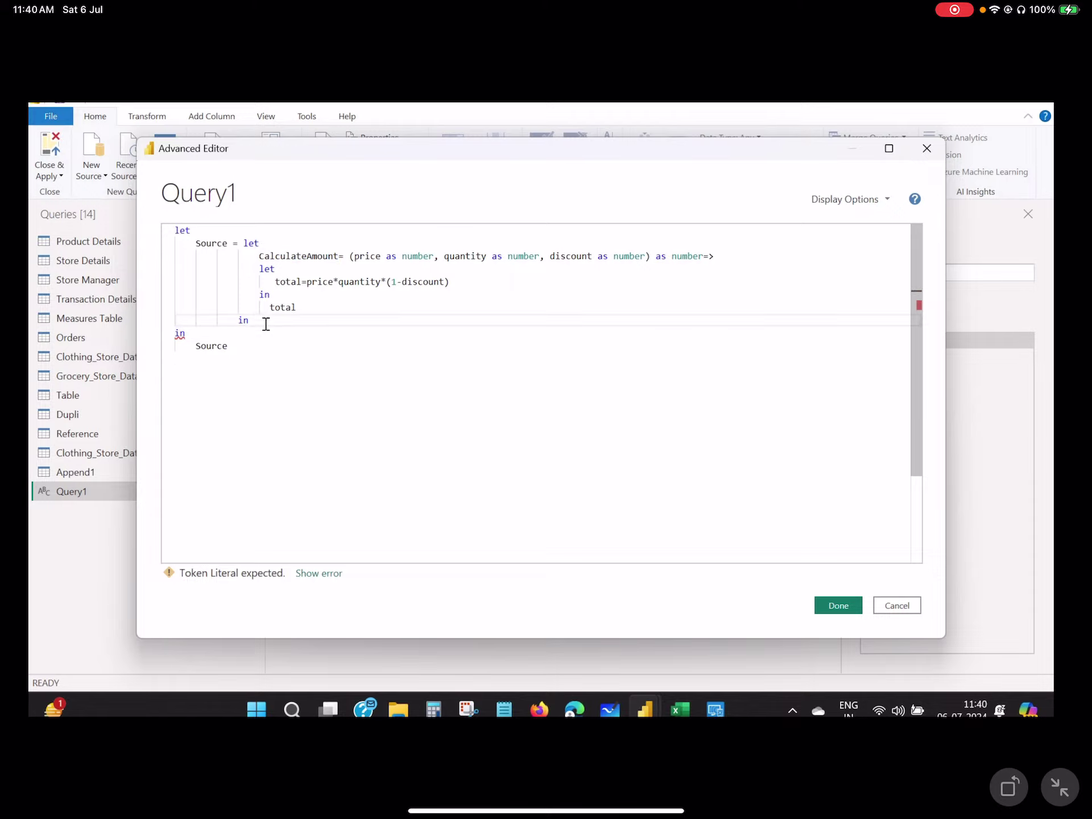
key("Return")
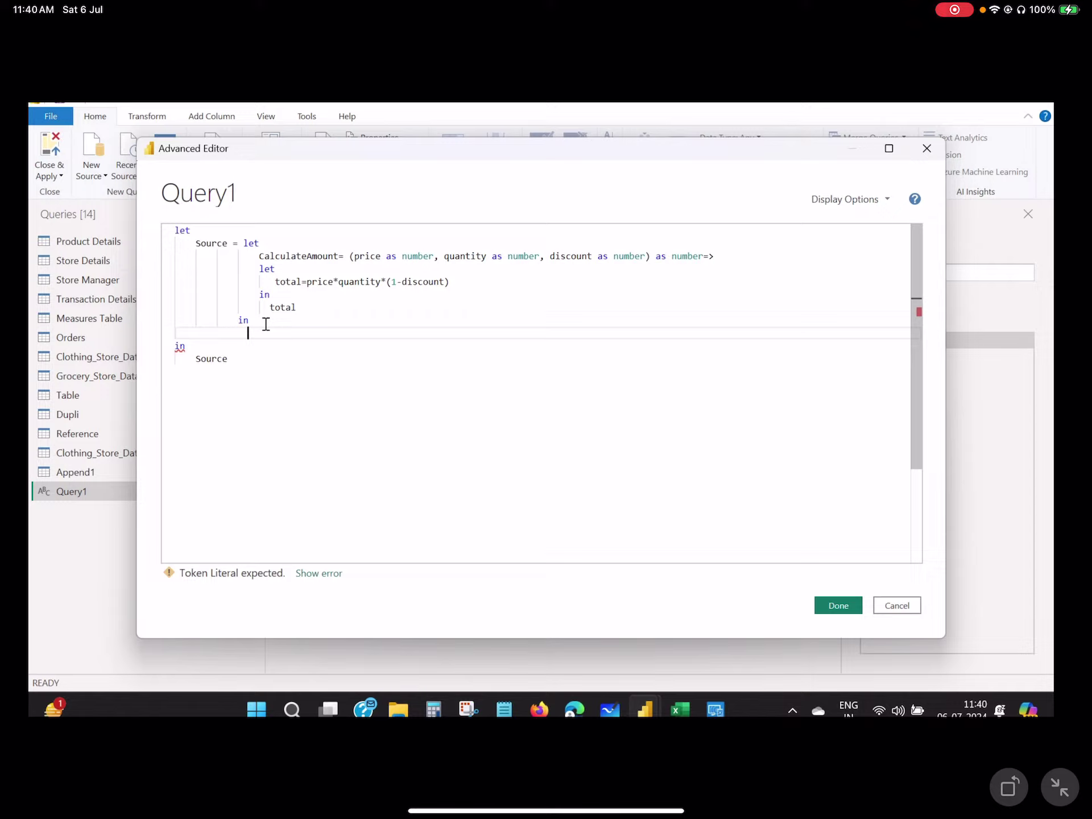
double_click(310, 256)
key("ctrl+c")
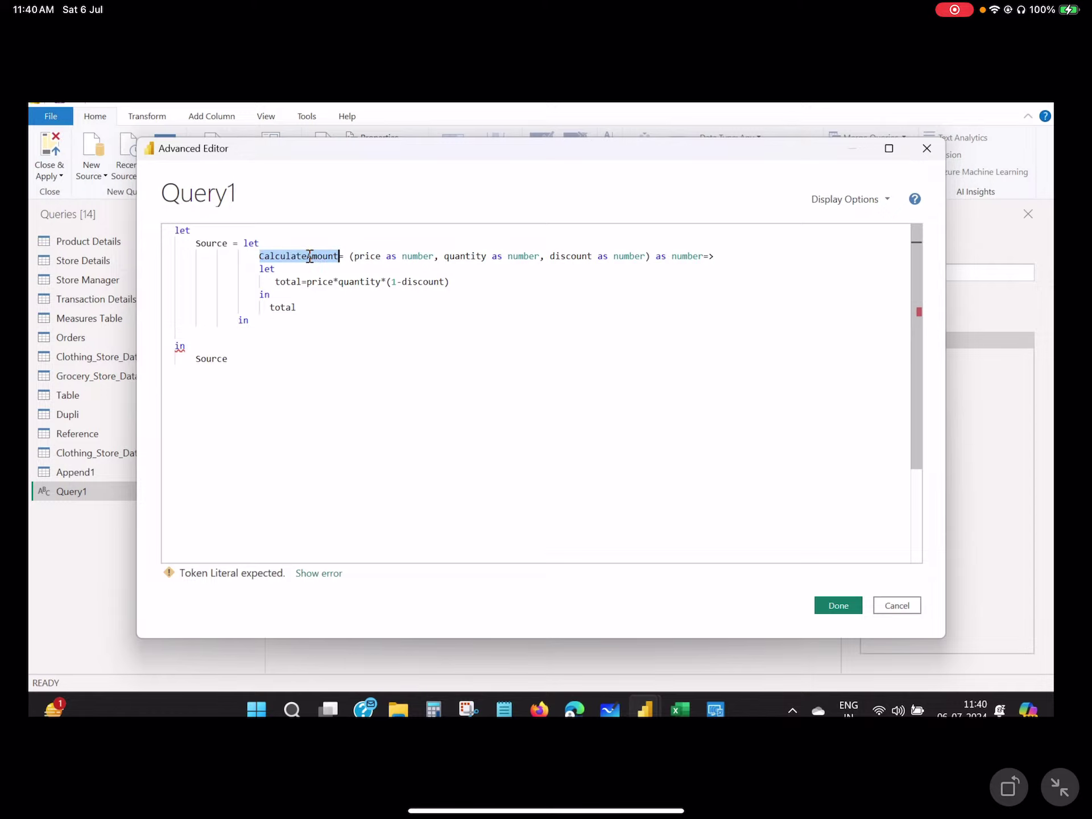
left_click(258, 334)
key("ctrl+v")
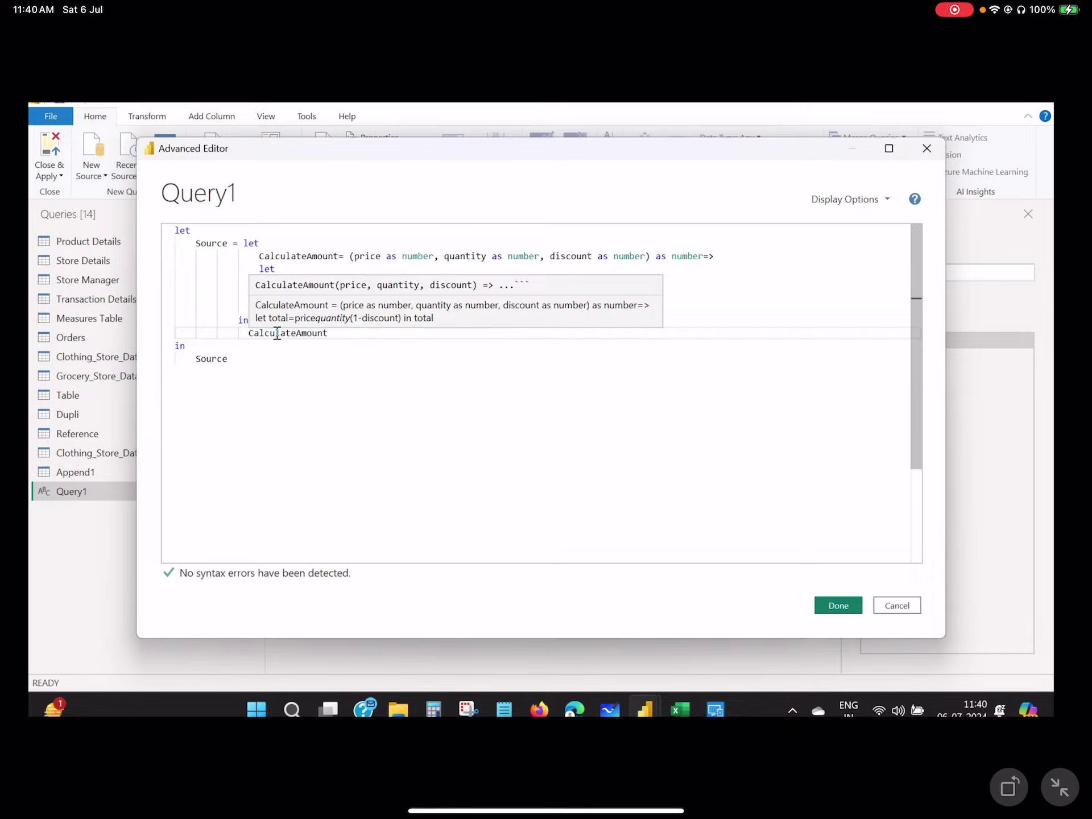
left_click(259, 269)
left_click(457, 362)
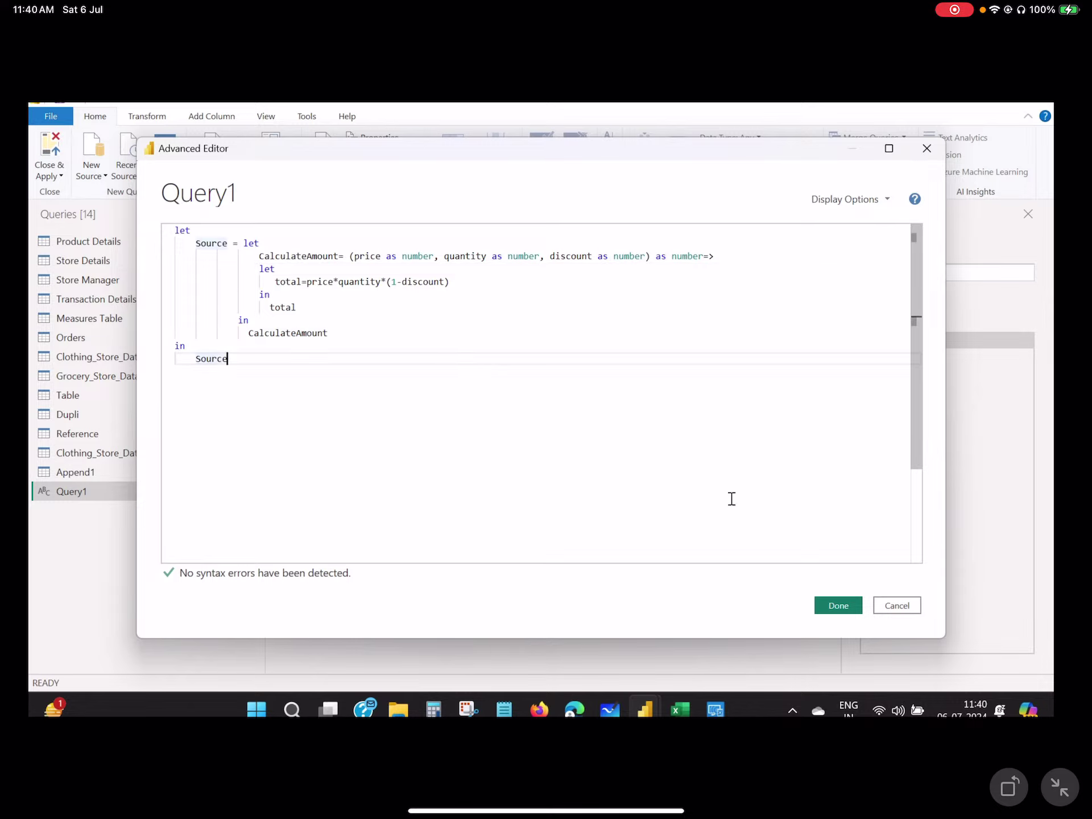
left_click(832, 606)
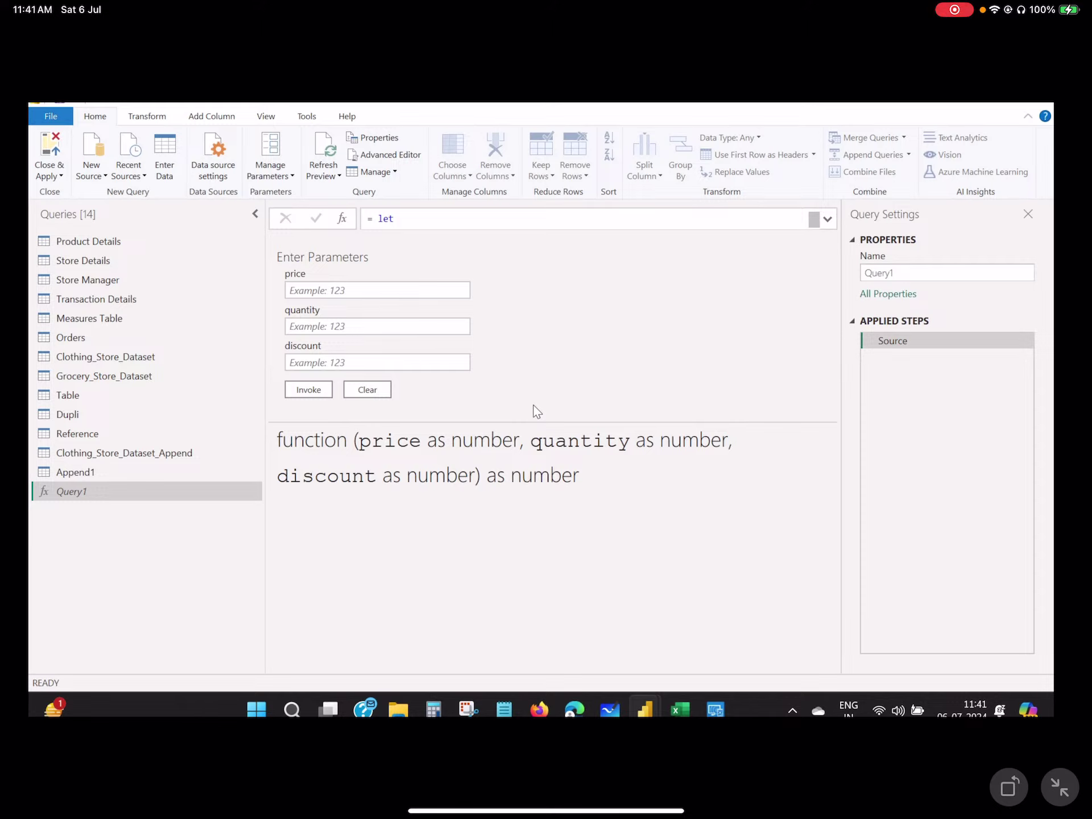
- In the Orders query, start invoking a custom function with new column name Tamount and function query Query1
left_click(87, 341)
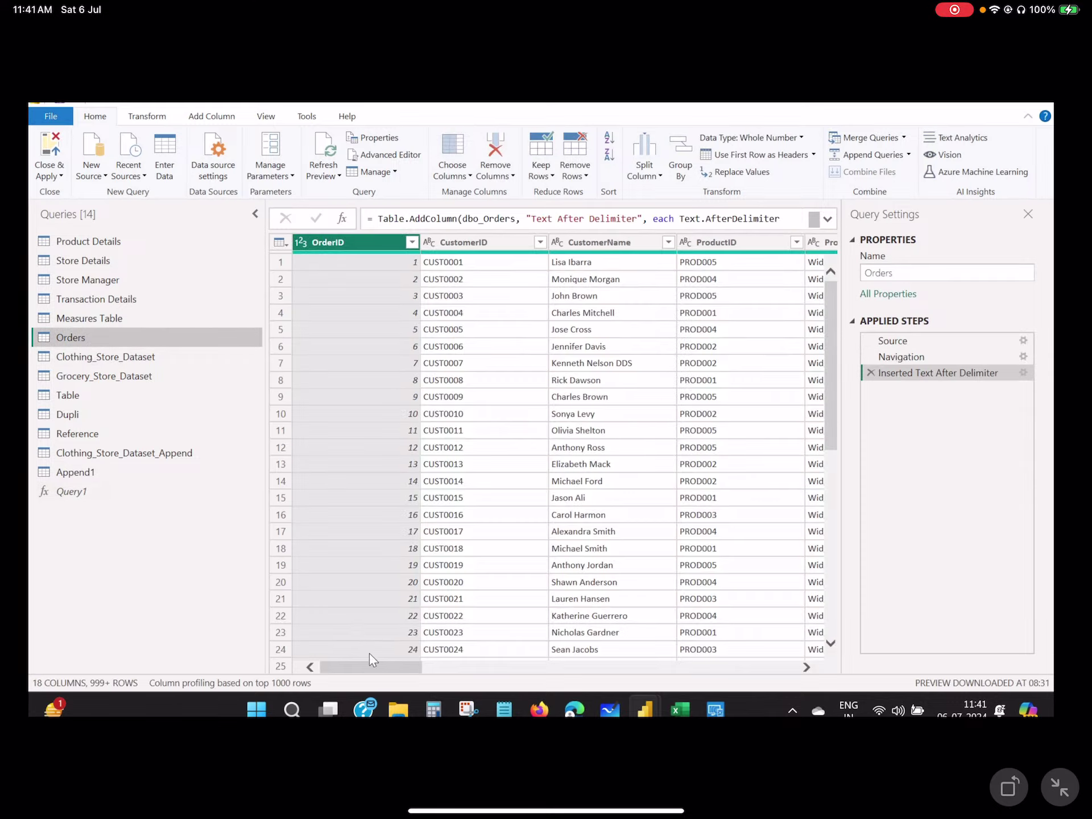
left_click_drag(351, 669, 740, 669)
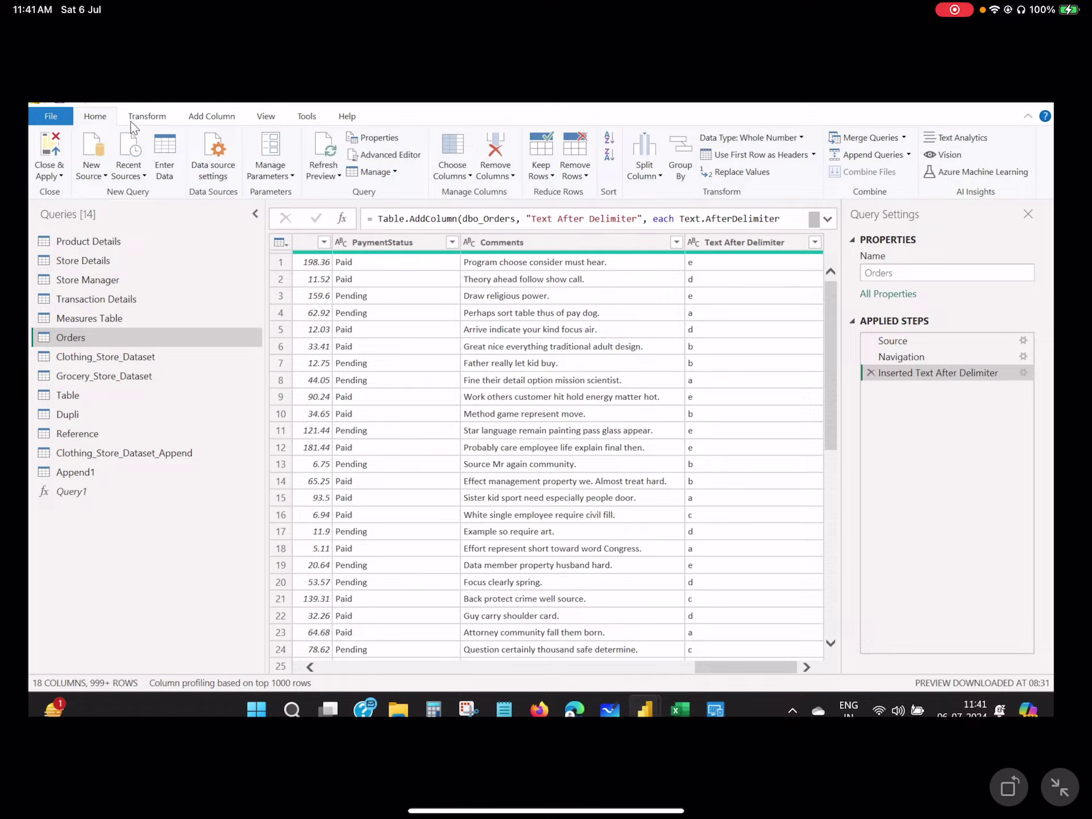
left_click(165, 117)
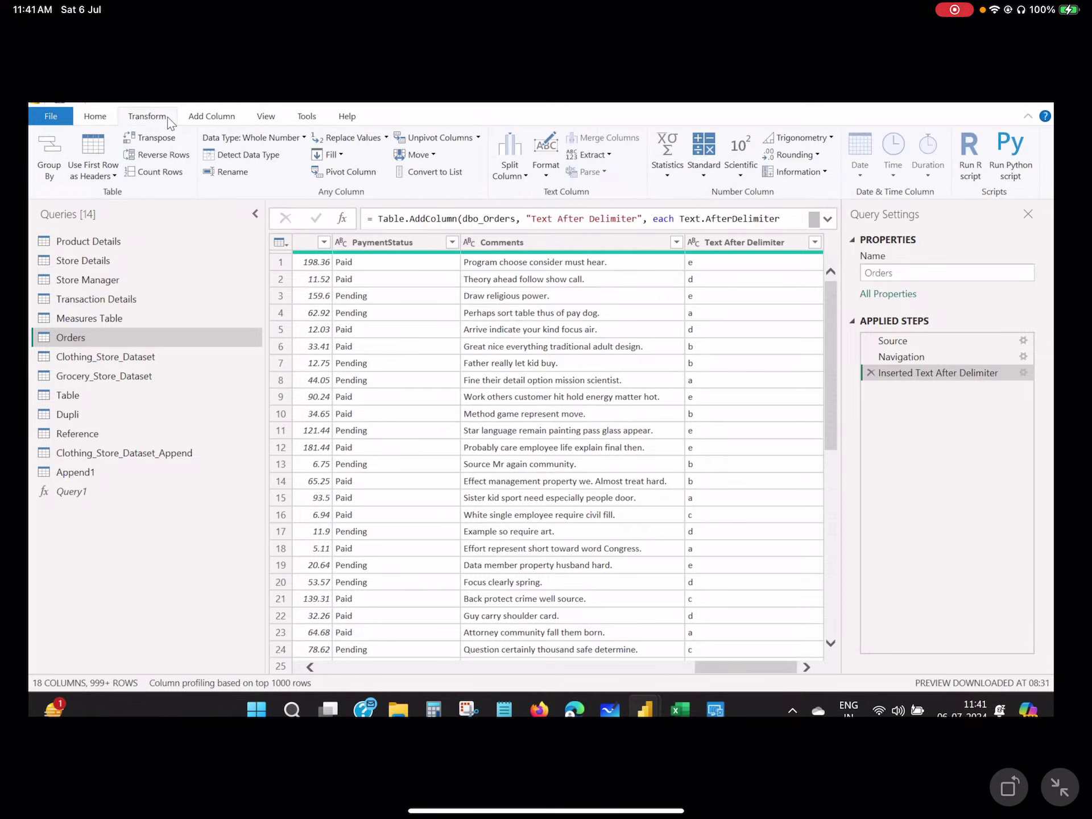
left_click(196, 118)
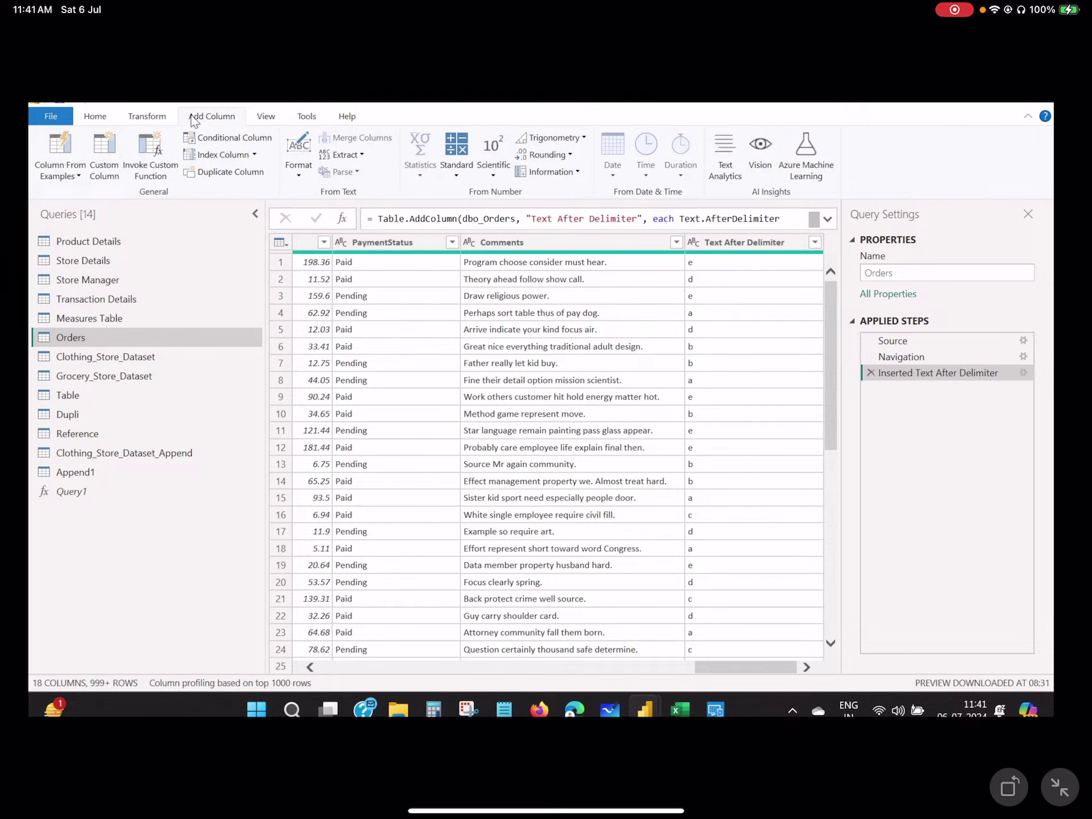
left_click(152, 164)
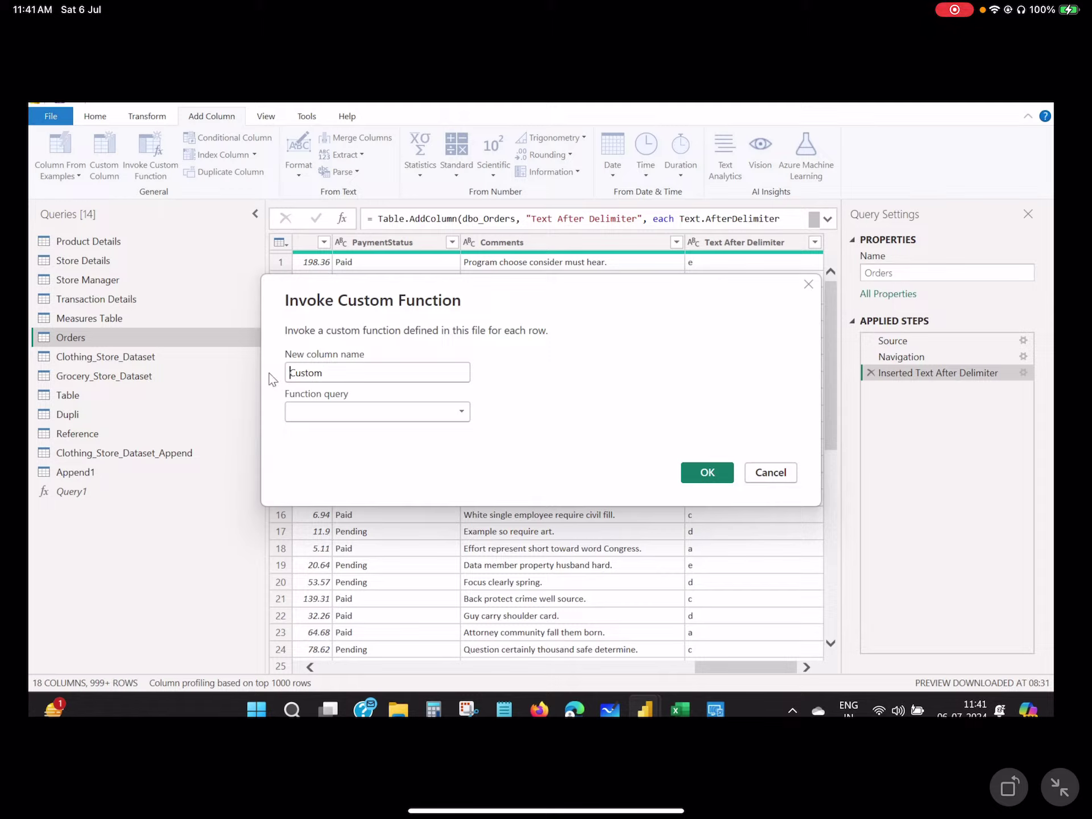
double_click(304, 377)
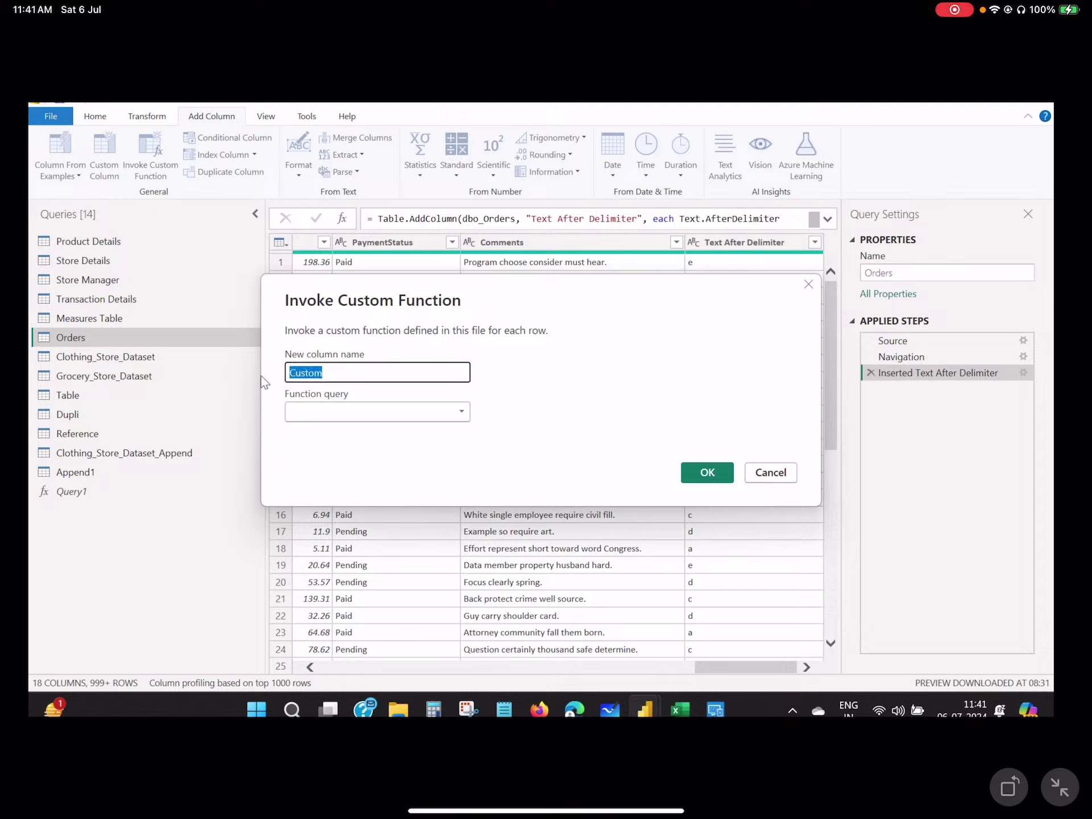
type("Tamount")
left_click(391, 417)
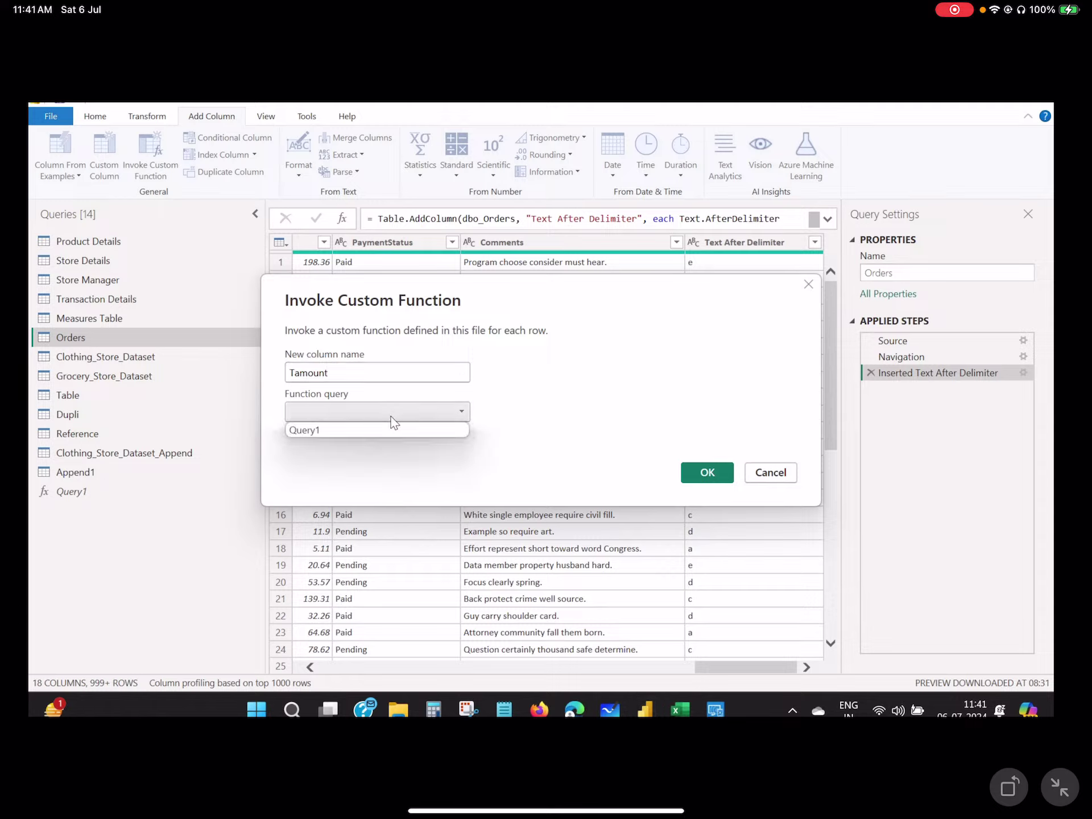
left_click(341, 430)
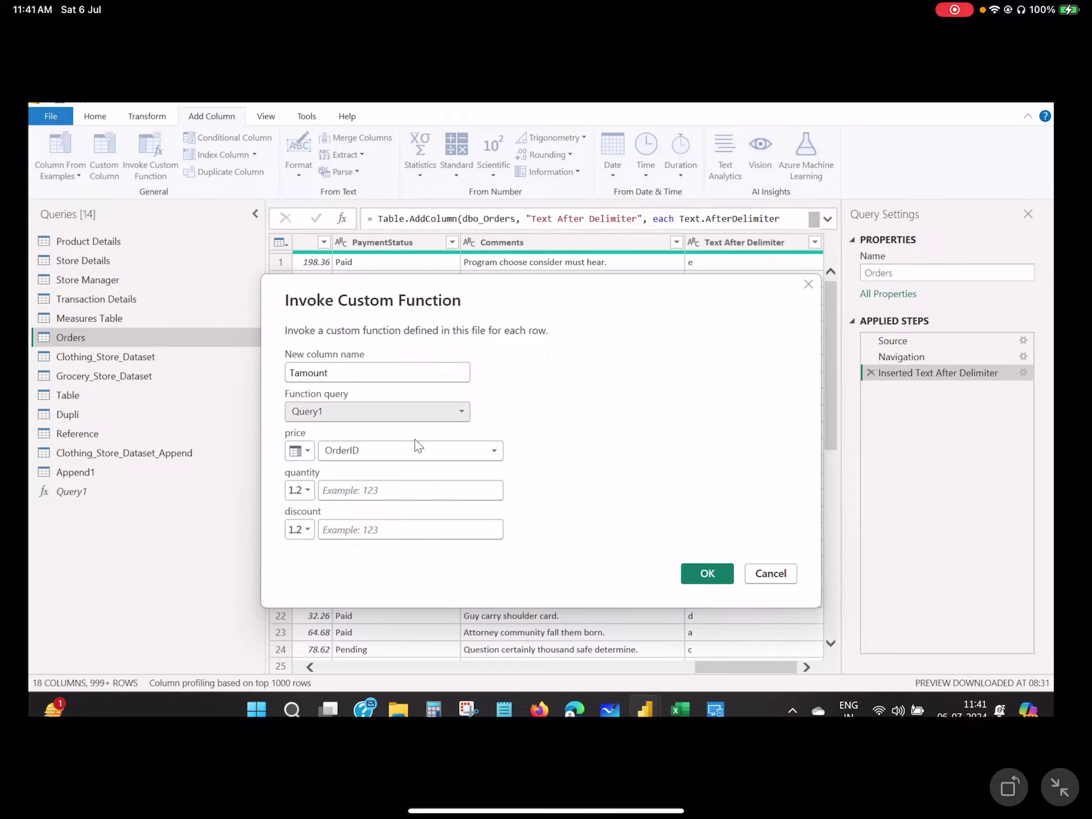
- Map the function's price argument to the Price column and its quantity argument to the Quantity column
left_click(489, 452)
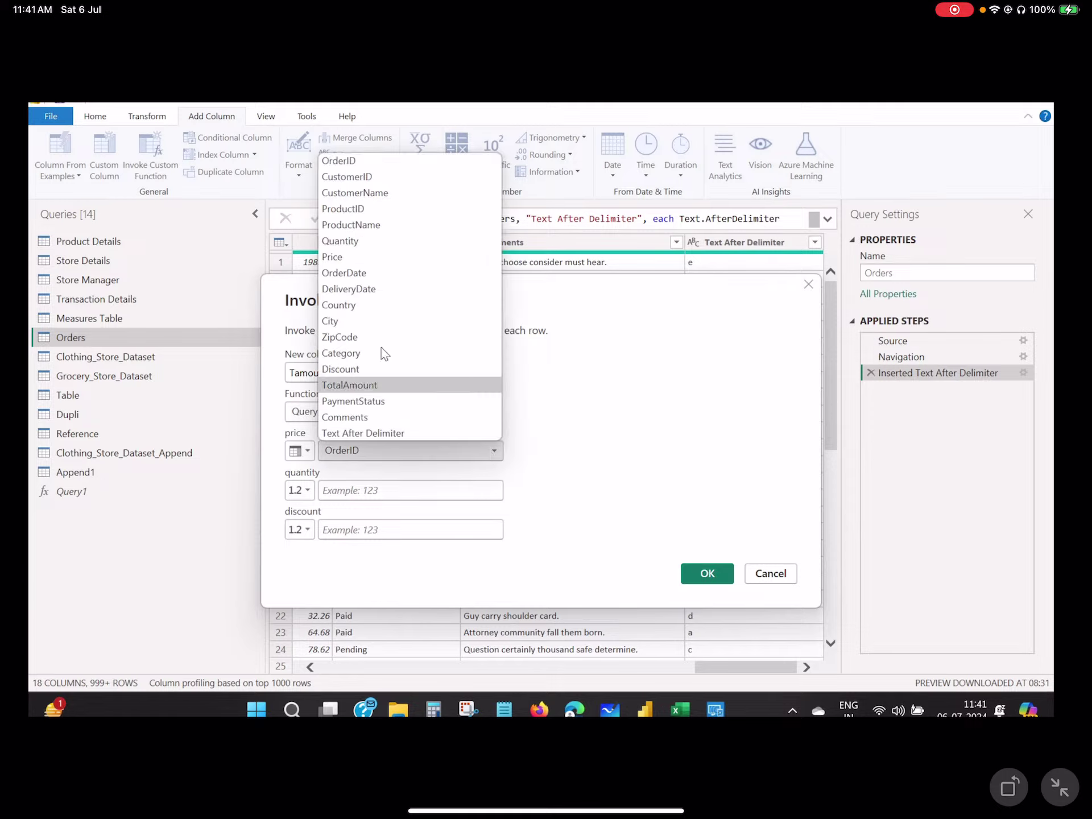
left_click(336, 260)
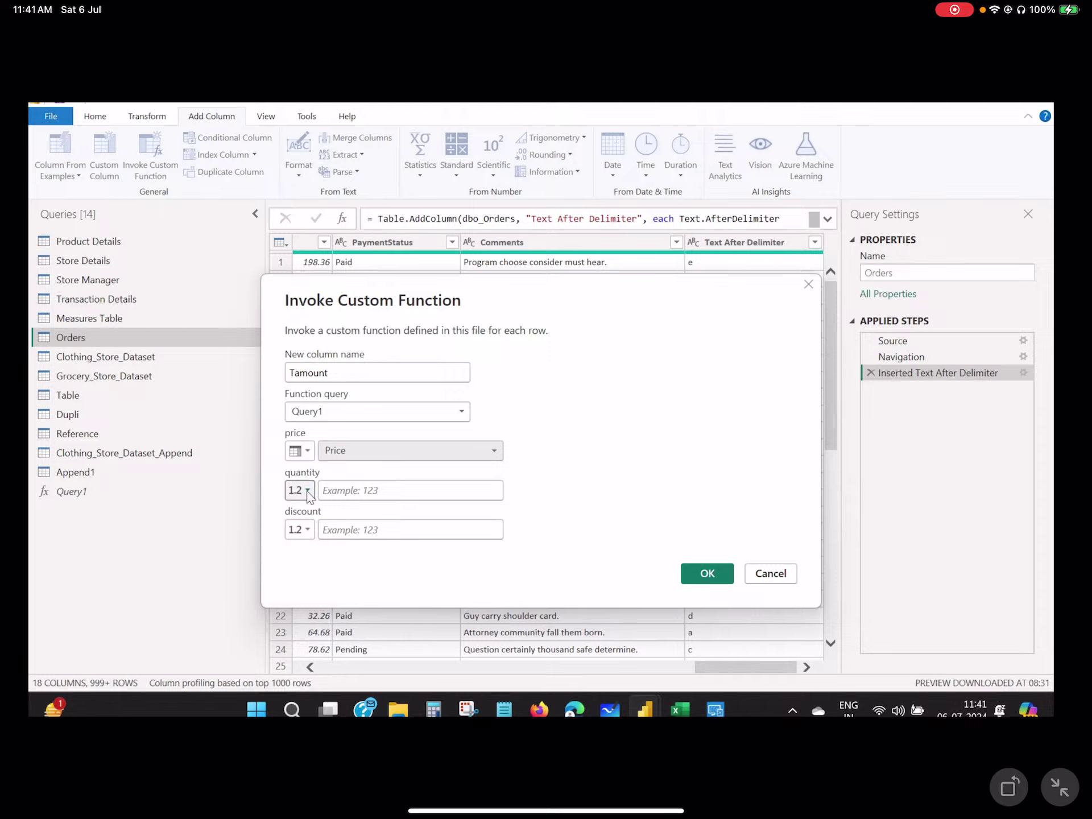
left_click(352, 493)
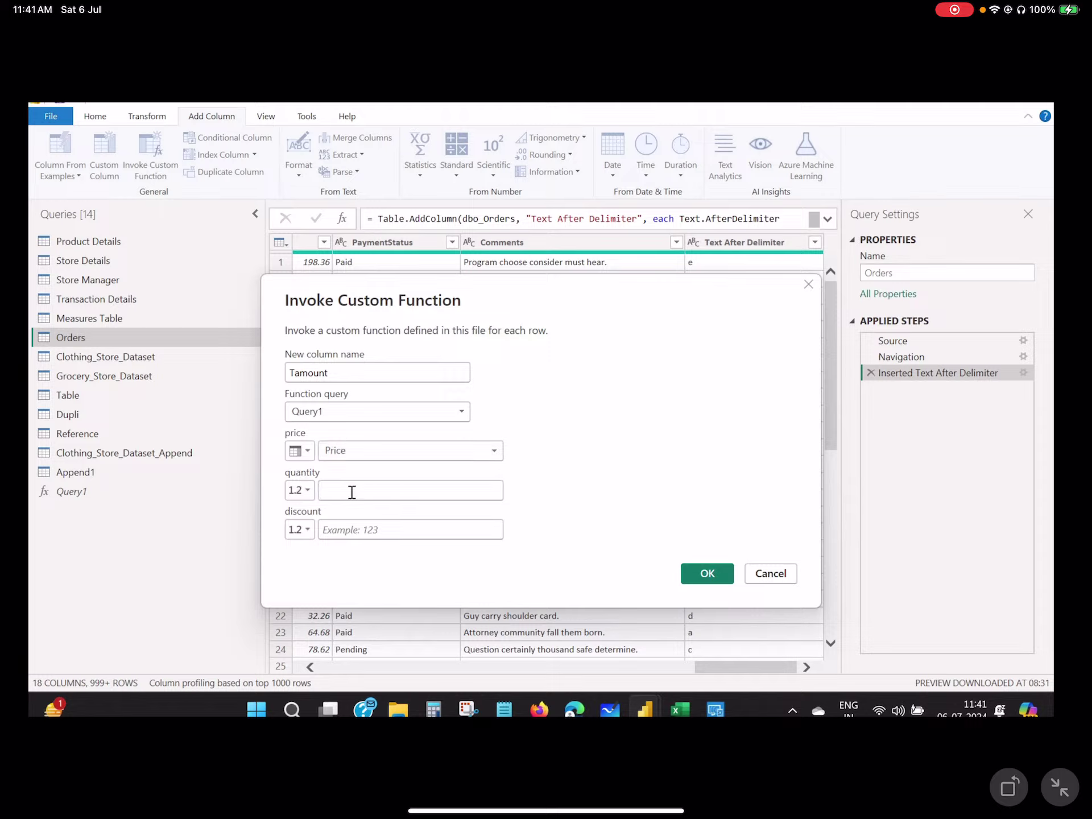
left_click(307, 491)
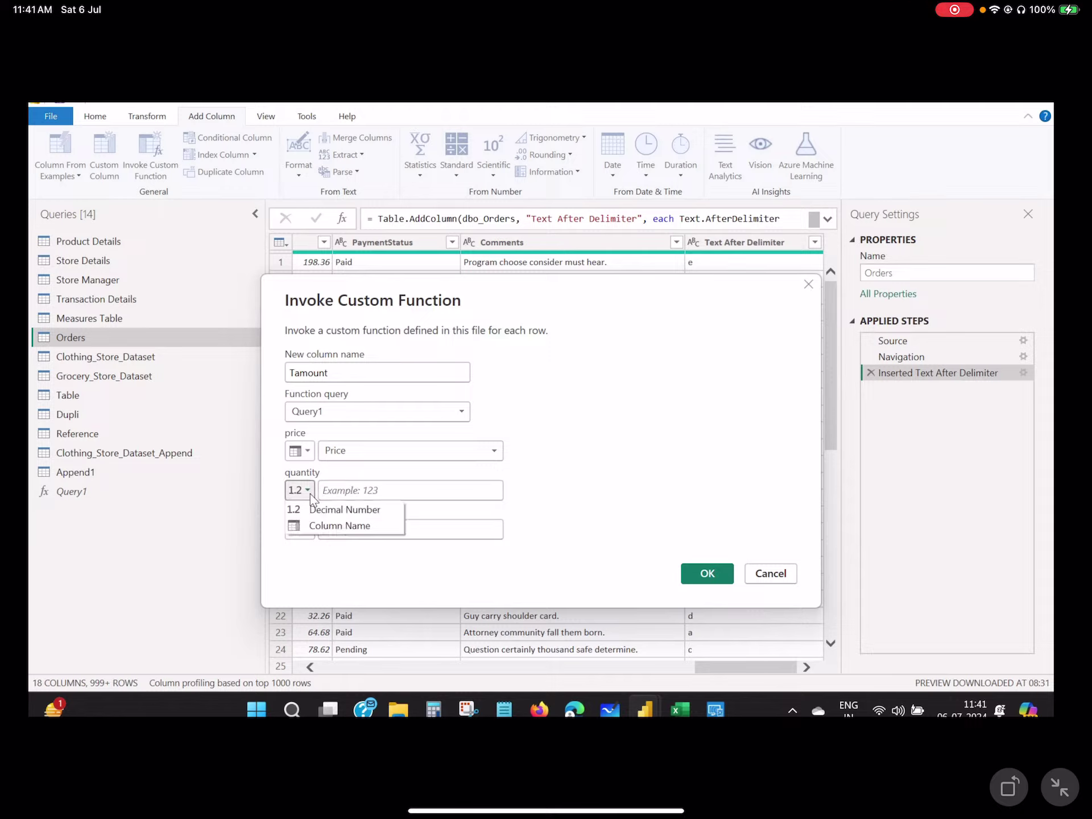
left_click(325, 526)
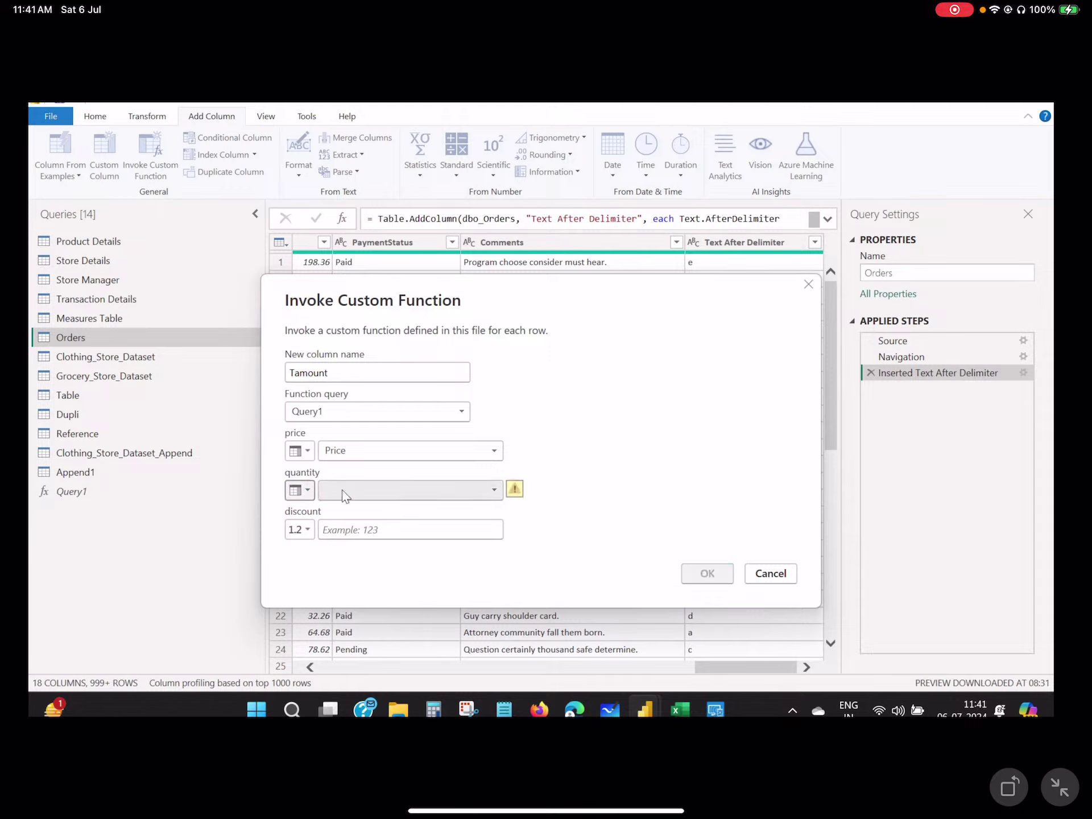
left_click(475, 489)
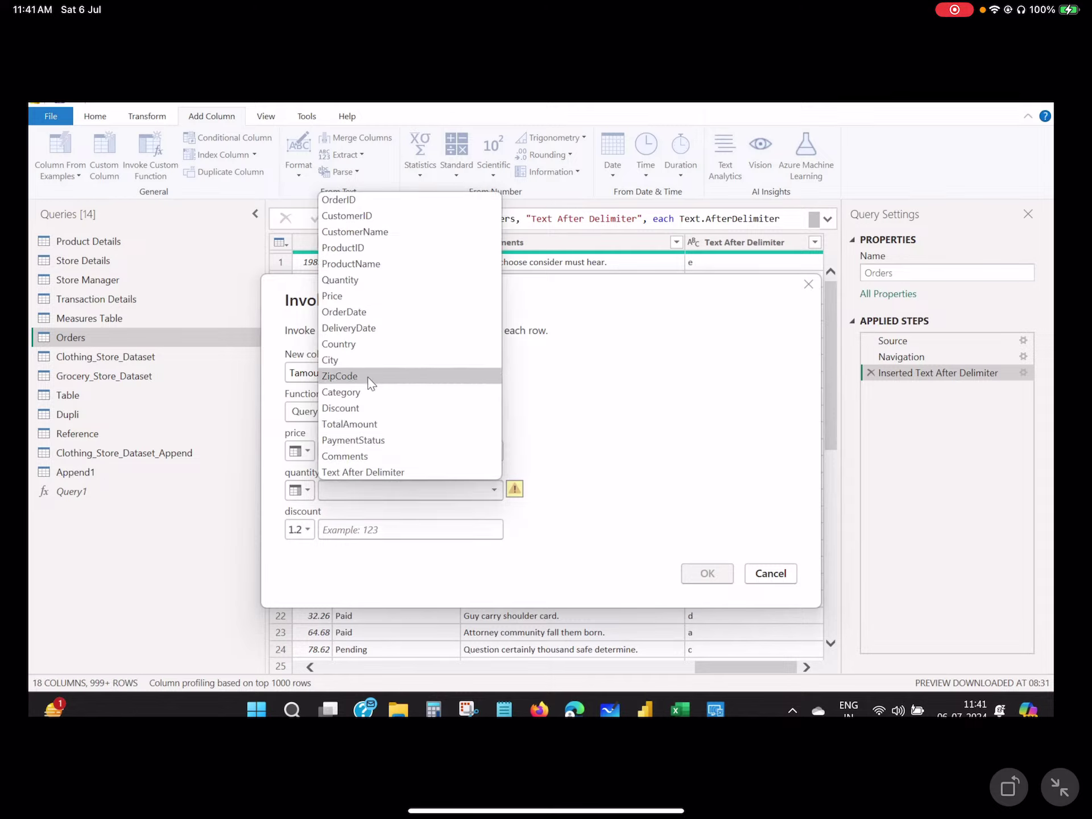
left_click(331, 282)
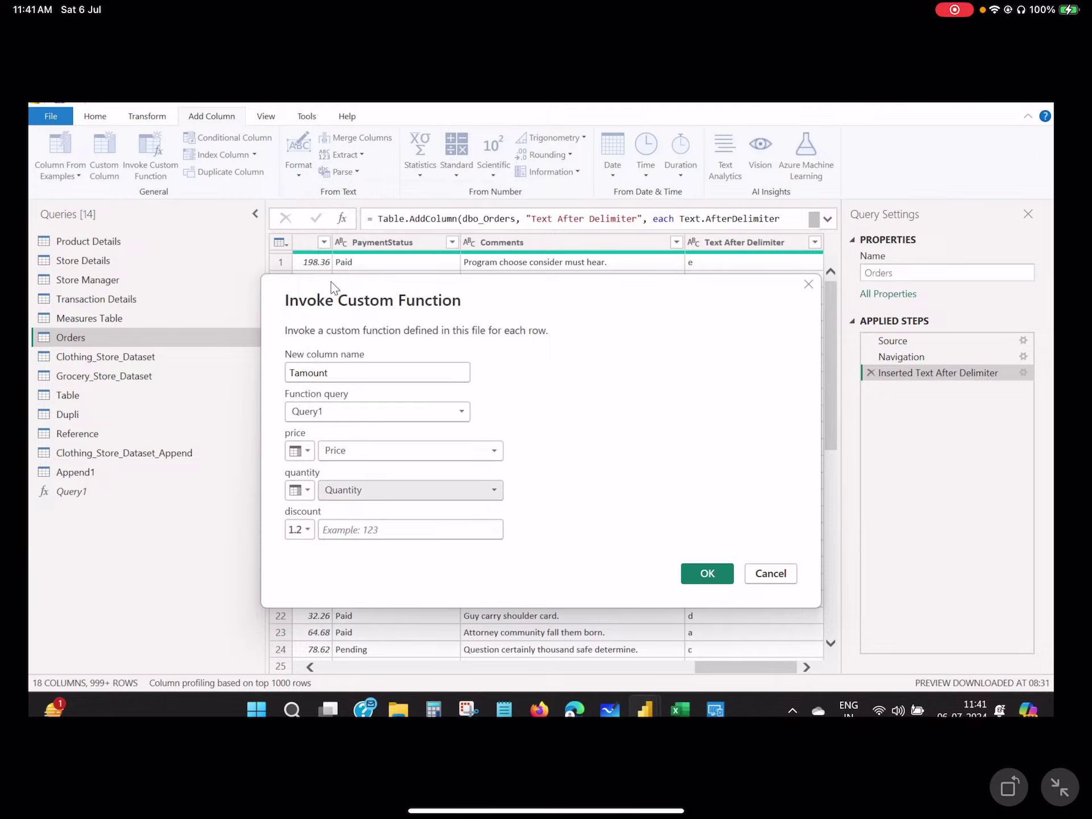
- Map the discount argument to the Discount column and add the Tamount column to Orders
left_click(307, 530)
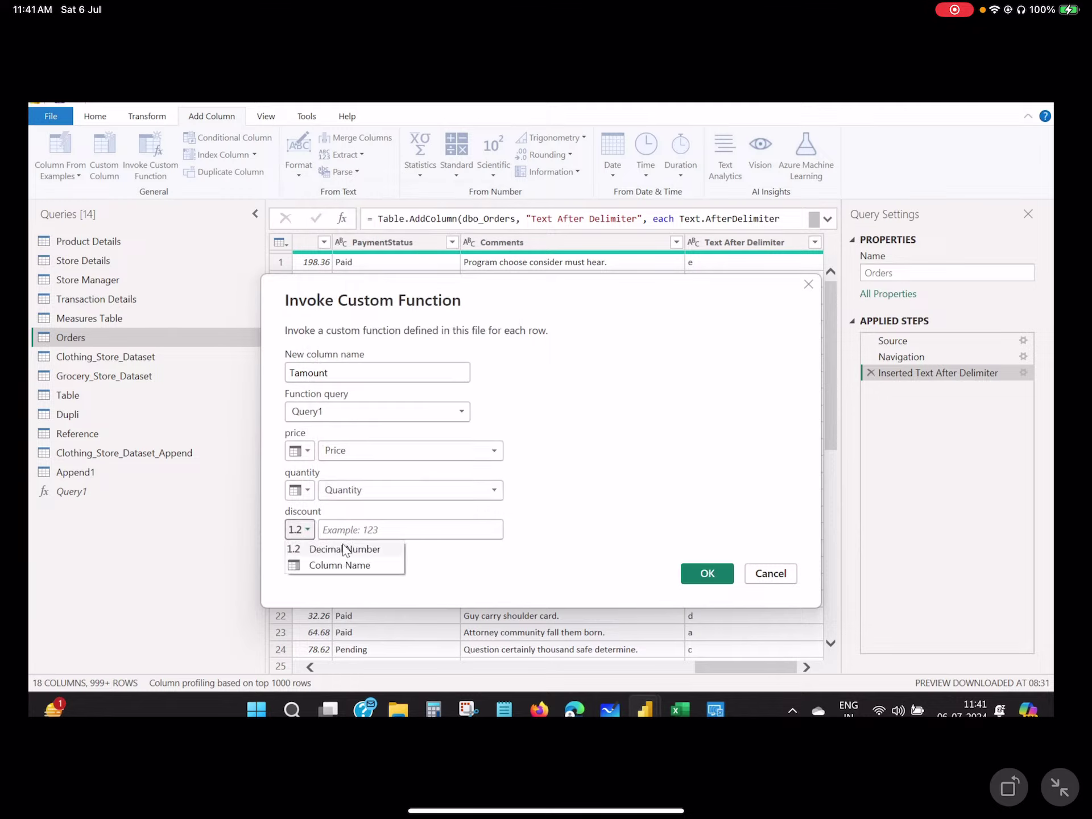
left_click(339, 566)
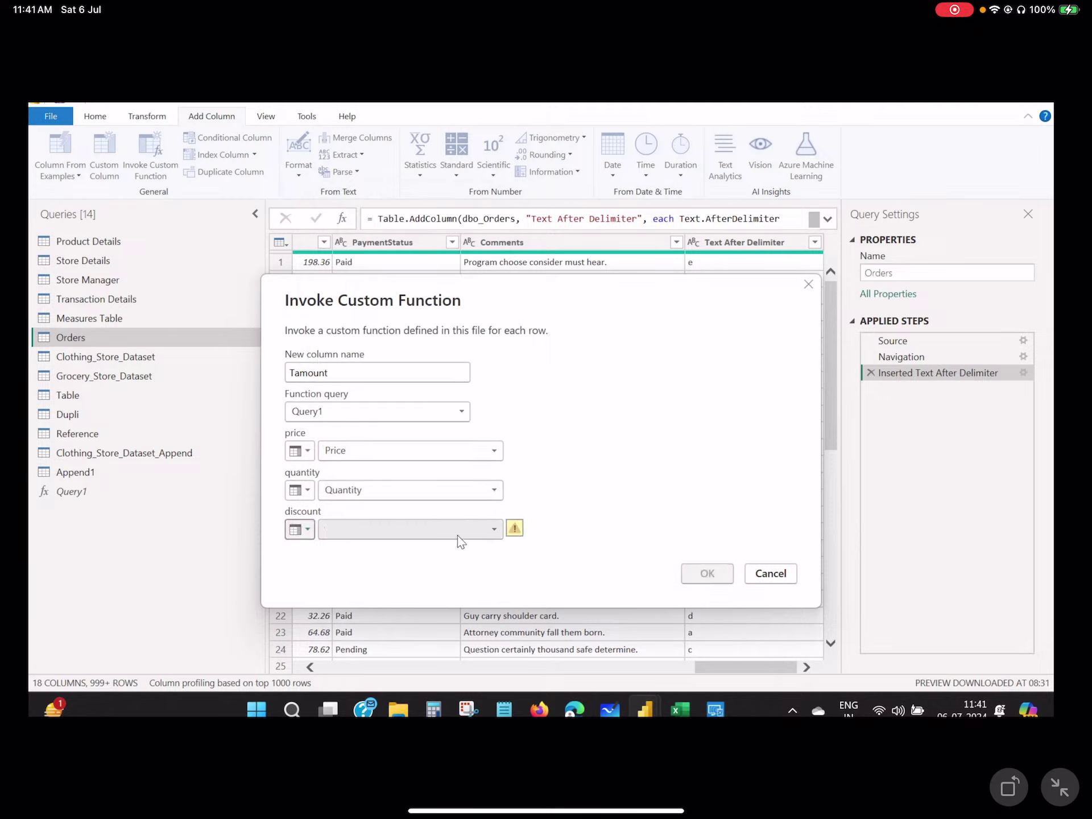
left_click(487, 531)
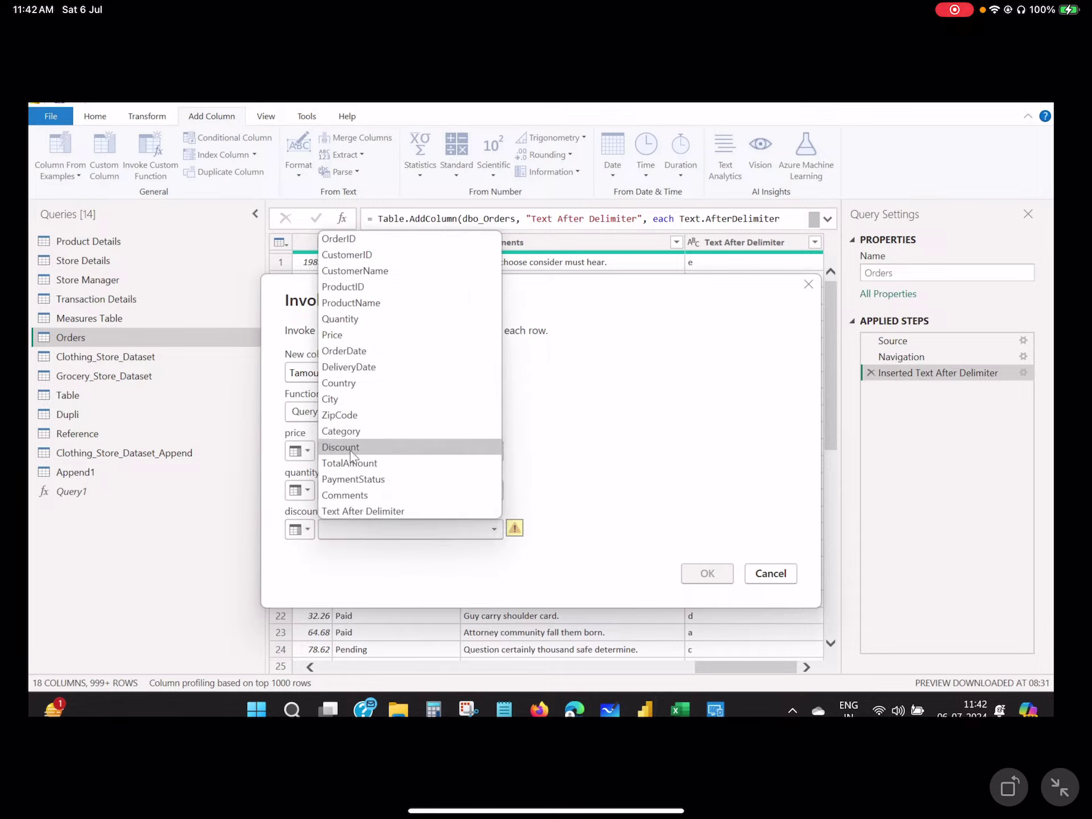
left_click(449, 447)
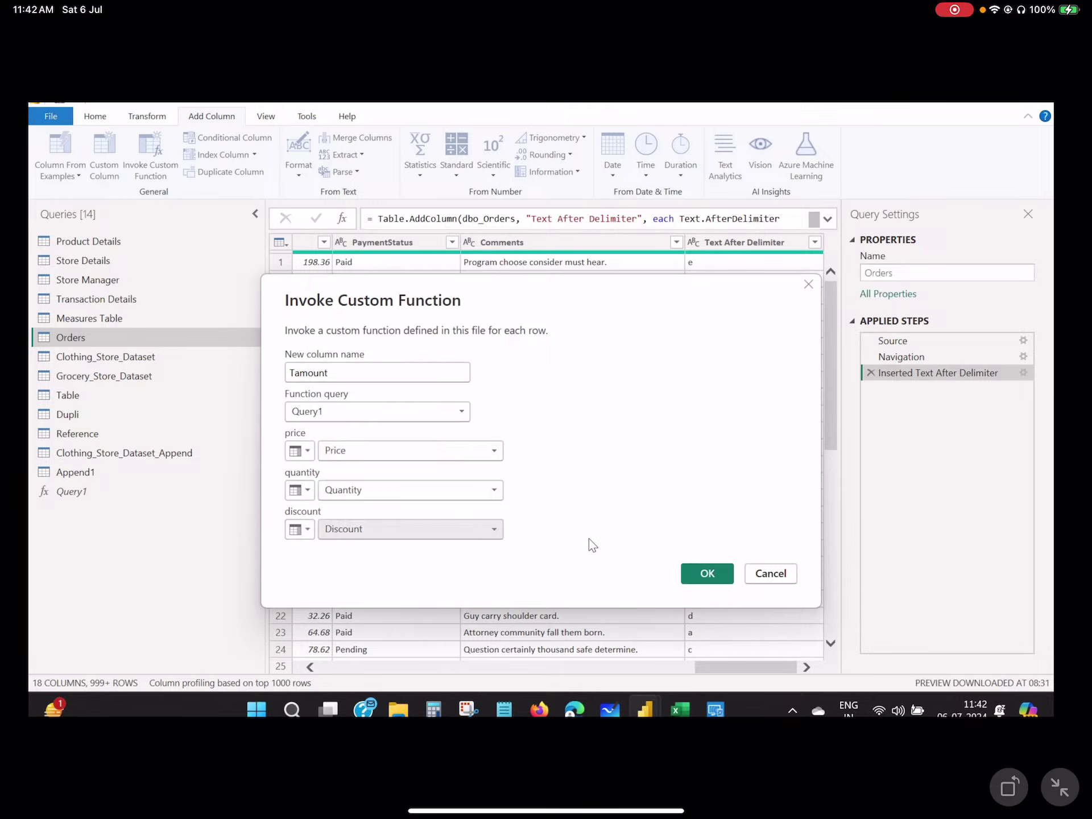
left_click(706, 573)
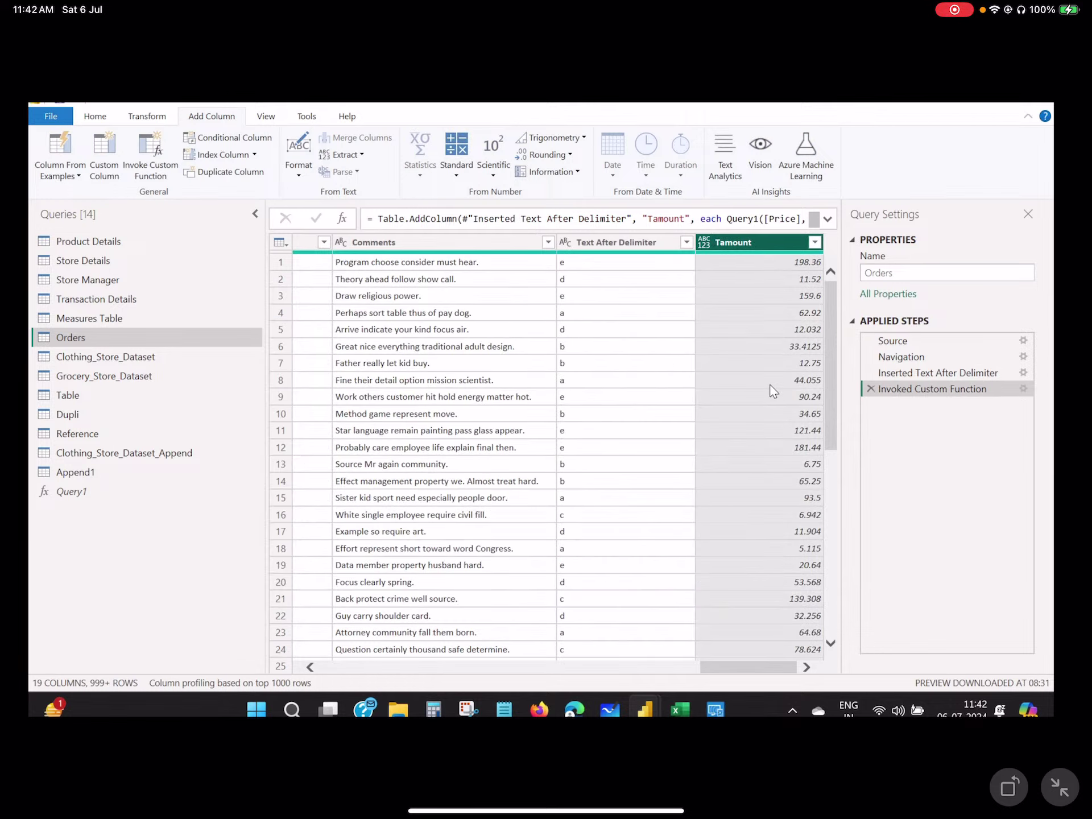
- Edit the Invoked Custom Function step so discount uses a fixed decimal number of 0.1 instead of a column
left_click(1023, 389)
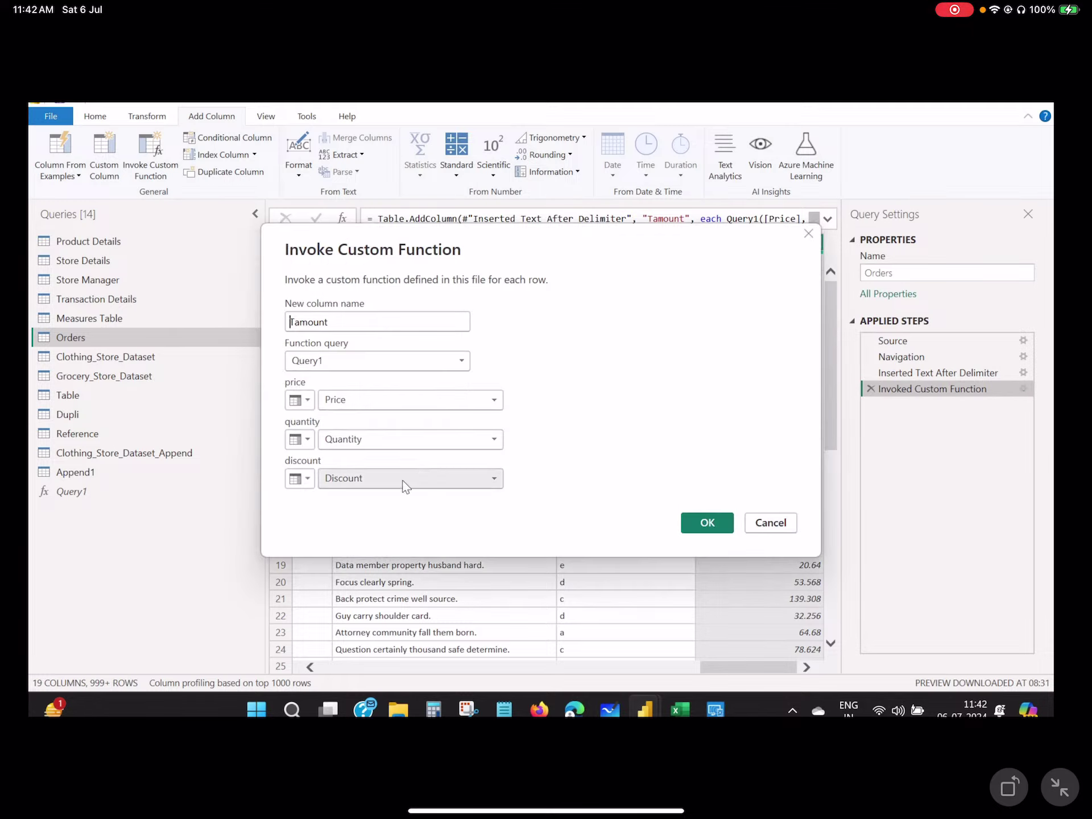
left_click(302, 478)
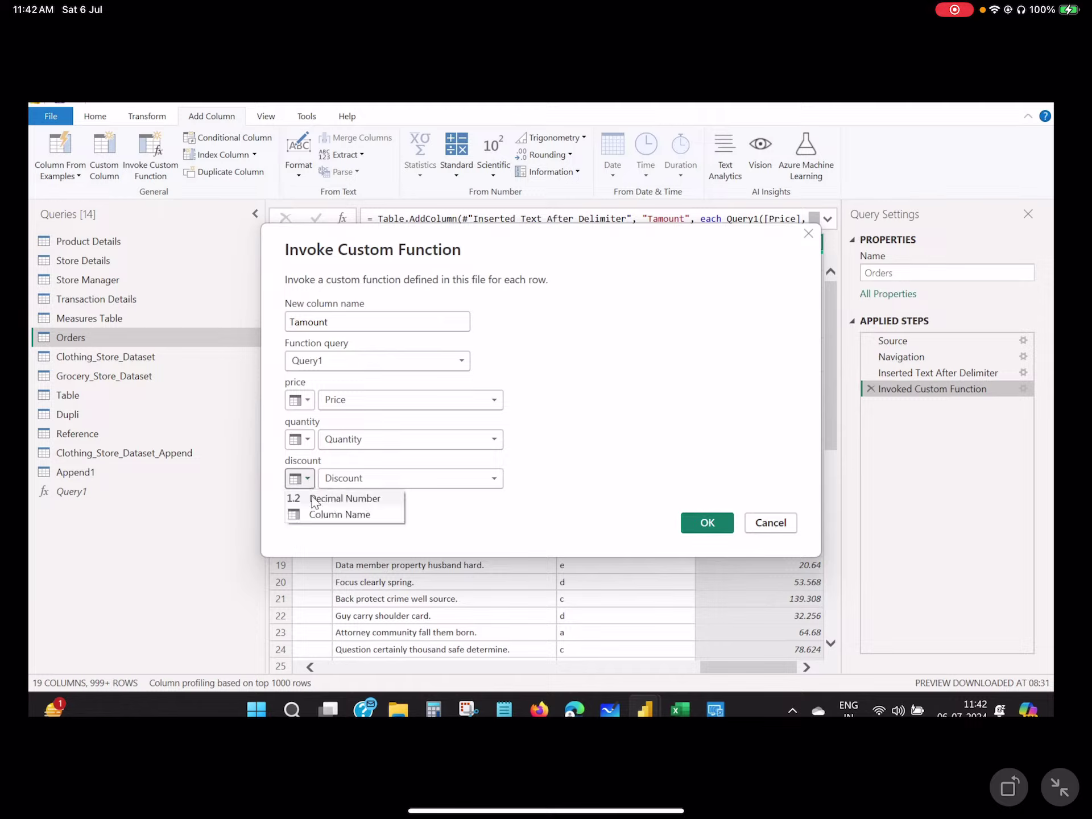
left_click(314, 499)
left_click(383, 480)
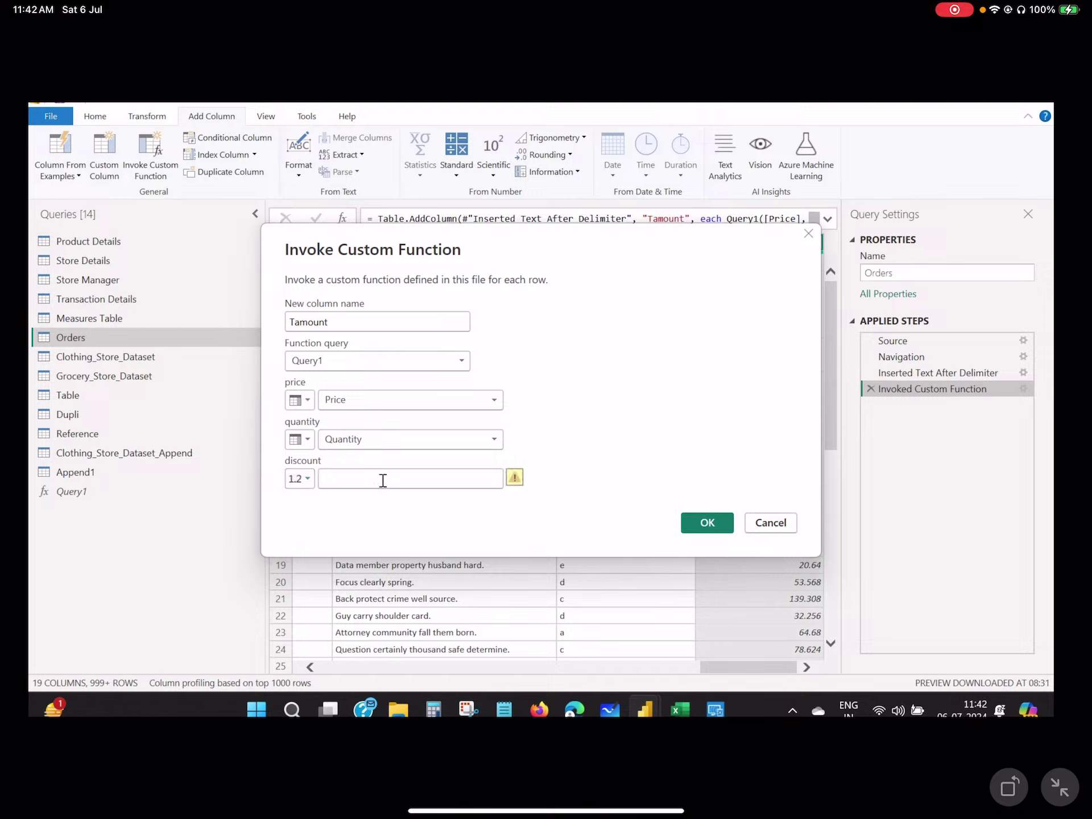
type("1")
type("0")
left_click(486, 503)
key("BackSpace")
key("BackSpace")
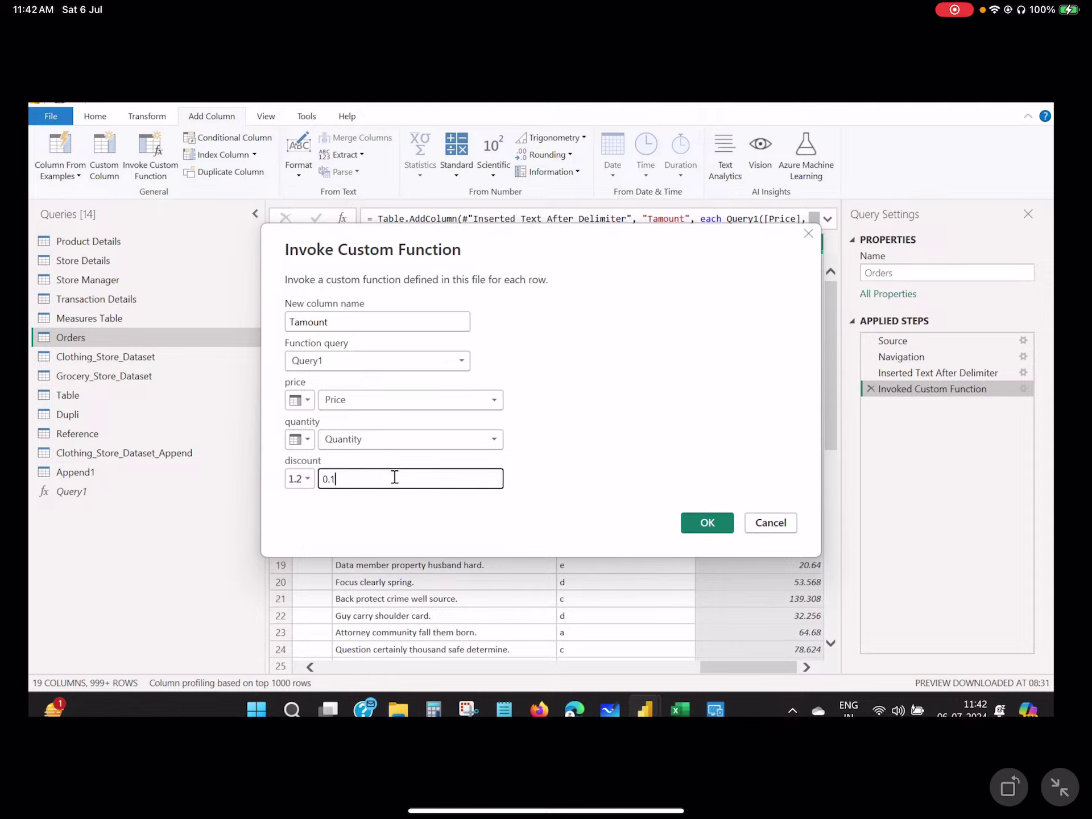
left_click(555, 511)
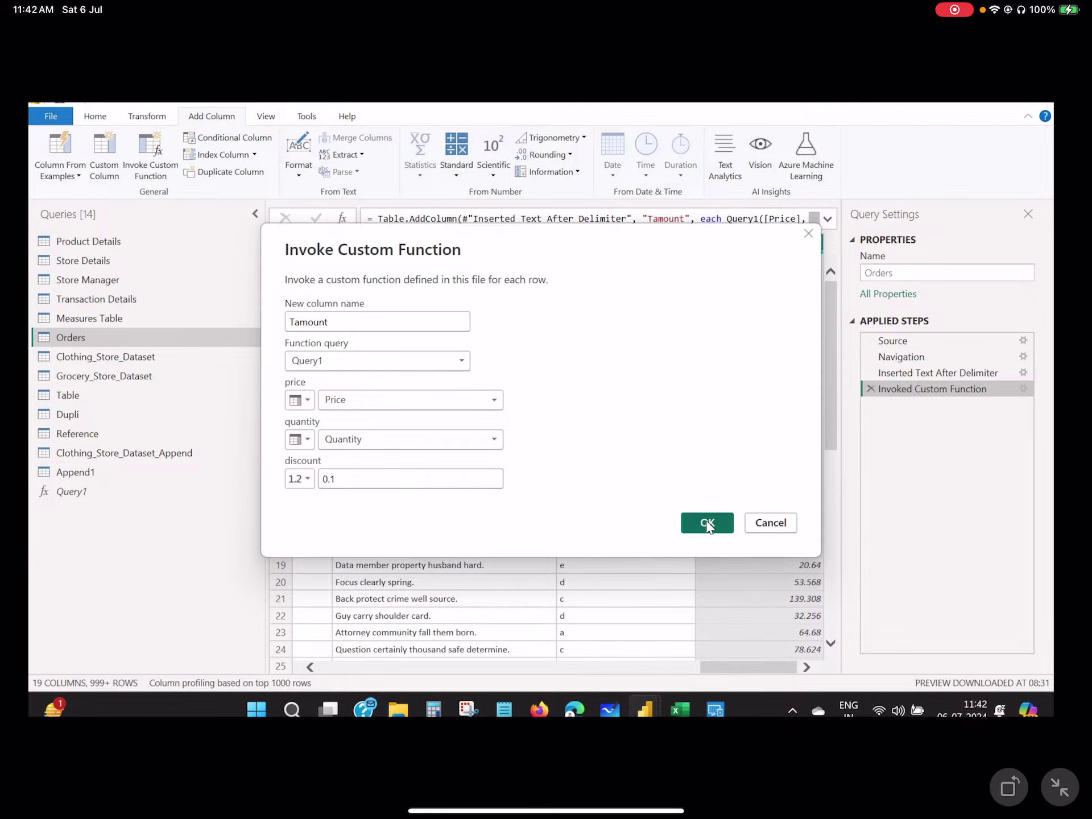
left_click(707, 523)
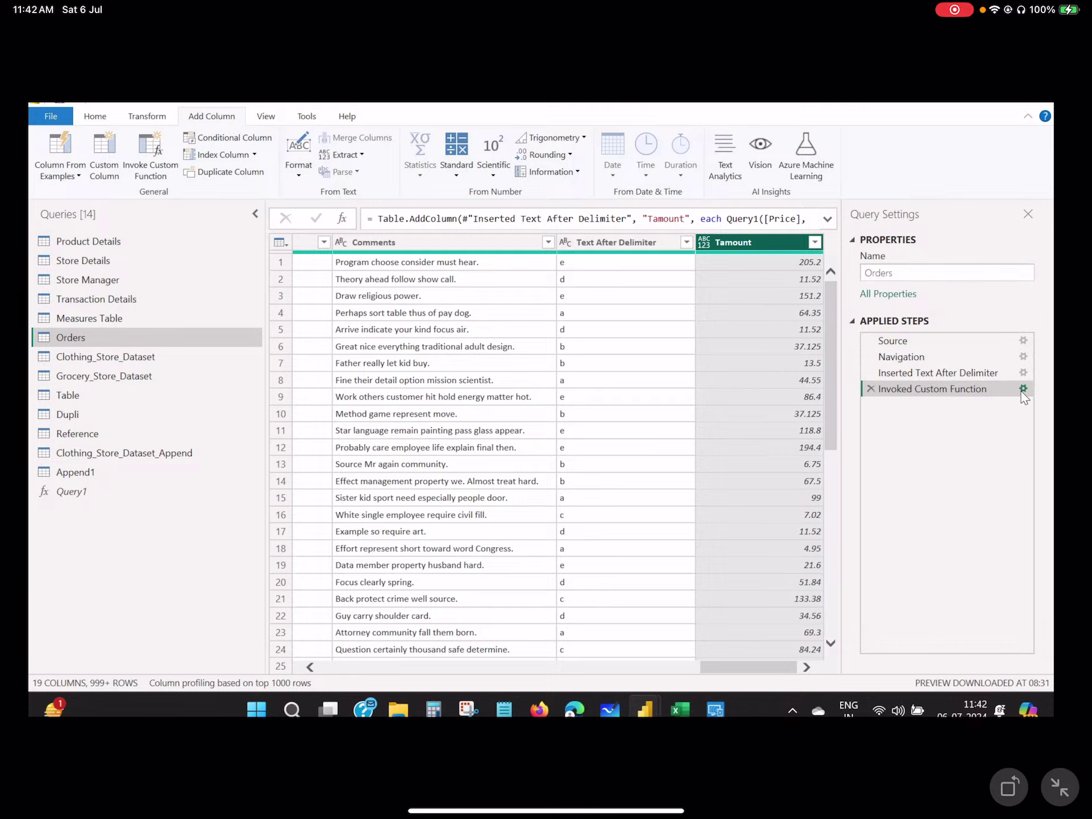
- In the Store Manager query, start invoking the custom function Query1 with its price argument mapped to the STORE_ID column
left_click(112, 283)
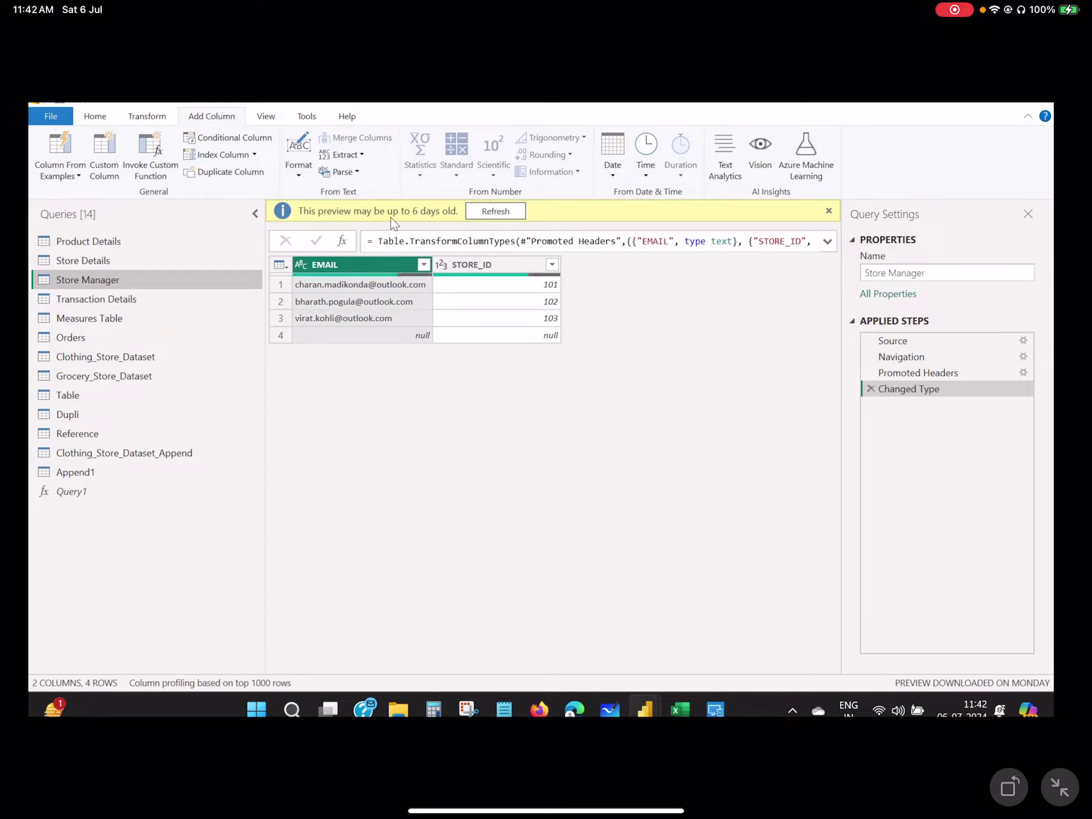
left_click(159, 145)
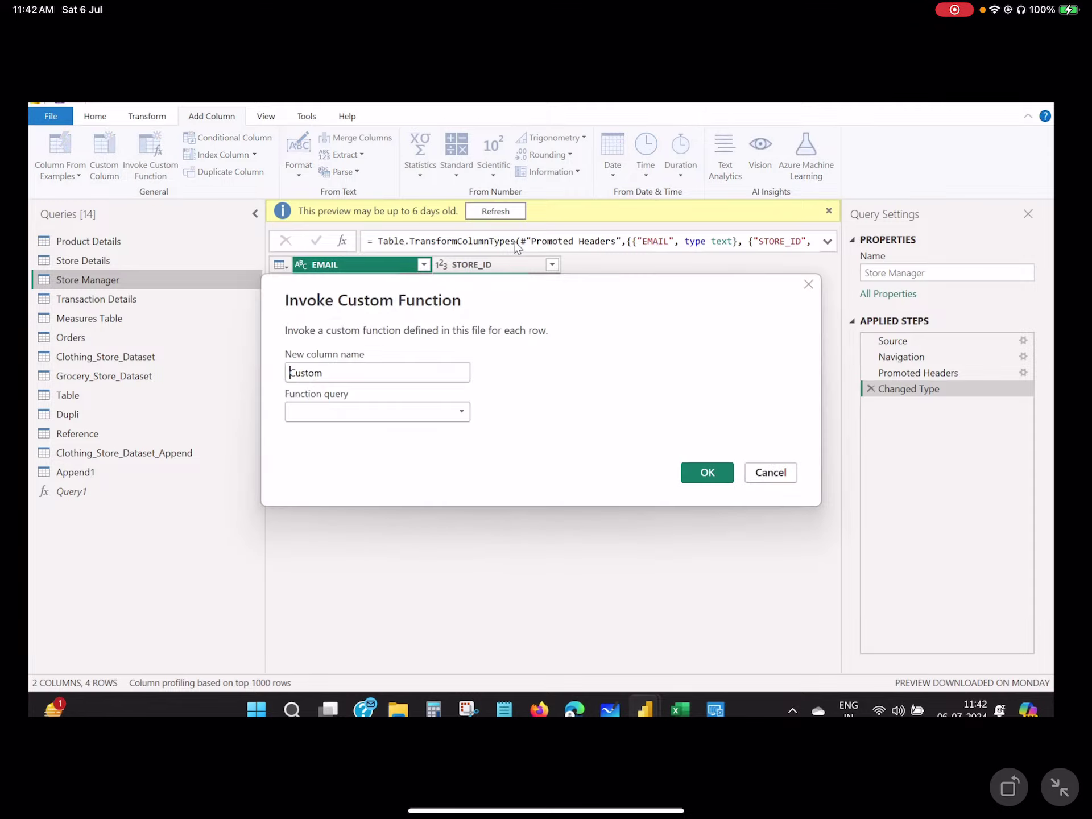
left_click(444, 407)
left_click(337, 437)
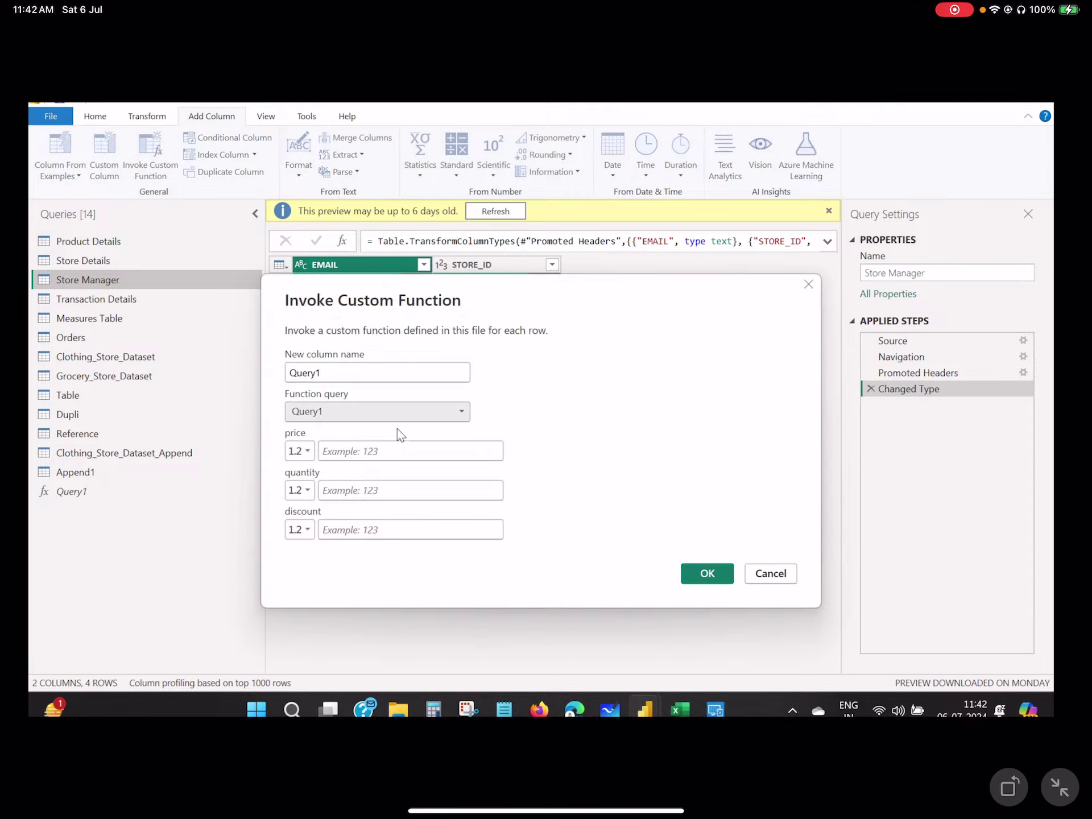
left_click(300, 450)
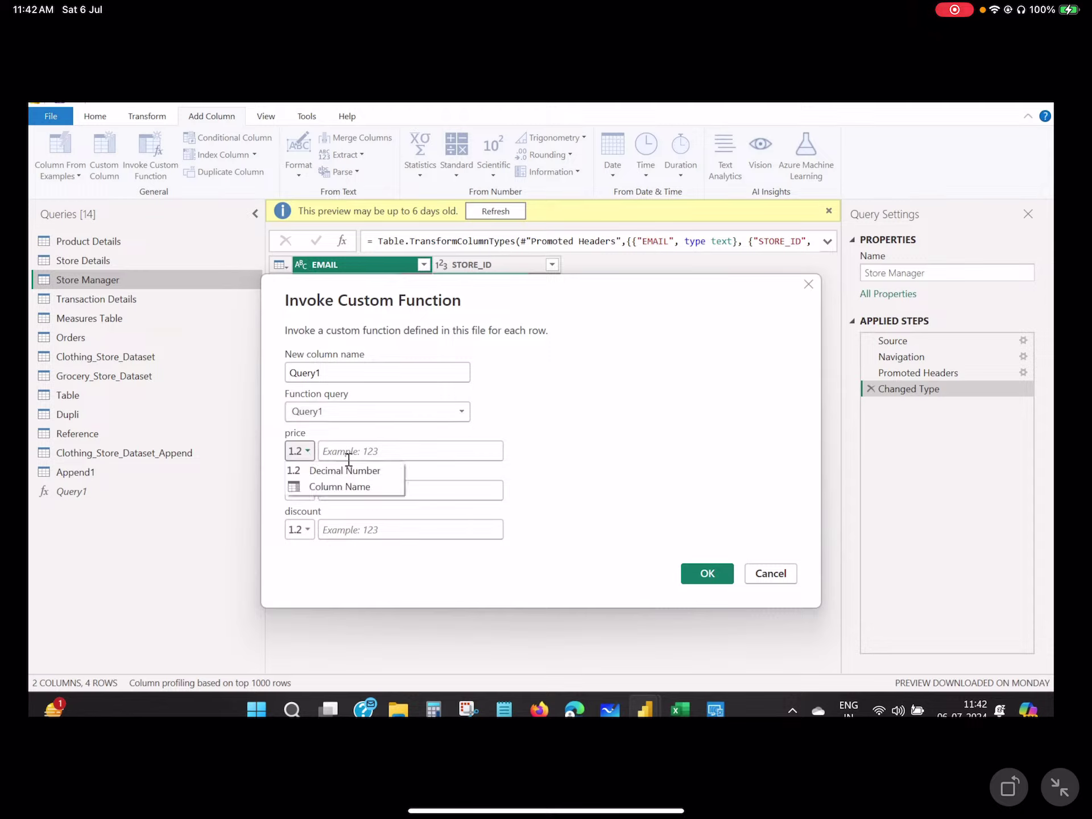
left_click(340, 487)
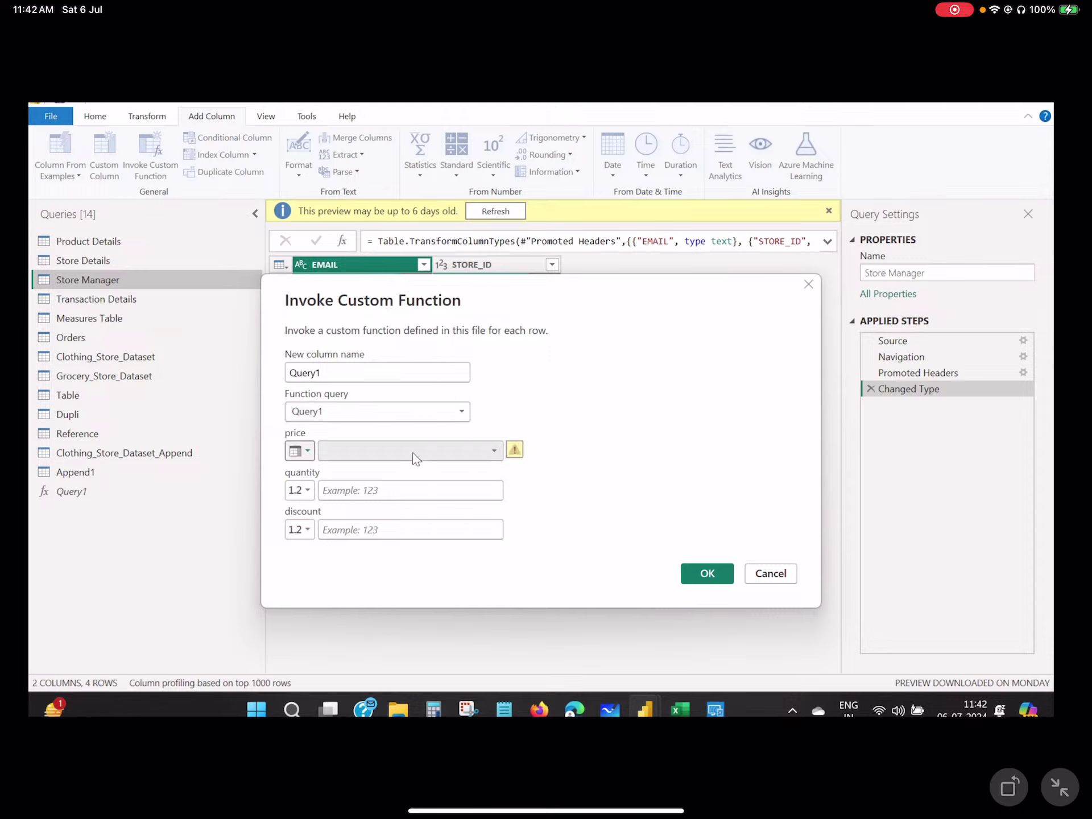
left_click(421, 455)
left_click(353, 486)
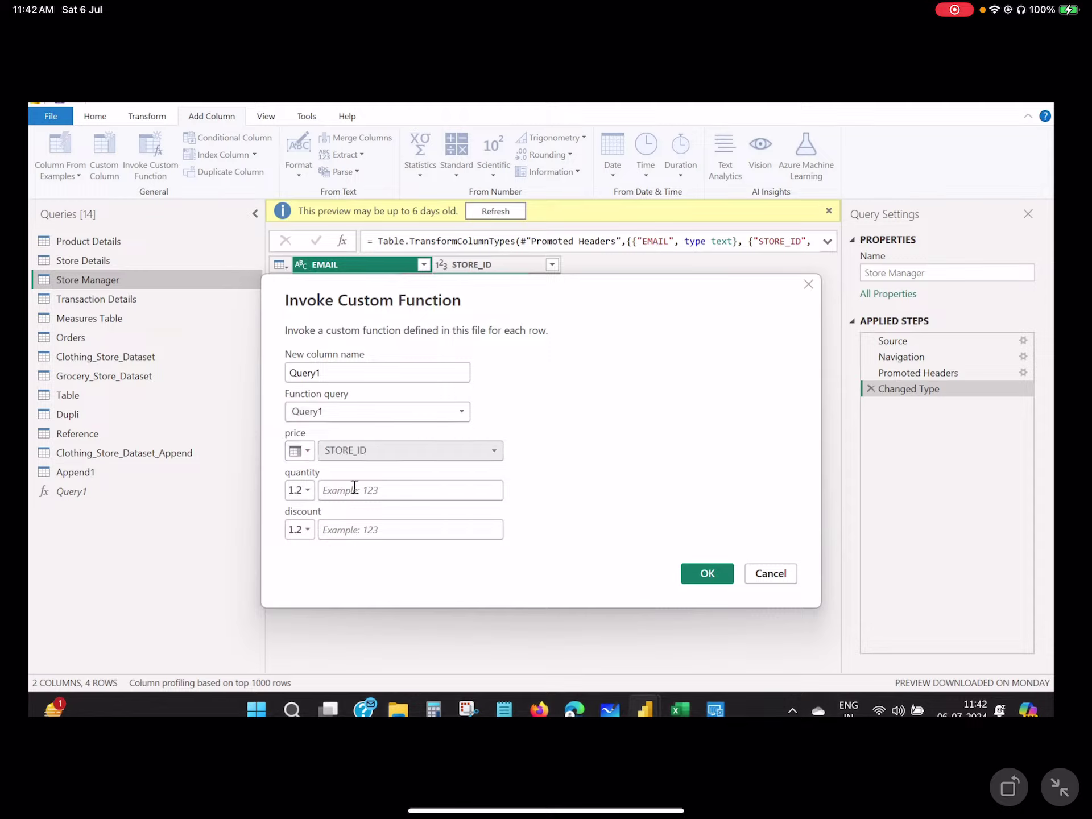
- Set both the quantity and discount arguments to 10 and add the invoked function column to Store Manager
left_click(348, 491)
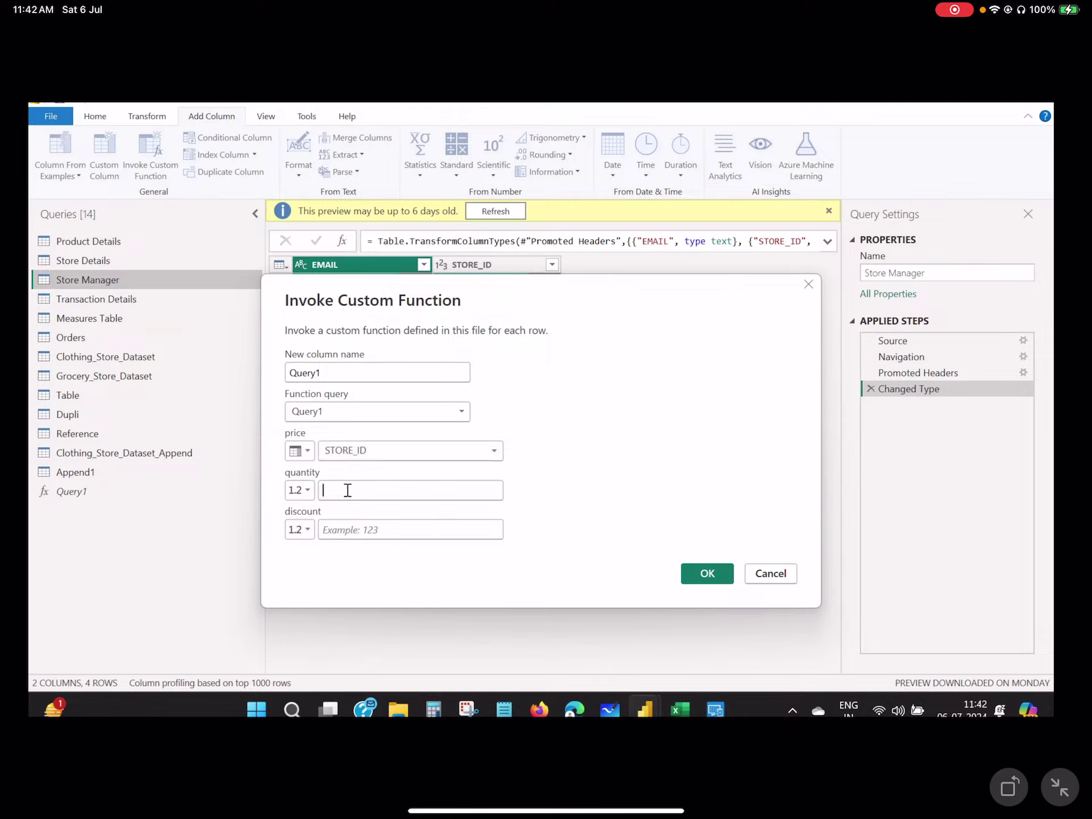
type("10")
left_click(350, 523)
type("10")
left_click(718, 573)
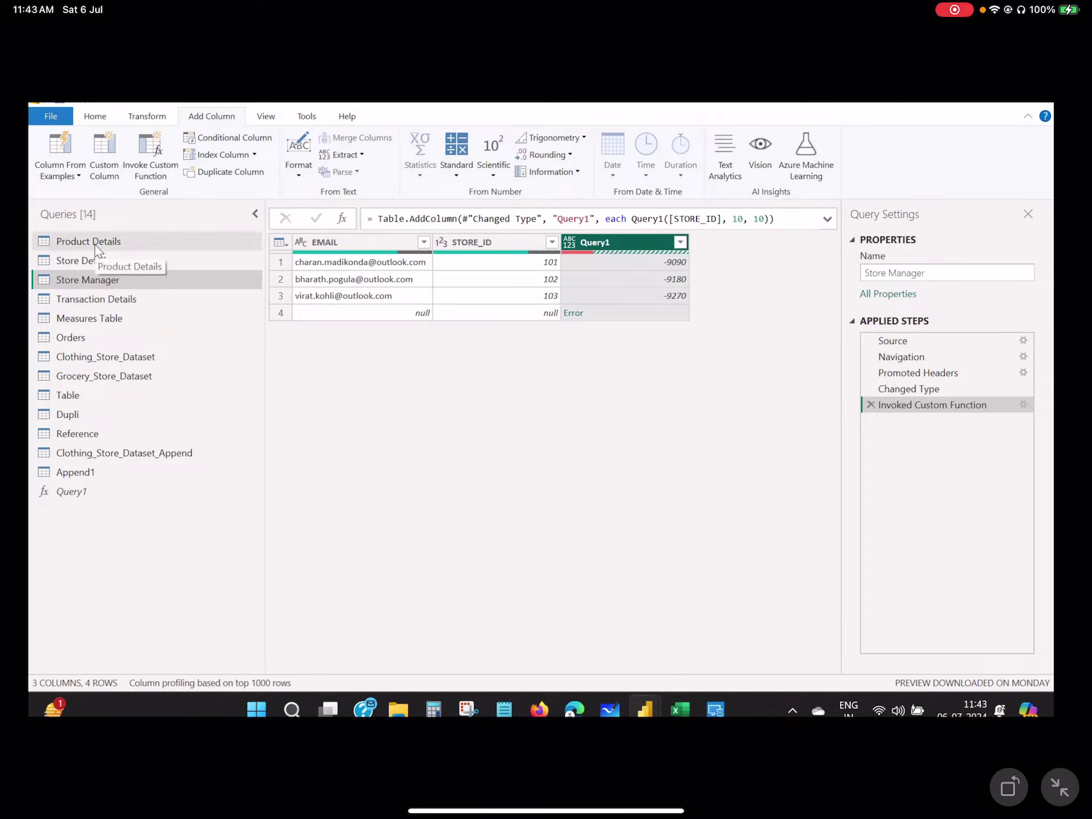
- Edit the Invoked Custom Function step in Orders so the discount argument uses the Discount column
left_click(88, 359)
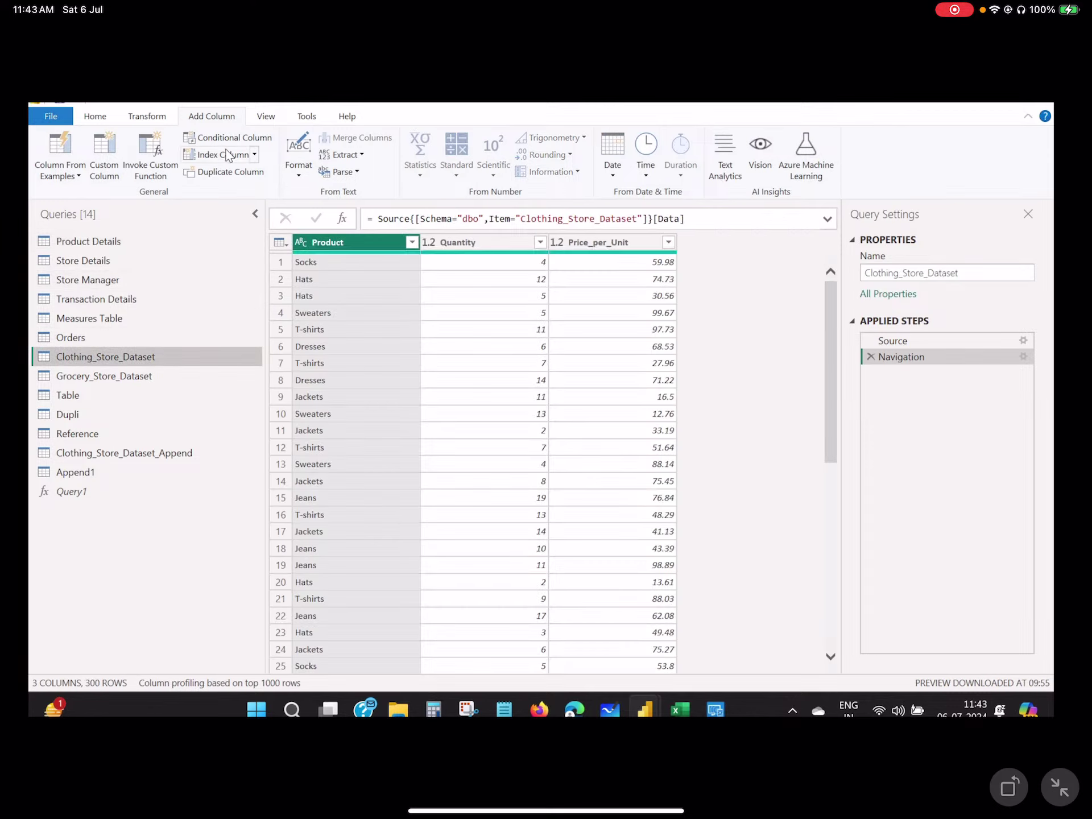
left_click(100, 344)
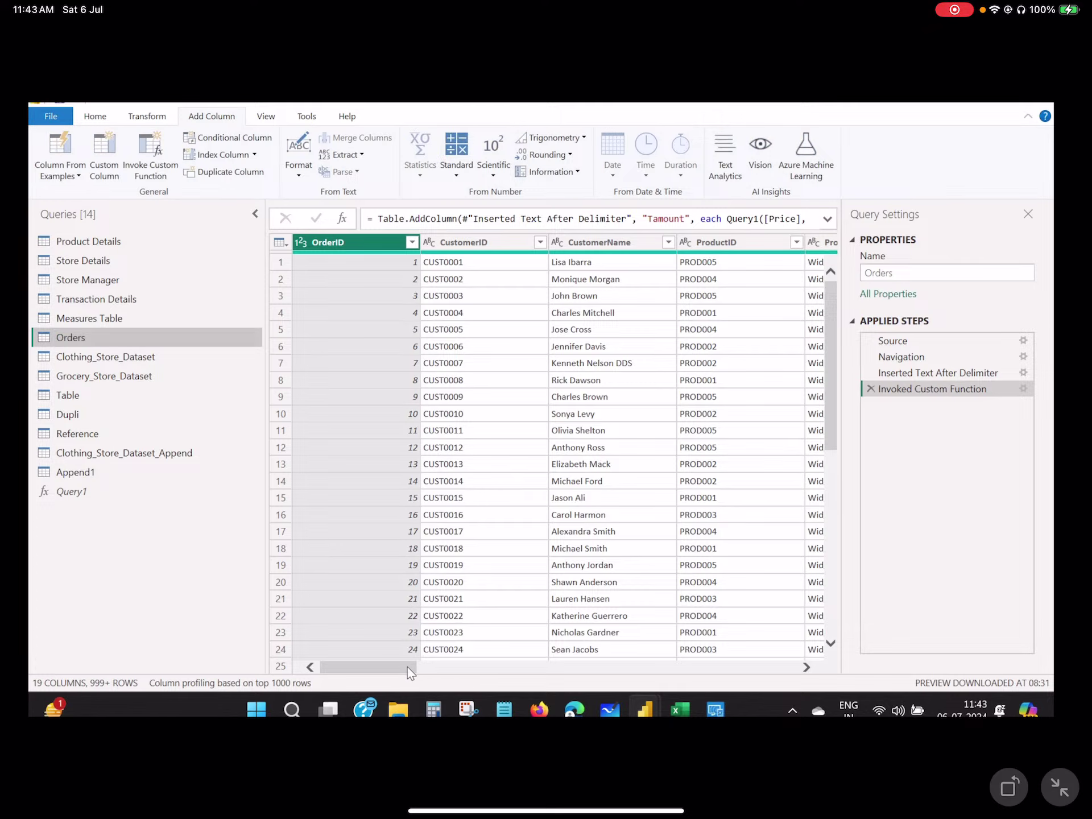
left_click_drag(408, 667, 808, 666)
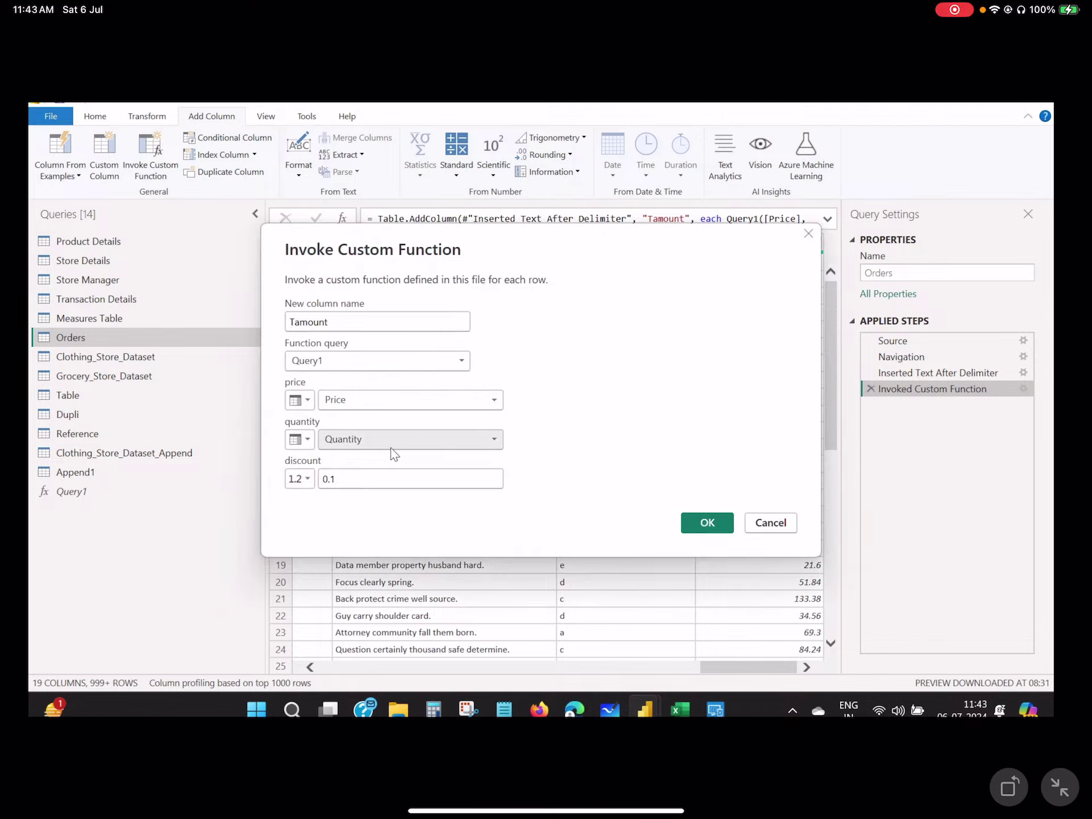
left_click(302, 479)
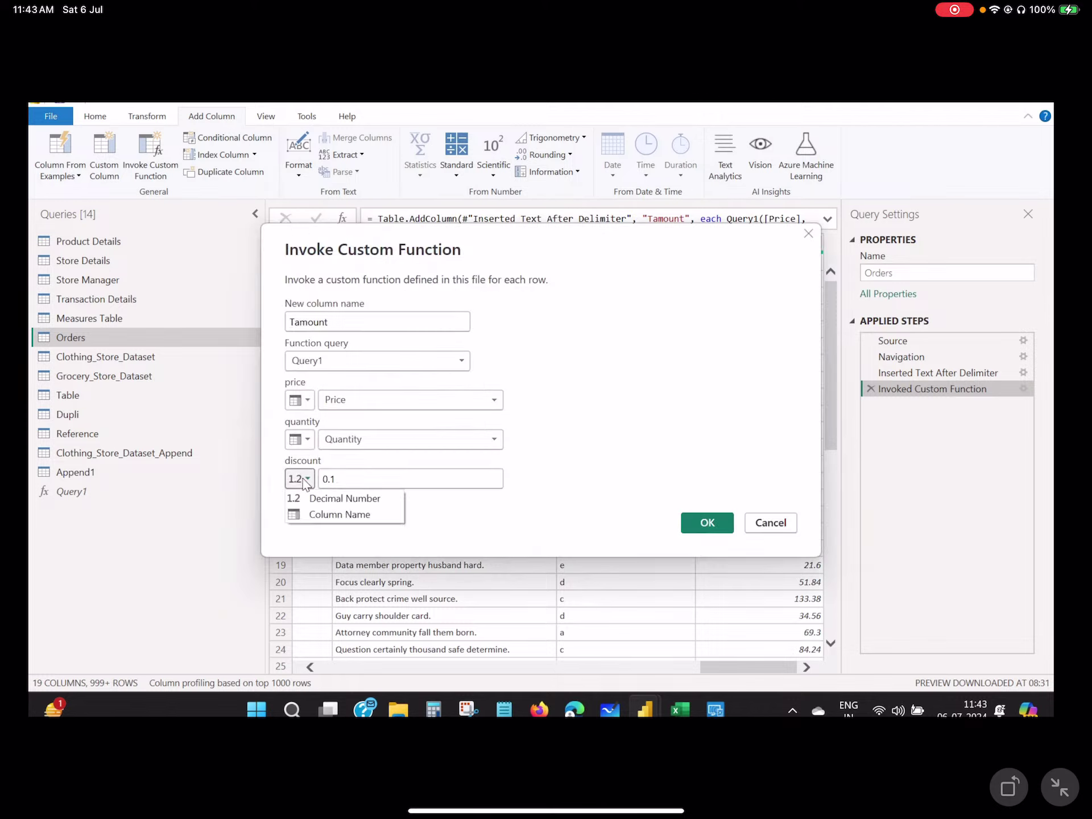
left_click(323, 514)
left_click(493, 481)
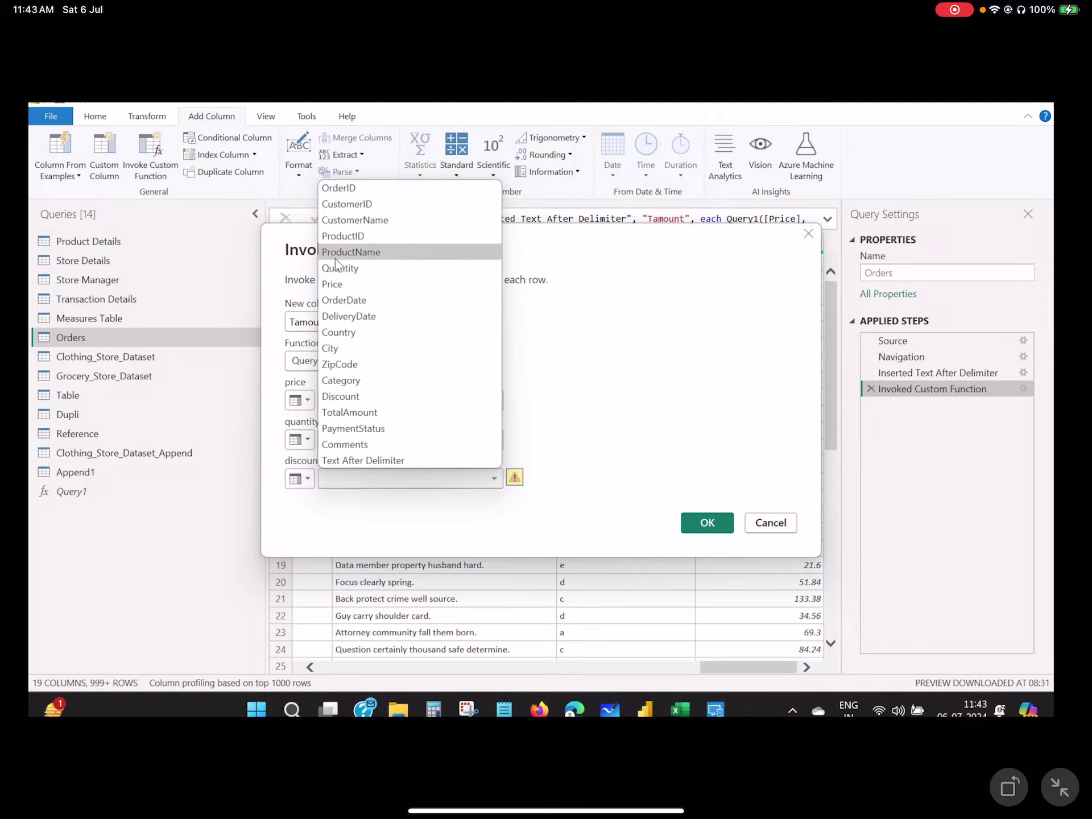
left_click(356, 397)
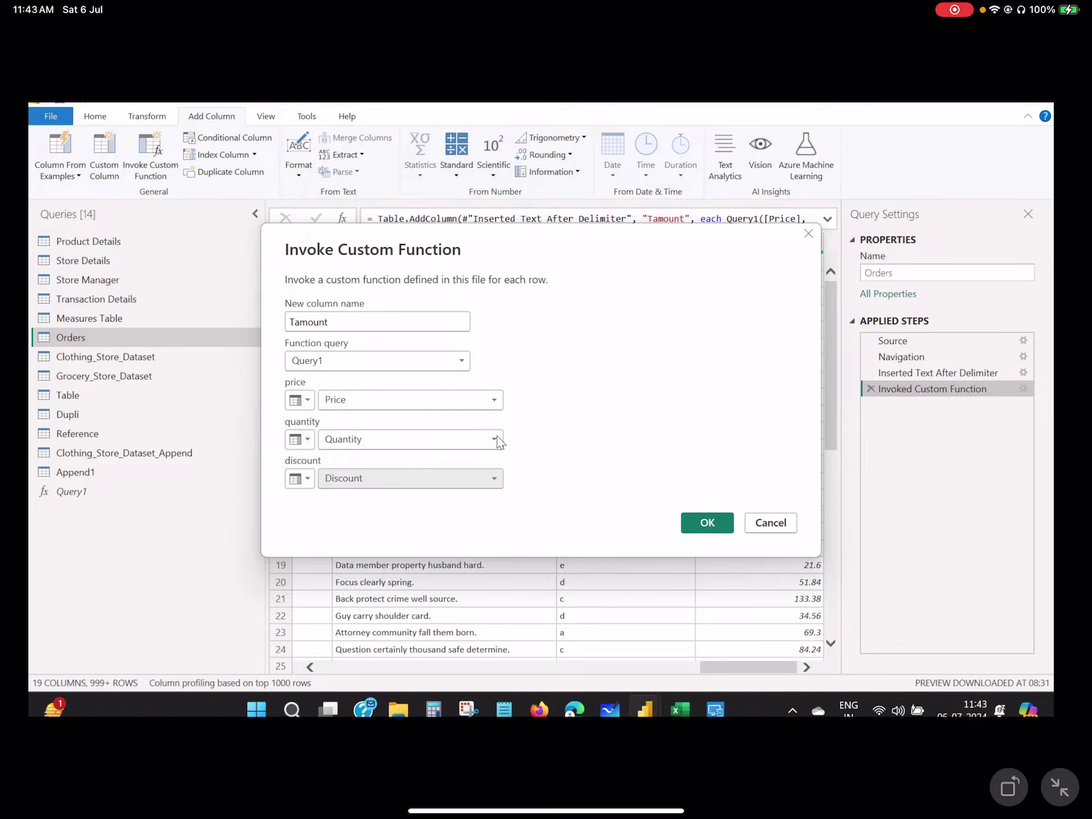
left_click(689, 522)
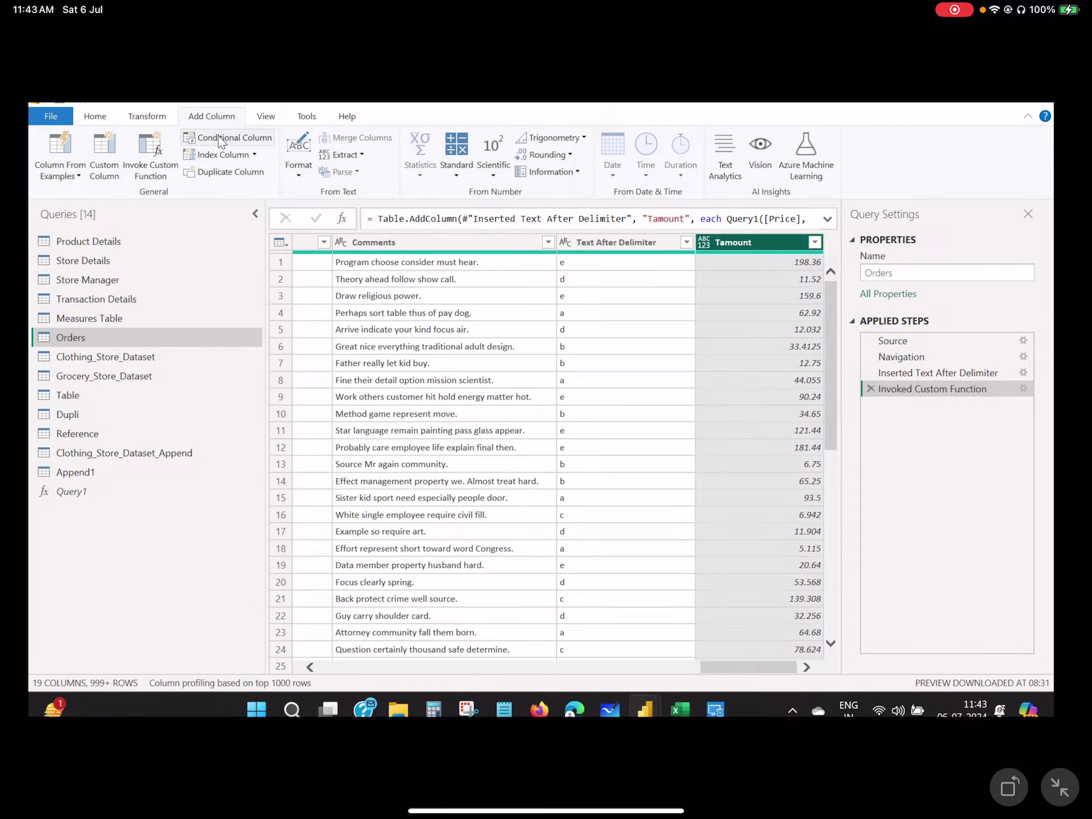
- Start a custom column in Orders with the new column name TAmountCustomColumn
left_click(104, 162)
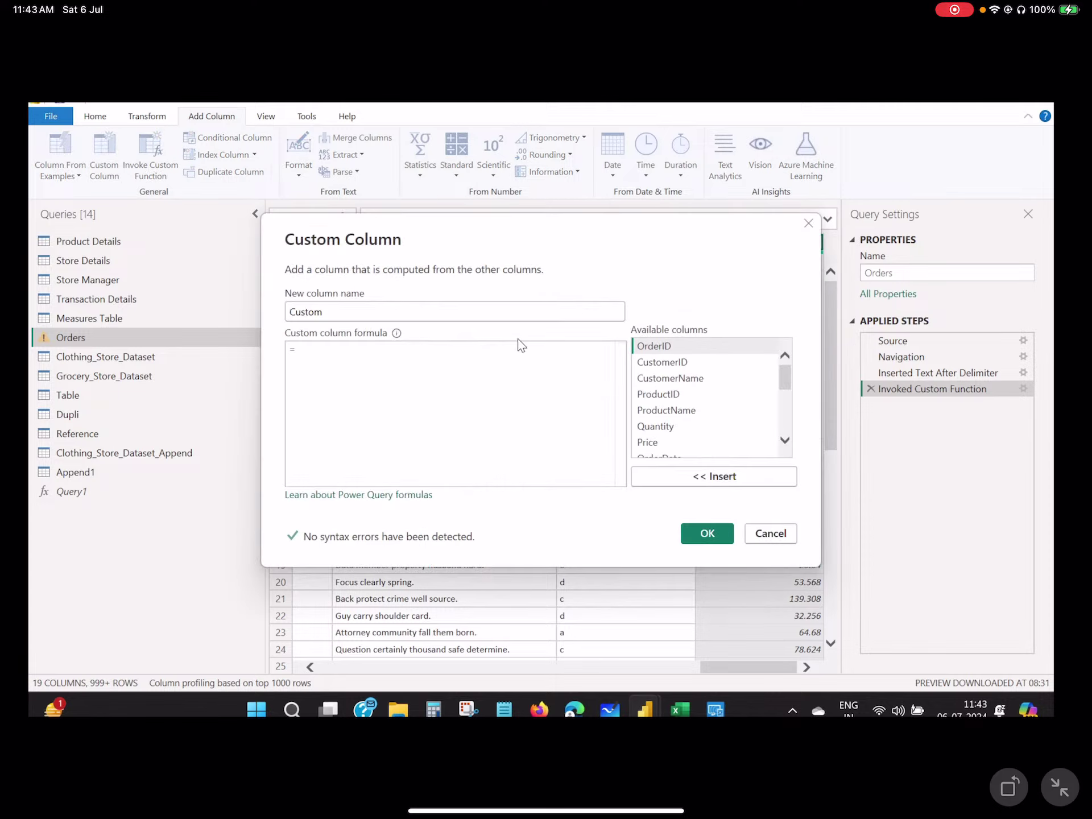
left_click(353, 316)
key("ctrl+a")
key("BackSpace")
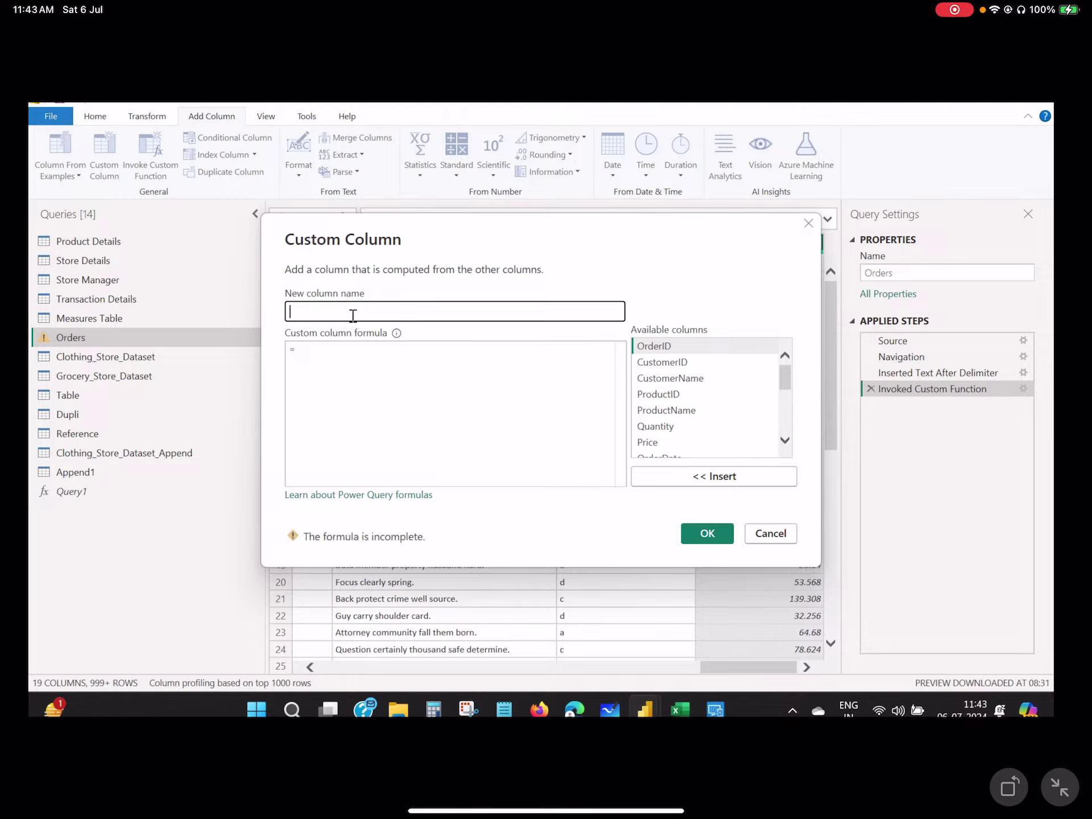
type("TAmountCond")
key("BackSpace")
type("ustomColumn")
left_click(344, 357)
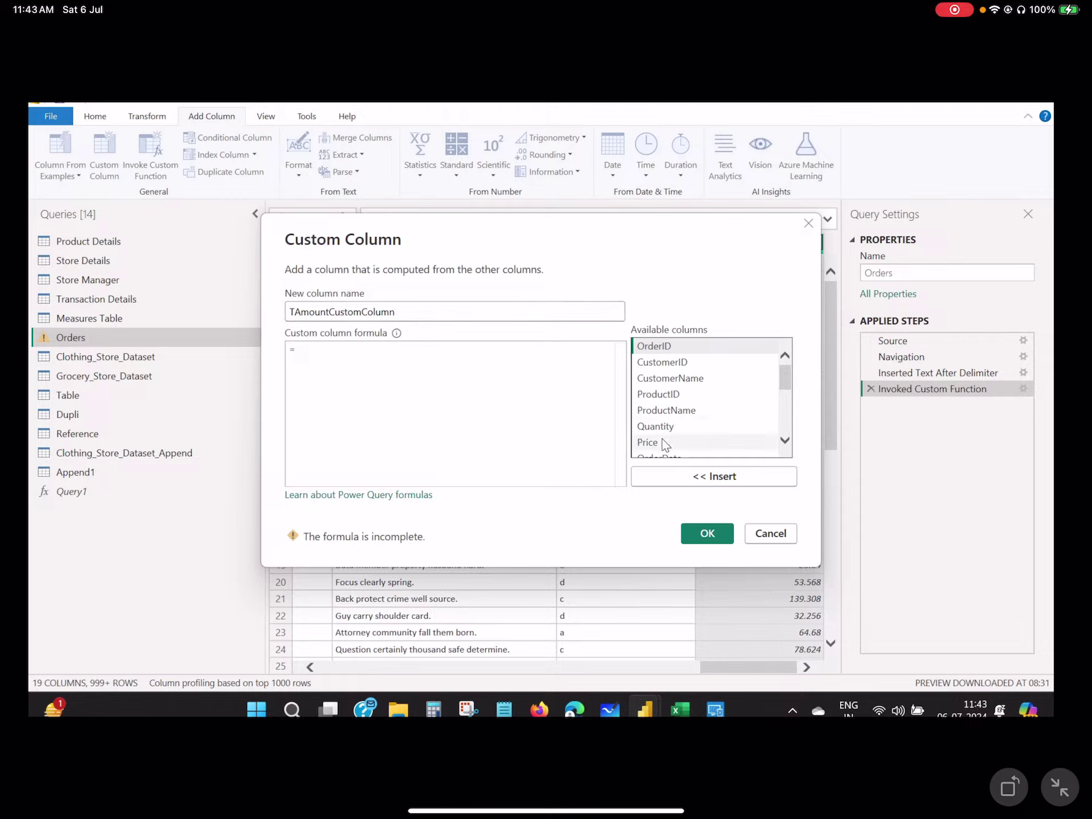
- Begin the custom column formula with [Price]*[Quantity]*(1- using the available Price and Quantity columns
left_click(671, 446)
left_click(683, 483)
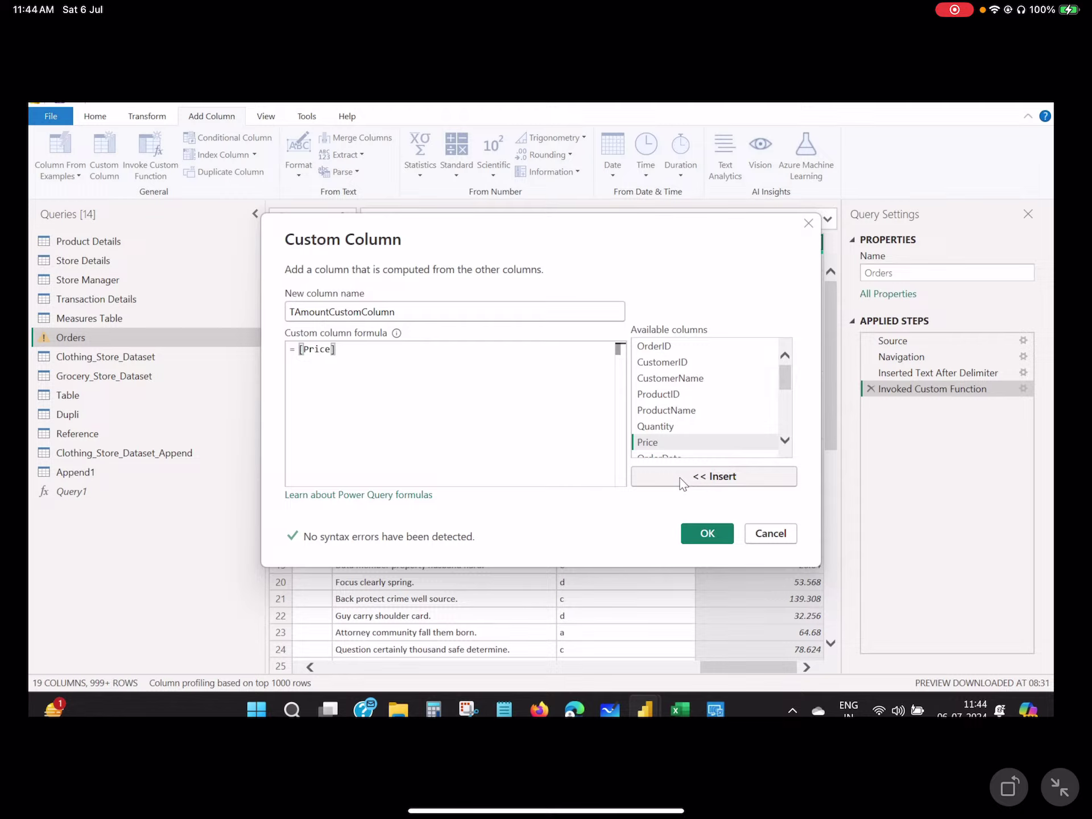
type("*")
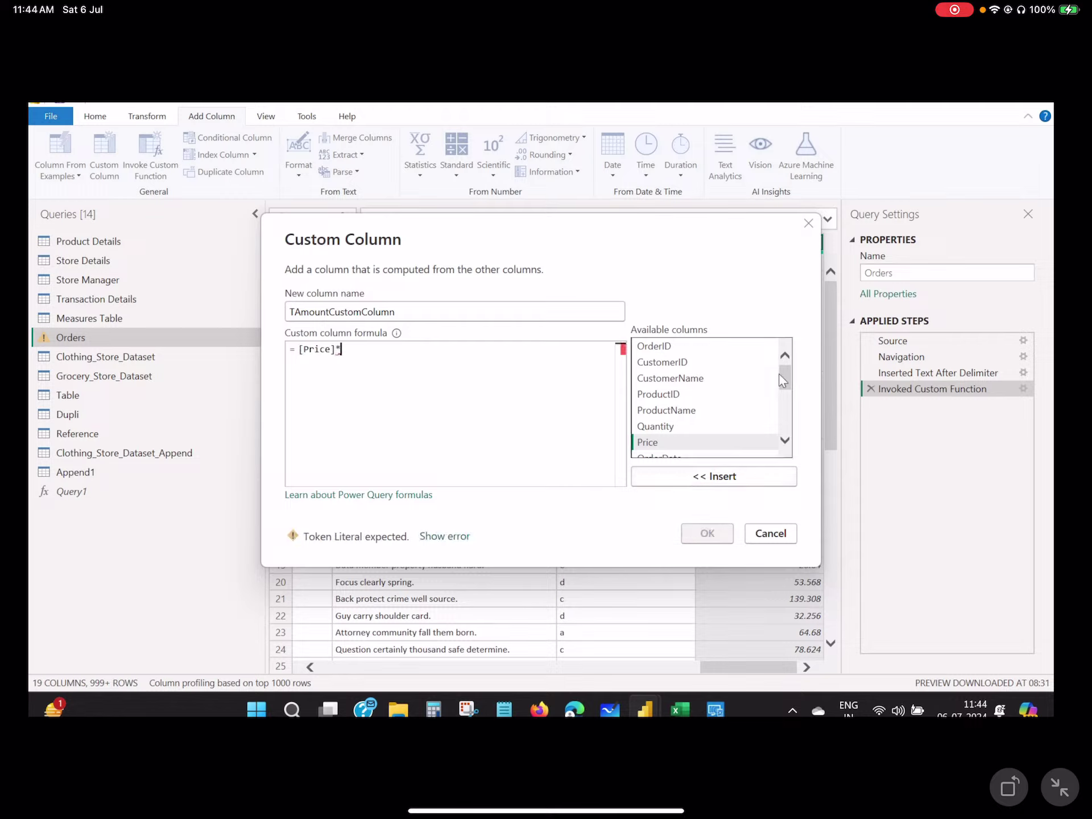
mouse_move(790, 373)
left_mouse_down()
mouse_move(788, 427)
mouse_move(790, 387)
left_mouse_up()
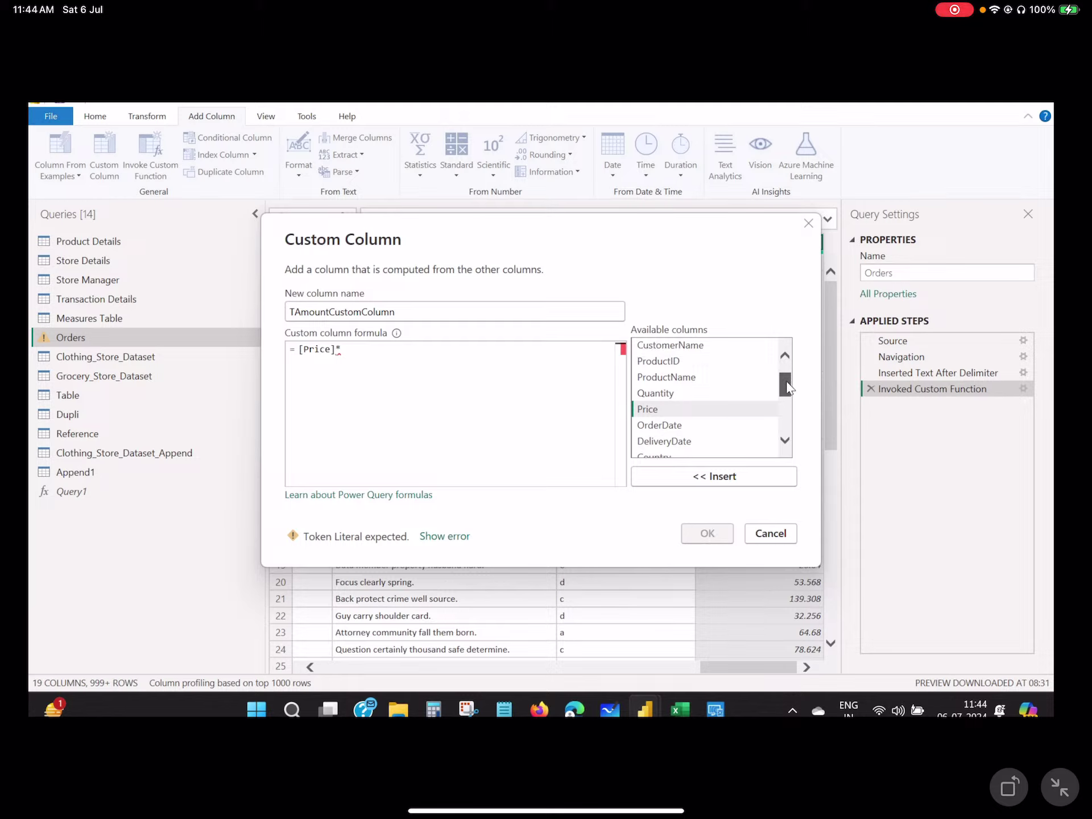
left_click(688, 393)
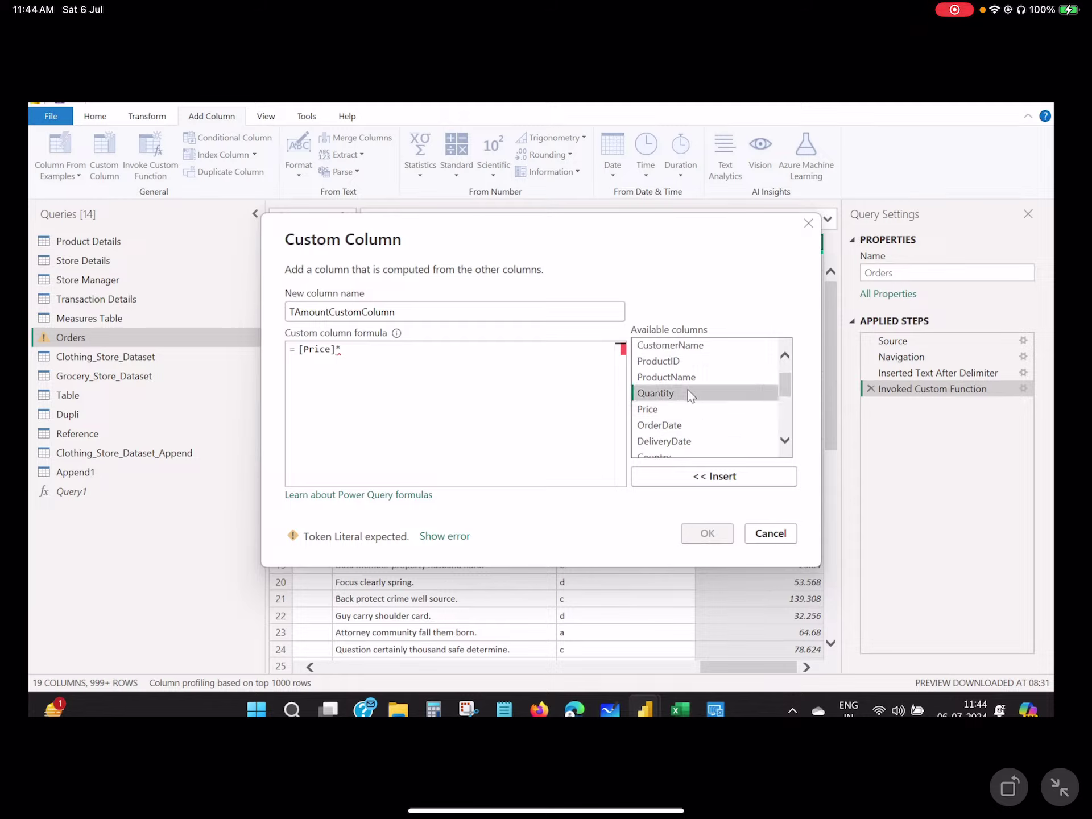
left_click(709, 477)
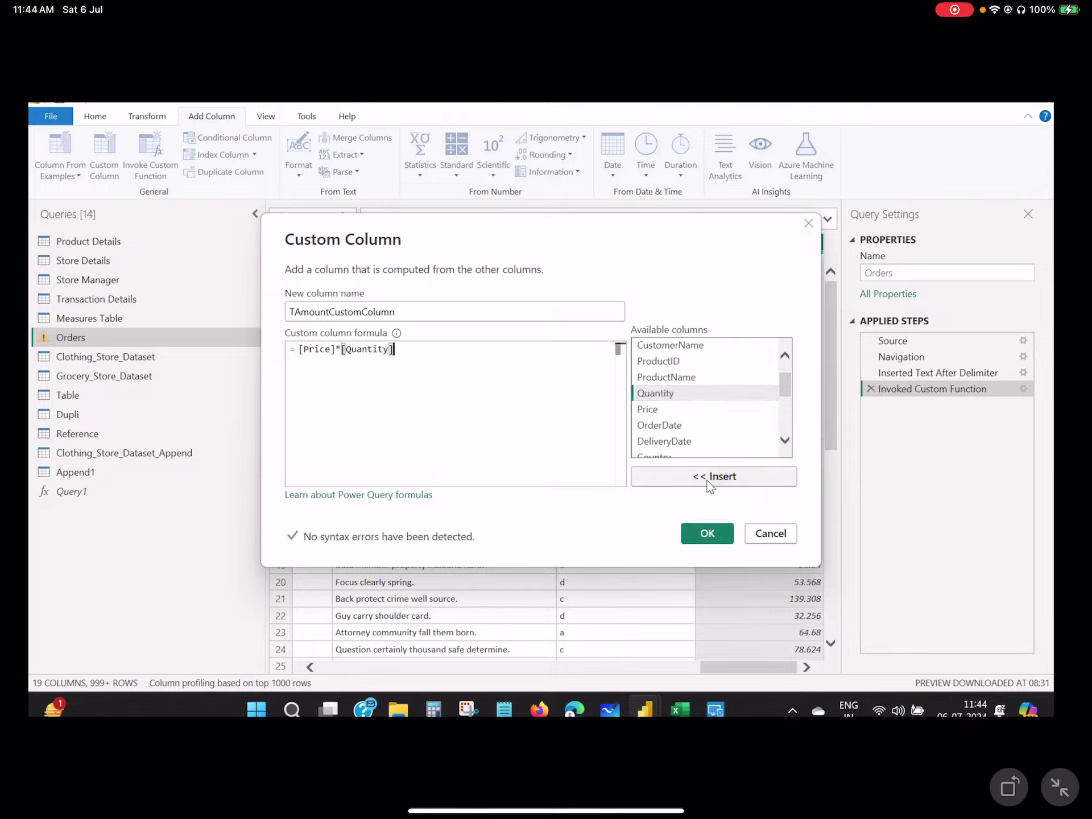
type("*")
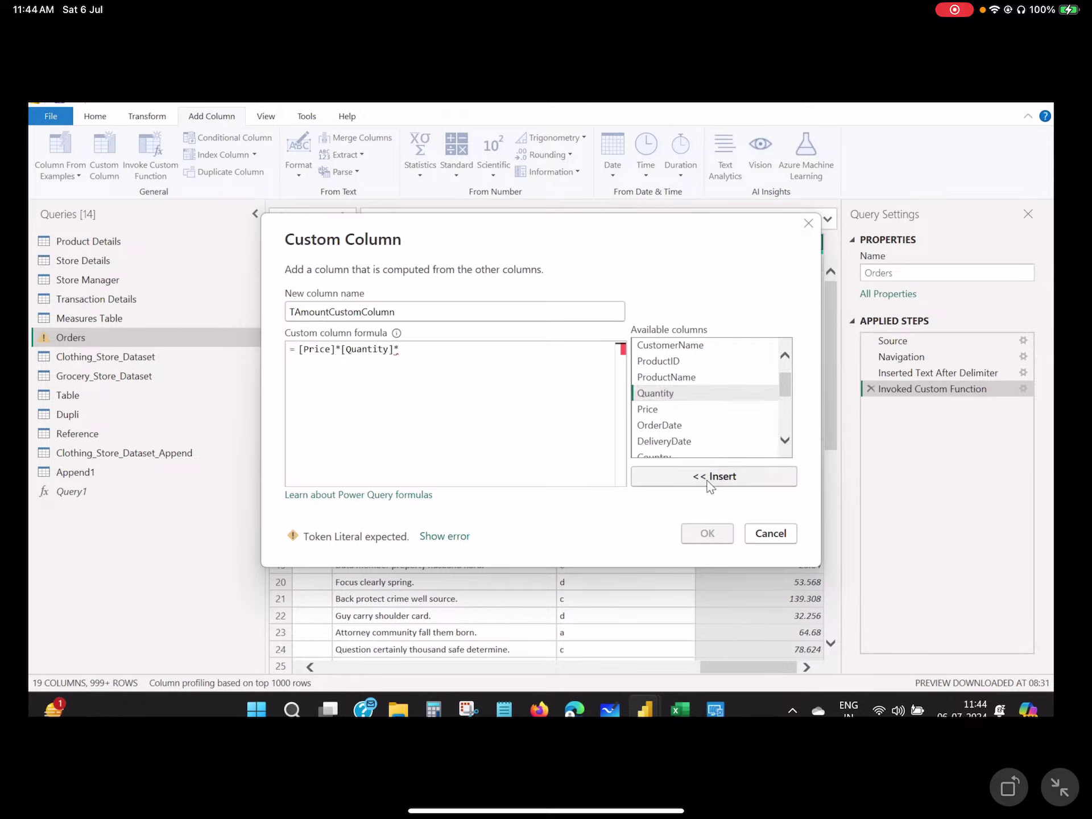
type("(1-")
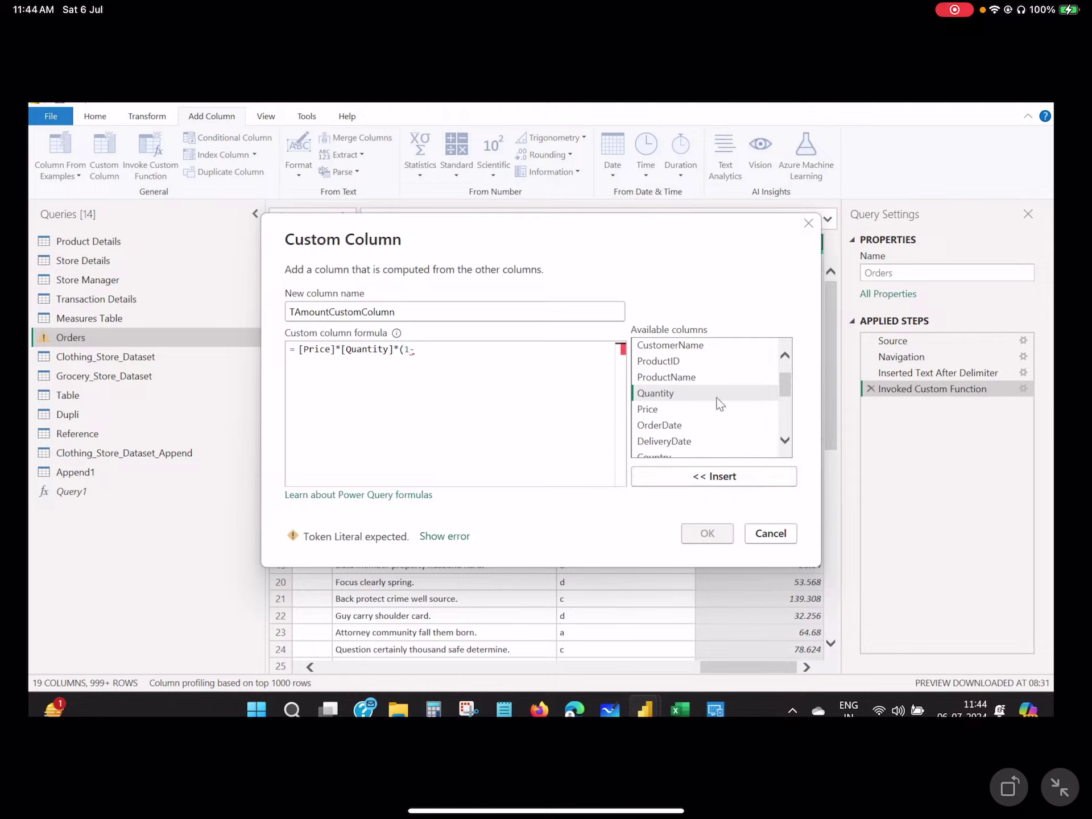
- Complete the formula as [Price]*[Quantity]*(1-[Discount]) and add the custom column to Orders
left_click(682, 425)
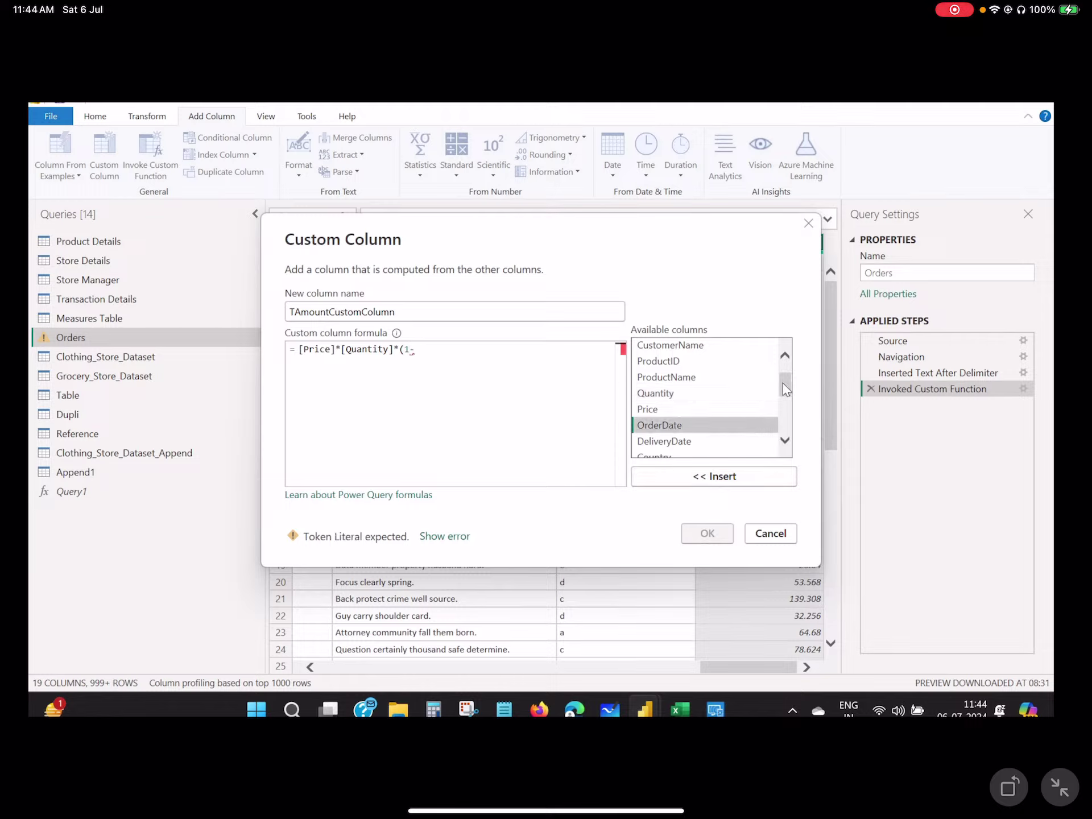
left_click_drag(783, 383, 790, 438)
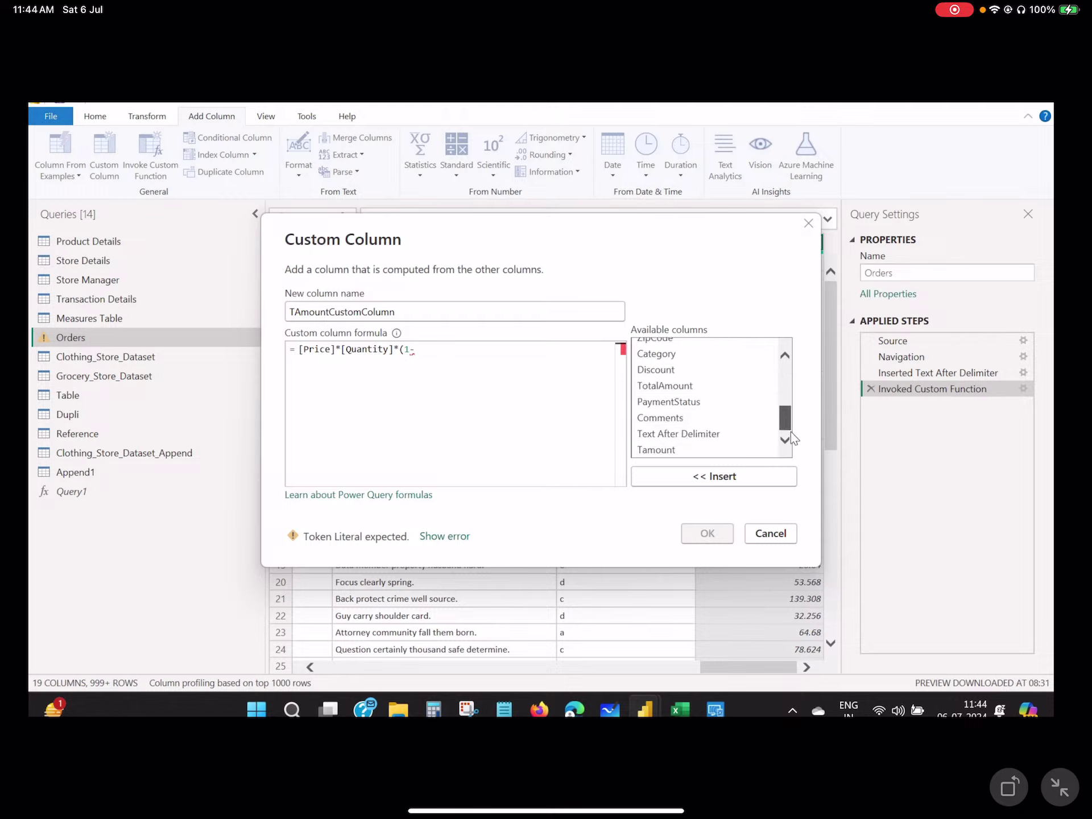
left_click(676, 376)
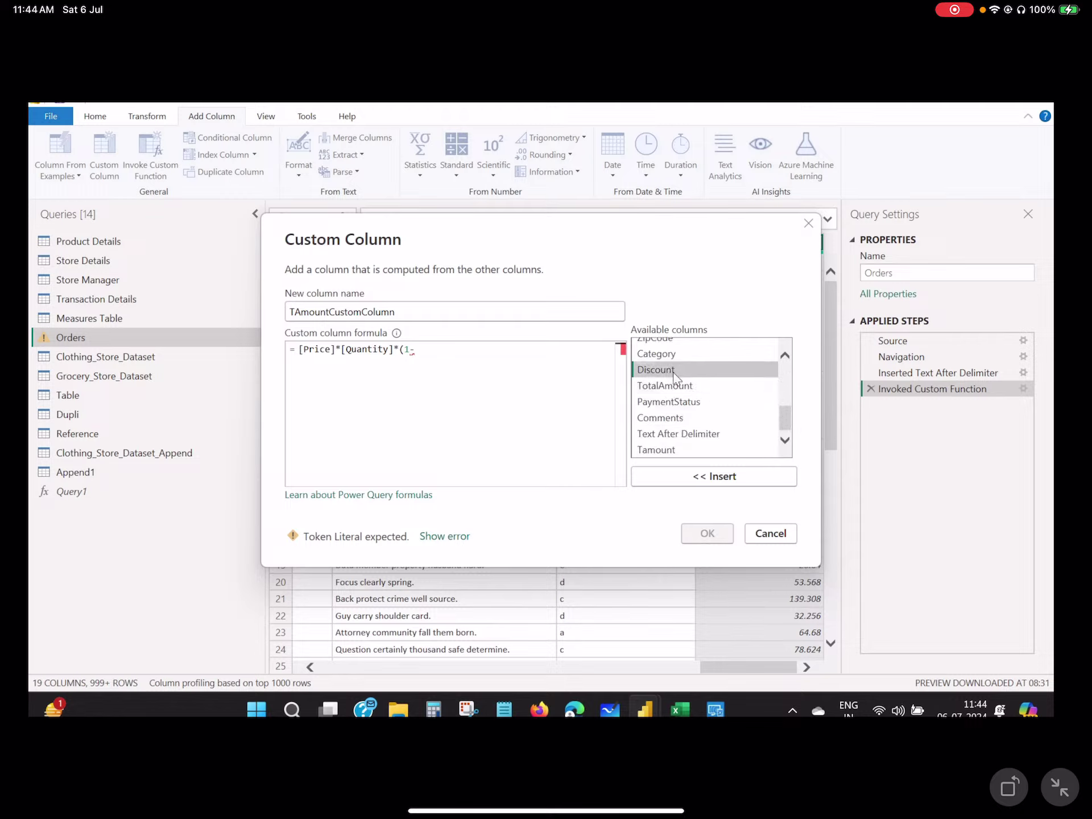
left_click(694, 479)
type(")")
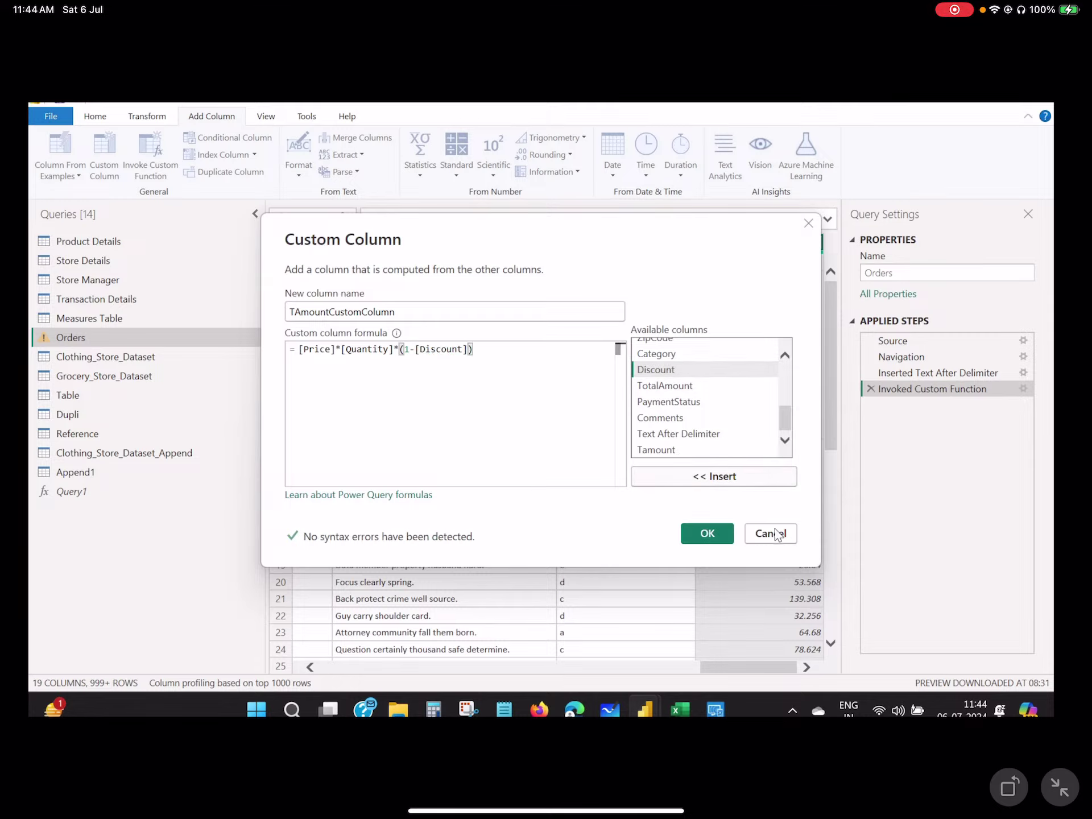
left_click(708, 533)
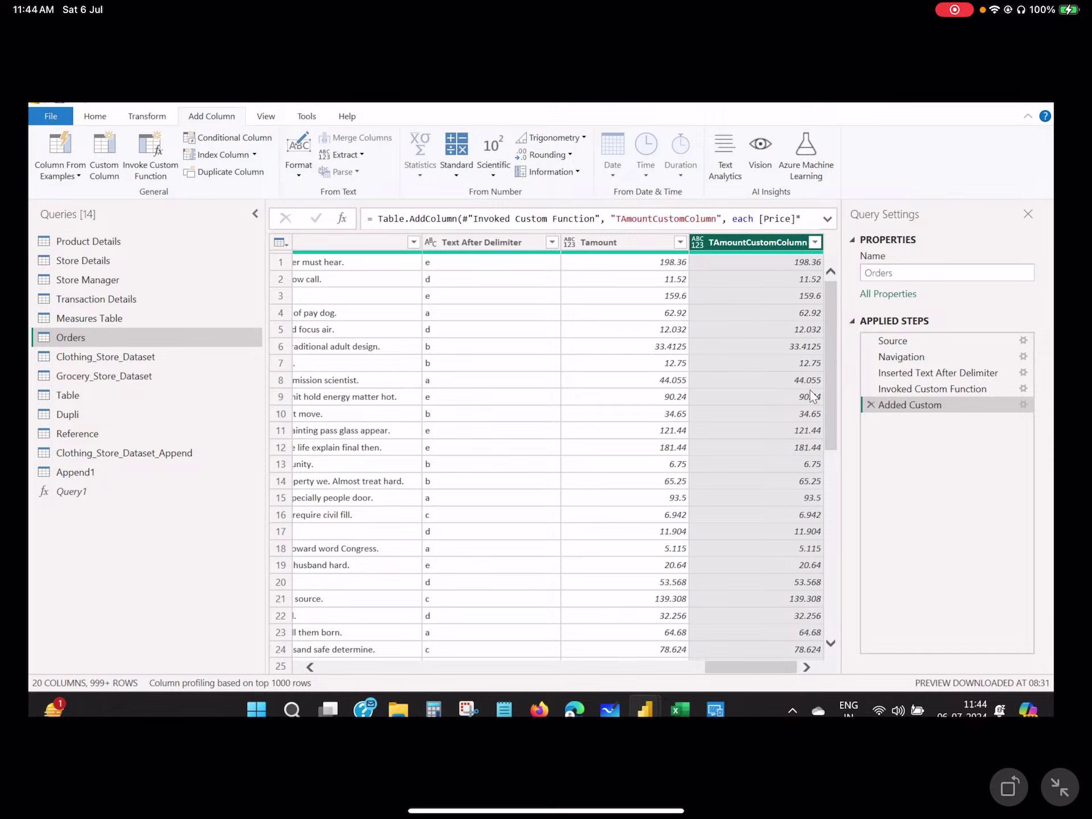
- Compare the Tamount and TAmountCustomColumn columns in Orders, and look over the Store Manager and Product Details queries
left_click(628, 244)
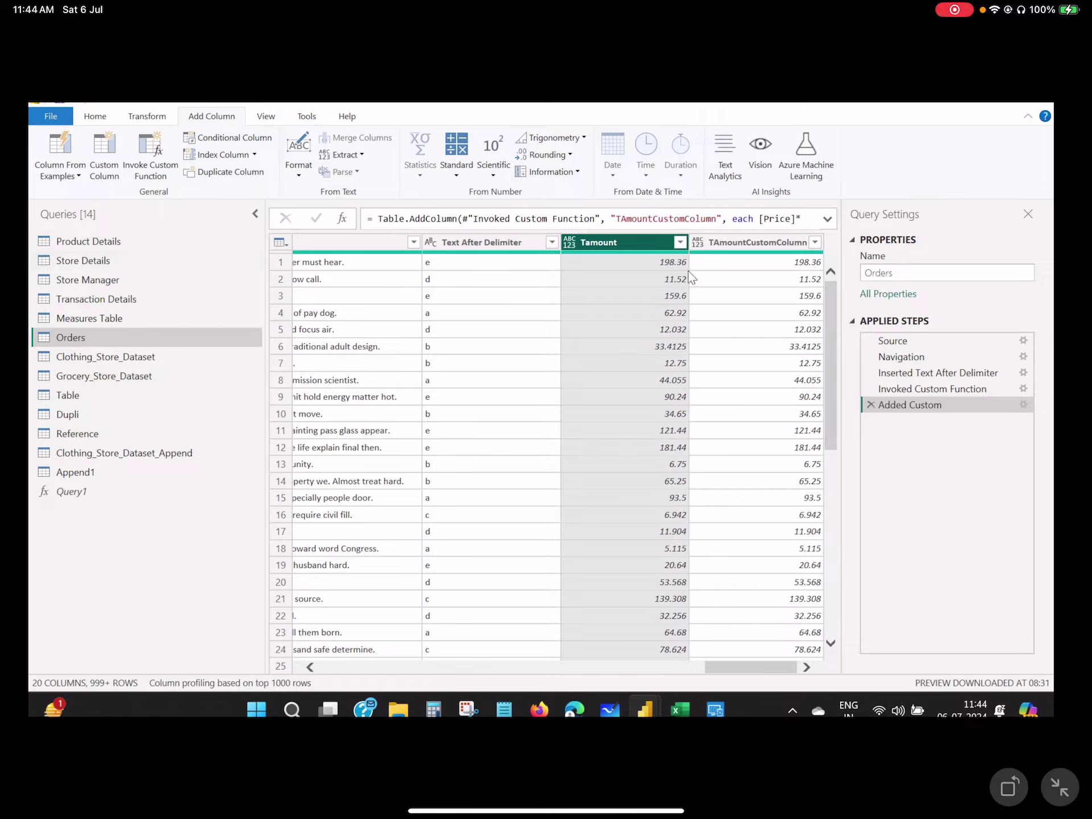
left_click(742, 244)
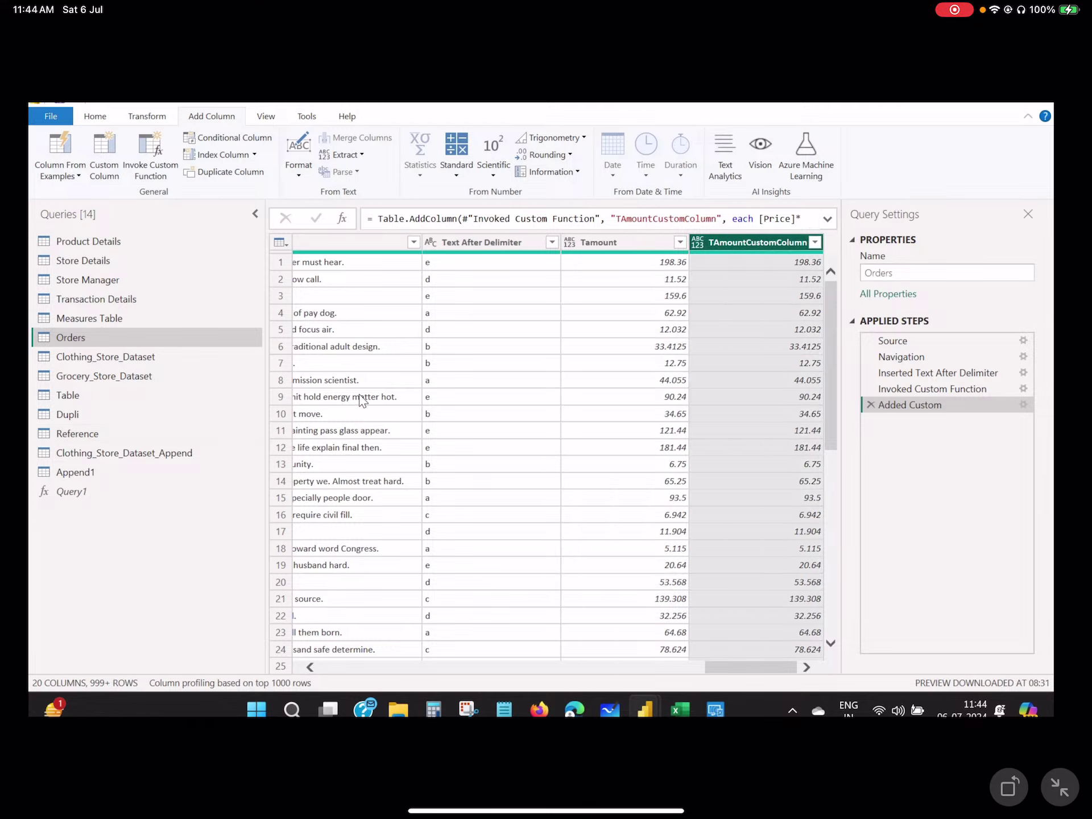
left_click(615, 243)
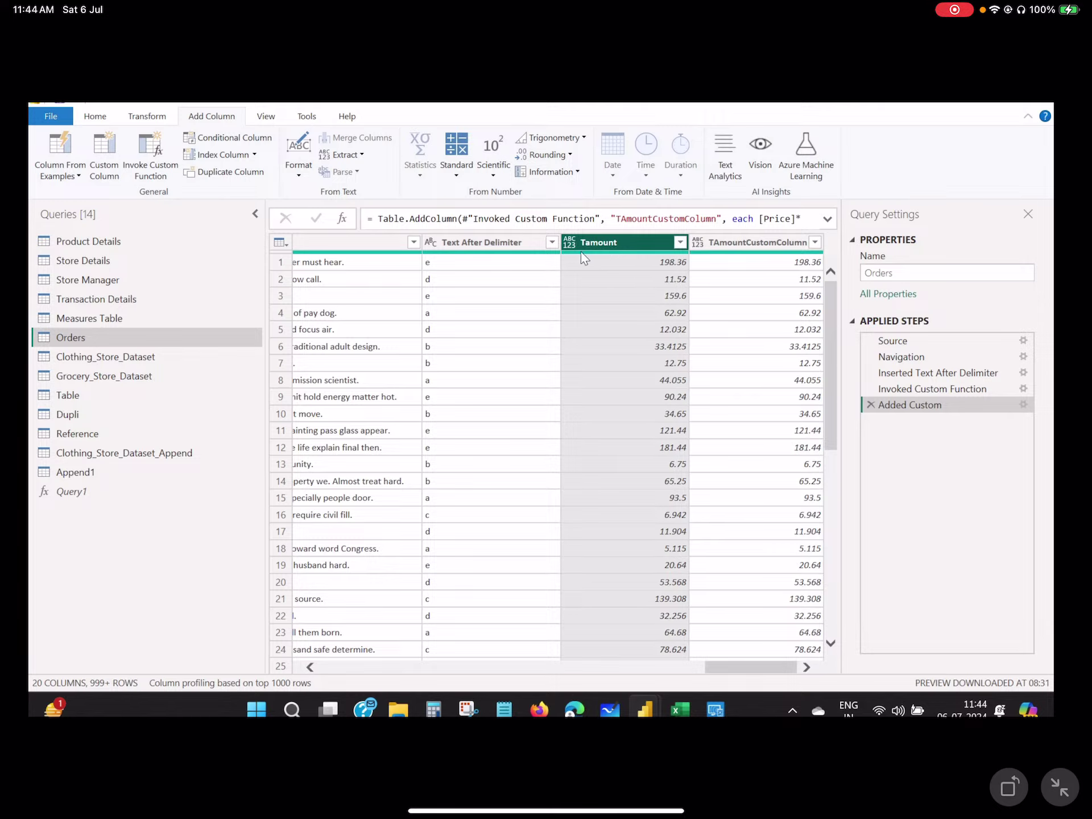
left_click(97, 281)
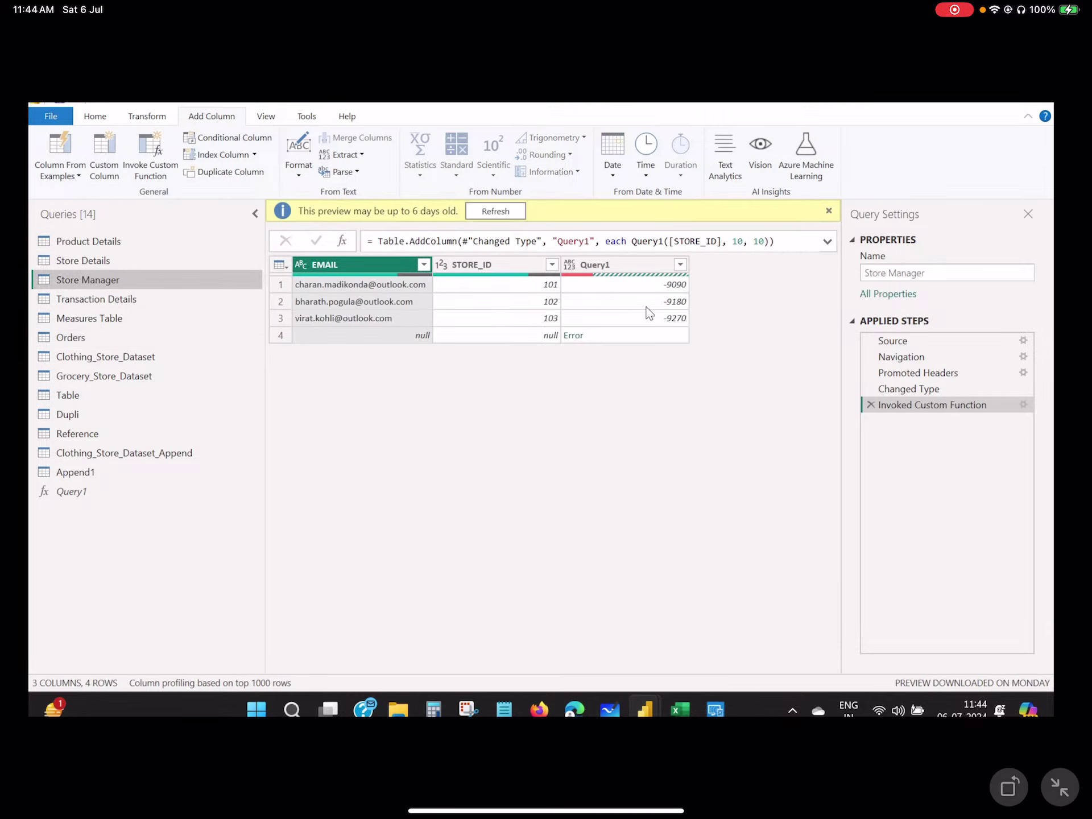
left_click(135, 248)
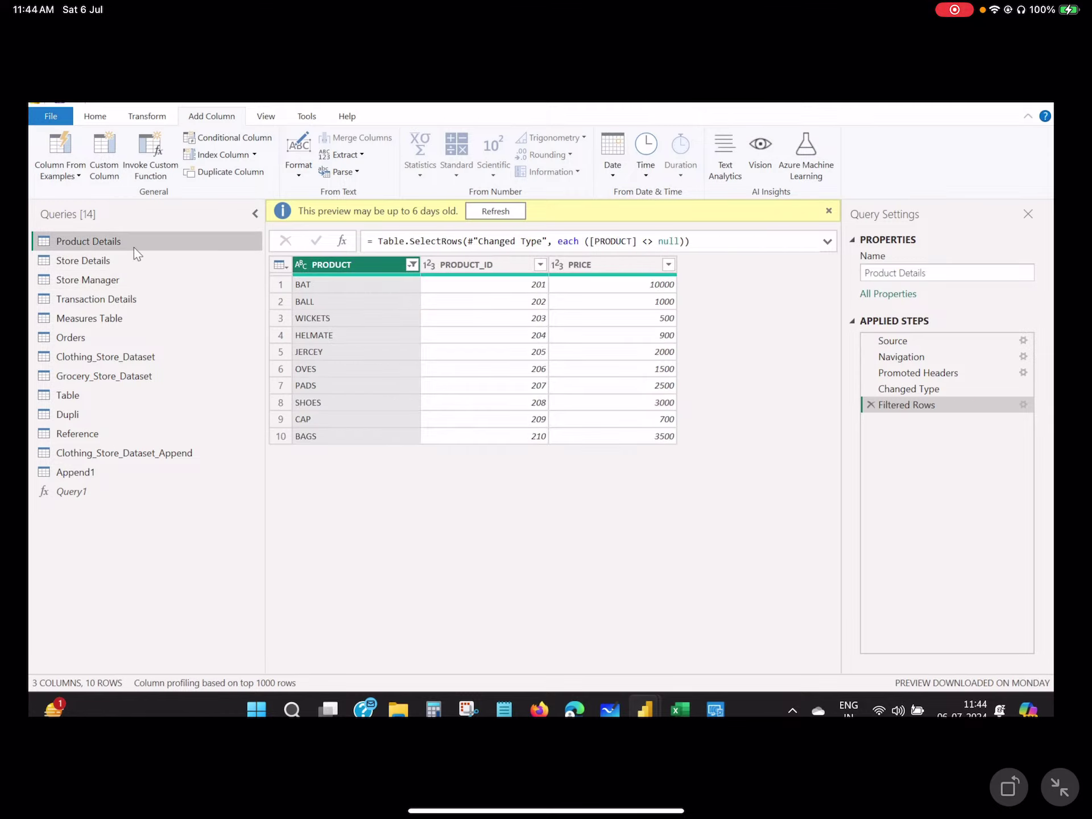
- Open the Query1 function query to review its definition
left_click(80, 490)
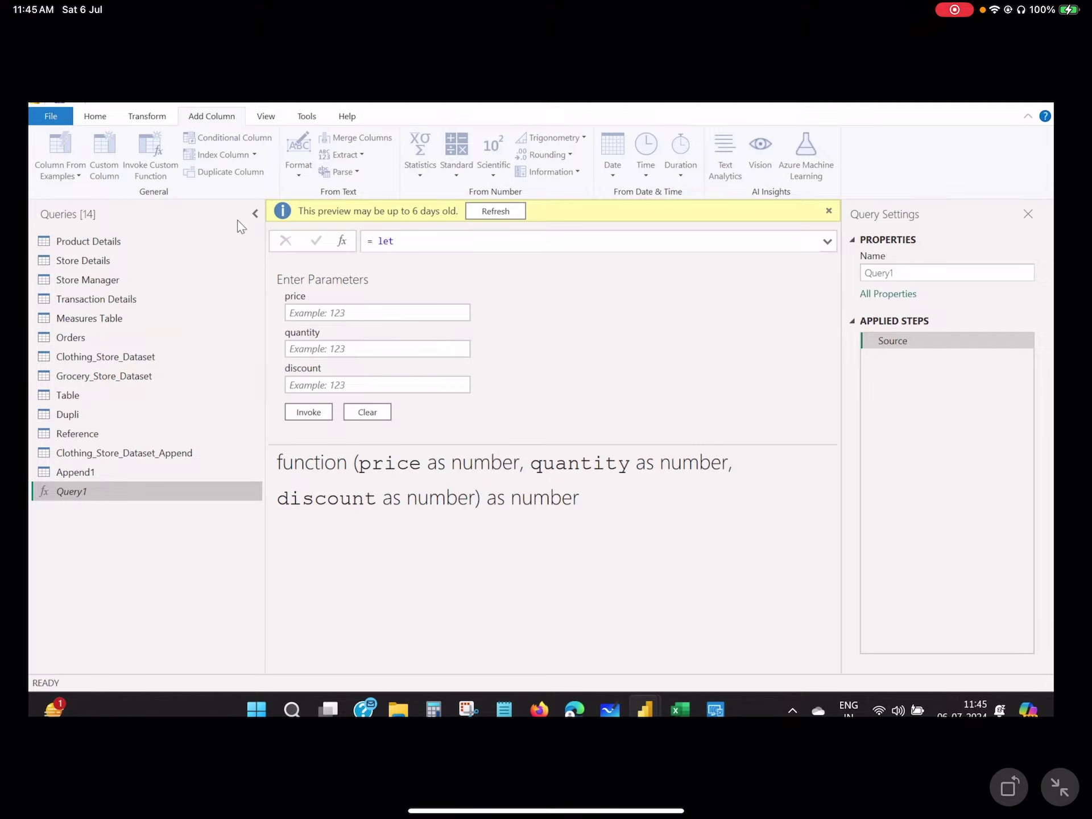
left_click(96, 117)
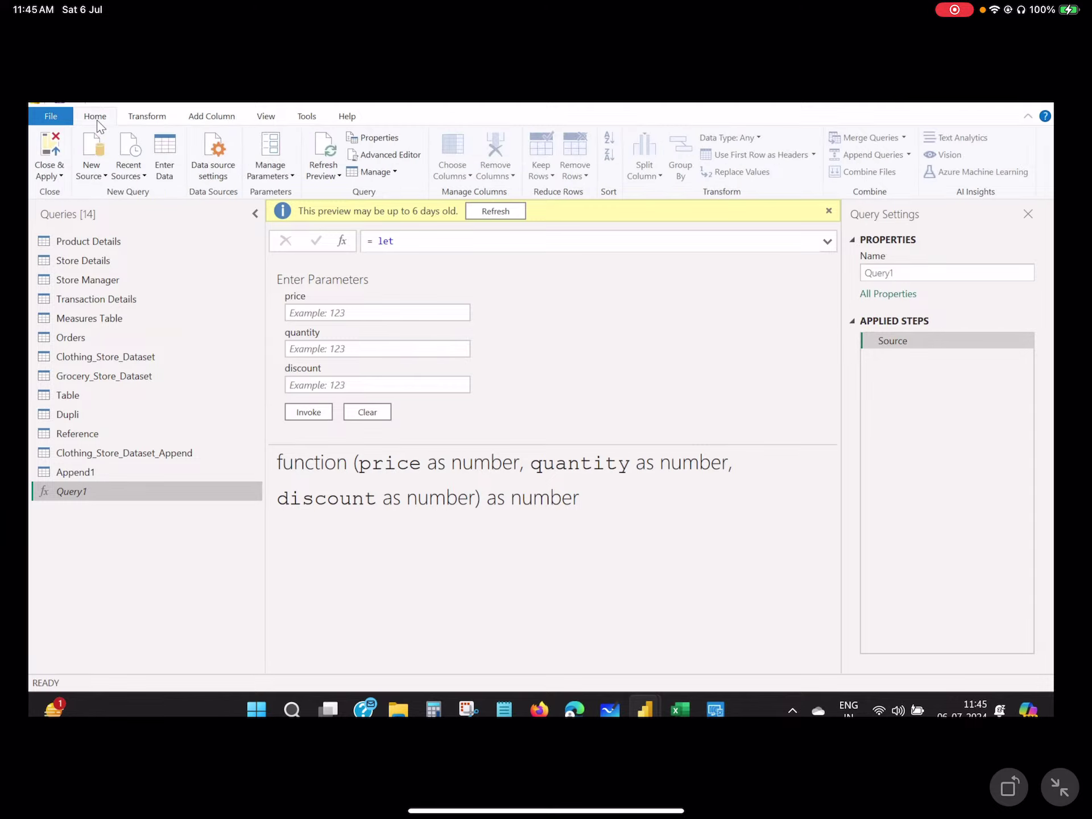